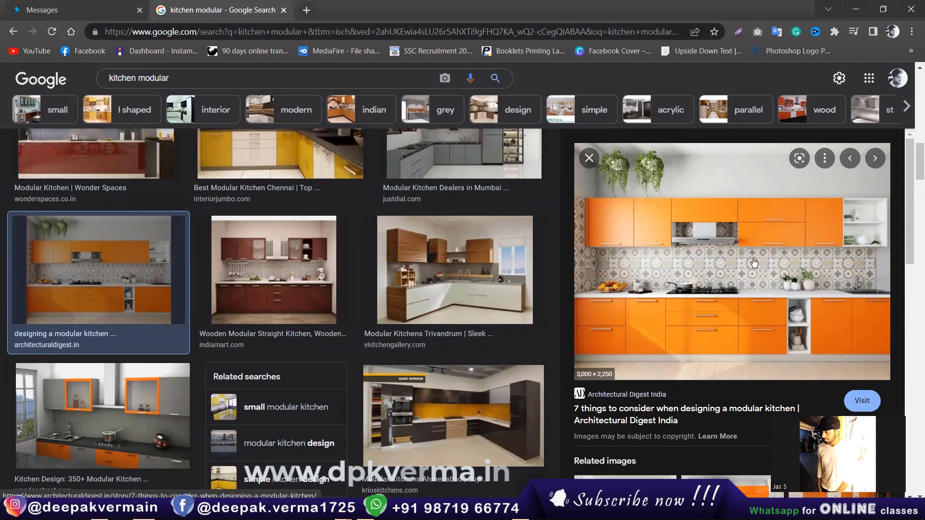
- Save the orange modular kitchen reference image as a file on the Desktop
scroll(683, 205, down, 3)
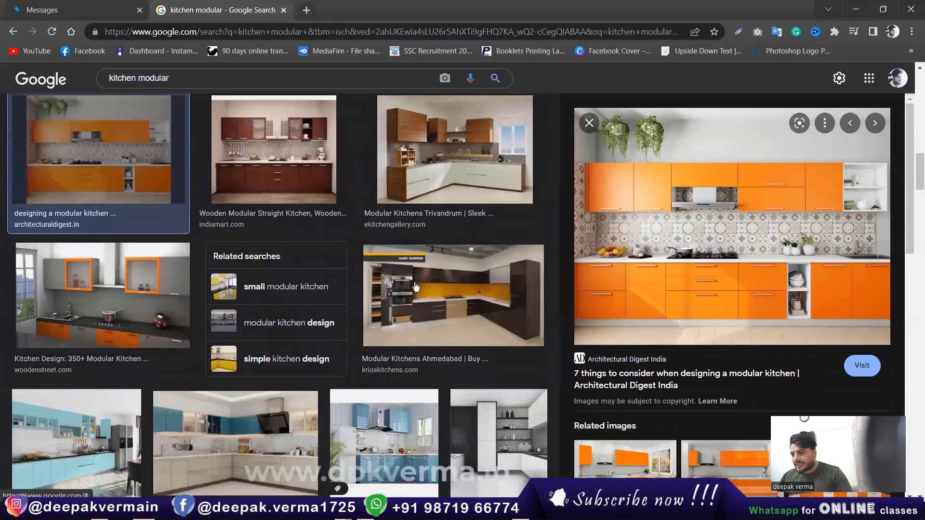
right_click(684, 205)
click(708, 326)
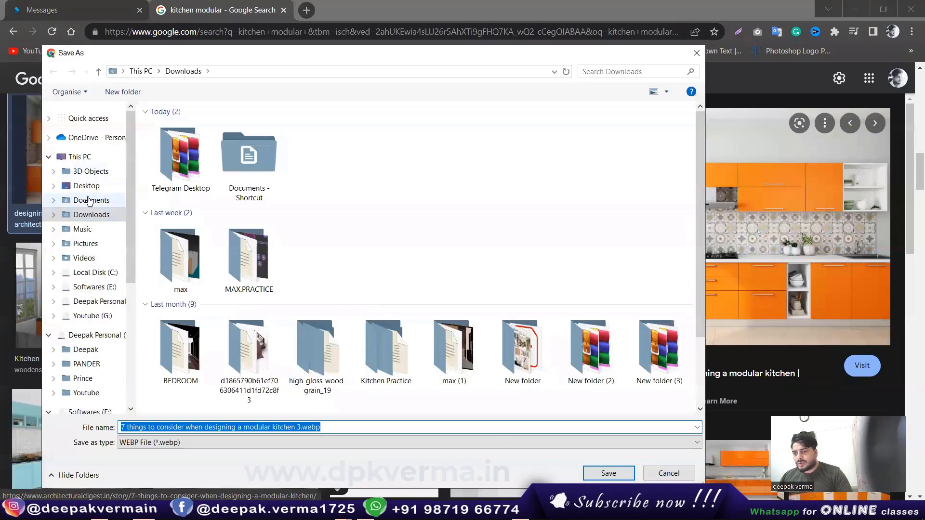
click(86, 185)
key(Return)
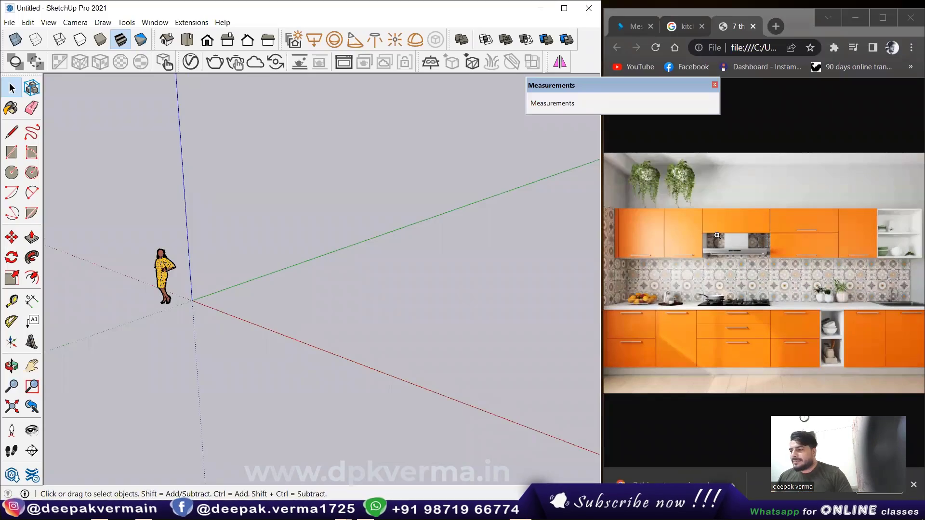
- Draw a 15' by 10' rectangle on the ground plane
middle_drag(243, 303, 248, 323)
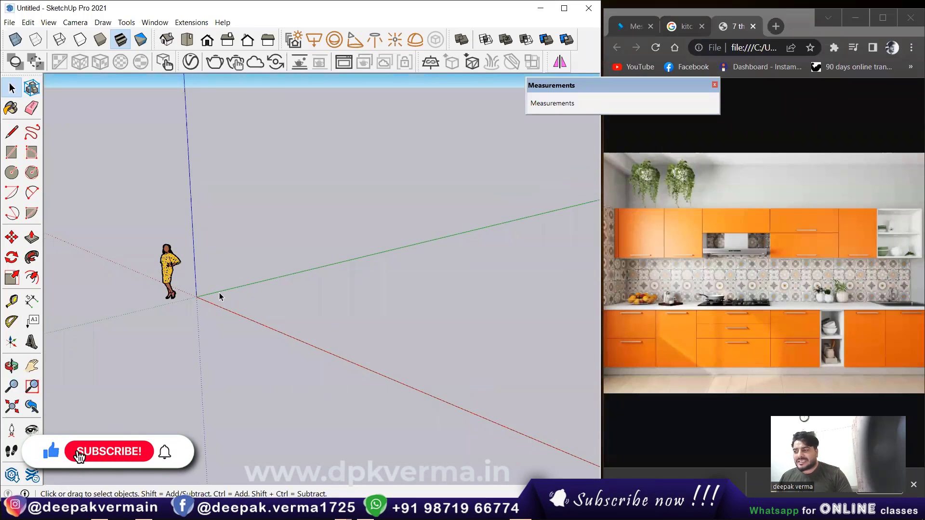
mouse_move(212, 303)
middle_down()
mouse_move(252, 321)
mouse_move(212, 322)
middle_up()
key(r)
click(224, 307)
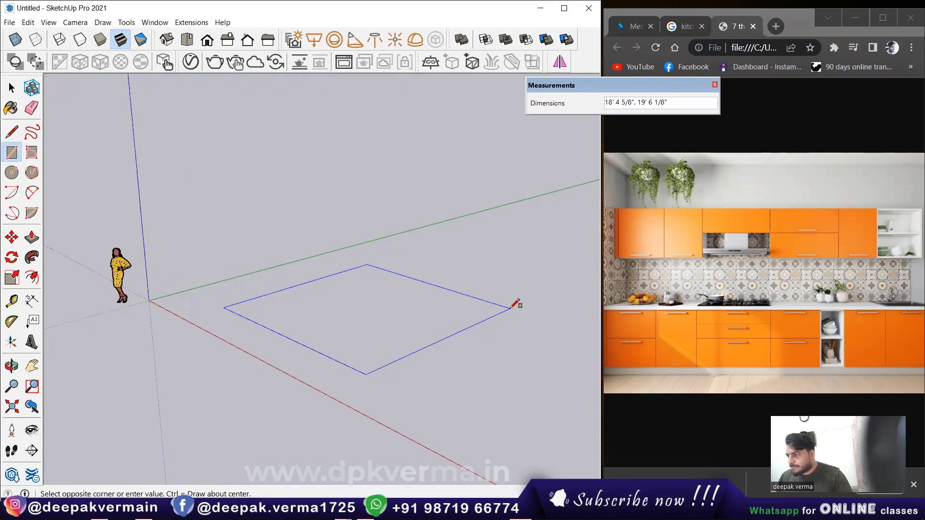
text(15',10)
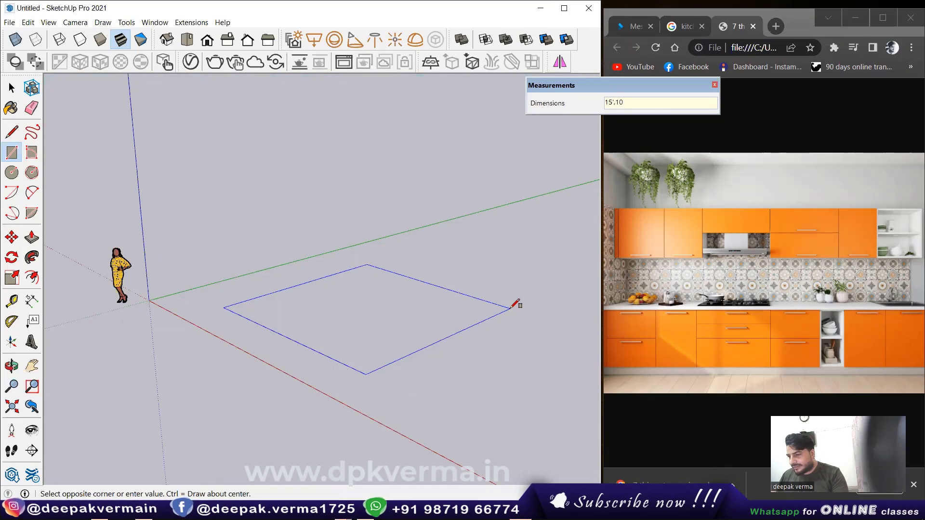
key(Return)
scroll(289, 305, up, 2)
scroll(282, 308, up, 2)
scroll(276, 311, up, 2)
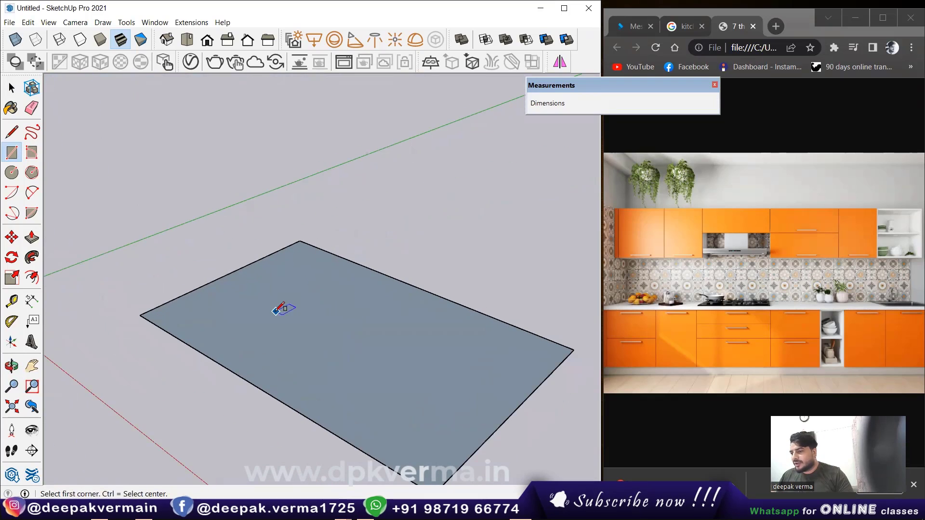
scroll(434, 321, down, 2)
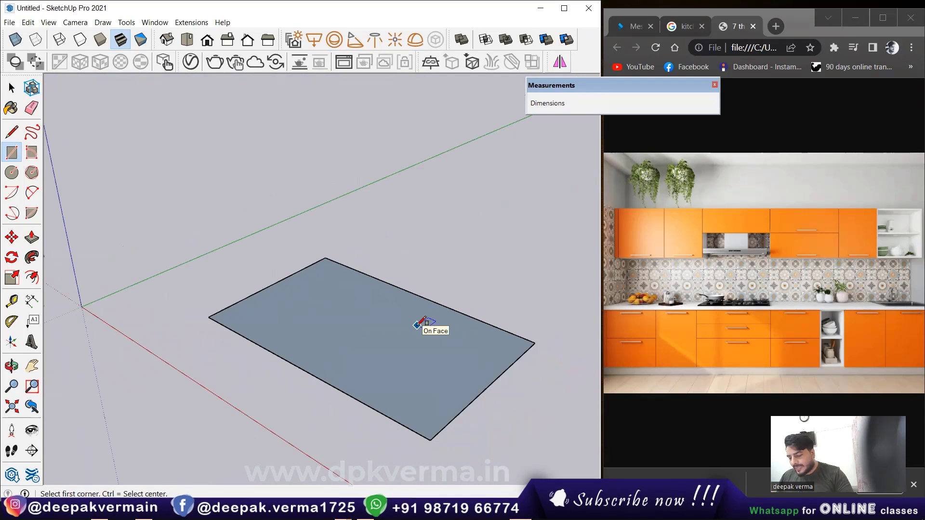
- Push/Pull the rectangle up 4 inches into a floor slab
key(p)
click(411, 339)
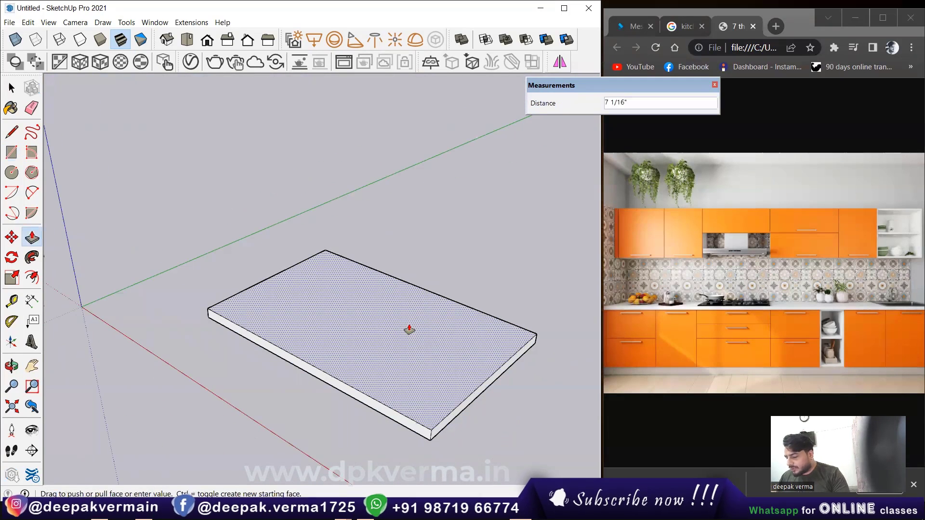
click(403, 341)
key(space)
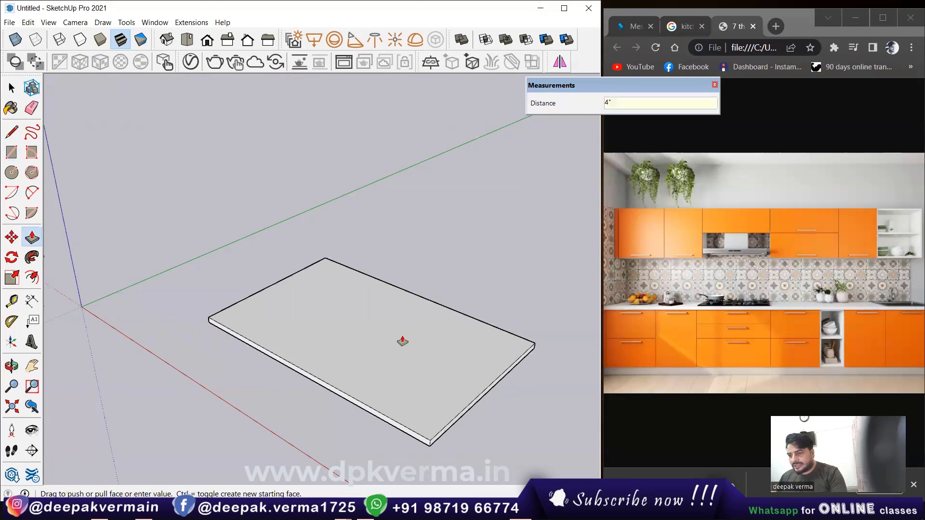
- Make the whole slab a group and re-centre the view on it
triple_click(372, 316)
right_click(371, 314)
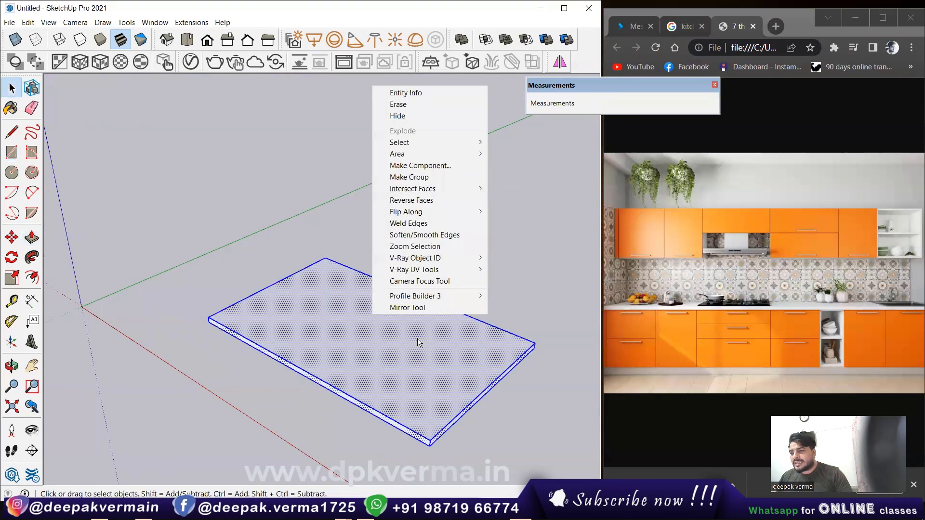
click(424, 178)
scroll(381, 254, down, 1)
scroll(365, 342, up, 1)
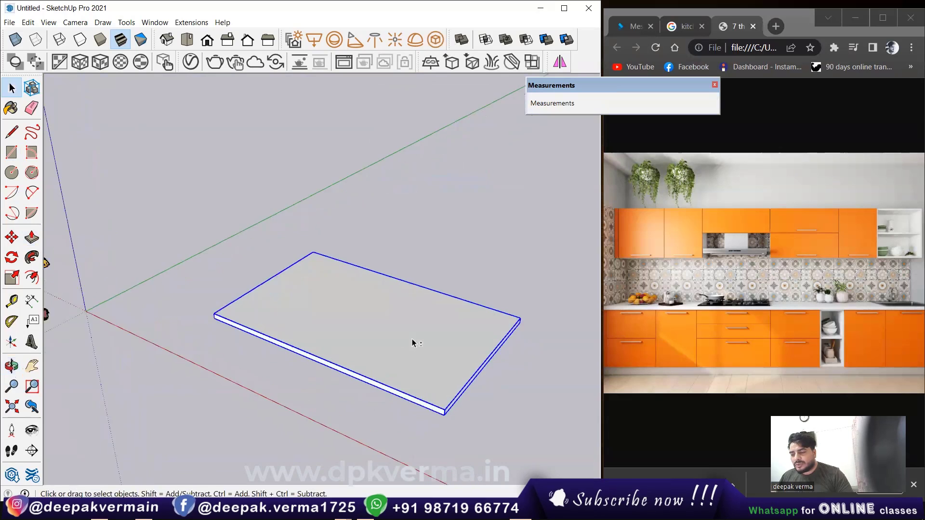
scroll(374, 334, up, 1)
scroll(355, 340, up, 1)
shift+middle_drag(248, 297, 298, 309)
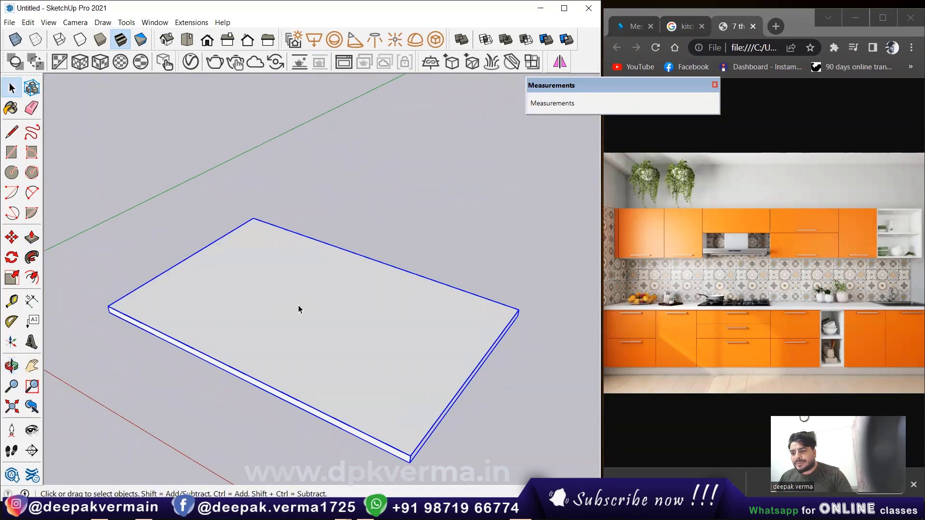
scroll(279, 252, up, 1)
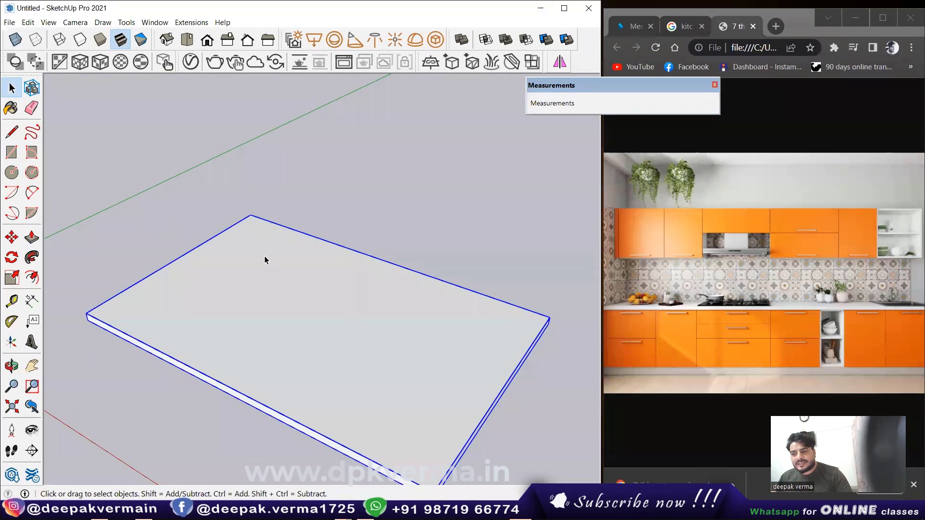
click(152, 220)
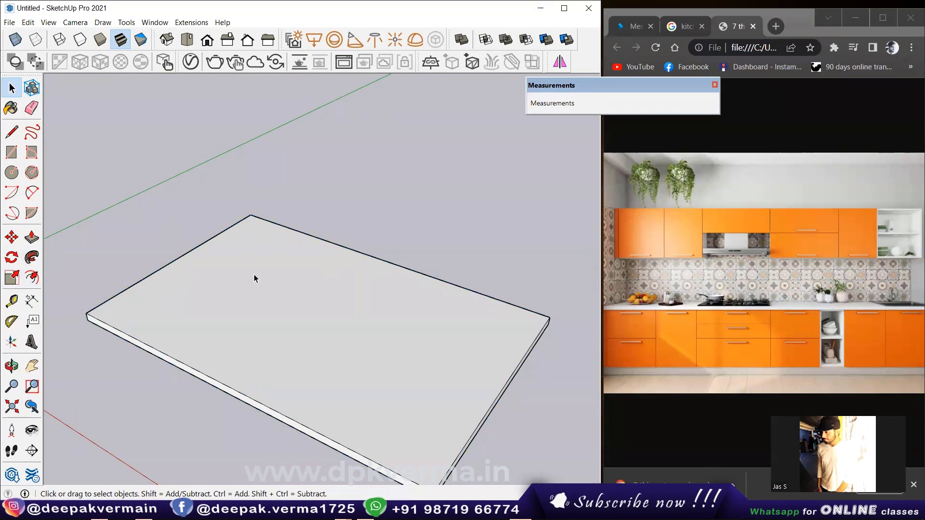
- Place Tape Measure guides 9 inches in from the slab's left and back edges
click(12, 301)
scroll(207, 262, up, 1)
click(179, 252)
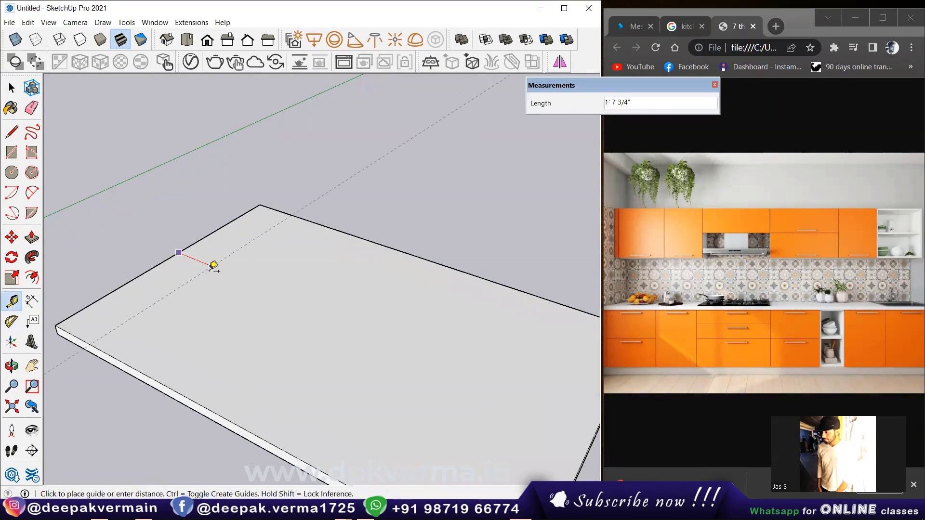
text(15')
key(Return)
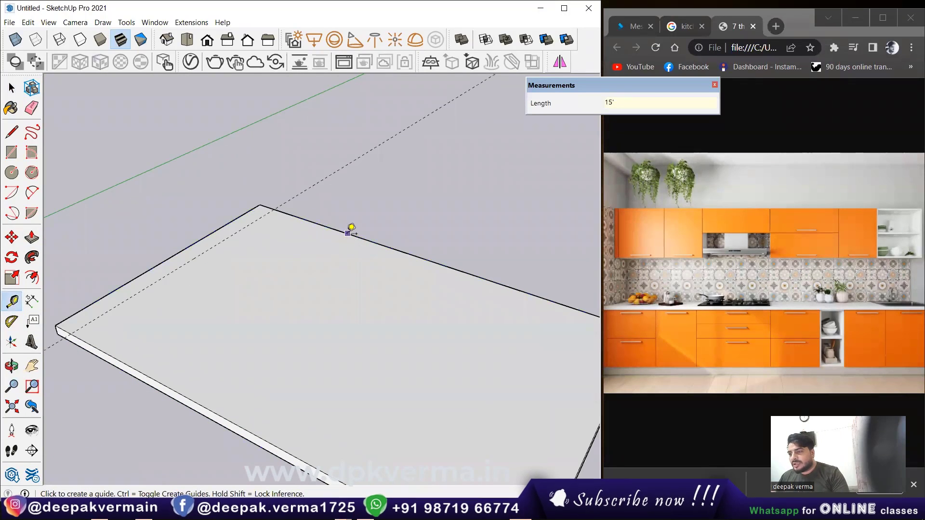
click(347, 233)
text(9")
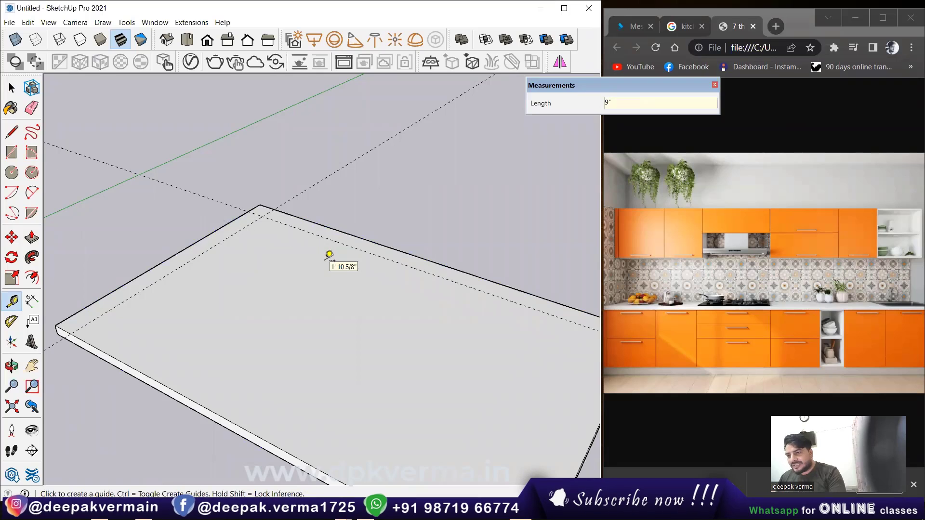
click(329, 254)
- Draw the 9-inch wall strip along the slab's left edge
key(r)
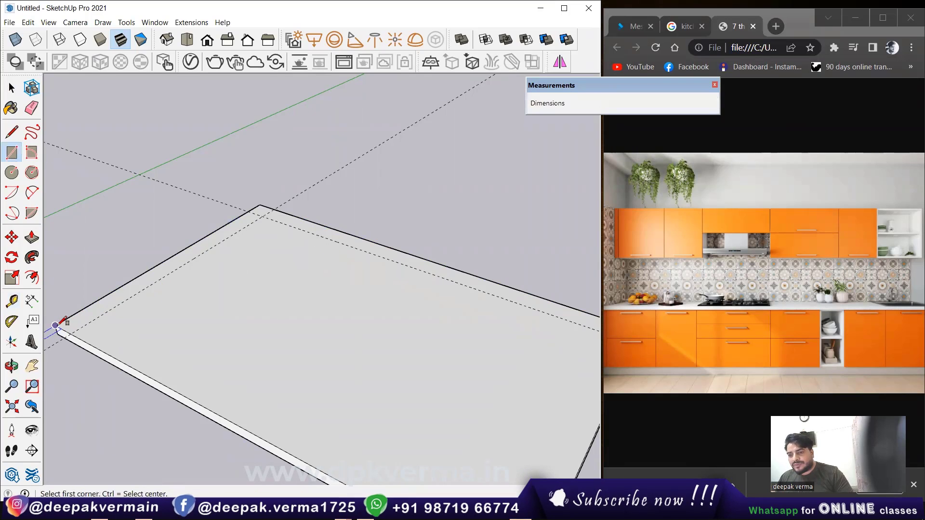
click(55, 325)
click(271, 210)
scroll(281, 246, down, 2)
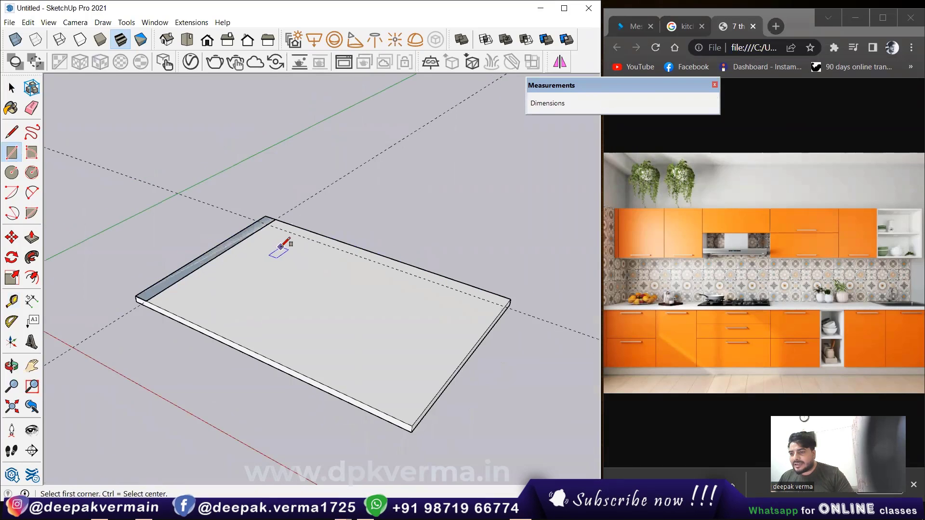
shift+middle_drag(281, 247, 238, 229)
click(233, 222)
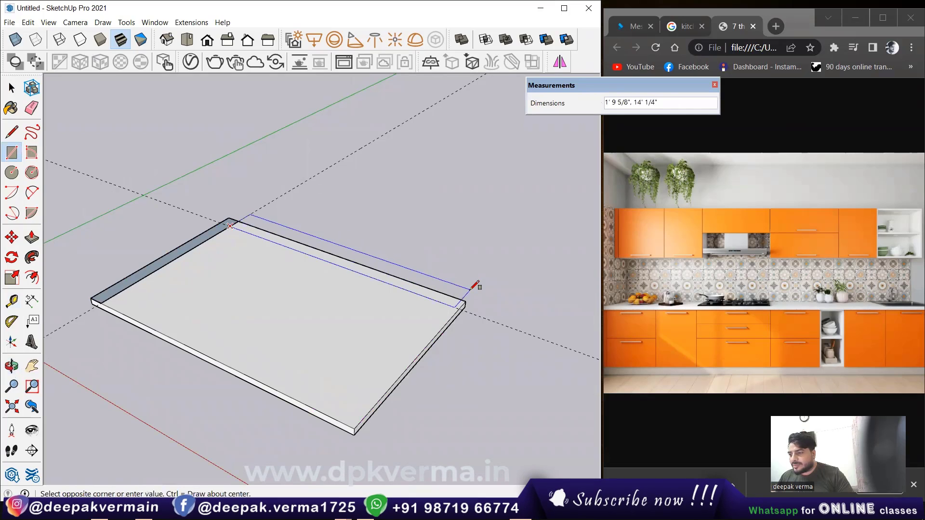
key(e)
scroll(234, 249, up, 3)
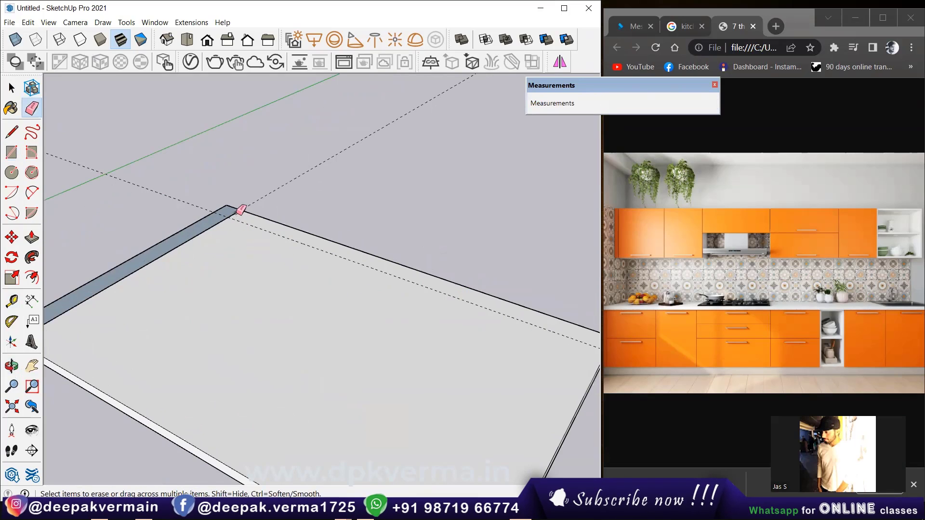
click(235, 212)
key(ctrl+z)
key(ctrl+z)
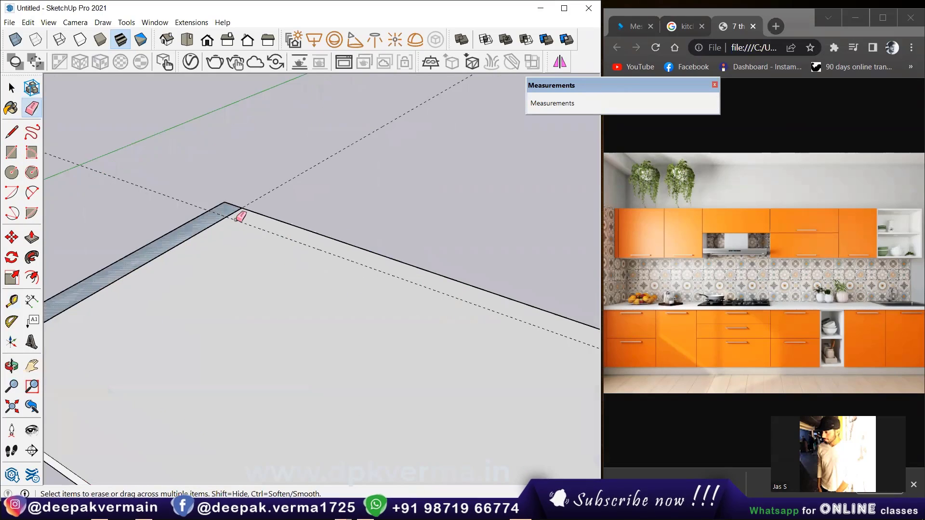
scroll(233, 218, down, 3)
- Draw the 9-inch wall strip along the back edge and erase the leftover line
key(r)
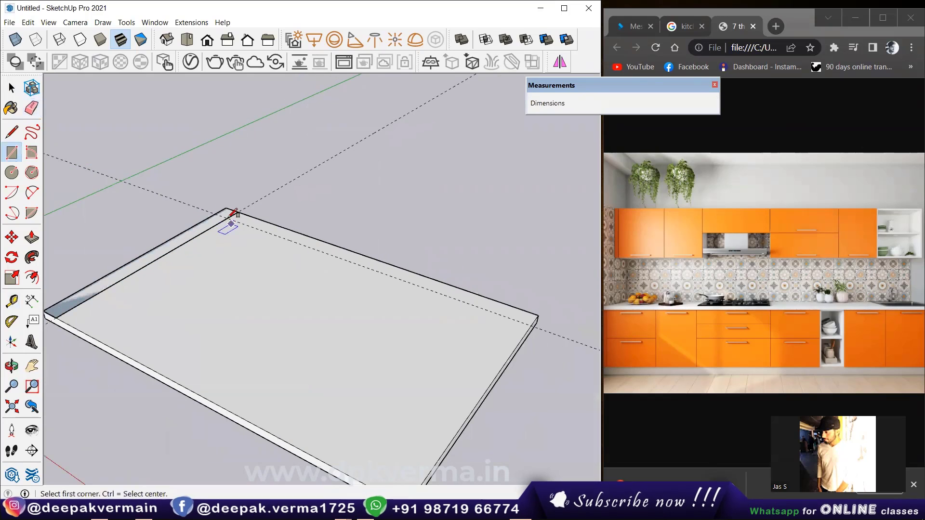
click(230, 216)
click(537, 316)
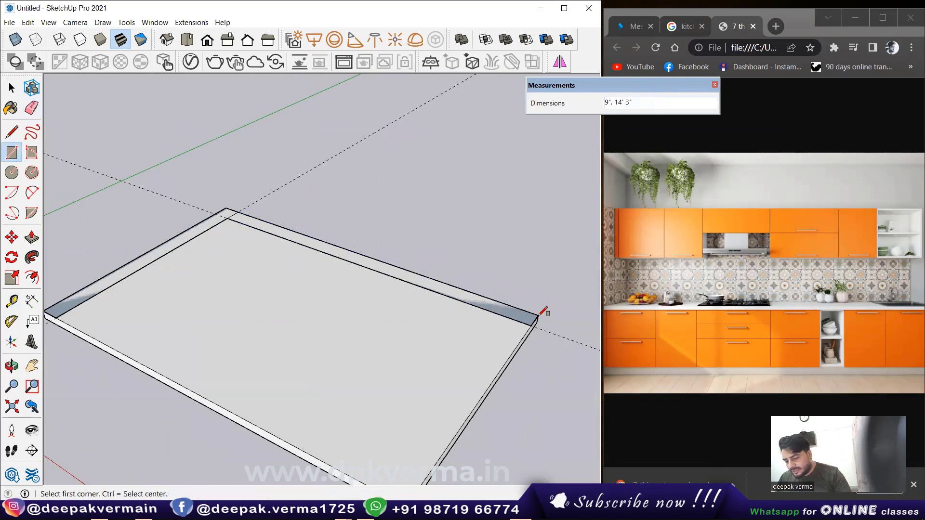
key(e)
click(236, 215)
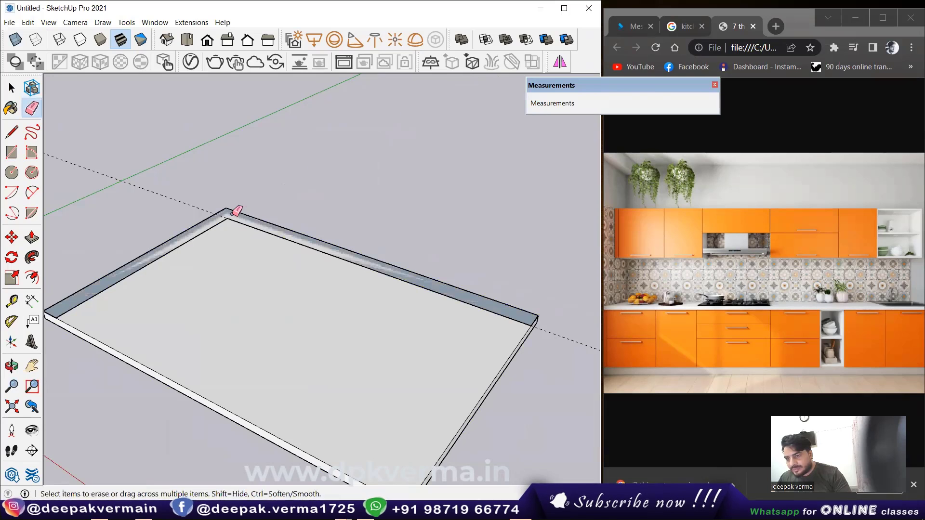
- Push/Pull the two edge strips up 10 feet into walls and select them
key(p)
drag(277, 230, 284, 165)
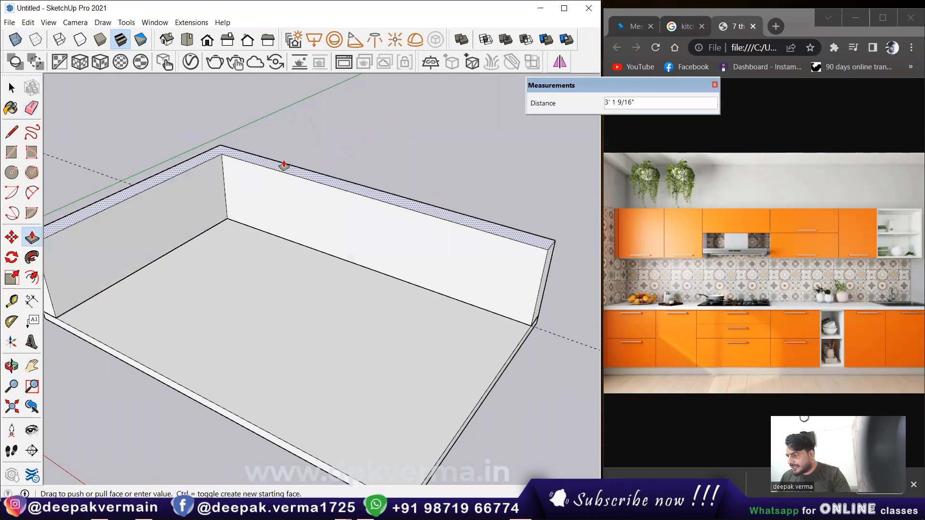
text(10')
key(Return)
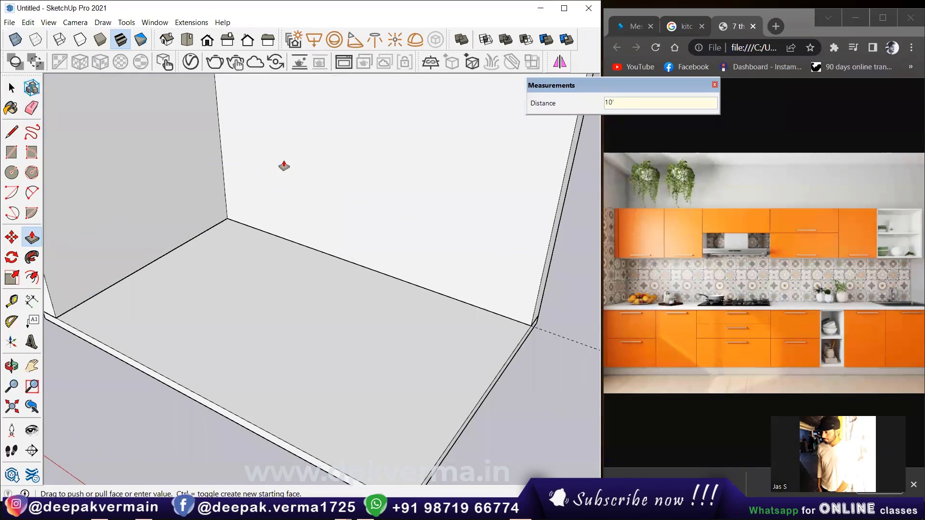
key(space)
scroll(293, 181, down, 3)
click(293, 159)
right_click(302, 133)
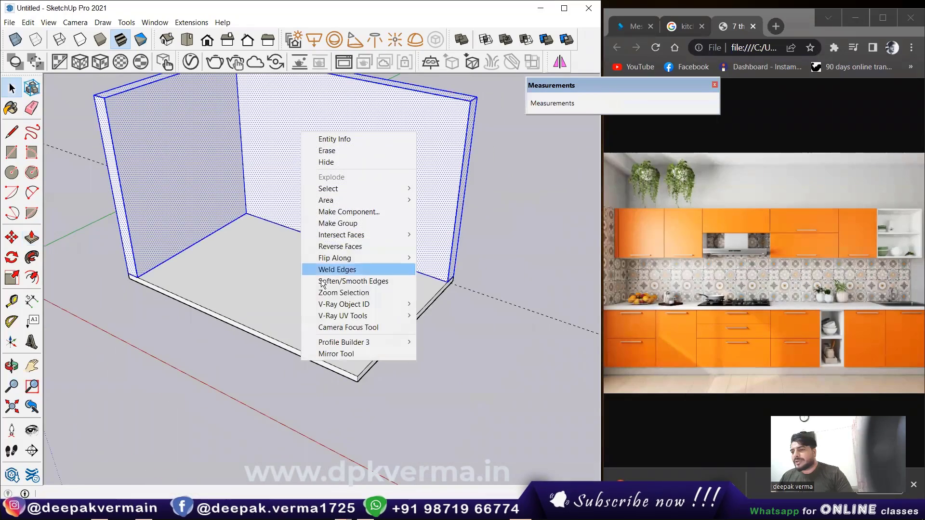
- Combine the selected walls into one group
click(340, 224)
scroll(275, 241, down, 3)
scroll(316, 239, up, 4)
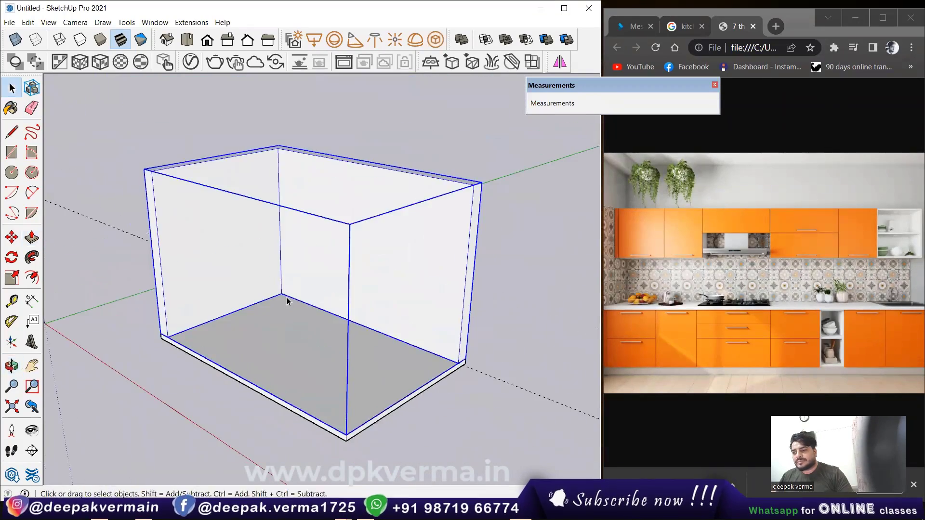
scroll(313, 270, up, 3)
scroll(309, 319, up, 2)
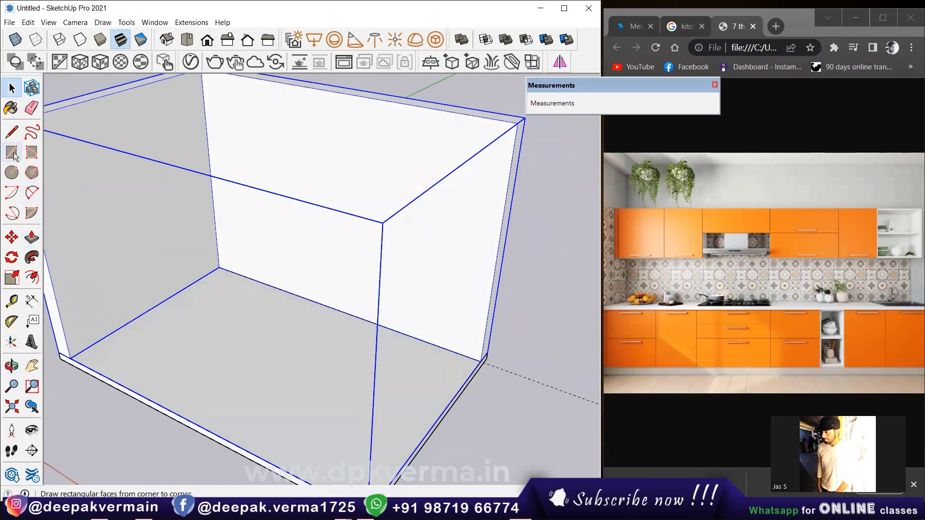
- Place a guide offset from the floor edge and orbit to an angled view of the box
click(11, 301)
scroll(309, 298, up, 2)
click(313, 300)
text(30")
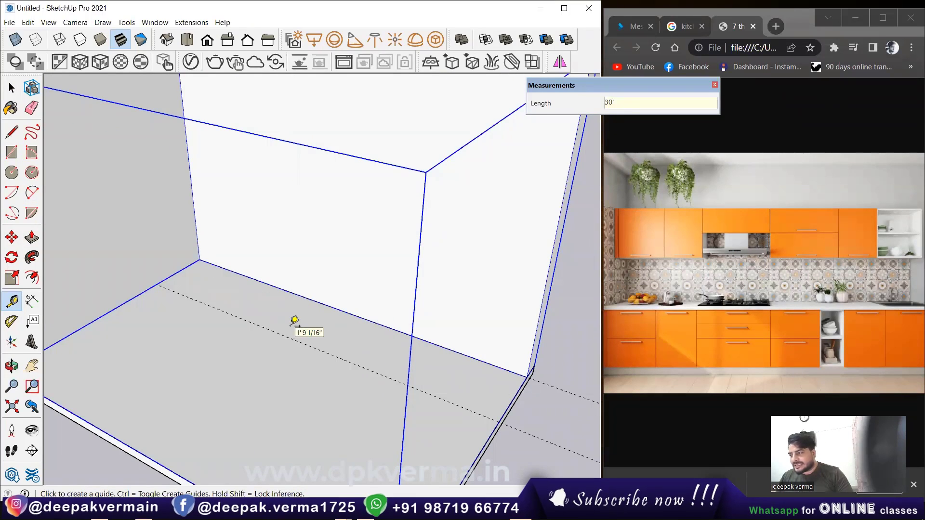
key(Return)
scroll(290, 318, down, 2)
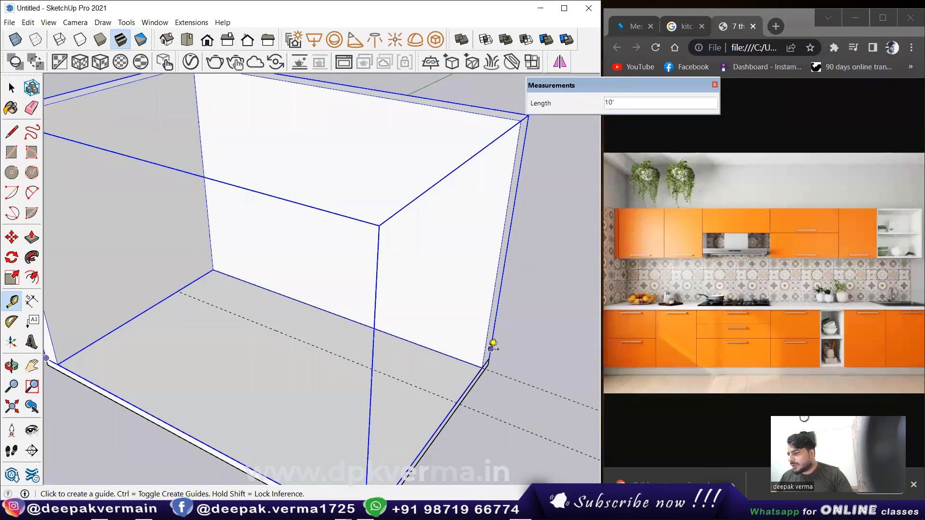
middle_drag(492, 340, 525, 355)
middle_drag(458, 374, 451, 361)
scroll(451, 360, up, 2)
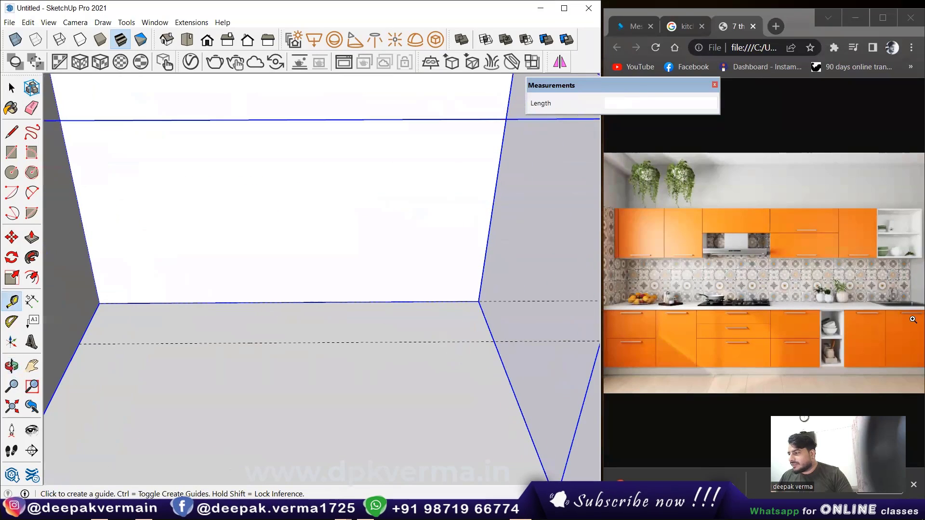
middle_drag(481, 326, 484, 337)
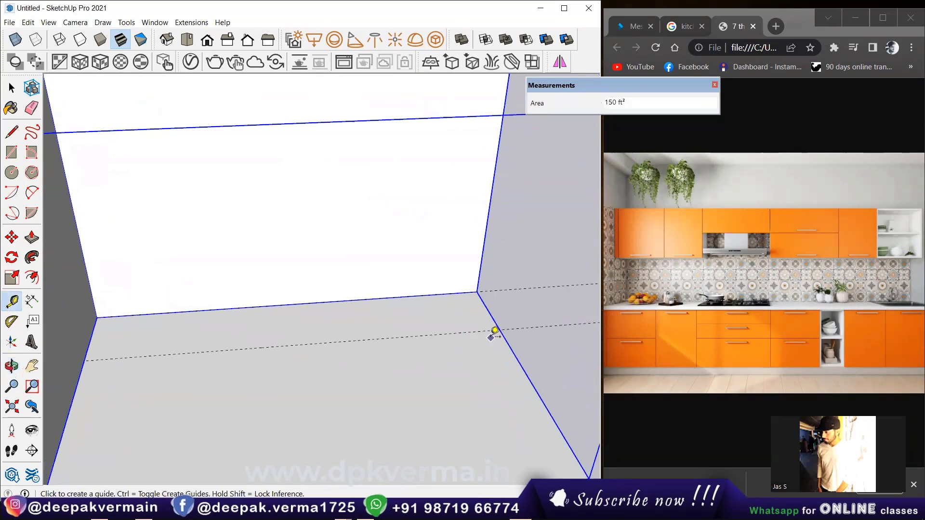
key(space)
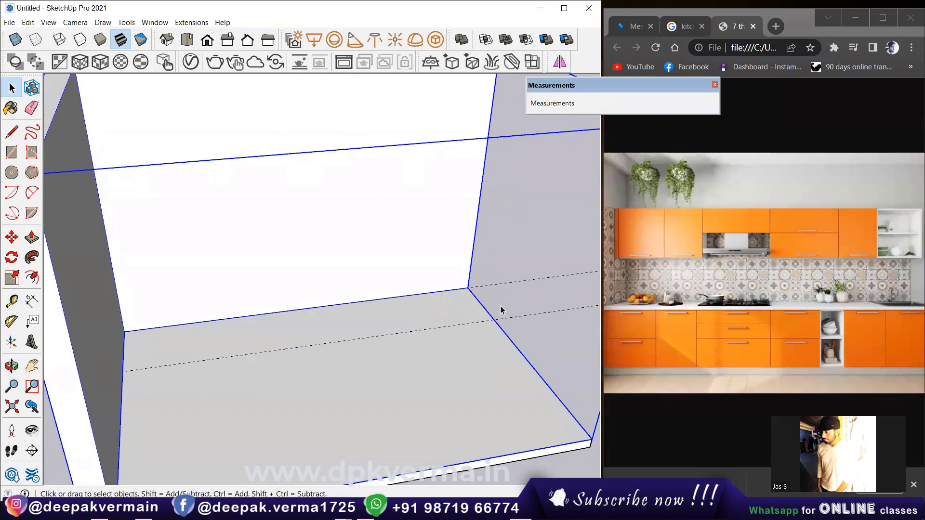
click(417, 219)
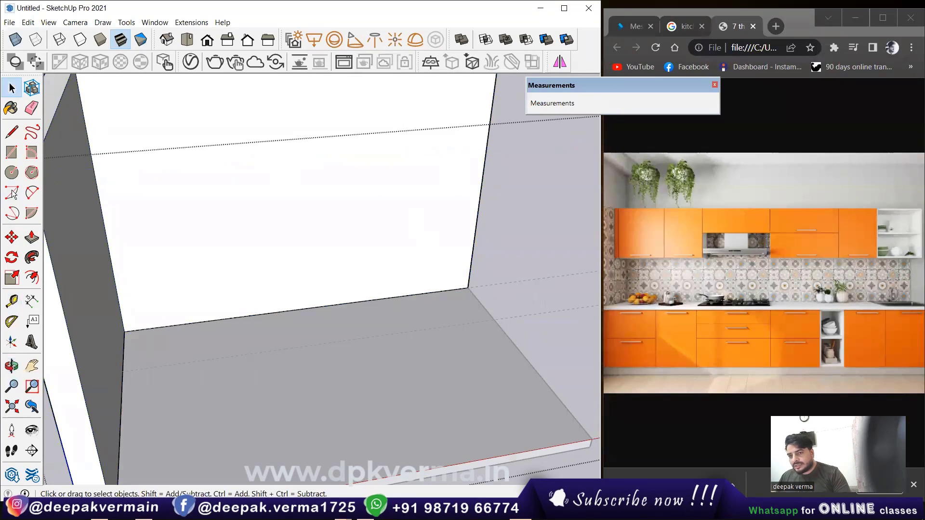
- Add a 9-inch guide from the right floor edge and draw a rectangle on that strip
click(10, 299)
click(510, 339)
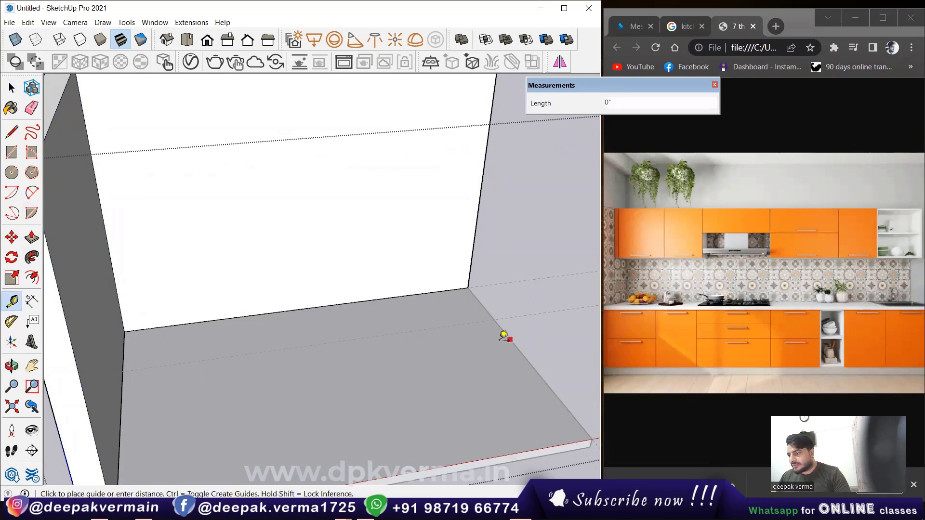
key(Return)
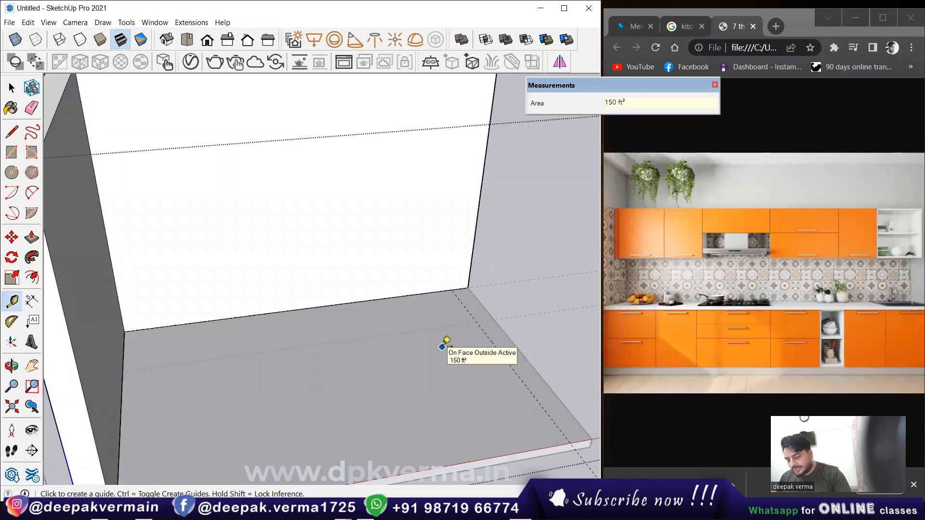
key(r)
click(452, 289)
click(588, 438)
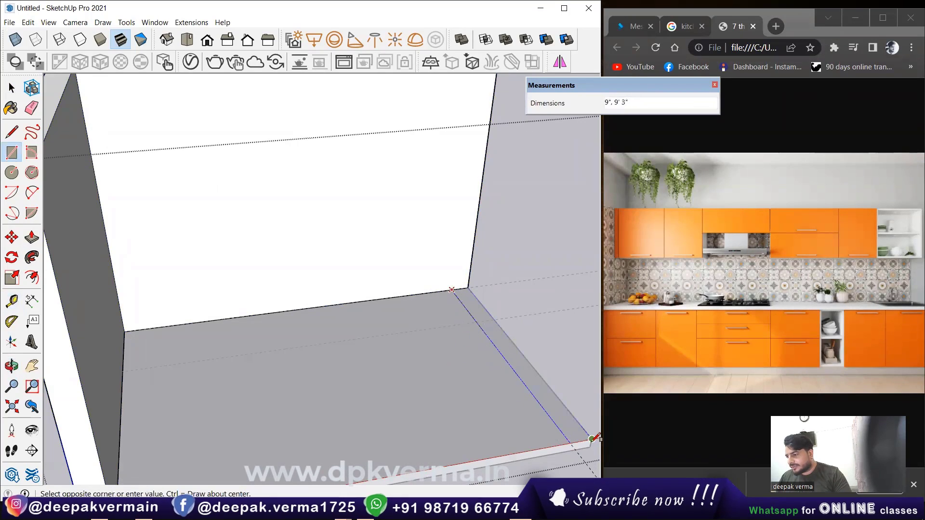
- Push/Pull the right floor strip up to full wall height
scroll(509, 402, down, 3)
key(p)
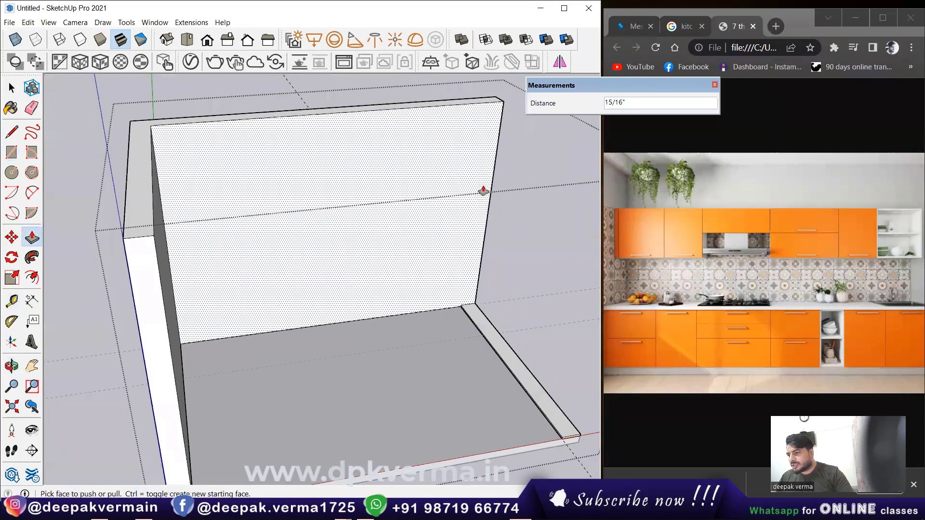
click(500, 355)
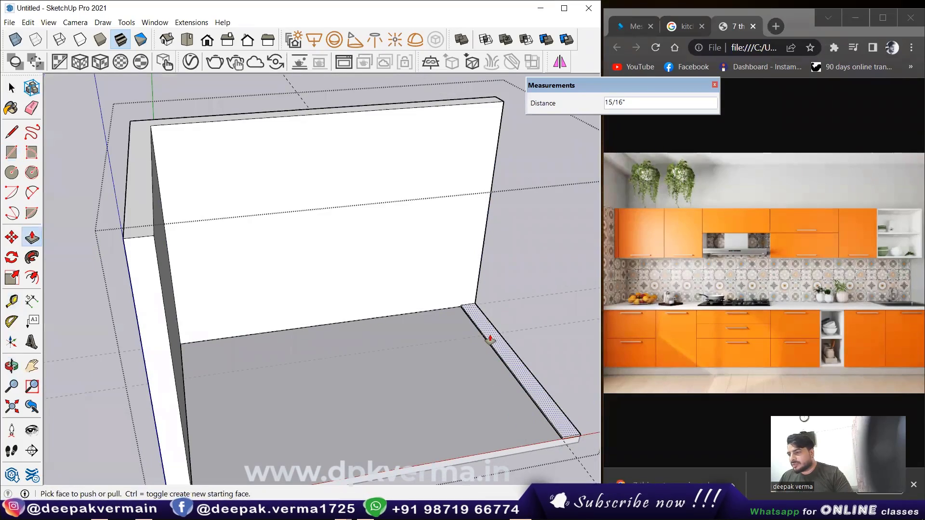
click(494, 105)
scroll(482, 125, up, 3)
key(e)
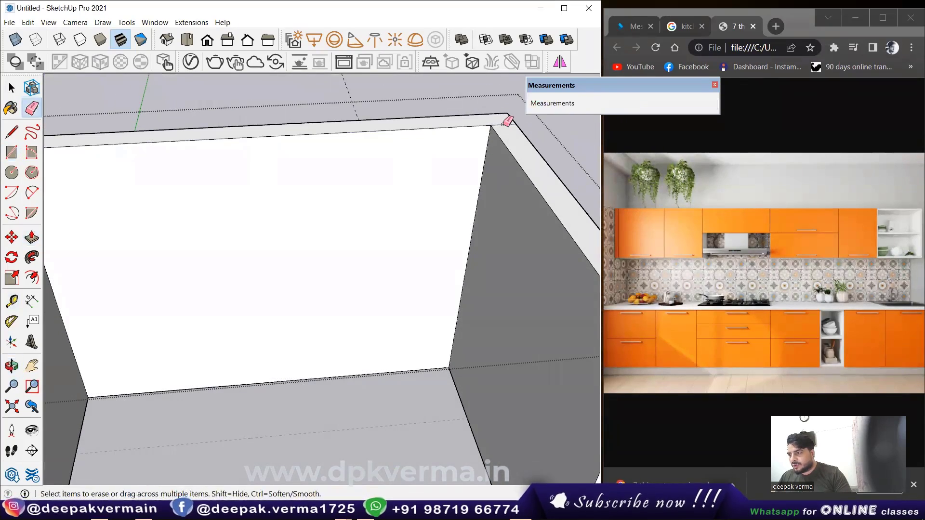
scroll(482, 145, down, 5)
- Orbit to a frontal view of the cabinet box and select it
key(space)
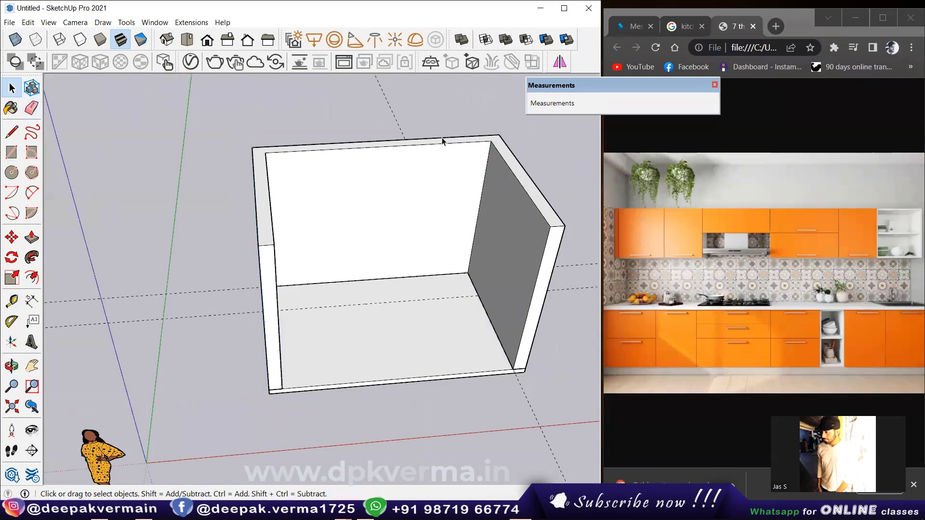
middle_drag(444, 140, 330, 227)
middle_drag(427, 333, 360, 291)
triple_click(372, 218)
mouse_move(371, 215)
middle_down()
mouse_move(443, 188)
mouse_move(545, 239)
middle_up()
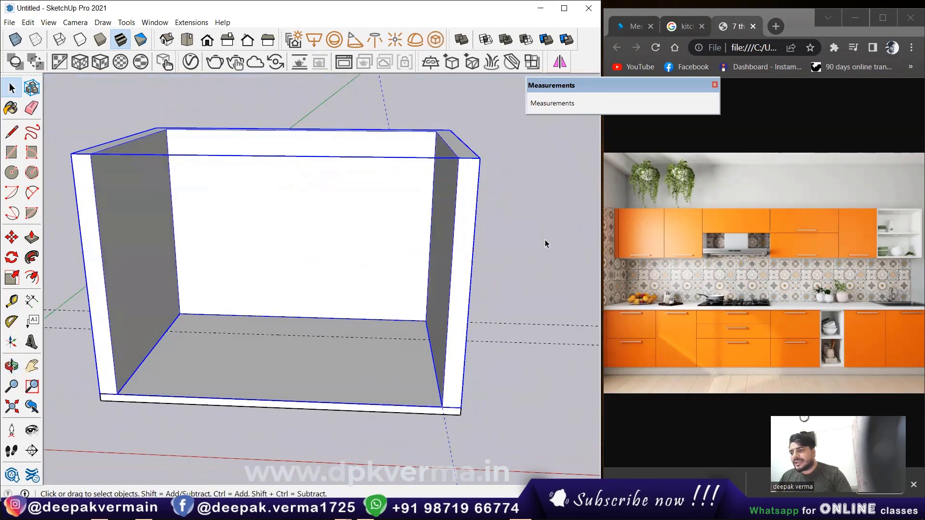
click(545, 239)
scroll(196, 303, up, 3)
scroll(190, 320, up, 2)
scroll(281, 310, down, 1)
mouse_move(281, 310)
middle_down()
mouse_move(265, 312)
mouse_move(428, 331)
mouse_move(472, 250)
mouse_move(494, 248)
mouse_move(428, 279)
mouse_move(314, 306)
middle_up()
key(r)
key(space)
triple_click(470, 247)
key(e)
- Draw a 13'6" by 2'6" rectangle on the floor and raise it into a 2'6" block
key(r)
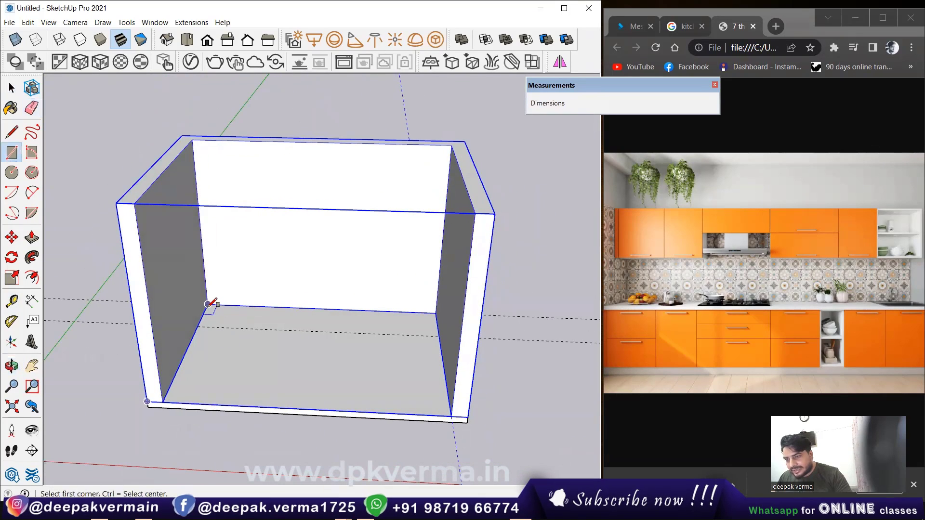
click(208, 304)
click(438, 334)
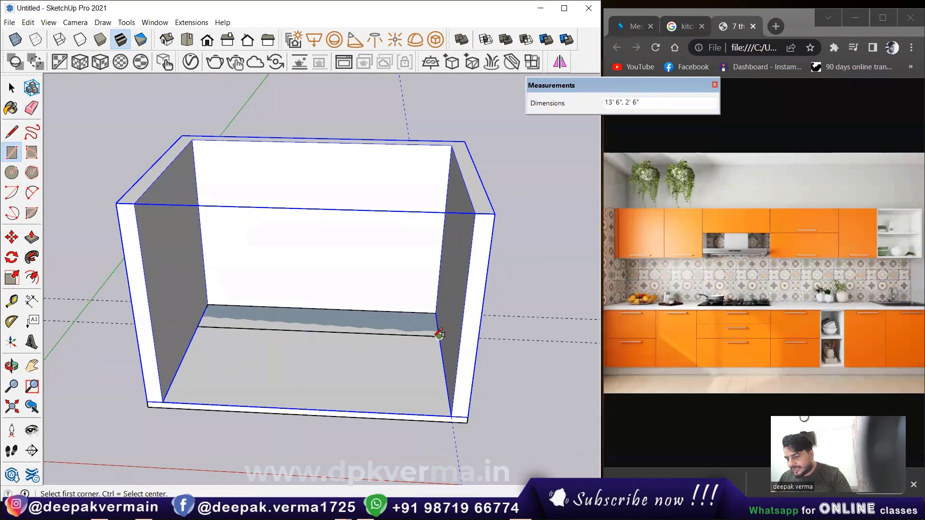
key(p)
click(410, 342)
text(30)
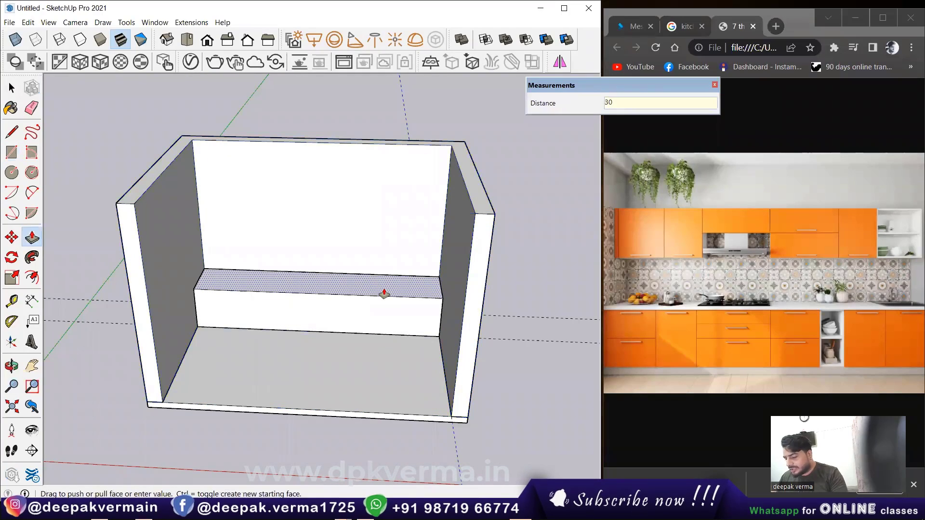
key(Return)
- Raise the block's top face a further 4 inches to 2'10"
middle_drag(355, 295, 303, 339)
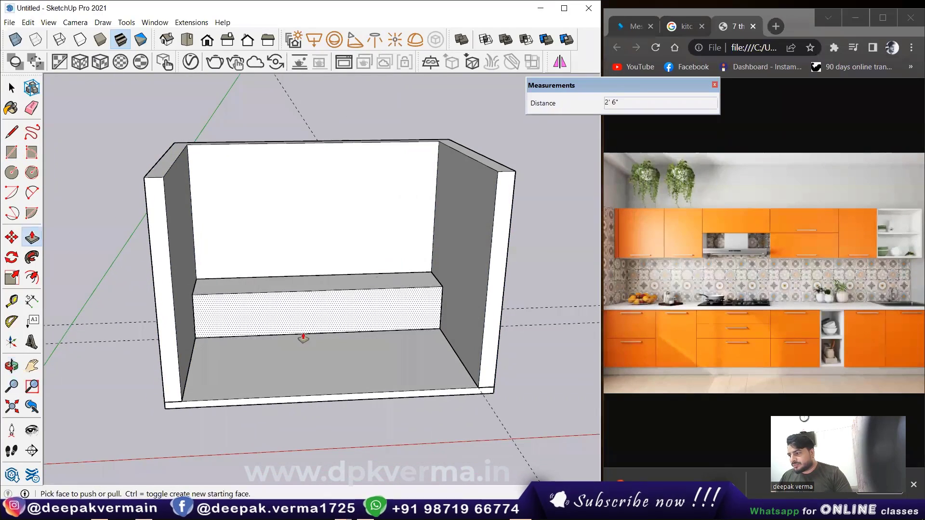
scroll(303, 339, up, 2)
scroll(289, 337, up, 2)
scroll(355, 320, up, 2)
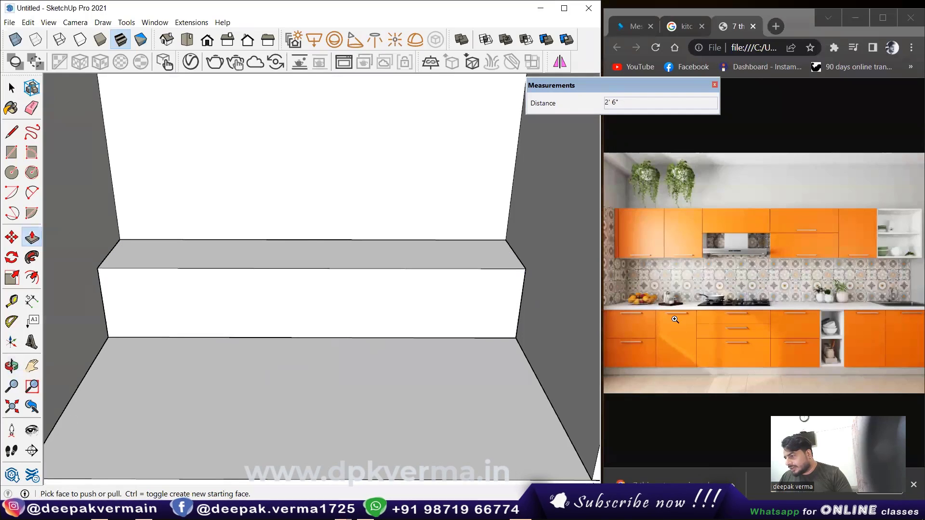
middle_drag(366, 268, 294, 266)
drag(294, 265, 293, 251)
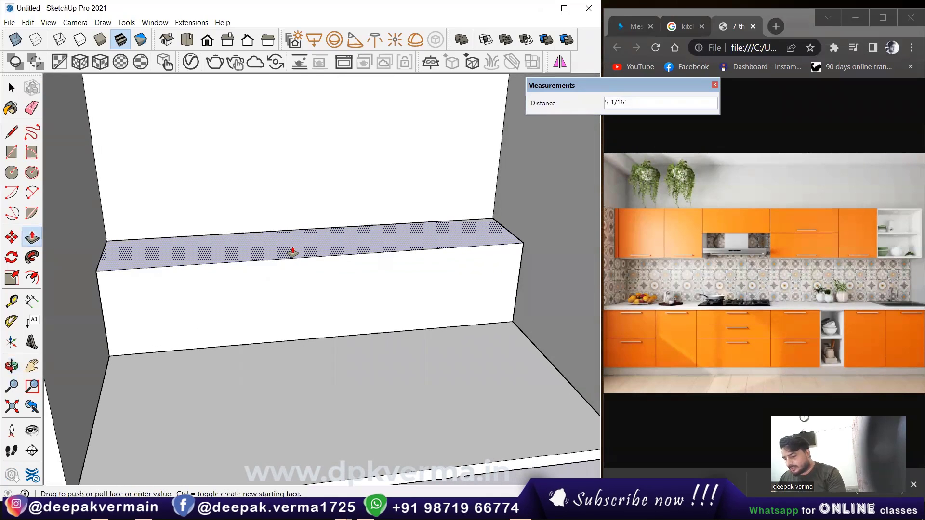
text(4)
key(Return)
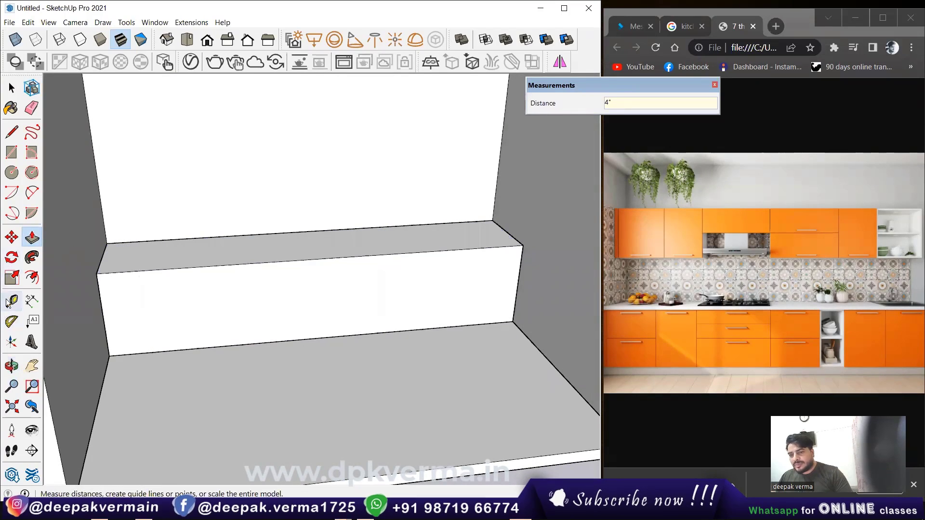
- Start a dimension from the block's top corner, then cancel it
click(28, 300)
click(513, 322)
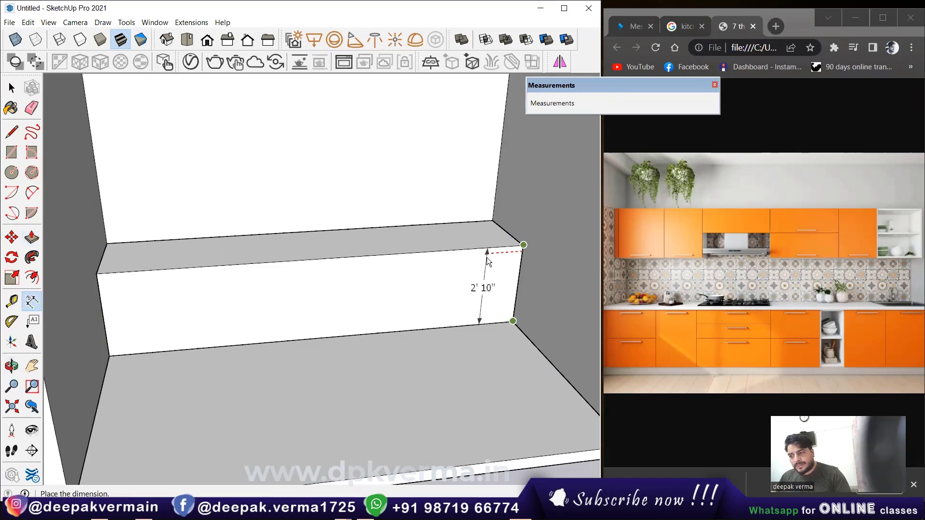
key(Escape)
scroll(477, 281, down, 5)
scroll(422, 230, down, 3)
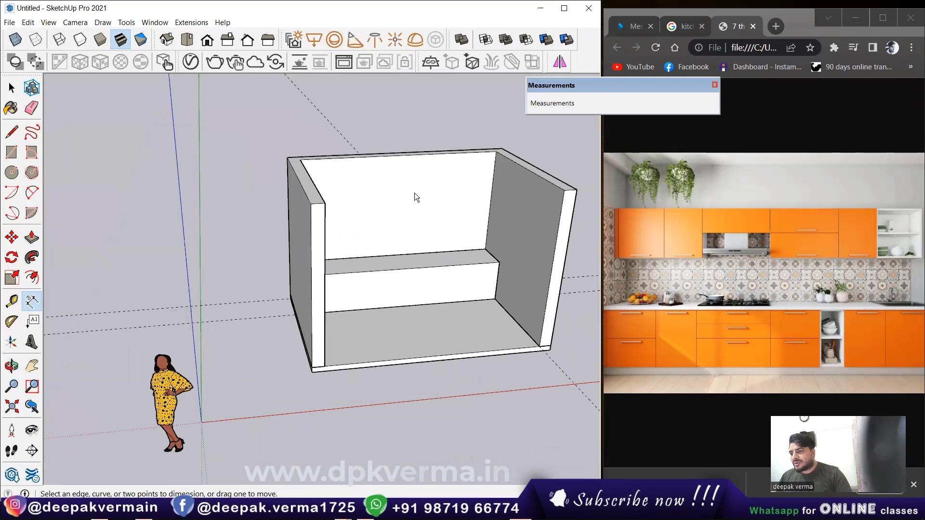
- Hide the cabinet's outer shell group
click(11, 87)
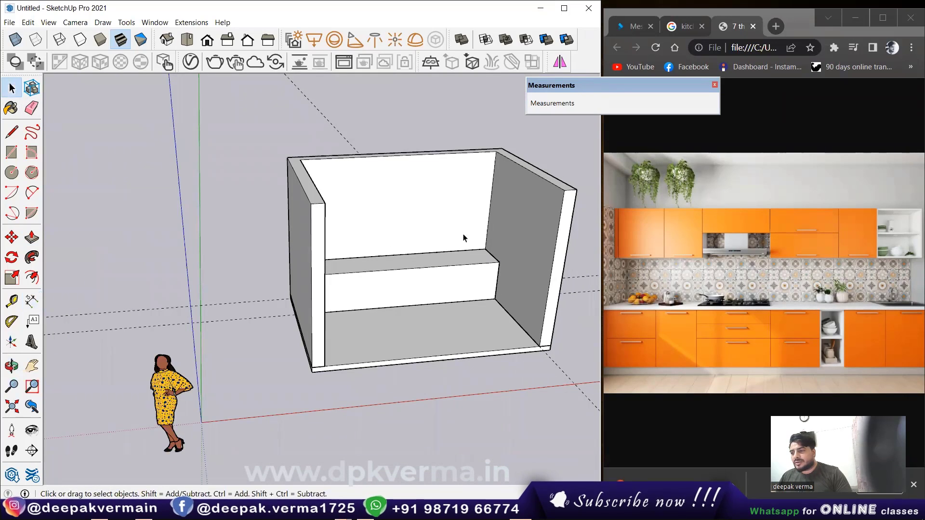
click(458, 207)
right_click(387, 162)
click(419, 192)
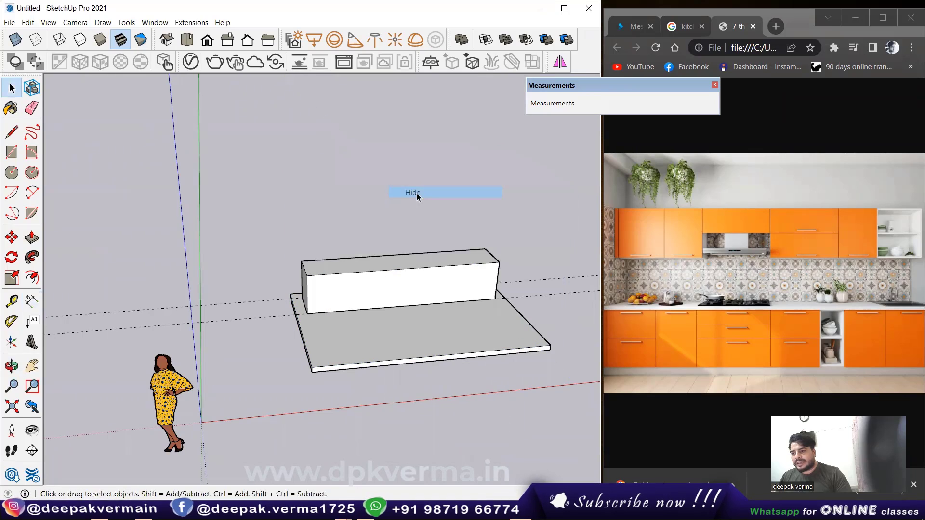
scroll(366, 299, up, 3)
scroll(399, 285, up, 3)
- Hide the base slab
mouse_move(504, 292)
middle_down()
mouse_move(465, 299)
mouse_move(471, 331)
mouse_move(324, 324)
mouse_move(331, 357)
middle_up()
right_click(331, 357)
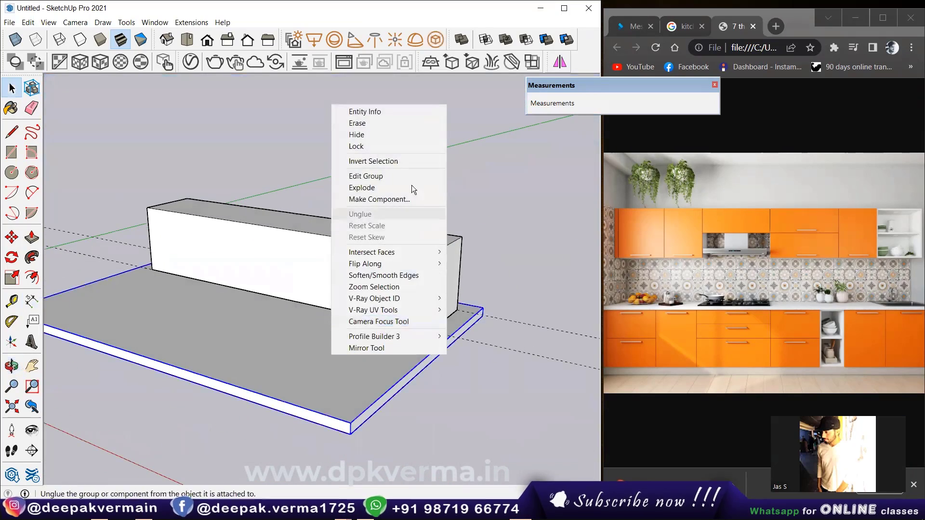
click(358, 137)
- Orbit and zoom to the remaining block and select its front face
mouse_move(363, 249)
middle_down()
mouse_move(365, 266)
mouse_move(428, 290)
mouse_move(397, 279)
mouse_move(305, 289)
mouse_move(271, 274)
mouse_move(326, 281)
middle_up()
middle_drag(269, 271, 215, 265)
scroll(197, 296, up, 1)
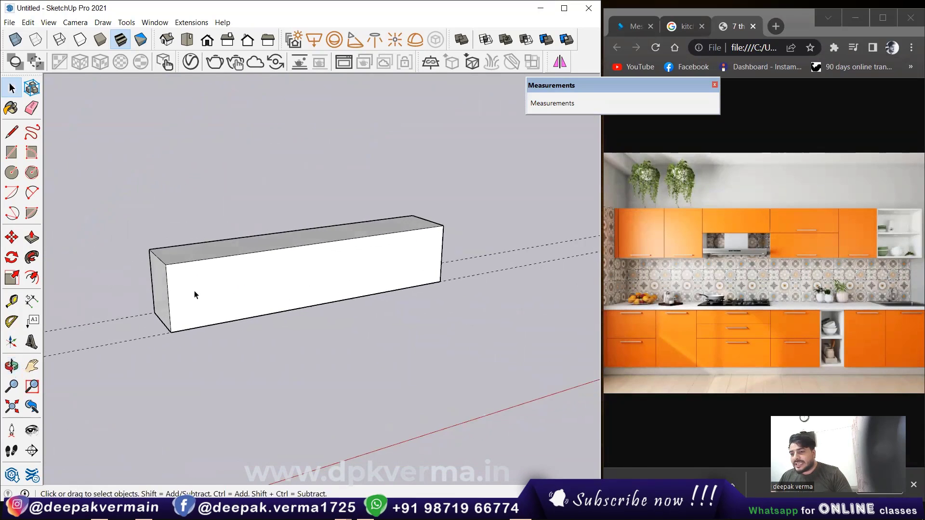
scroll(197, 293, up, 2)
scroll(193, 290, up, 1)
scroll(204, 290, up, 2)
click(198, 284)
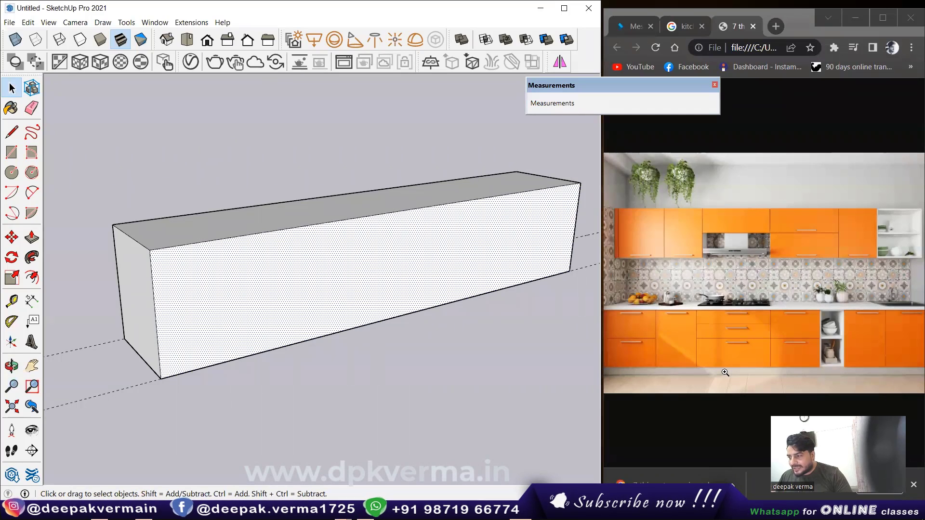
- Copy the bottom front edge 4 units up and push that strip back into a recessed toe-kick
click(258, 355)
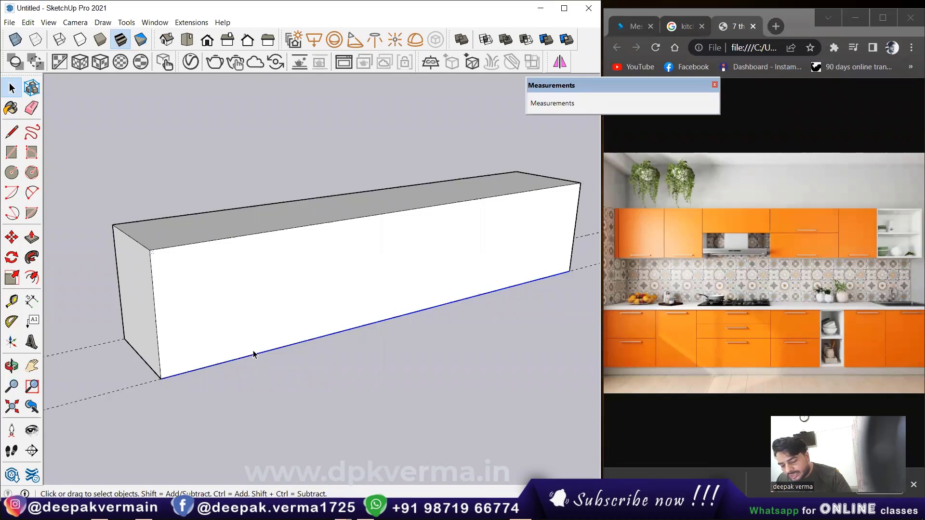
click(12, 237)
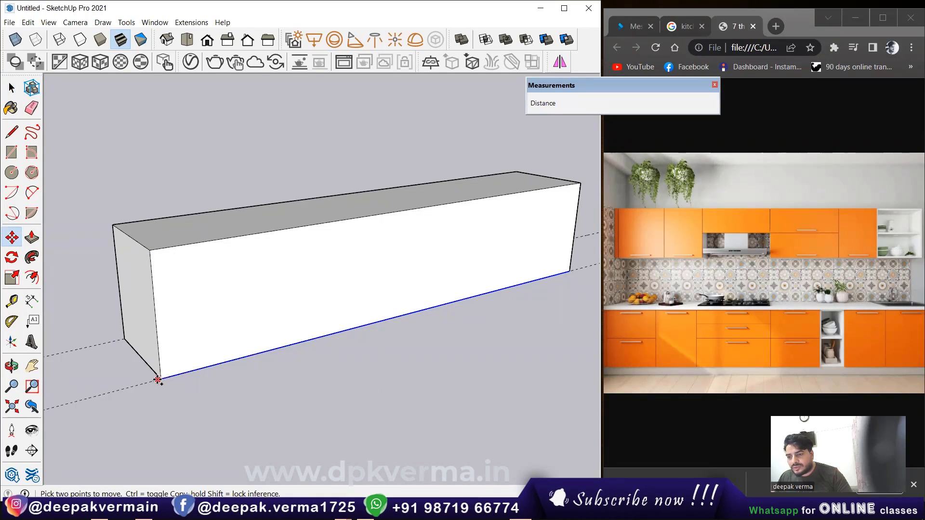
click(161, 378)
key(ctrl)
text(4)
key(Return)
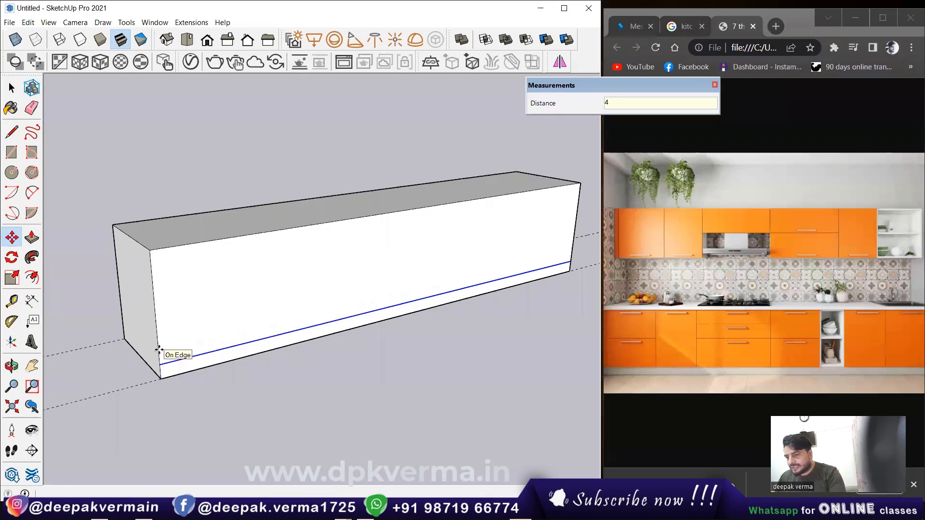
key(p)
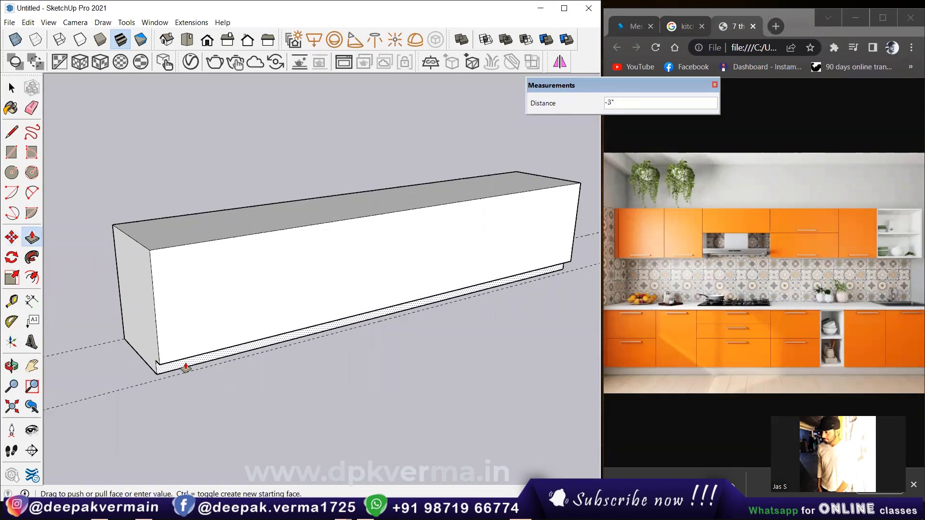
mouse_move(192, 372)
middle_down()
mouse_move(217, 358)
mouse_move(213, 336)
middle_up()
scroll(192, 337, up, 1)
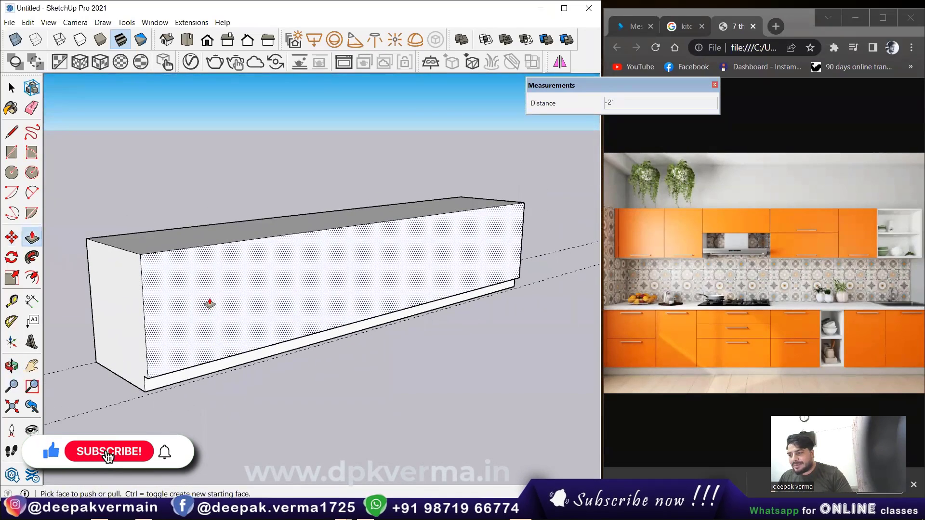
key(space)
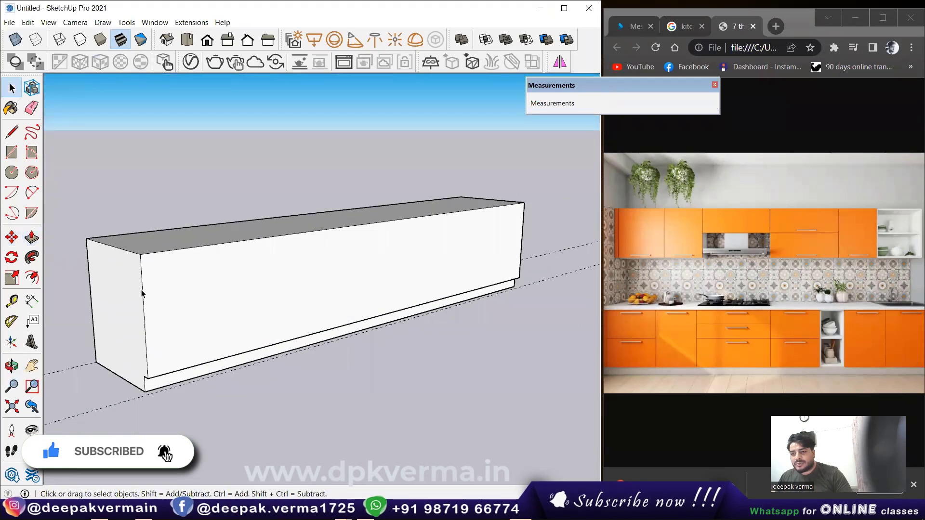
- Copy the left vertical edge across the front at 1'6", then another line 1' further
key(m)
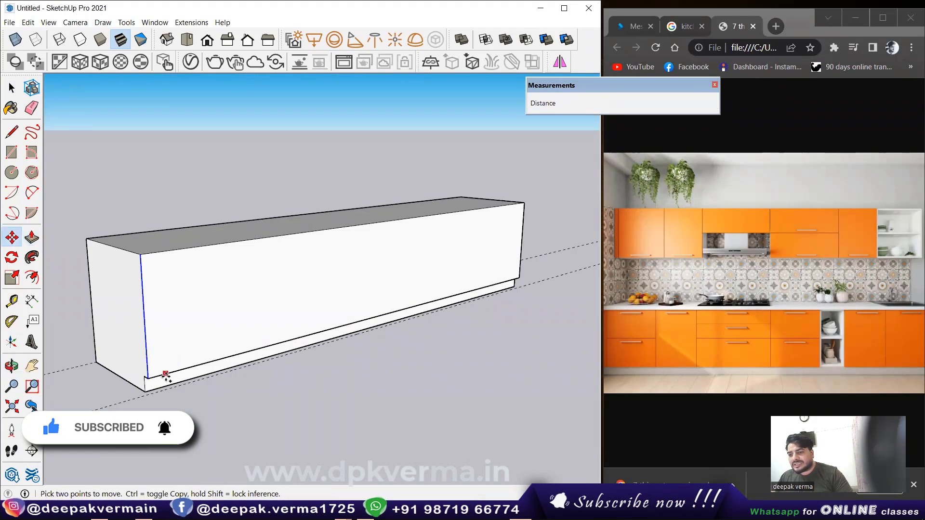
scroll(154, 376, up, 1)
scroll(137, 375, up, 1)
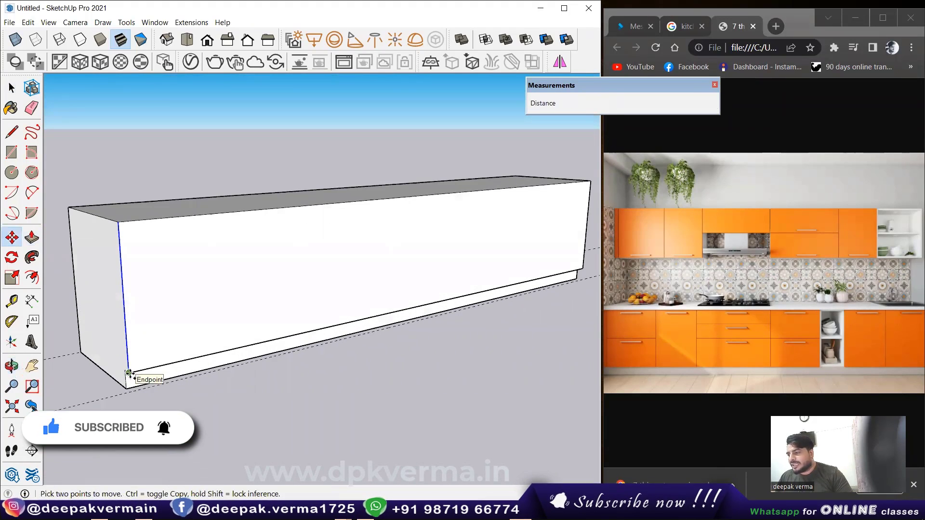
click(129, 374)
key(ctrl)
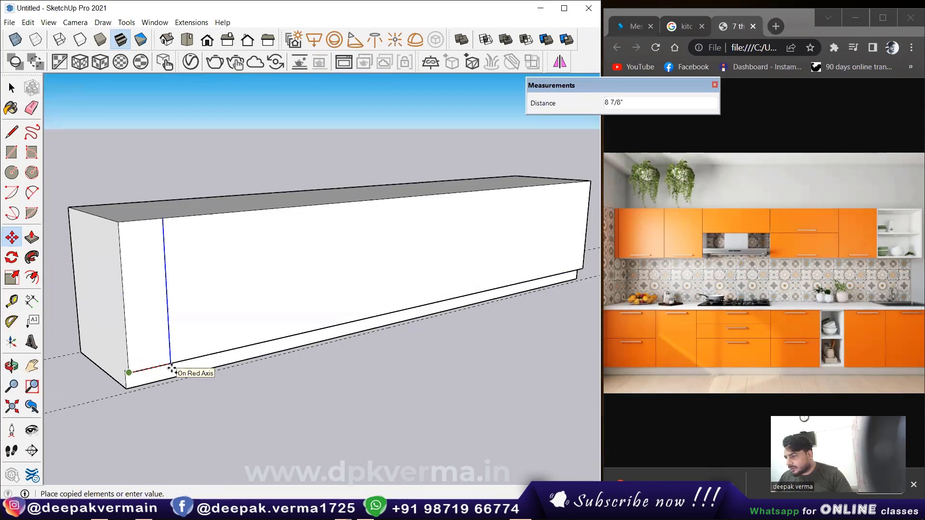
text(1)
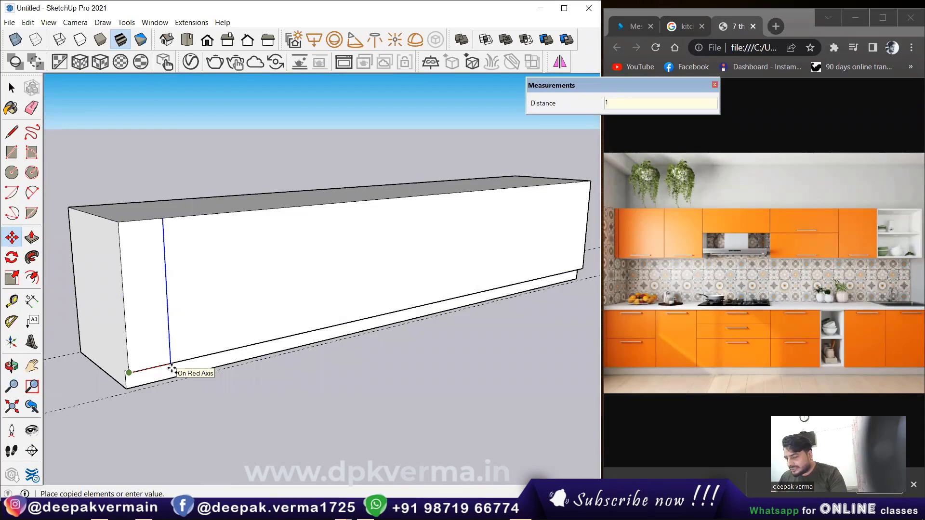
text(')
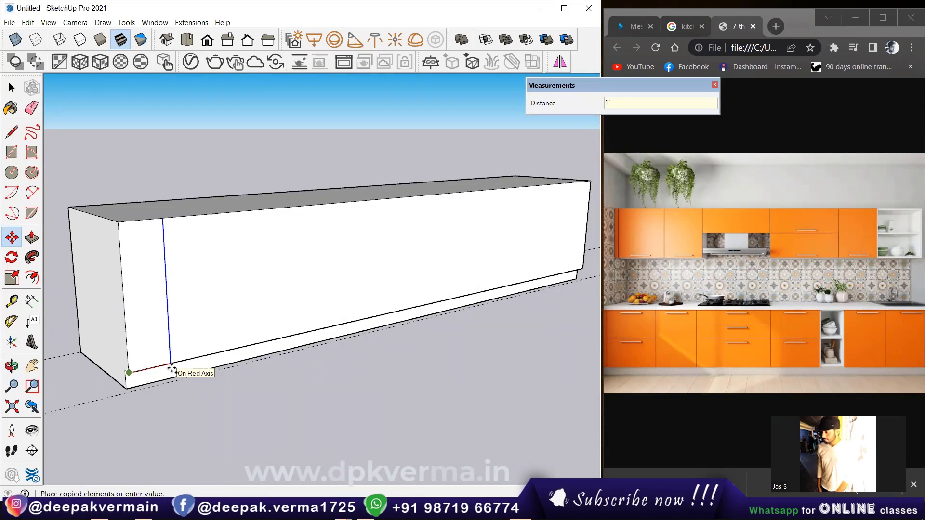
text(6)
key(Return)
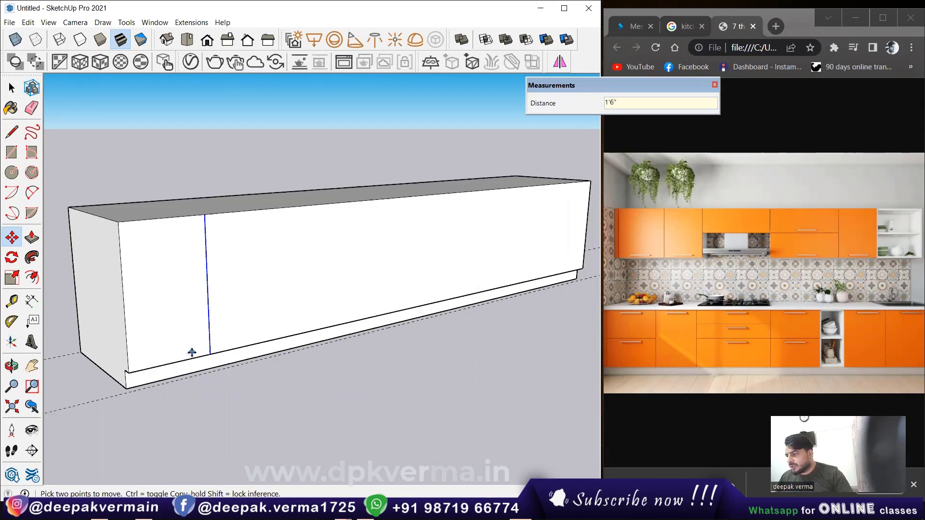
click(210, 353)
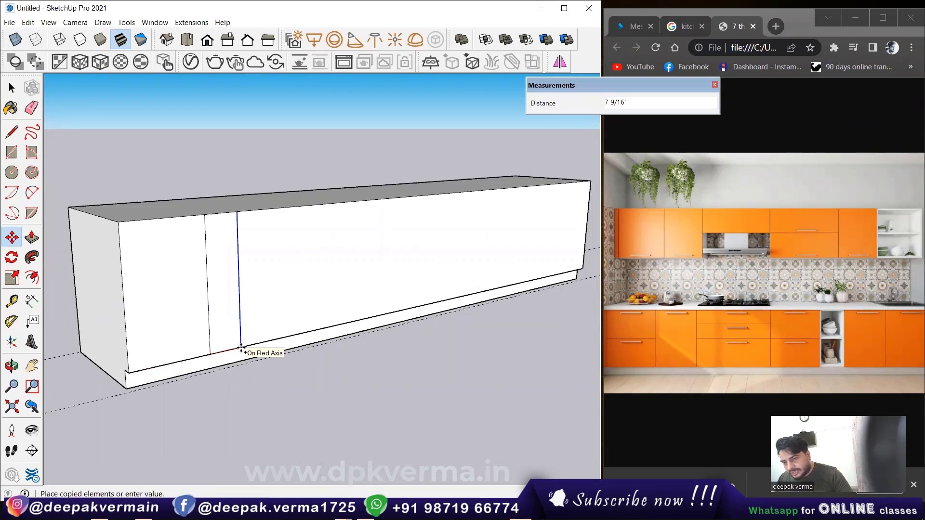
text(1')
key(Return)
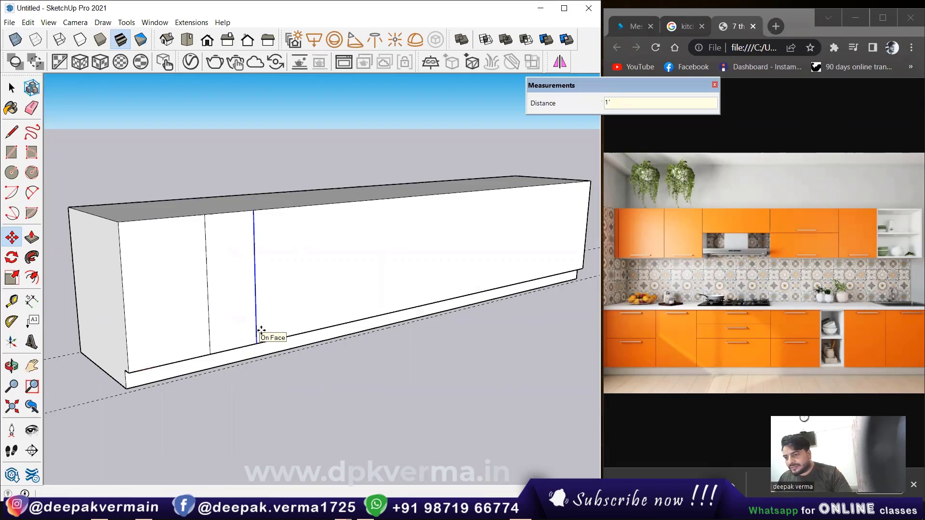
- Add two more vertical division lines 2' and 1'6" further along the front
middle_drag(286, 326, 258, 323)
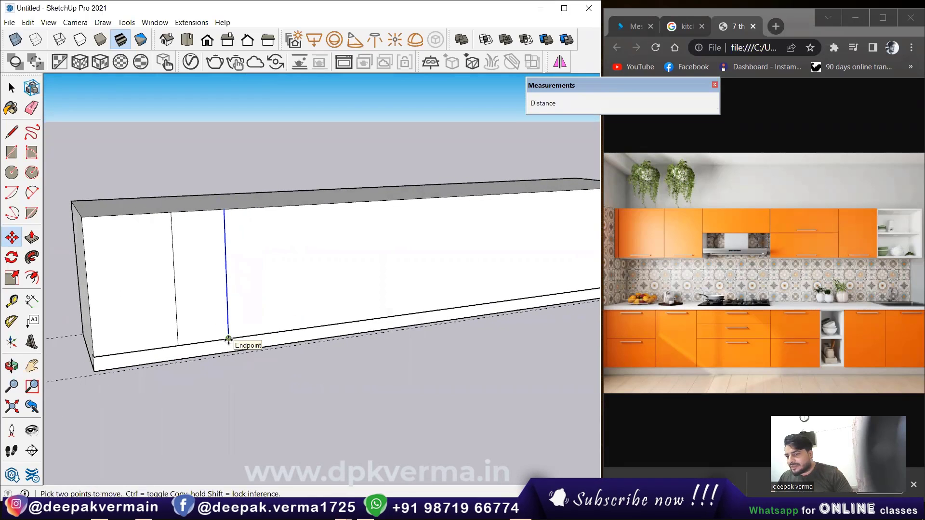
click(228, 340)
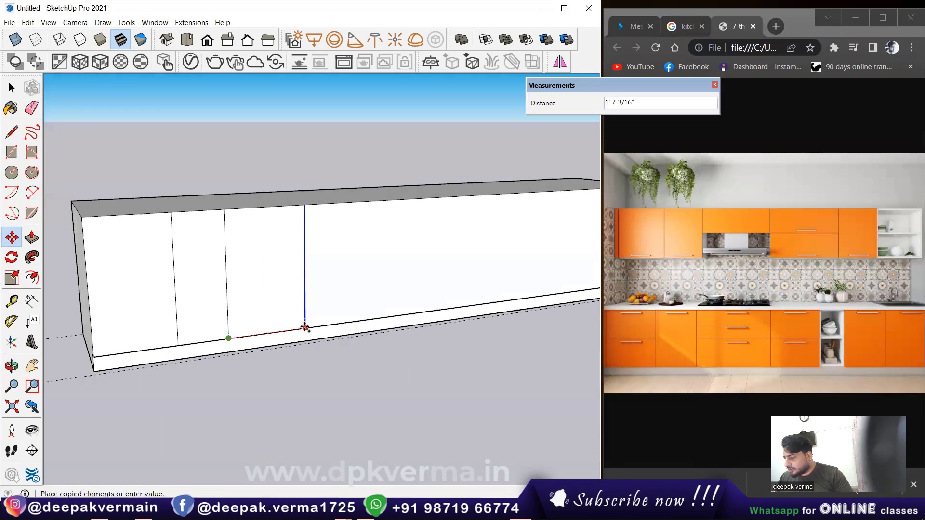
text(2)
key(Return)
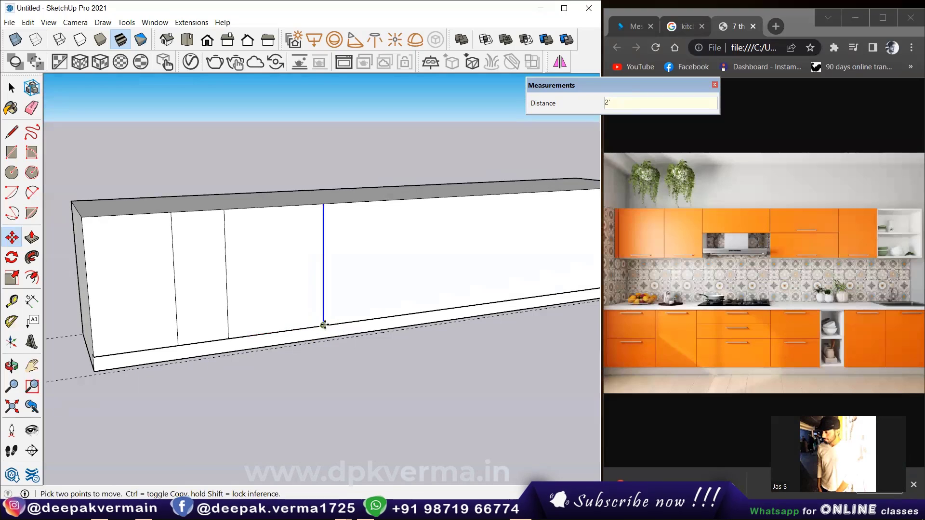
click(324, 328)
key(ctrl)
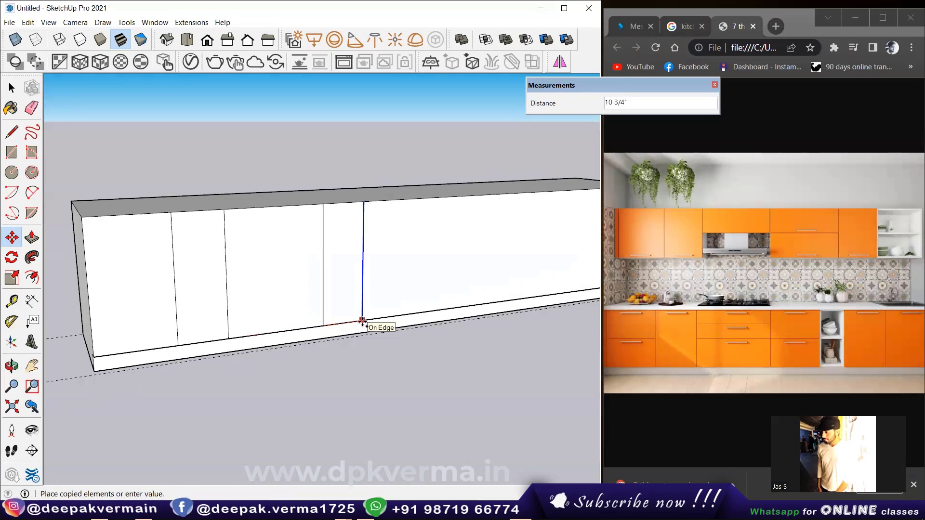
text(")
key(Return)
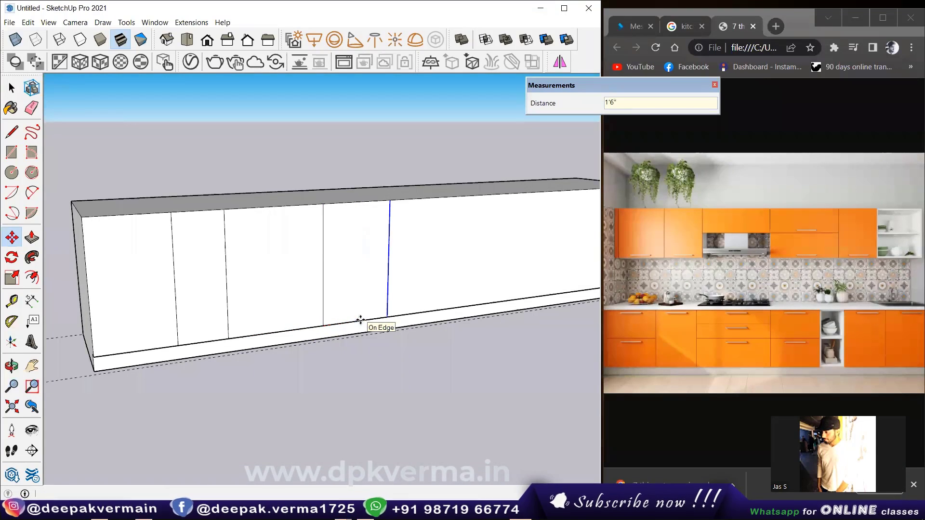
- Copy another division line 8 units along, then undo it
click(389, 316)
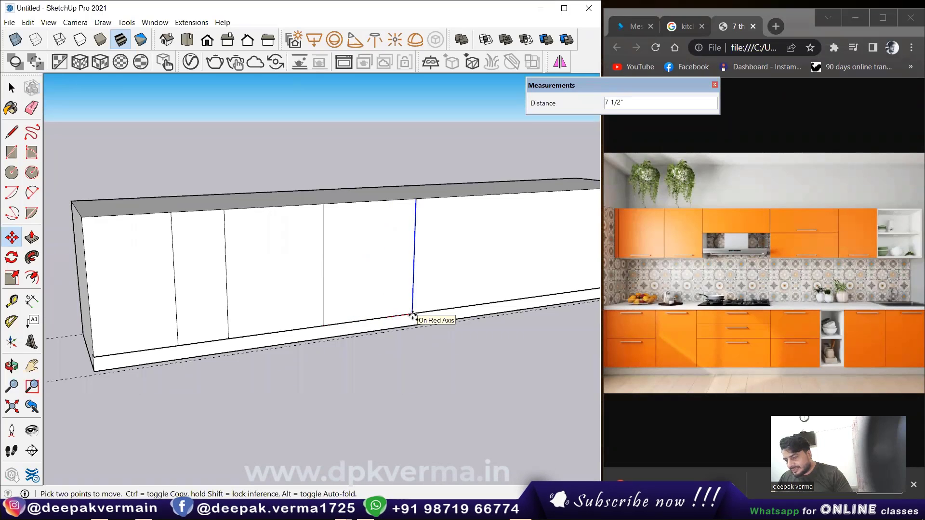
key(ctrl)
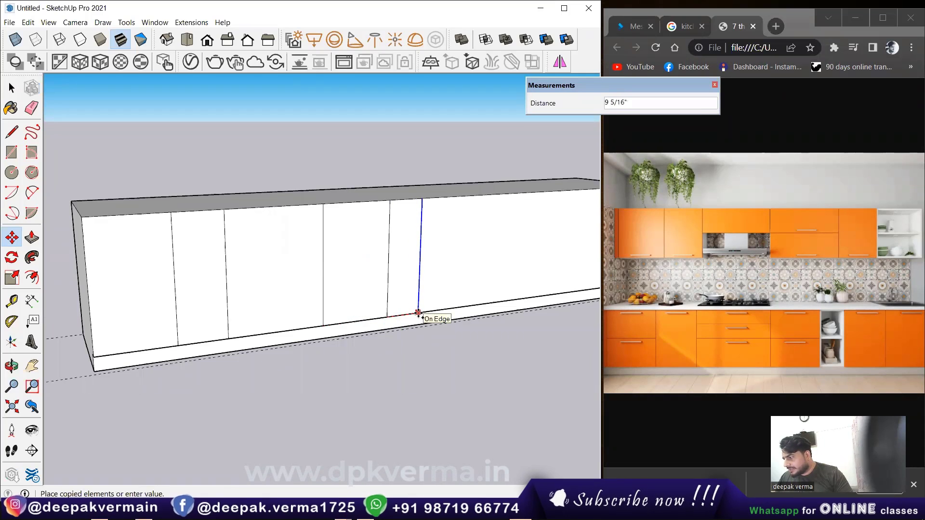
key(BackSpace)
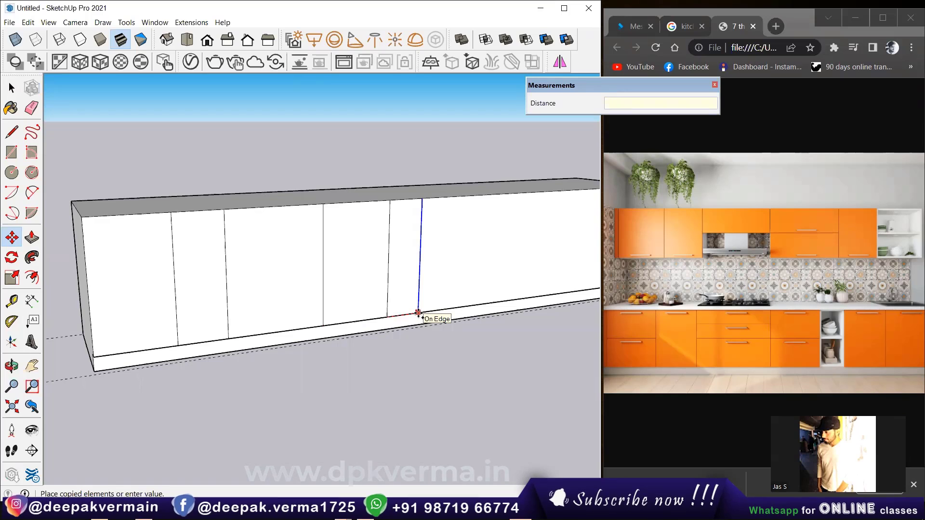
text(8)
key(Return)
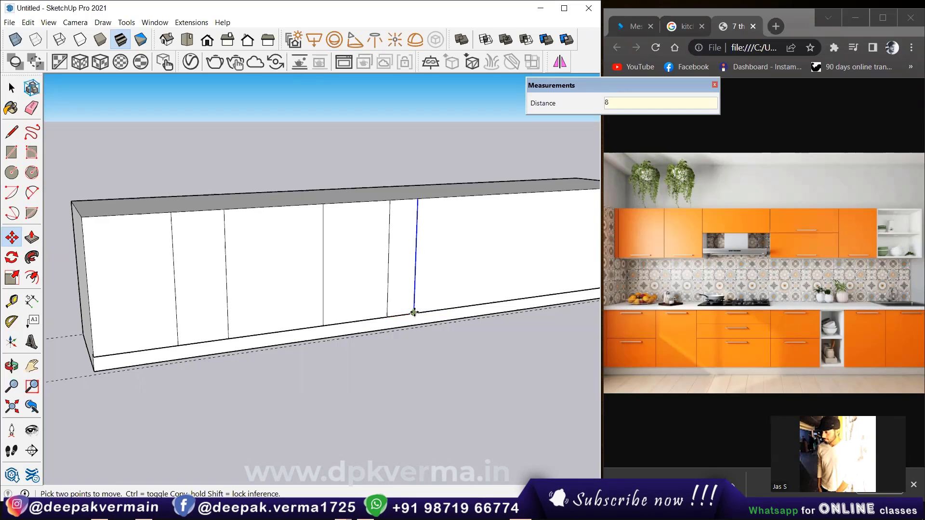
shift+middle_drag(418, 314, 330, 312)
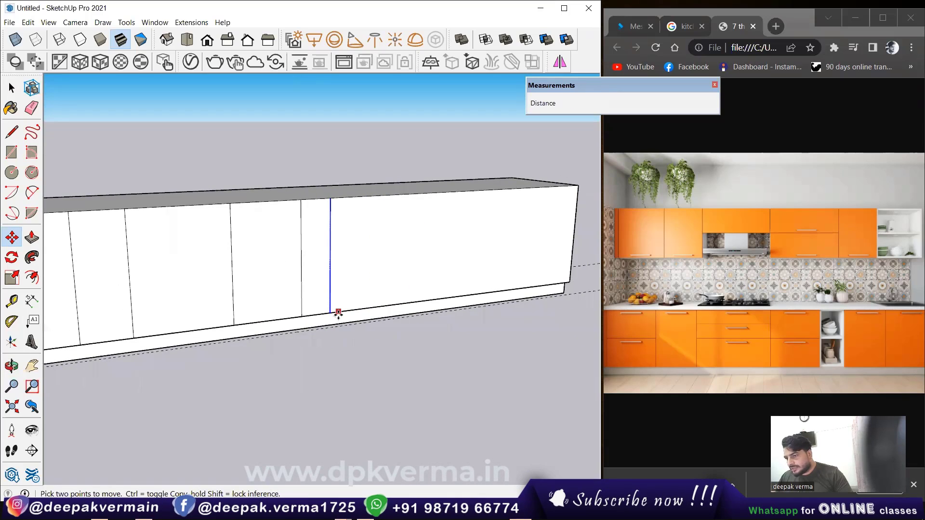
key(ctrl+z)
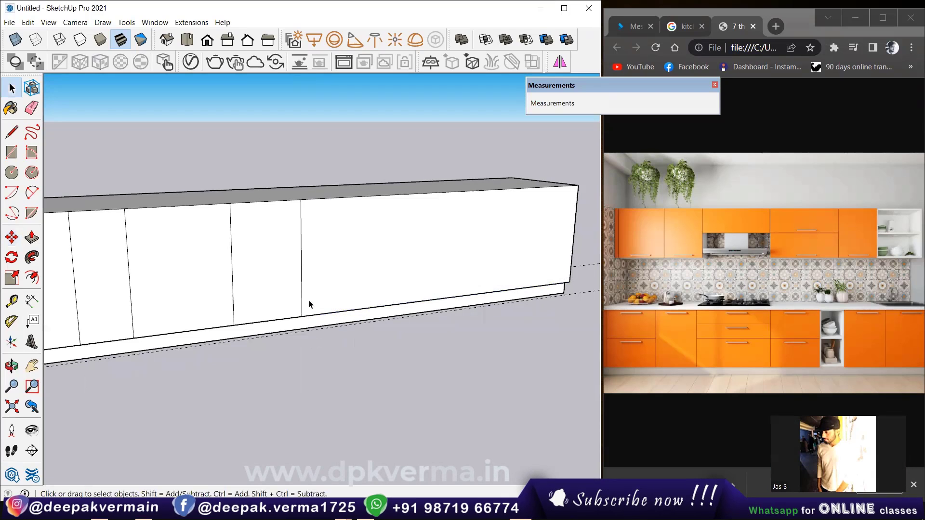
- Copy the selected vertical line 1' further along the cabinet front
click(302, 302)
key(m)
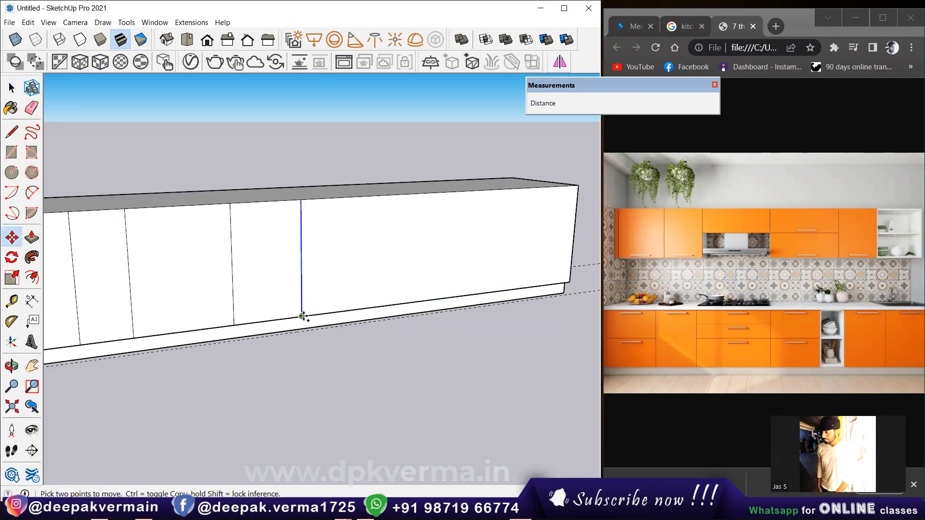
click(303, 317)
key(ctrl)
text(1')
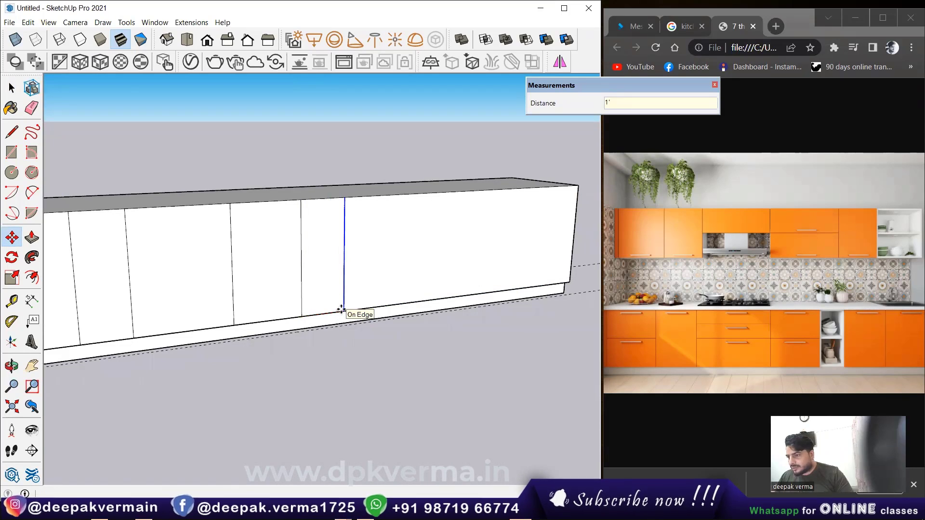
key(Return)
scroll(367, 308, down, 1)
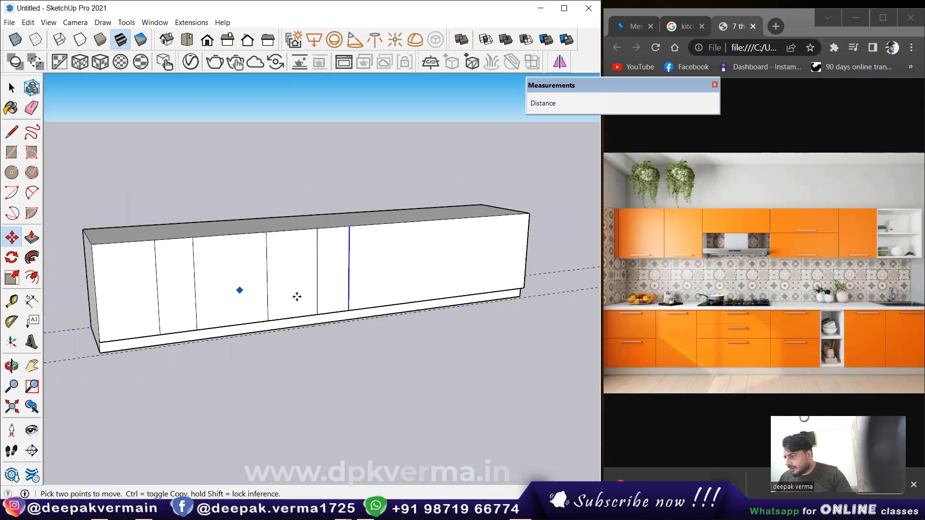
scroll(410, 287, up, 1)
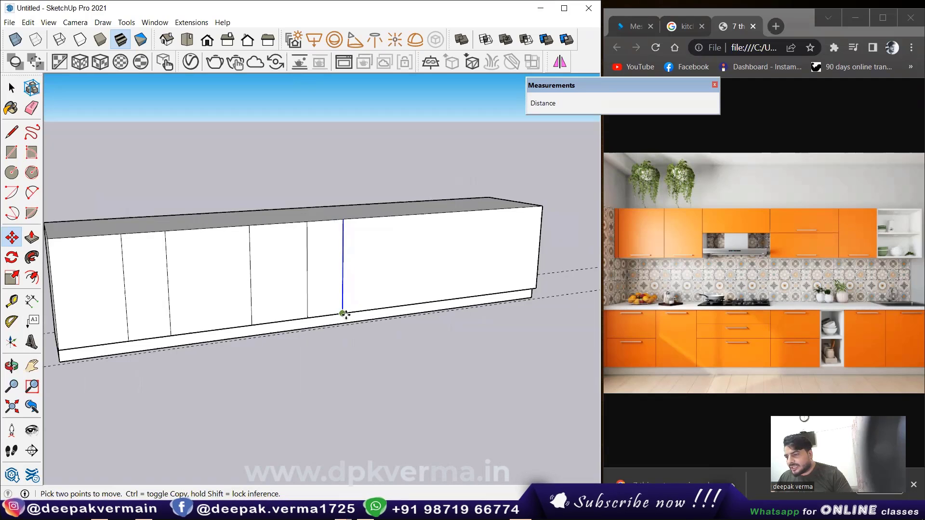
- Add division lines 2' and 1' further along, then select the leftmost door's top edge
click(343, 314)
text(2')
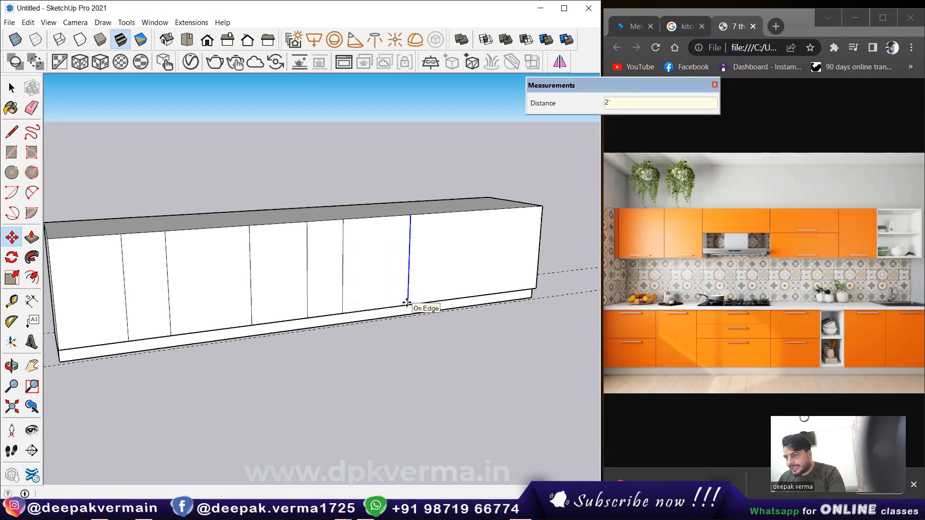
key(Return)
click(407, 304)
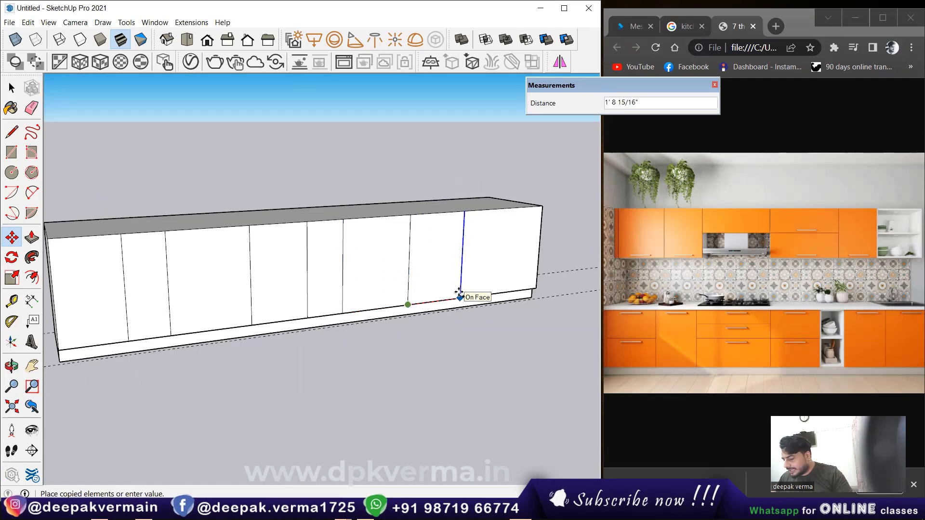
key(Return)
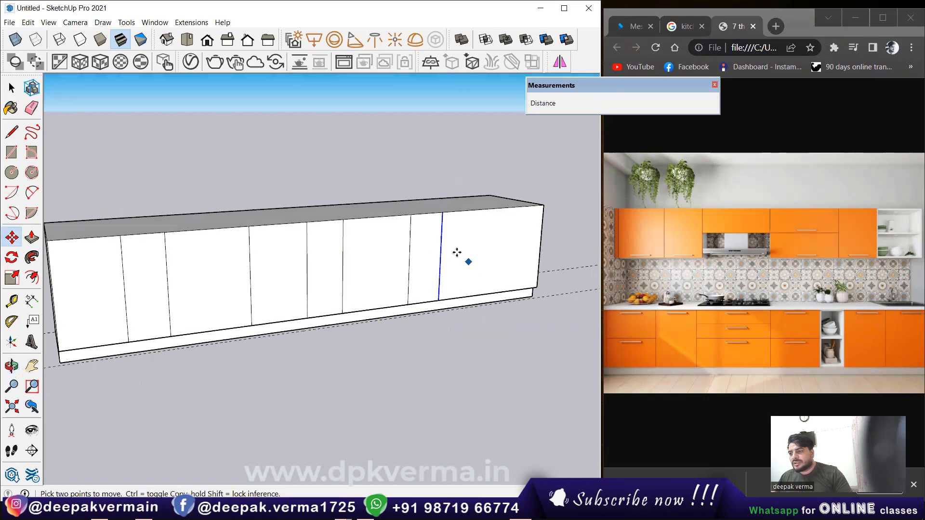
mouse_move(192, 291)
middle_down()
mouse_move(257, 280)
mouse_move(99, 275)
mouse_move(162, 255)
middle_up()
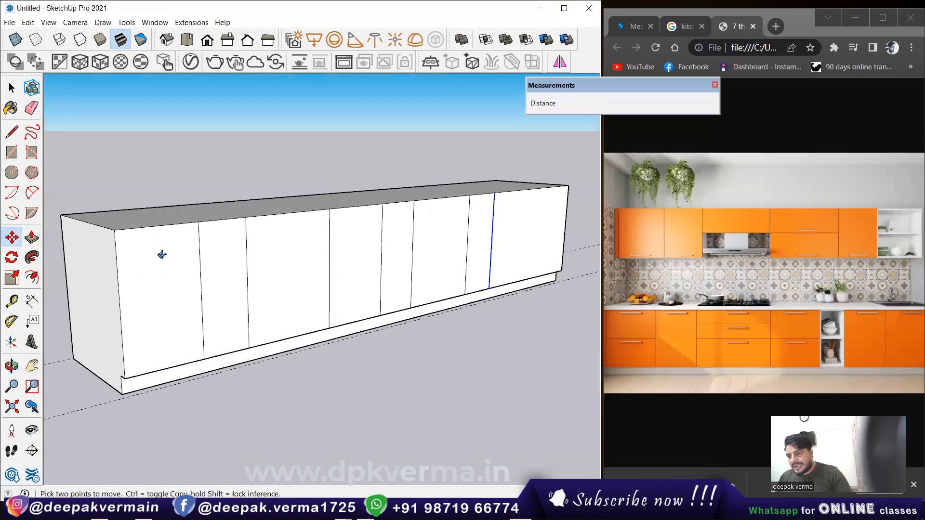
key(space)
click(146, 228)
key(m)
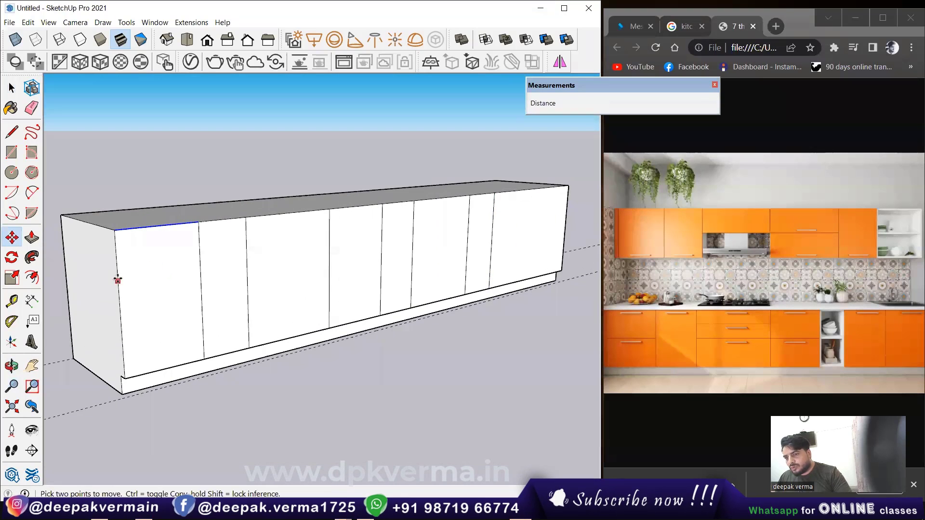
click(114, 231)
- Copy the leftmost door's top edge 1' 3" down as a drawer line
text(1')
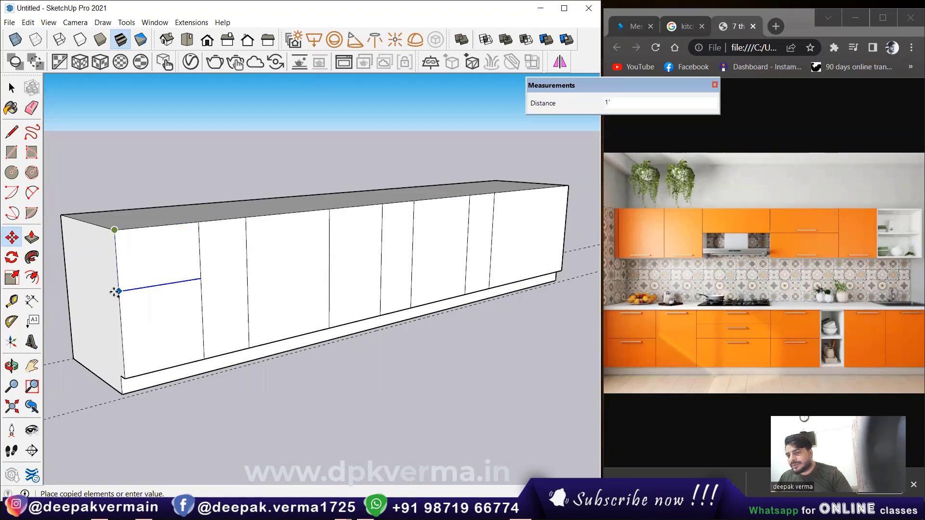
key(Escape)
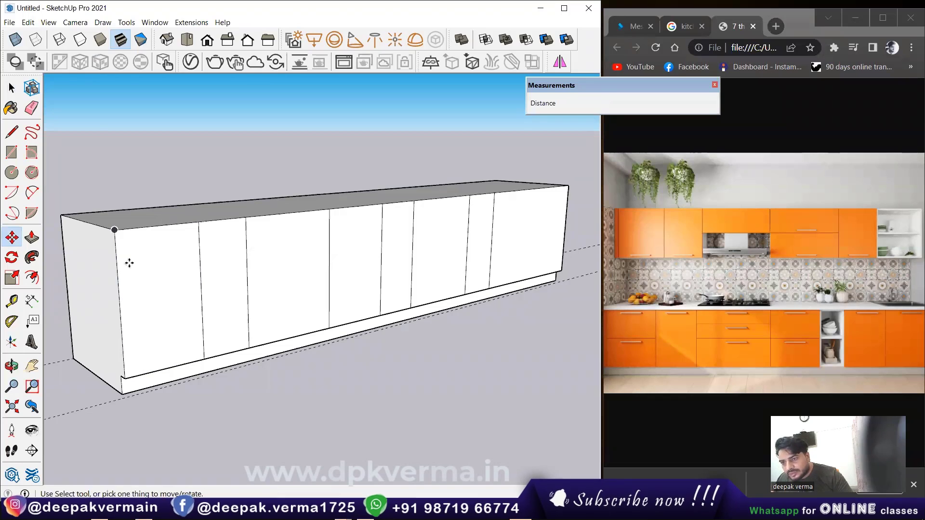
key(space)
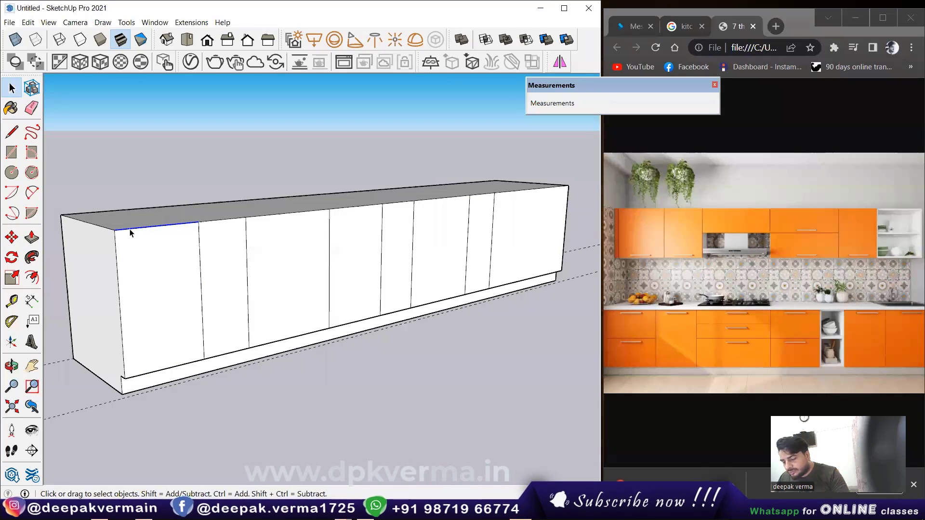
key(m)
click(114, 230)
key(ctrl)
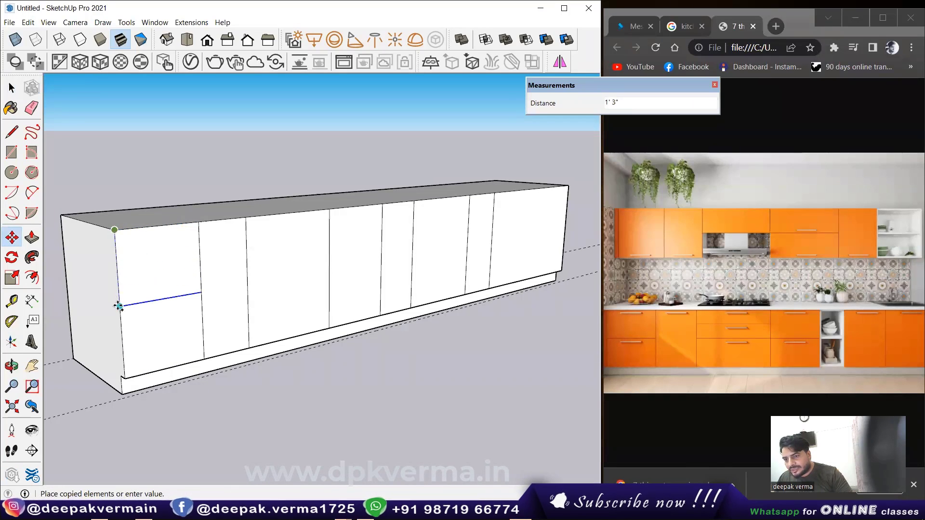
click(119, 307)
middle_drag(214, 331, 185, 331)
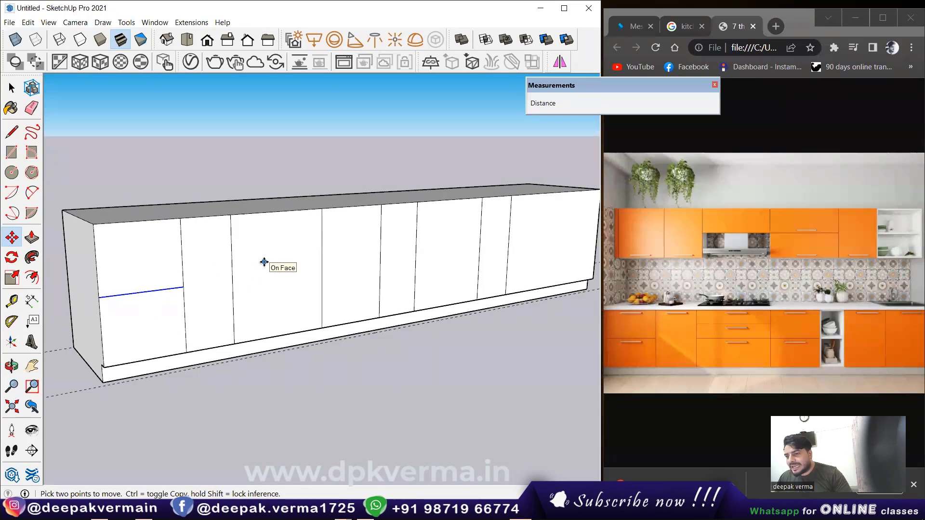
- Copy the middle door's top edge 1' 3" down as a drawer line
key(space)
click(244, 217)
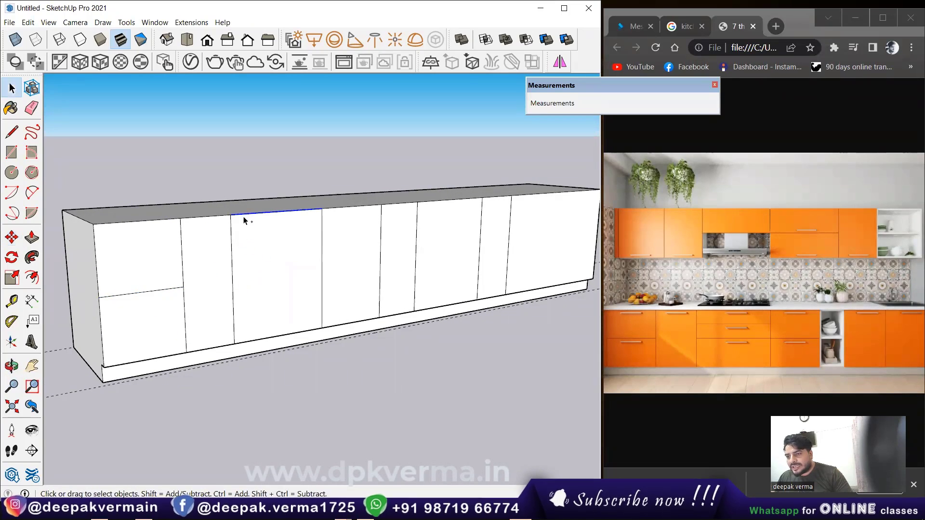
key(m)
key(ctrl)
click(230, 215)
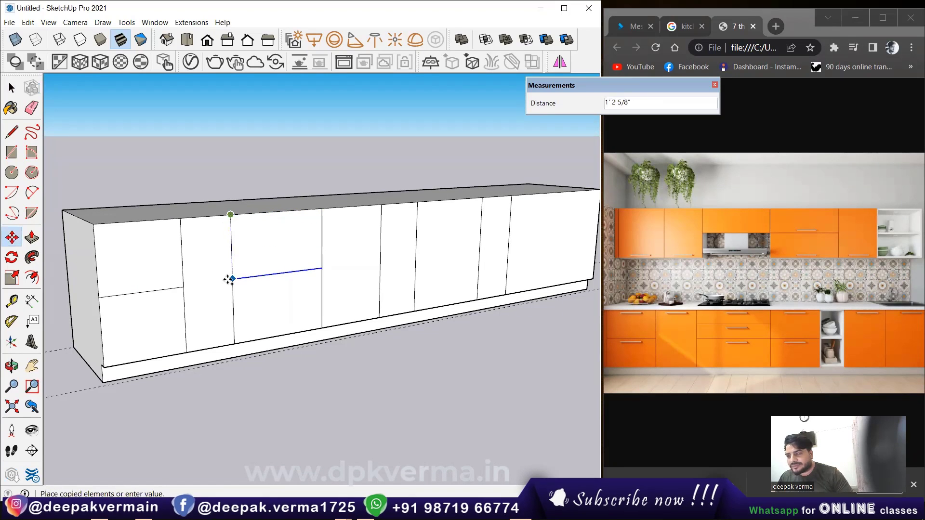
click(232, 280)
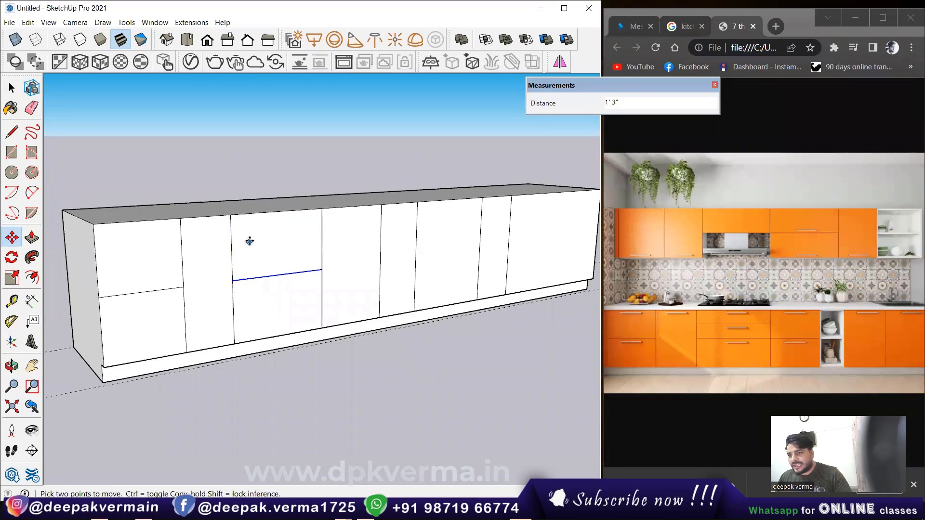
- Add a second drawer line 7 1/2" below the middle door's top edge
key(space)
click(249, 216)
key(m)
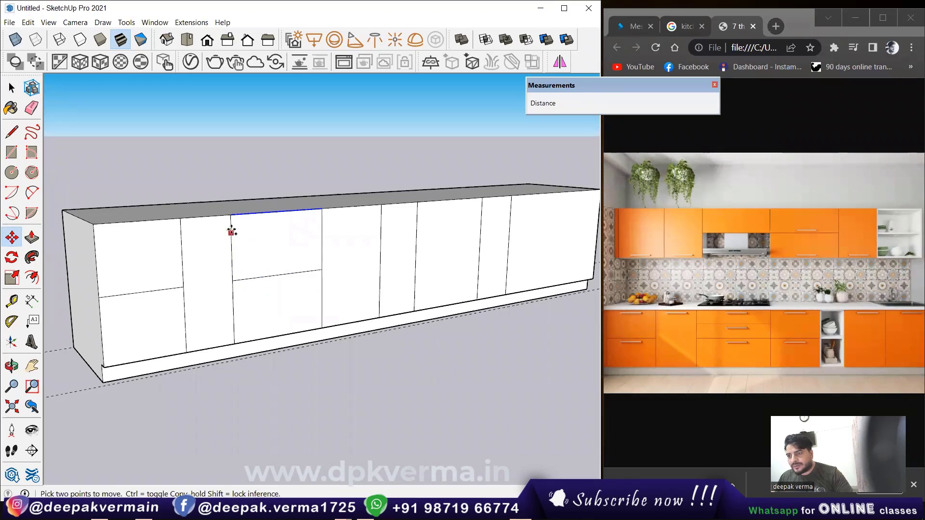
click(231, 215)
key(ctrl)
click(232, 246)
middle_click(279, 296)
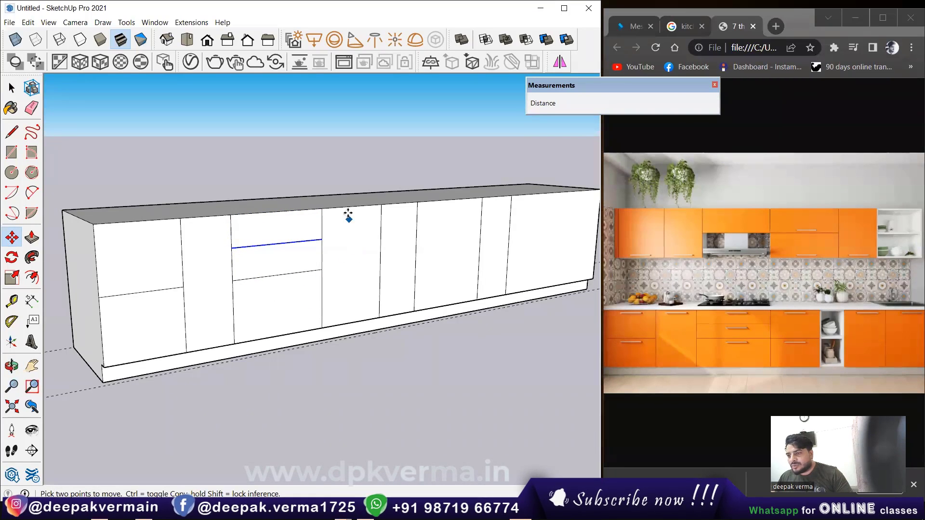
- Copy the next door's top edge down to add its drawer line
key(space)
click(347, 207)
key(m)
click(322, 208)
key(ctrl)
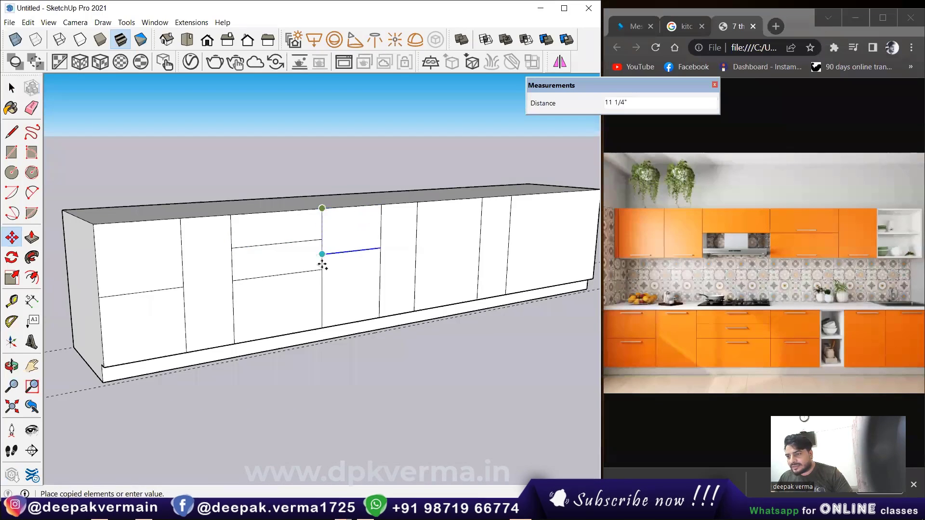
click(320, 268)
middle_drag(320, 269, 337, 275)
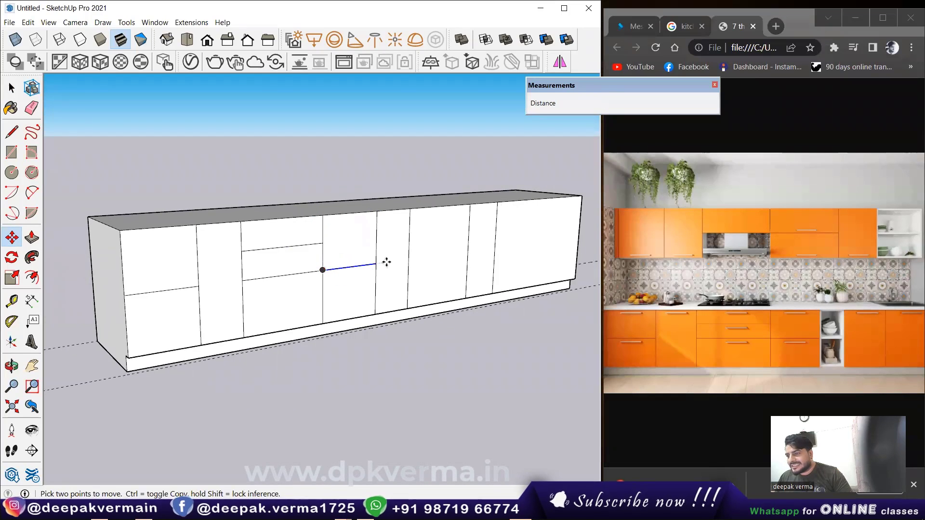
scroll(386, 262, up, 2)
- Select the narrow door's top edge and begin copying it while orbiting the view
key(space)
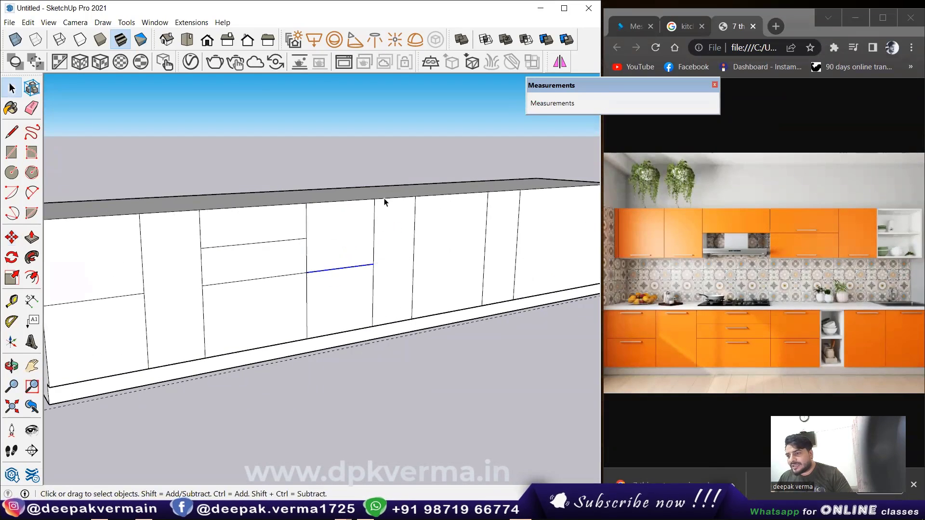
click(385, 198)
click(385, 199)
key(m)
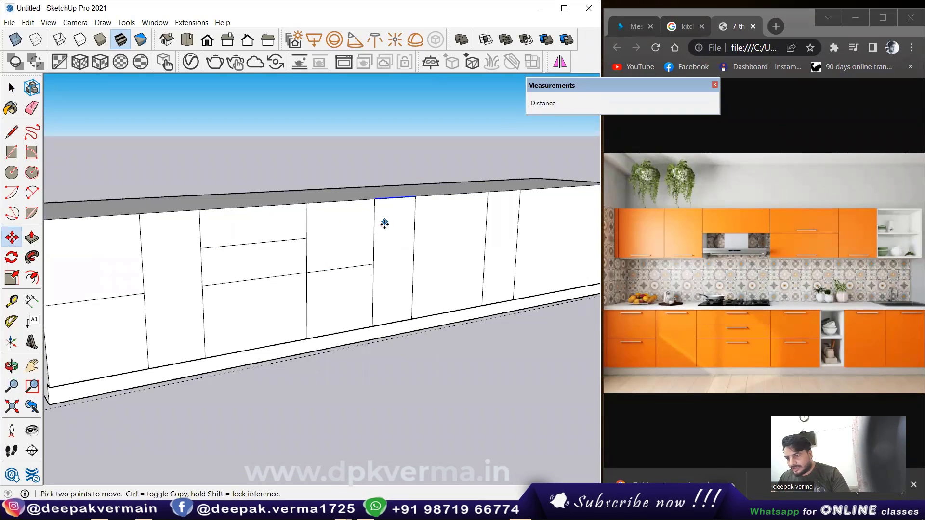
click(375, 198)
key(ctrl)
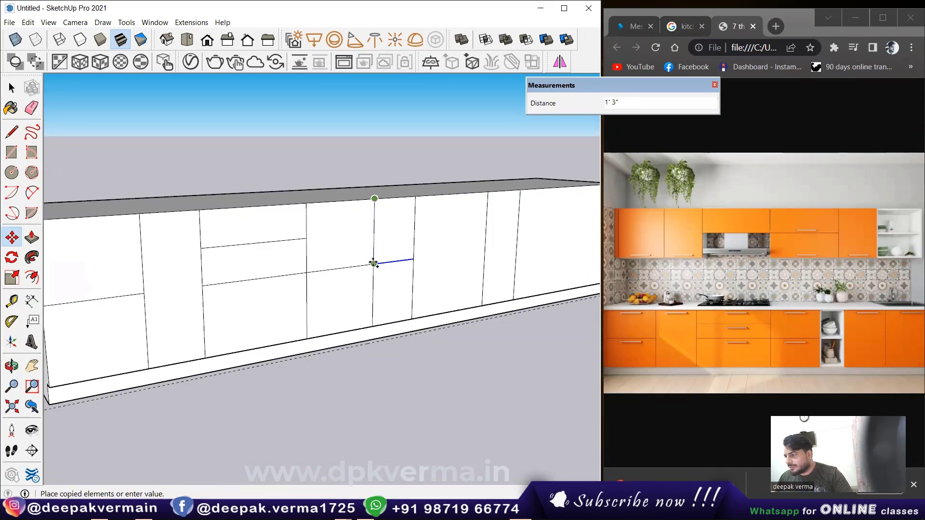
middle_drag(371, 262, 246, 279)
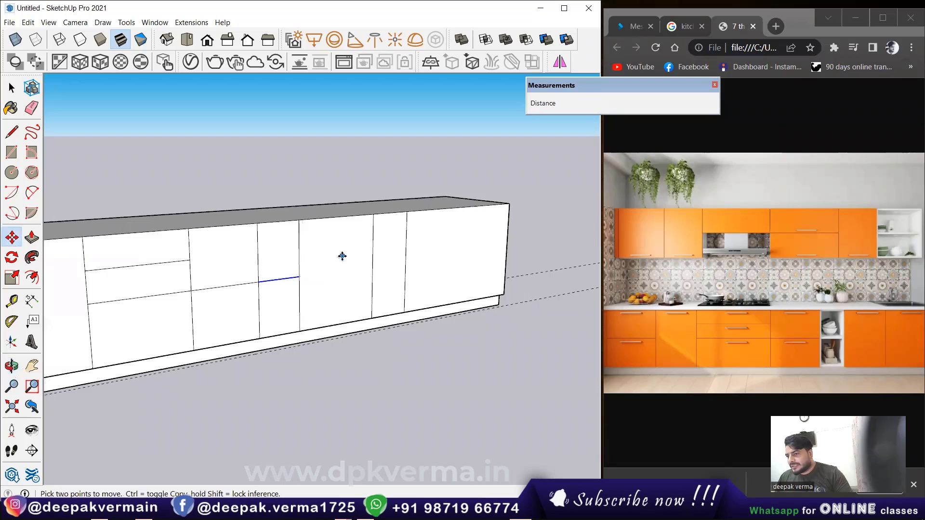
mouse_move(349, 266)
middle_down()
mouse_move(313, 269)
mouse_move(334, 258)
middle_up()
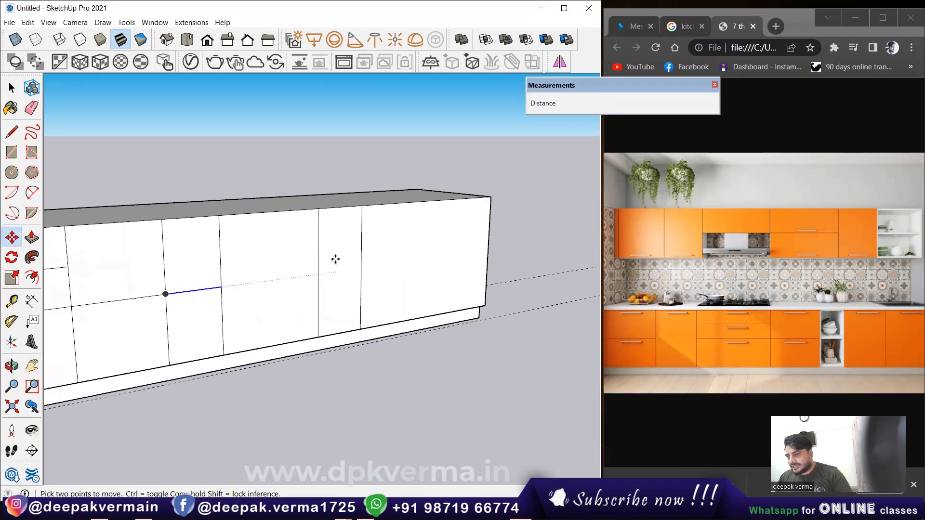
- Place a drawer line 1' 3" below the top and select the end panel's top edge
key(space)
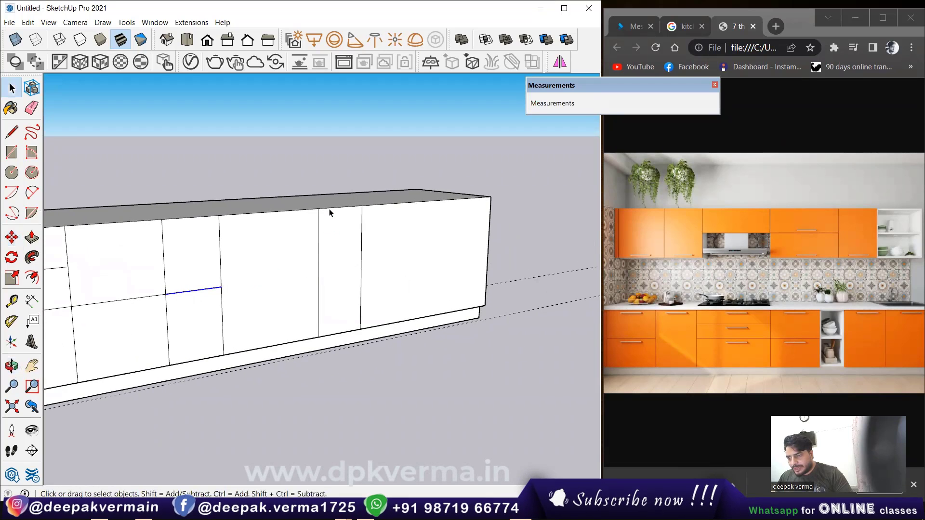
key(m)
click(318, 208)
key(ctrl)
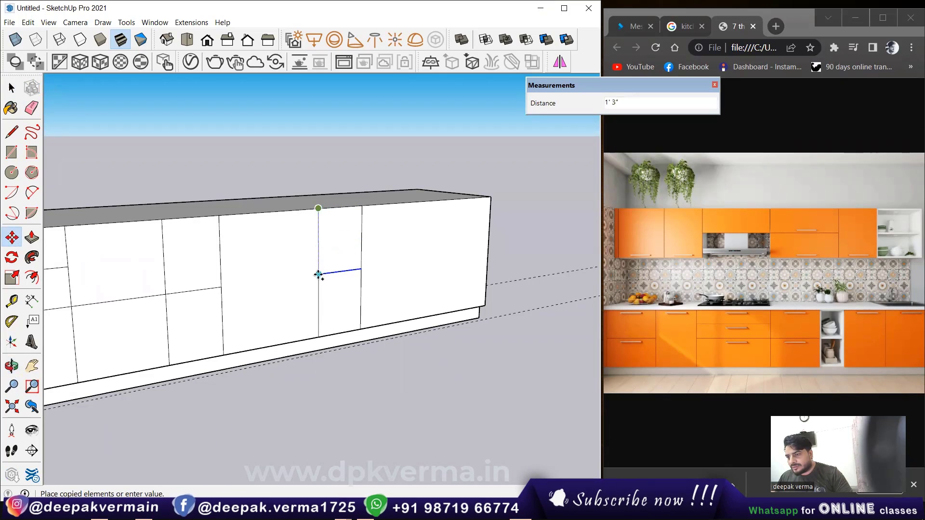
click(317, 272)
key(space)
click(328, 208)
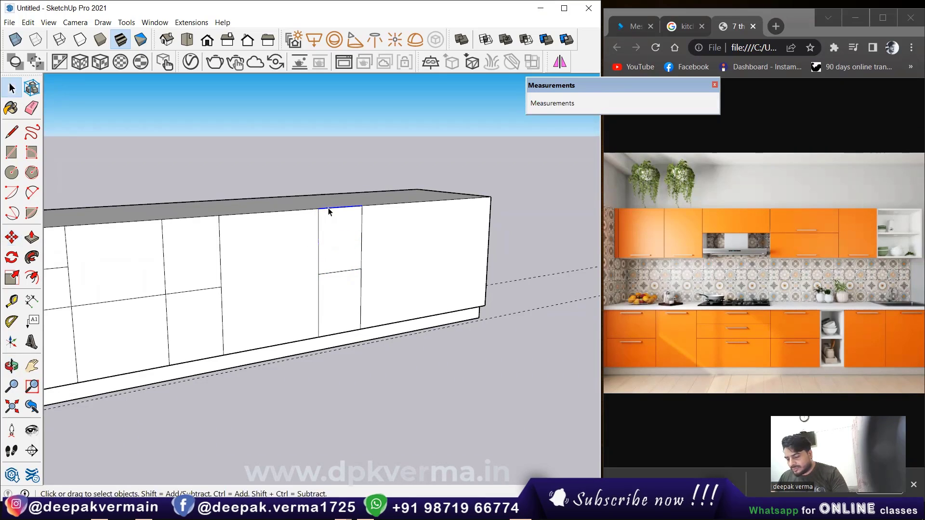
scroll(340, 270, down, 2)
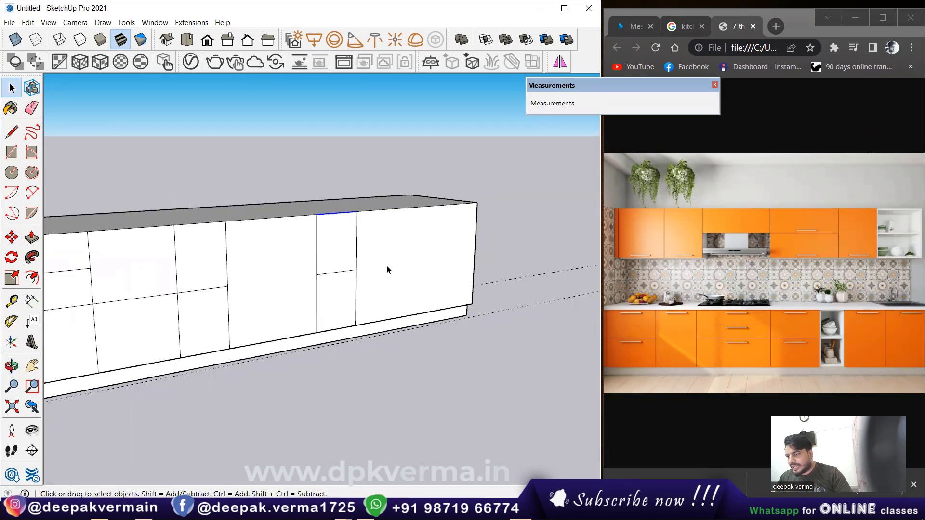
scroll(343, 263, up, 2)
click(335, 208)
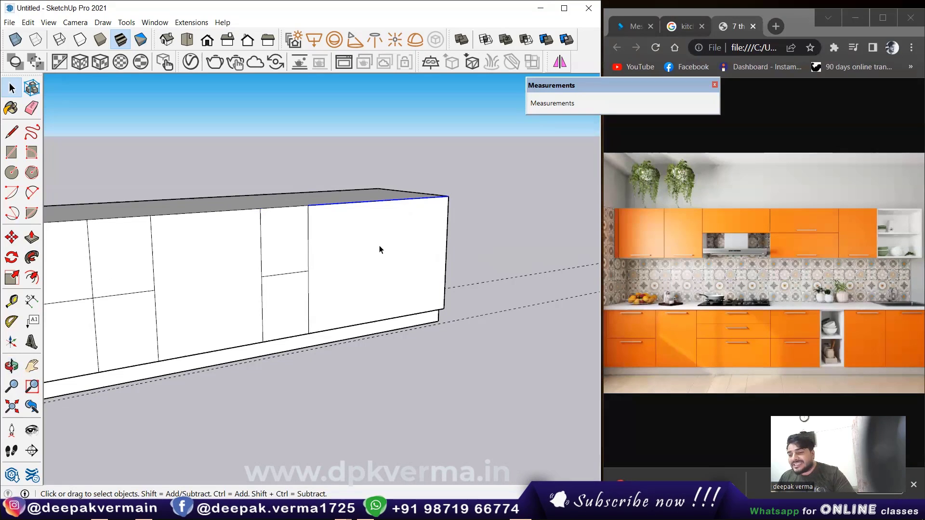
middle_drag(380, 249, 380, 269)
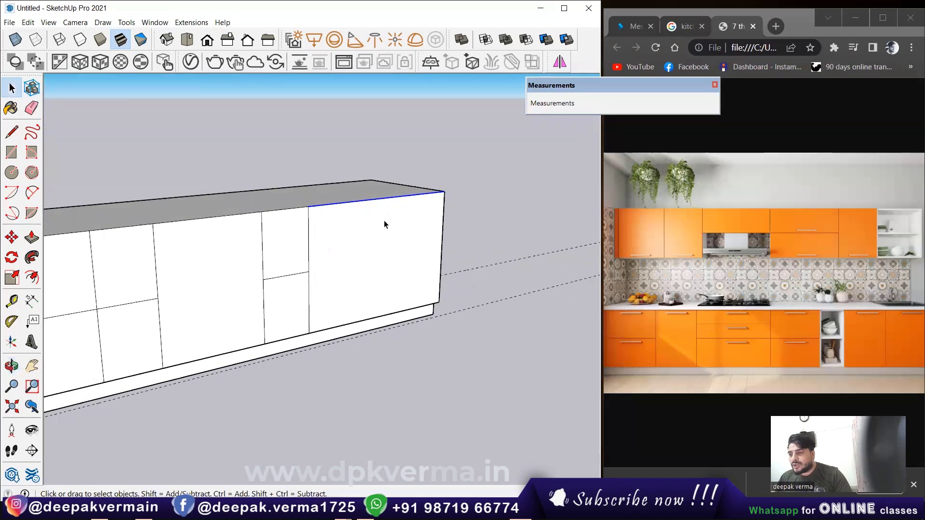
- Attempt copying the top corner edge to the panel bottom, then undo the misplaced lines
key(m)
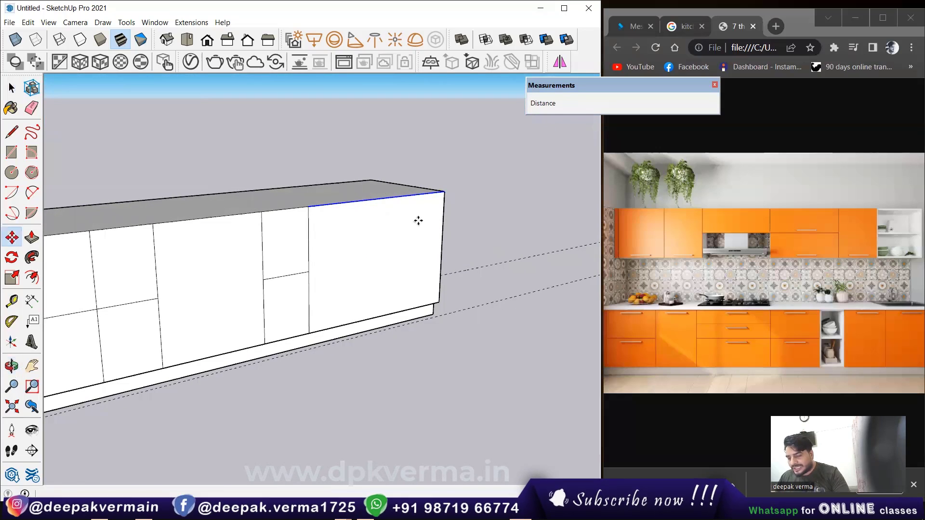
click(444, 191)
key(ctrl)
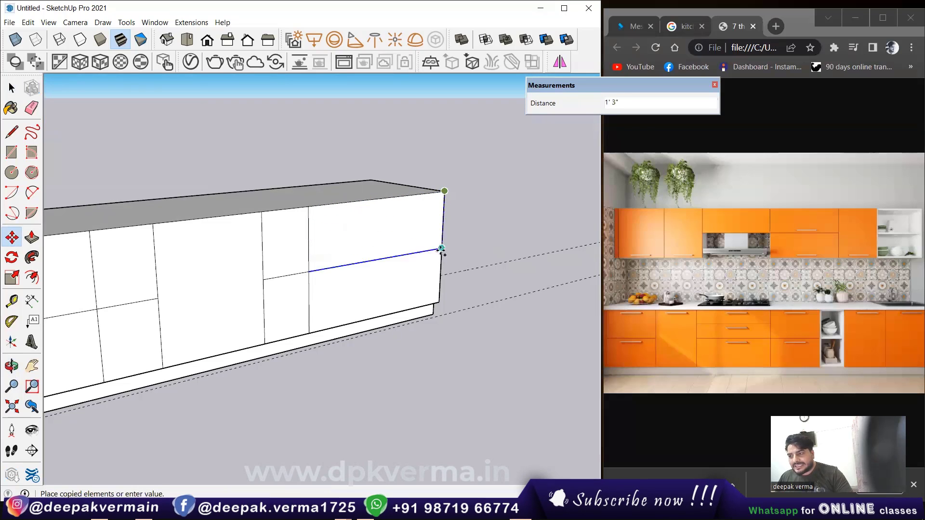
click(439, 302)
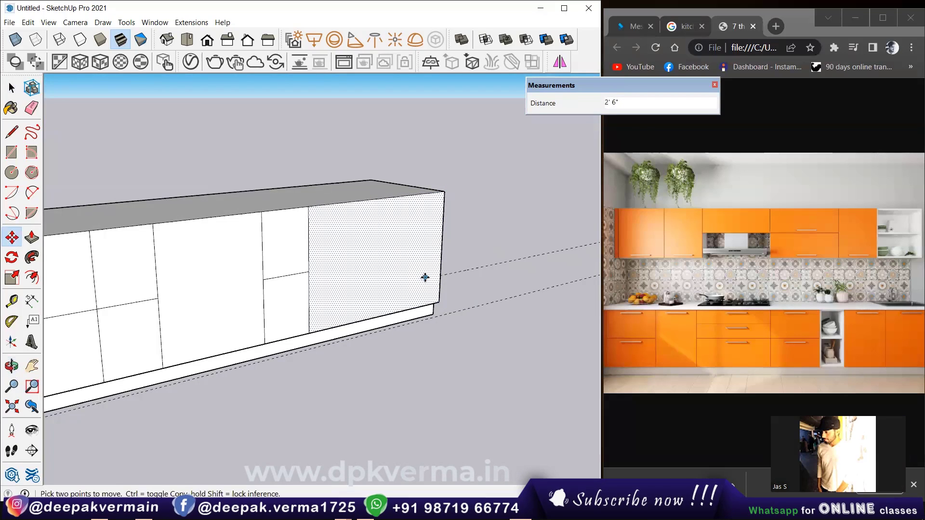
text(3/)
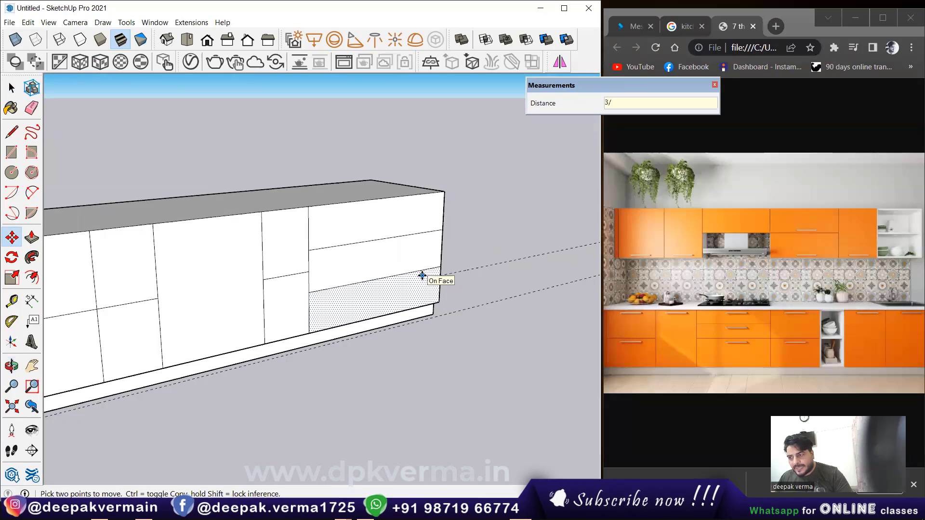
key(ctrl+z)
key(space)
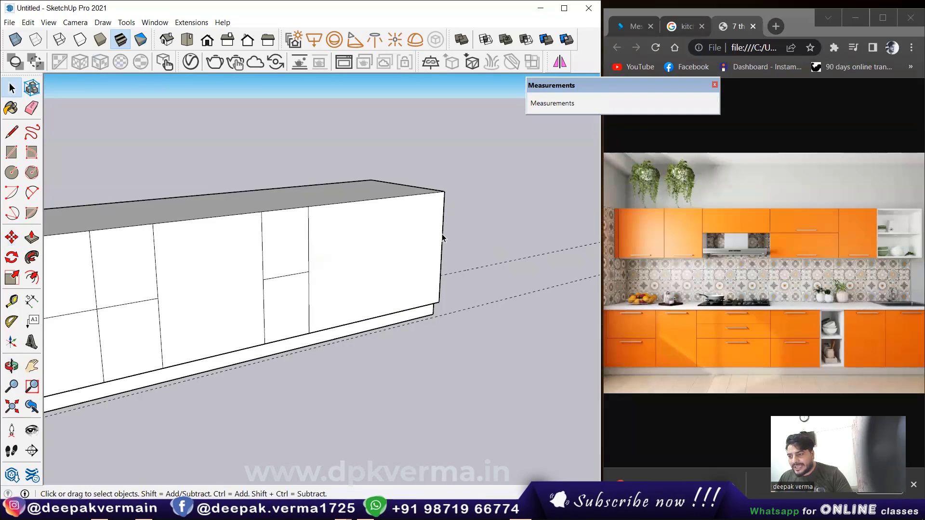
- Divide the cabinet's right vertical edge into segments from its context menu
click(443, 237)
right_click(443, 238)
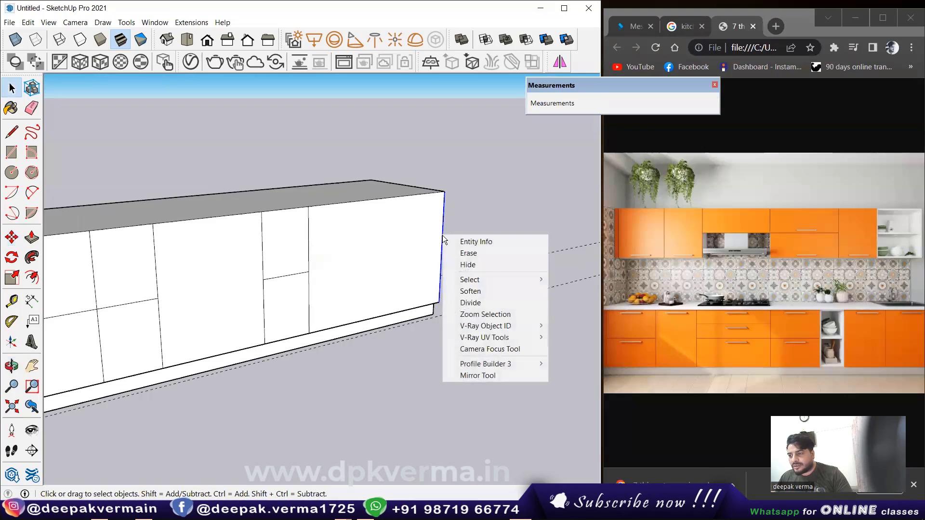
click(478, 304)
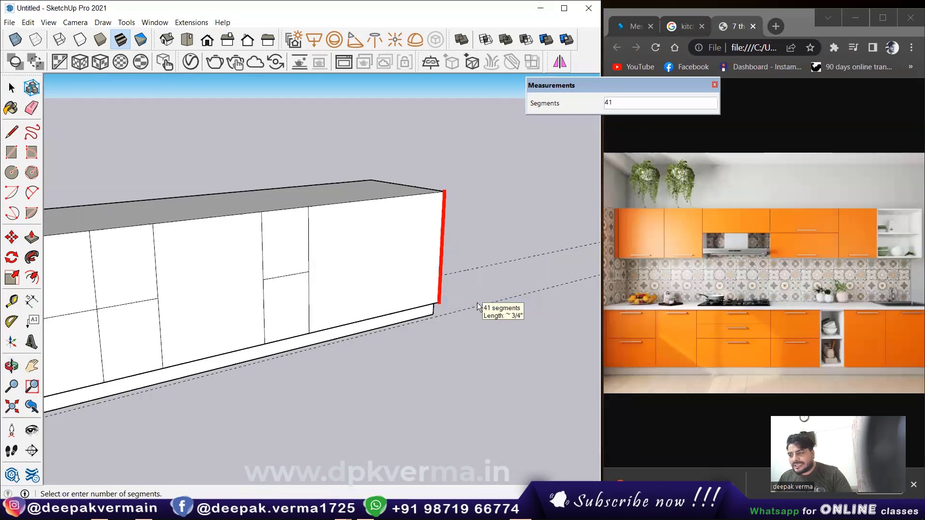
text(1)
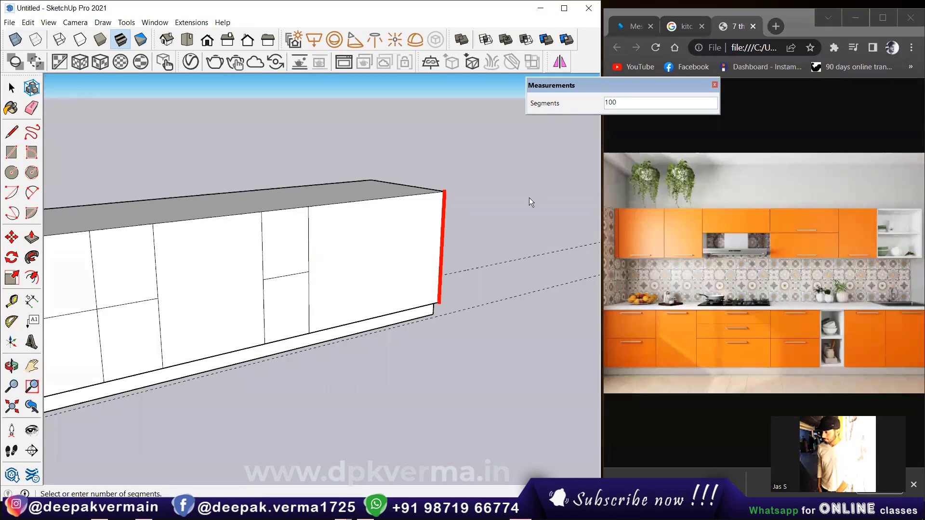
click(516, 208)
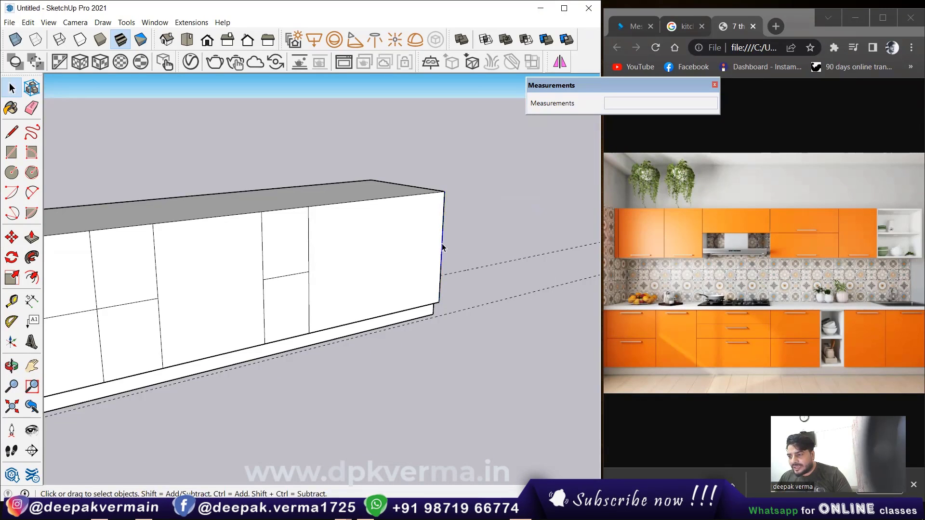
- Copy the right section's top front edge down 10" and then another 10"
click(415, 198)
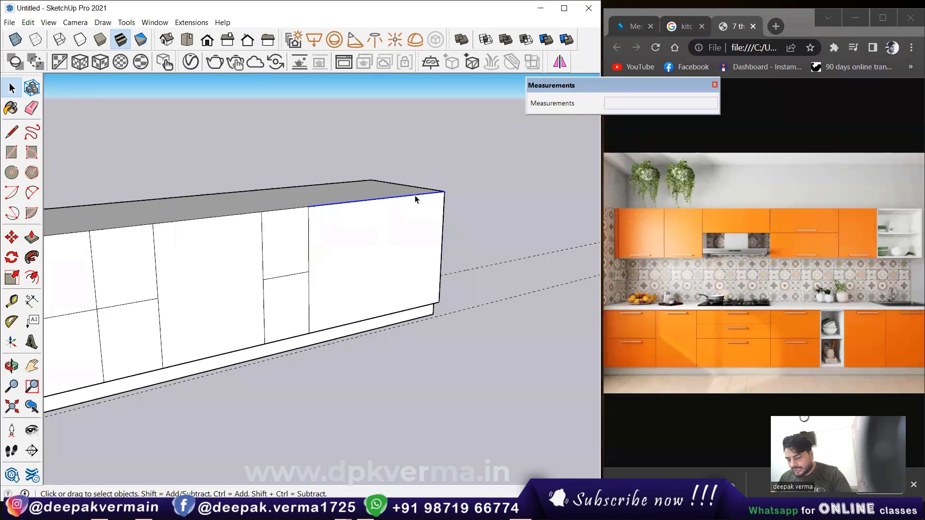
key(m)
click(444, 191)
key(ctrl)
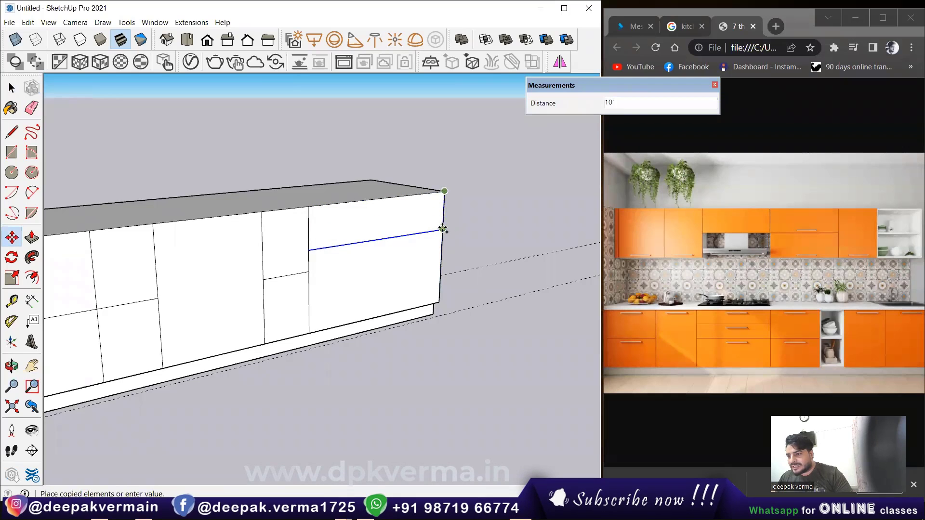
click(442, 227)
click(442, 229)
key(ctrl)
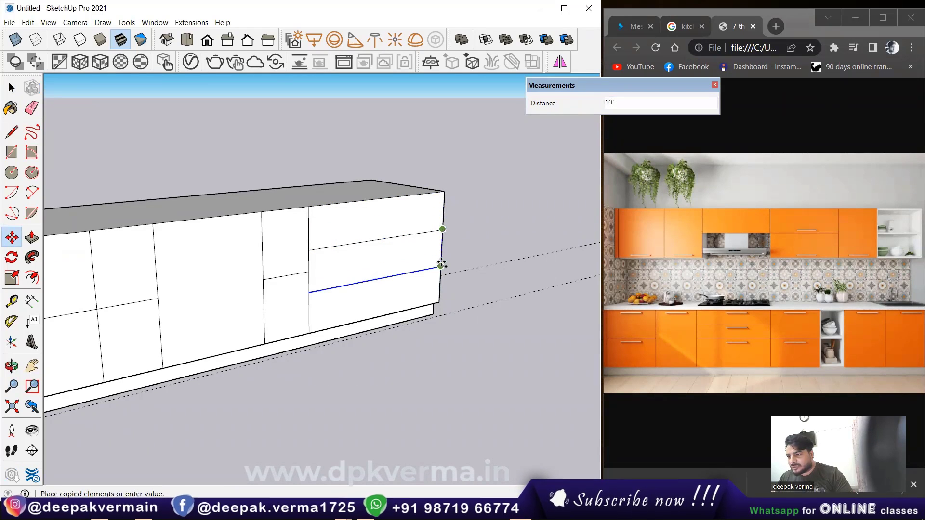
click(443, 264)
scroll(427, 276, down, 1)
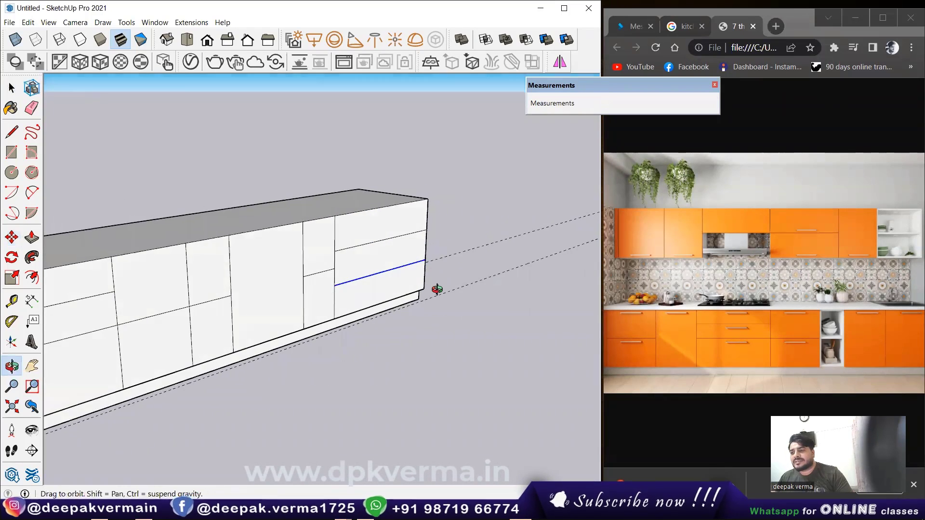
scroll(434, 286, down, 2)
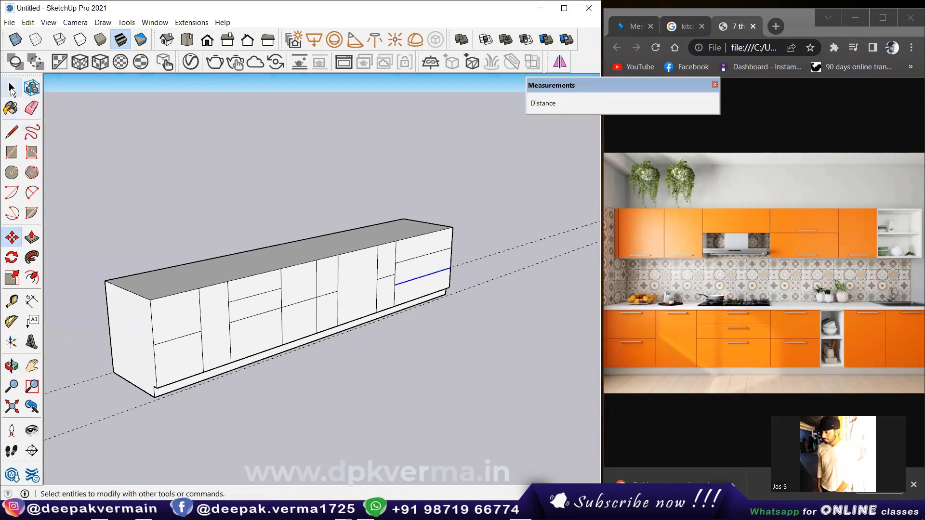
click(11, 87)
scroll(346, 328, up, 1)
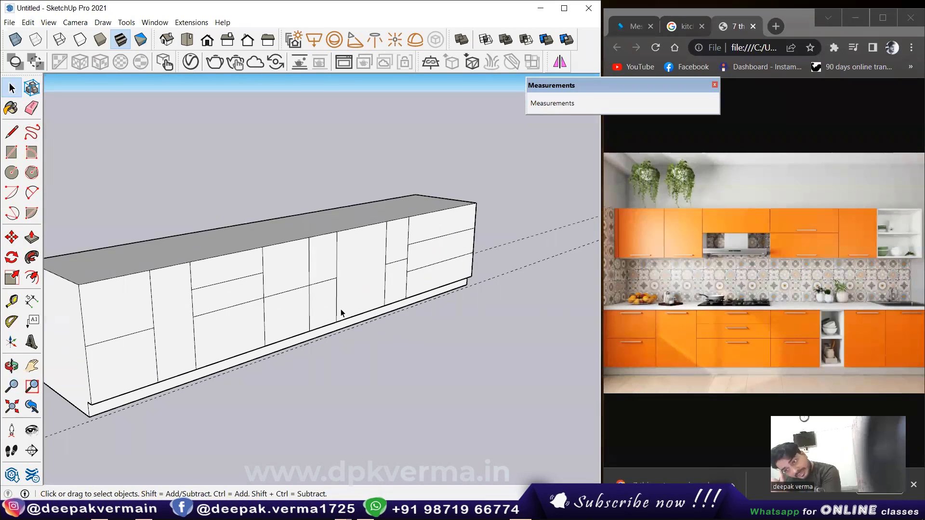
scroll(340, 312, down, 1)
- Group all the divided cabinet geometry, then orbit closer to its right end and reselect it
triple_click(302, 290)
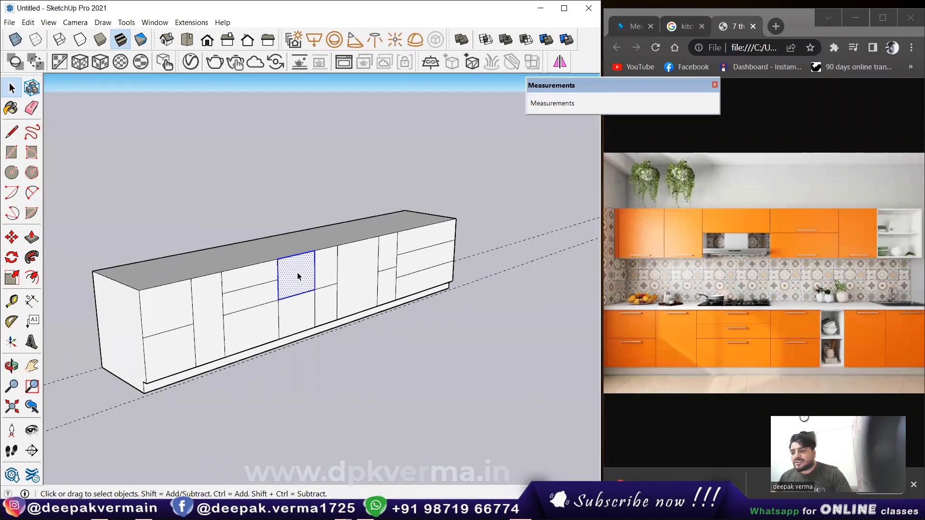
right_click(299, 273)
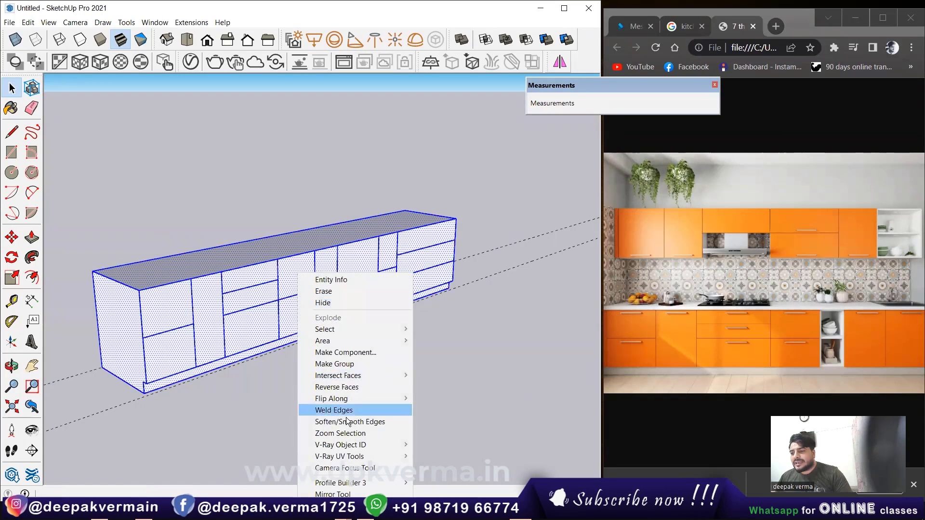
click(350, 370)
scroll(228, 344, up, 1)
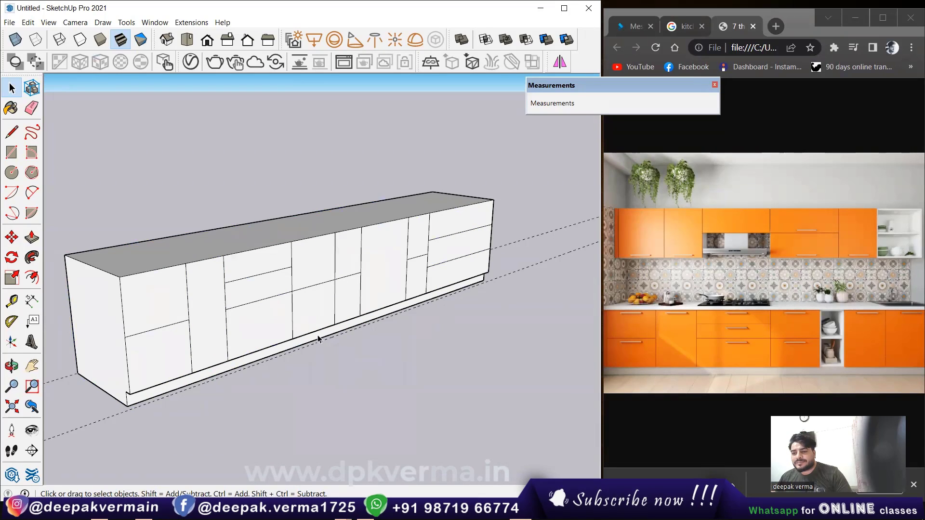
mouse_move(318, 339)
middle_down()
mouse_move(262, 326)
mouse_move(273, 317)
middle_up()
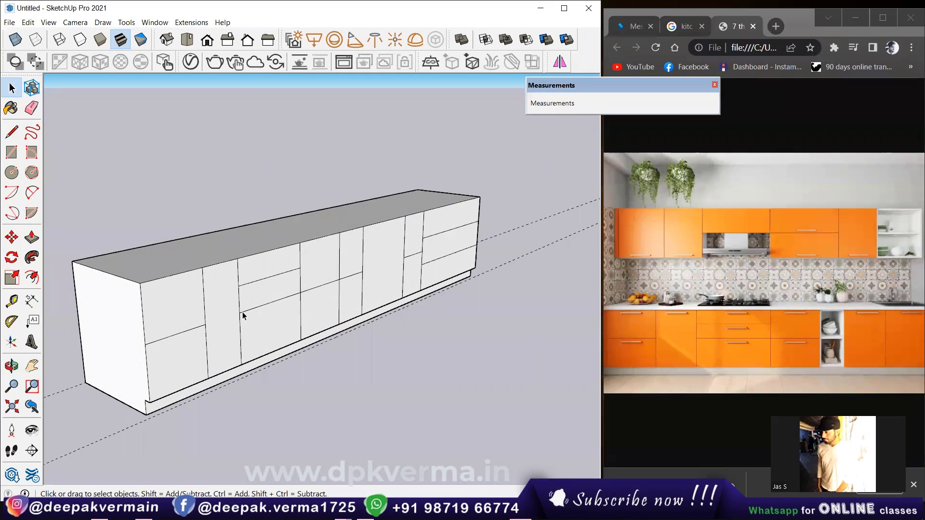
scroll(486, 215, up, 3)
scroll(435, 256, up, 2)
mouse_move(434, 256)
shift+middle_down()
mouse_move(259, 273)
mouse_move(241, 262)
mouse_move(291, 247)
shift+middle_up()
triple_click(291, 248)
- Trace the top right drawer area with a rectangle and pull it 1" out from the cabinet face
scroll(292, 252, down, 1)
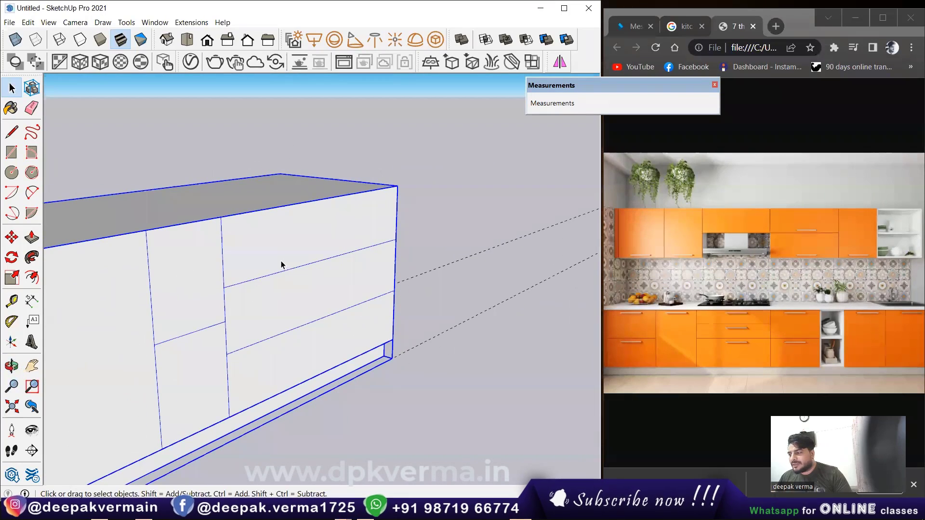
click(16, 152)
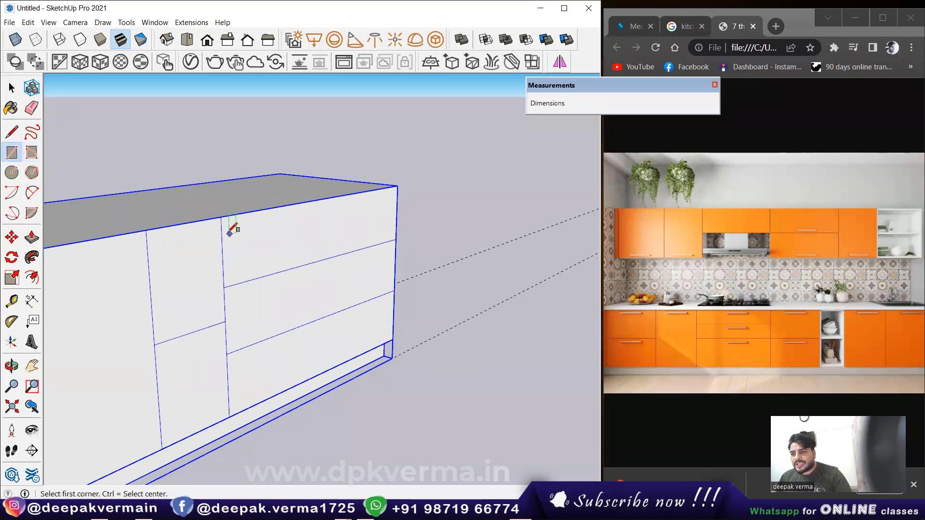
click(220, 216)
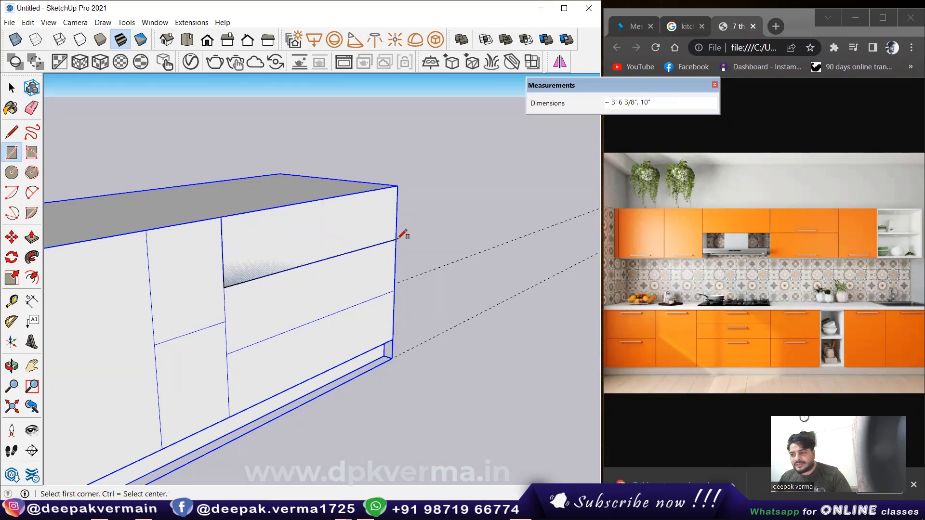
key(p)
drag(329, 227, 337, 229)
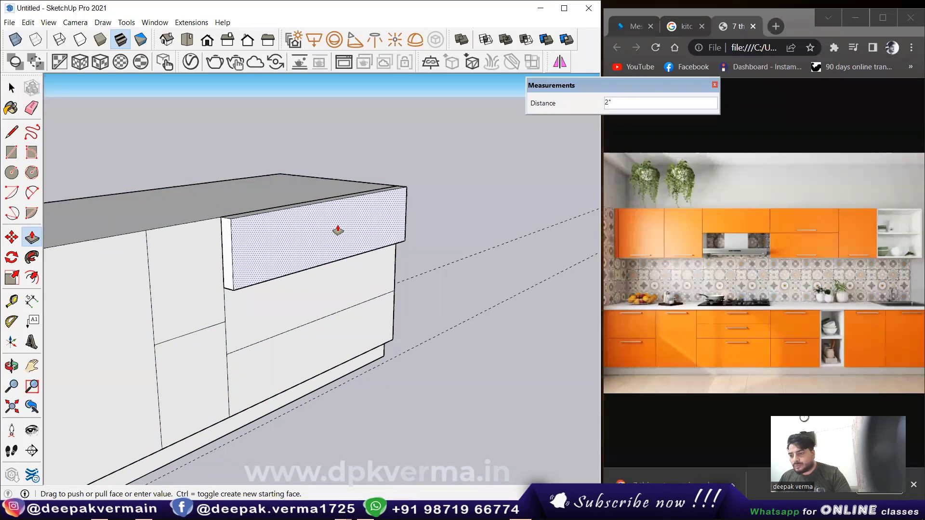
click(338, 230)
click(308, 255)
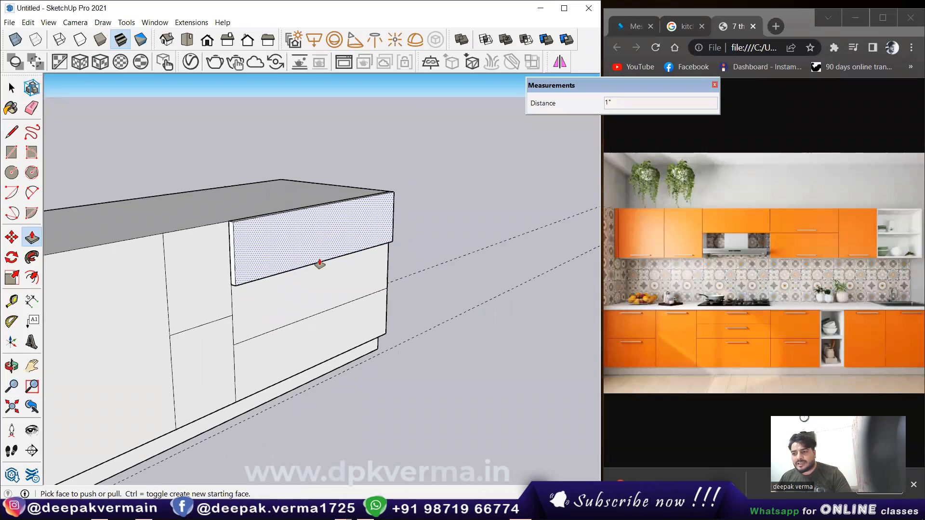
scroll(329, 258, up, 1)
scroll(237, 243, up, 1)
scroll(240, 239, up, 1)
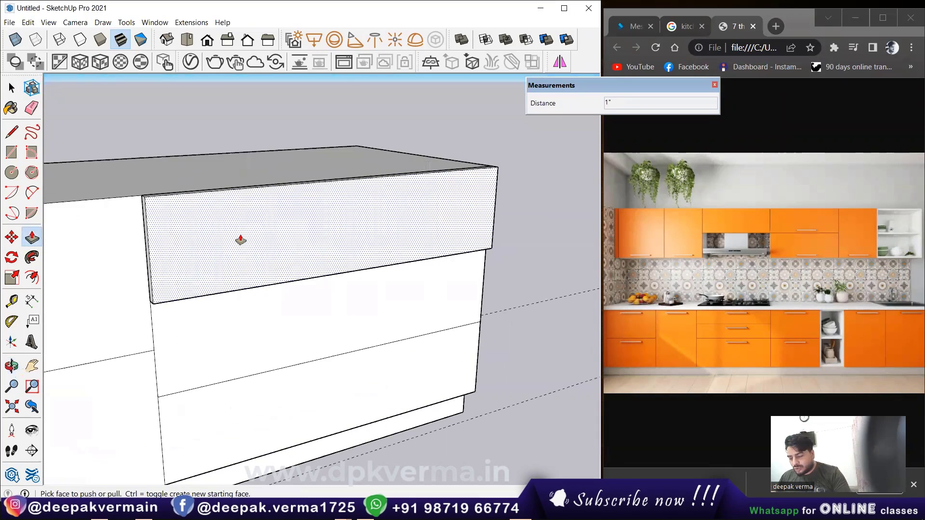
- Offset an inset border on the top drawer front and recess its inner panel 1"
key(f)
scroll(253, 198, up, 1)
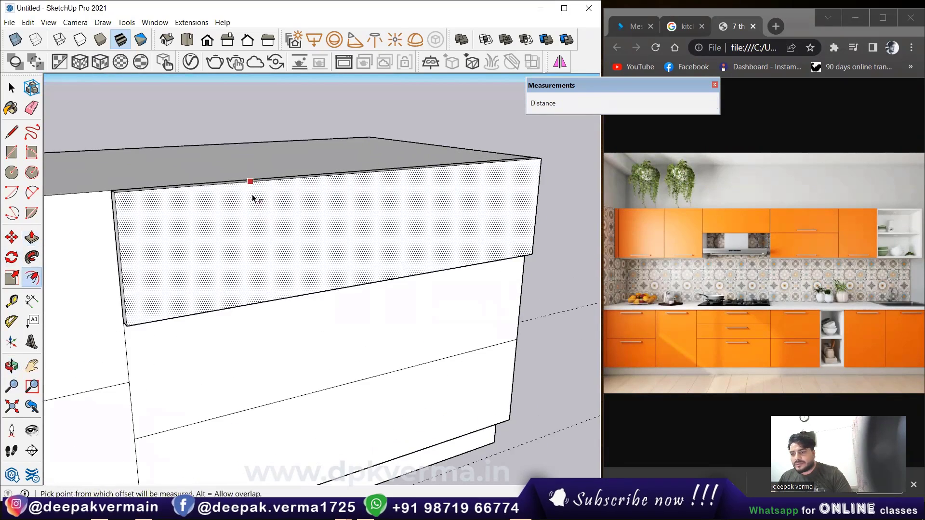
click(256, 188)
text(2)
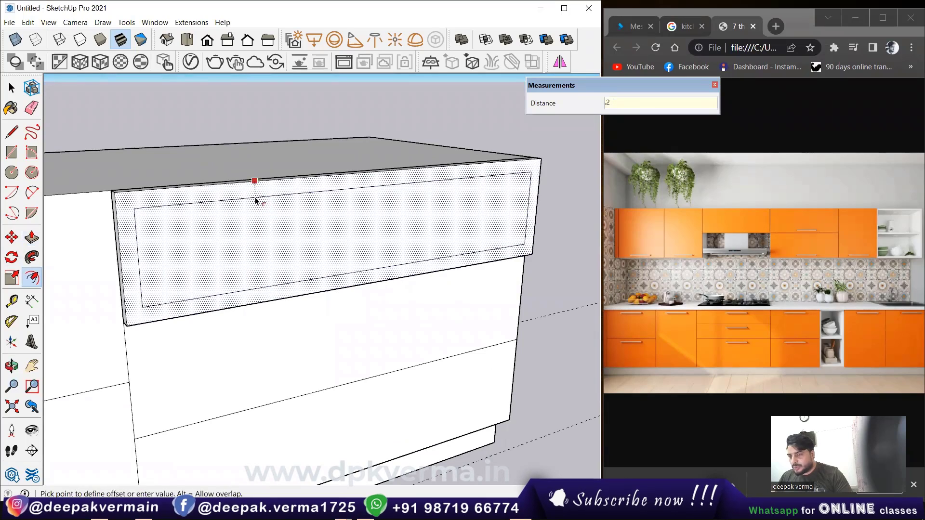
key(Return)
scroll(221, 194, up, 1)
key(p)
scroll(200, 206, up, 1)
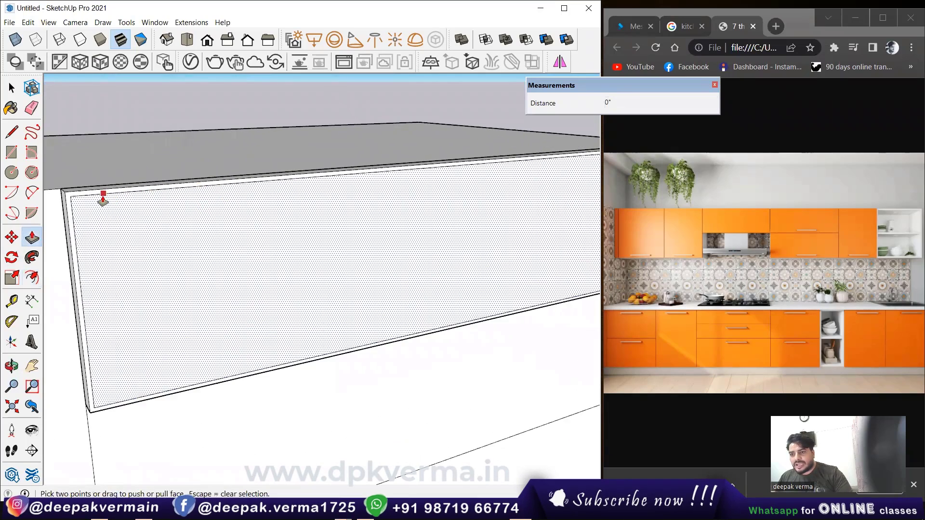
click(103, 199)
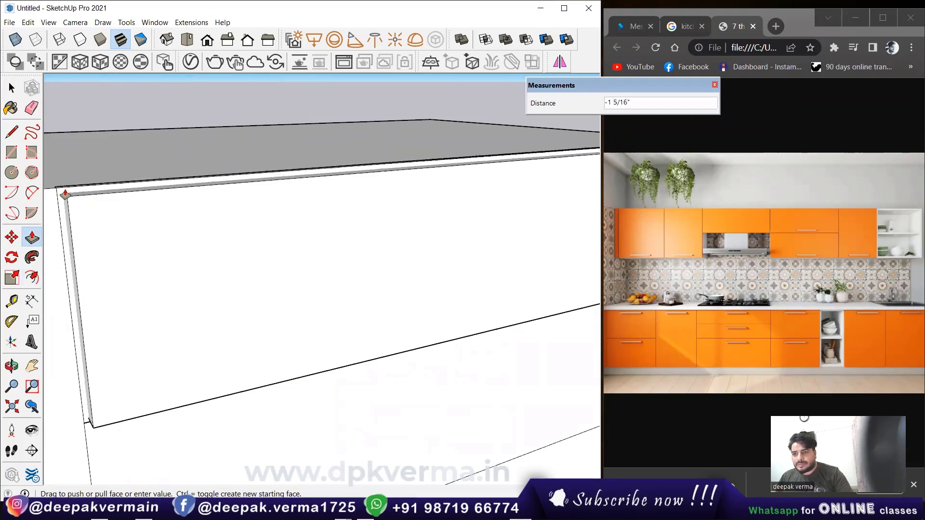
scroll(68, 200, down, 3)
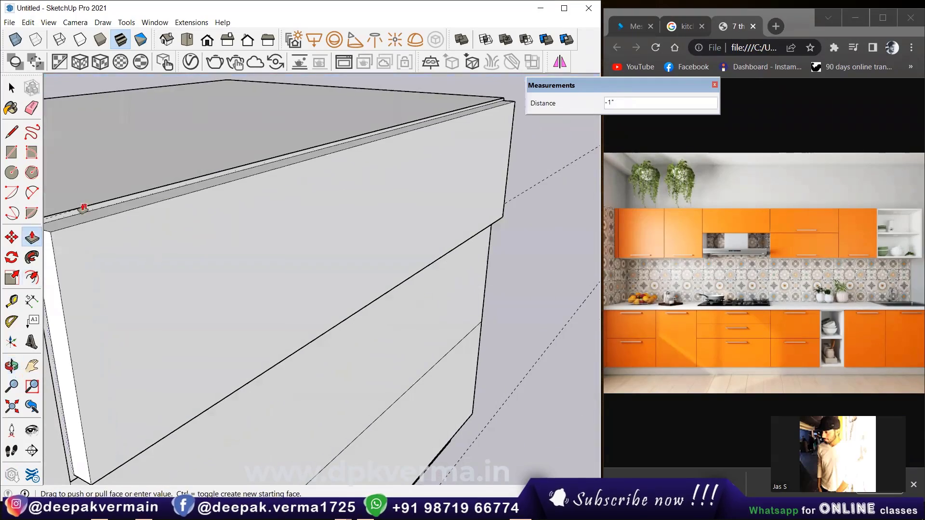
click(83, 208)
scroll(83, 207, down, 2)
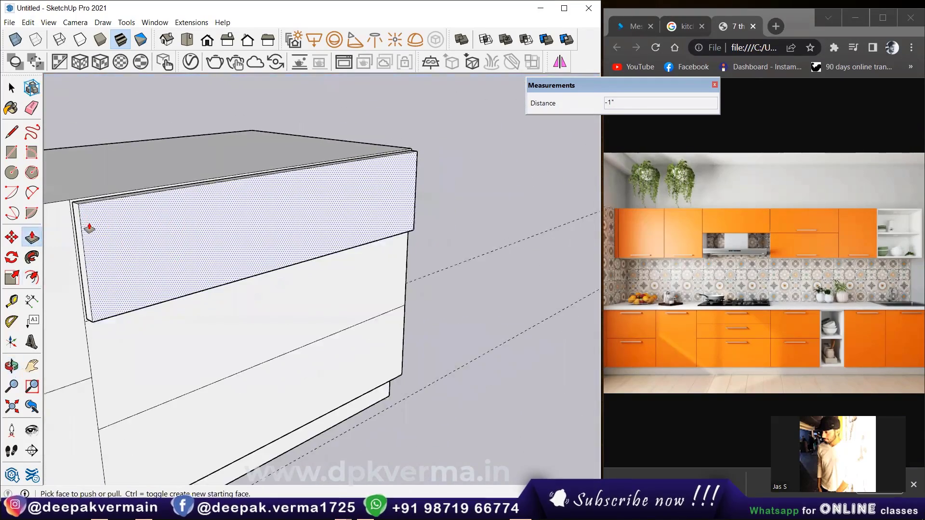
- Pull the top drawer front face outward to give it thickness
mouse_move(161, 244)
middle_down()
mouse_move(108, 217)
mouse_move(426, 239)
middle_up()
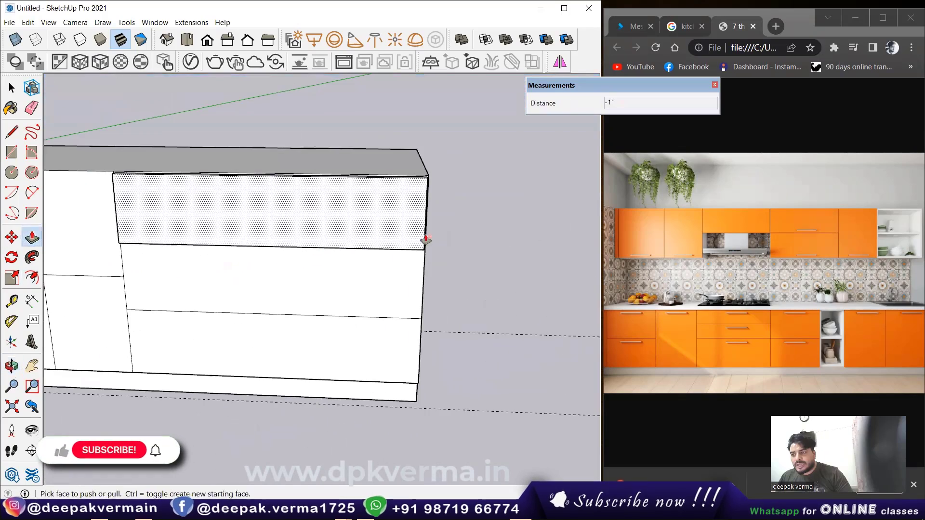
click(426, 240)
scroll(414, 217, up, 5)
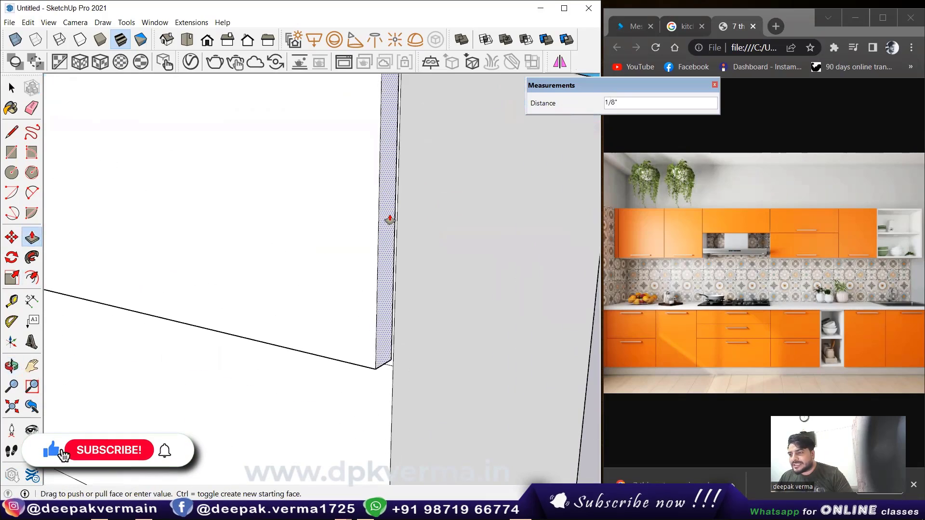
click(389, 385)
scroll(396, 334, down, 3)
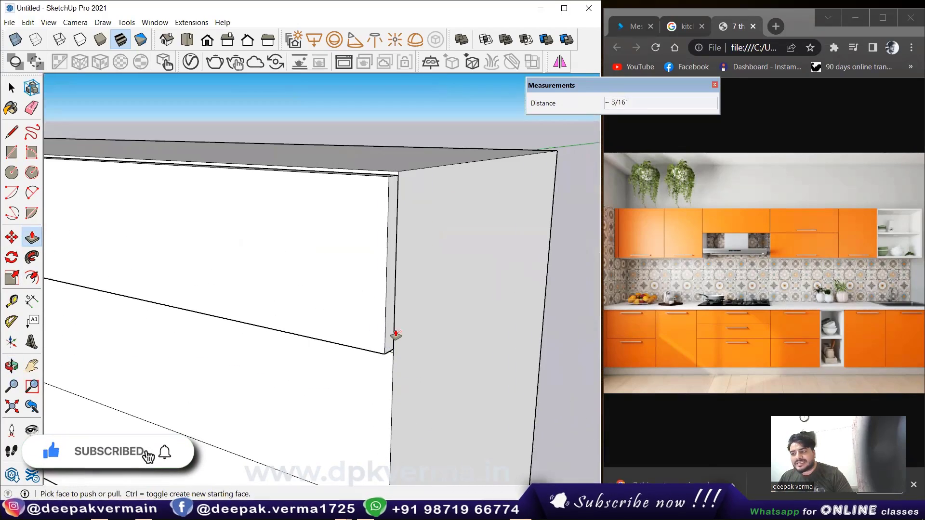
- Adjust the drawer front's thin top face at its upper corner to tidy it
middle_drag(388, 167, 357, 197)
scroll(376, 190, up, 2)
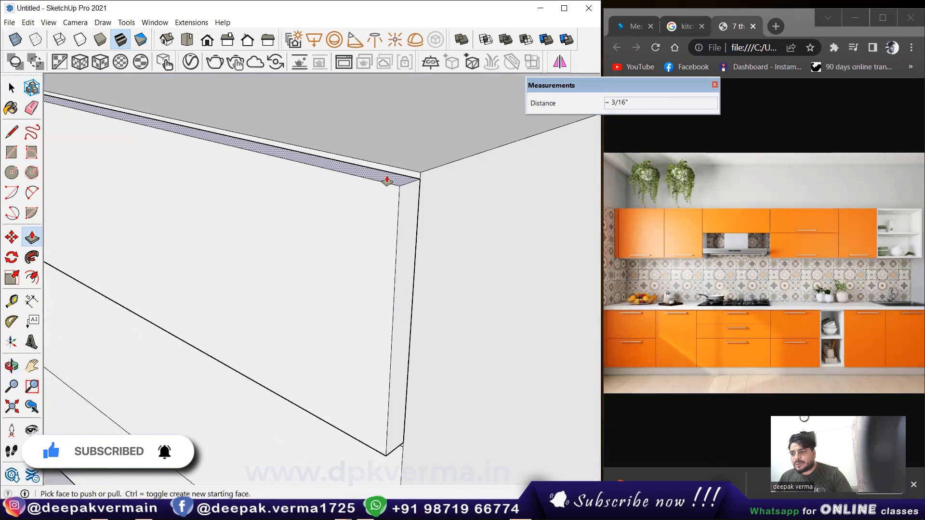
click(397, 171)
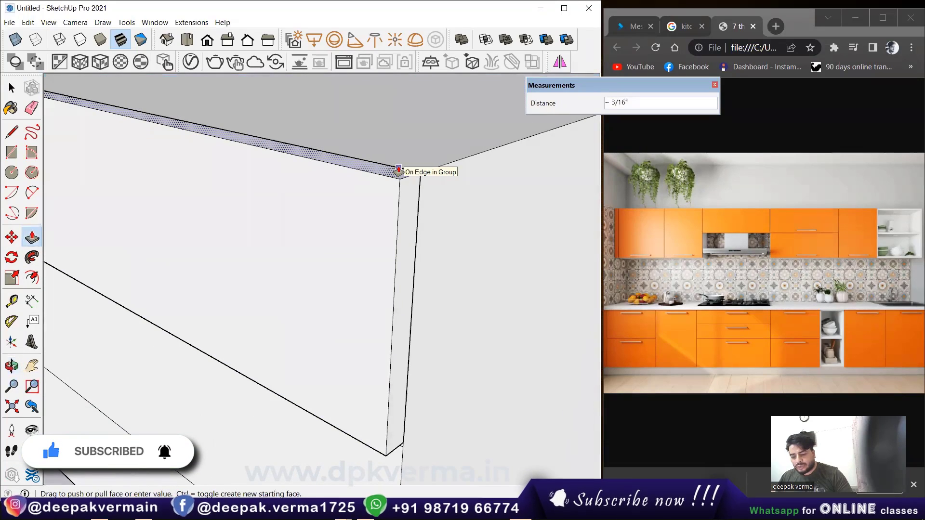
click(389, 173)
scroll(356, 159, down, 2)
scroll(356, 164, down, 2)
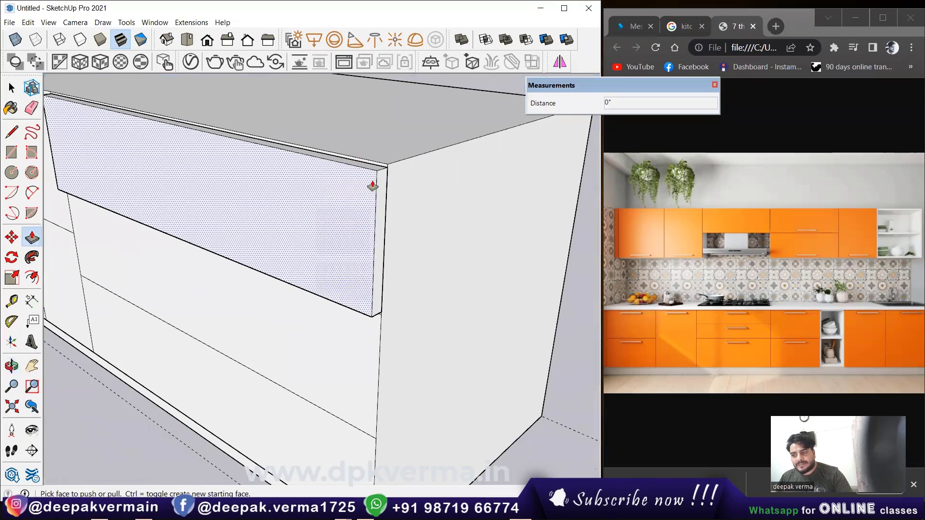
scroll(380, 248, down, 3)
scroll(384, 314, up, 2)
scroll(369, 206, up, 1)
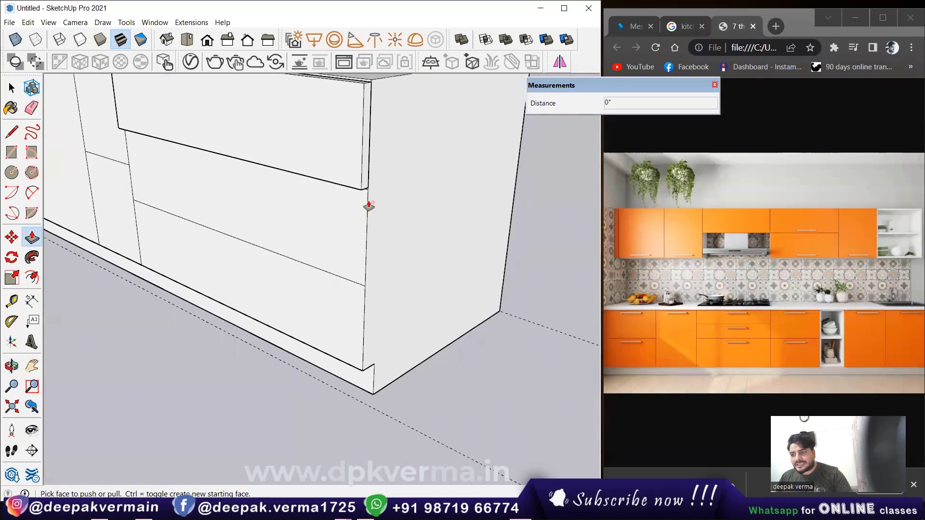
mouse_move(372, 233)
middle_down()
mouse_move(423, 200)
mouse_move(424, 239)
mouse_move(378, 258)
mouse_move(386, 257)
middle_up()
- Group the thick top drawer front and turn it into a component
key(space)
click(274, 186)
right_click(275, 185)
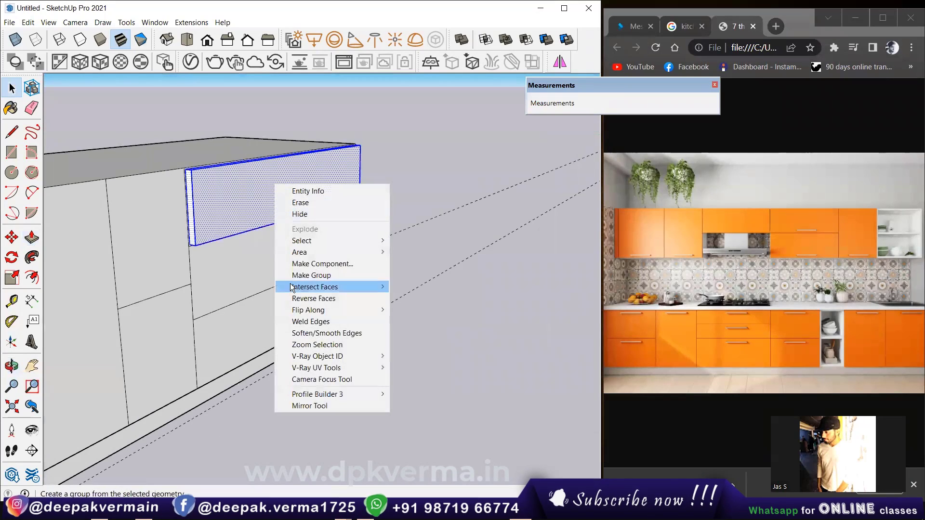
click(309, 274)
right_click(289, 188)
click(335, 285)
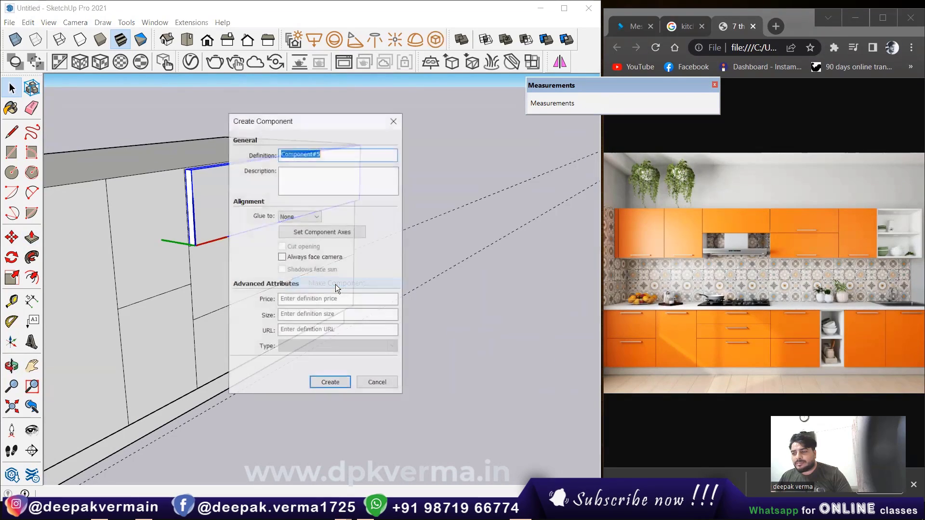
click(330, 383)
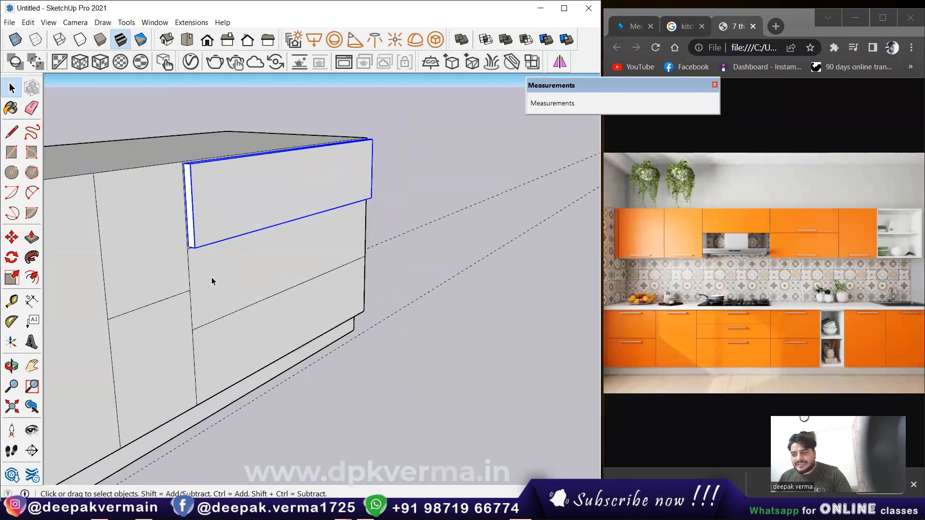
- Copy the drawer front component down 10" twice to make three drawer fronts
scroll(217, 273, up, 2)
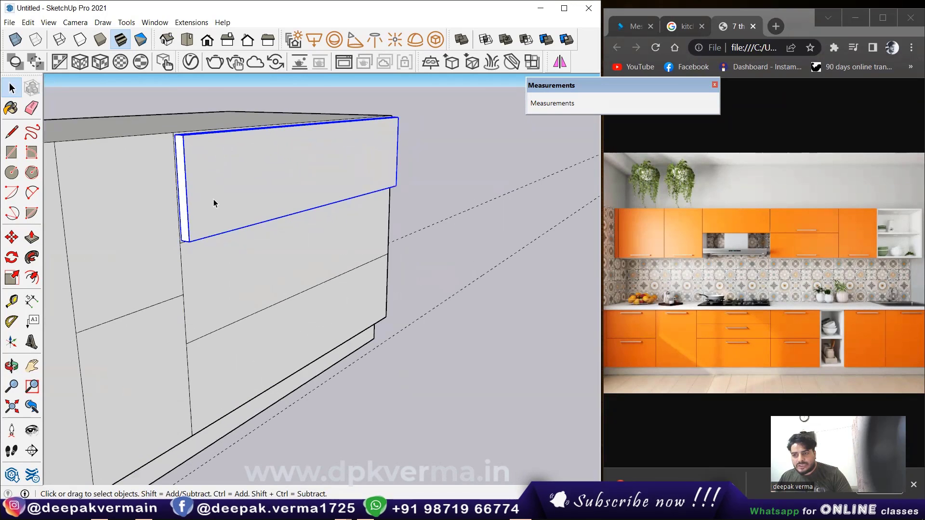
click(12, 237)
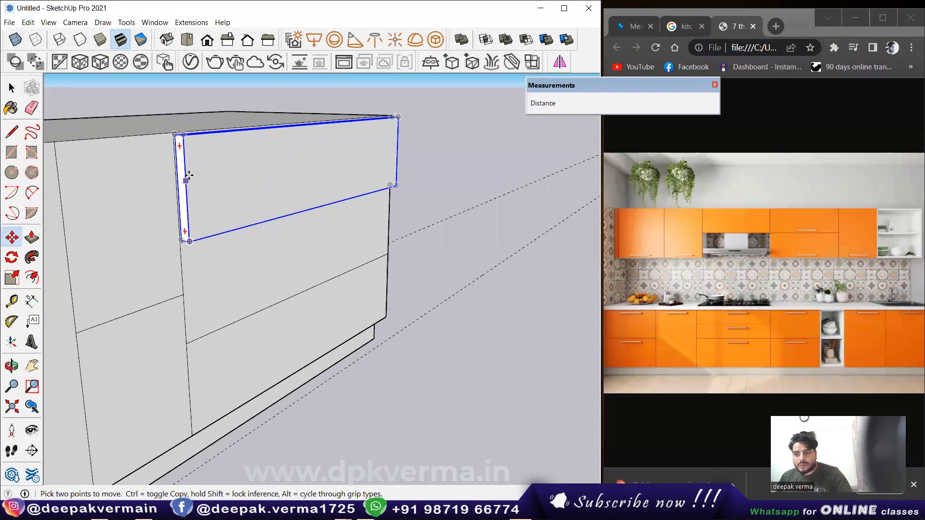
scroll(179, 164, up, 1)
scroll(166, 122, up, 1)
scroll(168, 111, up, 1)
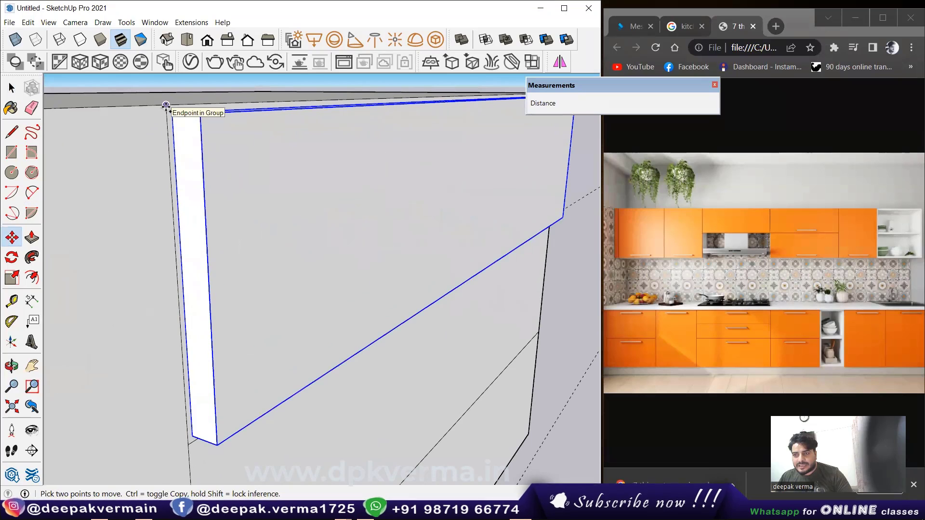
key(ctrl)
click(166, 105)
scroll(200, 144, down, 2)
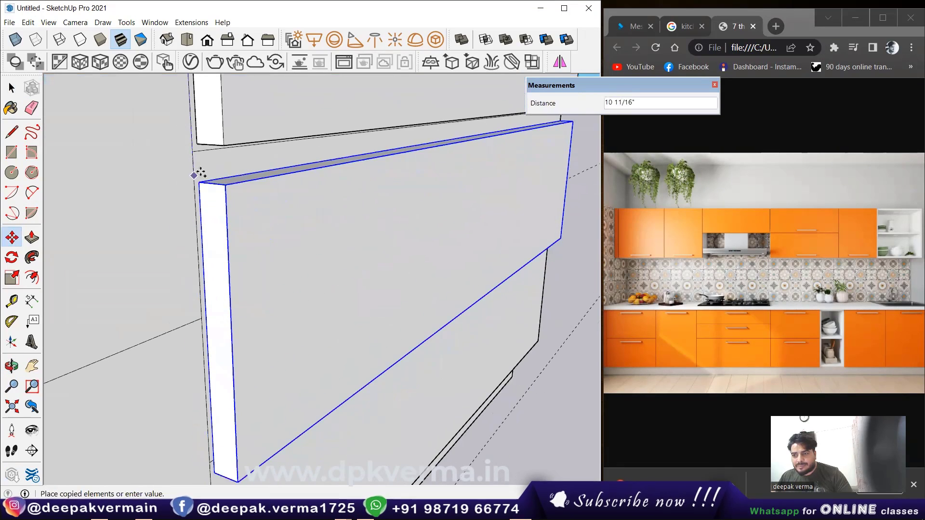
text(10)
key(Return)
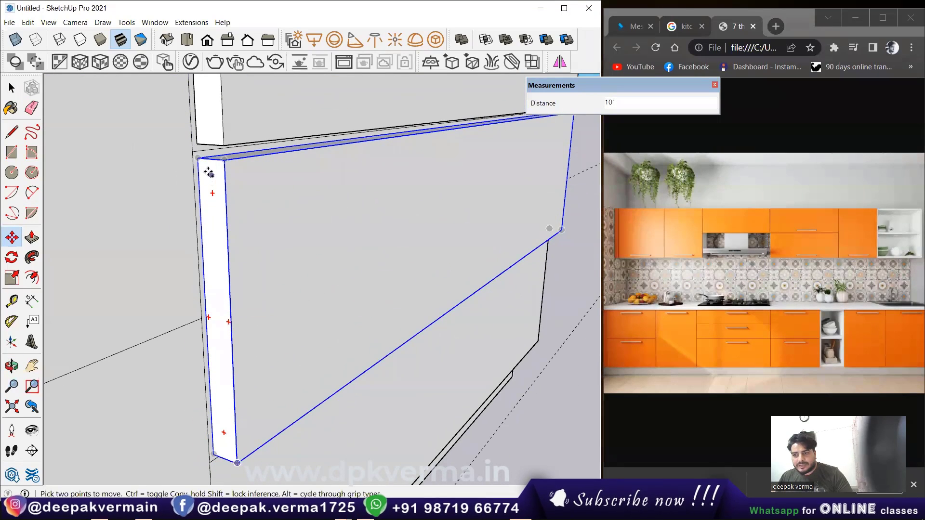
click(192, 152)
middle_drag(193, 227, 202, 233)
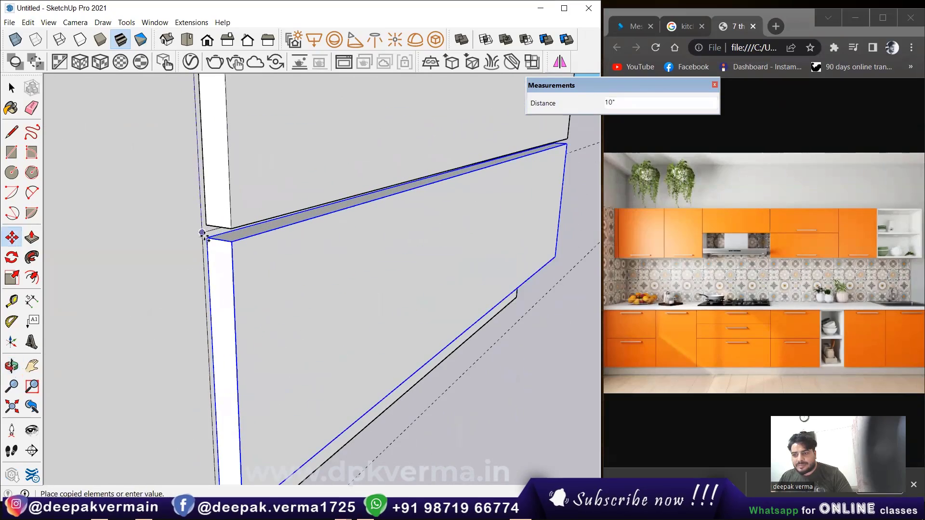
click(203, 233)
scroll(305, 231, down, 2)
mouse_move(351, 247)
middle_down()
mouse_move(382, 256)
mouse_move(246, 262)
middle_up()
scroll(246, 261, down, 3)
scroll(178, 256, down, 2)
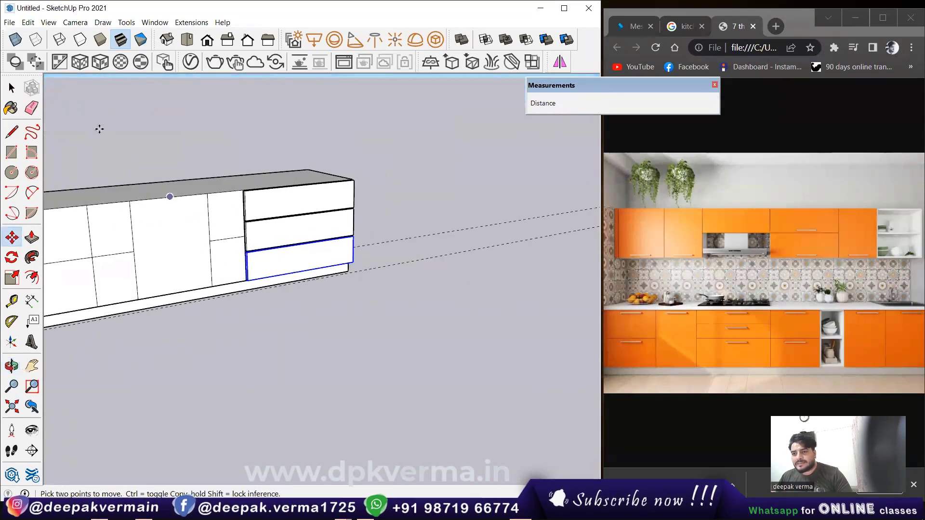
- Zoom in on the cabinet and select the cabinet carcass
click(13, 87)
scroll(289, 231, up, 2)
scroll(310, 242, up, 2)
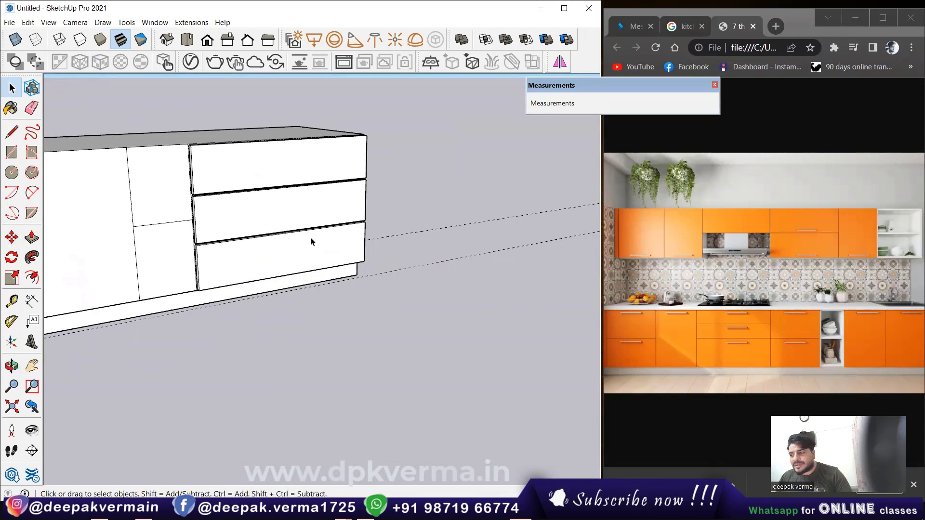
shift+middle_drag(208, 244, 305, 247)
scroll(305, 248, up, 1)
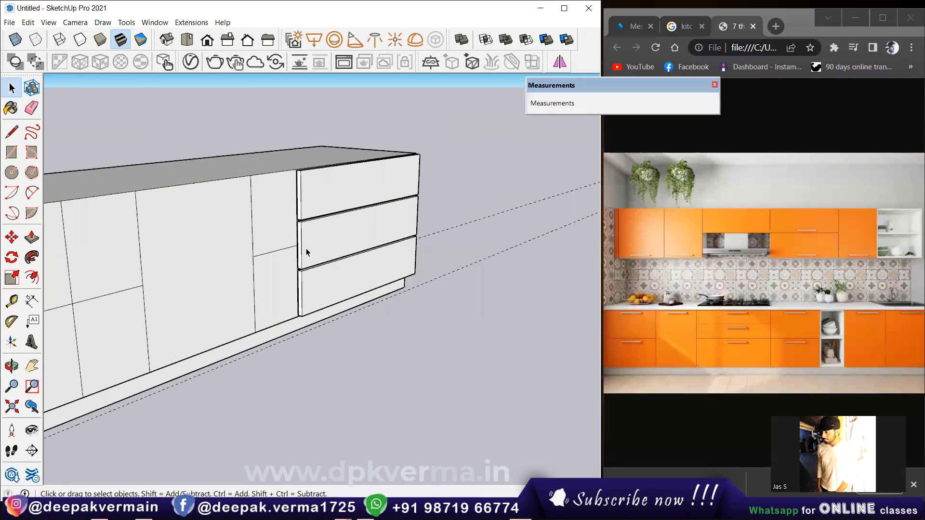
scroll(305, 248, up, 1)
scroll(268, 248, up, 1)
scroll(267, 249, up, 1)
scroll(279, 242, up, 1)
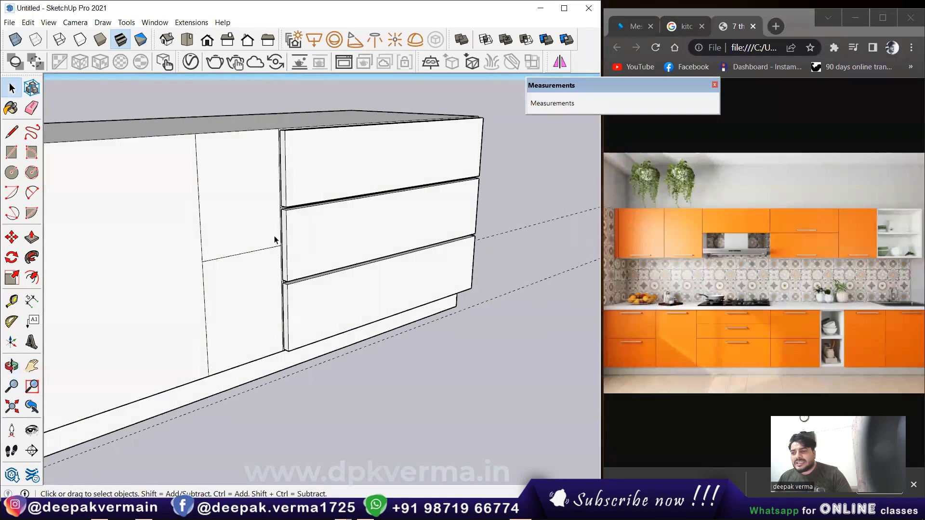
scroll(273, 235, up, 1)
scroll(255, 215, up, 1)
click(255, 215)
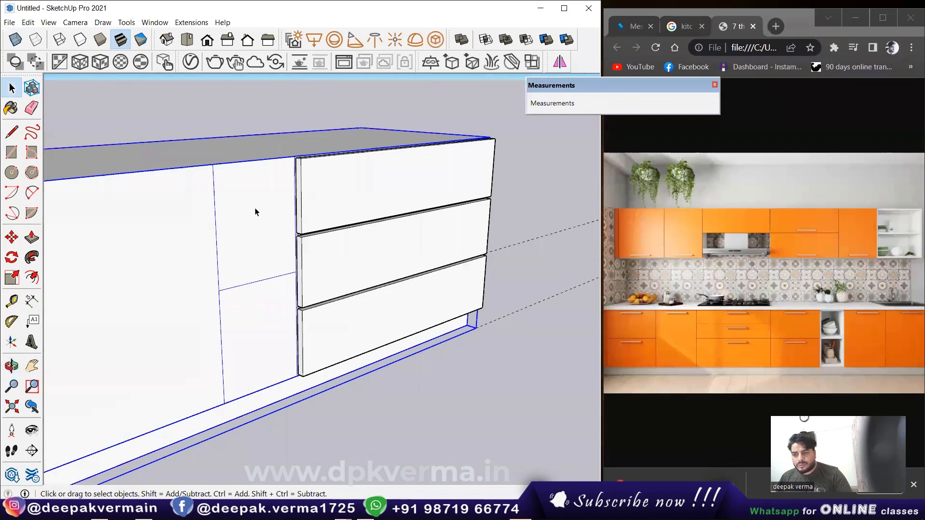
- Inside the carcass, copy the upper shutter face and paste it in place
double_click(251, 210)
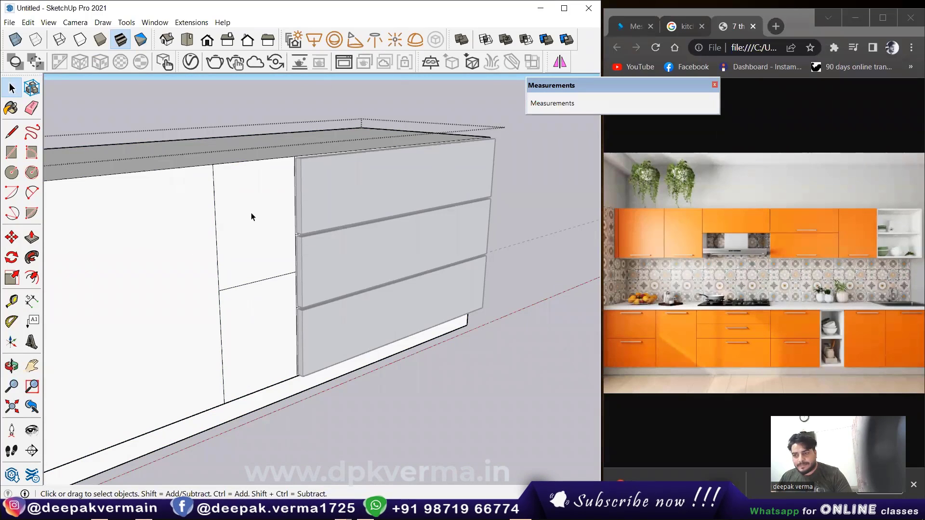
scroll(250, 215, up, 1)
click(249, 201)
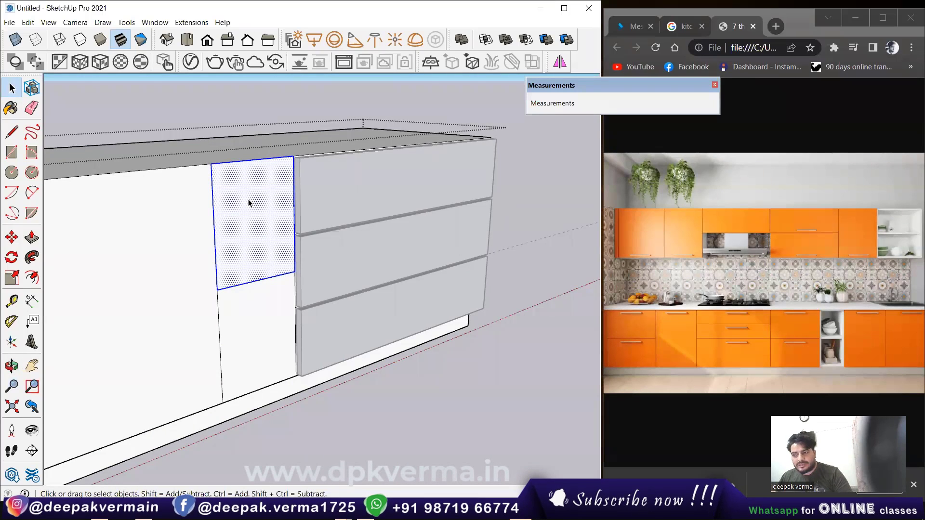
click(544, 171)
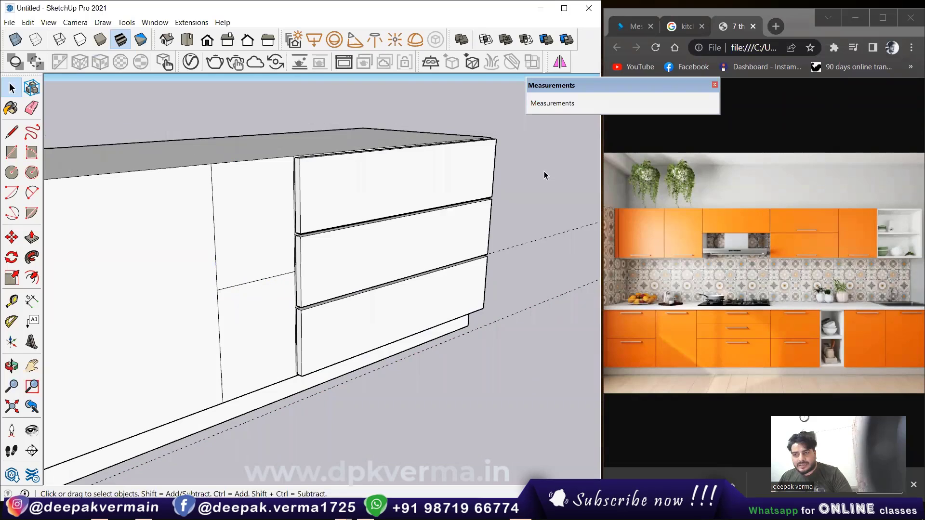
click(28, 23)
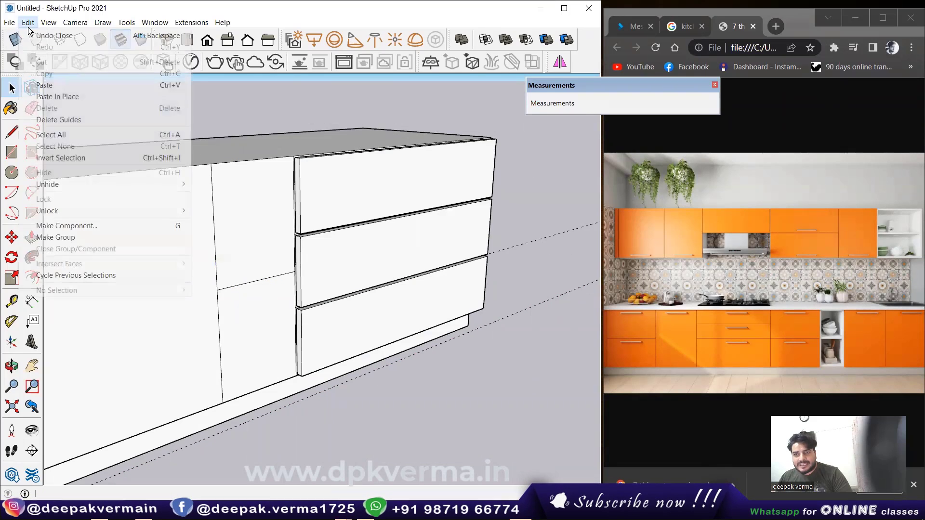
click(71, 97)
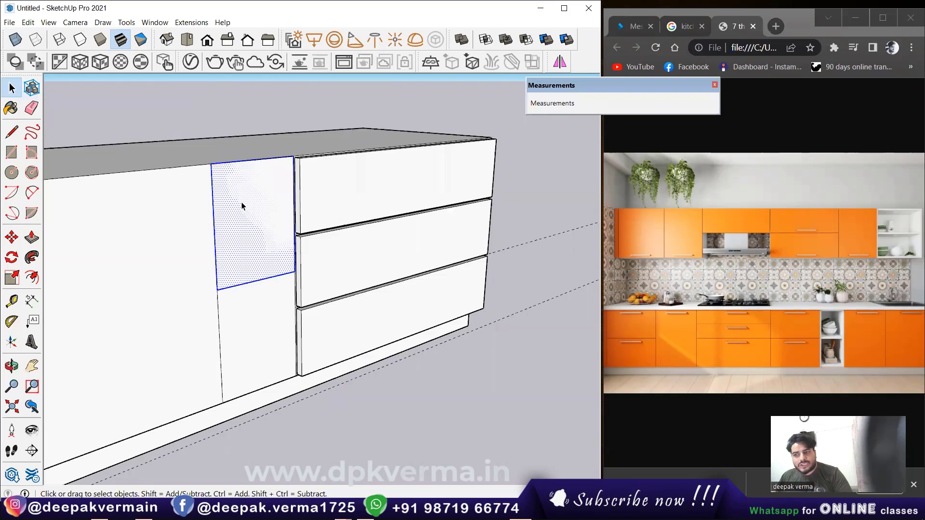
- Pull the pasted shutter face out 13/16"
click(32, 237)
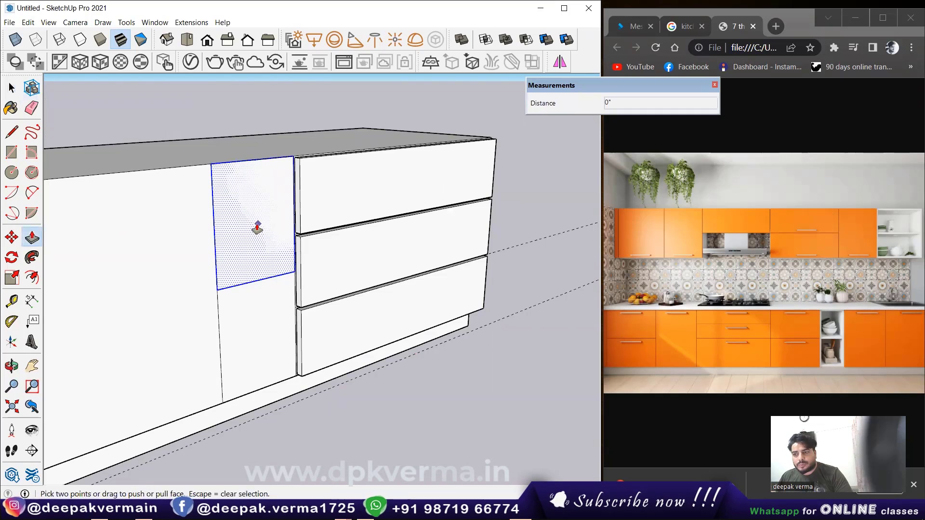
click(254, 227)
key(space)
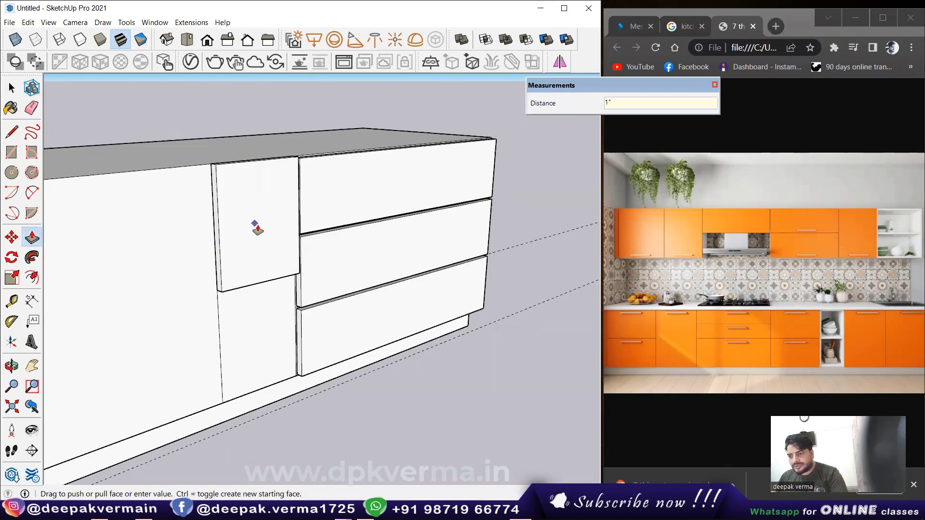
- Group the whole shutter panel and make it a component
triple_click(230, 180)
right_click(230, 181)
click(268, 254)
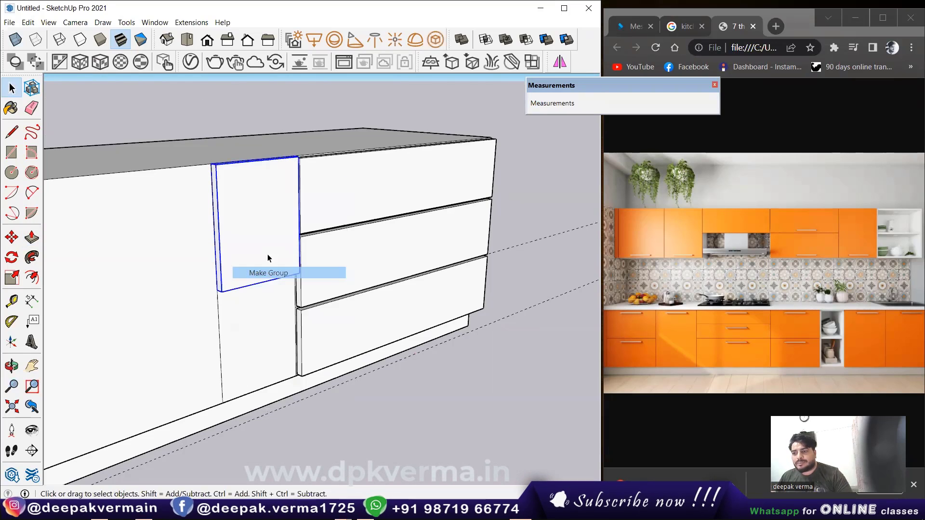
right_click(267, 254)
click(286, 222)
click(337, 381)
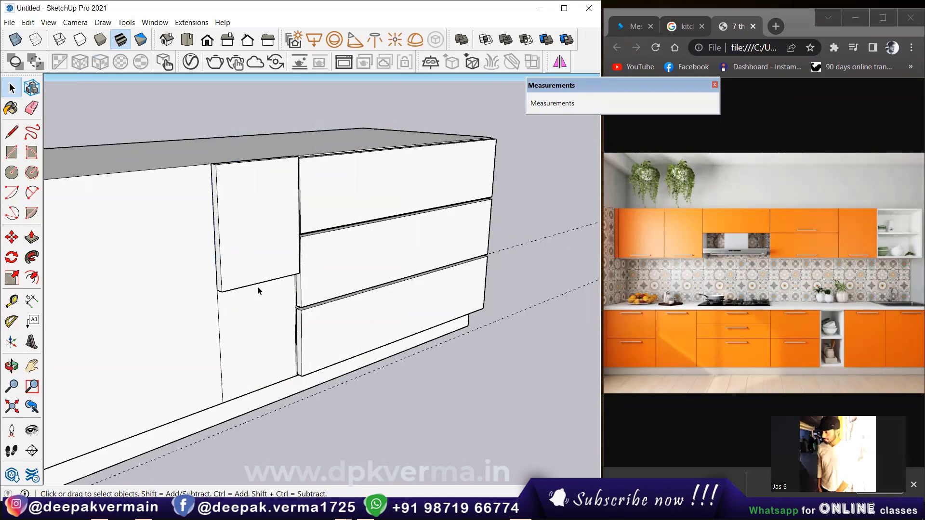
- Inside the shutter component, offset a 0.2 inset outline on the door face
scroll(271, 215, up, 2)
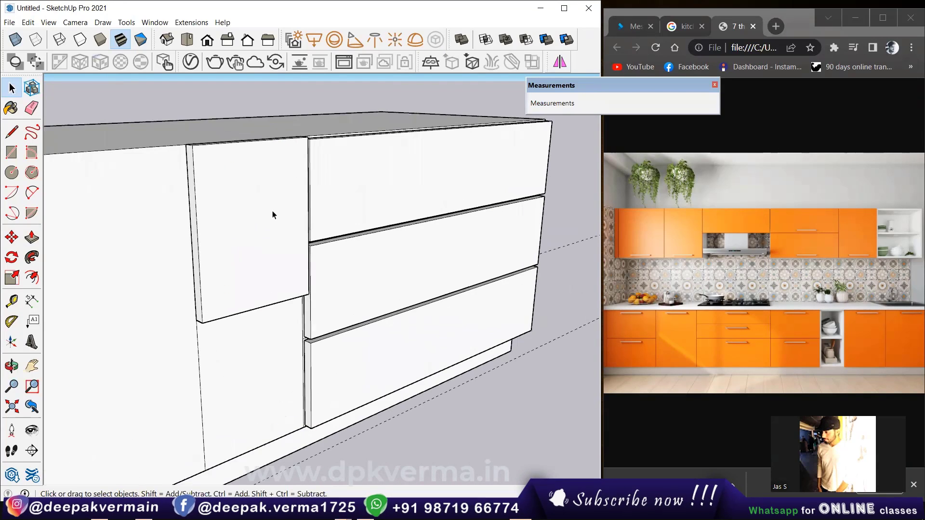
scroll(251, 211, up, 1)
scroll(213, 206, up, 1)
double_click(213, 207)
scroll(216, 206, up, 1)
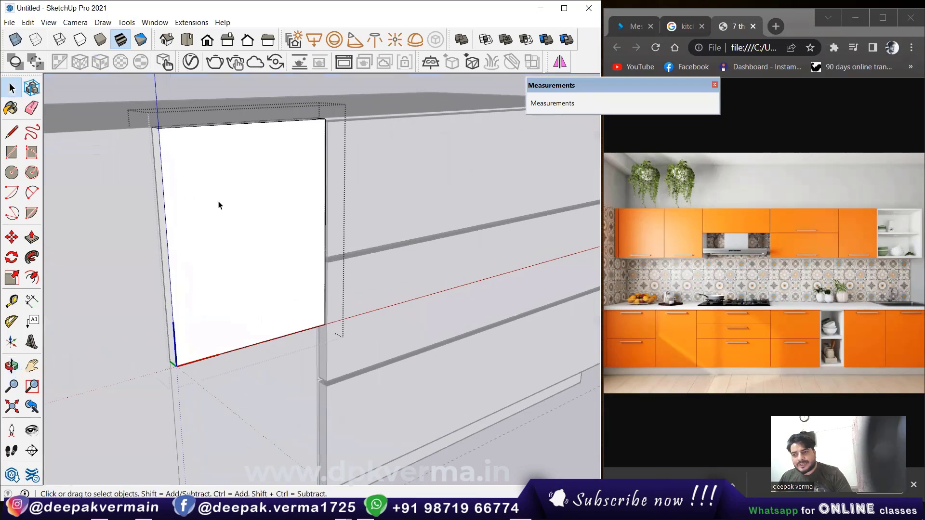
click(31, 278)
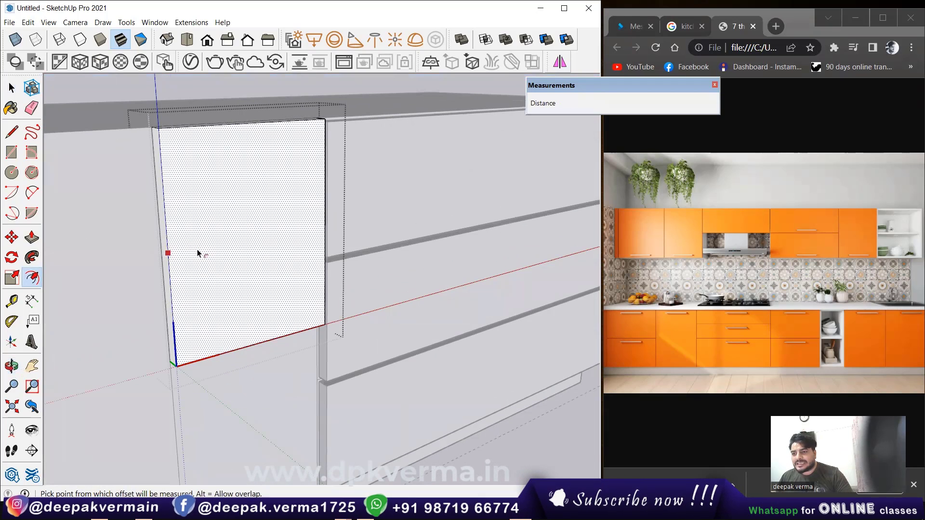
click(197, 253)
key(Return)
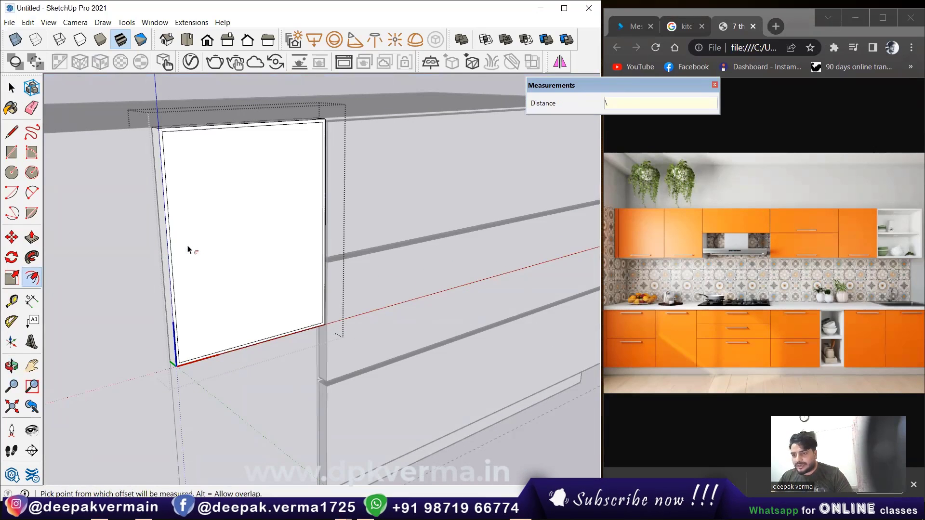
- Push the inner door face back 1"
key(p)
middle_drag(186, 245, 186, 195)
click(186, 196)
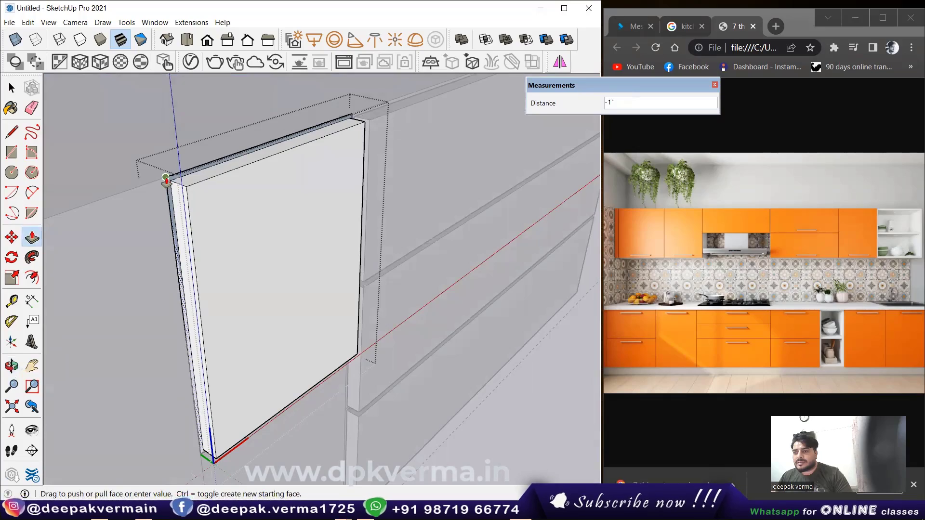
click(166, 179)
middle_drag(166, 179, 206, 250)
key(space)
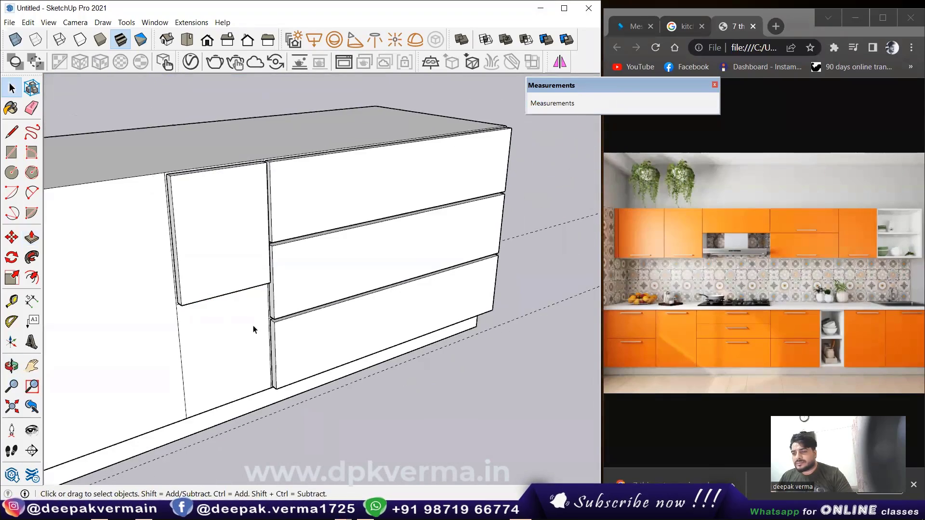
- Copy the upper narrow door panel down onto the lower panel beside the drawers
middle_drag(254, 330, 244, 182)
click(244, 182)
scroll(299, 215, up, 2)
key(m)
scroll(254, 166, up, 2)
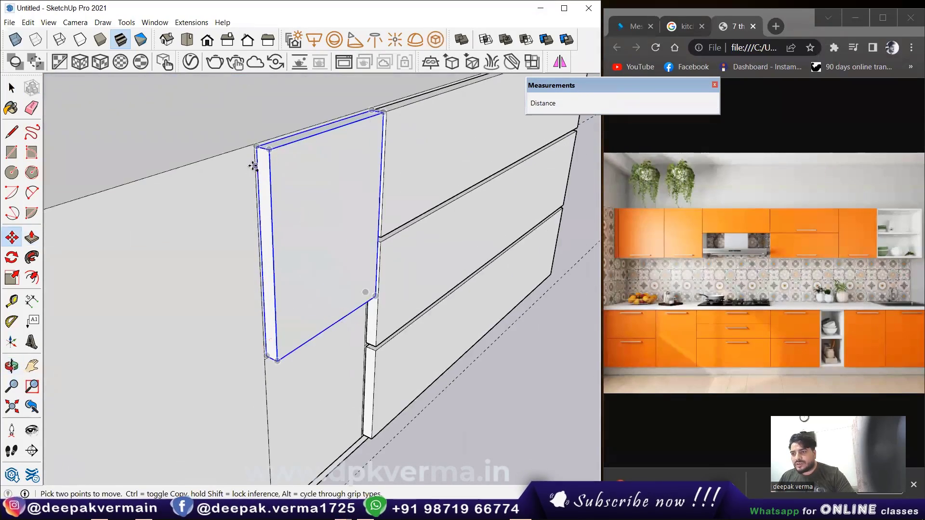
click(252, 139)
key(ctrl)
scroll(258, 227, down, 2)
scroll(249, 218, up, 2)
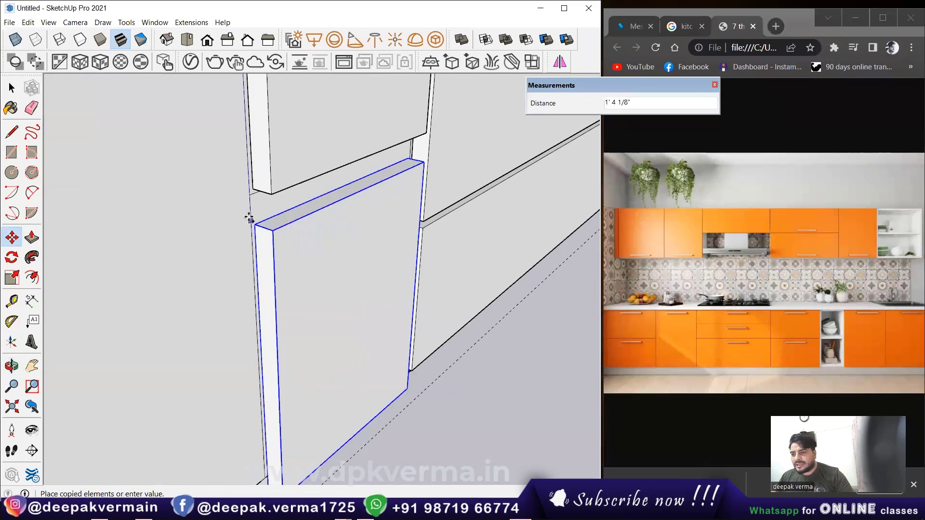
click(250, 198)
scroll(250, 198, down, 2)
scroll(290, 212, down, 3)
scroll(305, 220, down, 2)
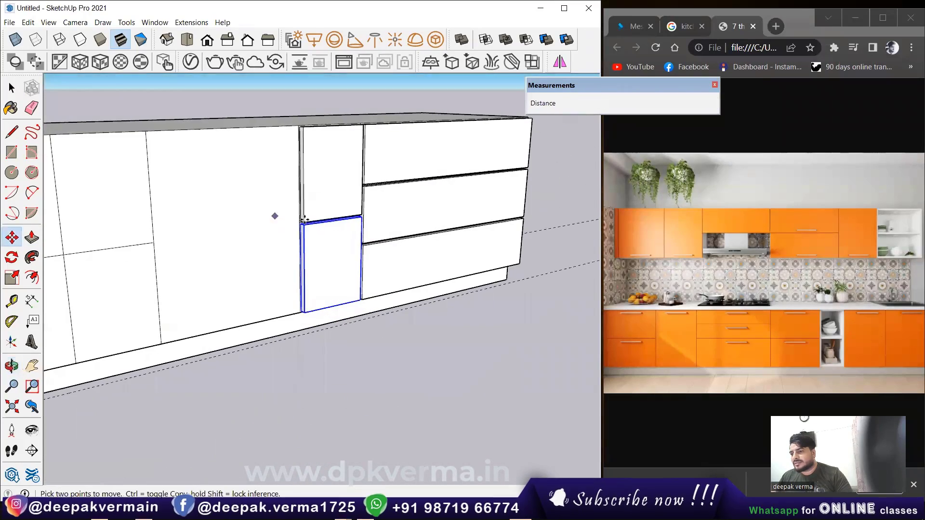
key(space)
click(372, 357)
scroll(369, 333, down, 2)
scroll(305, 293, down, 2)
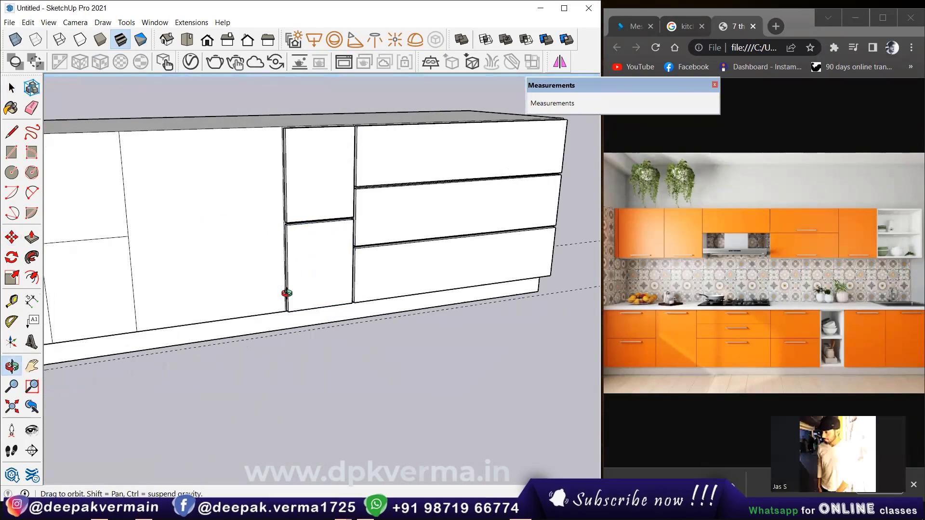
scroll(287, 296, down, 2)
scroll(330, 289, down, 1)
scroll(289, 294, down, 1)
- Inside the cabinet group, copy the wide door face out in front of the cabinet
scroll(246, 301, up, 1)
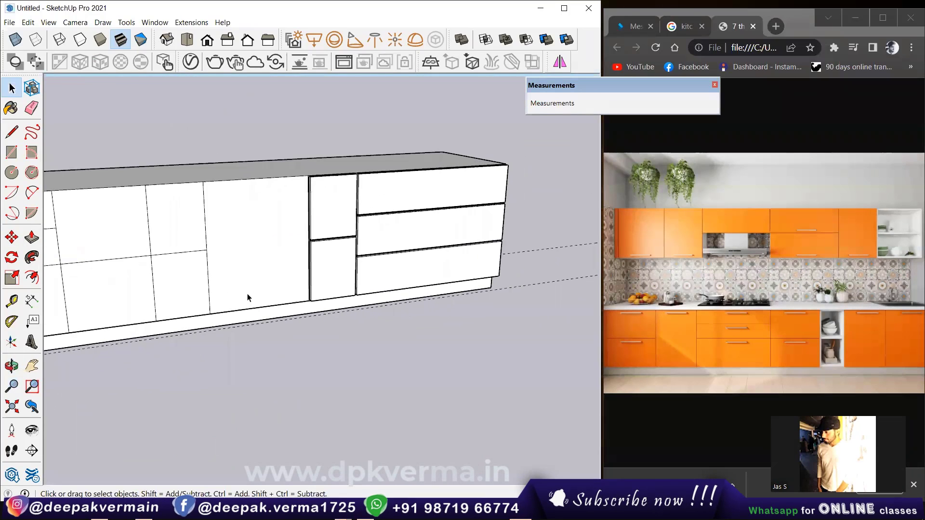
scroll(240, 300, up, 2)
click(256, 246)
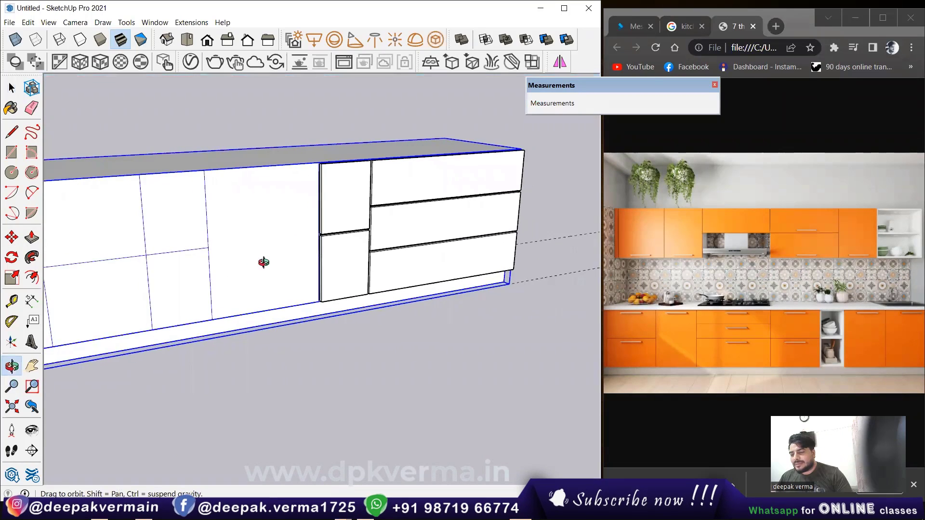
mouse_move(256, 246)
middle_down()
mouse_move(297, 247)
mouse_move(296, 235)
middle_up()
scroll(296, 236, up, 1)
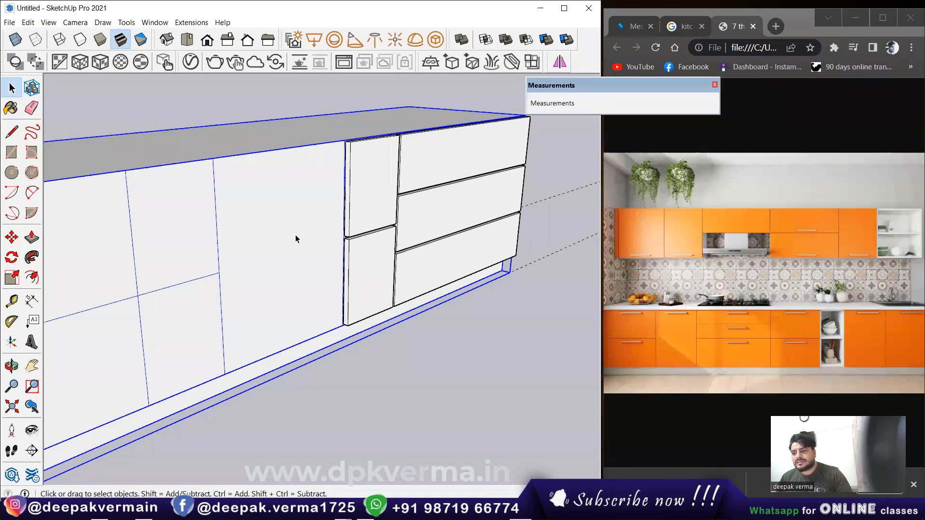
double_click(282, 215)
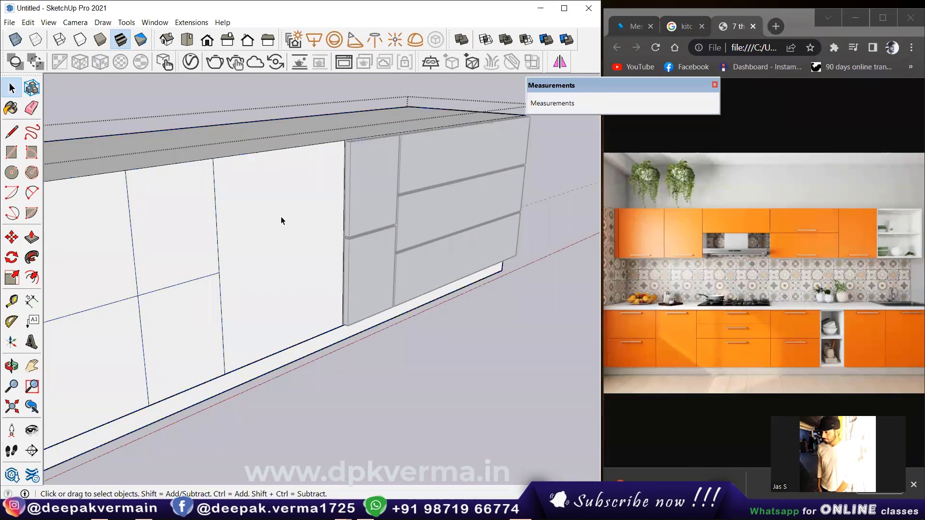
click(267, 204)
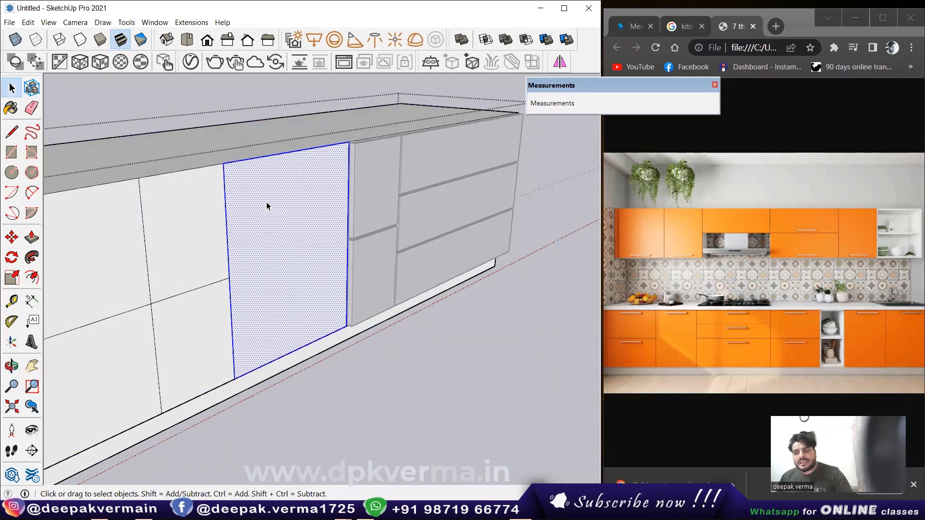
click(11, 237)
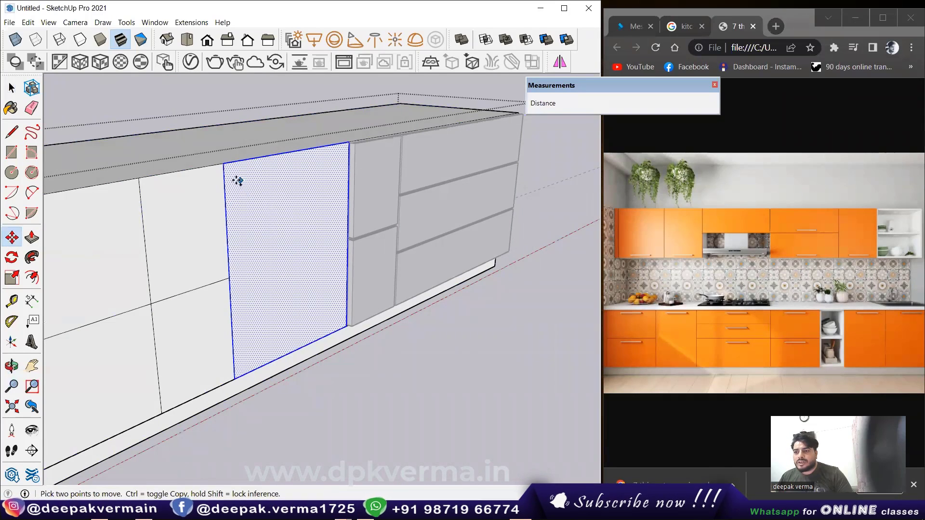
key(ctrl)
click(224, 163)
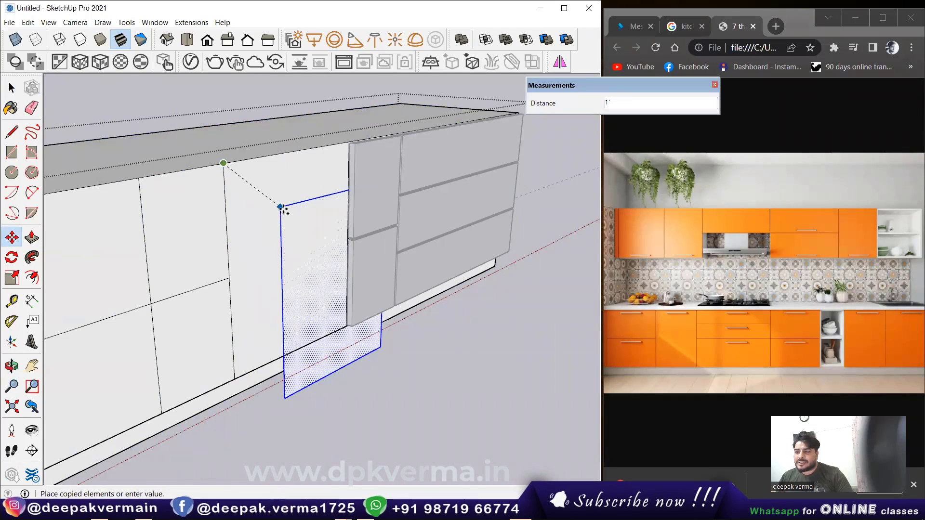
scroll(388, 361, down, 2)
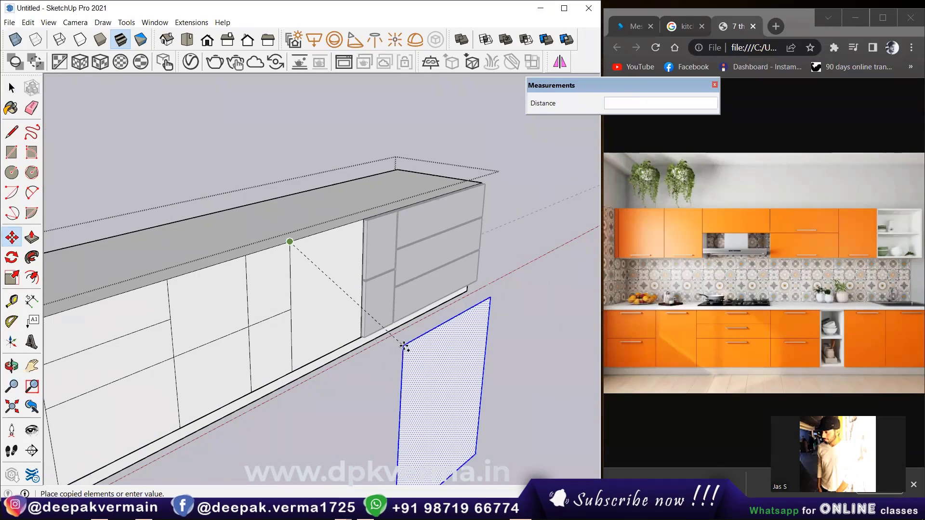
click(407, 348)
key(space)
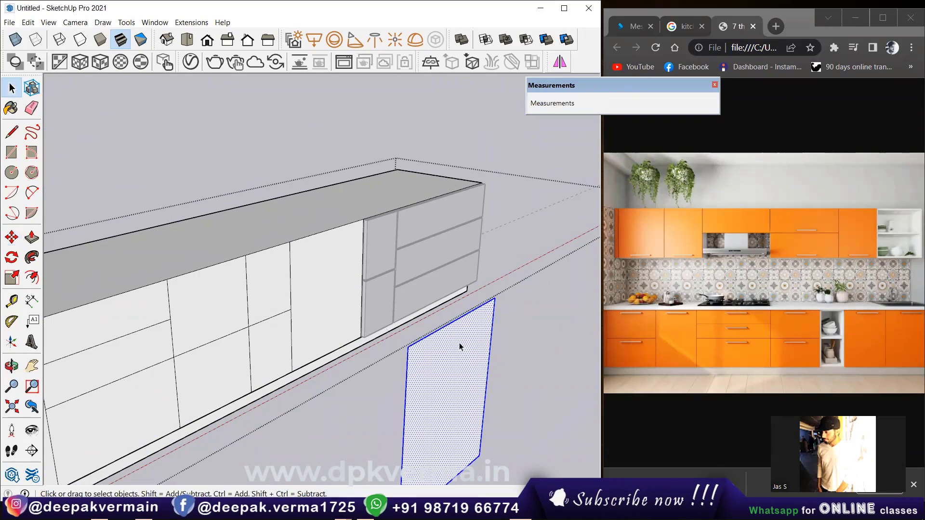
- Cut the copied door face from the cabinet group and paste it outside the group
scroll(421, 352, down, 1)
scroll(388, 306, down, 2)
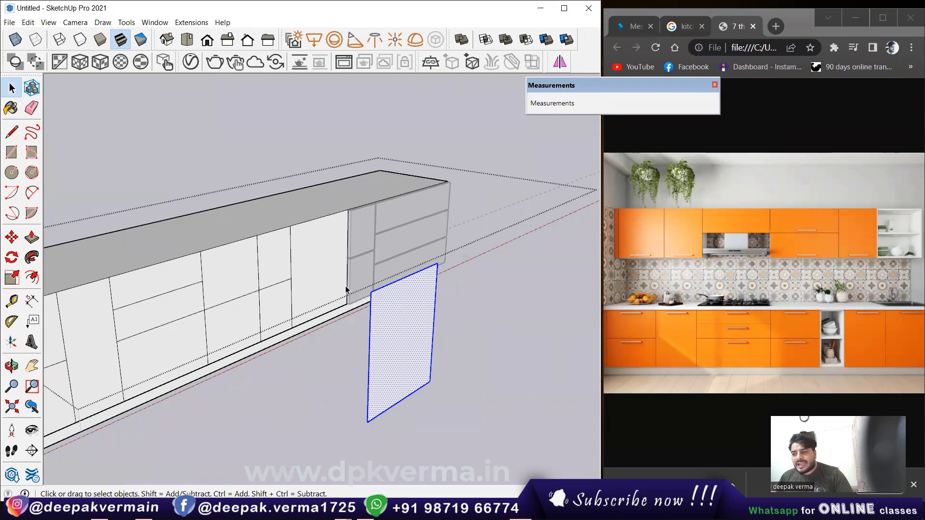
click(462, 304)
click(490, 319)
click(400, 320)
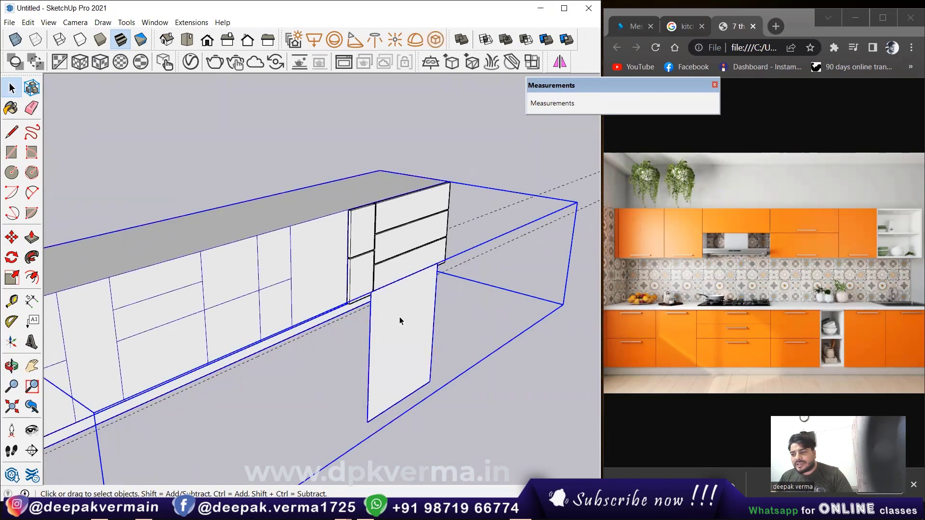
double_click(384, 322)
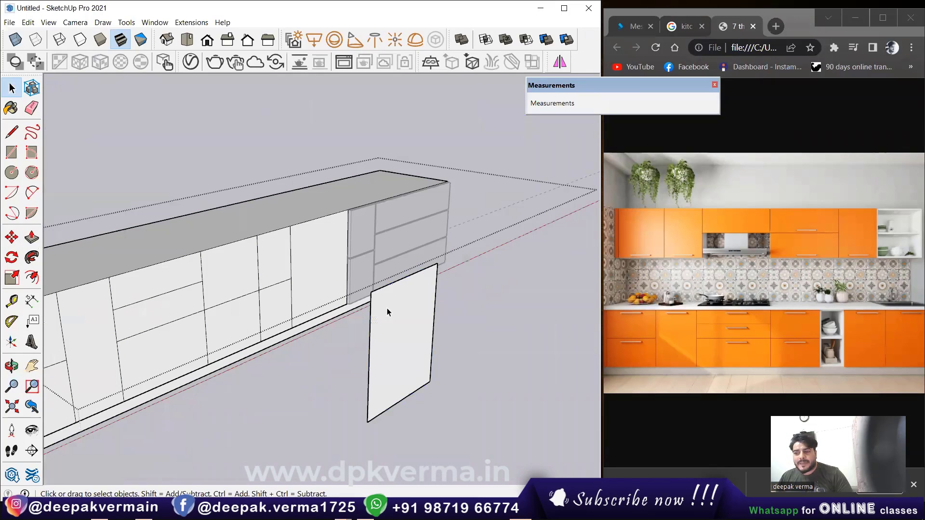
click(389, 312)
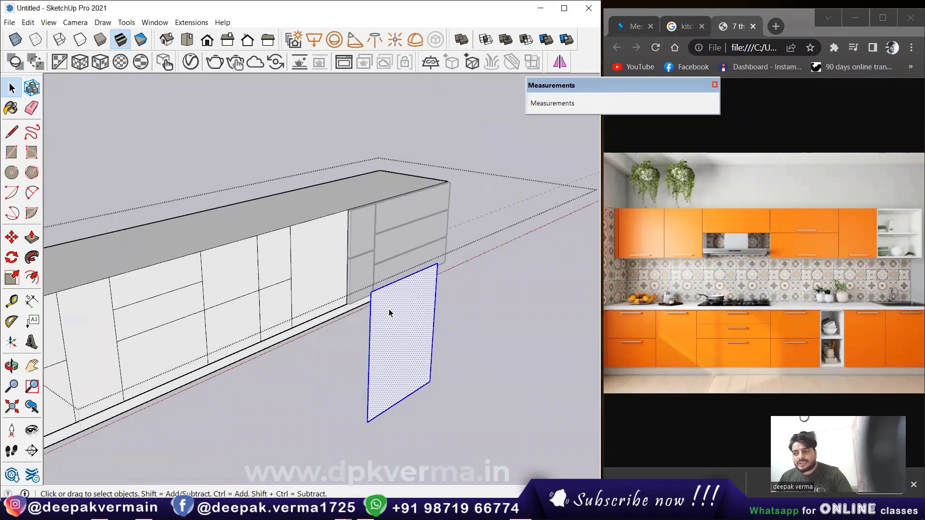
click(28, 23)
click(43, 61)
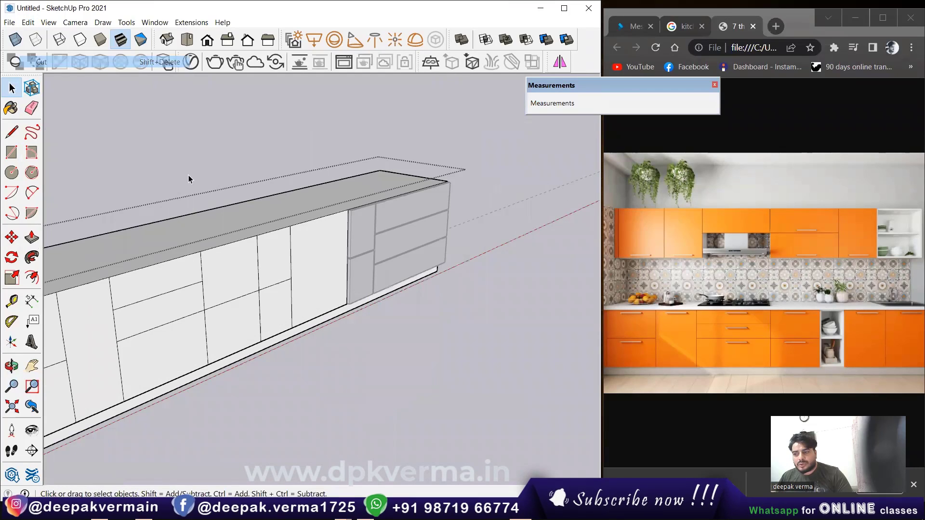
click(481, 308)
key(ctrl+v)
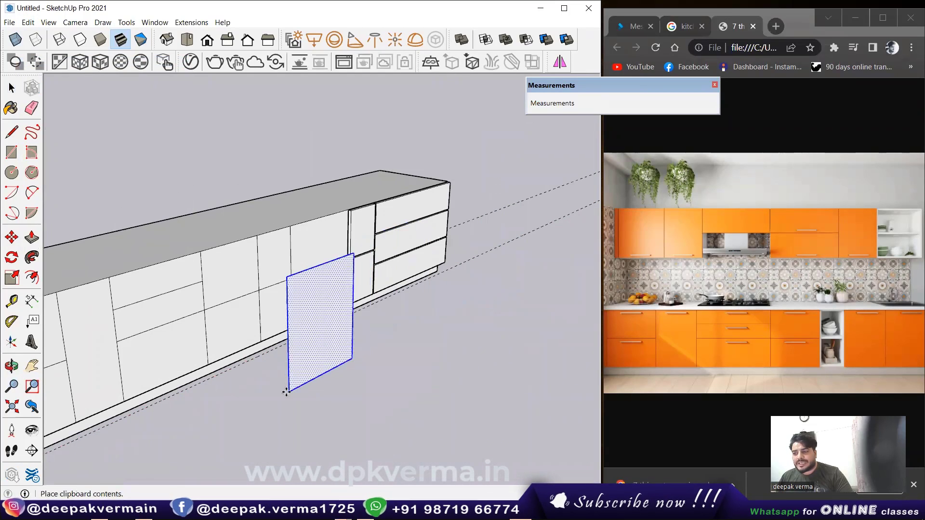
- Move the pasted door face back into the wide door opening
scroll(298, 415, up, 2)
click(304, 437)
scroll(306, 415, down, 1)
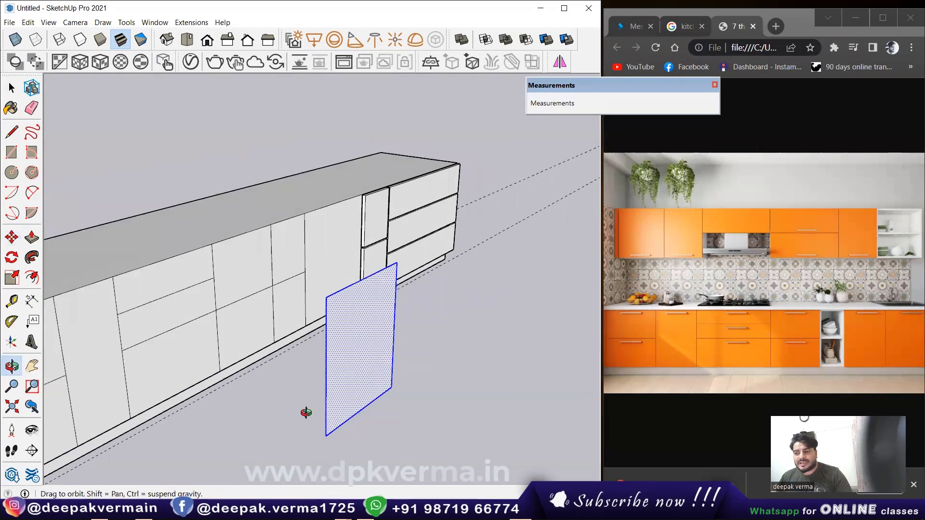
scroll(347, 357, up, 1)
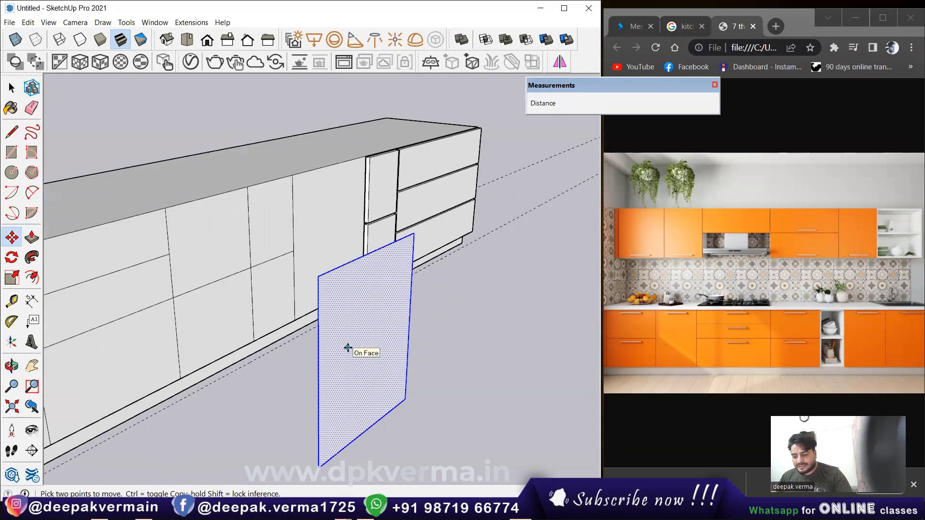
click(319, 279)
scroll(306, 186, up, 1)
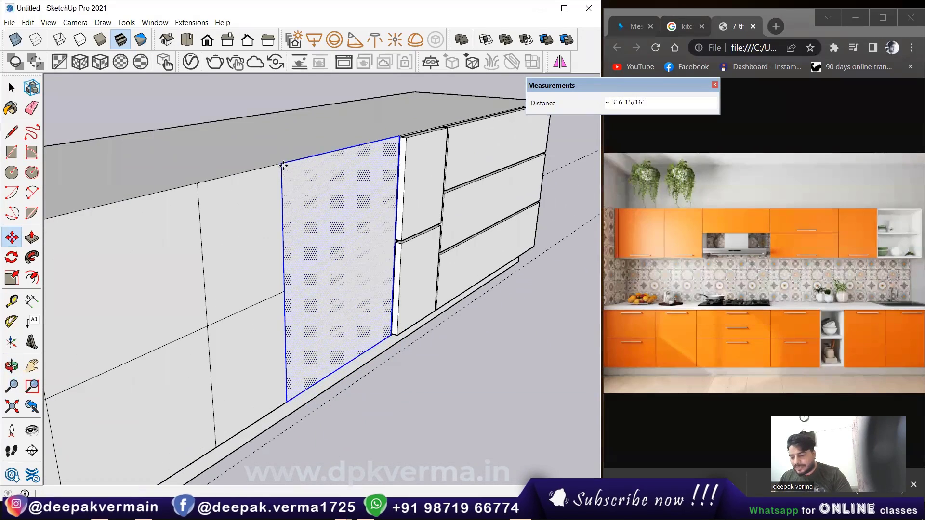
click(283, 166)
- Pull the door face out to a slim 13/16" shutter, replacing an overly deep 1' extrusion
key(p)
click(308, 189)
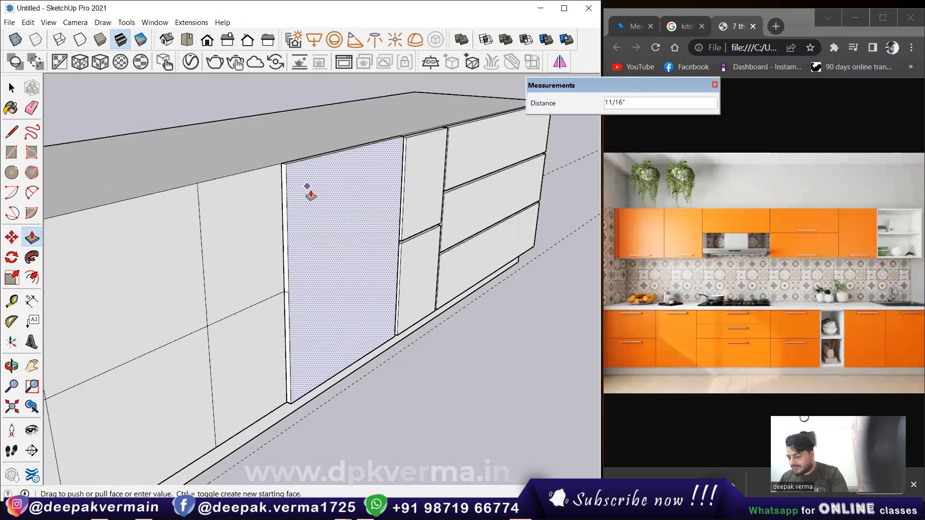
text(1')
key(Return)
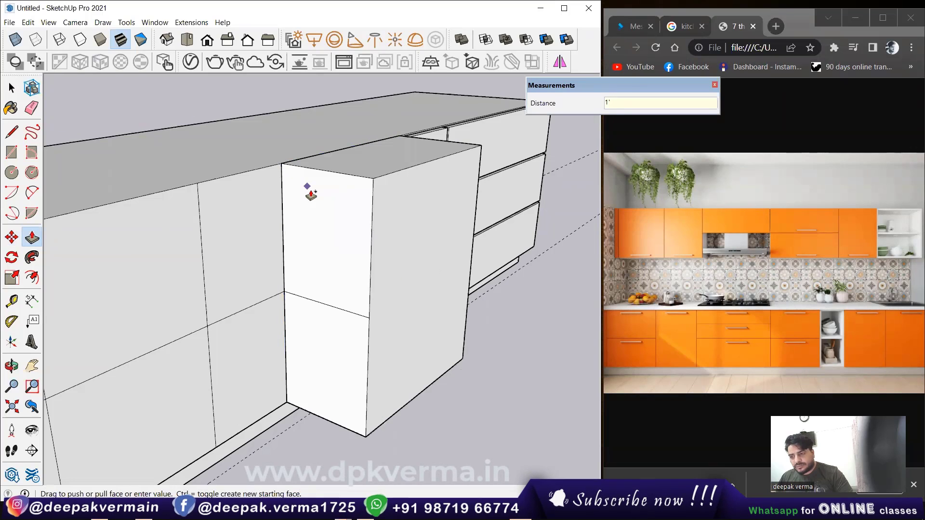
key(ctrl+z)
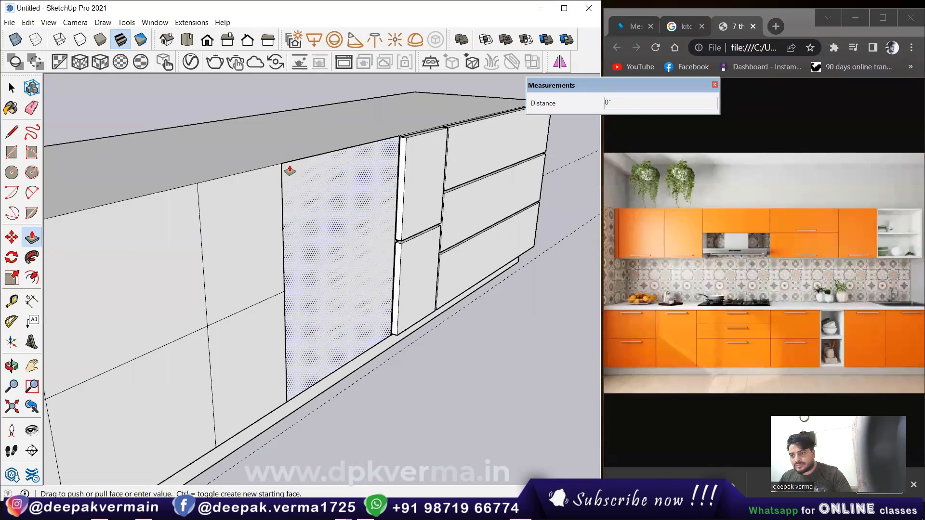
click(290, 170)
click(294, 171)
key(space)
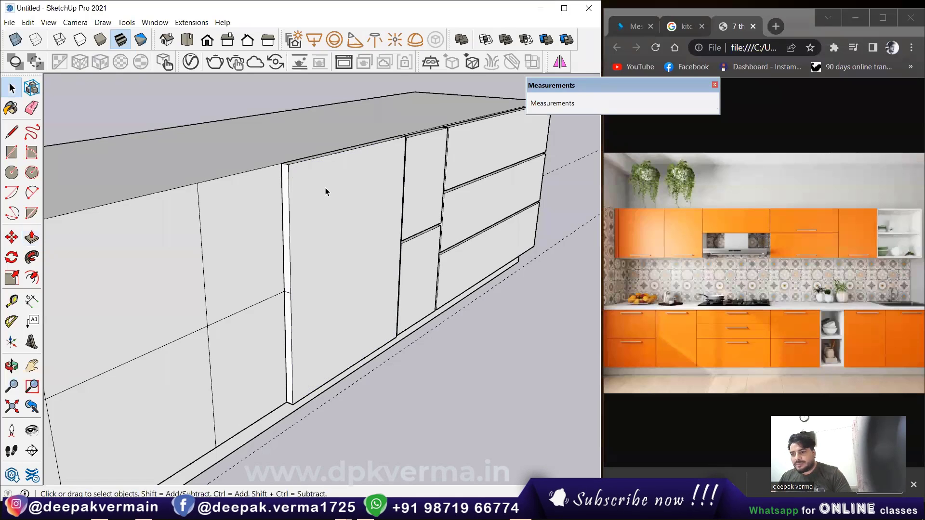
double_click(325, 187)
- Group the tall door geometry and convert the group into a component
right_click(323, 187)
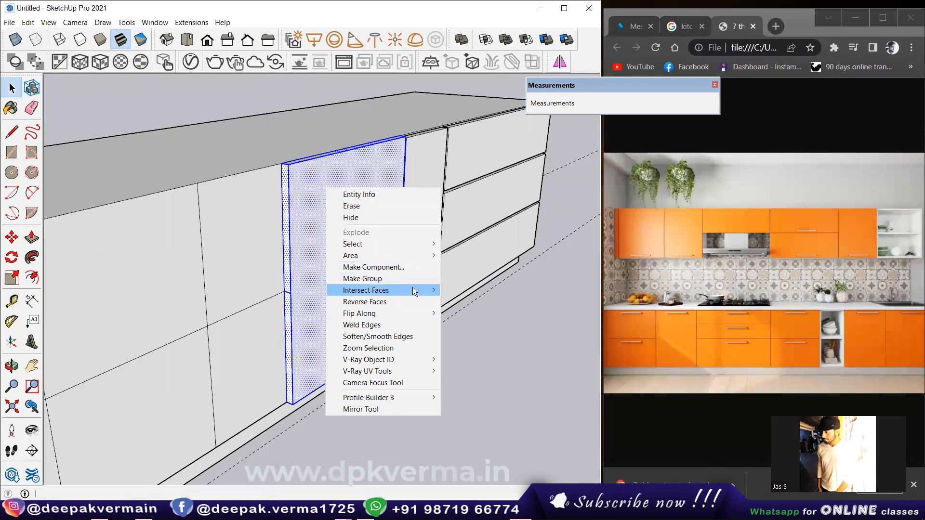
click(379, 280)
right_click(355, 247)
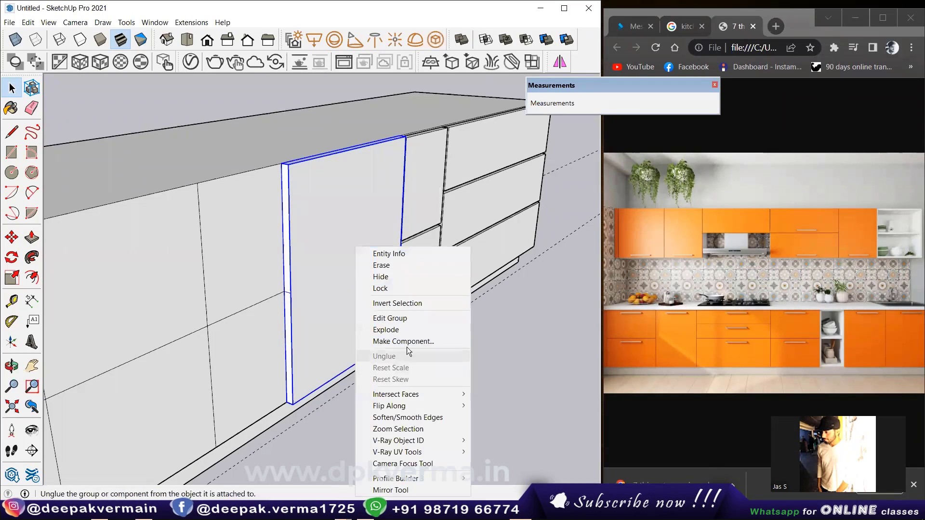
click(407, 341)
key(Return)
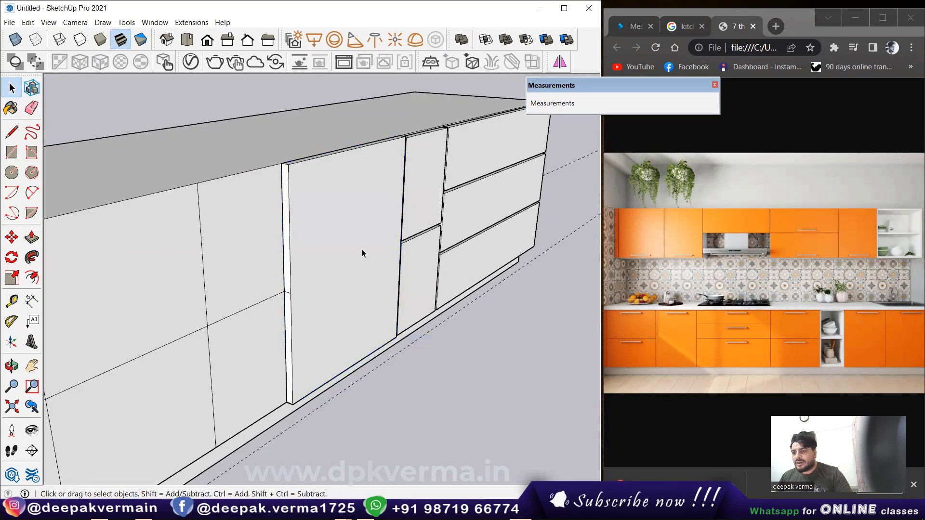
mouse_move(362, 249)
middle_down()
mouse_move(378, 287)
mouse_move(285, 242)
middle_up()
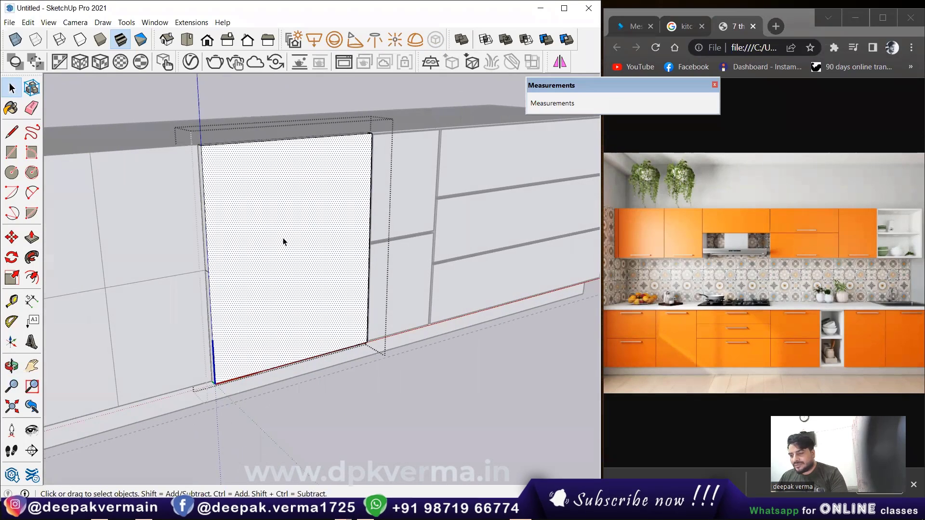
- Inset the door face by .2 and recess the inner panel 1"
click(32, 277)
click(208, 264)
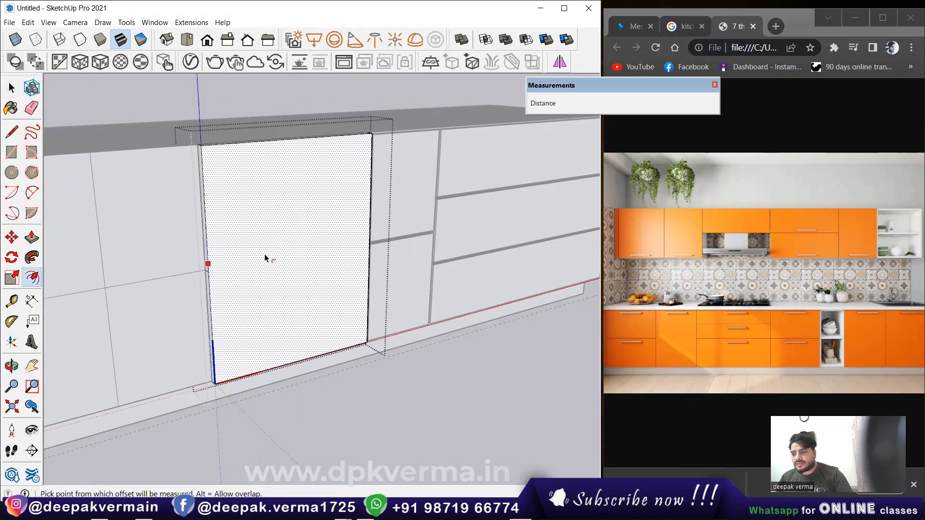
text(2)
key(Return)
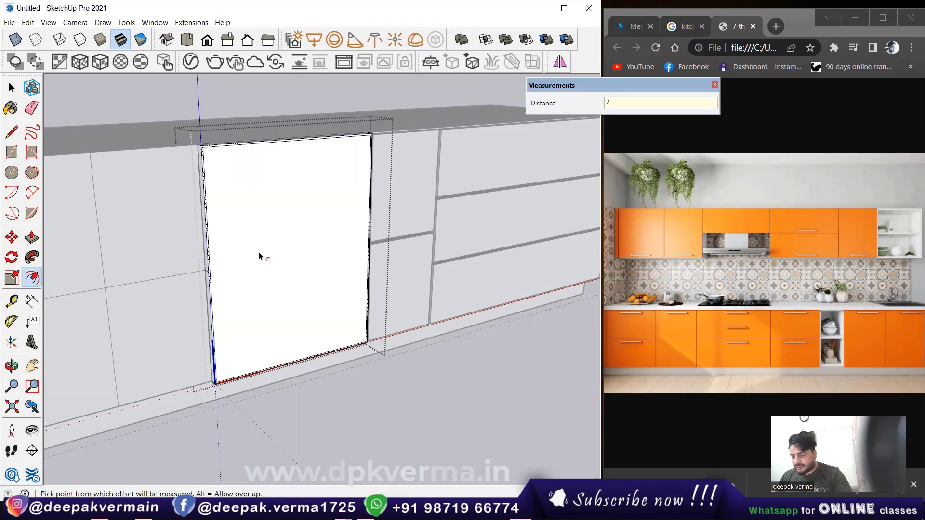
key(p)
scroll(193, 144, up, 5)
click(184, 168)
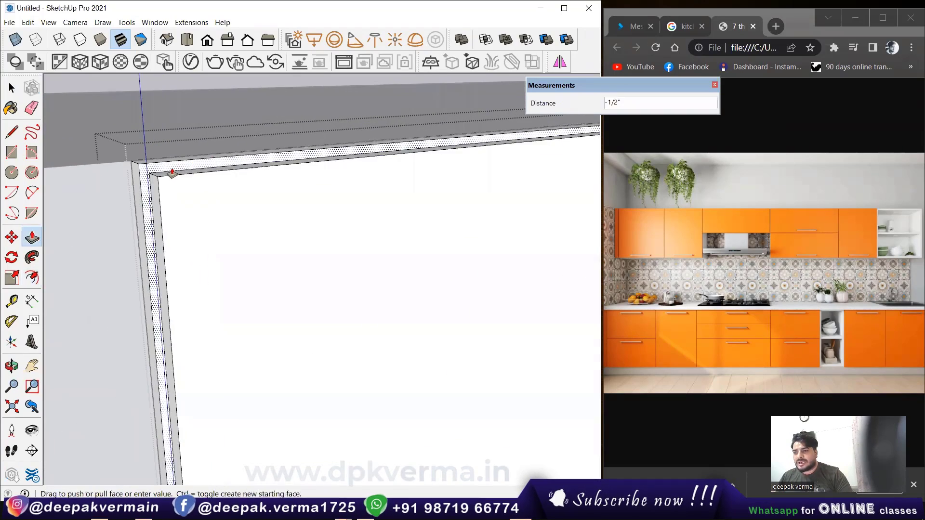
mouse_move(171, 171)
middle_down()
mouse_move(161, 202)
mouse_move(122, 177)
middle_up()
scroll(209, 194, down, 5)
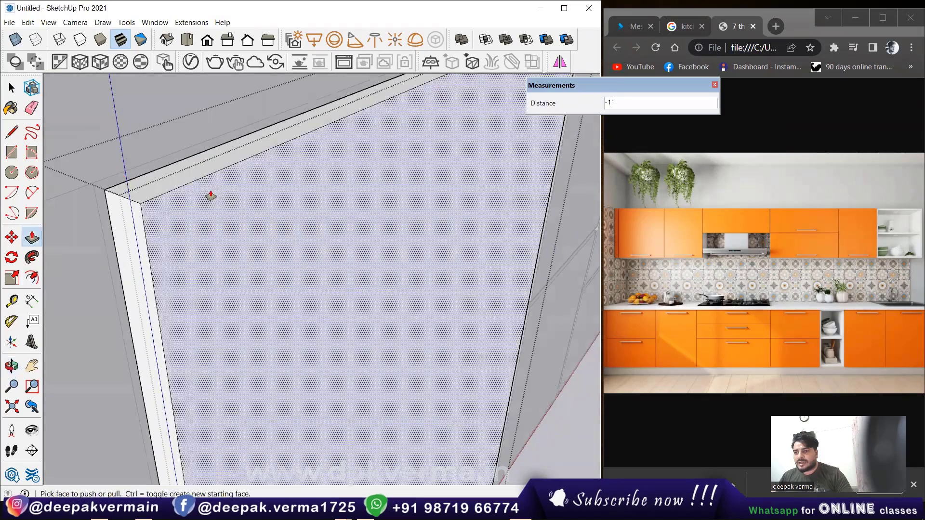
- Orbit back out to an angled view of the cabinet doors
middle_drag(209, 194, 411, 335)
key(o)
drag(469, 372, 257, 283)
key(space)
scroll(257, 283, down, 3)
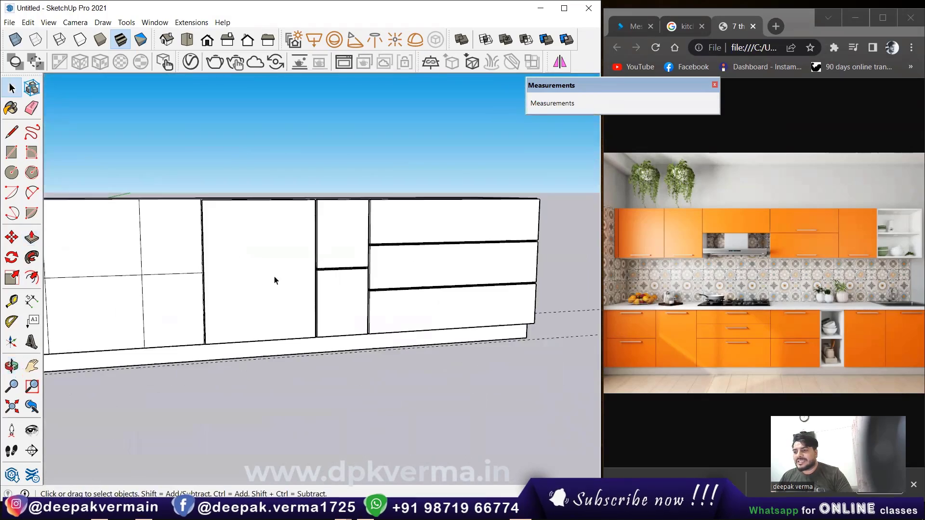
mouse_move(274, 276)
middle_down()
mouse_move(320, 305)
mouse_move(319, 246)
middle_up()
scroll(378, 291, up, 3)
scroll(349, 289, up, 2)
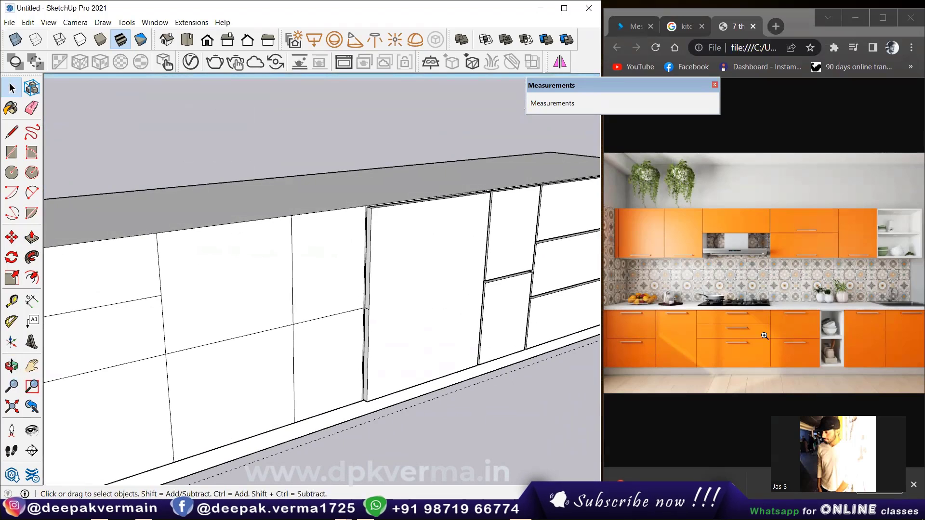
- Select the upper and lower door faces beside the tall door and delete all guides
scroll(343, 299, up, 2)
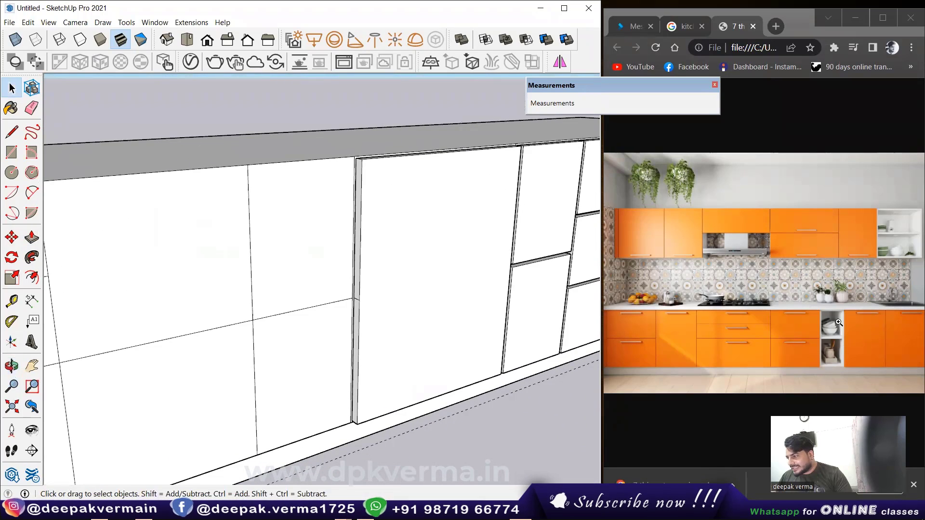
scroll(313, 284, up, 1)
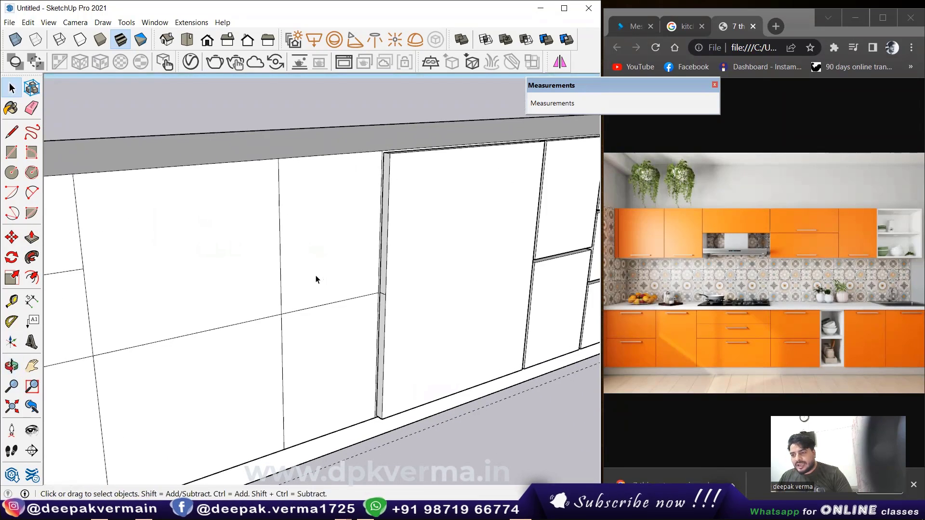
scroll(314, 269, up, 1)
triple_click(340, 225)
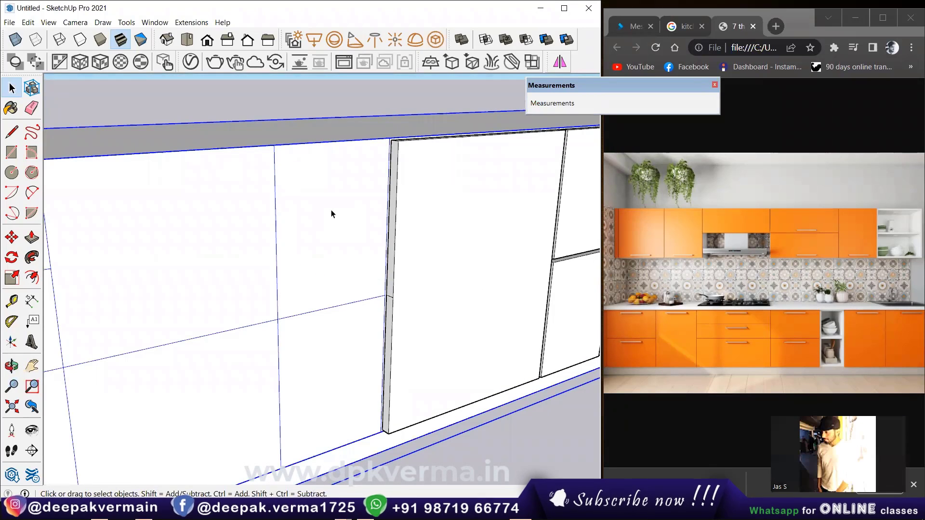
scroll(331, 213, down, 2)
click(324, 206)
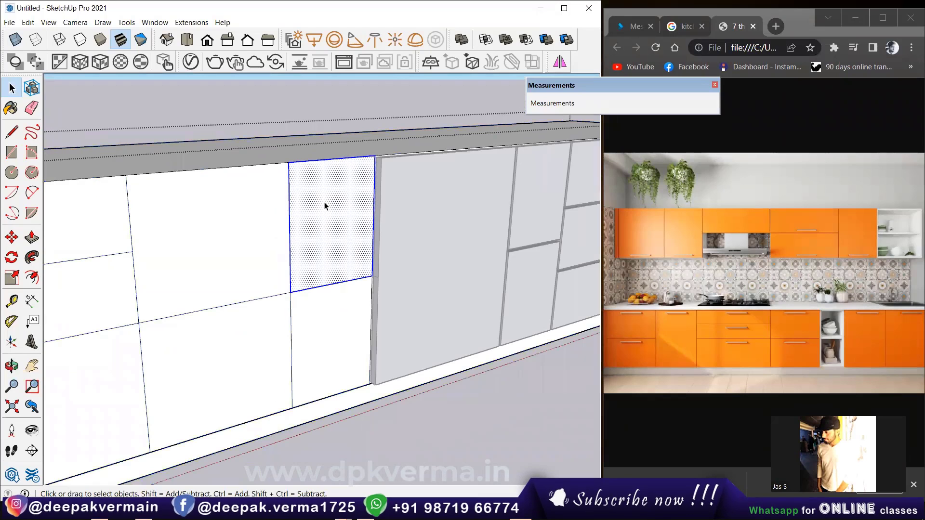
ctrl+click(327, 308)
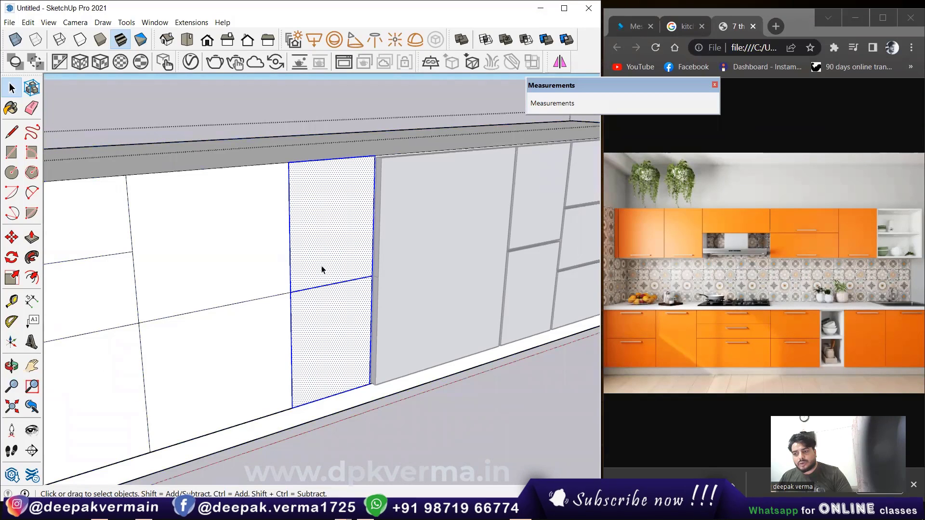
click(28, 23)
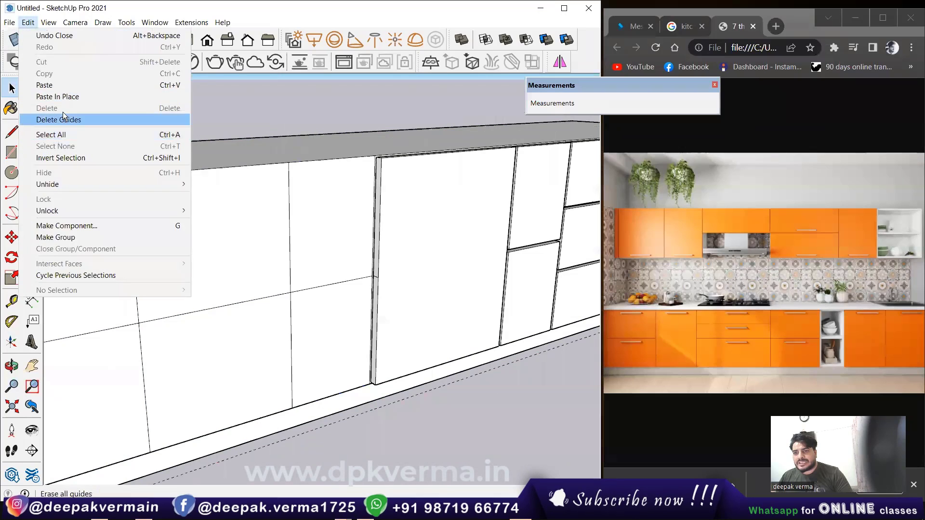
click(77, 99)
- Pull the upper door out 13/16" and the lower door out flush with it
key(p)
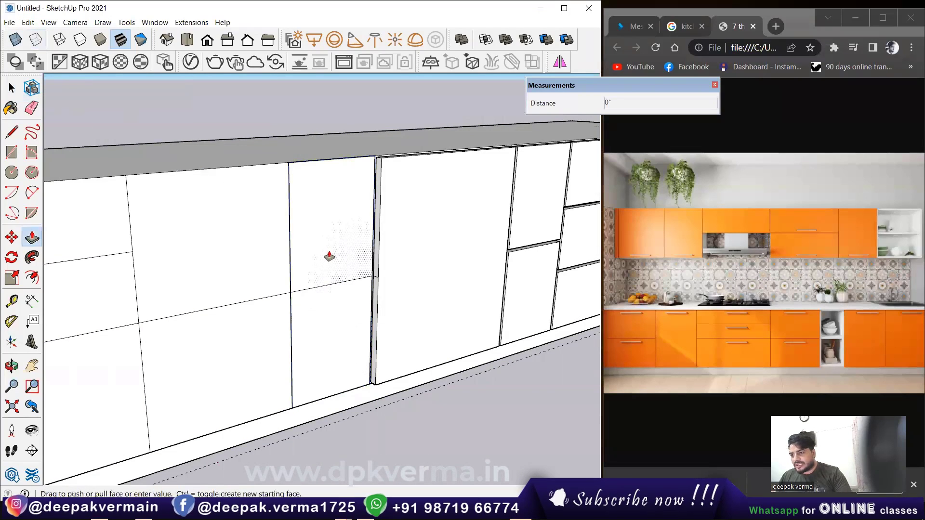
drag(332, 255, 331, 314)
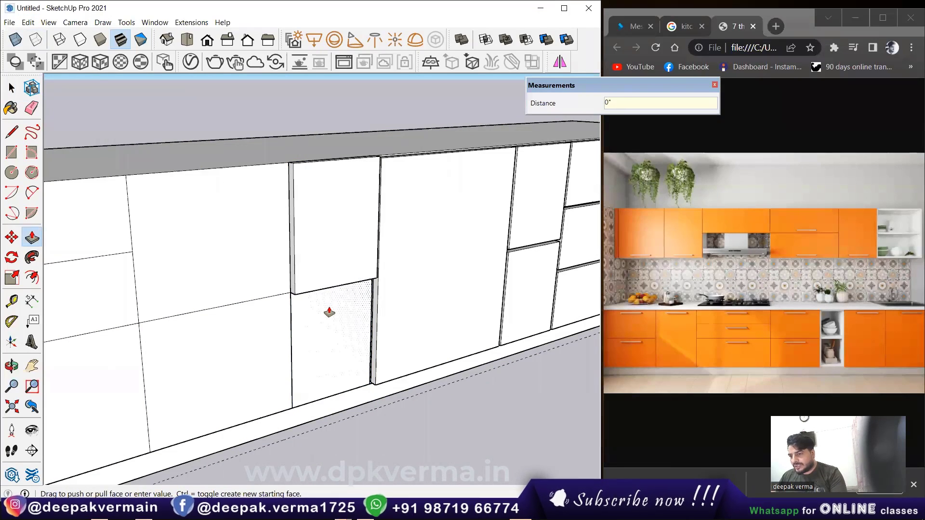
double_click(332, 313)
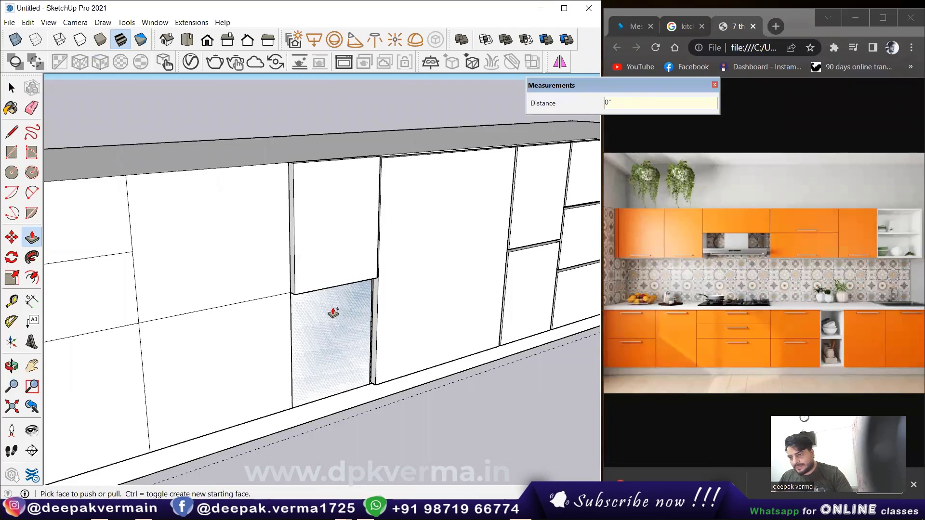
double_click(333, 313)
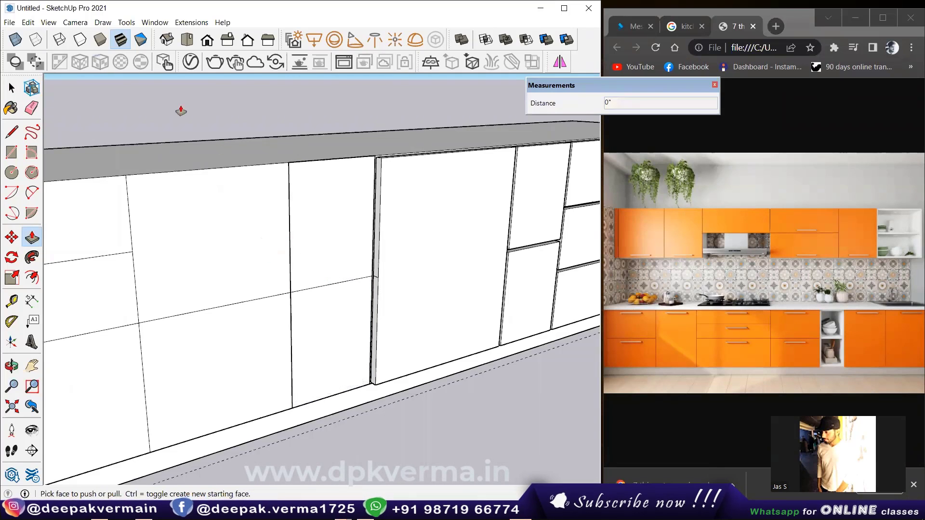
key(space)
- Offset the upper door face inward by .2 to form a thin border
click(35, 273)
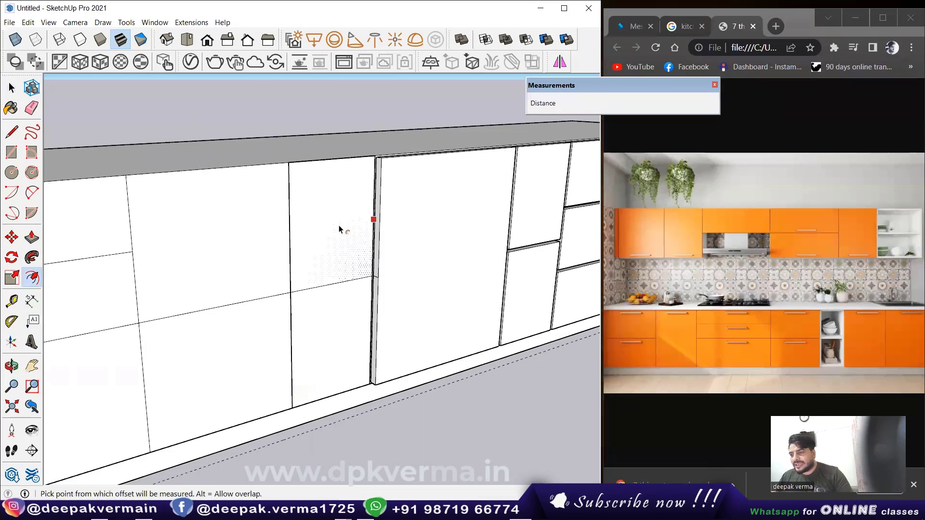
click(340, 230)
text(.2)
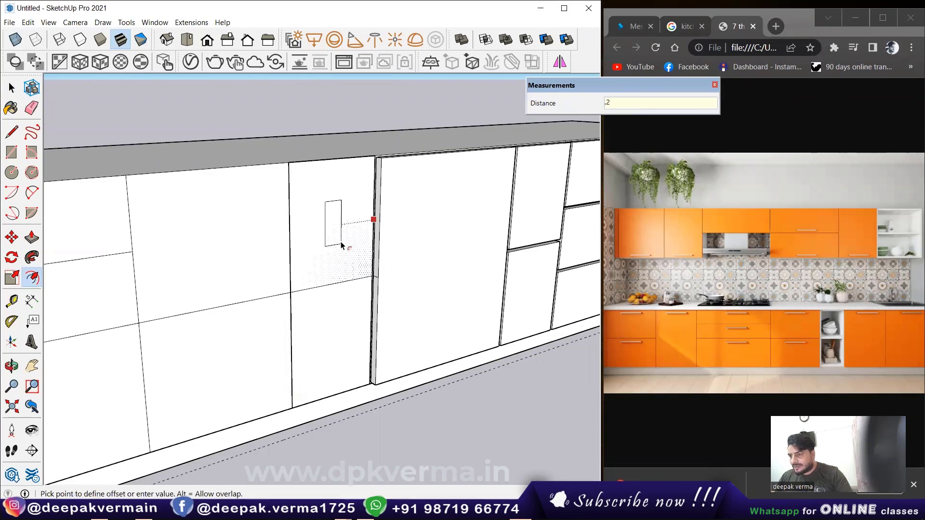
key(Return)
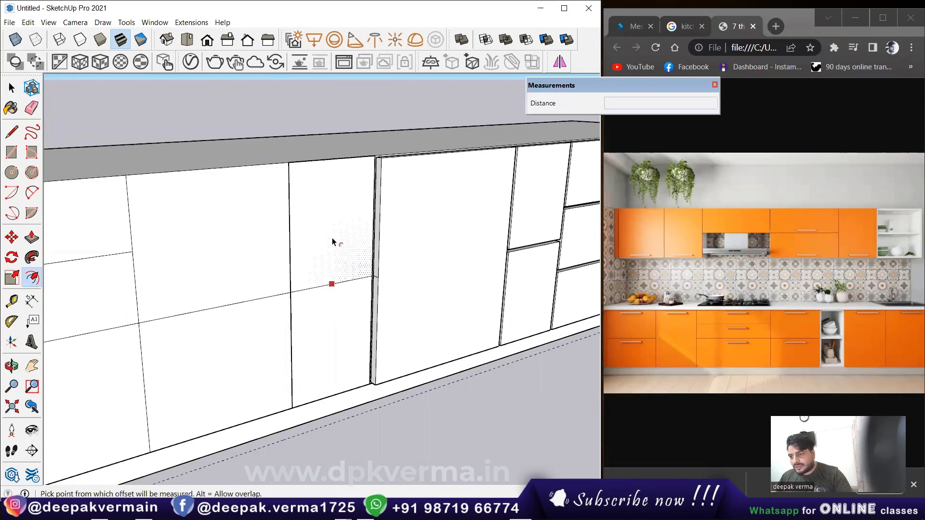
click(334, 242)
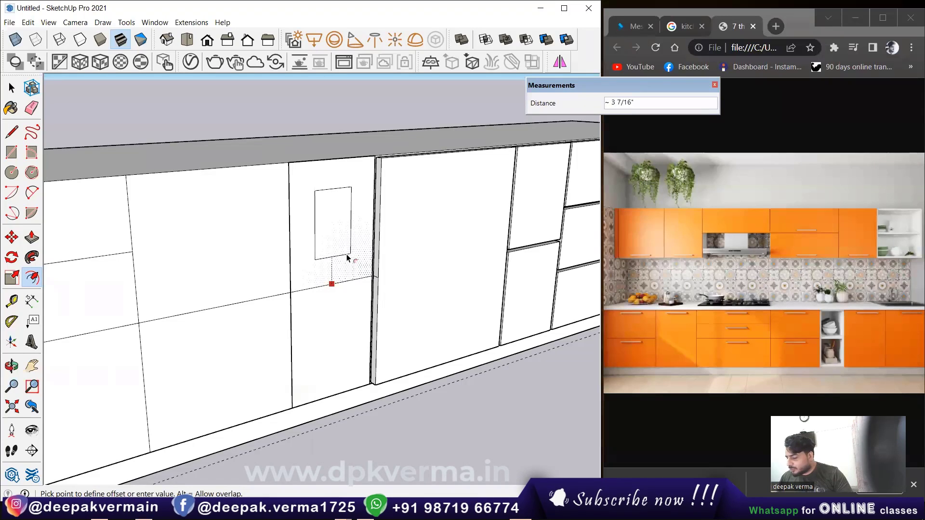
text(.2)
key(Return)
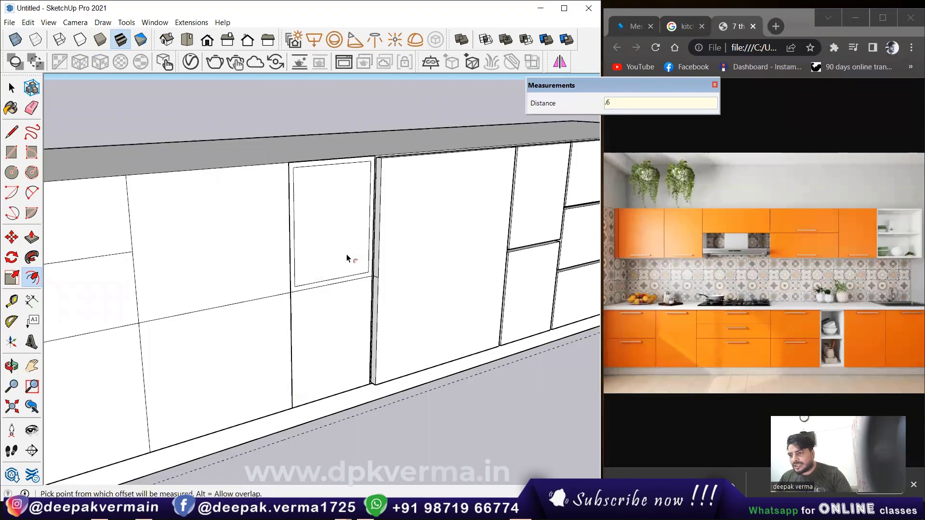
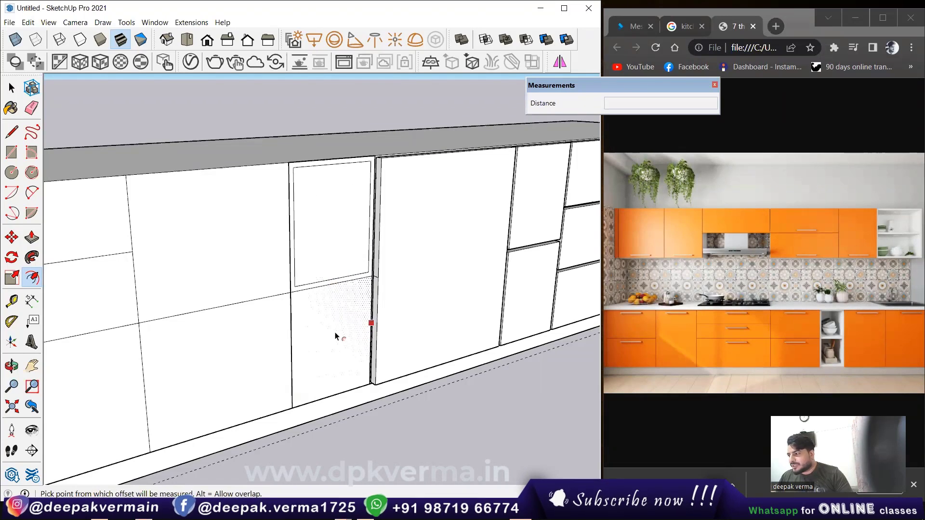
- Start offsetting the lower door panel face with Offset (F), then cancel it
scroll(340, 339, up, 2)
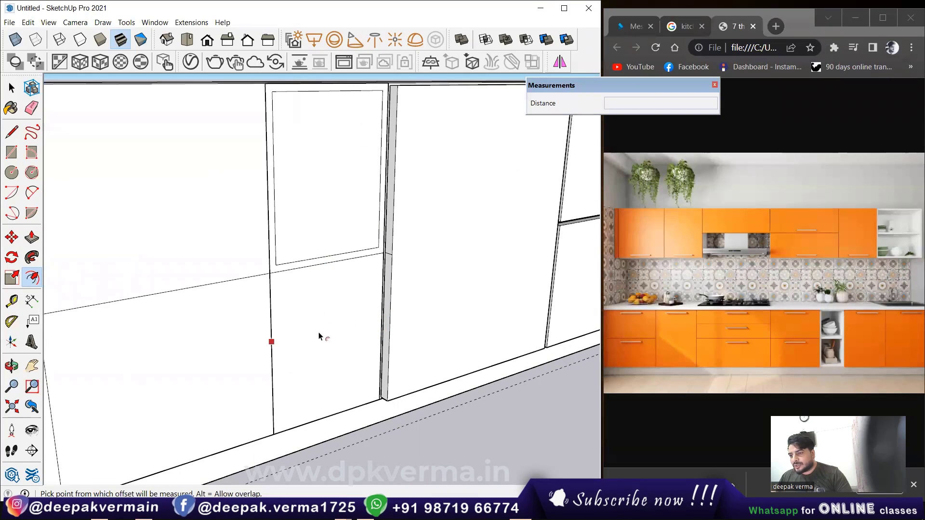
click(326, 354)
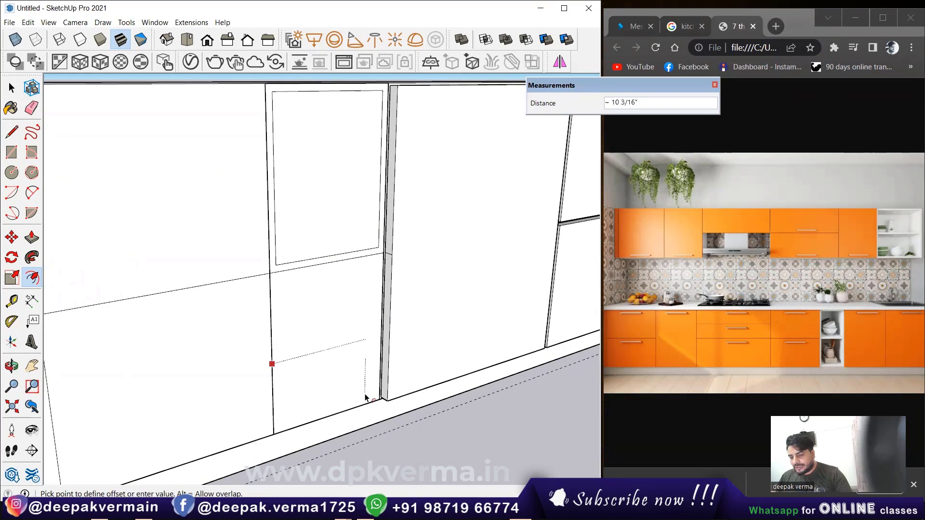
key(space)
scroll(325, 331, down, 3)
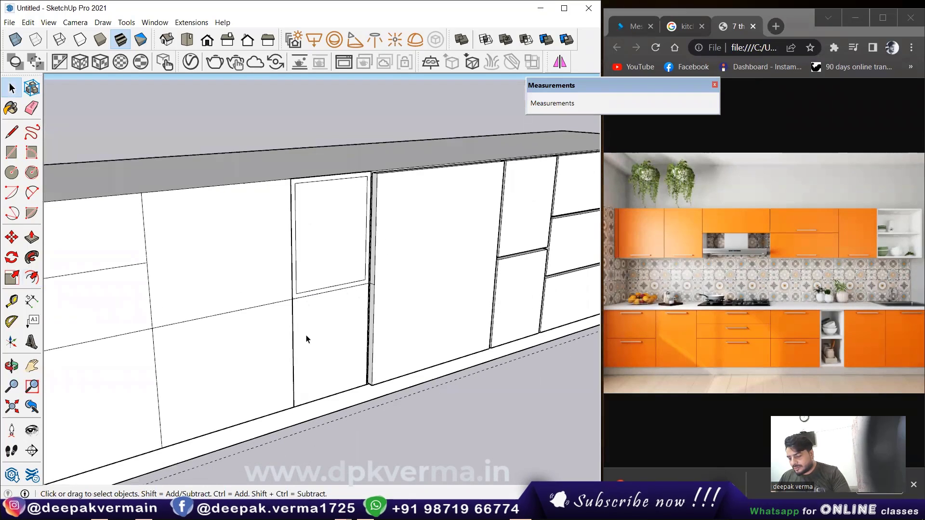
key(f)
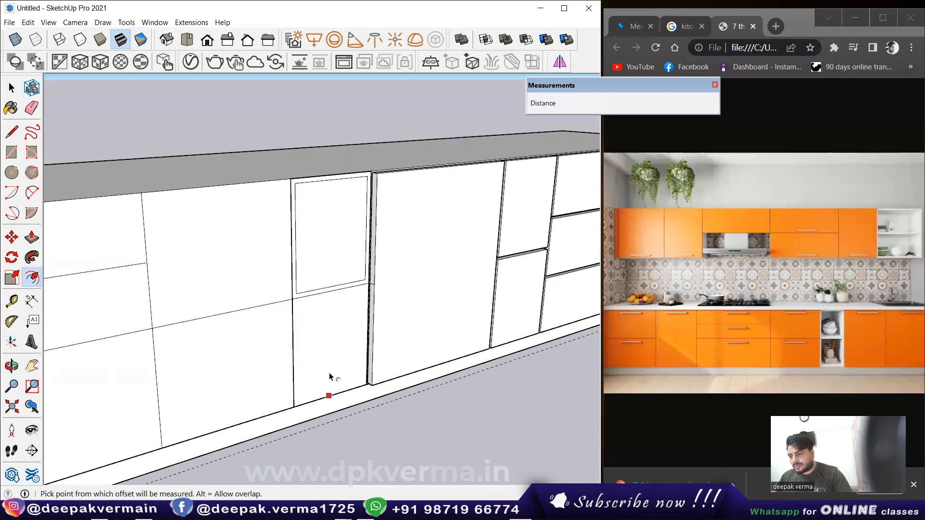
click(328, 395)
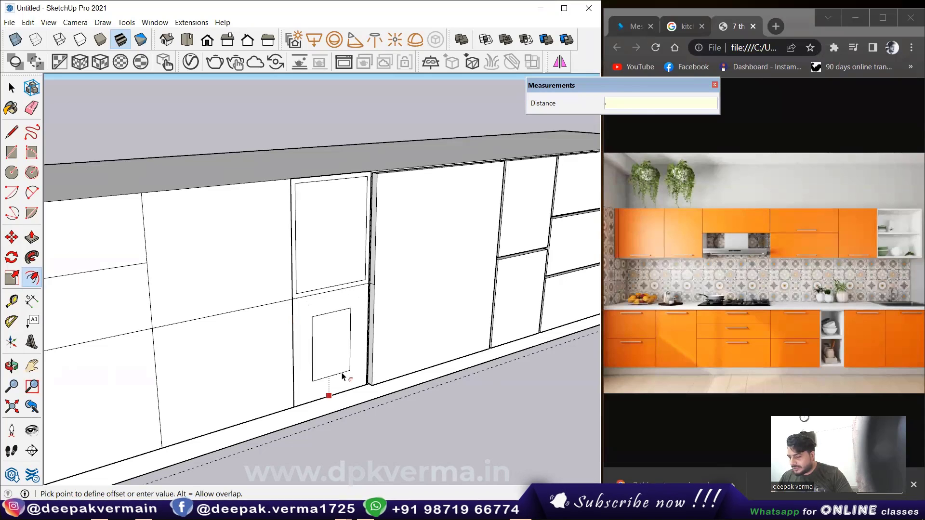
key(Escape)
- Zoom back in and select the upper panel's bottom edge
scroll(332, 299, up, 2)
scroll(331, 299, up, 2)
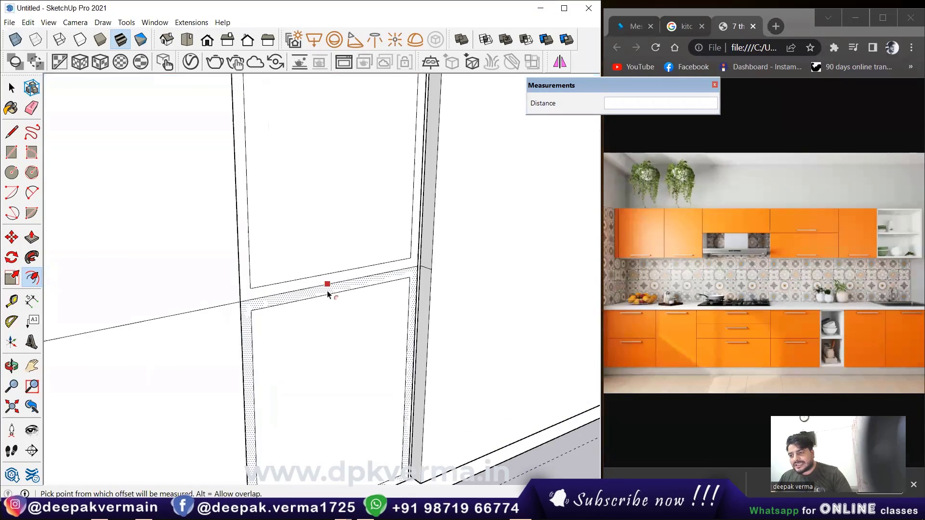
scroll(324, 286, up, 1)
scroll(320, 285, up, 1)
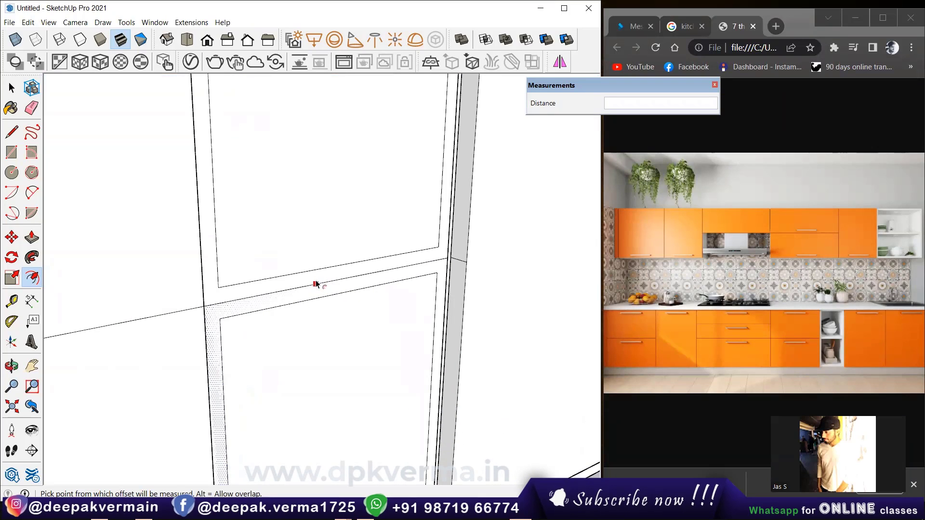
scroll(255, 301, up, 1)
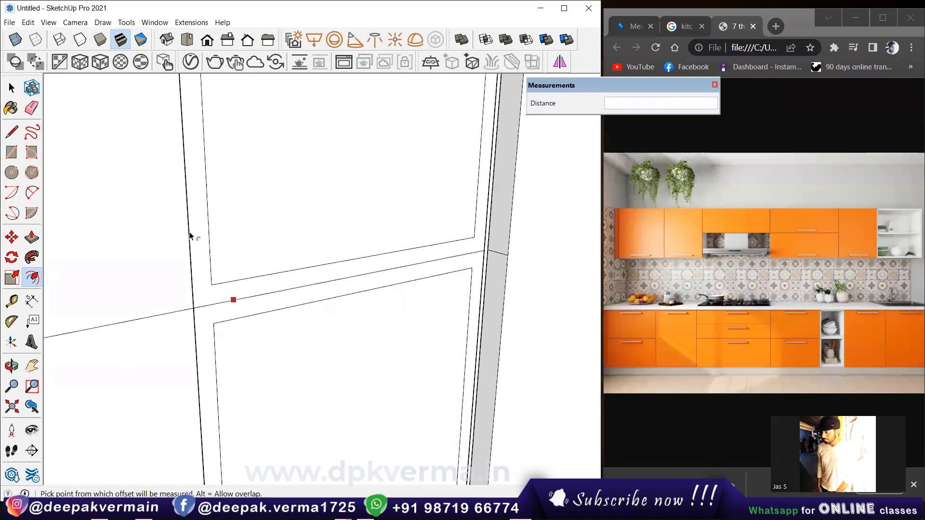
click(13, 88)
click(248, 278)
- Move the upper panel's bottom edge down .3
key(m)
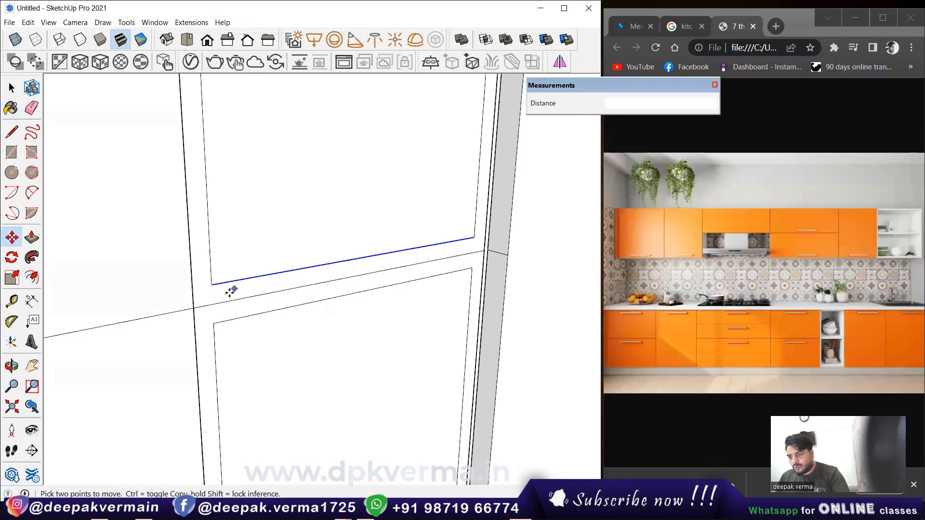
click(210, 285)
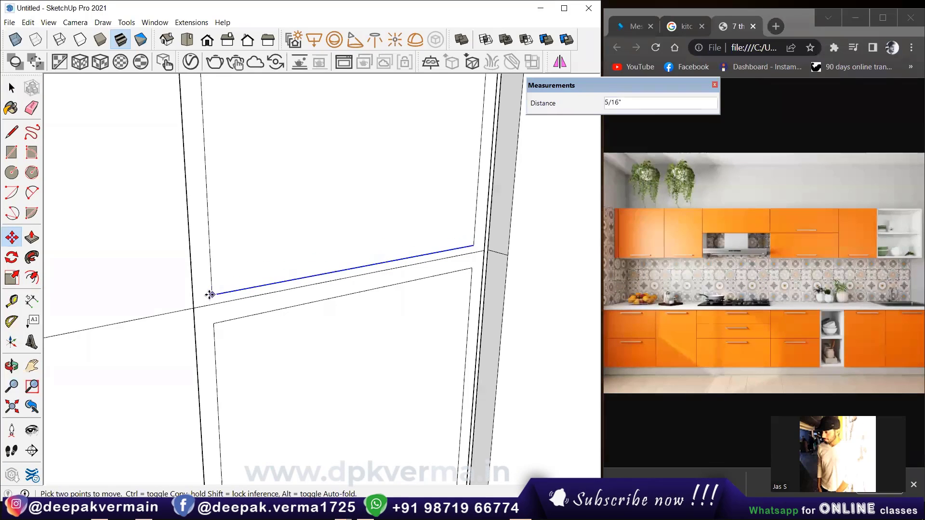
scroll(215, 293, down, 1)
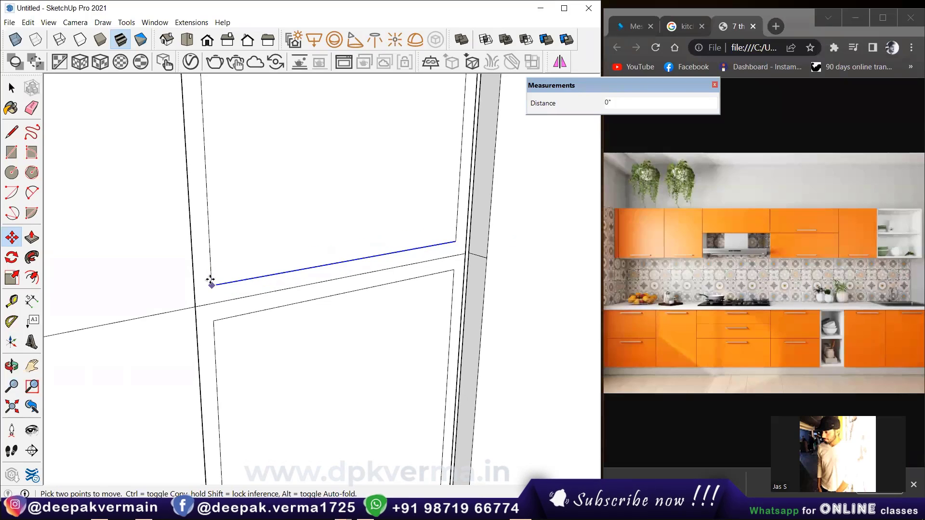
scroll(211, 295, up, 1)
text(.3)
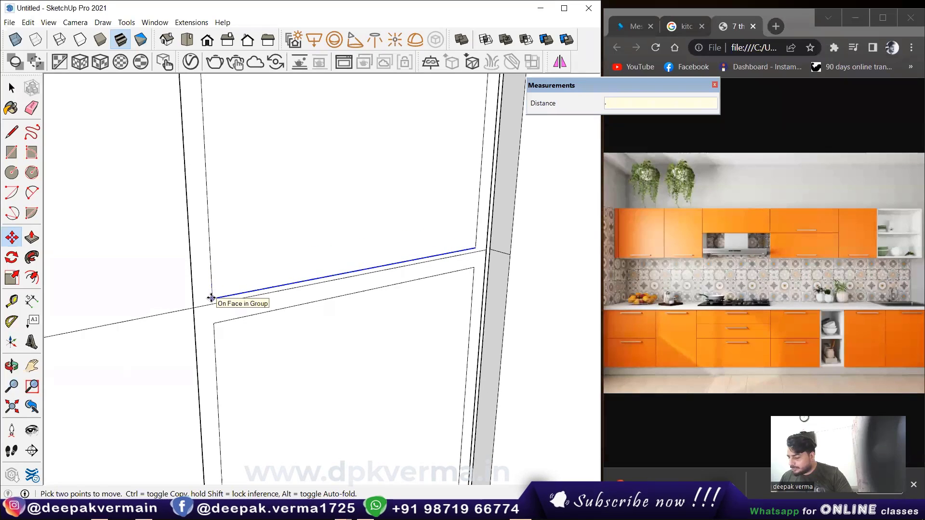
key(Return)
key(space)
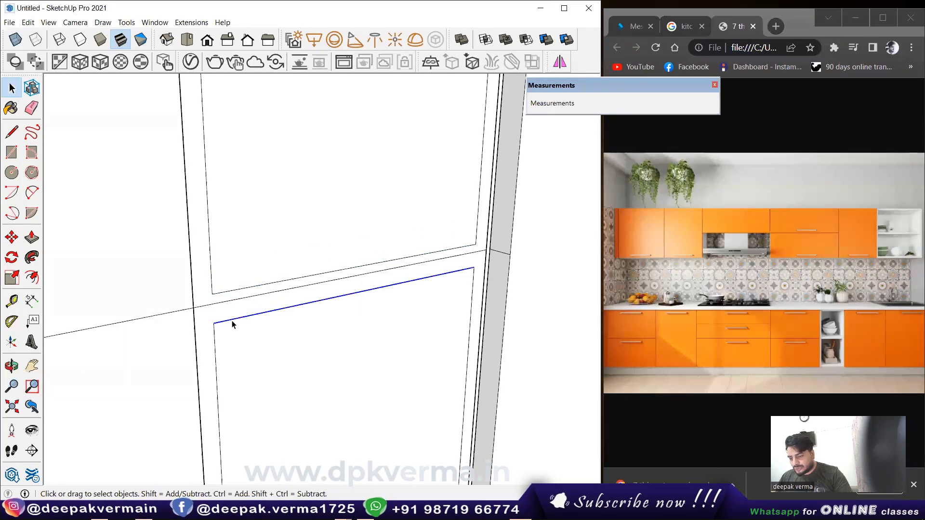
- Move the lower panel's top edge up .3
key(m)
click(214, 322)
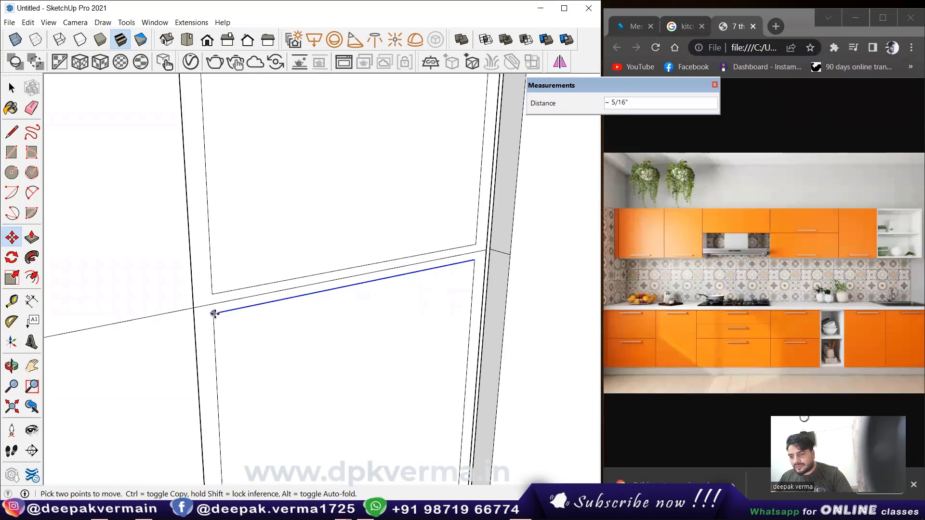
text(.3)
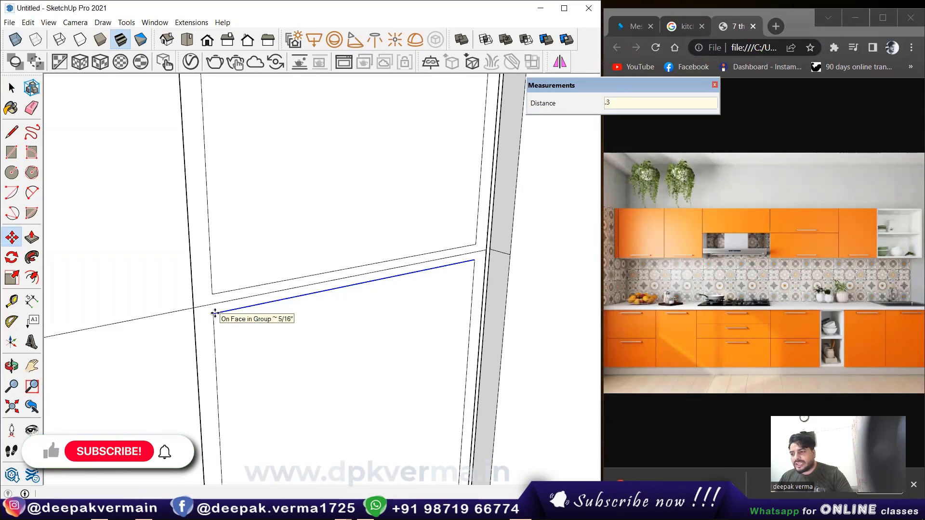
key(Return)
key(space)
- Erase the long line across the rail, then undo the erase
click(246, 299)
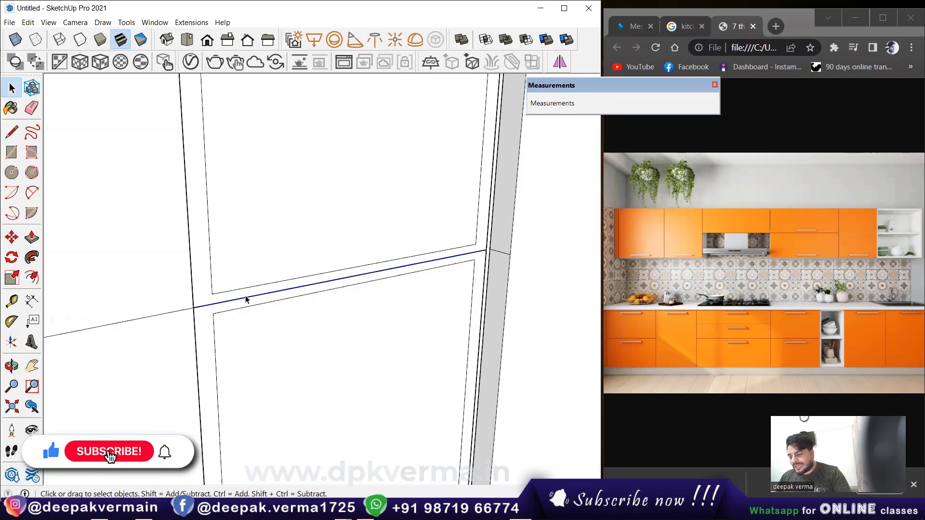
key(e)
click(244, 299)
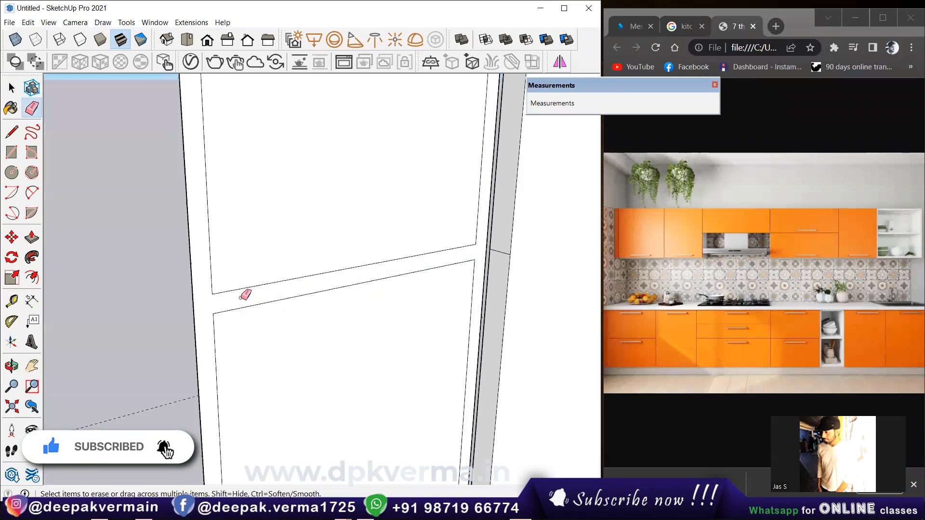
key(ctrl+z)
scroll(250, 295, down, 1)
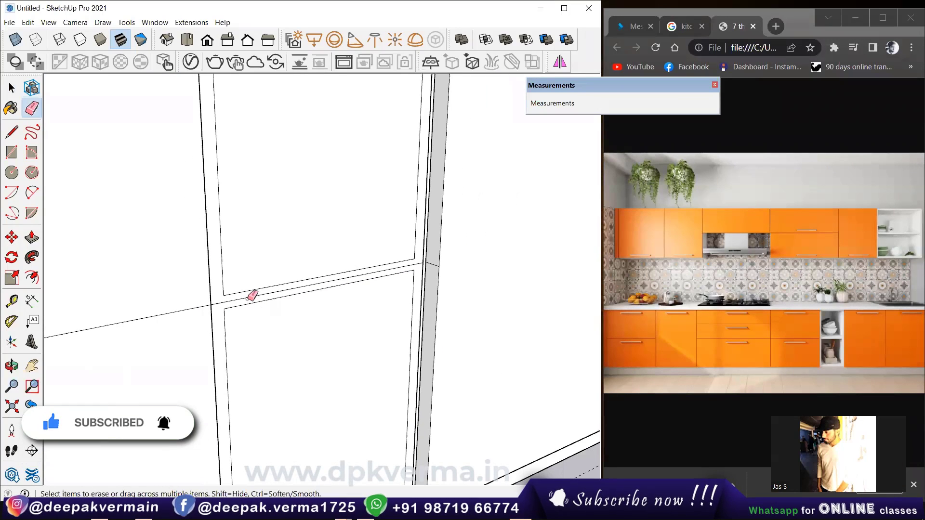
scroll(250, 297, down, 2)
scroll(251, 298, down, 2)
scroll(251, 298, down, 3)
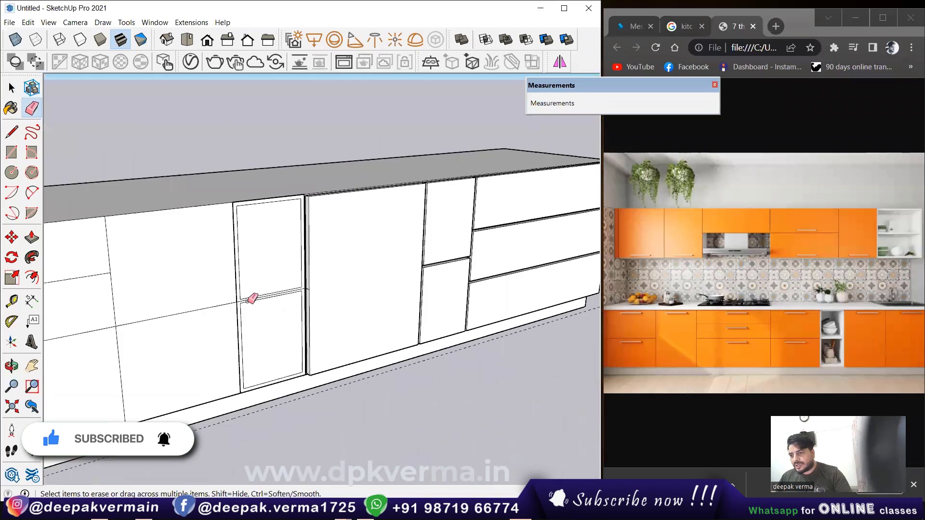
scroll(335, 334, down, 3)
scroll(335, 334, down, 2)
key(space)
- Select the whole two-panel door with a triple-click
scroll(289, 320, up, 3)
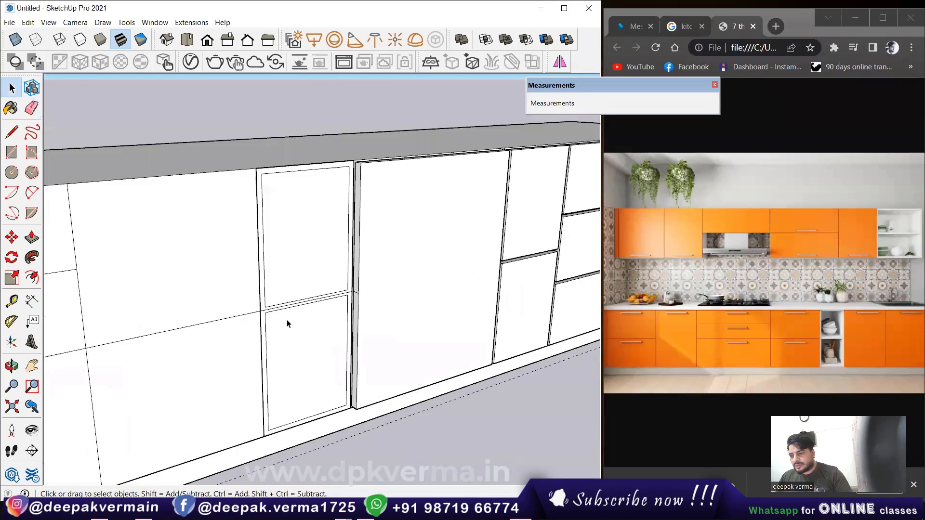
scroll(288, 320, up, 2)
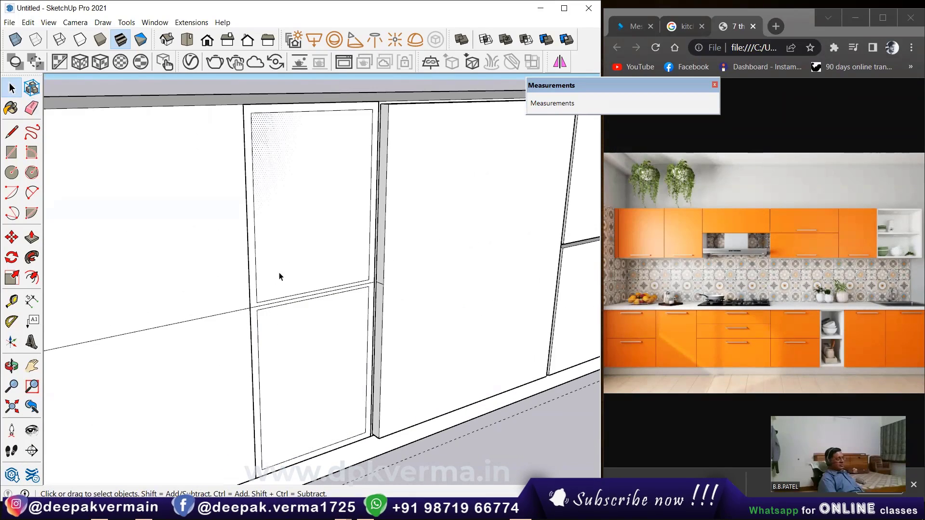
middle_drag(279, 276, 285, 330)
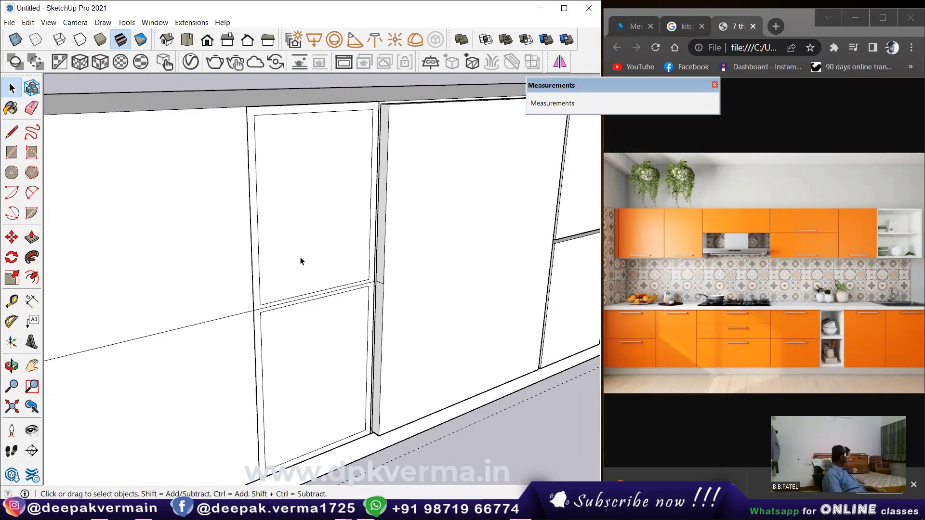
scroll(299, 256, down, 2)
click(292, 187)
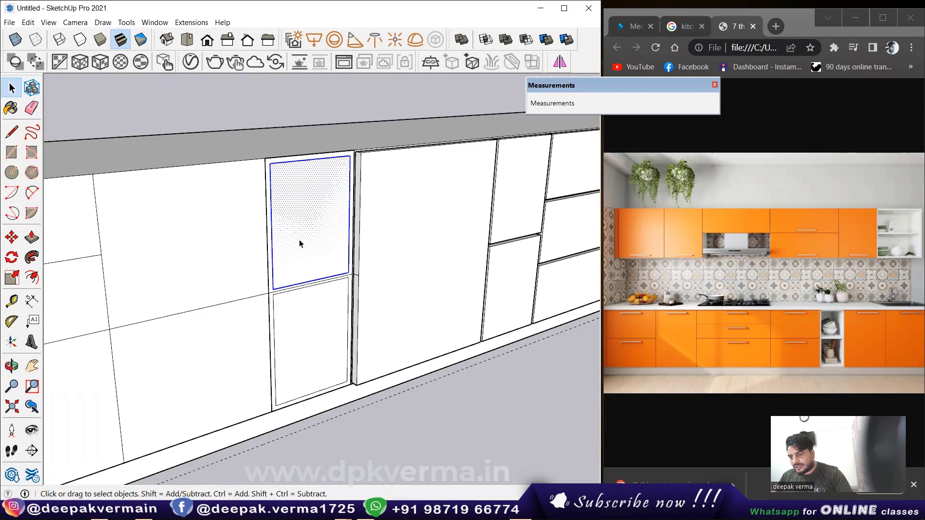
triple_click(287, 204)
- Move the door out of the tall cabinet
key(m)
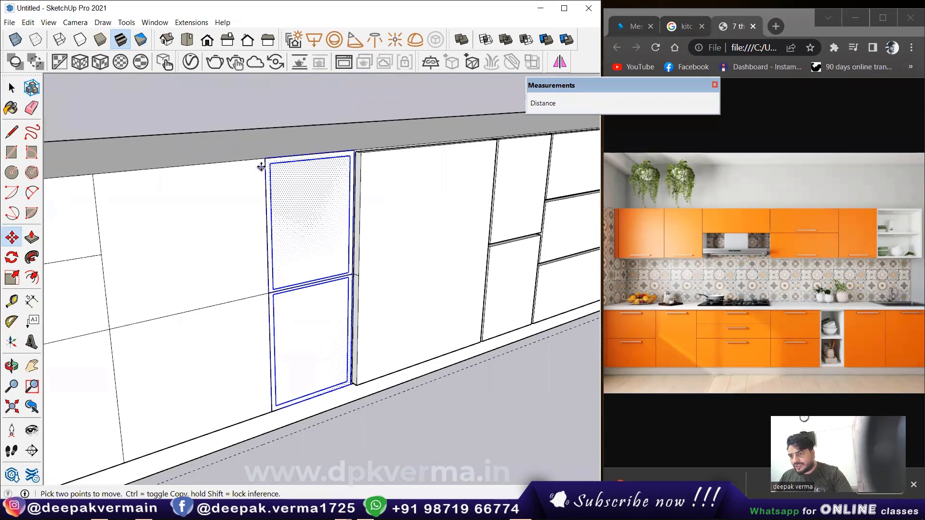
click(264, 158)
scroll(414, 268, down, 2)
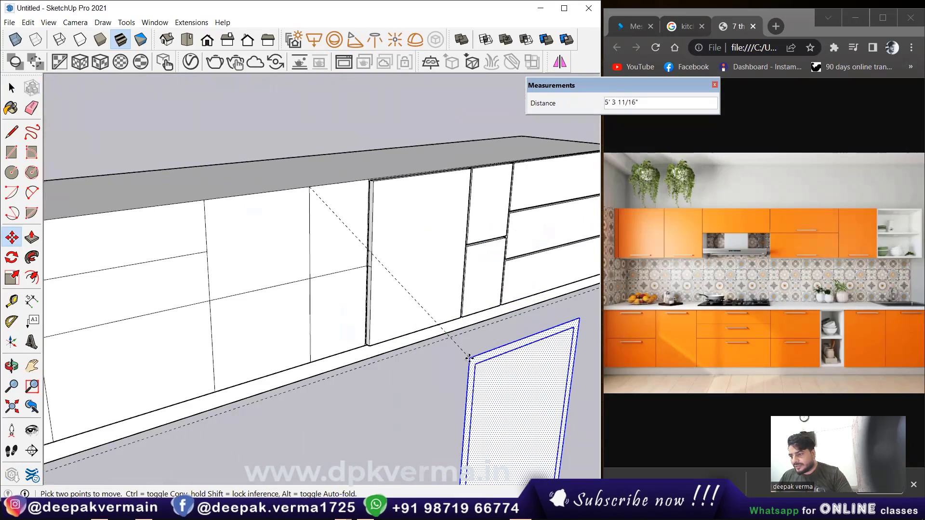
scroll(329, 304, down, 2)
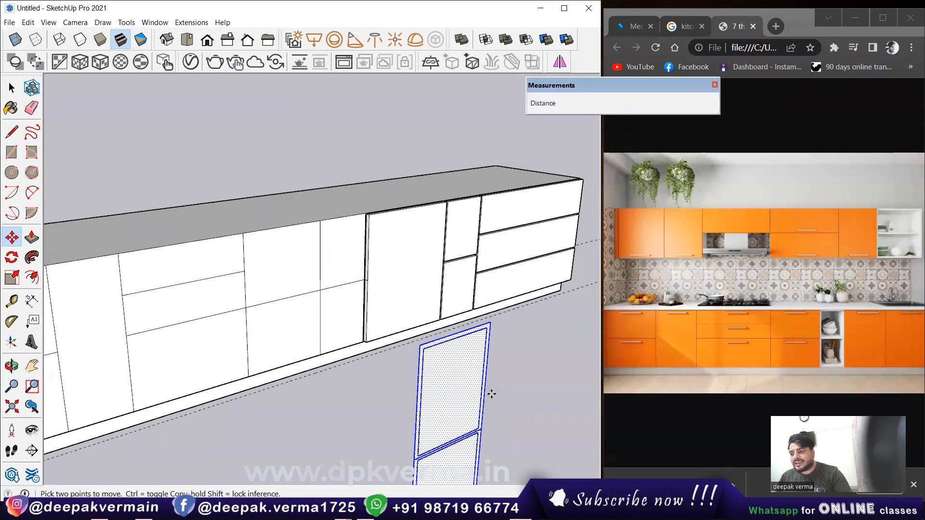
key(space)
- Select the moved-away door and delete it
click(521, 389)
click(455, 394)
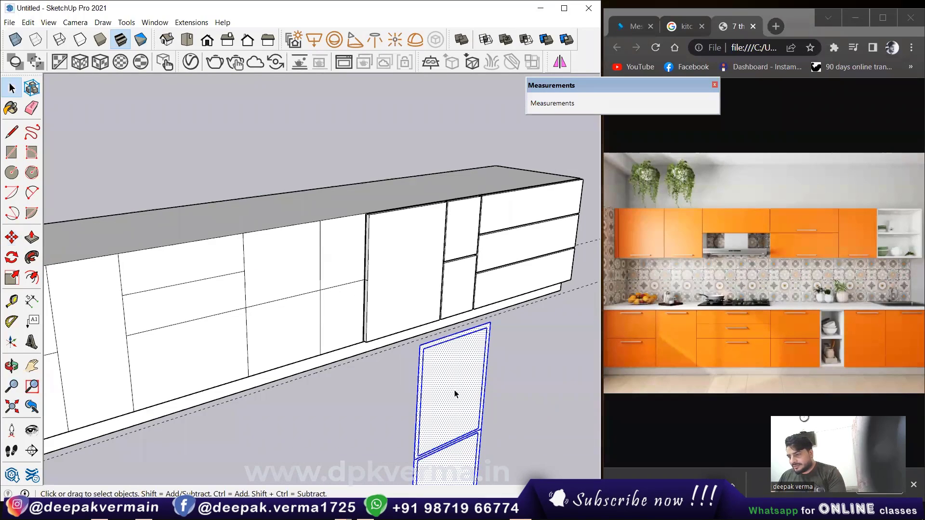
key(Delete)
scroll(307, 210, up, 3)
scroll(346, 230, up, 2)
- Offset the upper-middle panel face inward by .6
scroll(345, 230, up, 2)
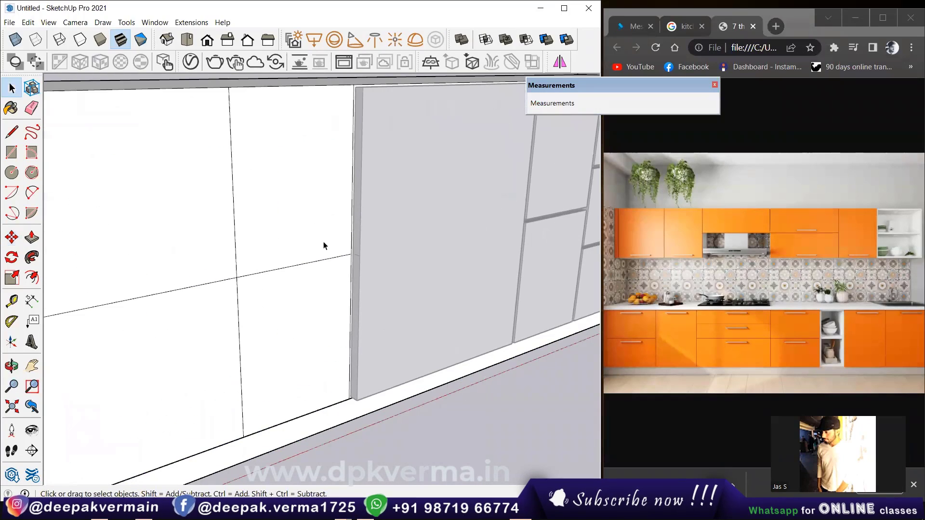
scroll(323, 243, up, 1)
scroll(302, 244, up, 1)
click(259, 188)
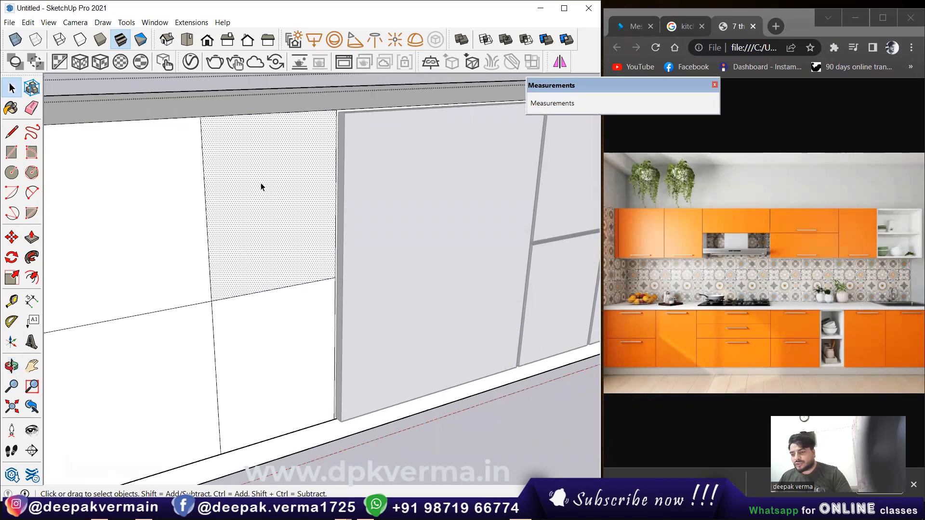
click(31, 278)
click(255, 245)
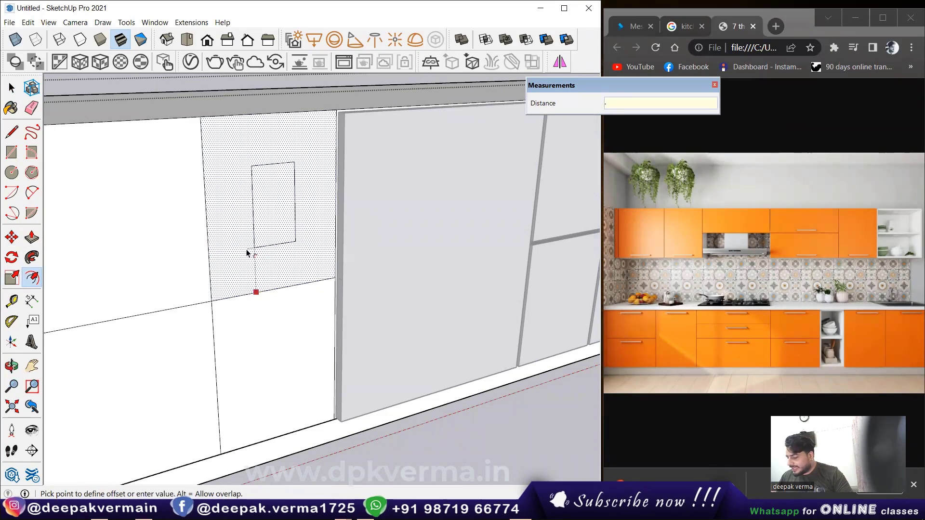
text(.6)
key(Return)
- Offset the lower panel face inward by 0.6
key(space)
click(268, 388)
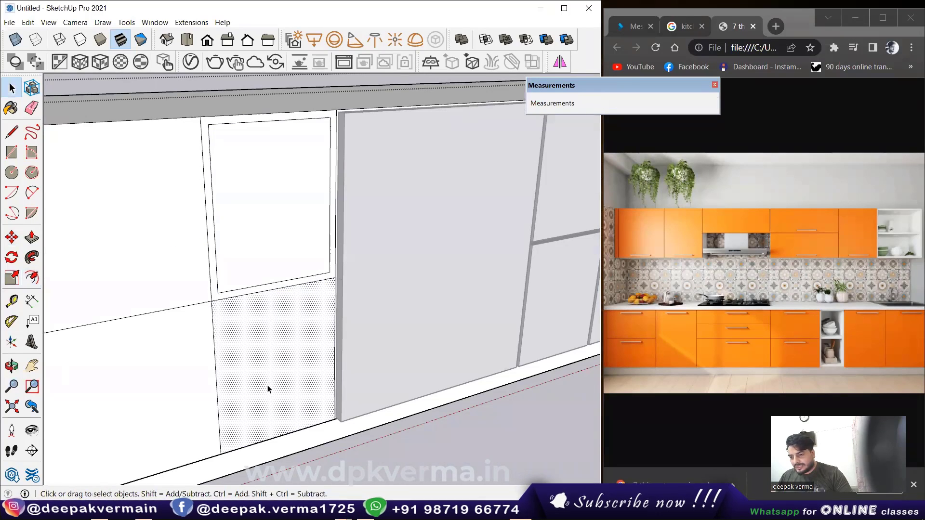
click(32, 277)
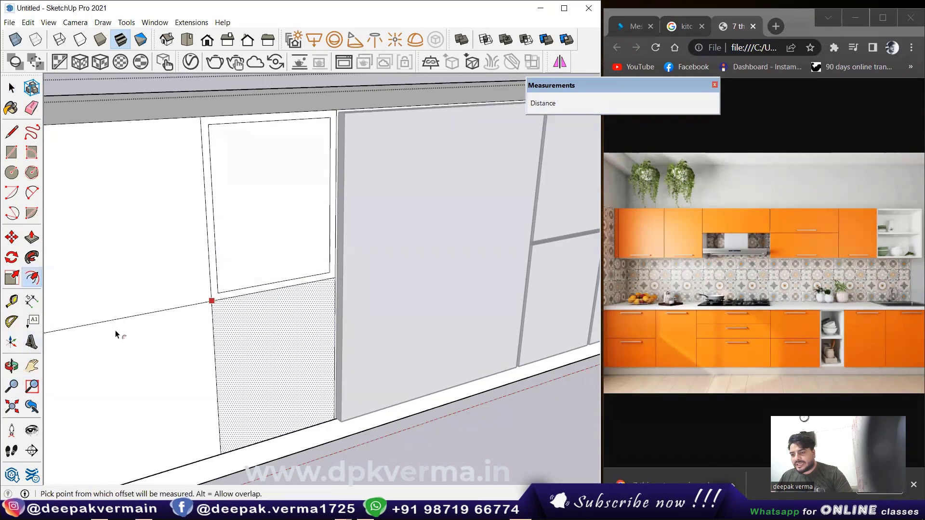
click(269, 405)
text(.6)
key(Return)
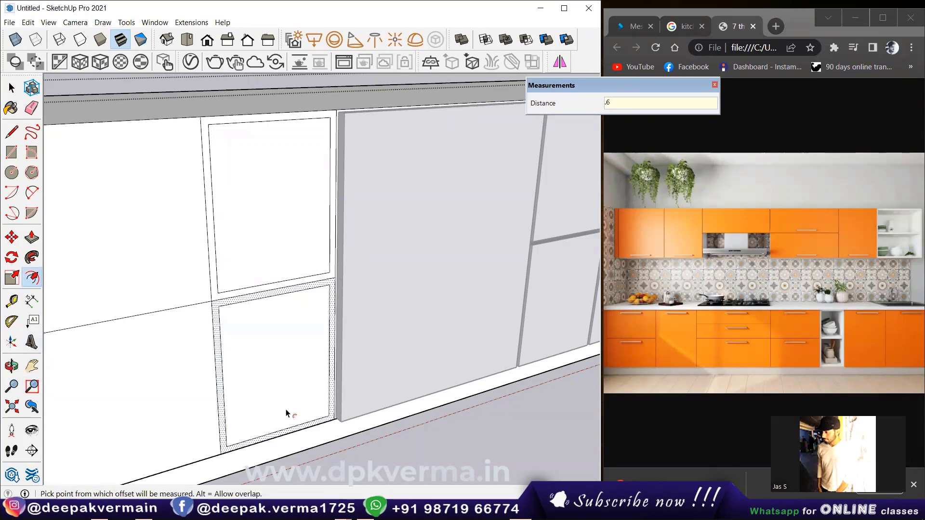
scroll(261, 310, up, 4)
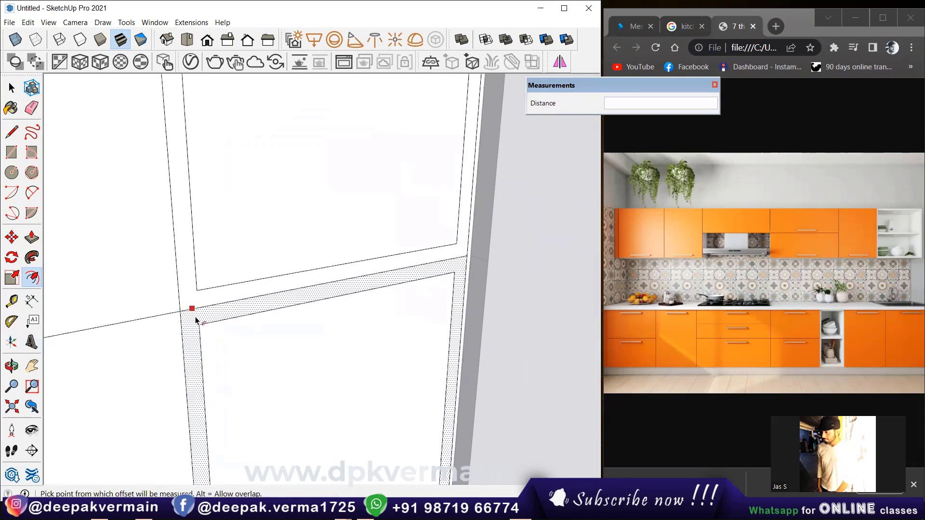
key(space)
- Start moving the lower inset's top edge, then cancel the move
click(223, 321)
scroll(221, 321, up, 1)
key(m)
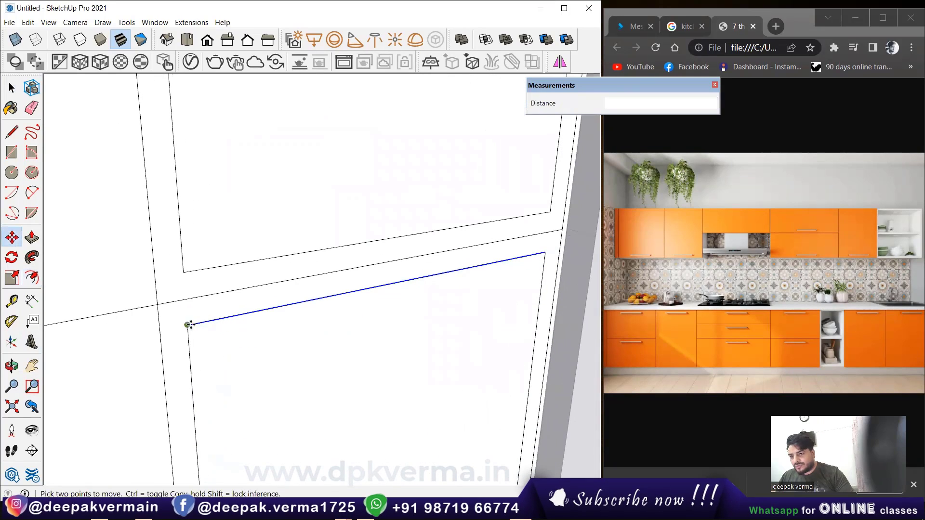
click(186, 323)
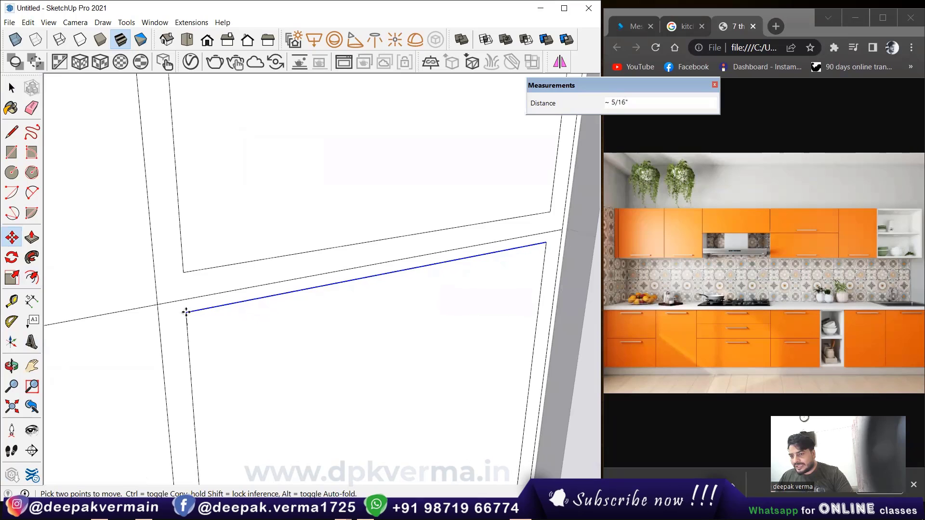
key(Escape)
scroll(233, 326, down, 1)
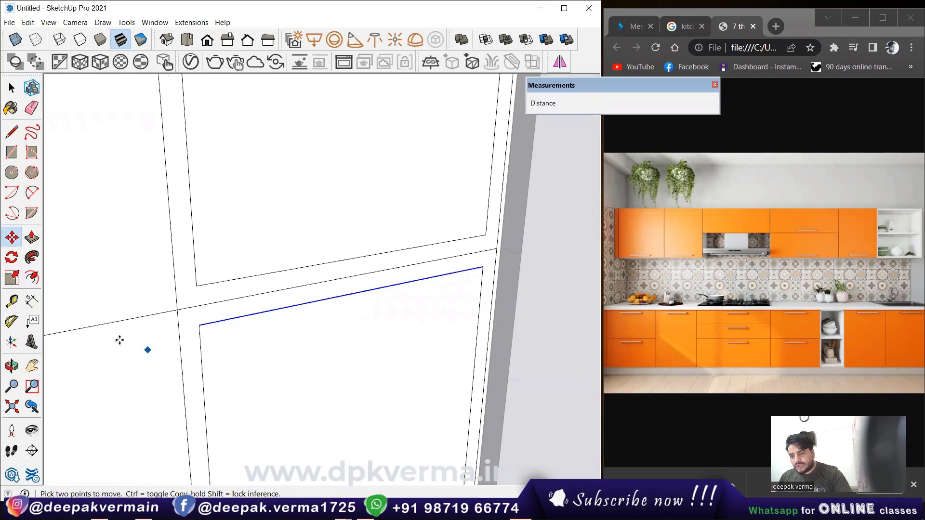
- Place a 0.3 Tape Measure guide from the panel edge
click(11, 302)
scroll(291, 304, up, 1)
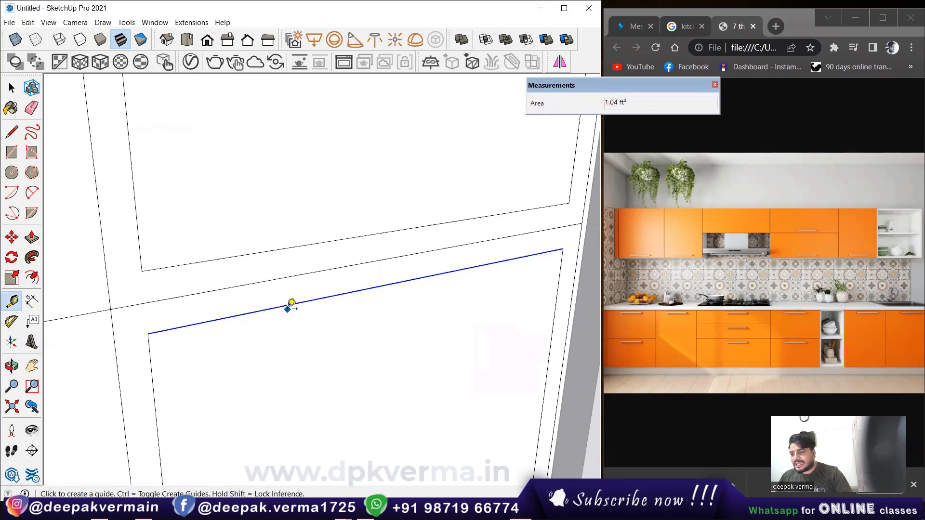
click(287, 305)
key(Return)
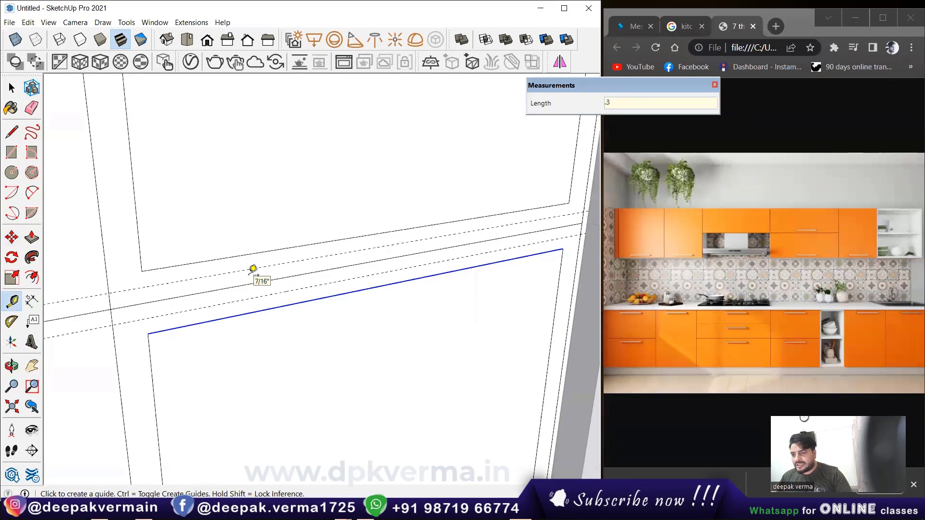
key(space)
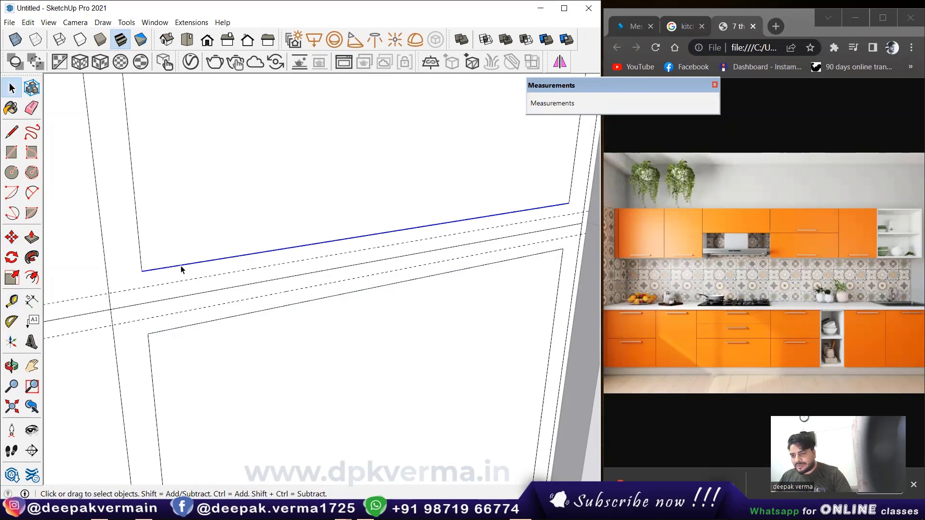
- Lower the upper panel's bottom edge onto the guide and raise the lower panel's top edge
key(m)
drag(194, 262, 193, 277)
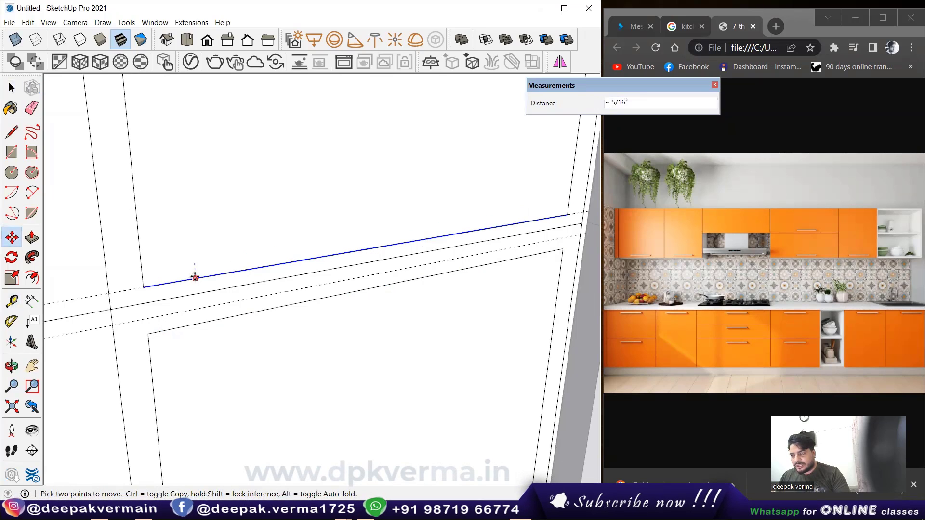
key(space)
click(204, 323)
key(m)
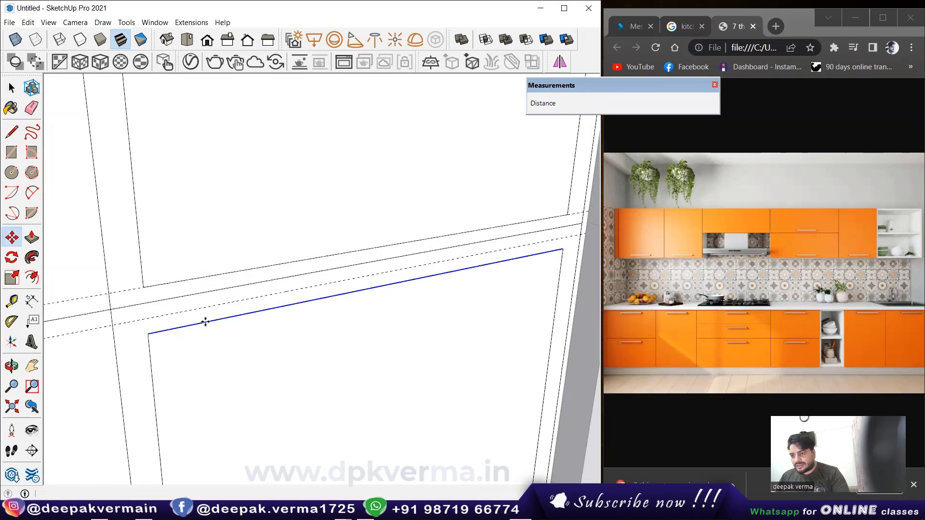
drag(203, 322, 203, 309)
key(space)
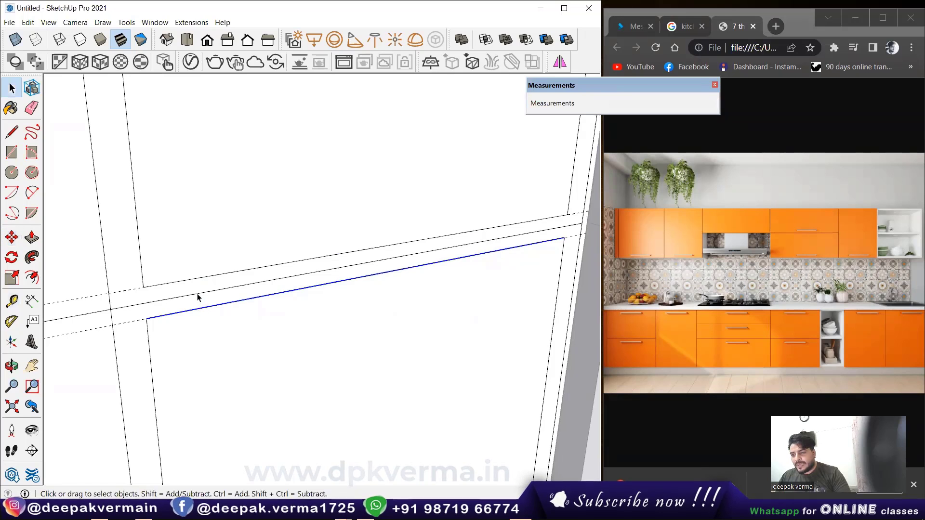
- Erase the stray edge between the panels and begin pushing in the upper panel
click(198, 296)
key(e)
click(199, 294)
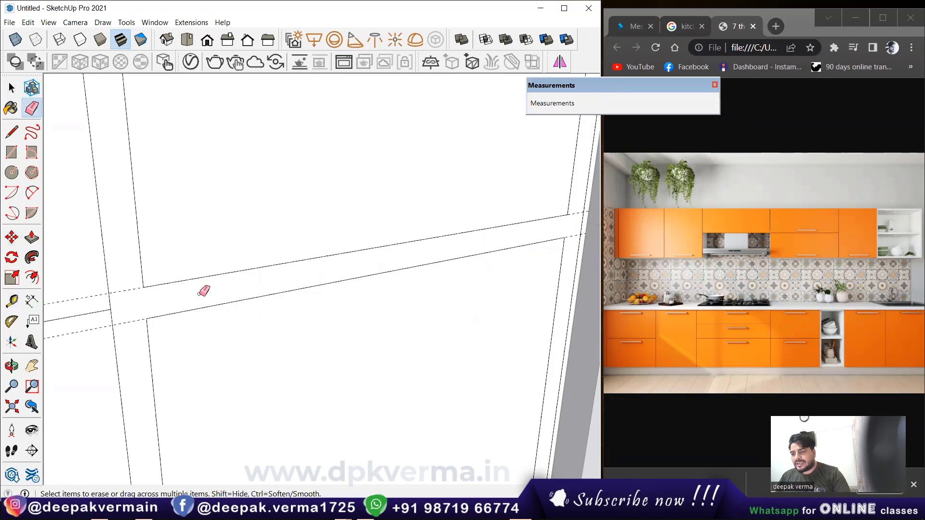
scroll(202, 296, down, 2)
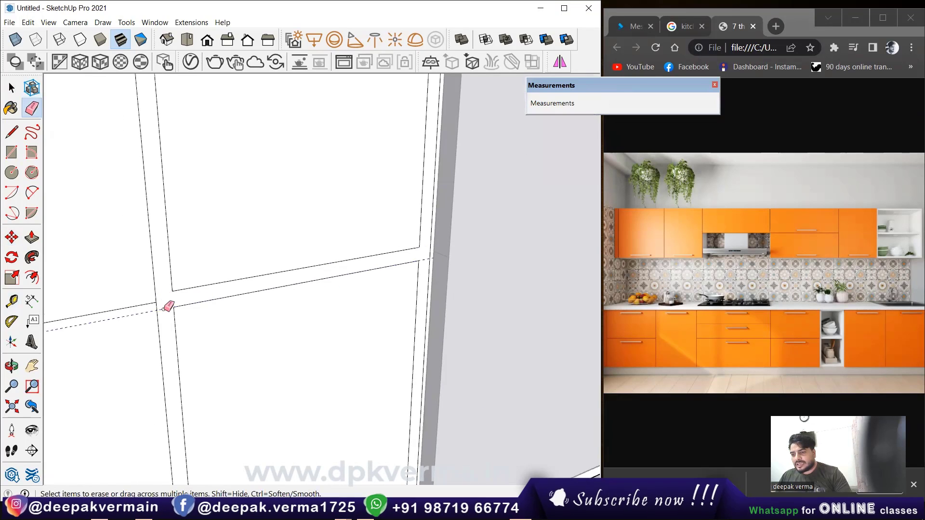
middle_drag(169, 305, 217, 315)
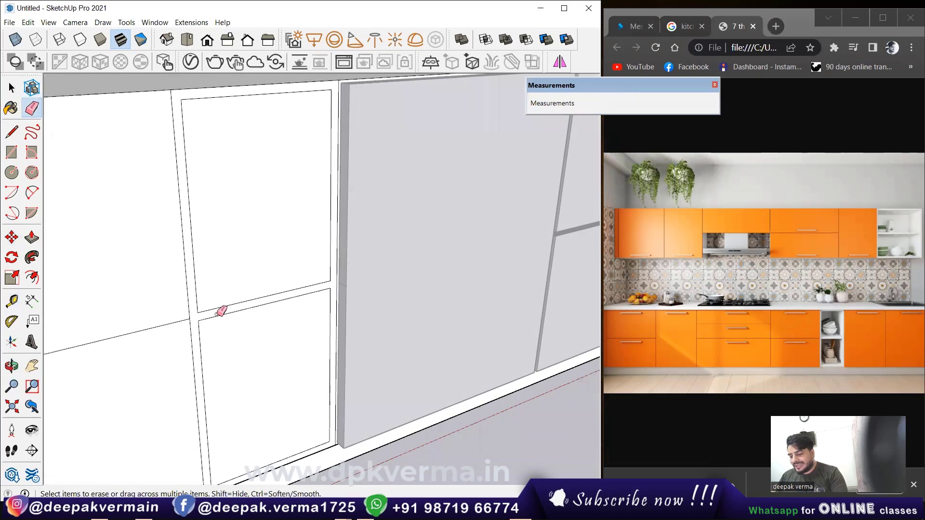
key(p)
click(237, 268)
mouse_move(245, 250)
middle_down()
mouse_move(244, 219)
mouse_move(215, 223)
mouse_move(216, 194)
mouse_move(241, 208)
middle_up()
- Cancel the push and place a 1" guide from the countertop edge
key(Escape)
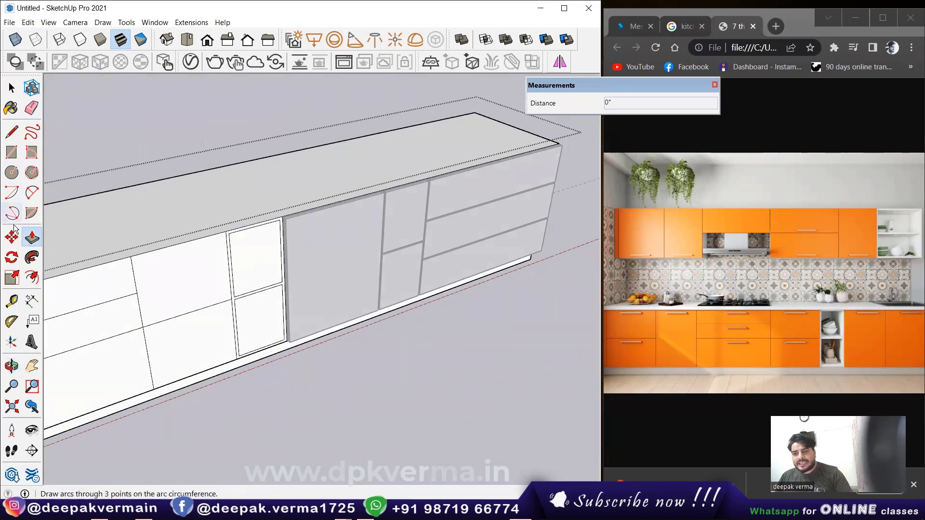
click(12, 302)
scroll(202, 181, up, 3)
scroll(206, 159, up, 2)
click(202, 161)
text(1)
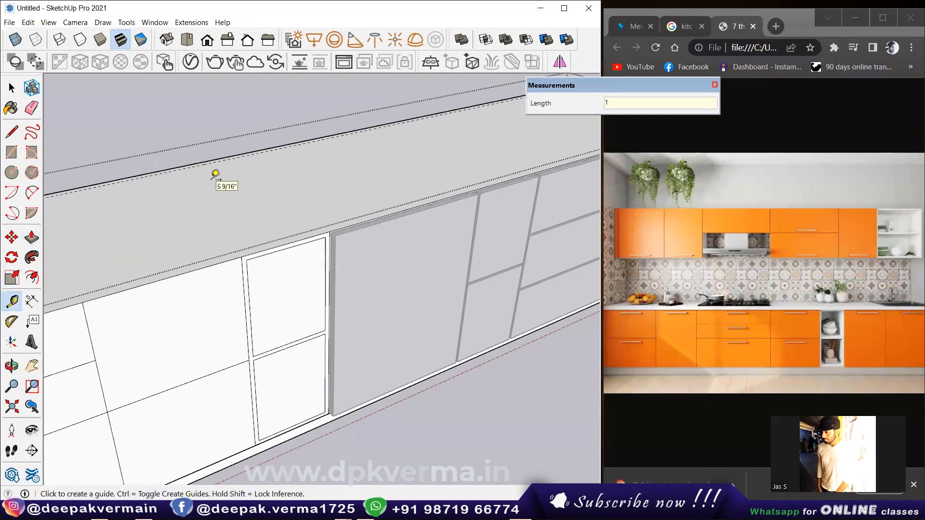
key(Return)
scroll(218, 172, up, 2)
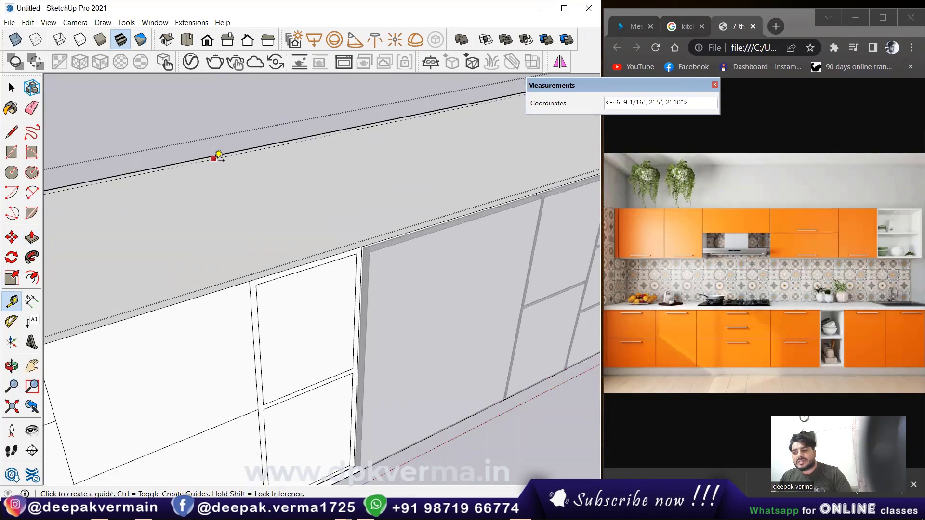
key(space)
- Push the upper and lower panel faces back 2' 5" into the cabinet
click(32, 237)
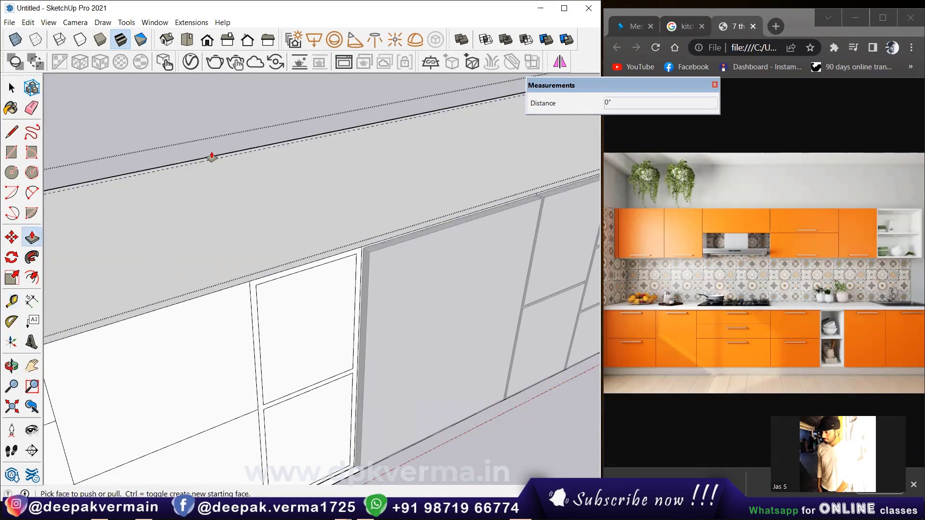
click(306, 309)
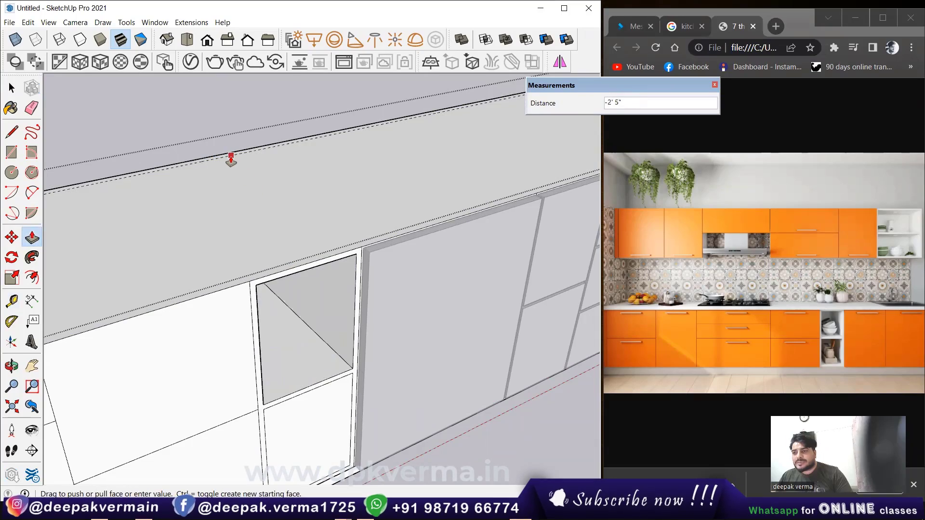
mouse_move(231, 159)
middle_down()
mouse_move(297, 257)
mouse_move(212, 182)
mouse_move(215, 196)
mouse_move(318, 258)
middle_up()
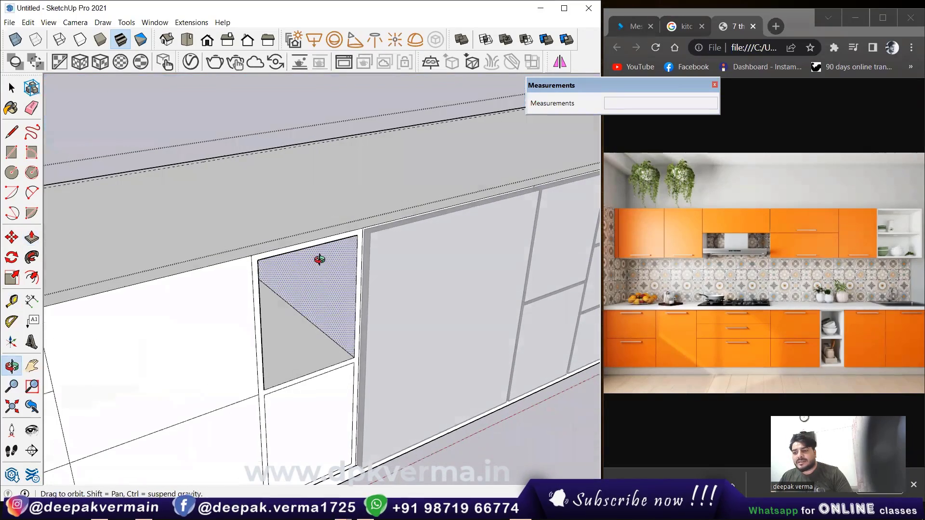
click(316, 434)
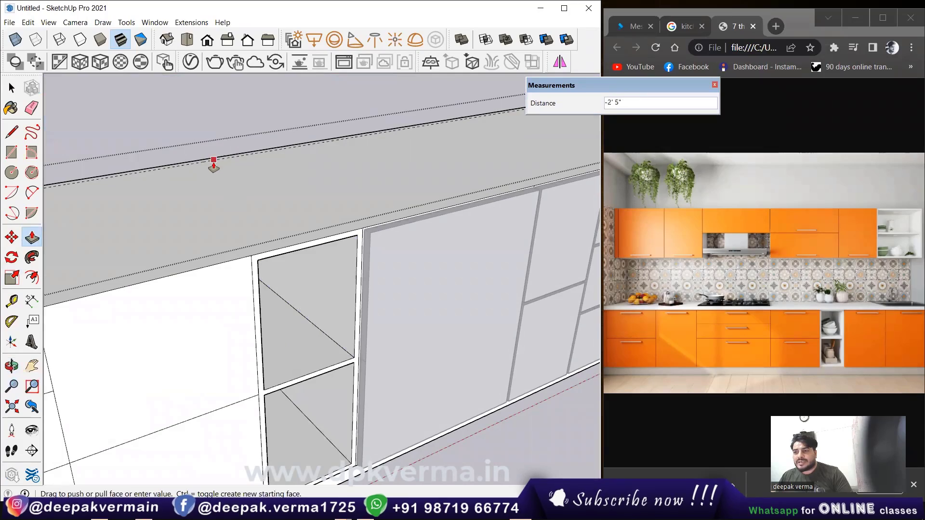
mouse_move(214, 164)
middle_down()
mouse_move(338, 324)
mouse_move(212, 200)
mouse_move(186, 217)
mouse_move(240, 242)
mouse_move(271, 303)
mouse_move(277, 263)
mouse_move(275, 299)
middle_up()
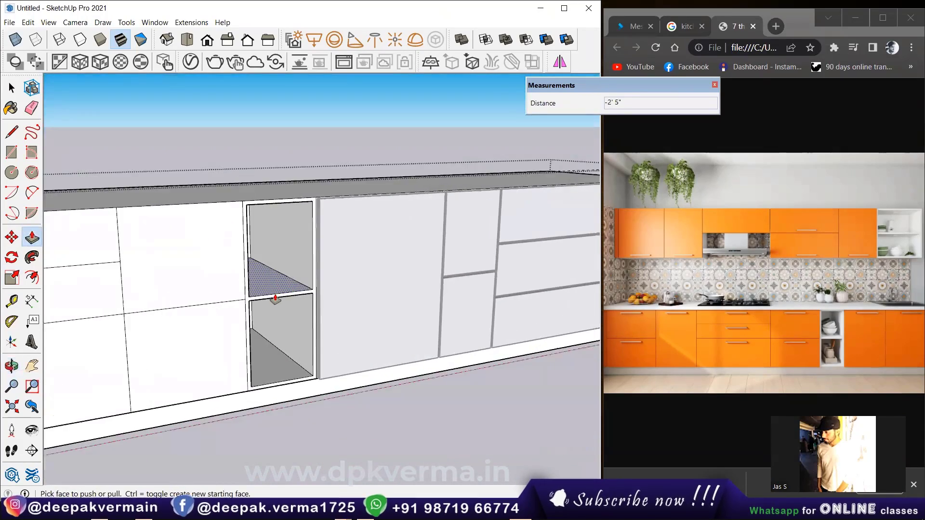
scroll(275, 299, up, 2)
scroll(269, 292, up, 3)
scroll(320, 217, down, 1)
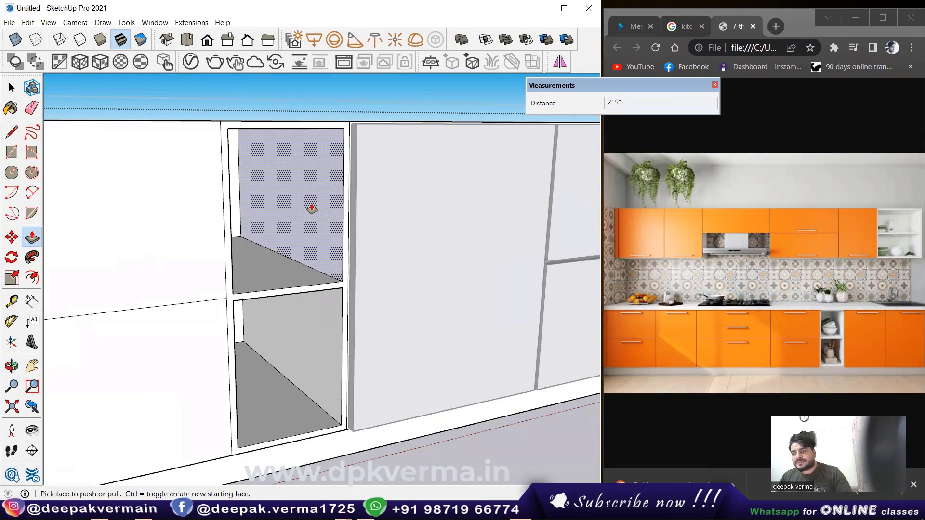
middle_drag(312, 209, 322, 307)
- Extrude the niche's surrounding frame and orbit to check it
click(354, 283)
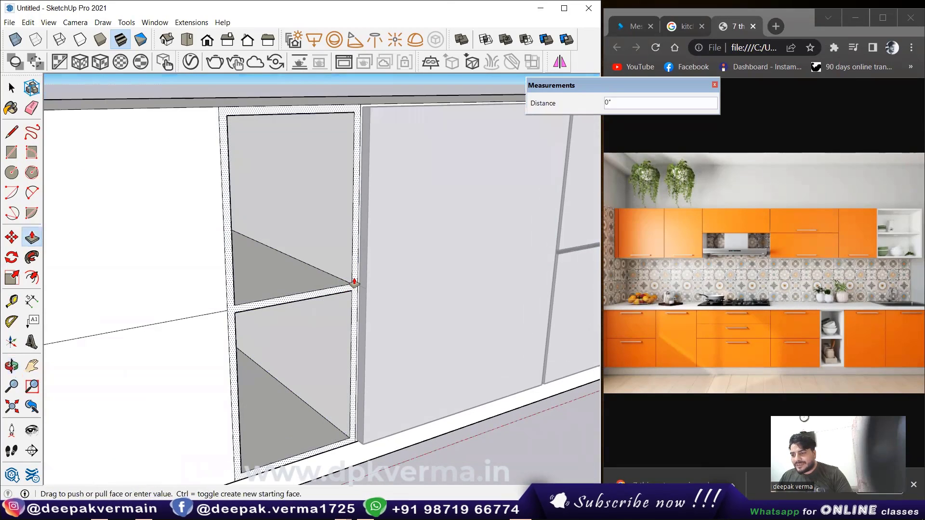
click(376, 119)
mouse_move(376, 119)
middle_down()
mouse_move(392, 169)
mouse_move(406, 395)
mouse_move(428, 370)
mouse_move(453, 377)
mouse_move(376, 384)
middle_up()
key(space)
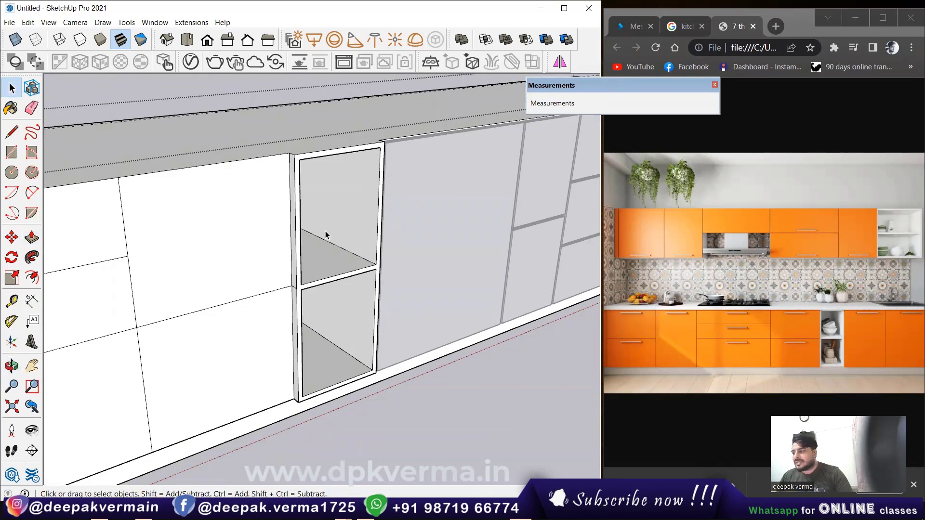
- Undo the last frame change and separate the upper-middle door face by cutting and pasting it in place
key(ctrl+z)
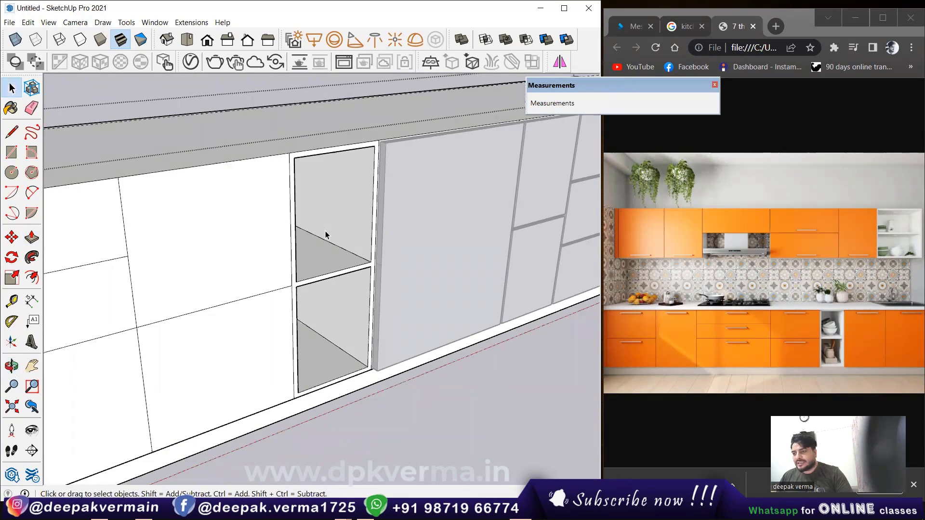
mouse_move(326, 235)
middle_down()
mouse_move(207, 180)
mouse_move(337, 217)
mouse_move(264, 228)
middle_up()
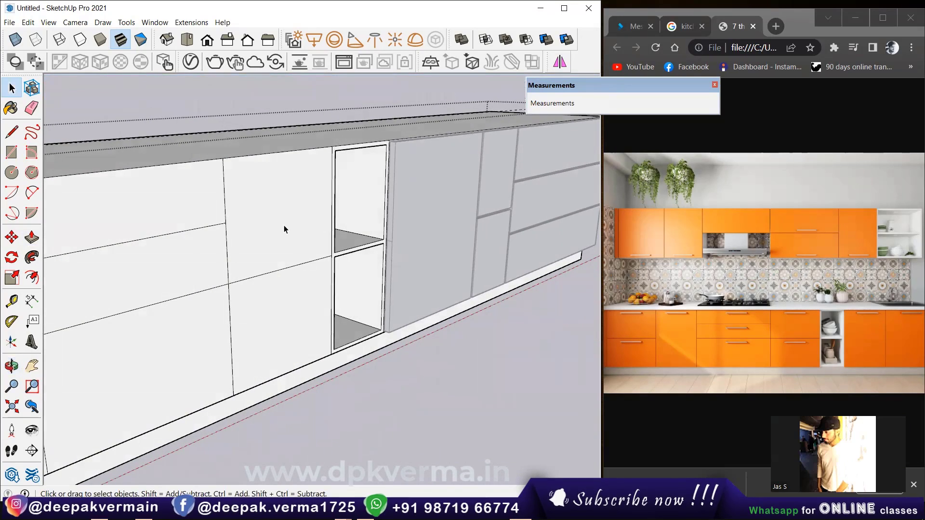
click(273, 212)
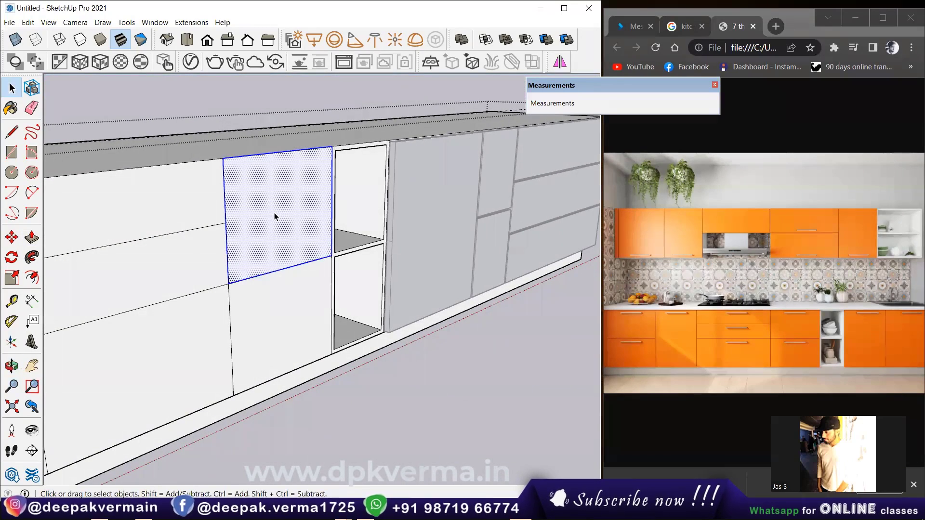
click(28, 22)
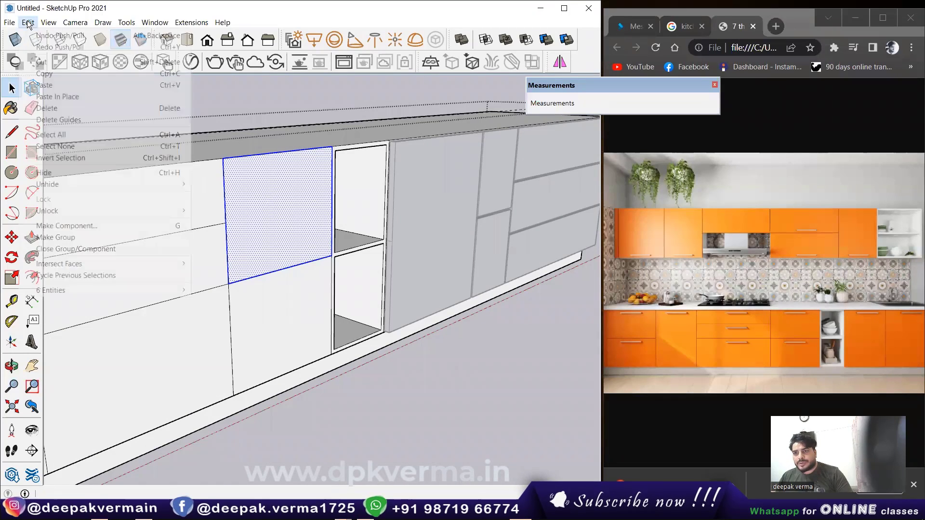
click(53, 211)
click(28, 22)
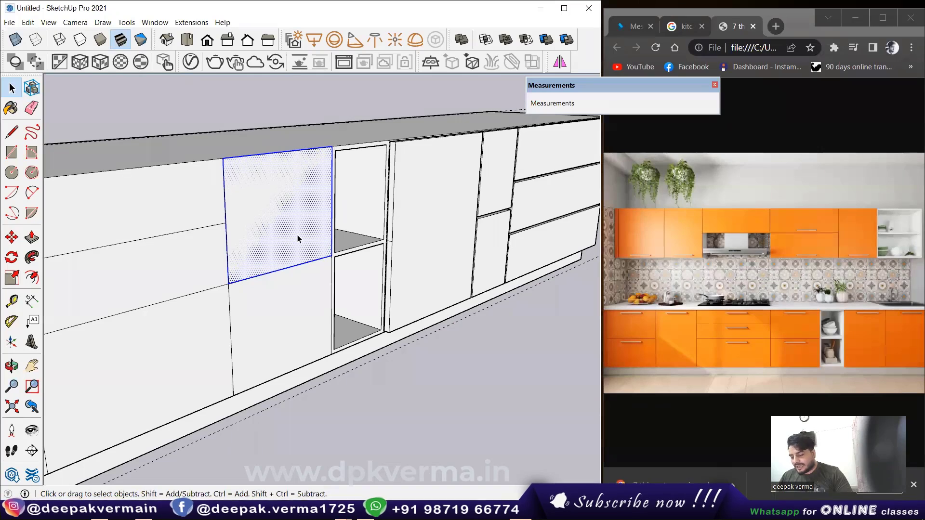
key(p)
click(285, 220)
key(Escape)
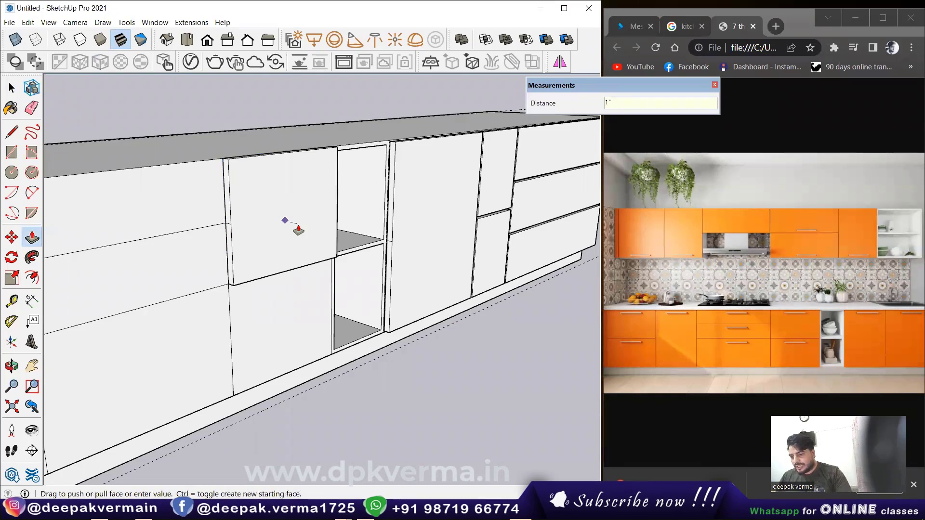
key(space)
click(280, 213)
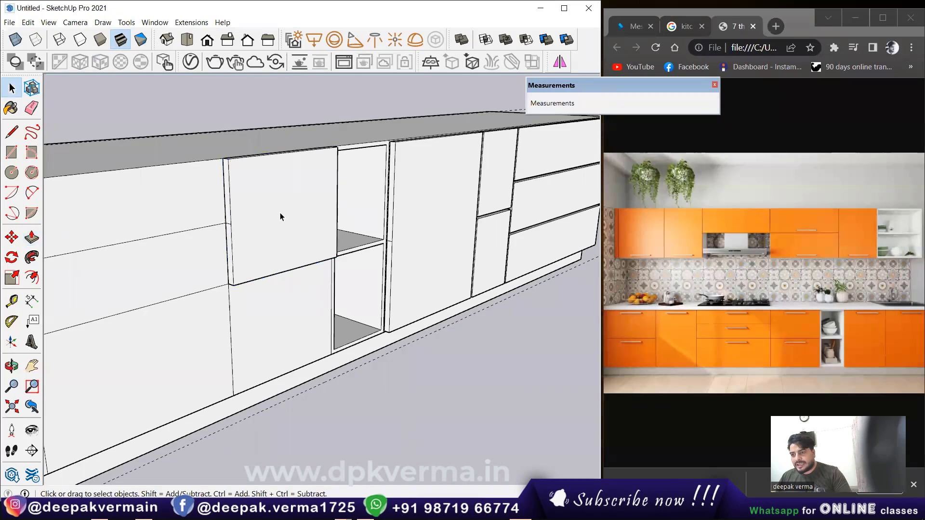
- Offset the door face inward by 0.2" and push the thin border strip in
click(31, 278)
scroll(348, 212, up, 1)
scroll(348, 212, up, 1)
click(288, 201)
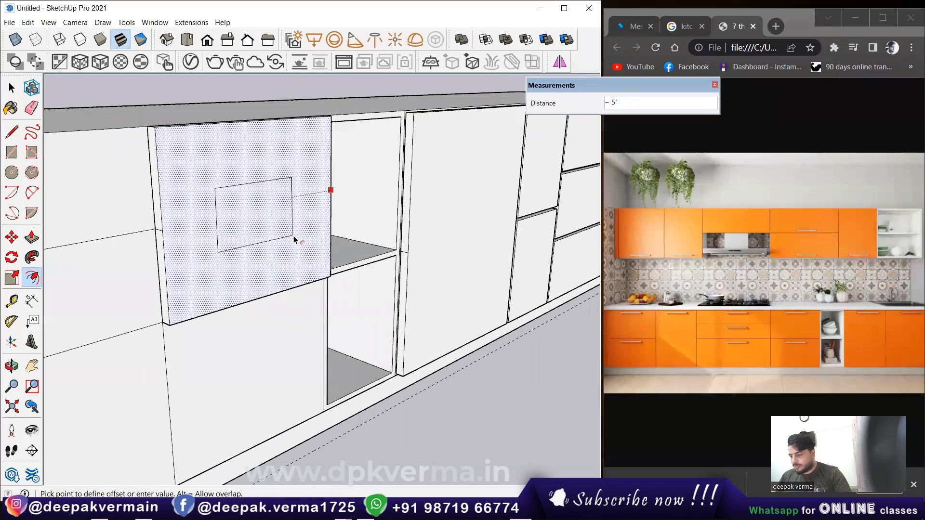
text(2)
key(Return)
key(p)
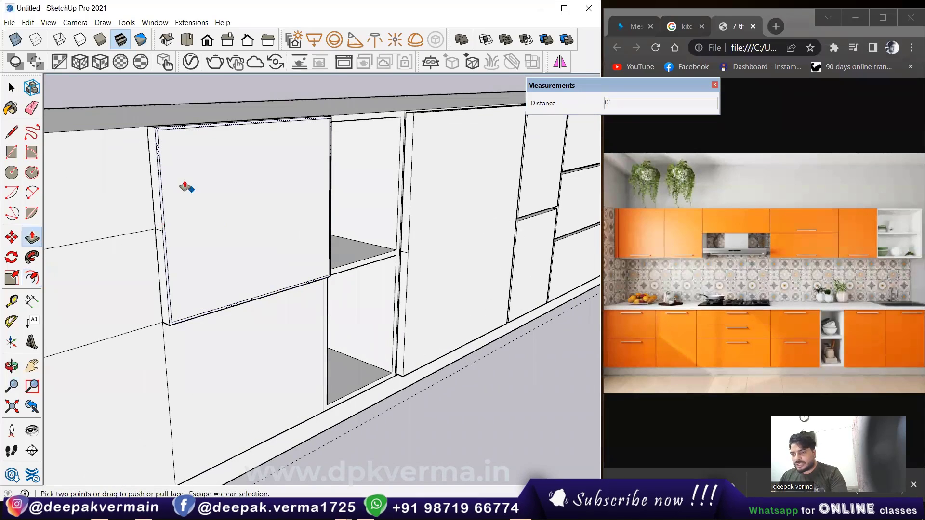
scroll(186, 186, up, 2)
scroll(145, 145, up, 2)
click(129, 165)
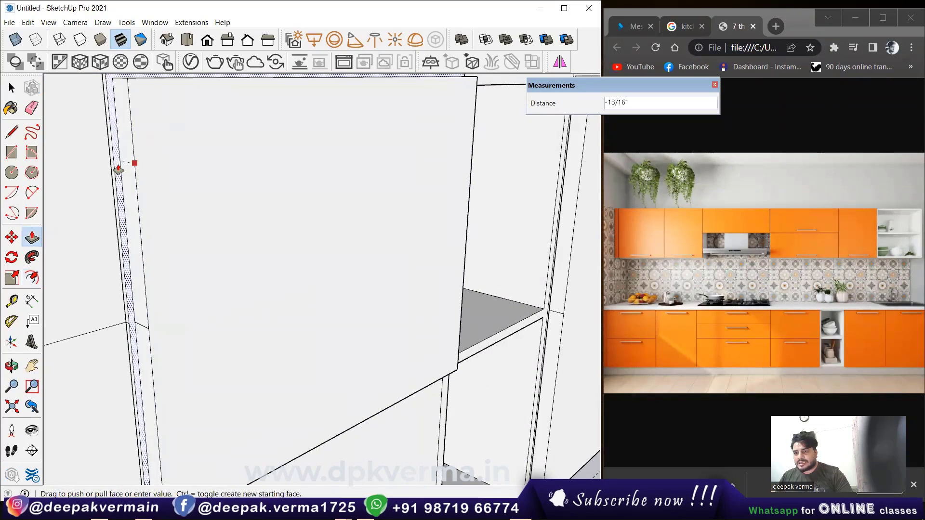
key(space)
scroll(222, 217, down, 3)
- Turn the bordered upper door into a component
click(253, 235)
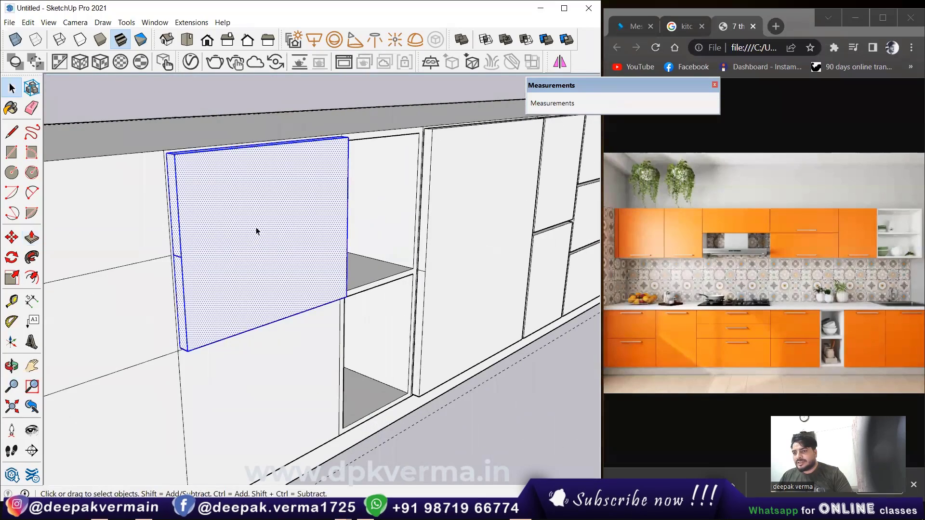
right_click(239, 163)
right_click(254, 201)
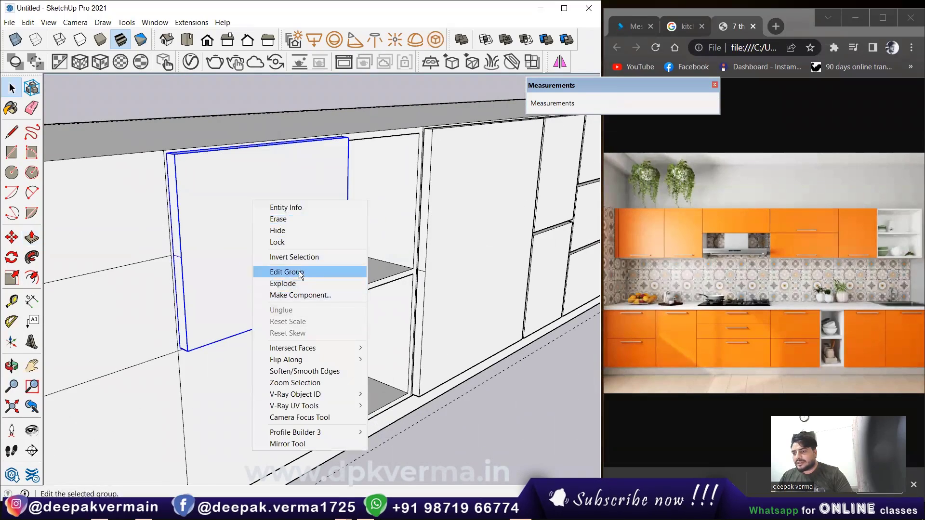
click(304, 295)
click(343, 383)
scroll(330, 324, down, 3)
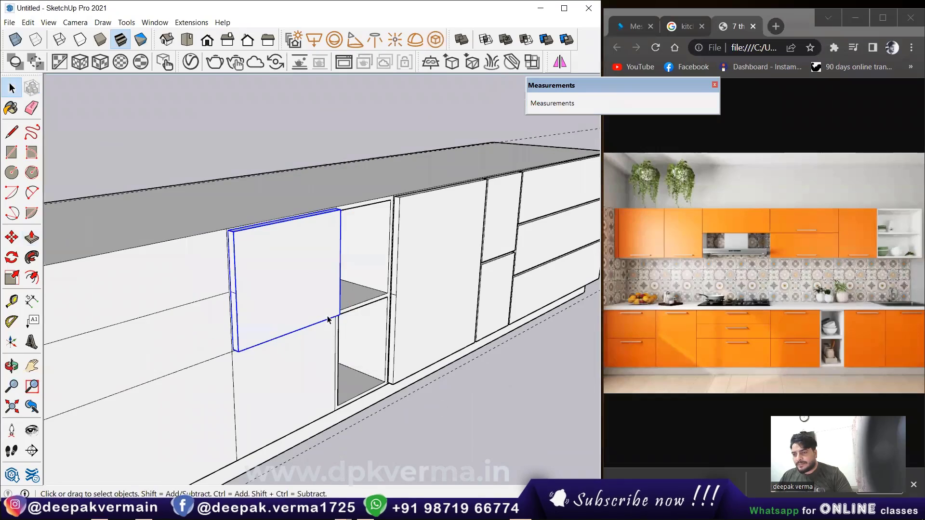
- Copy the door component 1'4" down below the original, then open the cabinet group
key(m)
scroll(223, 233, up, 3)
scroll(240, 225, up, 3)
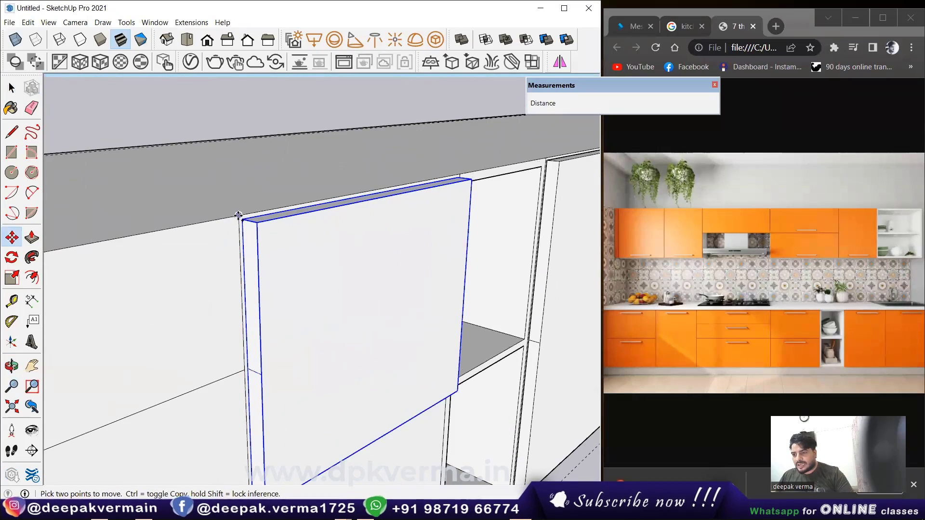
key(ctrl)
click(238, 215)
scroll(229, 250, up, 2)
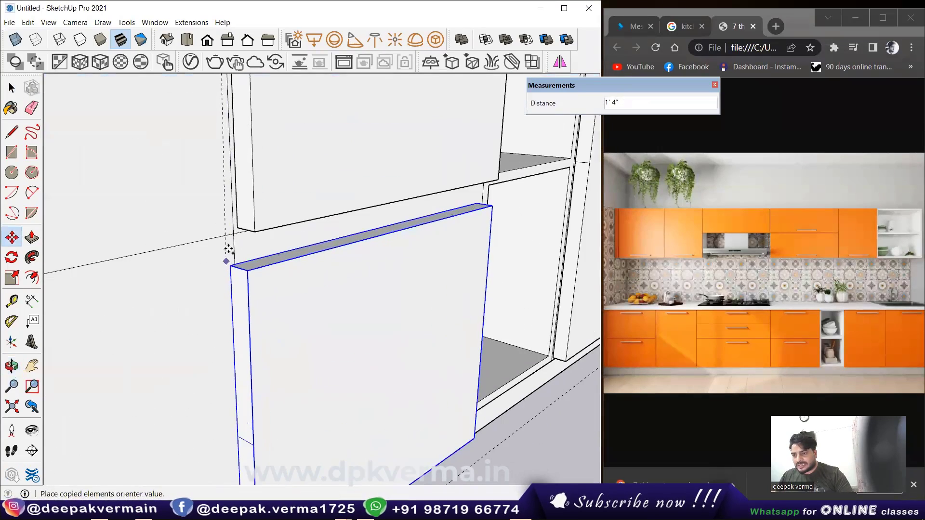
click(229, 250)
scroll(291, 271, down, 2)
key(space)
scroll(415, 388, down, 3)
scroll(374, 383, down, 2)
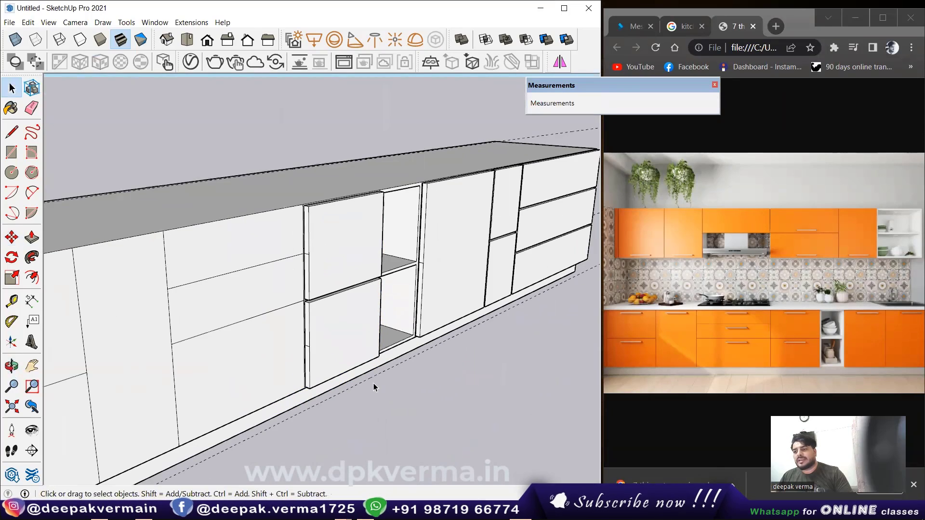
scroll(338, 372, up, 1)
scroll(267, 330, up, 1)
scroll(256, 250, up, 1)
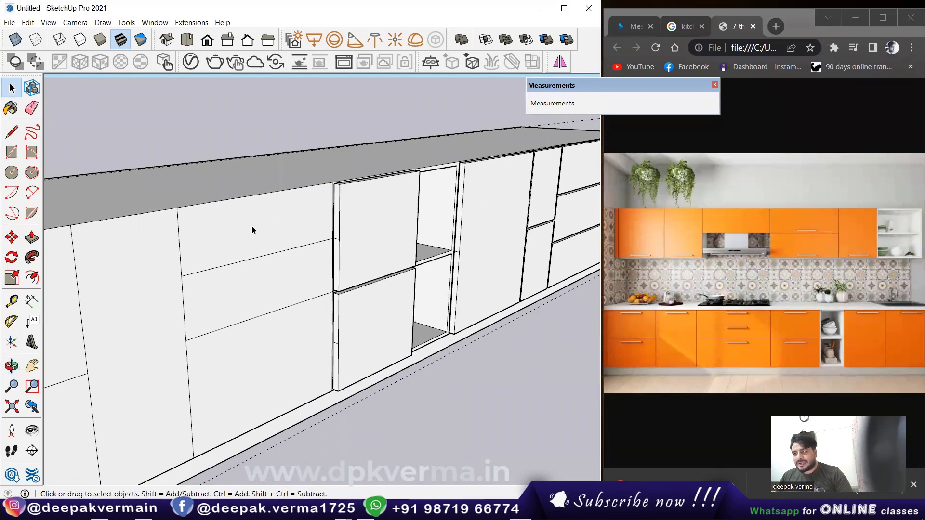
double_click(253, 227)
click(249, 224)
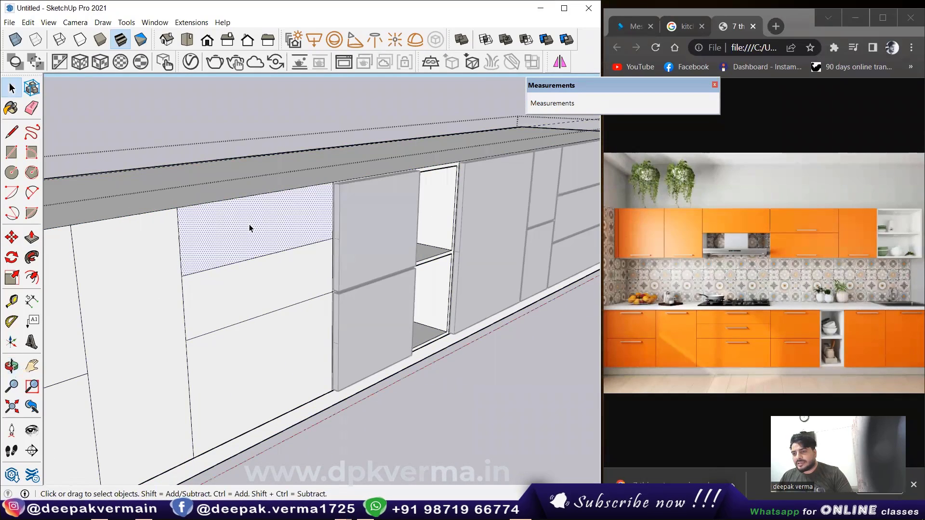
- Separate the three drawer faces by cutting and pasting them in place
ctrl+click(253, 281)
ctrl+click(268, 339)
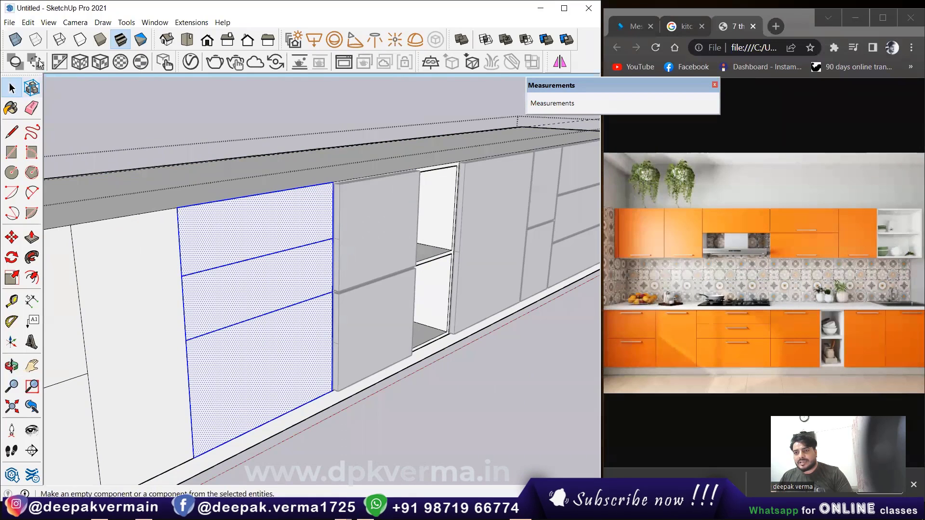
click(28, 23)
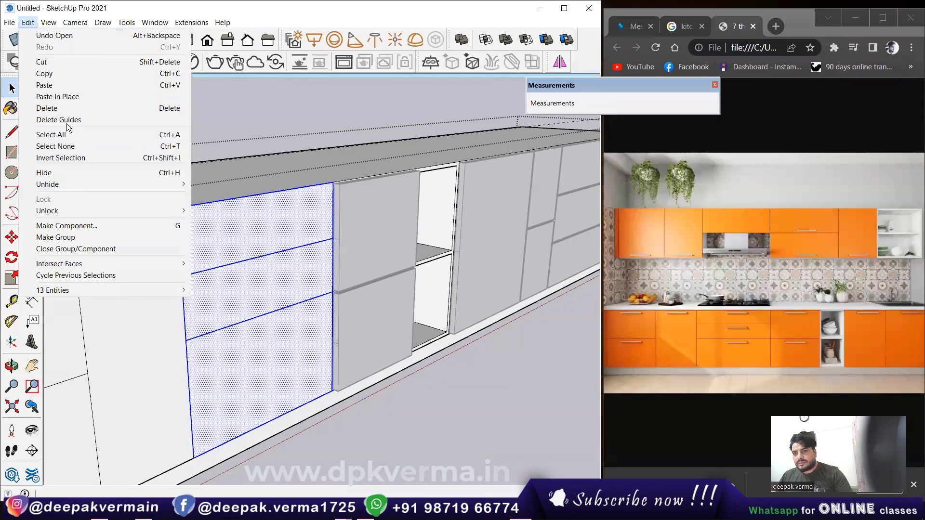
click(135, 175)
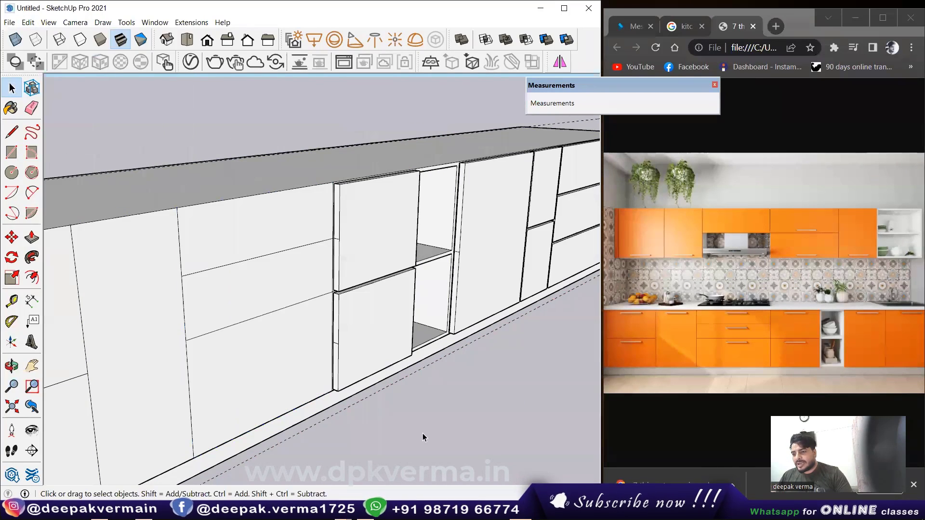
click(25, 22)
click(74, 95)
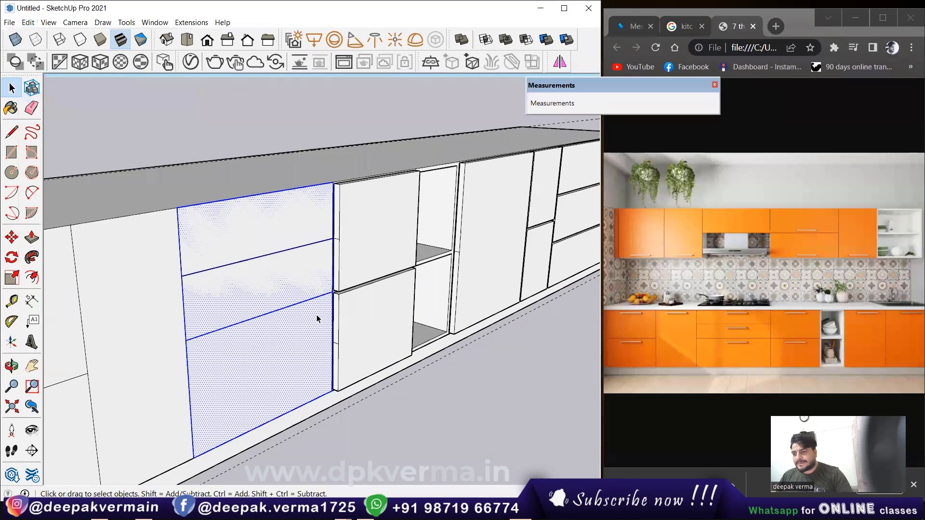
- Pull the top drawer face outward and inset its outline by 0.2"
key(p)
click(266, 239)
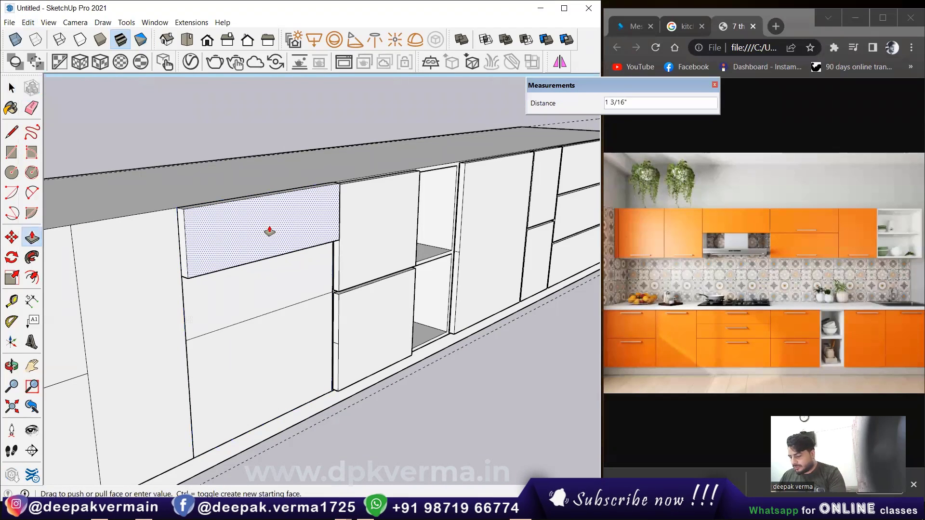
click(269, 232)
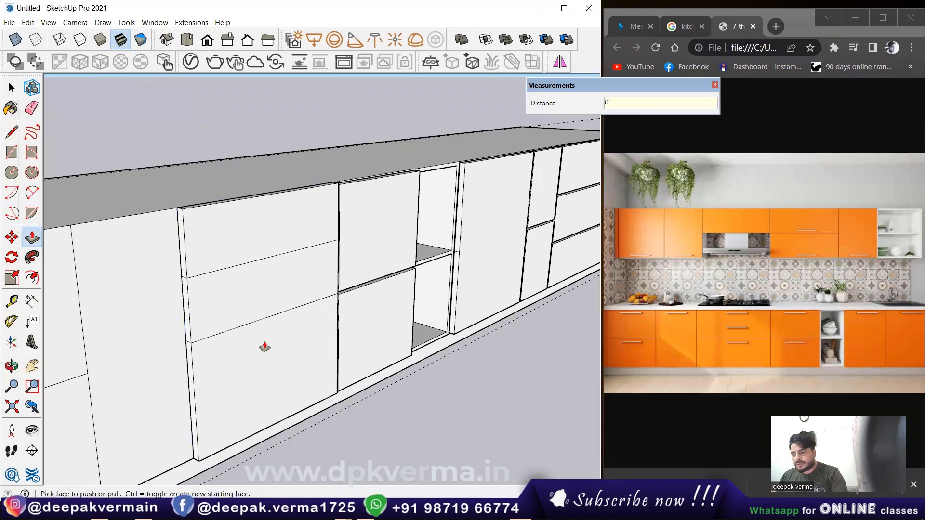
key(space)
click(240, 238)
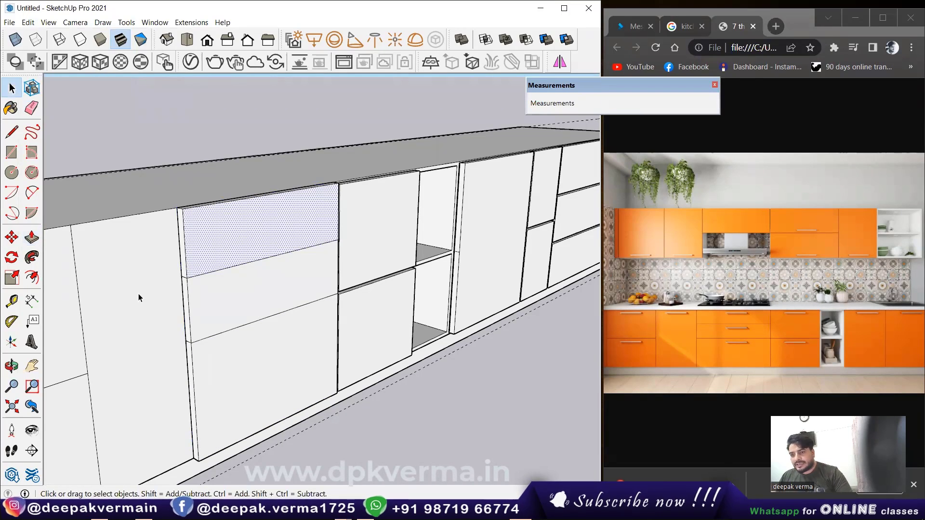
click(30, 278)
scroll(220, 253, up, 2)
scroll(221, 267, up, 2)
click(220, 271)
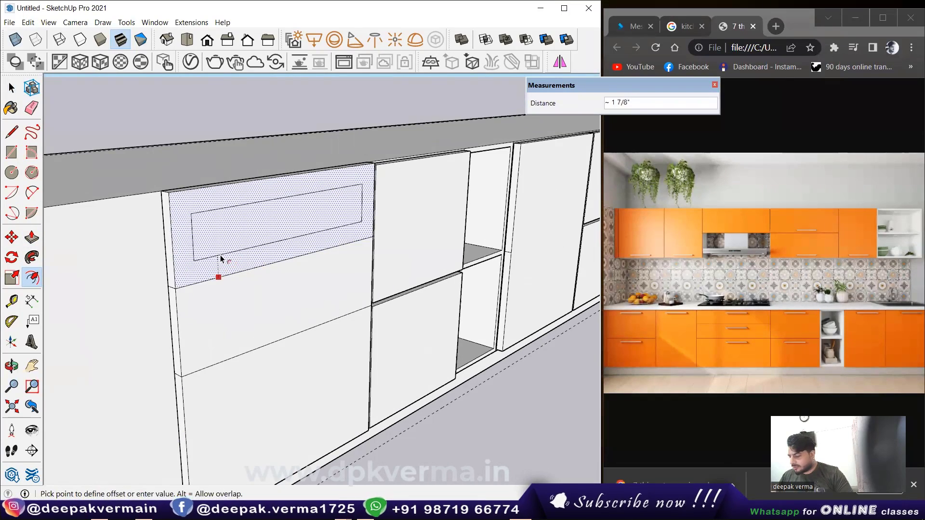
text(2)
key(Return)
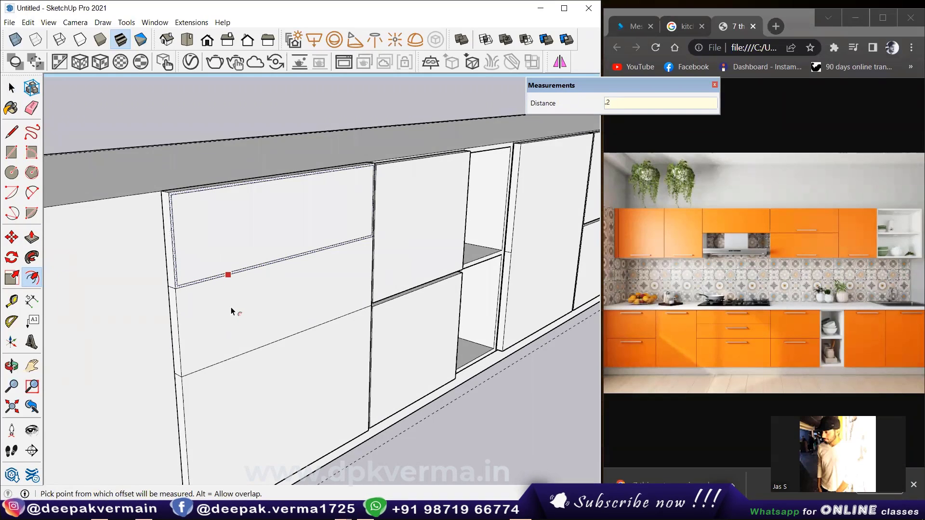
key(space)
- Inset the middle and bottom drawer faces by 0.2" each
click(229, 320)
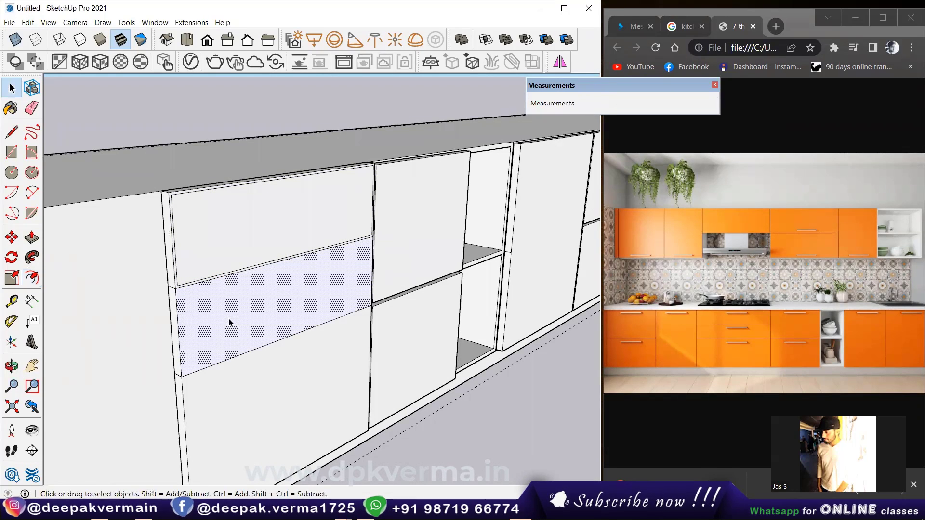
click(31, 278)
click(296, 332)
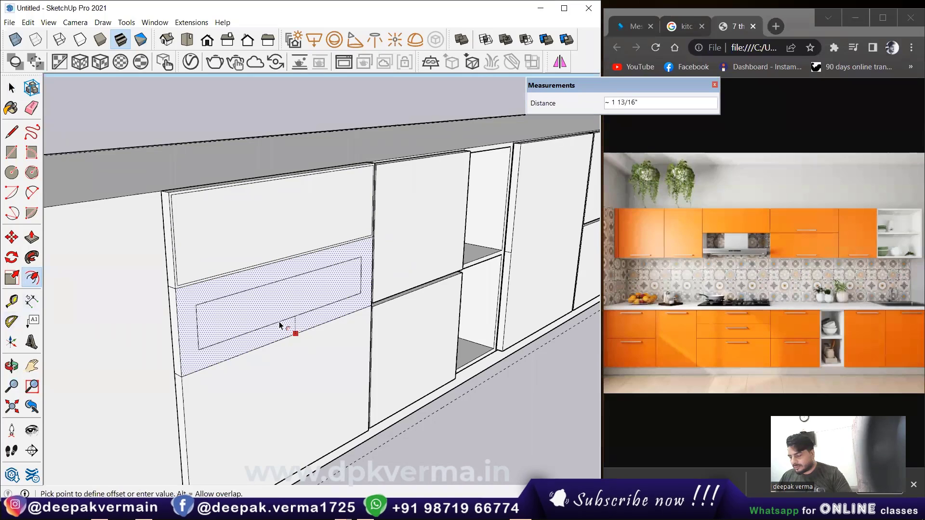
key(Return)
key(space)
click(266, 371)
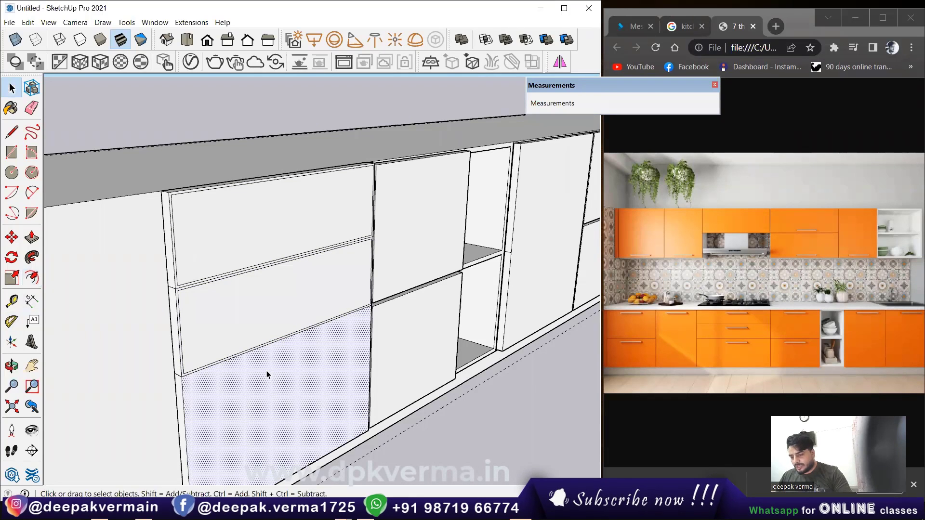
click(283, 427)
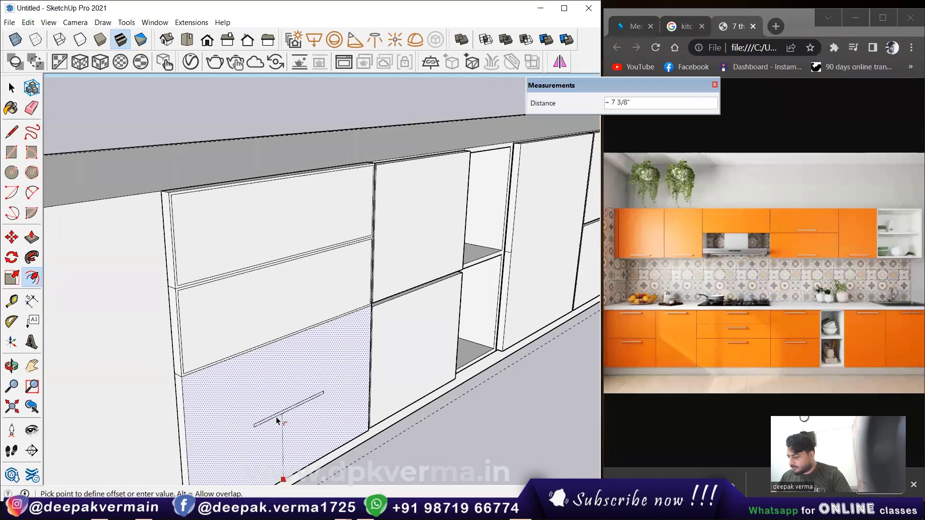
key(Return)
- Recess the top drawer's border strip by 1"
key(p)
scroll(179, 195, up, 3)
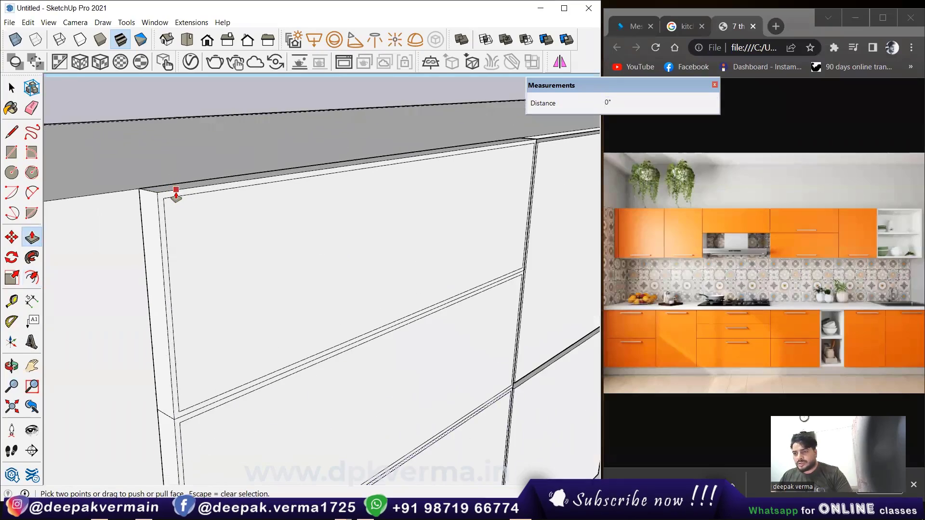
scroll(182, 200, up, 3)
click(181, 200)
text(-1)
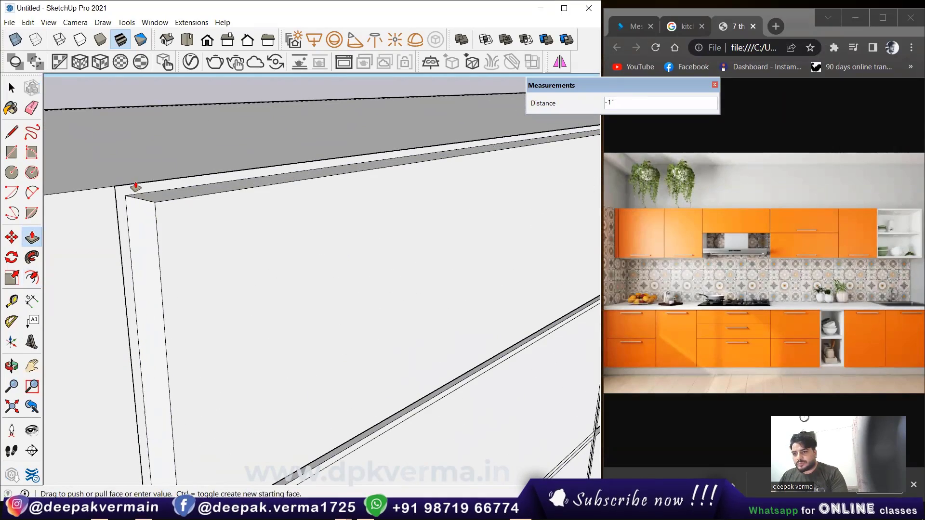
key(Return)
middle_drag(144, 193, 155, 204)
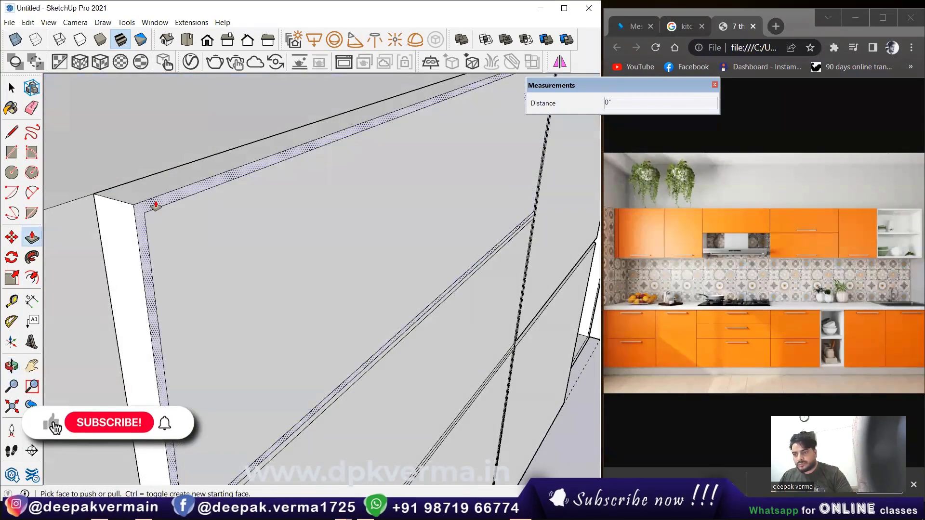
click(110, 197)
key(Escape)
scroll(221, 323, down, 3)
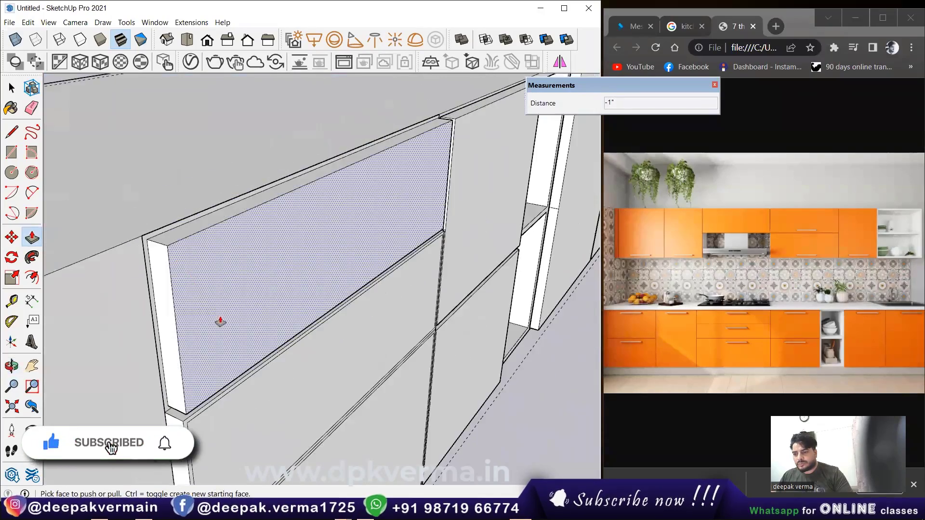
scroll(176, 269, down, 2)
scroll(201, 205, up, 2)
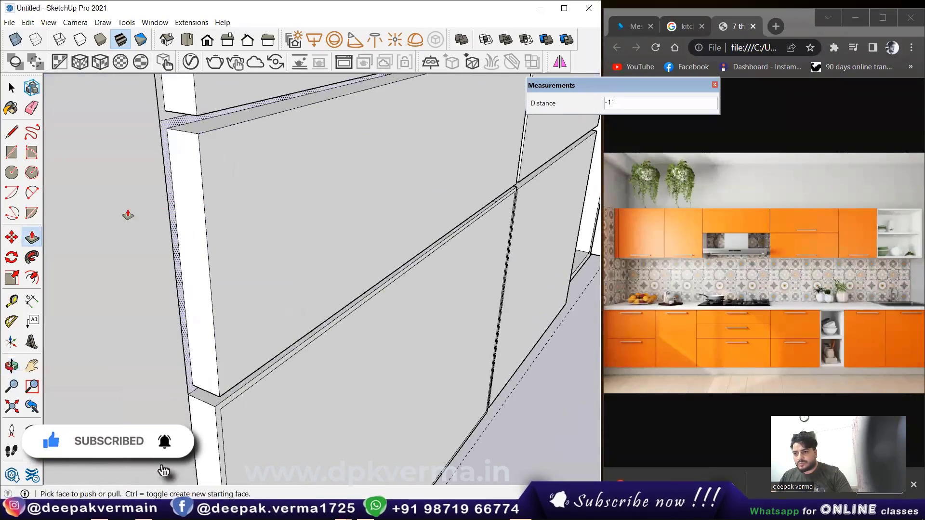
mouse_move(128, 212)
middle_down()
mouse_move(241, 118)
mouse_move(208, 259)
middle_up()
scroll(141, 254, down, 2)
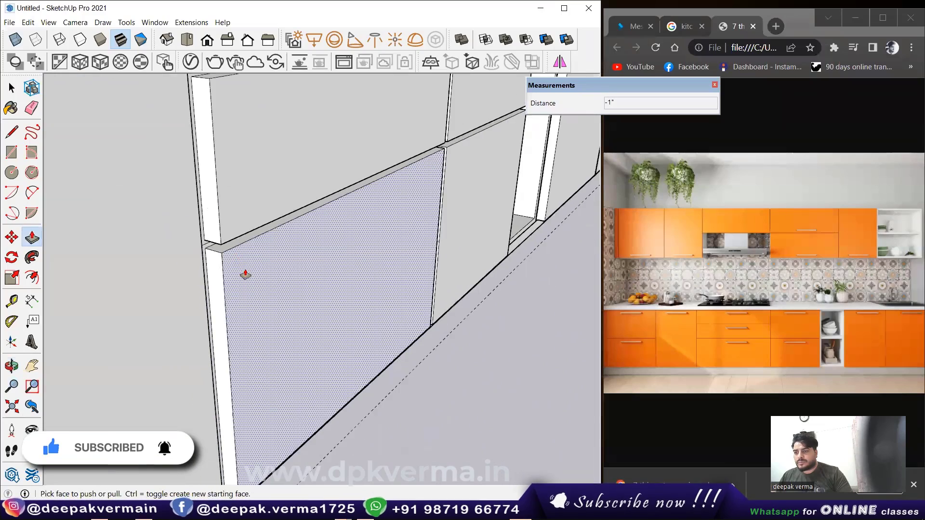
scroll(243, 272, down, 2)
- Select all three drawer fronts together and make them a single component
key(space)
click(287, 129)
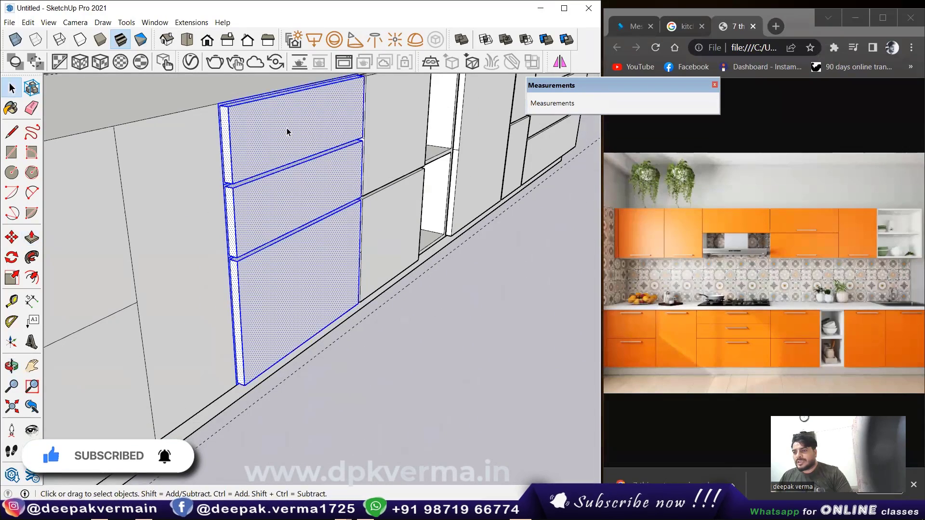
right_click(288, 128)
click(433, 341)
click(276, 140)
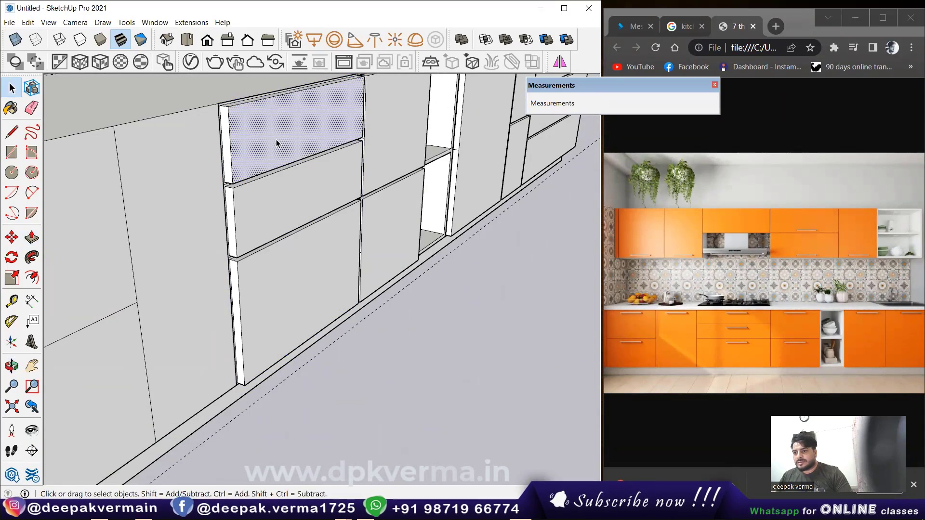
triple_click(276, 140)
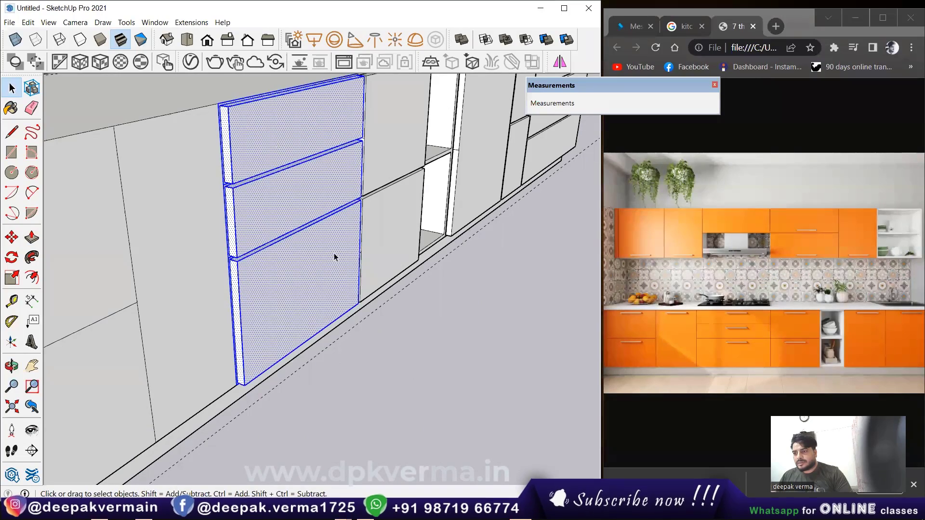
key(Escape)
triple_click(273, 117)
right_click(273, 118)
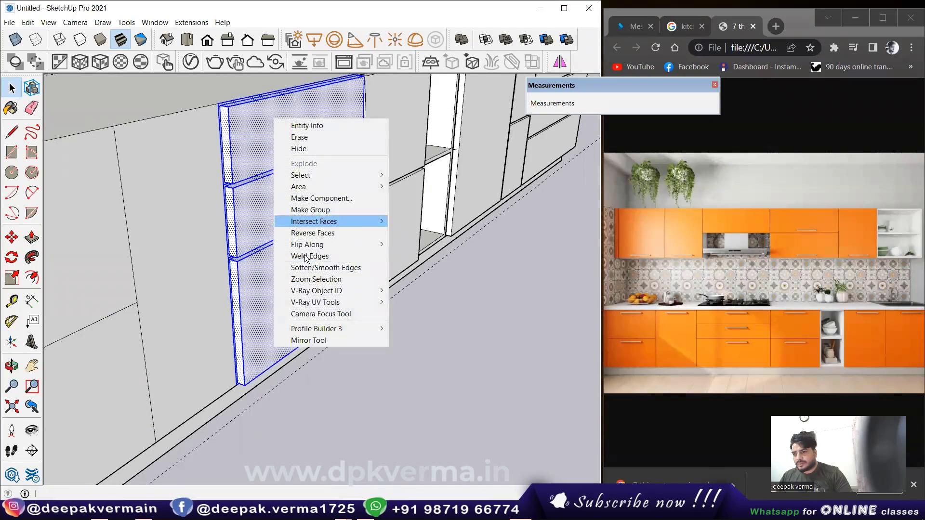
click(319, 198)
click(366, 383)
scroll(420, 331, down, 5)
- Draw the door rectangle beside the drawers and pull it out 1"
scroll(296, 291, up, 3)
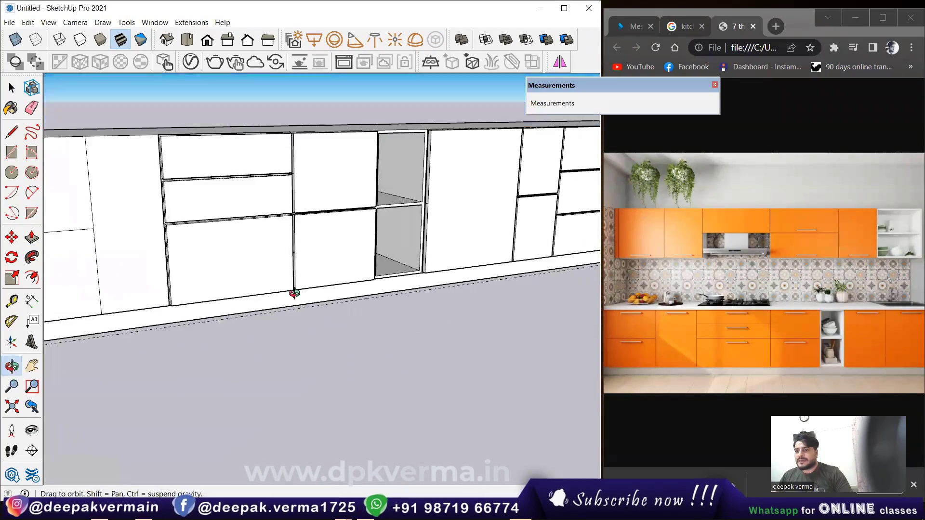
scroll(318, 303, down, 1)
scroll(319, 303, down, 1)
scroll(229, 256, up, 3)
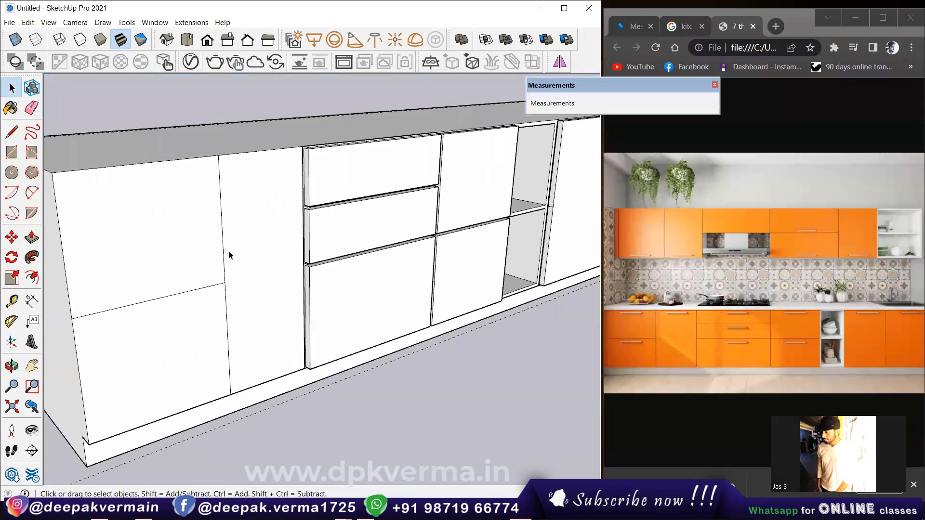
click(242, 232)
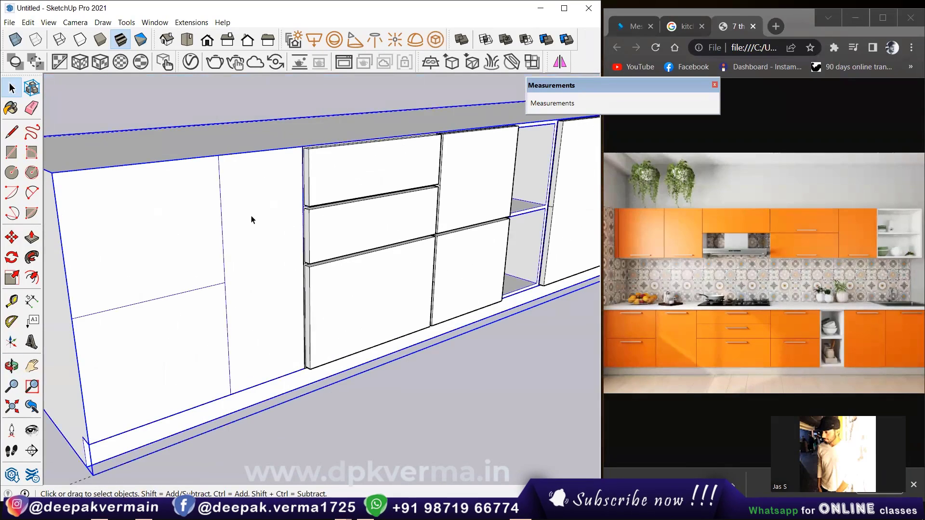
click(227, 151)
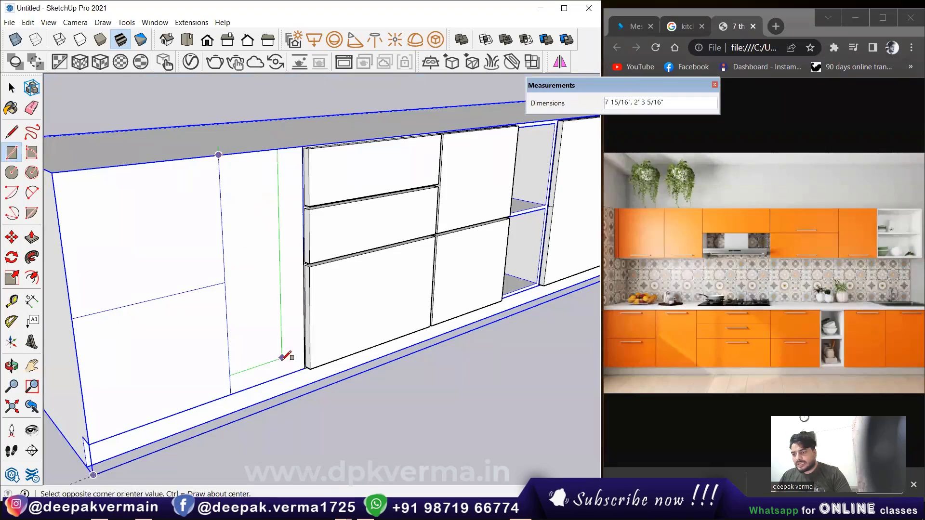
scroll(289, 361, up, 2)
click(311, 367)
scroll(313, 320, up, 2)
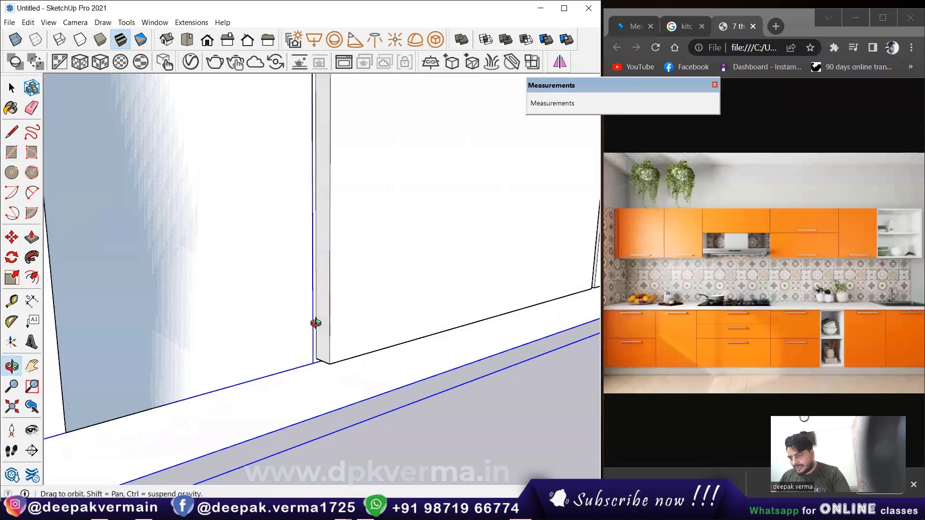
scroll(313, 366, down, 4)
key(p)
click(263, 294)
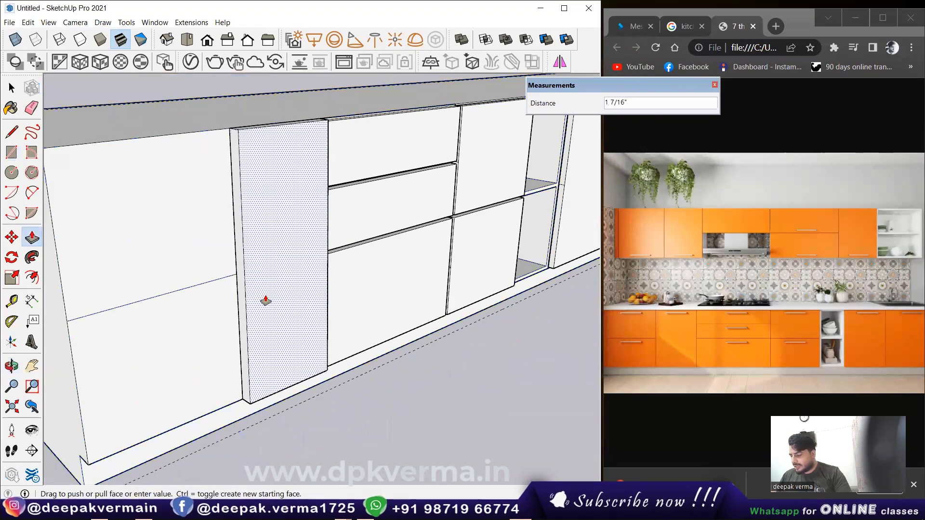
text(1)
key(Return)
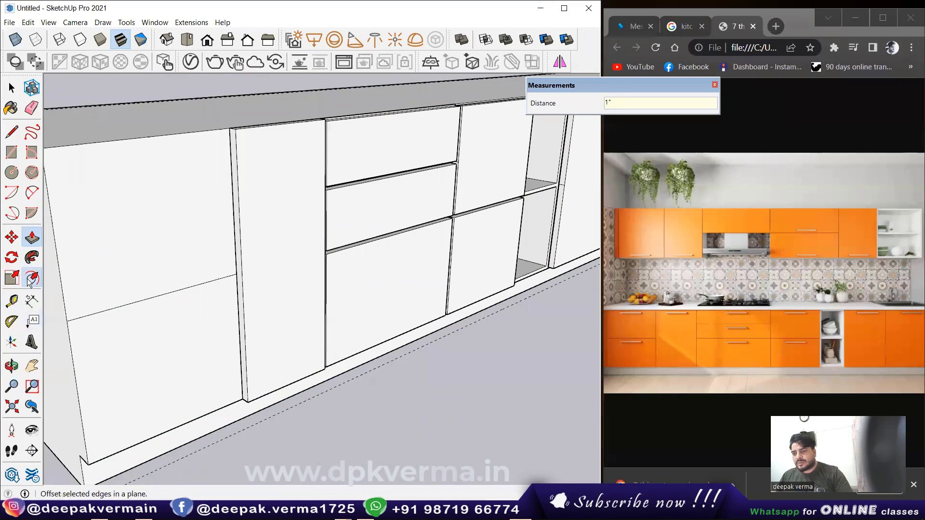
- Offset the door face by .2" and recess the inner panel by 1"
click(29, 280)
click(290, 242)
text(.2)
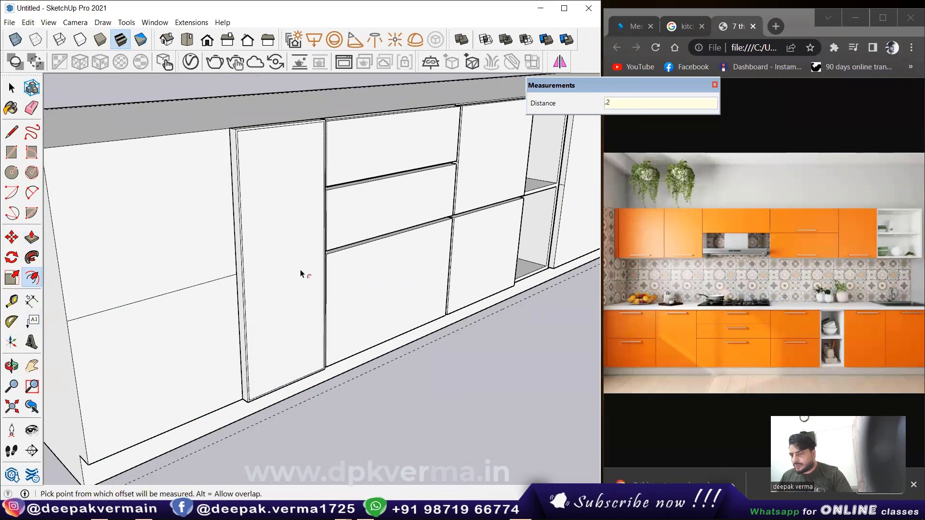
key(Return)
key(p)
scroll(239, 97, up, 3)
scroll(239, 311, up, 2)
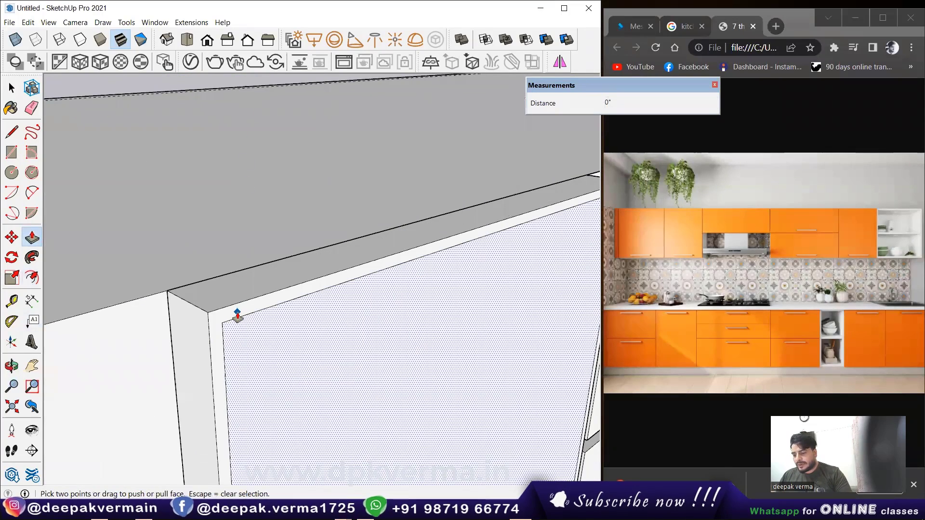
click(239, 316)
scroll(239, 316, down, 2)
text(-1)
key(Return)
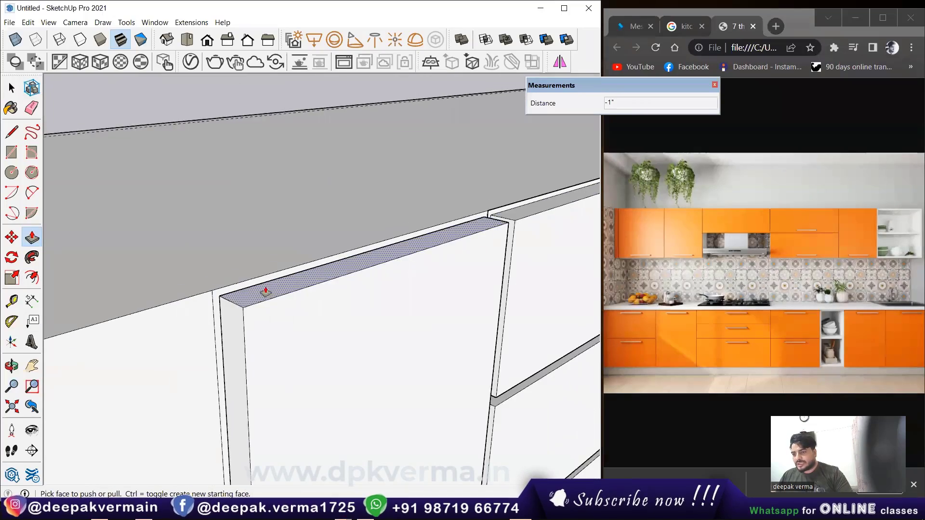
scroll(264, 292, down, 3)
- Group the door geometry and make it a component
key(space)
middle_drag(289, 329, 251, 162)
triple_click(250, 163)
right_click(263, 172)
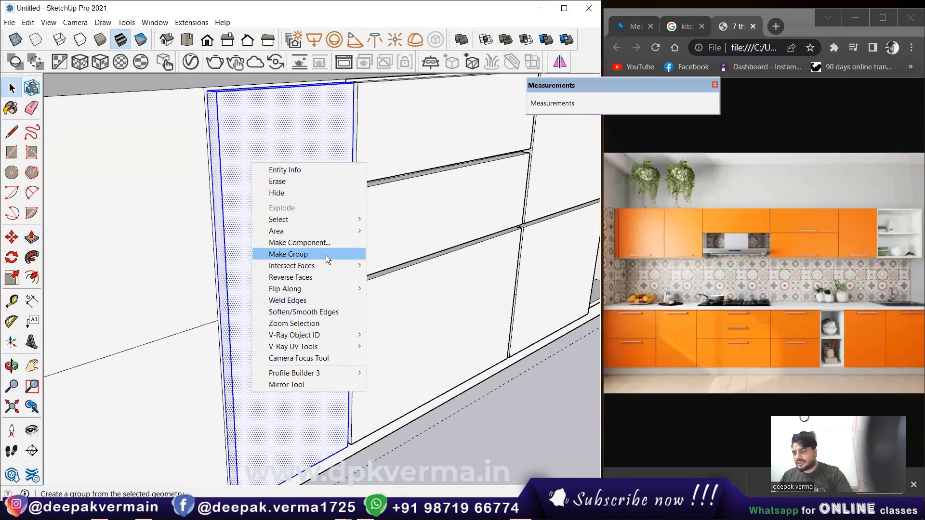
click(326, 255)
right_click(261, 174)
click(310, 268)
click(326, 382)
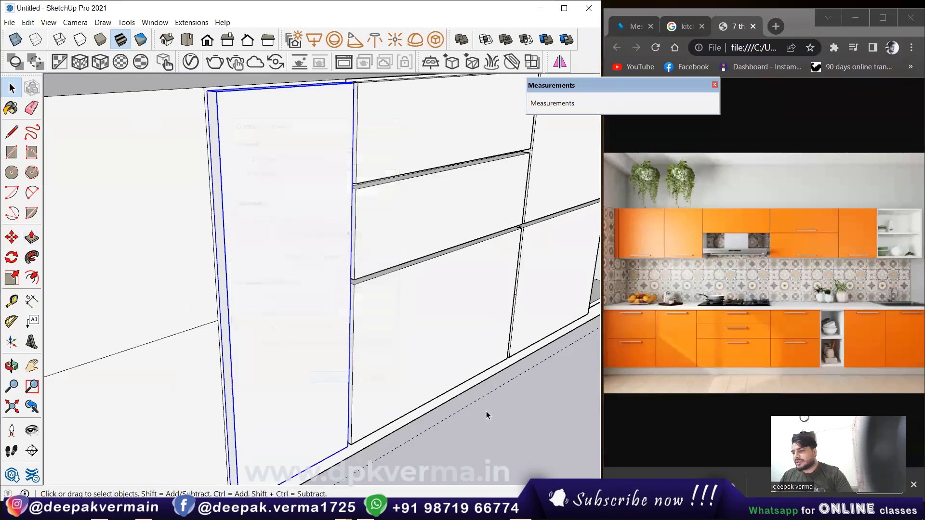
mouse_move(487, 413)
middle_down()
mouse_move(209, 311)
mouse_move(248, 288)
middle_up()
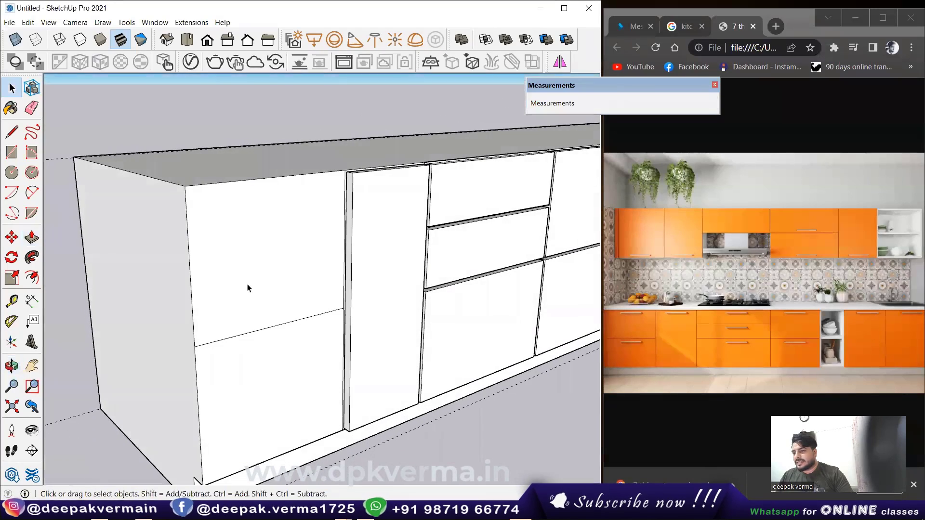
- Draw a front panel over the upper left opening, pull it outward, and inset its border
click(243, 255)
key(r)
click(186, 186)
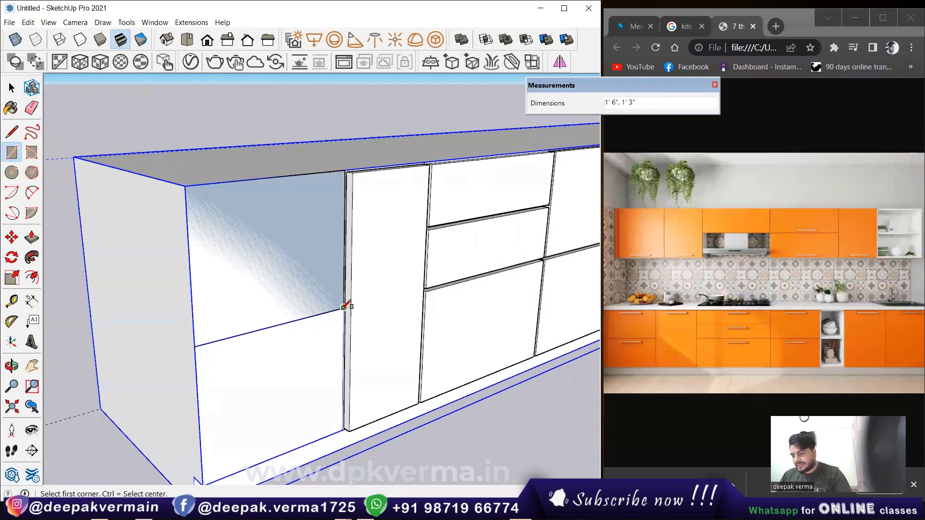
click(345, 307)
key(p)
click(281, 284)
key(space)
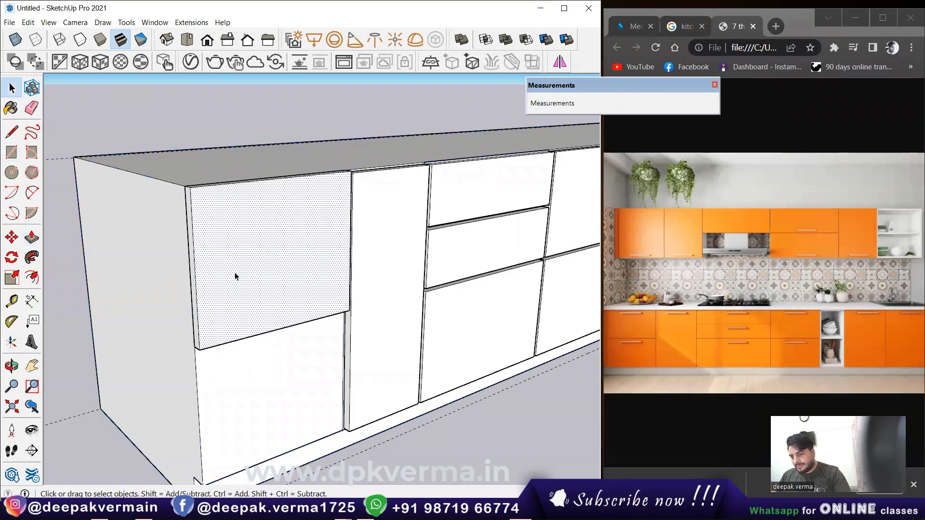
key(f)
click(267, 332)
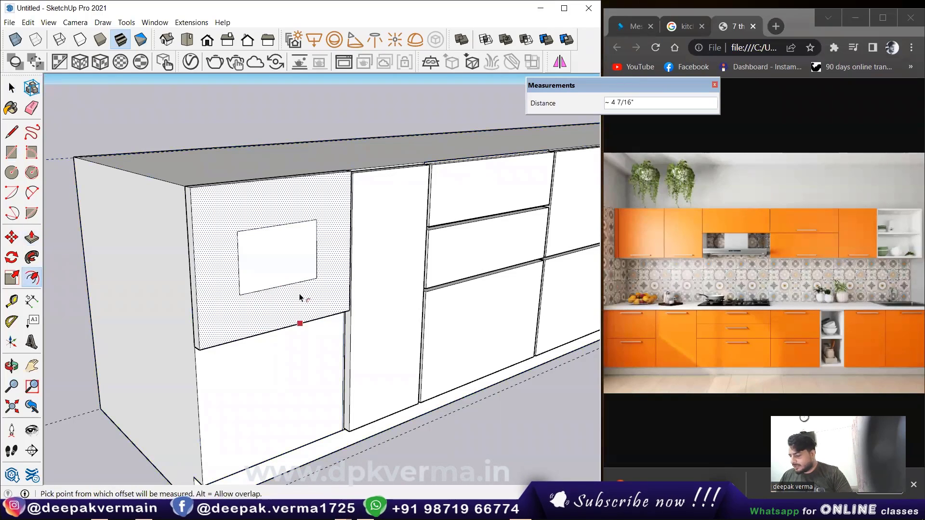
click(284, 327)
text(2)
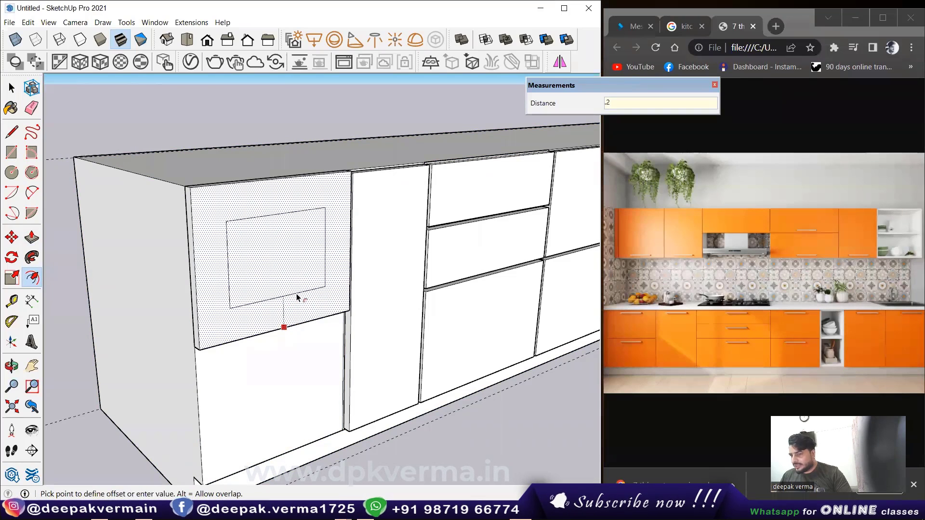
key(Return)
- Push the front panel's inner face inward to form a recessed panel
scroll(213, 184, up, 3)
scroll(170, 215, up, 2)
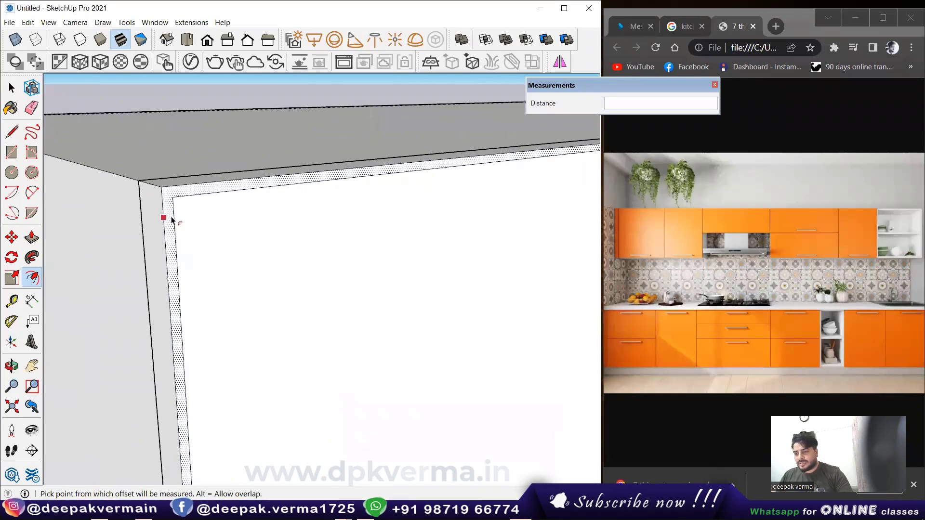
scroll(175, 215, up, 1)
key(p)
drag(167, 195, 159, 189)
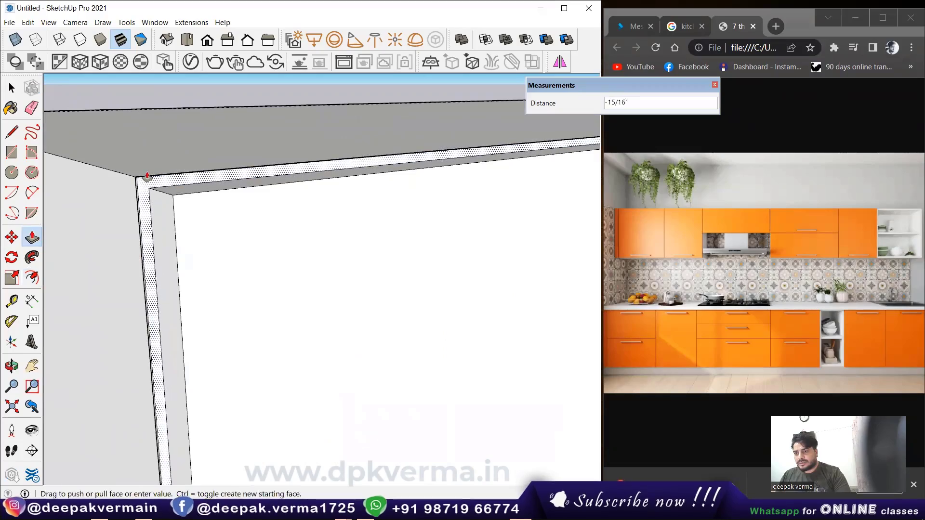
middle_drag(159, 189, 229, 253)
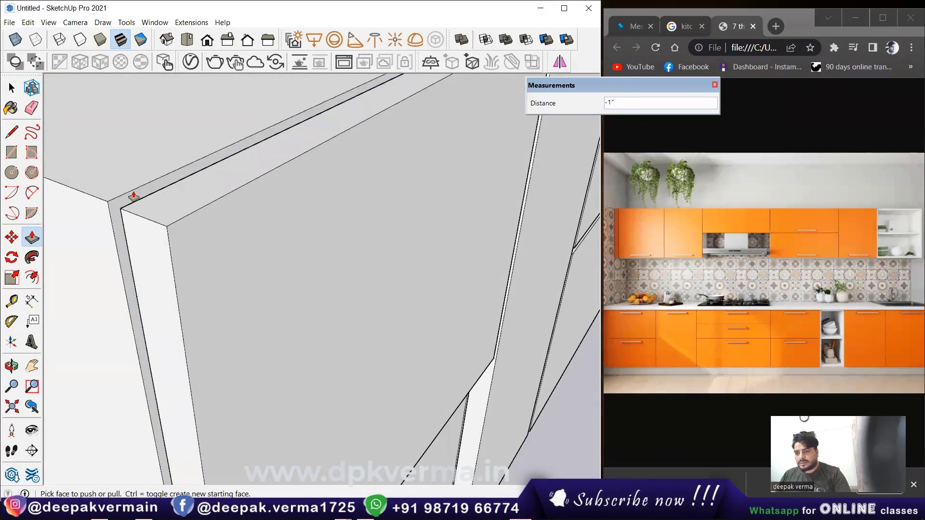
mouse_move(132, 195)
middle_down()
mouse_move(215, 221)
mouse_move(226, 244)
middle_up()
key(space)
- Group the new front panel and make it a component
click(226, 236)
scroll(225, 236, down, 2)
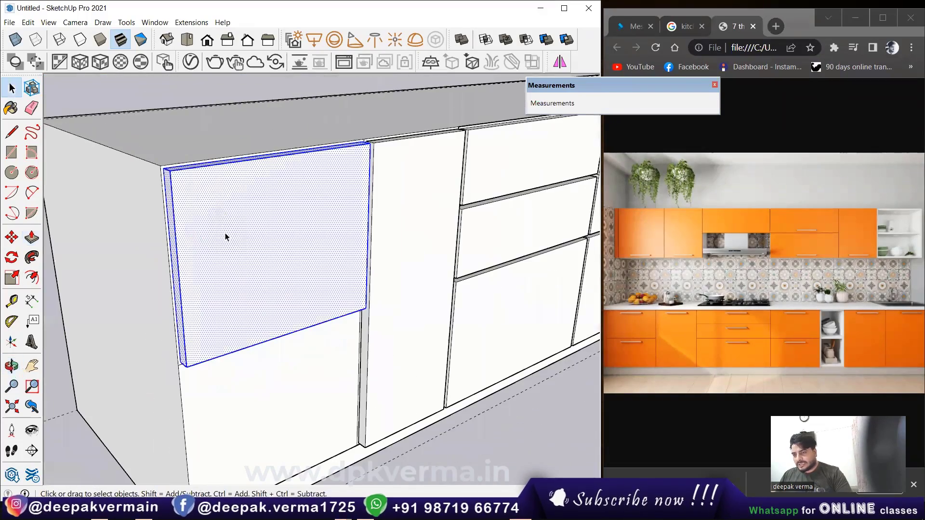
right_click(225, 237)
click(262, 326)
right_click(257, 217)
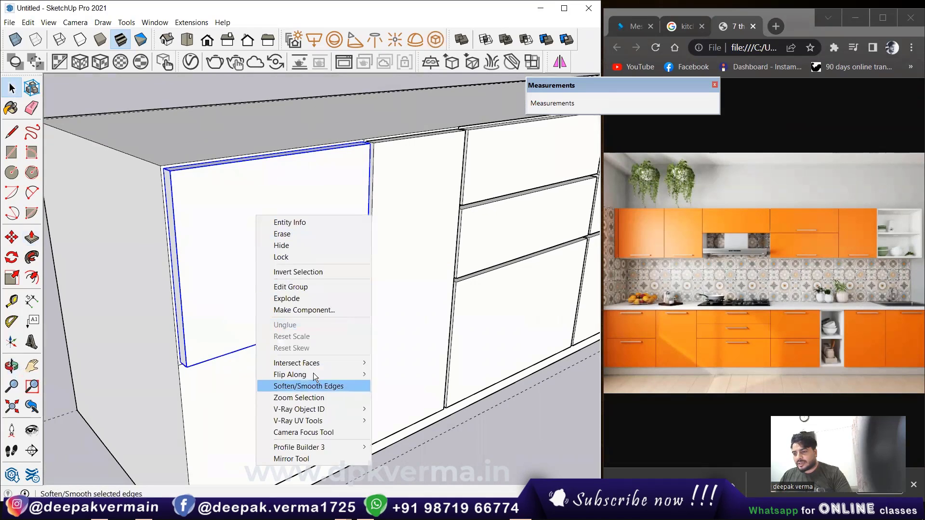
click(300, 311)
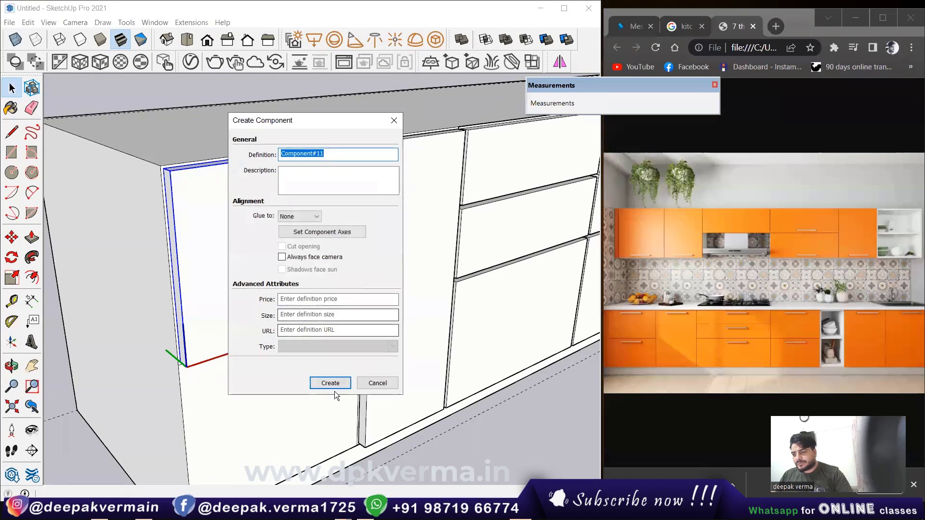
click(388, 385)
key(ctrl+t)
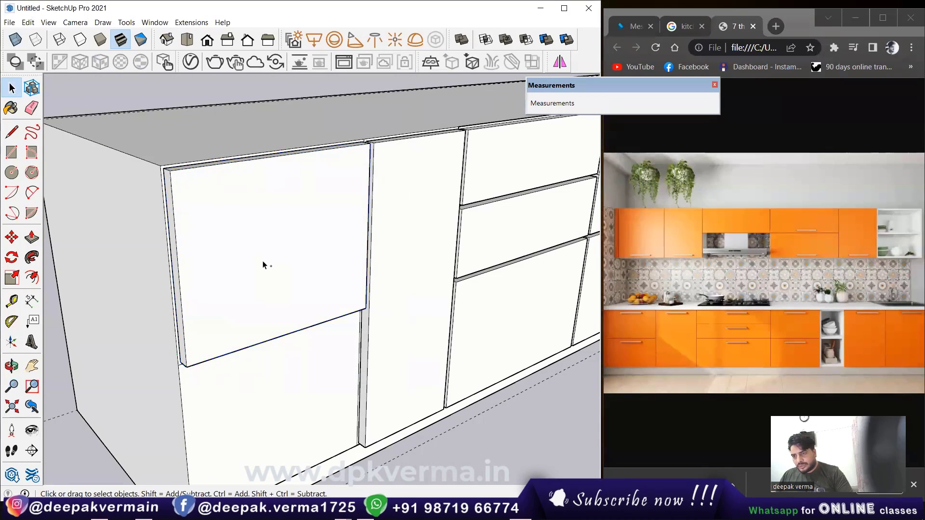
- Group the left upper door panel and convert it into a component
scroll(265, 265, down, 3)
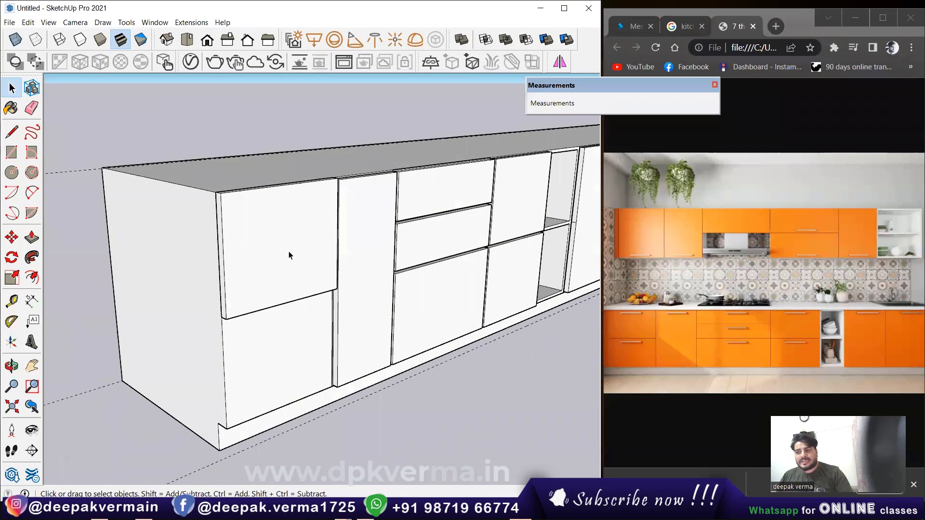
click(262, 221)
right_click(266, 208)
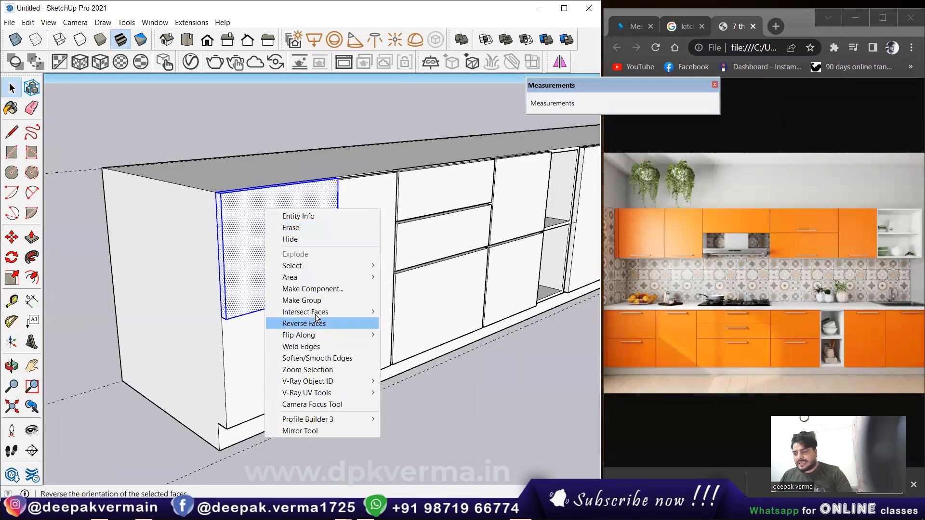
click(302, 299)
right_click(281, 226)
click(319, 324)
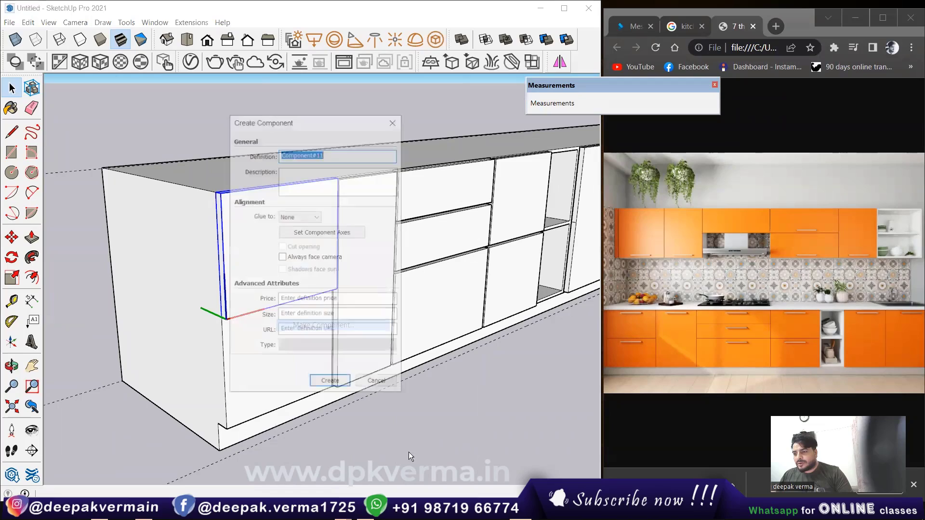
click(326, 382)
scroll(265, 245, up, 1)
scroll(265, 245, up, 1)
- Copy the left upper door down 1'3" to the bottom of the cabinet
key(m)
scroll(231, 220, up, 1)
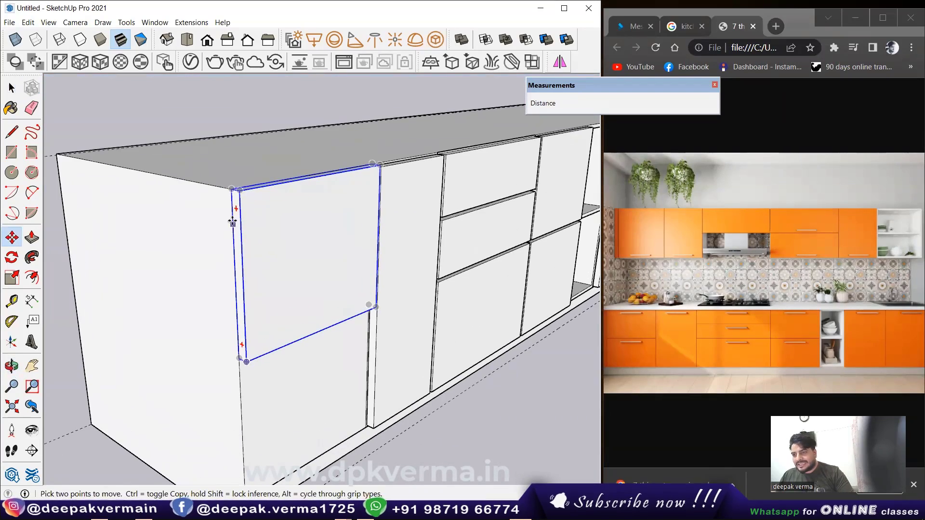
click(230, 190)
scroll(217, 456, down, 1)
scroll(248, 335, up, 3)
click(248, 336)
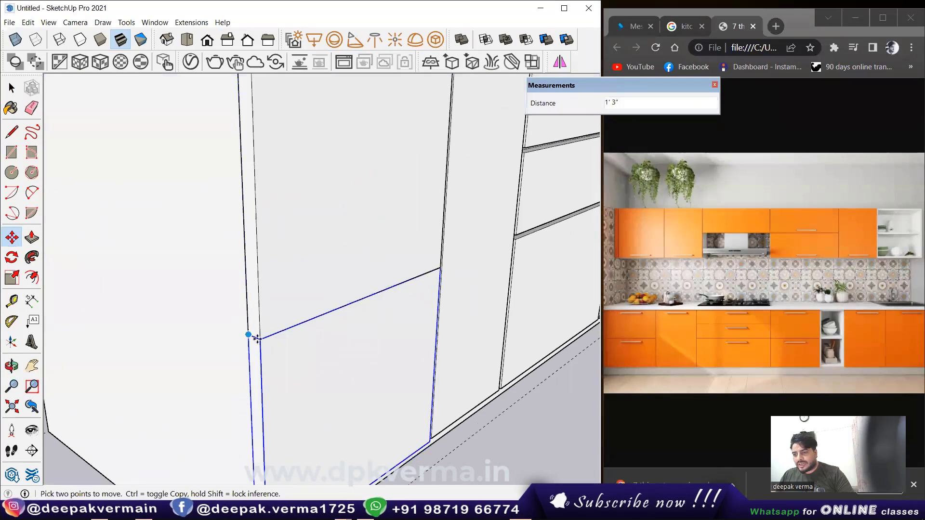
scroll(251, 337, down, 3)
scroll(309, 358, down, 2)
scroll(243, 366, down, 2)
scroll(178, 340, down, 1)
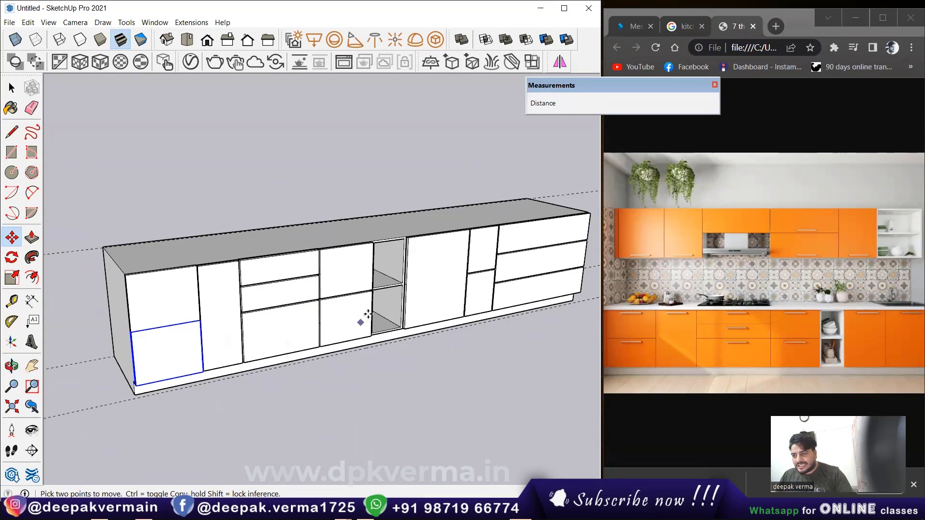
mouse_move(349, 304)
middle_down()
mouse_move(423, 309)
mouse_move(275, 332)
middle_up()
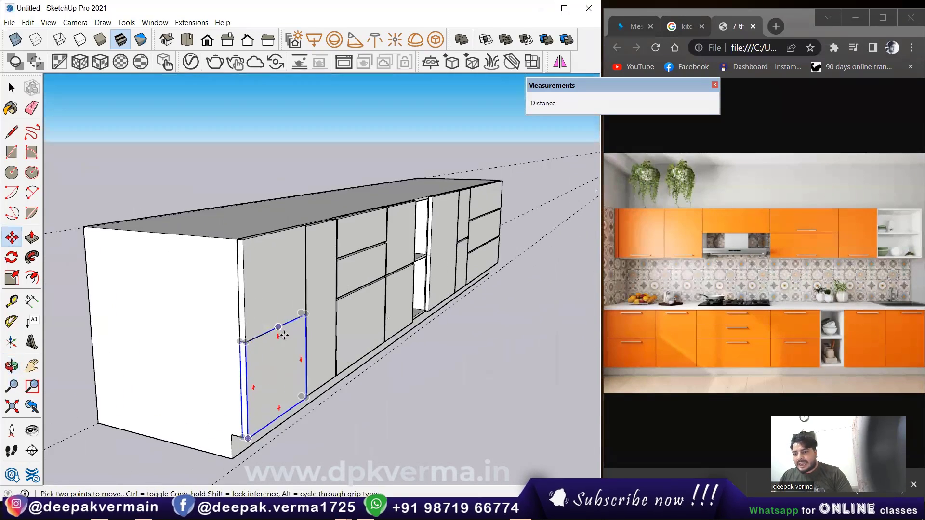
scroll(342, 288, up, 2)
middle_drag(341, 288, 381, 274)
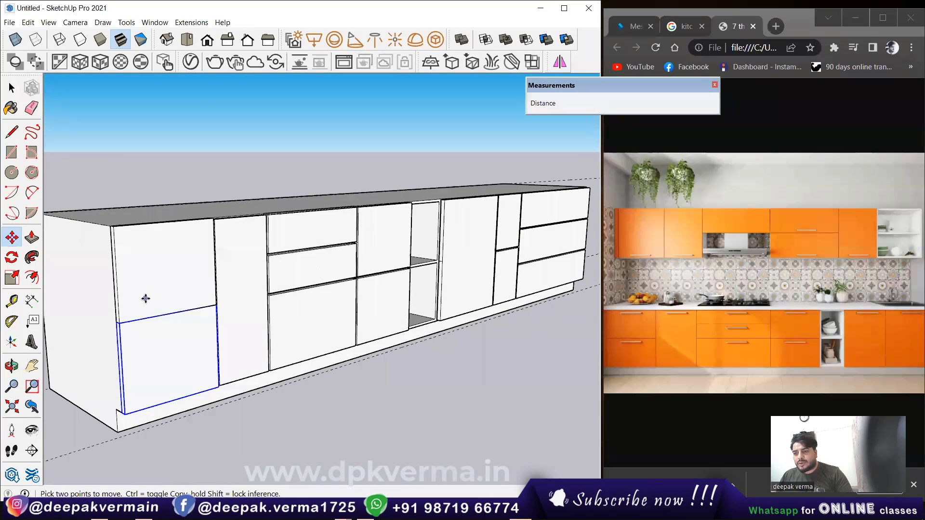
- Offset the upper left door's front face inward by 0.2 inches
key(space)
scroll(144, 268, up, 2)
double_click(148, 259)
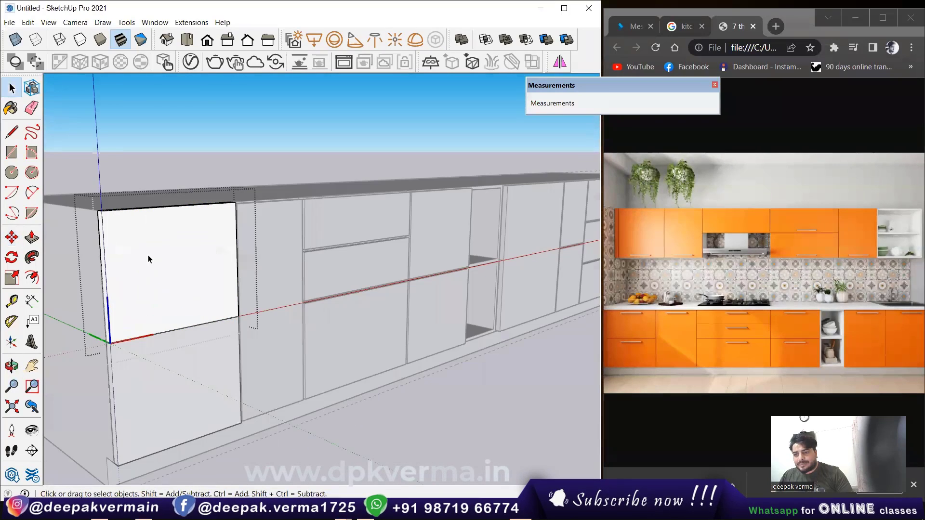
click(148, 259)
scroll(148, 259, up, 1)
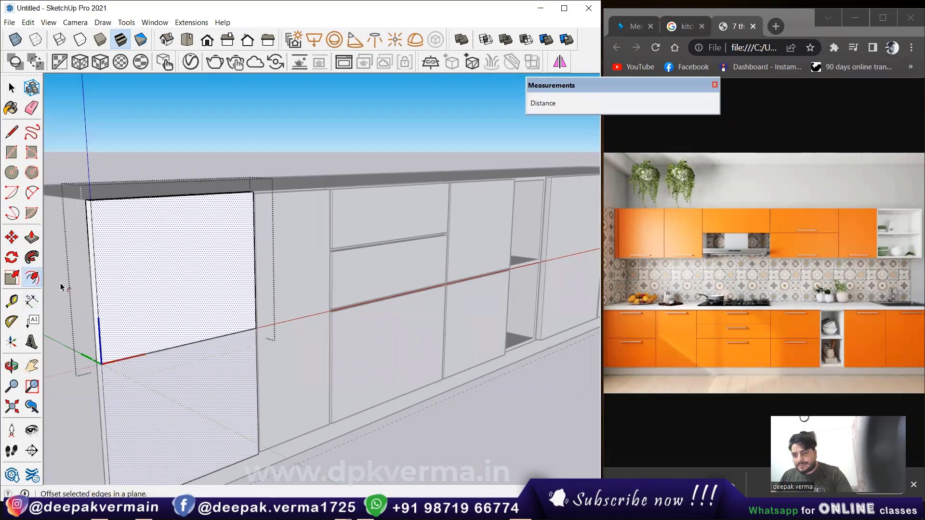
scroll(171, 301, up, 2)
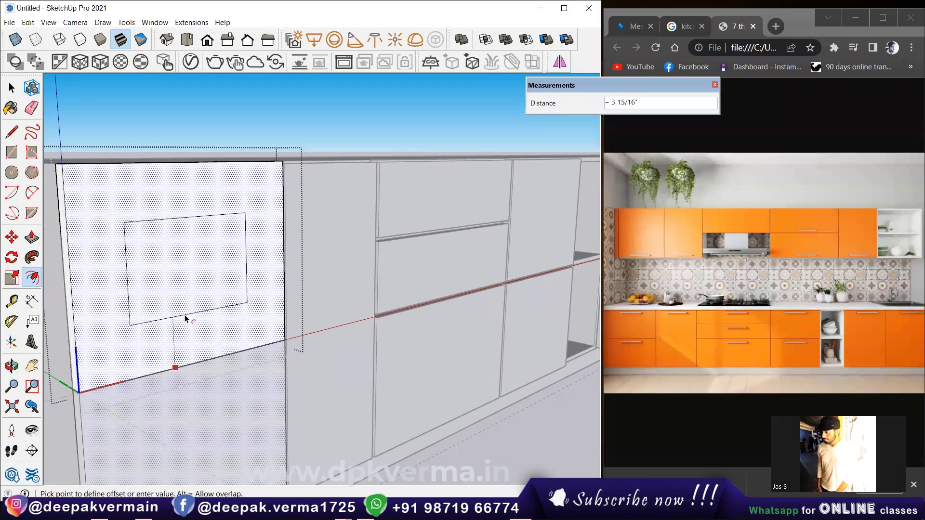
text(.2)
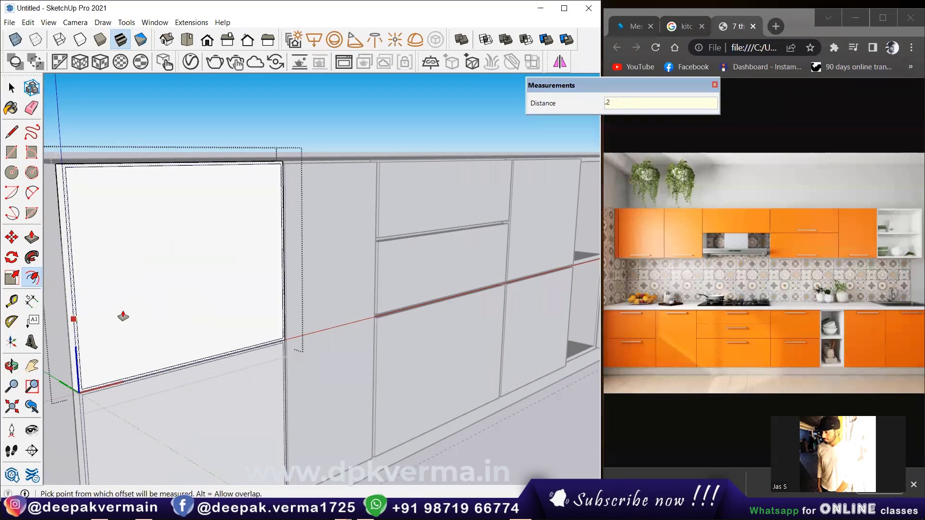
key(Return)
- Push/Pull the inset door face and return to a front view of the cabinet
middle_drag(124, 316, 167, 290)
key(p)
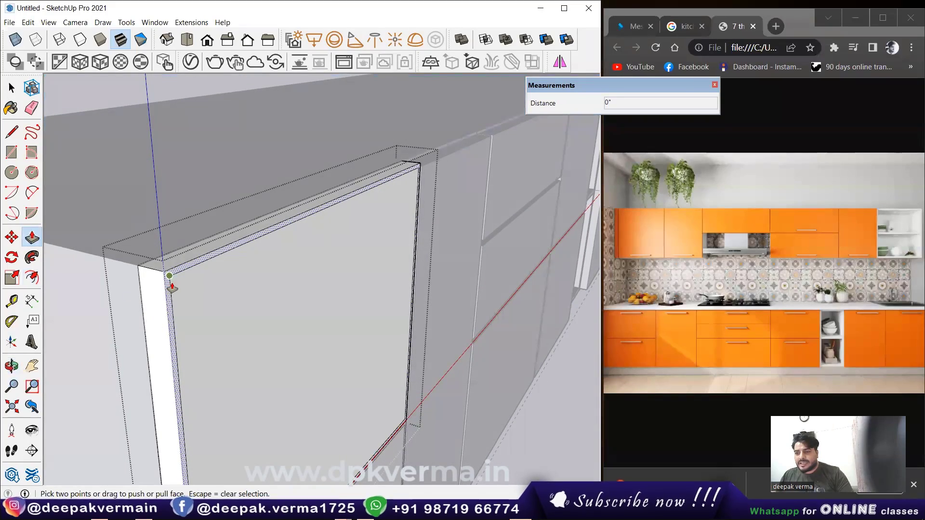
key(space)
scroll(285, 314, down, 3)
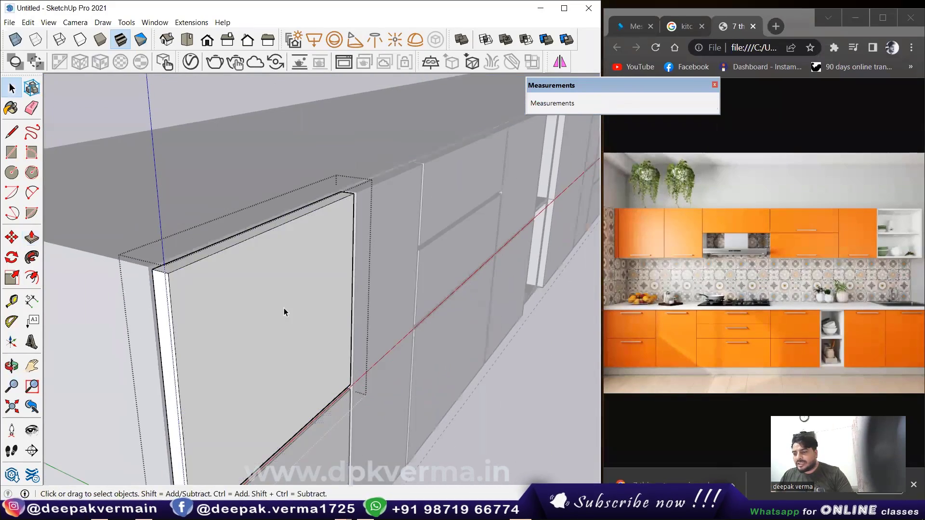
scroll(465, 438, down, 3)
middle_drag(465, 438, 190, 355)
scroll(183, 362, up, 3)
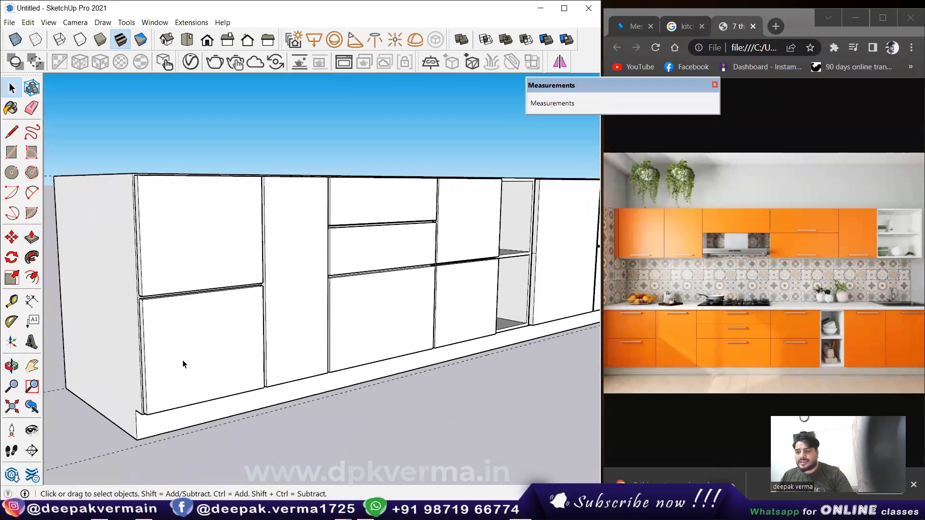
scroll(190, 355, down, 2)
scroll(152, 341, down, 2)
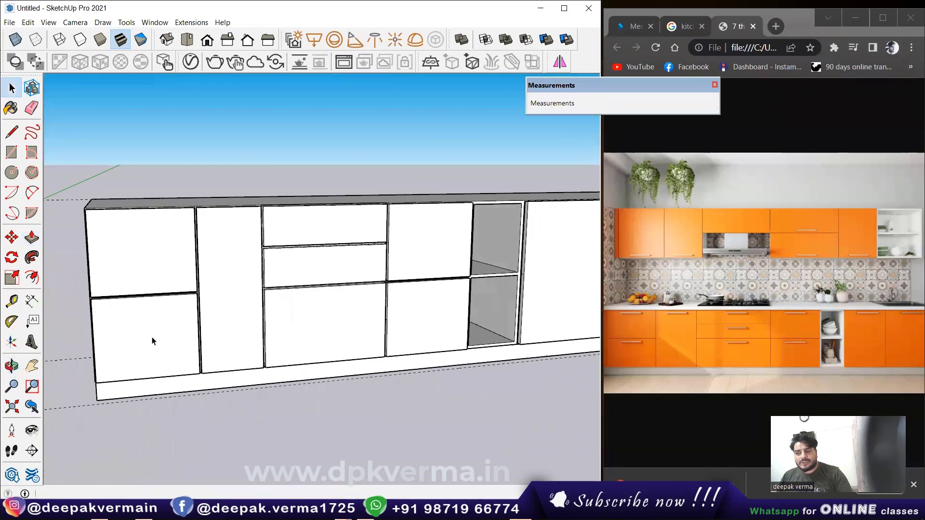
scroll(212, 326, down, 2)
middle_drag(211, 318, 351, 351)
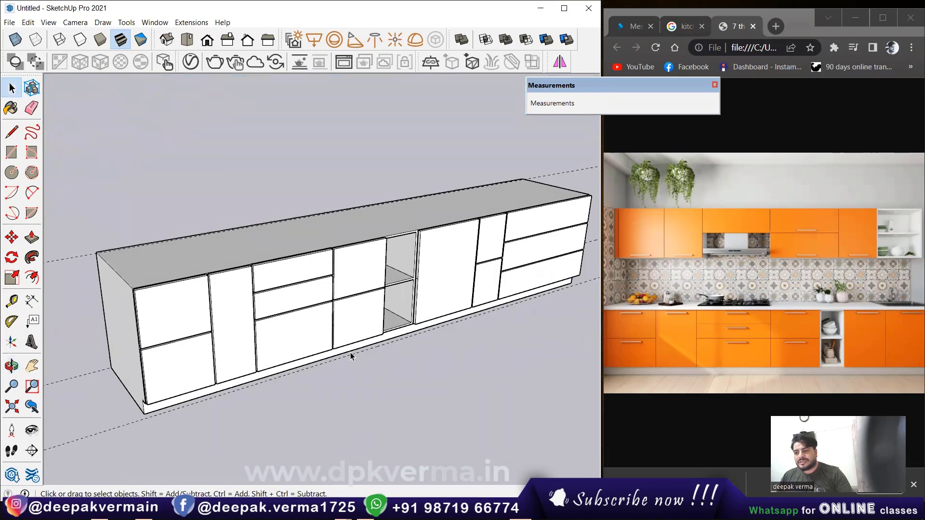
scroll(347, 346, down, 1)
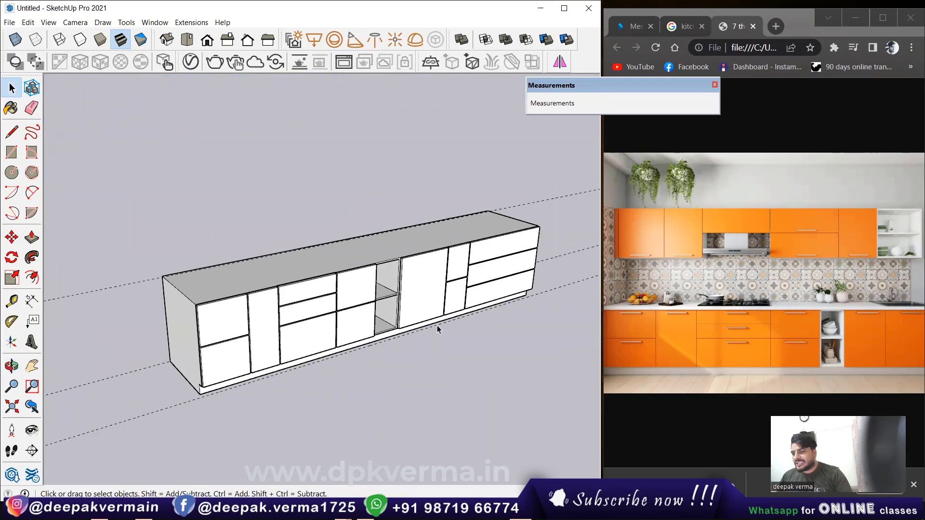
scroll(232, 337, up, 2)
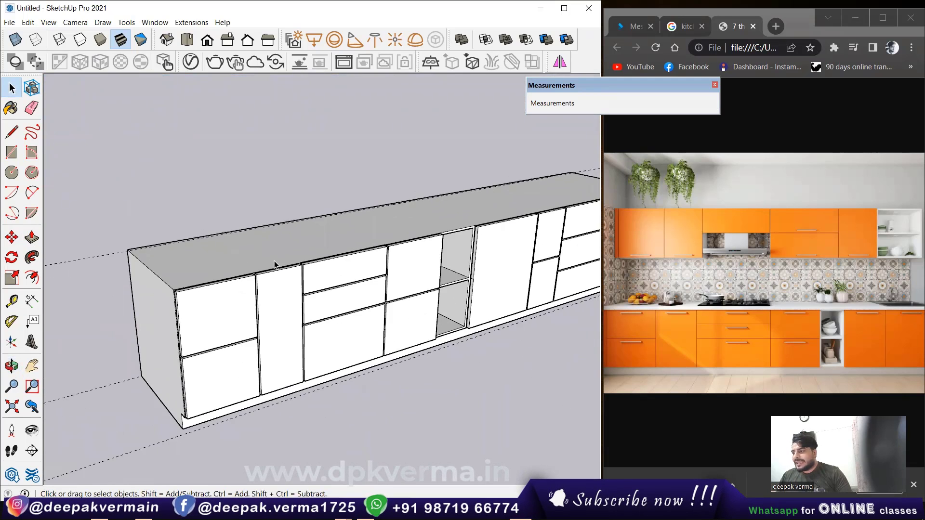
middle_drag(268, 274, 254, 263)
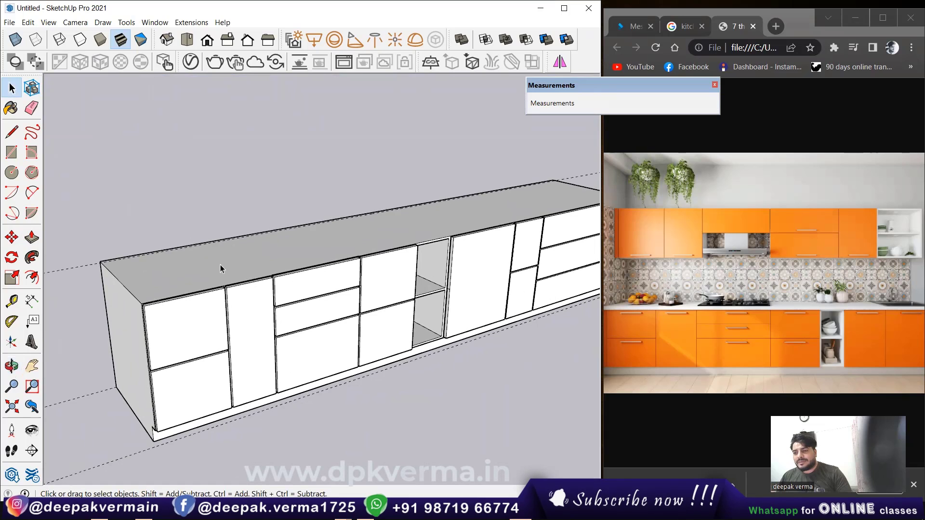
mouse_move(182, 325)
middle_down()
mouse_move(192, 327)
mouse_move(213, 267)
middle_up()
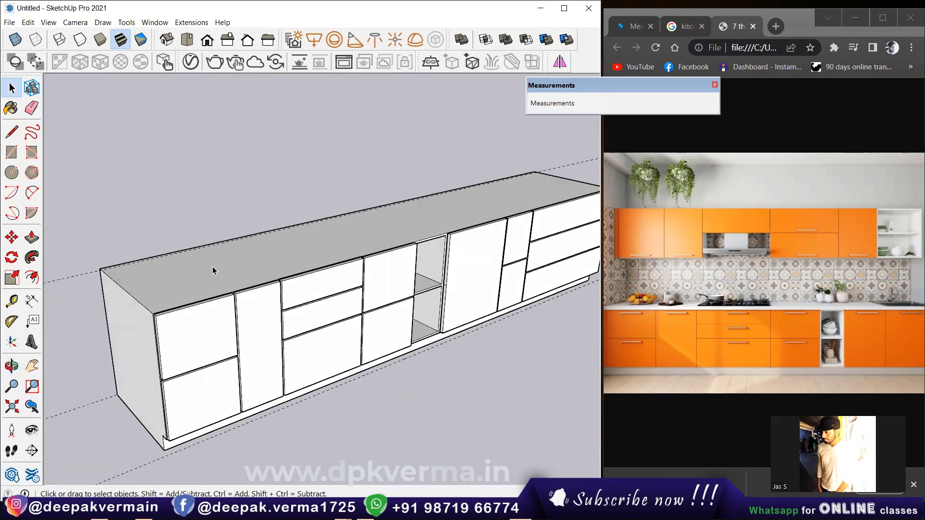
- Copy the cabinet group's top face and paste it in place outside the group
double_click(86, 274)
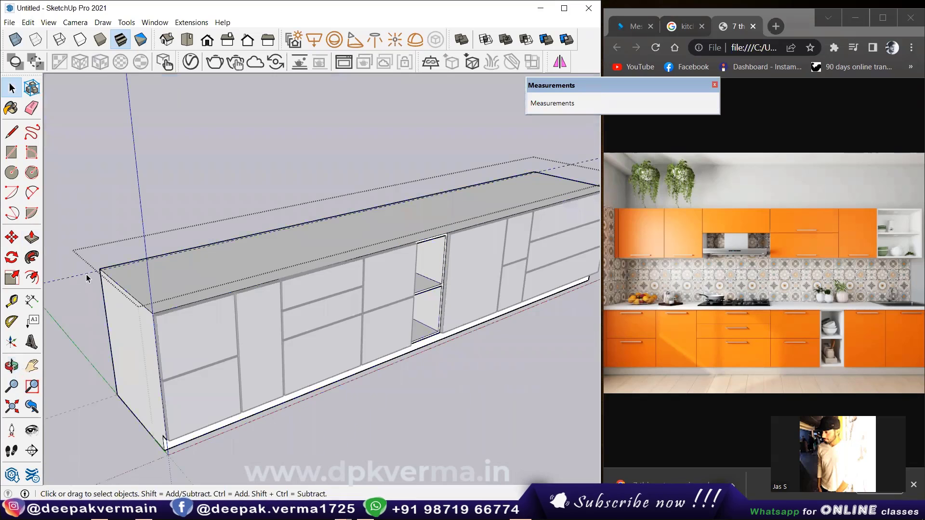
click(87, 201)
double_click(217, 264)
click(213, 266)
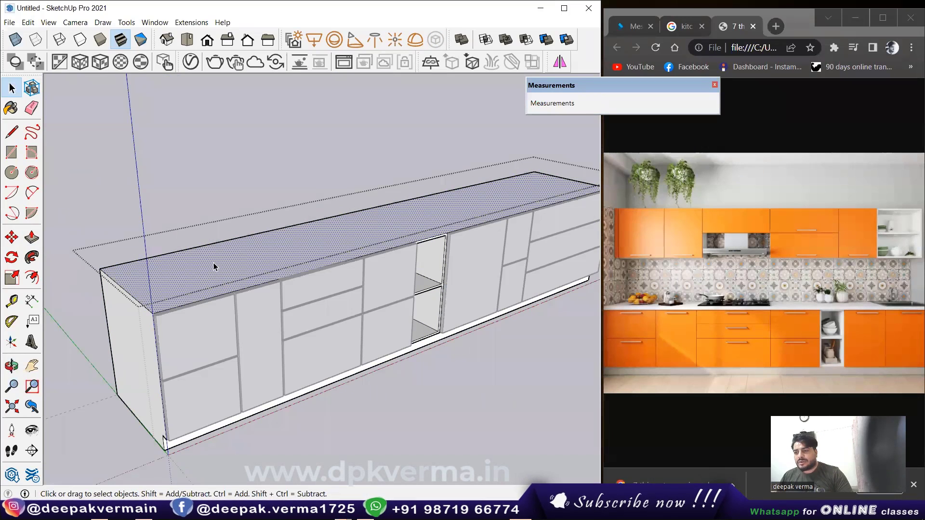
double_click(213, 264)
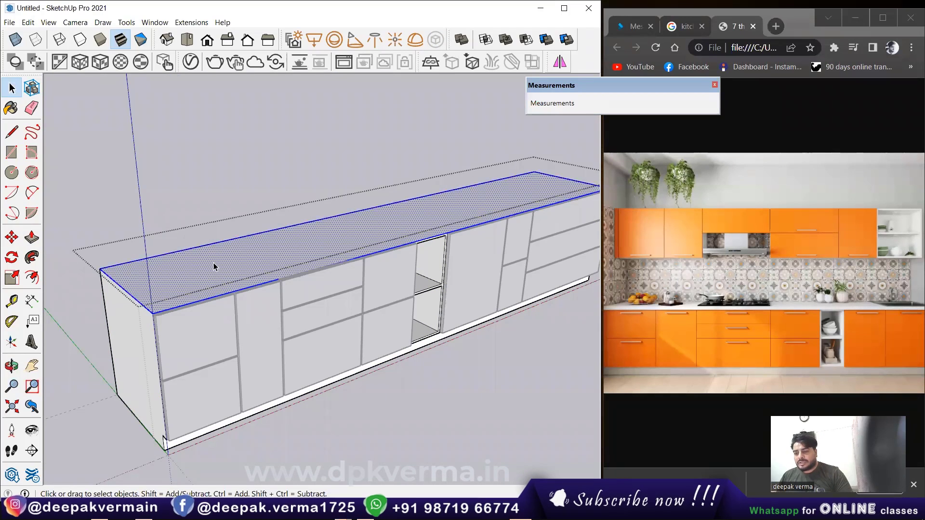
click(160, 171)
click(27, 22)
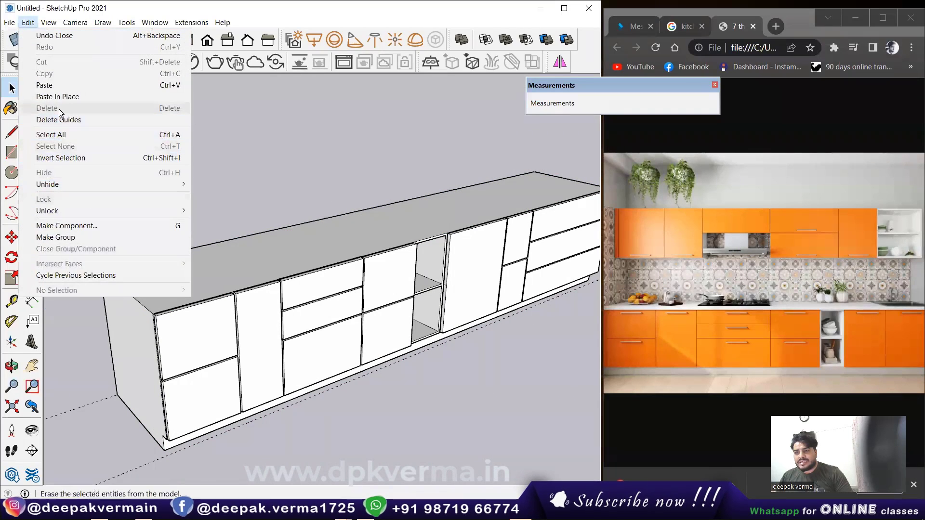
click(66, 97)
- Raise the pasted face 2 inches into a countertop and erase the stray edges
key(p)
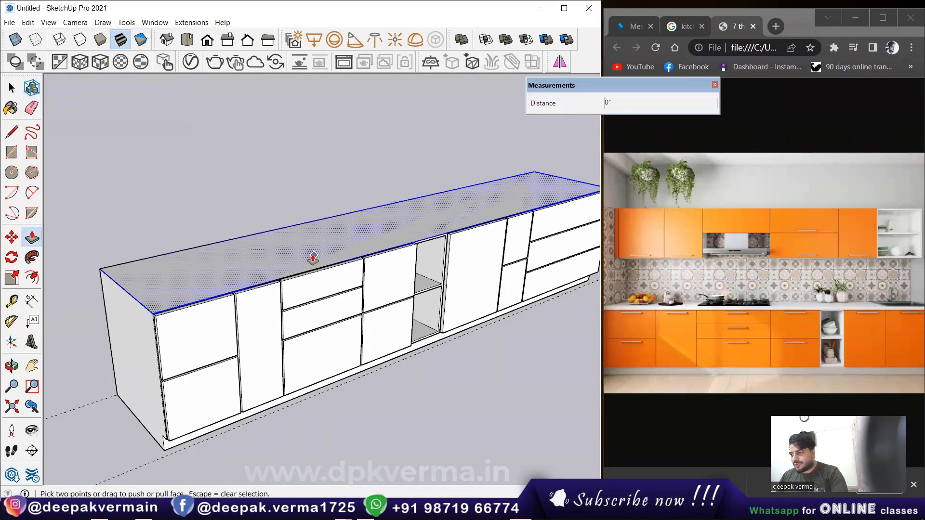
click(309, 246)
text(2)
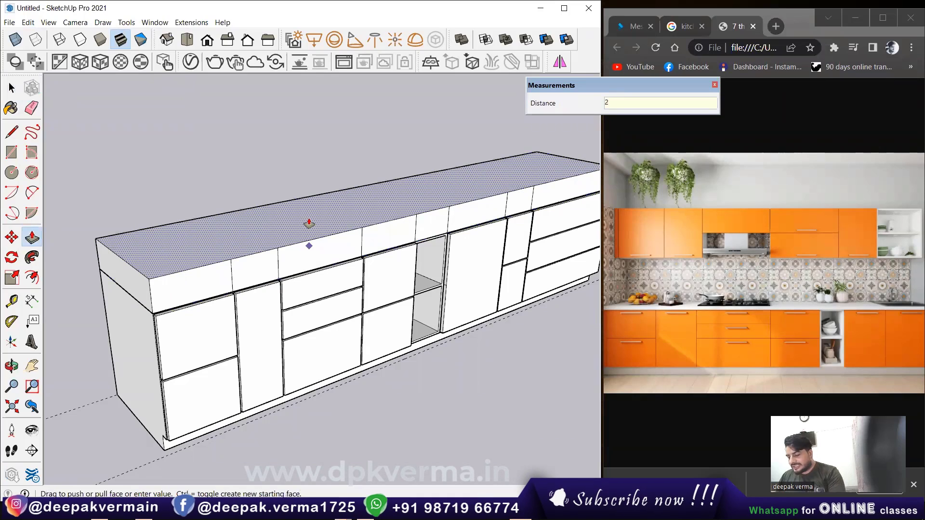
key(Return)
key(e)
scroll(245, 289, up, 3)
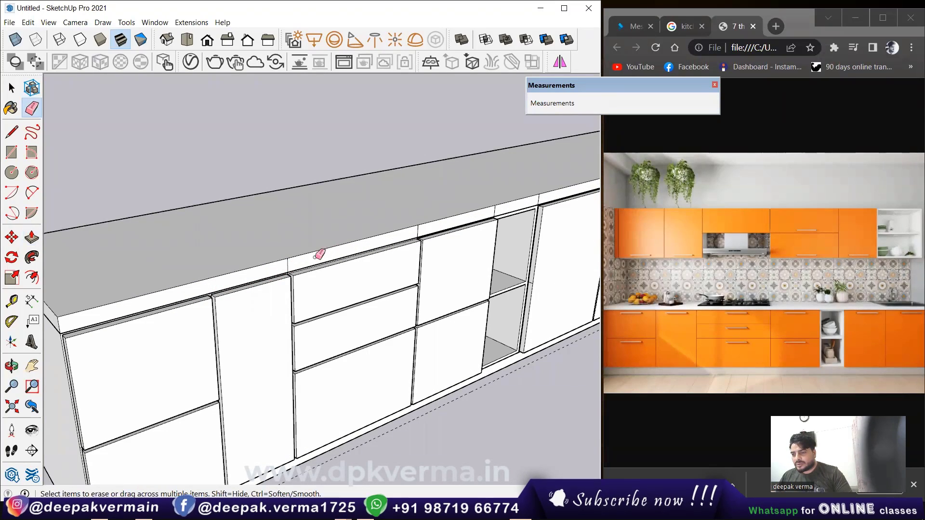
scroll(292, 262, down, 3)
scroll(305, 267, up, 3)
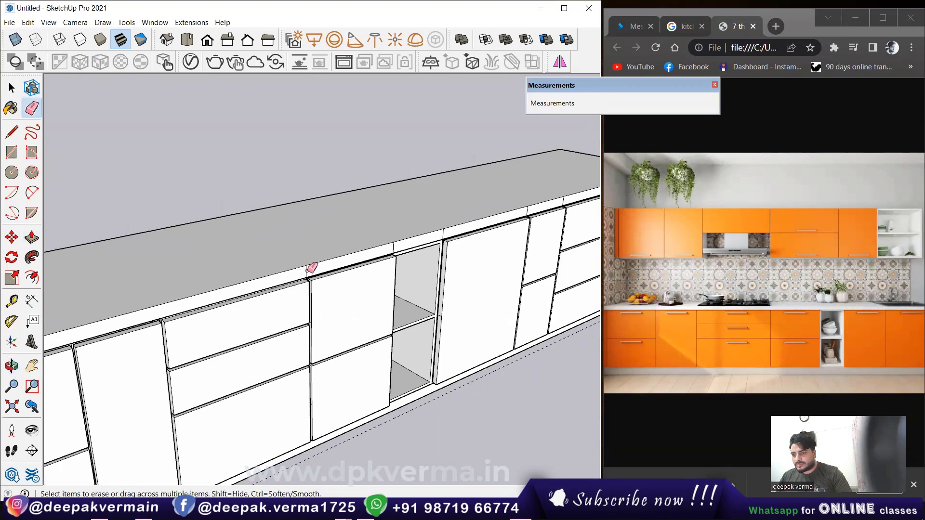
shift+middle_drag(311, 267, 224, 306)
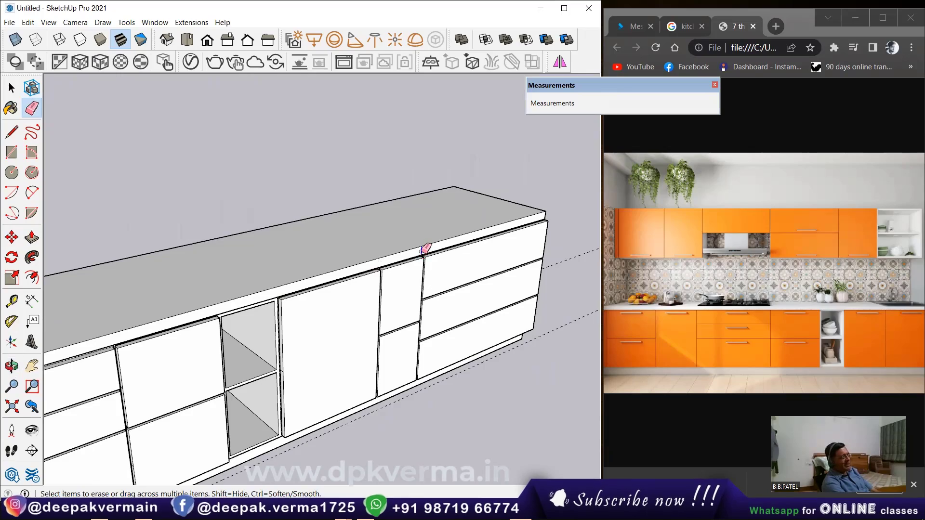
mouse_move(424, 248)
middle_down()
mouse_move(498, 215)
mouse_move(170, 209)
mouse_move(168, 261)
mouse_move(195, 178)
mouse_move(230, 304)
mouse_move(274, 268)
middle_up()
key(space)
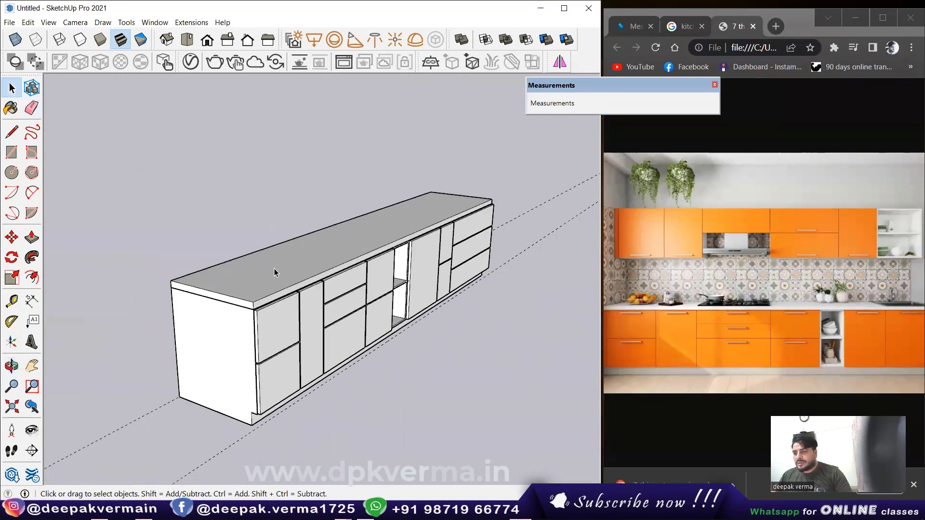
- Group the whole countertop slab and make it a component
triple_click(274, 267)
right_click(273, 267)
click(336, 358)
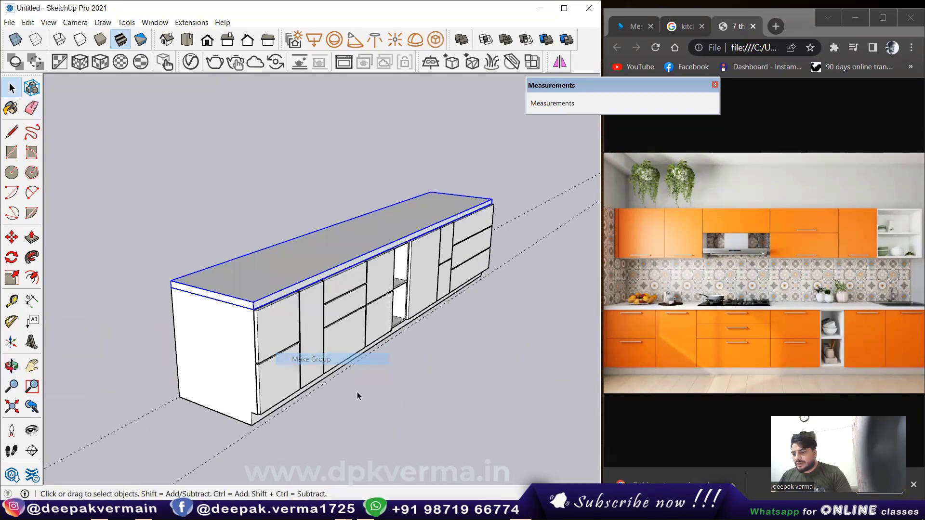
click(379, 393)
middle_drag(380, 393, 334, 345)
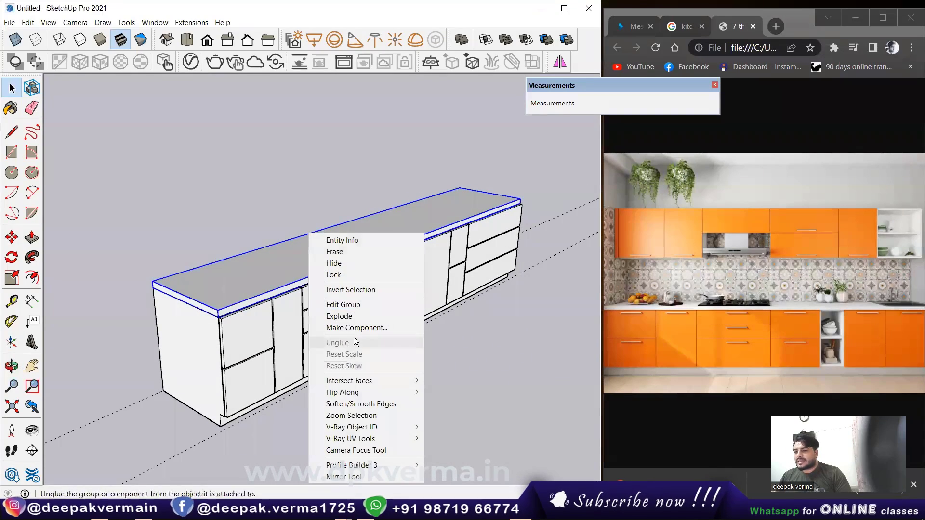
click(354, 328)
click(328, 384)
middle_drag(327, 384, 332, 355)
key(space)
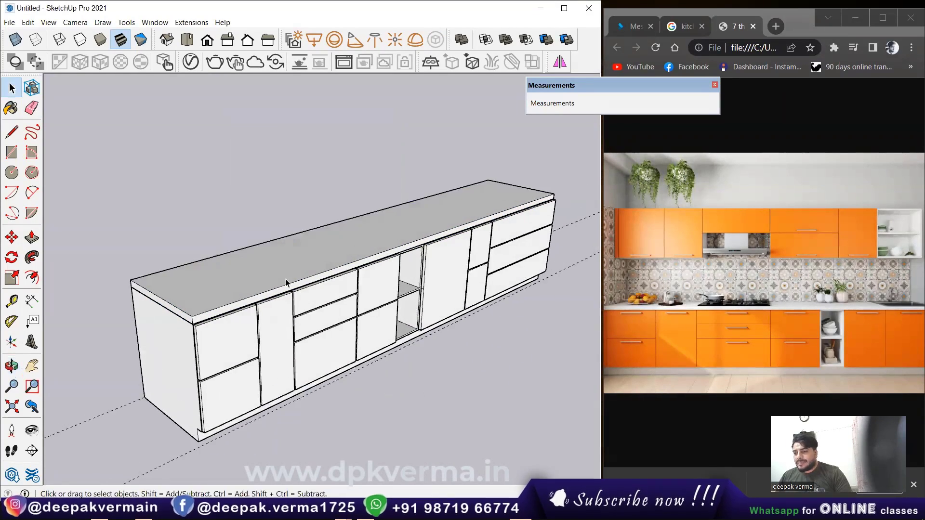
- Open the countertop component to check it, then close editing
scroll(313, 289, up, 2)
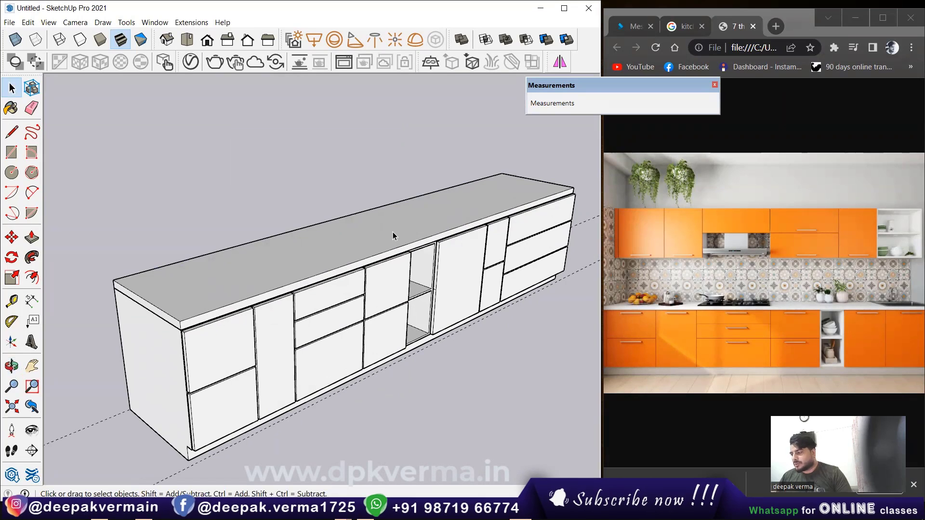
shift+middle_drag(392, 233, 362, 240)
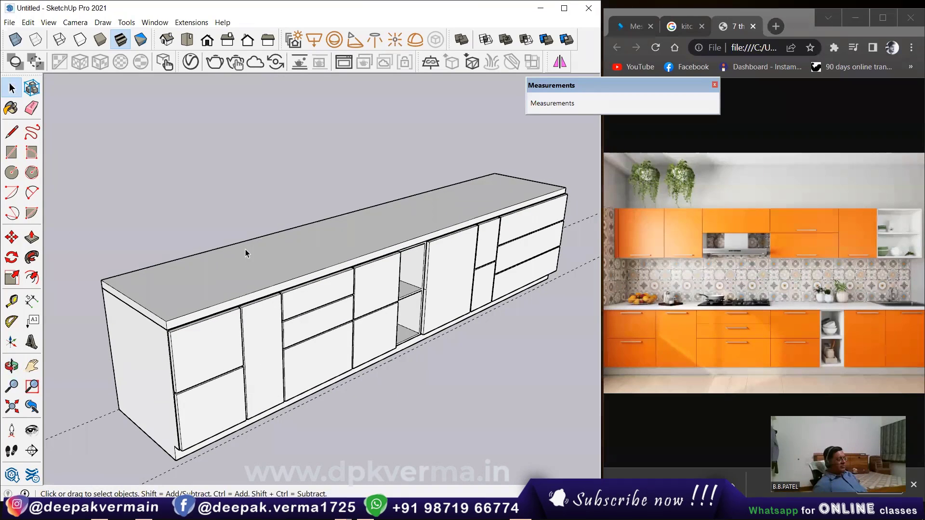
double_click(238, 268)
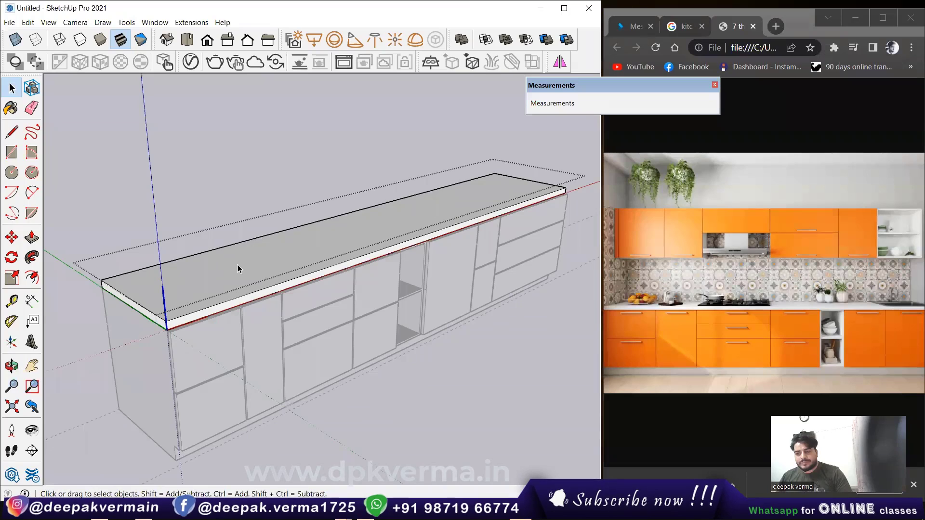
scroll(238, 265, down, 2)
mouse_move(238, 262)
middle_down()
mouse_move(195, 161)
mouse_move(268, 288)
middle_up()
click(195, 160)
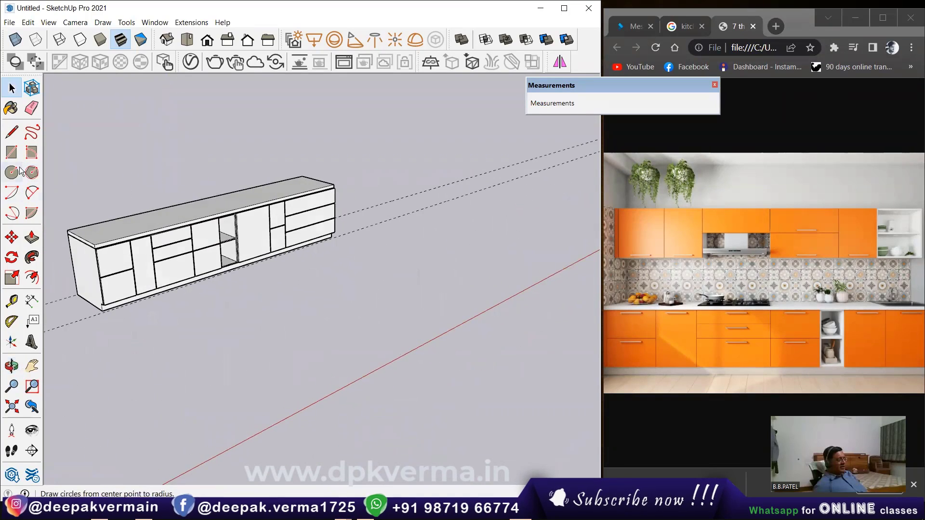
- Draw a rectangle on the ground in front of the cabinets and pull it up into a box
click(12, 152)
click(250, 379)
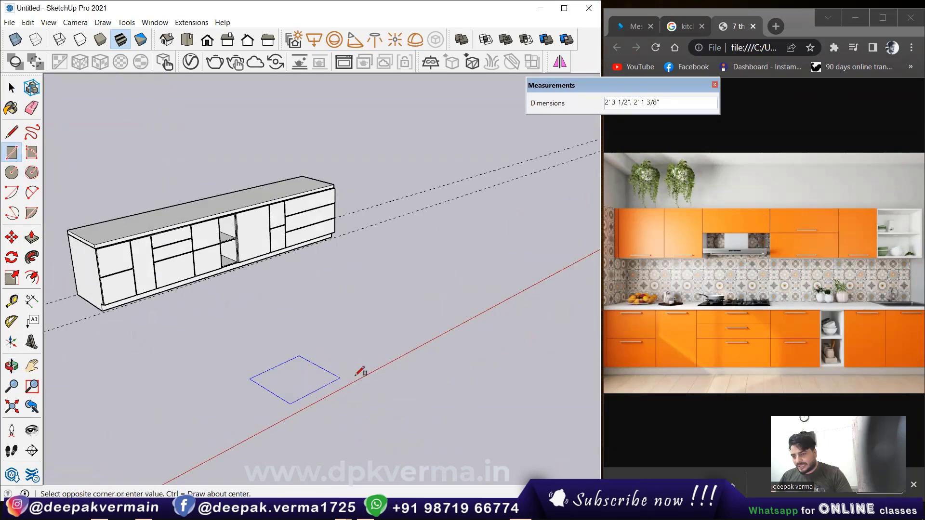
click(394, 347)
key(p)
click(336, 341)
click(337, 320)
mouse_move(337, 320)
middle_down()
mouse_move(290, 349)
mouse_move(328, 319)
middle_up()
key(space)
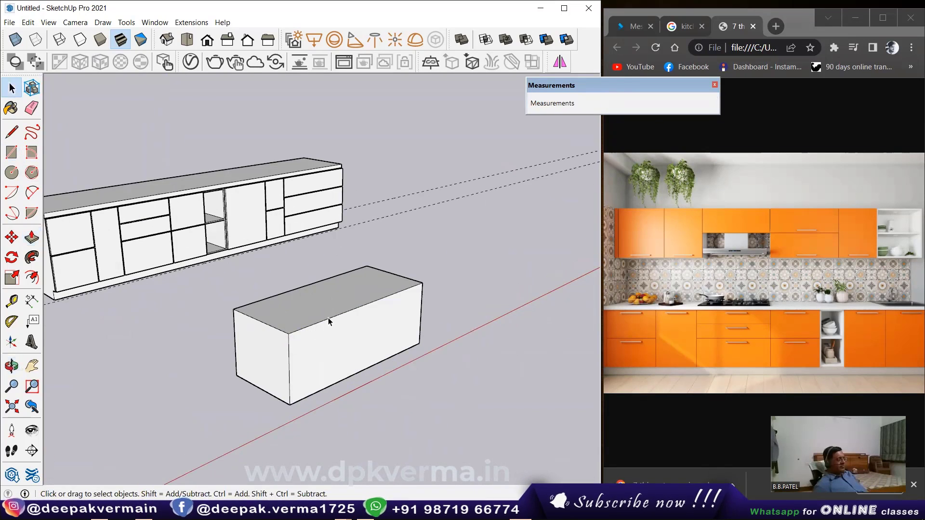
- Select the box's top face together with its edges
mouse_move(328, 317)
middle_down()
mouse_move(319, 331)
mouse_move(280, 305)
middle_up()
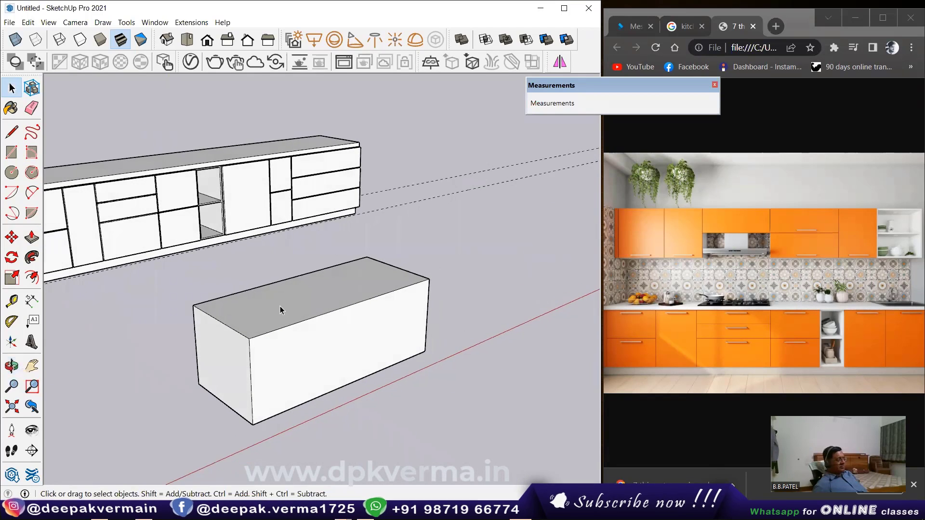
click(293, 302)
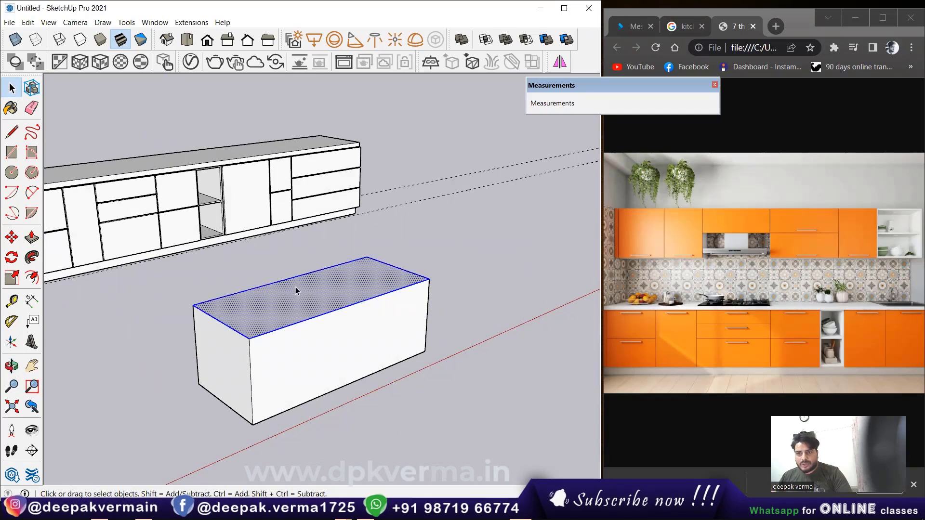
click(30, 22)
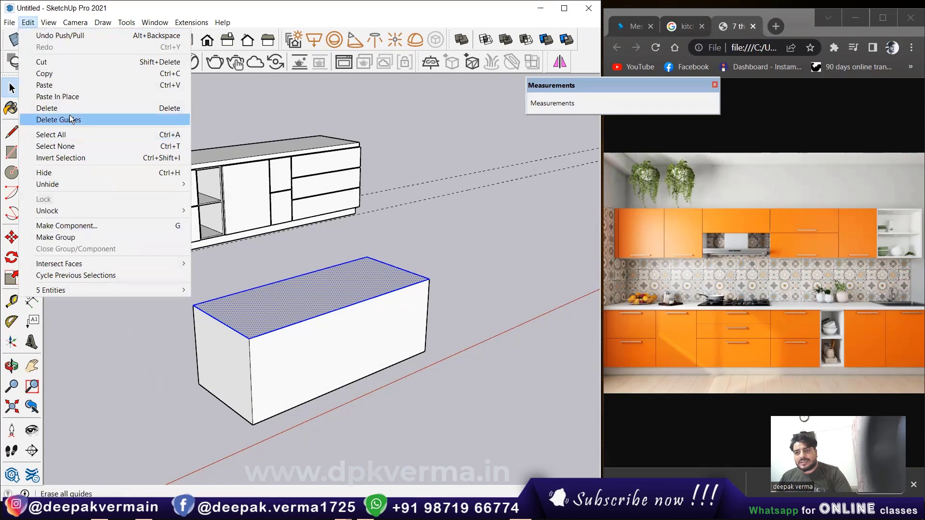
click(68, 97)
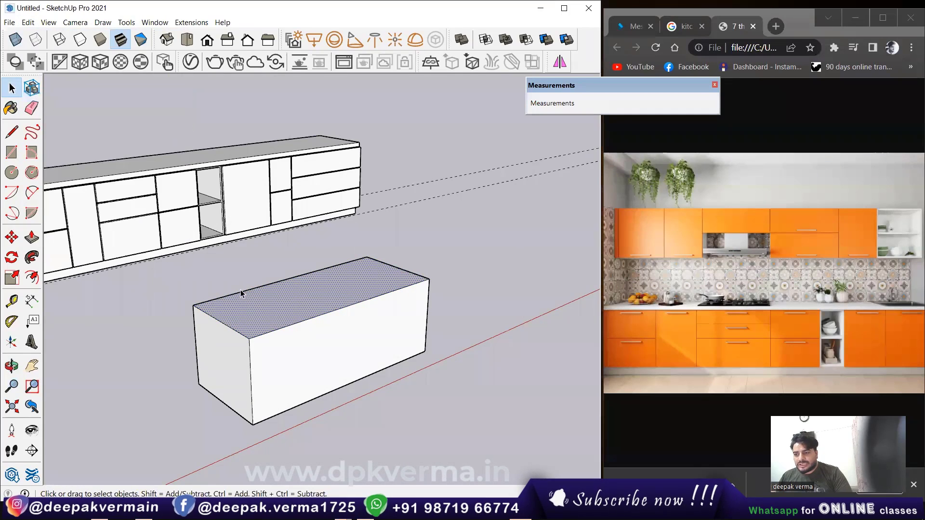
click(433, 262)
click(265, 311)
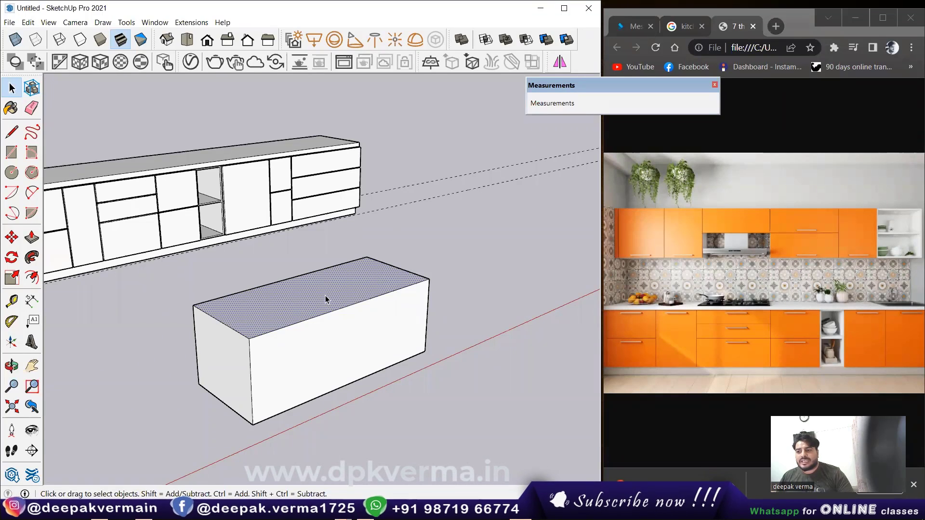
double_click(274, 306)
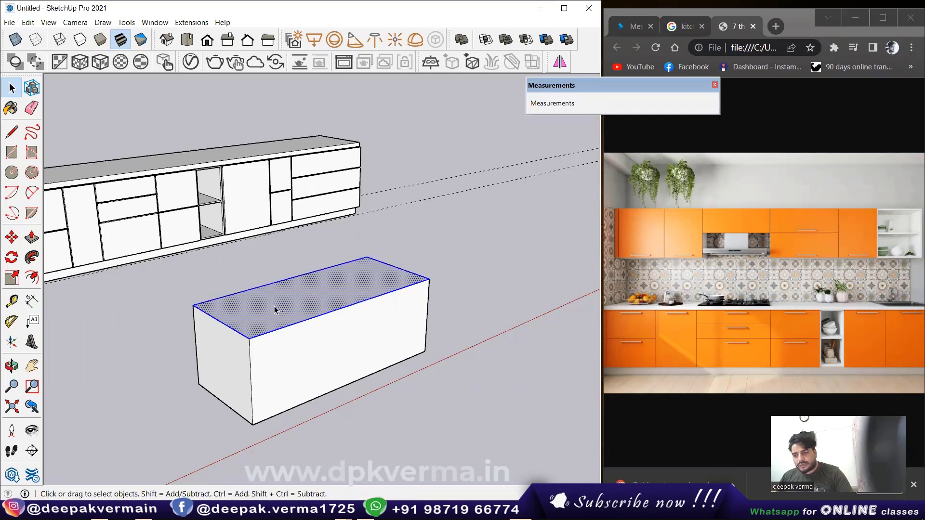
- Select the entire box and make it a group
click(304, 307)
triple_click(303, 309)
right_click(303, 303)
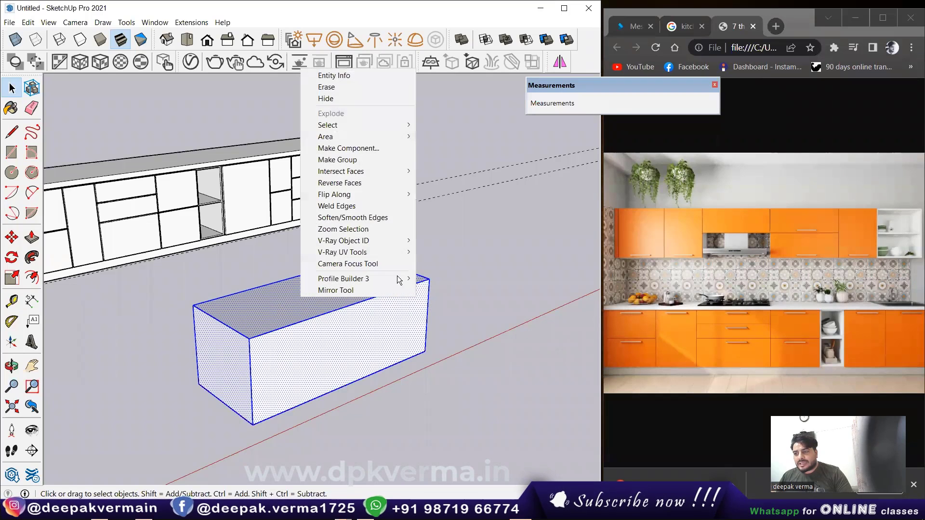
click(348, 161)
- Paste the top face in place, raise it into a trial slab, then delete that slab
click(28, 23)
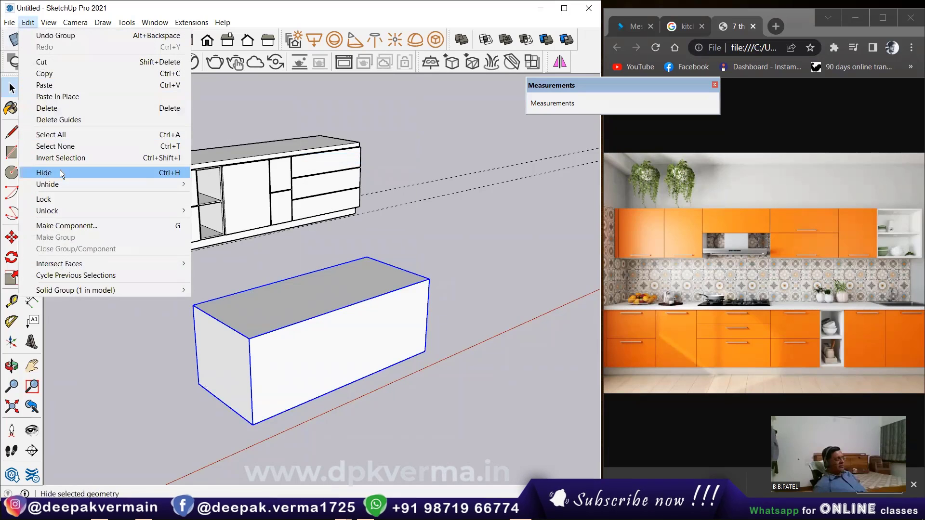
click(63, 100)
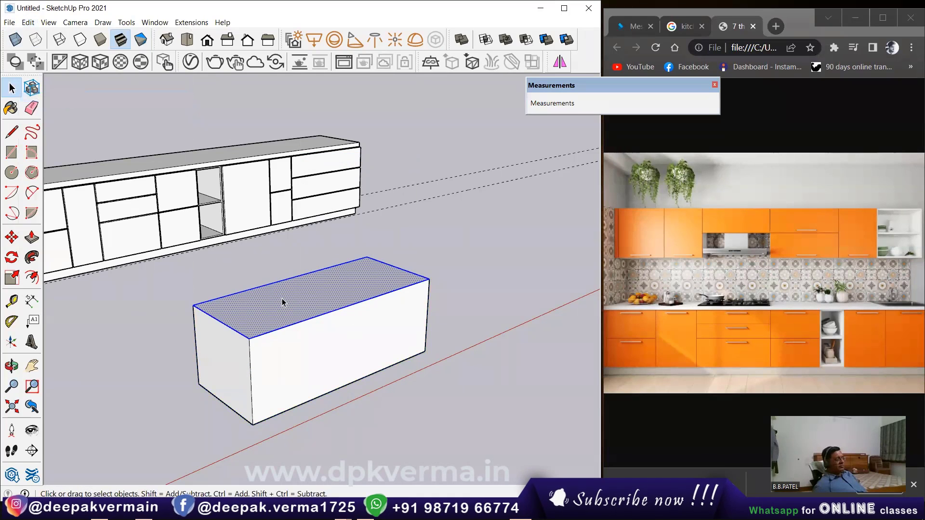
key(p)
drag(282, 303, 280, 297)
key(space)
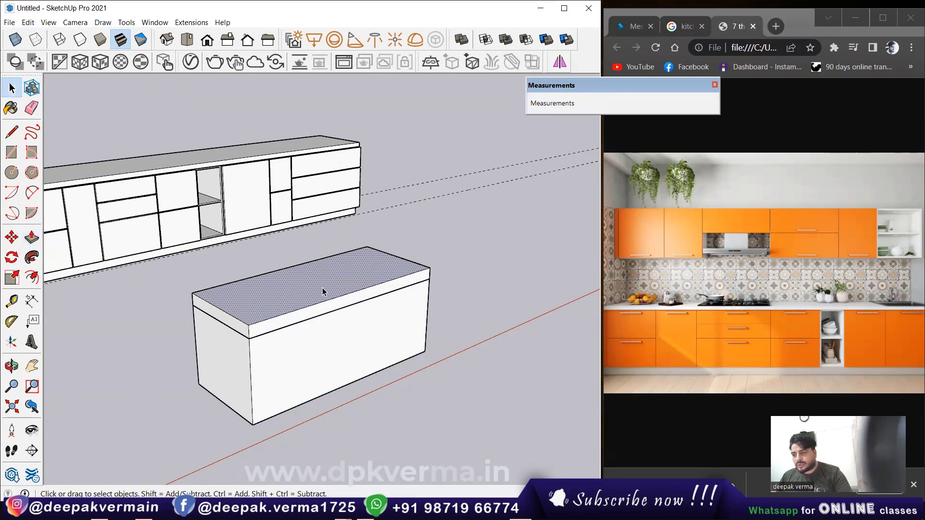
click(311, 334)
triple_click(296, 289)
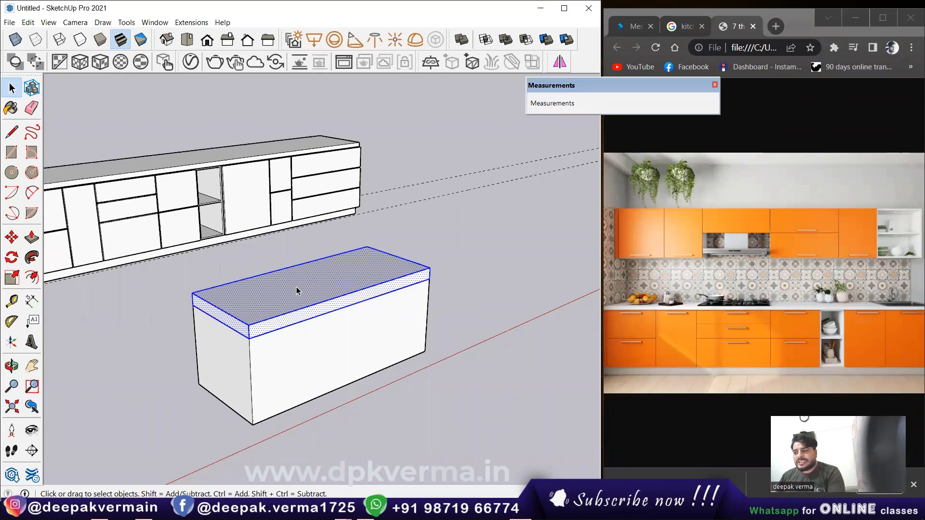
key(Delete)
- Open the box group to check its top face, then close editing
click(304, 305)
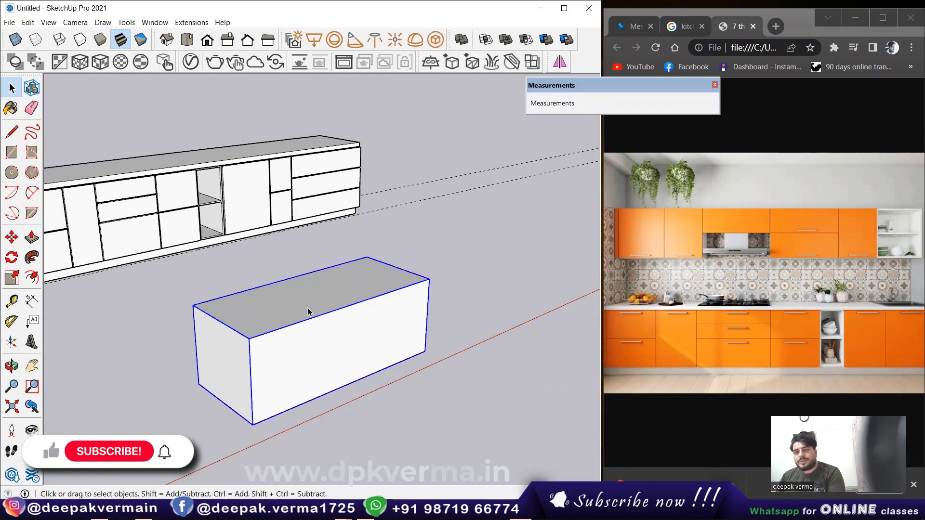
double_click(295, 303)
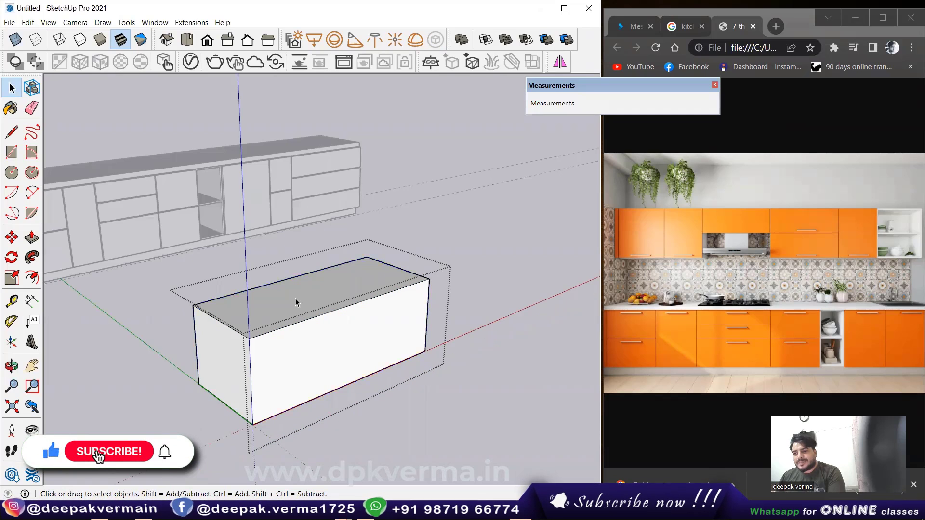
click(294, 302)
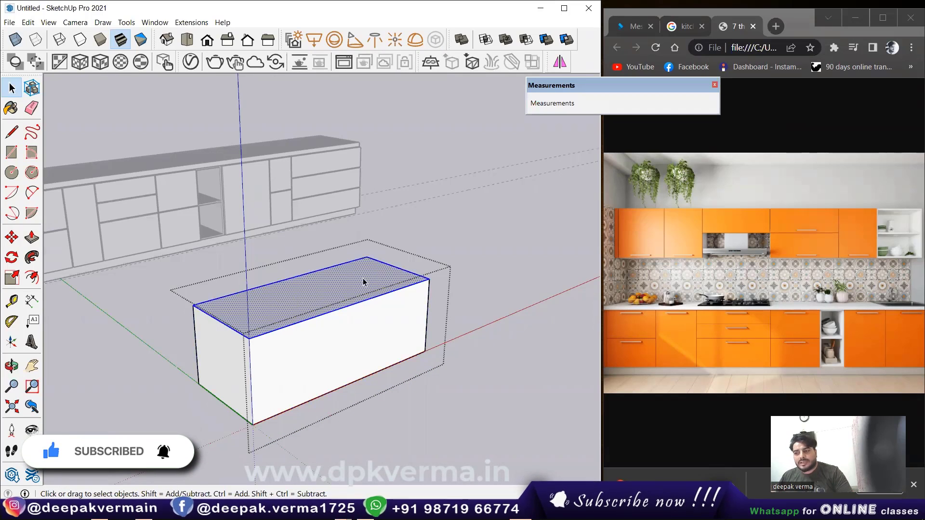
click(450, 215)
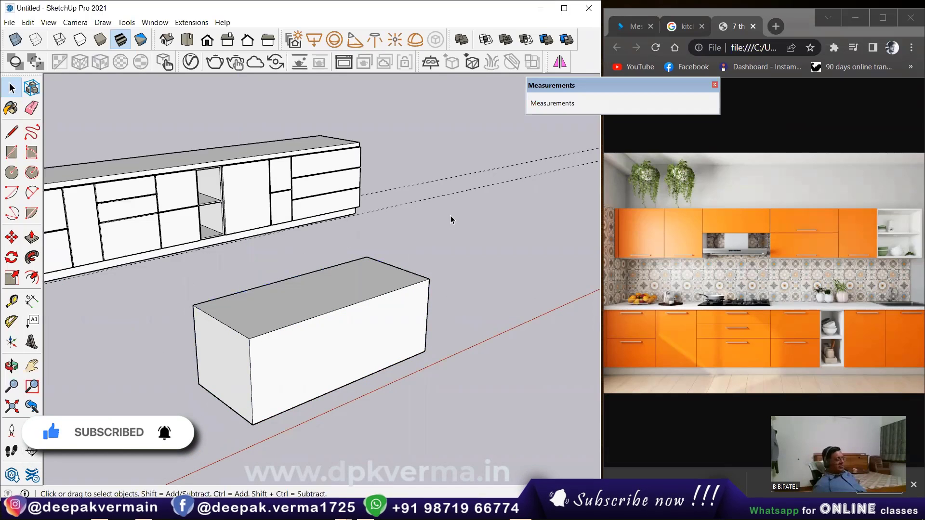
- Paste the copied top face in place and raise it 3 1/8" into a slab
click(28, 22)
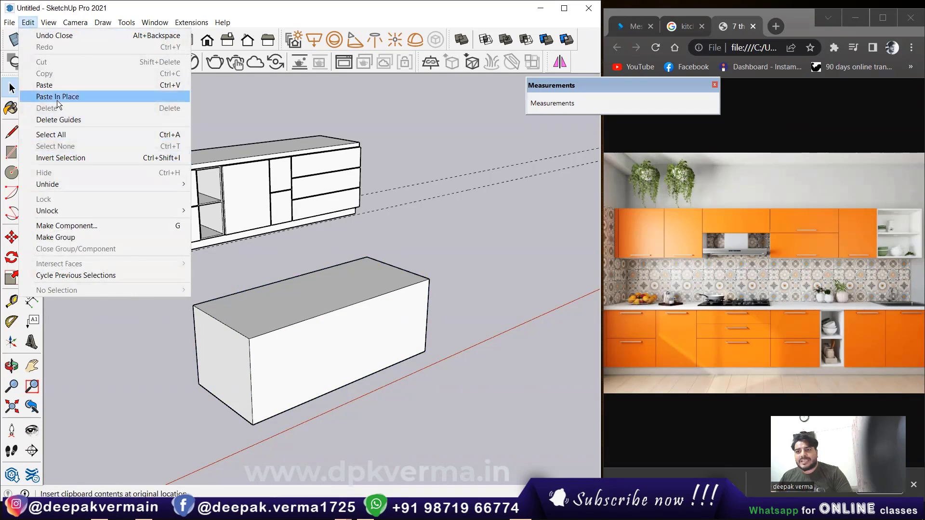
click(57, 97)
key(p)
click(273, 302)
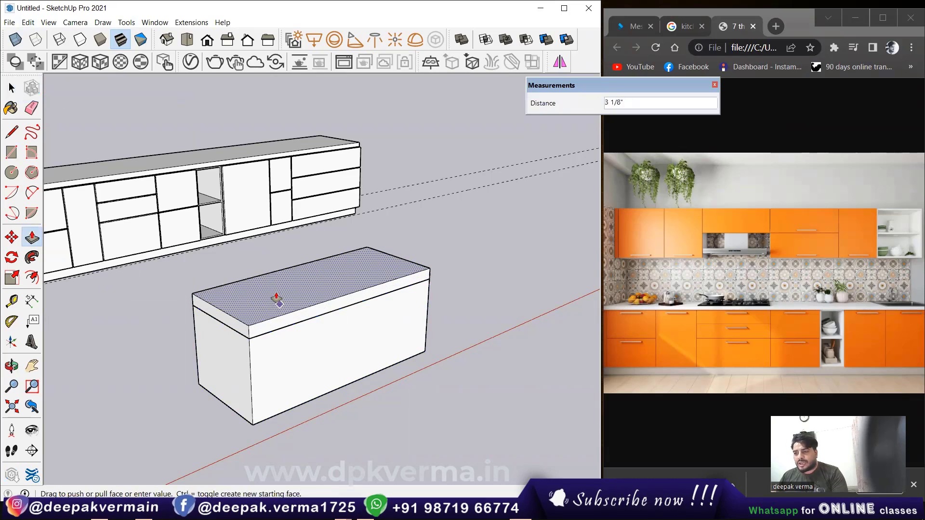
key(space)
- Delete the raised top slab and the practice box
click(352, 345)
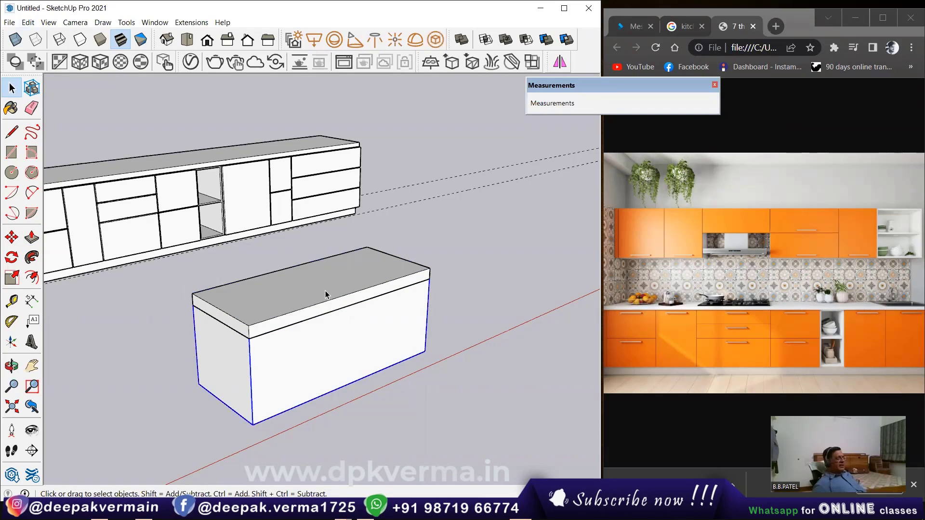
triple_click(313, 291)
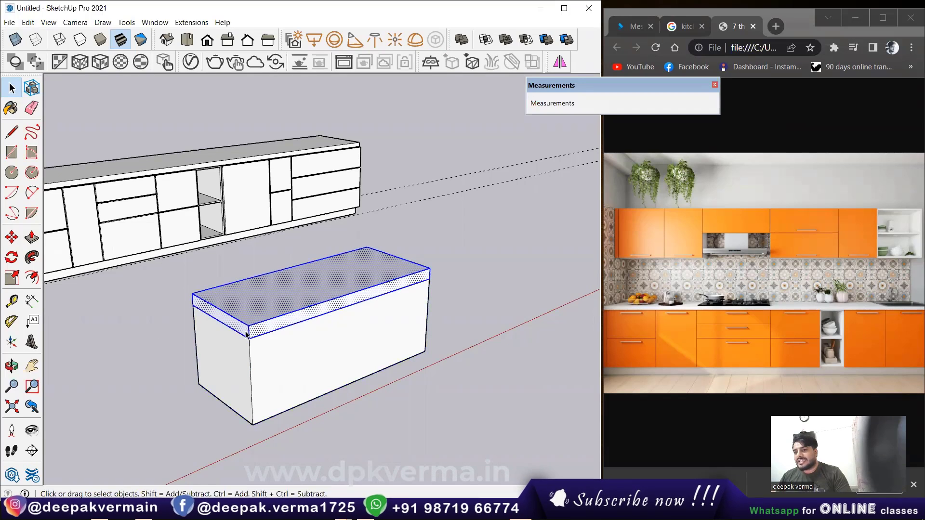
scroll(270, 331, down, 1)
ctrl+click(383, 301)
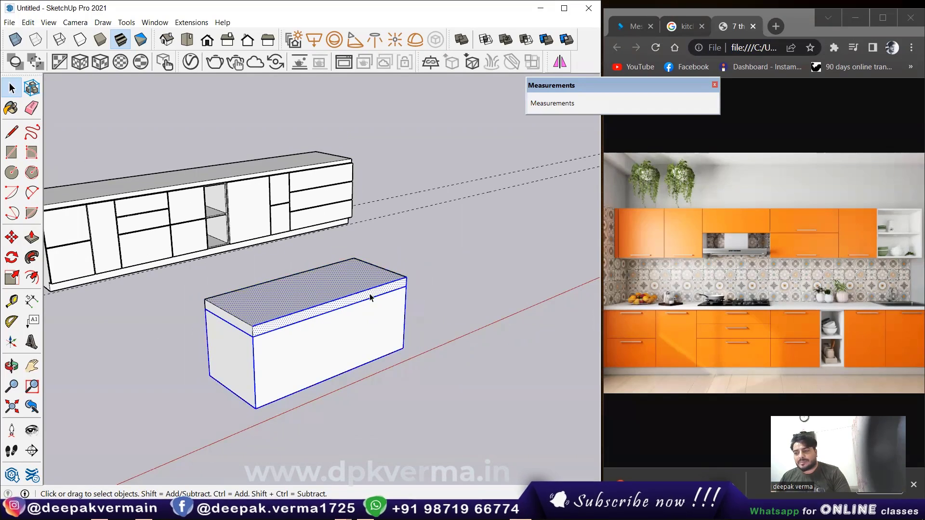
key(Delete)
click(356, 316)
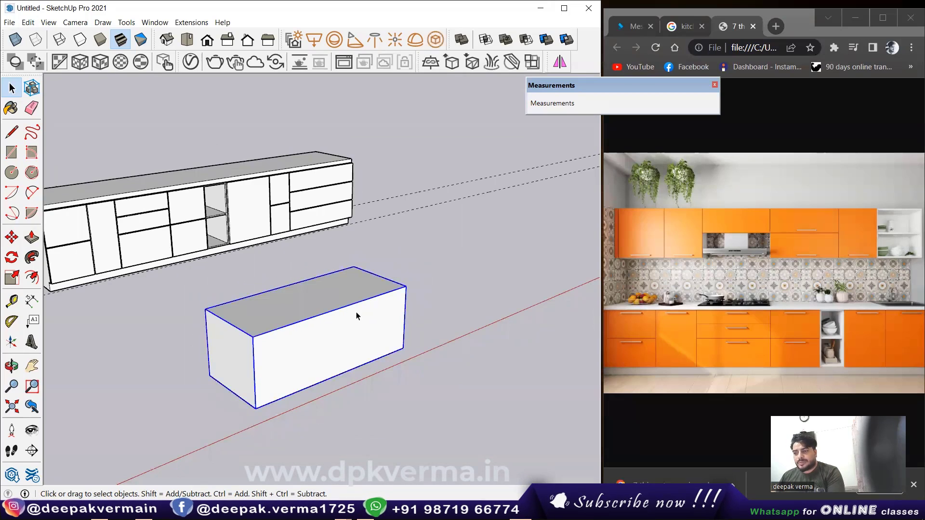
key(Delete)
- Push the countertop's front face outward 2" inside its group
middle_drag(356, 316, 256, 250)
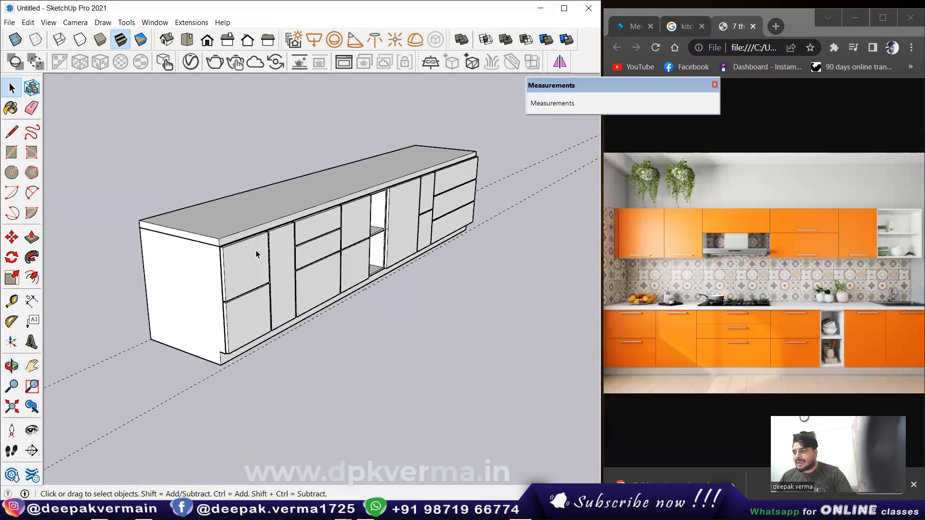
scroll(251, 248, up, 1)
scroll(236, 243, up, 1)
click(220, 224)
scroll(219, 223, up, 2)
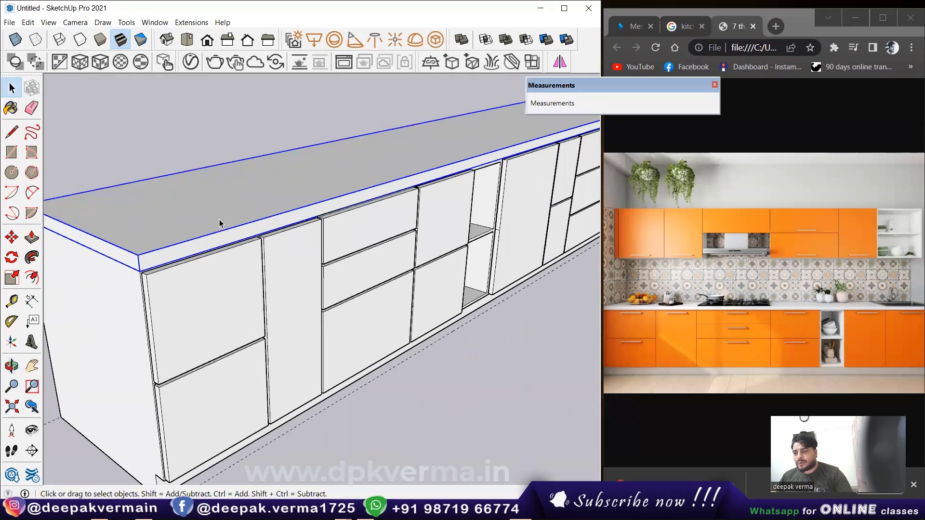
key(p)
click(227, 239)
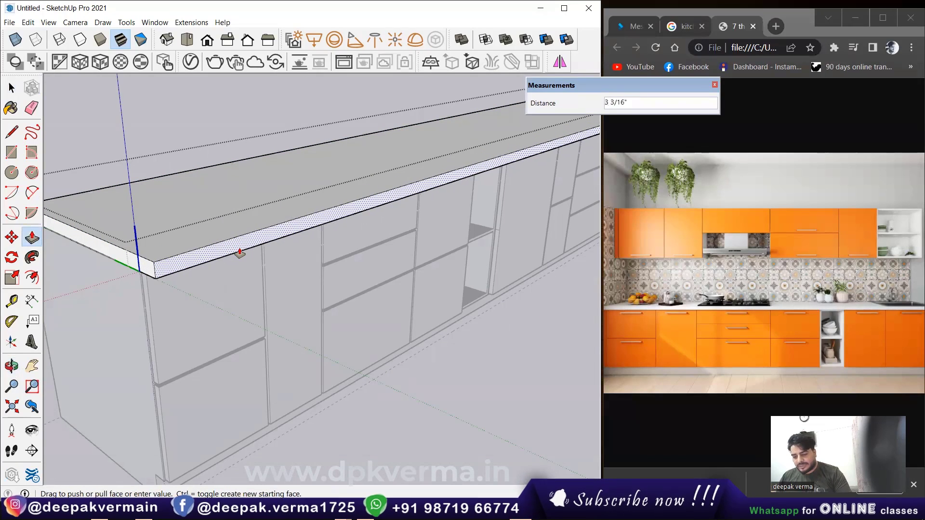
click(240, 252)
scroll(240, 252, down, 3)
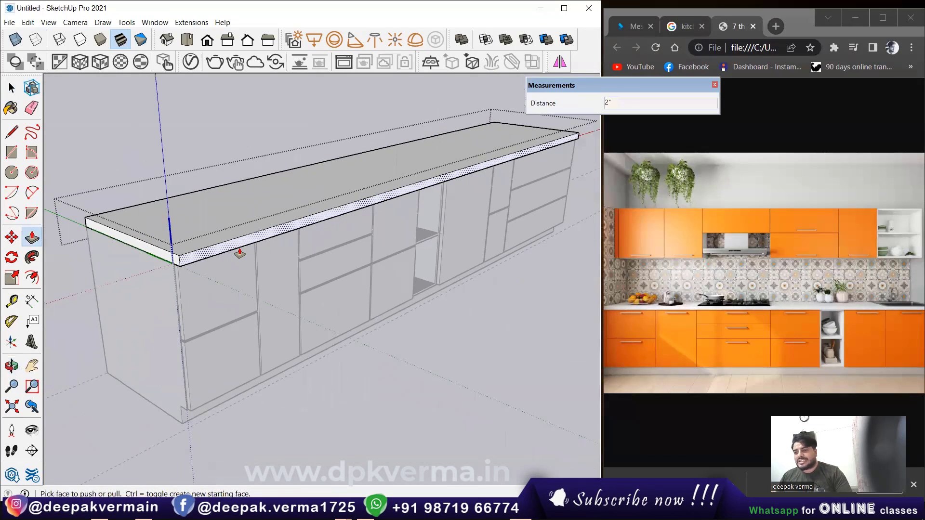
key(space)
- Exit the countertop group and inspect the new overhang from several angles
click(369, 348)
mouse_move(369, 348)
middle_down()
mouse_move(351, 275)
mouse_move(136, 219)
mouse_move(209, 295)
mouse_move(330, 319)
mouse_move(188, 304)
middle_up()
scroll(244, 288, up, 3)
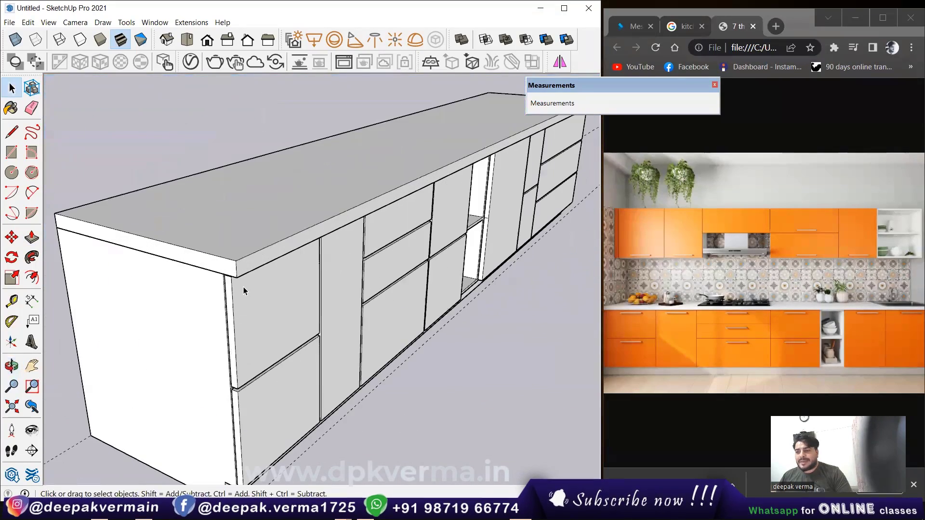
scroll(239, 277, up, 1)
scroll(241, 260, up, 1)
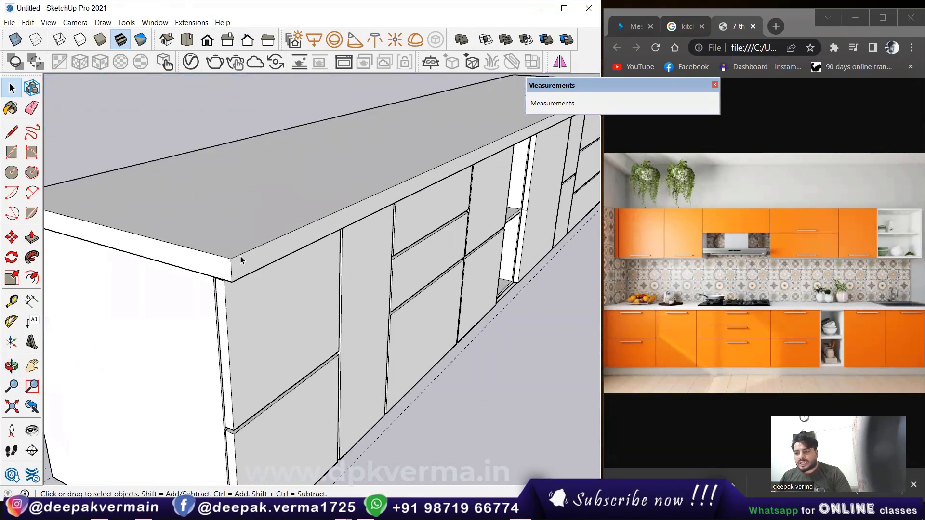
click(239, 254)
double_click(239, 254)
triple_click(239, 253)
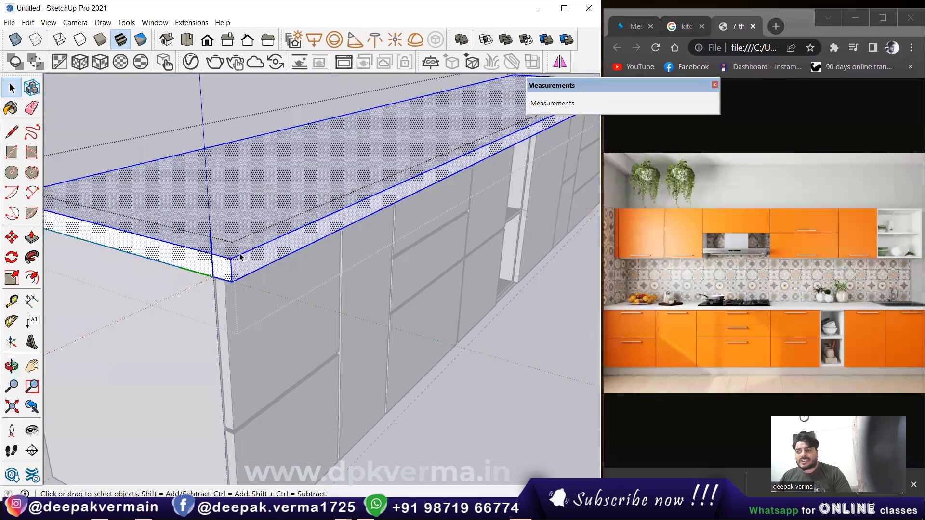
key(Escape)
middle_drag(433, 105, 295, 224)
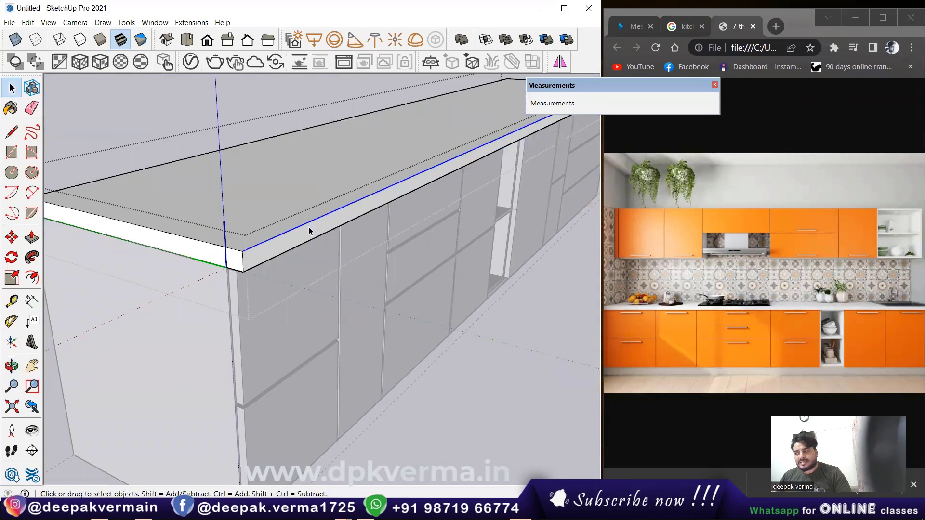
scroll(395, 351, down, 3)
scroll(409, 337, down, 2)
mouse_move(409, 336)
middle_down()
mouse_move(186, 169)
mouse_move(281, 308)
mouse_move(258, 293)
middle_up()
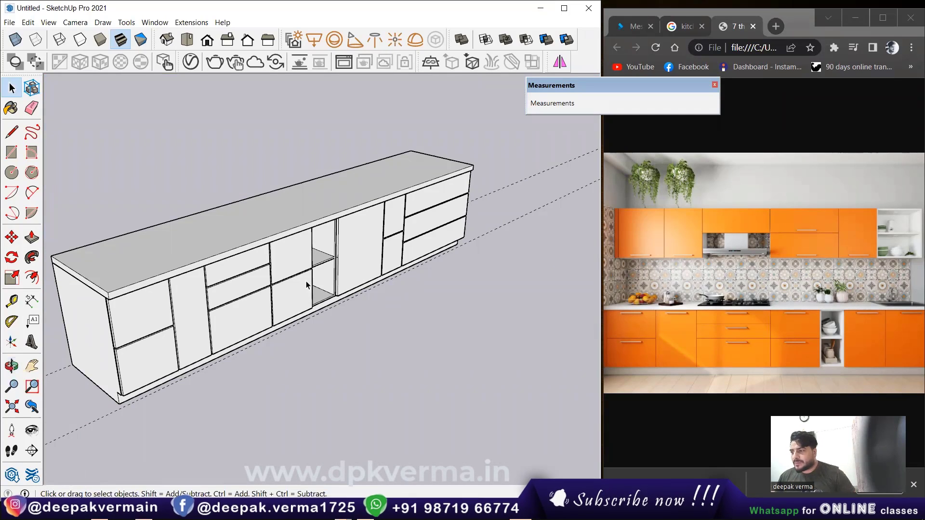
- Zoom out and remove the dashed guide lines running past the cabinet
scroll(265, 294, down, 1)
scroll(260, 298, down, 3)
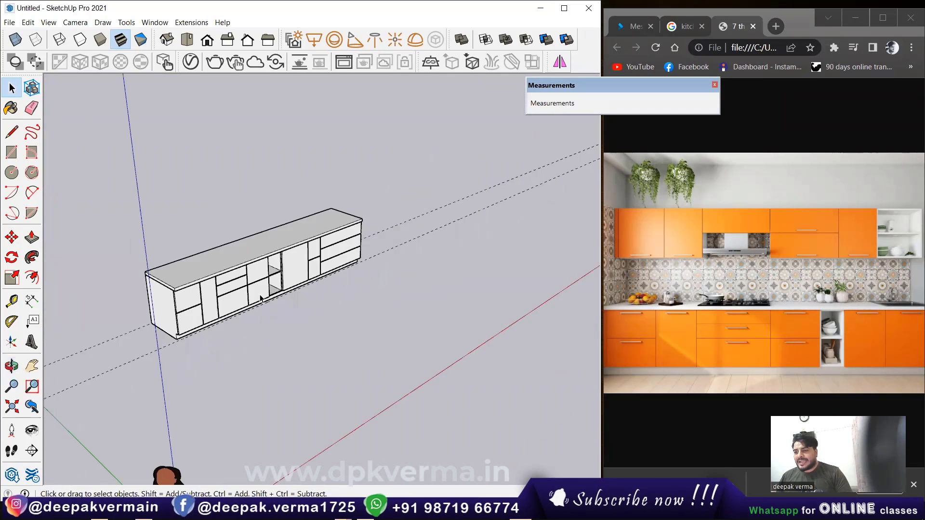
scroll(260, 298, down, 1)
scroll(245, 284, down, 1)
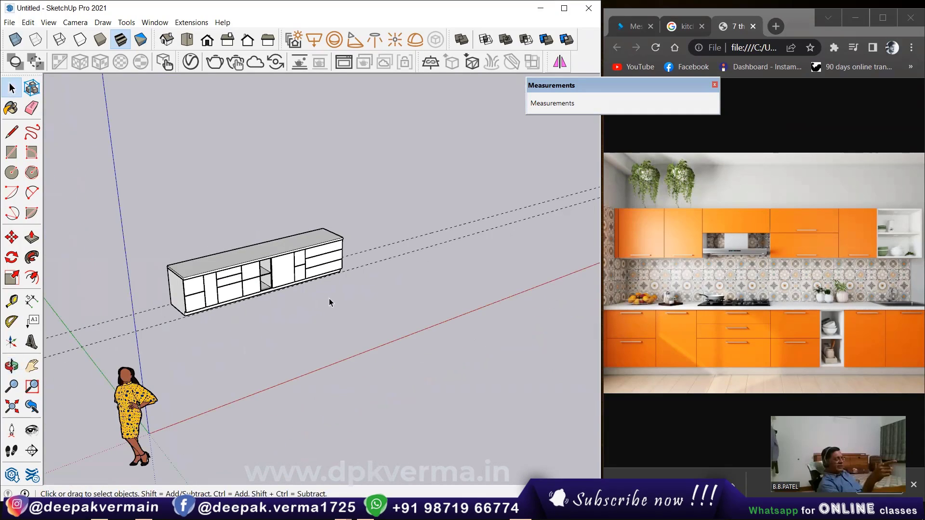
key(ctrl+z)
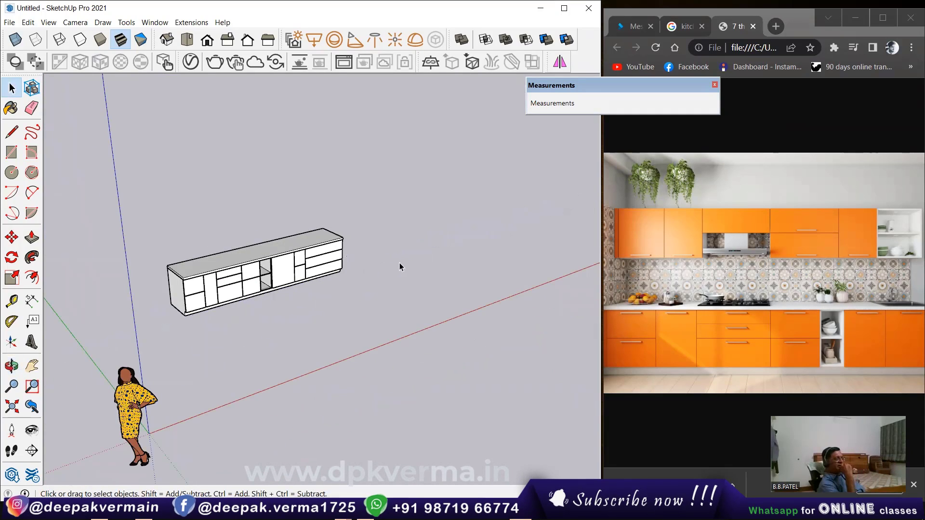
- Zoom back in and orbit to show the cabinet's left side
scroll(231, 270, up, 1)
scroll(231, 270, up, 1)
scroll(231, 269, up, 1)
scroll(231, 270, up, 2)
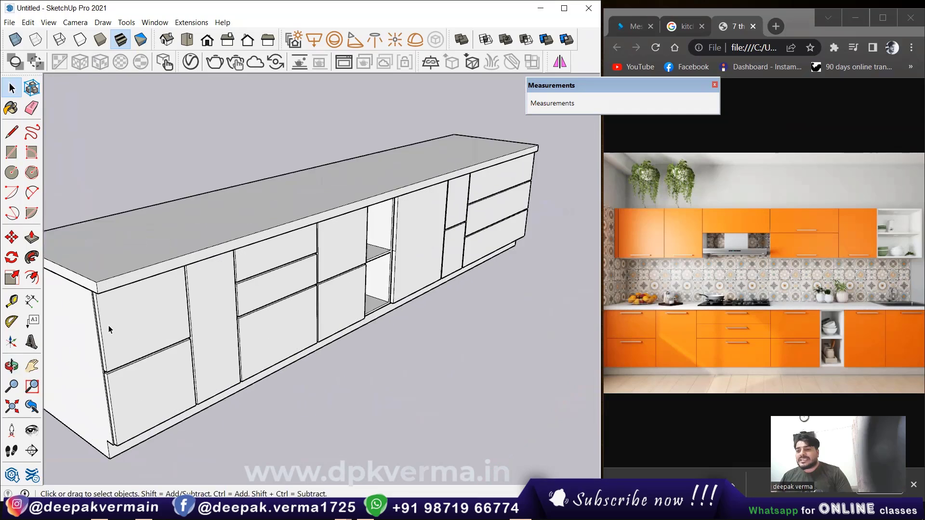
middle_drag(109, 325, 187, 85)
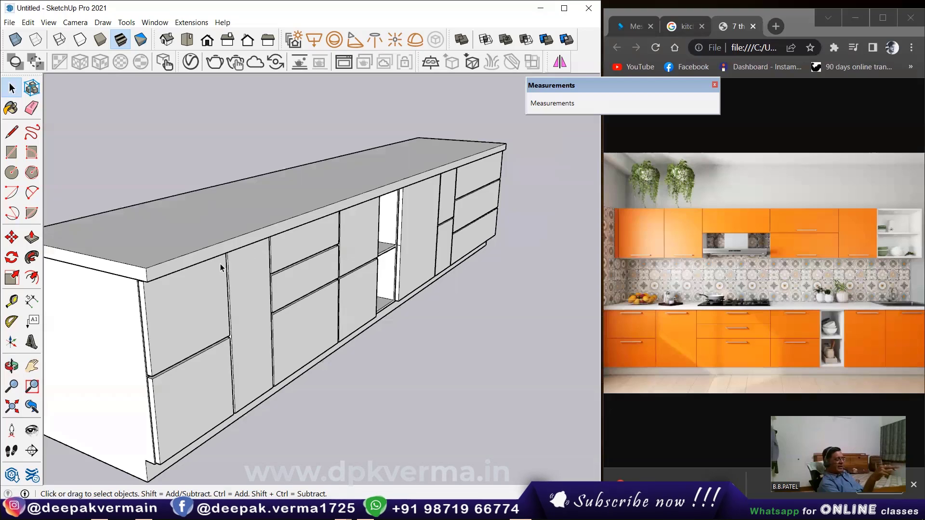
scroll(241, 258, up, 2)
scroll(227, 284, up, 2)
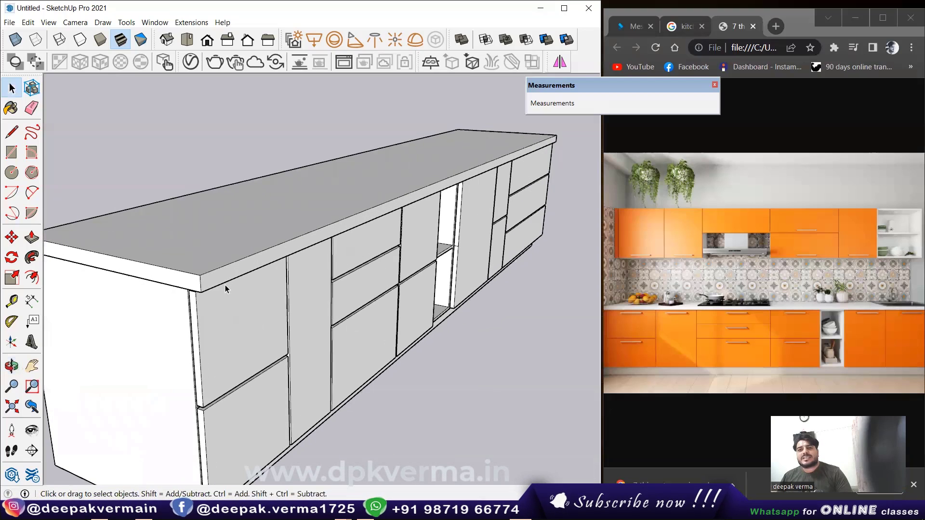
scroll(210, 288, up, 1)
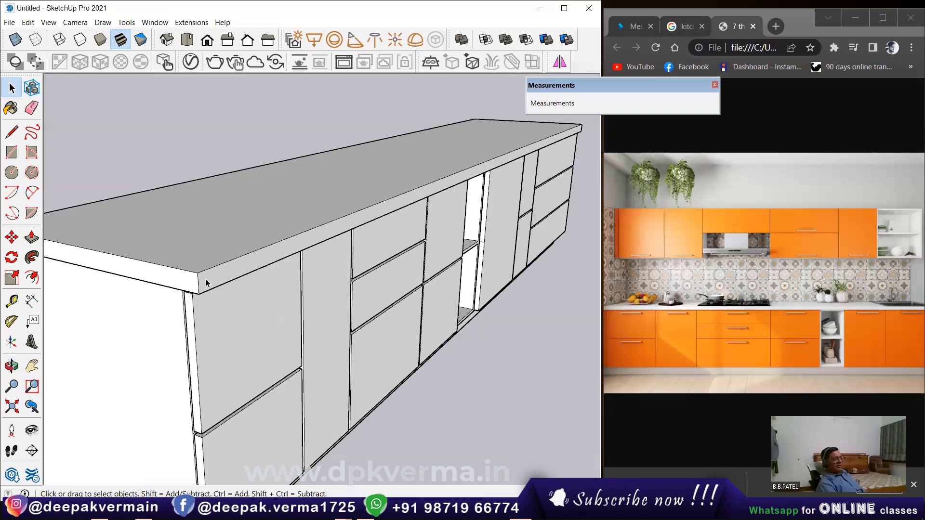
- Soften the countertop's long front top edge inside its group
click(207, 273)
scroll(212, 270, up, 1)
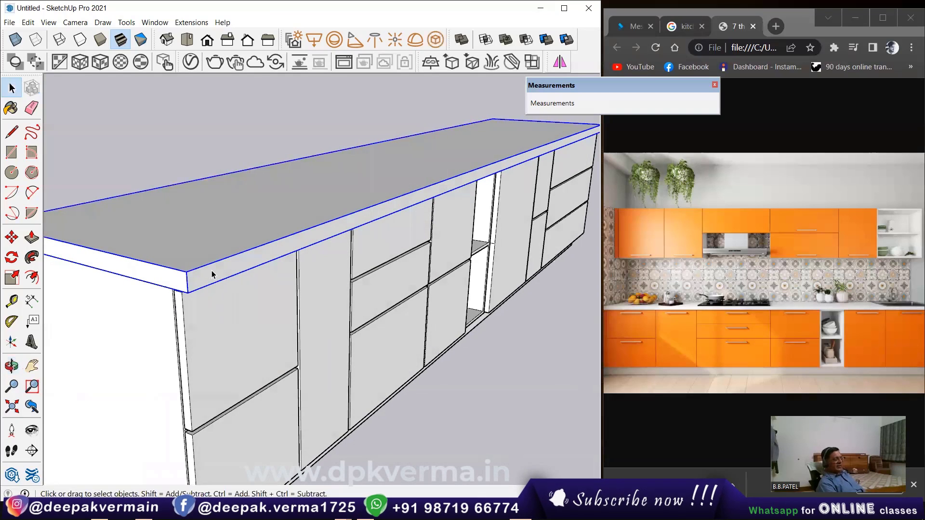
double_click(209, 265)
click(210, 265)
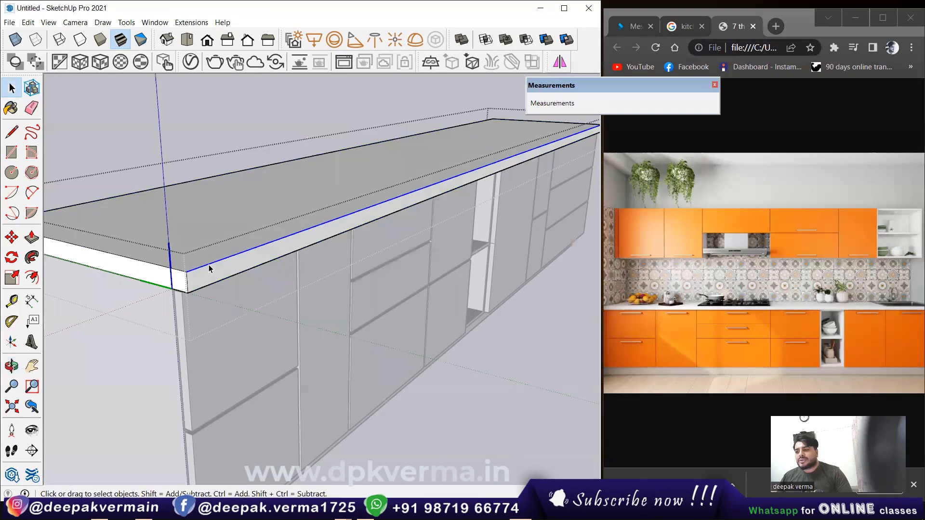
right_click(209, 268)
mouse_move(251, 395)
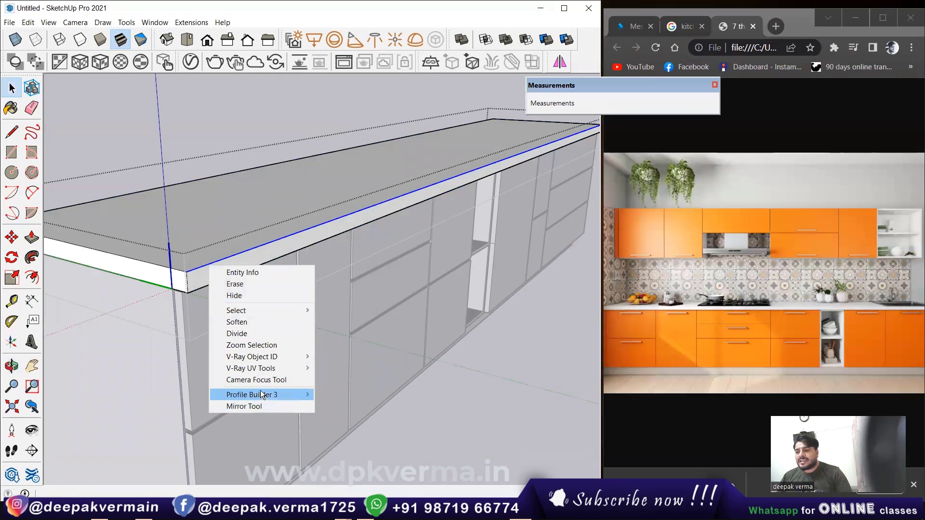
click(241, 323)
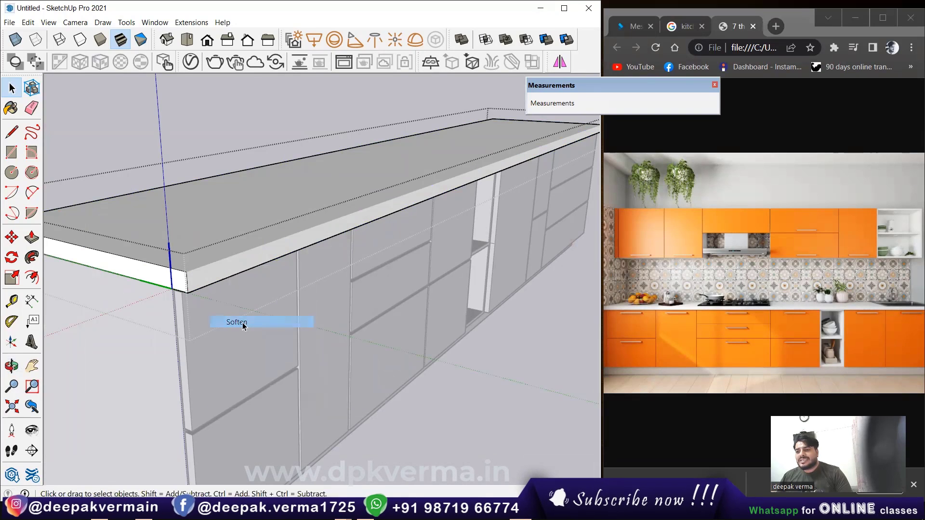
key(Escape)
- Reopen the countertop group to inspect its corner, then exit it
scroll(282, 314, up, 3)
scroll(192, 276, up, 2)
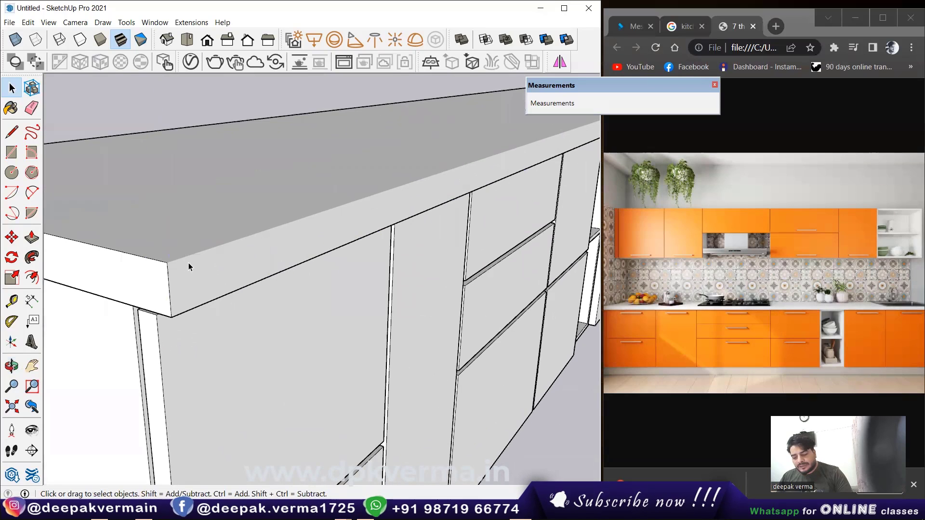
double_click(189, 265)
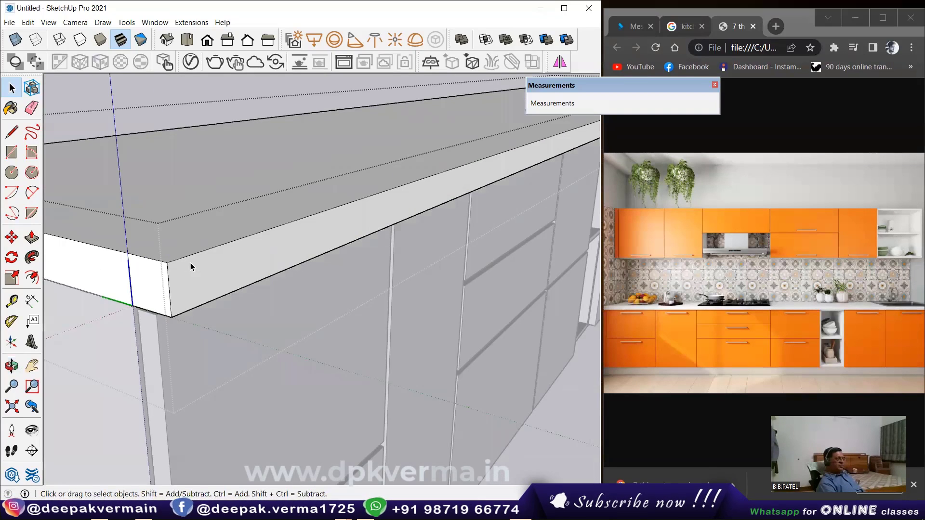
scroll(192, 272, down, 2)
scroll(191, 268, down, 5)
click(368, 414)
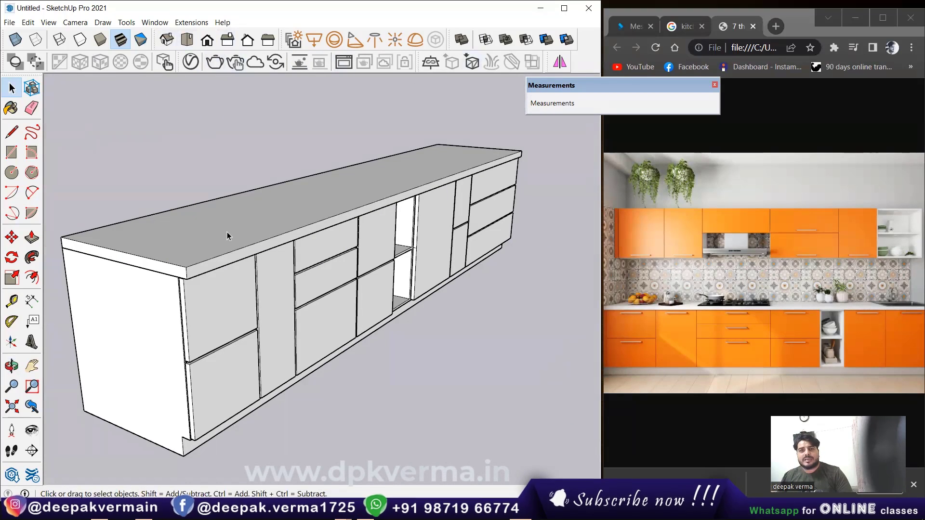
scroll(201, 302, up, 1)
scroll(200, 302, down, 2)
mouse_move(213, 299)
middle_down()
mouse_move(192, 263)
mouse_move(222, 230)
middle_up()
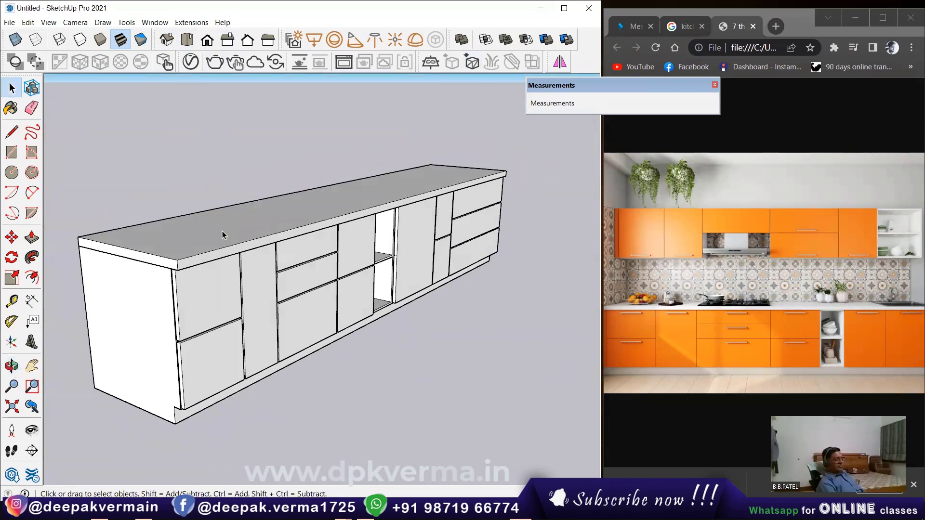
scroll(206, 279, up, 2)
scroll(206, 279, up, 1)
scroll(218, 267, down, 2)
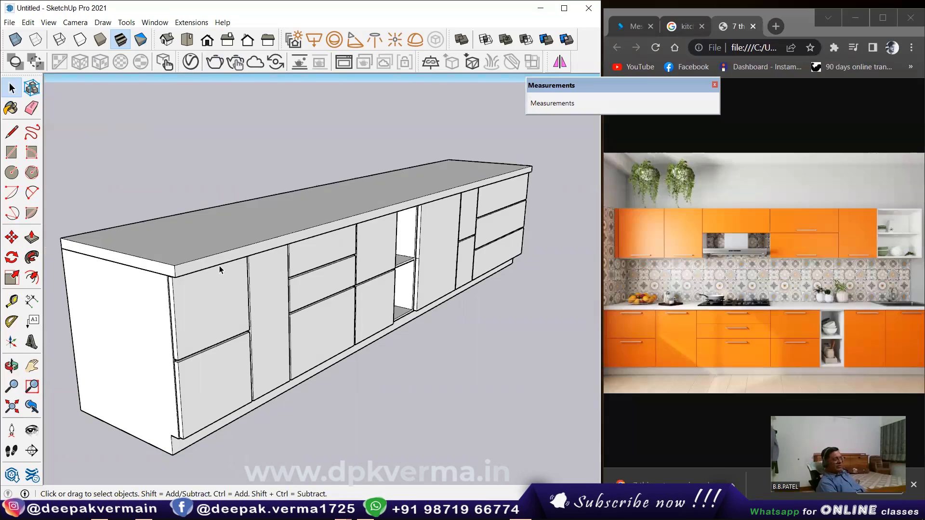
scroll(174, 278, up, 2)
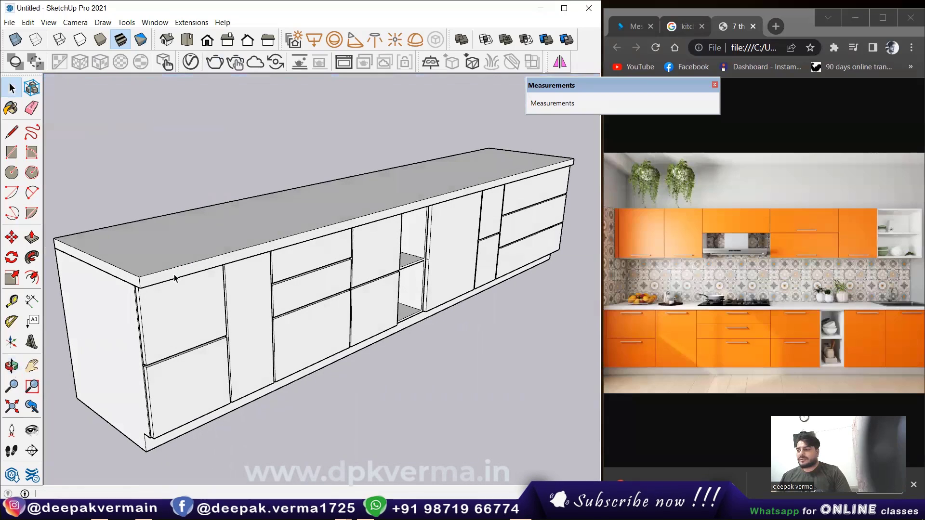
scroll(179, 277, down, 2)
- Unhide the walls and floor and orbit to a frontal view of the room
scroll(233, 224, down, 1)
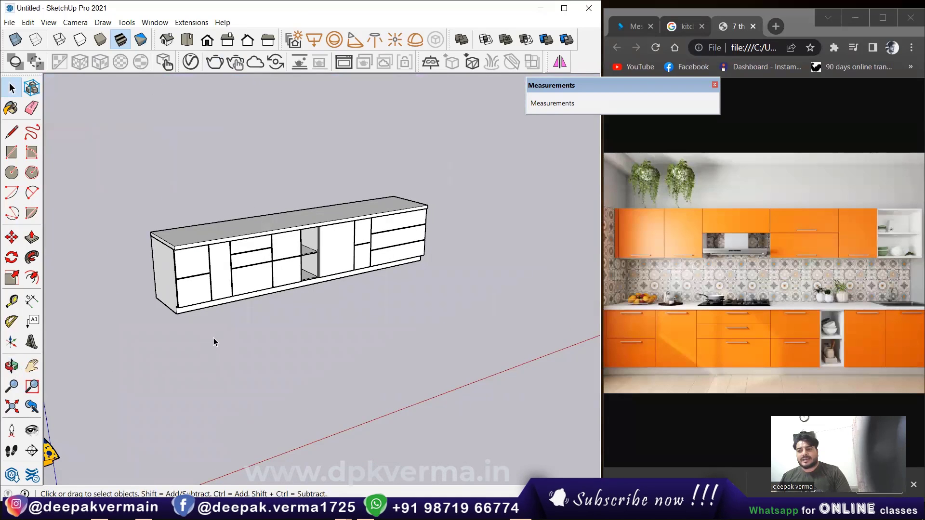
click(28, 22)
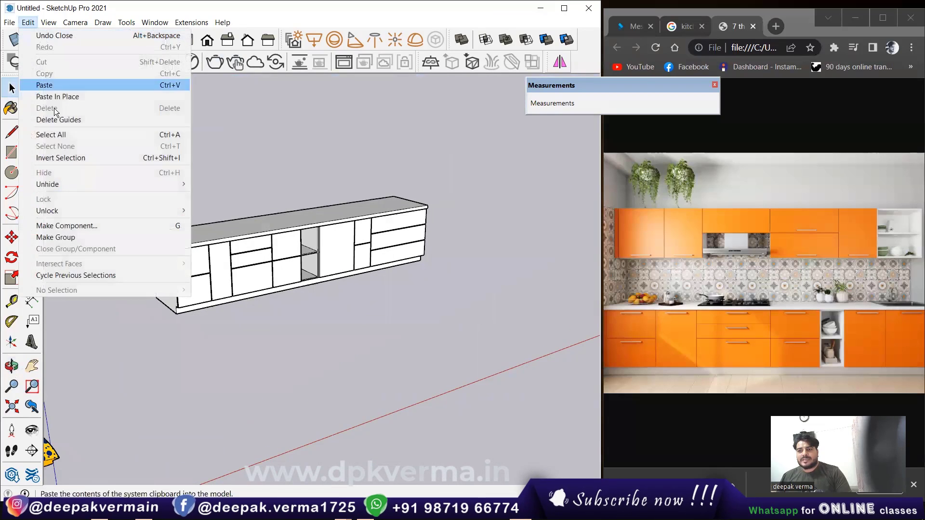
click(230, 208)
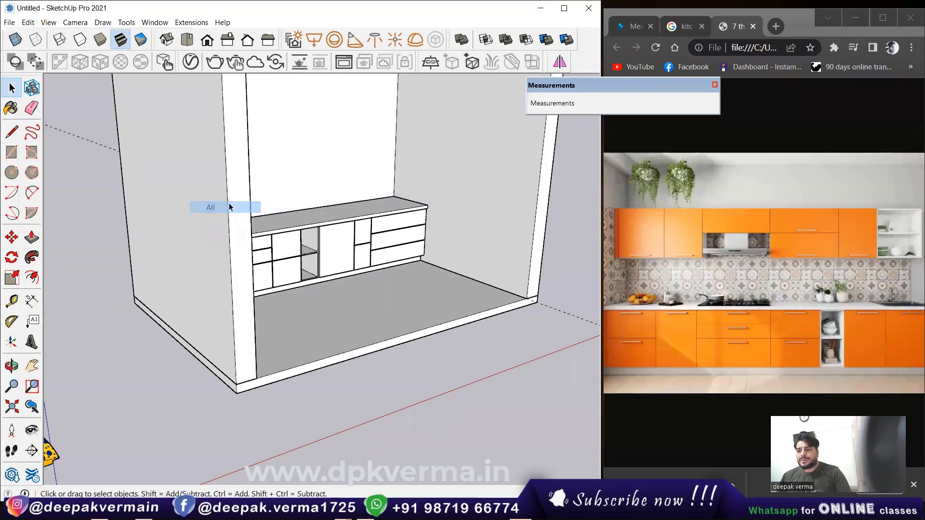
scroll(339, 284, down, 5)
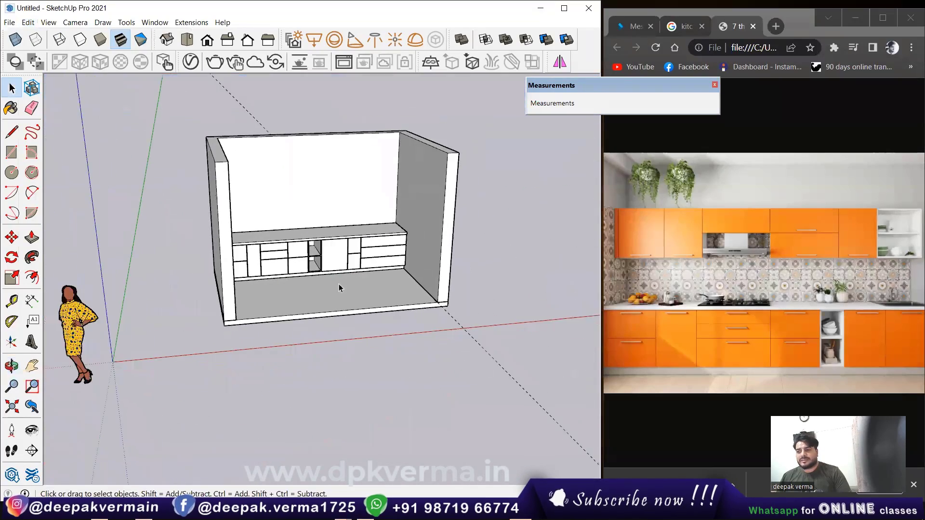
scroll(339, 284, up, 4)
mouse_move(368, 276)
middle_down()
mouse_move(212, 192)
mouse_move(249, 306)
mouse_move(284, 296)
middle_up()
scroll(212, 192, up, 3)
scroll(249, 303, up, 2)
mouse_move(99, 322)
middle_down()
mouse_move(112, 314)
mouse_move(124, 192)
middle_up()
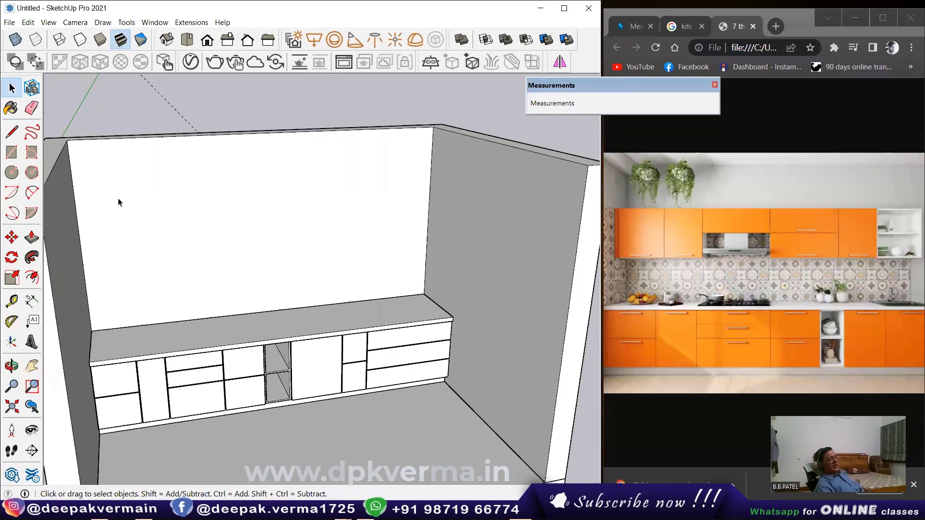
- Hide the outer wall box and the floor base, then zoom in on the cabinet fronts
click(238, 195)
scroll(236, 198, down, 2)
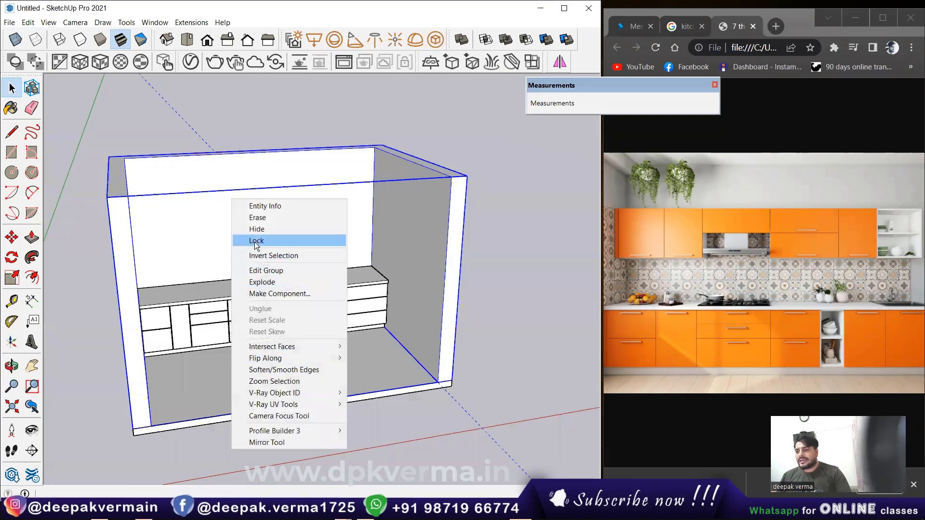
click(256, 229)
right_click(313, 359)
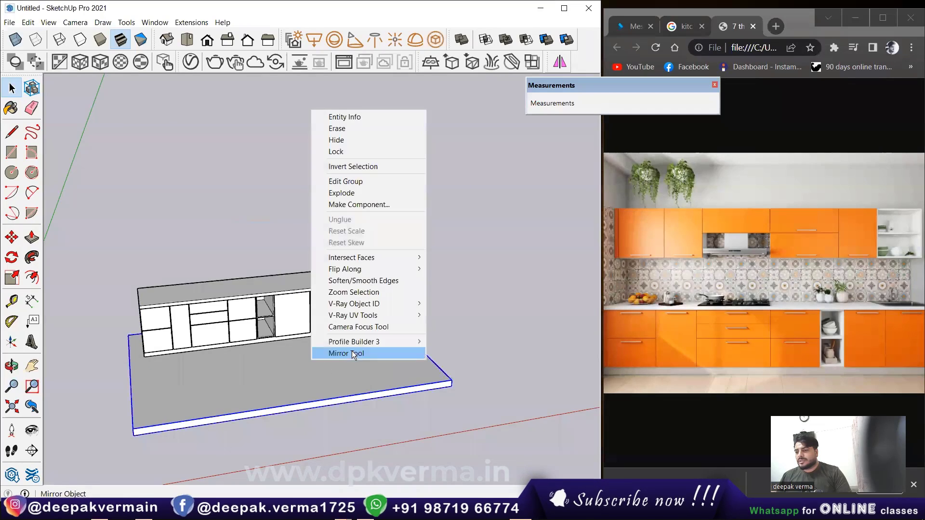
click(337, 140)
scroll(241, 290, up, 3)
scroll(258, 286, up, 3)
scroll(196, 295, up, 3)
scroll(195, 295, up, 2)
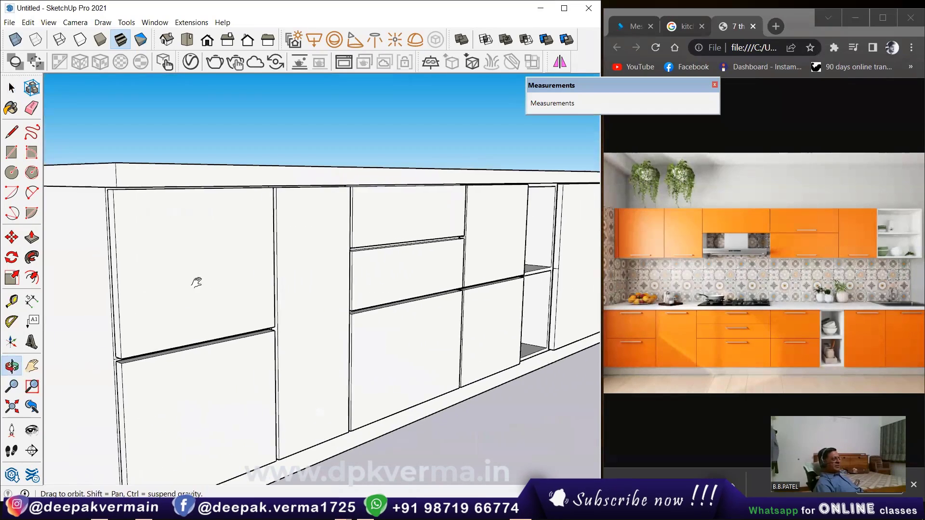
scroll(194, 283, up, 2)
scroll(169, 263, up, 2)
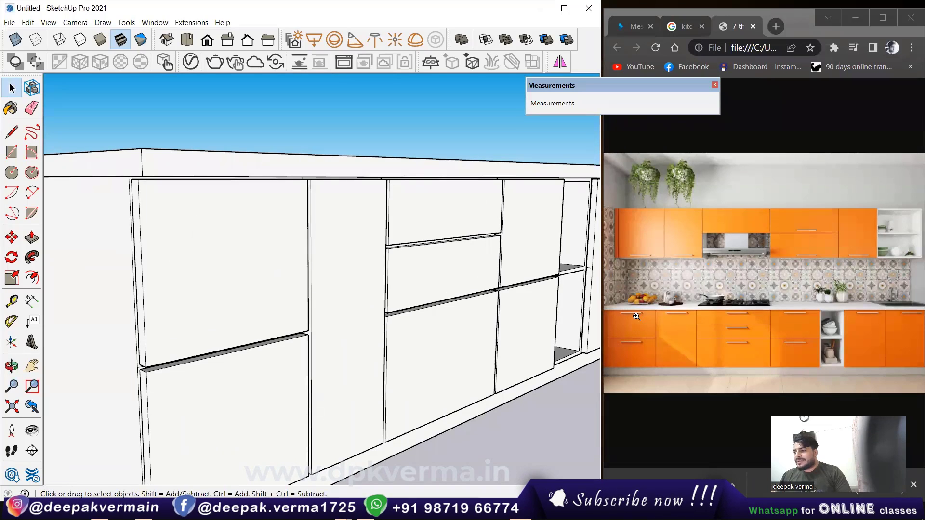
scroll(250, 271, down, 2)
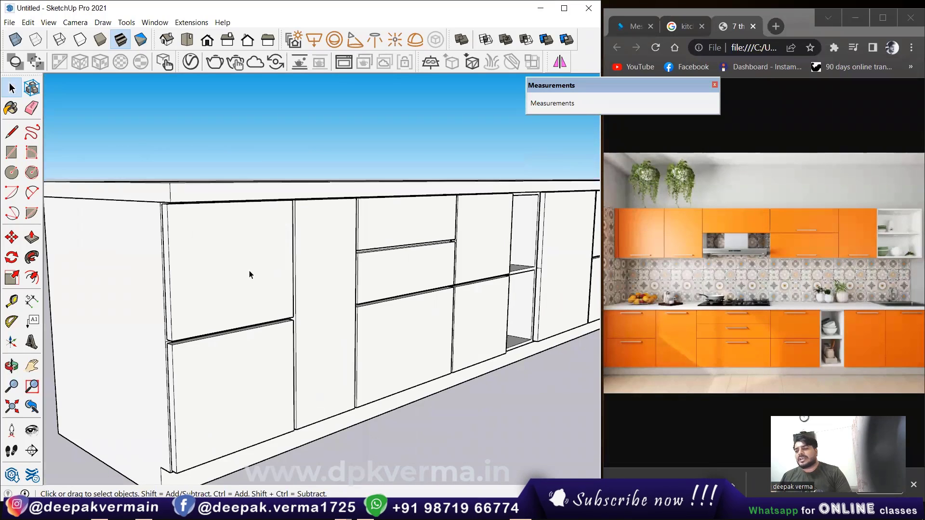
scroll(212, 252, down, 1)
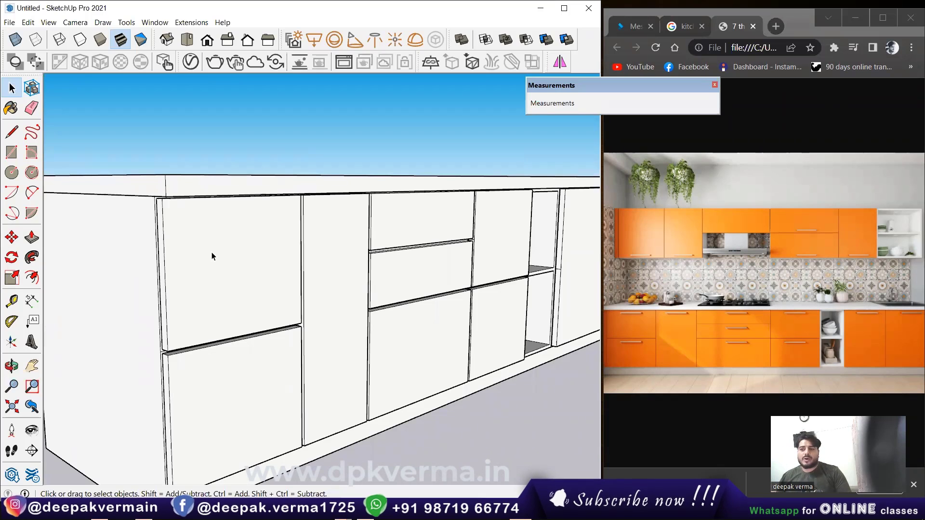
scroll(212, 253, up, 1)
- Open 3D Warehouse and search for 'handle'
click(155, 22)
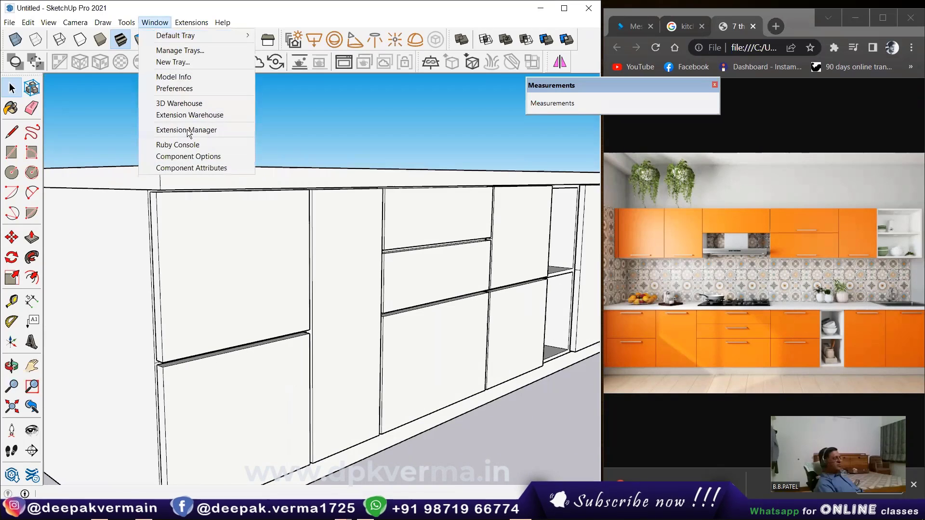
click(179, 103)
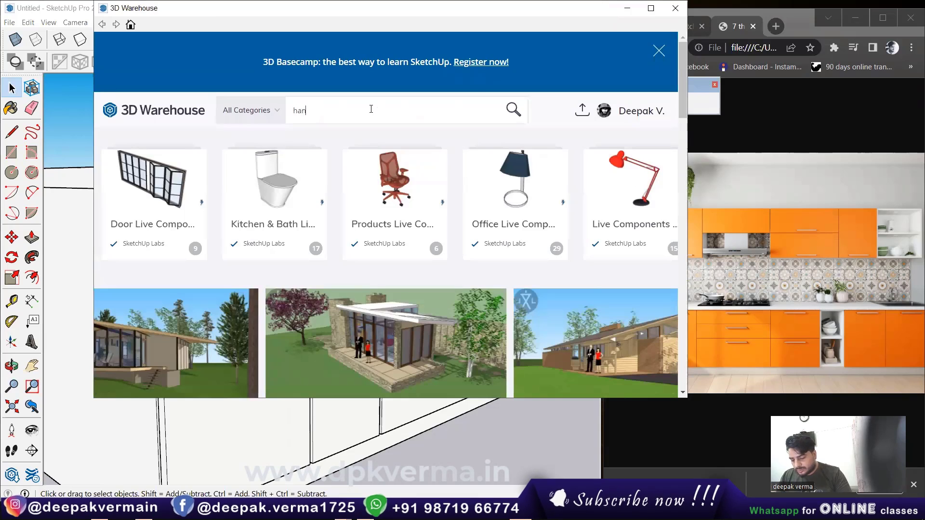
text(dle)
key(Return)
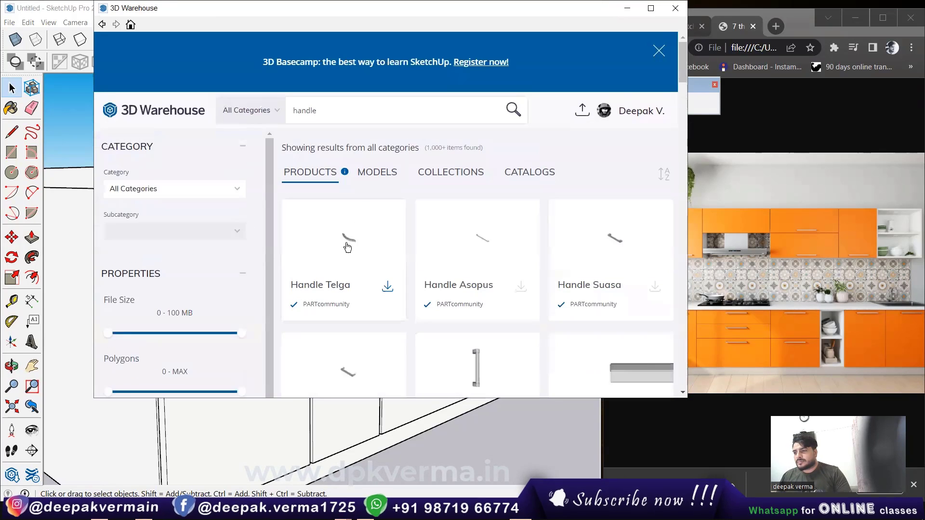
- Download the Slanting Tube handle from the results and load it straight into the model
scroll(352, 250, down, 3)
scroll(480, 194, down, 2)
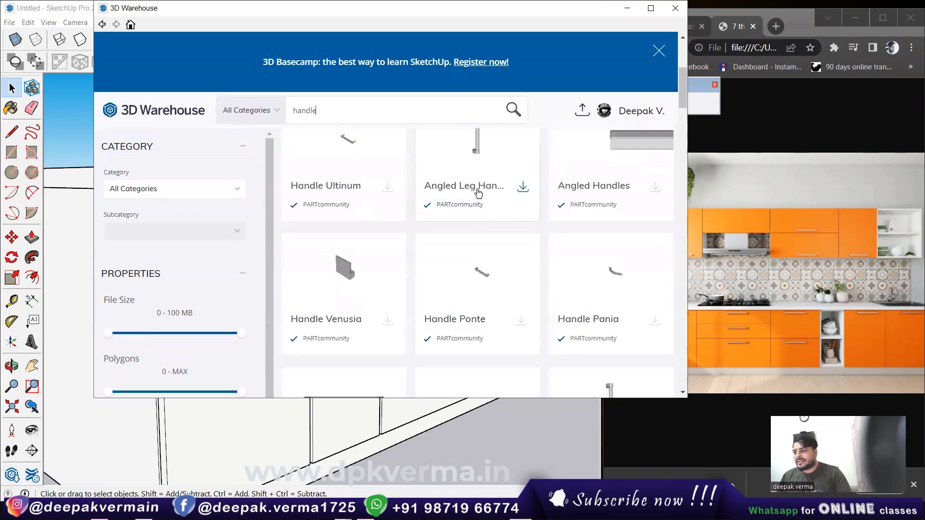
scroll(479, 191, up, 2)
scroll(477, 187, down, 3)
scroll(554, 210, down, 3)
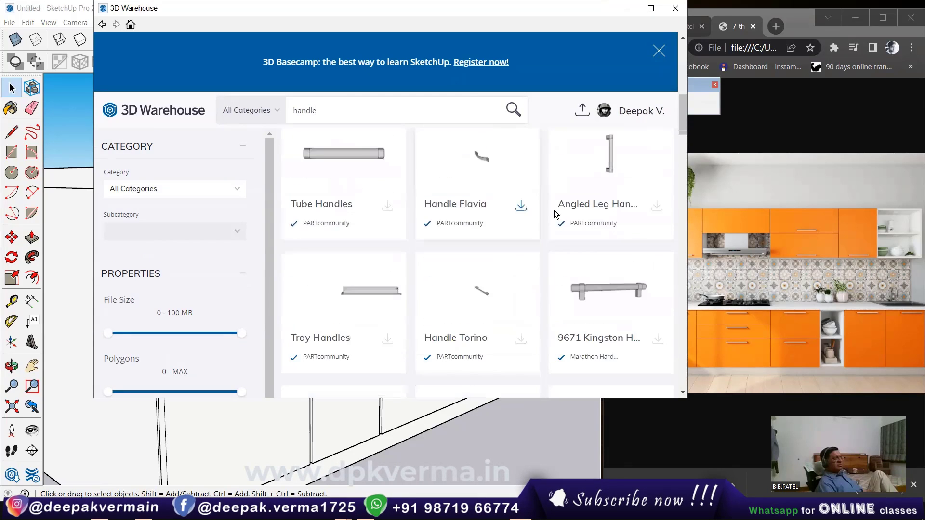
scroll(576, 225, down, 2)
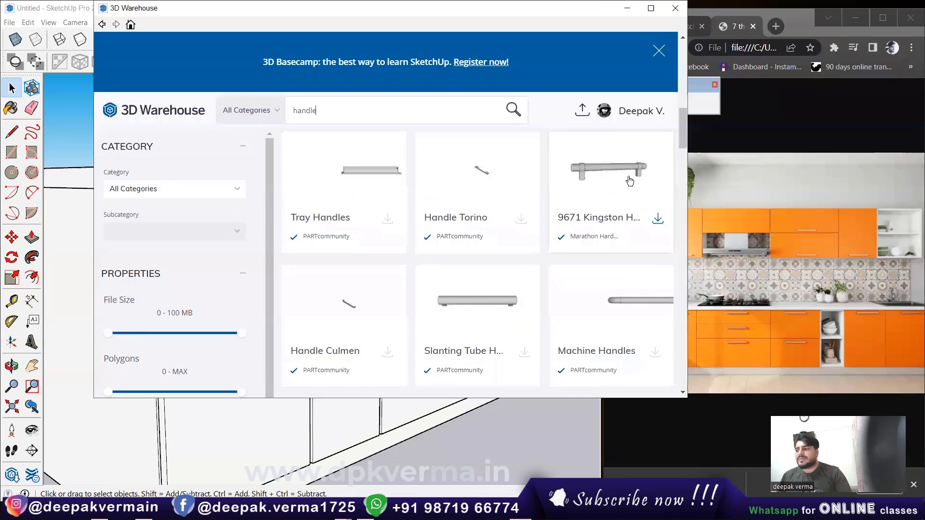
scroll(504, 238, down, 4)
scroll(501, 230, up, 1)
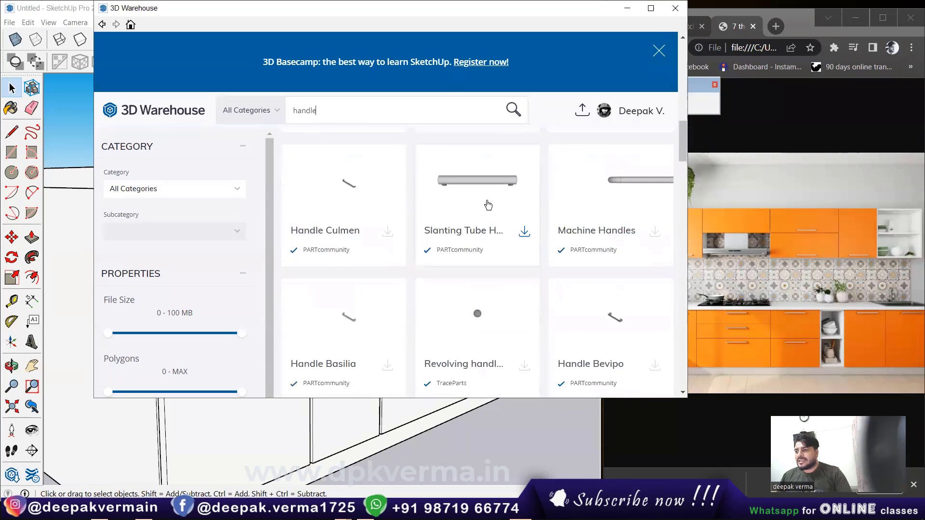
scroll(488, 203, up, 2)
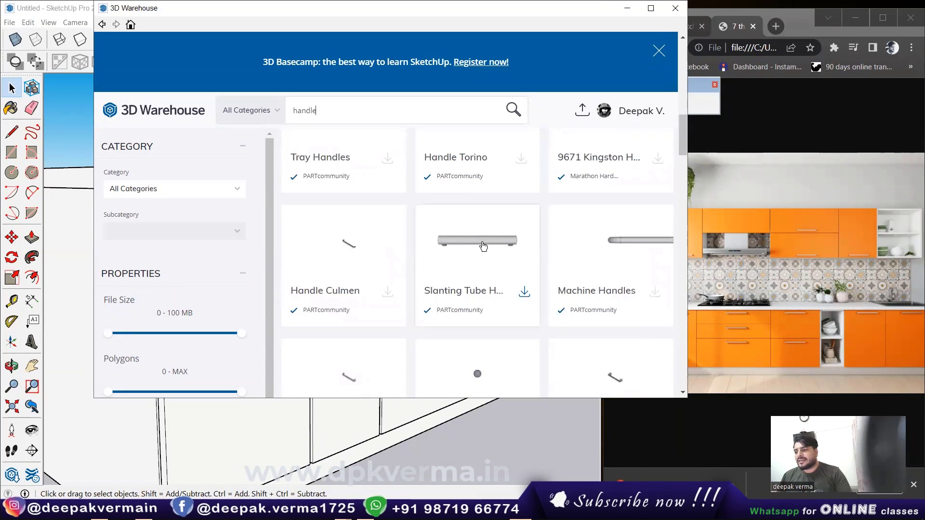
click(524, 293)
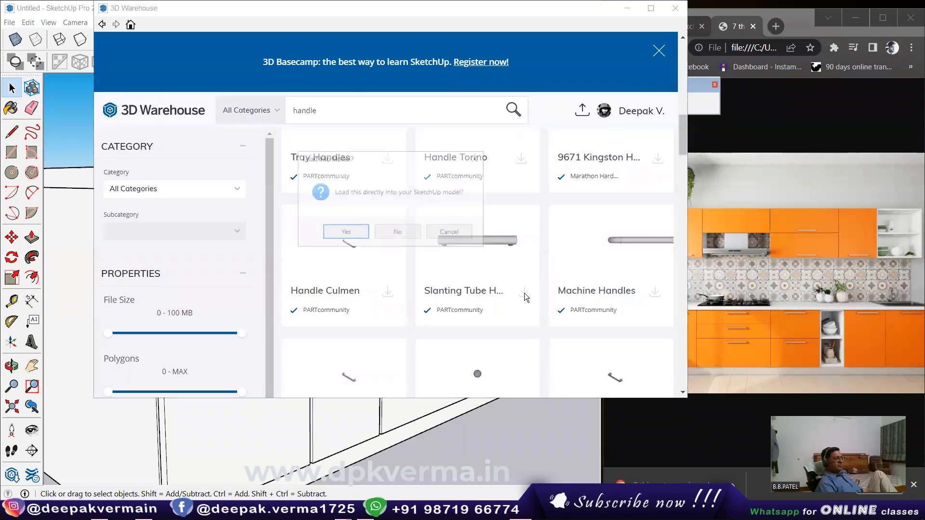
click(341, 231)
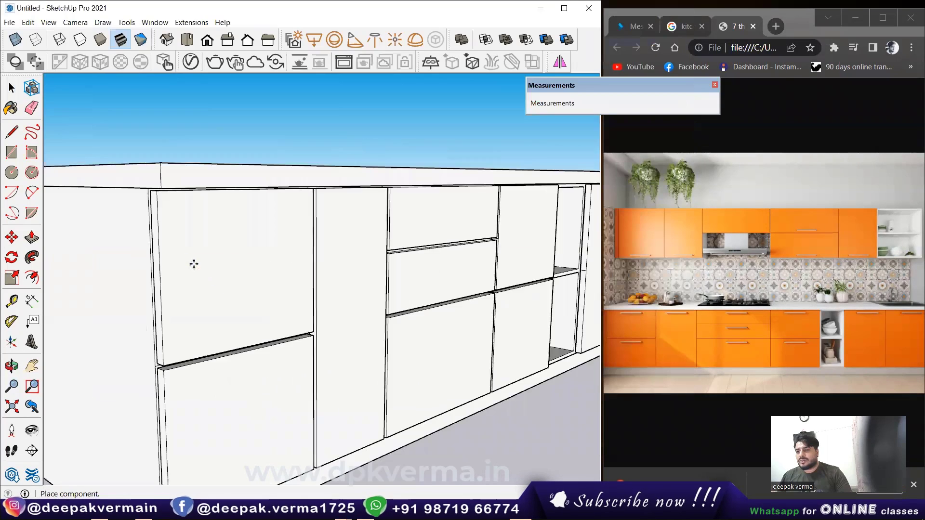
- Place the downloaded handle component in the scene
middle_drag(192, 262, 353, 406)
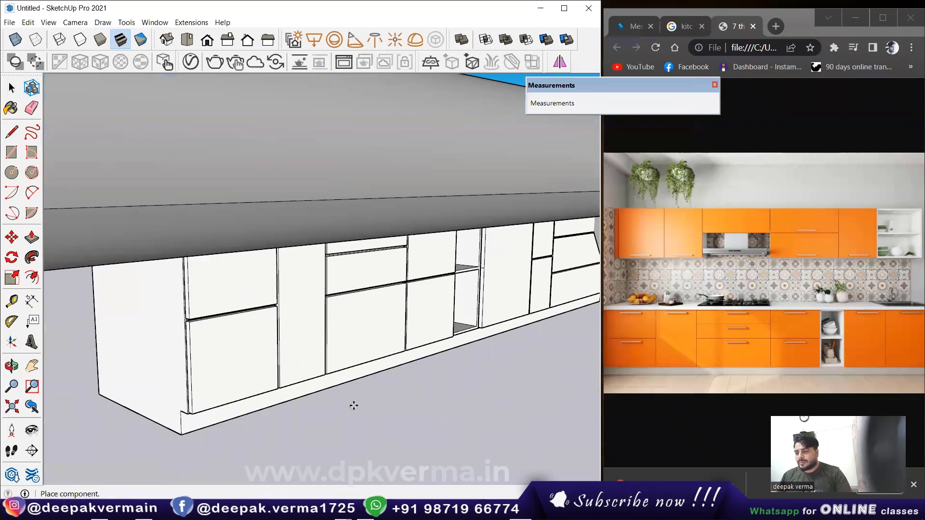
scroll(353, 409, down, 2)
scroll(351, 417, down, 5)
scroll(356, 415, down, 3)
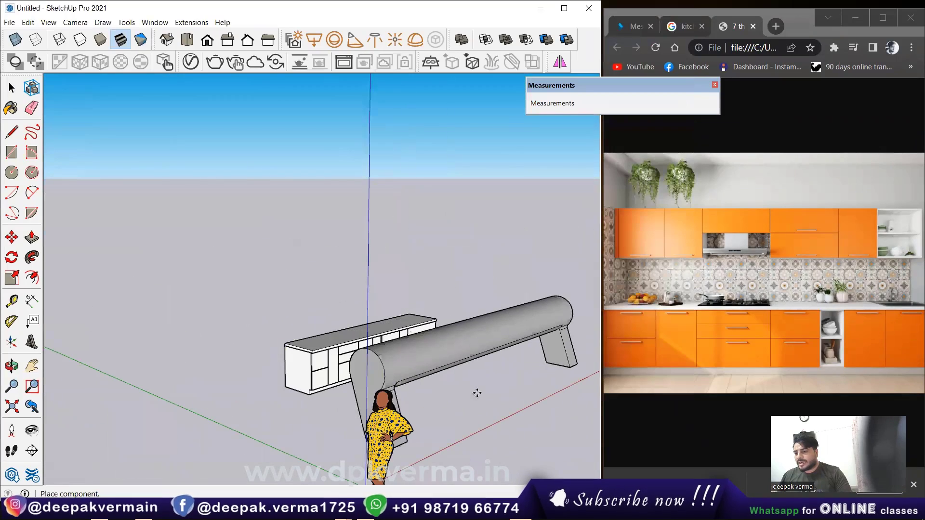
click(508, 376)
mouse_move(507, 375)
shift+middle_down()
mouse_move(426, 345)
mouse_move(290, 401)
shift+middle_up()
- Scale the handle down to about 0.11
key(s)
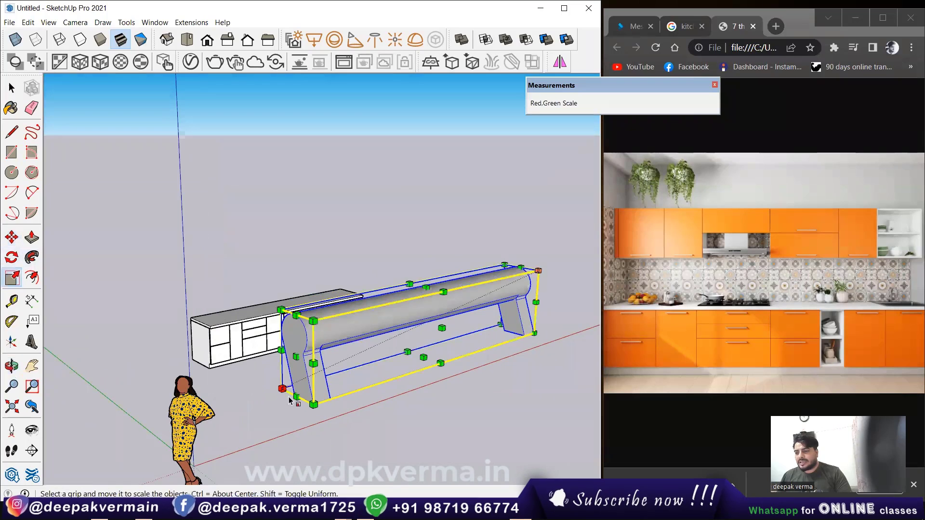
drag(312, 406, 488, 275)
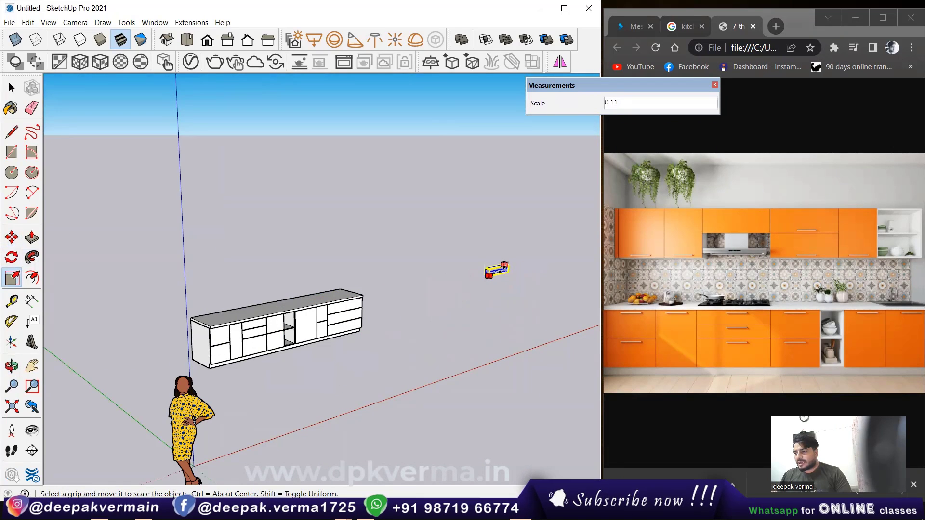
scroll(490, 277, up, 3)
scroll(493, 279, up, 2)
scroll(493, 278, up, 2)
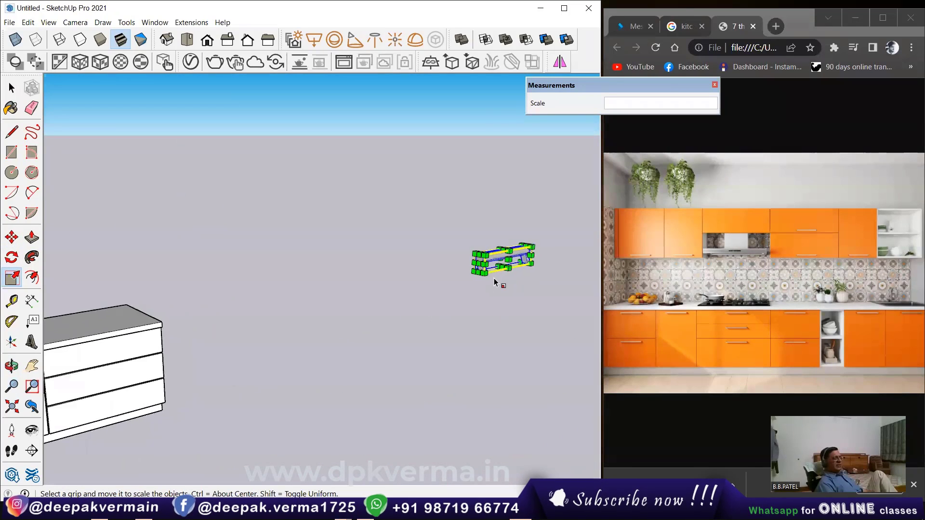
scroll(493, 279, up, 2)
click(13, 95)
click(493, 260)
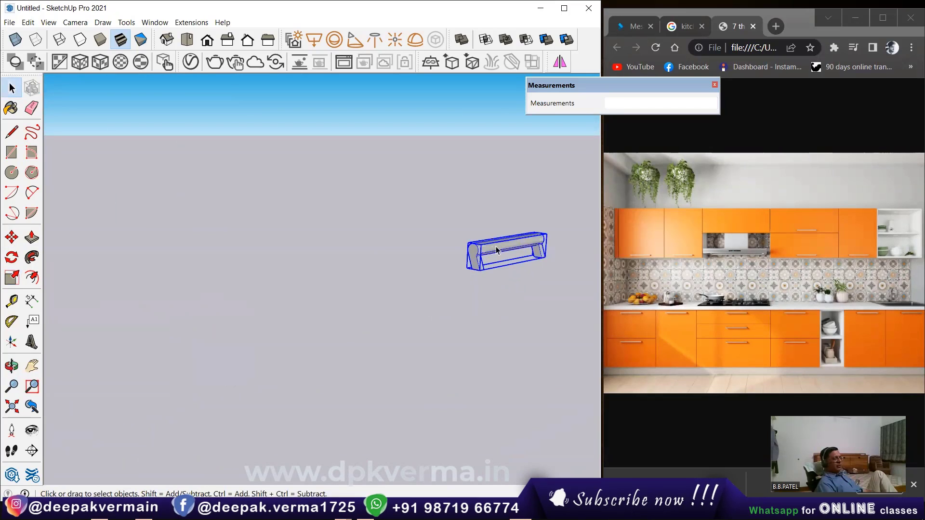
- Start moving the handle by a corner, cancel, and pan toward the cabinet fronts
scroll(493, 260, down, 1)
scroll(494, 260, up, 2)
scroll(494, 270, up, 2)
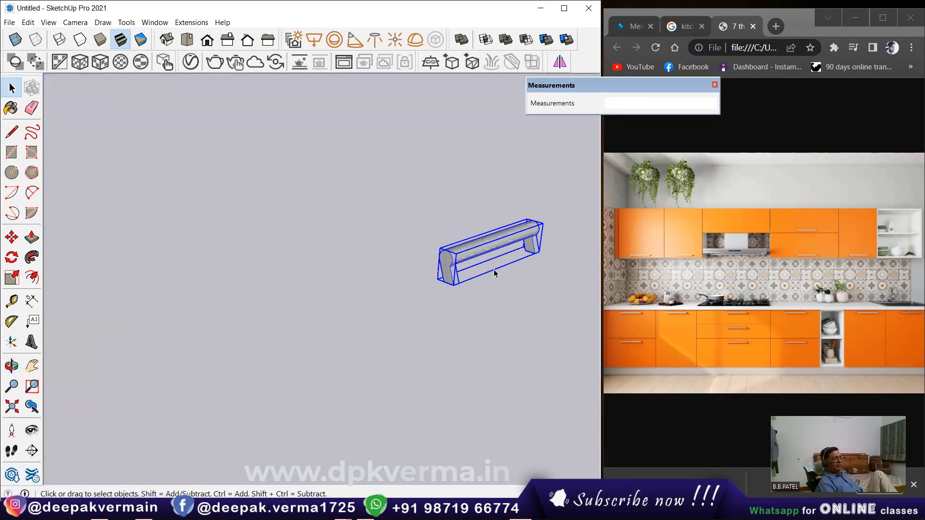
scroll(474, 265, up, 2)
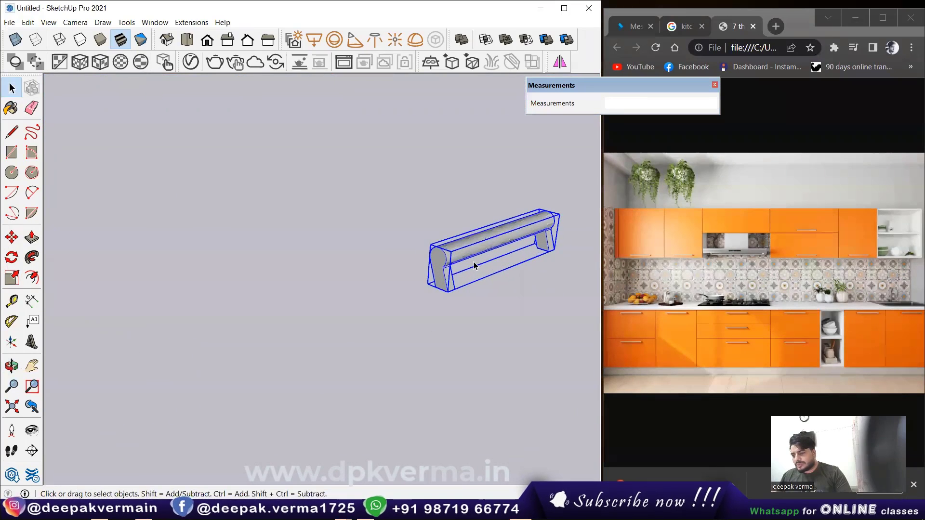
key(m)
click(491, 264)
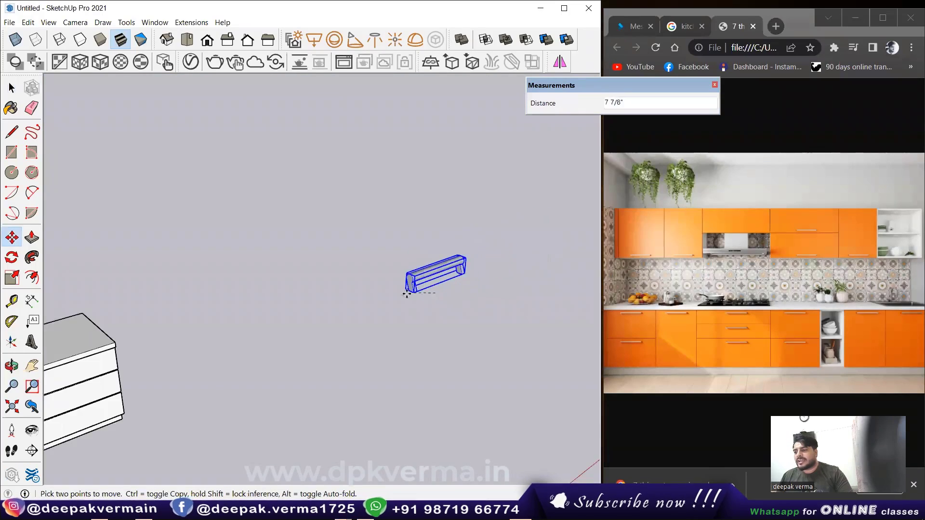
scroll(440, 291, up, 3)
scroll(382, 314, down, 4)
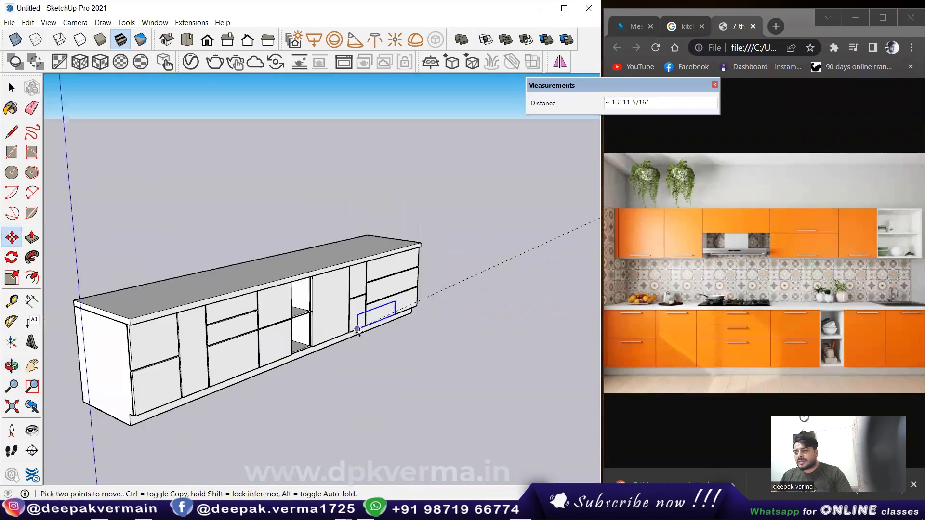
scroll(473, 289, up, 4)
scroll(473, 290, up, 2)
scroll(357, 342, up, 1)
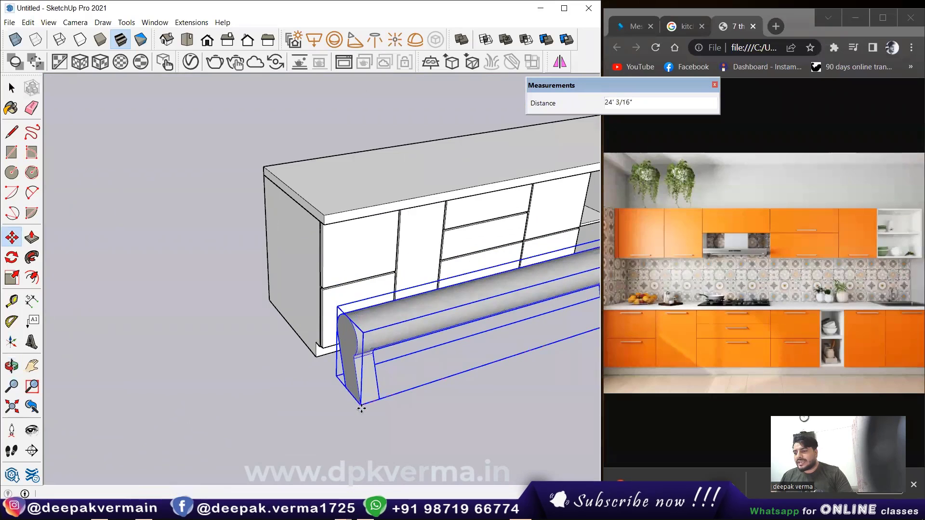
key(Escape)
shift+middle_drag(361, 337, 207, 352)
- Rescale the handle to 0.16 and select it beside the cabinet fronts
click(11, 283)
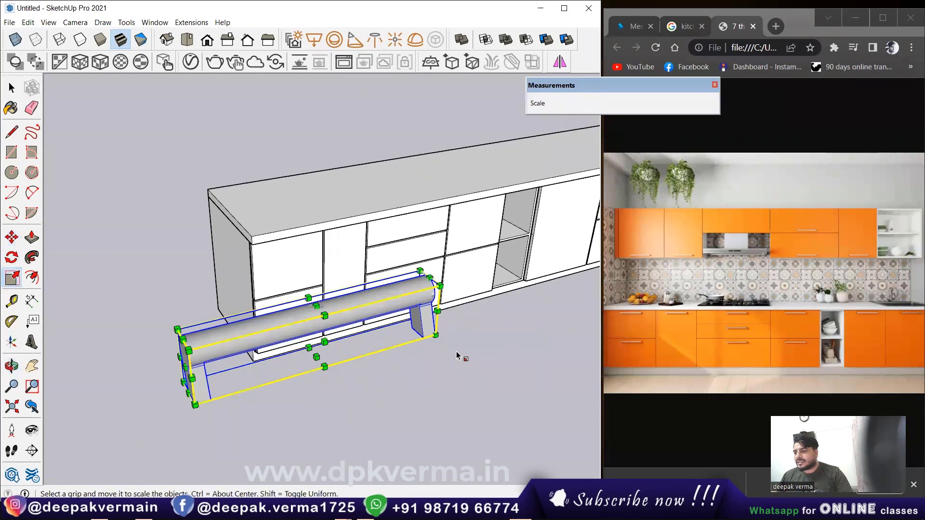
drag(440, 335, 228, 330)
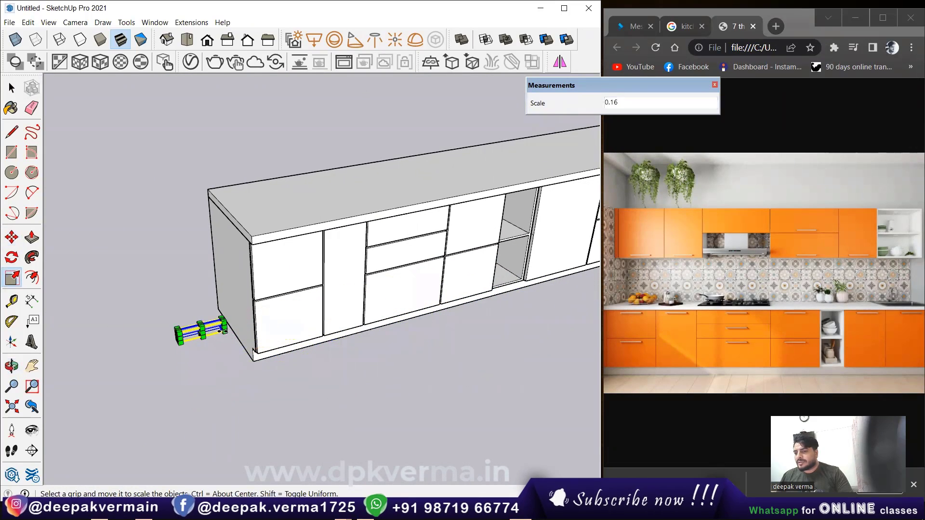
middle_drag(225, 332, 322, 339)
scroll(442, 328, up, 5)
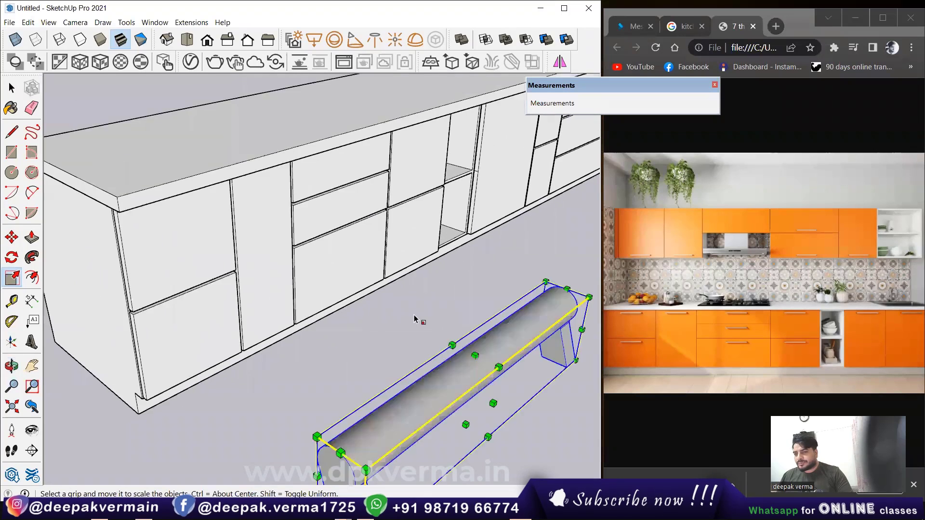
scroll(419, 320, down, 3)
click(13, 88)
click(371, 383)
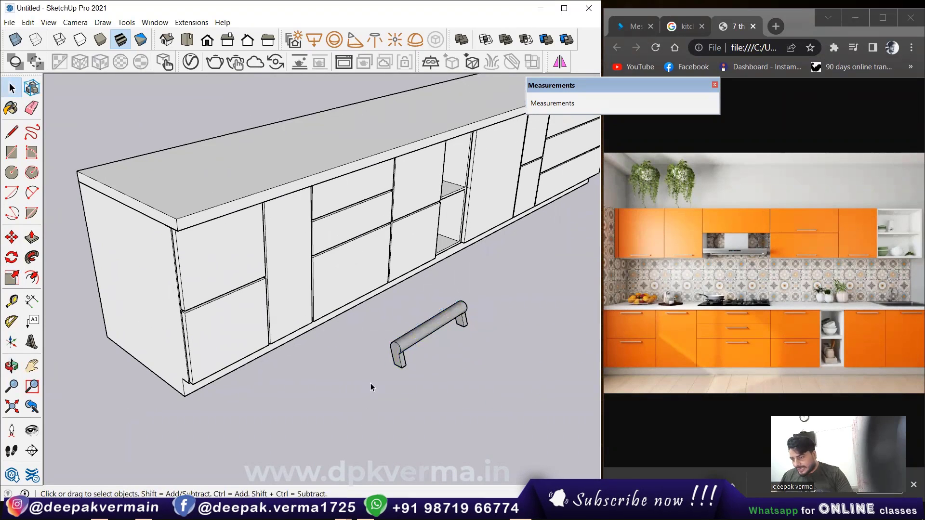
click(417, 345)
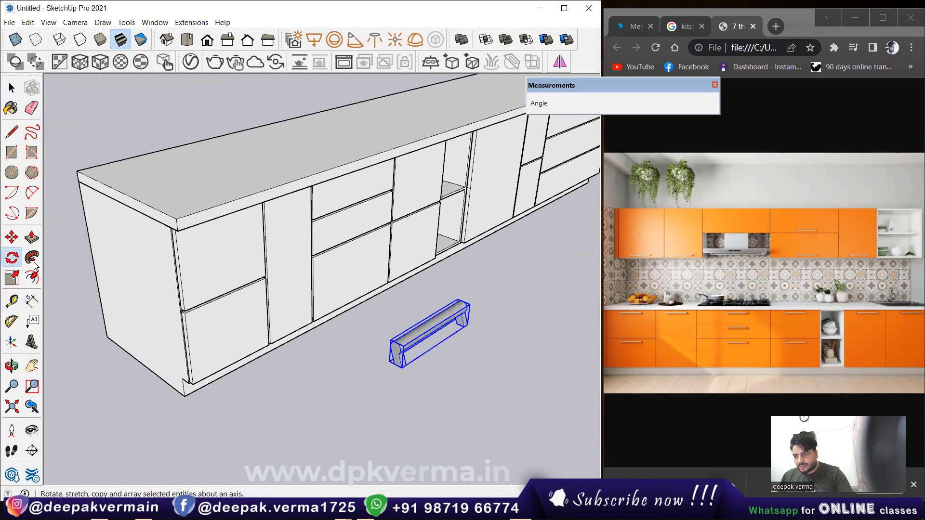
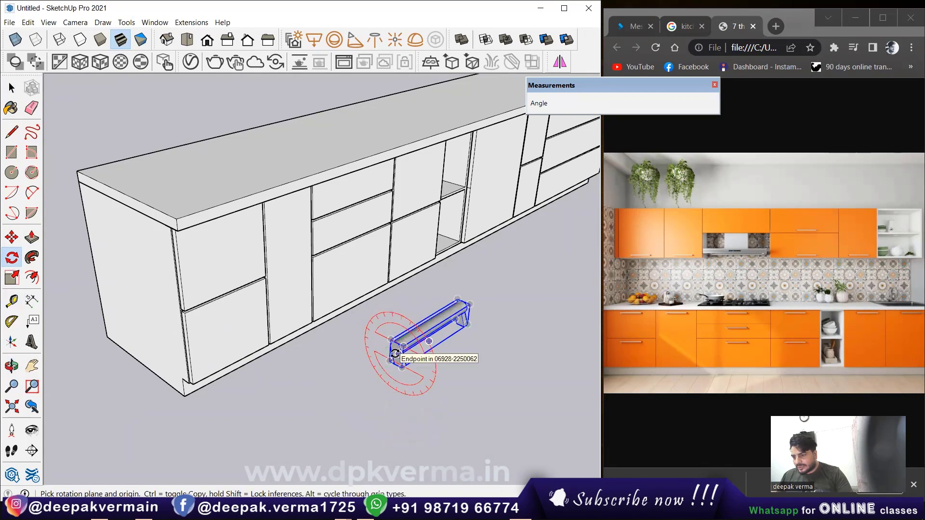
- Rotate the drawer handle 90° about its pivot
click(446, 364)
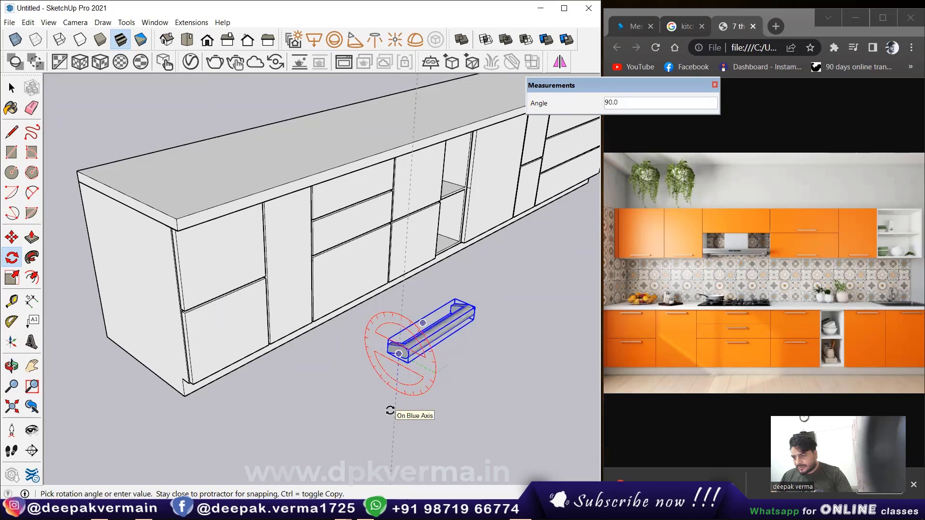
click(391, 411)
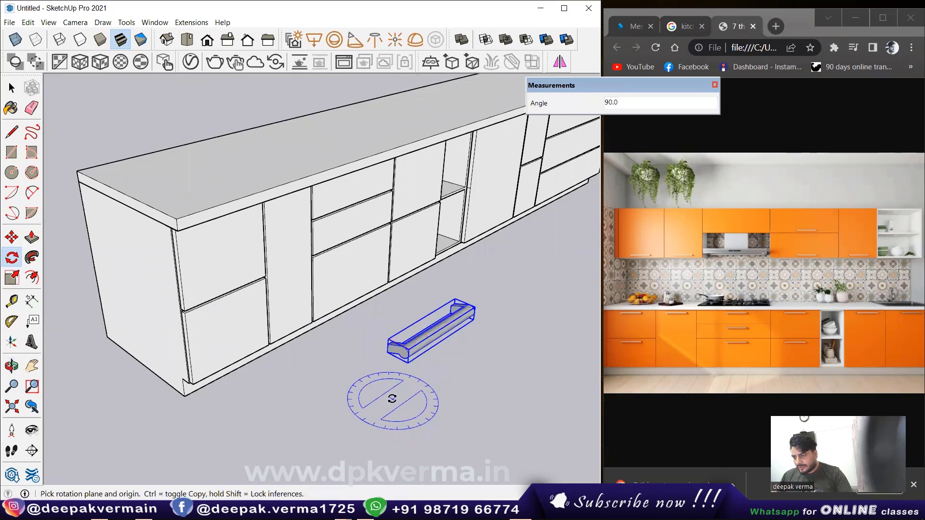
scroll(388, 395, up, 3)
scroll(383, 389, down, 2)
- Move the handle toward the cabinet's left door
key(m)
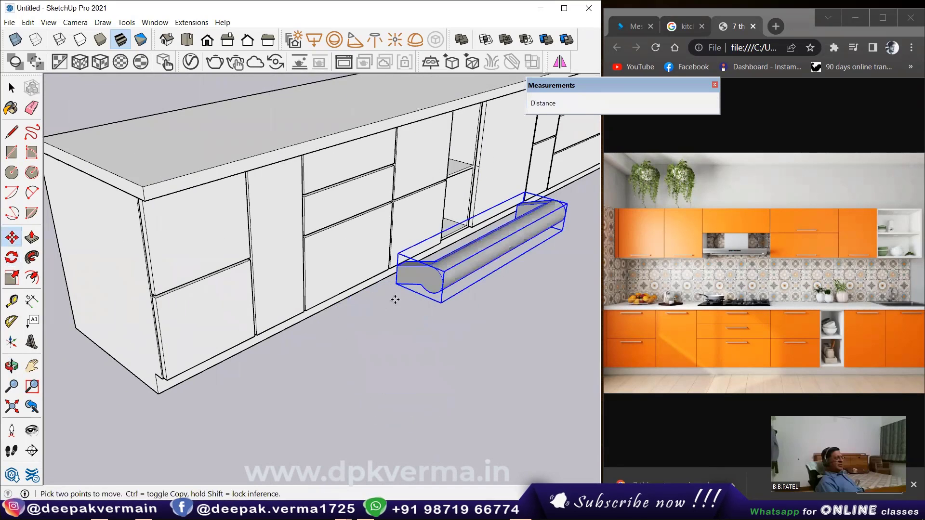
click(397, 284)
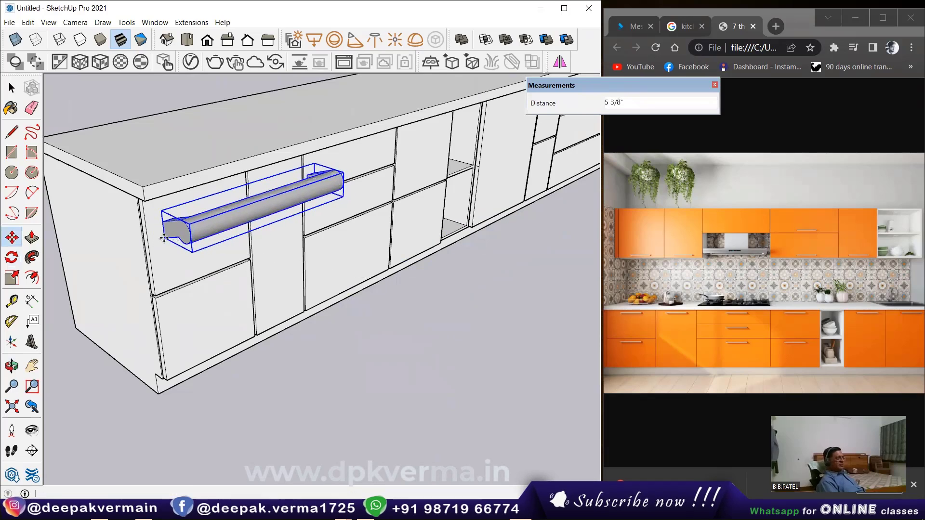
click(5, 282)
mouse_move(221, 186)
middle_down()
mouse_move(257, 207)
mouse_move(231, 251)
middle_up()
scroll(241, 285, up, 3)
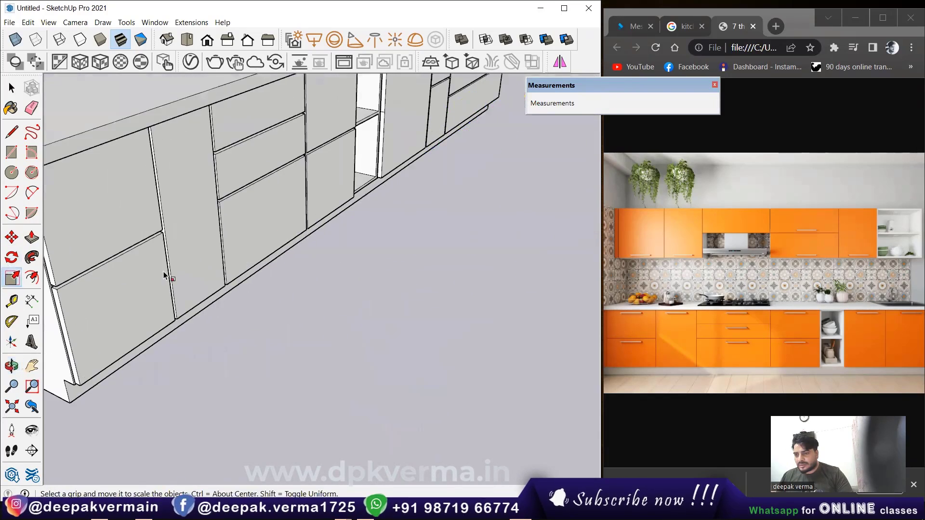
scroll(240, 285, down, 1)
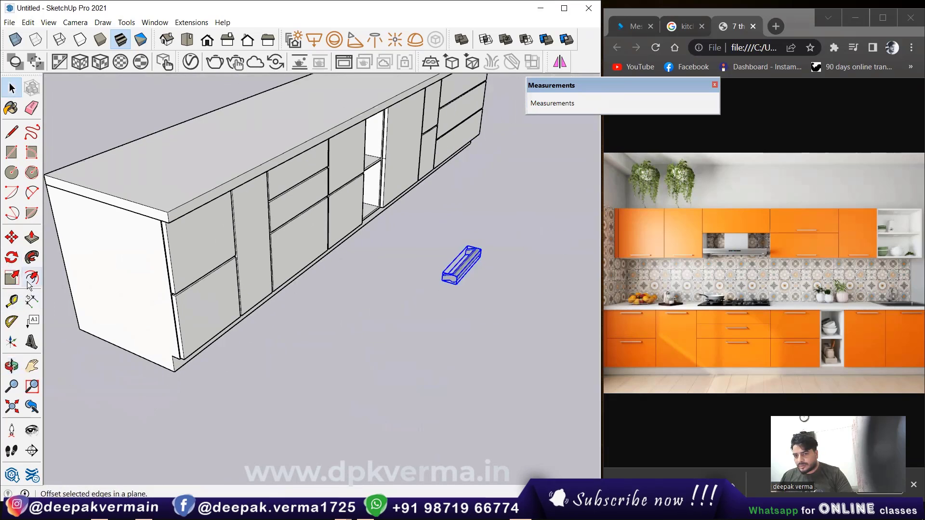
scroll(440, 273, up, 3)
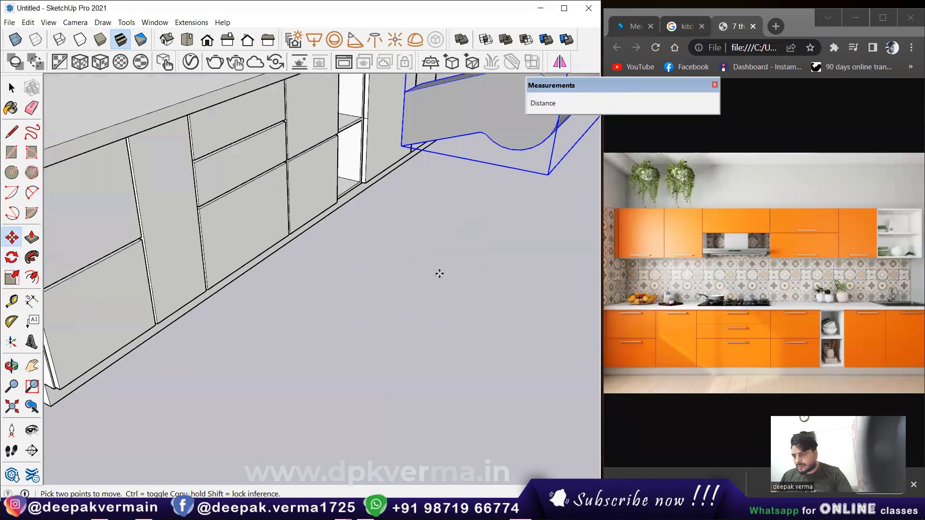
- Reposition the handle again while orbiting around the cabinet
click(410, 157)
scroll(130, 213, down, 3)
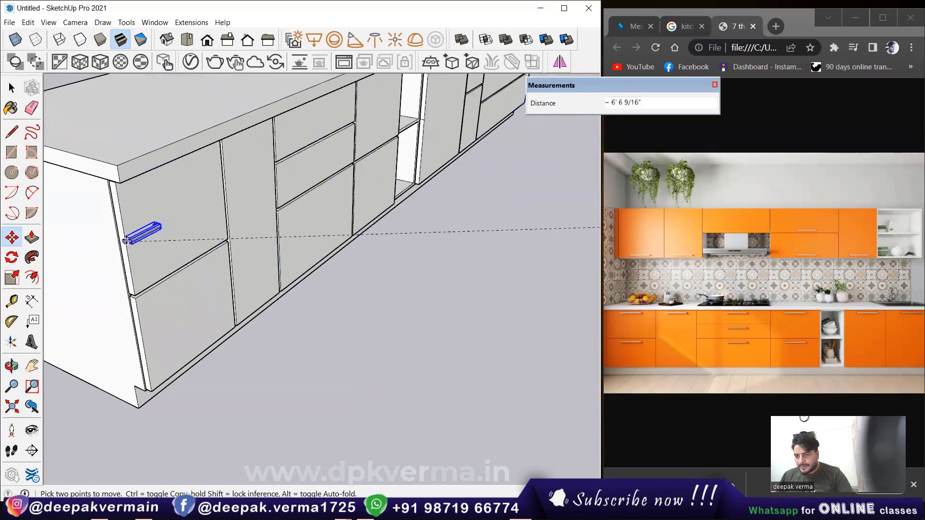
scroll(126, 241, up, 3)
scroll(126, 241, down, 3)
mouse_move(207, 255)
middle_down()
mouse_move(337, 263)
mouse_move(117, 262)
middle_up()
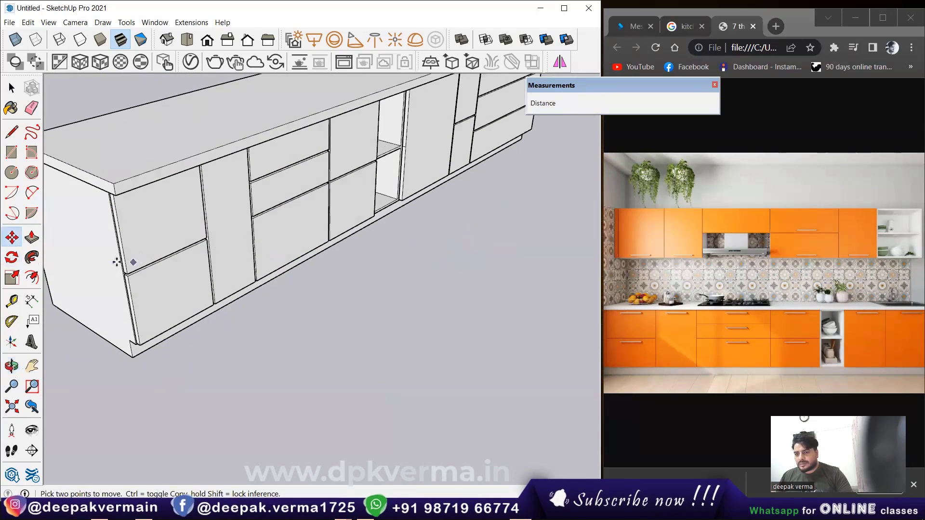
scroll(104, 272, down, 2)
scroll(212, 275, up, 3)
scroll(464, 282, up, 2)
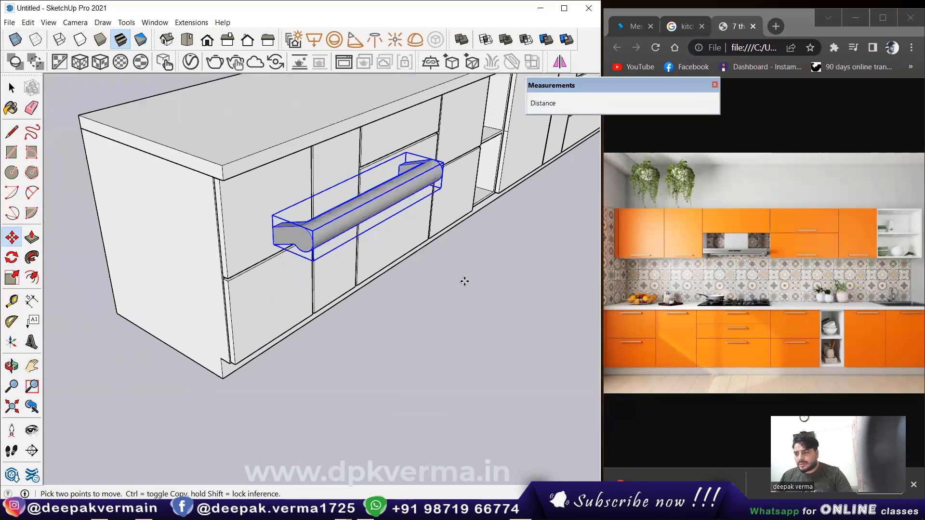
- Scale the handle down to 0.25 from a corner grip
click(13, 281)
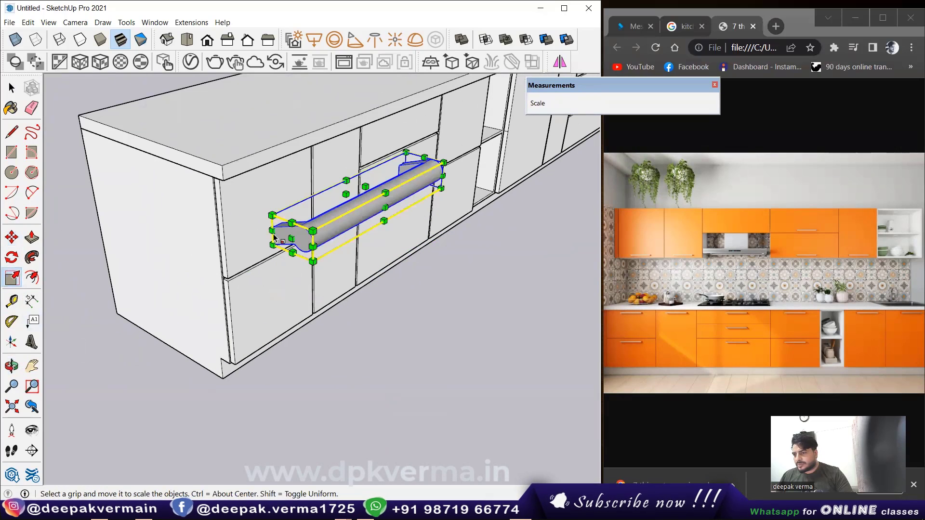
drag(313, 261, 394, 175)
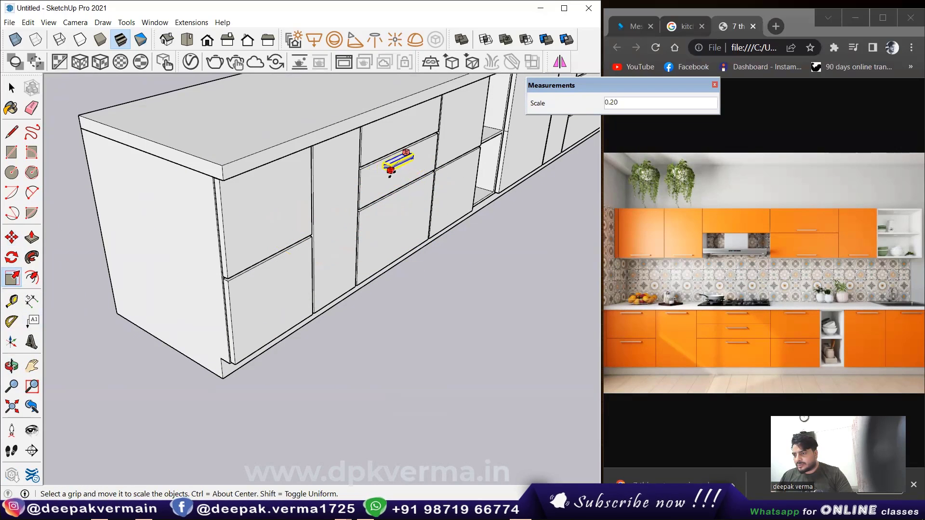
click(384, 178)
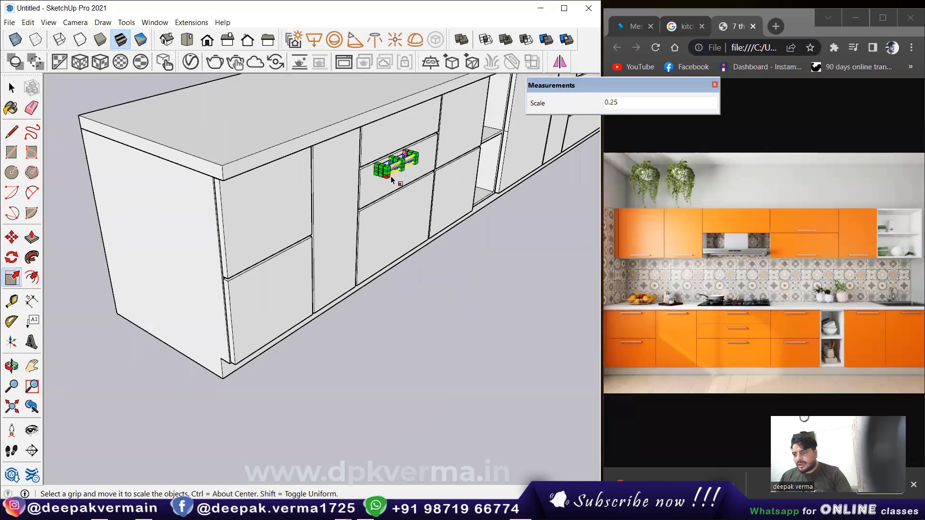
mouse_move(391, 177)
middle_down()
mouse_move(456, 181)
mouse_move(434, 193)
middle_up()
middle_drag(311, 167, 160, 82)
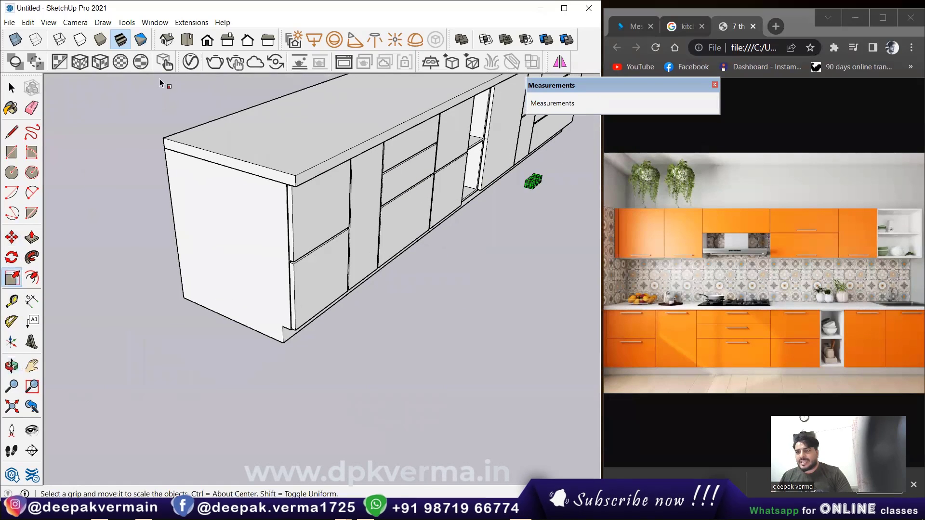
- Switch to the Right standard view with a Parallel Projection camera
click(191, 44)
click(219, 45)
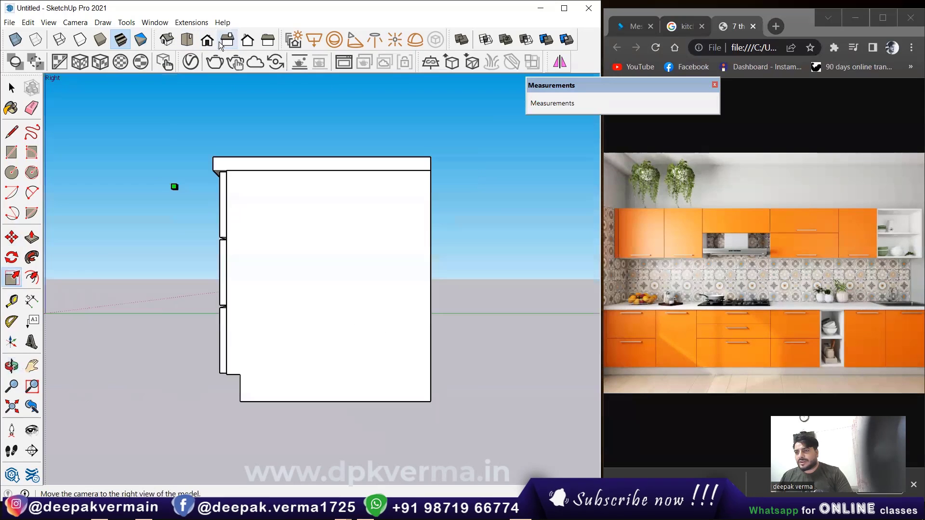
click(49, 22)
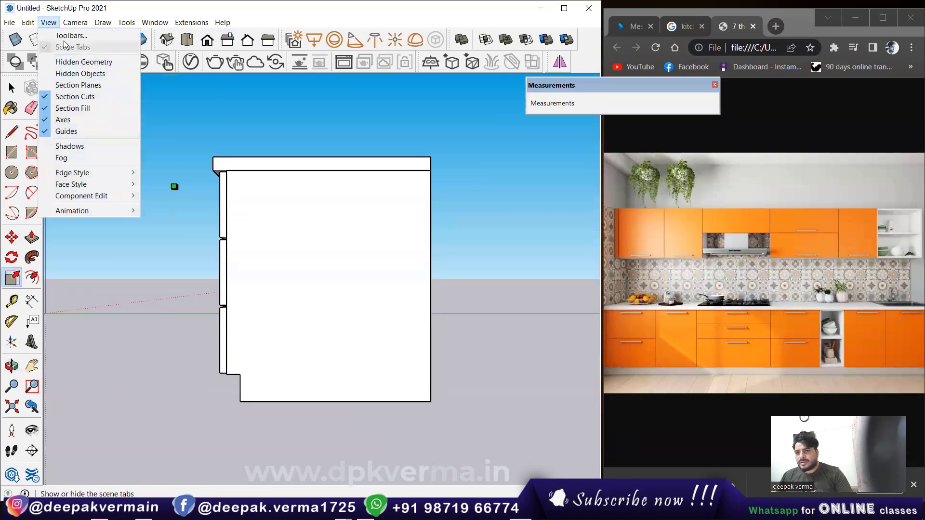
click(99, 73)
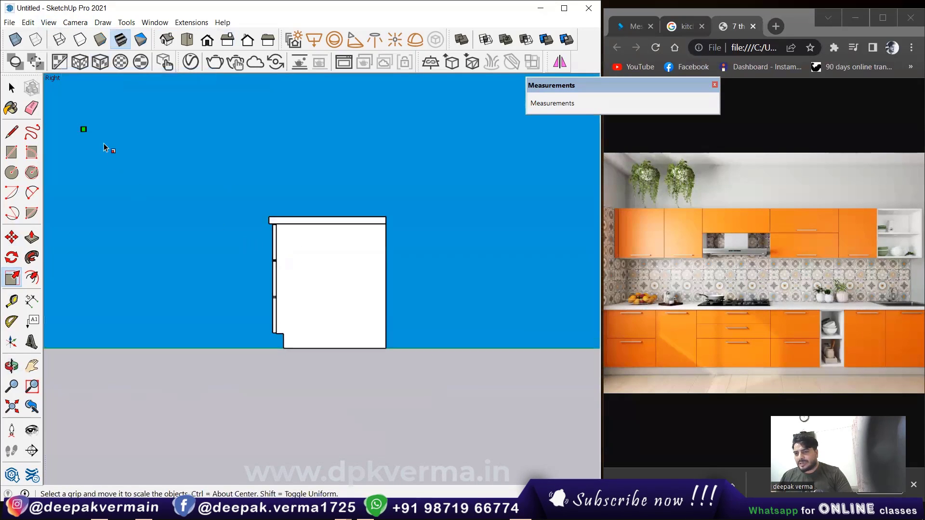
- Move the handle to the cabinet's front
key(space)
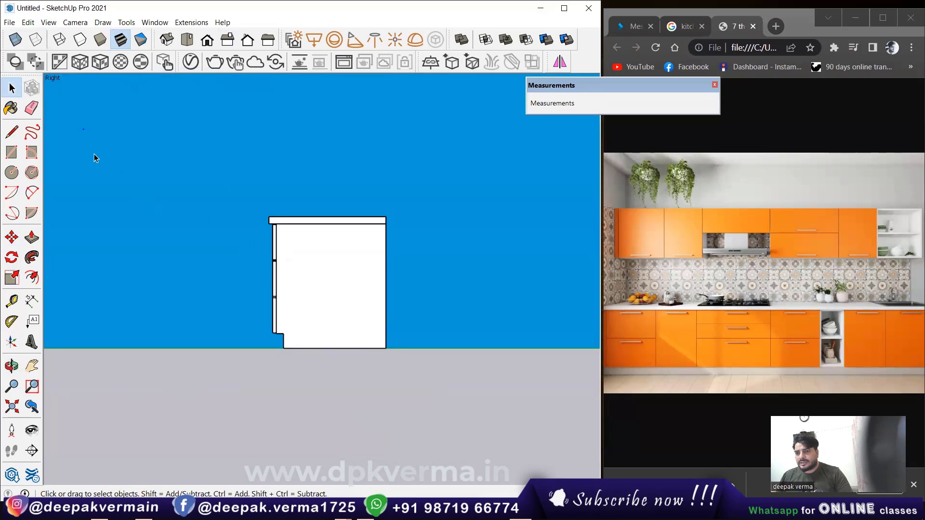
click(85, 128)
scroll(248, 267, up, 2)
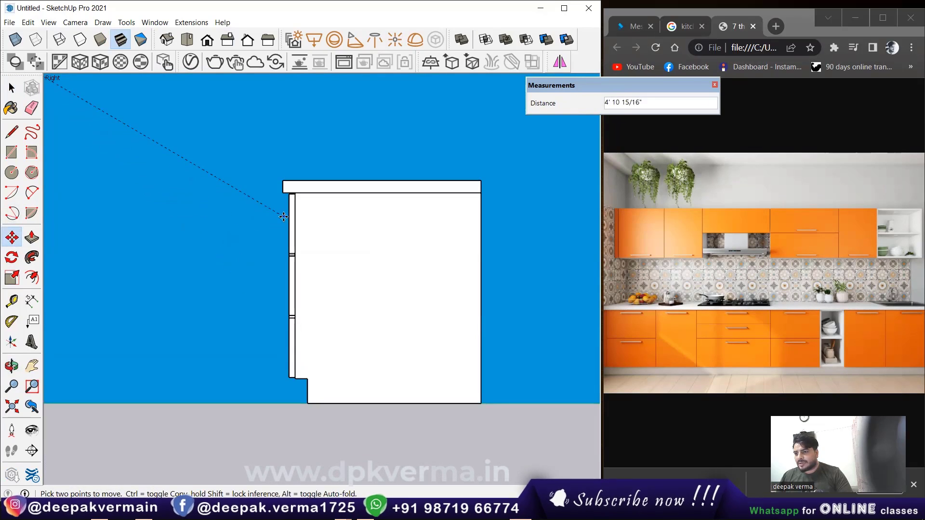
click(288, 233)
scroll(283, 212, up, 2)
scroll(278, 205, up, 2)
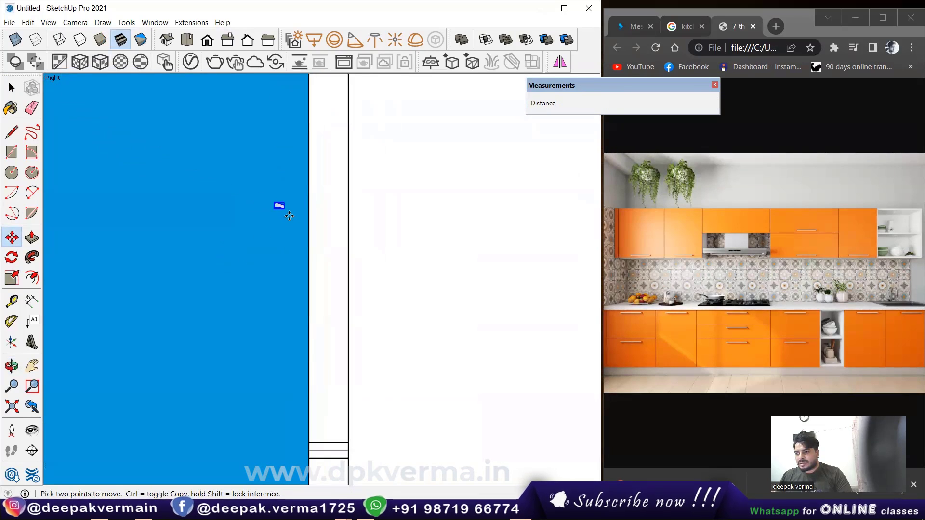
scroll(287, 213, down, 2)
- From the Top view, reposition the handle beside the cabinet front
click(192, 41)
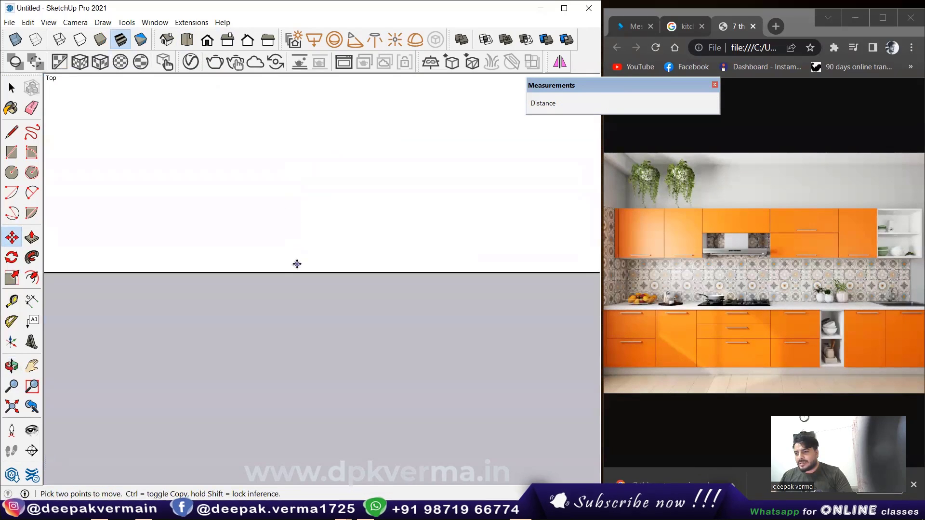
scroll(295, 262, down, 3)
scroll(287, 274, down, 2)
scroll(126, 275, up, 2)
click(131, 268)
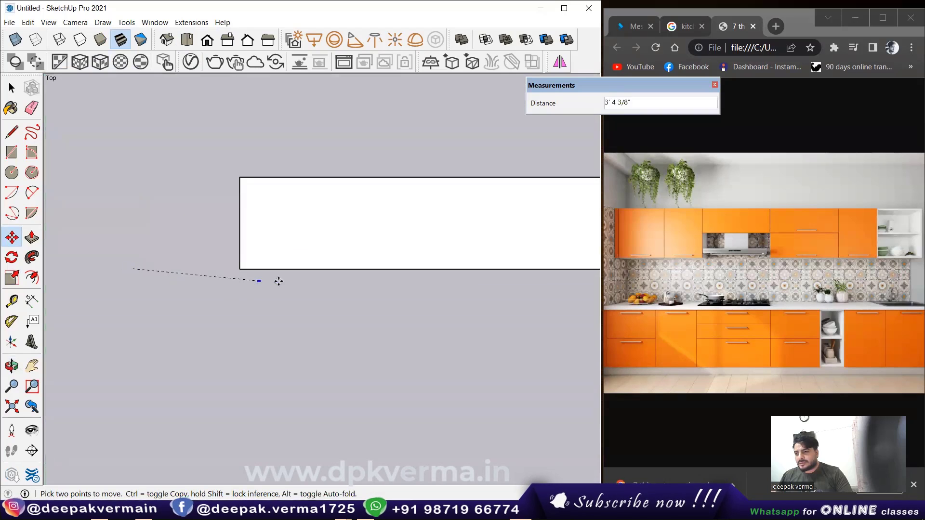
scroll(276, 278, up, 2)
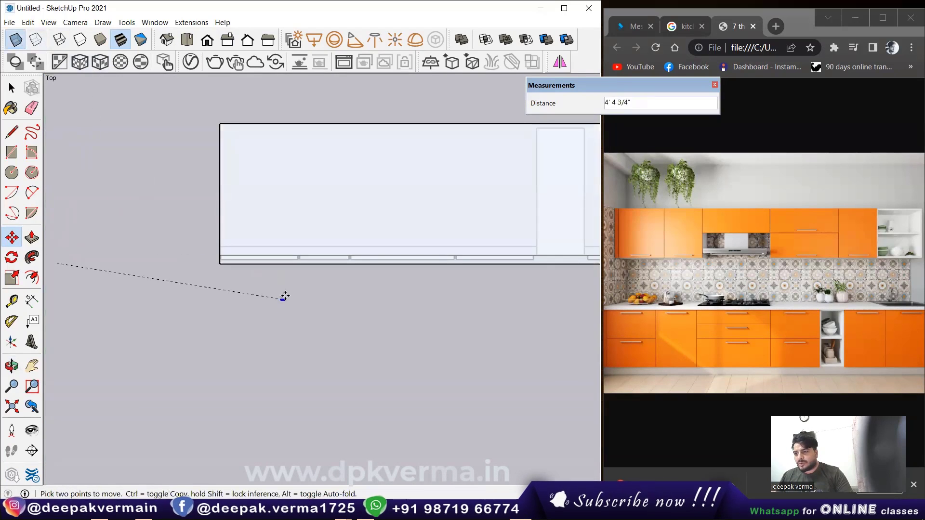
scroll(274, 269, up, 2)
scroll(225, 242, up, 2)
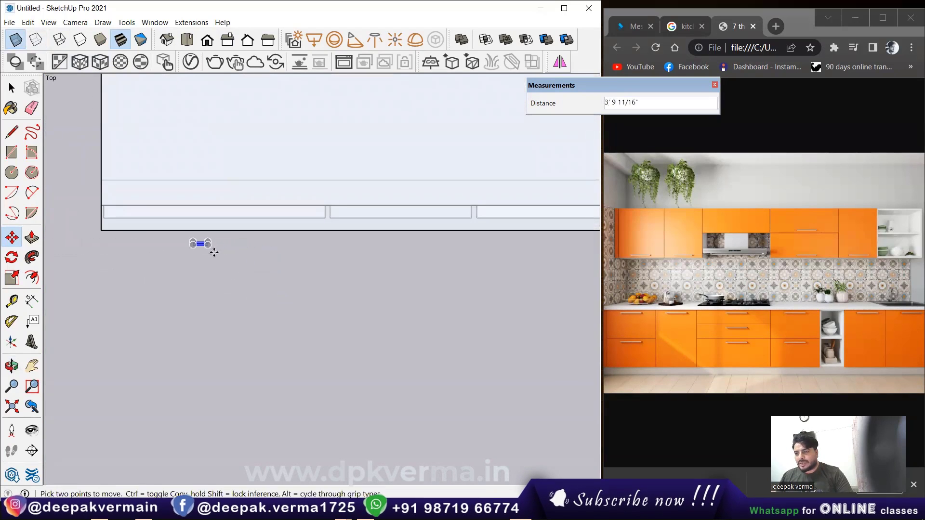
click(14, 270)
mouse_move(222, 279)
middle_down()
mouse_move(185, 239)
mouse_move(268, 207)
middle_up()
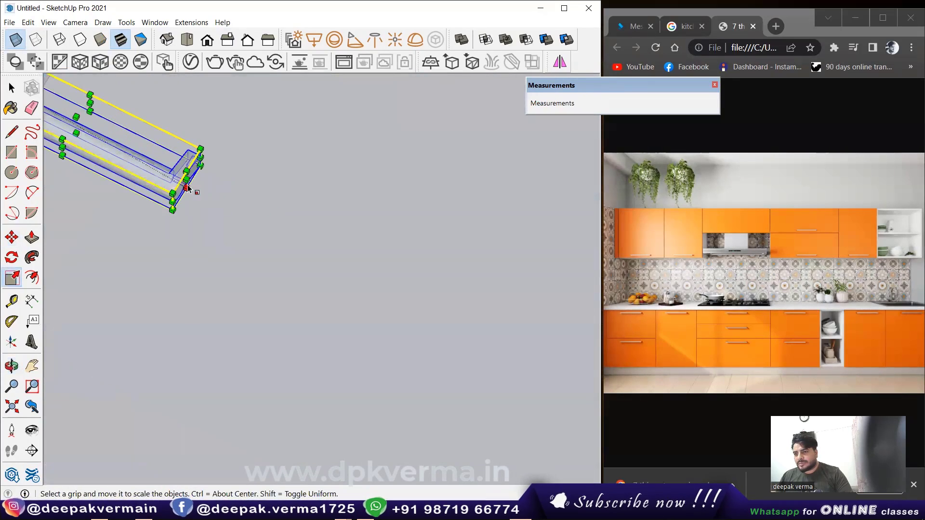
- Try stretching the handle and doubling its size, cancelling both scales
drag(214, 183, 378, 305)
scroll(337, 280, down, 1)
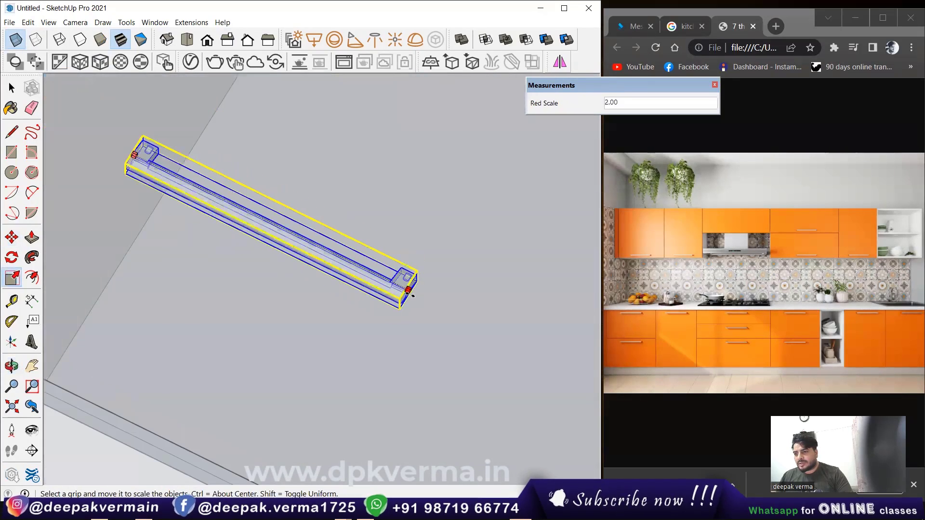
key(Escape)
scroll(340, 278, up, 2)
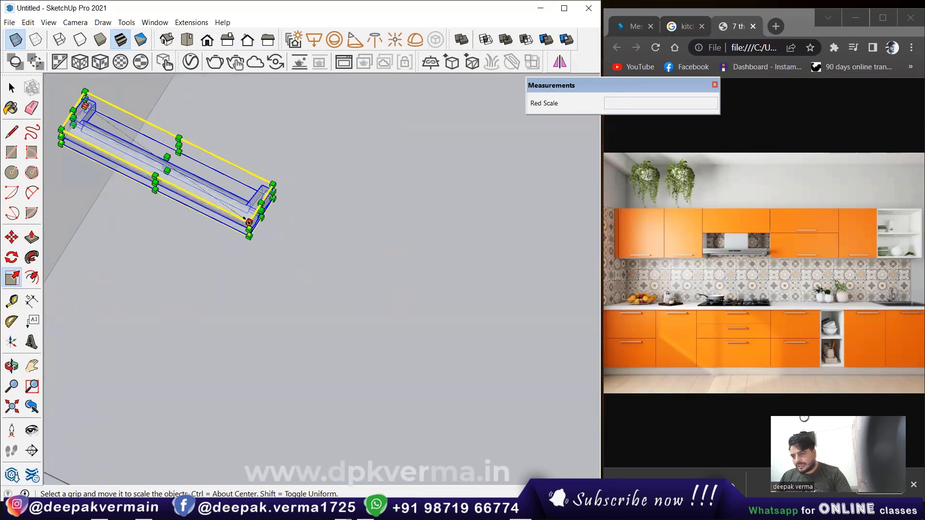
drag(248, 220, 453, 314)
scroll(455, 318, down, 1)
scroll(463, 337, down, 2)
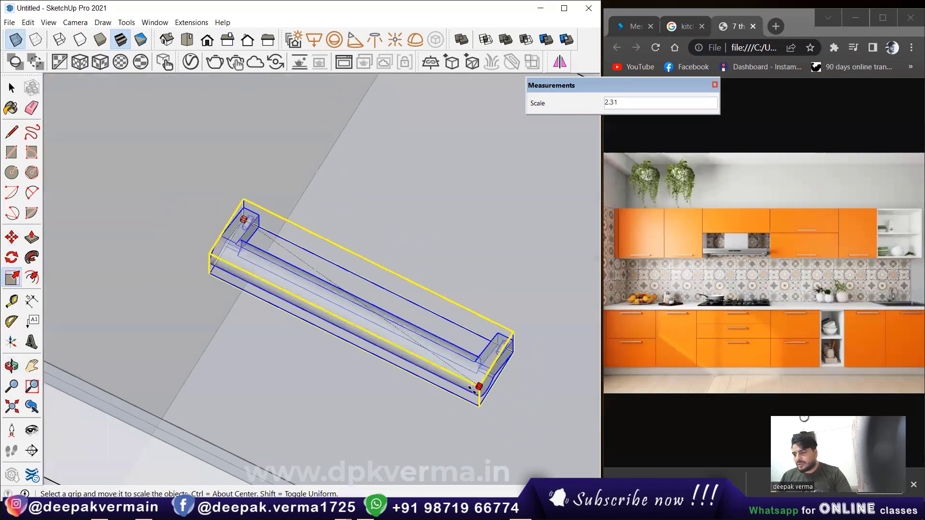
scroll(477, 376, down, 3)
scroll(462, 380, up, 2)
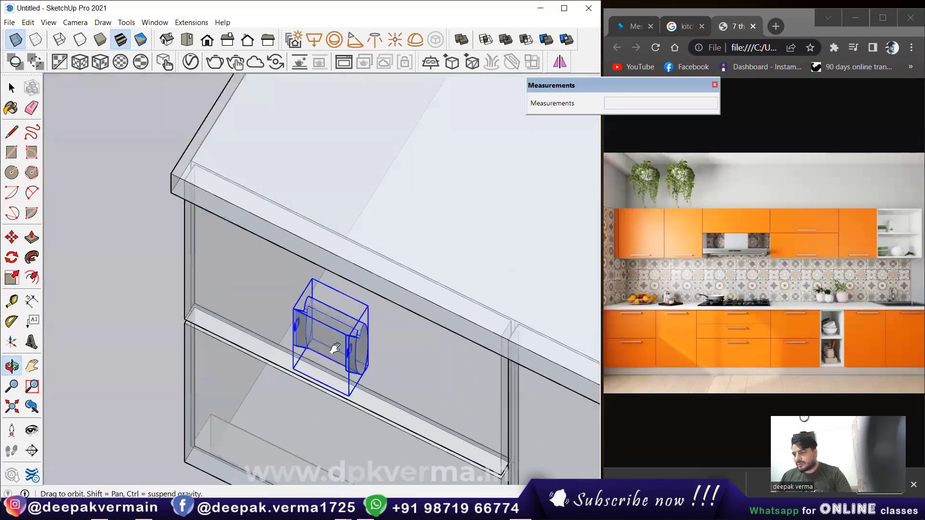
scroll(330, 351, up, 2)
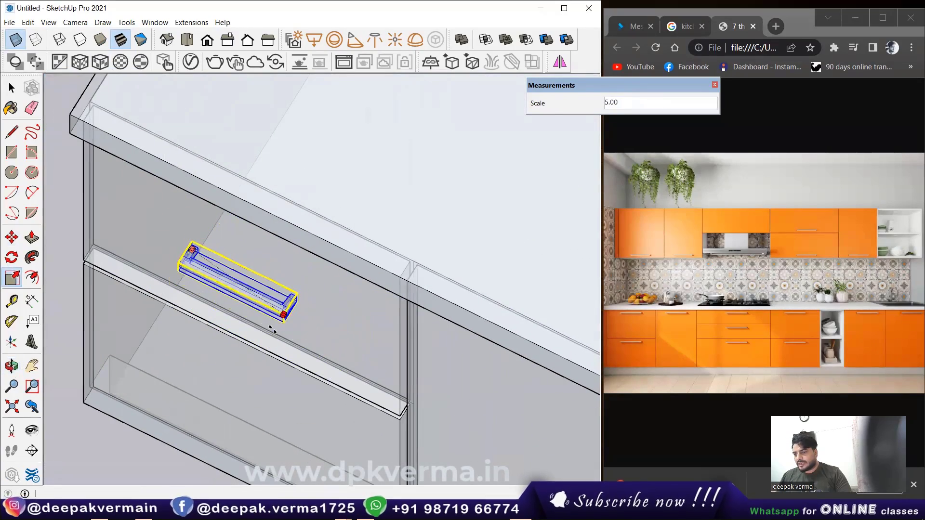
key(Escape)
scroll(341, 346, down, 3)
- Turn off X-ray display so the cabinet faces show solid
middle_drag(340, 346, 80, 157)
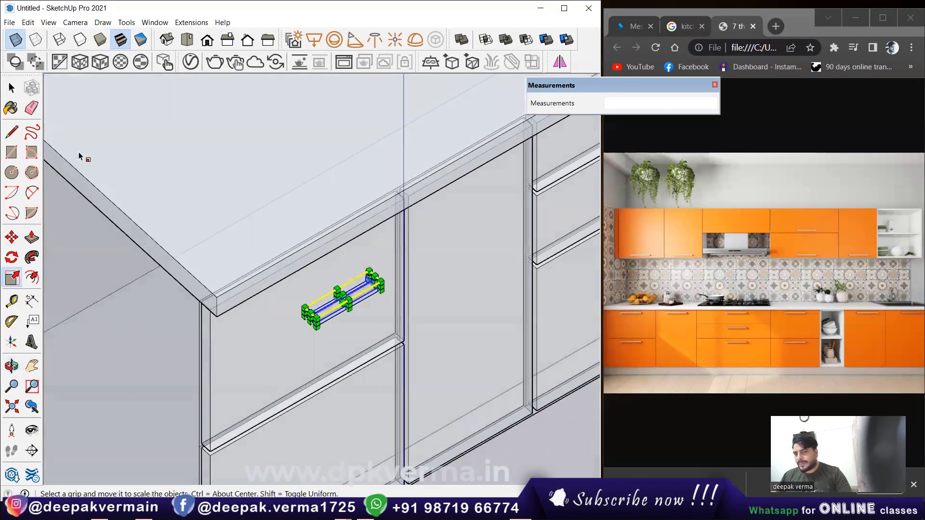
click(15, 40)
scroll(342, 332, up, 2)
key(space)
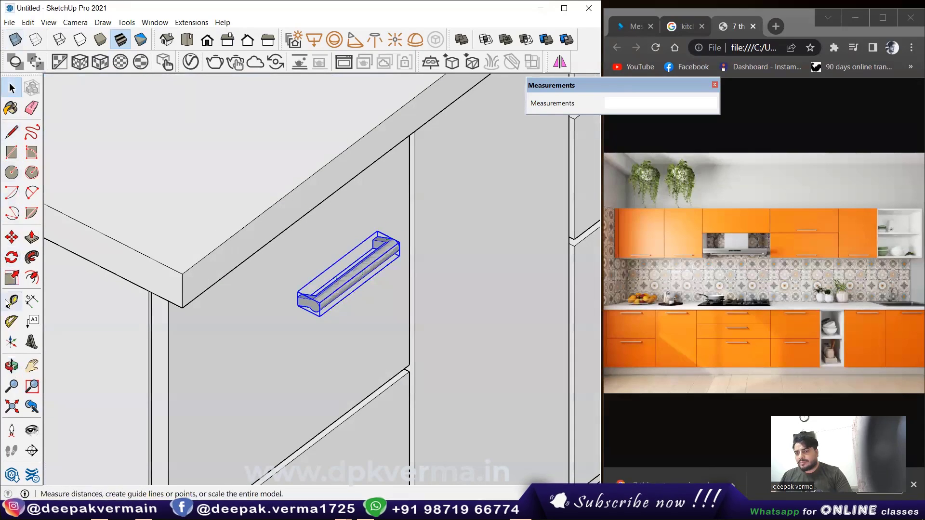
- Move the handle to its new depth from a side view
click(11, 238)
mouse_move(272, 306)
middle_down()
mouse_move(347, 250)
mouse_move(341, 262)
mouse_move(357, 276)
middle_up()
click(344, 260)
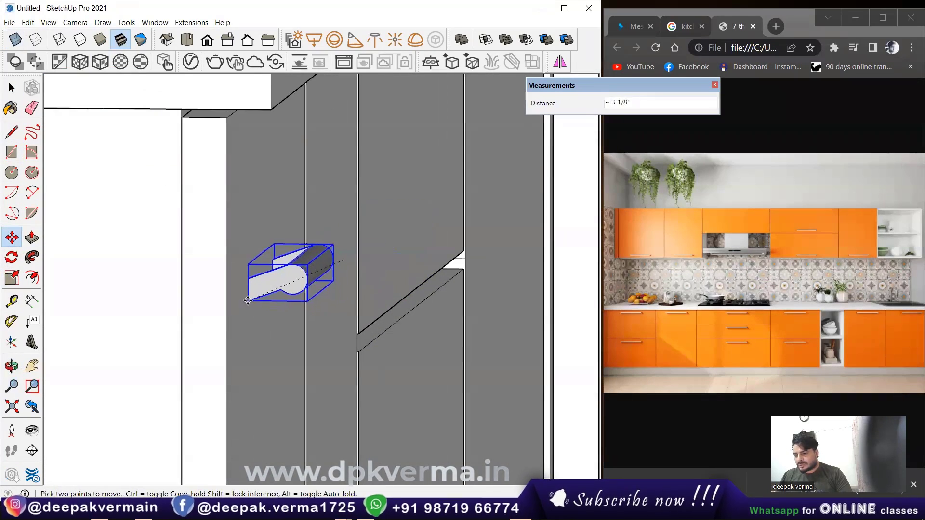
click(225, 303)
mouse_move(225, 303)
middle_down()
mouse_move(129, 351)
mouse_move(464, 287)
mouse_move(320, 289)
mouse_move(324, 283)
mouse_move(271, 262)
middle_up()
click(271, 261)
scroll(419, 304, down, 3)
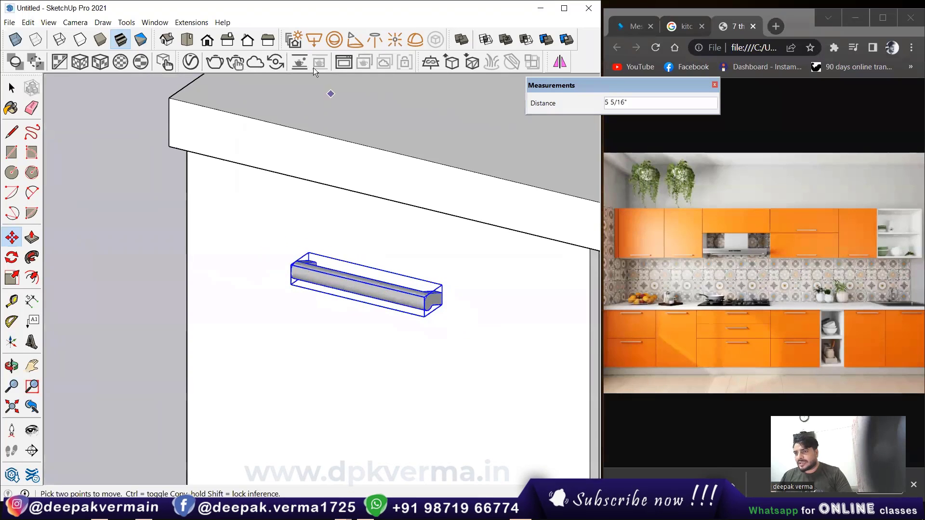
- Settle on the flat Front view zoomed to the cabinet panels
click(230, 42)
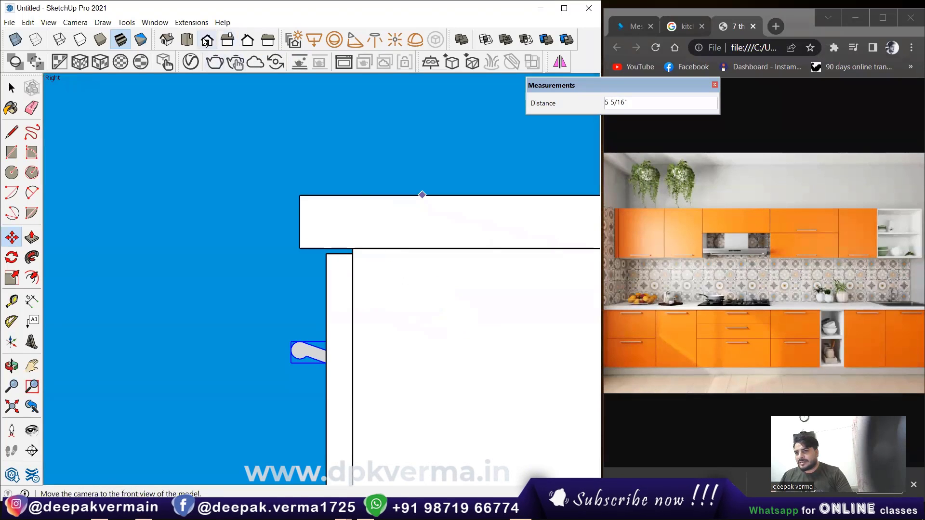
click(206, 41)
scroll(316, 258, down, 3)
scroll(294, 279, down, 3)
scroll(197, 287, down, 2)
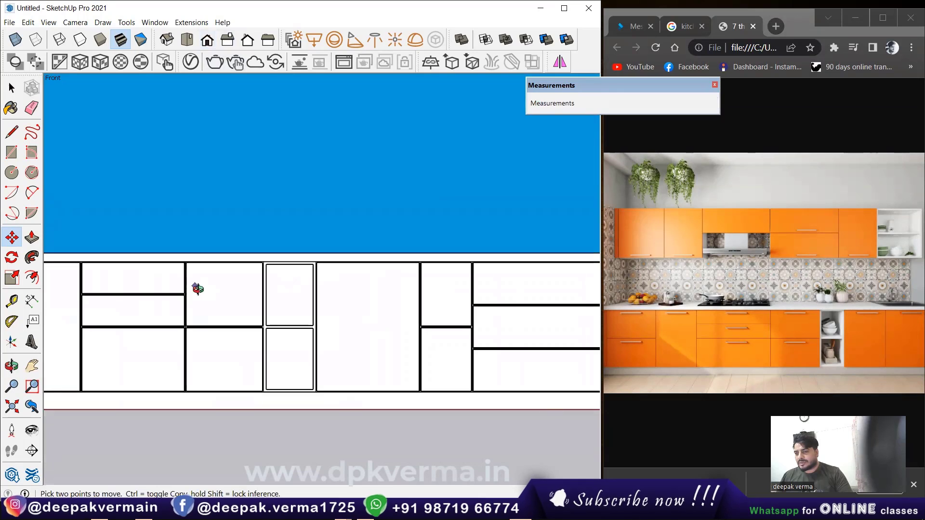
middle_drag(197, 287, 366, 300)
click(207, 41)
scroll(357, 305, down, 2)
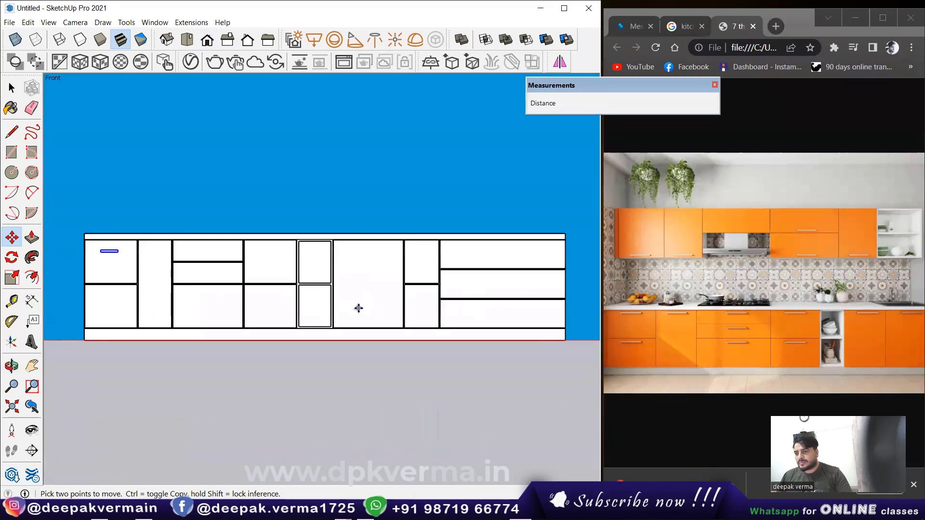
scroll(204, 265, up, 2)
scroll(241, 255, up, 3)
scroll(242, 255, up, 2)
scroll(223, 253, up, 2)
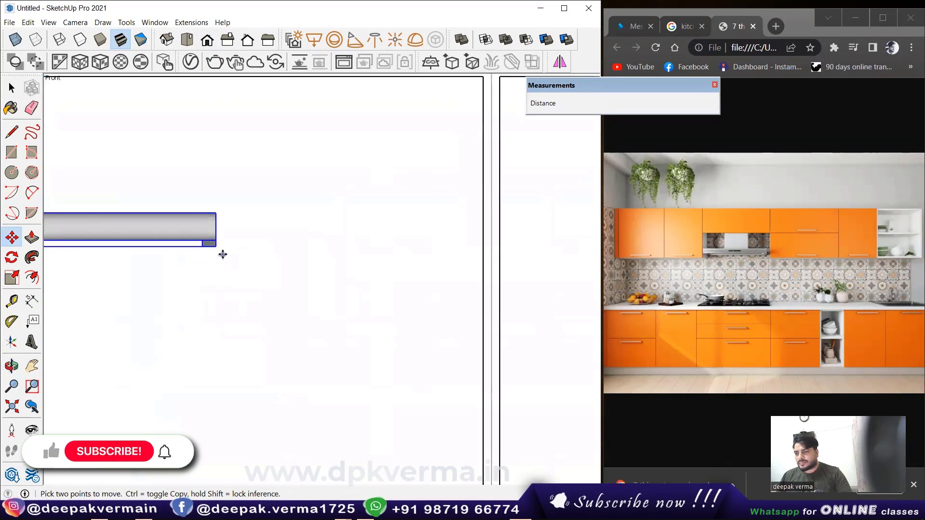
- Slide the handle further right on the drawer front
click(218, 248)
click(268, 246)
scroll(289, 267, down, 2)
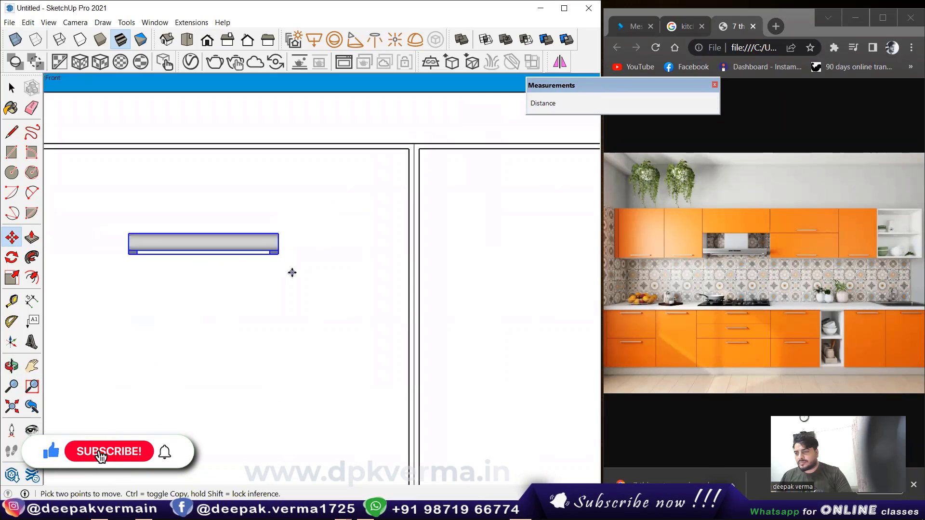
scroll(280, 278, down, 2)
scroll(291, 272, up, 1)
scroll(313, 265, up, 1)
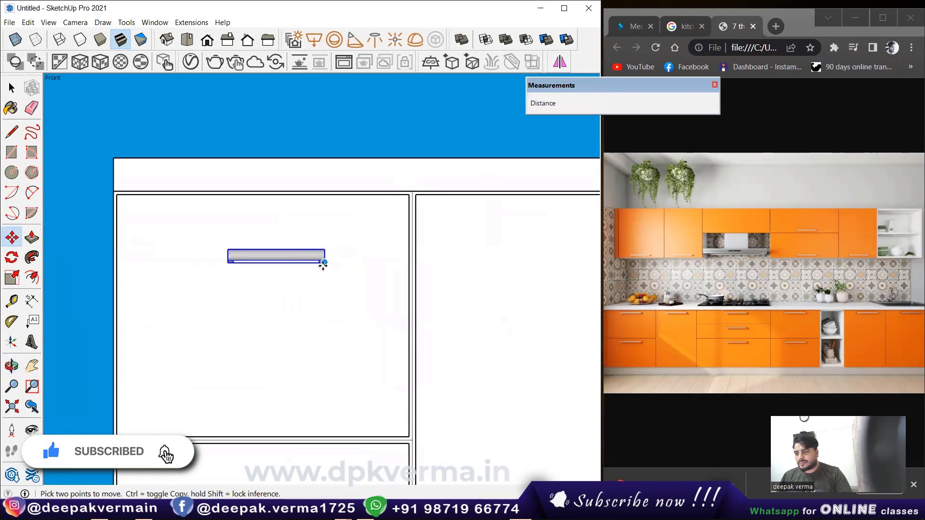
- Shift the handle 3/4" left and raise it near the panel top
click(324, 263)
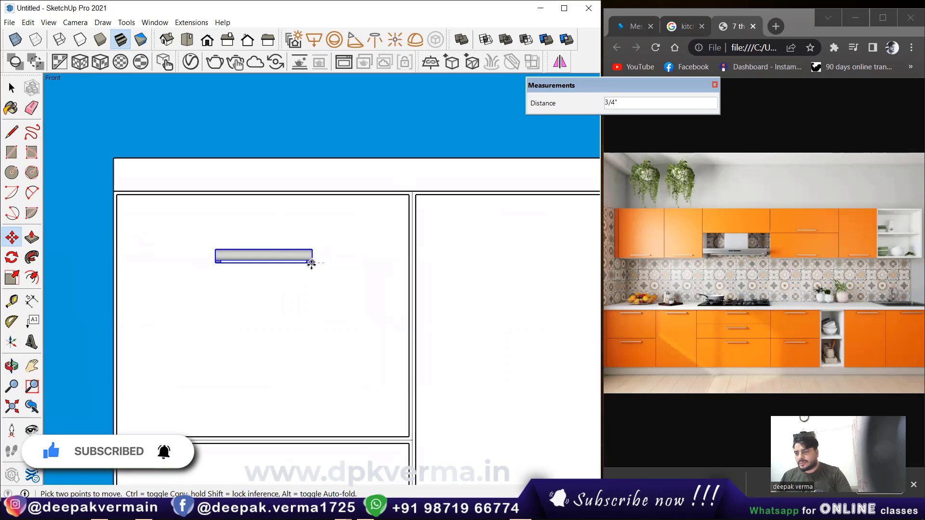
click(312, 263)
click(311, 263)
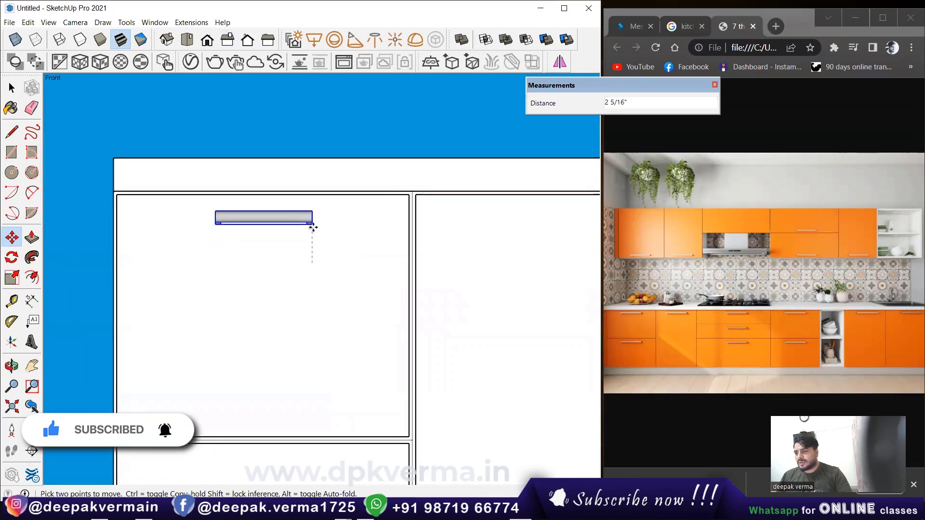
click(313, 227)
scroll(311, 231, down, 2)
scroll(301, 214, down, 1)
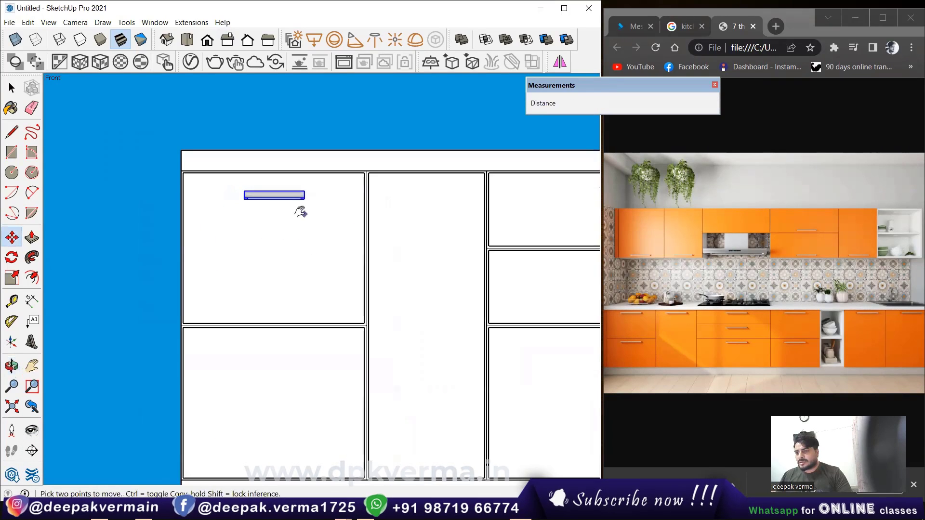
shift+middle_drag(300, 212, 278, 179)
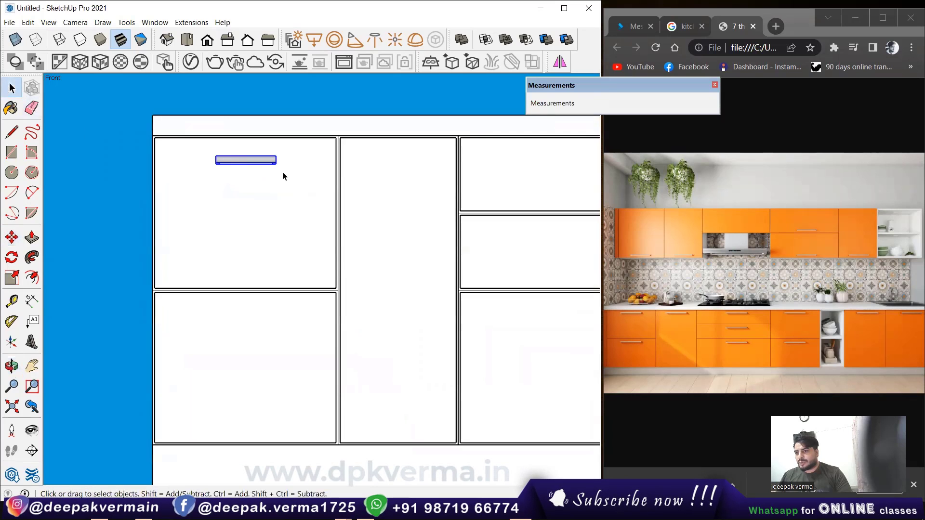
scroll(283, 177, up, 2)
scroll(50, 246, down, 1)
scroll(209, 204, up, 1)
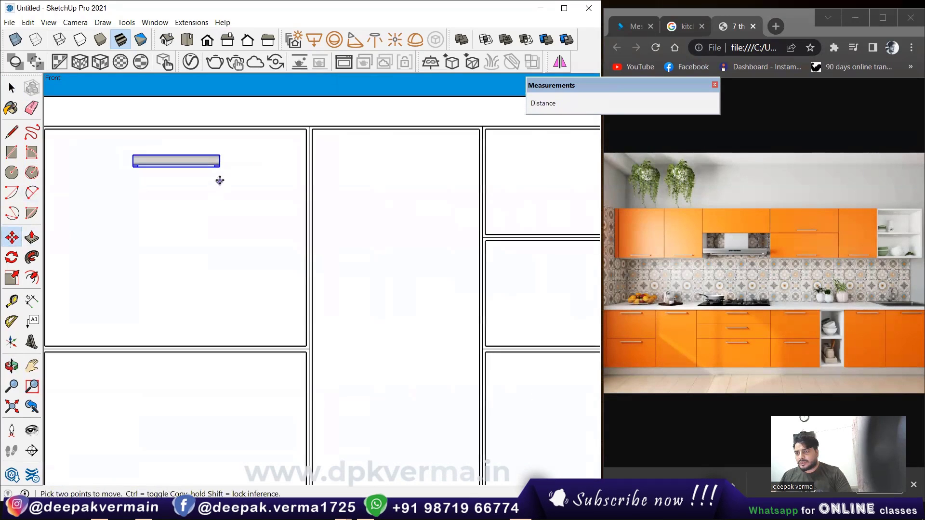
- Ctrl-copy the handle down toward the lower panel
click(220, 169)
key(ctrl)
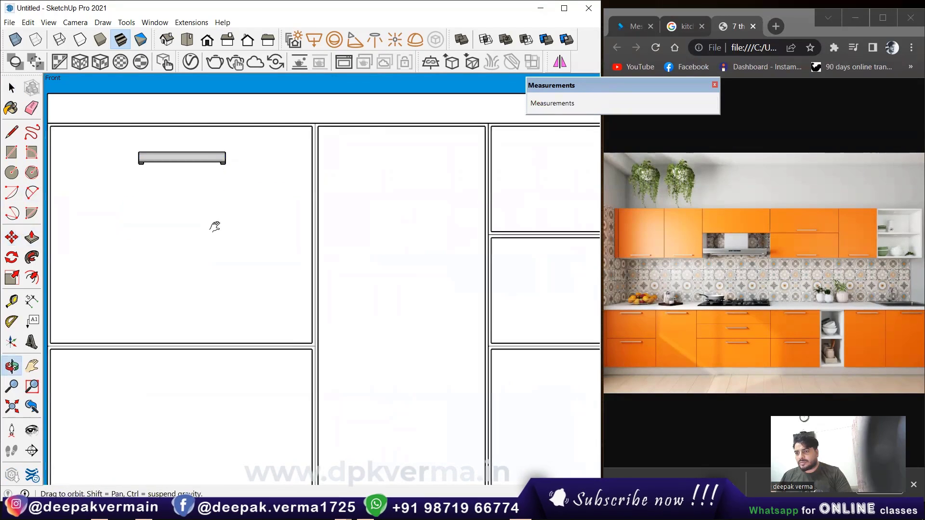
shift+middle_drag(244, 223, 289, 157)
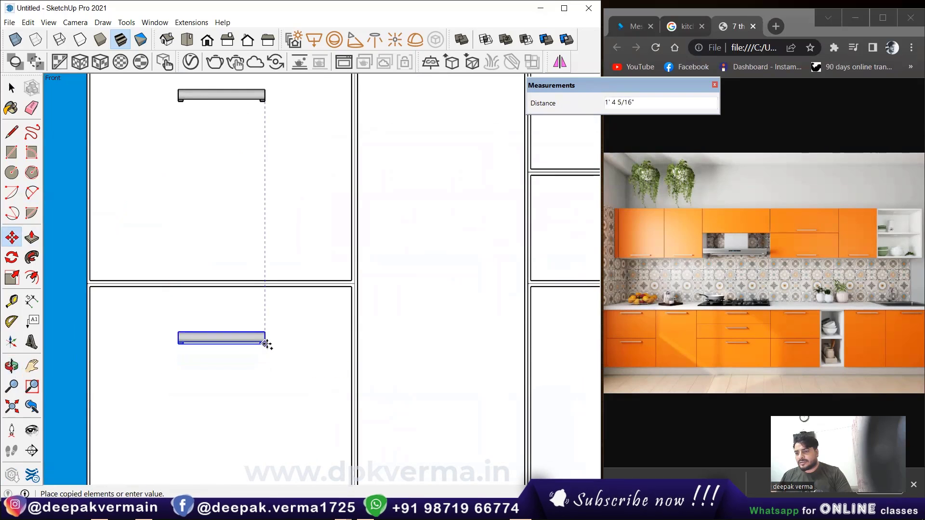
- Copy the top handle onto the middle cabinet front and repeat the copy across the cabinets
scroll(311, 286, down, 2)
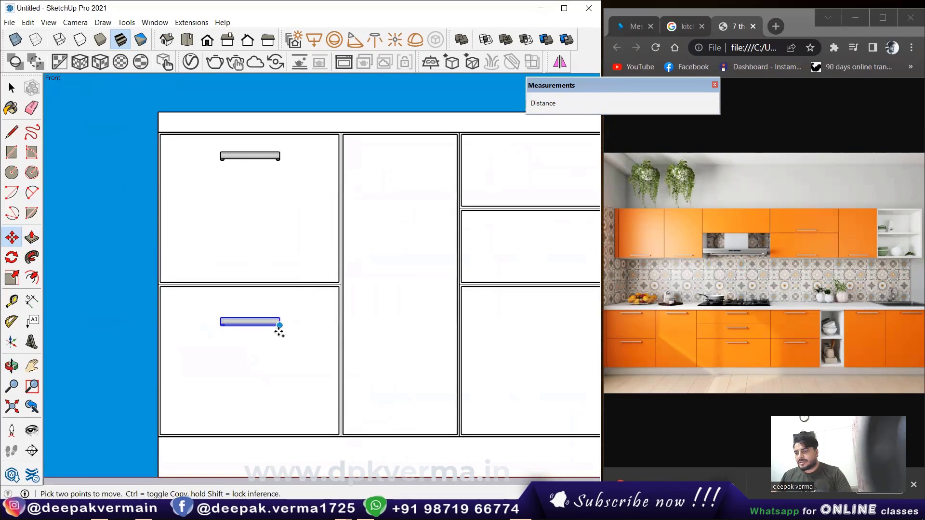
click(279, 326)
shift+middle_drag(417, 166, 363, 170)
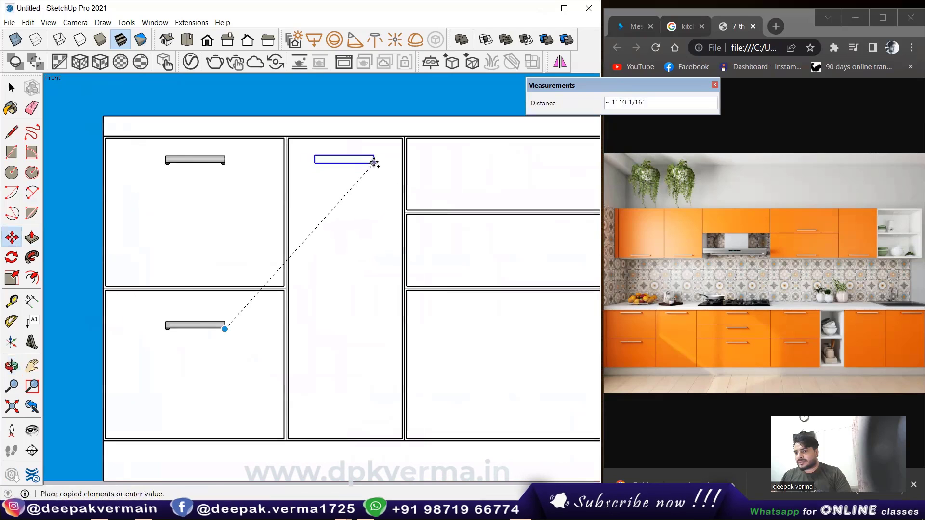
key(Escape)
key(space)
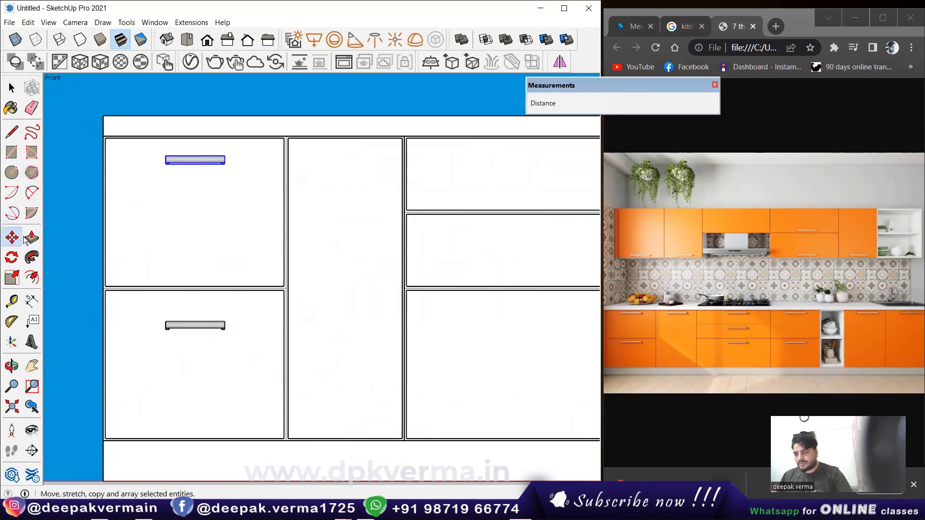
click(22, 239)
scroll(226, 174, up, 2)
click(212, 170)
key(ctrl)
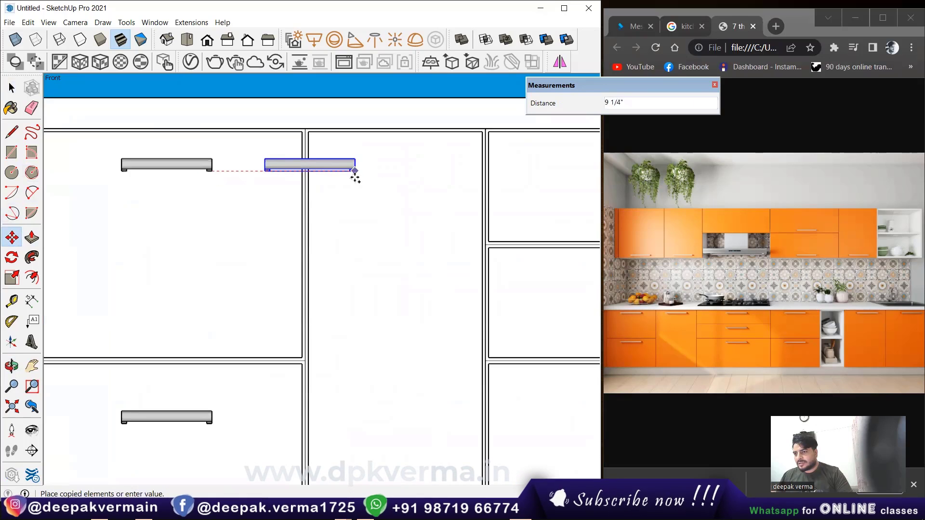
scroll(412, 175, down, 1)
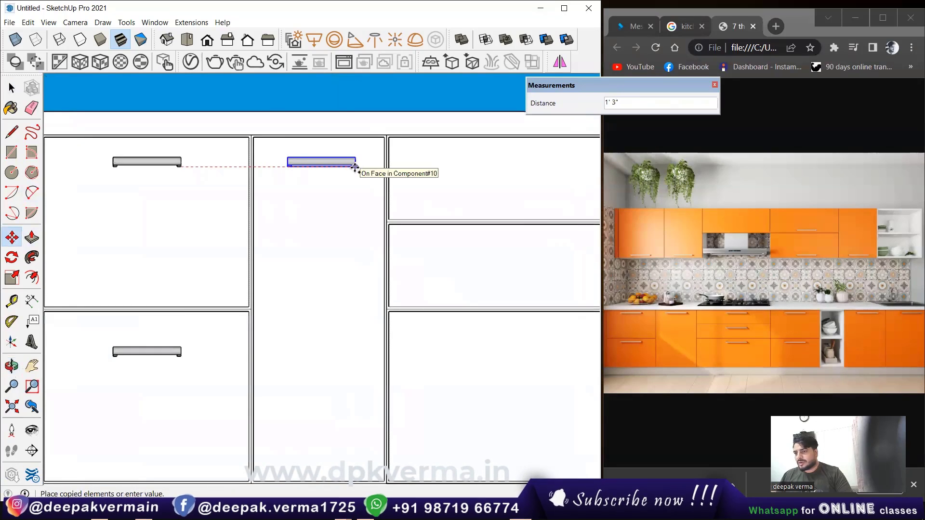
click(355, 168)
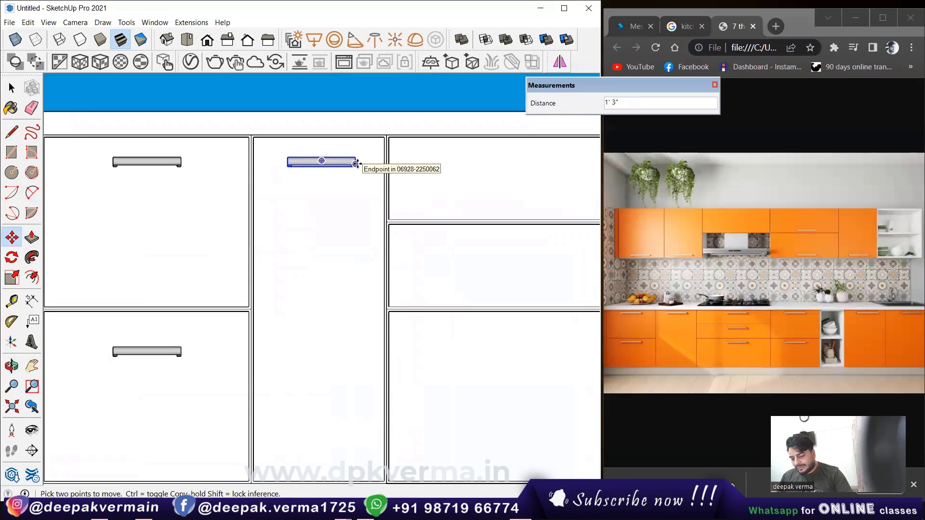
text(5)
key(Return)
- Shift one copied handle right so it sits centred on its door front
scroll(355, 164, down, 3)
scroll(190, 182, down, 2)
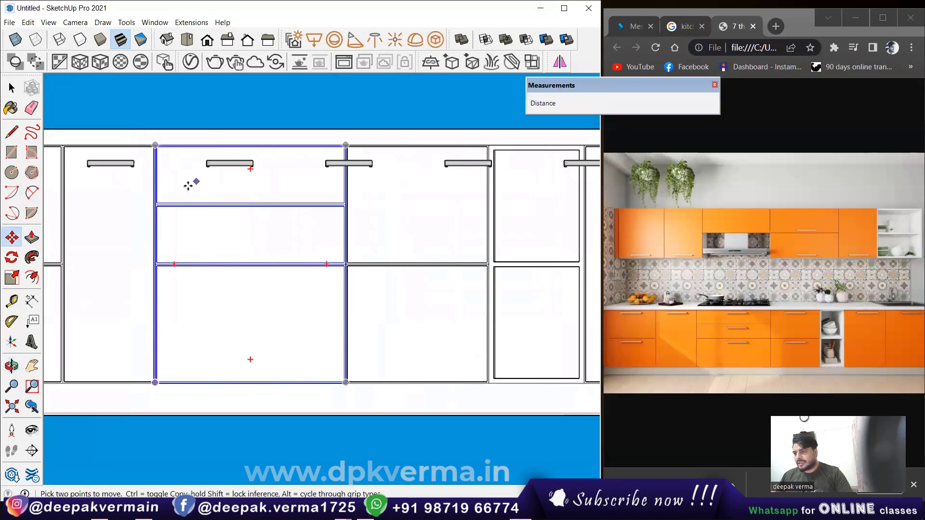
key(space)
click(228, 164)
key(m)
scroll(250, 196, up, 2)
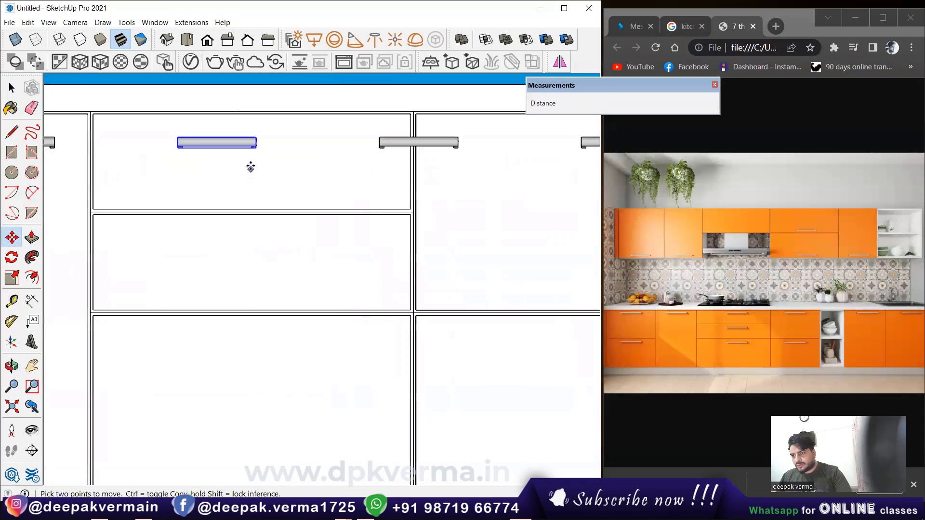
click(256, 149)
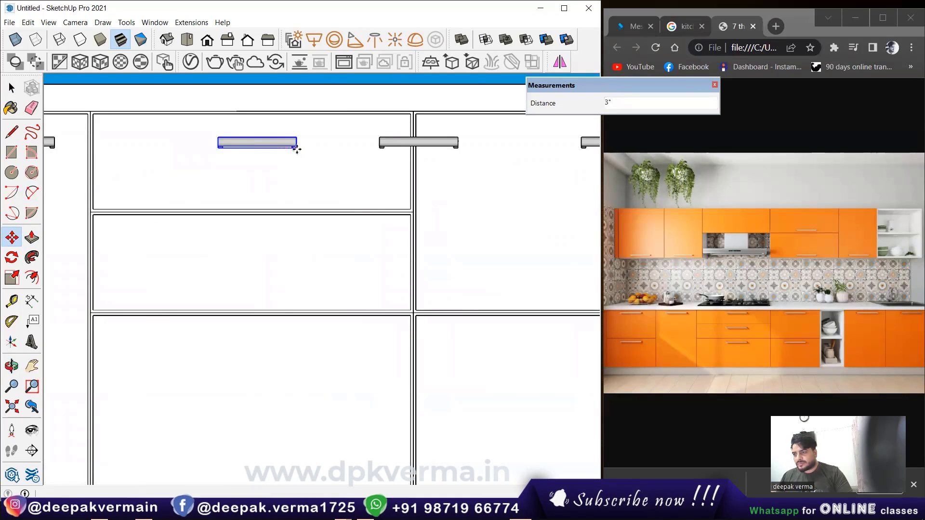
click(297, 150)
scroll(297, 149, down, 1)
scroll(124, 165, down, 1)
- Delete the extra handle on the right and slide another handle onto the wide door panel
key(space)
click(363, 152)
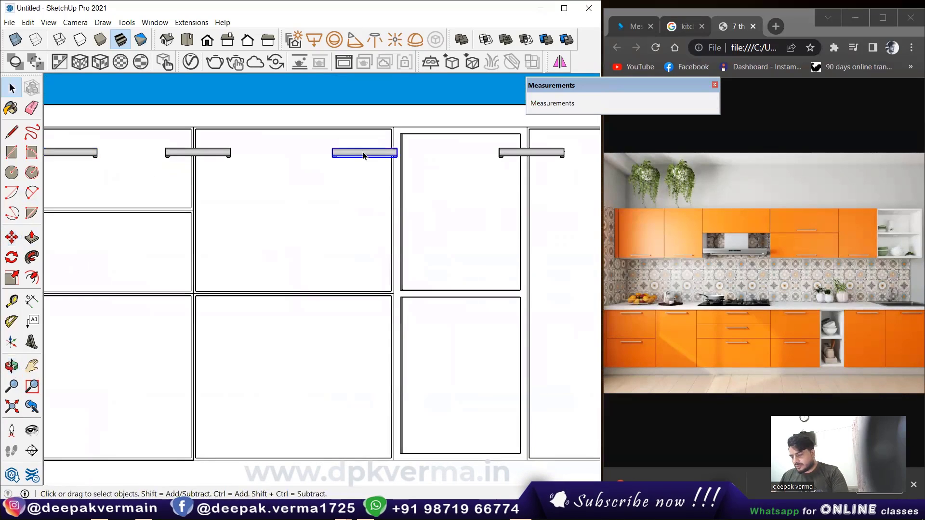
key(Delete)
click(197, 152)
key(m)
scroll(249, 182, up, 1)
scroll(231, 168, up, 2)
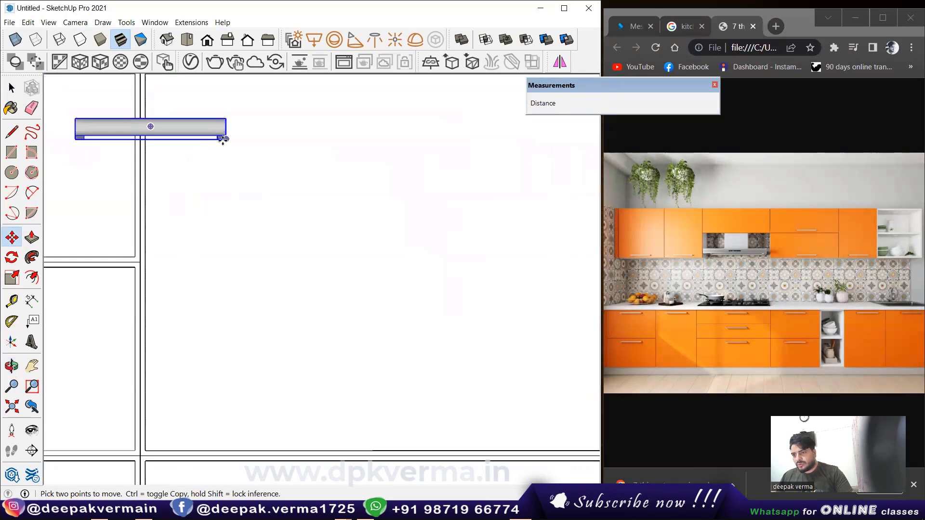
click(225, 140)
scroll(374, 144, down, 1)
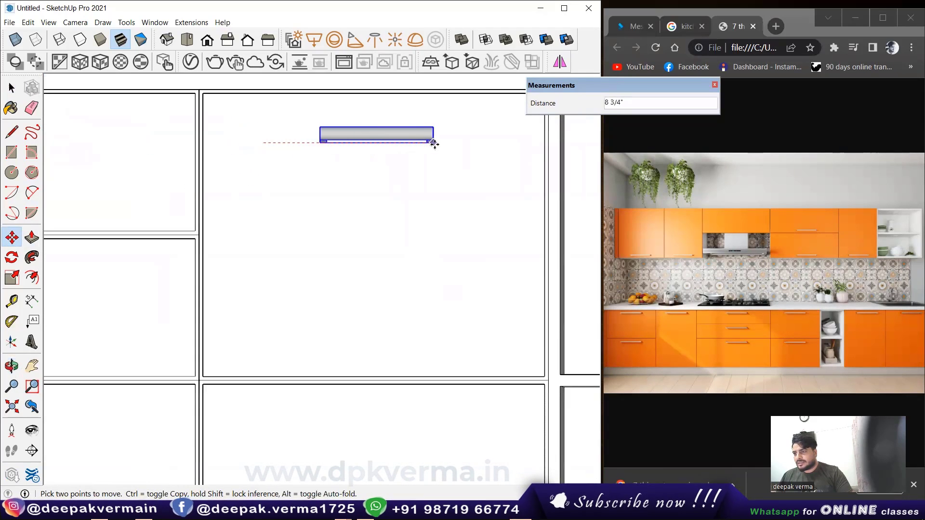
click(437, 144)
scroll(435, 150, down, 1)
scroll(434, 164, up, 1)
- Slide a handle left onto the middle door panel
key(space)
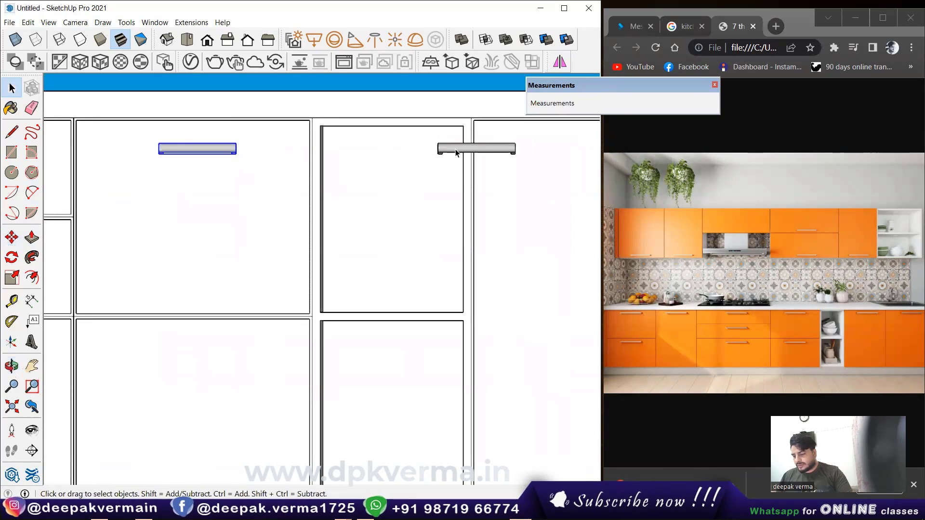
key(m)
scroll(450, 175, up, 1)
click(433, 144)
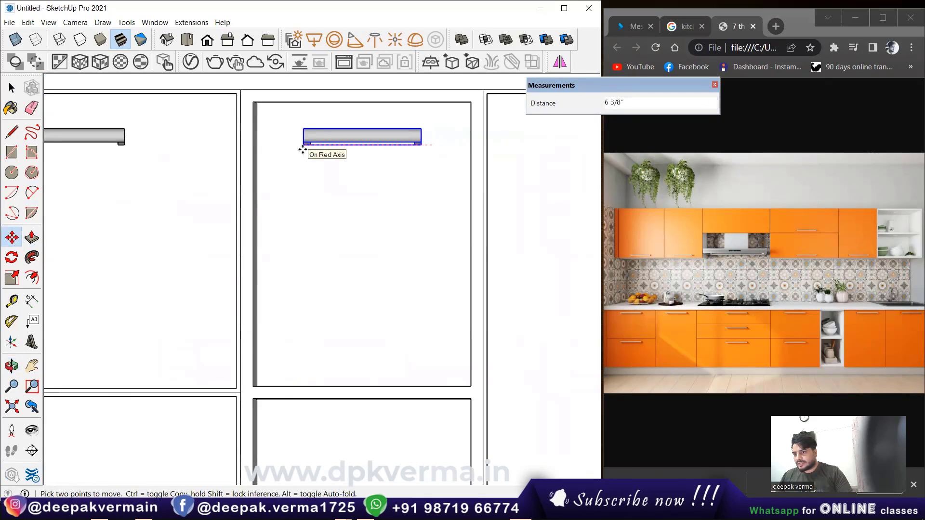
click(302, 149)
scroll(335, 173, down, 1)
scroll(340, 192, down, 1)
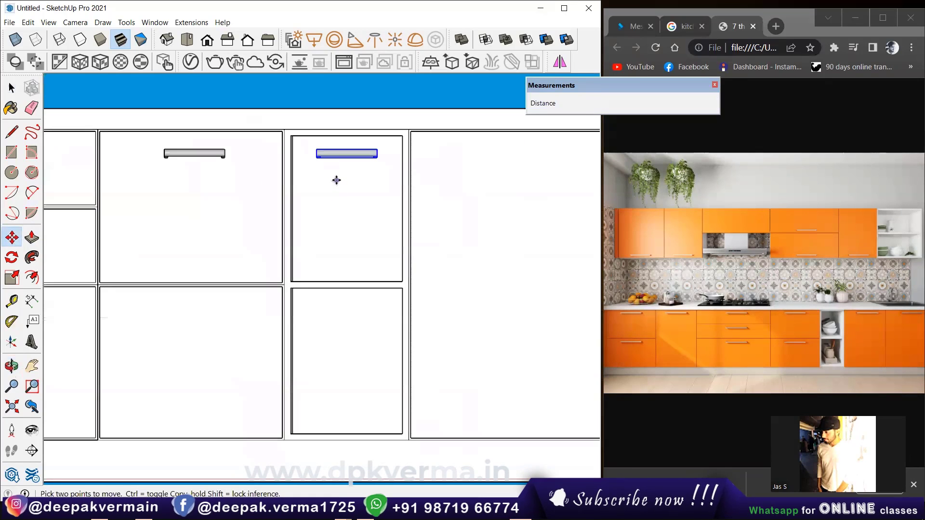
scroll(362, 172, down, 1)
- Pick up a handle on the left-hand panels and carry it toward its new position
shift+middle_drag(374, 175, 128, 206)
scroll(121, 202, up, 1)
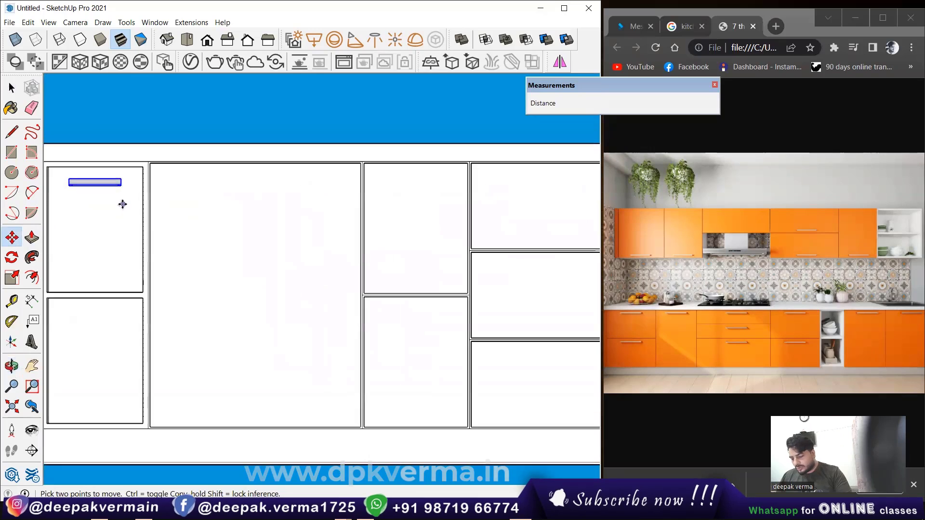
scroll(121, 199, up, 2)
click(118, 153)
scroll(243, 159, down, 1)
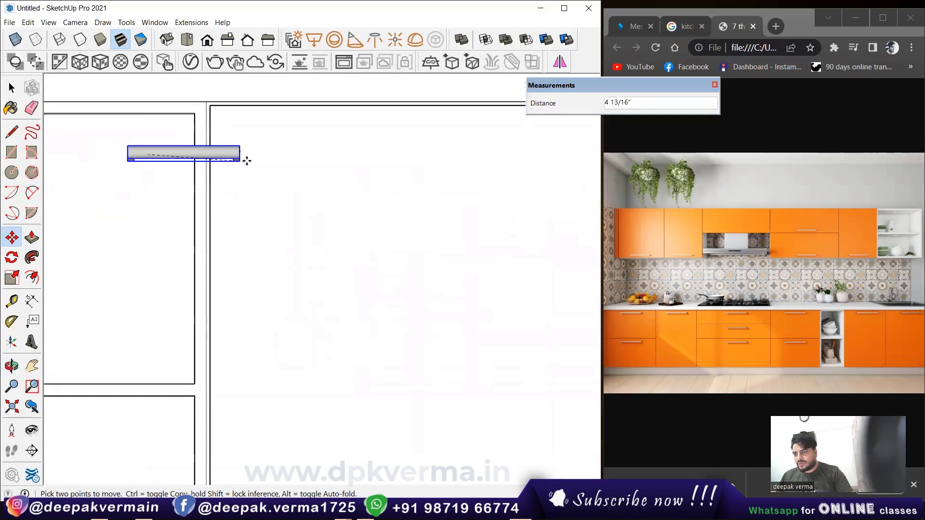
scroll(357, 157, down, 1)
shift+middle_drag(375, 154, 359, 155)
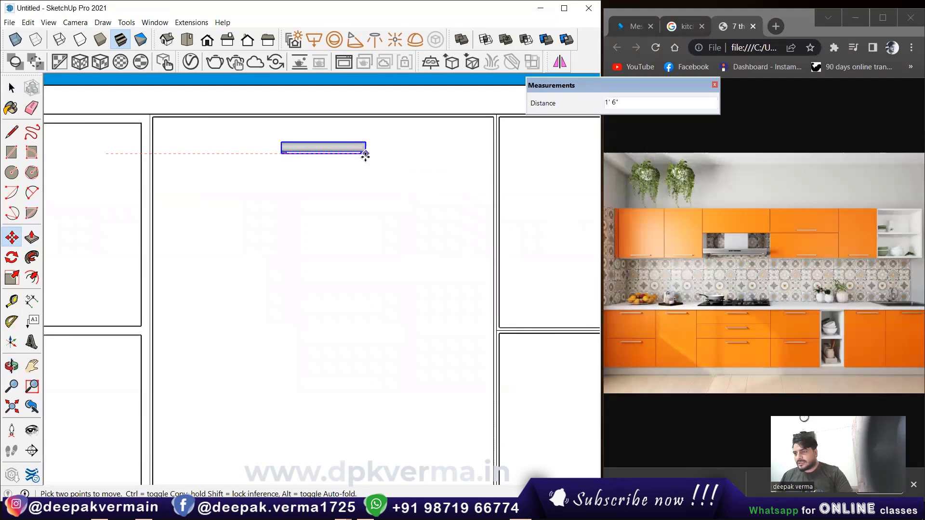
- Drop a handle copy onto the next door along the run
scroll(365, 157, down, 1)
scroll(207, 155, down, 1)
scroll(242, 169, up, 1)
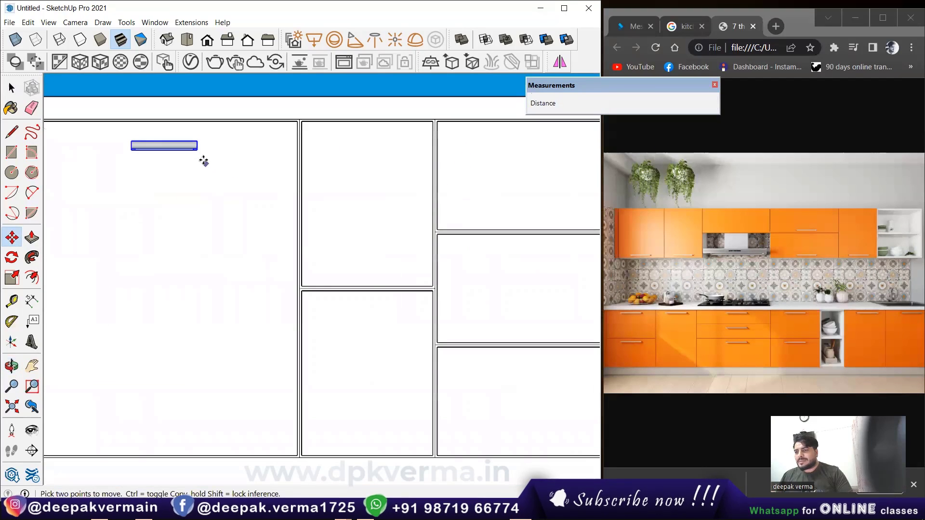
click(197, 150)
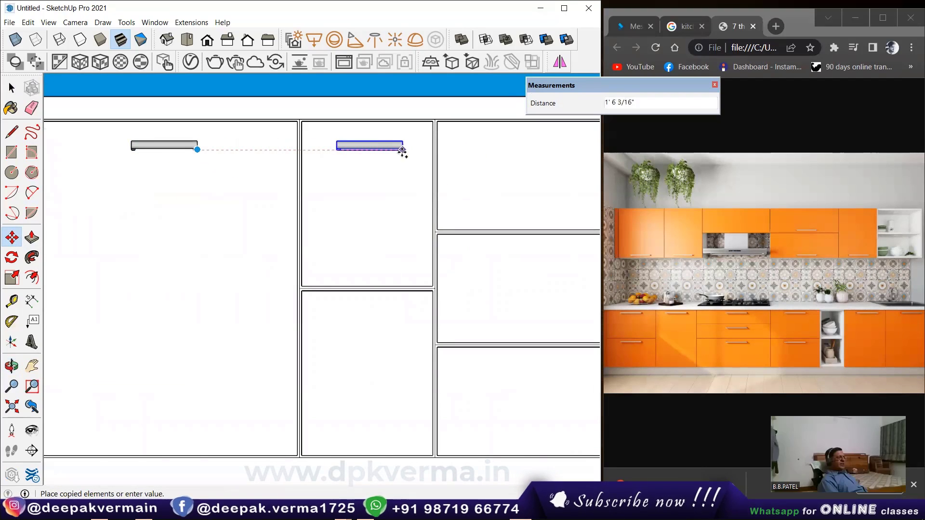
click(403, 151)
scroll(296, 159, down, 1)
shift+middle_drag(296, 159, 217, 170)
- Copy handles onto the top, middle and bottom drawers of the wide right-hand stack
click(212, 165)
scroll(385, 172, down, 1)
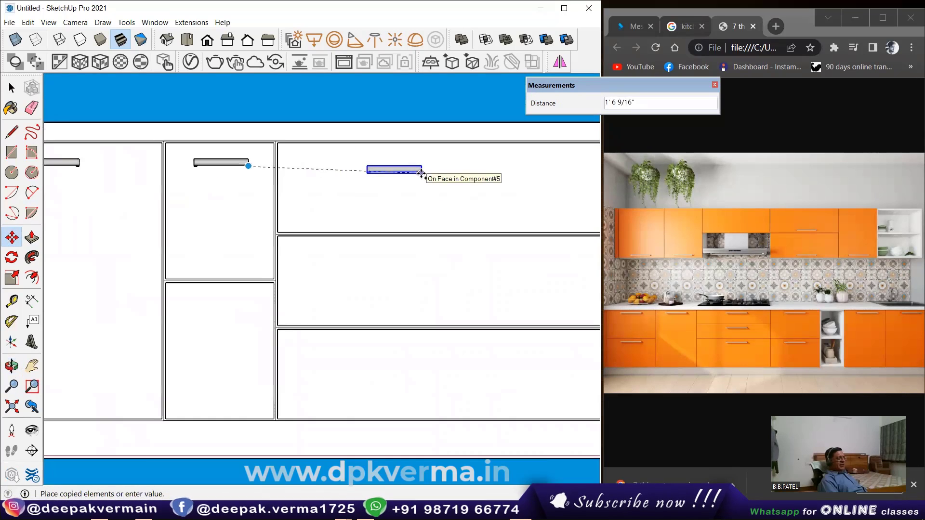
shift+middle_drag(424, 171, 405, 168)
scroll(433, 168, down, 1)
scroll(460, 168, down, 1)
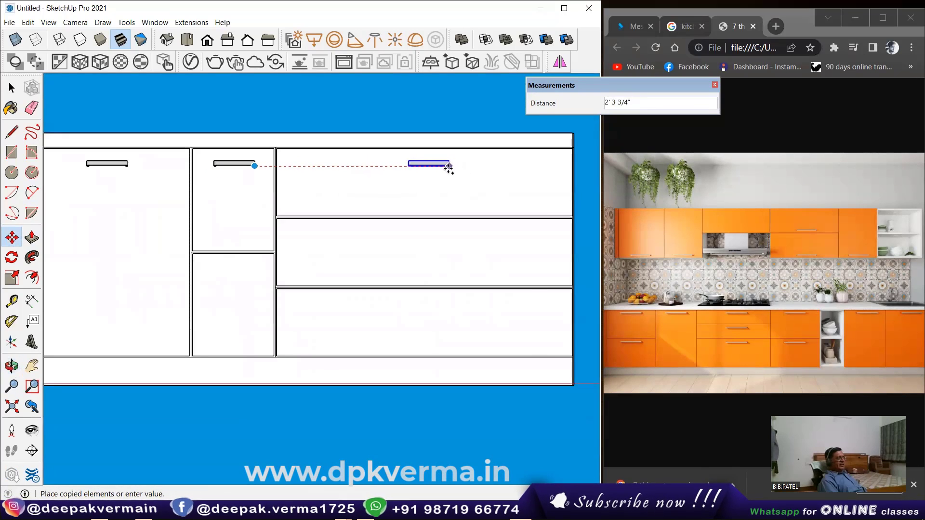
click(447, 167)
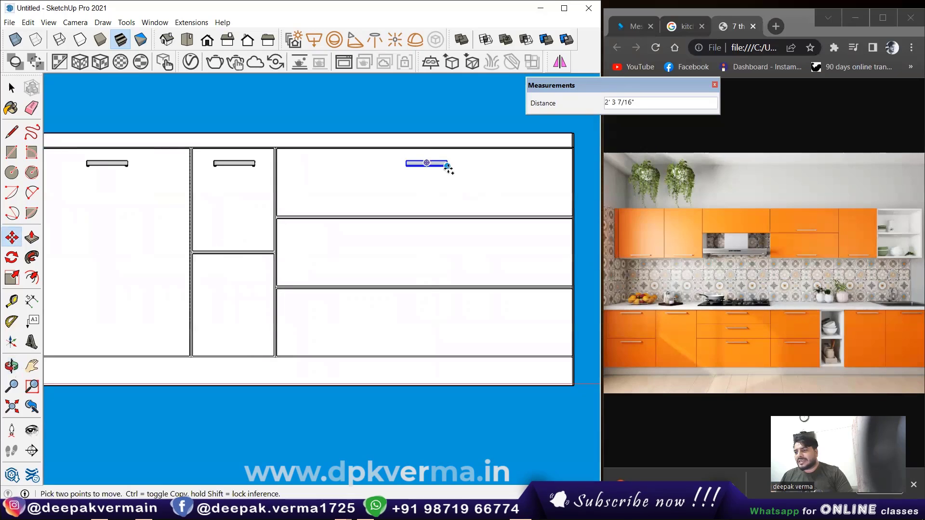
click(447, 166)
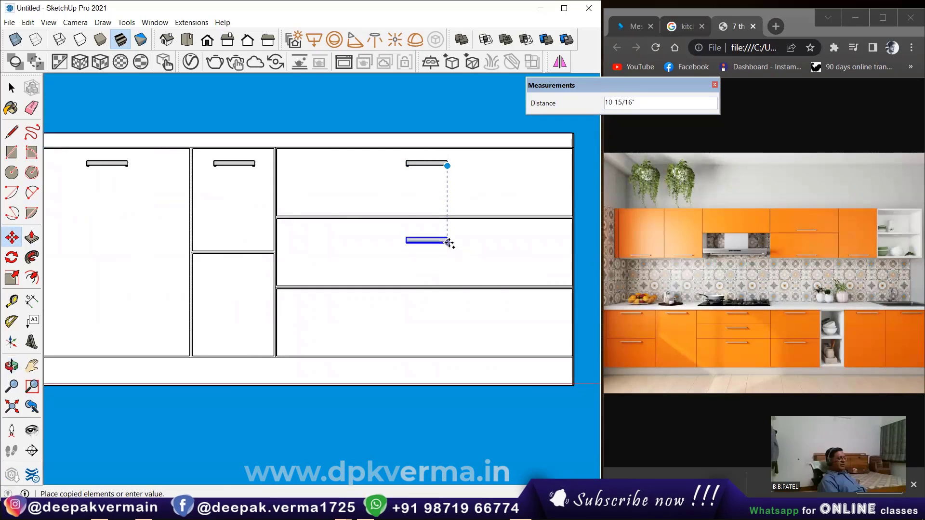
click(449, 244)
key(ctrl)
click(450, 244)
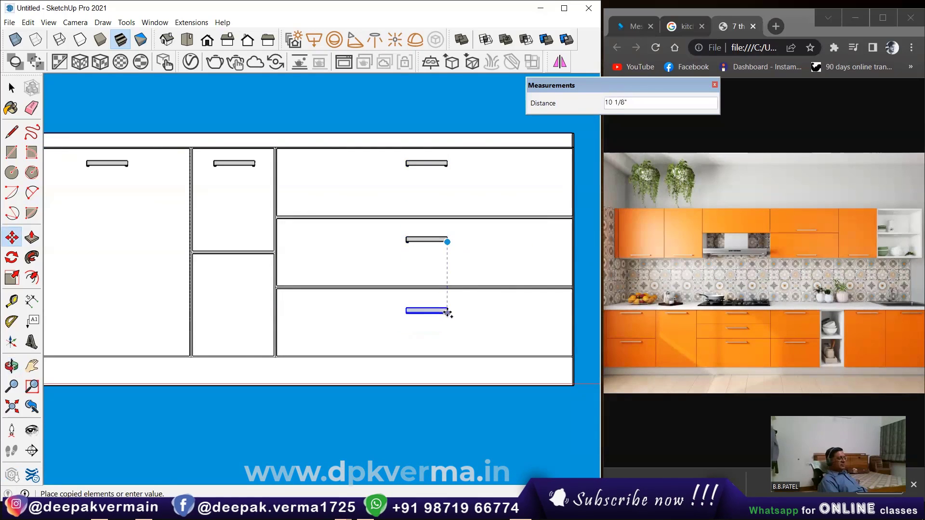
click(449, 312)
- Copy the small upper door handles down onto the two lower doors
key(space)
click(234, 165)
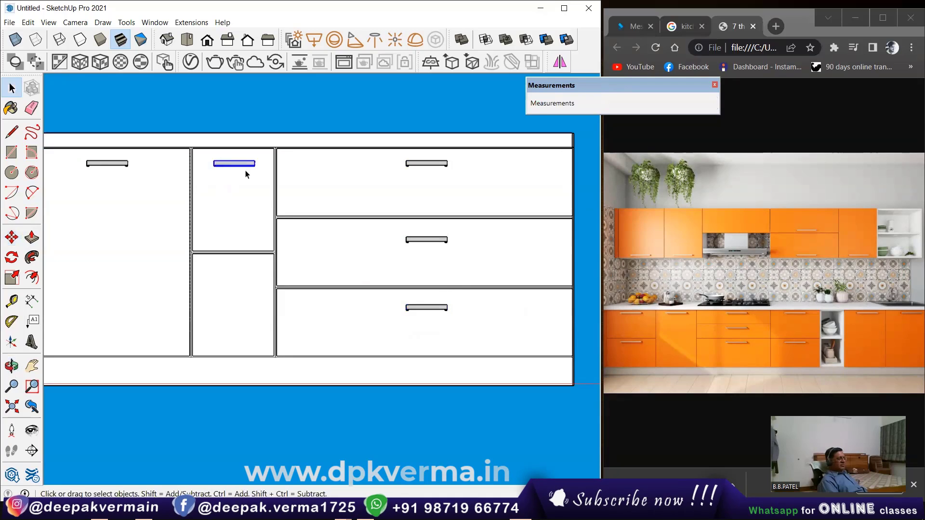
key(m)
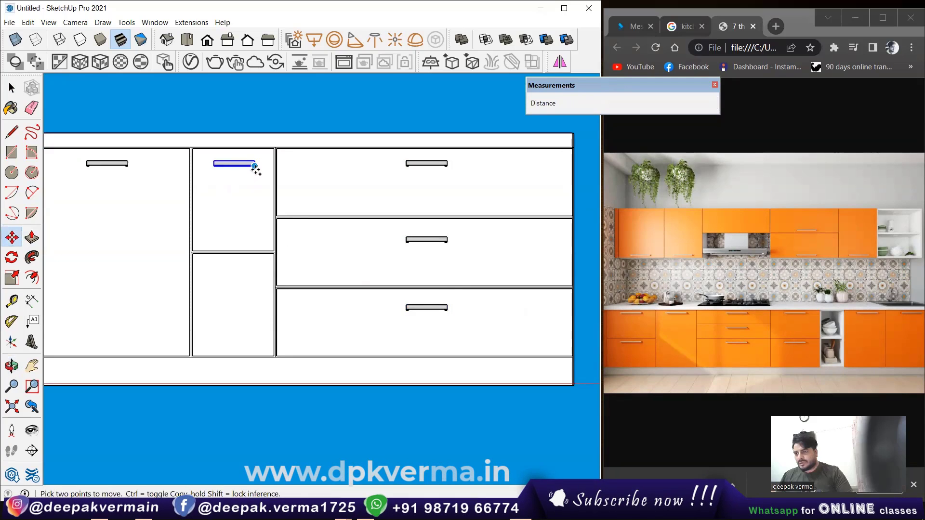
click(255, 165)
key(ctrl)
click(253, 271)
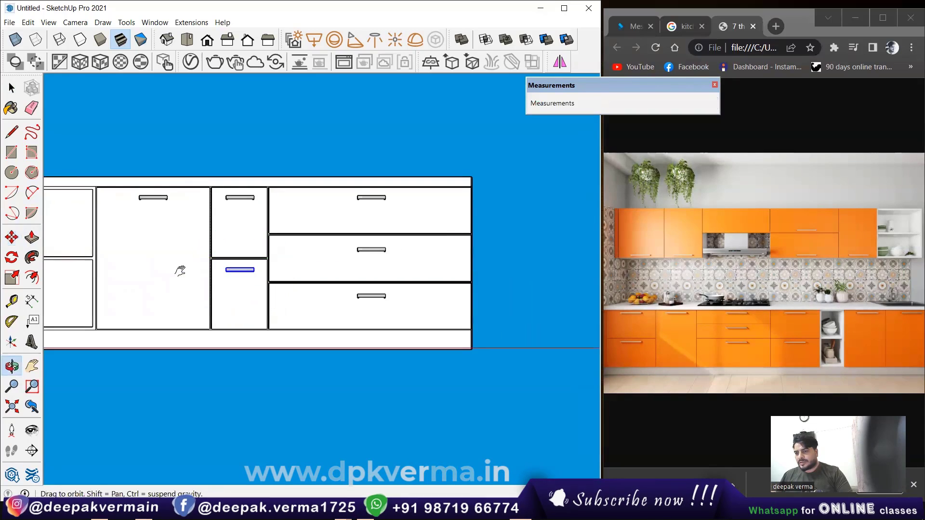
scroll(192, 268, down, 2)
key(space)
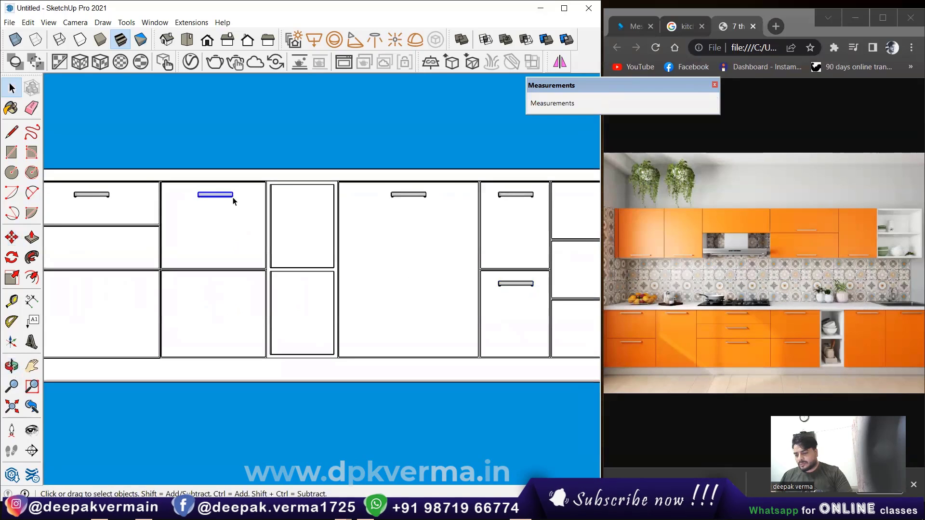
key(m)
click(232, 196)
key(ctrl)
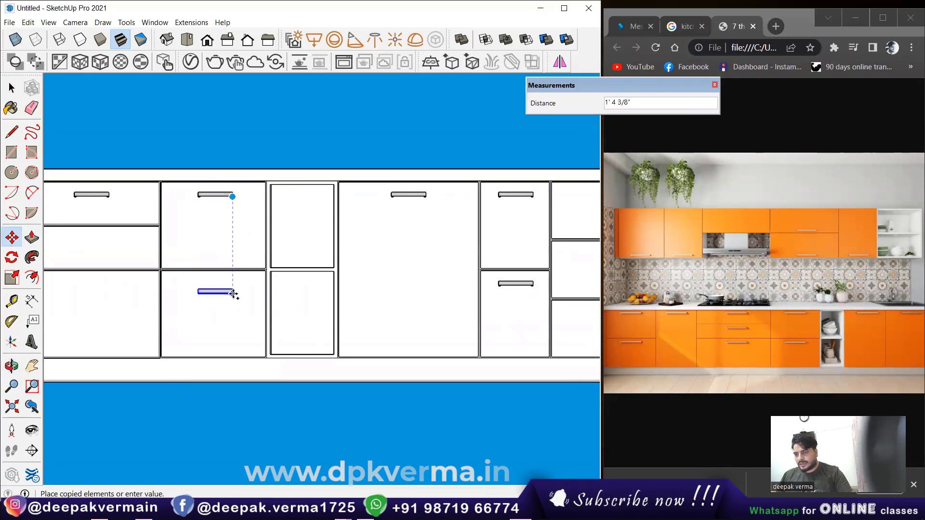
click(233, 291)
scroll(233, 291, down, 1)
key(space)
- Copy the top middle drawer handle onto the drawer below and orbit to check the fronts in 3D
click(268, 195)
key(m)
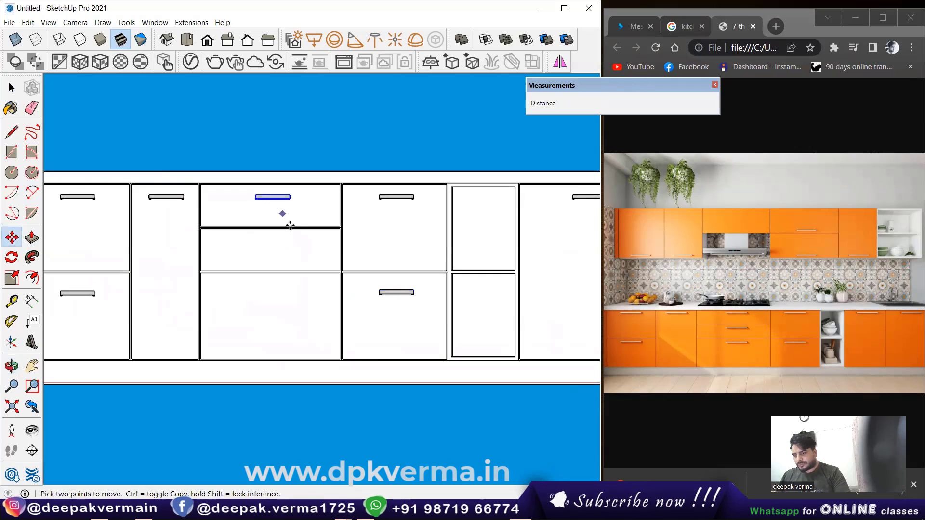
click(290, 199)
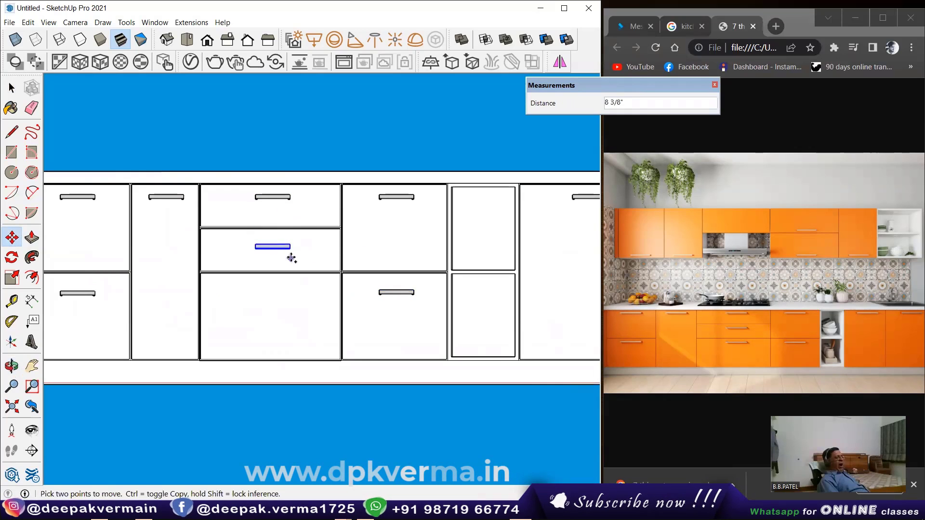
click(289, 301)
scroll(289, 301, down, 2)
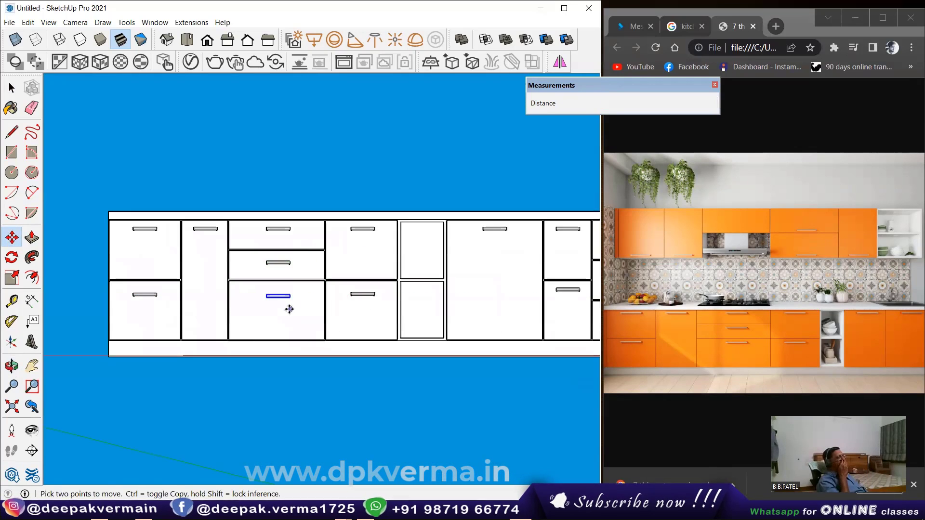
middle_drag(270, 297, 374, 363)
scroll(299, 308, up, 3)
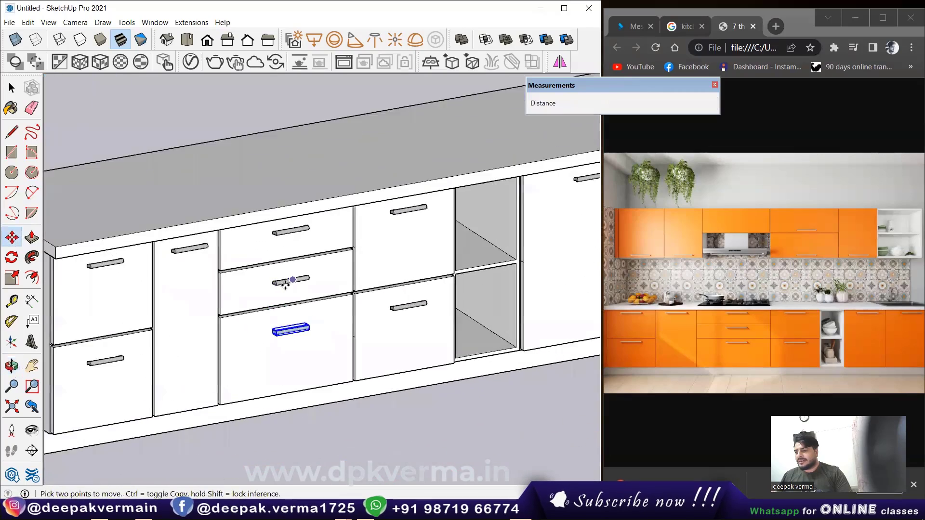
middle_drag(299, 309, 288, 255)
scroll(289, 254, down, 2)
scroll(289, 254, down, 3)
scroll(289, 254, down, 2)
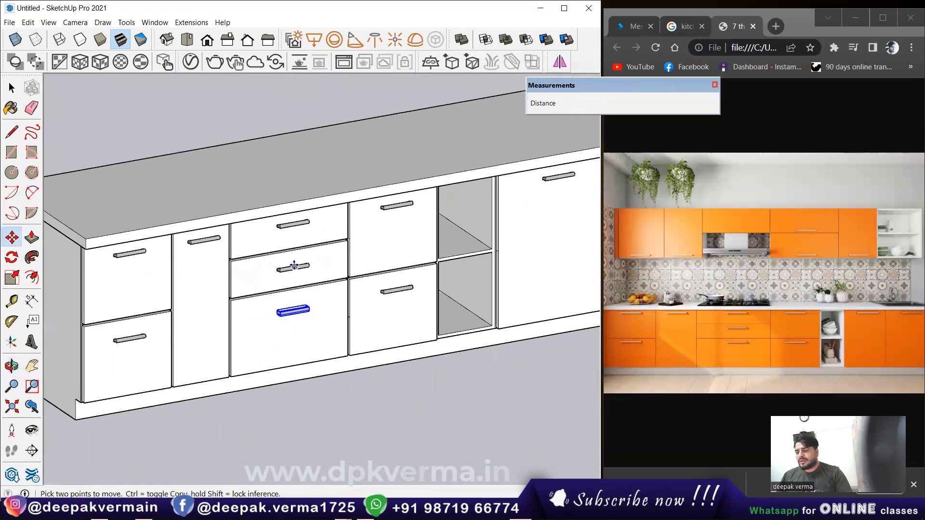
- Clear the selection, orbit around the cabinet run, and bring up the unhide options
key(space)
click(162, 113)
scroll(250, 195, down, 3)
middle_drag(253, 192, 258, 190)
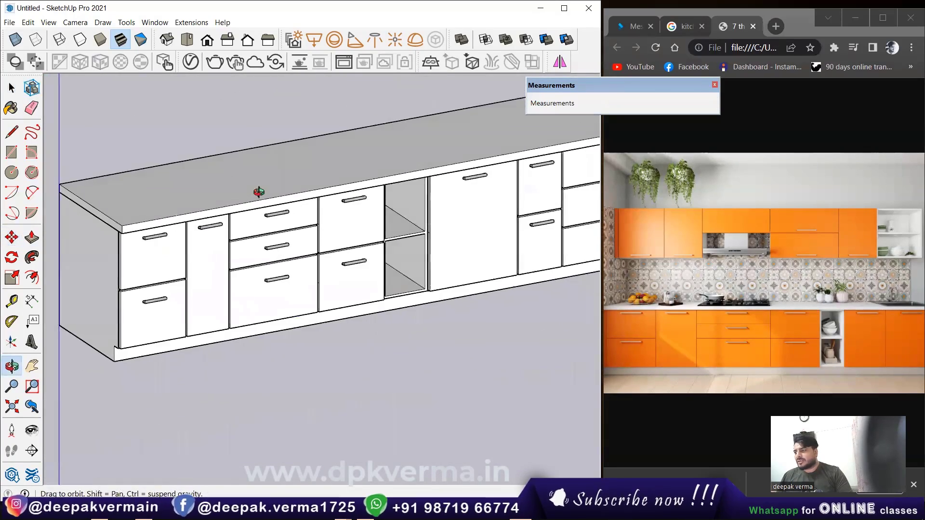
scroll(273, 183, up, 2)
scroll(217, 262, down, 3)
scroll(217, 263, down, 3)
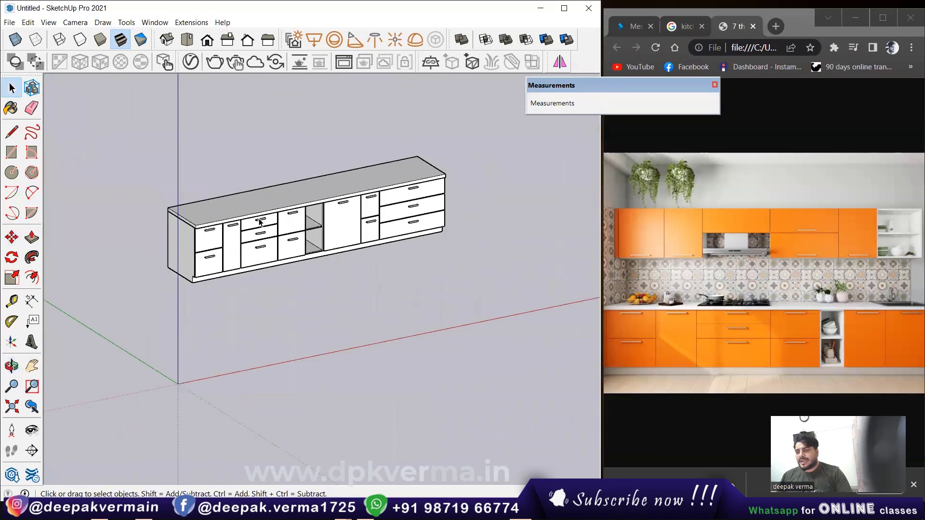
scroll(265, 135, down, 1)
right_click(239, 113)
click(27, 23)
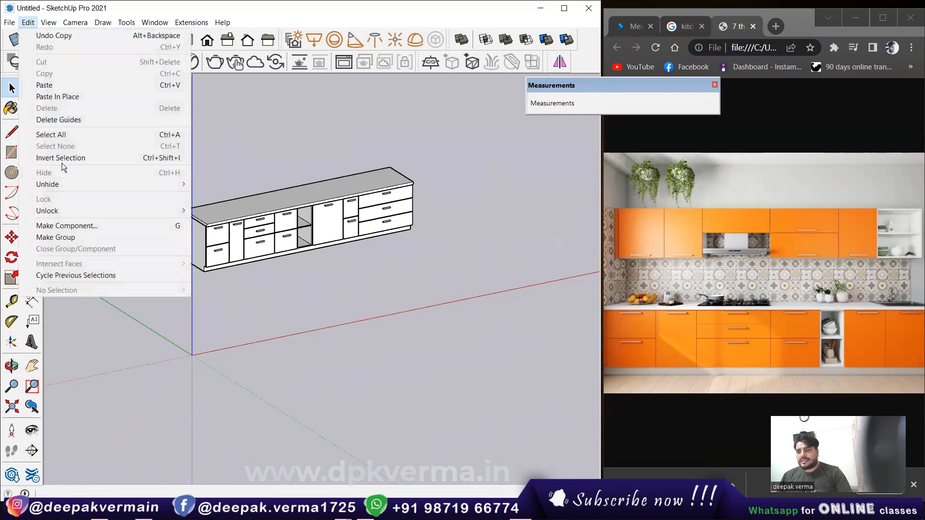
- Unhide all hidden walls and panels and zoom to fit the whole model
click(212, 207)
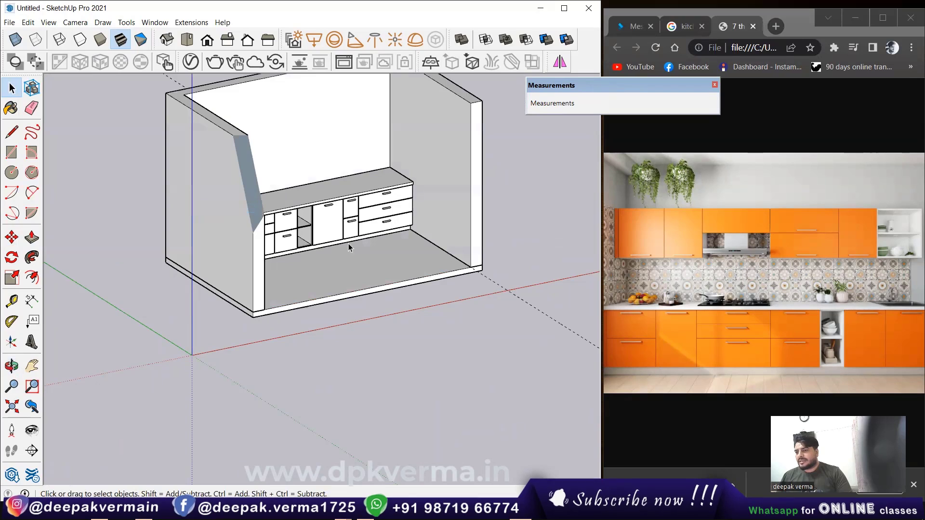
scroll(242, 169, up, 2)
scroll(243, 154, up, 2)
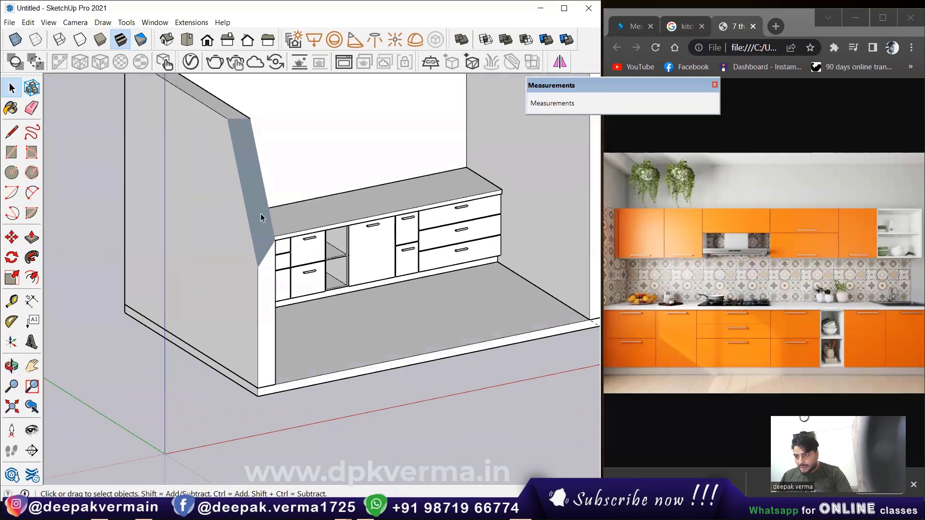
scroll(247, 186, down, 3)
mouse_move(256, 207)
middle_down()
mouse_move(178, 193)
mouse_move(256, 190)
middle_up()
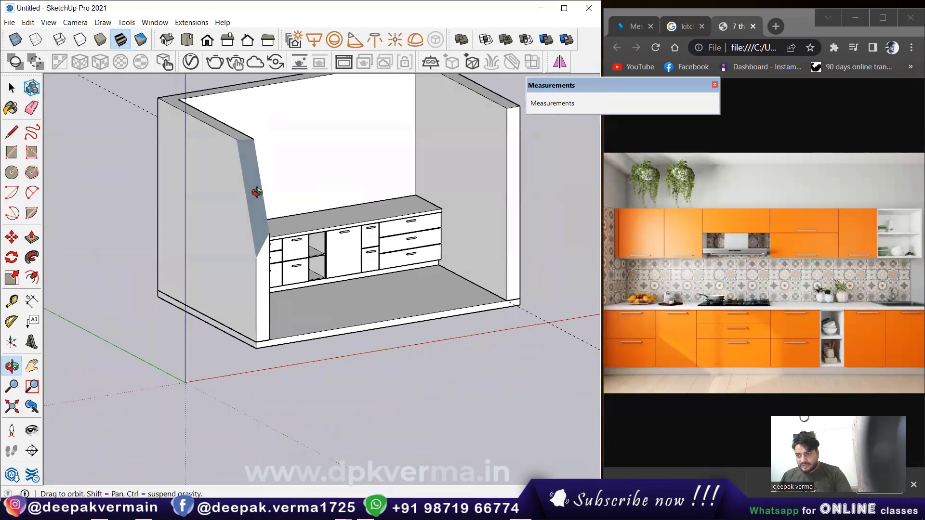
click(13, 408)
- Enter the wall enclosure group for editing and select the back wall's top edge
scroll(386, 238, down, 2)
mouse_move(386, 238)
middle_down()
mouse_move(134, 226)
mouse_move(244, 241)
middle_up()
scroll(346, 261, up, 1)
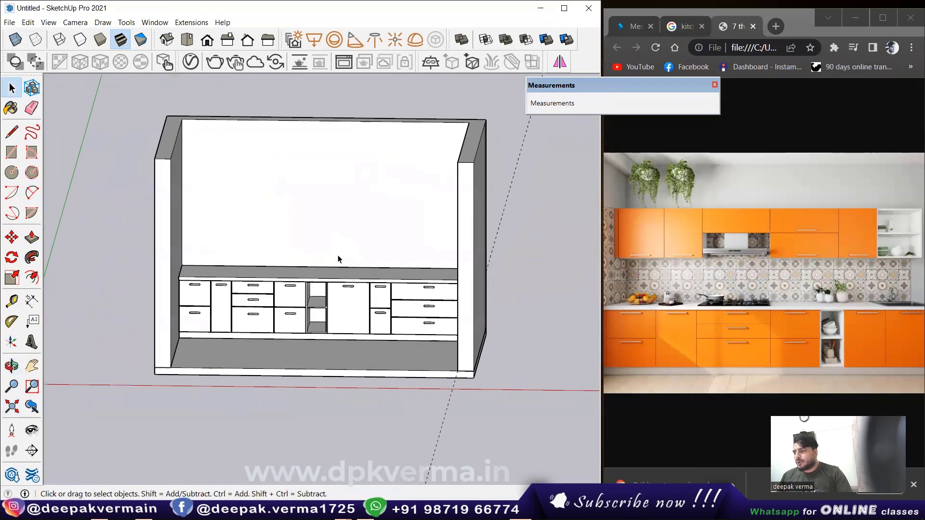
scroll(308, 267, up, 1)
scroll(276, 282, up, 1)
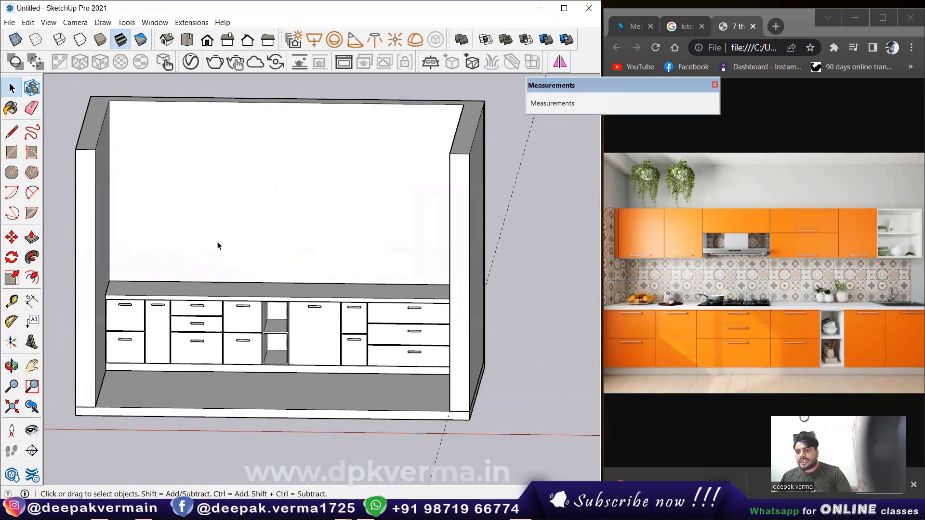
mouse_move(217, 246)
middle_down()
mouse_move(233, 196)
mouse_move(227, 201)
mouse_move(257, 178)
middle_up()
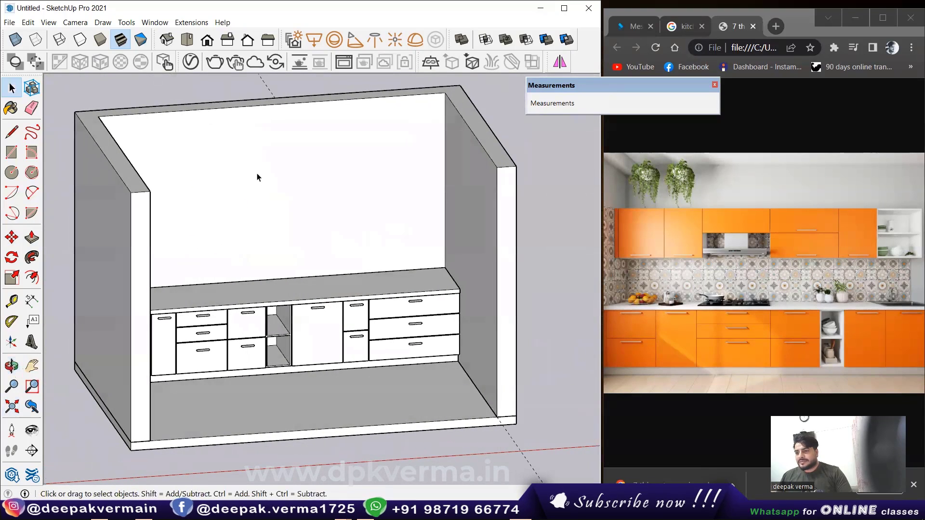
double_click(226, 179)
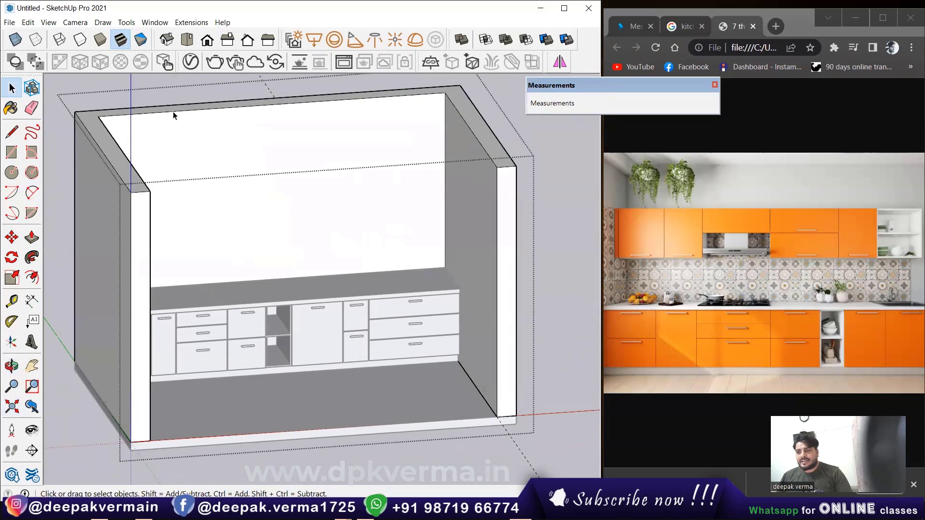
mouse_move(173, 115)
middle_down()
mouse_move(118, 283)
mouse_move(188, 223)
middle_up()
click(169, 90)
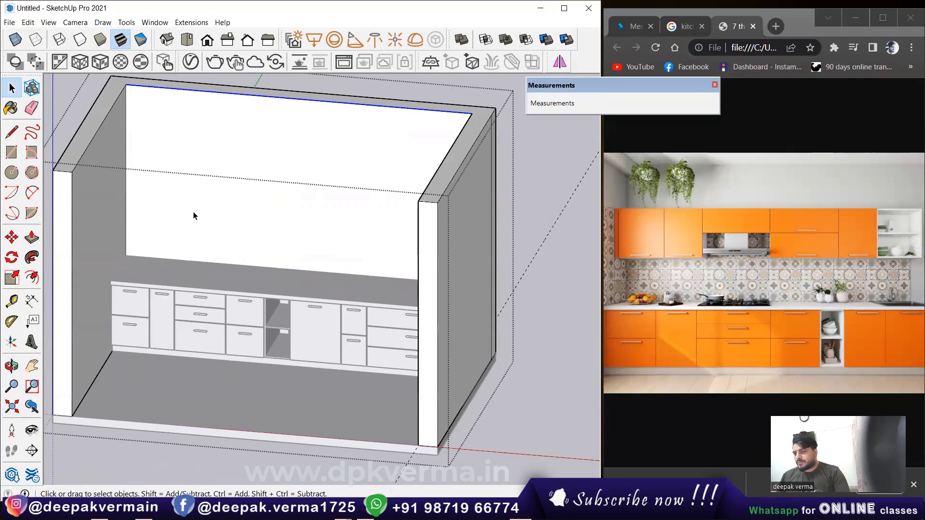
- Drop the back wall's top edge to the panel bottom and copy it up 2'
key(m)
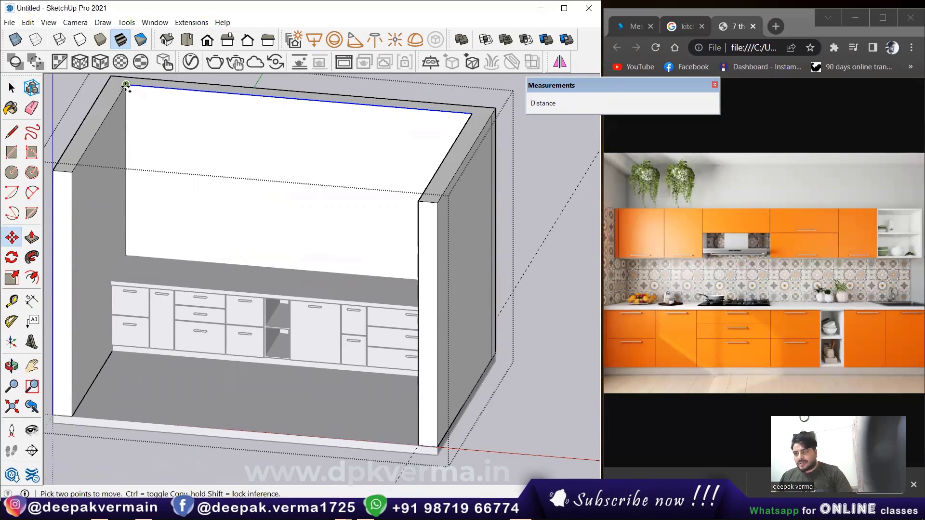
click(126, 86)
click(124, 257)
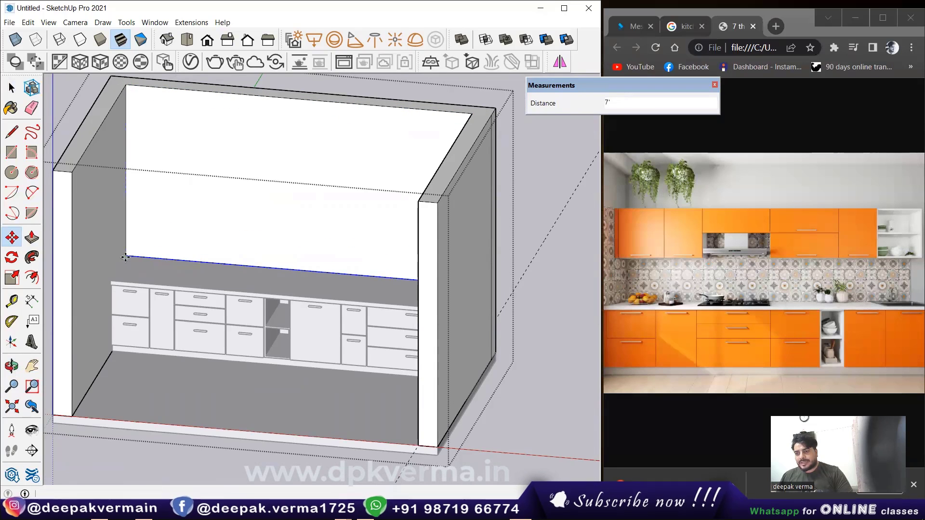
click(126, 255)
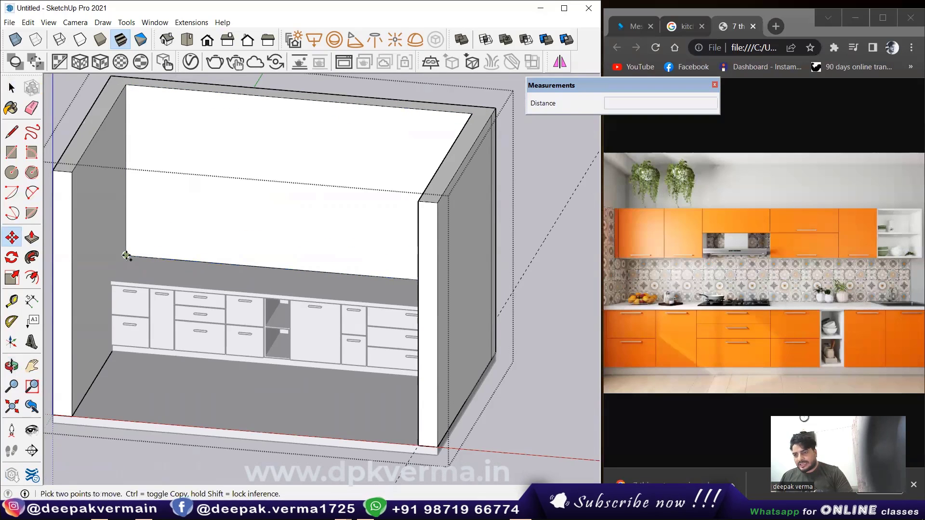
key(ctrl)
key(Return)
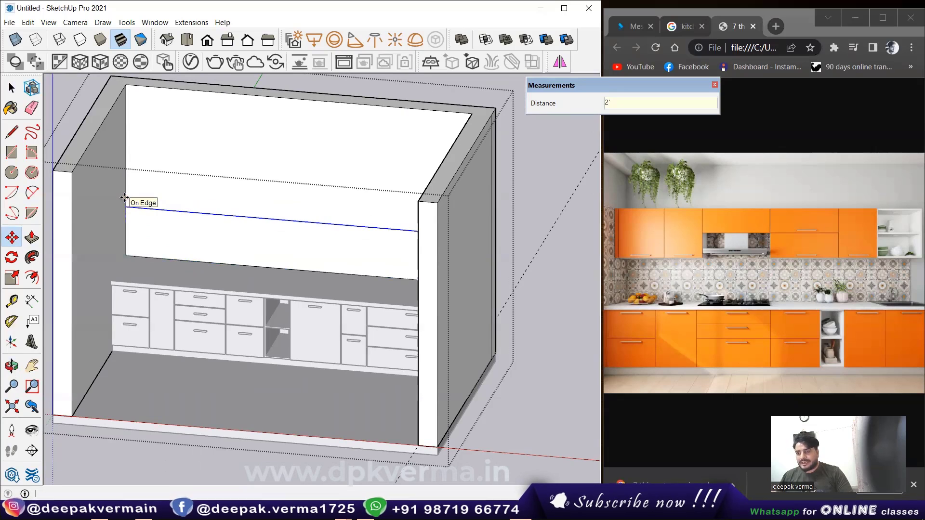
- Copy the line another 24" higher and orbit to a near-front view of the cabinets
scroll(295, 222, up, 2)
scroll(258, 244, up, 3)
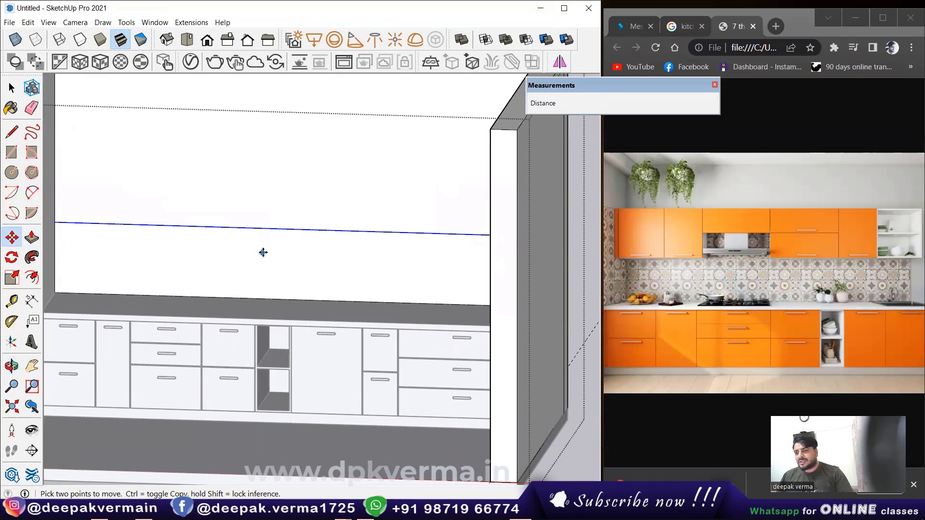
scroll(246, 247, down, 1)
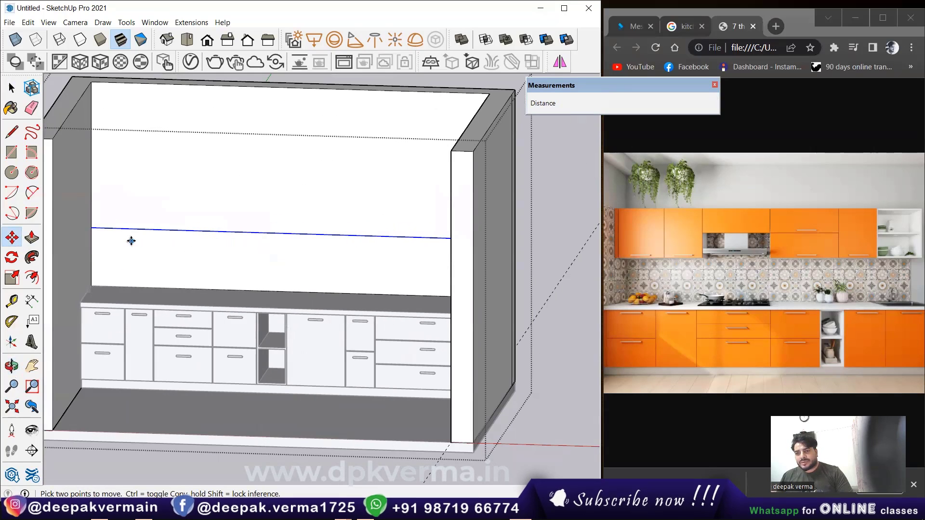
click(92, 228)
text(24)
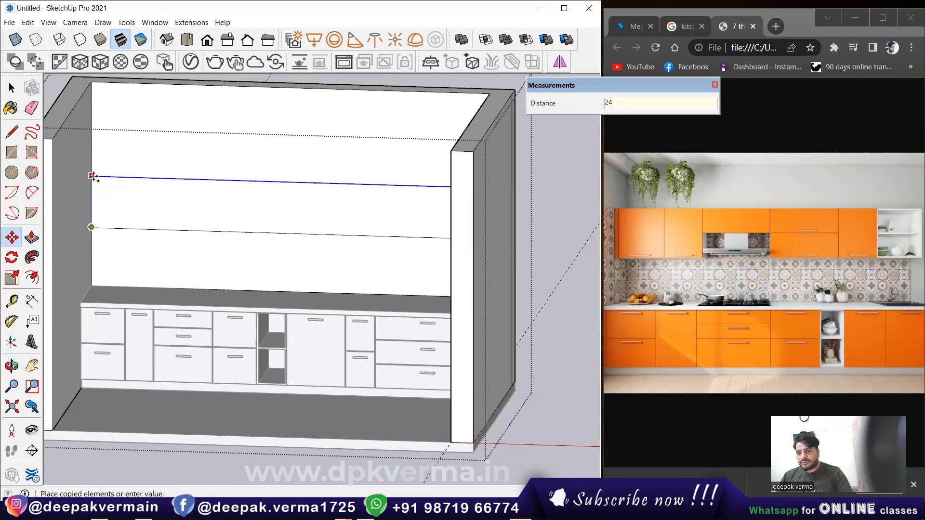
key(Return)
mouse_move(93, 176)
middle_down()
mouse_move(215, 176)
mouse_move(268, 188)
mouse_move(246, 210)
mouse_move(510, 215)
mouse_move(238, 204)
middle_up()
key(space)
scroll(217, 208, up, 2)
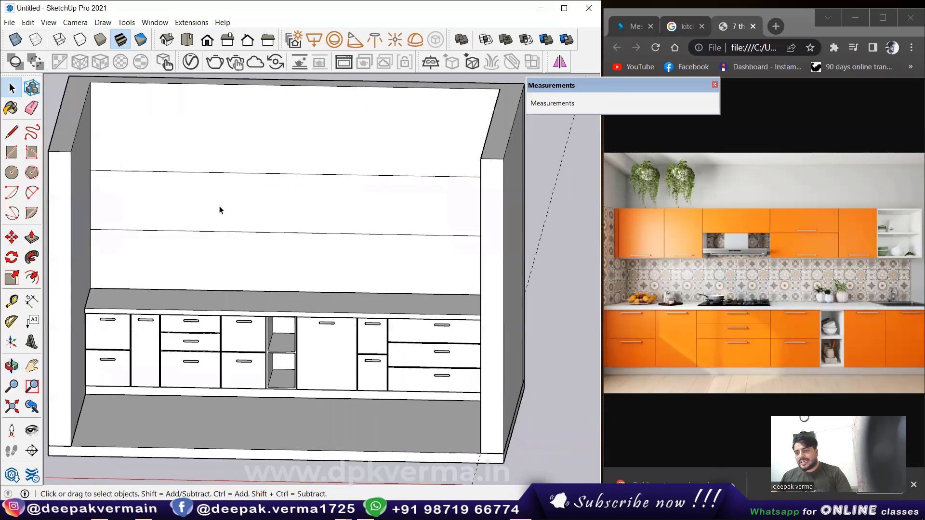
scroll(191, 210, up, 1)
- Draw a 13' 6" by 2' rectangle on the back-wall band above the counter
click(12, 152)
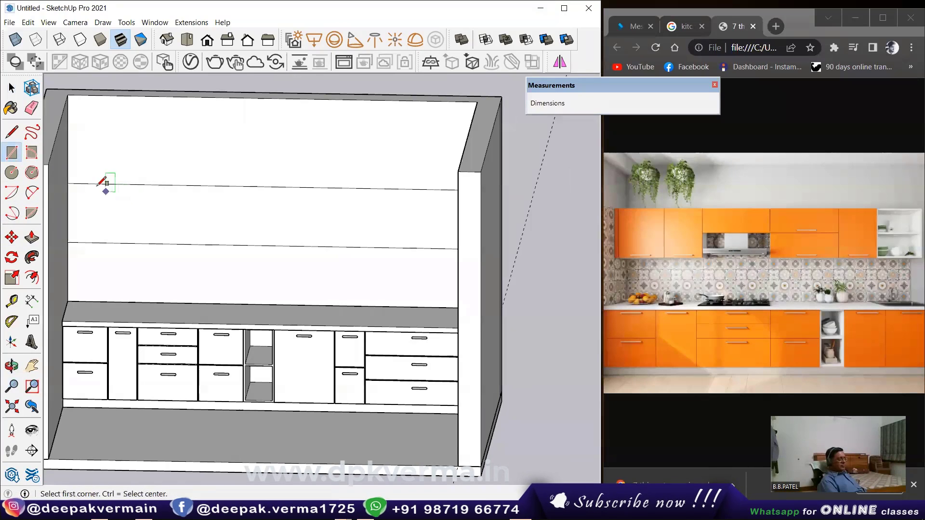
click(68, 183)
middle_drag(355, 241, 446, 232)
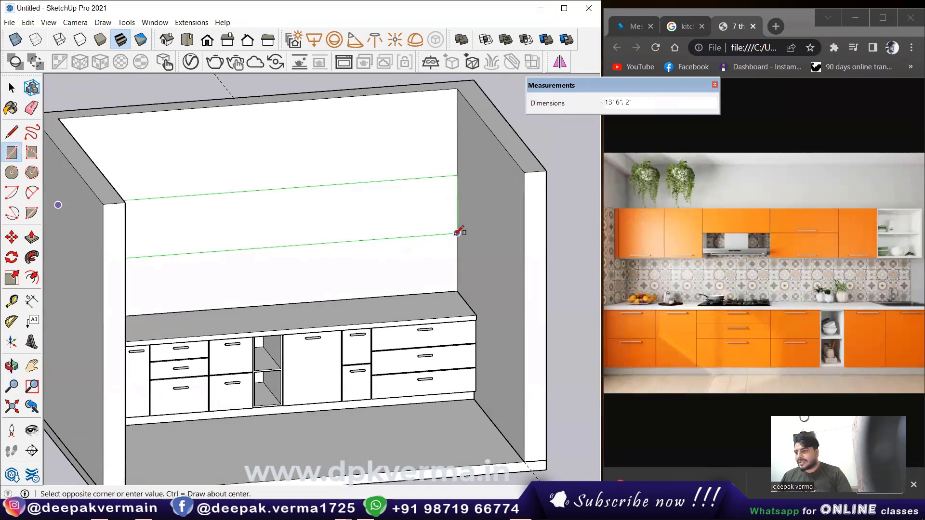
click(458, 232)
- Pull the rectangle out 18" from the wall to form the upper cabinet box
key(p)
click(373, 223)
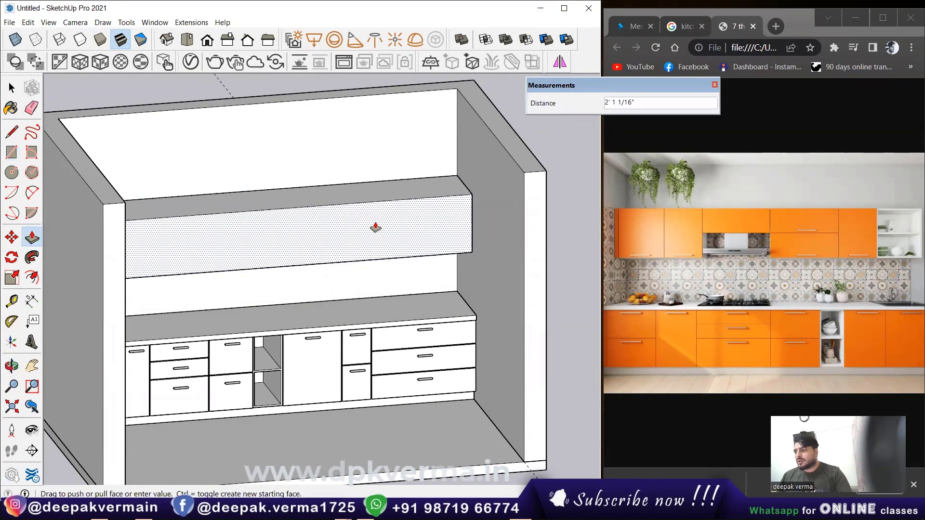
middle_drag(374, 223, 436, 253)
text(18)
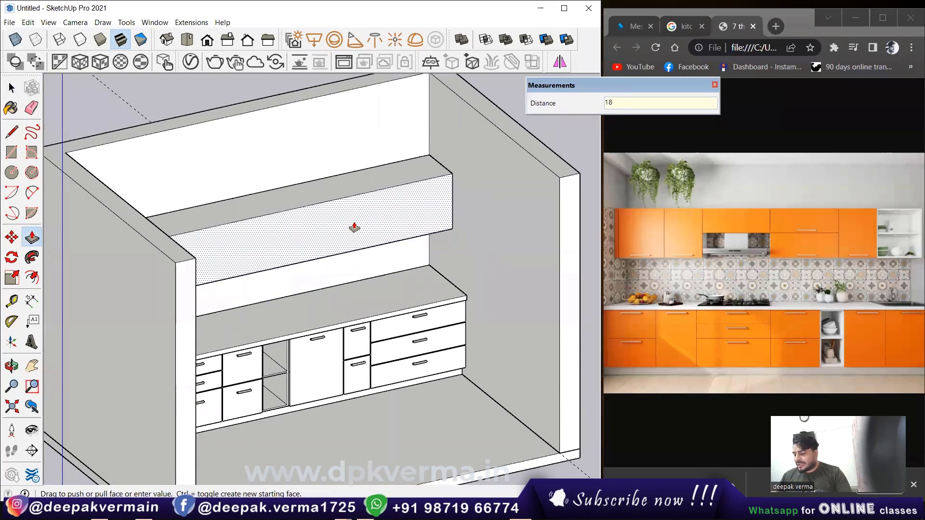
key(Return)
- Push the box's long face back 6", leaving a 6" projection from the wall
mouse_move(355, 242)
middle_down()
mouse_move(175, 186)
mouse_move(257, 215)
middle_up()
scroll(260, 219, down, 3)
scroll(268, 226, down, 1)
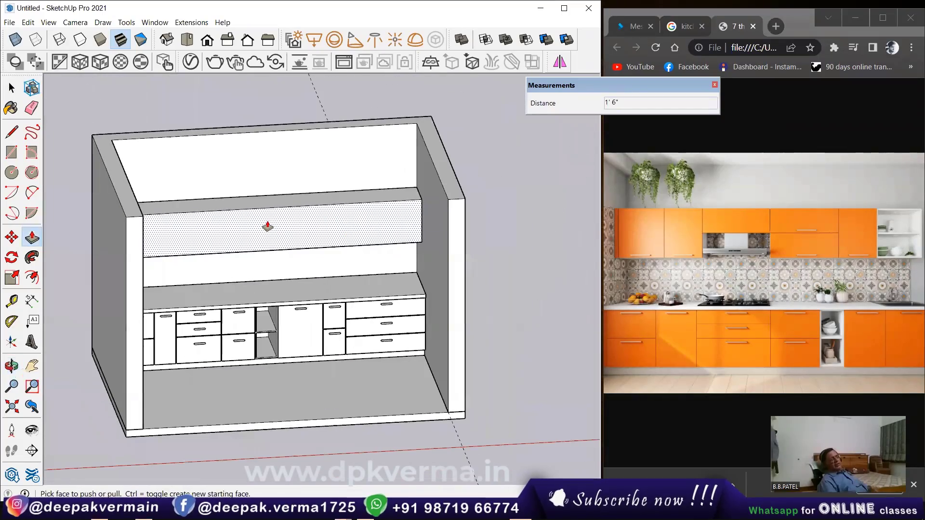
middle_drag(292, 246, 373, 302)
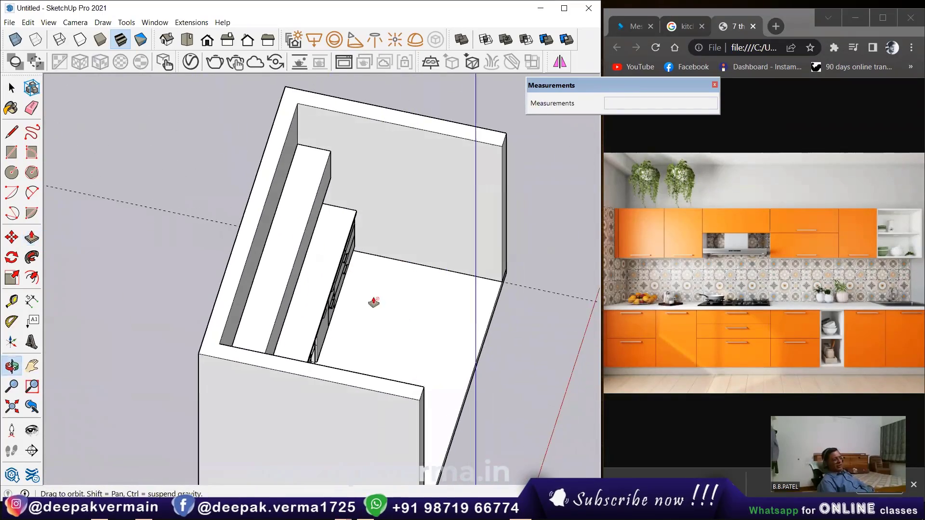
scroll(326, 274, up, 2)
scroll(275, 227, up, 2)
scroll(313, 236, up, 1)
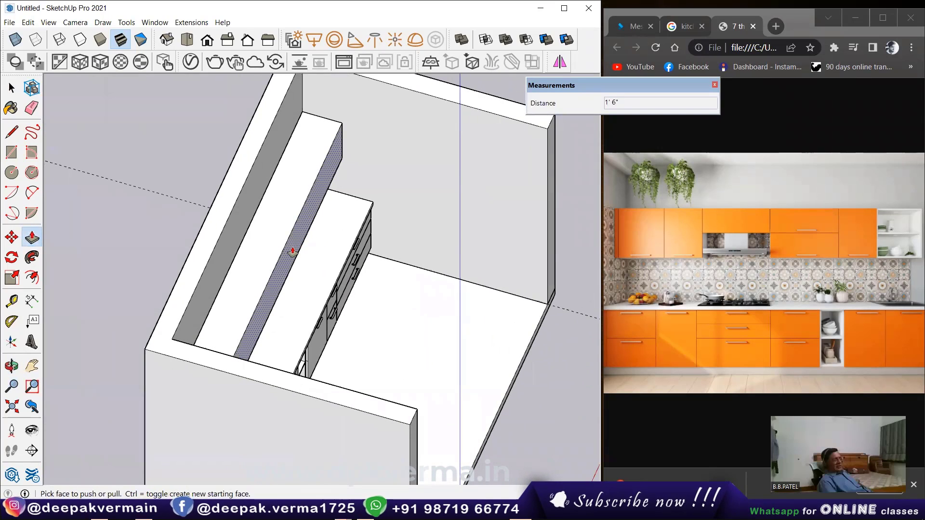
middle_drag(293, 250, 271, 260)
click(269, 261)
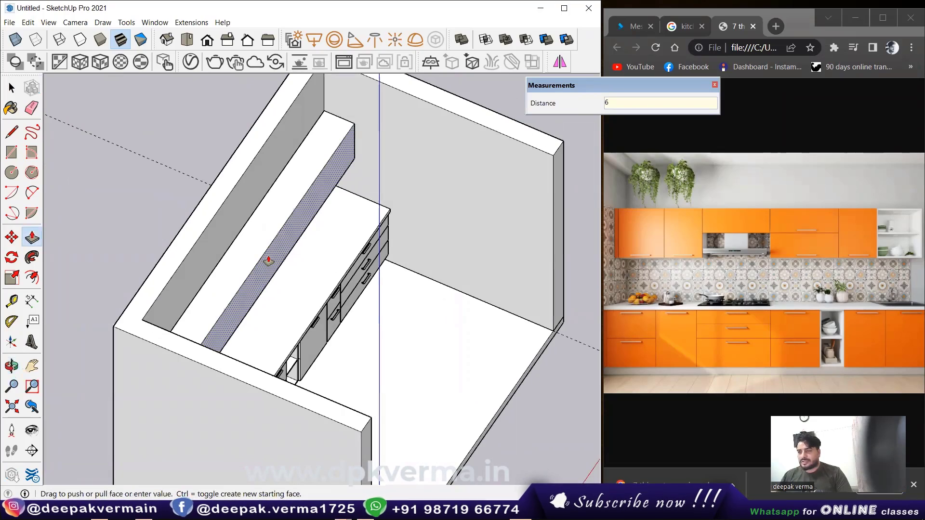
text(")
key(Return)
mouse_move(292, 256)
middle_down()
mouse_move(239, 265)
mouse_move(192, 212)
middle_up()
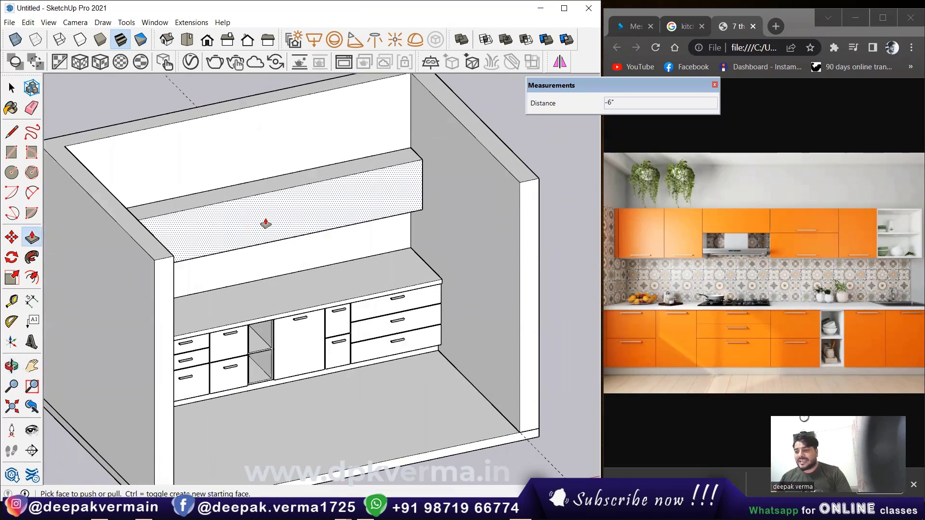
mouse_move(266, 223)
middle_down()
mouse_move(405, 345)
mouse_move(295, 281)
mouse_move(299, 258)
mouse_move(220, 250)
mouse_move(266, 256)
mouse_move(227, 235)
mouse_move(202, 239)
middle_up()
scroll(332, 291, up, 3)
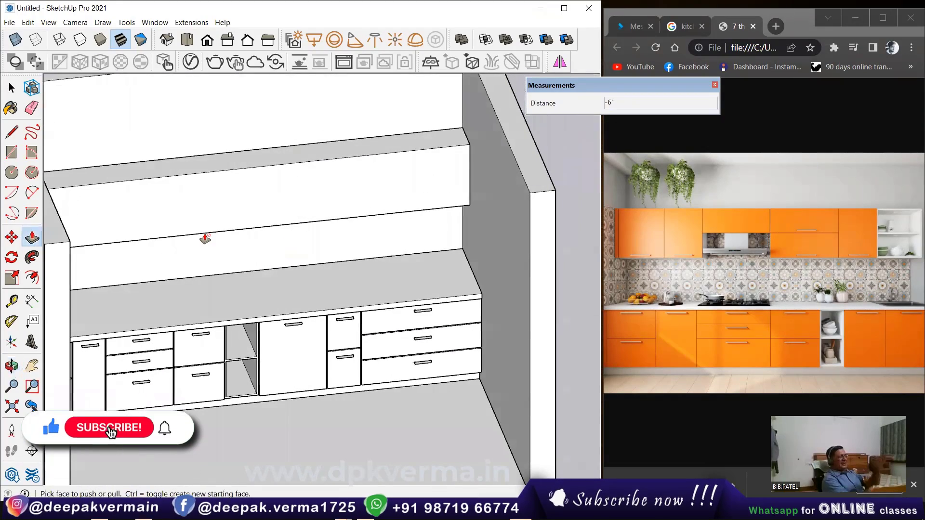
- Select the whole upper cabinet box and make it a group
scroll(205, 233, down, 1)
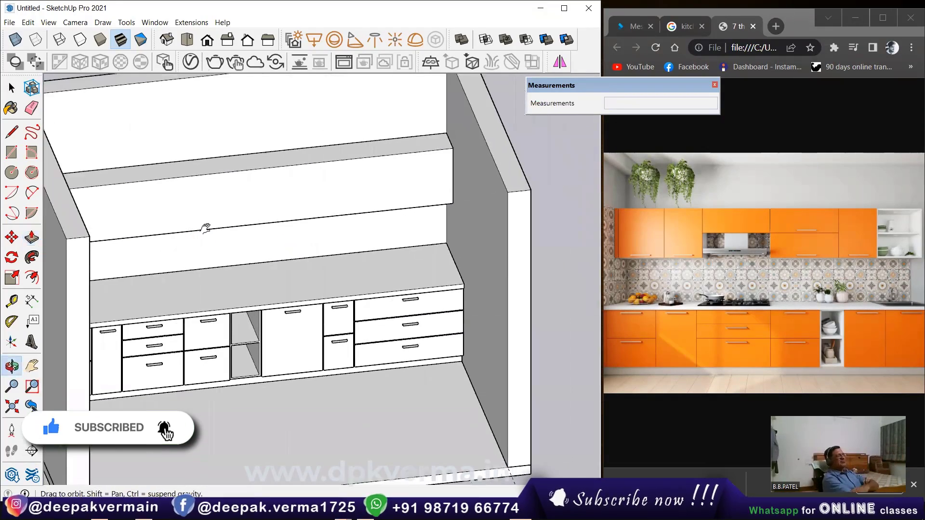
scroll(229, 227, down, 1)
key(space)
scroll(241, 215, down, 1)
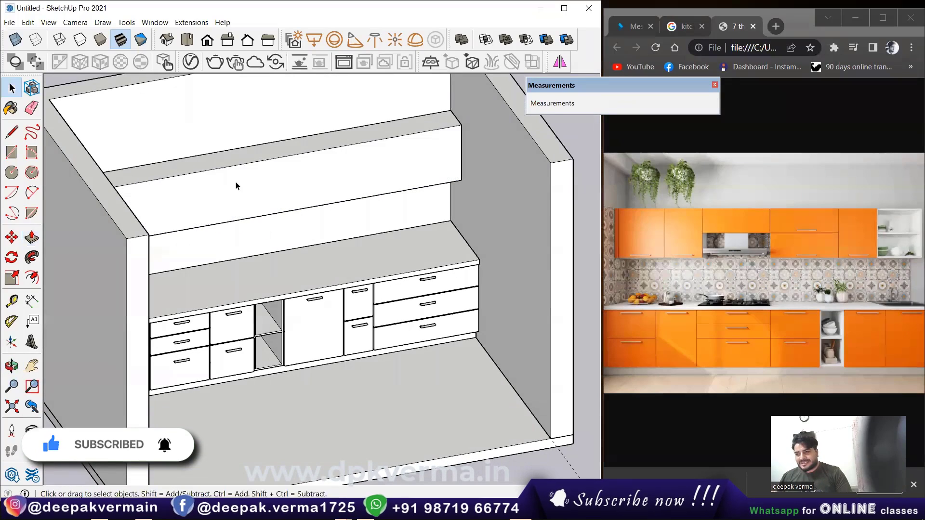
scroll(236, 184, down, 1)
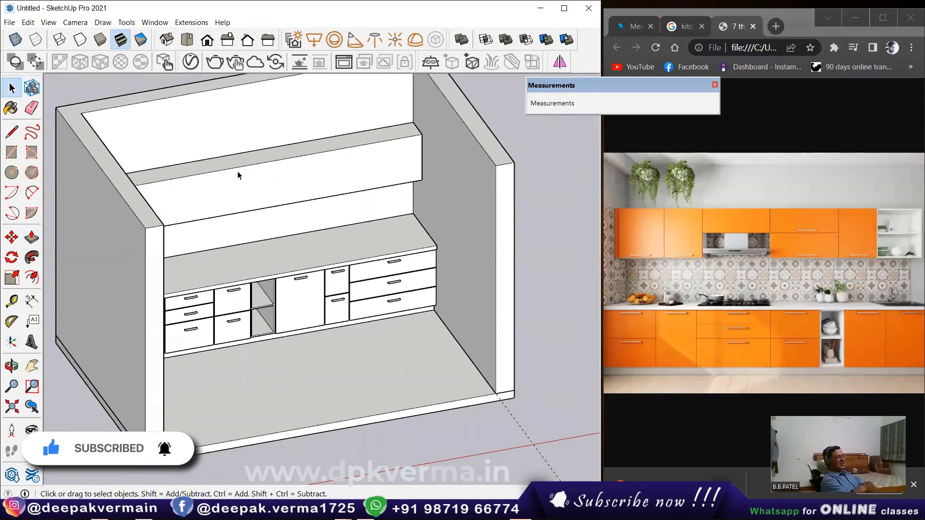
triple_click(234, 180)
right_click(241, 177)
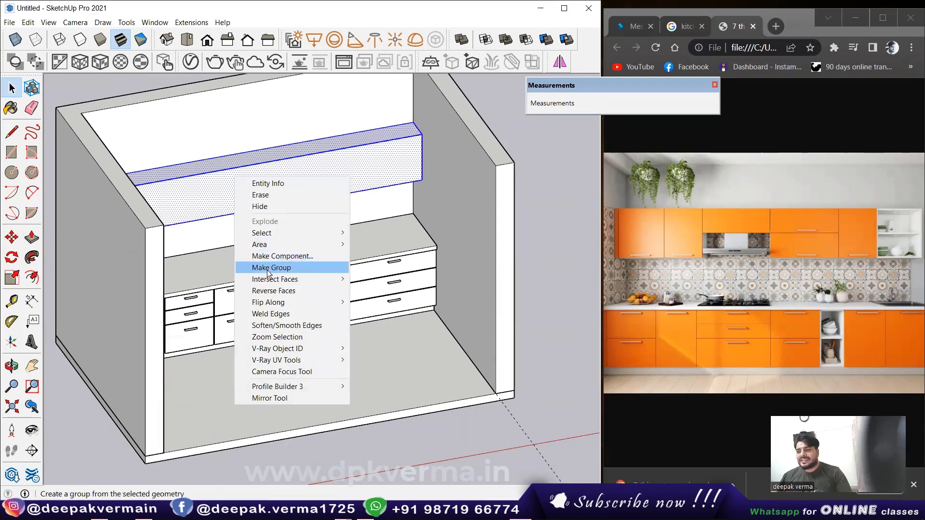
click(267, 266)
- Hide the surrounding room walls
click(344, 106)
right_click(344, 106)
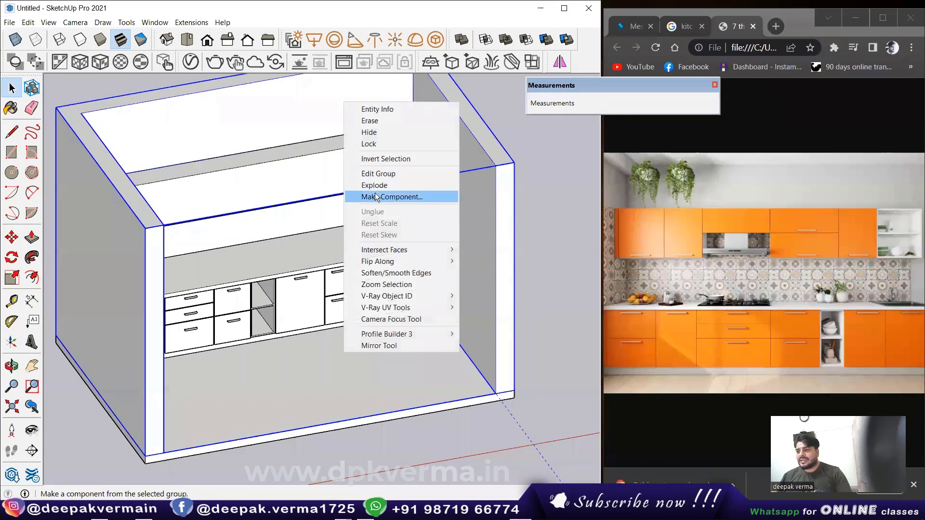
click(370, 132)
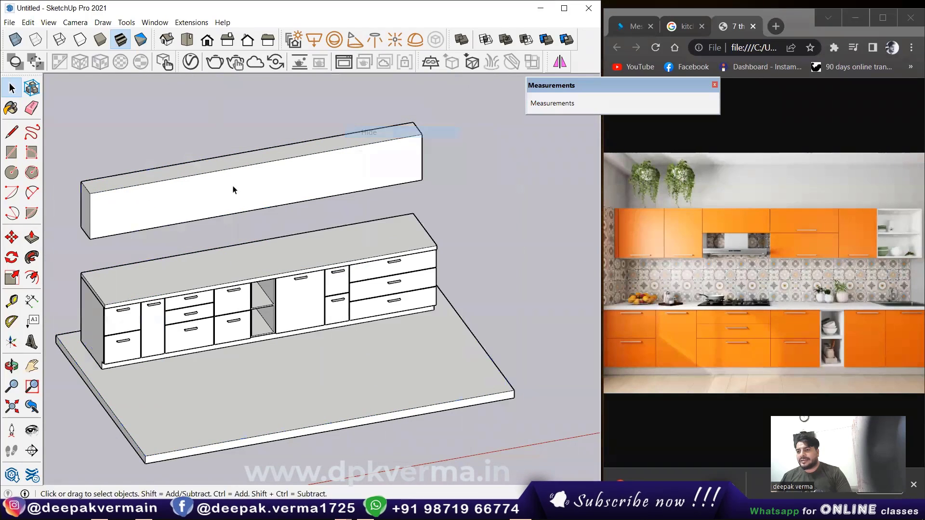
scroll(310, 315, up, 3)
scroll(310, 315, down, 3)
- Hide the floor slab and centre the view on the cabinets
click(349, 378)
right_click(349, 378)
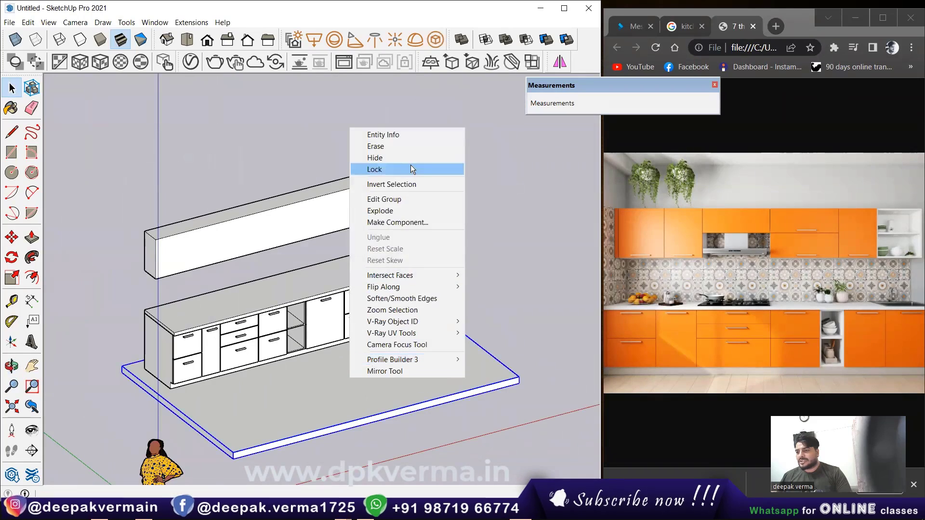
click(377, 159)
scroll(229, 196, up, 1)
scroll(202, 262, up, 2)
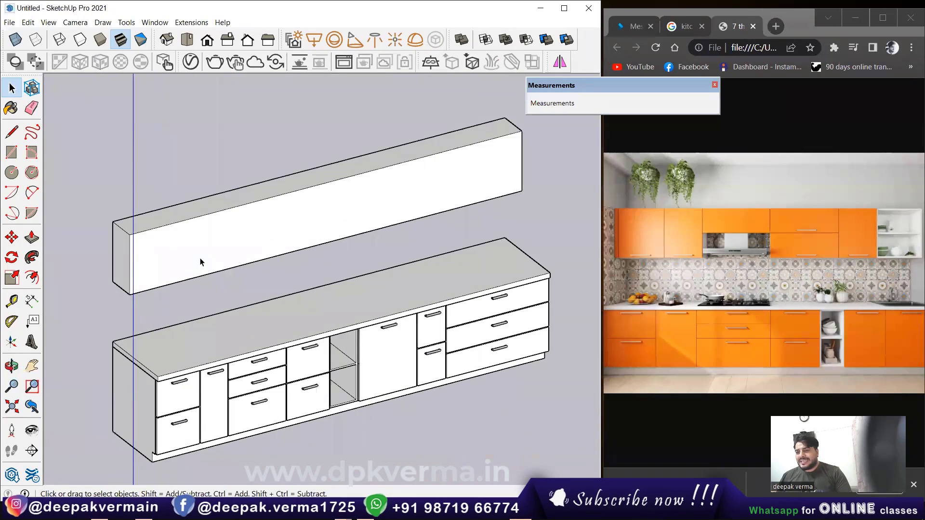
shift+middle_drag(211, 253, 165, 212)
scroll(144, 210, up, 2)
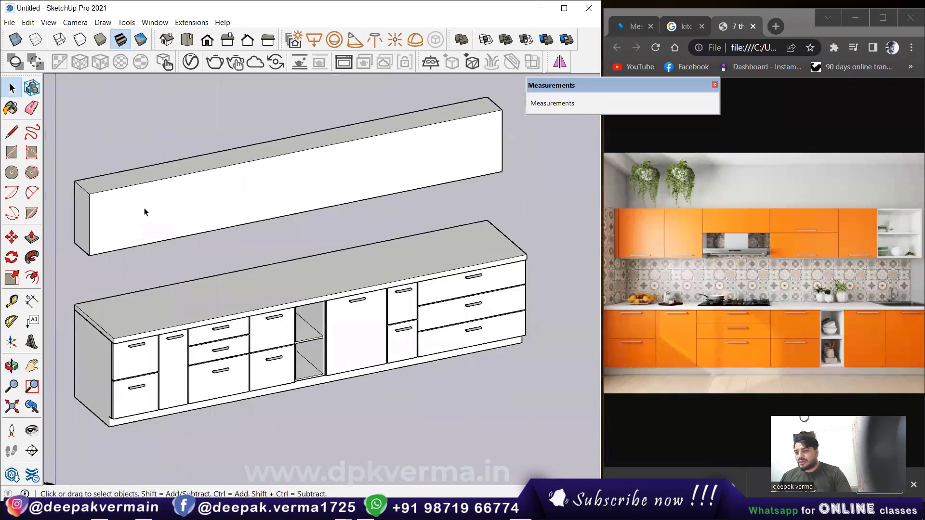
scroll(129, 215, up, 1)
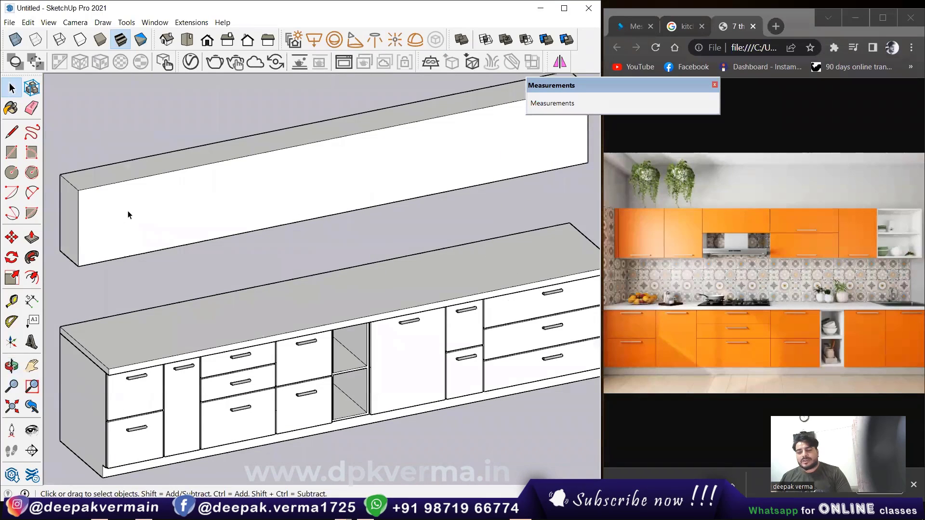
mouse_move(120, 207)
middle_down()
mouse_move(145, 204)
mouse_move(135, 203)
middle_up()
scroll(130, 207, down, 1)
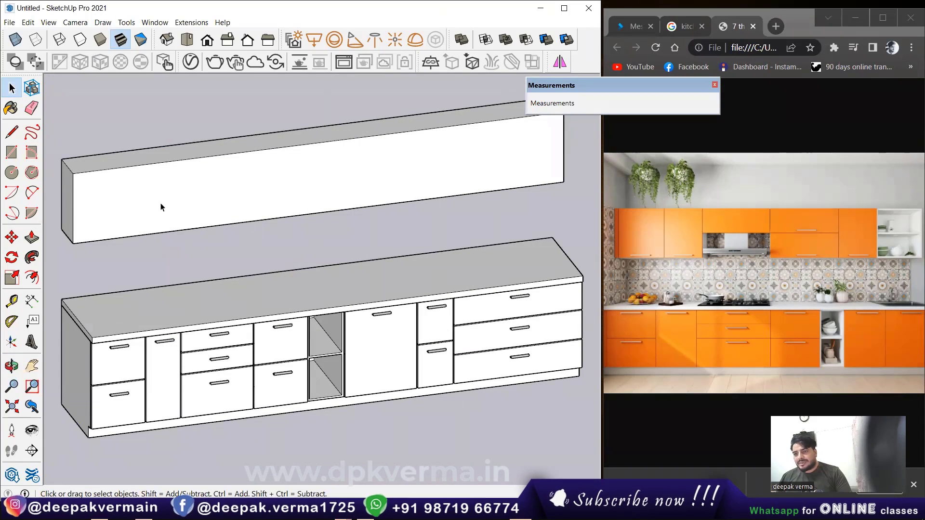
- Open the upper box group and copy a vertical edge 2'6" along the front
middle_drag(147, 204, 194, 190)
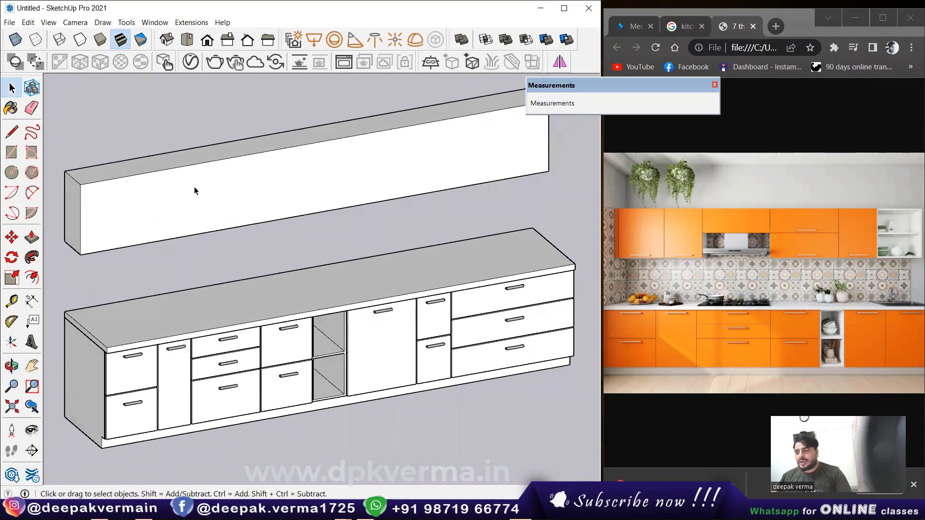
double_click(114, 211)
scroll(106, 212, up, 2)
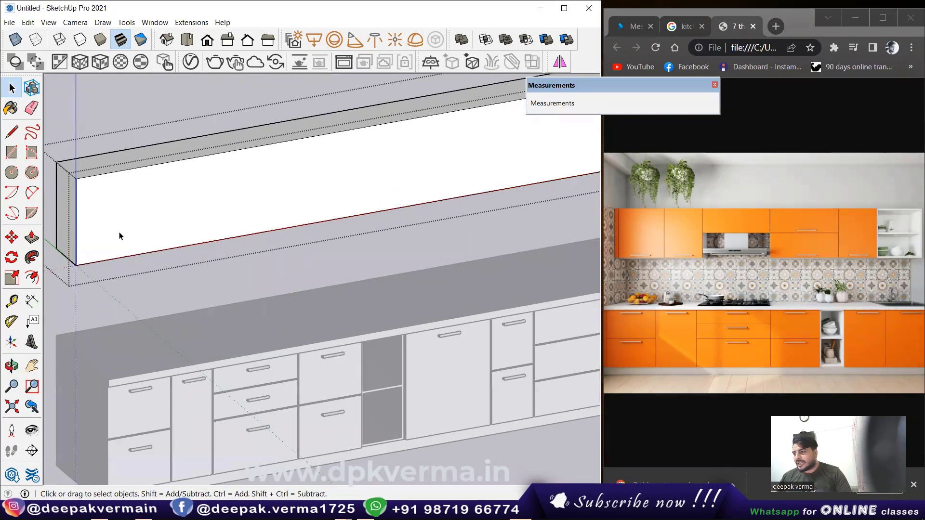
scroll(118, 234, down, 2)
scroll(186, 226, down, 2)
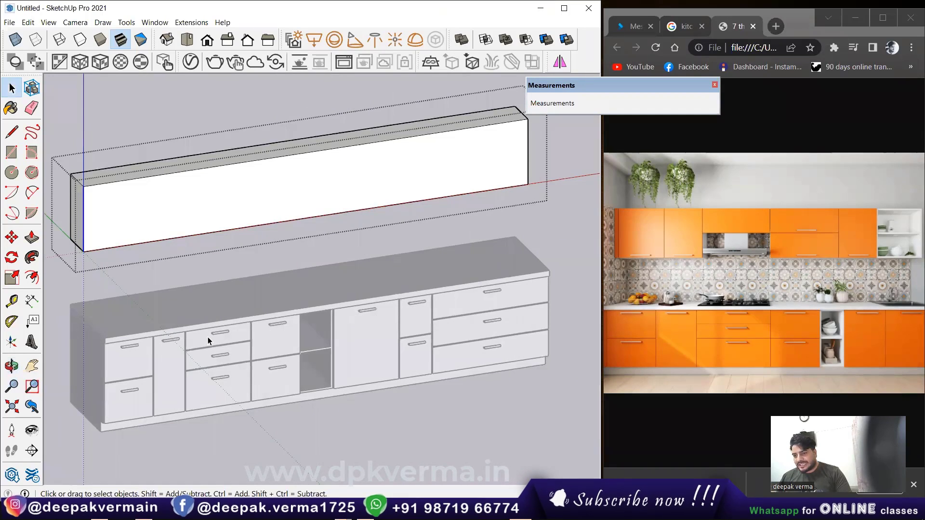
scroll(153, 374, up, 3)
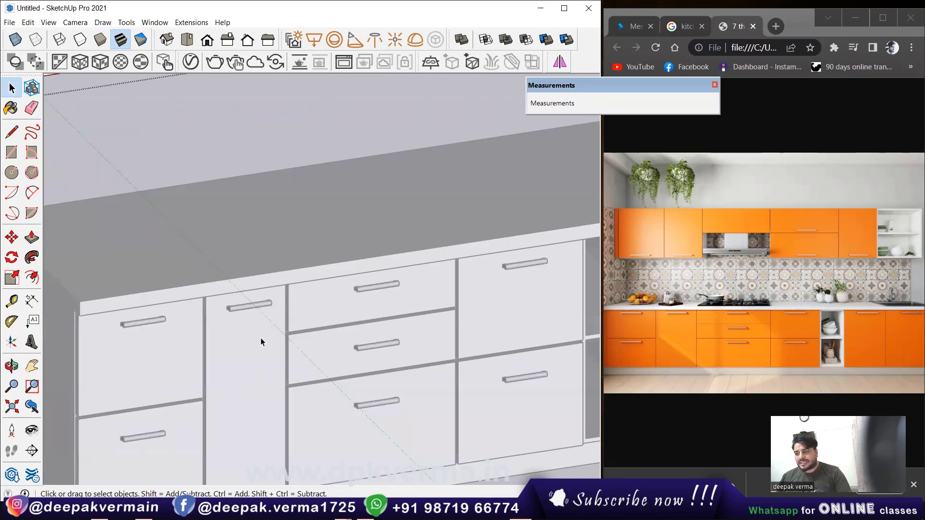
scroll(262, 338, down, 5)
scroll(155, 198, up, 2)
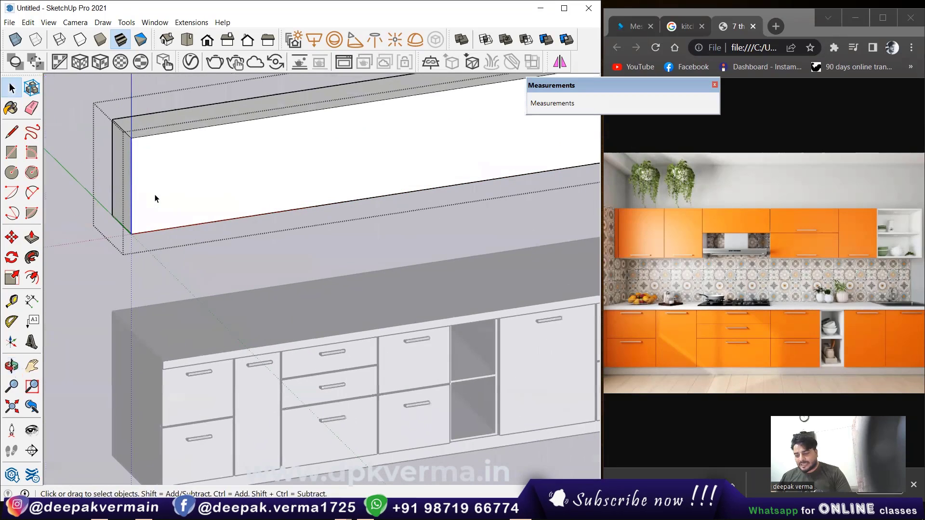
key(m)
scroll(143, 206, up, 1)
click(131, 237)
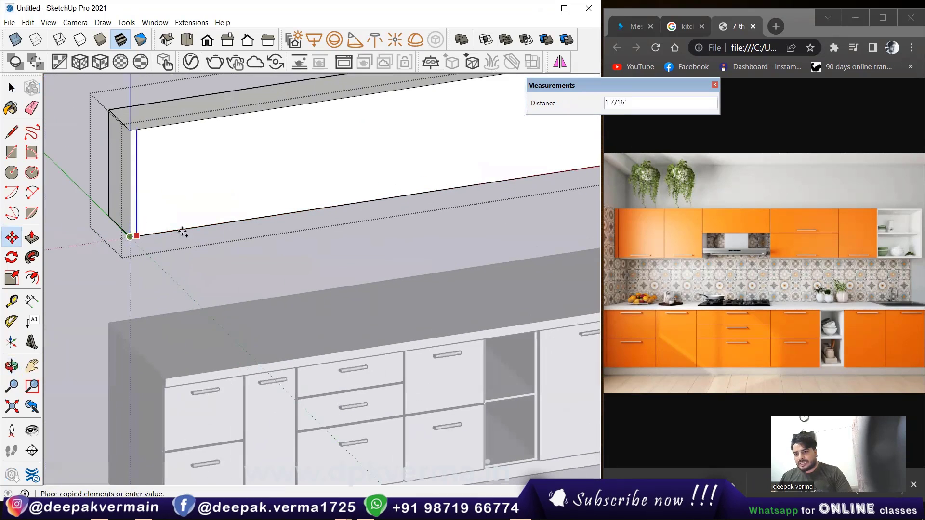
key(ctrl)
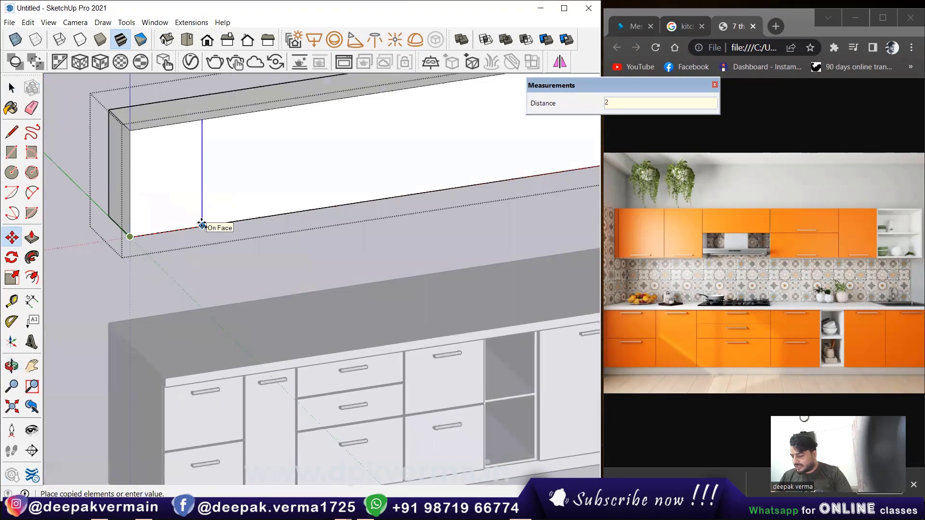
key(Return)
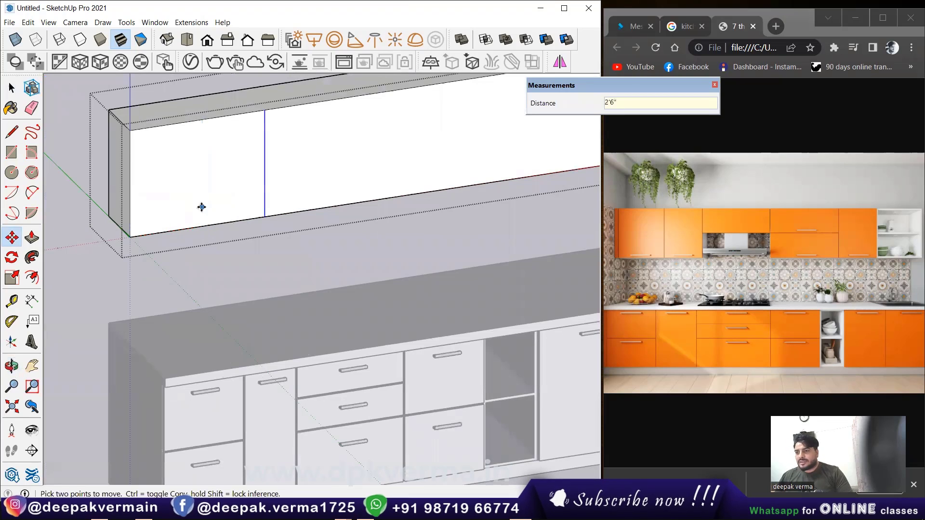
- Copy the left front edge 2' along the face, then undo that copy
shift+middle_drag(202, 207, 160, 222)
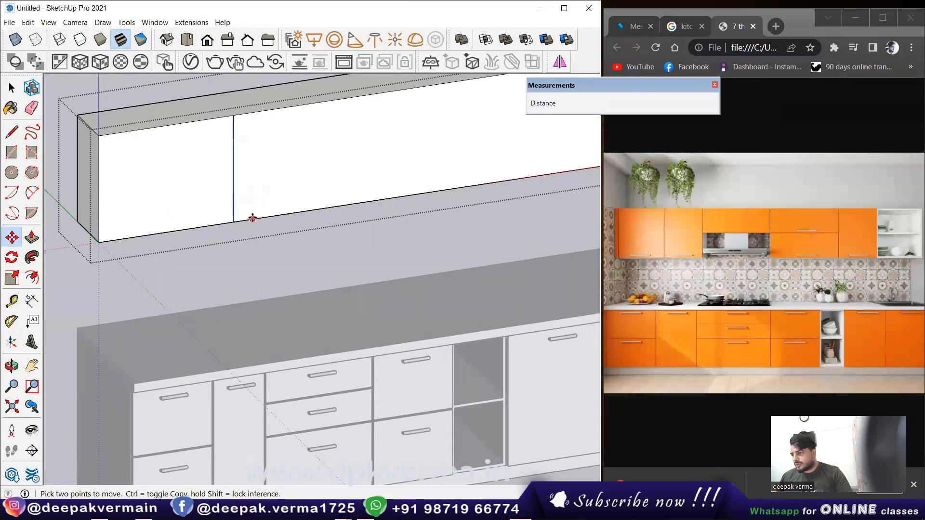
key(space)
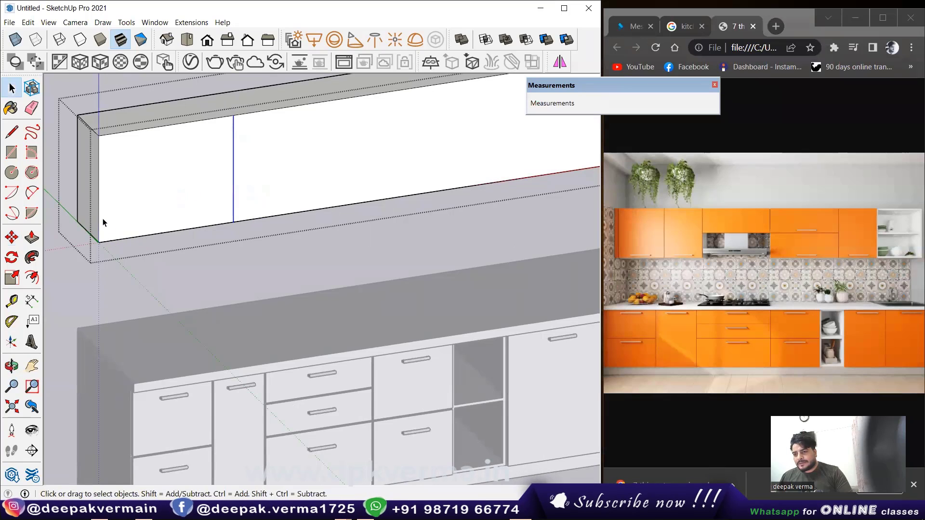
key(m)
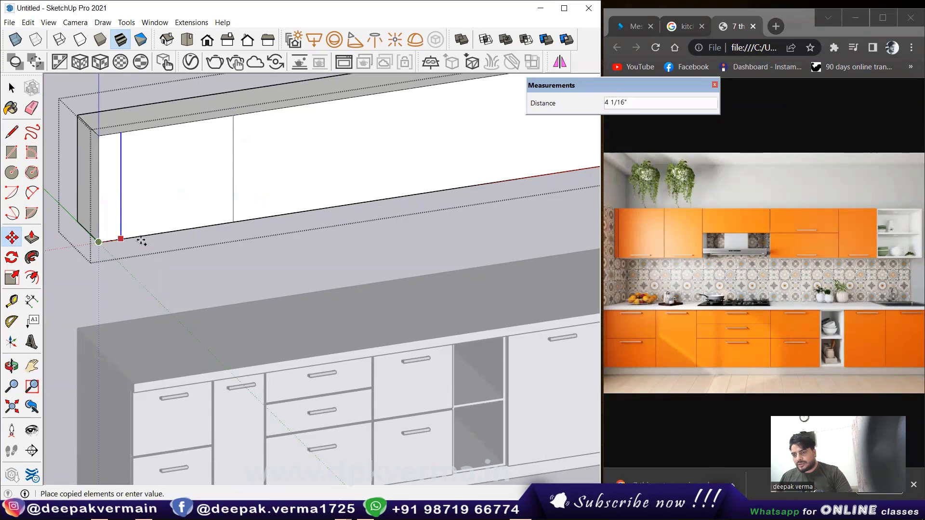
click(99, 242)
key(ctrl)
text(2')
key(Return)
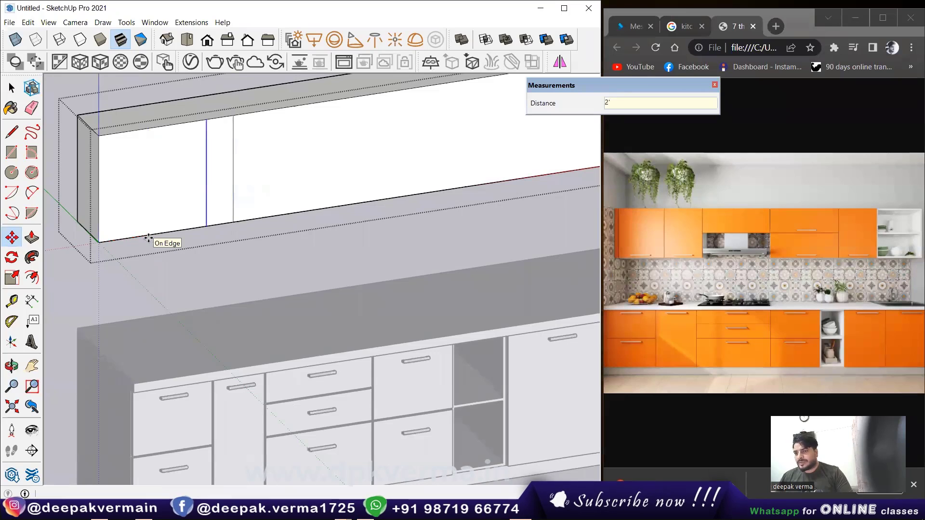
key(ctrl+z)
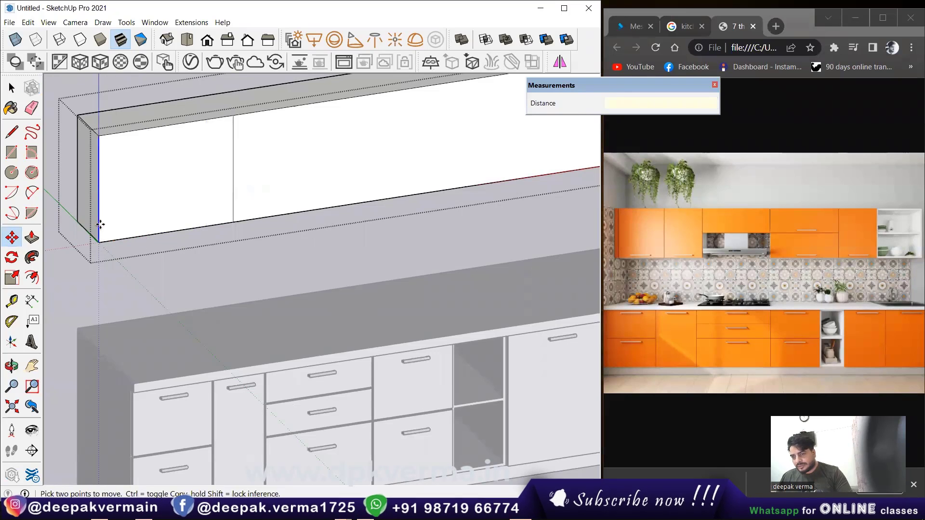
- Copy the left vertical edge to a point further along the cabinet front
click(99, 224)
key(Escape)
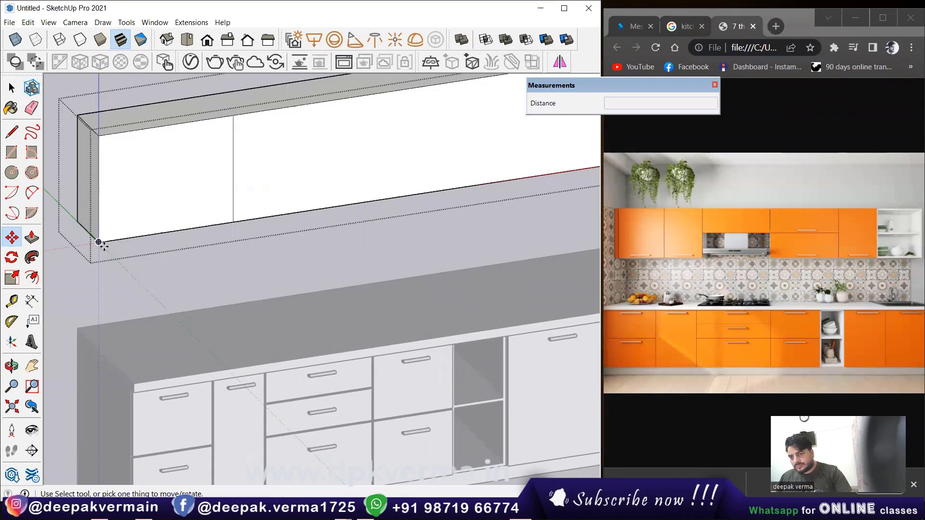
key(space)
click(97, 226)
key(m)
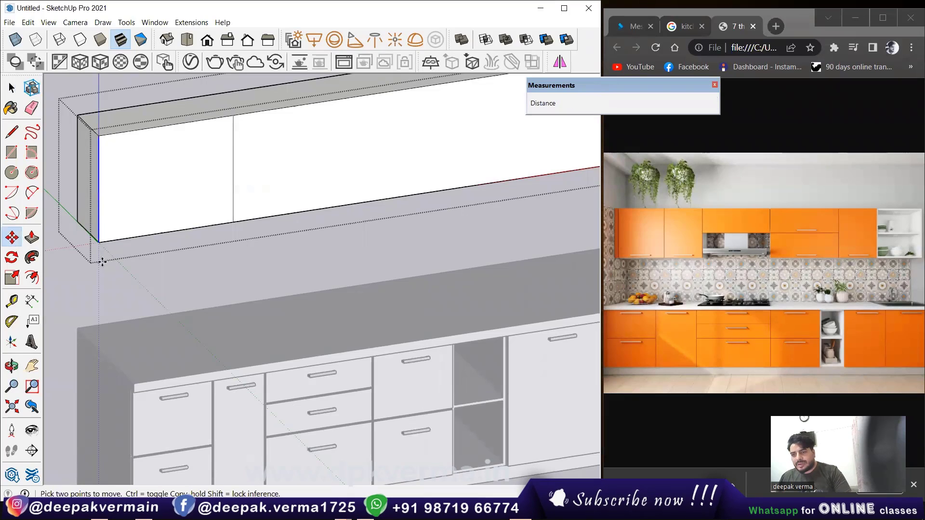
click(98, 241)
key(ctrl)
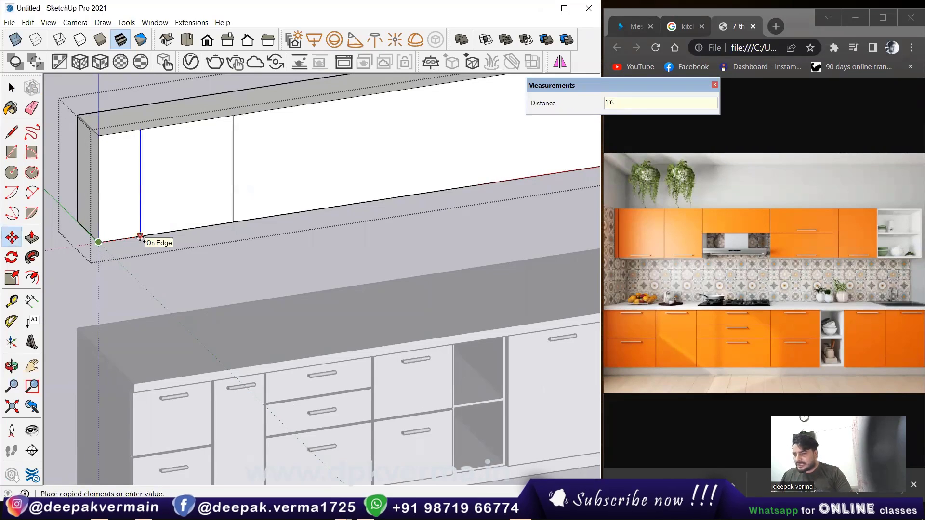
click(178, 236)
key(o)
mouse_move(172, 201)
mouse_down()
mouse_move(213, 173)
mouse_move(163, 197)
mouse_up()
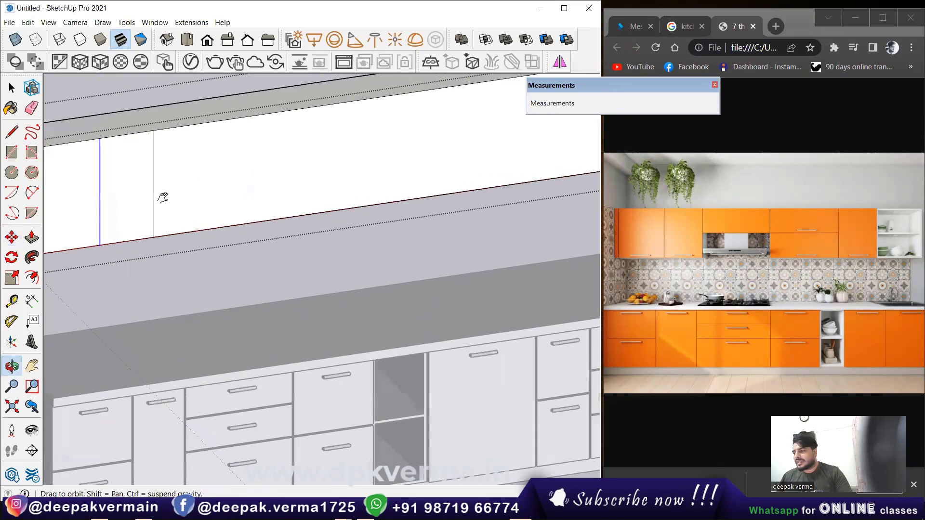
- Copy the newest divider line 2' along the upper box front
key(m)
key(space)
click(155, 207)
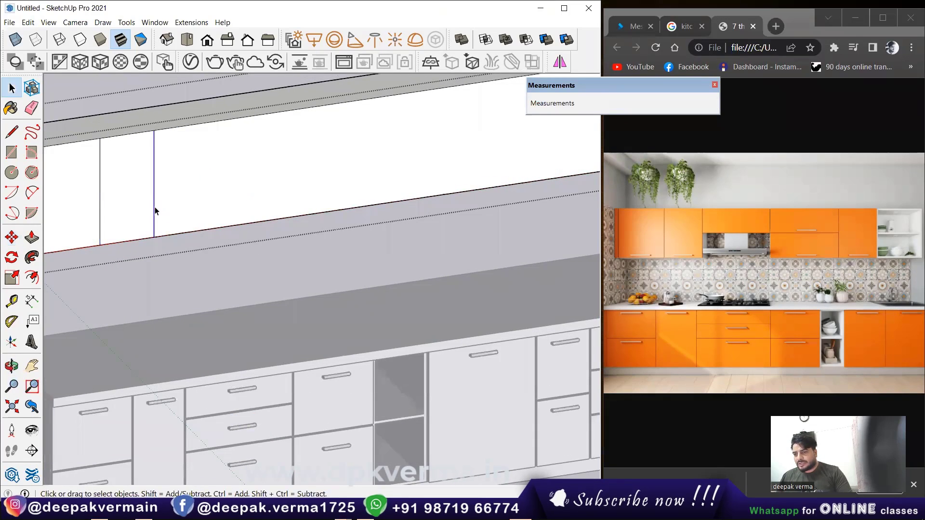
key(m)
click(154, 237)
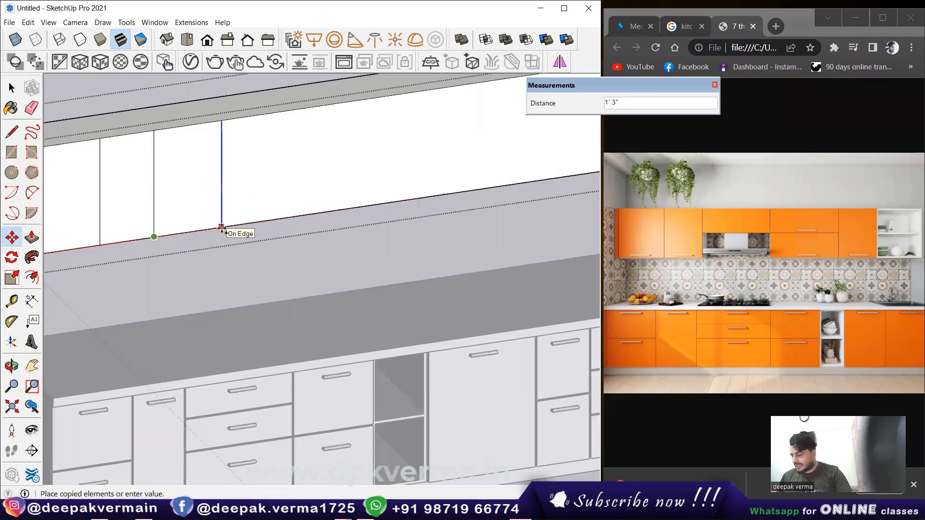
text(')
key(Return)
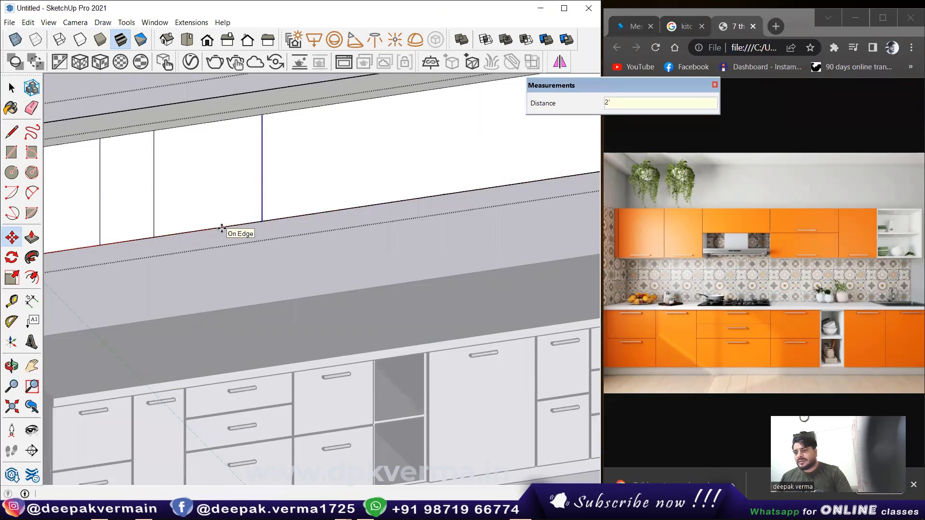
- Add two more divider copies along the front, the second 2' further
middle_drag(215, 227, 150, 227)
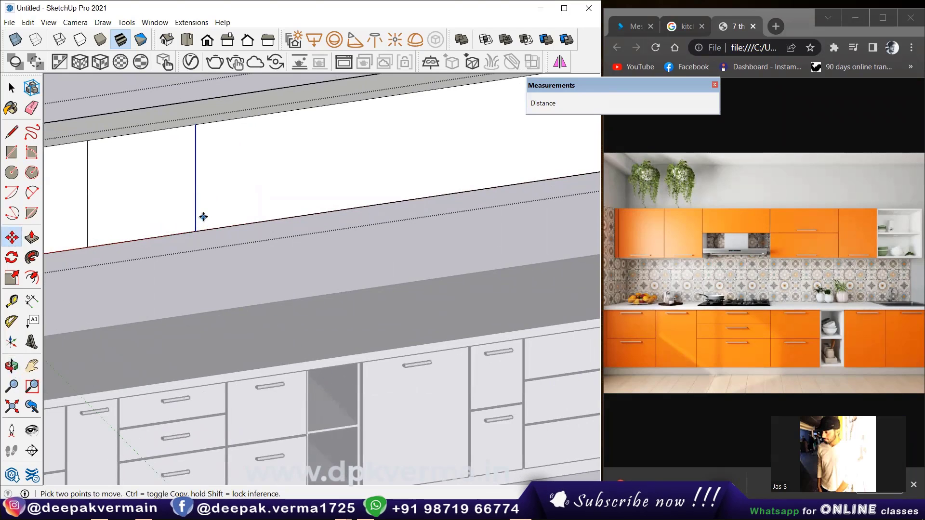
ctrl+click(196, 231)
text(3)
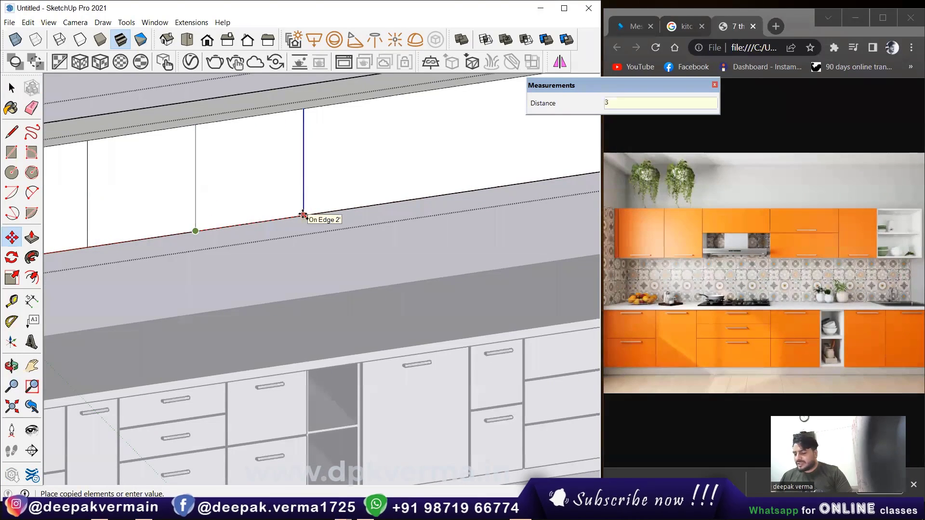
click(304, 216)
mouse_move(292, 207)
middle_down()
mouse_move(320, 229)
mouse_move(220, 236)
middle_up()
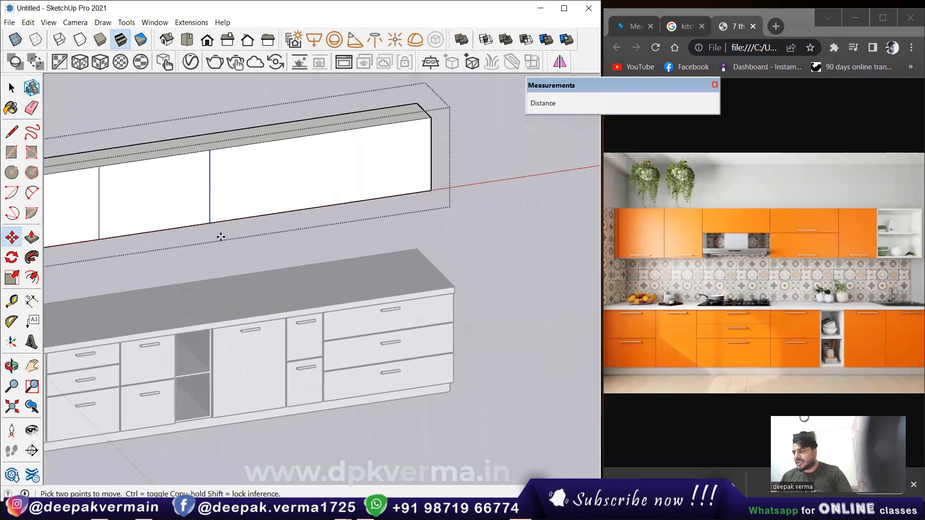
ctrl+click(210, 223)
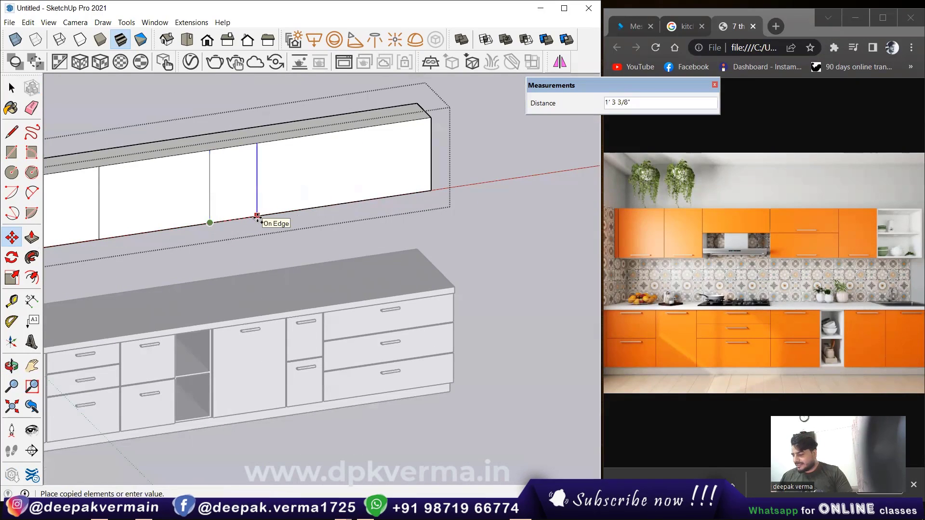
text(')
key(Return)
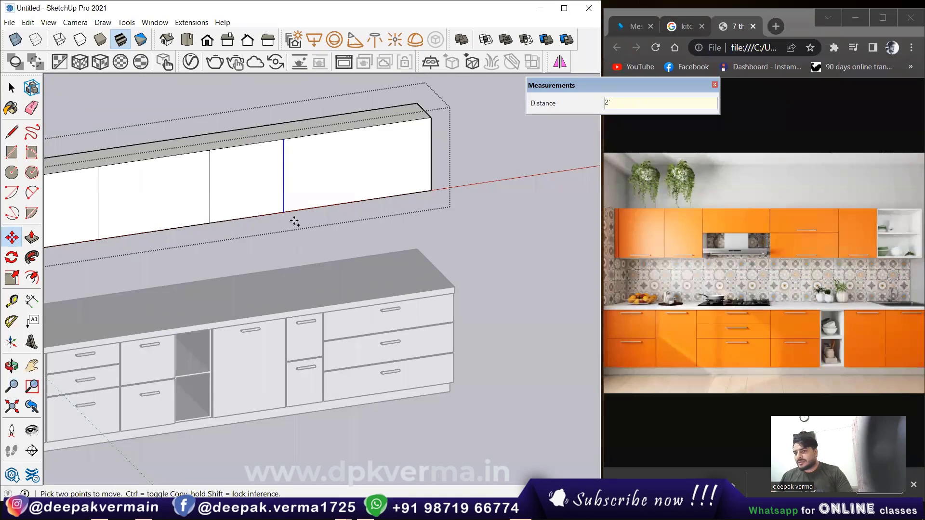
- Copy a divider 1'6" further along the front and select a panel's top edge
ctrl+click(284, 213)
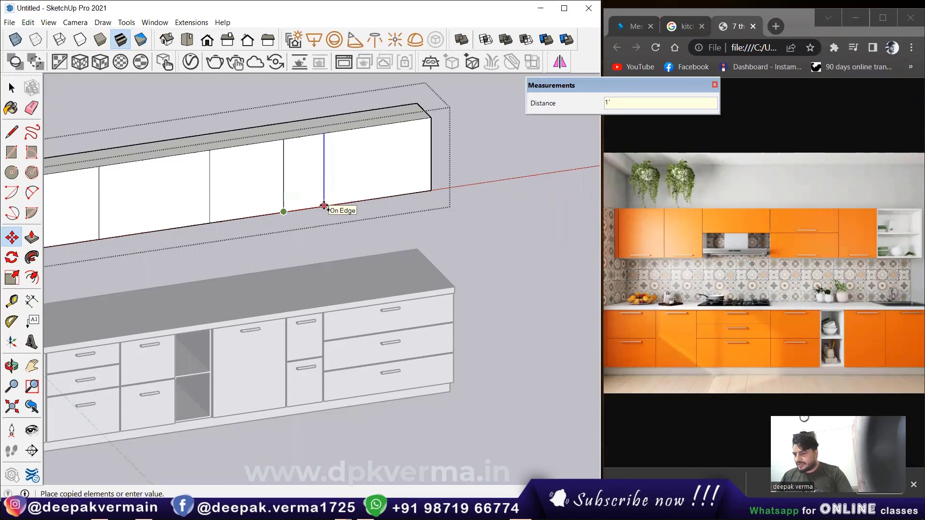
text(")
key(Return)
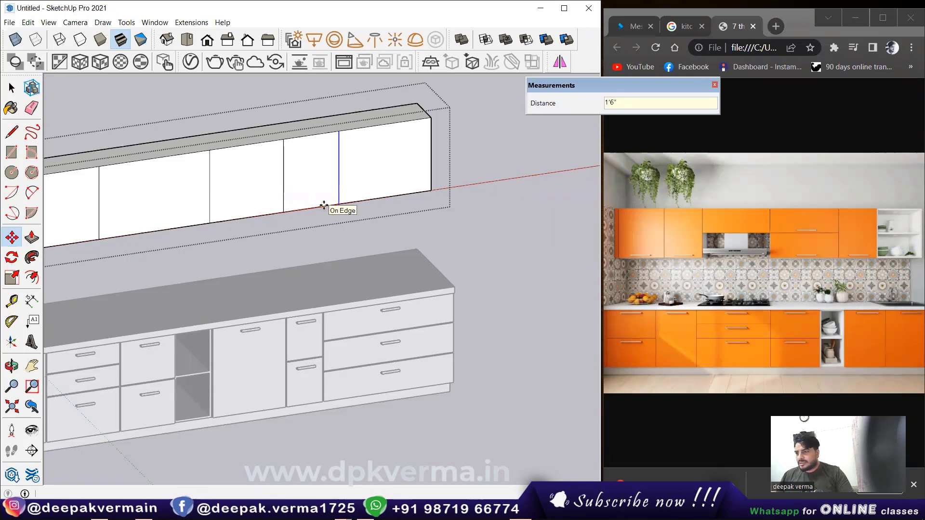
key(space)
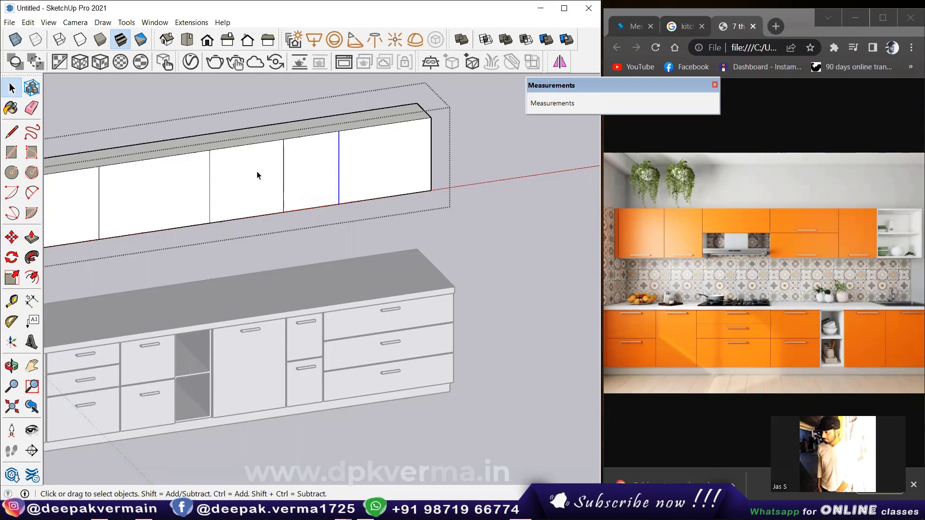
click(246, 161)
- Copy a door panel's top edge down to draw a horizontal line across it
key(m)
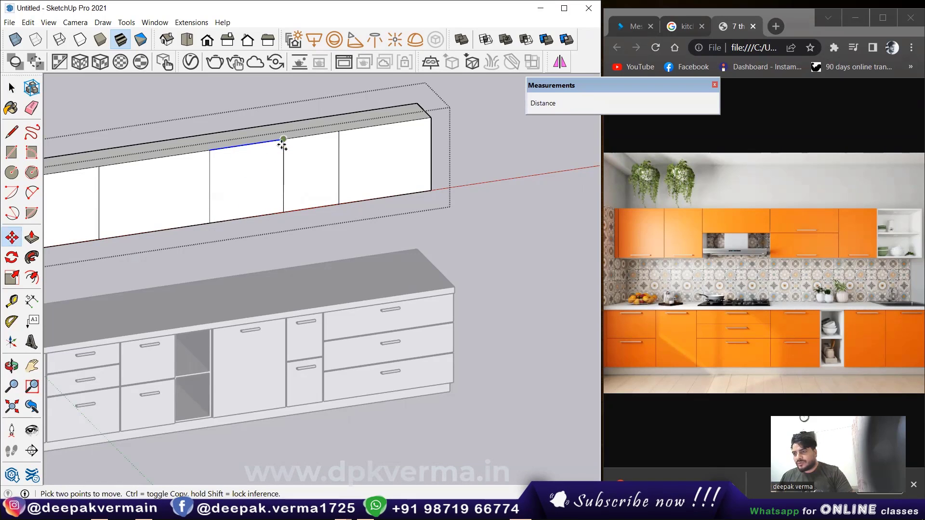
key(ctrl)
click(283, 140)
click(224, 180)
scroll(223, 183, up, 2)
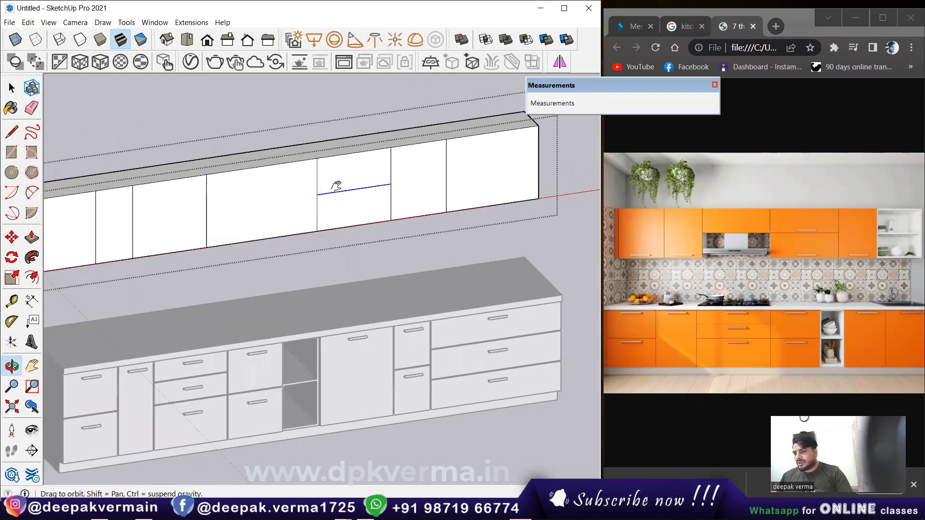
shift+middle_drag(159, 207, 184, 206)
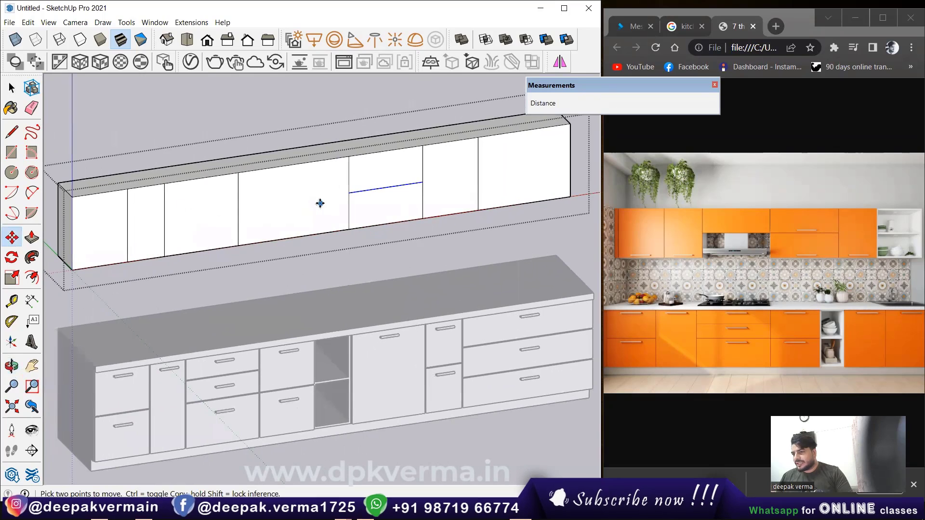
key(space)
scroll(289, 192, up, 3)
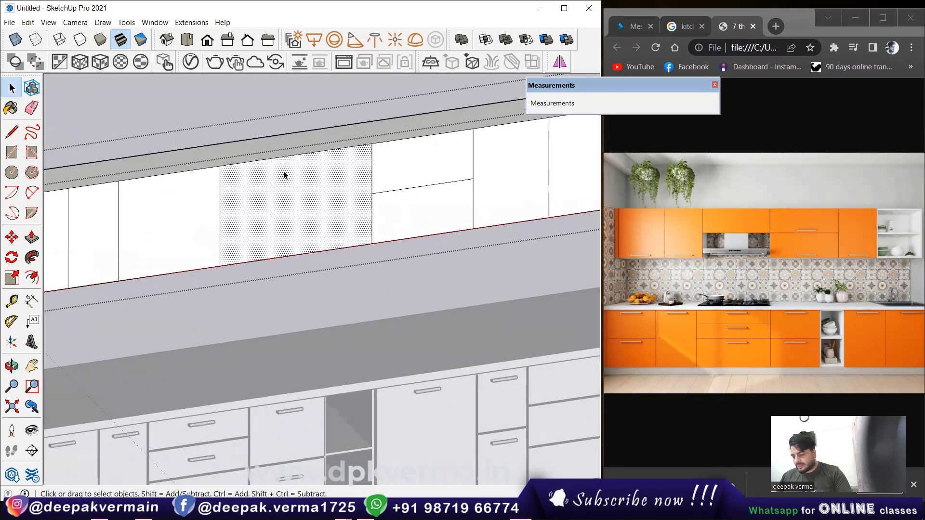
key(m)
- Copy another panel's top edge 1'6" lower
key(space)
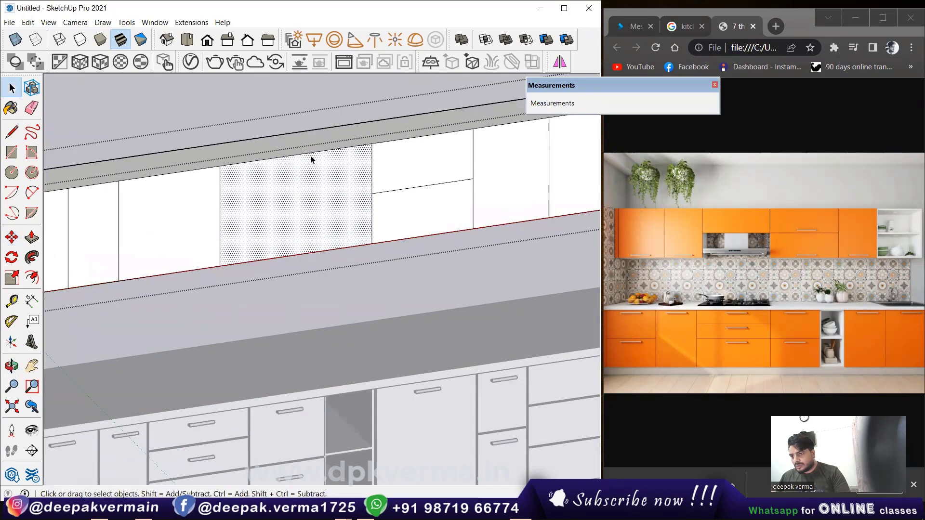
click(310, 154)
key(m)
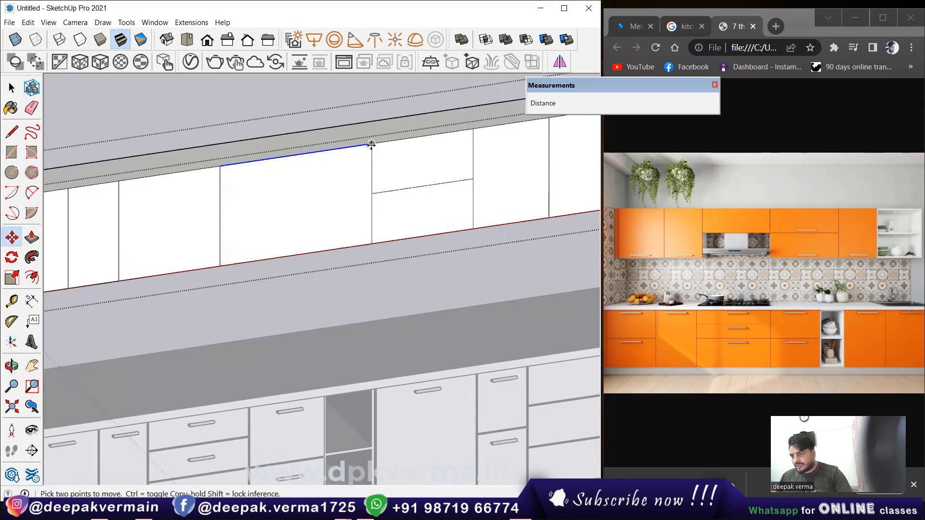
click(371, 144)
key(Escape)
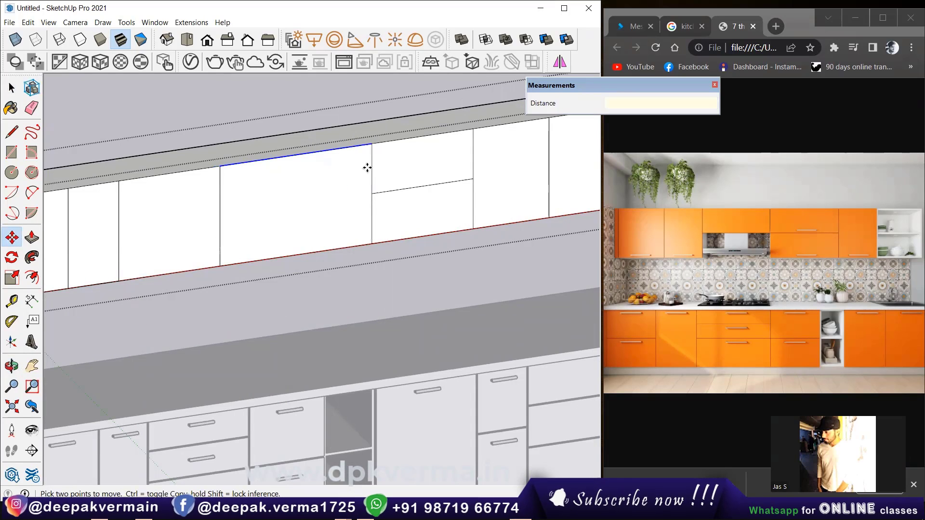
click(372, 144)
key(ctrl)
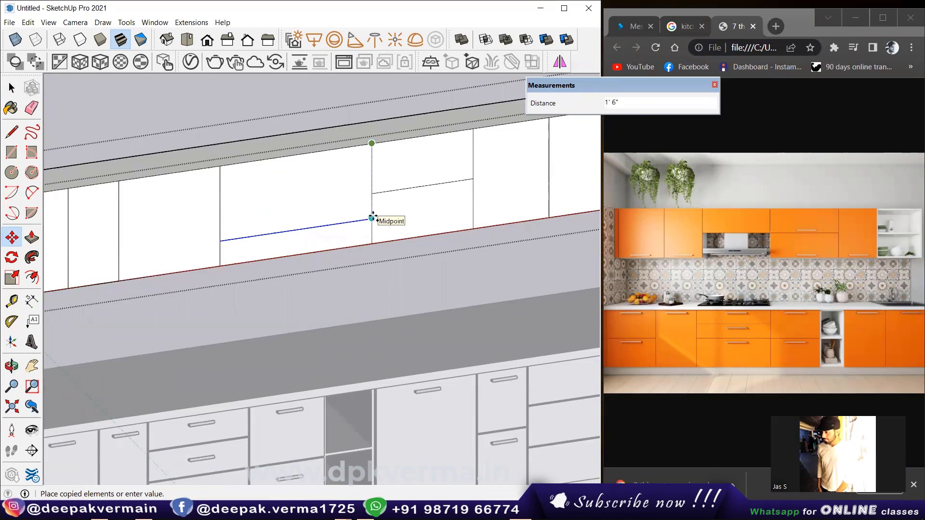
click(372, 217)
key(space)
- Move the middle panel's top edge down and push in a recess, then undo it
scroll(328, 226, down, 3)
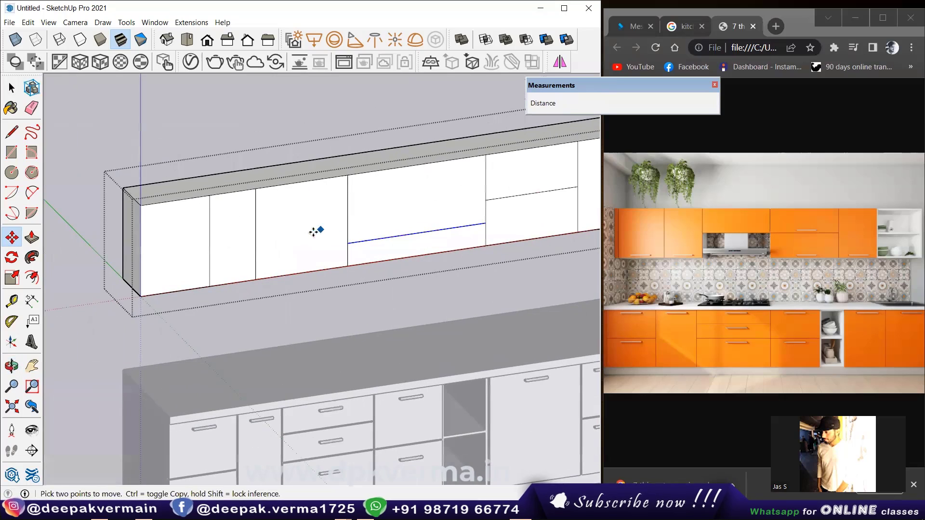
click(285, 185)
key(m)
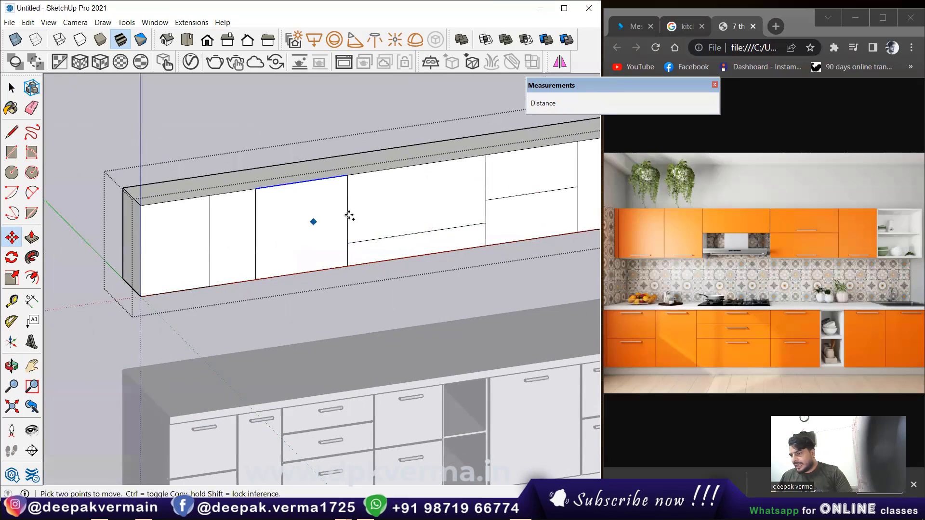
click(348, 176)
click(344, 209)
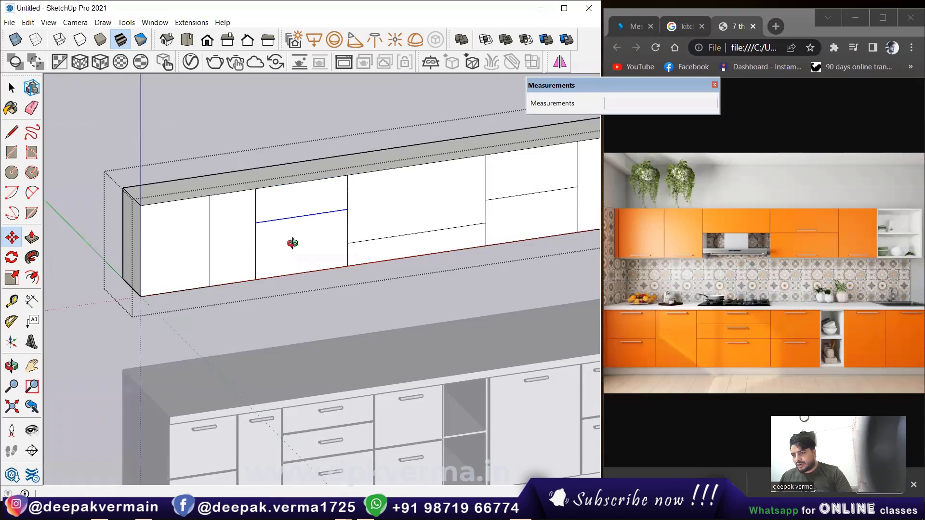
middle_drag(293, 241, 300, 245)
scroll(299, 245, up, 1)
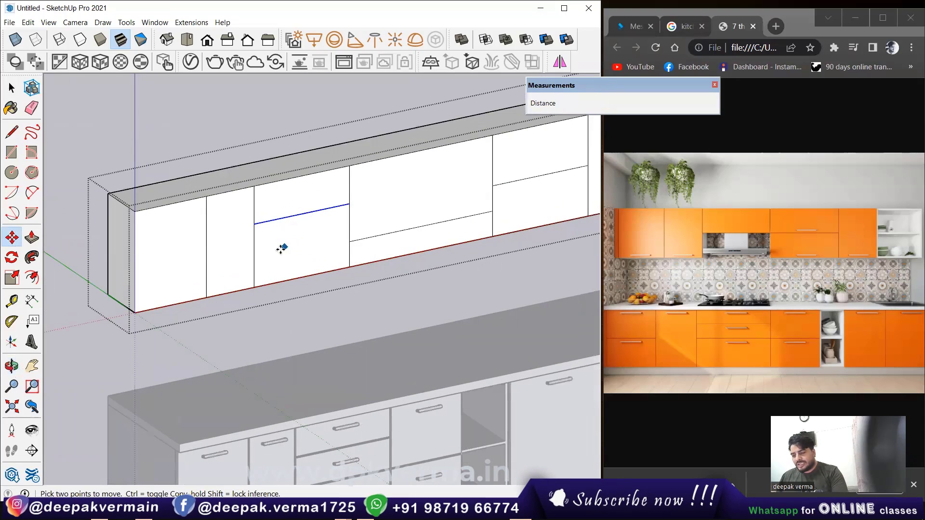
key(p)
click(296, 256)
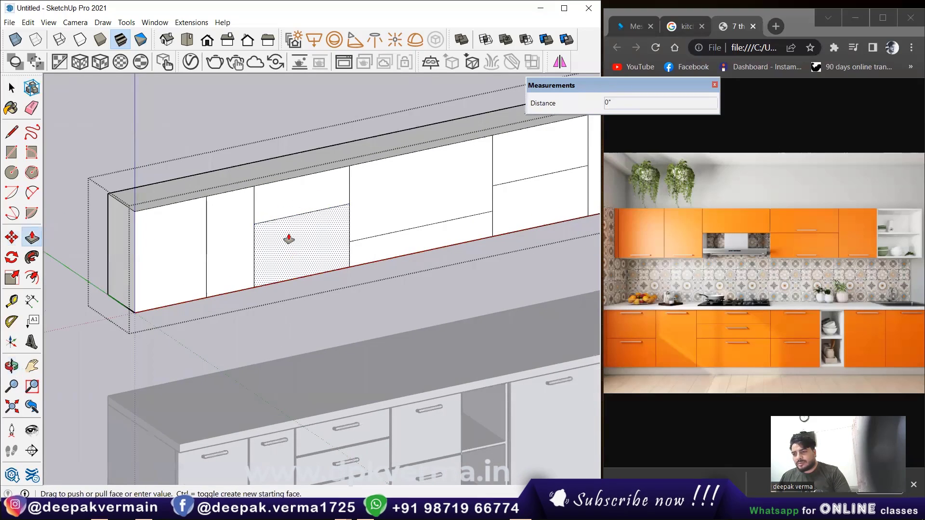
click(241, 172)
mouse_move(299, 250)
middle_down()
mouse_move(149, 179)
mouse_move(268, 228)
middle_up()
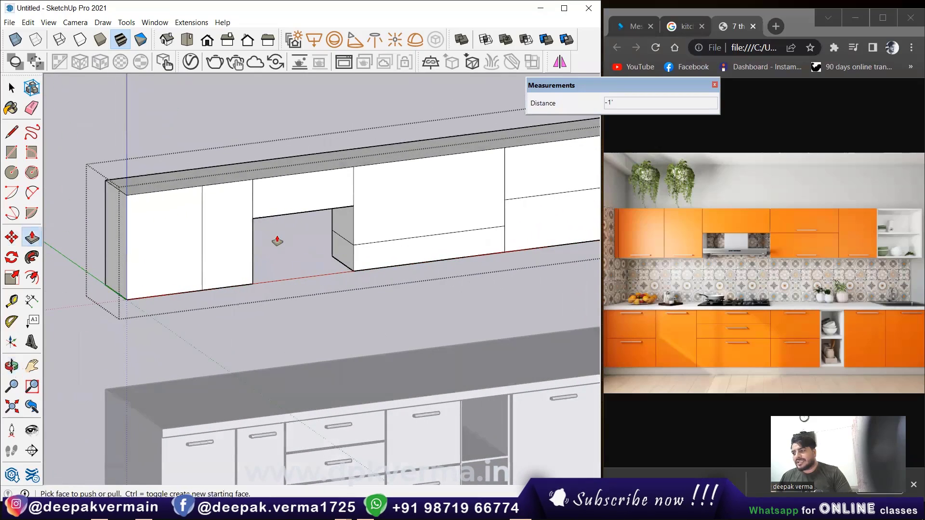
key(ctrl+z)
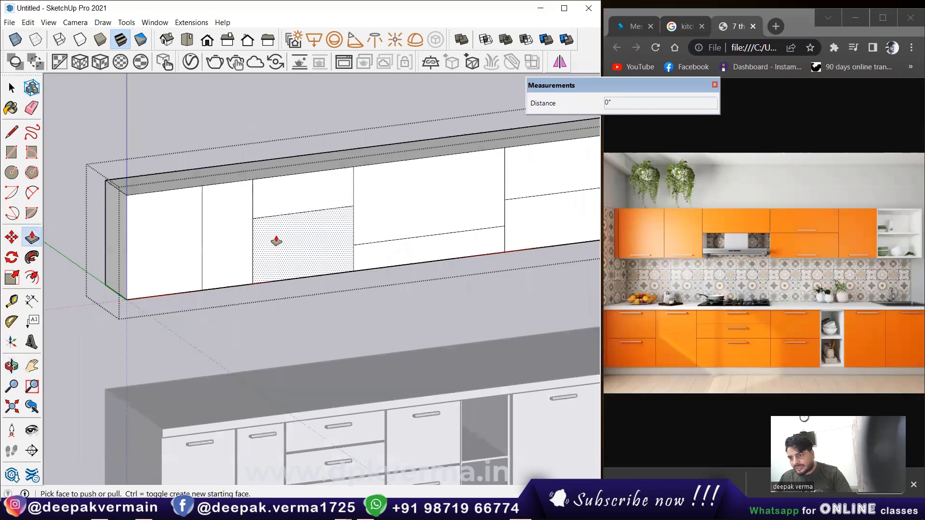
key(space)
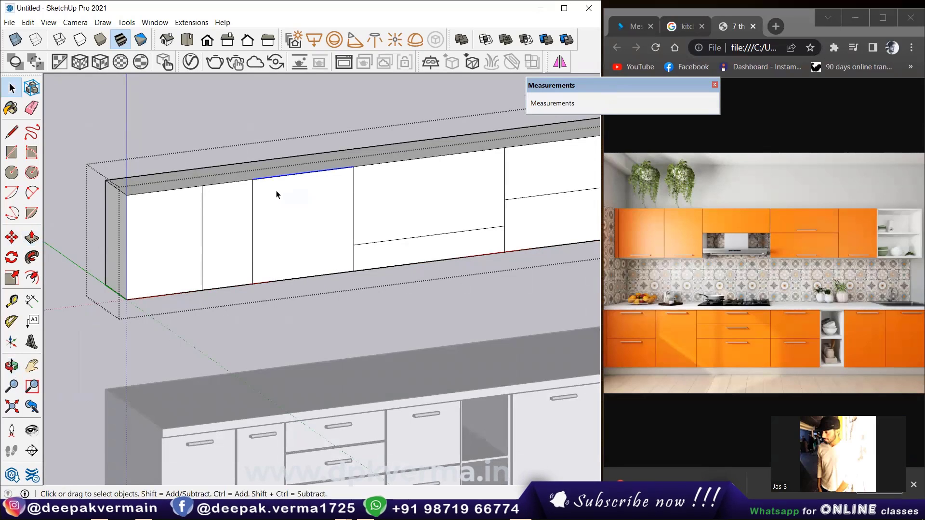
- Copy the panel's top edge 1' down and push the lower part back 1' into a niche
key(m)
click(254, 179)
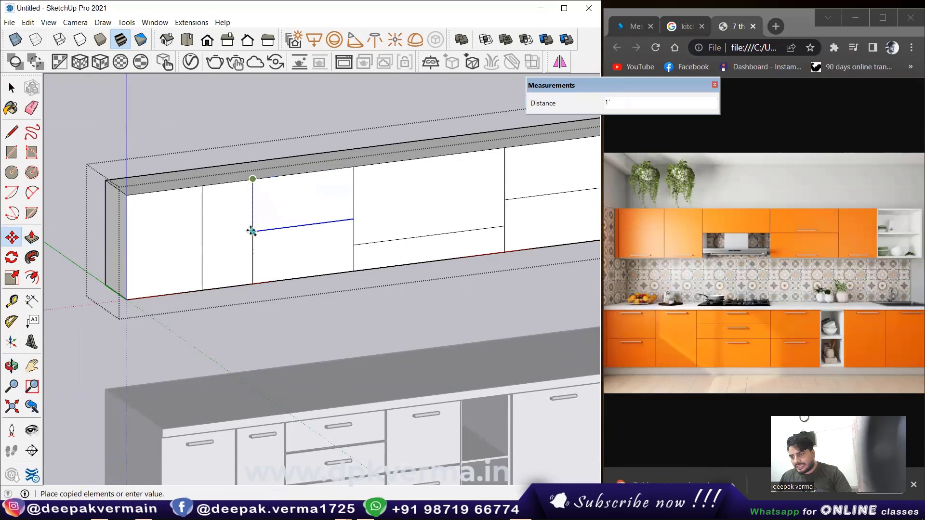
click(251, 230)
key(p)
click(276, 248)
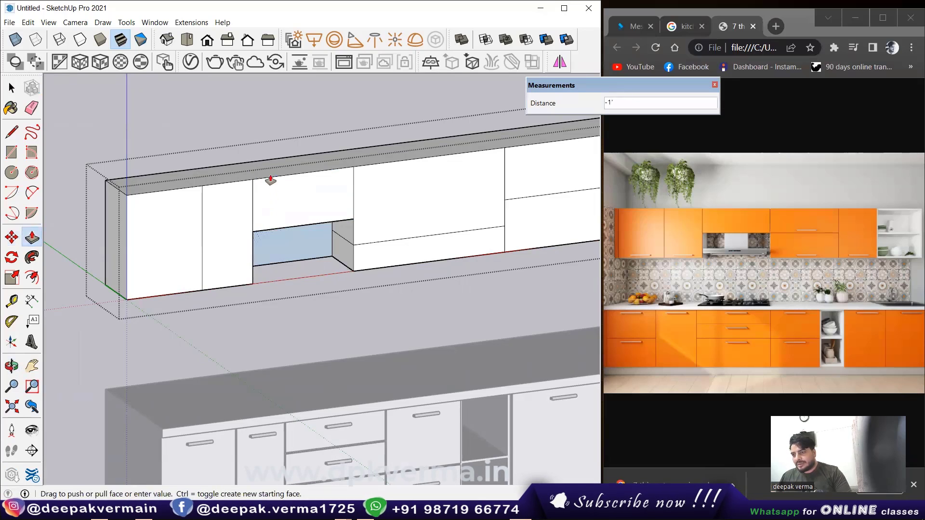
click(262, 167)
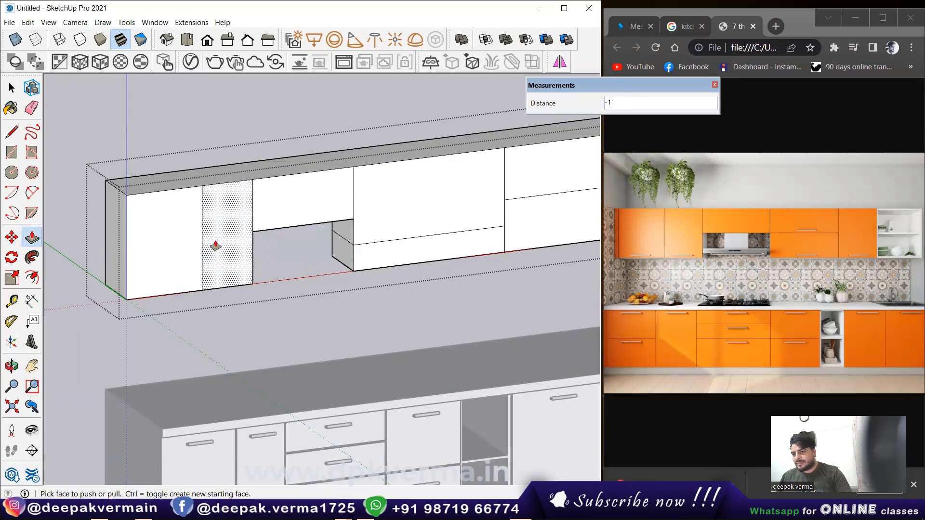
mouse_move(216, 246)
middle_down()
mouse_move(165, 244)
mouse_move(175, 241)
middle_up()
scroll(173, 249, up, 2)
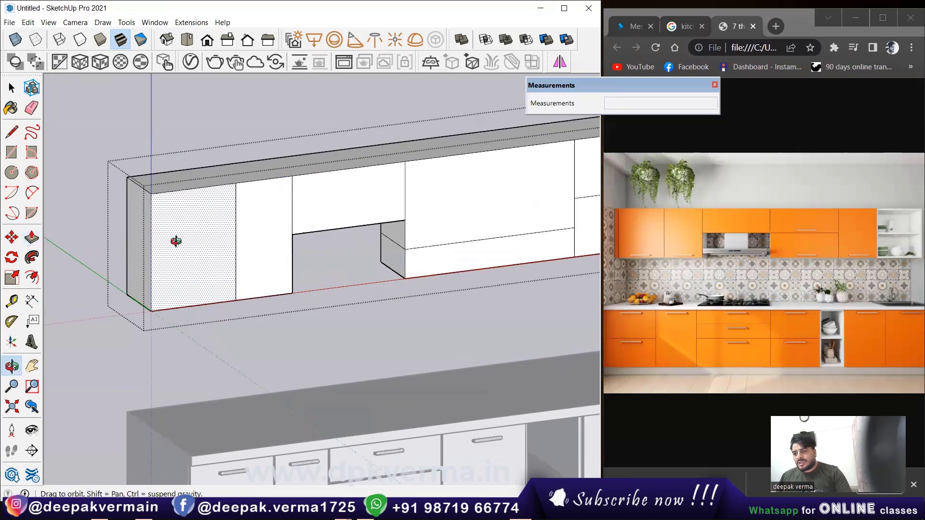
- Draw a 1'6" × 2' door rectangle over the left upper cabinet front and pull it out 1"
key(space)
scroll(203, 240, up, 2)
scroll(195, 238, up, 1)
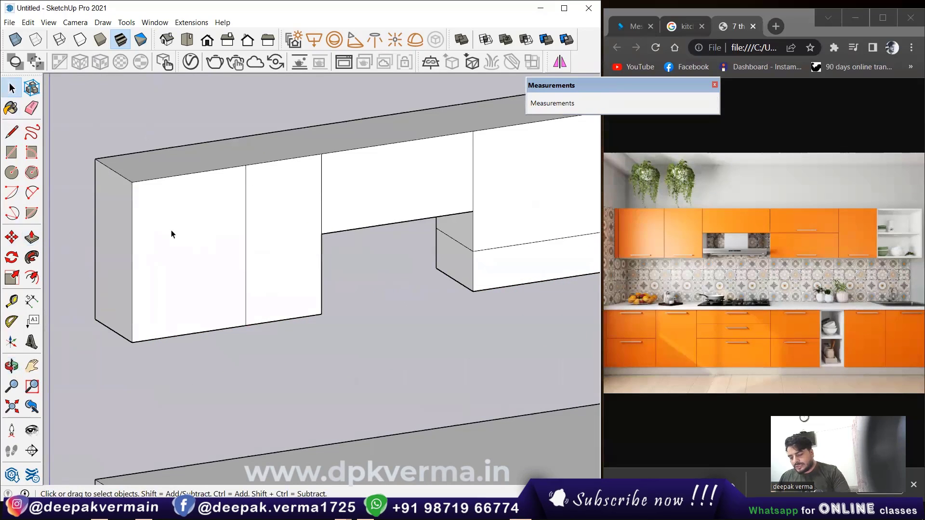
key(r)
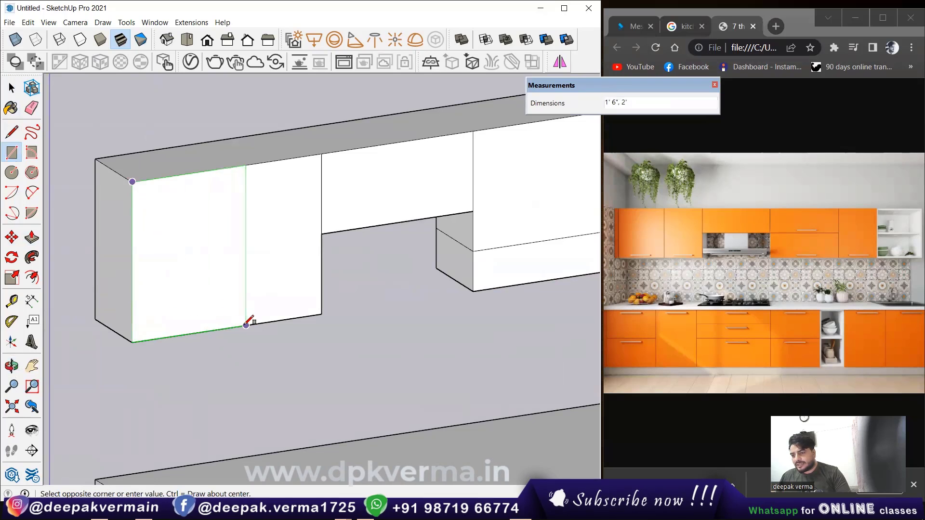
click(246, 324)
key(p)
click(196, 280)
text(1)
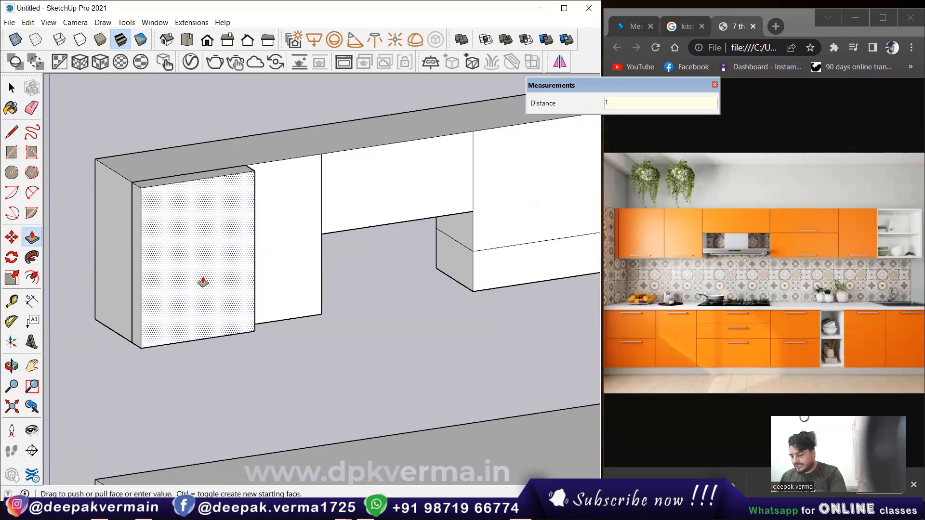
key(Return)
- Group the door panel and make it a component
key(space)
triple_click(173, 241)
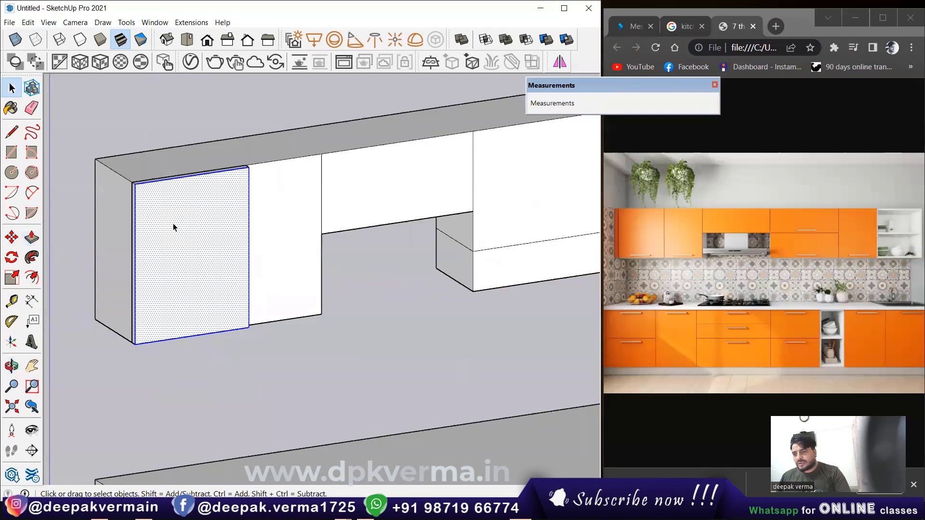
right_click(176, 225)
click(219, 314)
right_click(208, 230)
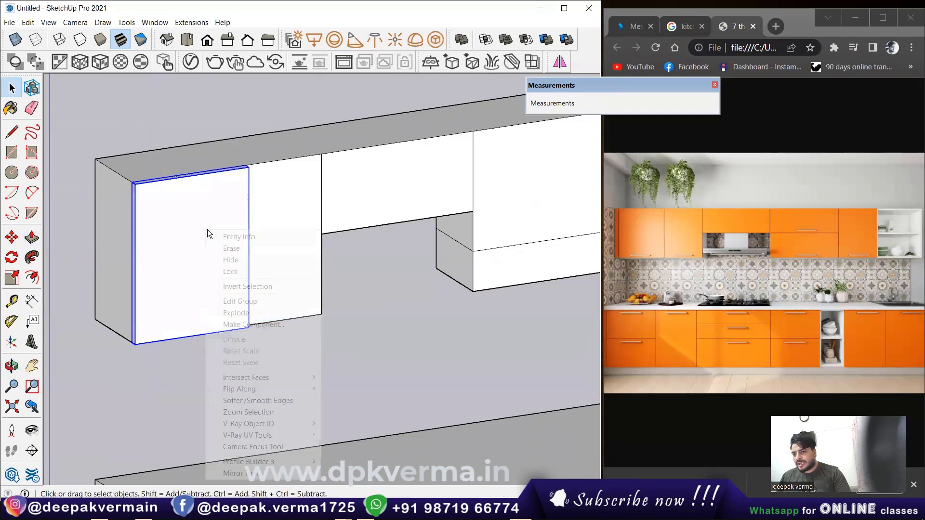
click(260, 326)
click(330, 383)
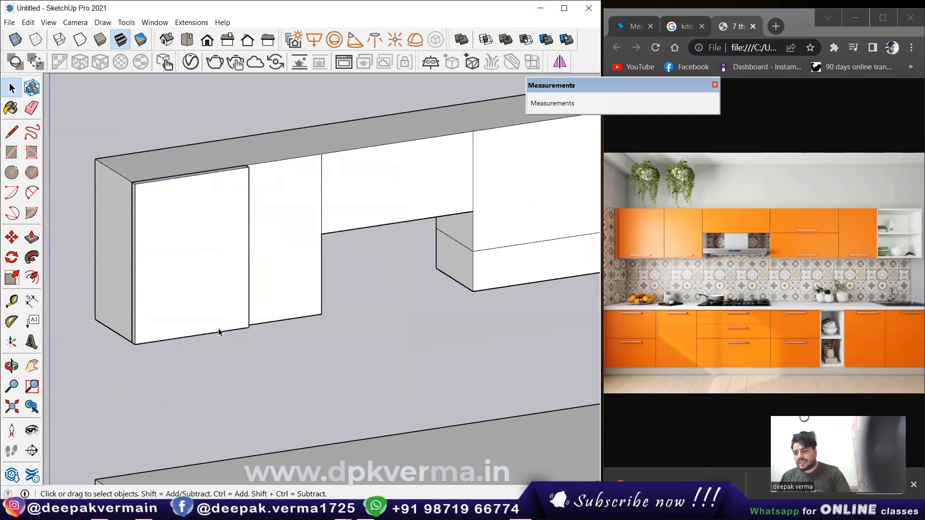
mouse_move(229, 306)
middle_down()
mouse_move(163, 247)
mouse_move(134, 251)
middle_up()
- Copy the door component twice along the upper cabinet front using Move with Ctrl
click(164, 247)
key(m)
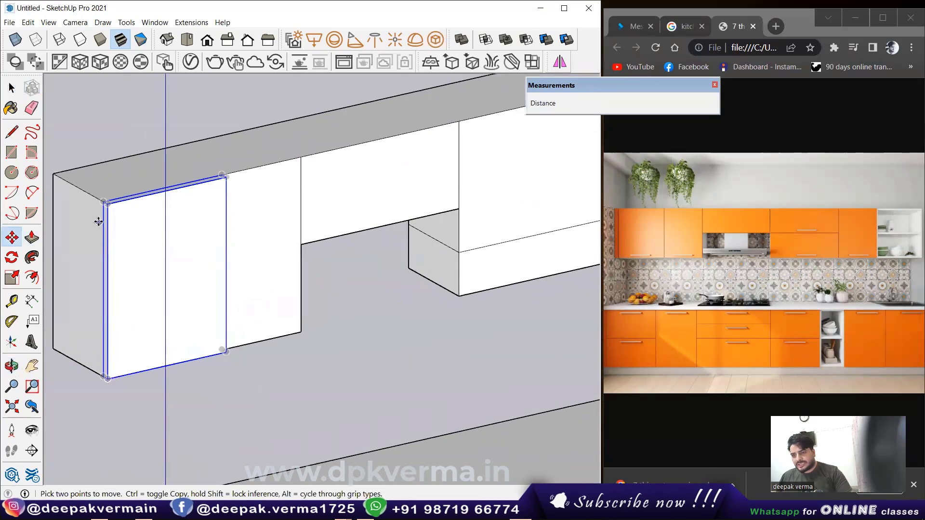
scroll(103, 200, up, 2)
click(106, 194)
key(ctrl)
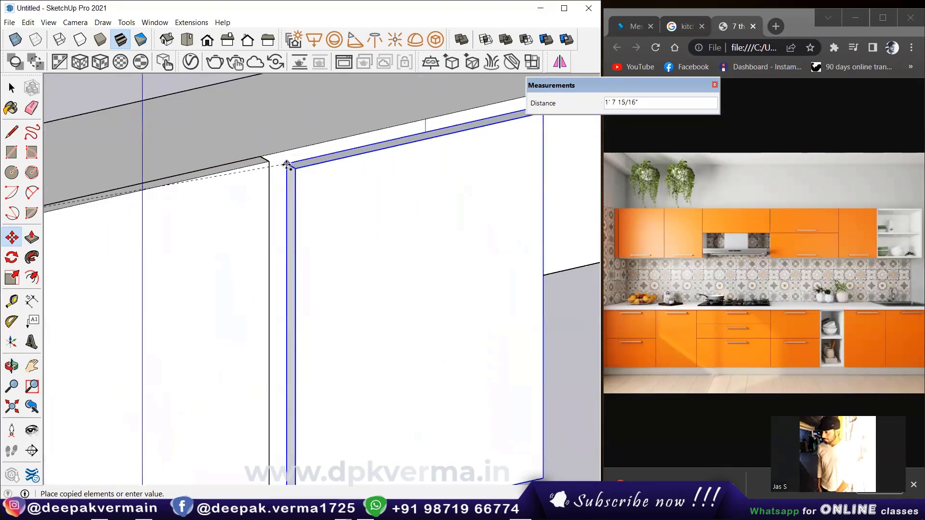
scroll(269, 153, down, 3)
click(284, 162)
scroll(300, 194, down, 2)
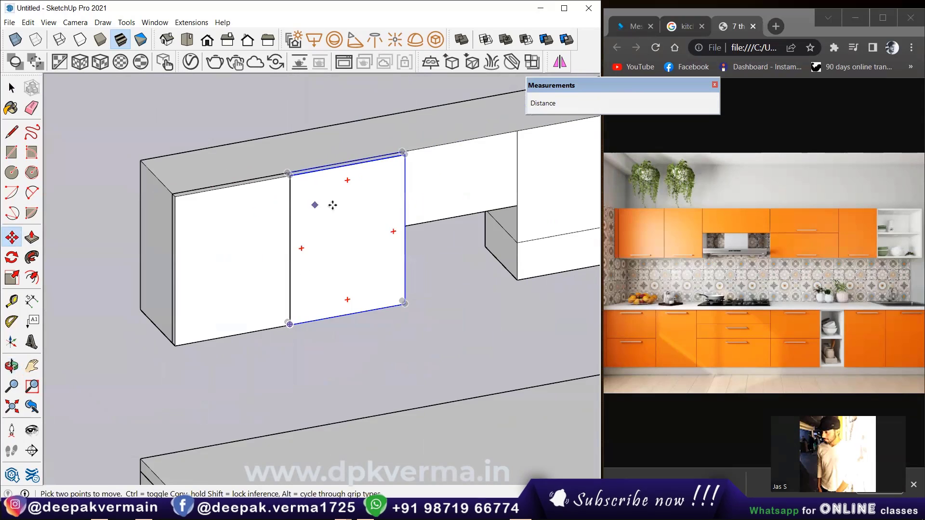
scroll(294, 176, up, 4)
click(277, 178)
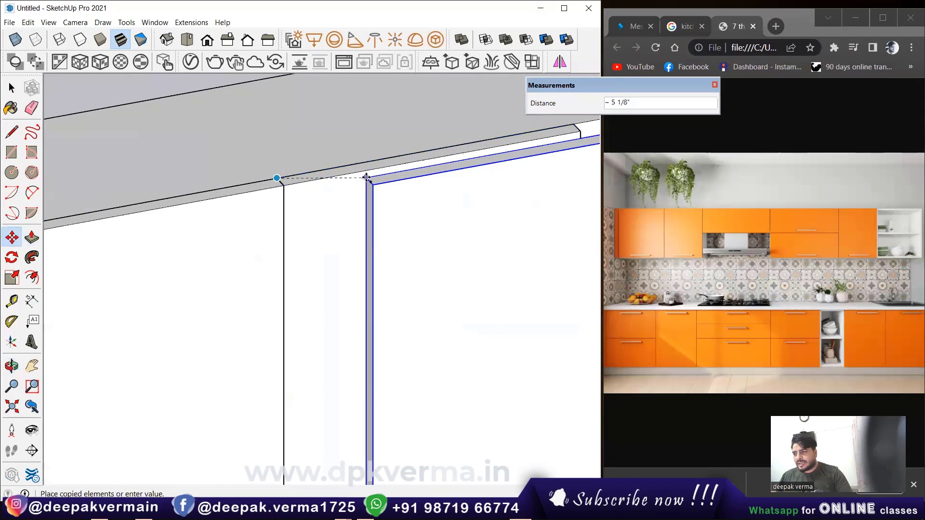
scroll(310, 182, down, 2)
scroll(238, 212, down, 2)
scroll(315, 174, up, 4)
click(315, 173)
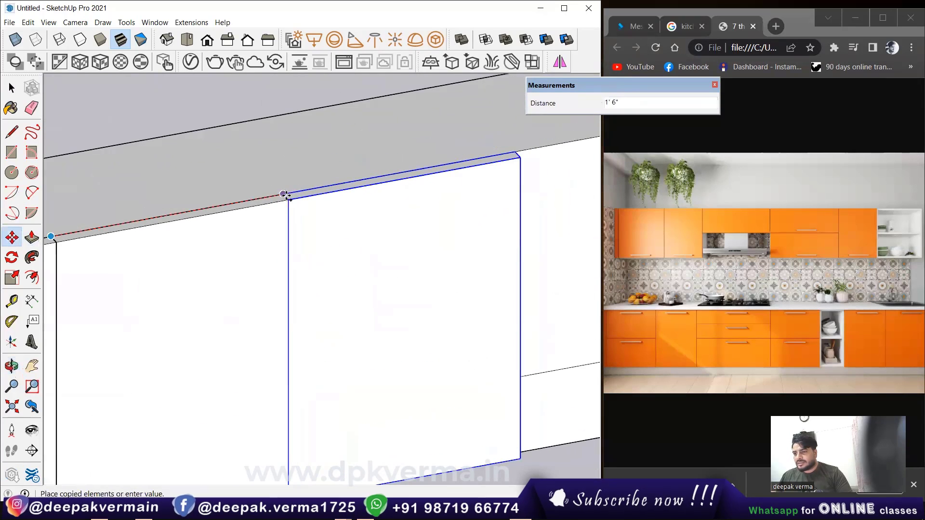
- Place another door copy, shift one door further left, and cancel the extra floating copy
scroll(305, 205, down, 2)
scroll(303, 200, down, 1)
scroll(290, 192, up, 4)
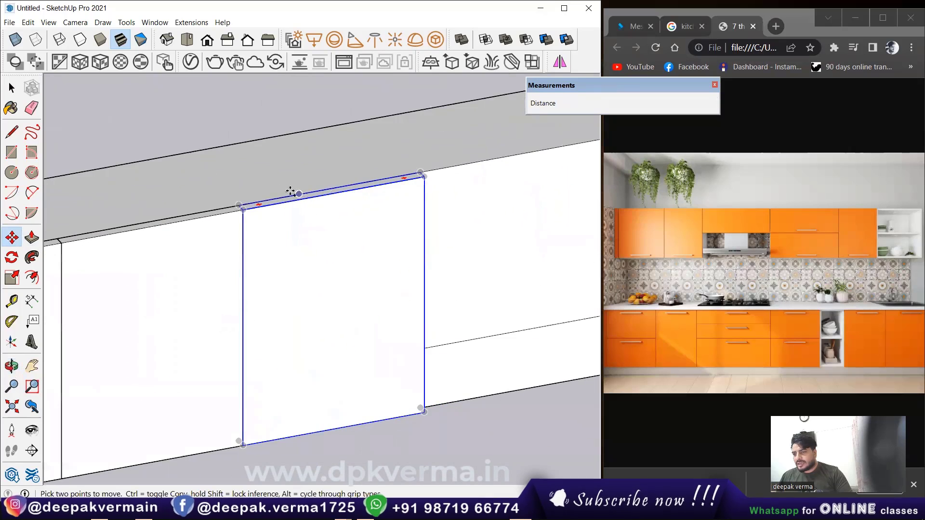
ctrl+click(239, 205)
scroll(409, 187, down, 2)
scroll(308, 216, up, 2)
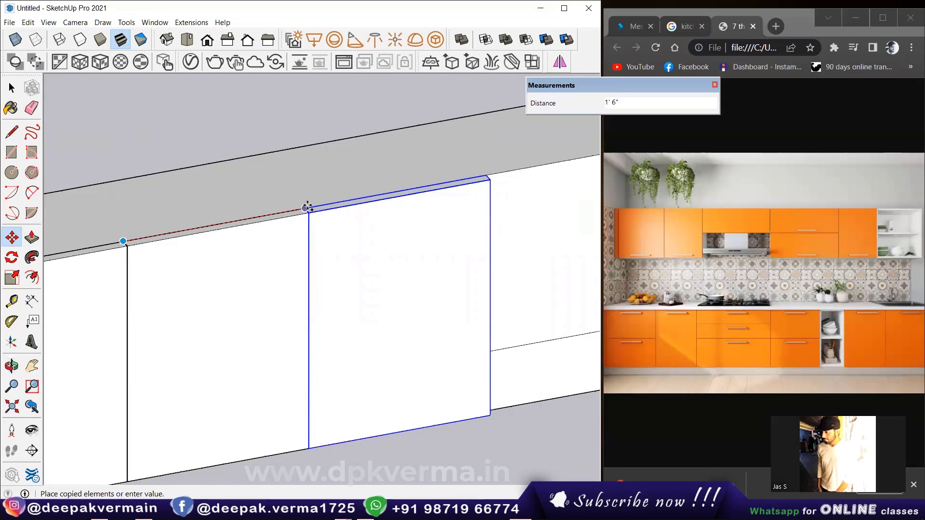
click(308, 208)
scroll(308, 208, down, 2)
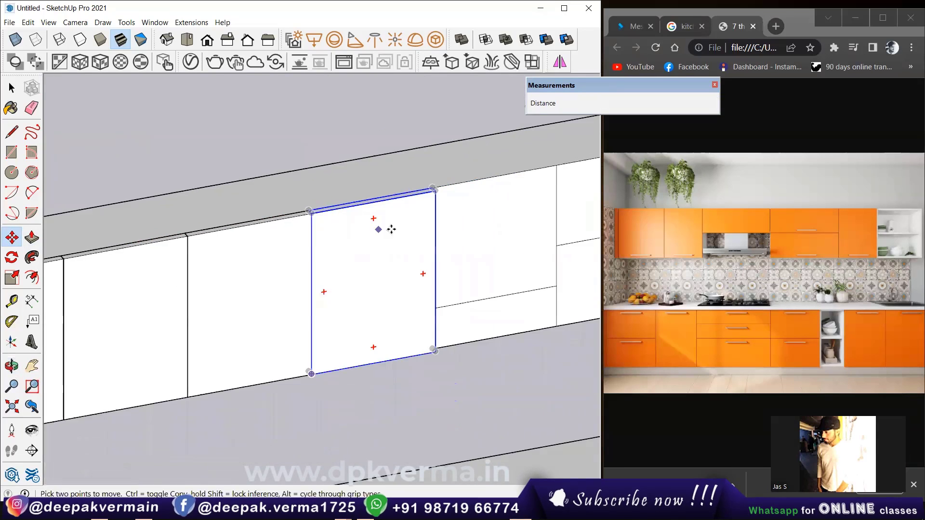
click(214, 236)
click(256, 246)
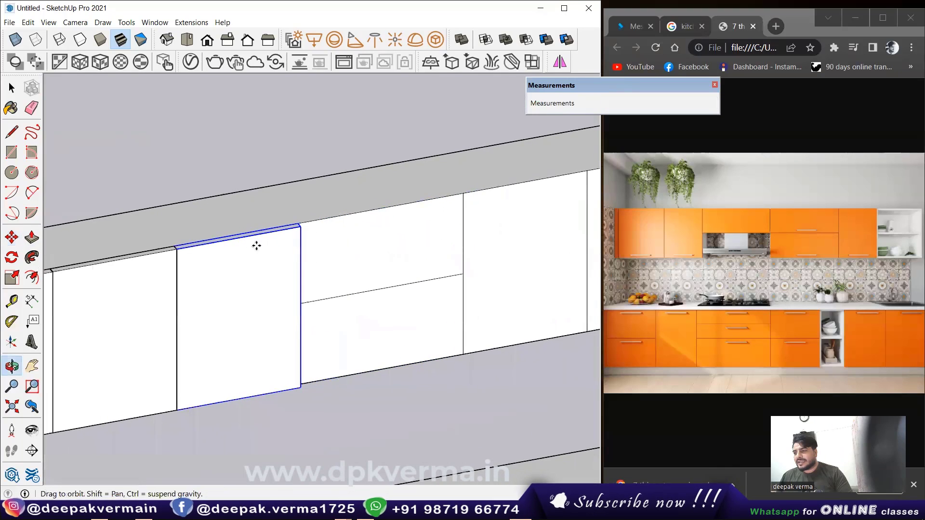
click(297, 222)
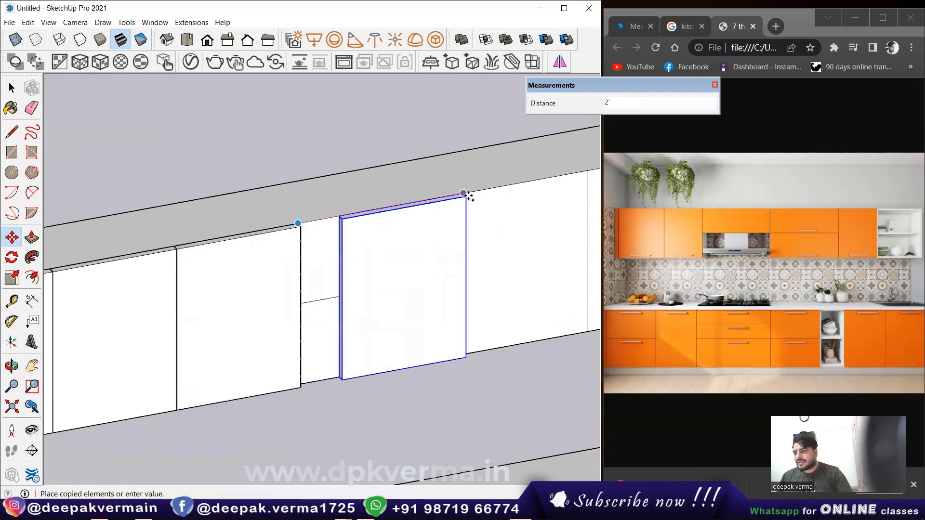
key(Escape)
scroll(347, 238, down, 2)
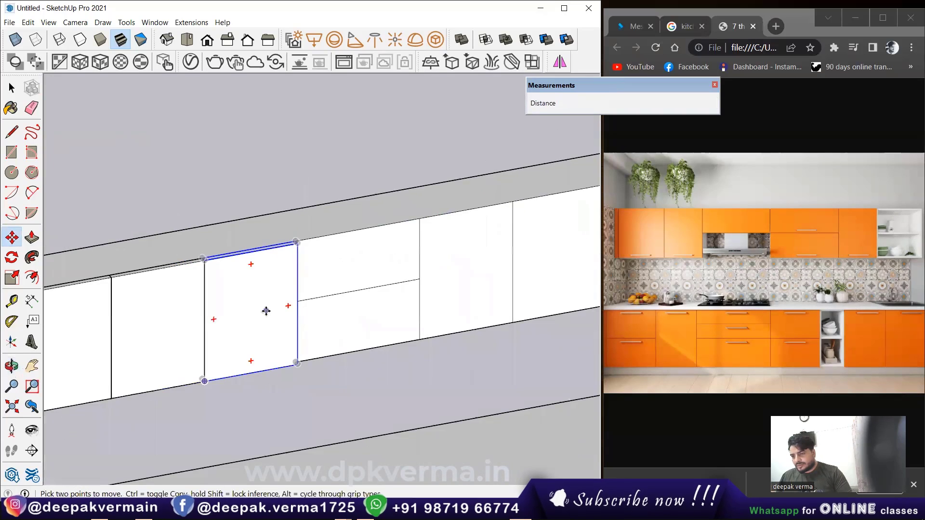
scroll(264, 310, down, 2)
key(space)
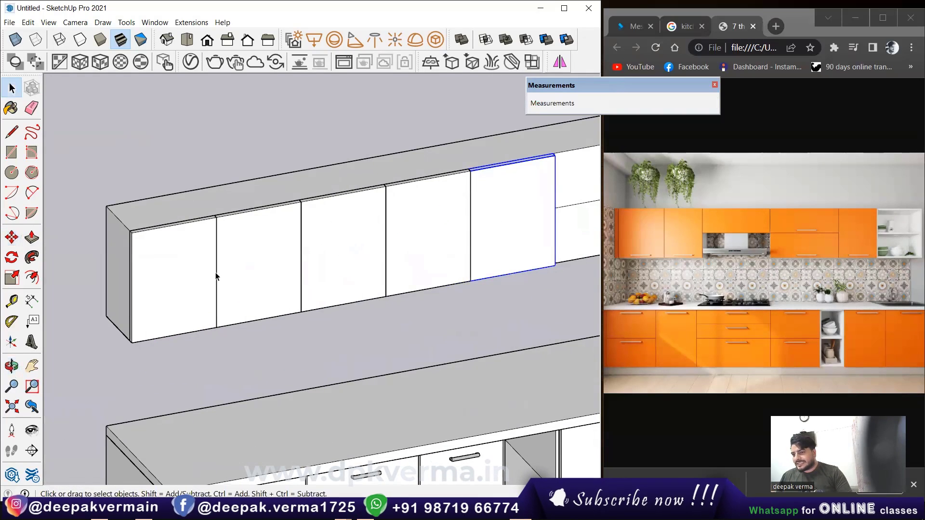
- Turn on X-ray and scale the selected upper door to 0.67 width
click(198, 271)
click(270, 256)
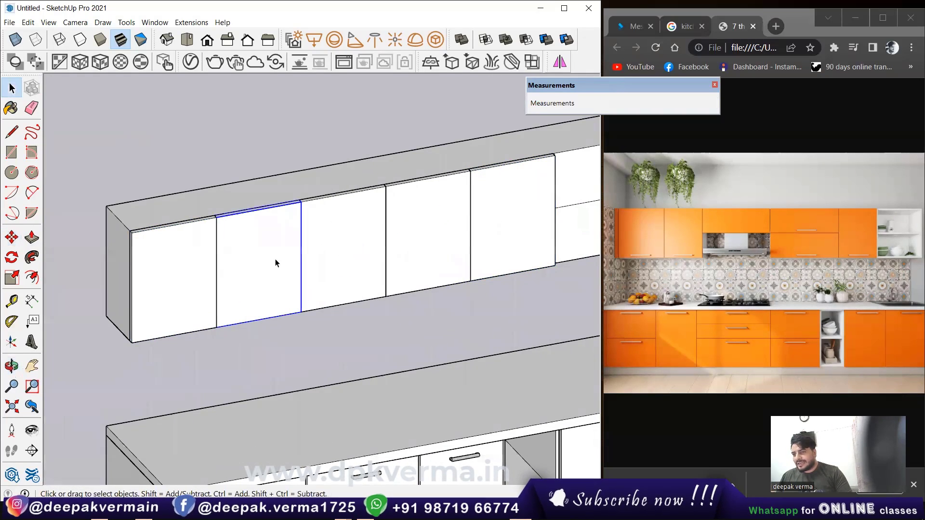
click(15, 39)
scroll(296, 233, up, 3)
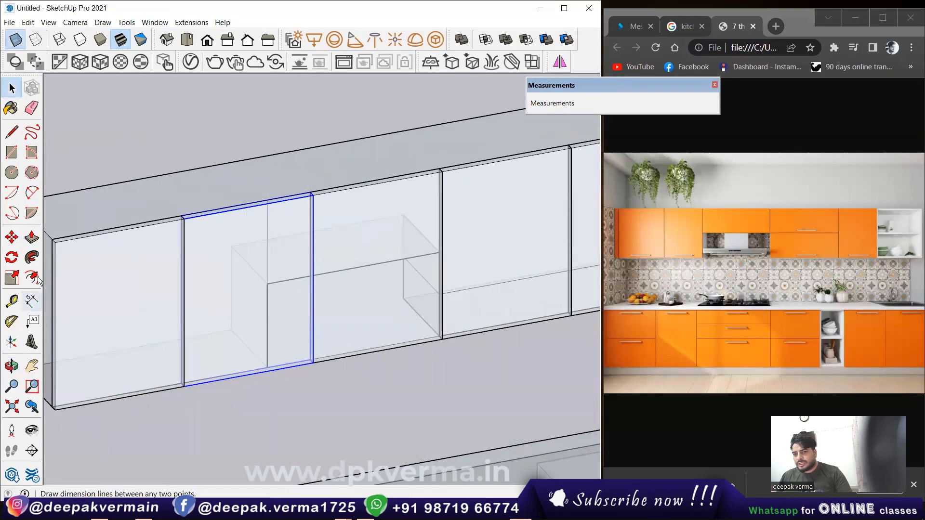
click(12, 277)
scroll(309, 263, up, 2)
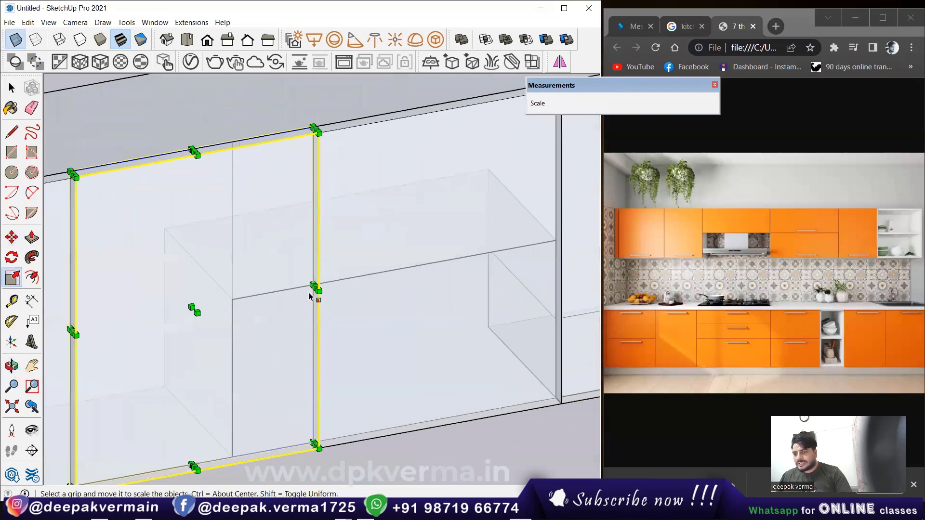
scroll(316, 289, up, 2)
click(313, 288)
click(235, 303)
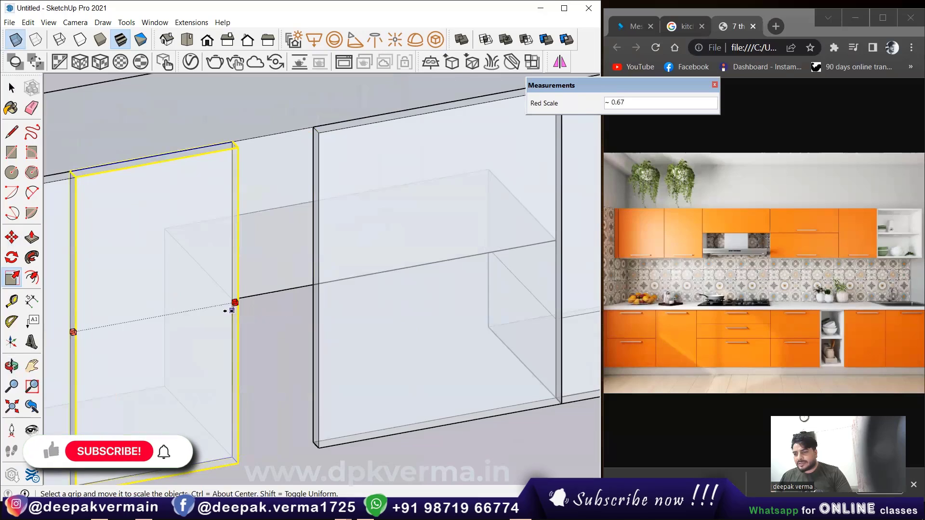
scroll(259, 326, down, 3)
middle_drag(293, 314, 89, 295)
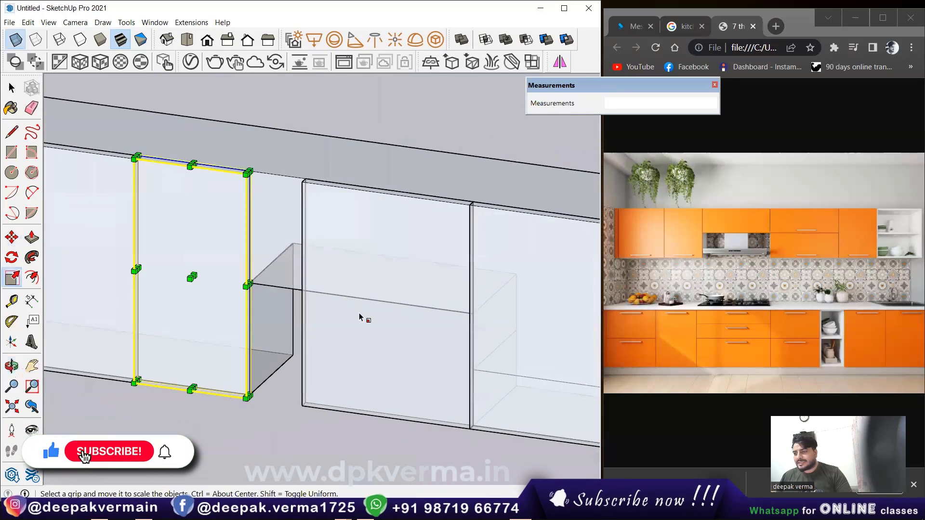
key(space)
- Scale the neighbouring door panel wider and shorter, to about half height
scroll(356, 269, down, 3)
click(352, 279)
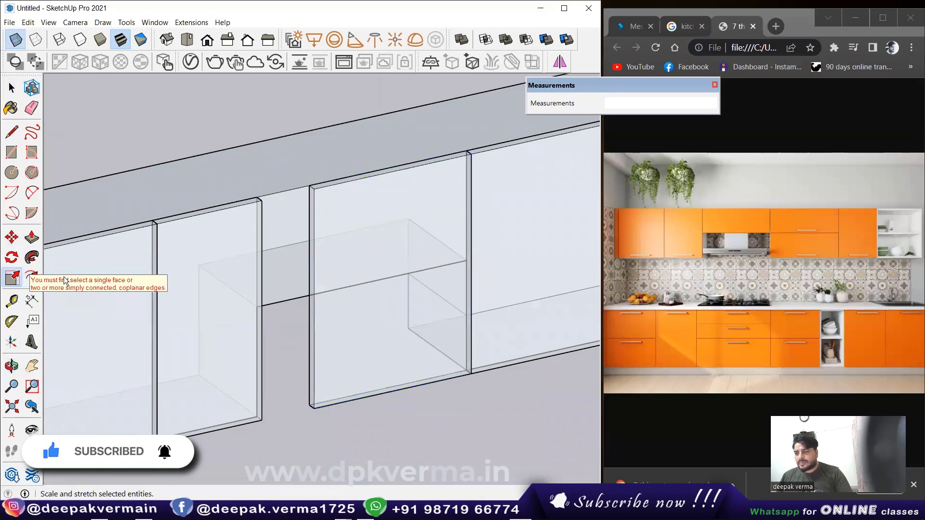
click(12, 278)
scroll(312, 302, up, 3)
click(313, 301)
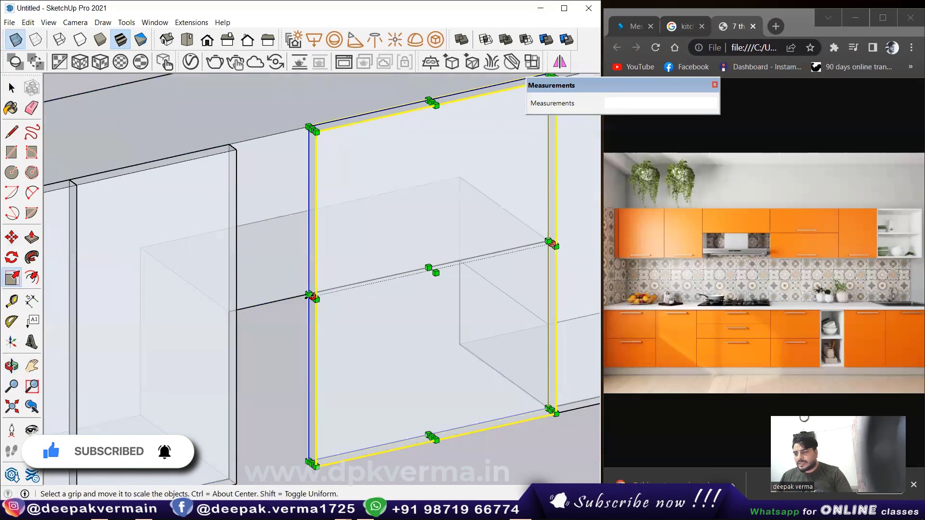
drag(311, 296, 233, 314)
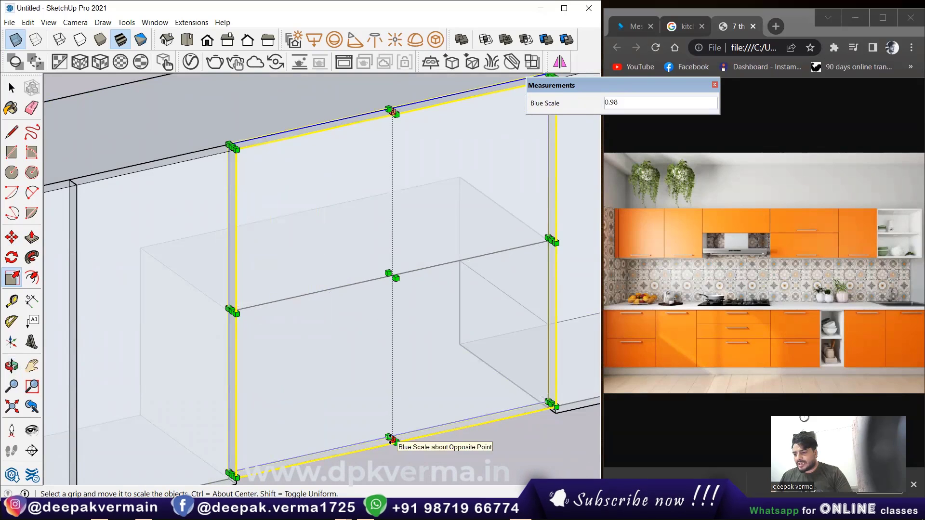
mouse_move(389, 444)
mouse_down()
mouse_move(393, 279)
mouse_move(420, 275)
mouse_up()
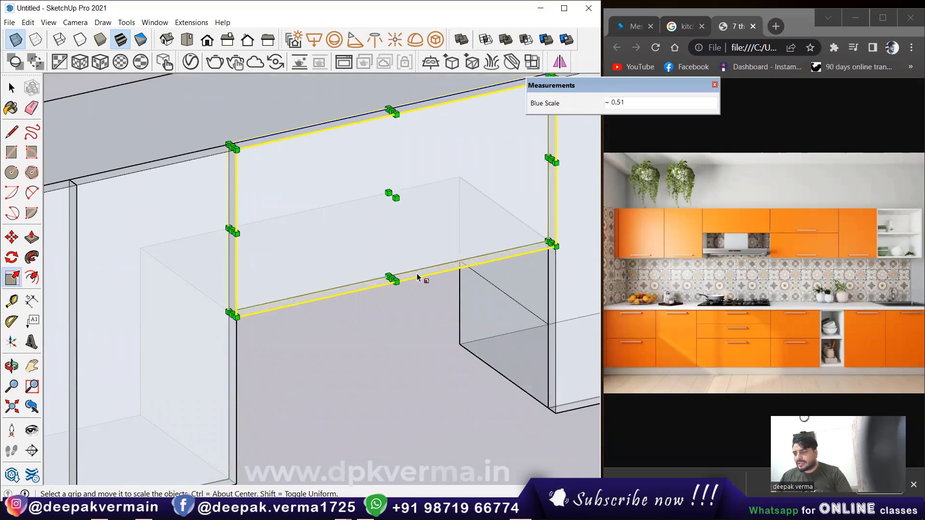
mouse_move(419, 275)
middle_down()
mouse_move(314, 275)
mouse_move(374, 291)
mouse_move(185, 274)
mouse_move(355, 314)
mouse_move(241, 323)
mouse_move(244, 283)
mouse_move(364, 302)
mouse_move(421, 283)
middle_up()
- Scale the middle panel to double width and three-quarters height
key(space)
click(250, 287)
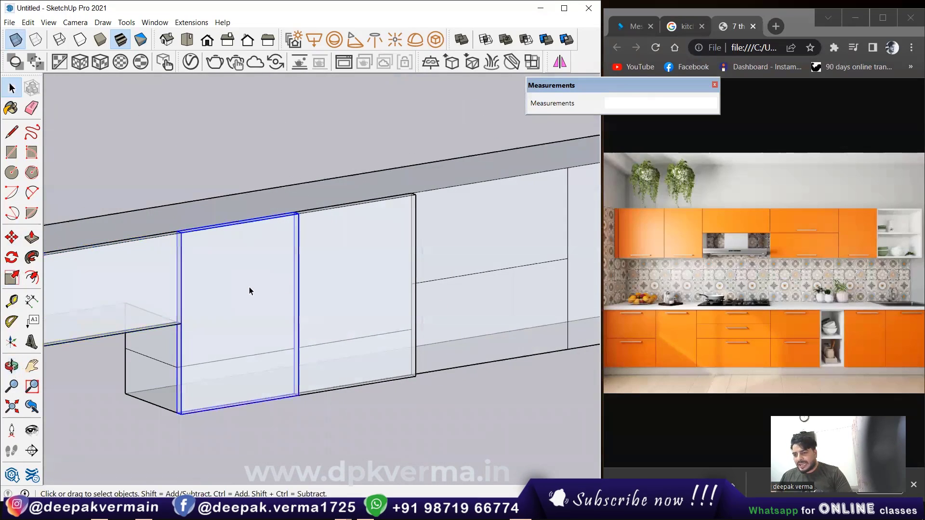
mouse_move(250, 287)
middle_down()
mouse_move(307, 343)
mouse_move(295, 330)
middle_up()
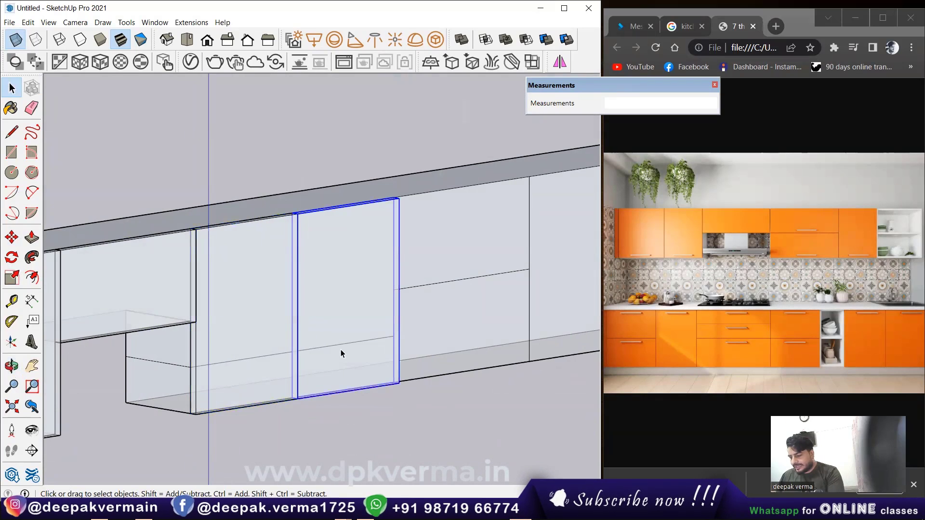
mouse_move(340, 349)
middle_down()
mouse_move(331, 360)
mouse_move(332, 337)
middle_up()
click(264, 371)
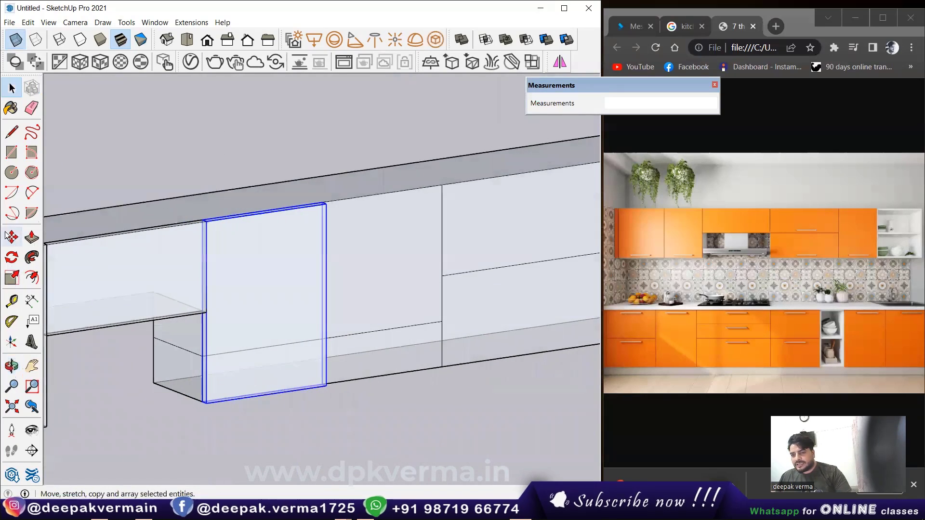
click(11, 278)
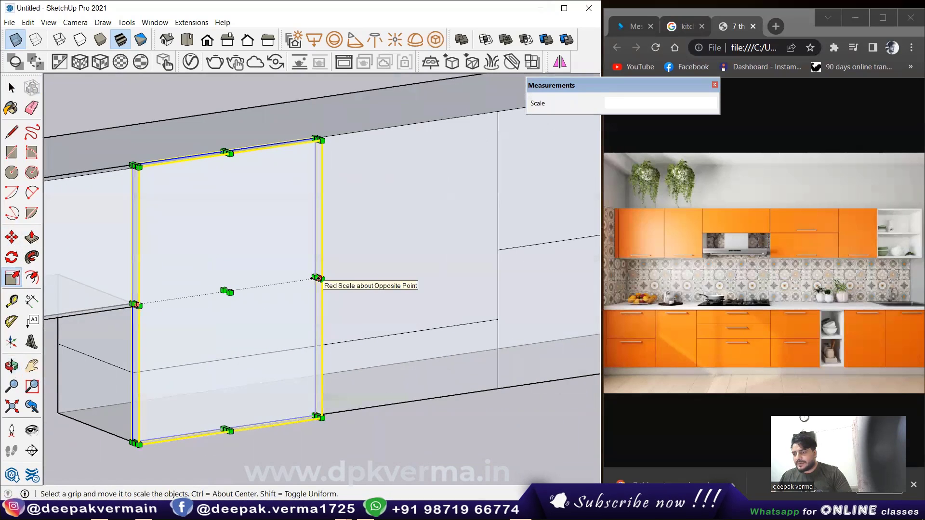
drag(324, 294, 498, 260)
click(498, 261)
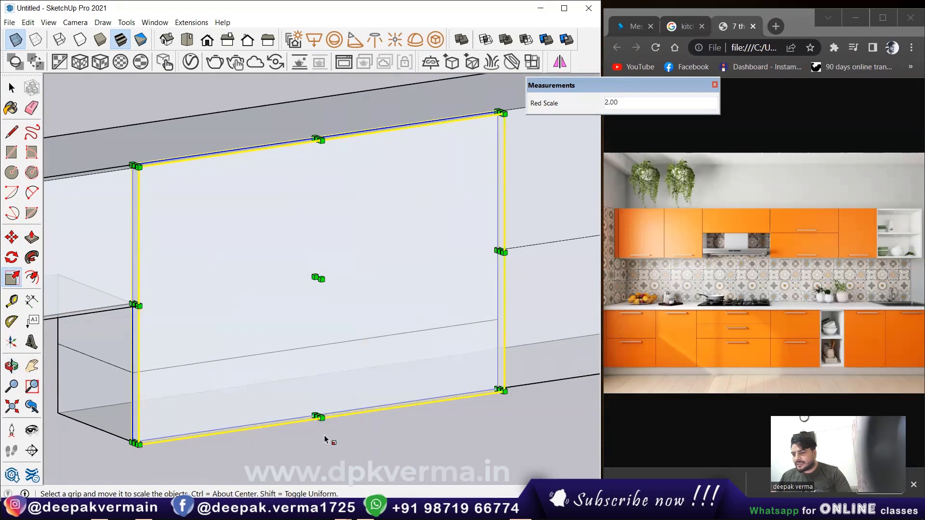
middle_drag(320, 420, 330, 433)
click(315, 412)
text(0.75)
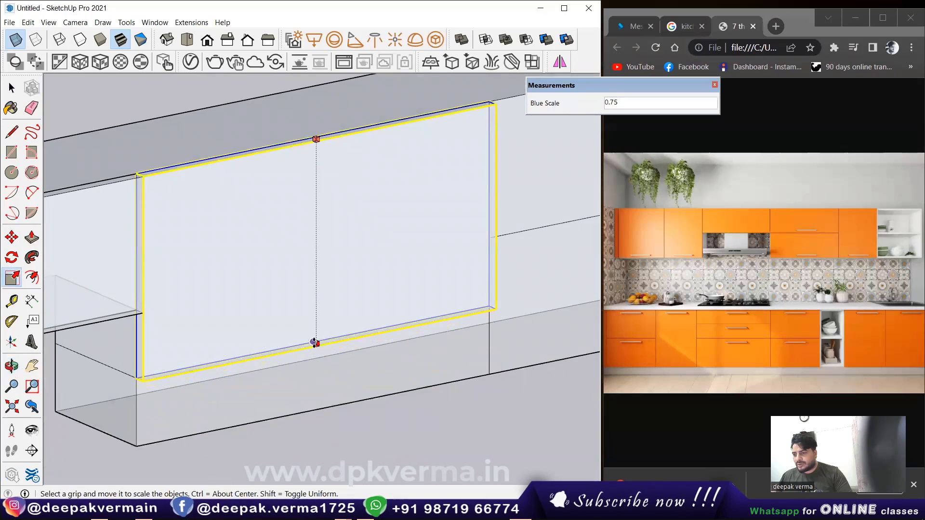
click(312, 333)
scroll(312, 333, down, 2)
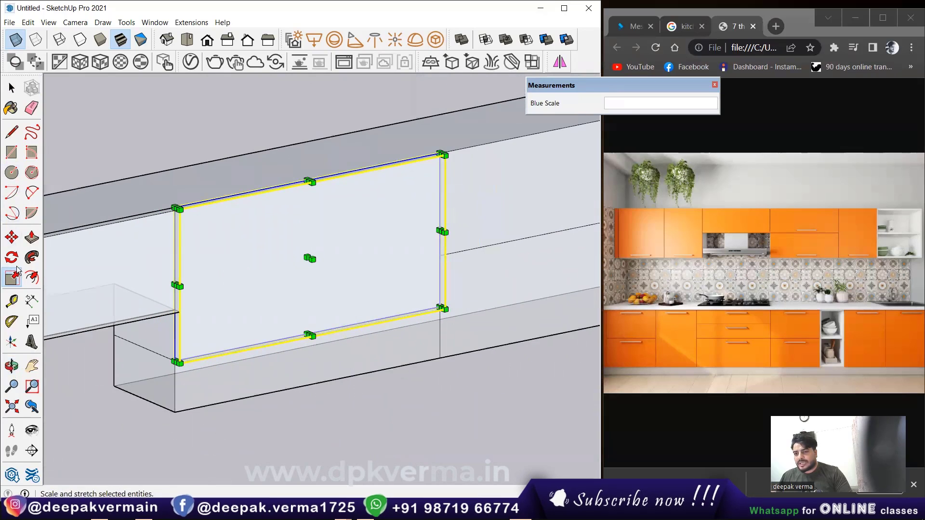
- Move the middle panel lower on the cabinet front and shorten it to half height
key(m)
scroll(183, 225, up, 3)
click(183, 225)
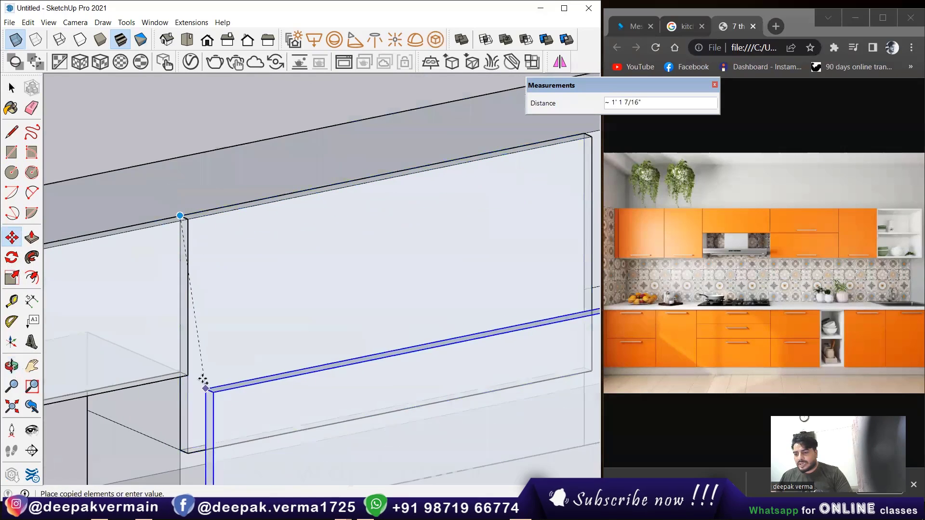
shift+middle_drag(202, 378, 190, 264)
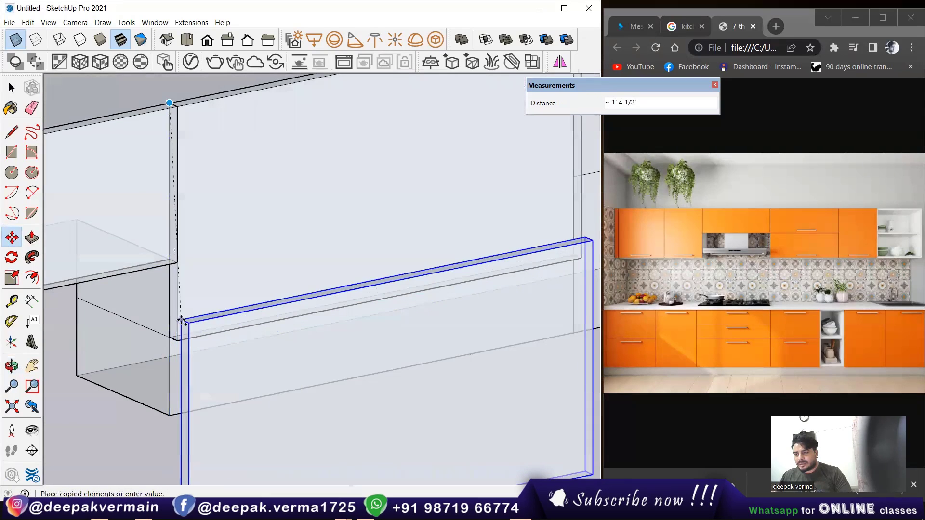
click(171, 340)
scroll(170, 342, down, 2)
click(11, 277)
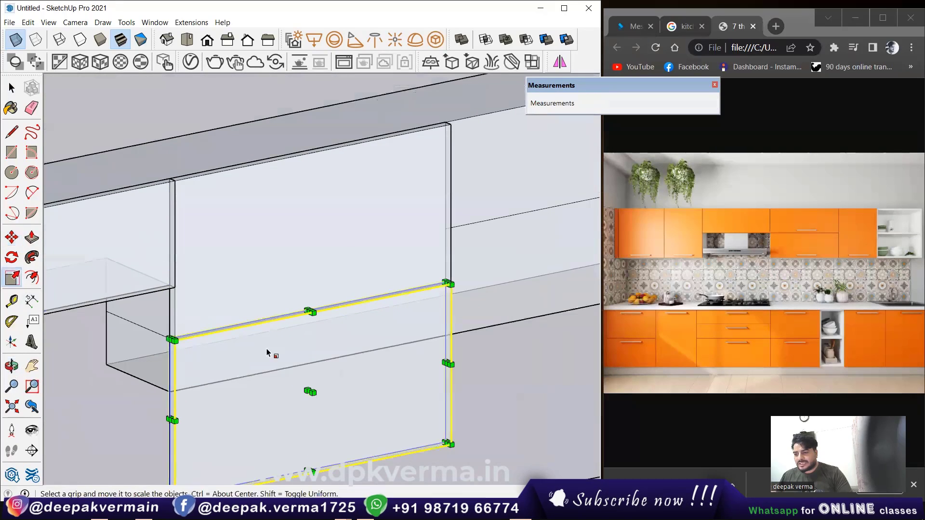
scroll(267, 348, up, 2)
scroll(289, 434, up, 2)
drag(302, 428, 273, 302)
scroll(316, 313, down, 3)
scroll(220, 315, up, 3)
scroll(219, 315, down, 2)
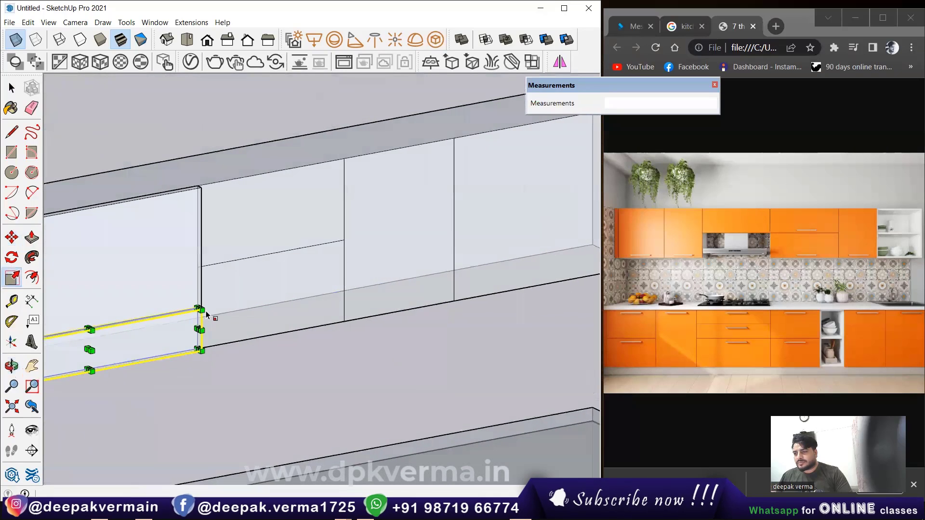
key(space)
- Move the left panel to the adjacent panel's corner and scale it to about two-thirds width and height
click(128, 263)
shift+middle_drag(128, 265, 210, 264)
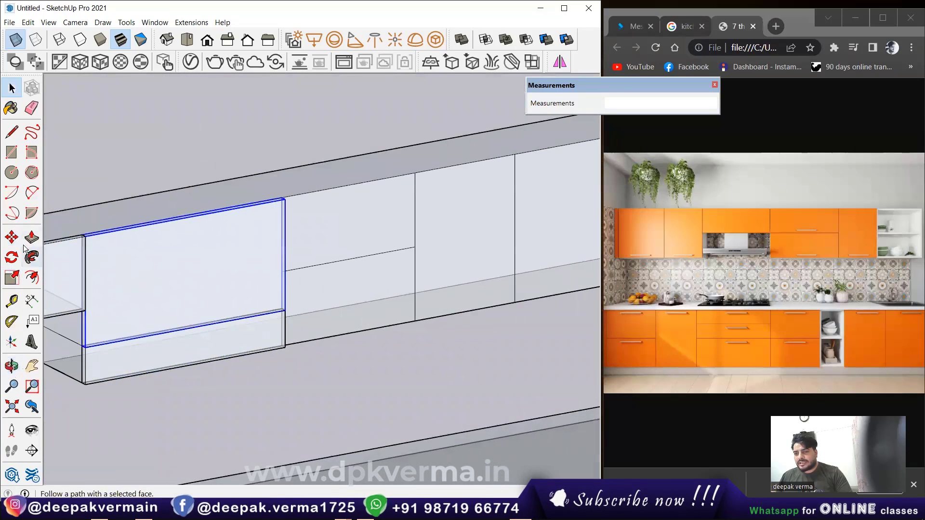
key(m)
scroll(80, 238, up, 2)
click(80, 238)
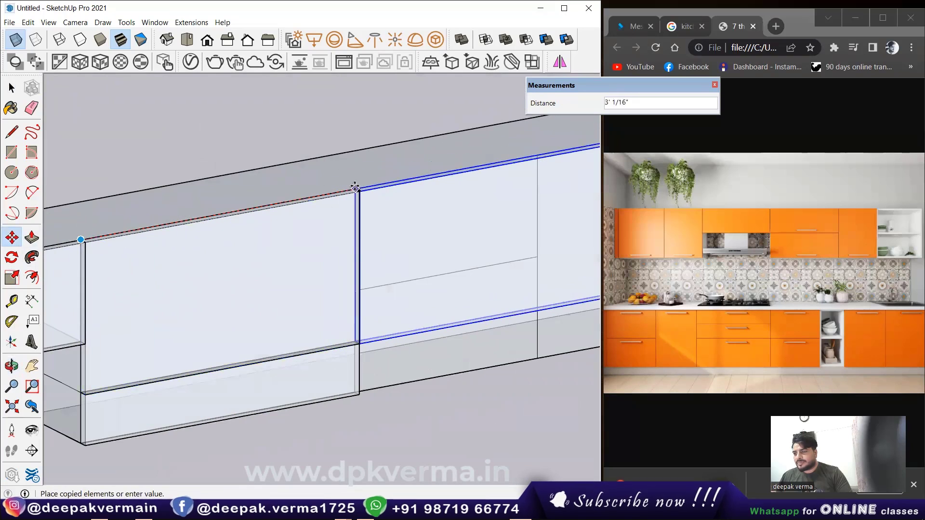
click(355, 192)
middle_drag(355, 192, 230, 237)
key(space)
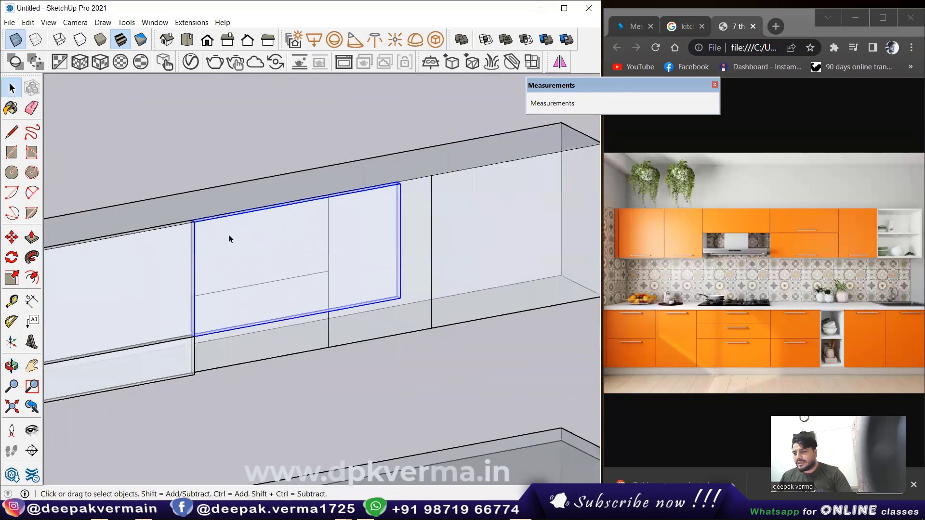
key(s)
scroll(406, 235, up, 2)
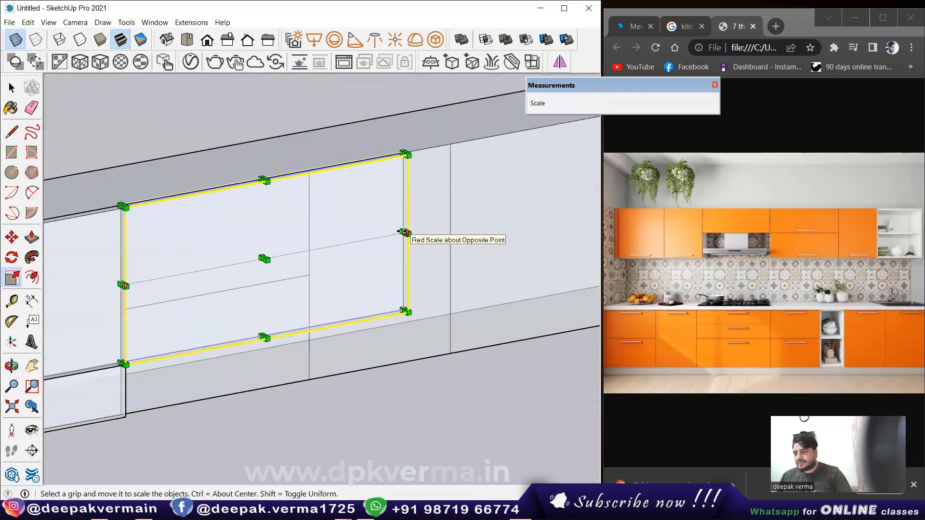
drag(406, 235, 310, 249)
scroll(223, 351, up, 2)
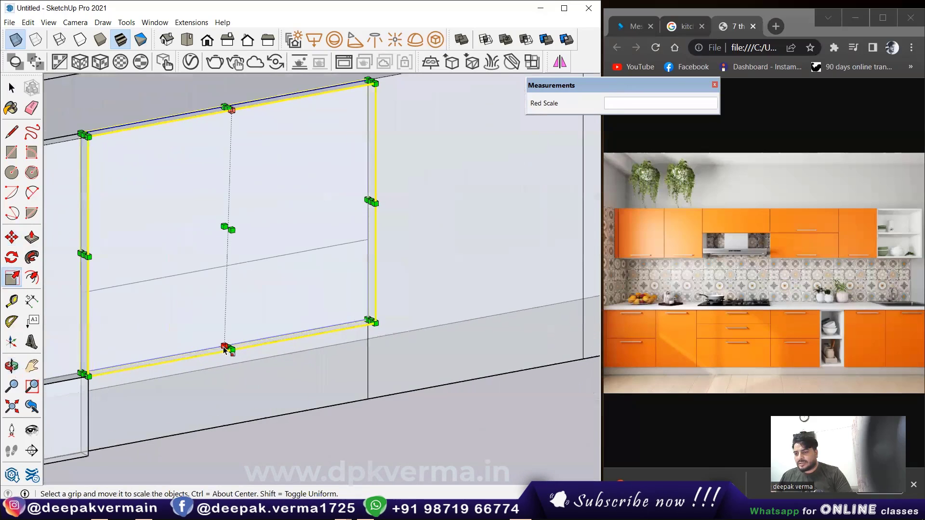
drag(229, 345, 225, 266)
key(space)
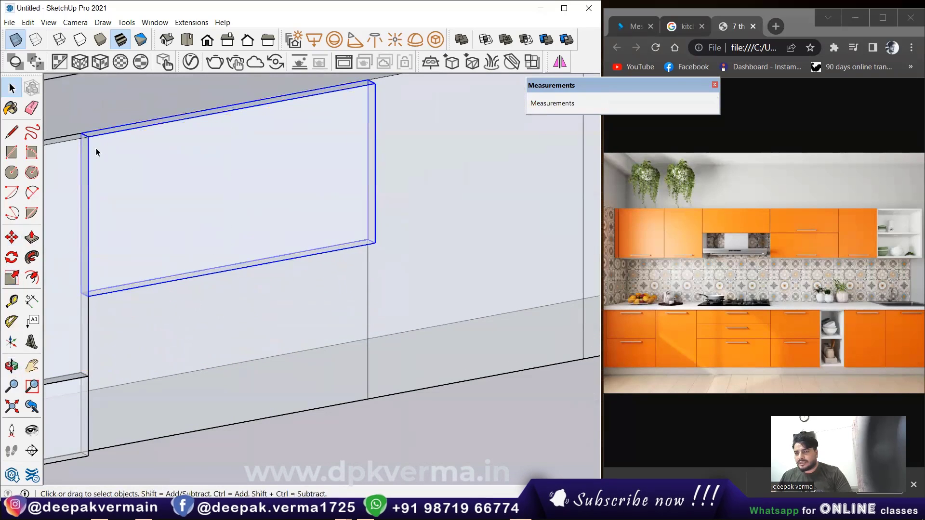
- Lower the resized panel on the cabinet front
click(9, 239)
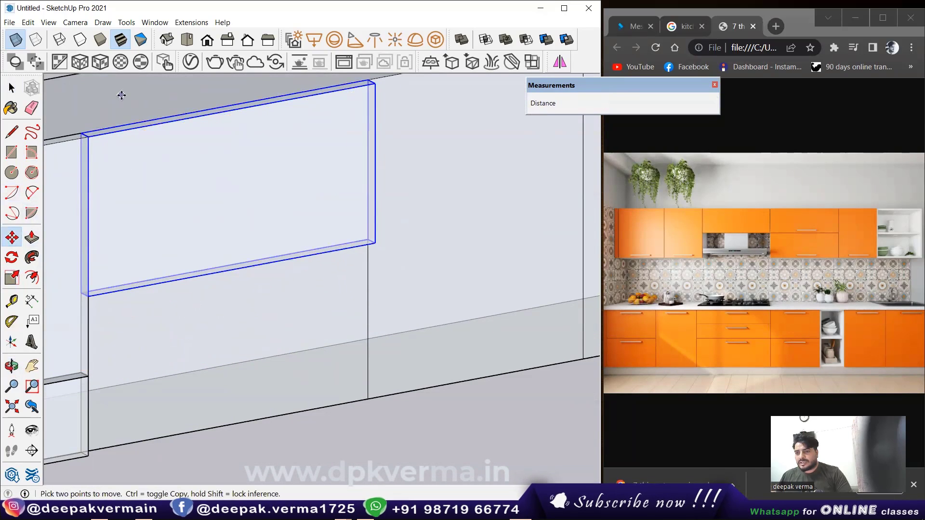
click(83, 131)
click(83, 292)
scroll(84, 293, down, 2)
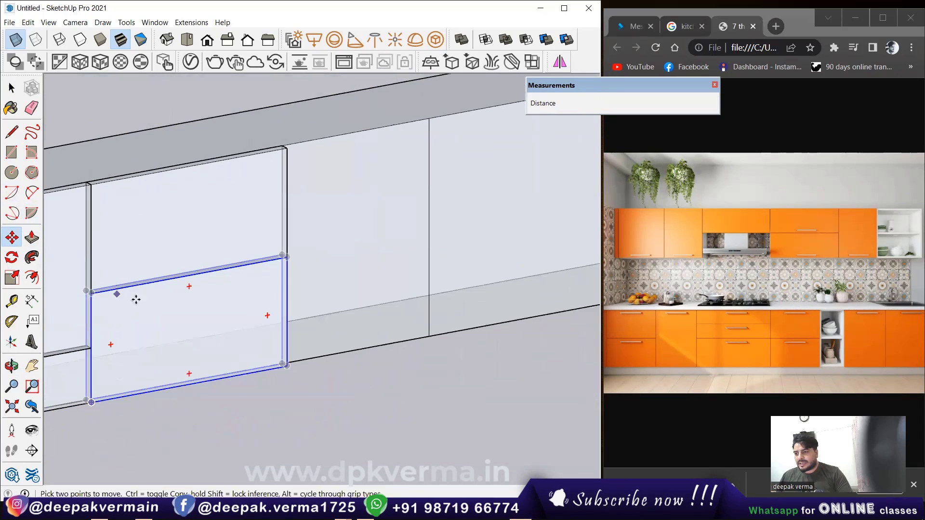
key(space)
scroll(94, 224, down, 1)
- Copy the upper panel beside the next one, narrow it to fit the gap, and drop it one panel lower
click(96, 225)
shift+middle_drag(96, 225, 184, 232)
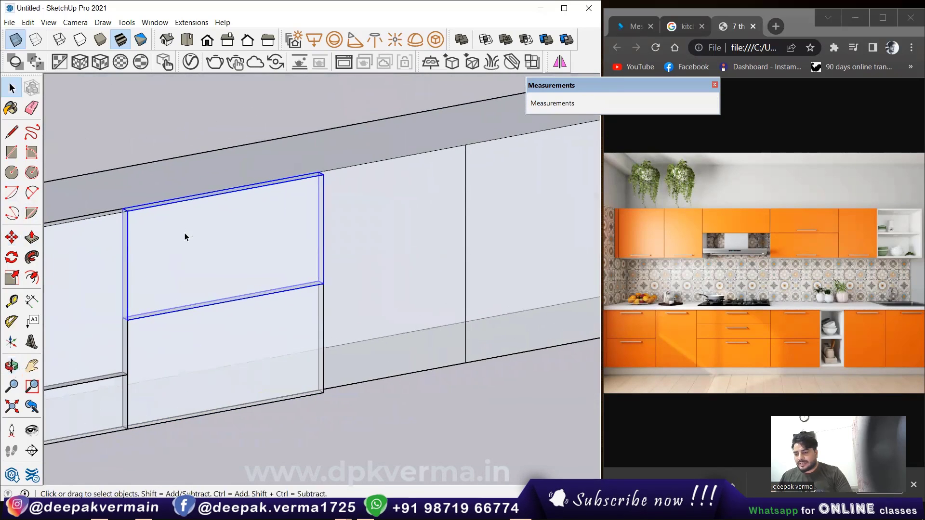
key(m)
click(122, 206)
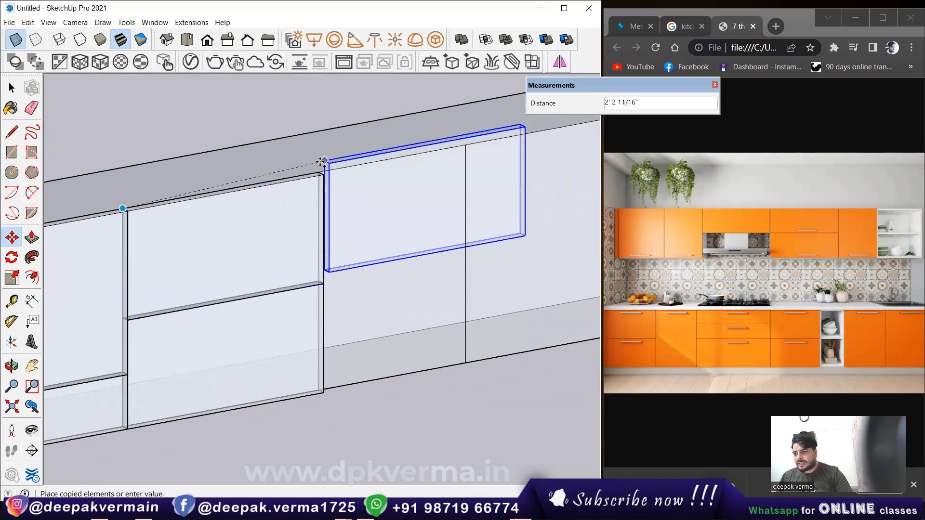
click(318, 168)
shift+middle_drag(100, 248, 54, 266)
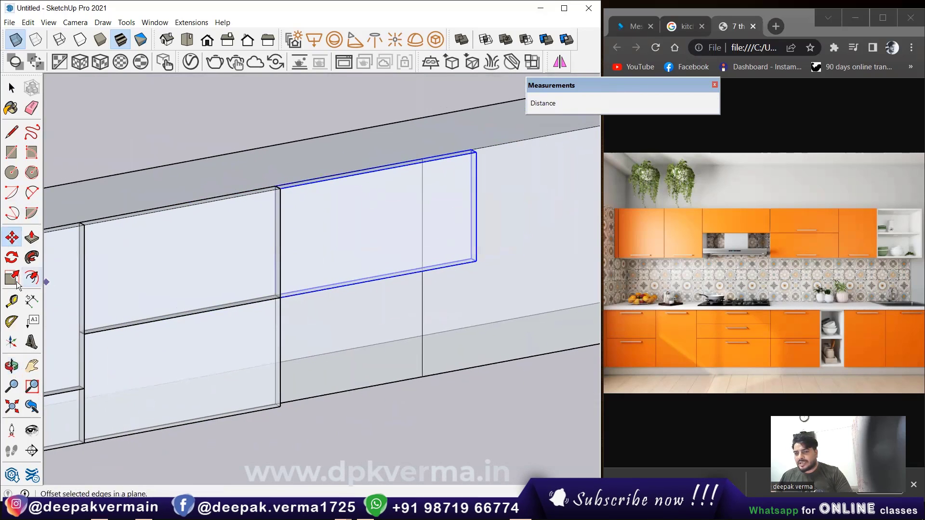
click(16, 281)
click(474, 205)
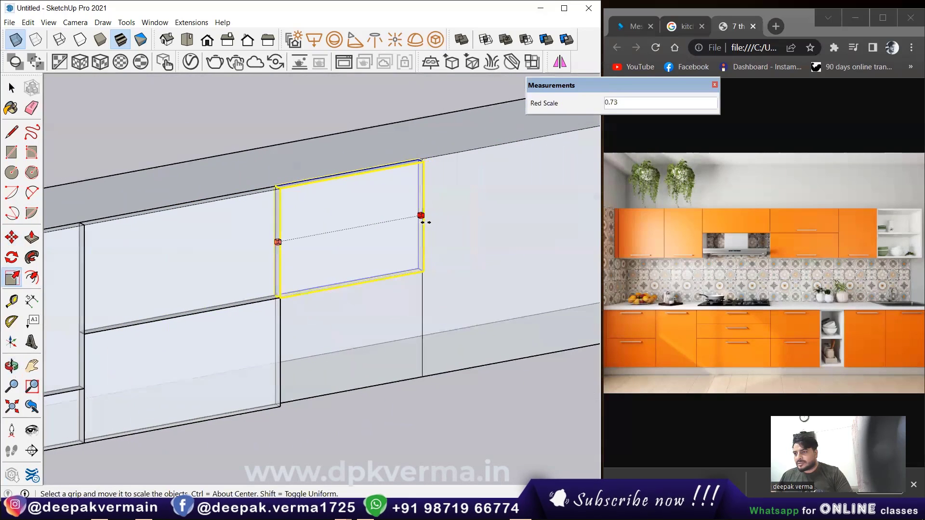
click(413, 226)
mouse_move(411, 226)
middle_down()
mouse_move(196, 223)
mouse_move(423, 224)
middle_up()
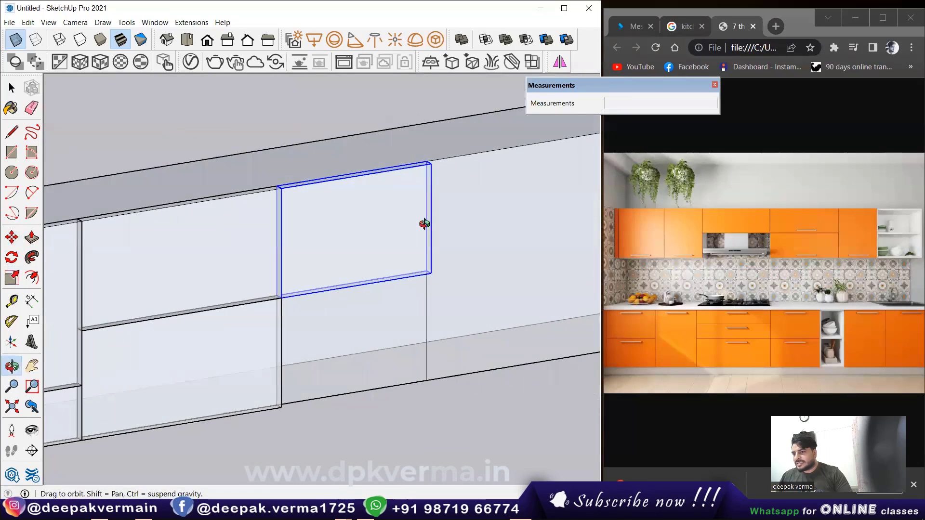
click(20, 240)
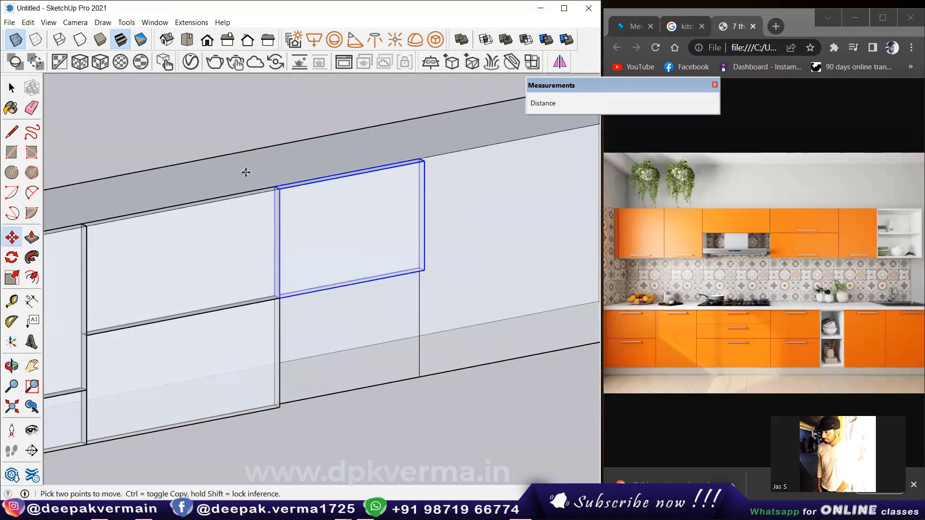
click(273, 185)
click(277, 298)
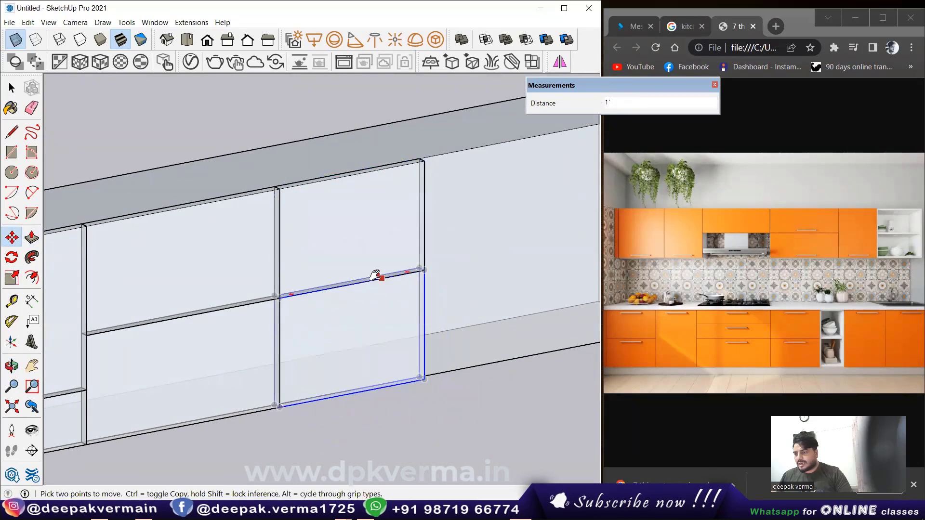
shift+middle_drag(376, 273, 227, 248)
key(space)
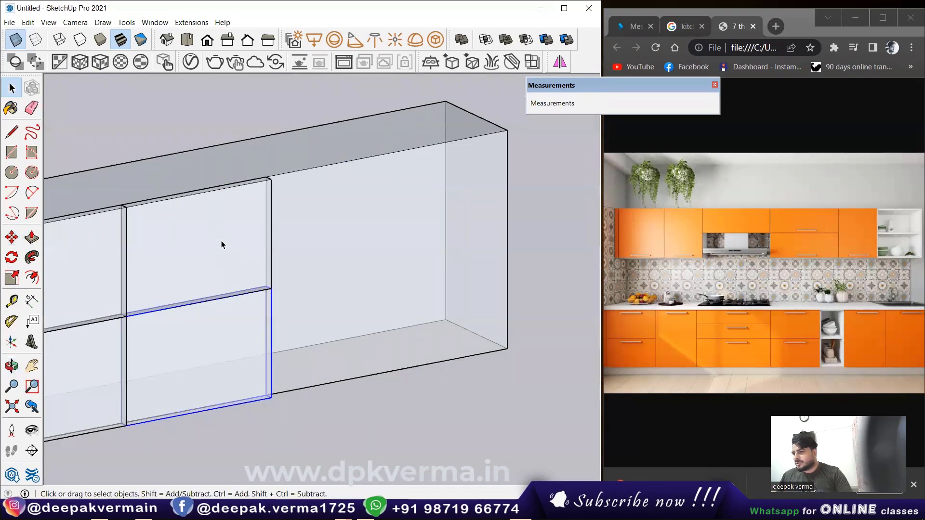
- Stretch the selected panel taller to the full cabinet height
scroll(429, 196, down, 2)
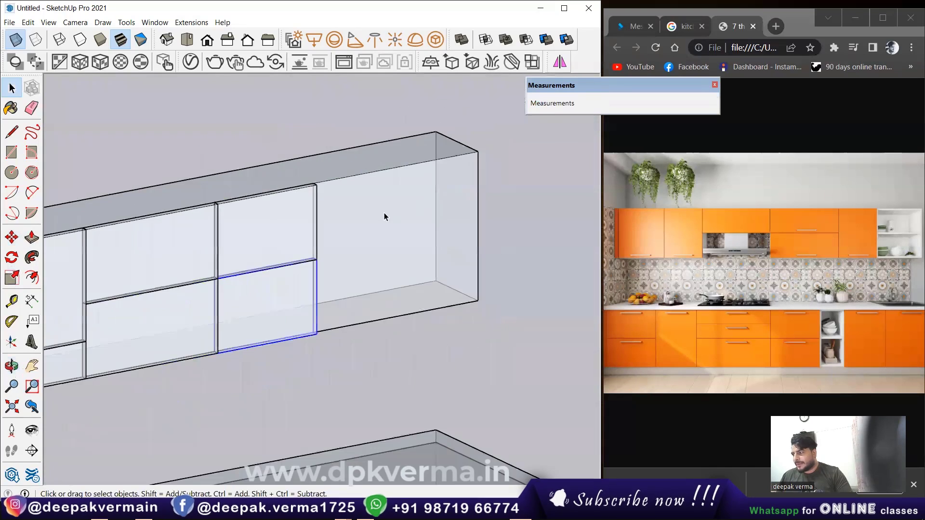
scroll(383, 212, down, 1)
mouse_move(300, 243)
shift+middle_down()
mouse_move(436, 224)
mouse_move(368, 216)
shift+middle_up()
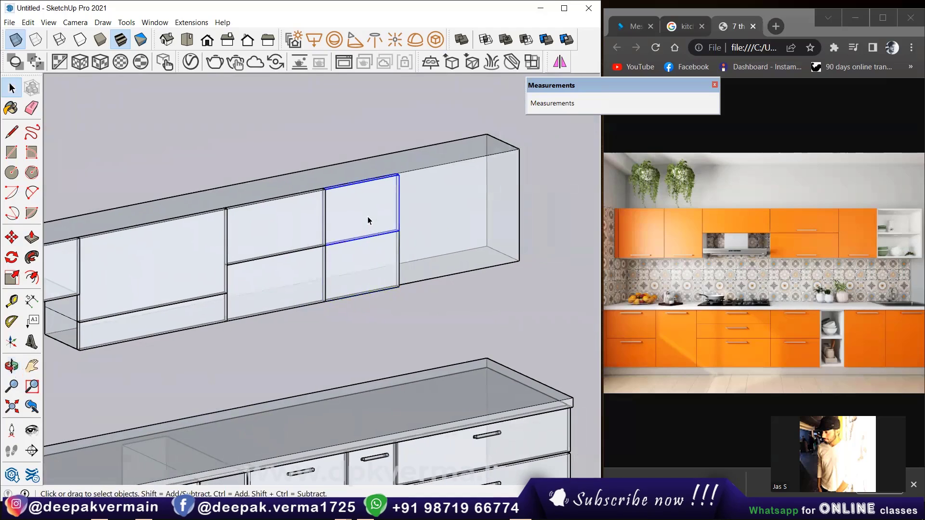
middle_drag(360, 253, 365, 255)
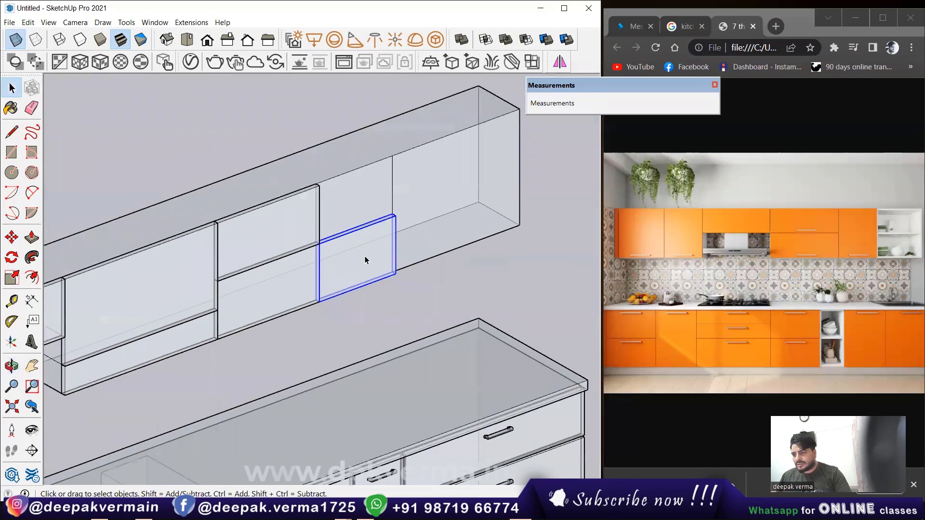
click(12, 278)
scroll(319, 237, up, 2)
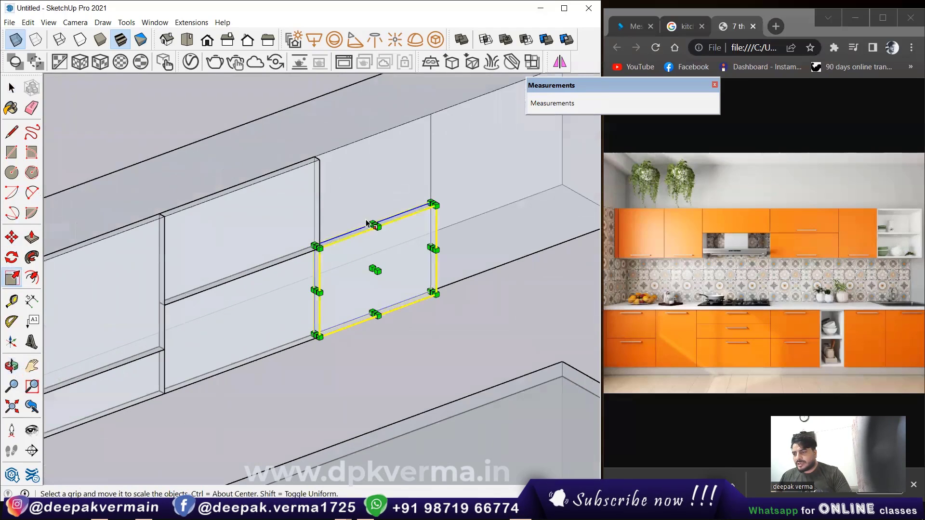
drag(374, 222, 374, 133)
mouse_move(368, 176)
middle_down()
mouse_move(172, 154)
mouse_move(320, 159)
mouse_move(231, 234)
mouse_move(209, 115)
middle_up()
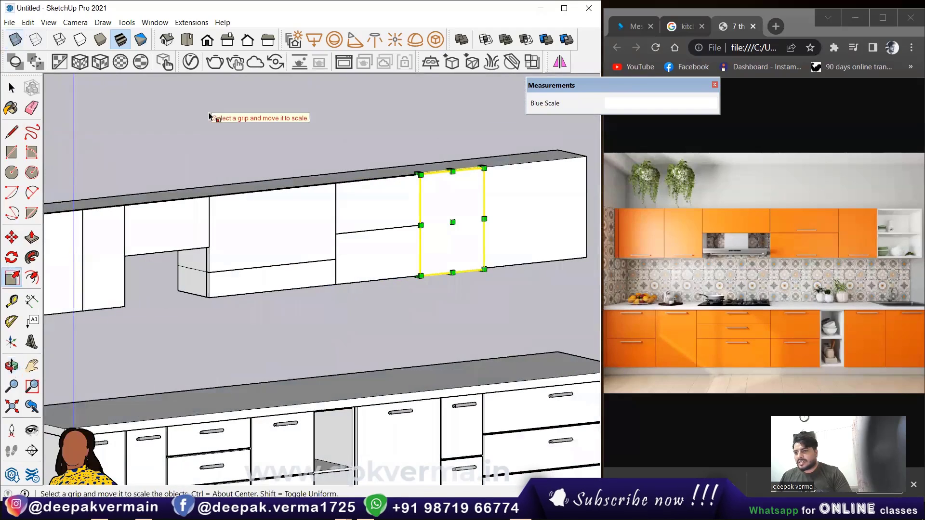
scroll(216, 116, down, 3)
scroll(236, 192, up, 2)
scroll(259, 244, up, 2)
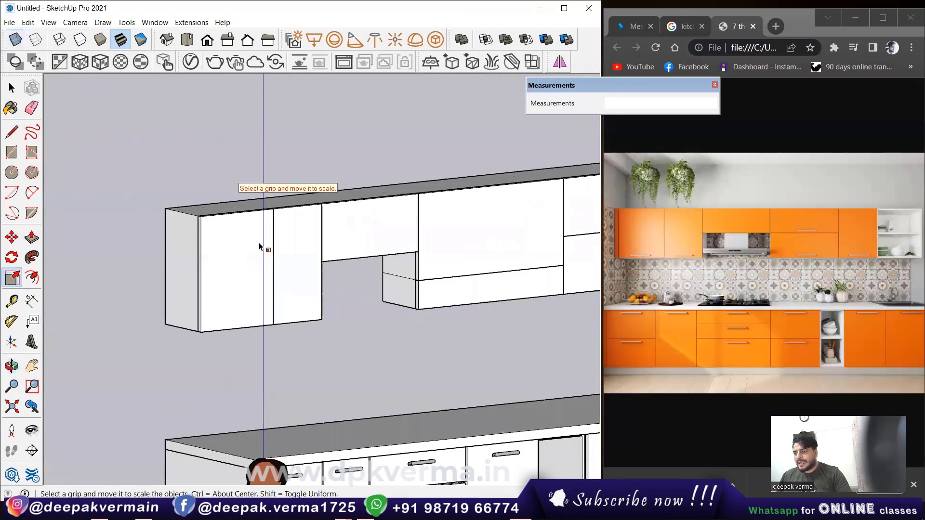
click(12, 89)
scroll(183, 227, up, 2)
middle_drag(216, 217, 184, 227)
- Offset the left-end door face inward by .2 to form a border
click(201, 242)
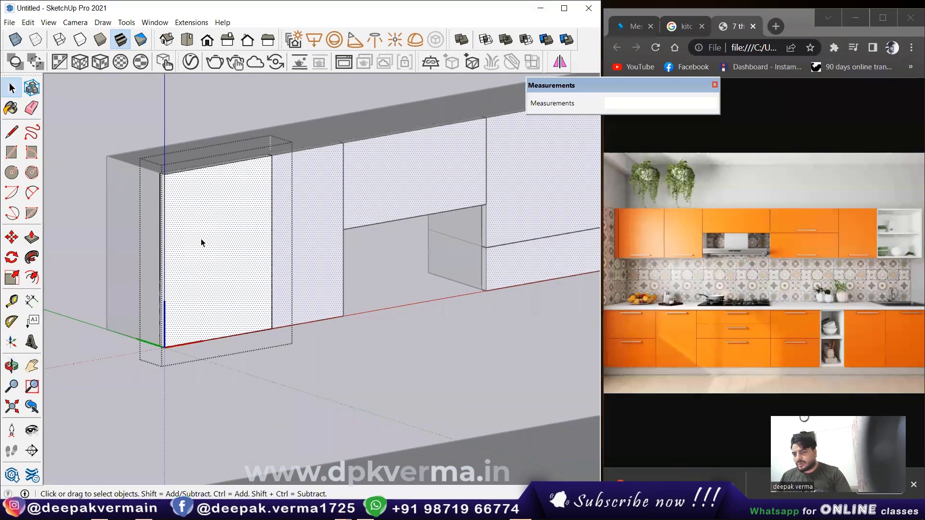
click(32, 277)
scroll(237, 273, up, 2)
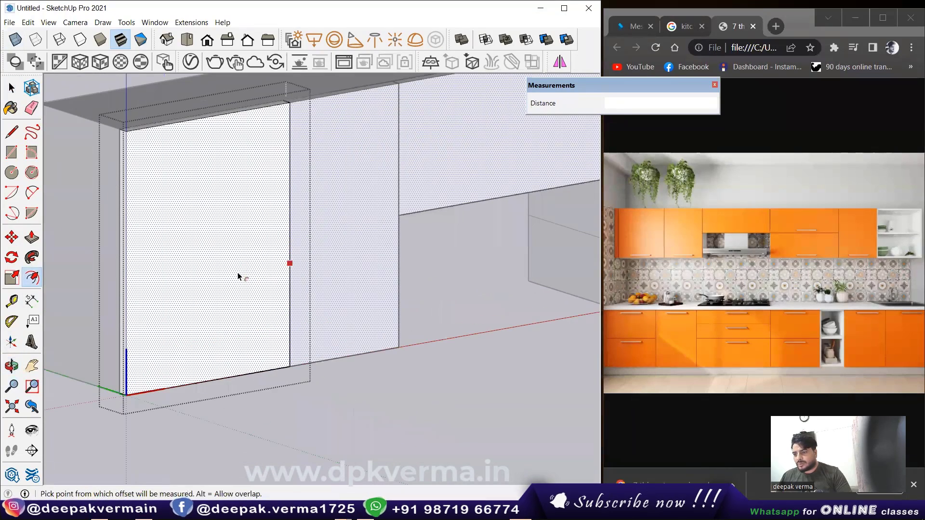
click(238, 276)
text(.2)
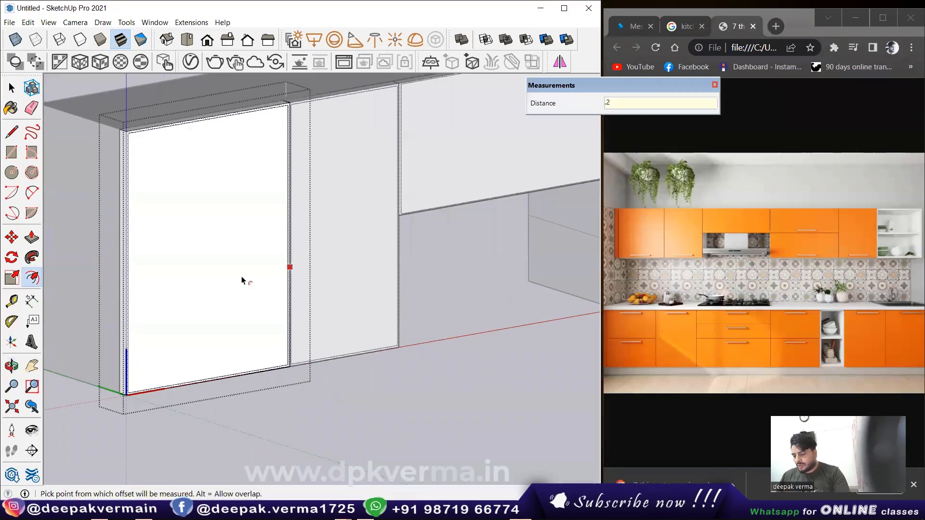
key(Return)
- Push/Pull the offset border ring on the left door
key(p)
scroll(124, 130, up, 3)
scroll(123, 130, up, 2)
click(123, 129)
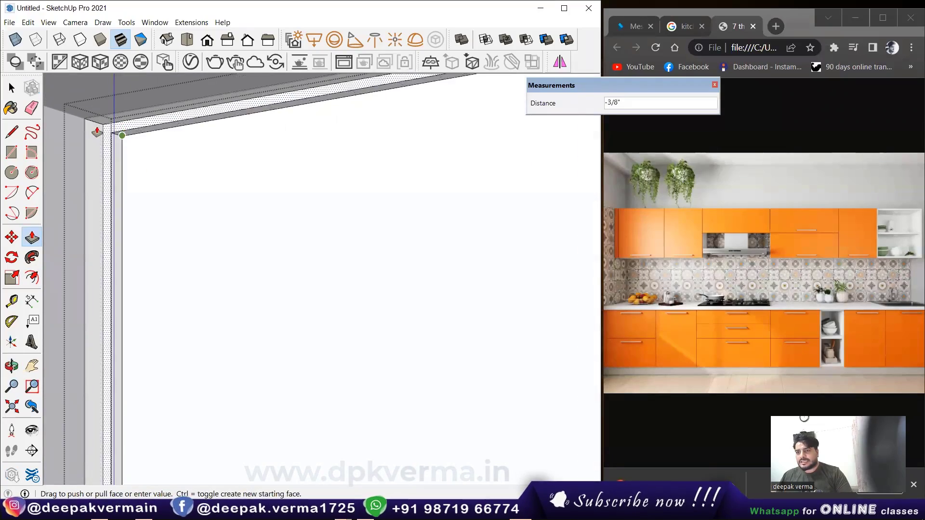
scroll(188, 159, down, 3)
scroll(224, 204, down, 3)
scroll(225, 205, down, 2)
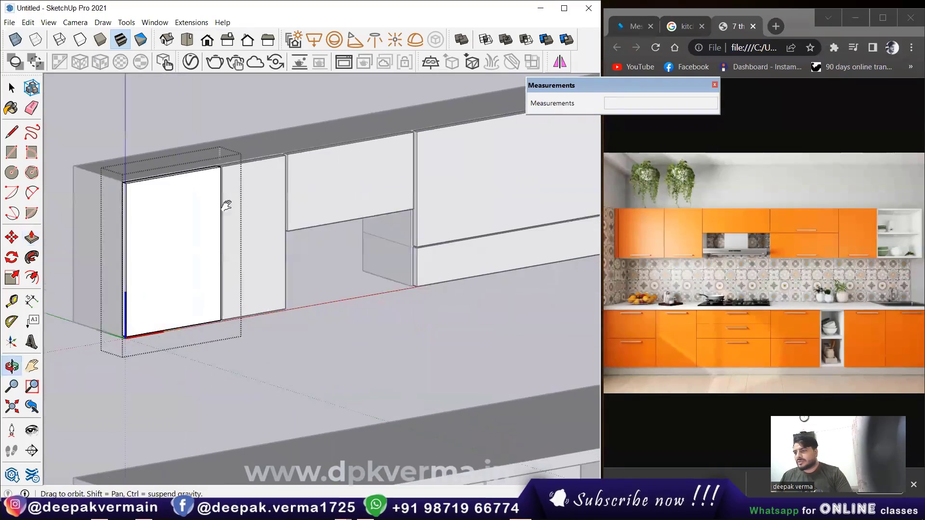
shift+middle_drag(226, 205, 164, 202)
key(space)
- Orbit around the upper cabinet and select its right-end door
scroll(361, 232, up, 3)
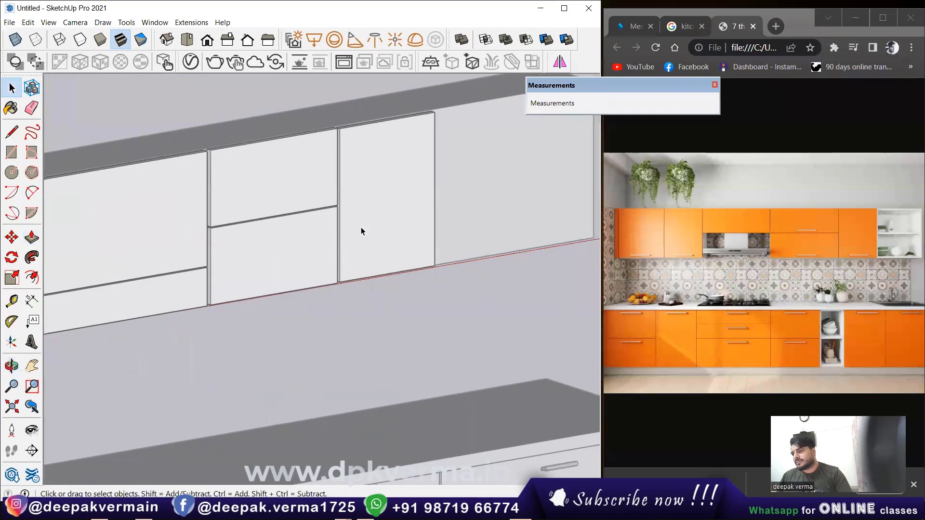
scroll(361, 231, down, 2)
scroll(274, 250, down, 2)
scroll(274, 263, down, 3)
mouse_move(275, 276)
shift+middle_down()
mouse_move(307, 336)
mouse_move(337, 239)
mouse_move(320, 163)
mouse_move(315, 235)
mouse_move(318, 227)
shift+middle_up()
click(319, 226)
click(162, 247)
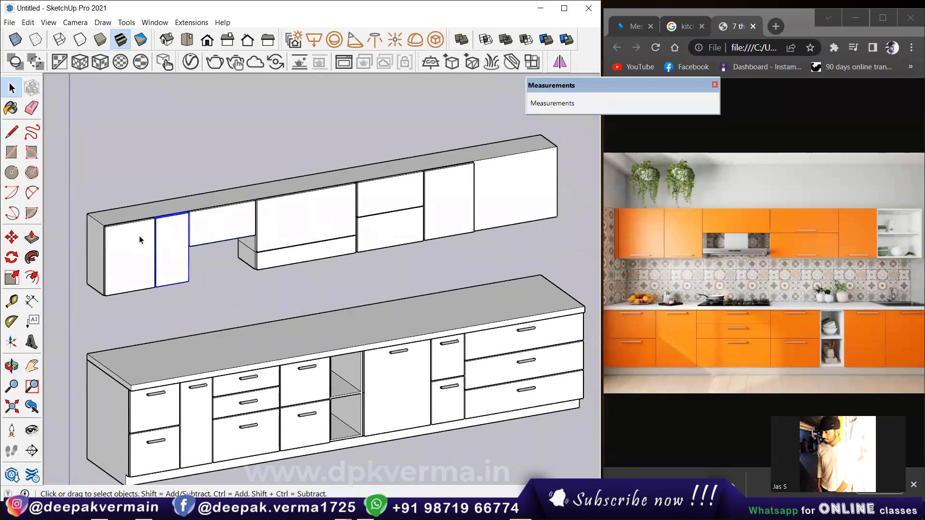
scroll(434, 268, up, 2)
scroll(345, 248, up, 3)
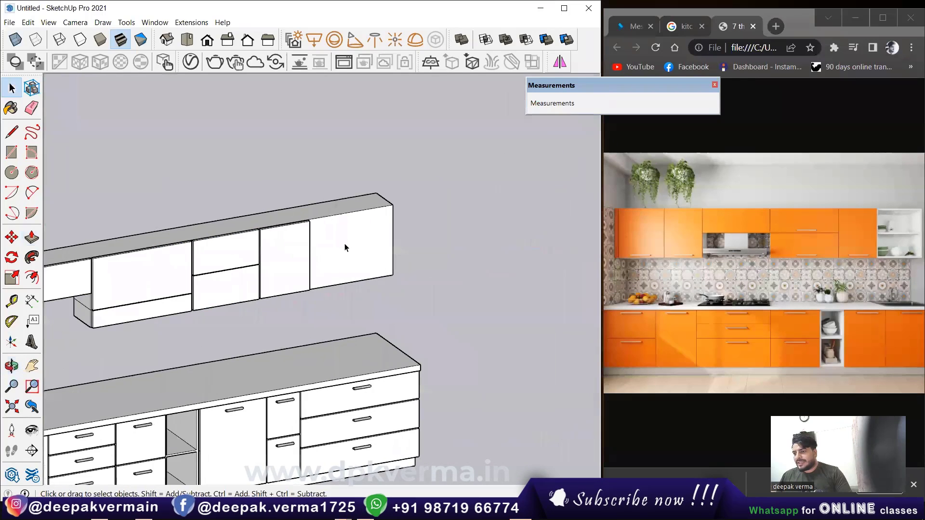
click(345, 248)
scroll(345, 248, up, 2)
mouse_move(345, 248)
middle_down()
mouse_move(274, 236)
mouse_move(366, 262)
mouse_move(304, 245)
mouse_move(409, 241)
mouse_move(400, 233)
middle_up()
- Offset the right-end door face inward to create a matching inset outline
click(32, 278)
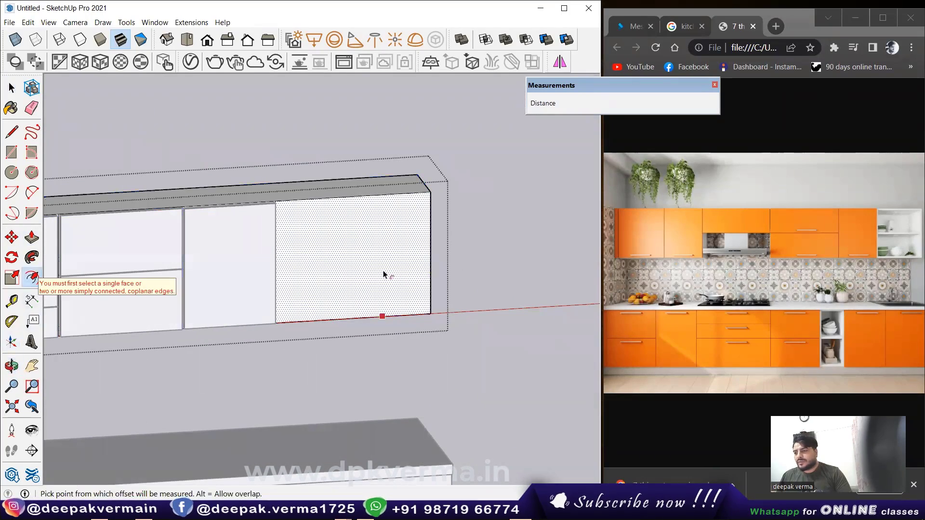
click(370, 287)
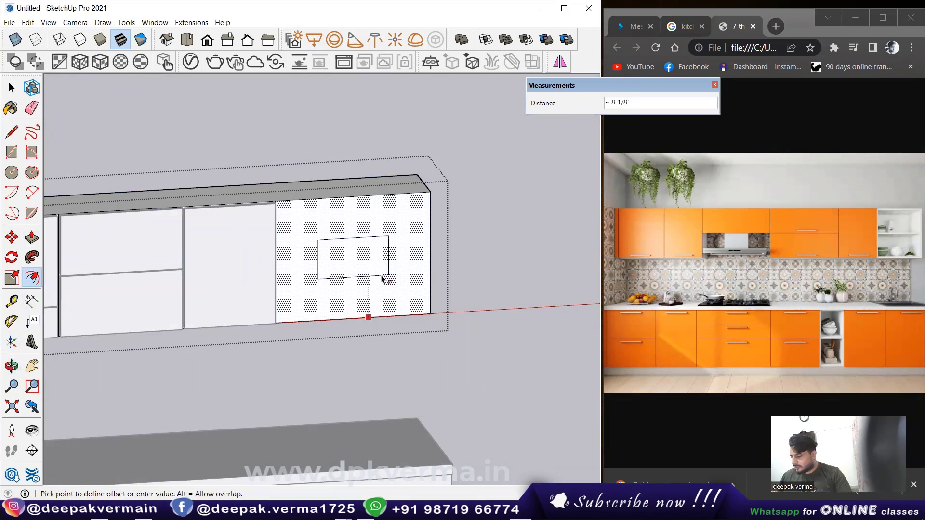
key(Return)
scroll(381, 275, up, 2)
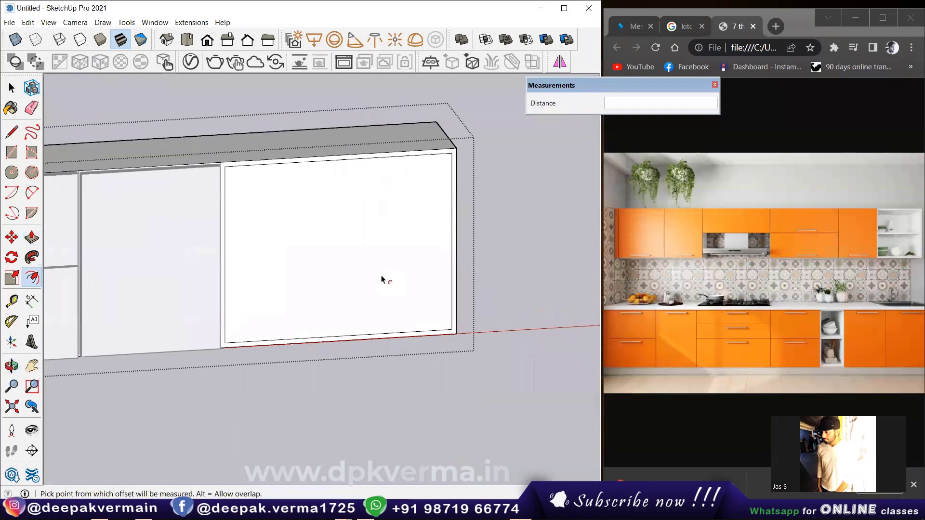
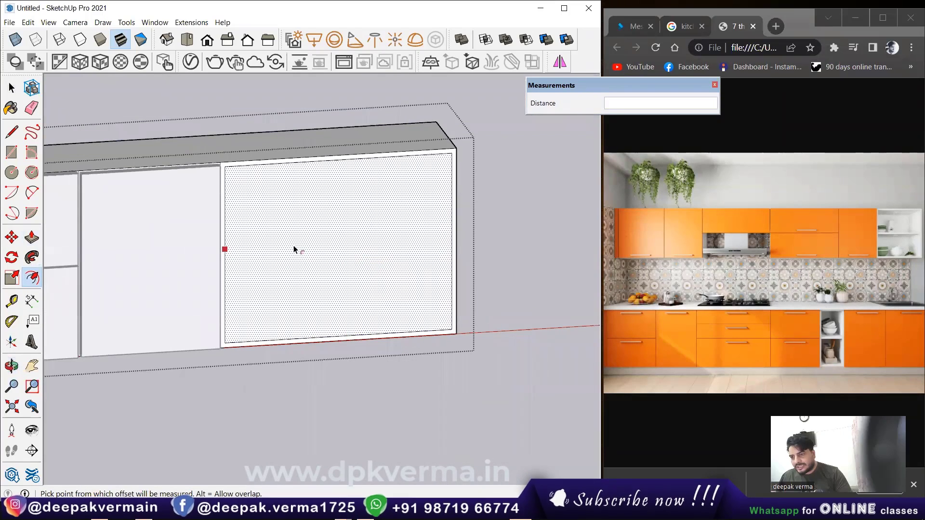
- Draw a dividing line across the right upper panel and offset a guide 0.3" above it
click(11, 133)
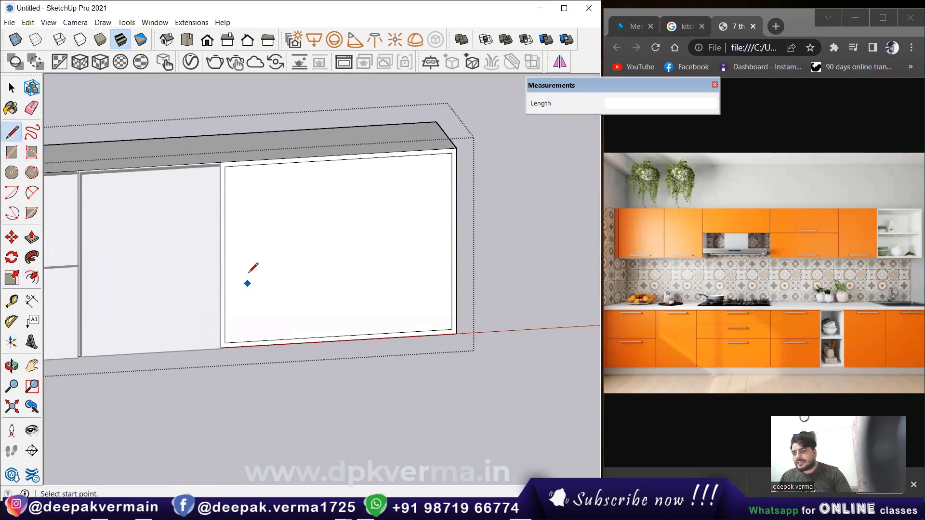
click(225, 254)
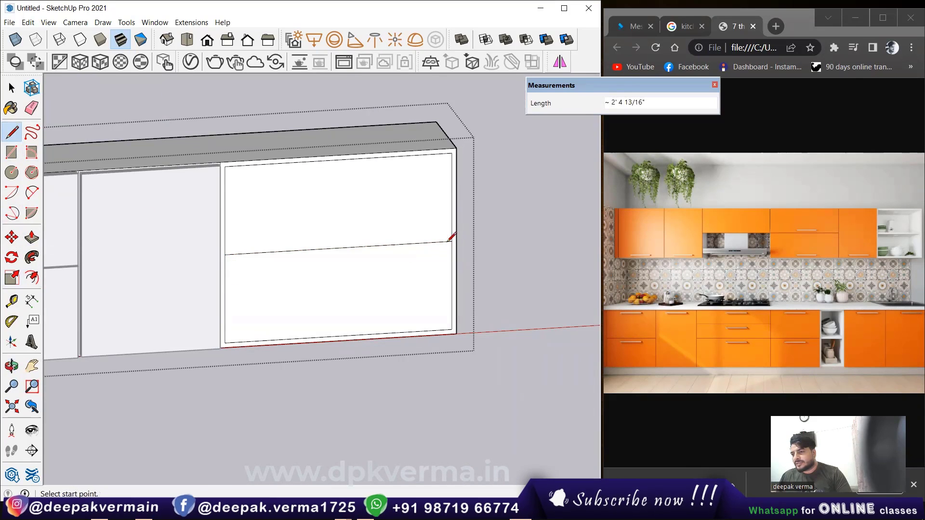
scroll(362, 255, up, 2)
scroll(294, 243, up, 3)
scroll(293, 240, up, 1)
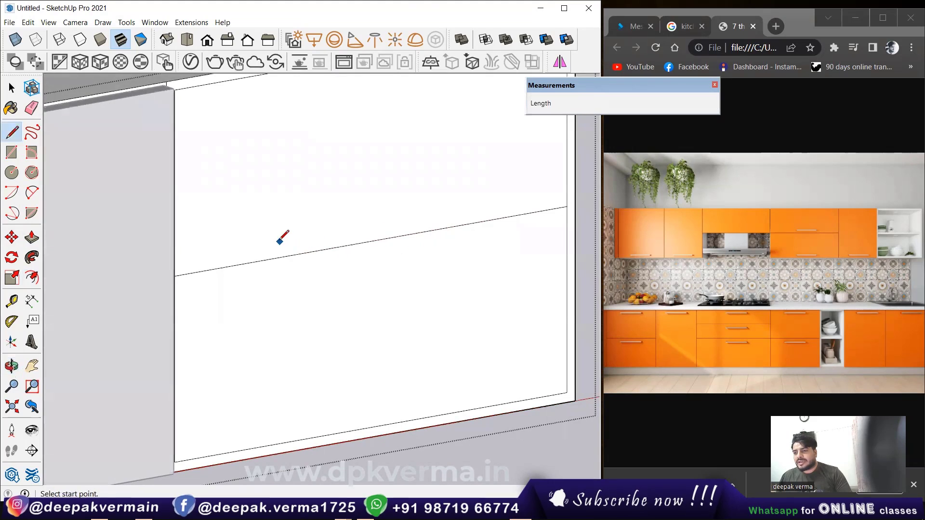
scroll(241, 265, up, 2)
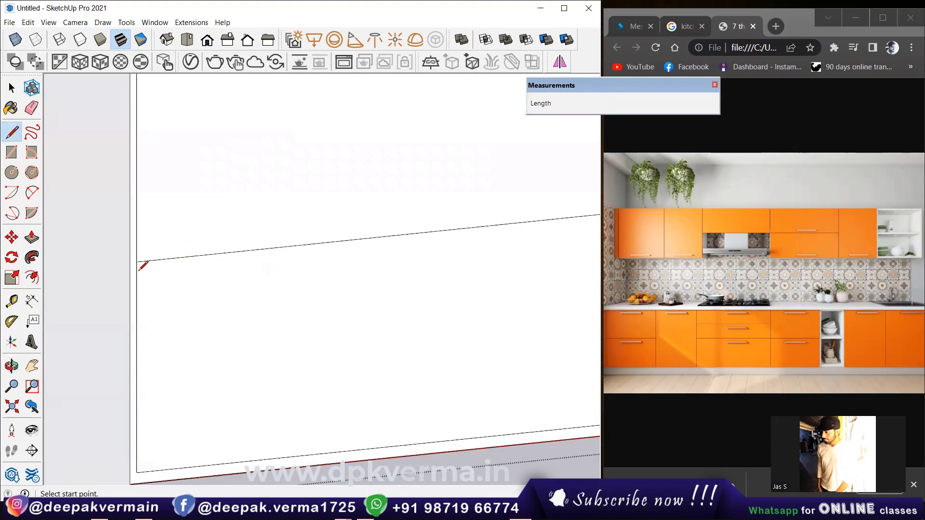
click(11, 301)
click(264, 248)
text(3)
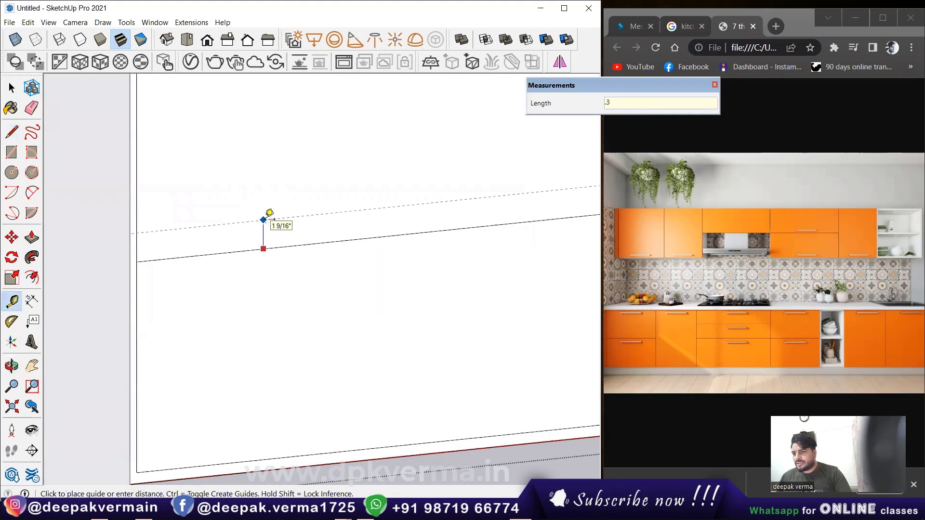
key(Return)
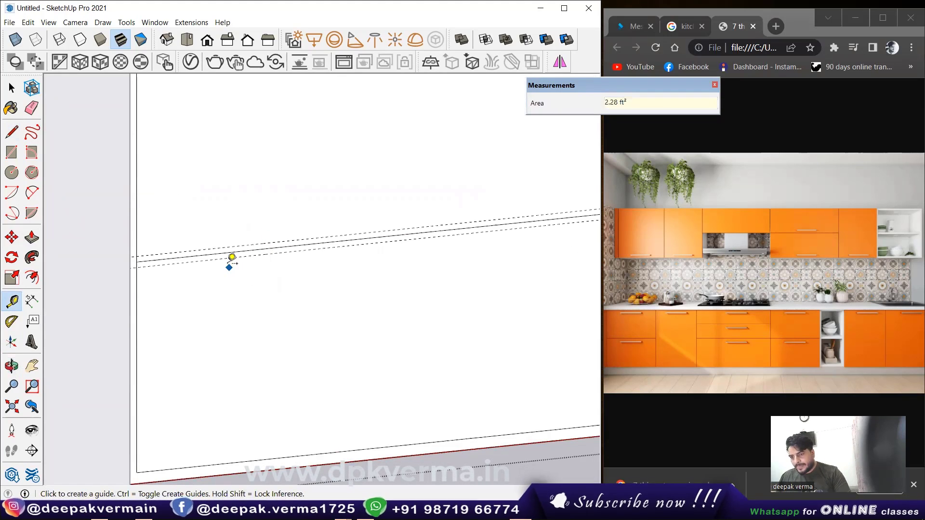
- Select and delete the temporary dividing line, leaving the two guides
key(space)
click(223, 256)
click(223, 259)
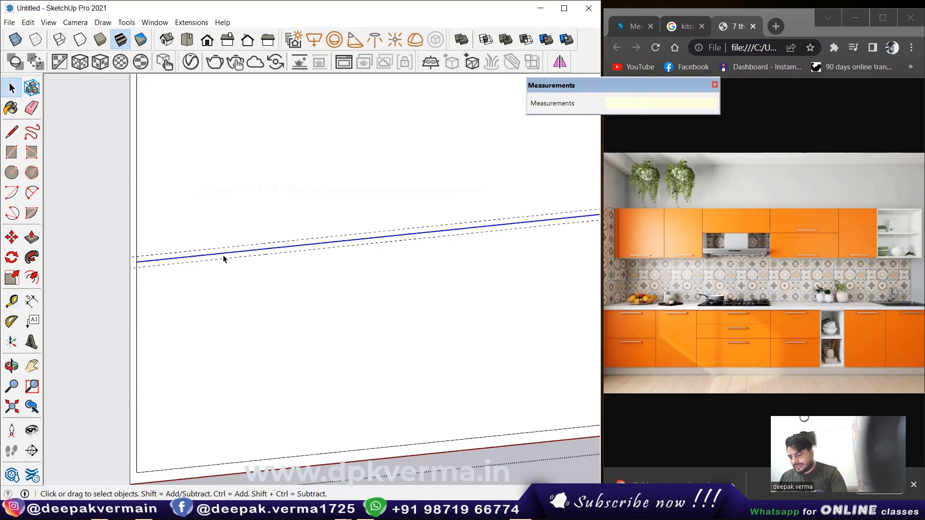
key(Delete)
- Draw the thin shelf-strip rectangle between the guides across the panel
key(r)
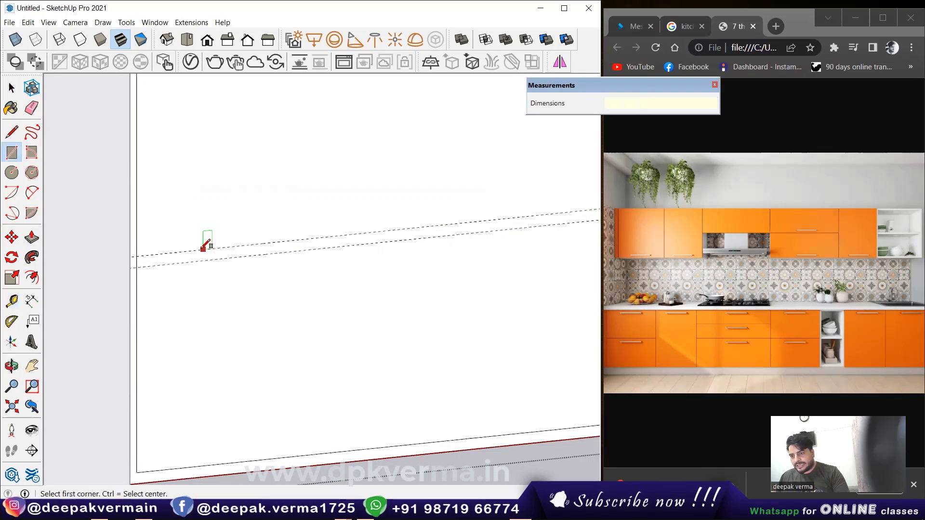
click(137, 256)
scroll(419, 237, down, 2)
scroll(424, 237, down, 2)
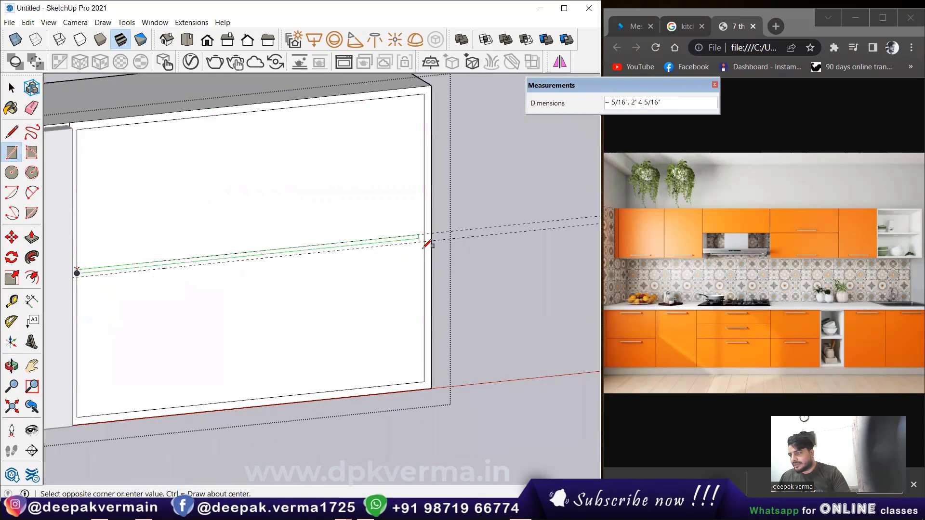
click(427, 243)
middle_drag(427, 242, 369, 273)
scroll(381, 261, up, 3)
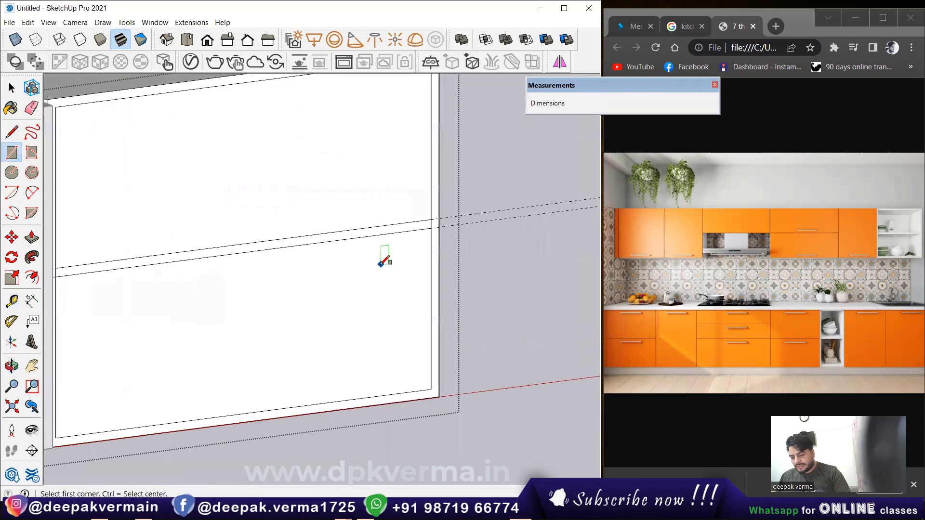
scroll(409, 243, up, 2)
- Erase the extra edges and add a guide from the cabinet's top edge
key(e)
scroll(459, 206, down, 3)
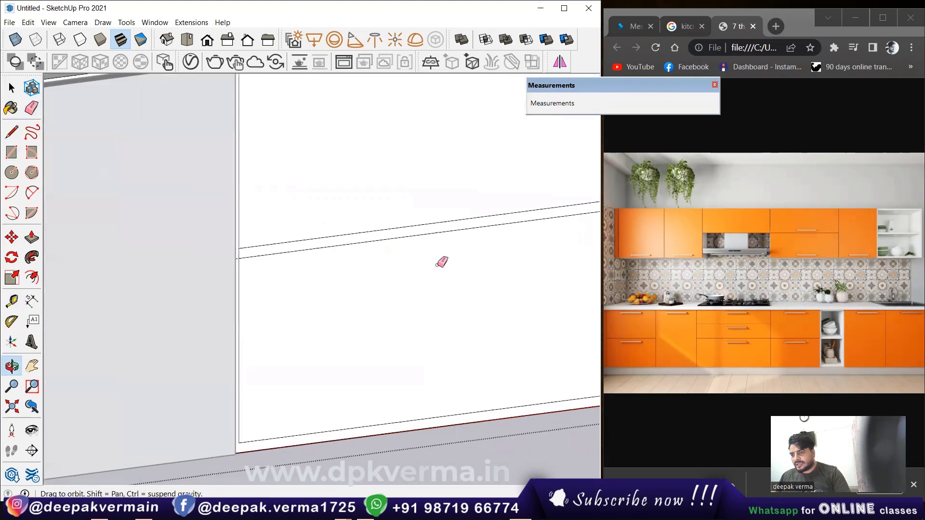
scroll(336, 266, down, 4)
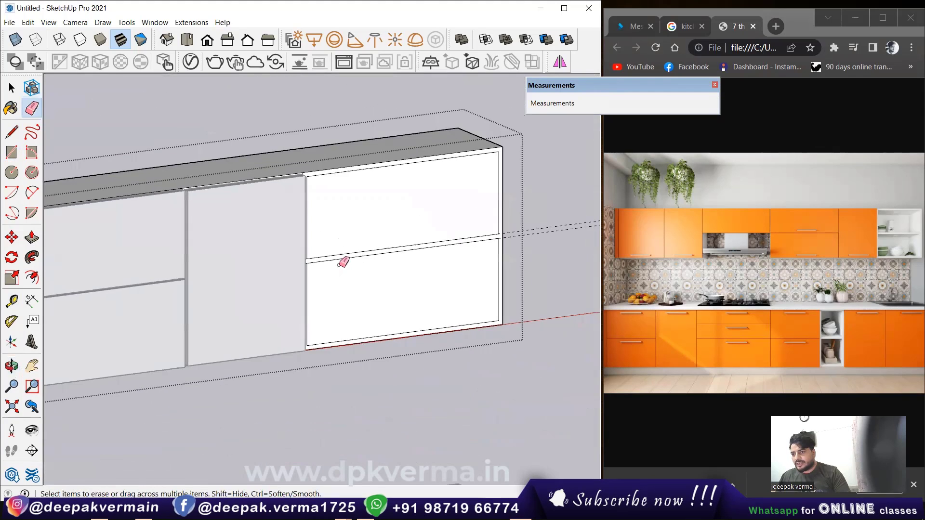
scroll(347, 247, down, 1)
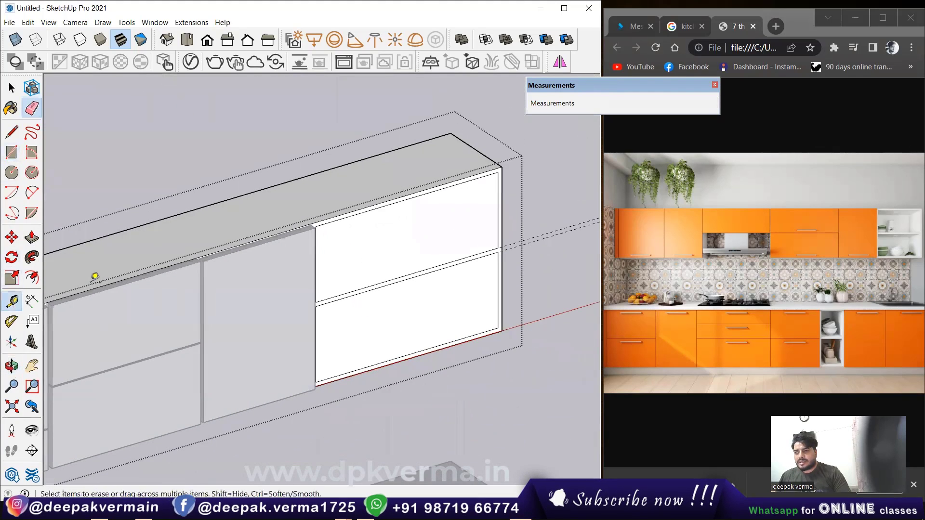
key(t)
click(352, 161)
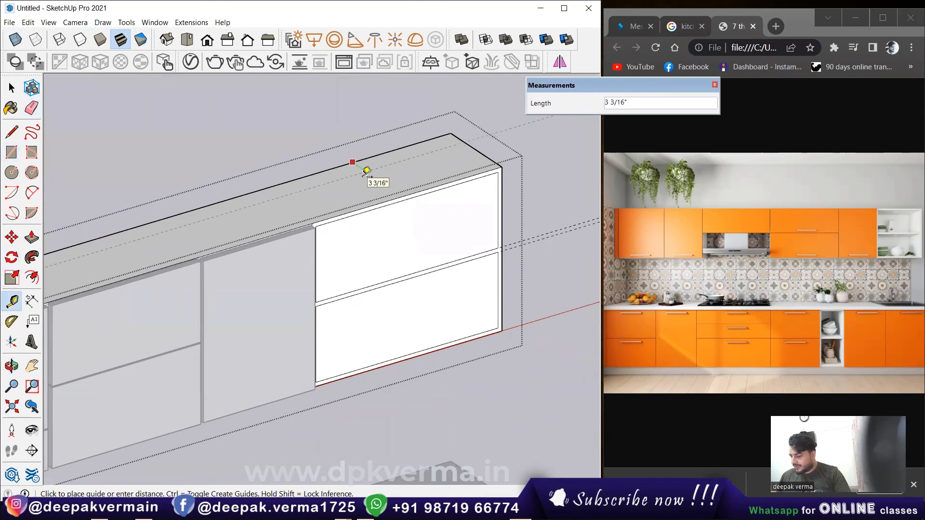
key(Return)
scroll(357, 252, up, 1)
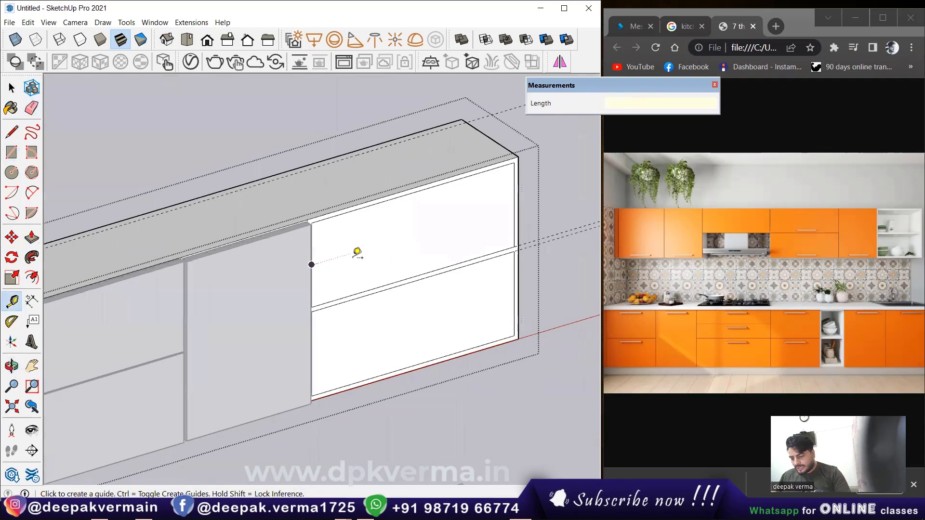
- Push the upper and lower front faces back 11" to form open shelves
key(p)
click(372, 268)
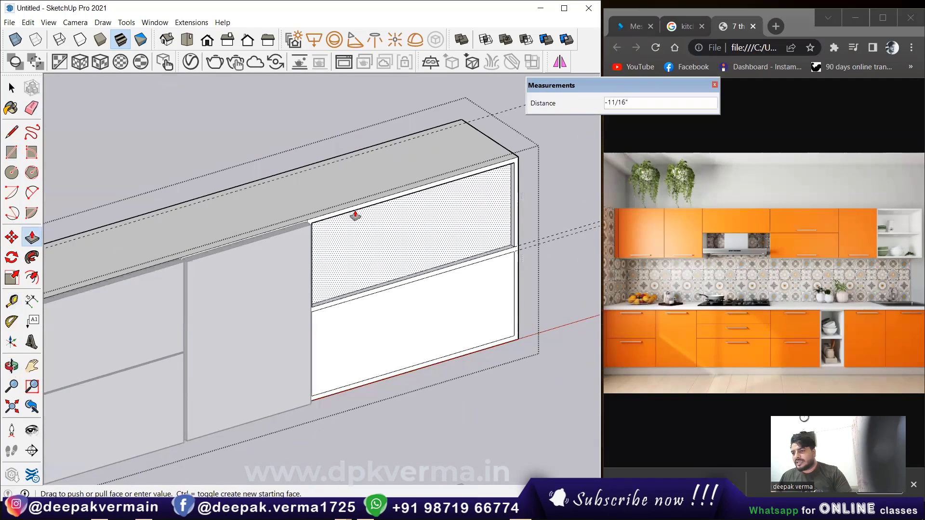
click(316, 172)
double_click(384, 332)
mouse_move(382, 239)
middle_down()
mouse_move(288, 196)
mouse_move(378, 231)
middle_up()
- Copy a drawer handle from the base cabinet up beneath the upper cabinet
scroll(268, 325, down, 3)
middle_drag(268, 324, 392, 254)
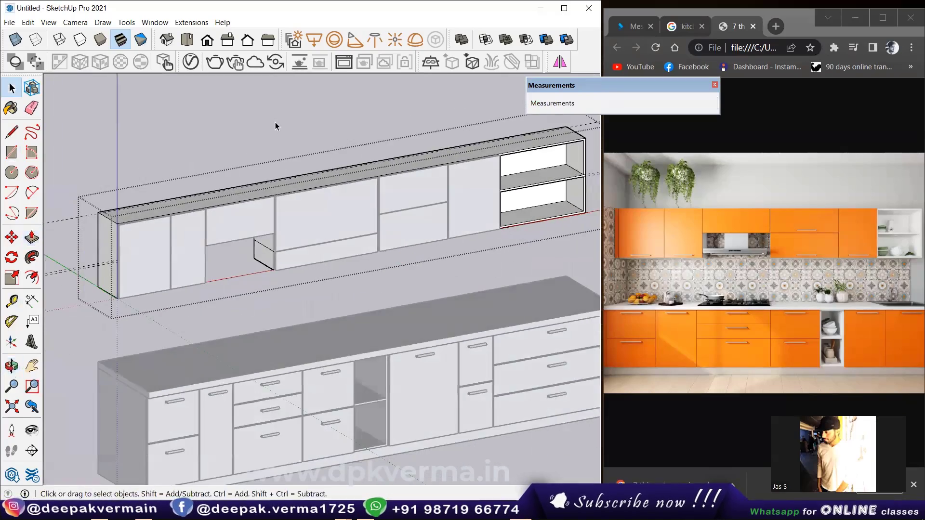
middle_drag(275, 126, 372, 292)
scroll(338, 236, down, 2)
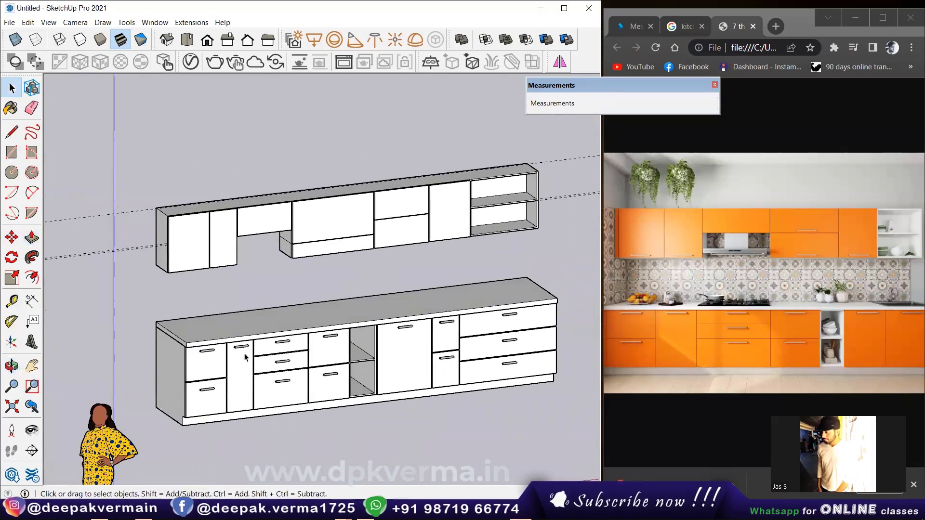
scroll(245, 357, up, 3)
mouse_move(242, 355)
middle_down()
mouse_move(268, 393)
mouse_move(284, 371)
middle_up()
scroll(298, 408, up, 2)
click(284, 371)
scroll(284, 371, up, 1)
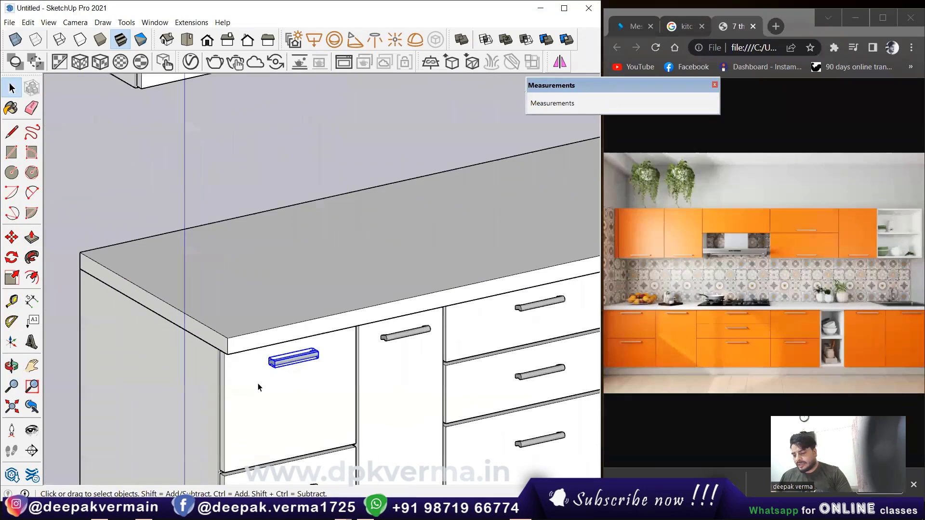
key(m)
scroll(286, 364, up, 3)
scroll(288, 343, up, 1)
click(288, 343)
key(ctrl)
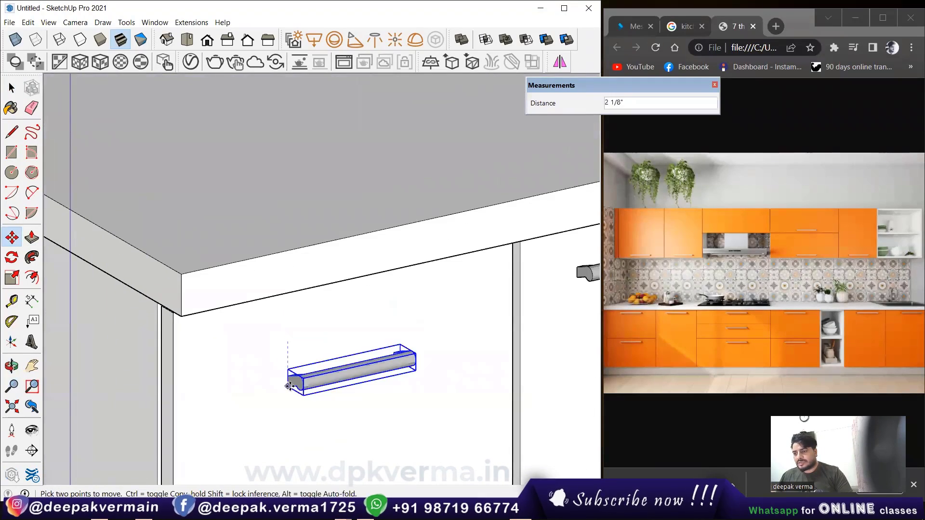
scroll(289, 192, down, 3)
shift+middle_drag(289, 192, 310, 145)
scroll(275, 175, down, 3)
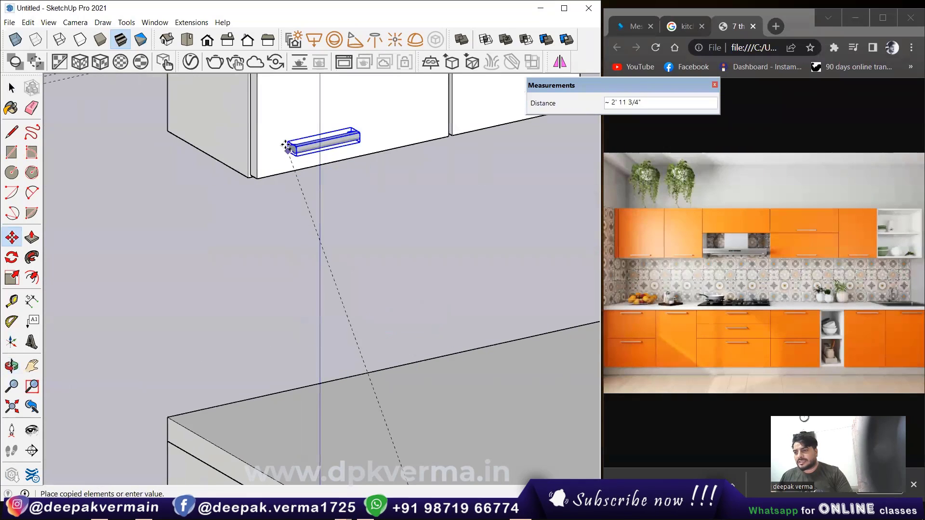
scroll(308, 140, up, 3)
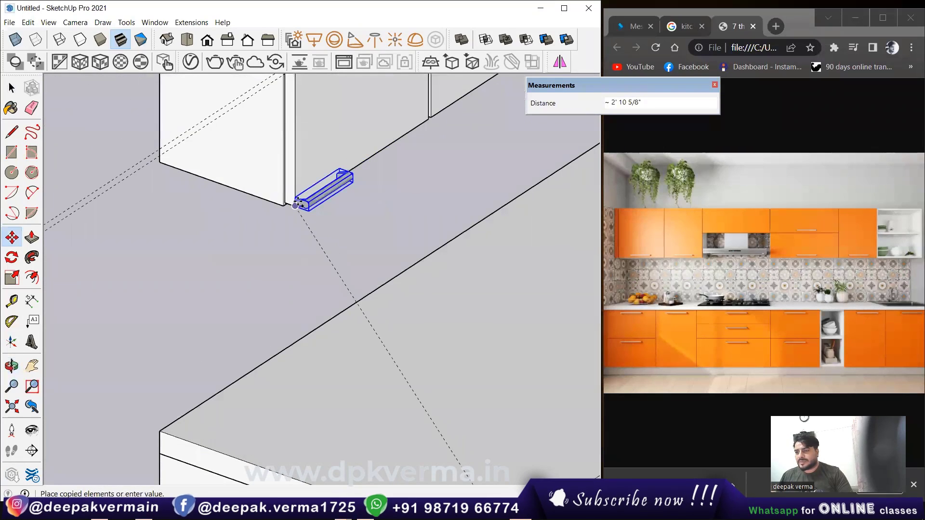
click(295, 204)
- Reposition the handle copy onto the upper cabinet door
scroll(295, 204, up, 2)
click(295, 203)
key(ctrl)
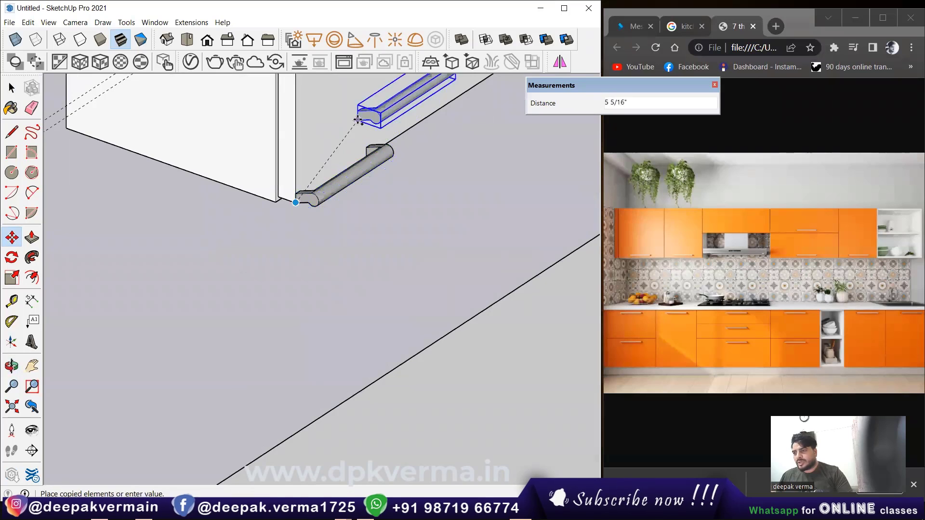
middle_drag(358, 120, 299, 141)
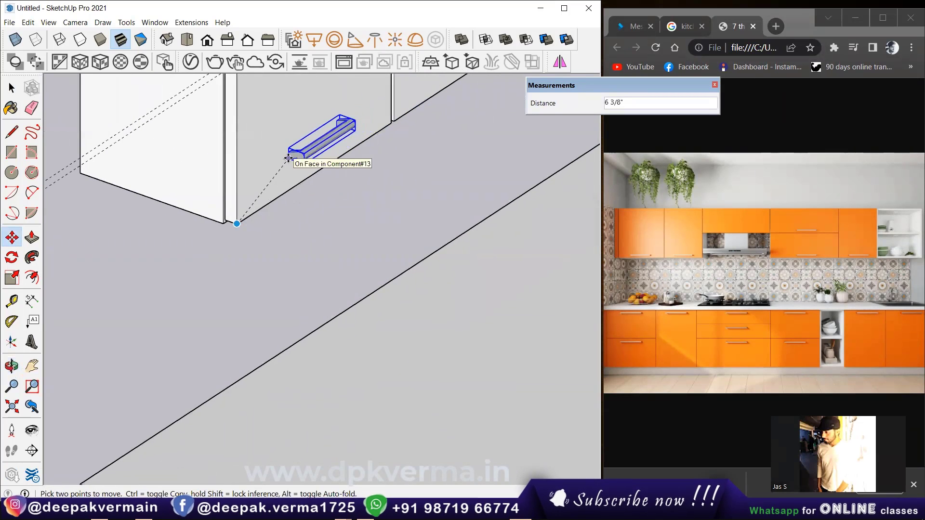
click(289, 158)
- In Front view, copy the handle onto the neighbouring upper door
click(206, 42)
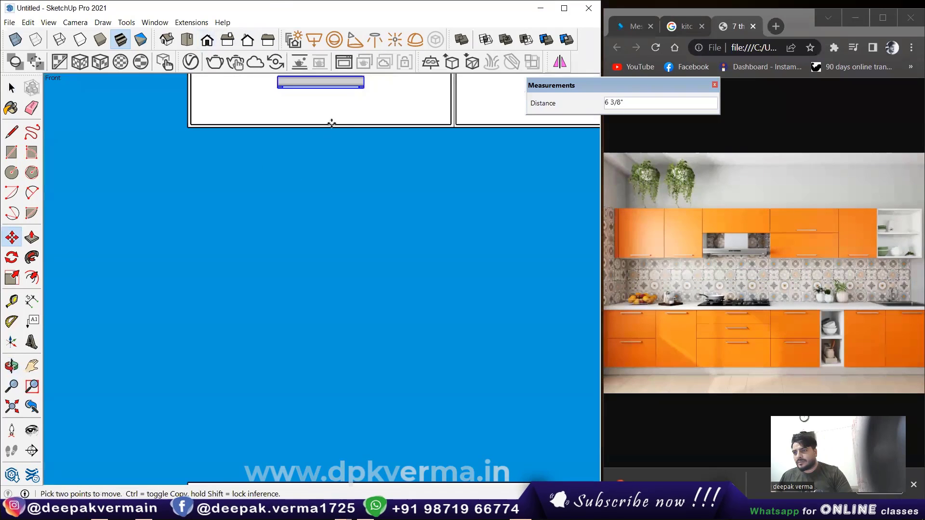
scroll(223, 235, up, 3)
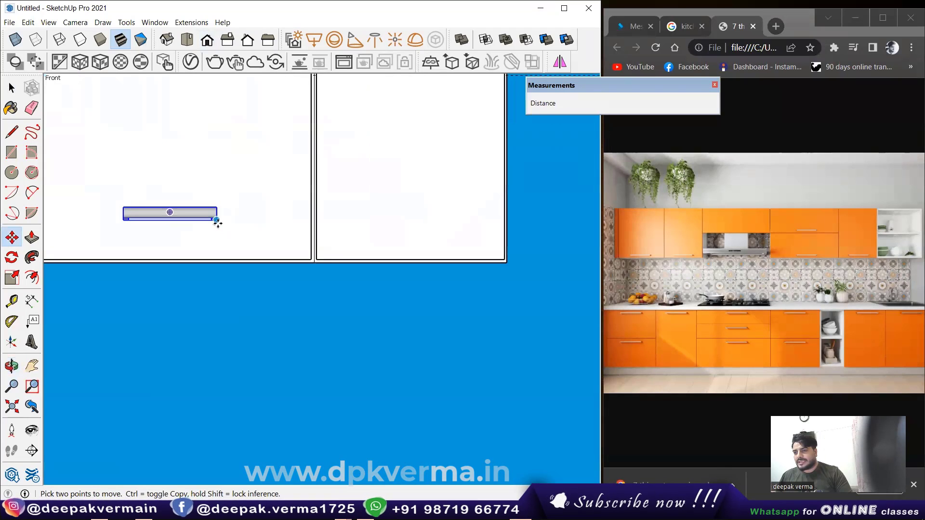
click(217, 221)
key(ctrl)
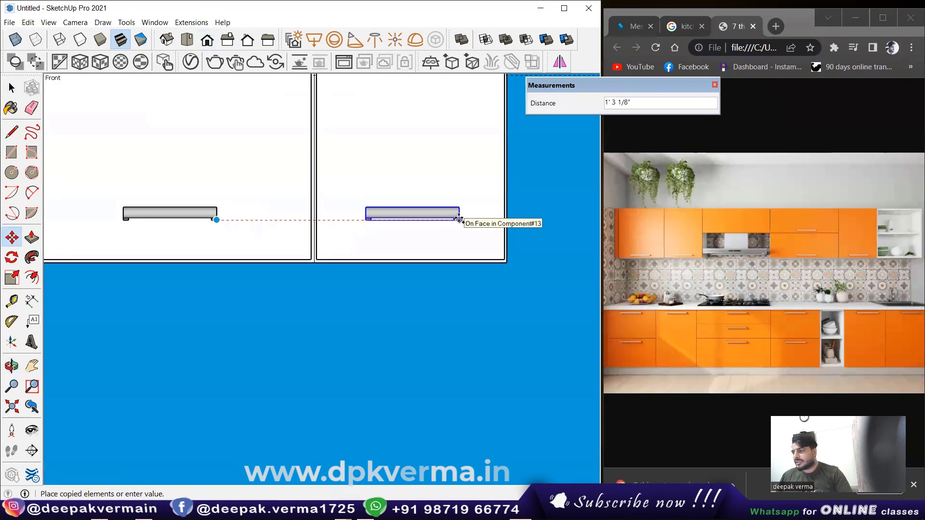
click(459, 219)
scroll(459, 219, down, 3)
scroll(462, 216, up, 2)
- Copy the handle onto the next upper drawer
scroll(178, 272, up, 2)
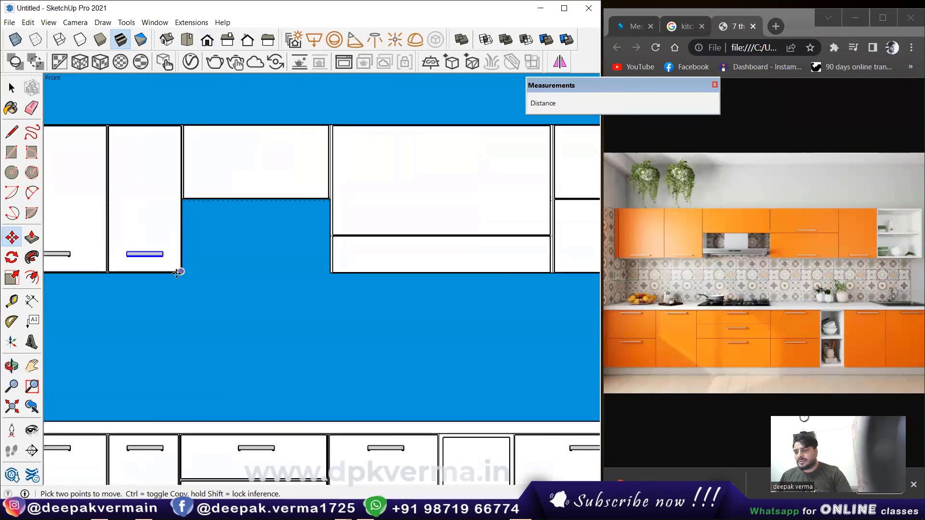
scroll(178, 273, up, 1)
click(160, 253)
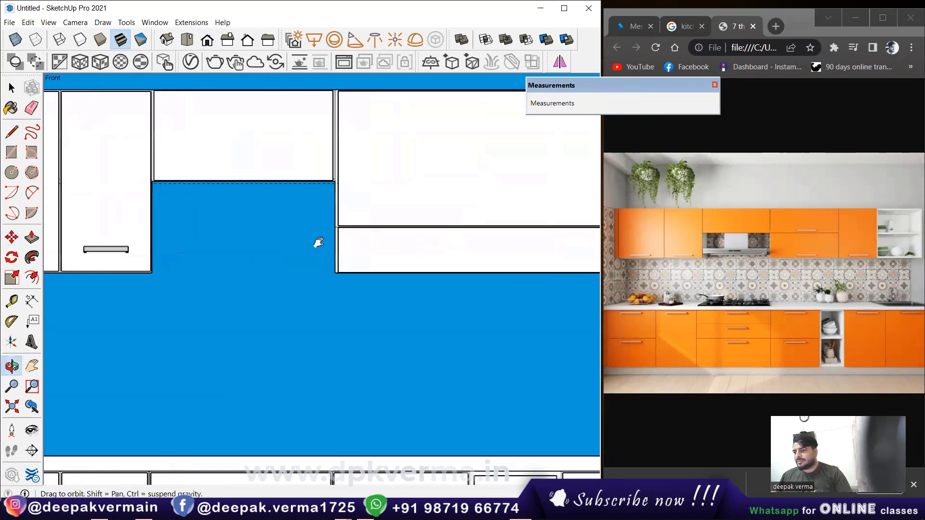
shift+middle_drag(496, 243, 351, 242)
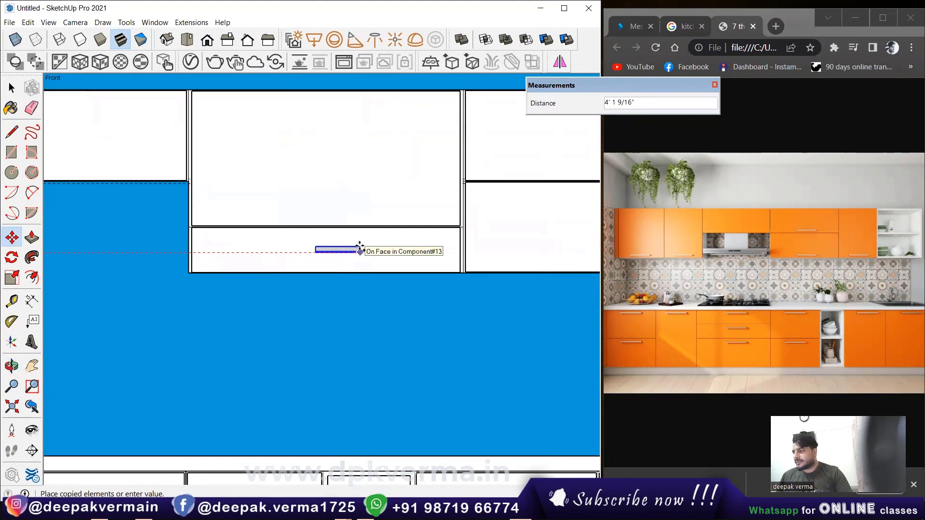
click(356, 203)
shift+middle_drag(374, 215, 226, 236)
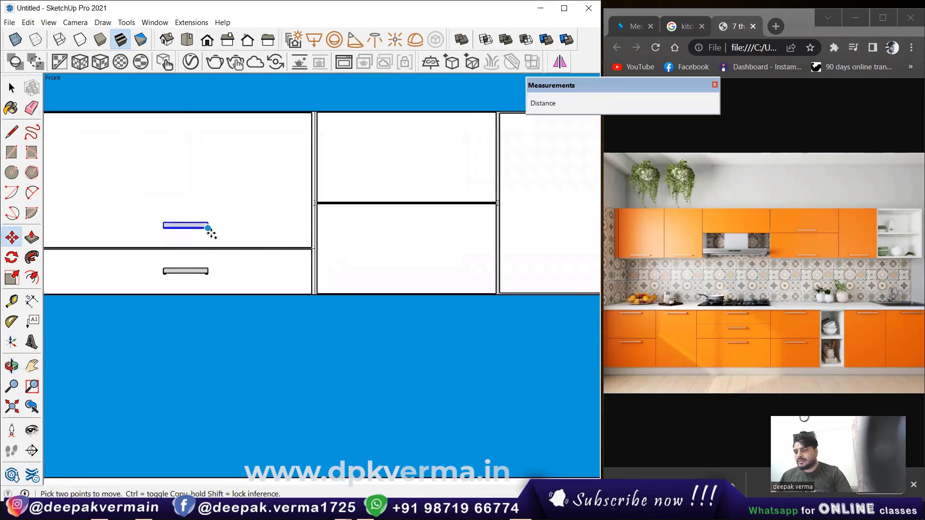
- Copy the lower drawer handle onto the lower right and upper right drawers
click(207, 228)
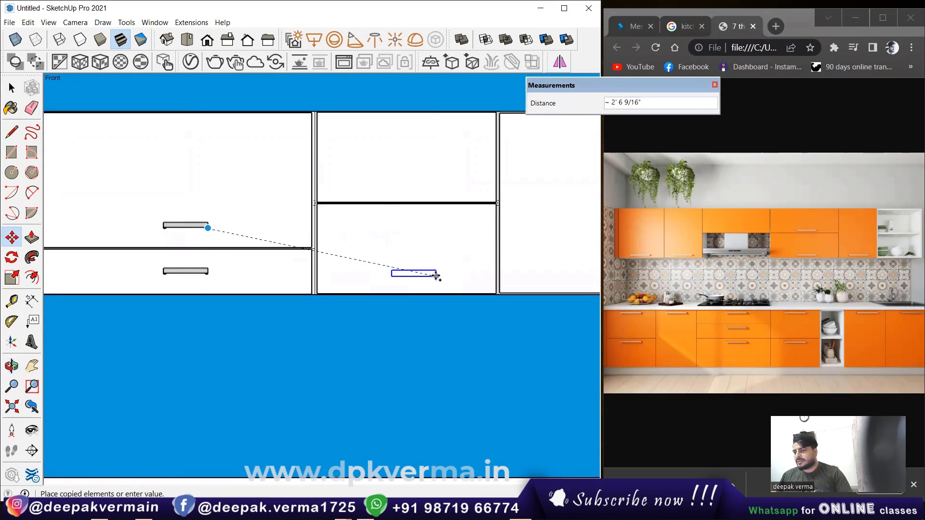
key(space)
click(200, 272)
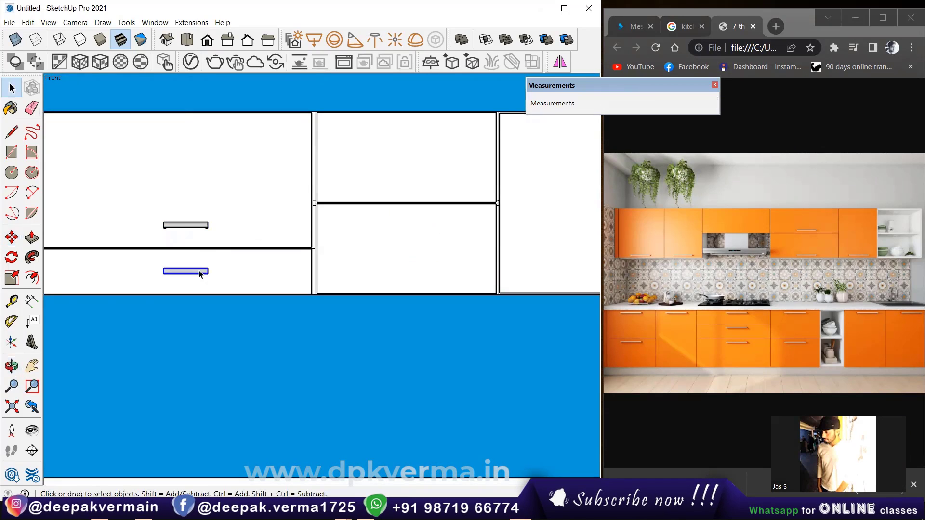
key(m)
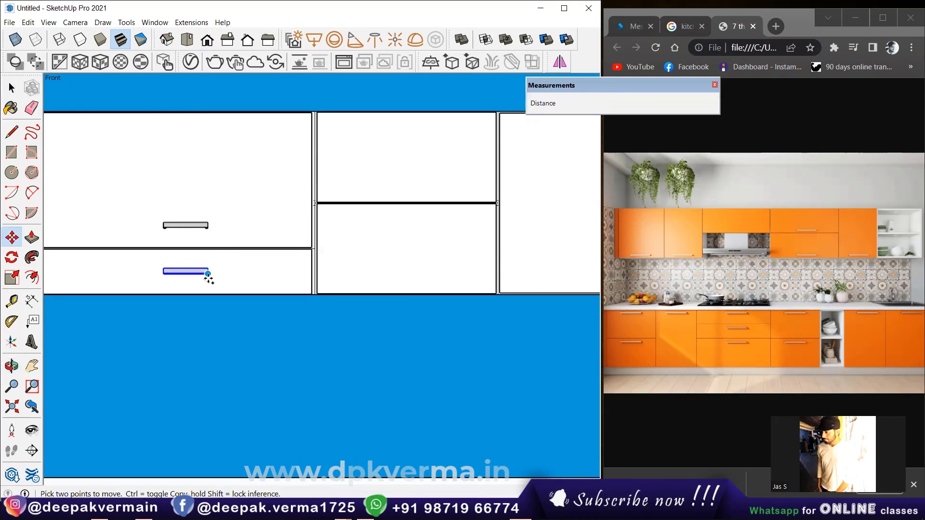
key(ctrl)
click(207, 274)
click(430, 272)
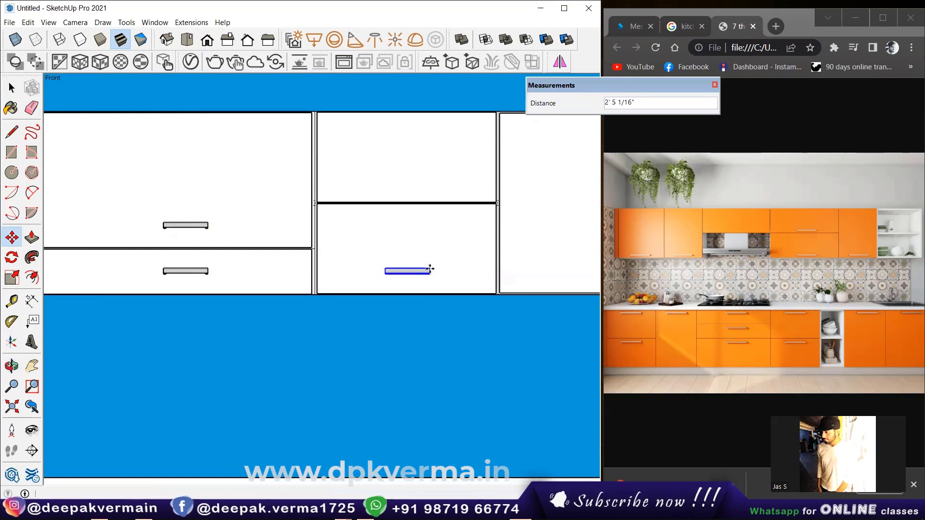
key(ctrl)
click(430, 273)
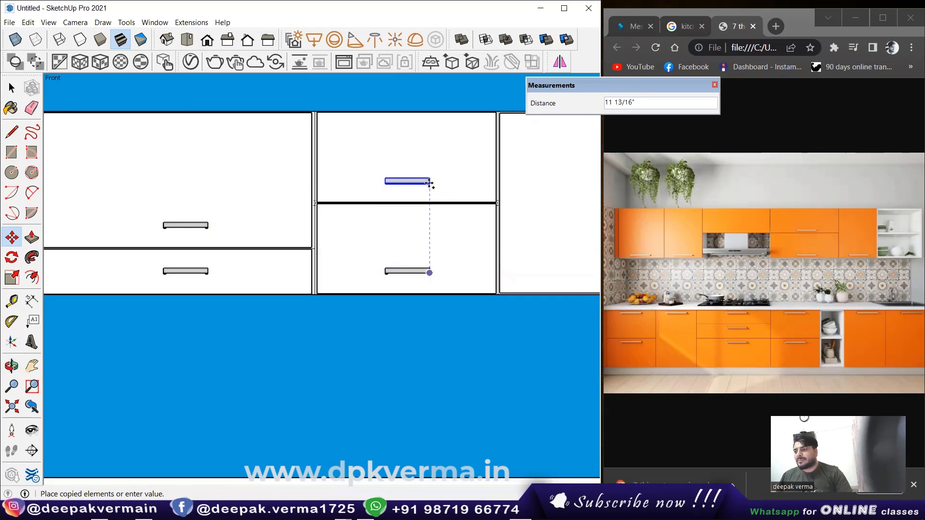
click(429, 184)
- Copy a drawer handle onto the tall middle door beside the open shelves
scroll(235, 215, down, 2)
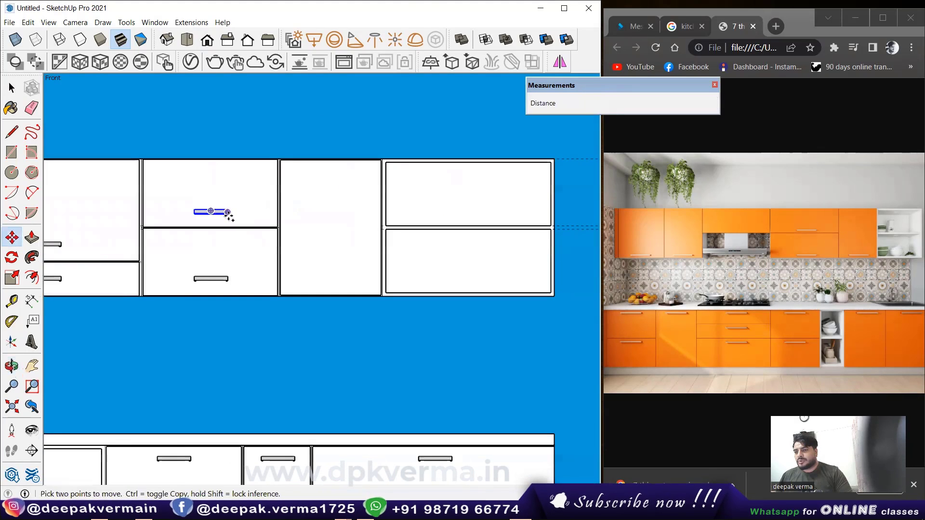
click(227, 214)
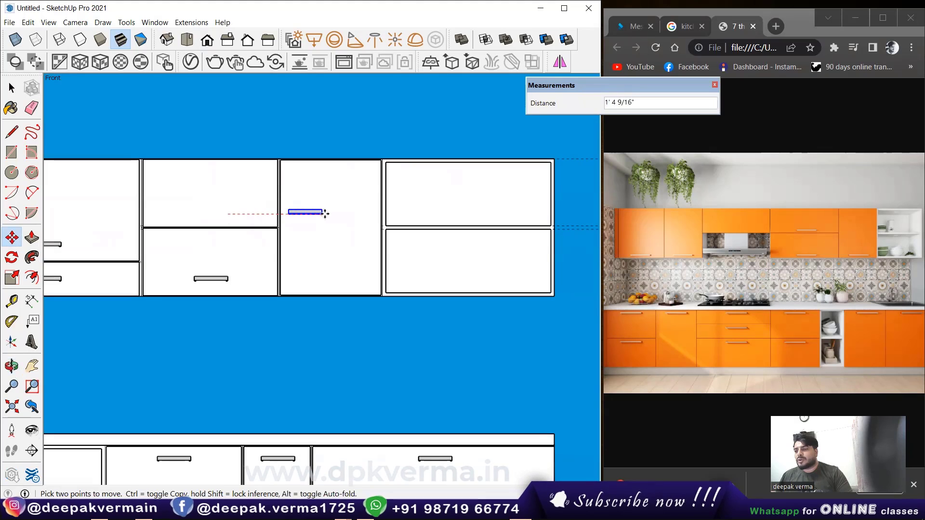
key(ctrl)
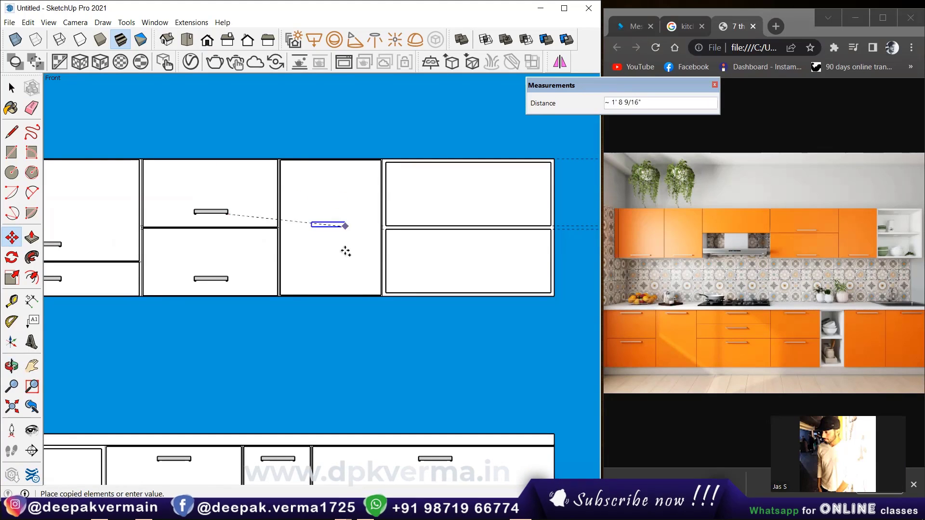
key(space)
click(219, 283)
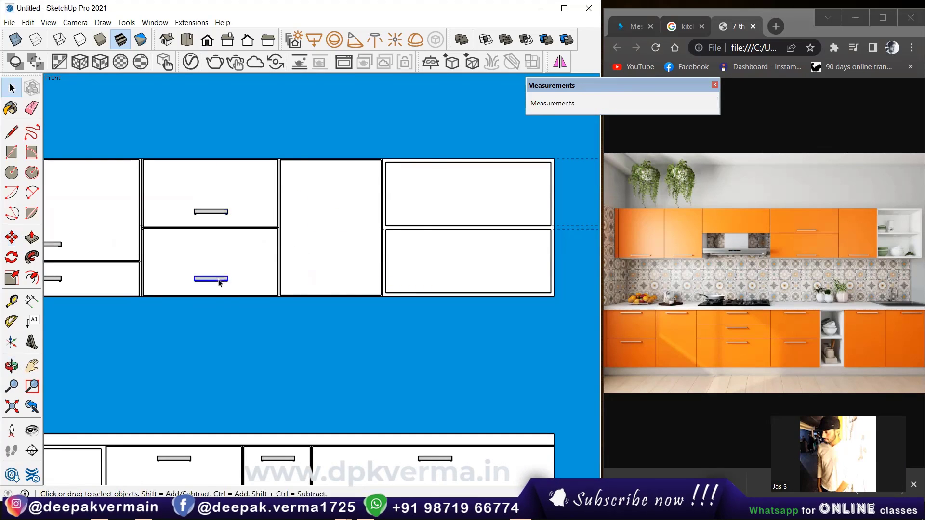
key(m)
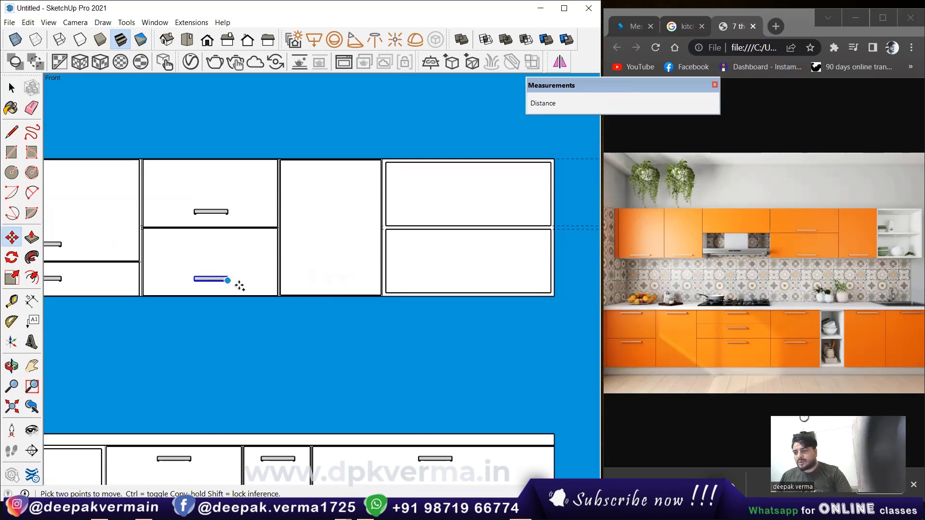
key(ctrl)
click(227, 281)
click(347, 281)
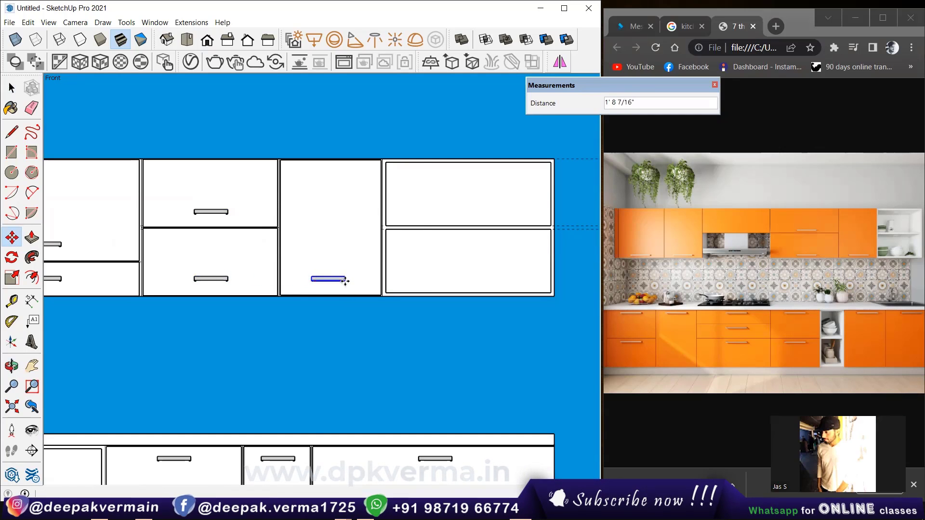
- Orbit the front elevation into a 3D perspective and clear the selection
scroll(330, 291, down, 5)
middle_drag(304, 307, 278, 332)
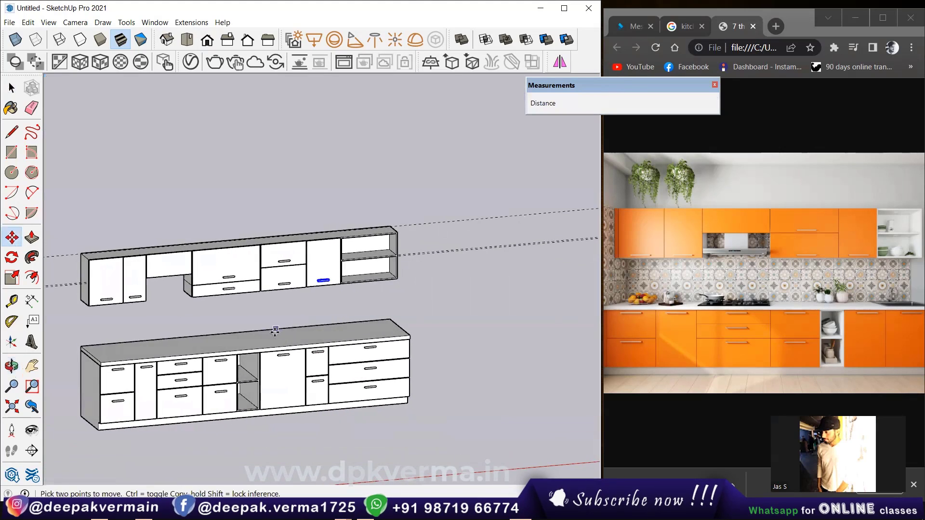
click(11, 88)
click(244, 142)
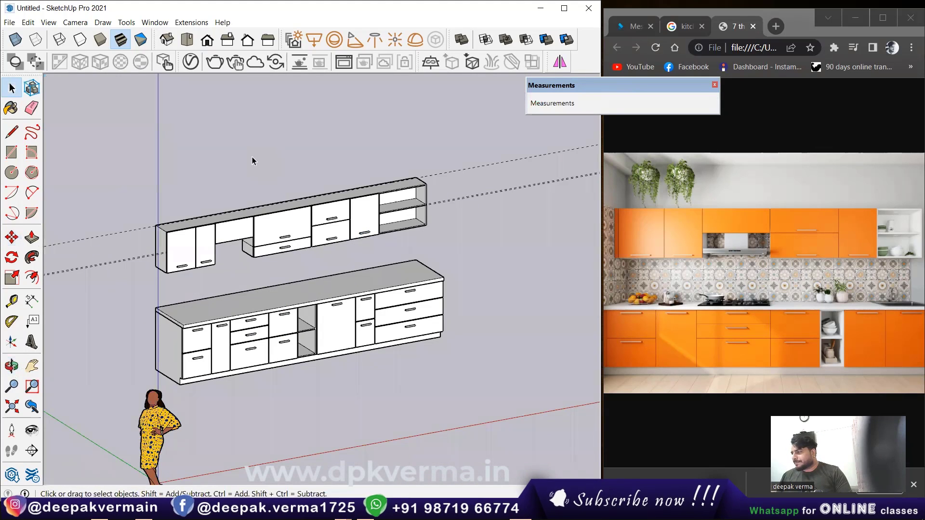
scroll(216, 311, up, 2)
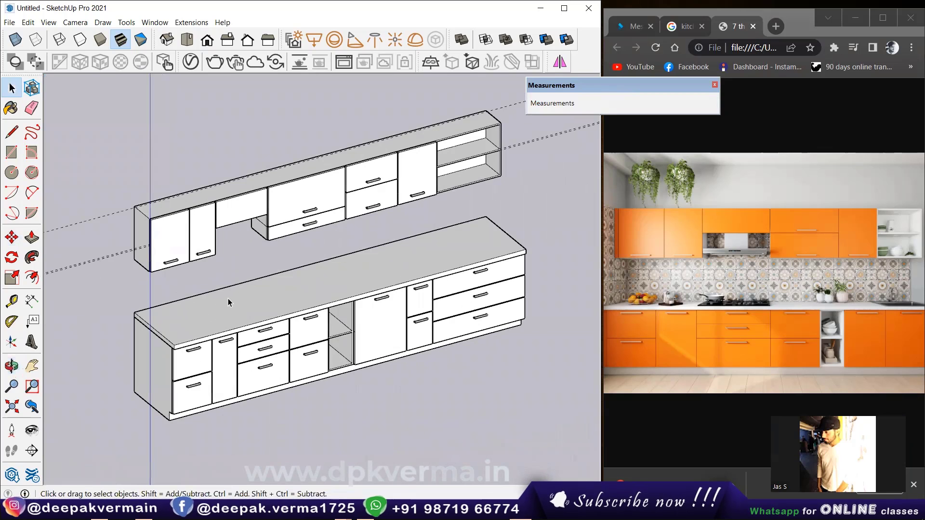
- Open 3D Warehouse and search for 'gas stove', browsing the results
scroll(243, 301, up, 3)
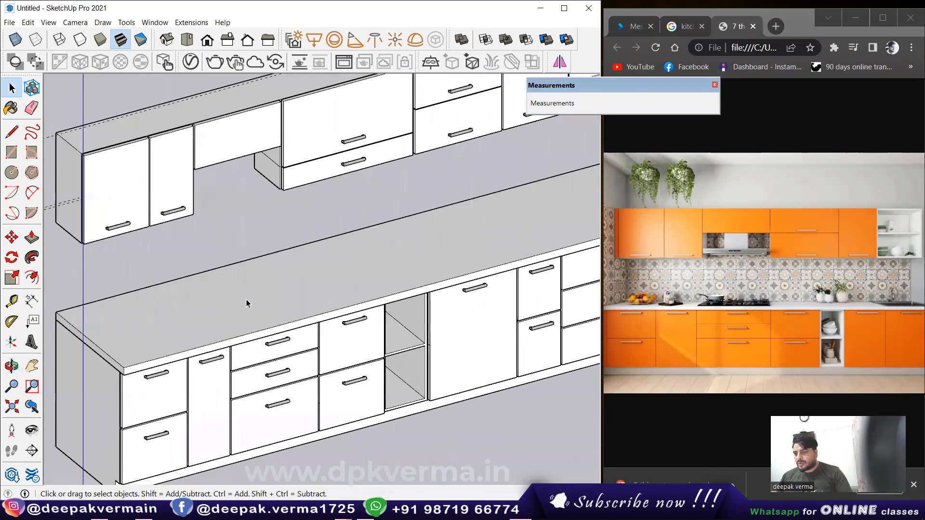
click(155, 23)
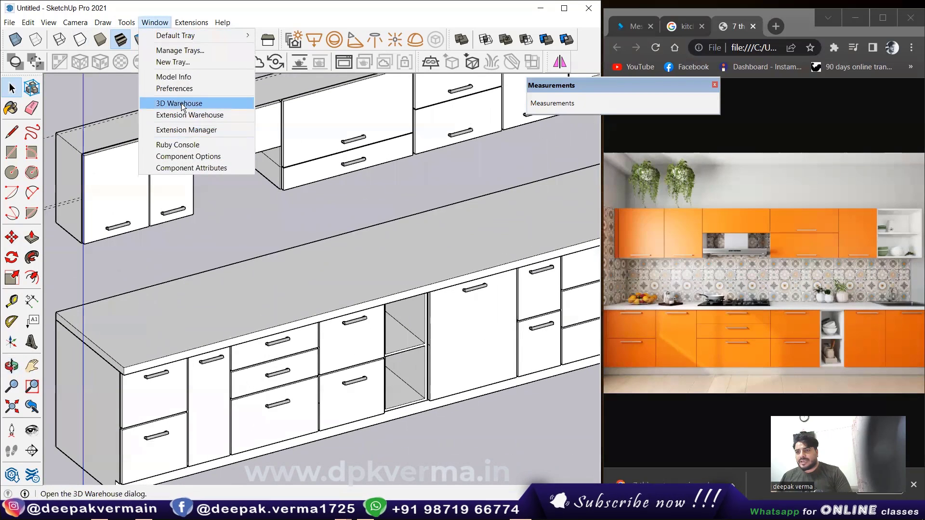
click(165, 99)
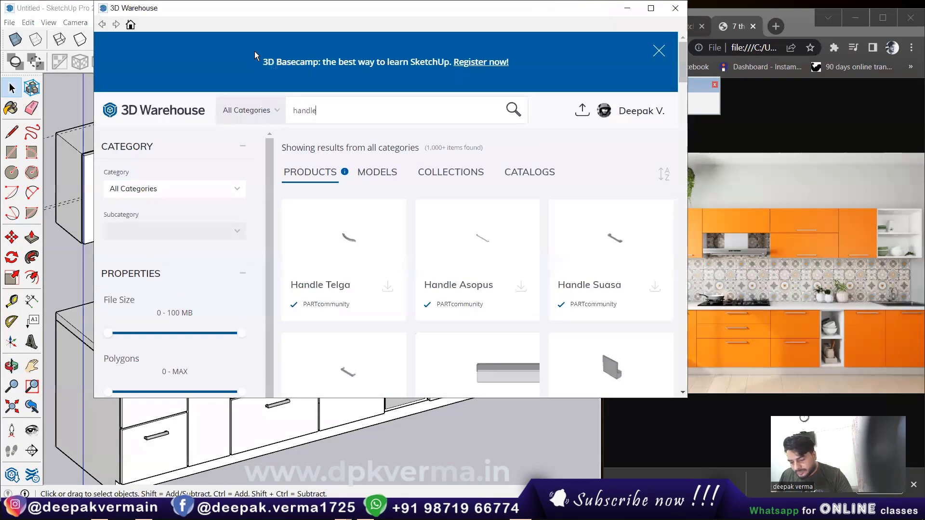
text(gas sto)
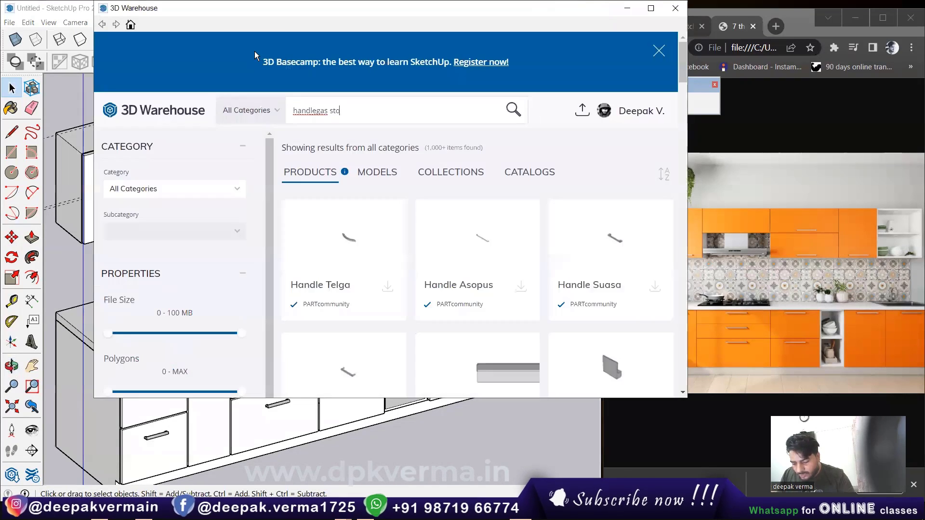
text(ve)
key(Return)
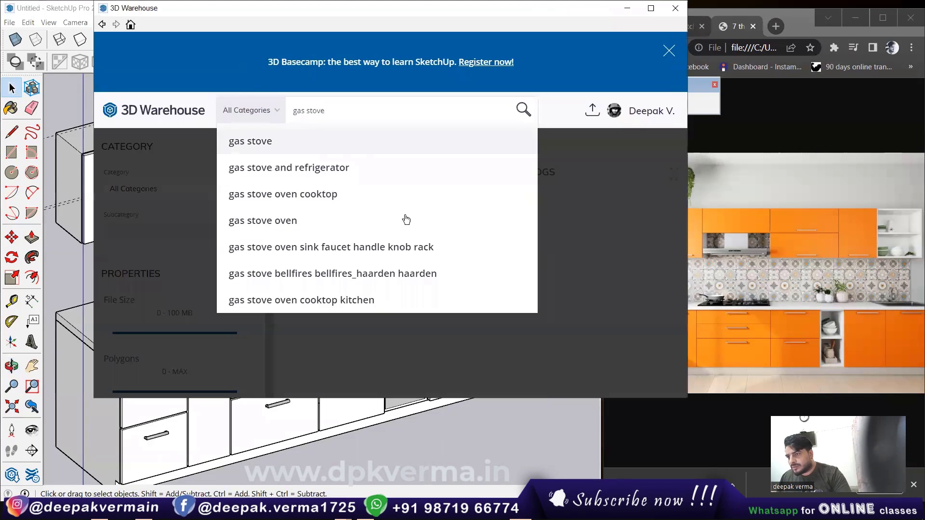
key(Return)
scroll(373, 252, down, 4)
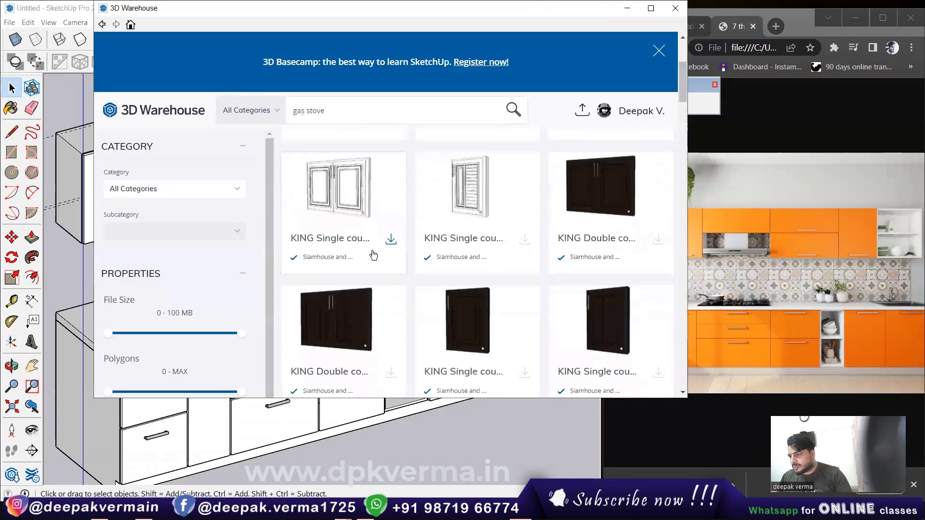
scroll(372, 254, down, 4)
scroll(371, 254, down, 4)
scroll(374, 255, up, 2)
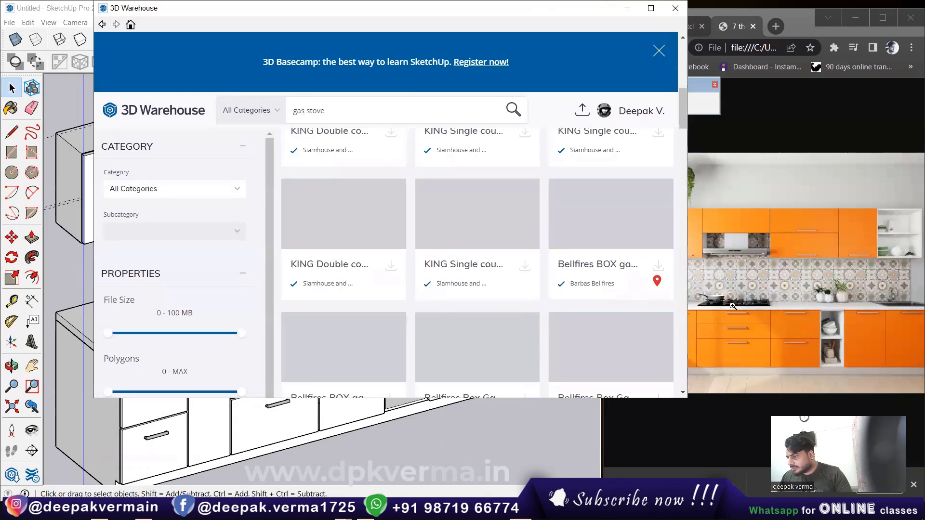
scroll(446, 296, down, 3)
scroll(448, 293, down, 4)
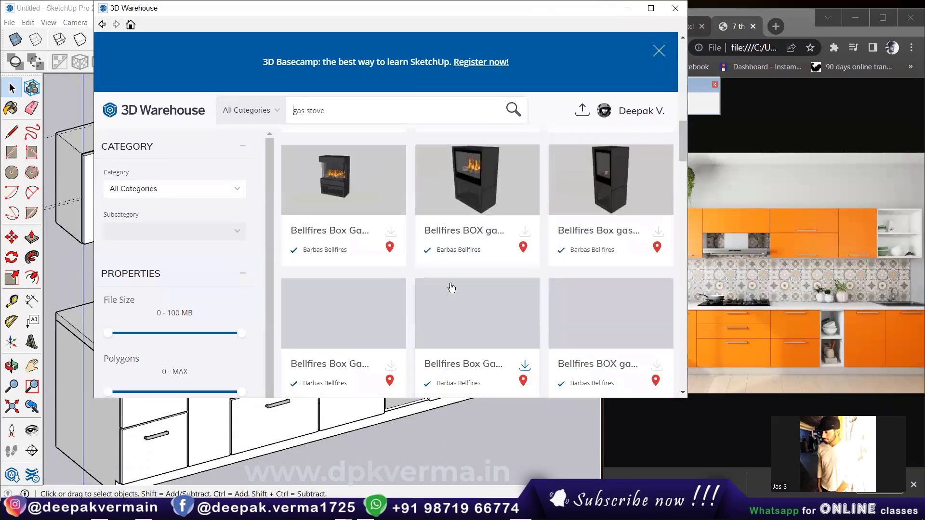
scroll(452, 287, up, 5)
scroll(359, 147, up, 2)
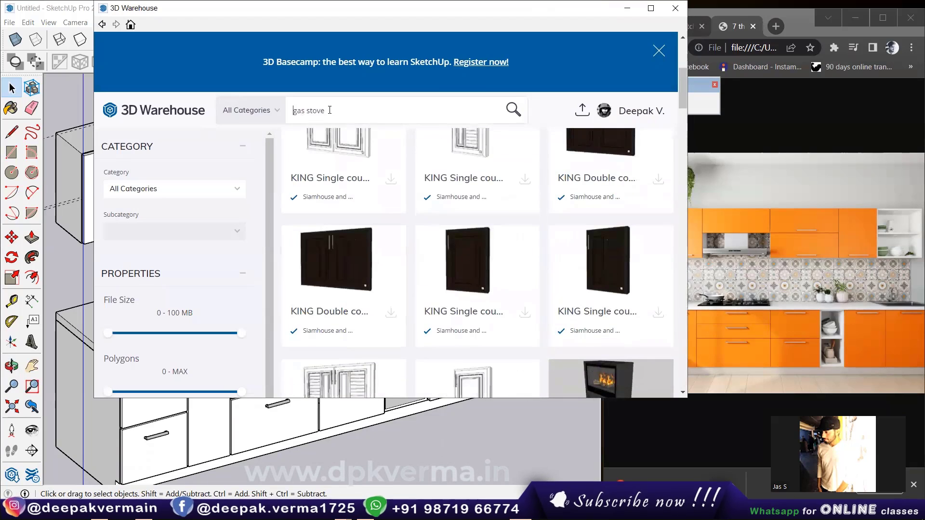
scroll(396, 292, down, 2)
scroll(396, 292, down, 2)
scroll(396, 292, down, 1)
- Refine the search to 'hotplate', then 'hot plate', then 'gas hot plate'
drag(333, 111, 174, 114)
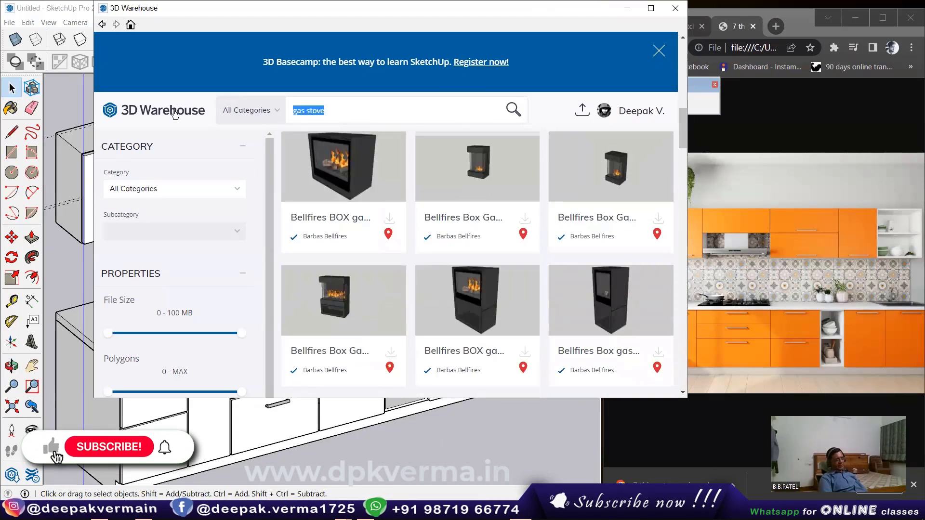
text(hotpla)
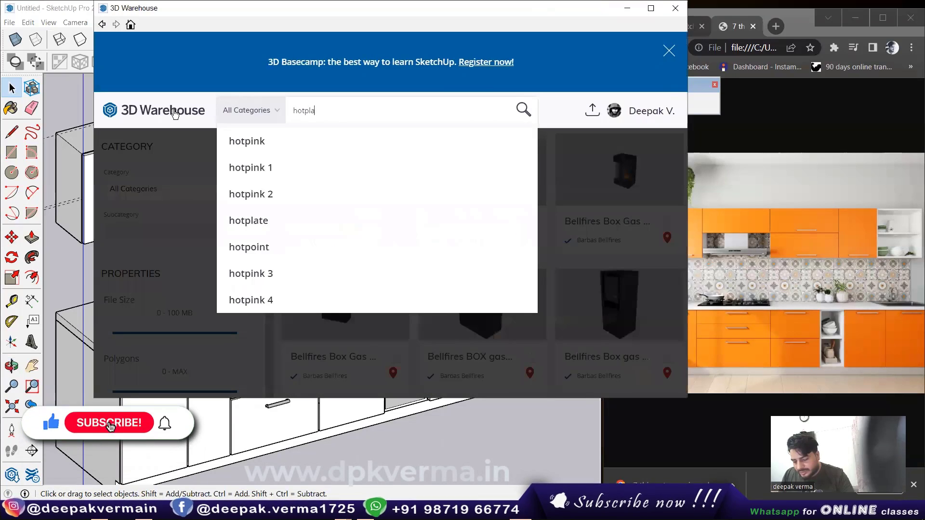
text(te)
key(Return)
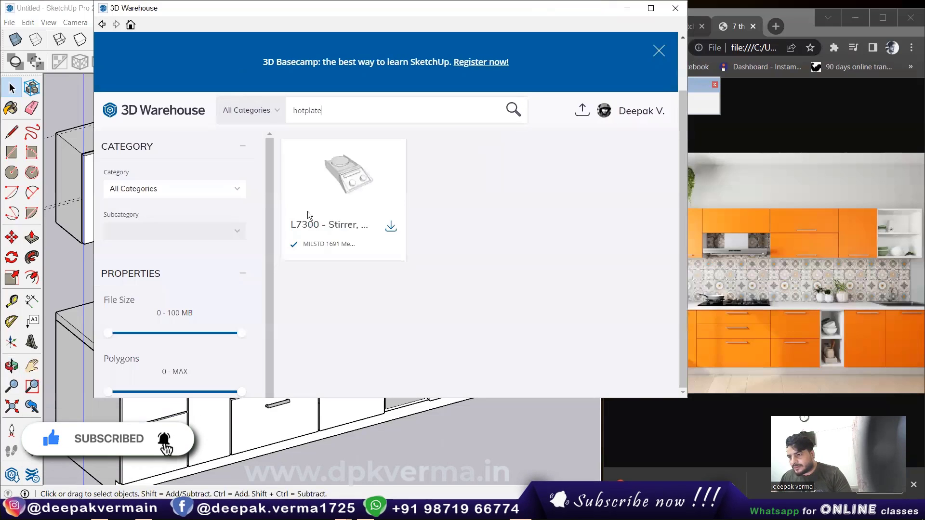
click(304, 111)
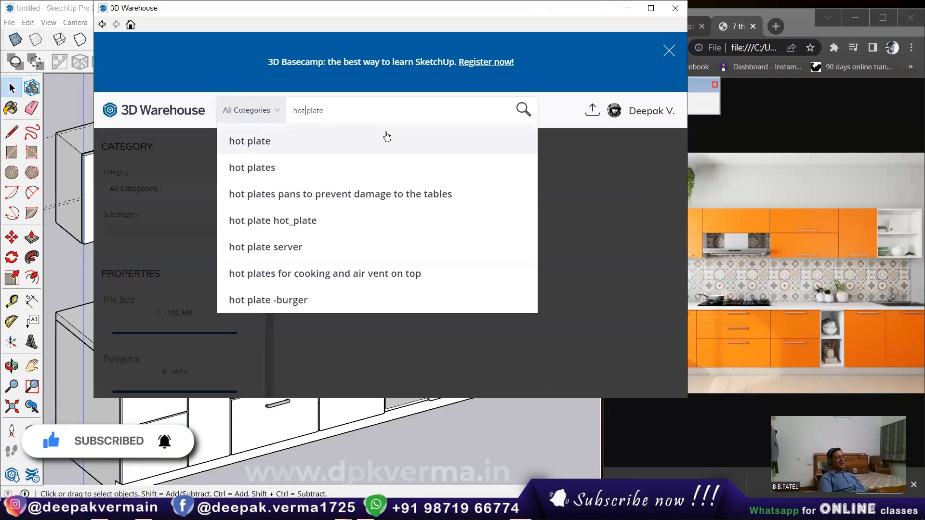
click(387, 136)
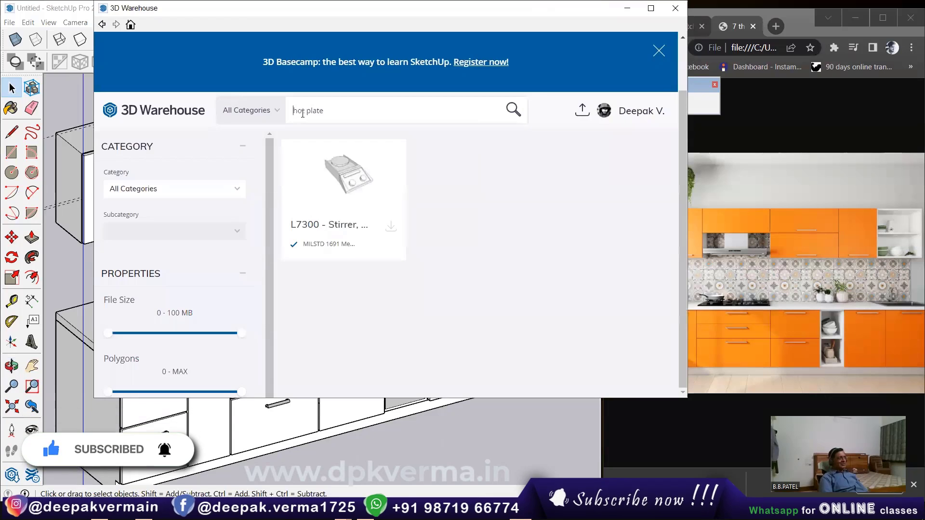
text(gas)
key(Return)
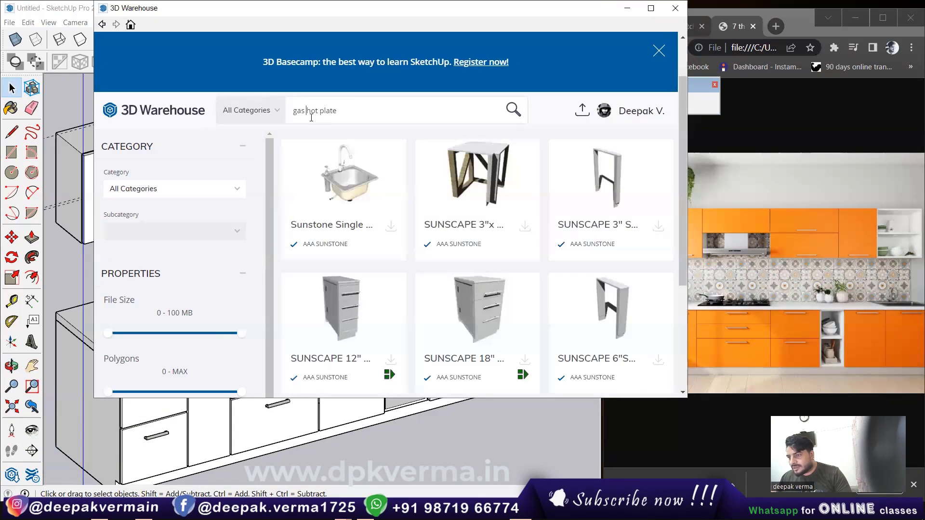
scroll(431, 223, down, 4)
scroll(432, 223, up, 5)
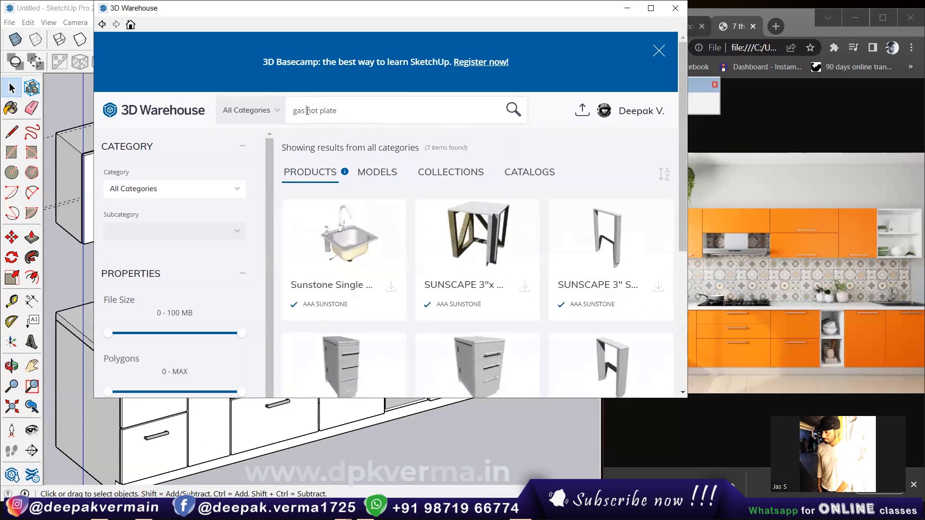
- Search 3D Warehouse for 'gas burner' and browse the results
text(burne)
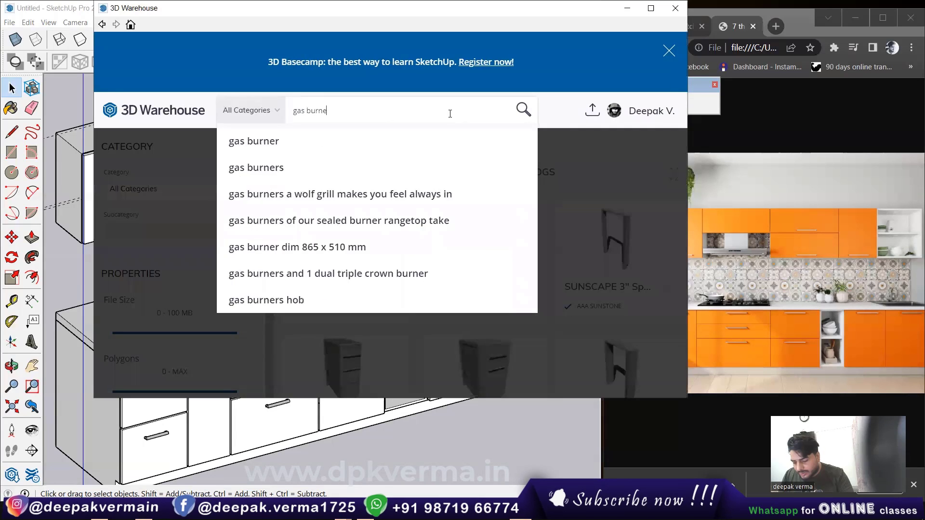
text(r)
key(Return)
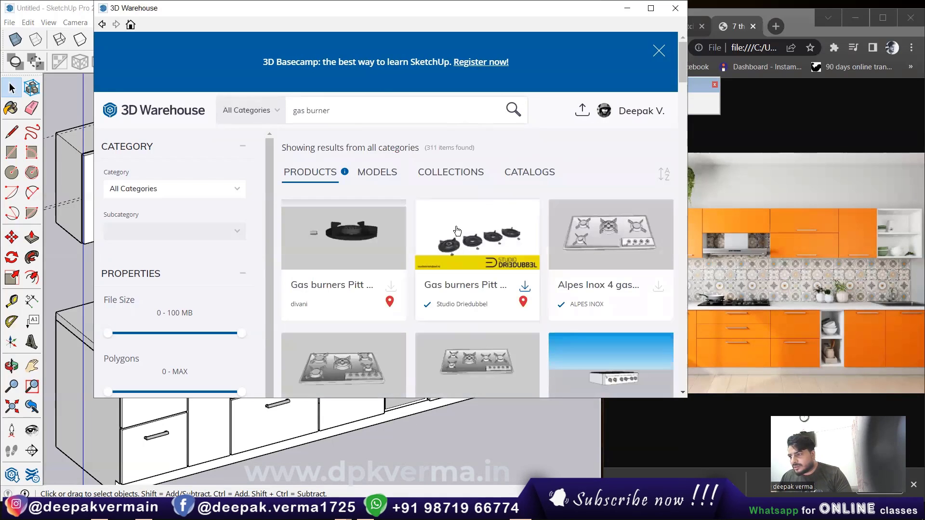
scroll(606, 172, down, 3)
scroll(450, 241, down, 2)
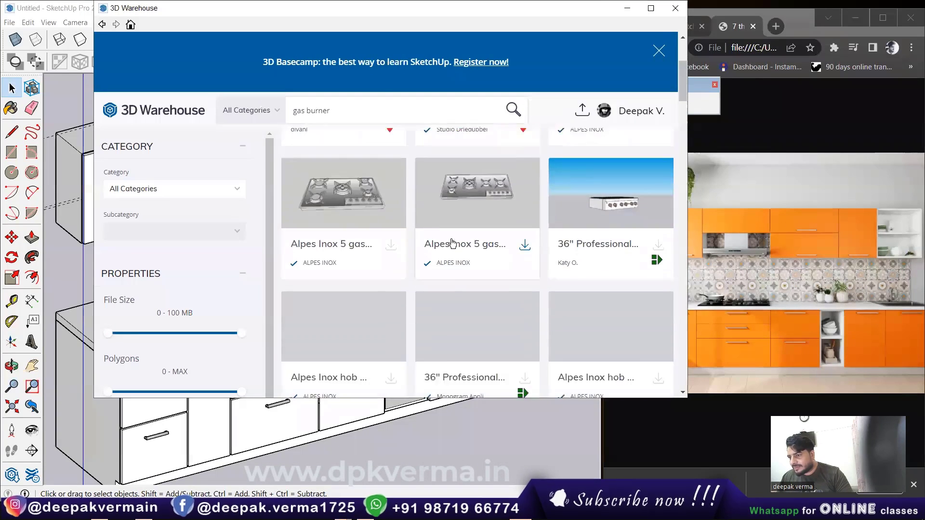
scroll(451, 241, down, 3)
scroll(452, 239, down, 1)
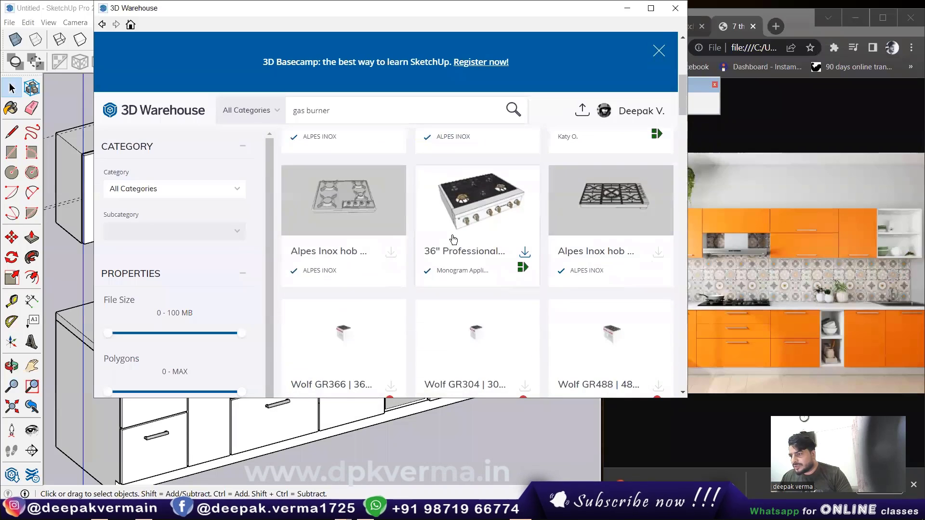
scroll(453, 240, down, 3)
scroll(477, 251, up, 2)
scroll(484, 268, up, 2)
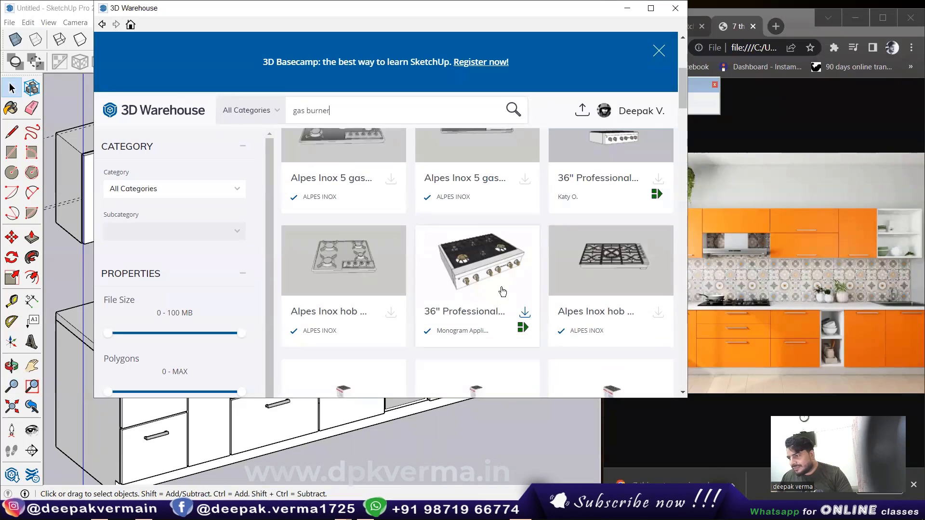
- Locate the KGCC506R cooktop in the results and download it
scroll(448, 285, down, 4)
scroll(389, 262, down, 3)
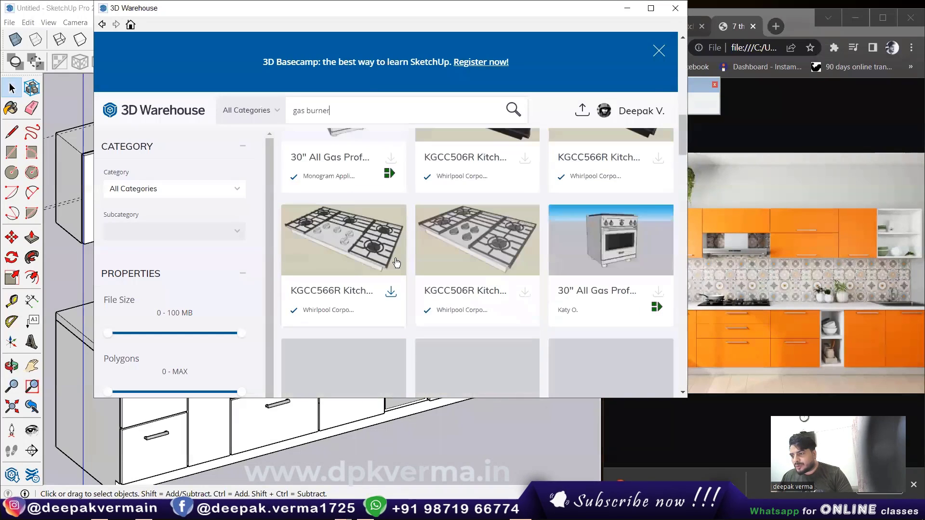
scroll(390, 261, down, 3)
scroll(391, 260, down, 1)
scroll(390, 260, down, 4)
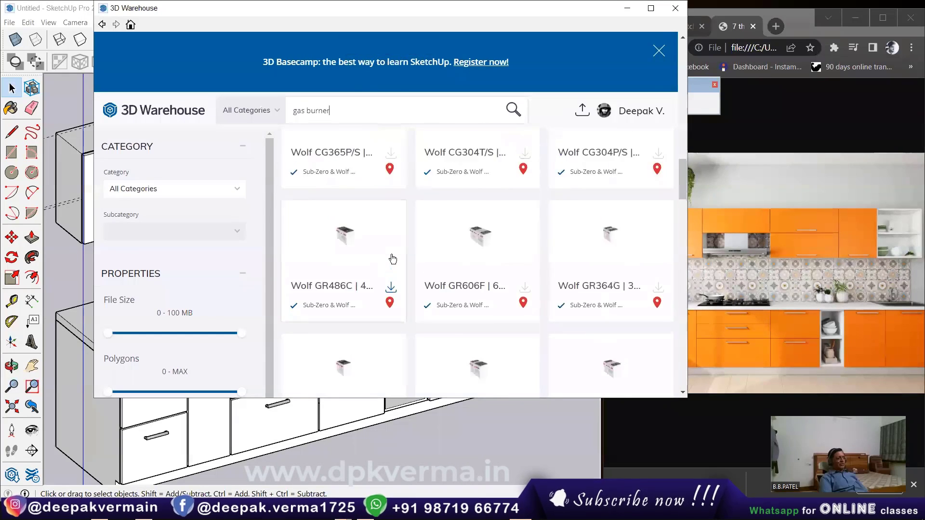
scroll(391, 259, up, 3)
scroll(390, 259, up, 2)
scroll(433, 270, up, 2)
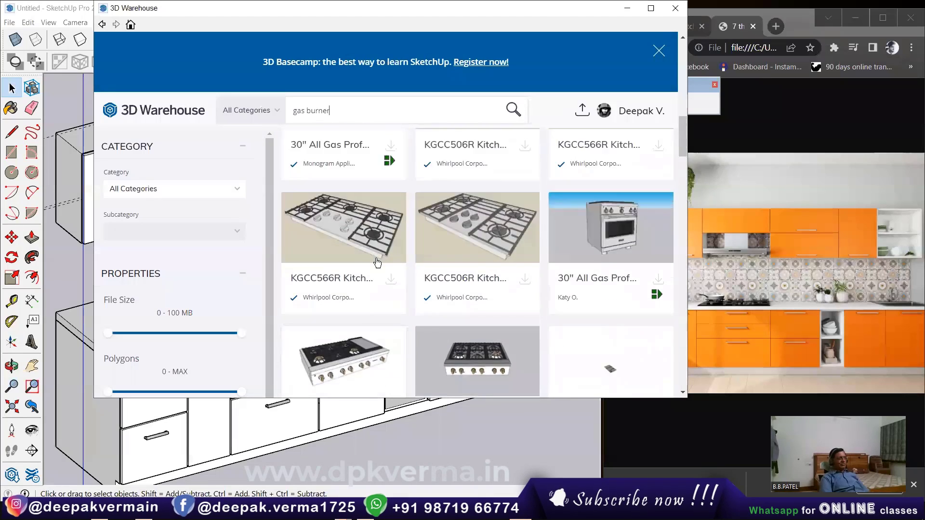
scroll(554, 299, up, 2)
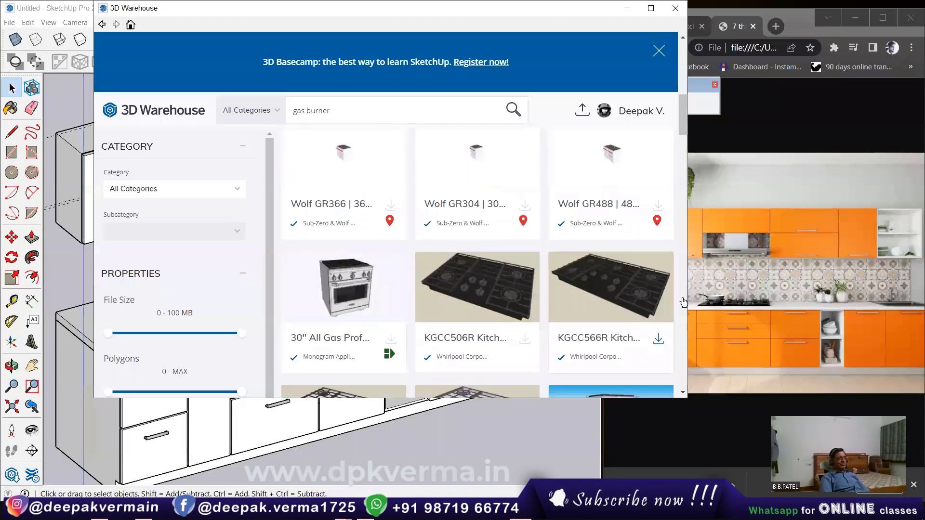
click(523, 341)
- Load the downloaded KGCC506R gas hob into the model and drop it on the countertop
click(345, 232)
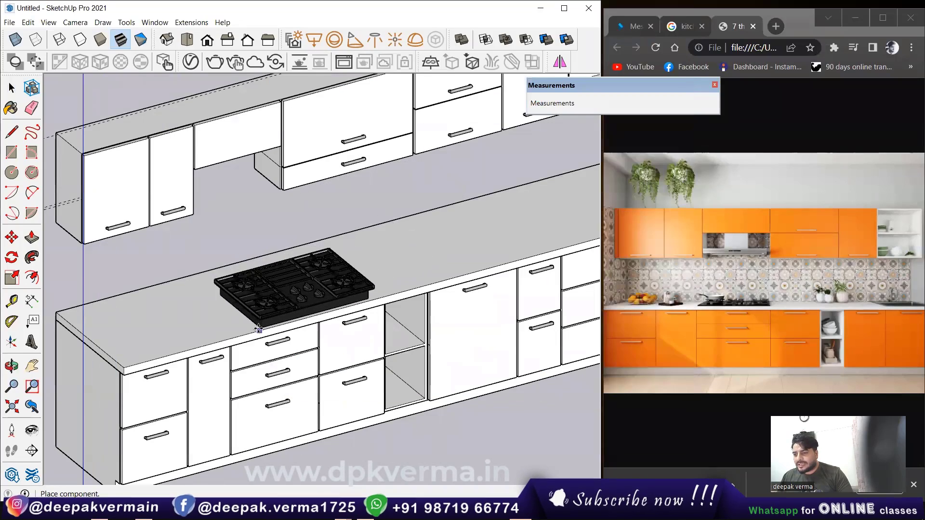
click(255, 332)
scroll(251, 334, up, 2)
scroll(232, 340, up, 1)
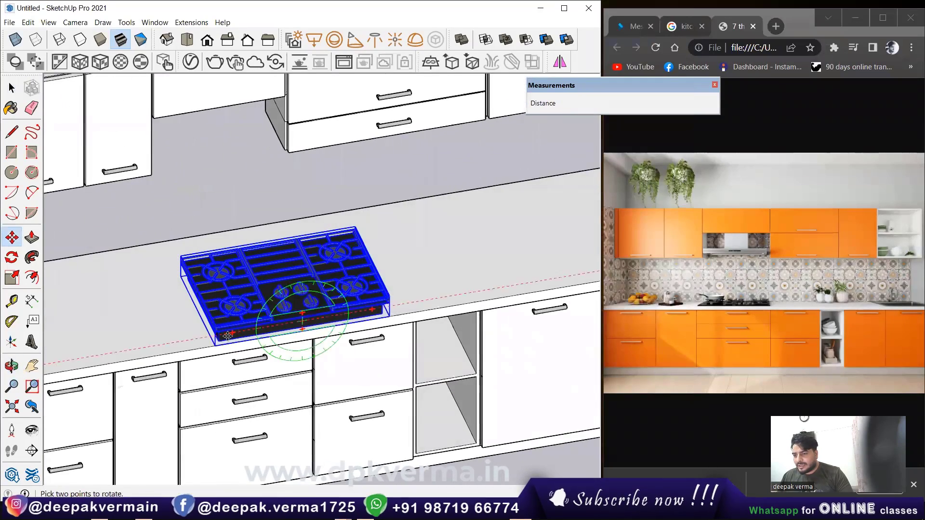
scroll(212, 346, up, 2)
- Reposition the hob closer to the countertop's front edge and review it from an isometric view
click(212, 347)
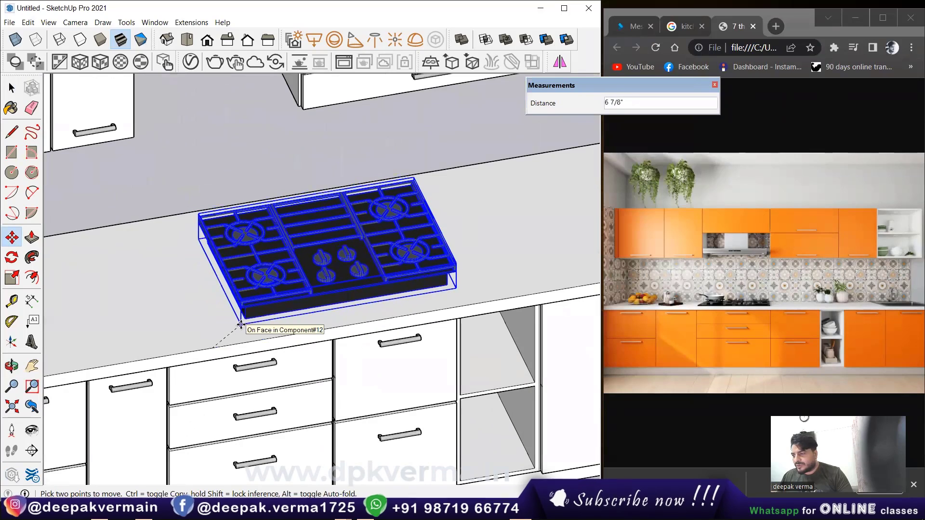
scroll(240, 325, down, 1)
scroll(197, 318, down, 2)
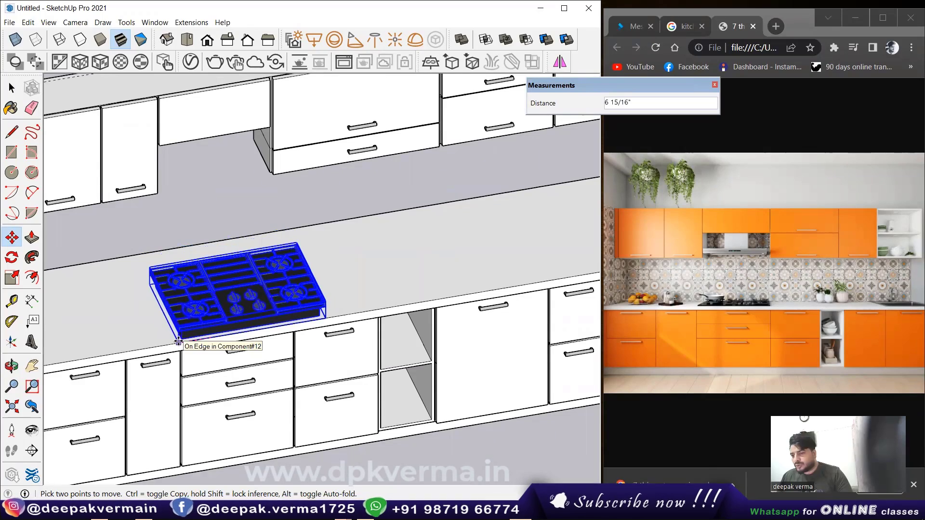
click(178, 342)
mouse_move(179, 342)
middle_down()
mouse_move(187, 264)
mouse_move(272, 279)
middle_up()
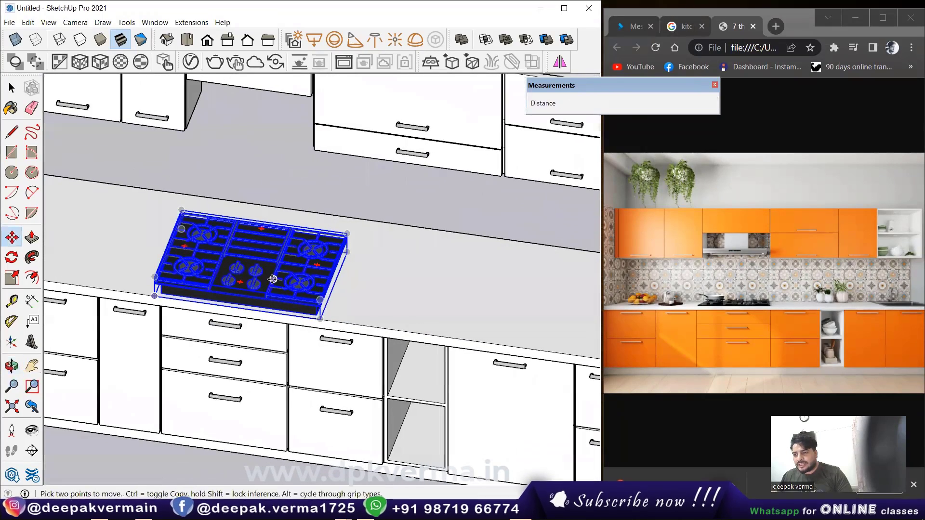
click(166, 41)
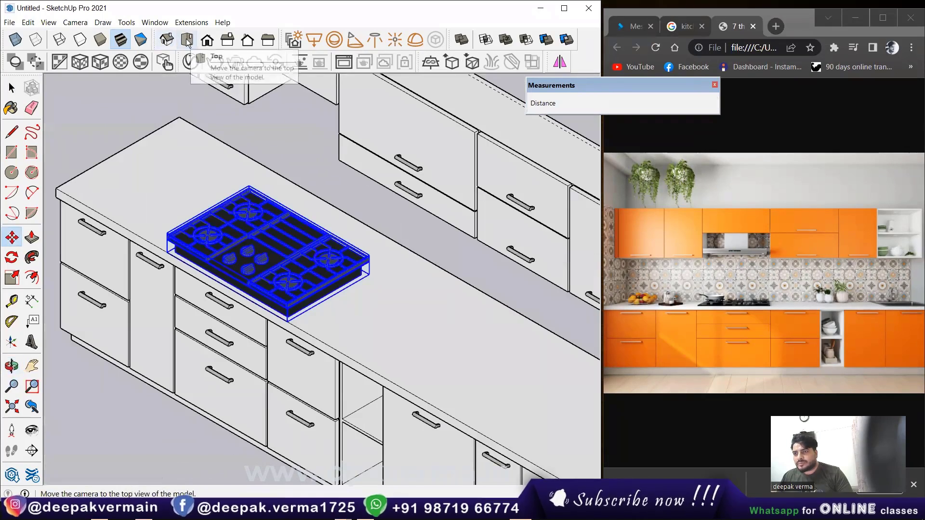
- View the counter from Top view with X-ray on to reveal hidden edges
click(187, 41)
scroll(250, 331, up, 3)
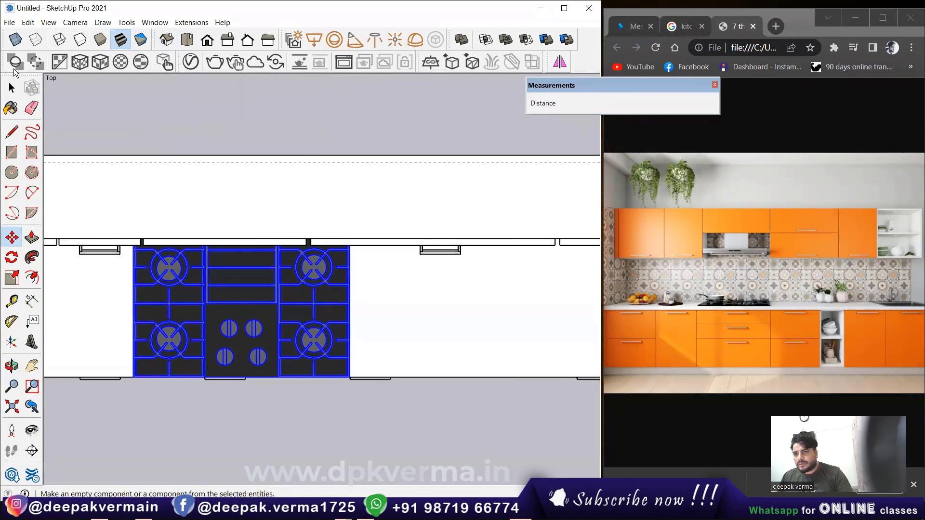
click(9, 44)
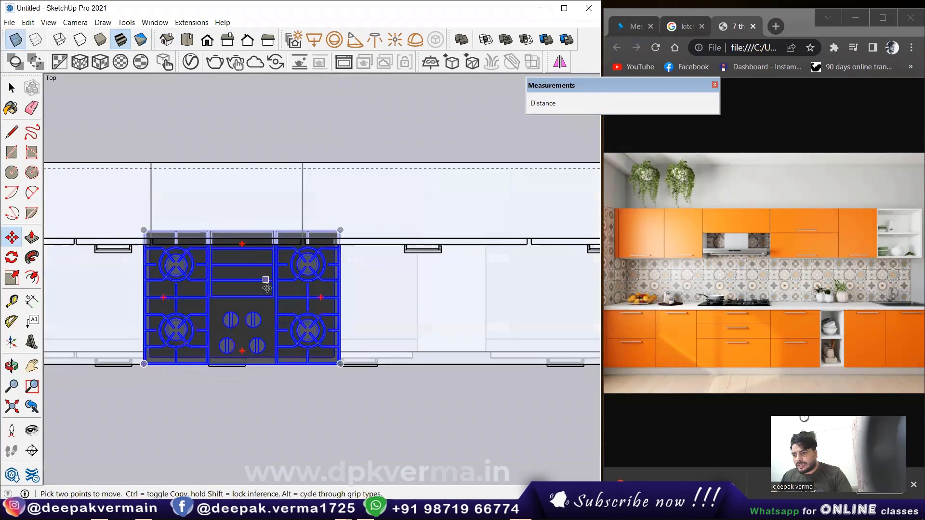
- Scale the hob's width to 0.77
click(12, 278)
middle_drag(399, 295, 303, 282)
click(301, 281)
scroll(301, 281, up, 3)
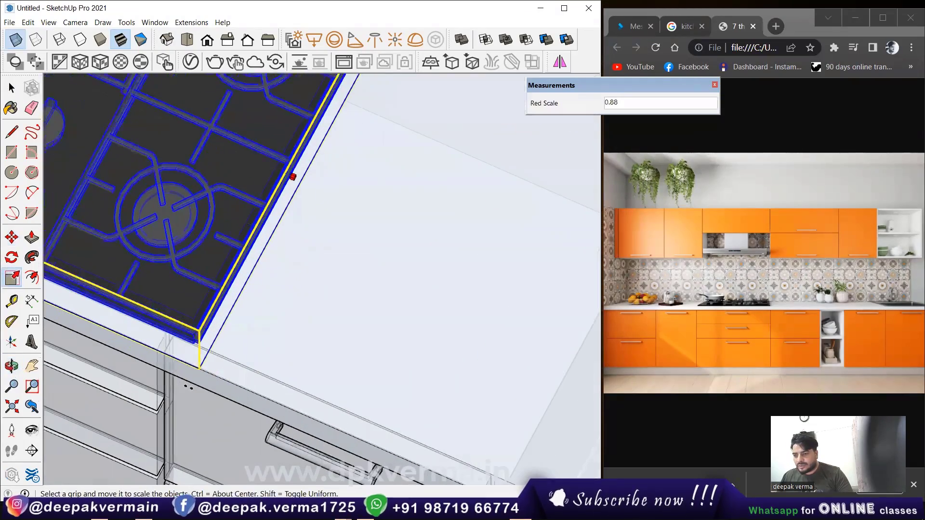
scroll(164, 351, down, 5)
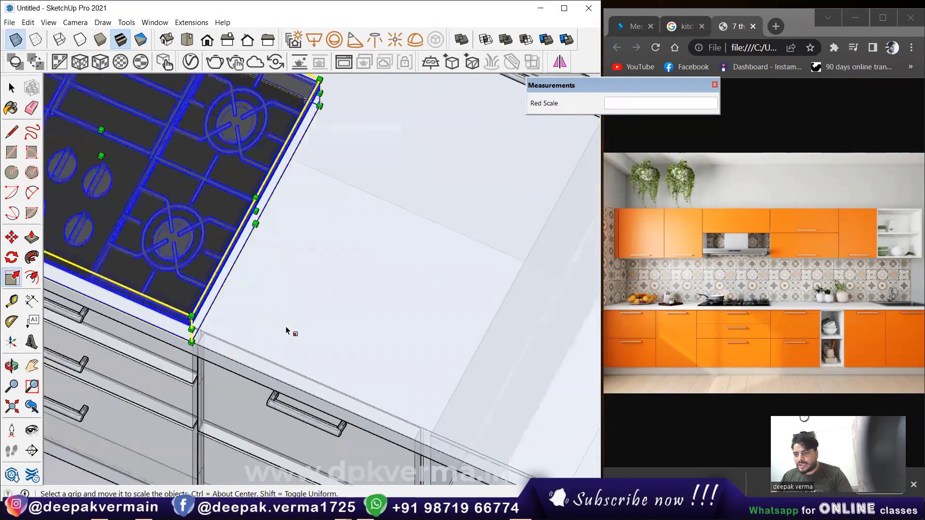
scroll(289, 330, down, 3)
click(289, 331)
middle_drag(289, 330, 413, 291)
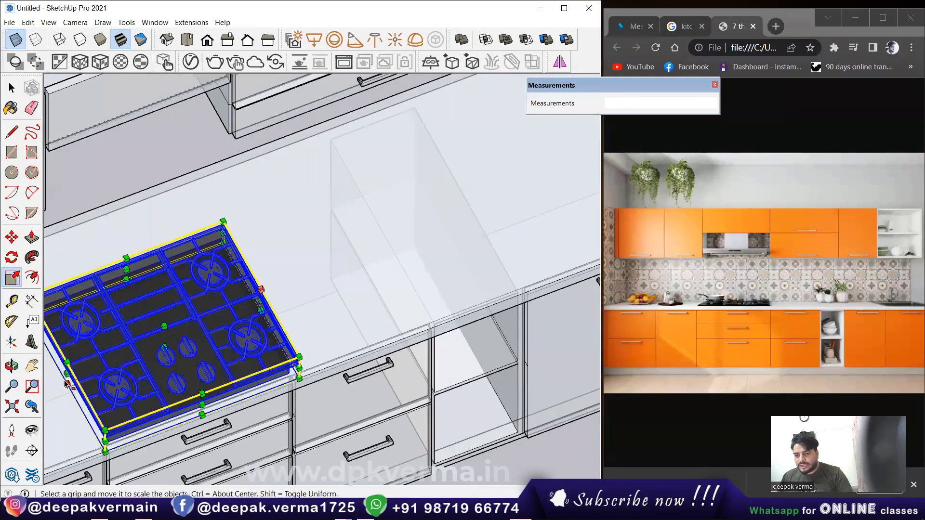
scroll(97, 252, down, 4)
click(197, 289)
scroll(197, 289, up, 4)
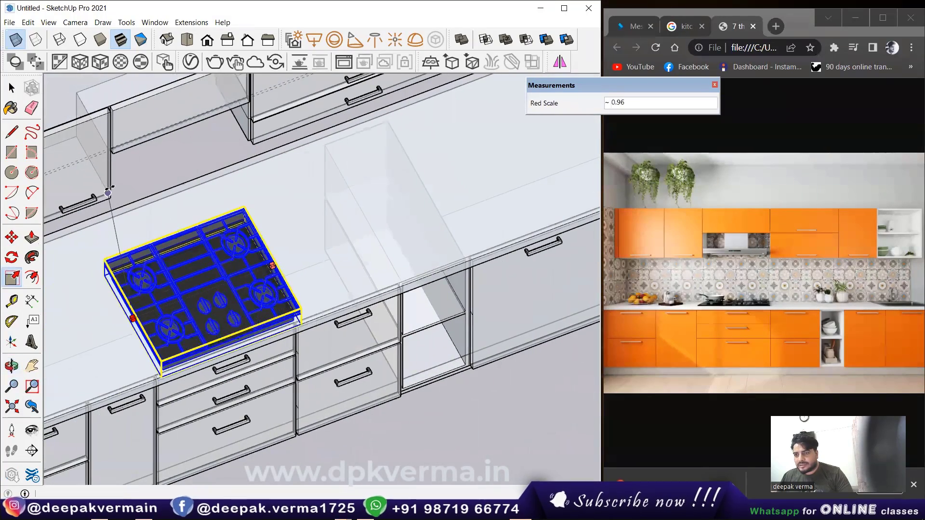
click(113, 185)
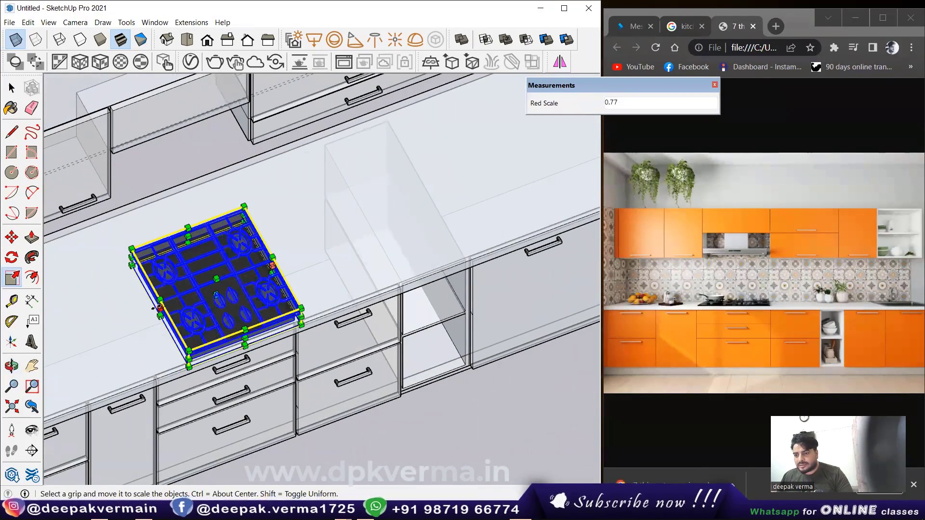
- Scale the hob's depth to 0.88, undoing an accidental flipped resize
middle_drag(155, 309, 193, 217)
click(169, 169)
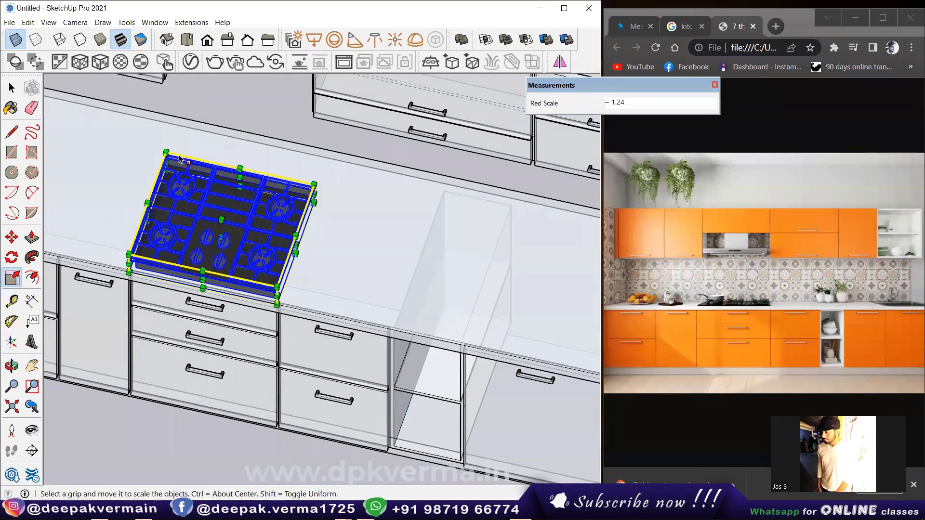
middle_drag(180, 159, 198, 273)
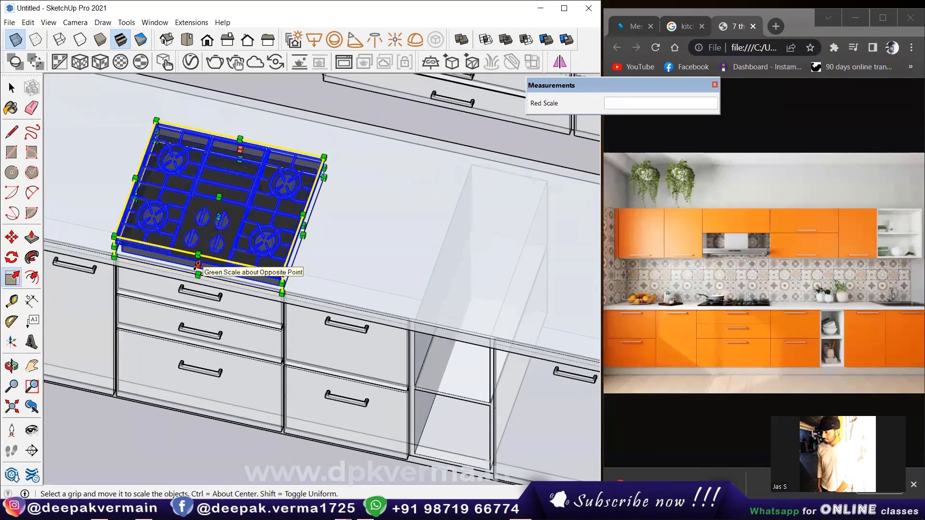
click(198, 264)
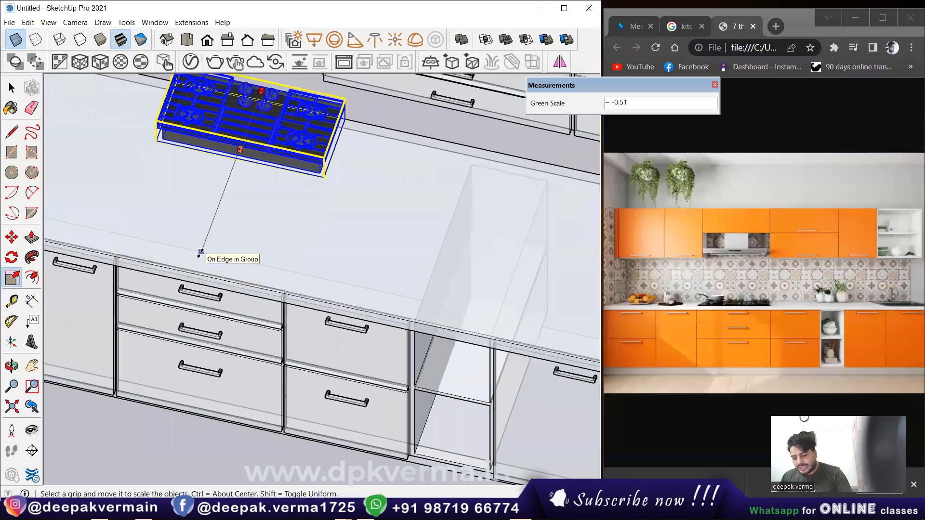
key(Escape)
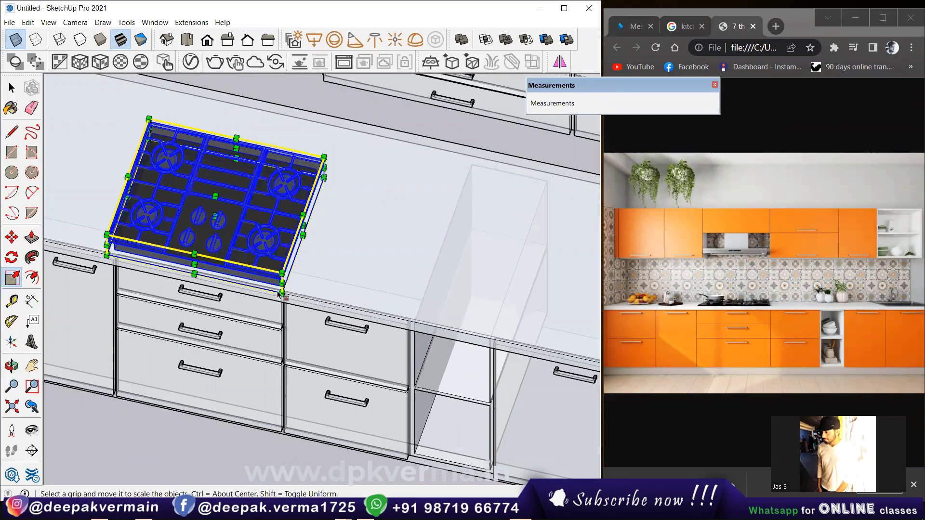
click(281, 293)
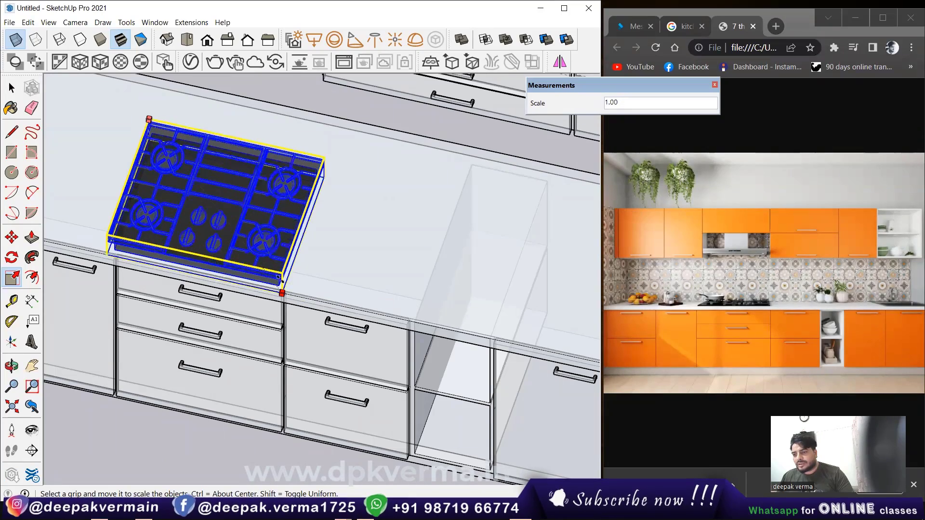
click(275, 275)
mouse_move(300, 259)
middle_down()
mouse_move(216, 253)
mouse_move(217, 279)
mouse_move(278, 333)
middle_up()
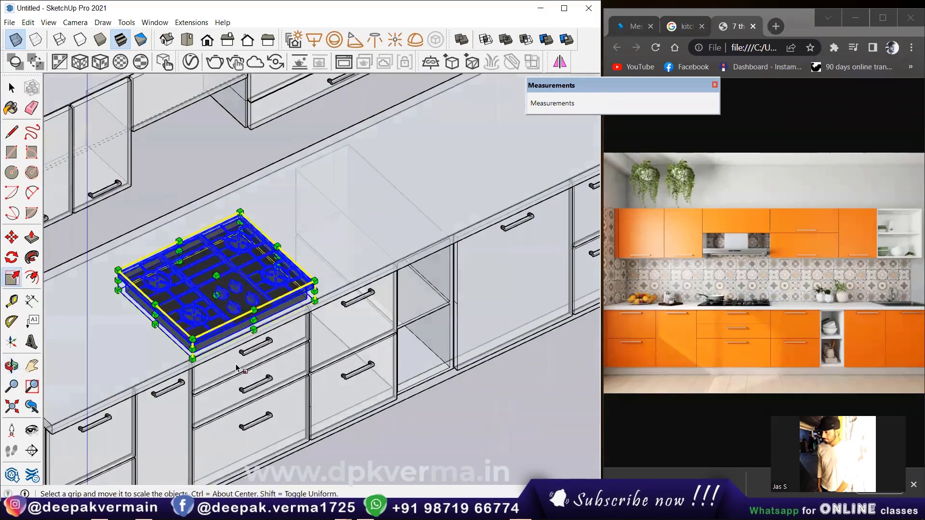
click(266, 322)
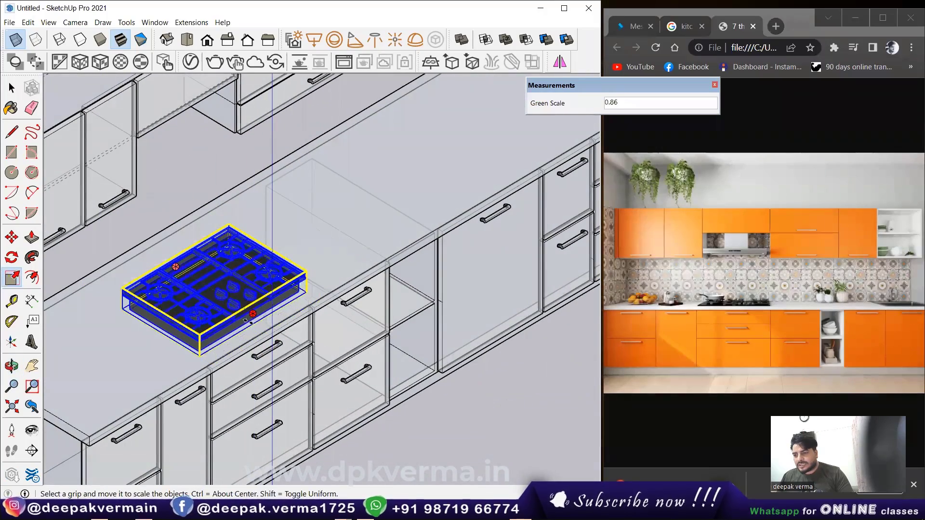
click(250, 319)
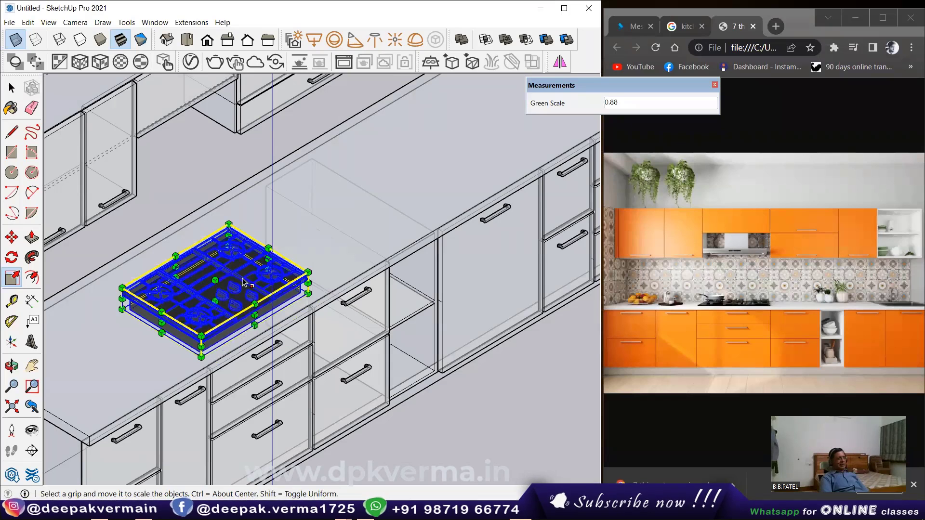
click(192, 42)
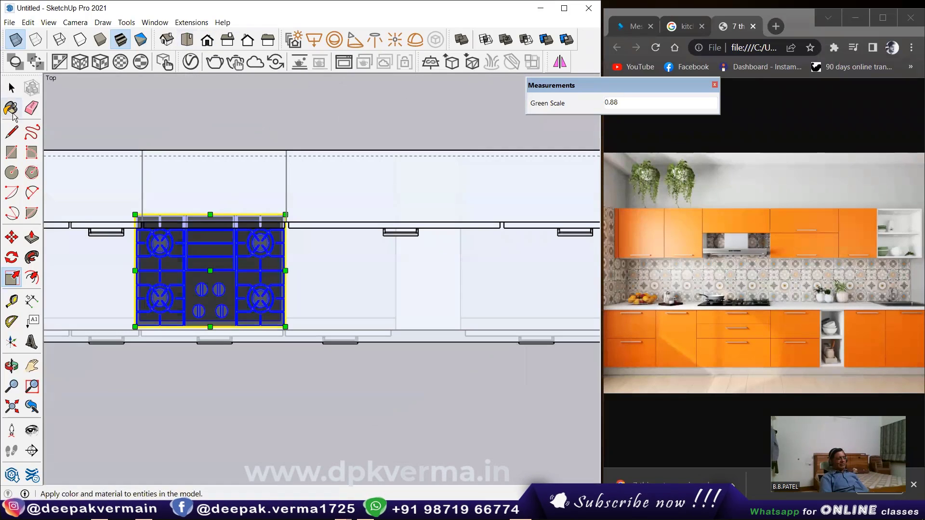
click(12, 88)
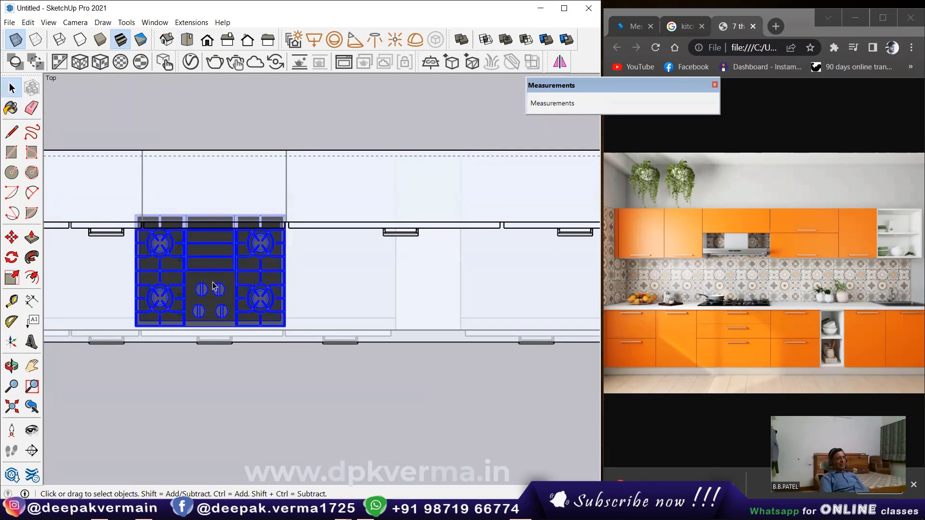
- Move the hob over the base countertop above the drawer cabinets
key(m)
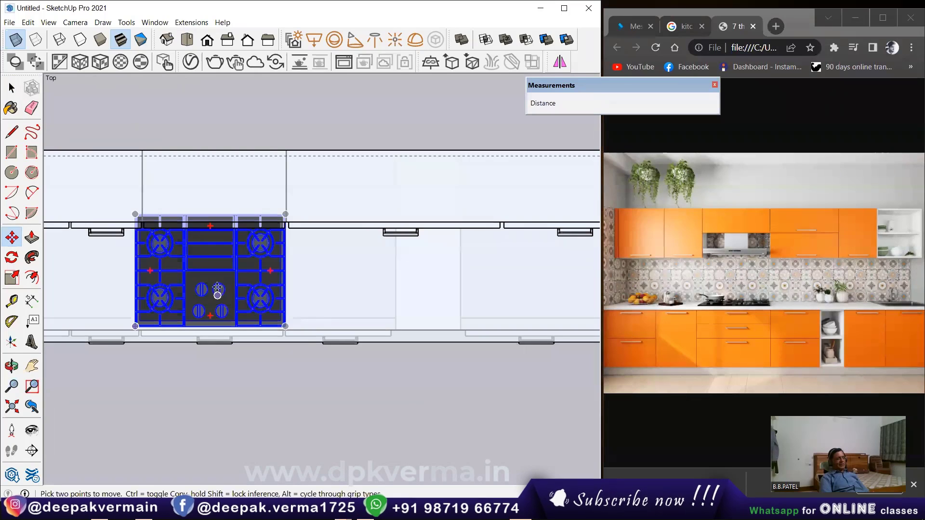
click(210, 271)
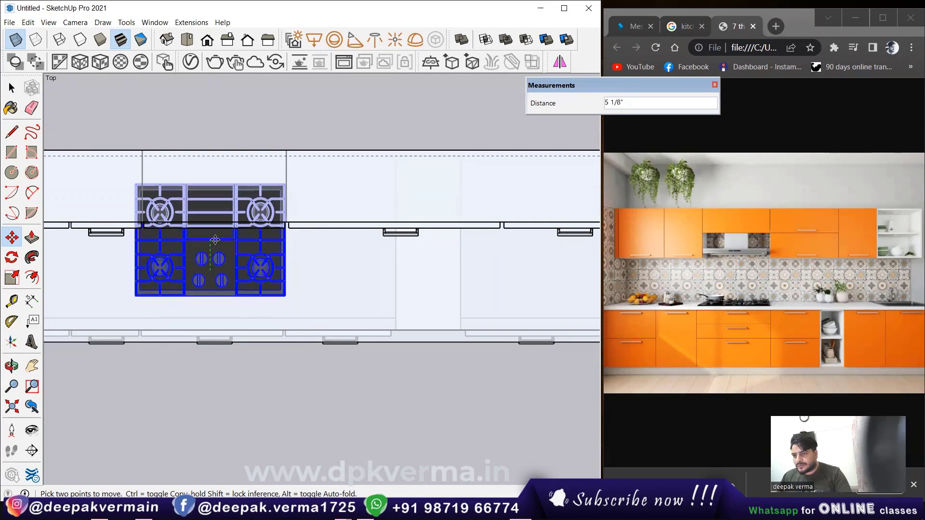
click(220, 255)
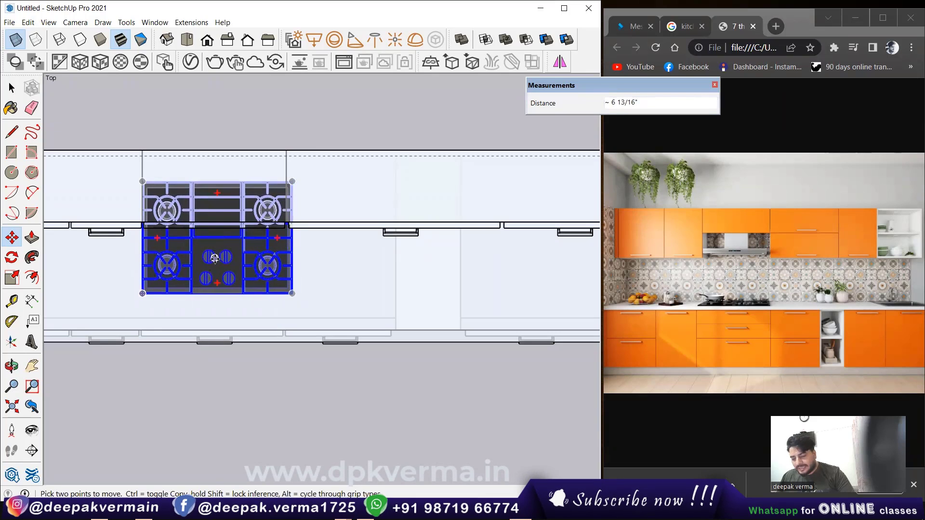
click(215, 258)
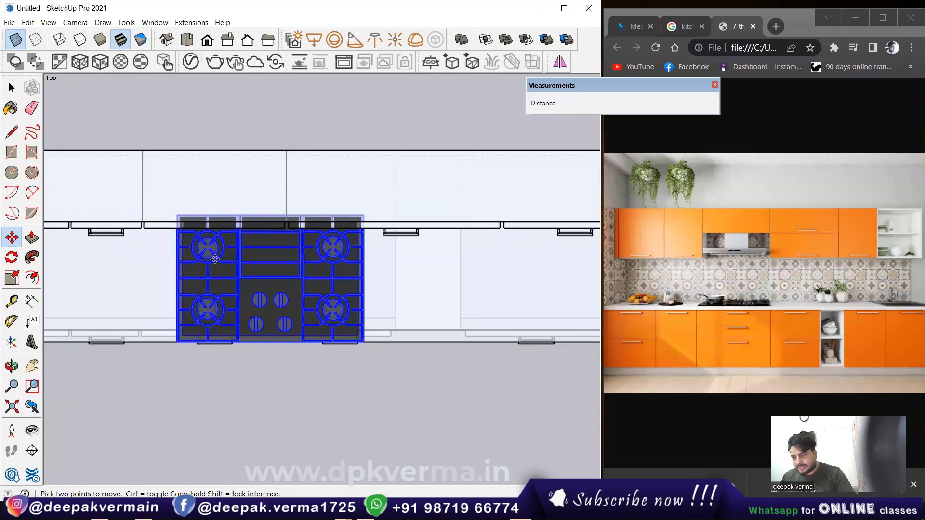
middle_drag(185, 293, 7, 223)
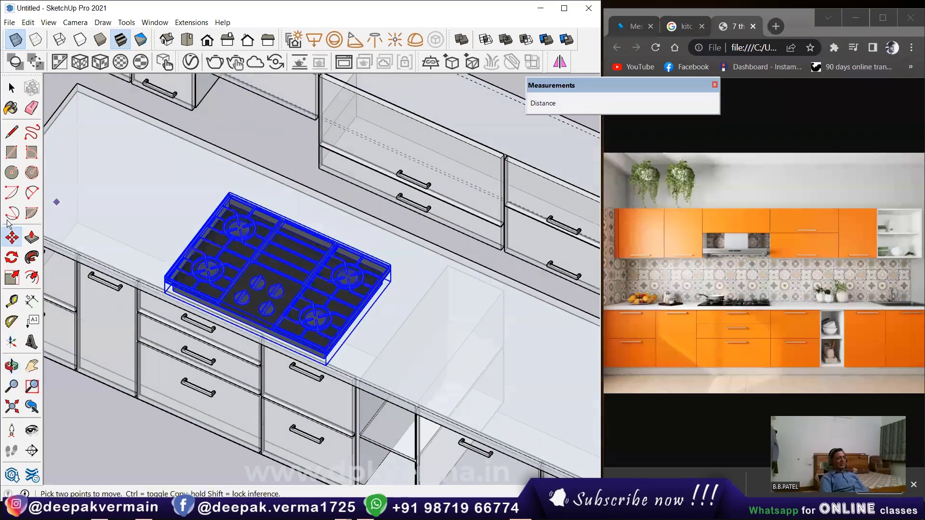
- Scale the hob uniformly to 0.72 using a corner grip
click(12, 278)
scroll(328, 337, up, 3)
scroll(320, 343, up, 2)
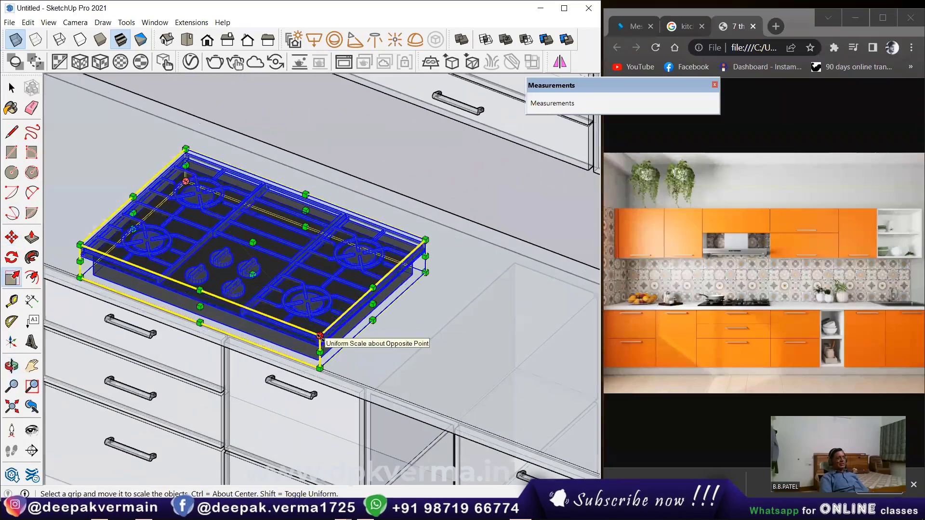
click(319, 336)
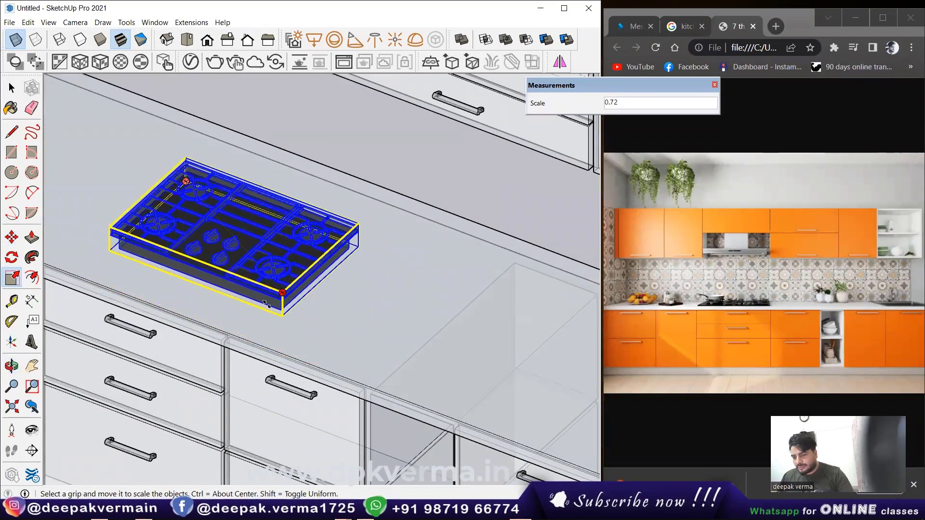
click(265, 302)
click(207, 39)
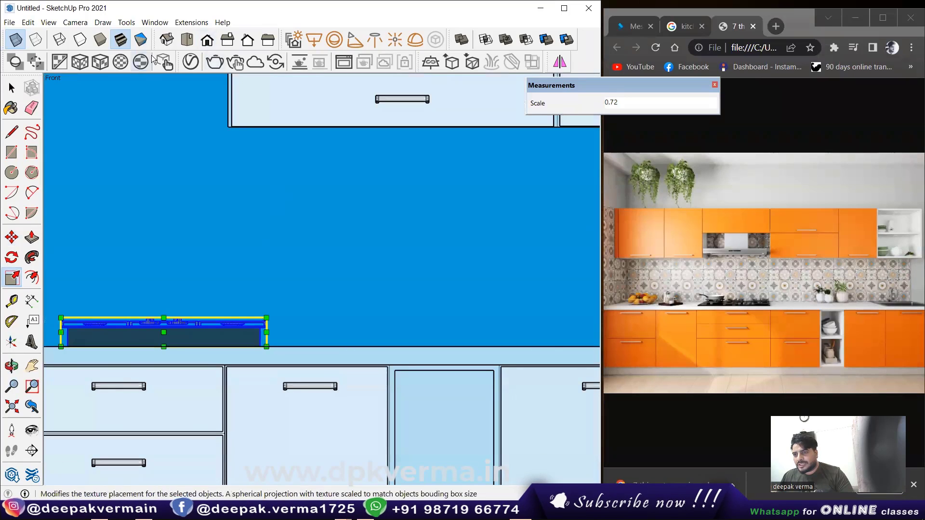
click(187, 40)
scroll(226, 246, down, 2)
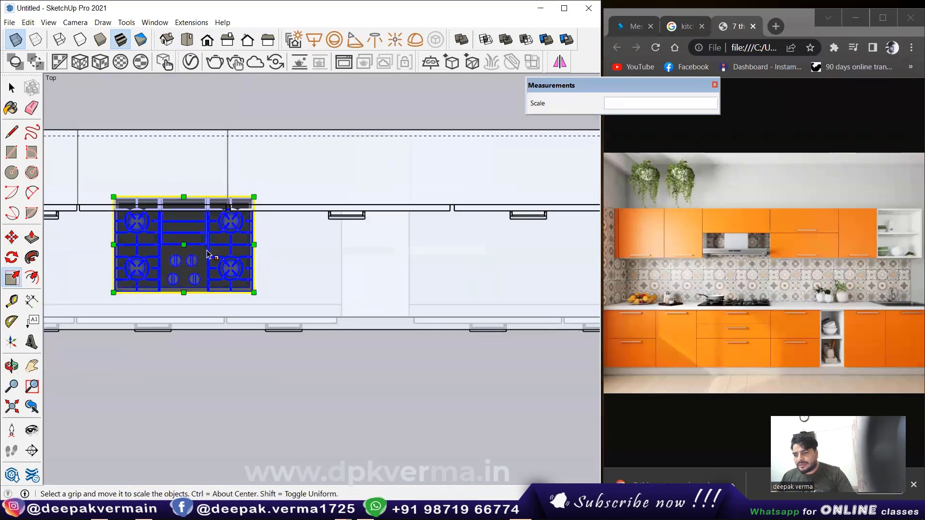
- Slide the hob 5 3/8" left along the counter on the red axis
click(12, 237)
shift+middle_drag(183, 251, 265, 264)
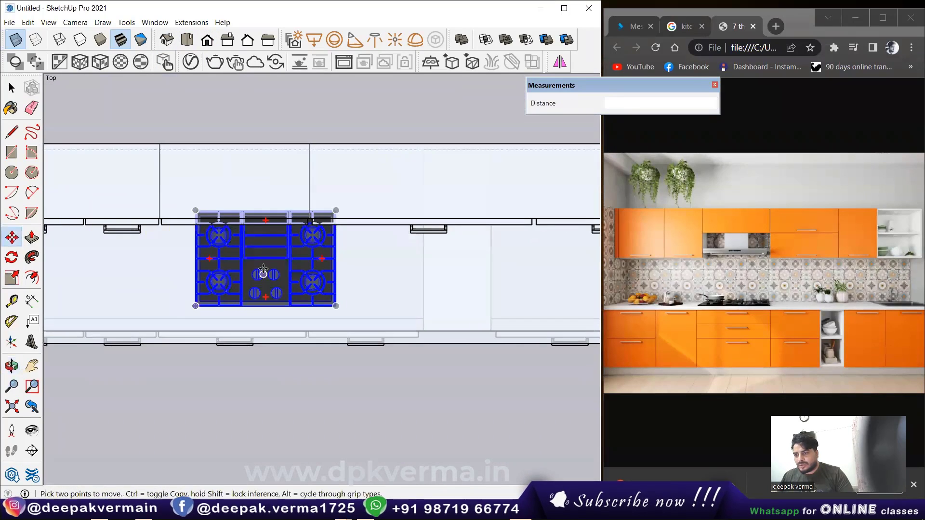
click(265, 265)
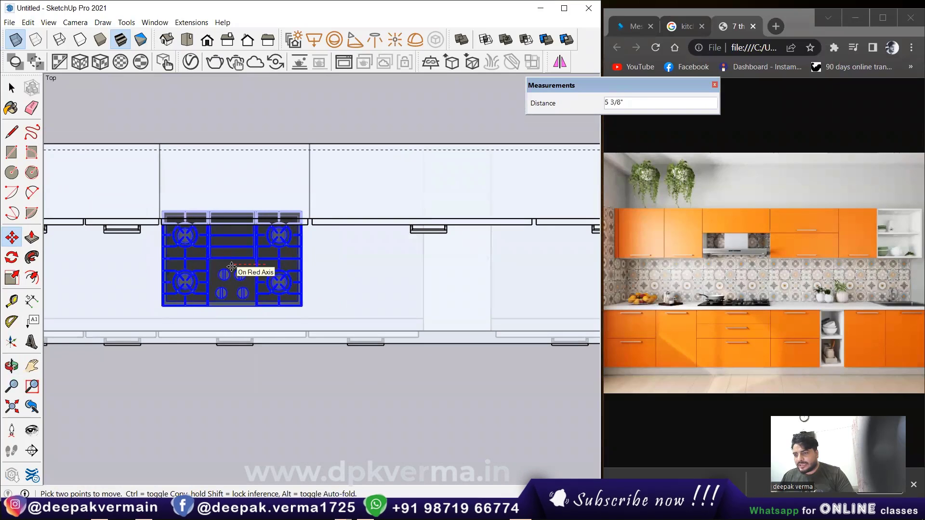
click(232, 267)
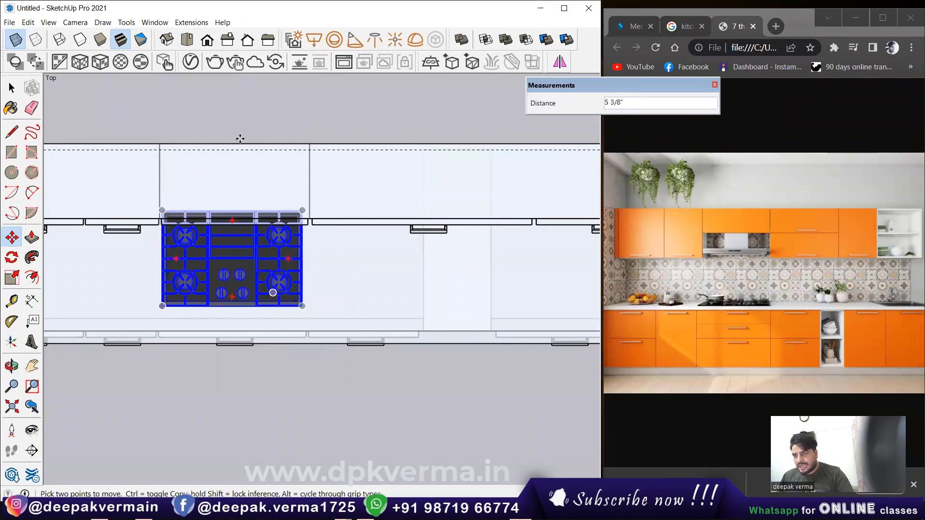
click(214, 42)
scroll(250, 328, up, 2)
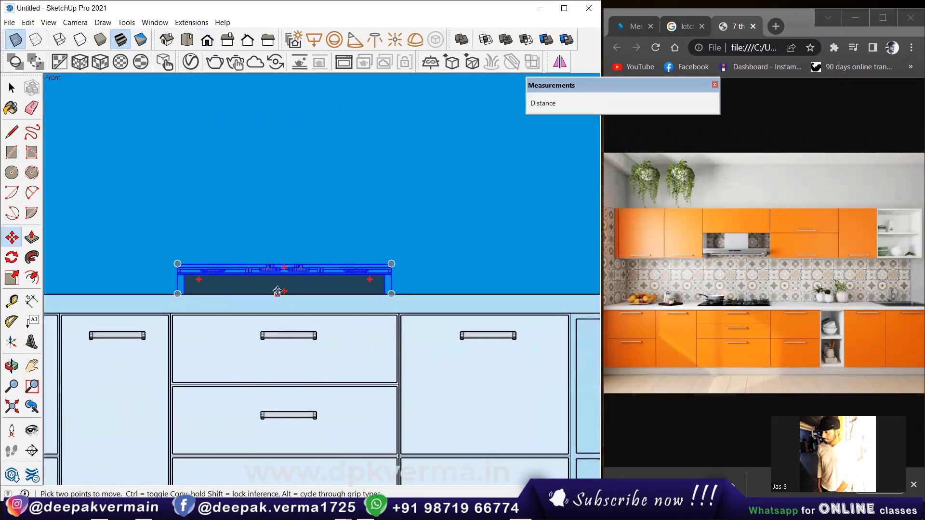
- Lower the hob in Front view so it rests on the countertop surface
scroll(278, 279, up, 2)
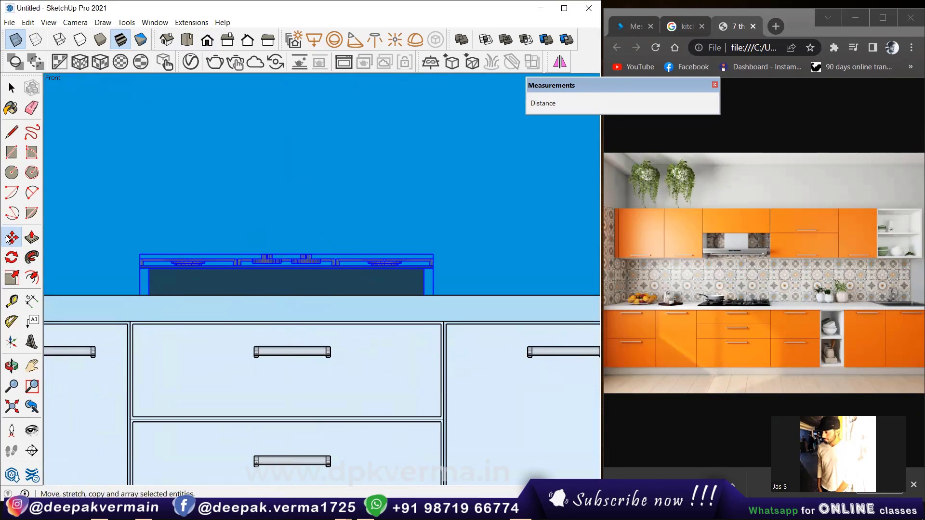
click(286, 267)
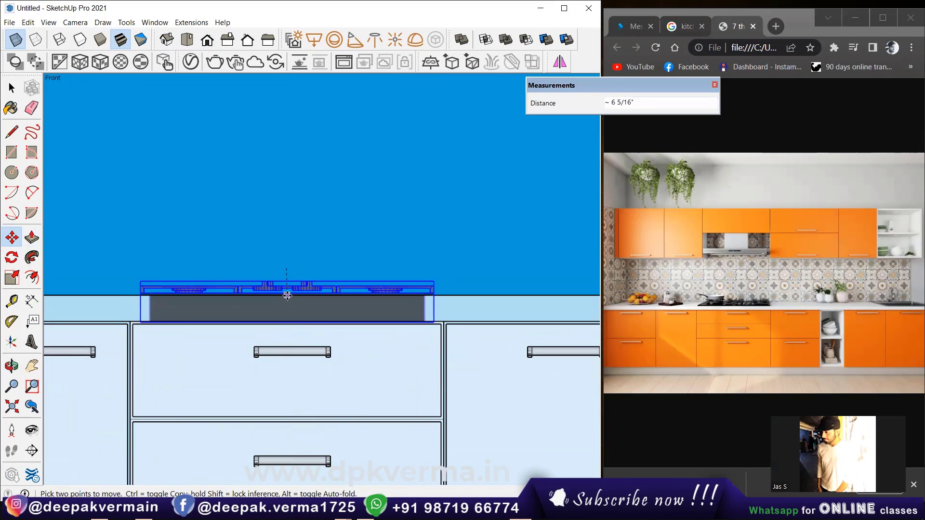
click(288, 295)
middle_drag(288, 295, 296, 302)
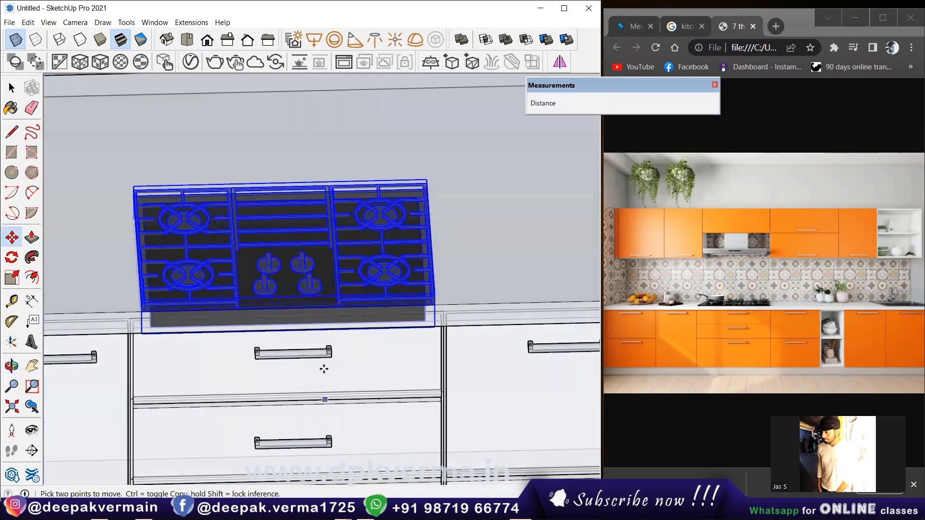
scroll(286, 249, down, 3)
middle_drag(286, 249, 278, 295)
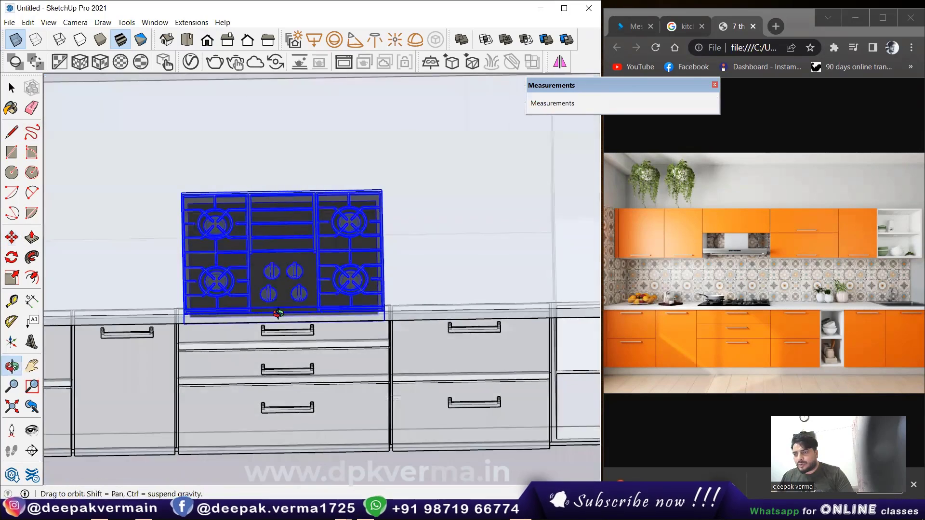
click(207, 41)
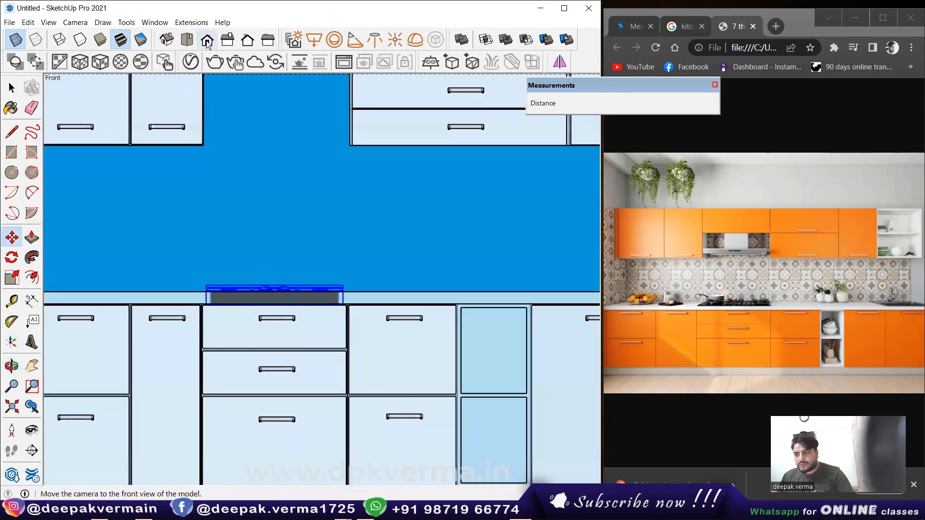
- Push the hob 7 5/16" back toward the wall in Top view
click(187, 41)
scroll(275, 260, up, 1)
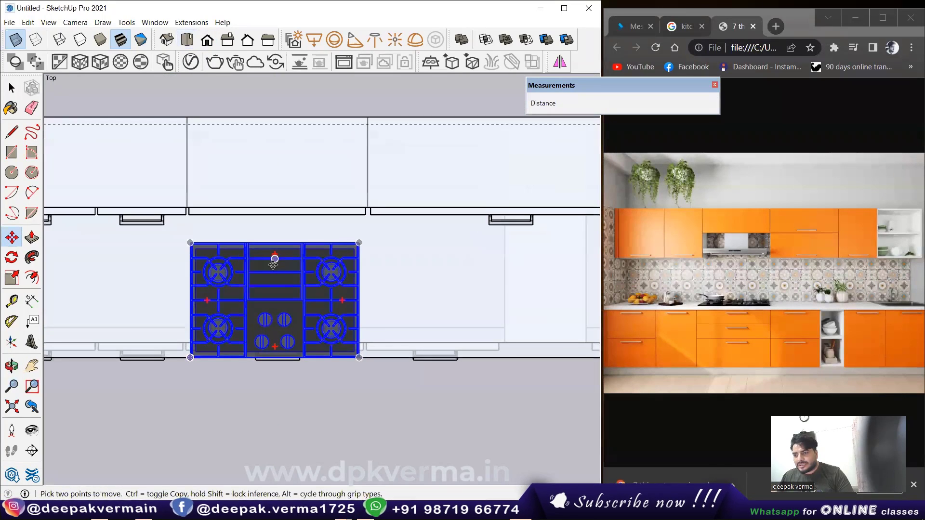
click(275, 298)
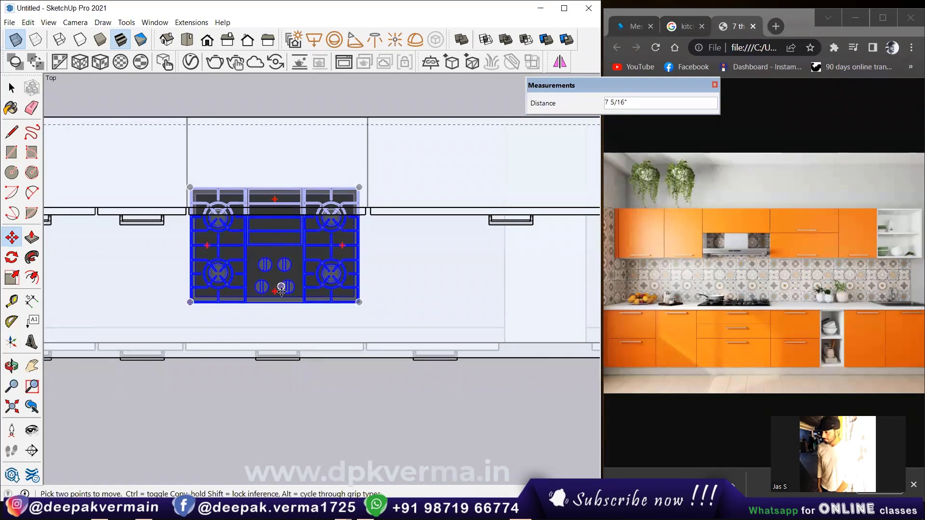
click(281, 288)
middle_drag(281, 288, 270, 203)
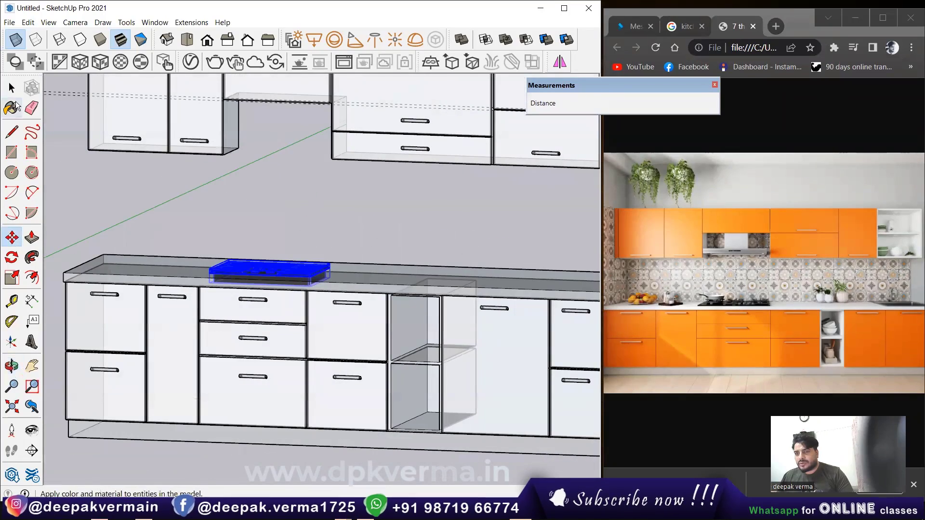
- Turn off X-ray, review the solid hob along the counter, and open the Window menu
click(16, 42)
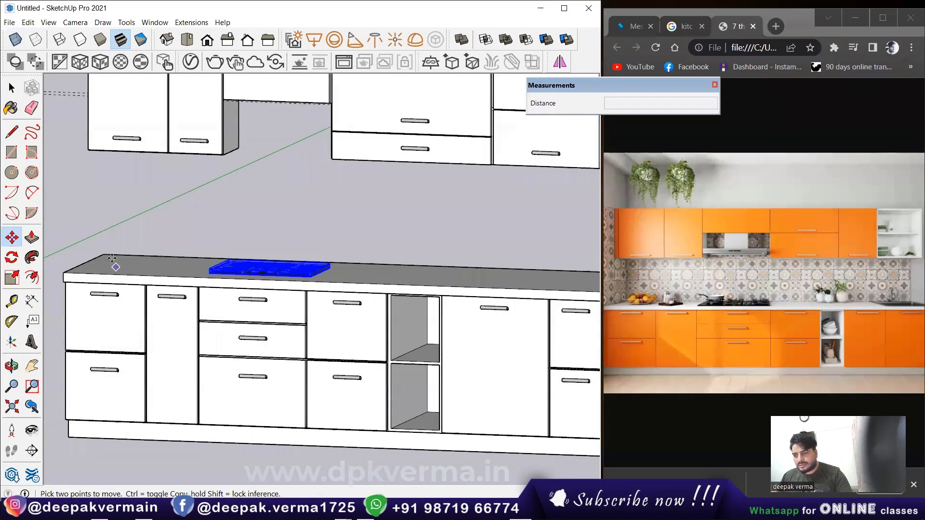
click(11, 88)
middle_drag(85, 201, 274, 390)
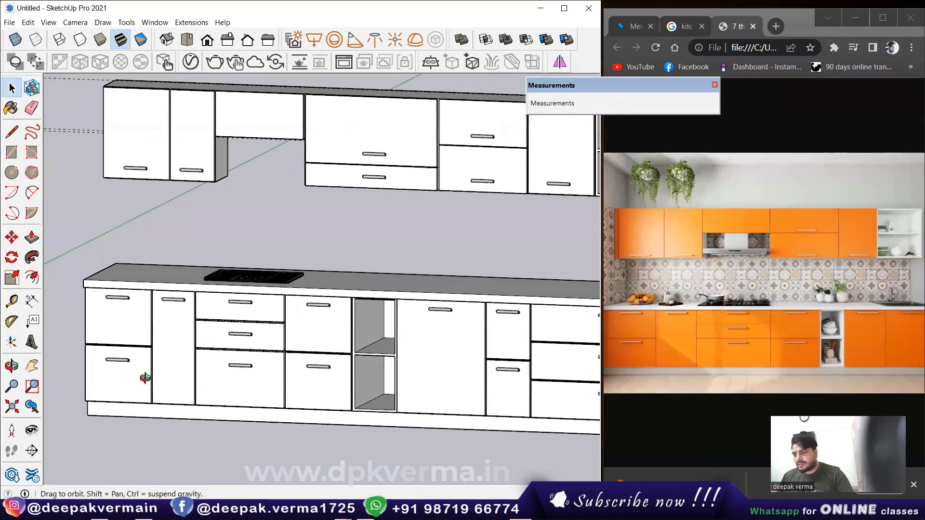
scroll(257, 331, up, 2)
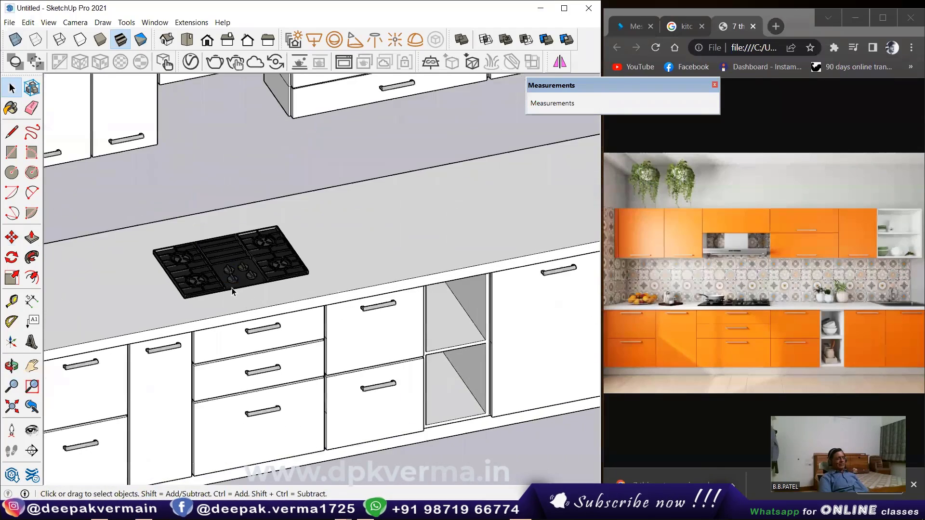
scroll(243, 290, up, 2)
scroll(243, 290, down, 3)
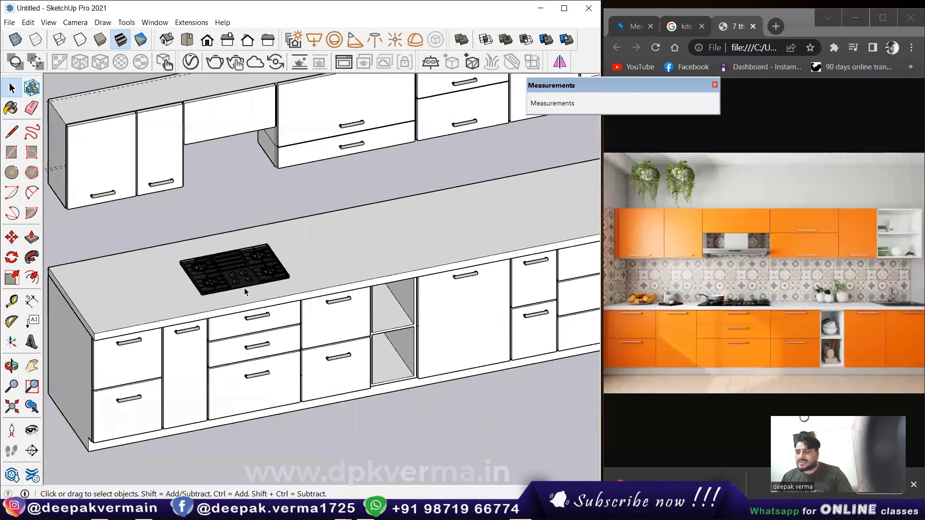
shift+middle_drag(519, 243, 310, 275)
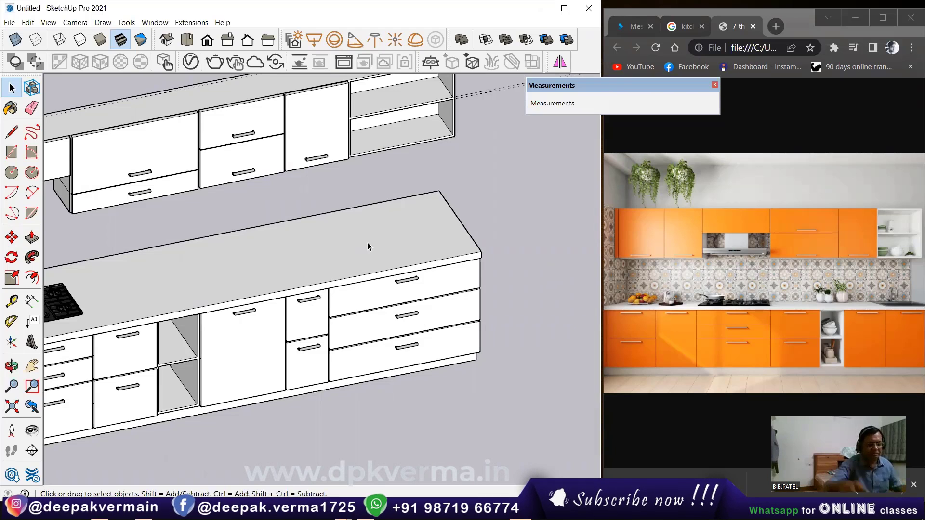
click(154, 22)
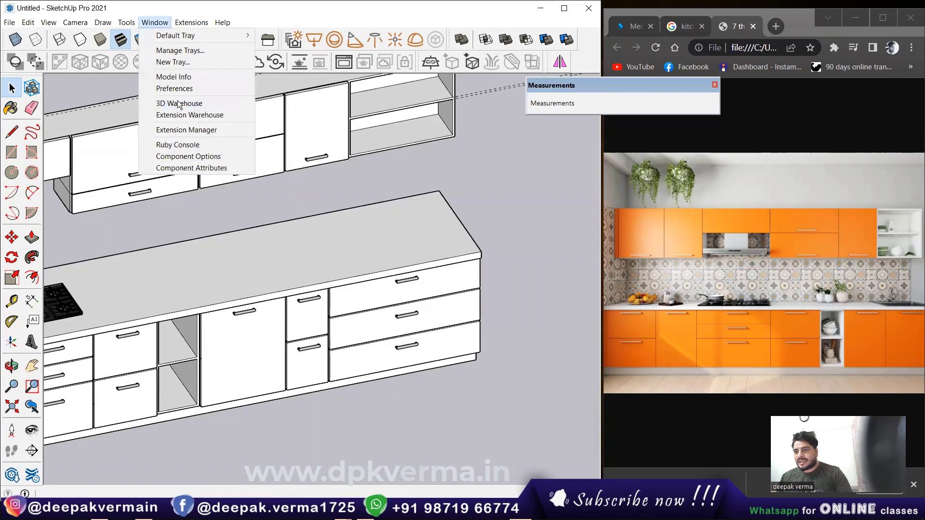
- Open 3D Warehouse and search for 'sink'
click(180, 105)
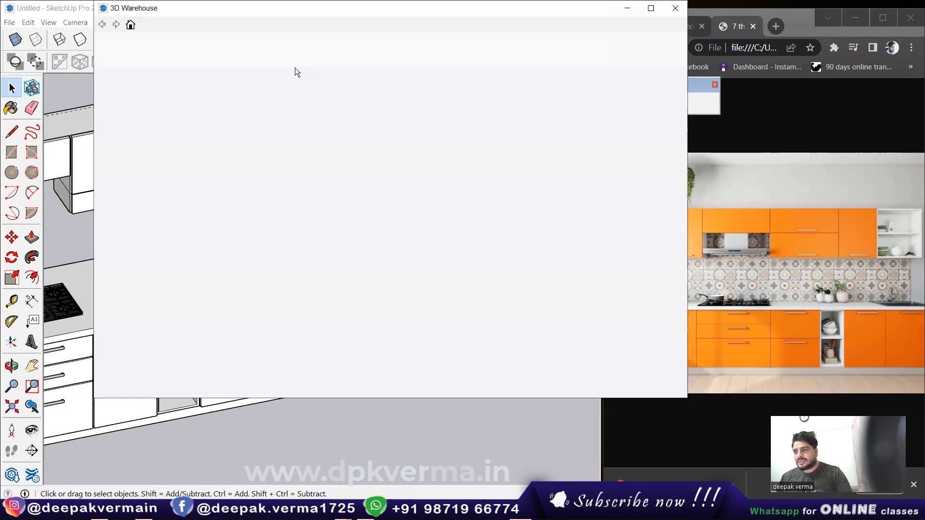
double_click(322, 51)
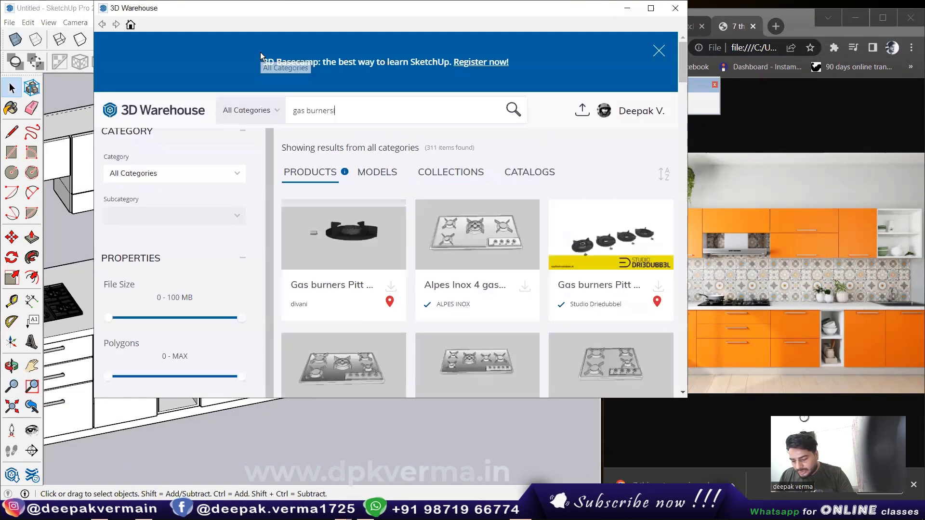
text(sink)
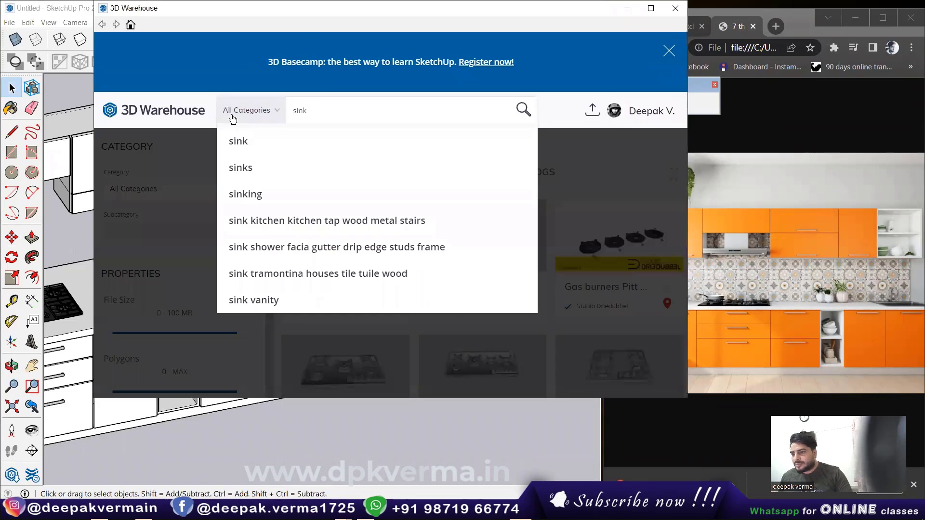
key(Return)
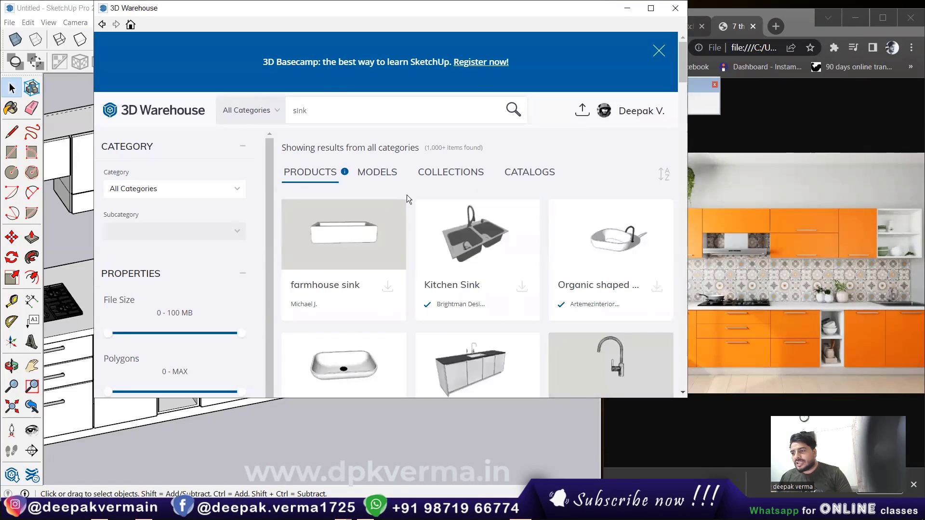
- Download the UKINOX double-bowl sink with tap and confirm loading it into the model
scroll(405, 199, down, 4)
scroll(392, 213, down, 3)
scroll(392, 212, down, 3)
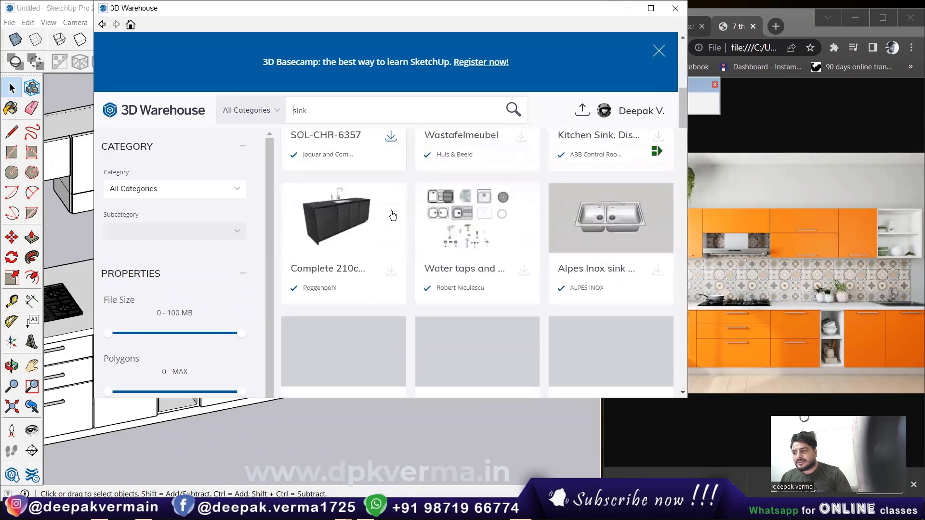
scroll(392, 213, down, 3)
scroll(378, 228, down, 4)
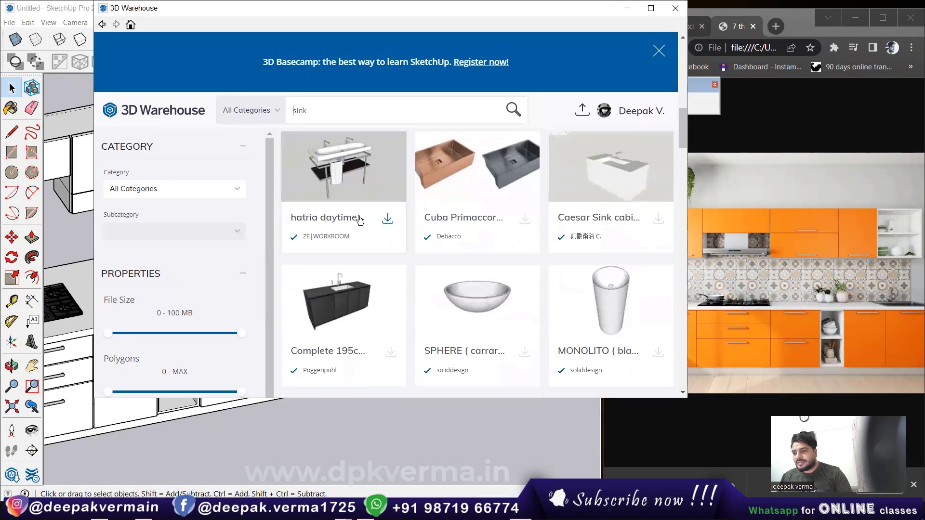
scroll(359, 220, down, 3)
scroll(358, 216, down, 3)
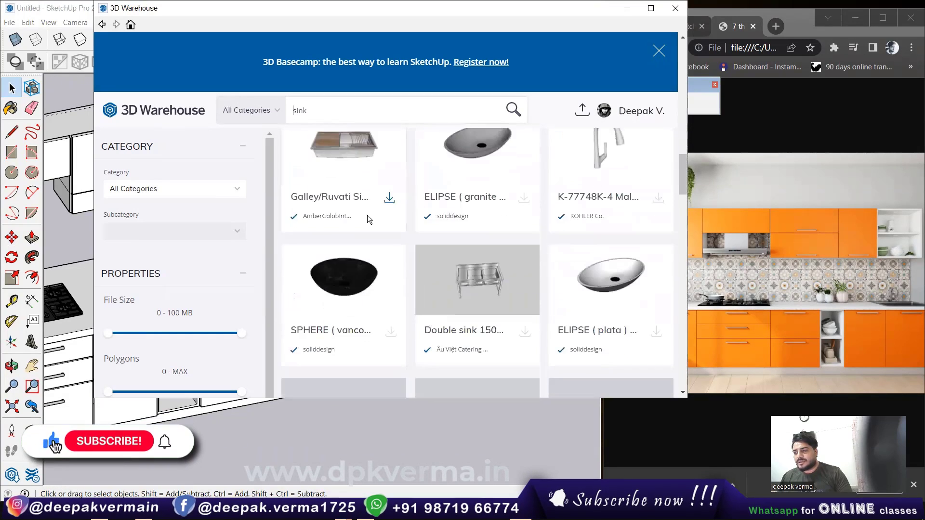
scroll(368, 215, down, 3)
scroll(362, 214, down, 3)
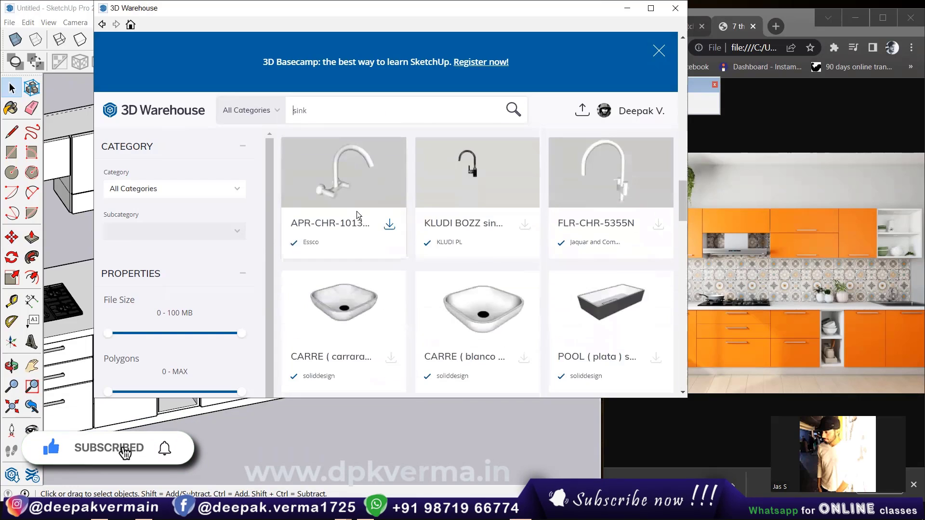
scroll(360, 217, down, 3)
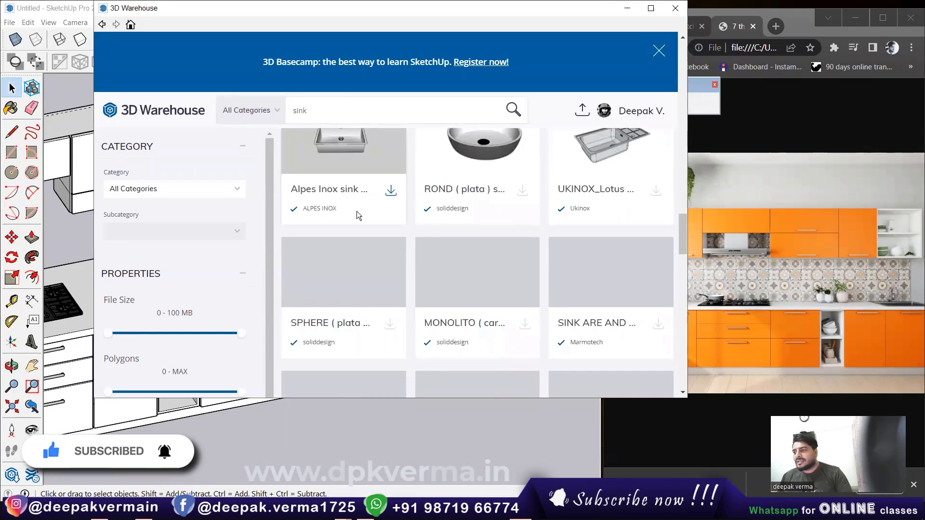
scroll(357, 211, down, 3)
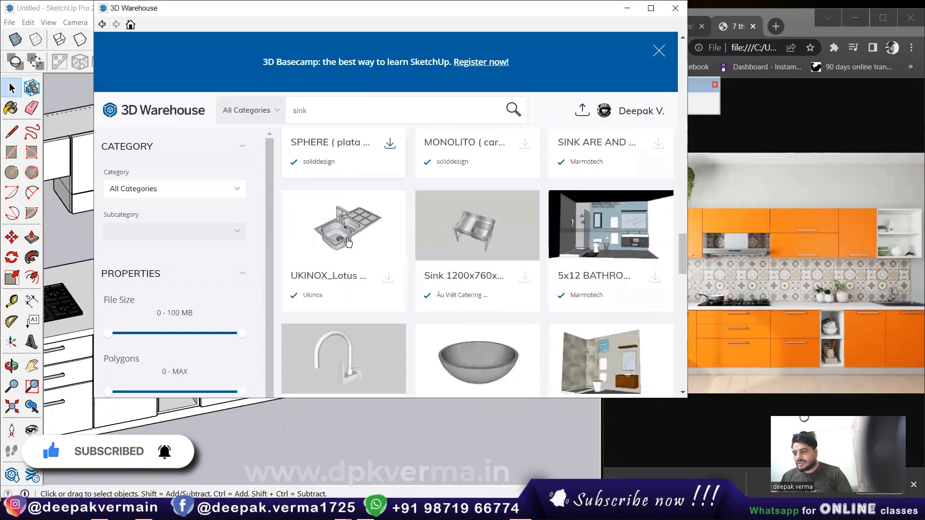
scroll(357, 214, down, 2)
scroll(351, 231, down, 2)
scroll(346, 251, down, 3)
scroll(346, 248, down, 2)
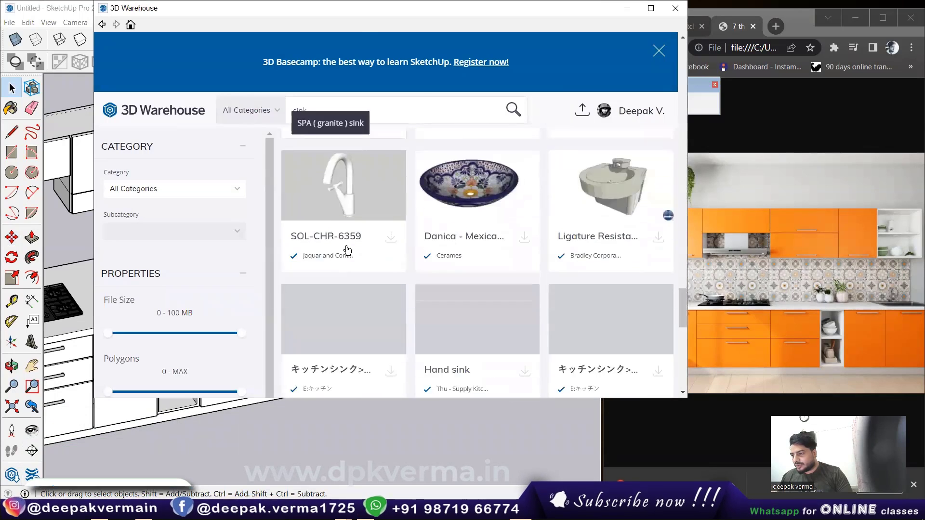
scroll(345, 246, down, 1)
scroll(347, 248, up, 2)
scroll(357, 254, up, 2)
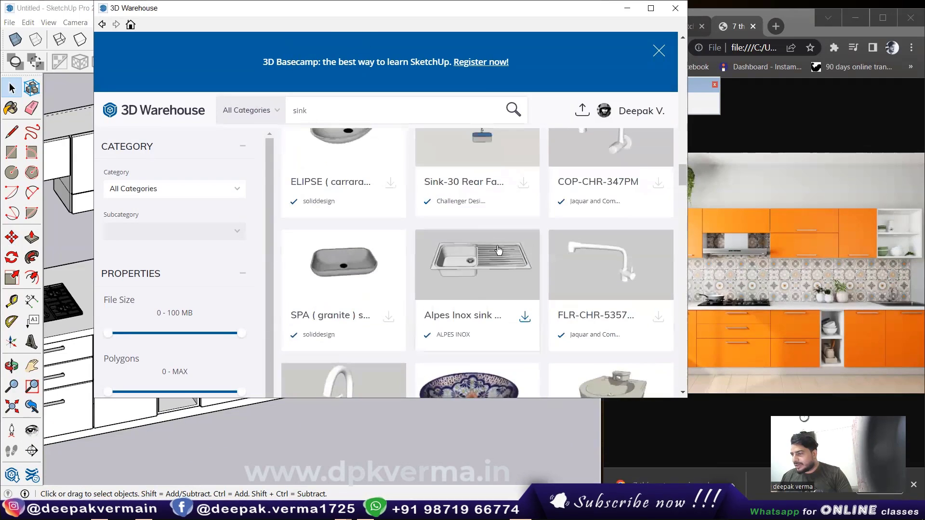
scroll(419, 272, down, 3)
scroll(357, 284, down, 2)
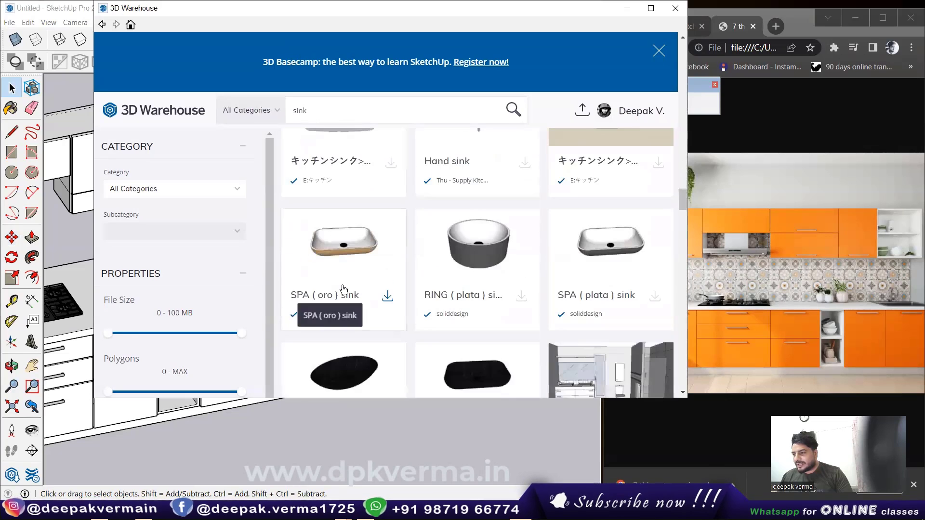
scroll(342, 289, down, 2)
scroll(343, 287, down, 2)
scroll(357, 284, down, 2)
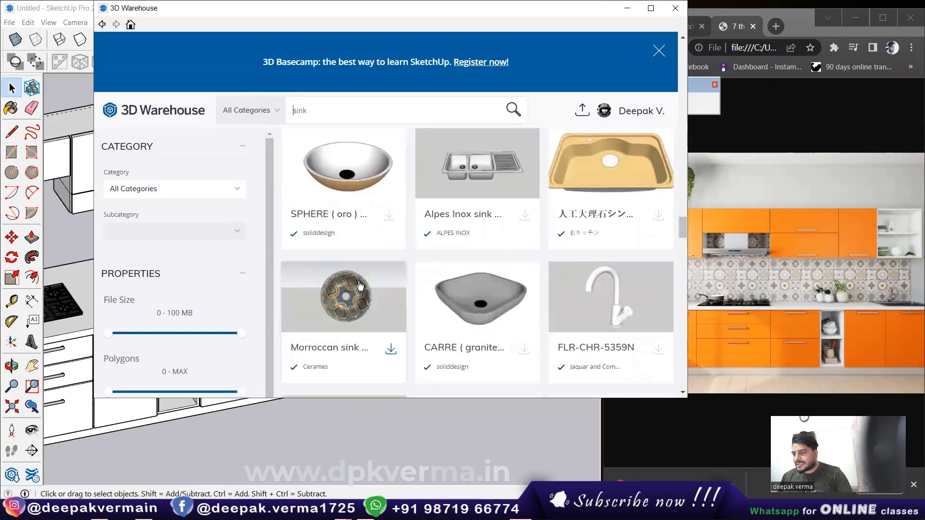
scroll(359, 283, down, 3)
scroll(359, 282, up, 1)
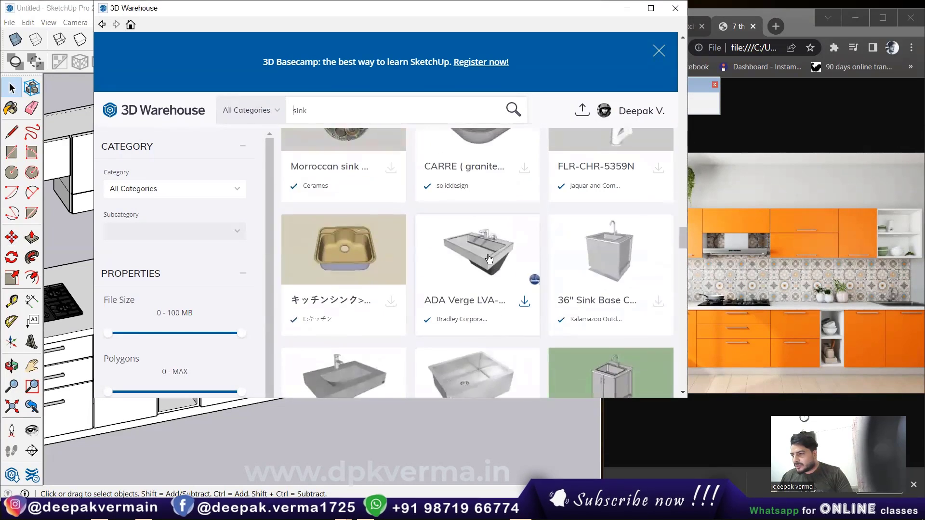
scroll(484, 260, down, 1)
scroll(378, 276, down, 3)
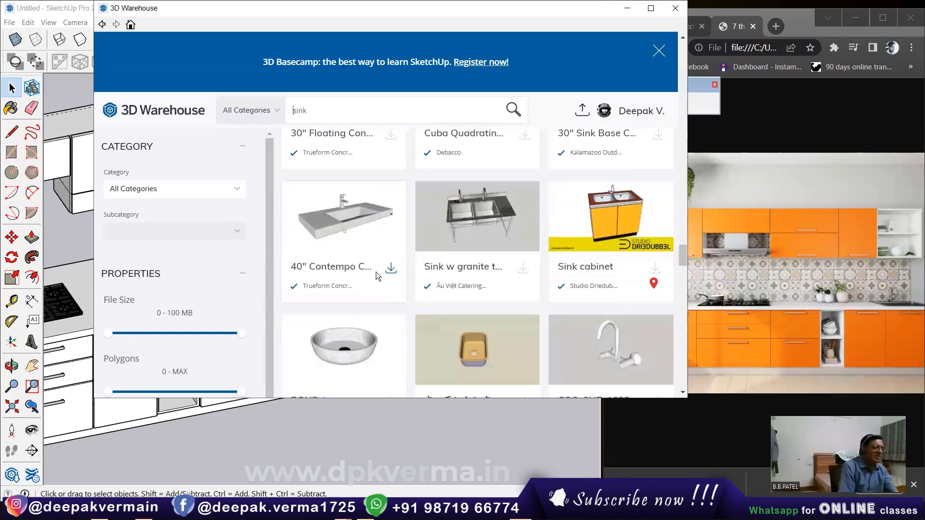
scroll(395, 265, down, 3)
scroll(387, 263, down, 2)
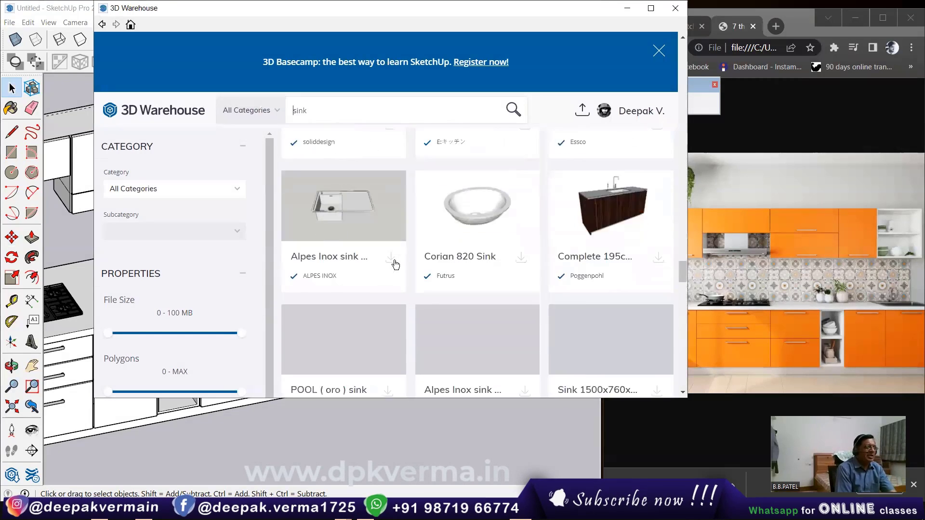
scroll(387, 263, down, 2)
scroll(387, 261, down, 2)
scroll(387, 262, down, 3)
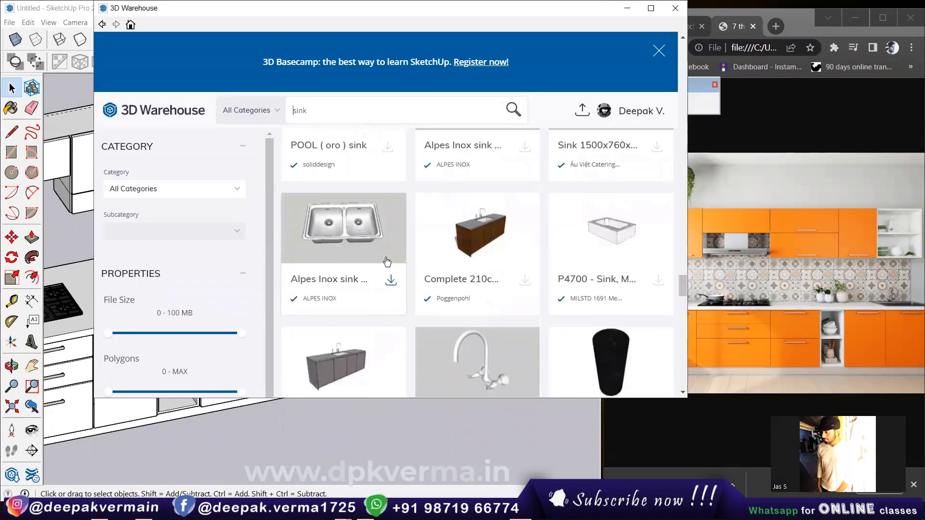
scroll(385, 261, down, 3)
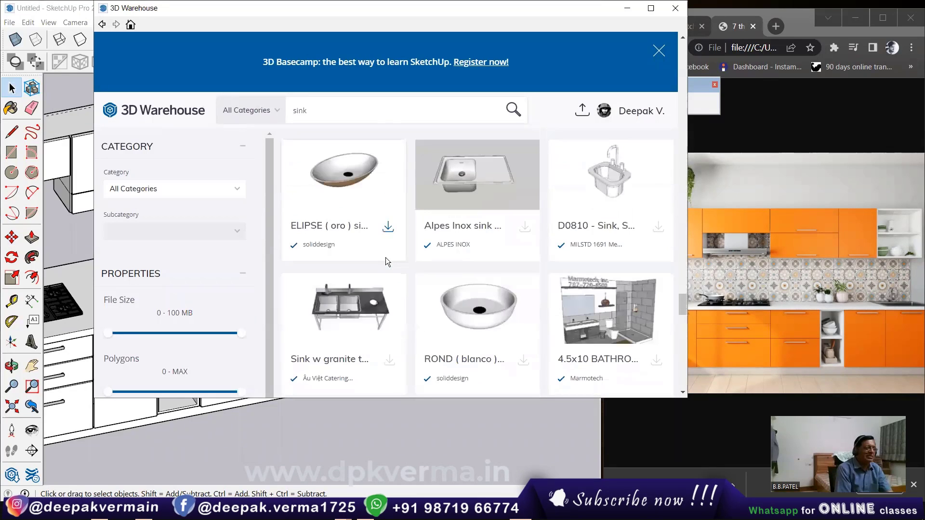
scroll(385, 260, down, 3)
scroll(387, 262, down, 3)
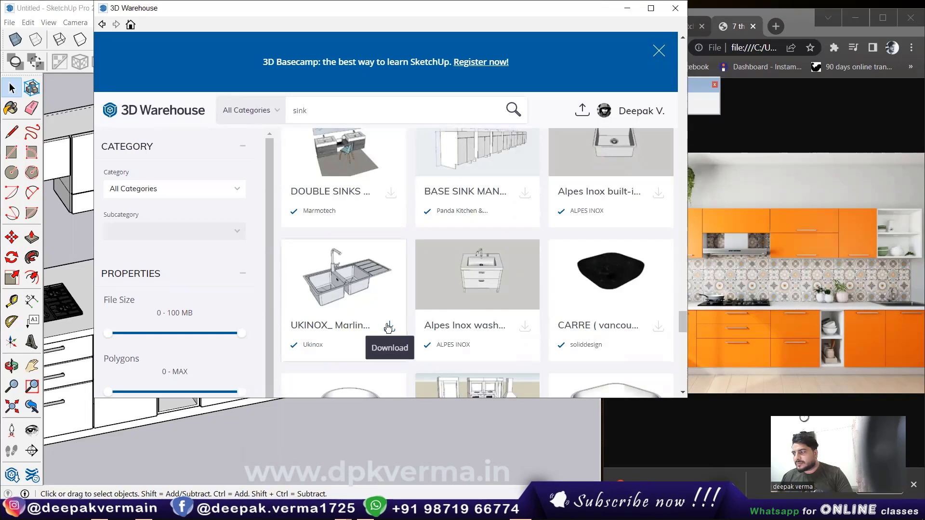
click(389, 328)
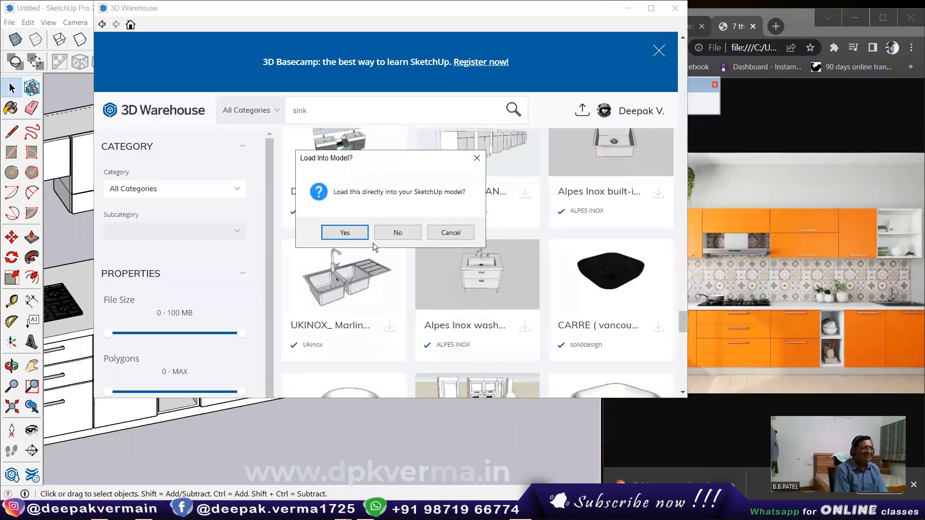
key(Return)
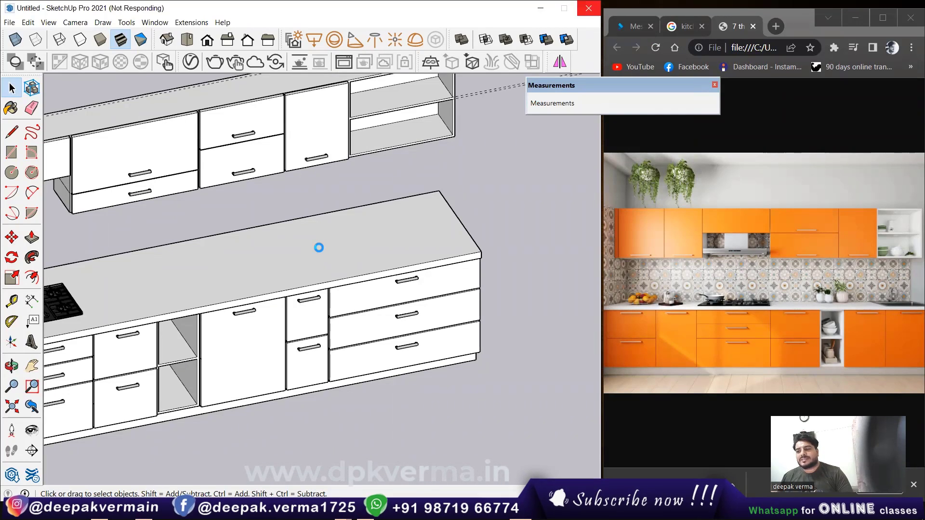
- Place the UKINOX sink on the countertop above the right-hand drawer cabinets
scroll(327, 250, down, 1)
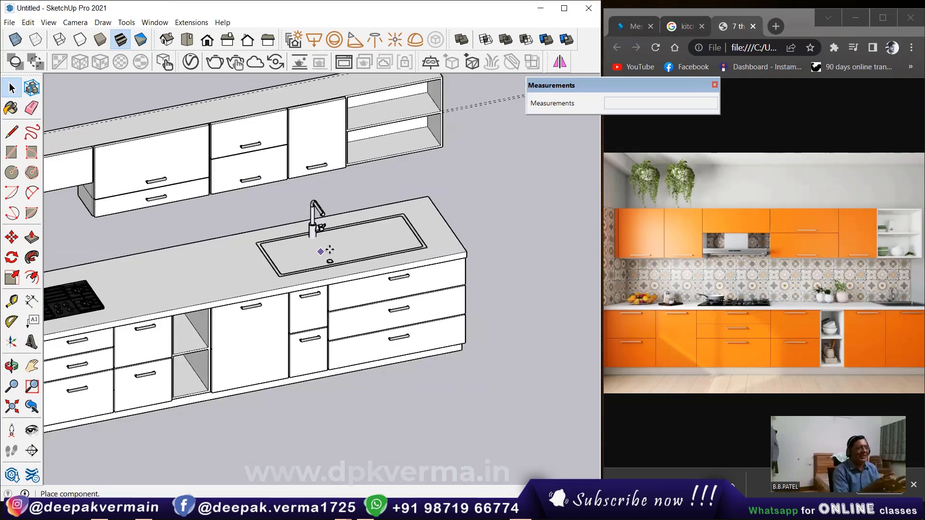
scroll(332, 249, up, 1)
scroll(342, 247, up, 1)
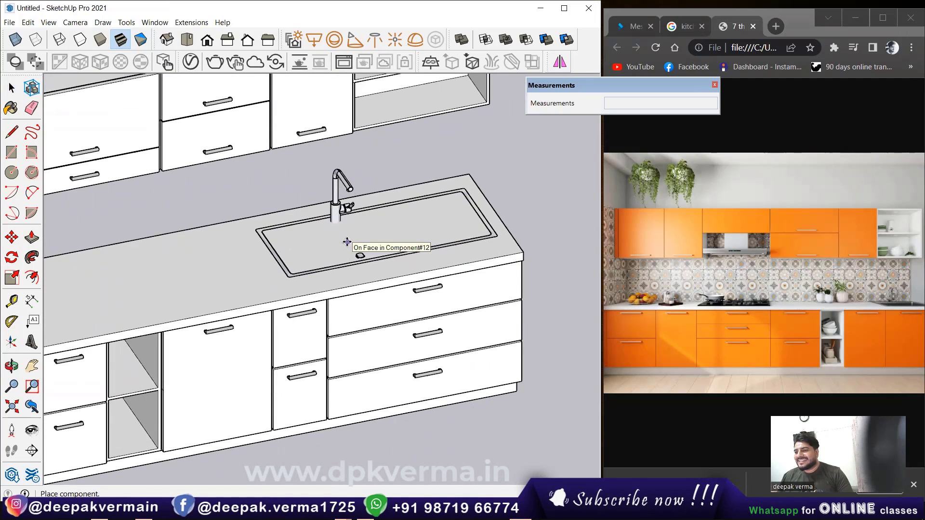
click(347, 242)
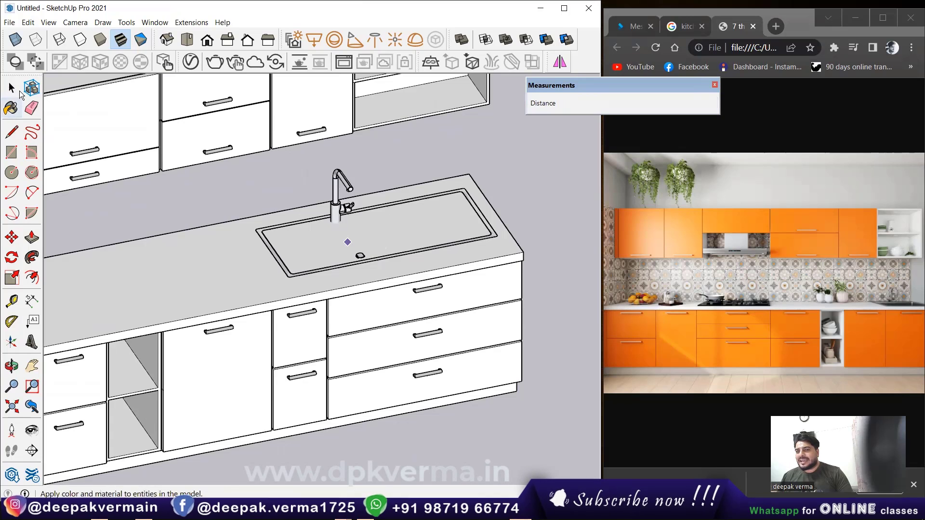
- Check the placed sink with the Select tool, then select the countertop
key(space)
click(350, 249)
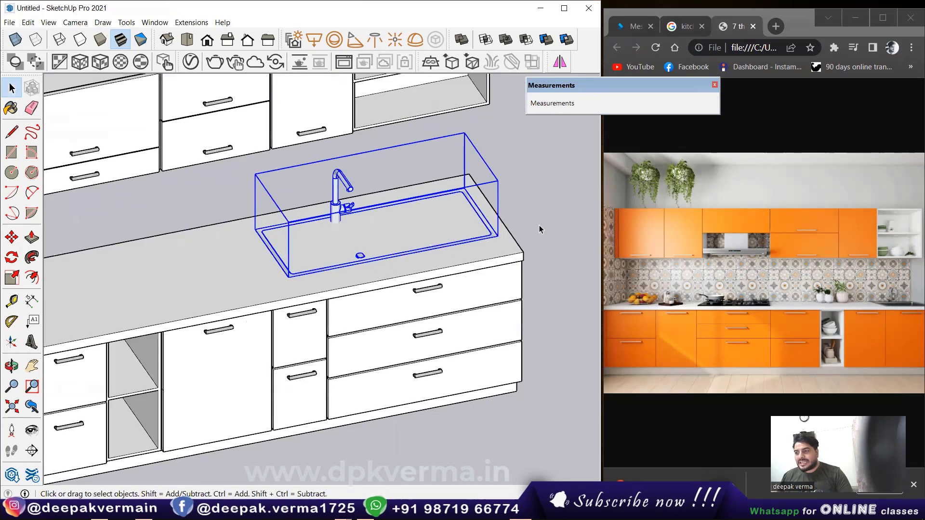
click(539, 229)
shift+middle_drag(354, 239, 309, 268)
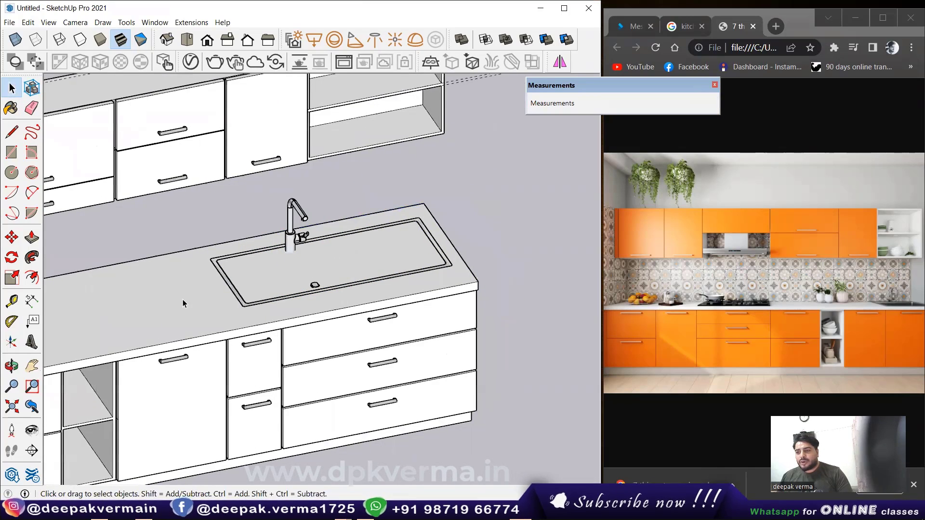
click(183, 300)
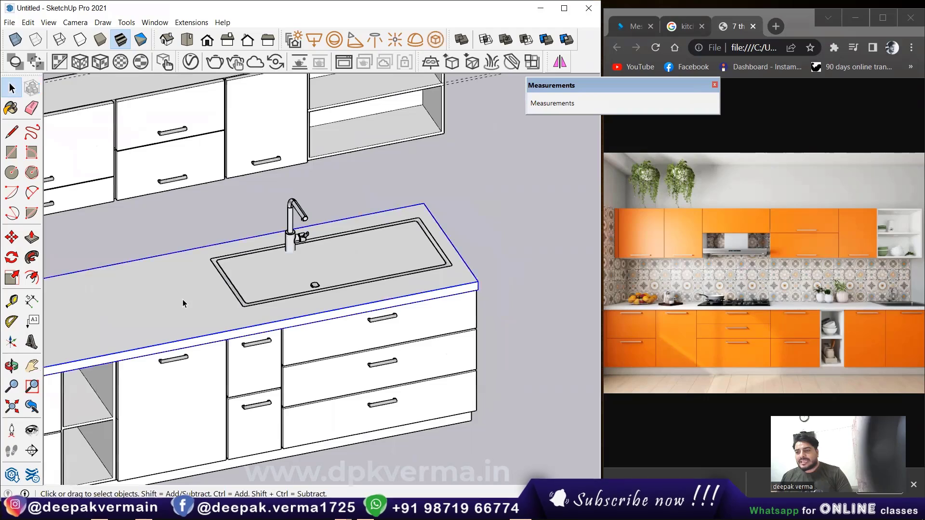
click(23, 48)
scroll(337, 247, up, 2)
scroll(315, 251, up, 2)
scroll(314, 250, down, 3)
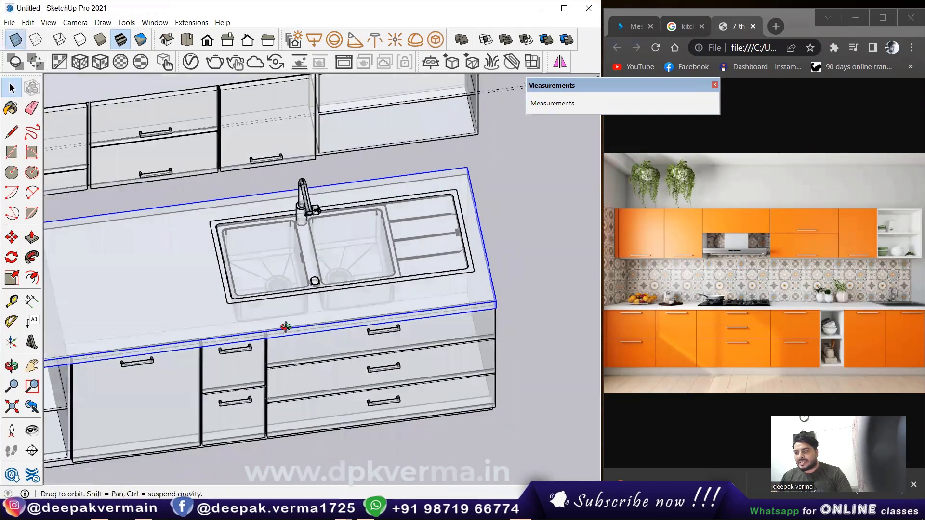
middle_drag(315, 251, 294, 337)
scroll(291, 342, up, 2)
scroll(285, 339, up, 2)
scroll(285, 337, up, 1)
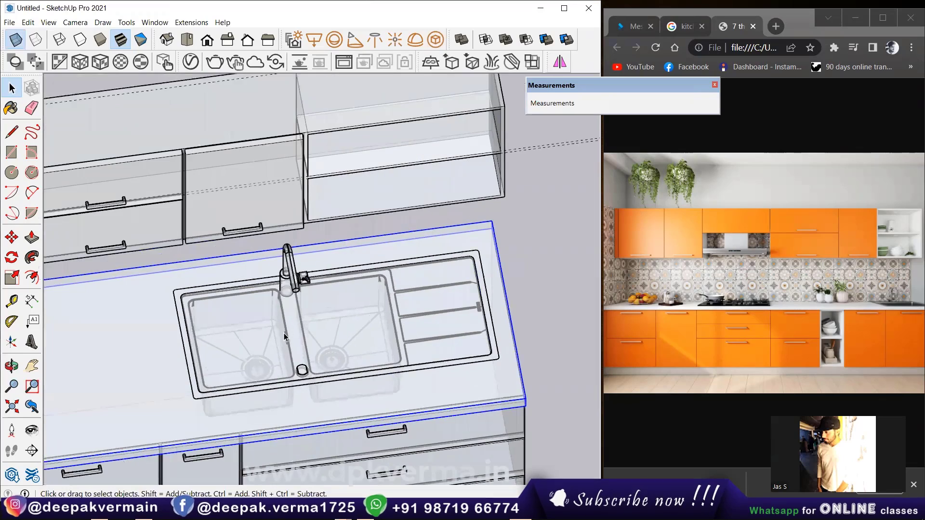
scroll(284, 333, up, 1)
scroll(239, 330, up, 1)
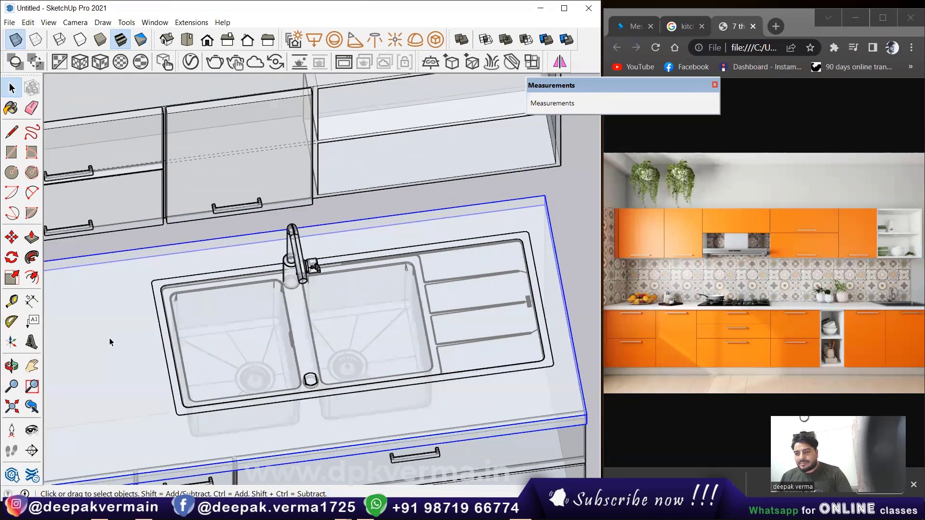
double_click(109, 326)
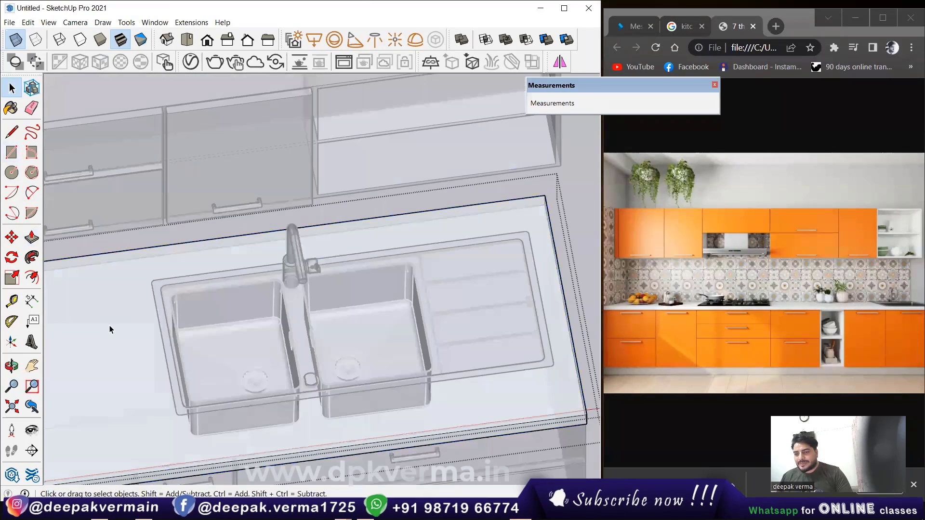
click(110, 325)
click(18, 158)
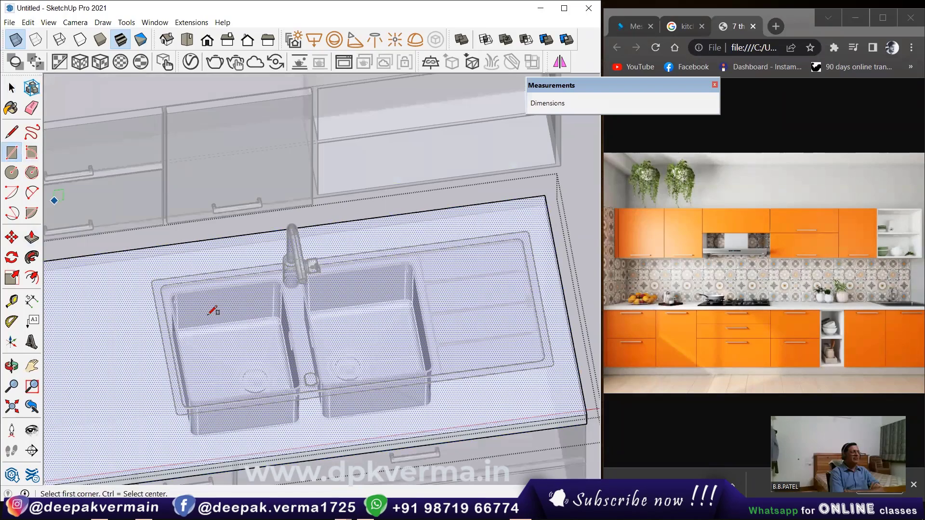
scroll(162, 288, up, 2)
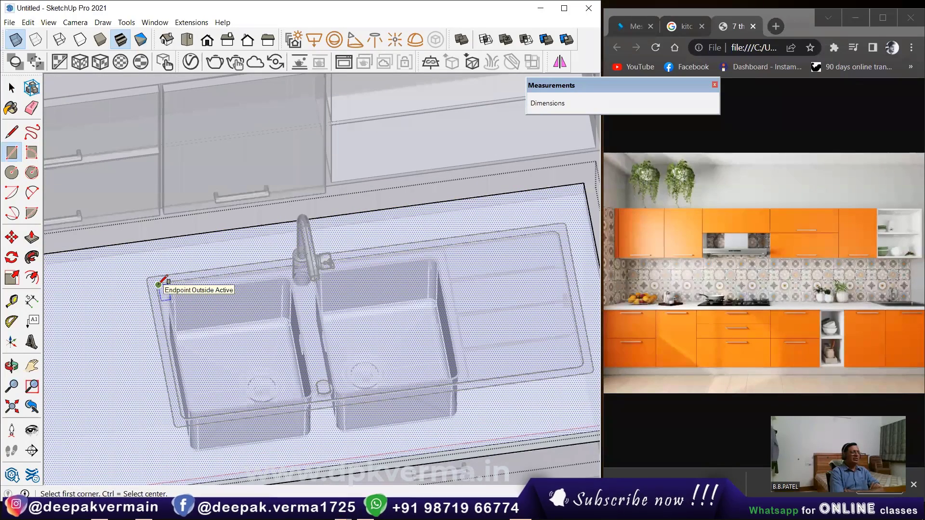
click(158, 285)
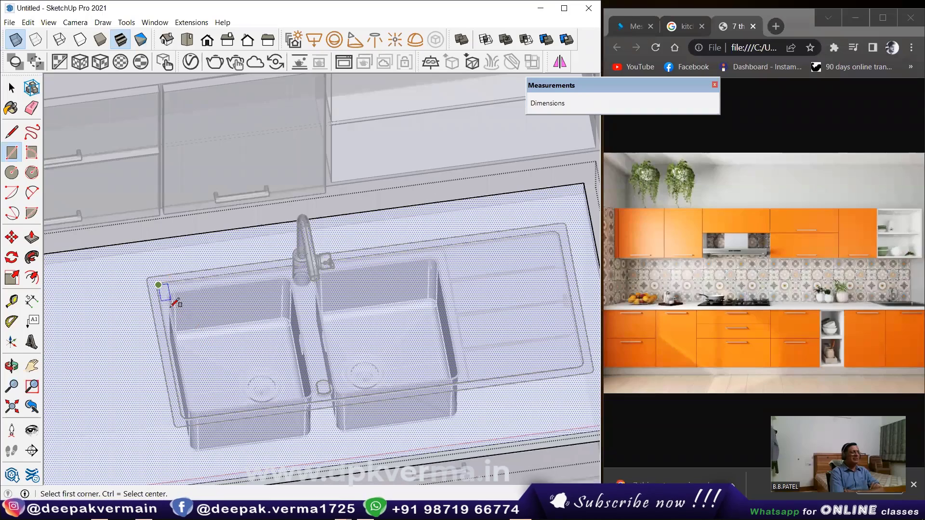
click(158, 285)
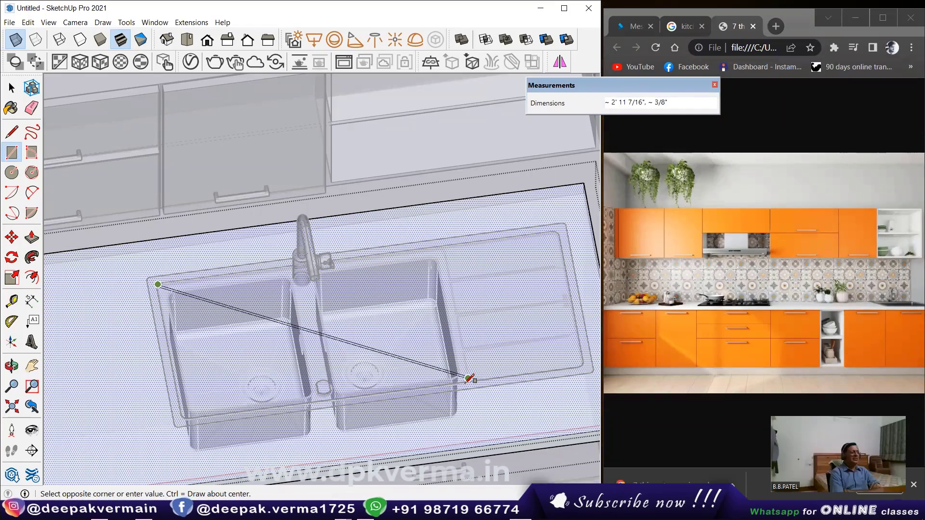
key(Escape)
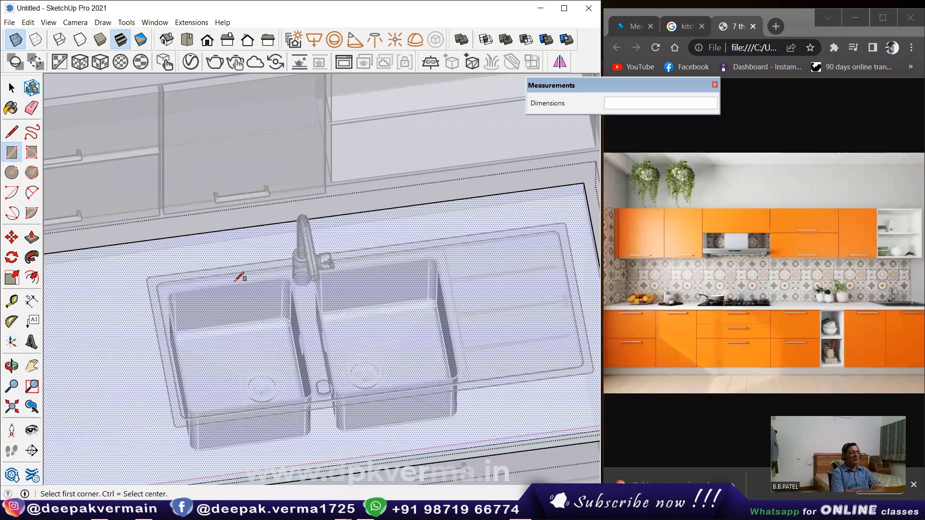
key(t)
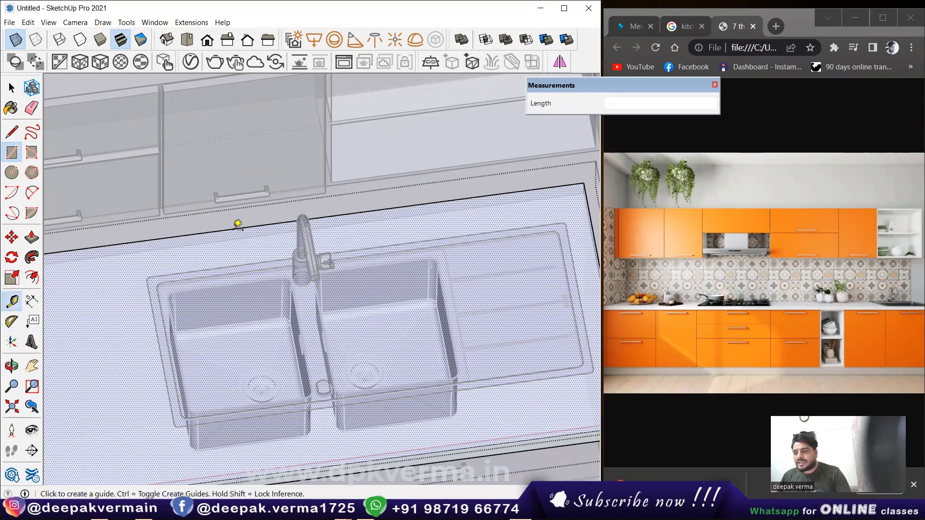
- Place Tape Measure guides just inside the countertop's back edge and along the sink's left edge
click(233, 229)
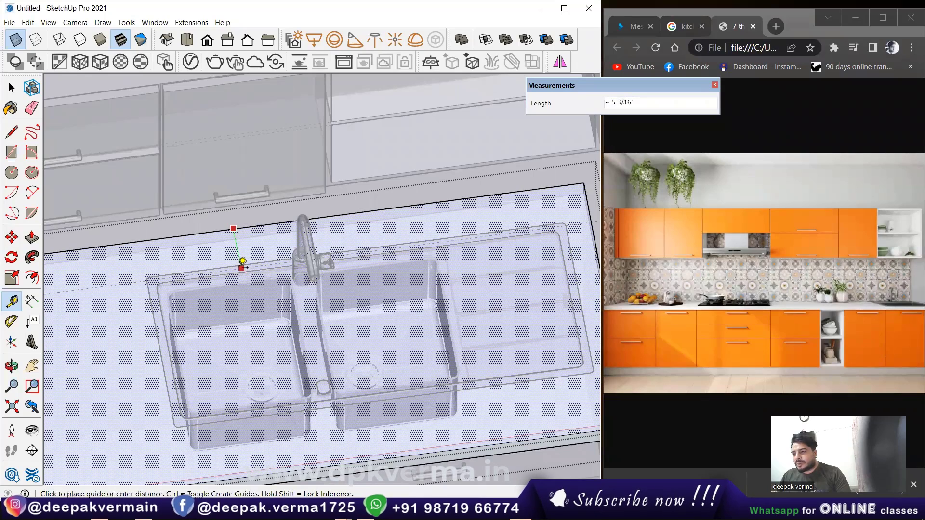
click(239, 258)
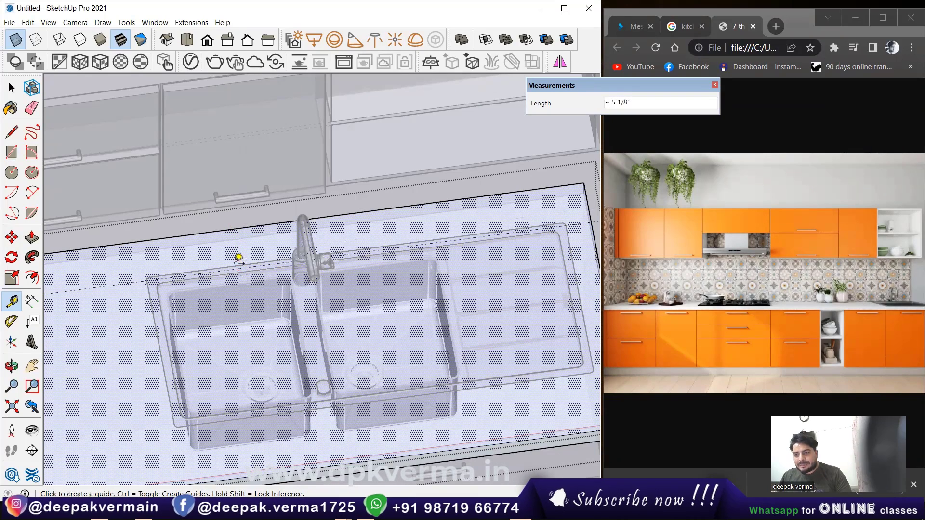
click(234, 265)
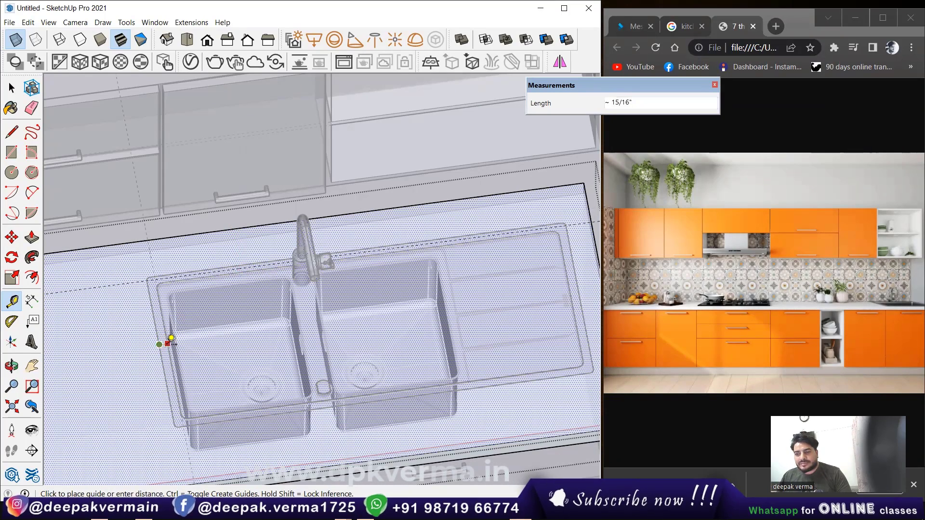
click(168, 342)
scroll(304, 400, down, 1)
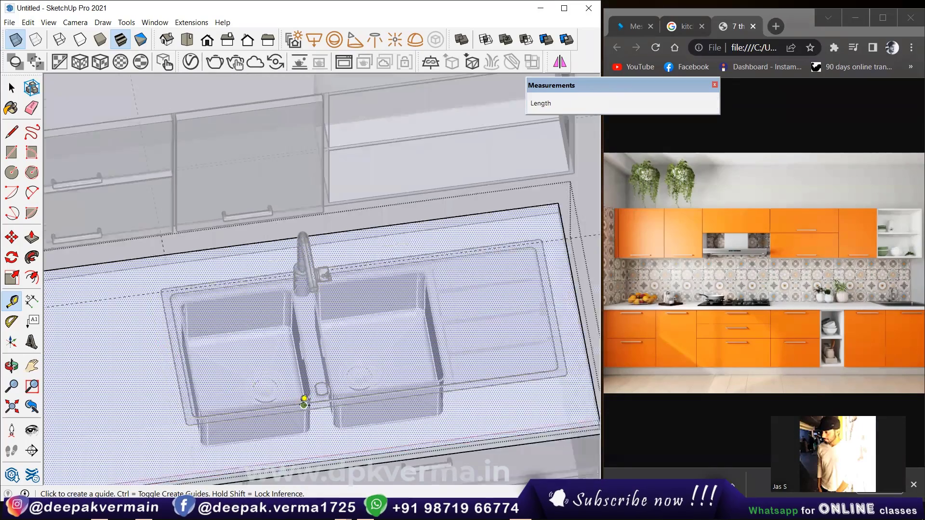
mouse_move(305, 399)
middle_down()
mouse_move(346, 316)
mouse_move(331, 331)
middle_up()
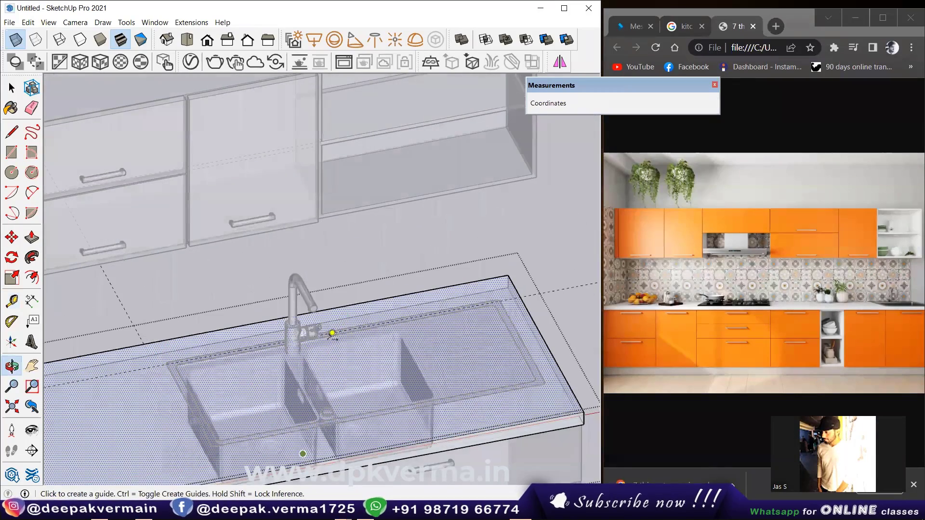
- Add parallel guides from the counter's right and back edges to the sink's edges
click(294, 354)
shift+middle_drag(292, 359, 282, 282)
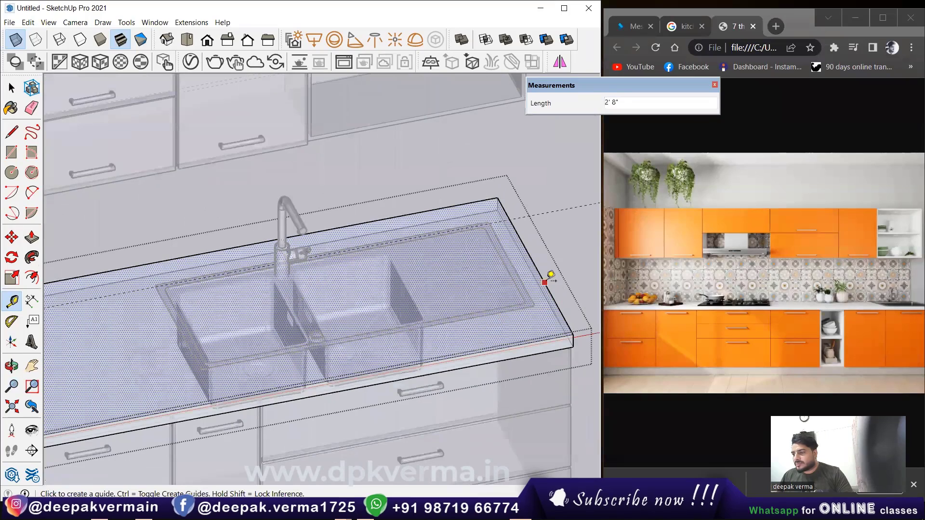
click(545, 282)
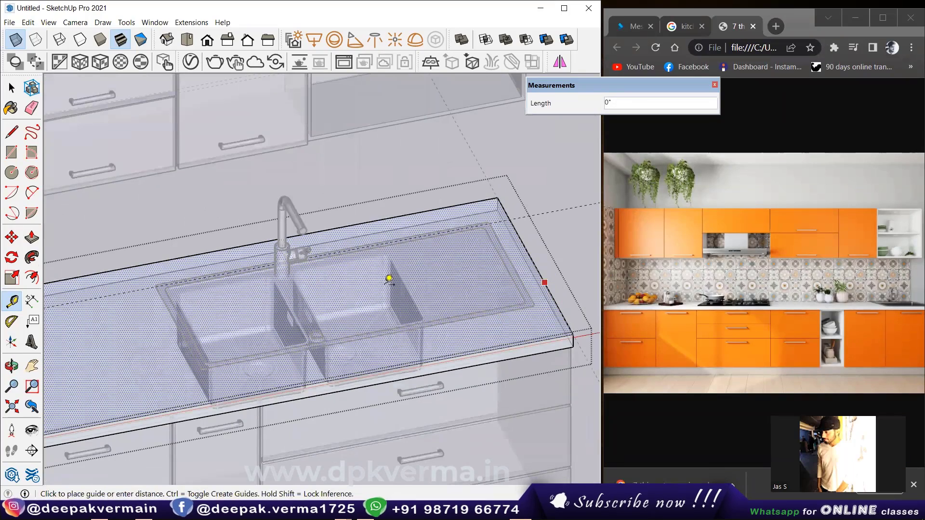
click(191, 334)
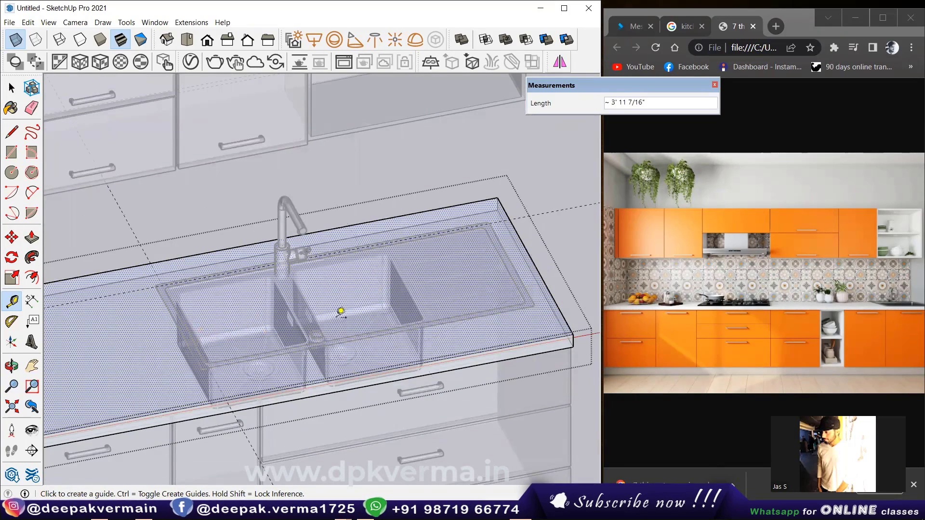
click(388, 216)
scroll(408, 326, up, 1)
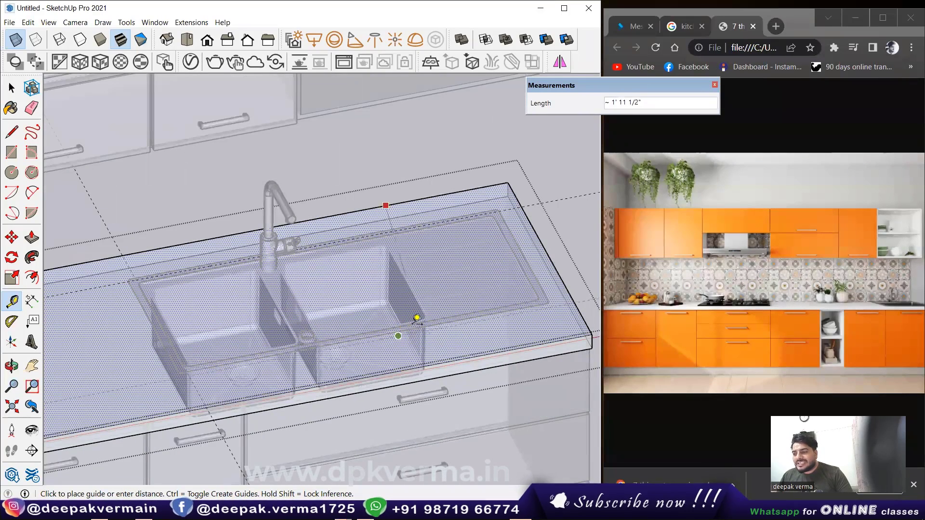
click(413, 323)
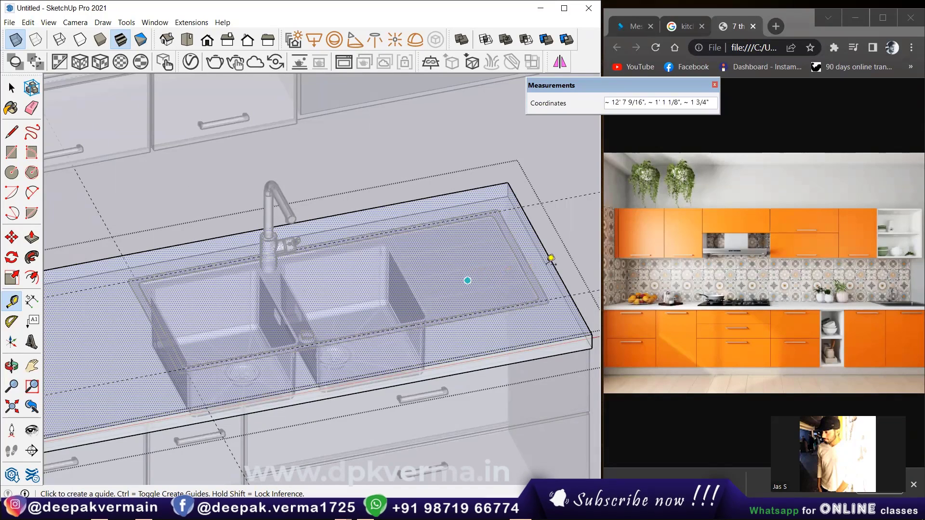
- Restart from the counter edge and drop a guide across the sink area from a top-down view
click(550, 258)
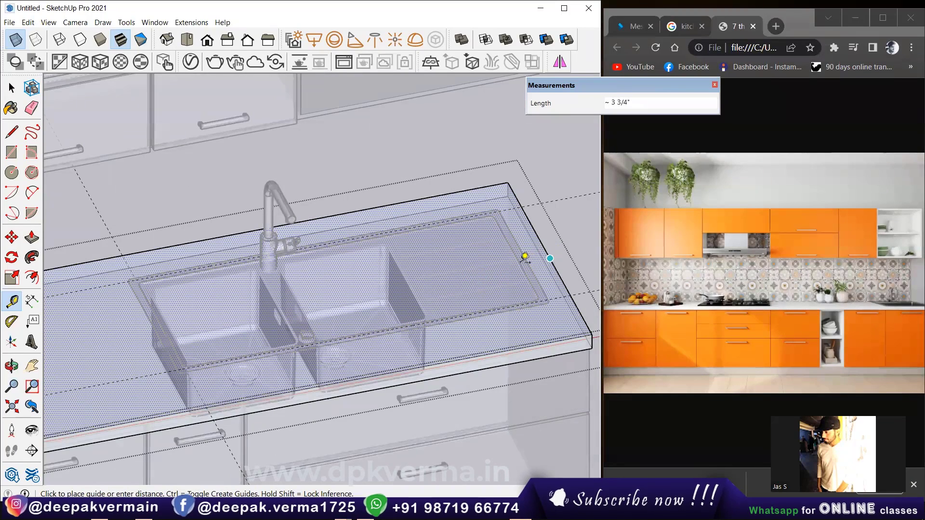
key(Escape)
click(521, 269)
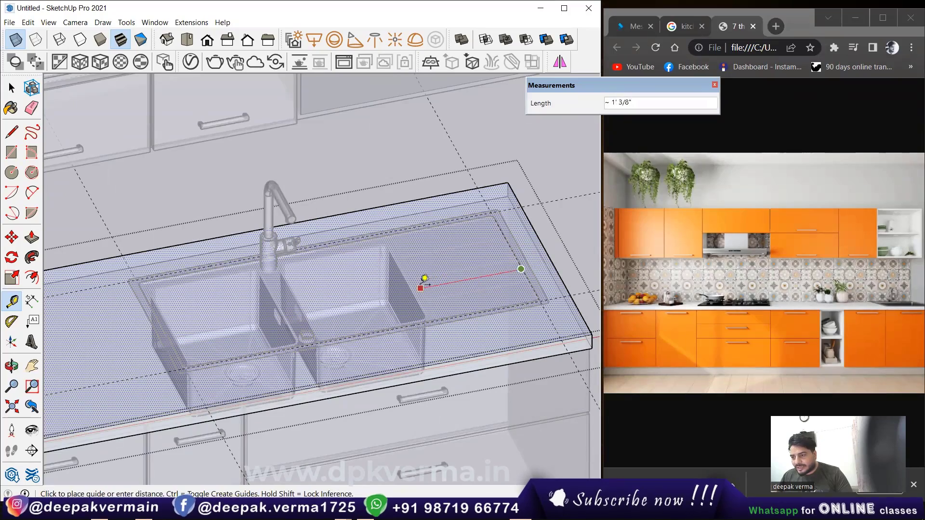
middle_drag(411, 300, 407, 319)
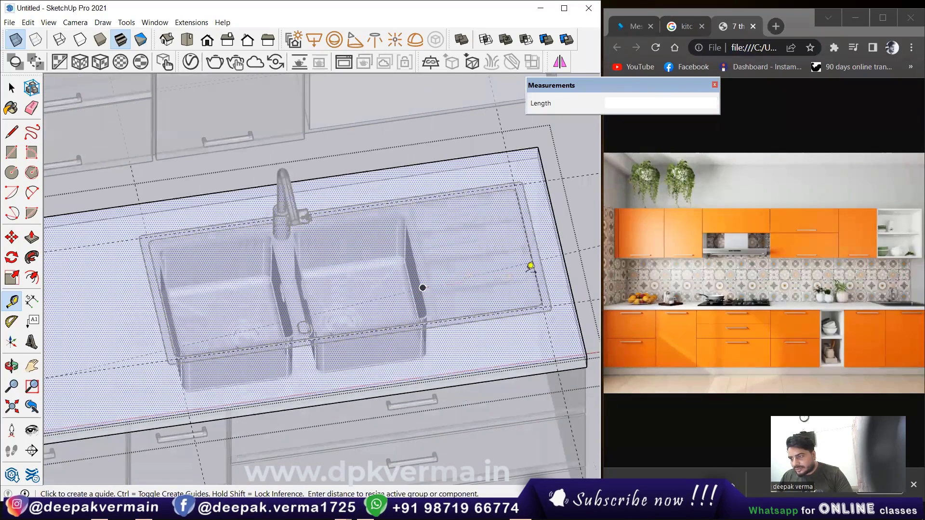
click(562, 252)
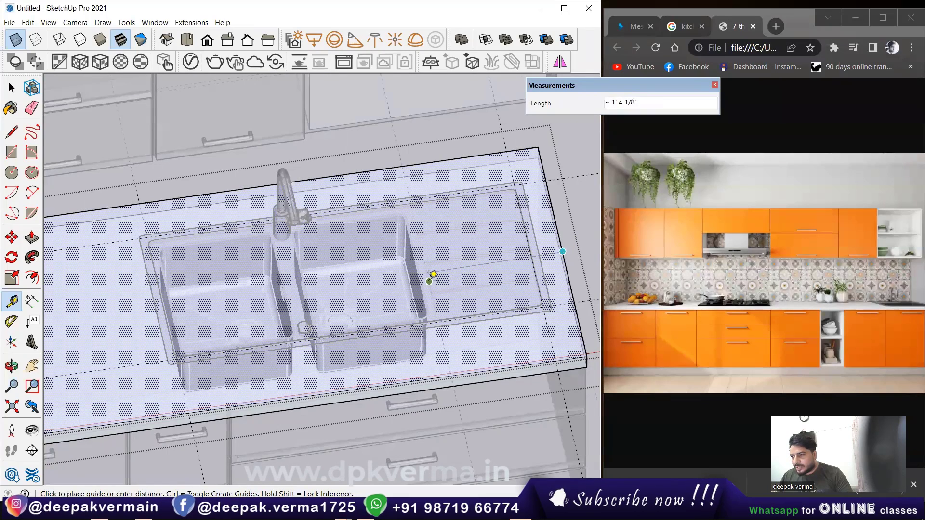
click(432, 276)
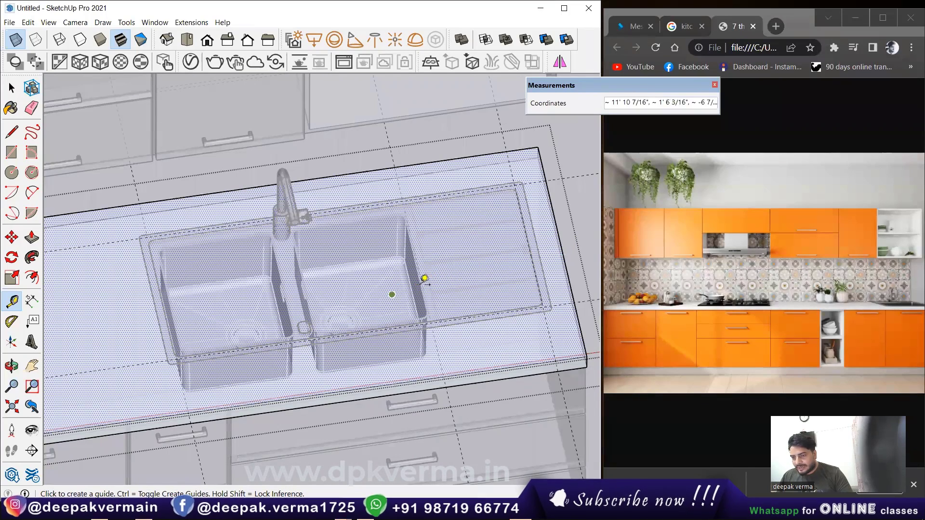
- Start a rectangle at the sink corner, then cancel it and zoom out
key(r)
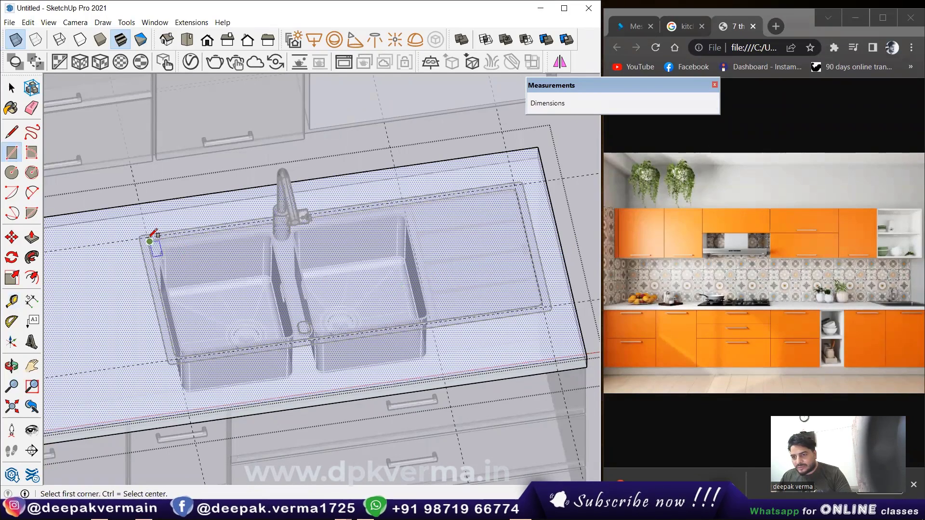
click(150, 241)
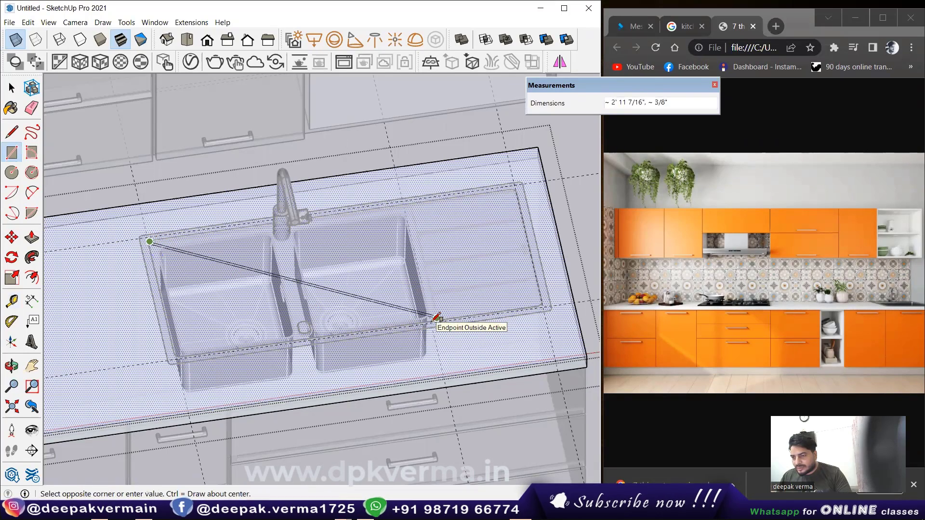
key(Escape)
scroll(422, 301, down, 2)
scroll(410, 289, down, 1)
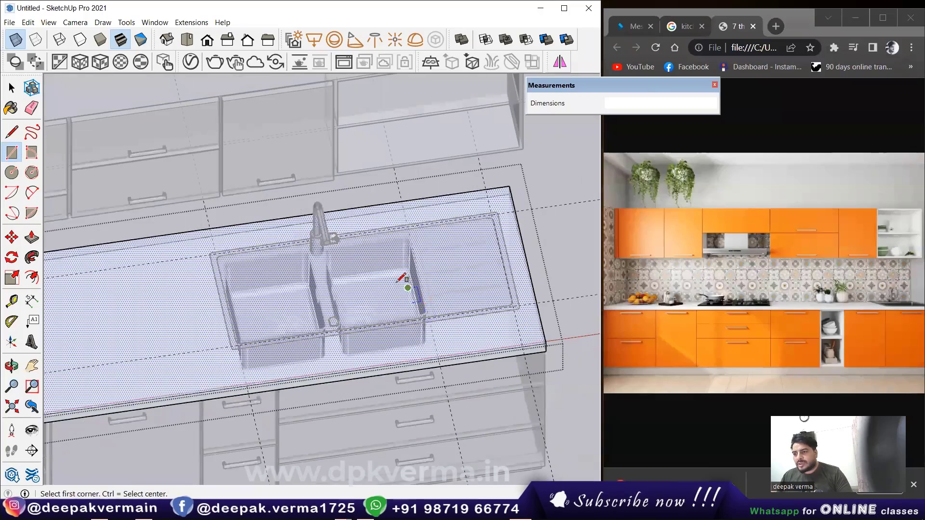
scroll(402, 278, down, 1)
scroll(401, 278, down, 1)
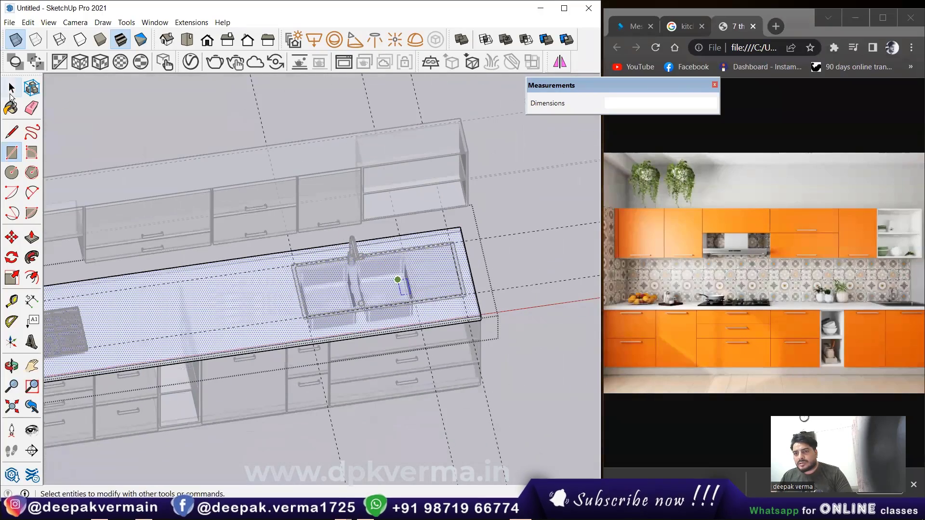
- Turn off X-ray, orbit to an isometric kitchen view, and select the countertop and sink
click(11, 89)
click(16, 39)
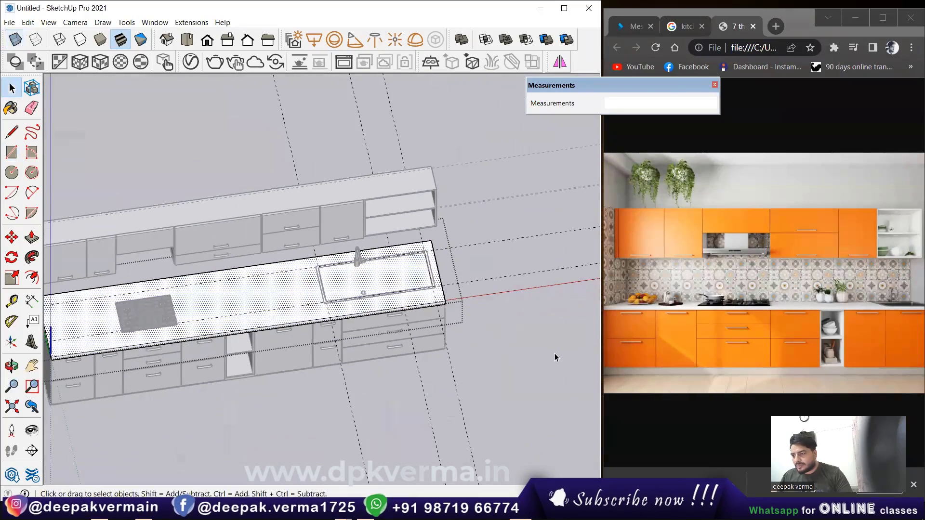
mouse_move(554, 357)
middle_down()
mouse_move(341, 282)
mouse_move(313, 313)
middle_up()
click(284, 315)
scroll(349, 277, up, 3)
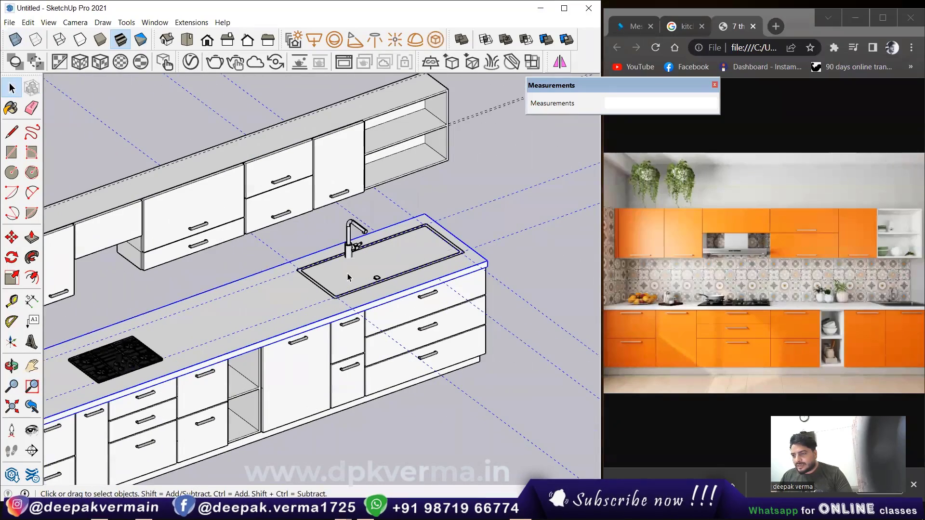
ctrl+click(349, 233)
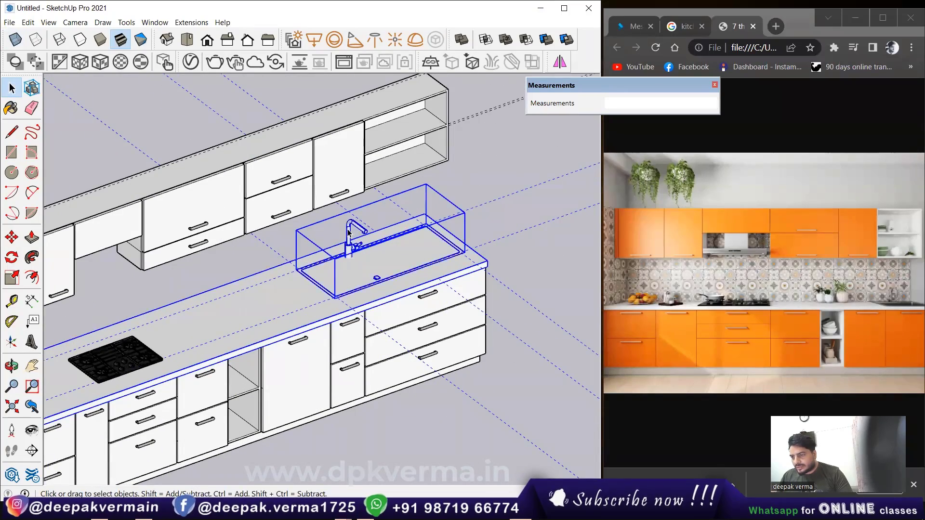
- Hide the selected sink with Edit > Hide, then zoom in and select the countertop
right_click(349, 233)
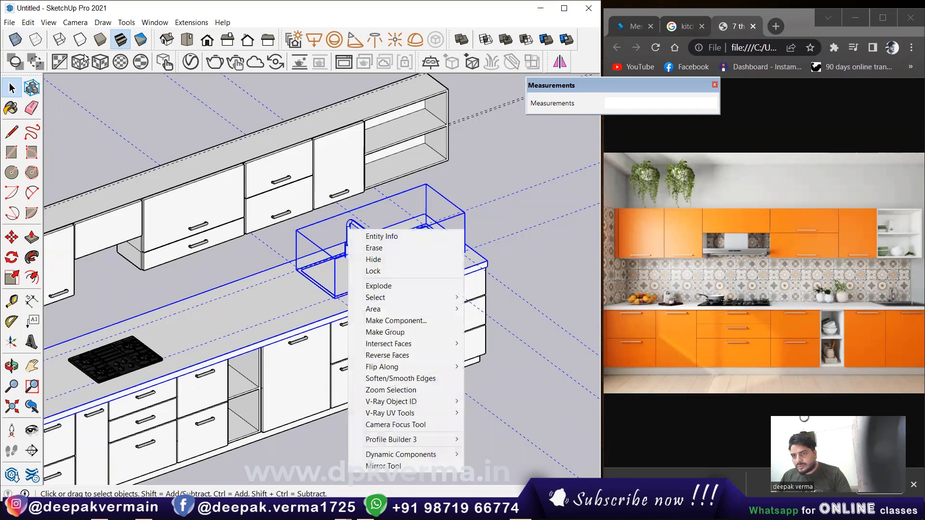
click(48, 23)
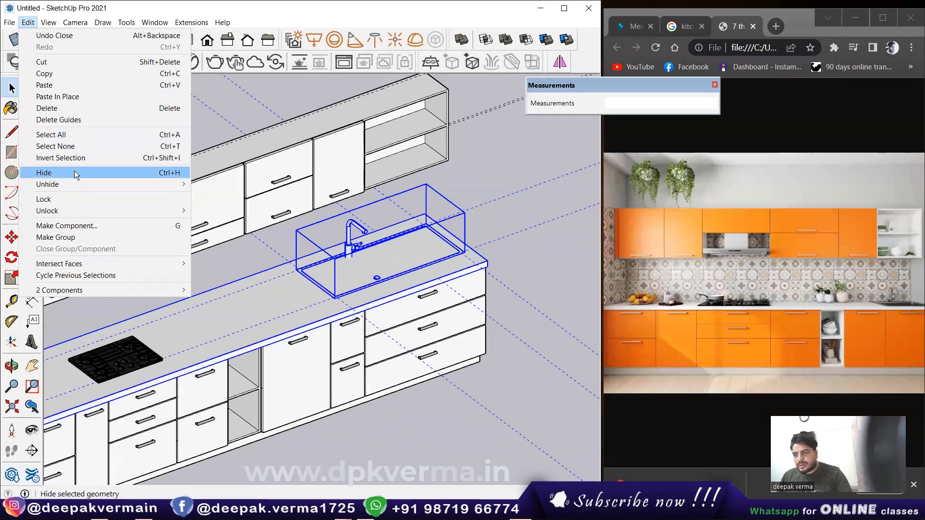
click(107, 175)
scroll(364, 278, up, 2)
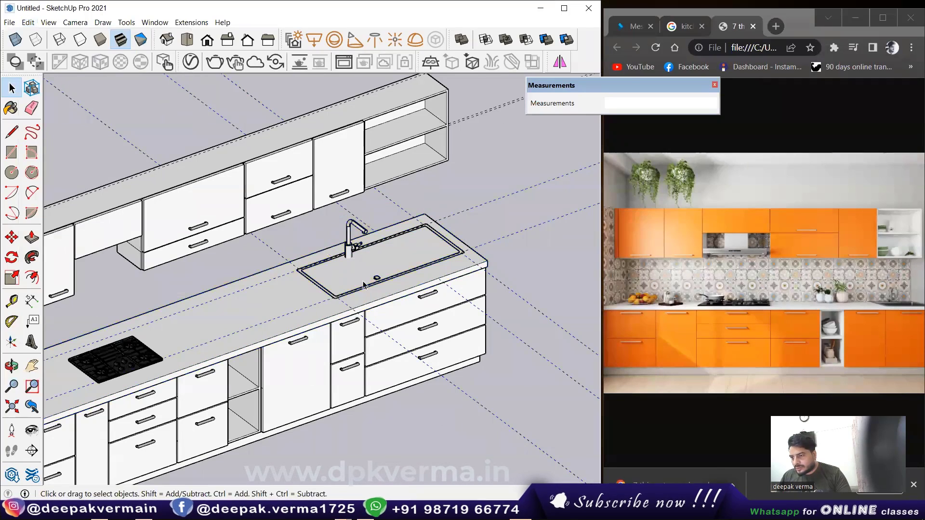
scroll(364, 278, up, 2)
scroll(364, 278, up, 2)
click(337, 330)
- Inside the countertop group, trace a rectangle over the sink outline
scroll(273, 351, up, 1)
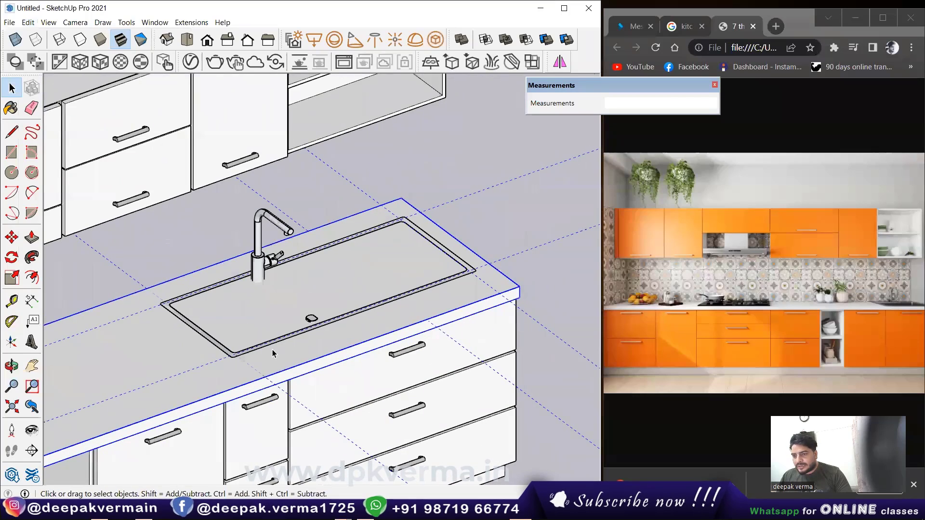
double_click(213, 362)
click(11, 153)
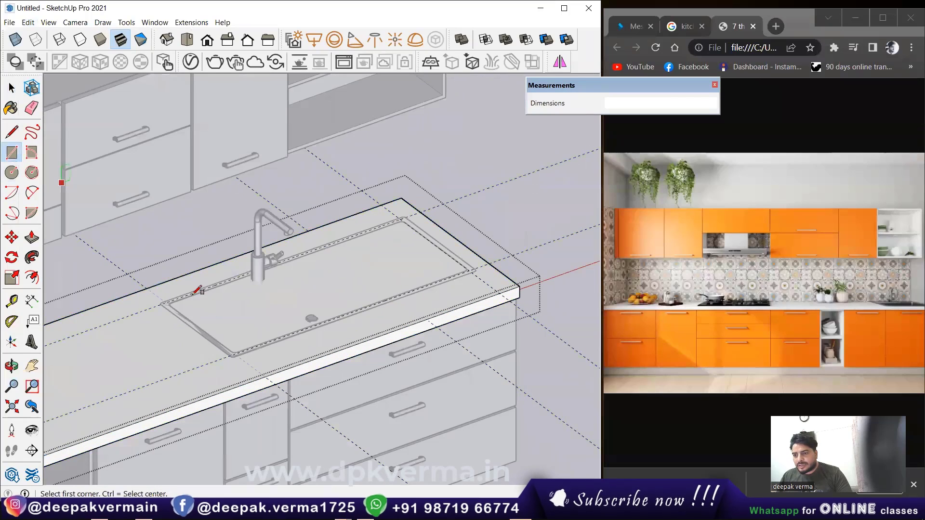
click(161, 303)
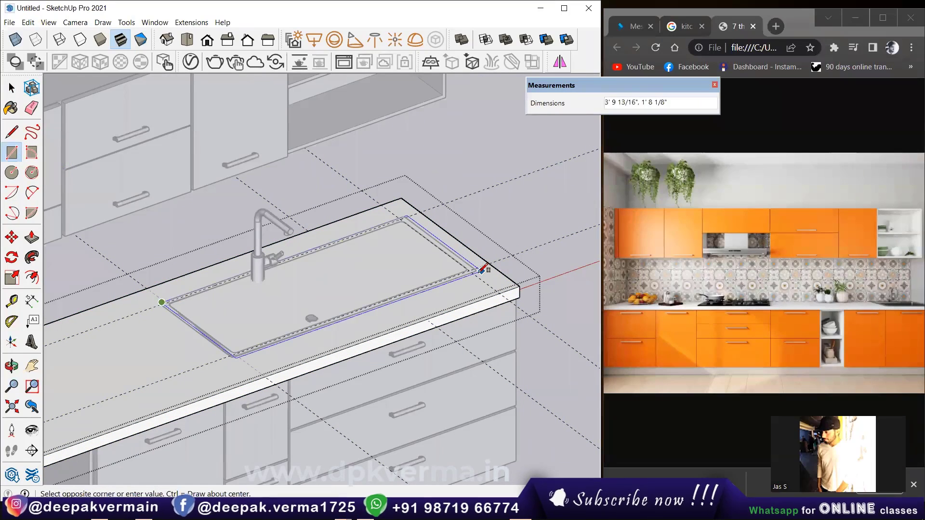
click(475, 271)
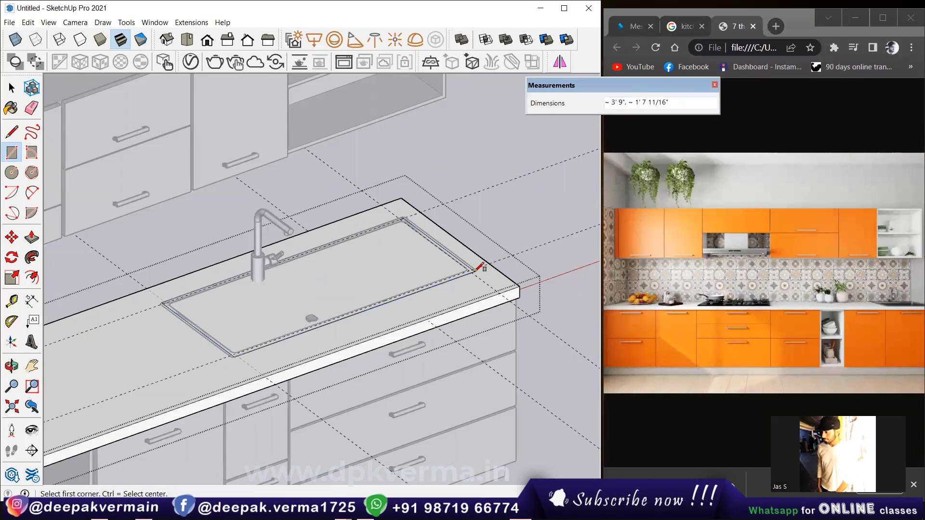
- In X-ray view, draw a line separating the sink basin from the drainboard
key(l)
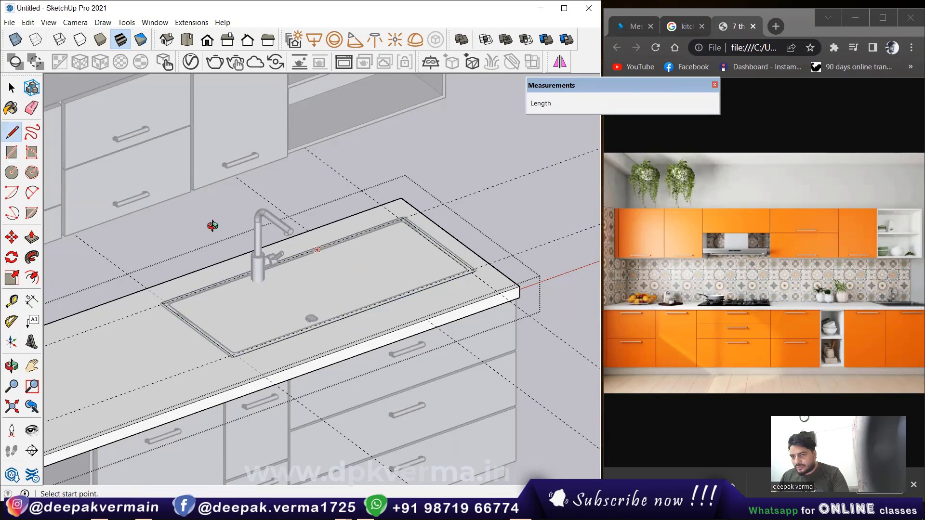
click(16, 40)
middle_drag(367, 233, 387, 222)
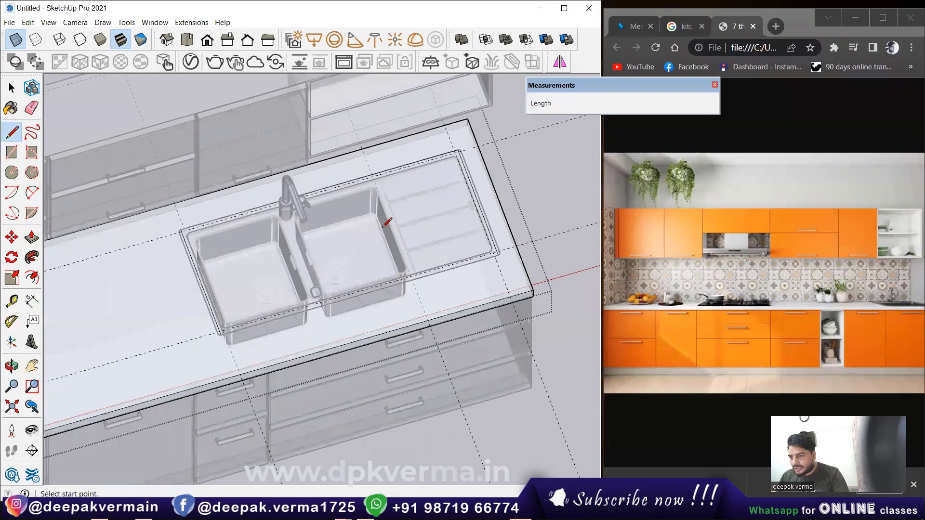
click(374, 180)
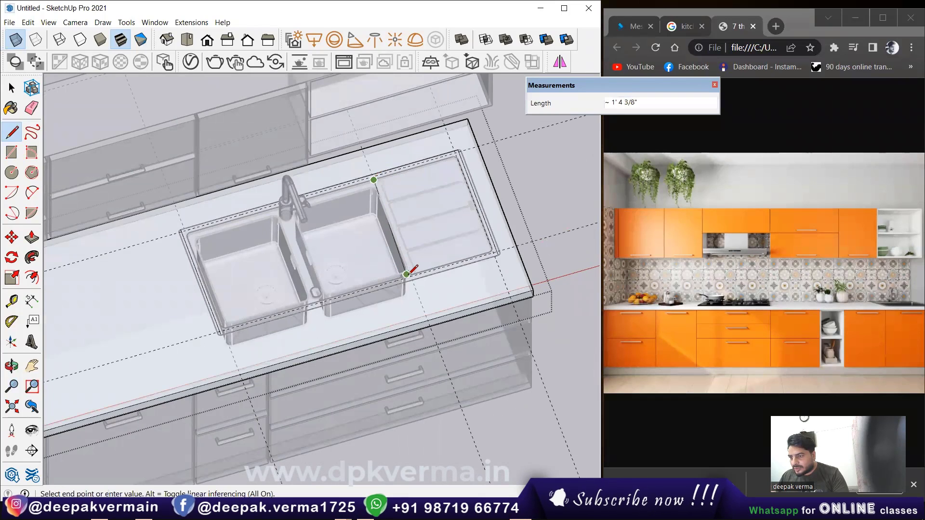
click(410, 274)
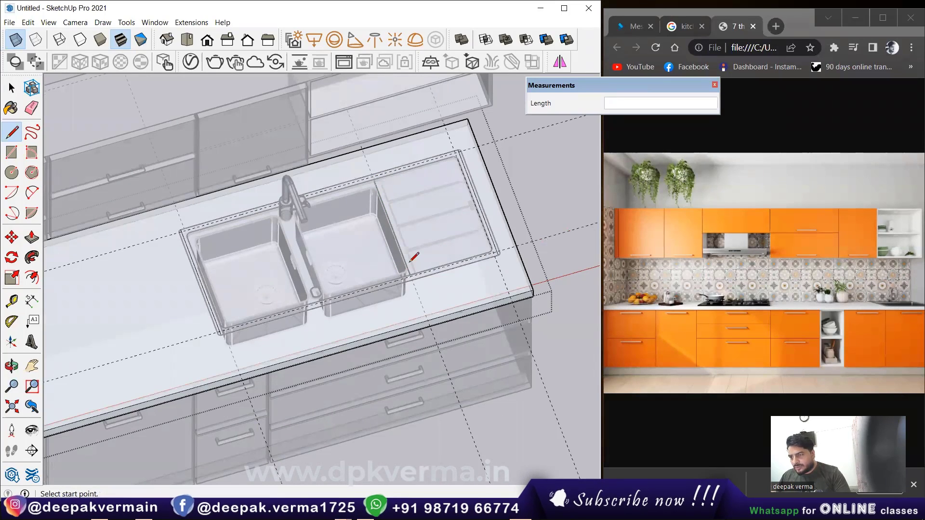
key(space)
middle_drag(419, 254, 400, 246)
- Turn X-ray off and push the sink face 2" down into the countertop
key(alt+k)
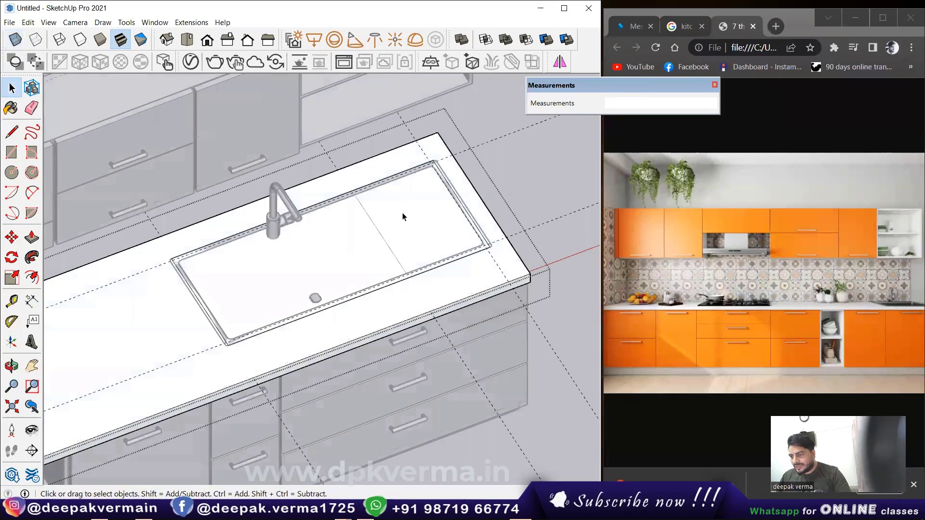
key(p)
click(407, 235)
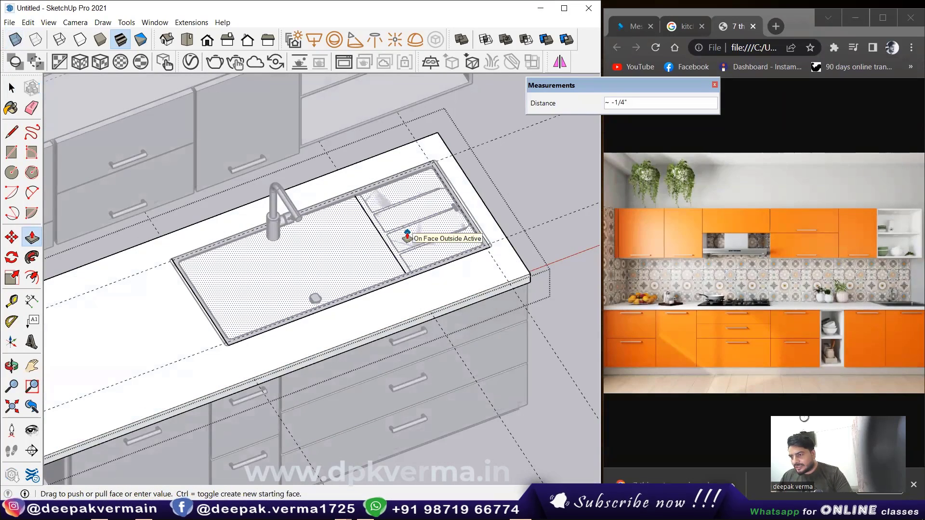
middle_drag(407, 235, 446, 310)
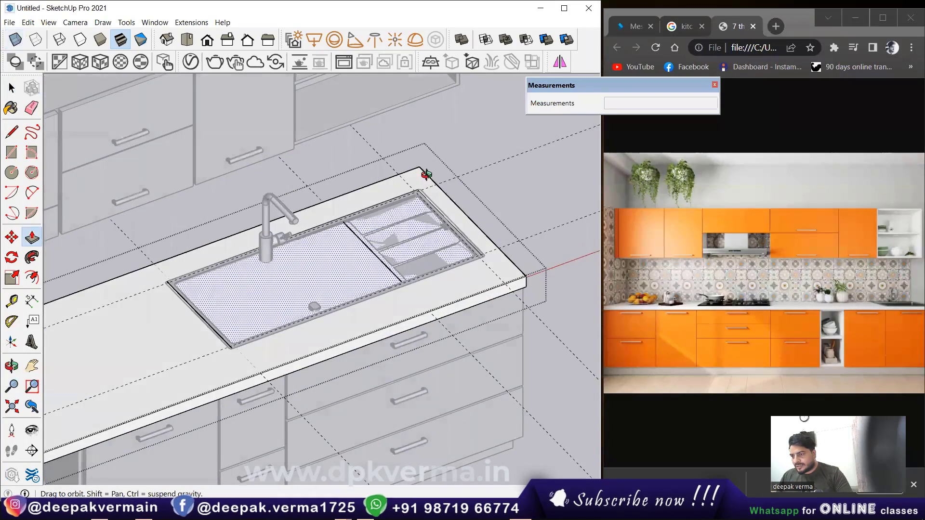
click(440, 318)
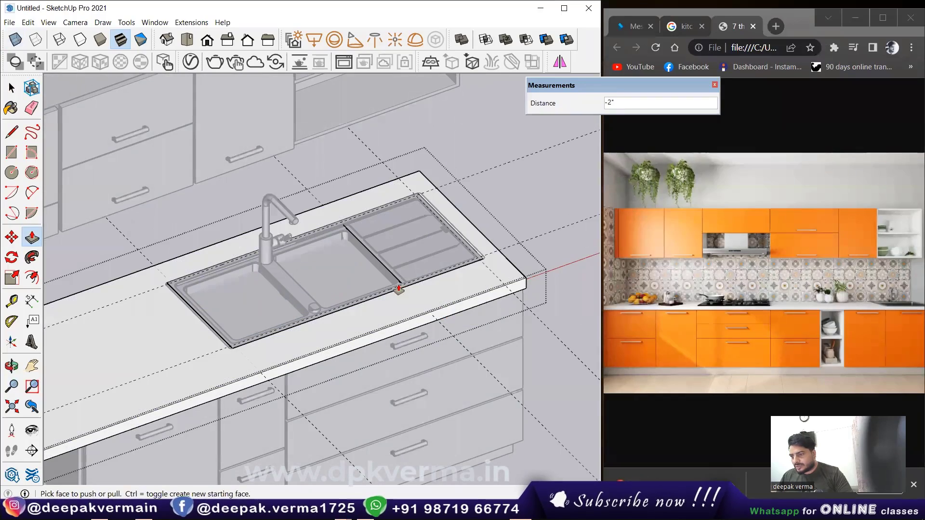
key(space)
- Zoom in closely to inspect the recessed sink bowls
scroll(415, 285, up, 1)
scroll(407, 291, up, 2)
scroll(401, 299, up, 2)
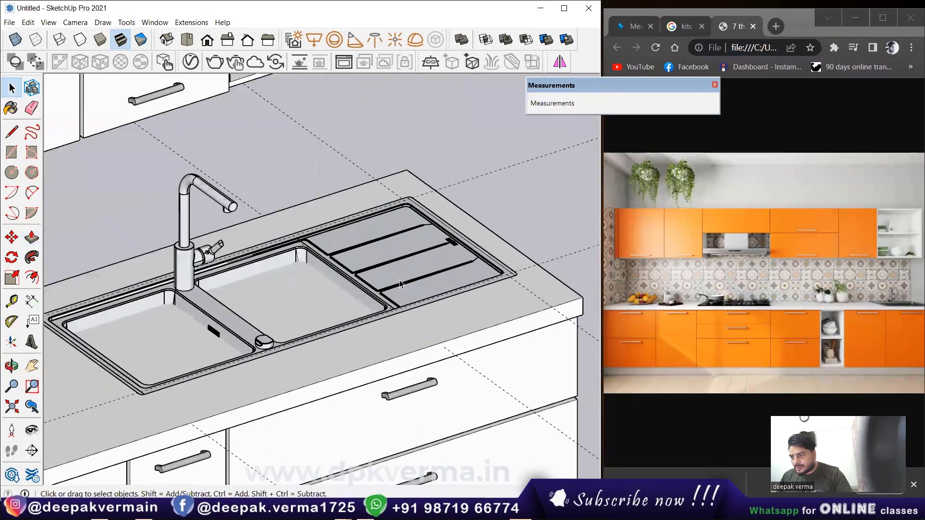
scroll(401, 299, up, 2)
scroll(400, 299, up, 2)
scroll(401, 299, up, 1)
scroll(401, 299, up, 1)
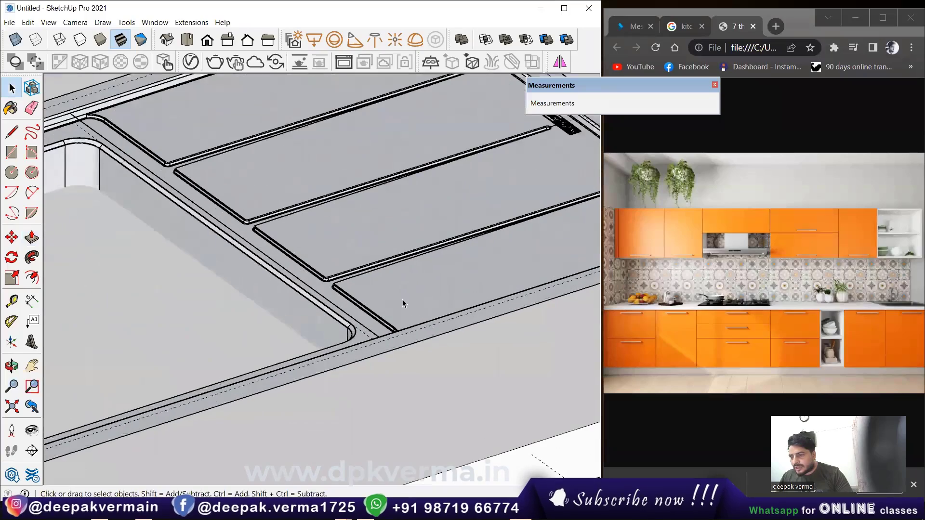
scroll(402, 302, down, 5)
scroll(334, 299, up, 2)
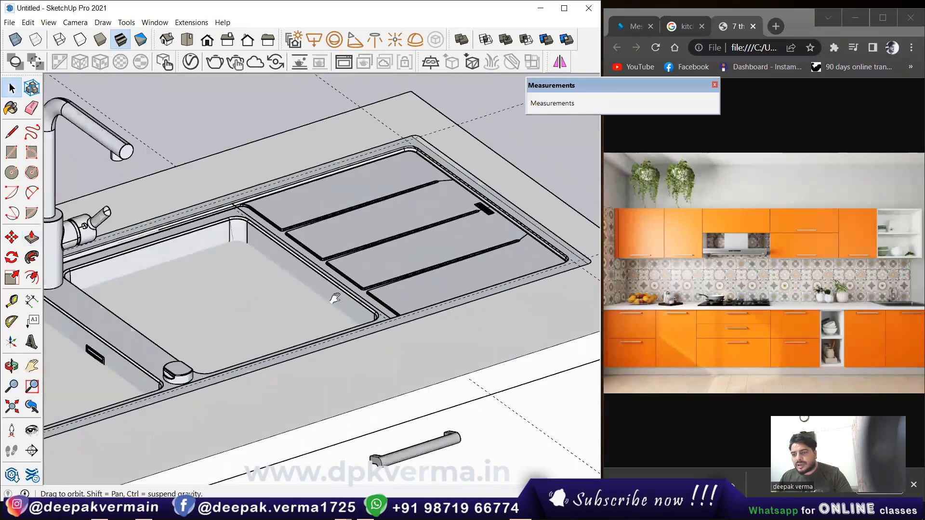
scroll(441, 227, up, 2)
scroll(389, 221, up, 2)
scroll(389, 217, down, 3)
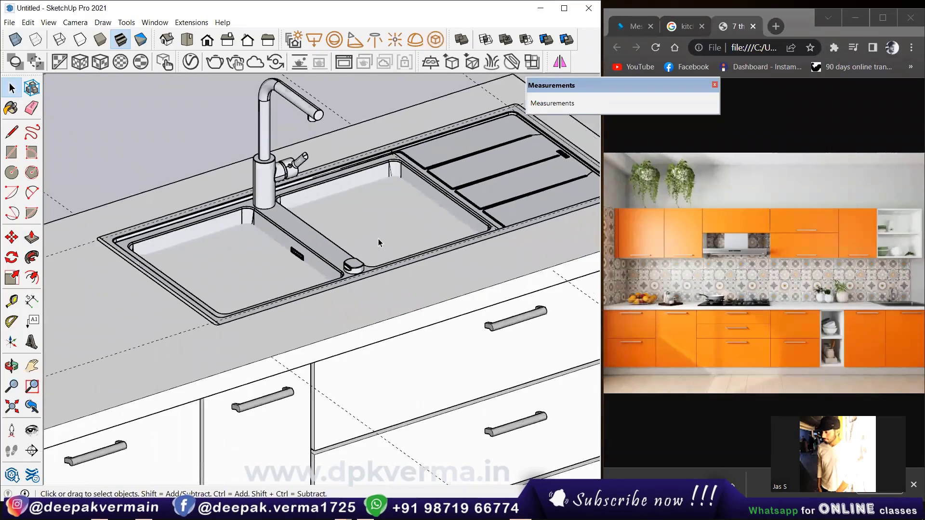
scroll(378, 239, down, 1)
- Open and close the countertop group, then undo the sink recess
click(185, 316)
scroll(185, 316, down, 1)
double_click(186, 323)
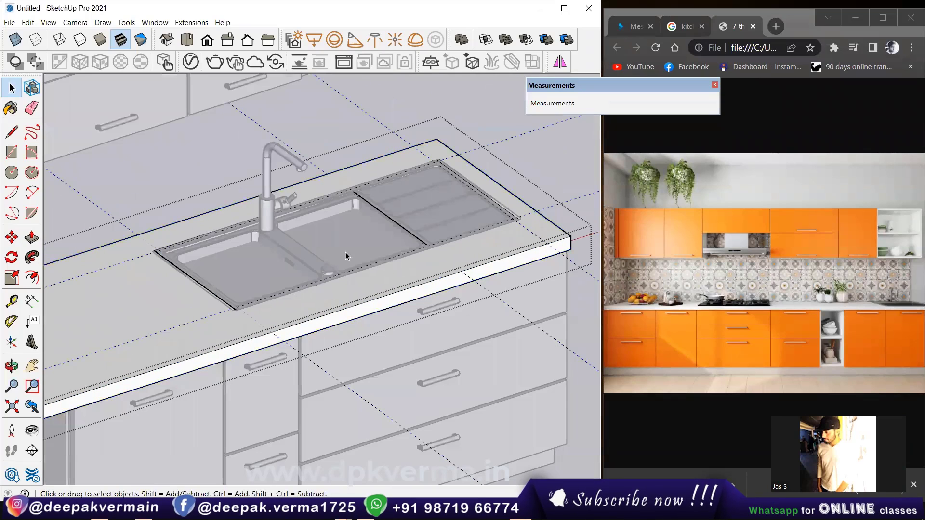
double_click(442, 209)
key(Escape)
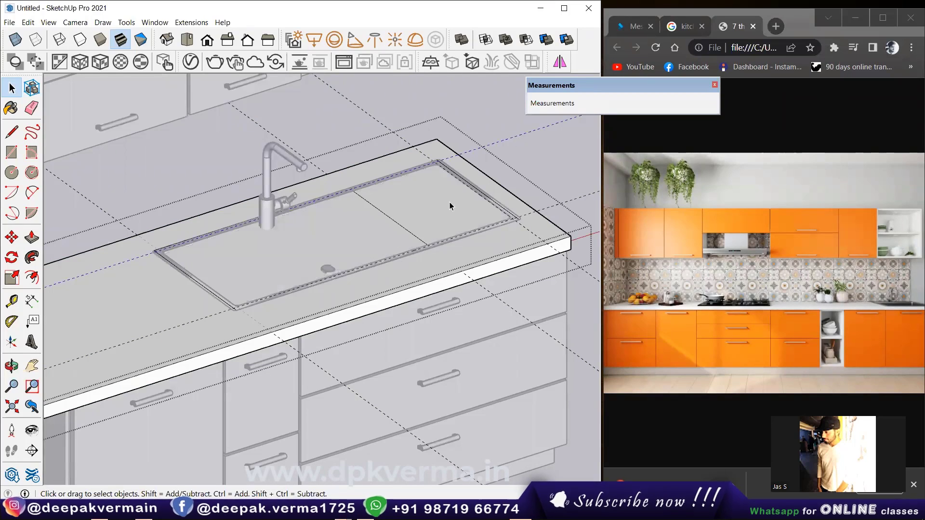
- Select the sink's top face and draw a line from its back edge dividing it
click(331, 230)
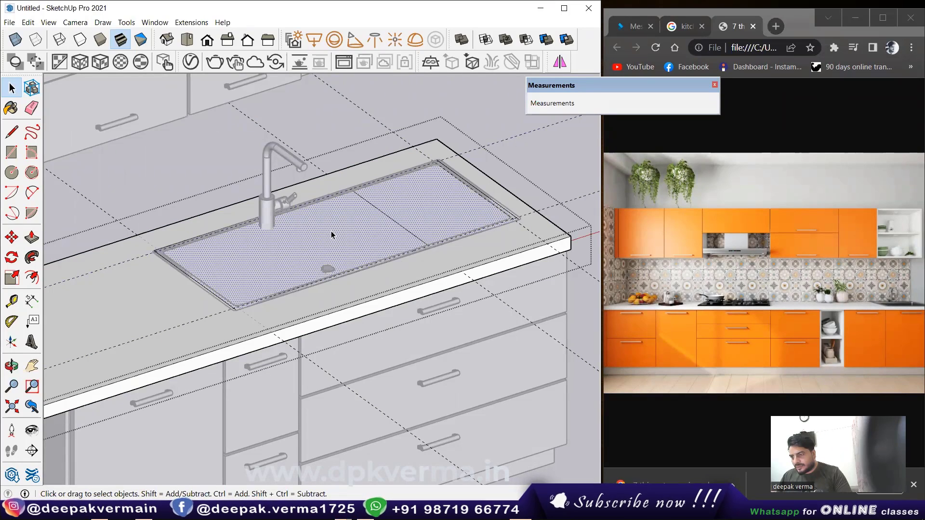
scroll(406, 193, up, 2)
scroll(407, 192, up, 2)
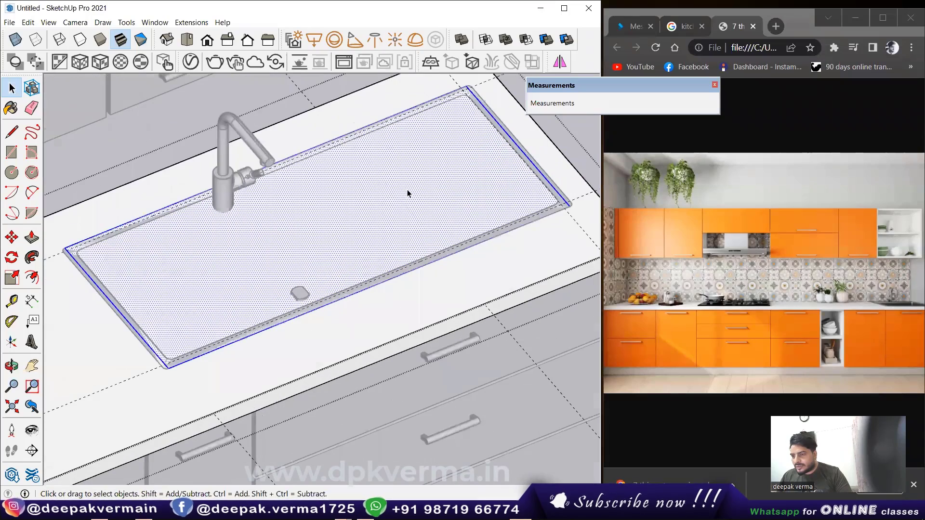
scroll(407, 193, down, 1)
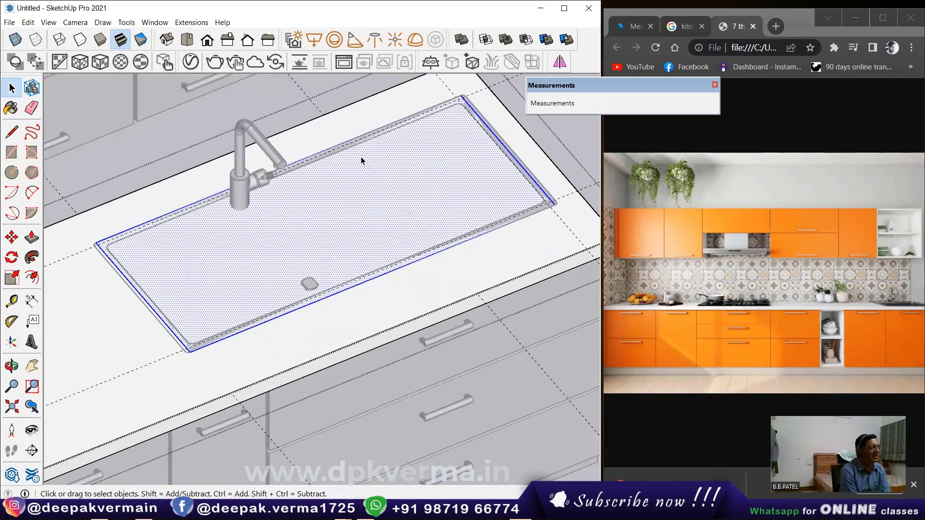
scroll(438, 214, down, 1)
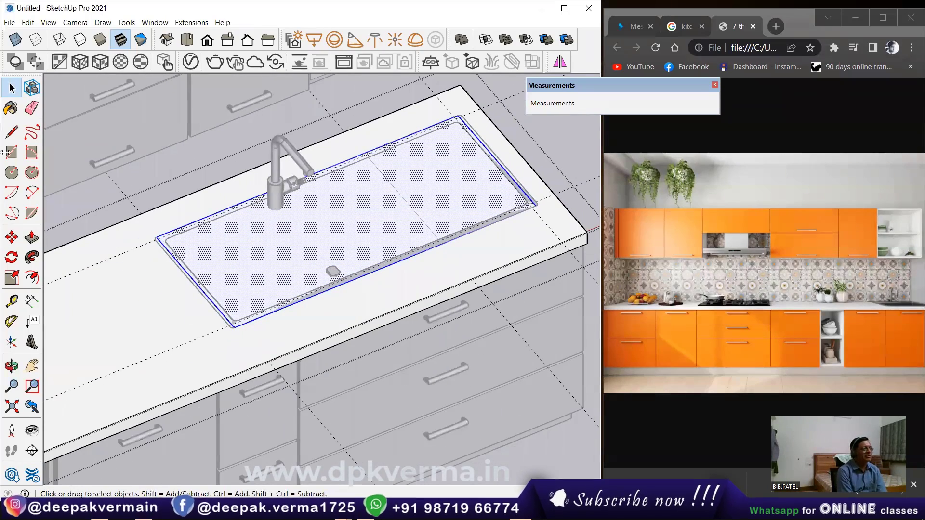
click(11, 131)
click(368, 152)
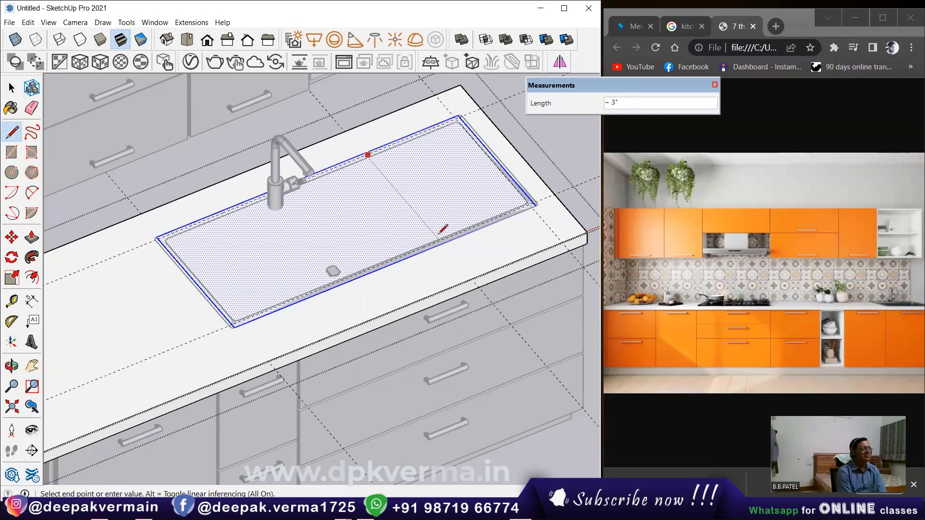
click(444, 239)
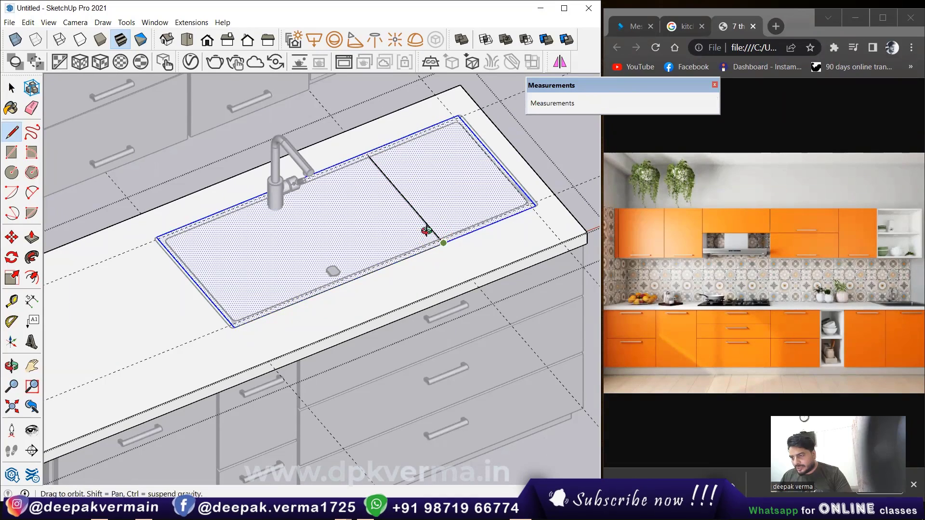
- Push the basin part down, then attempt a move on the basin face and cancel it
middle_drag(424, 227, 449, 175)
key(p)
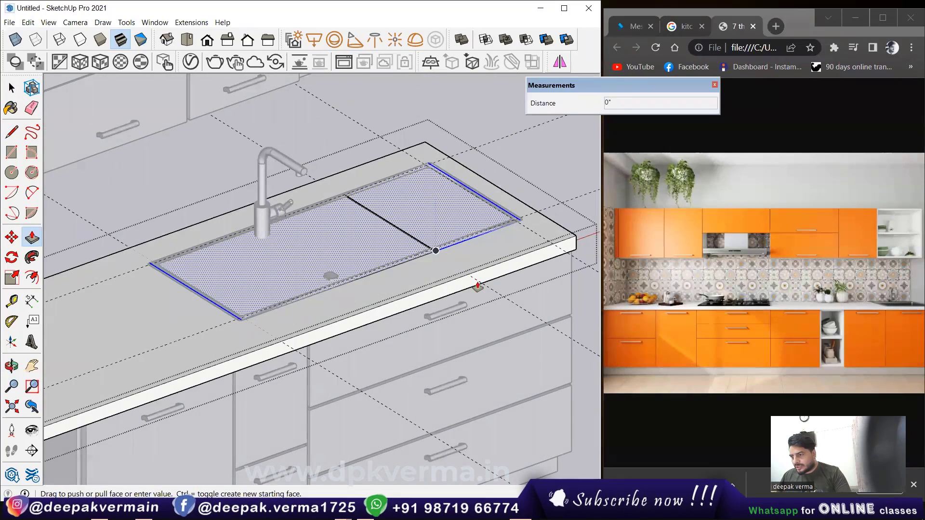
click(478, 286)
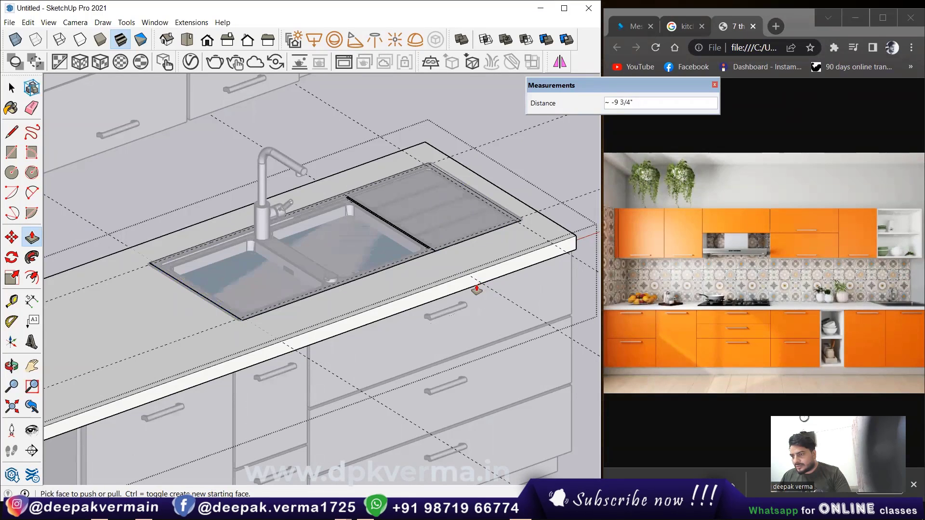
key(space)
click(366, 249)
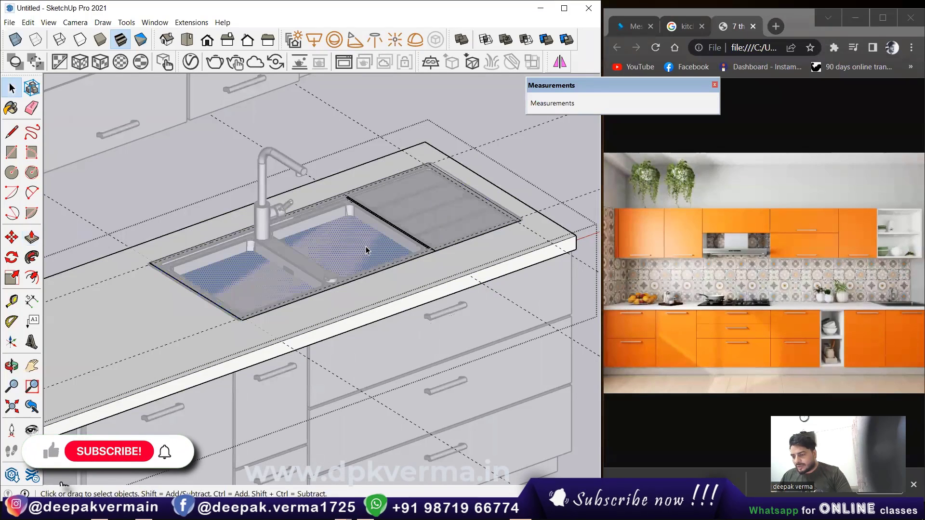
key(m)
click(384, 299)
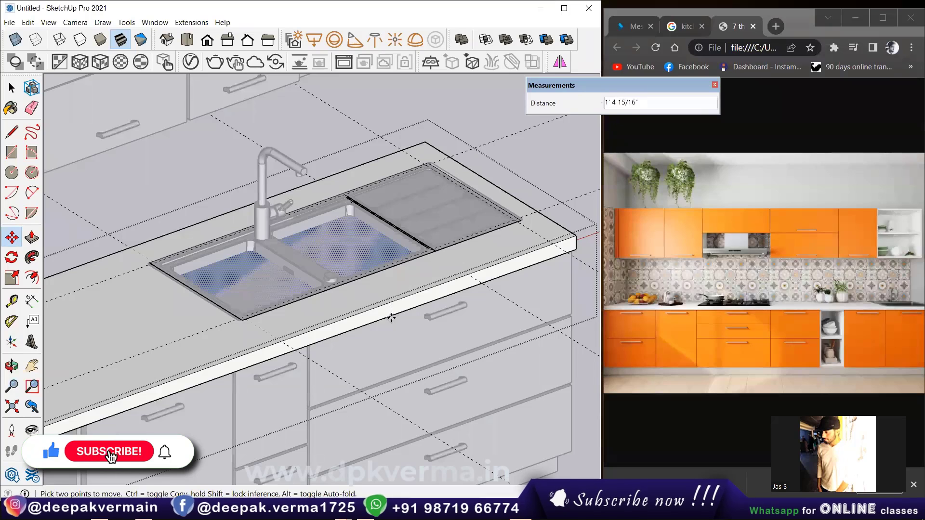
click(385, 311)
key(Escape)
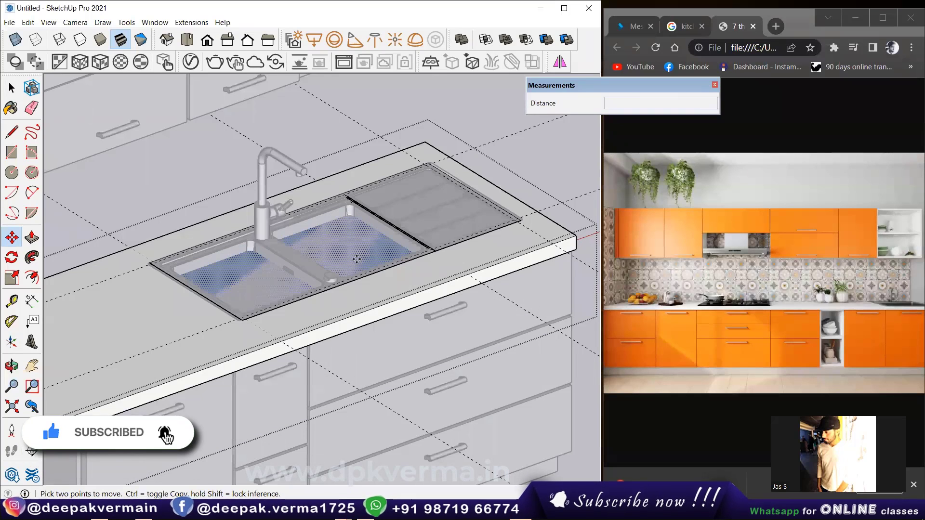
- Recess the sink face 2" into the countertop with Push/Pull
key(p)
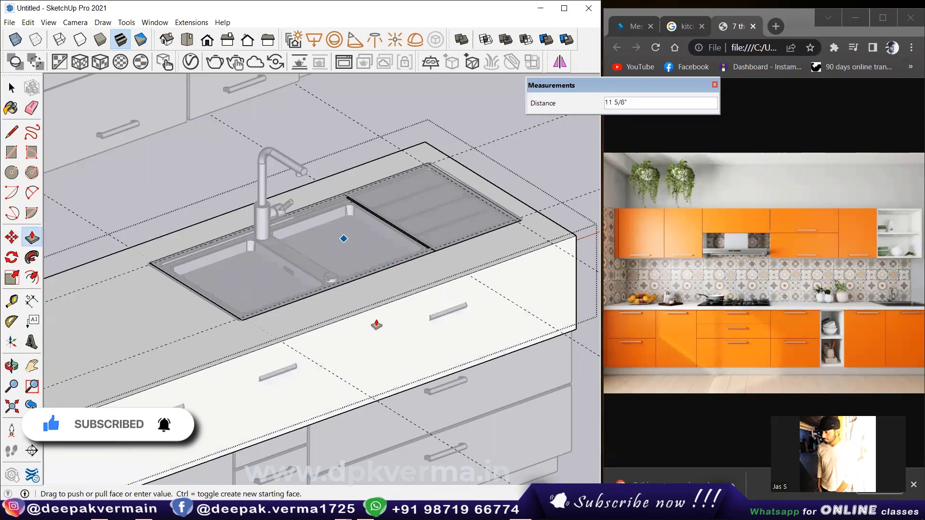
key(Escape)
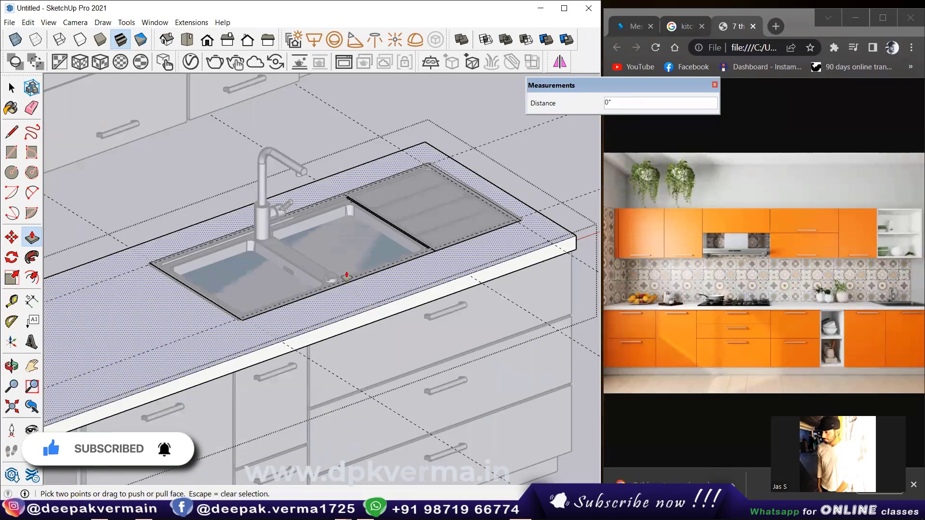
click(358, 316)
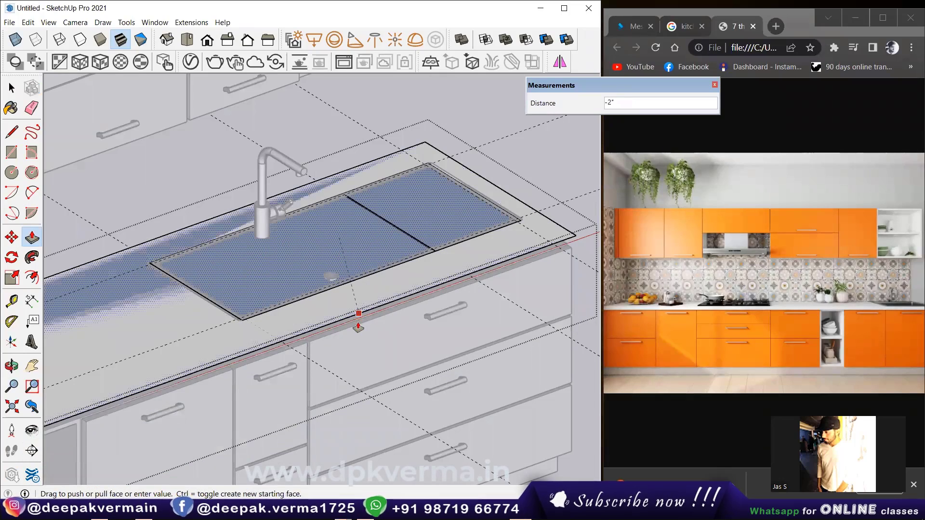
click(352, 324)
key(space)
scroll(427, 250, down, 2)
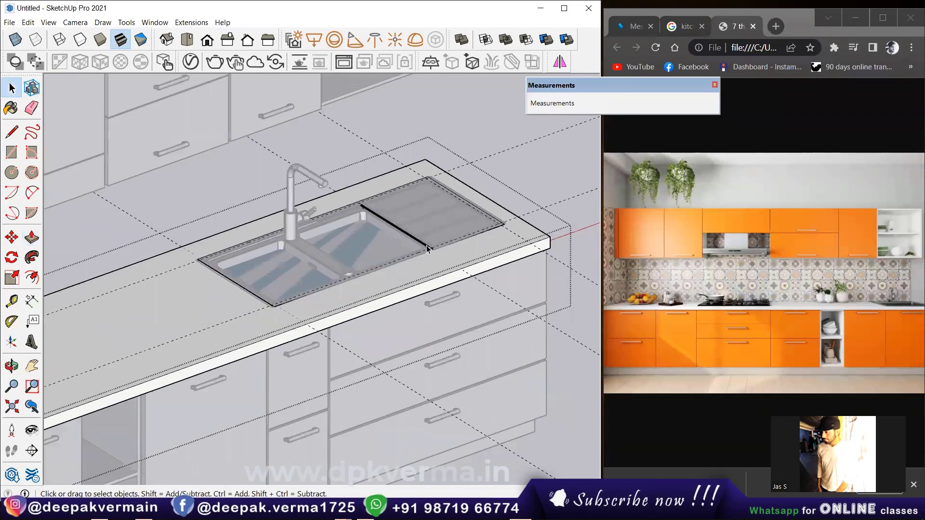
- Leave the countertop group and hide it
mouse_move(427, 249)
middle_down()
mouse_move(347, 182)
mouse_move(387, 353)
middle_up()
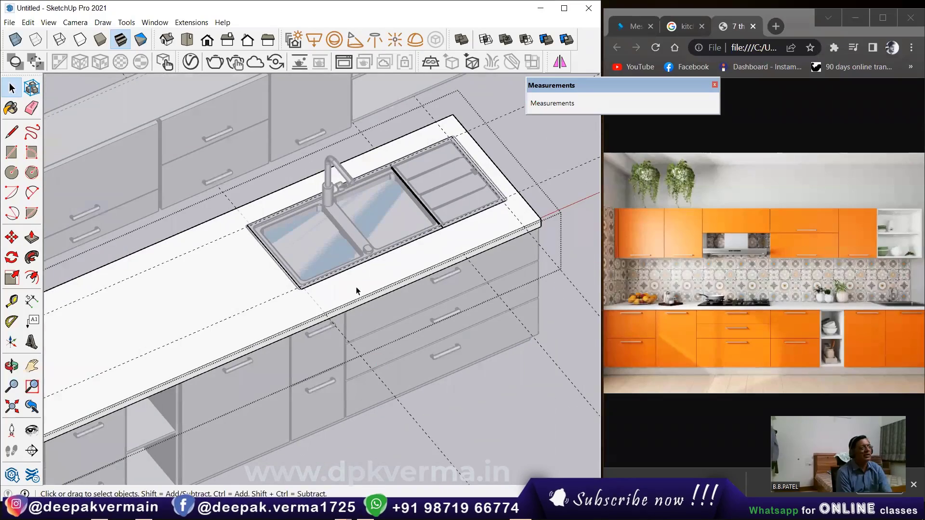
mouse_move(356, 287)
middle_down()
mouse_move(247, 275)
mouse_move(449, 376)
mouse_move(243, 269)
mouse_move(246, 308)
middle_up()
click(247, 276)
key(Escape)
click(251, 279)
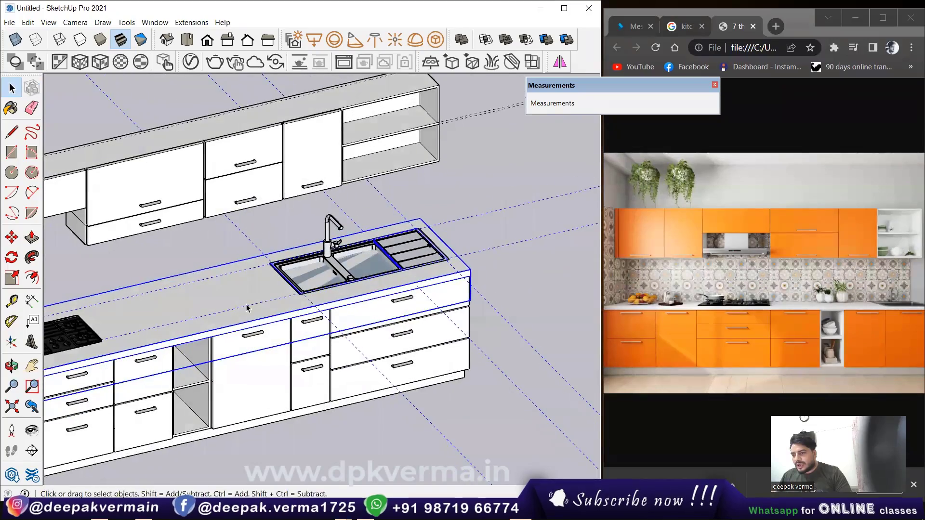
scroll(246, 308, up, 3)
right_click(246, 297)
click(270, 190)
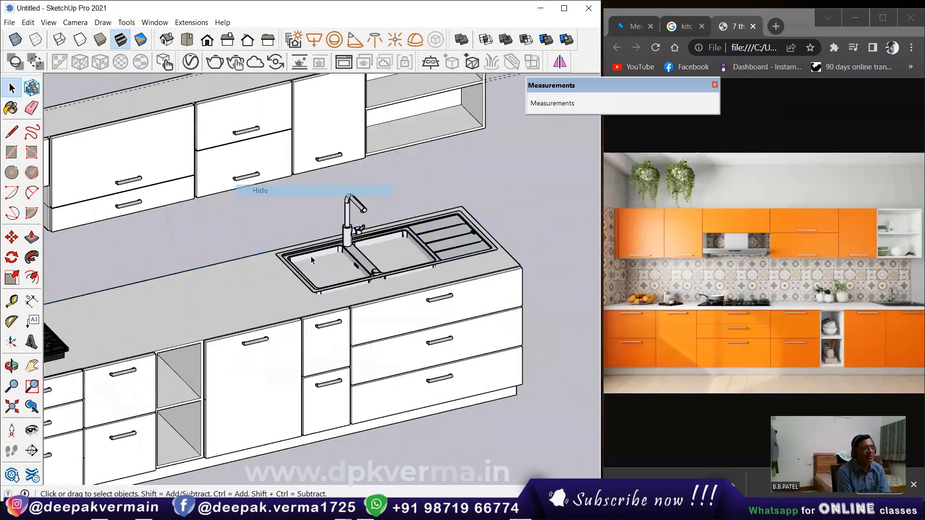
- Open the base cabinet group for editing and zoom in on the sink area
mouse_move(322, 301)
middle_down()
mouse_move(242, 319)
mouse_move(366, 297)
mouse_move(258, 300)
middle_up()
click(241, 319)
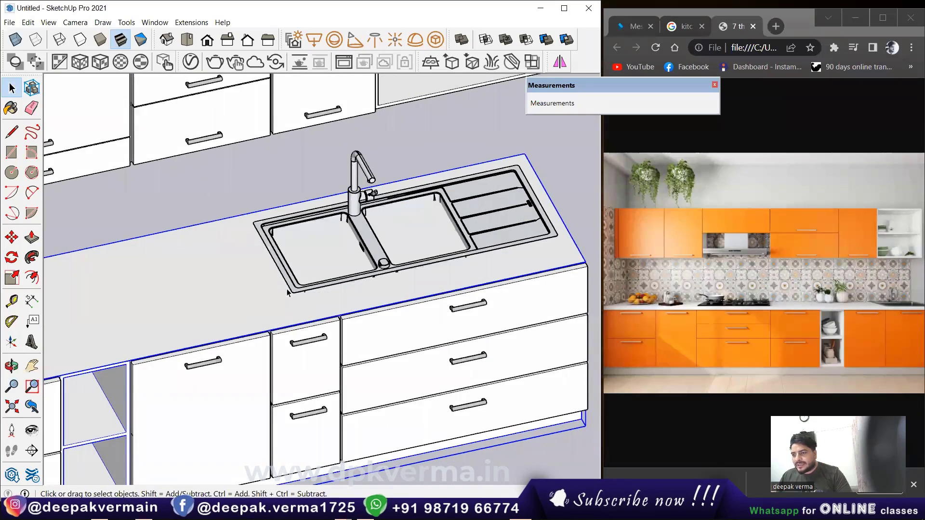
double_click(256, 299)
scroll(297, 311, up, 2)
scroll(297, 311, up, 1)
scroll(253, 322, up, 2)
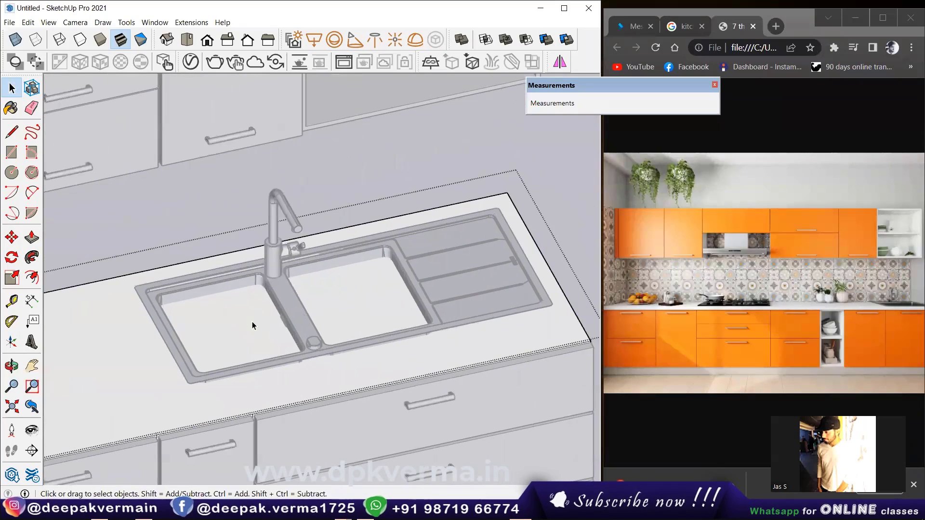
scroll(169, 294, up, 2)
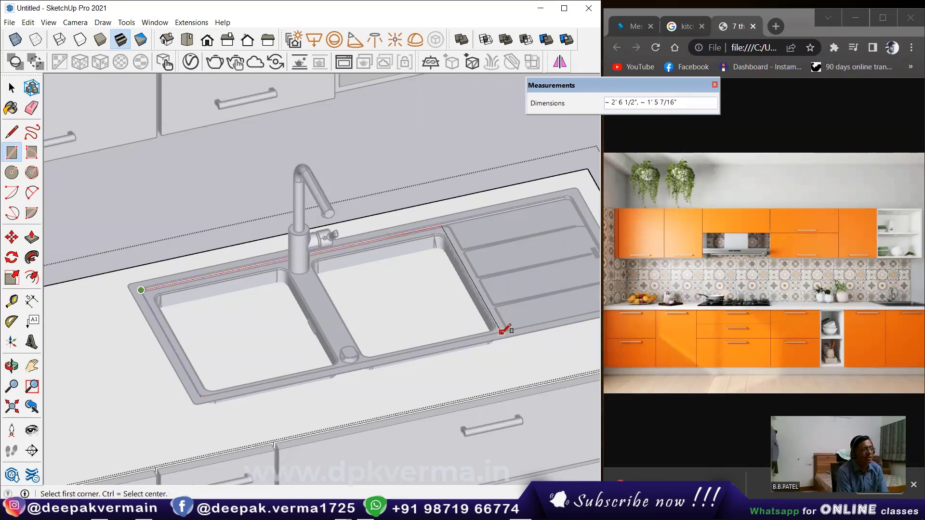
- Finish the 2' 6 1/2" by 1' 5 7/16" rectangle over the sink, leaving it unextruded
click(503, 331)
key(space)
middle_drag(501, 333, 401, 297)
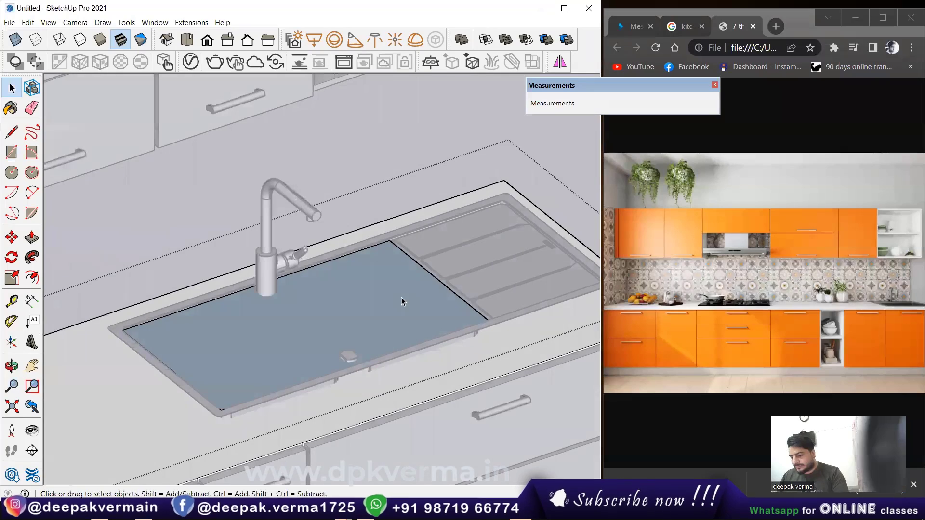
key(p)
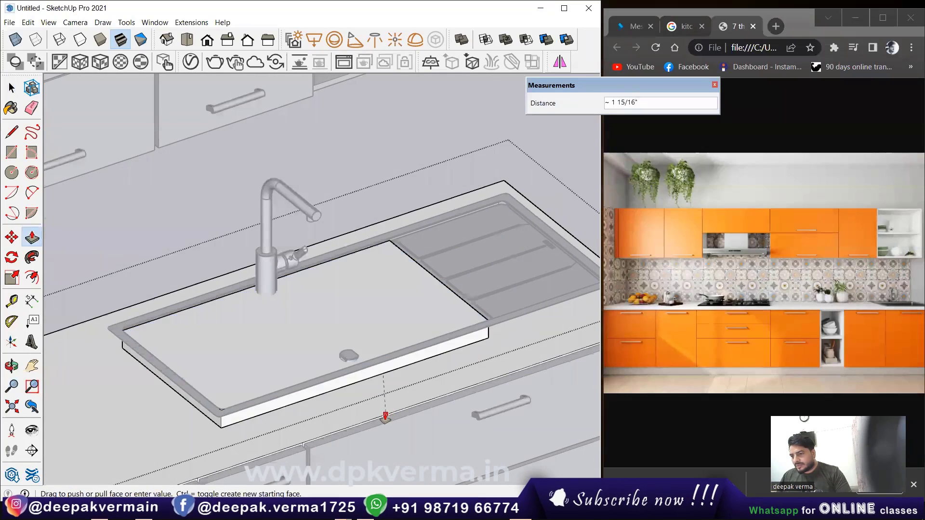
middle_drag(391, 413, 381, 359)
key(Escape)
key(space)
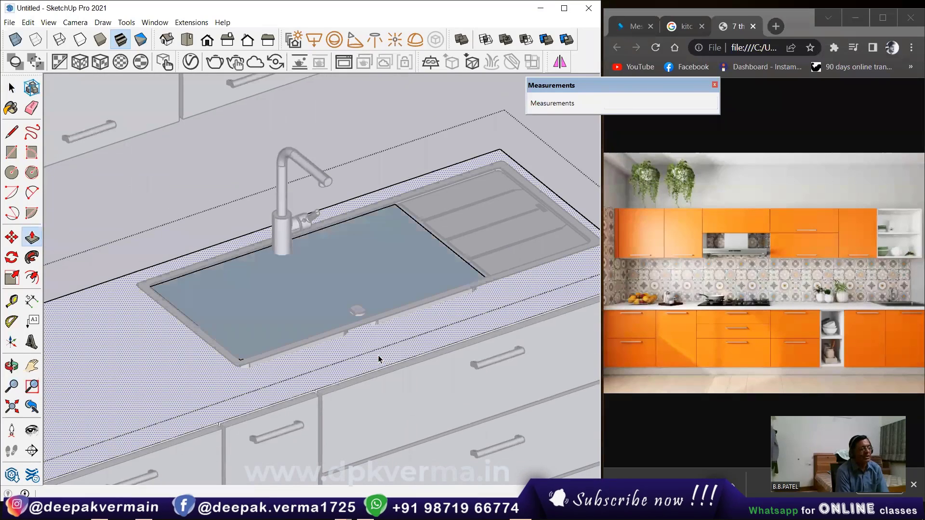
- Close the cabinet group, zoom out, and check the kitchen in Top and Front views
scroll(347, 366, down, 1)
scroll(345, 365, down, 1)
scroll(343, 364, down, 1)
click(563, 222)
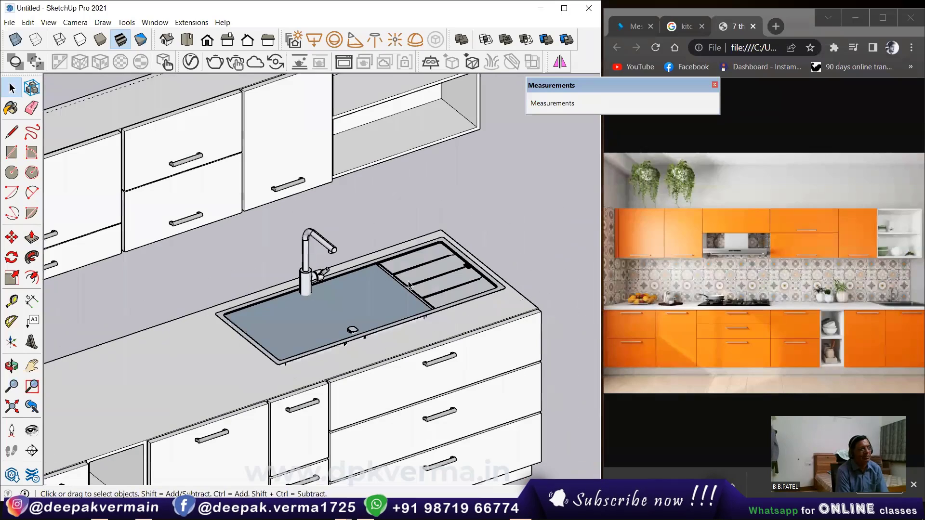
scroll(349, 308, down, 3)
scroll(349, 304, down, 2)
mouse_move(349, 305)
middle_down()
mouse_move(338, 265)
mouse_move(321, 261)
middle_up()
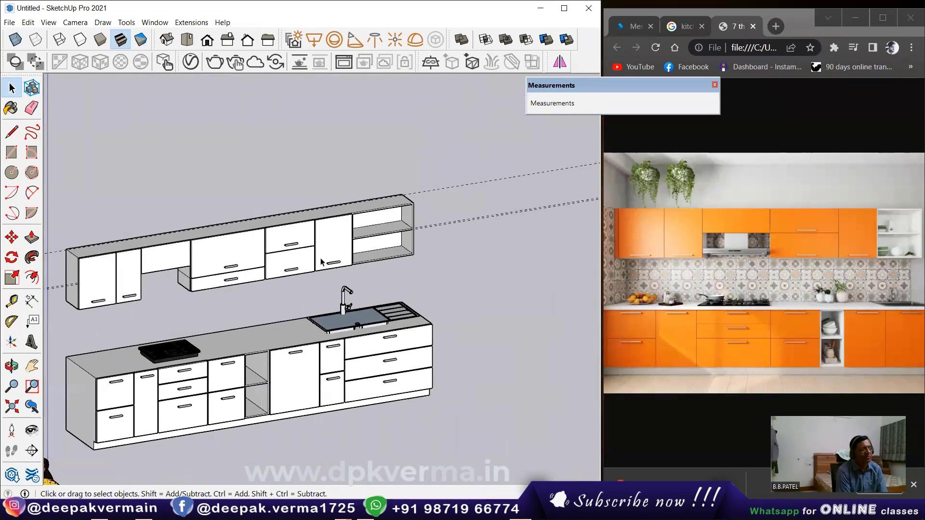
click(187, 40)
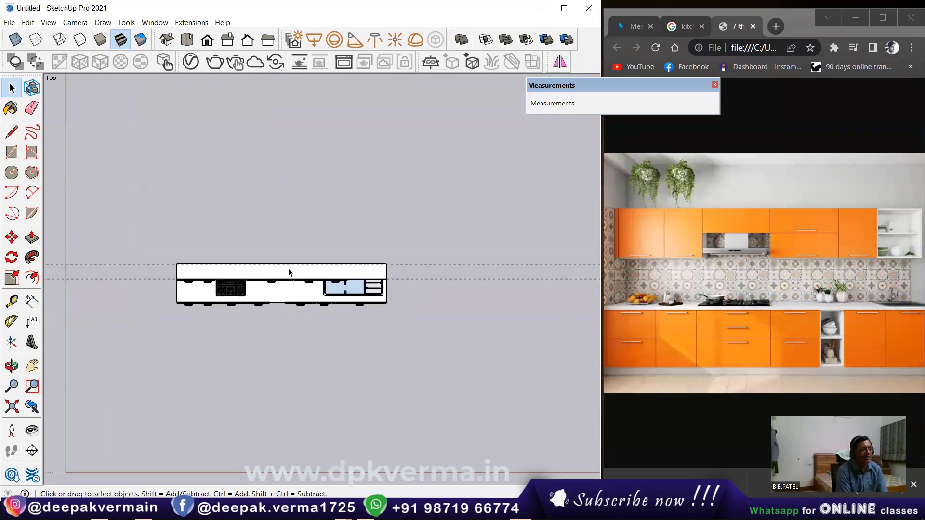
click(207, 39)
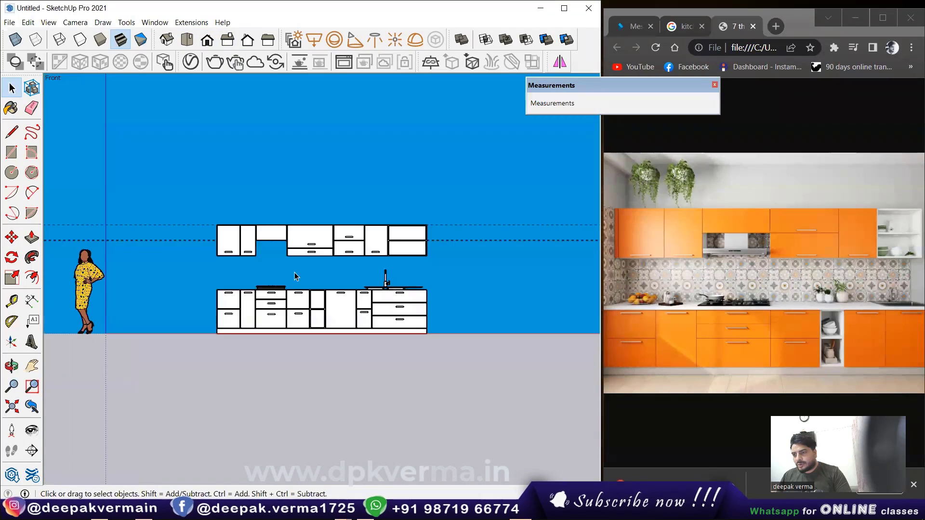
- Hide the upper cabinet group and orbit back into a perspective view
right_click(359, 247)
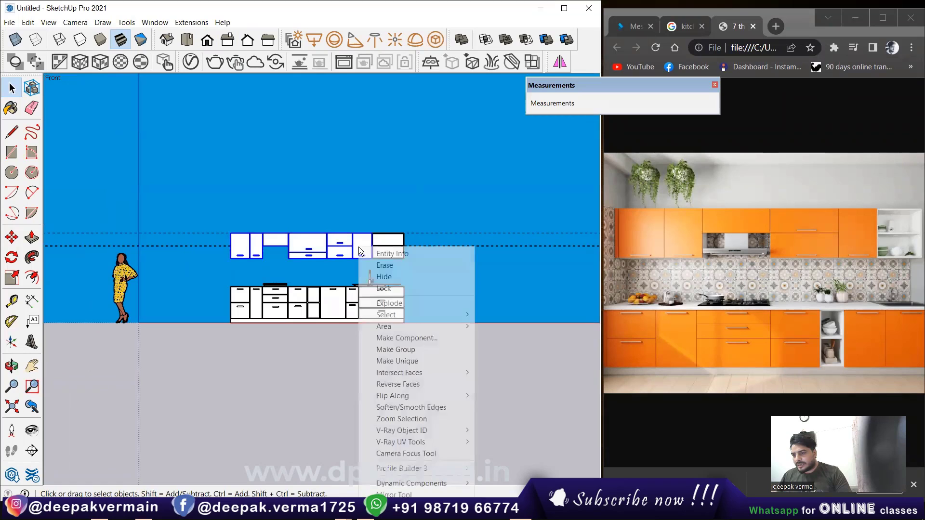
click(386, 299)
right_click(319, 234)
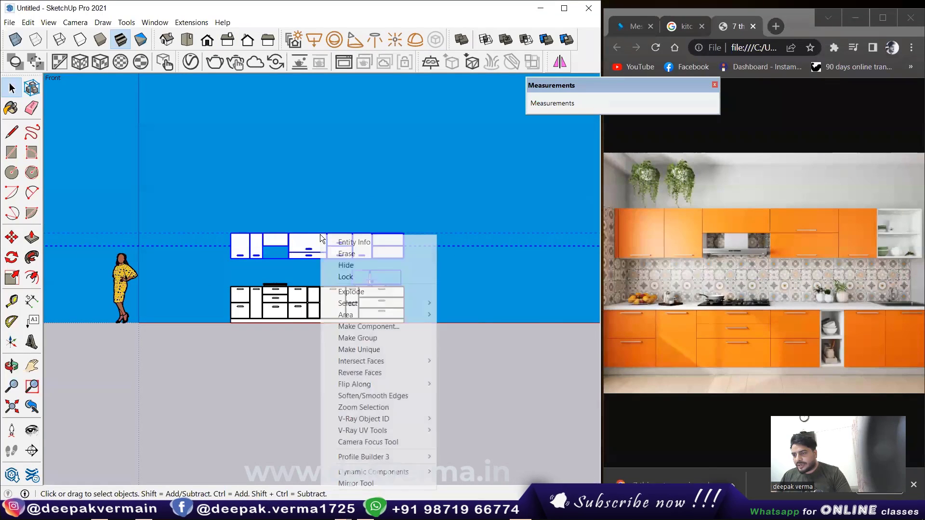
click(371, 351)
click(316, 251)
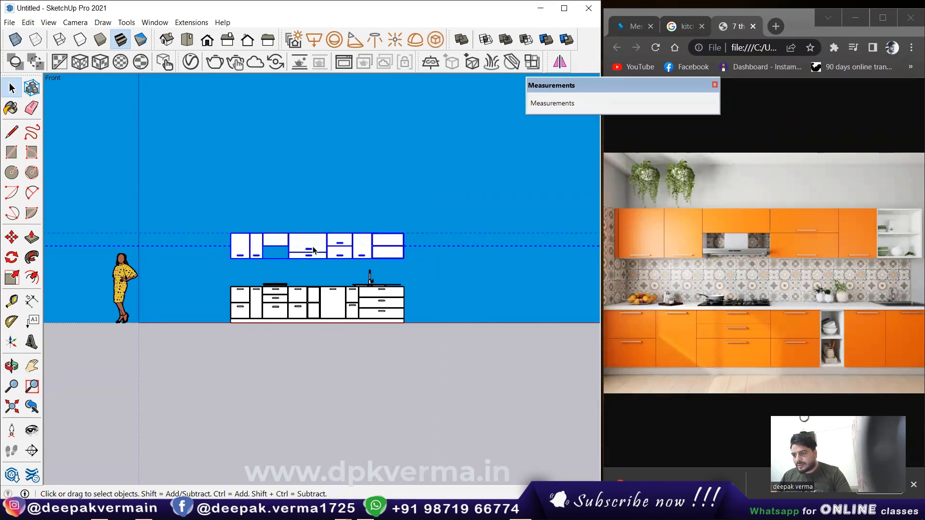
right_click(345, 236)
click(374, 271)
mouse_move(364, 273)
middle_down()
mouse_move(408, 364)
mouse_move(384, 300)
middle_up()
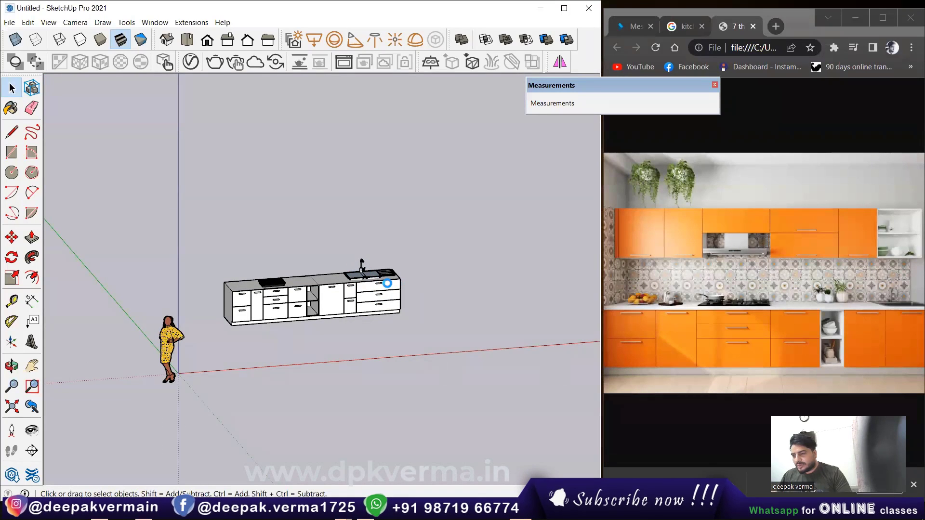
- Delete the old sink and tap component from the base countertop
scroll(376, 275, up, 1)
scroll(367, 265, up, 2)
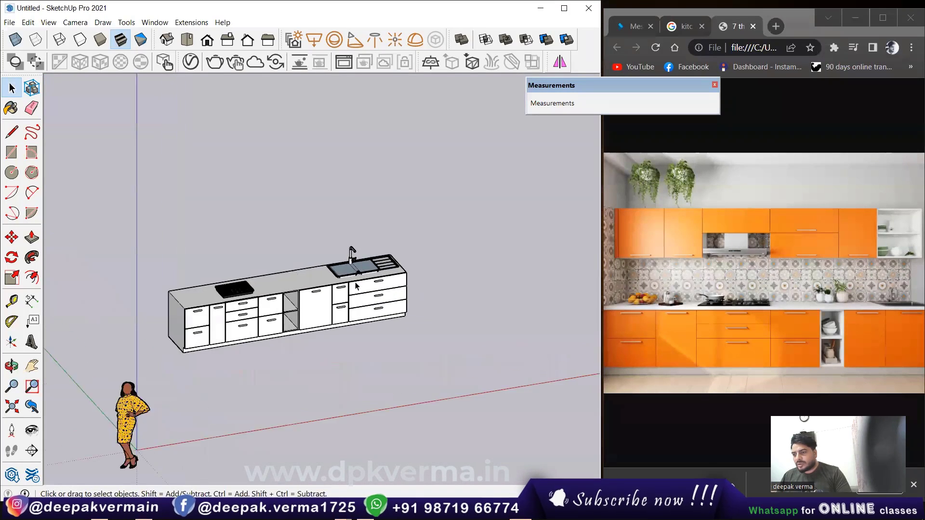
scroll(351, 251, up, 3)
scroll(340, 235, up, 3)
click(341, 215)
key(Delete)
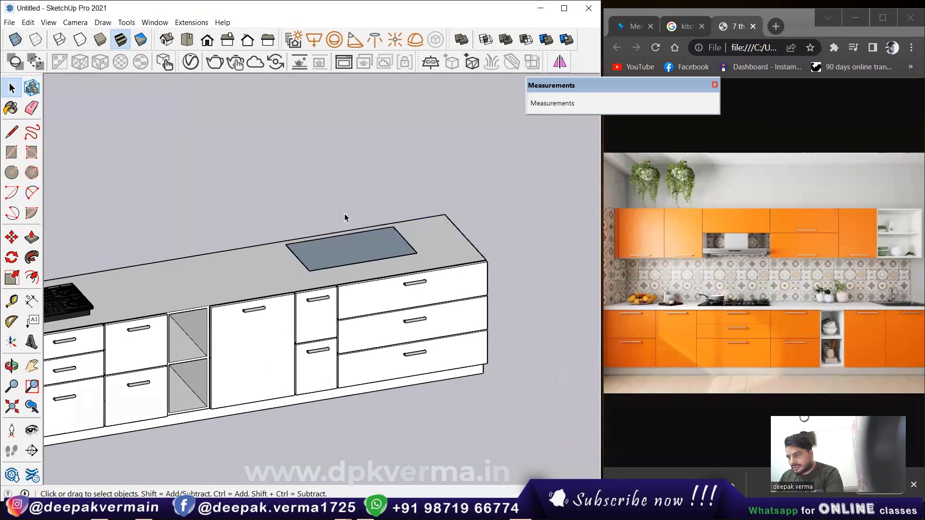
- Hide the countertop and cabinet group, then unhide all geometry again
scroll(369, 267, up, 3)
scroll(351, 262, up, 2)
click(345, 231)
scroll(354, 263, down, 2)
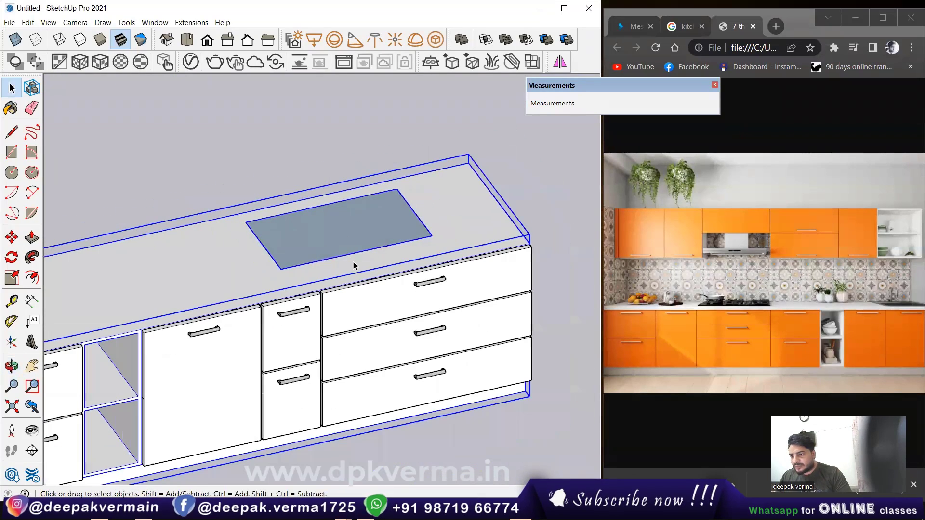
click(47, 23)
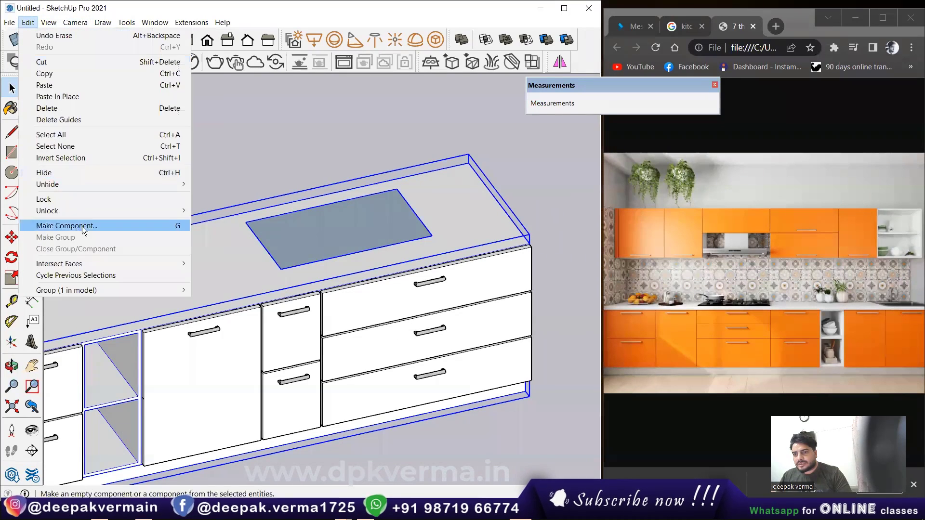
click(83, 173)
click(48, 23)
mouse_move(28, 22)
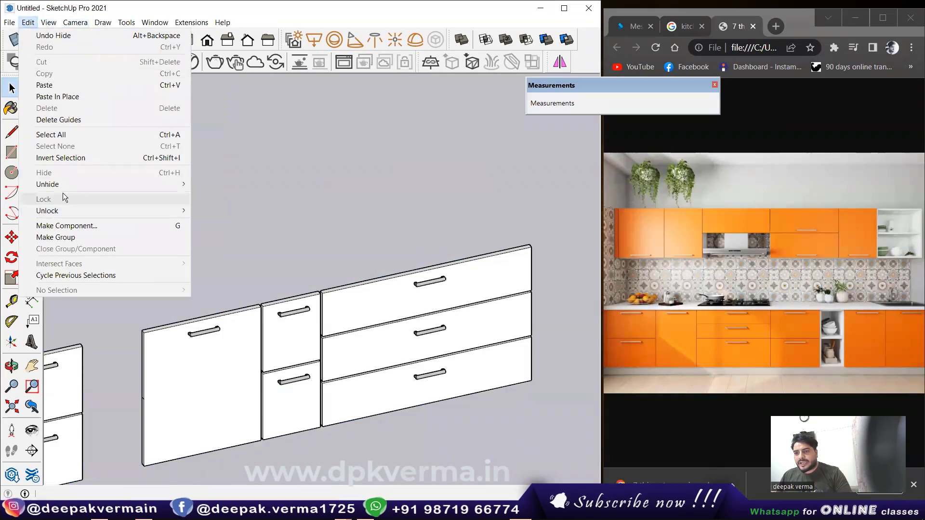
click(226, 205)
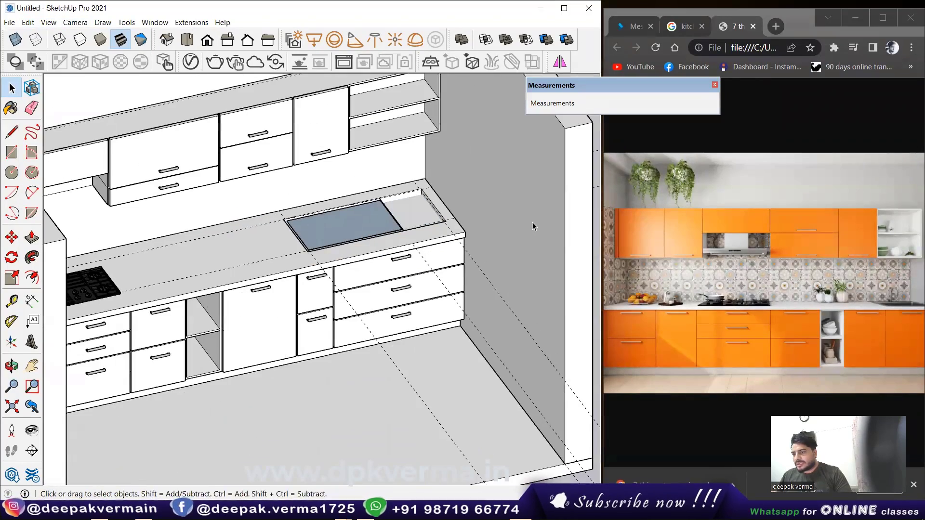
- Enter the countertop group with the rest hidden, then undo to restore the sink and tap
scroll(352, 224, up, 2)
scroll(351, 224, down, 4)
scroll(356, 241, down, 2)
scroll(365, 276, up, 2)
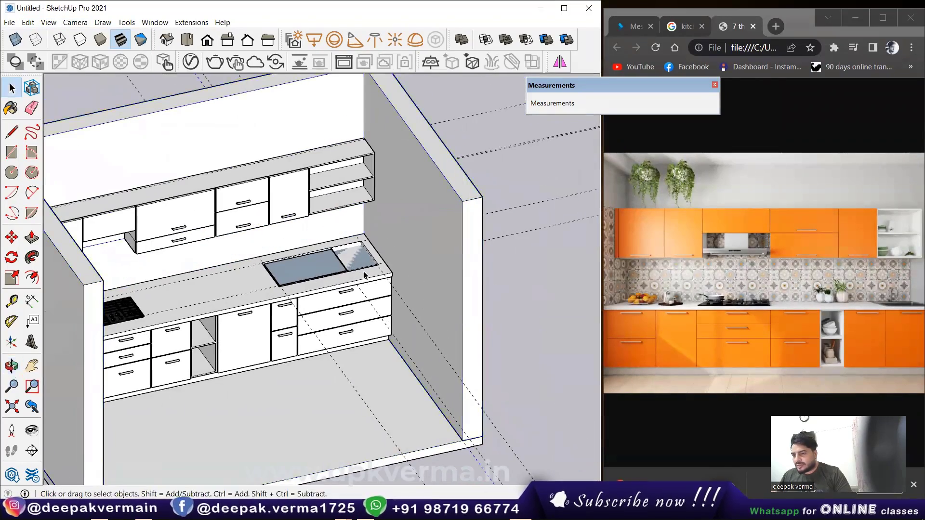
scroll(305, 258, up, 2)
click(273, 262)
scroll(273, 262, up, 2)
double_click(273, 262)
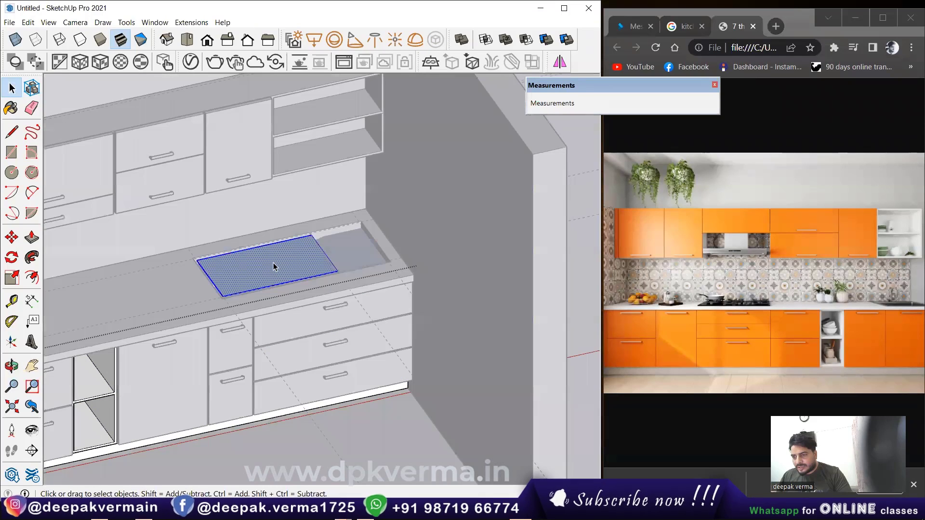
key(ctrl+t)
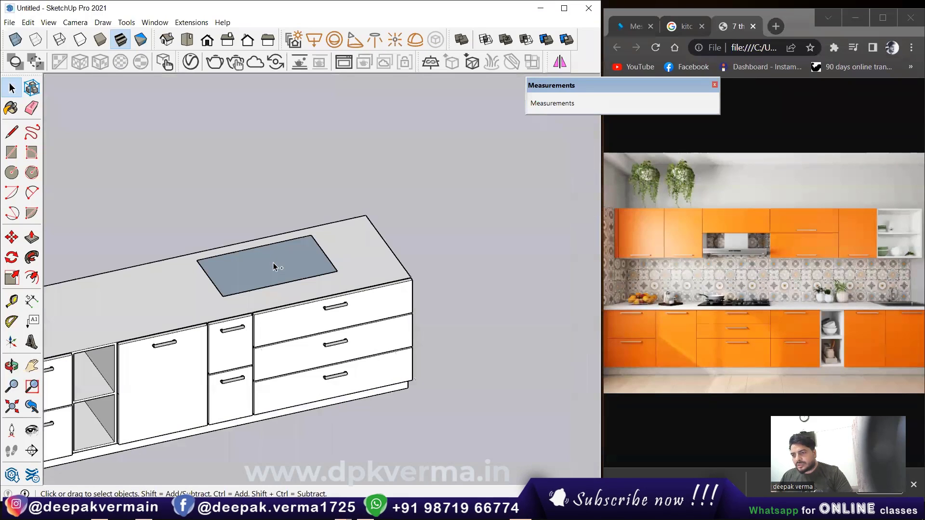
key(ctrl+z)
key(ctrl+z)
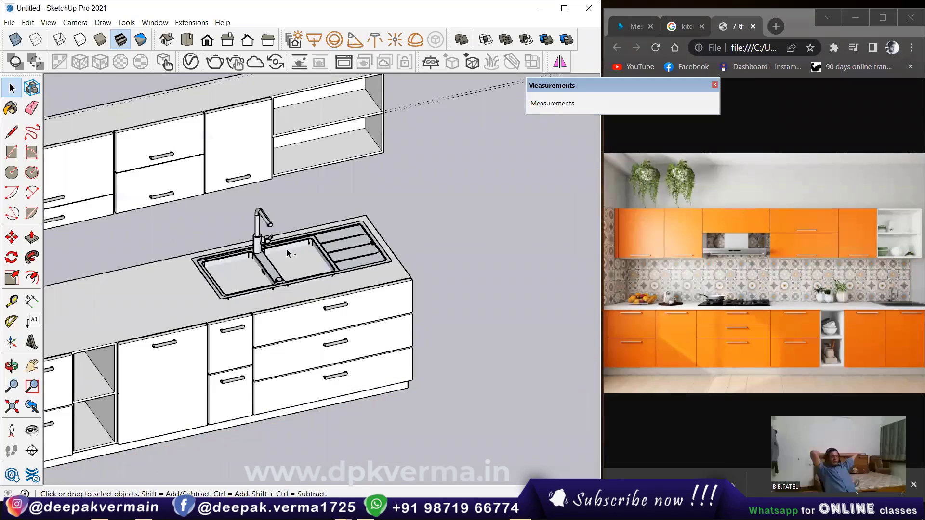
- Inside the countertop group, delete the edge splitting the sink area and exit
click(287, 253)
double_click(287, 253)
click(287, 253)
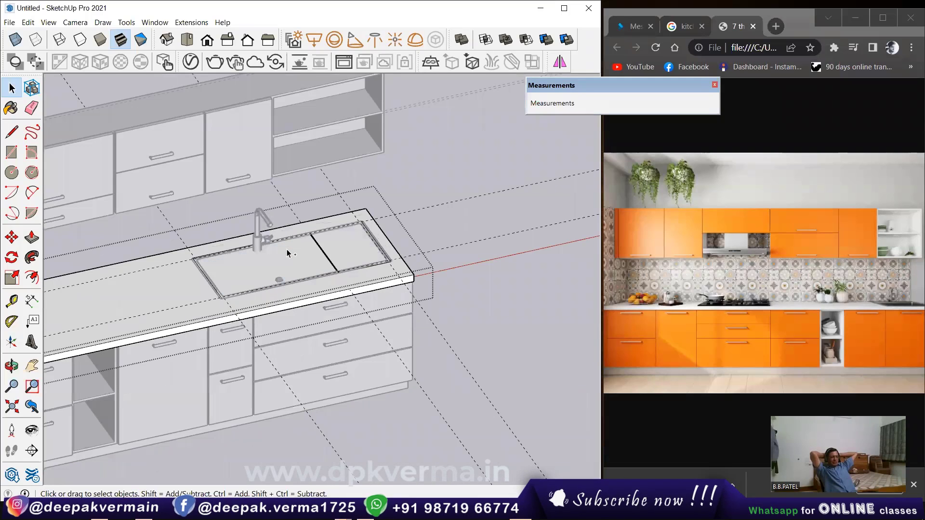
key(Delete)
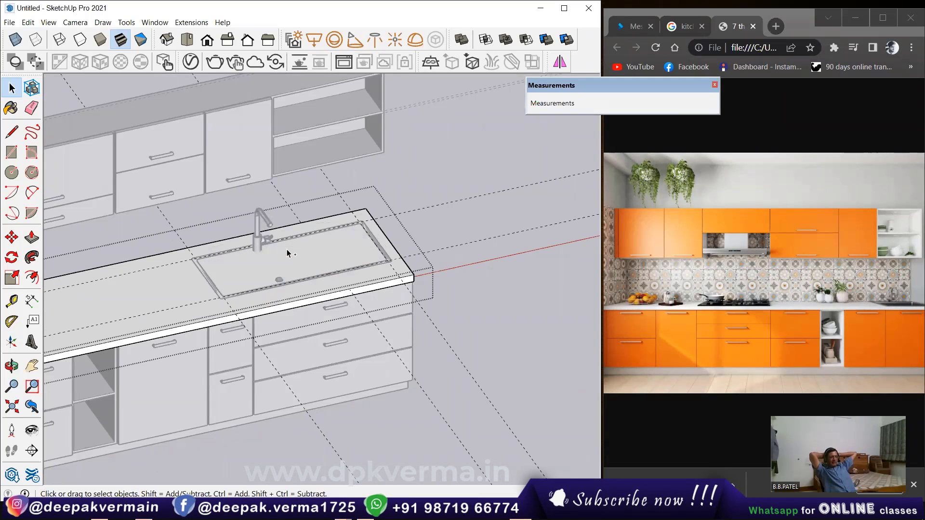
key(Escape)
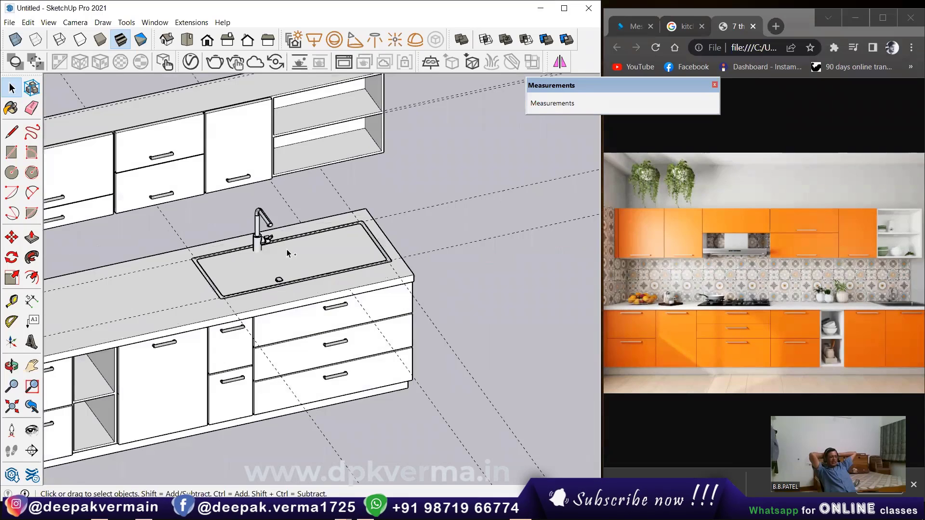
- Delete the restored sink and tap component from the counter again
click(257, 222)
key(Delete)
scroll(279, 265, down, 2)
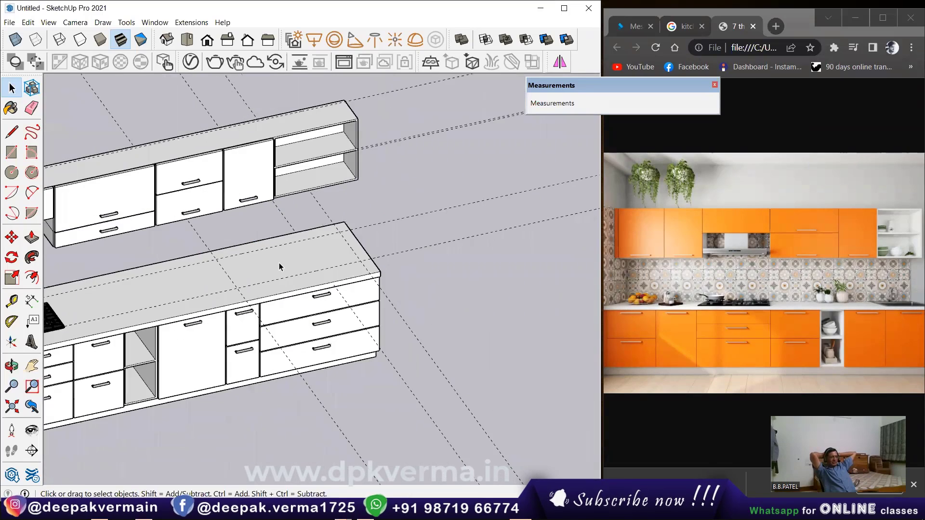
scroll(279, 265, down, 2)
scroll(291, 249, down, 2)
- Inspect the geometry at the countertop component's right end, then exit and zoom around the counter
click(282, 234)
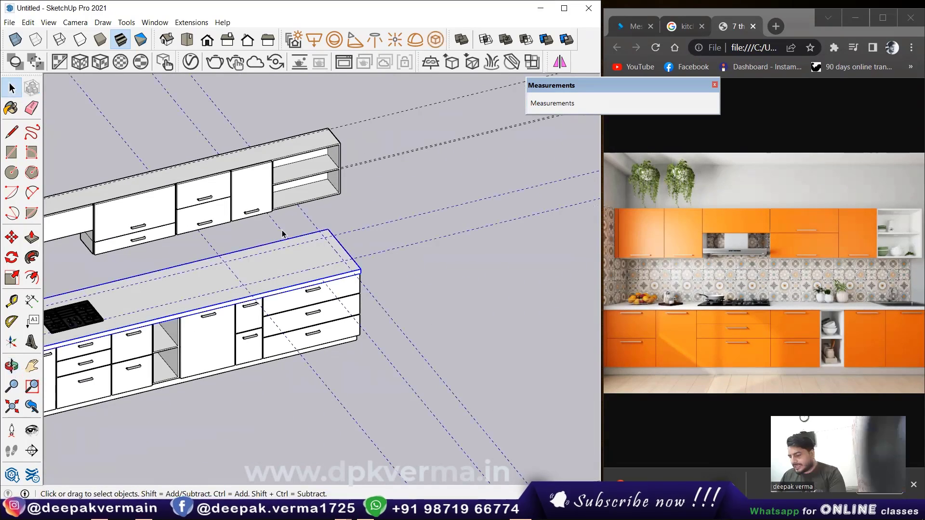
double_click(321, 265)
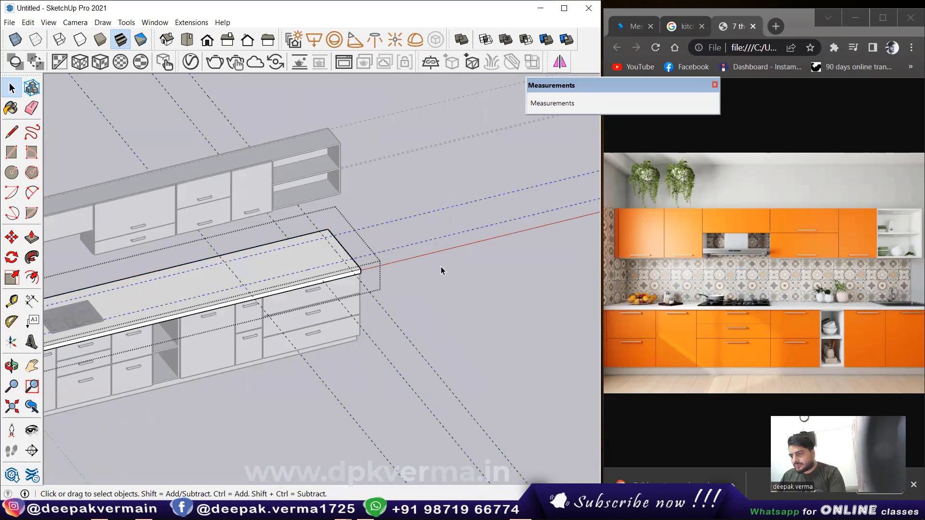
drag(446, 347, 411, 386)
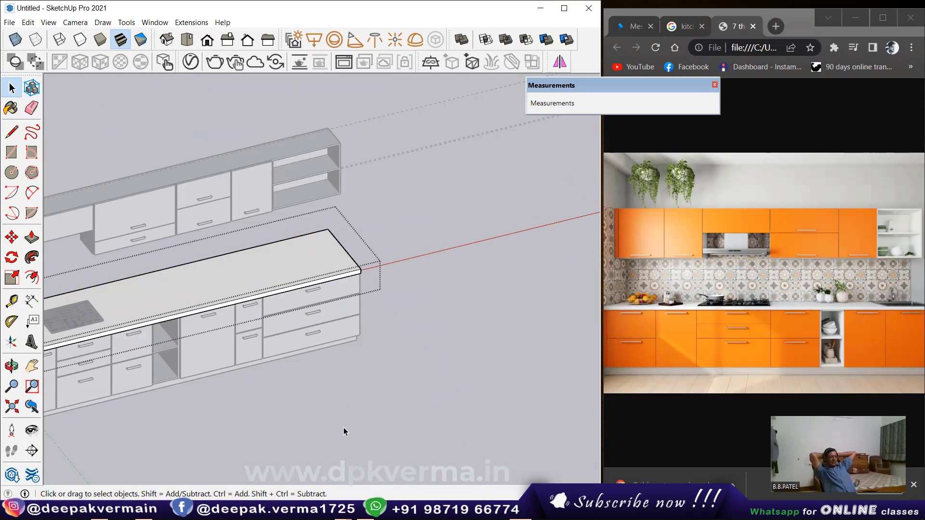
click(395, 218)
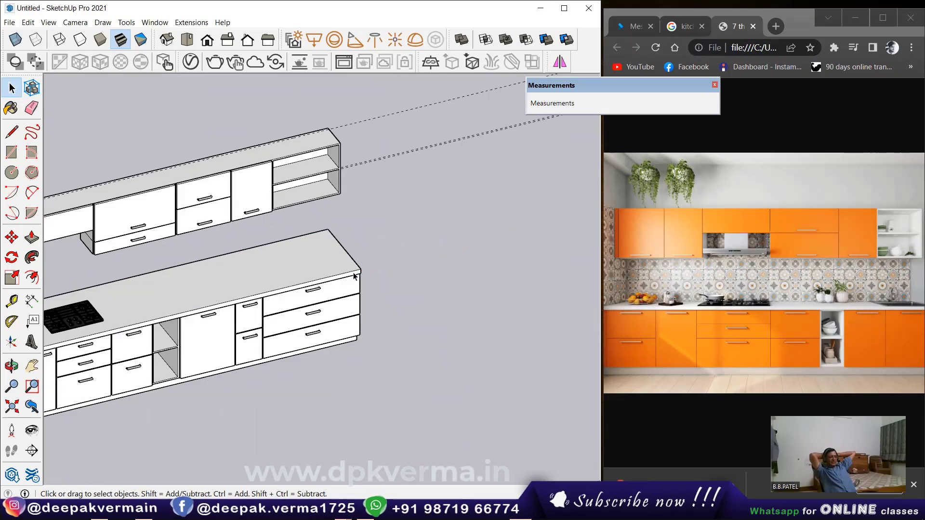
scroll(318, 289, up, 3)
scroll(302, 304, up, 1)
scroll(302, 267, up, 1)
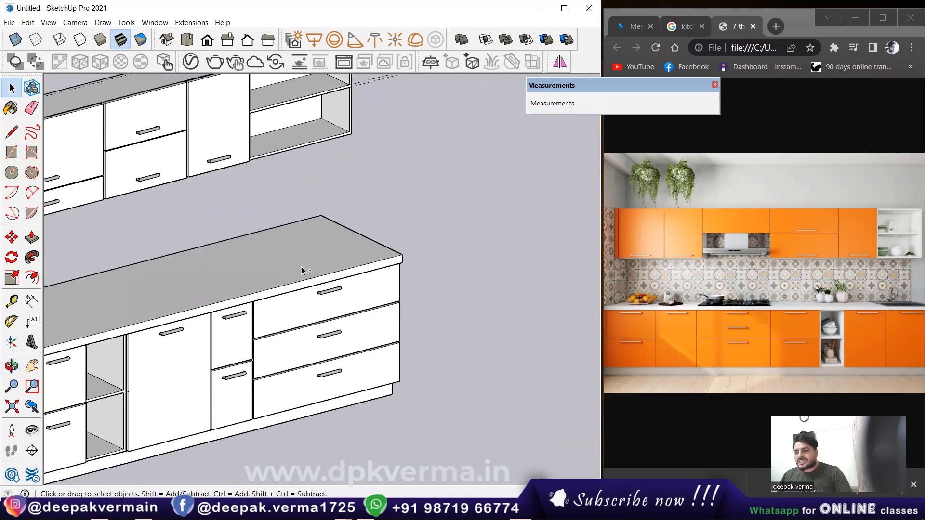
scroll(296, 255, up, 1)
scroll(294, 258, down, 1)
scroll(299, 268, down, 1)
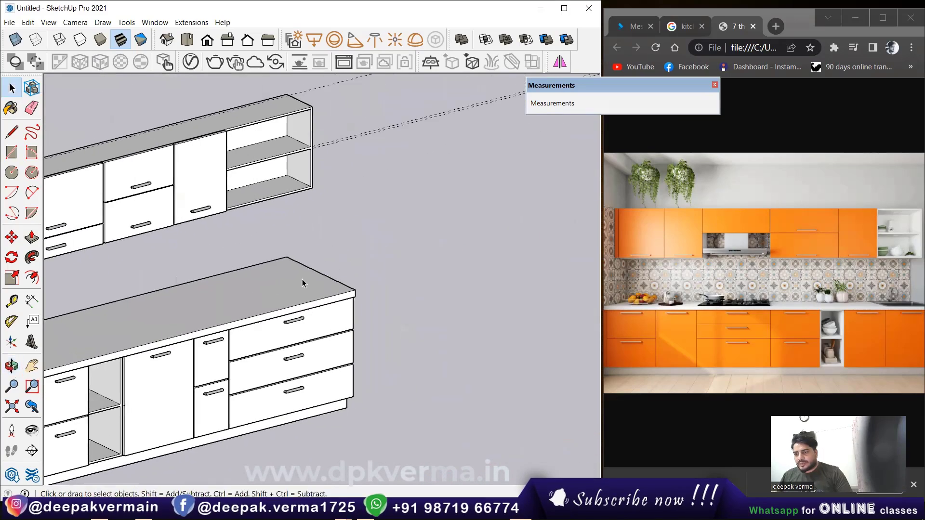
scroll(302, 279, down, 1)
- Browse the 3D Warehouse 'sink' results and download the Sink_Modern rectangular sink with tap
click(162, 24)
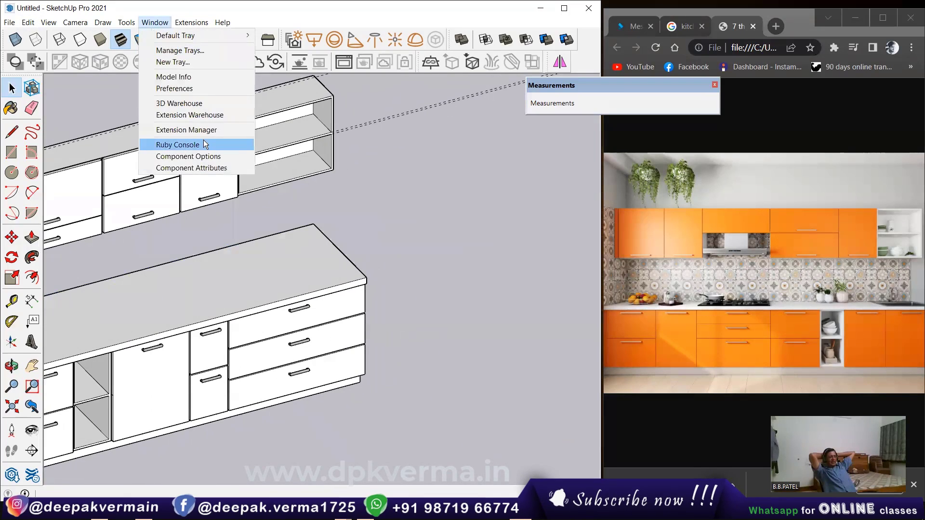
click(179, 104)
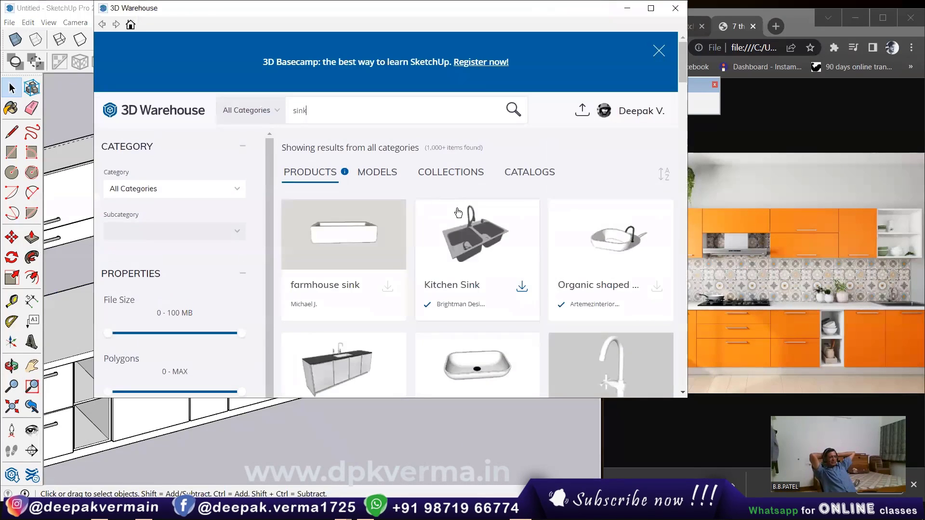
scroll(459, 213, down, 4)
scroll(460, 222, up, 2)
scroll(465, 237, down, 3)
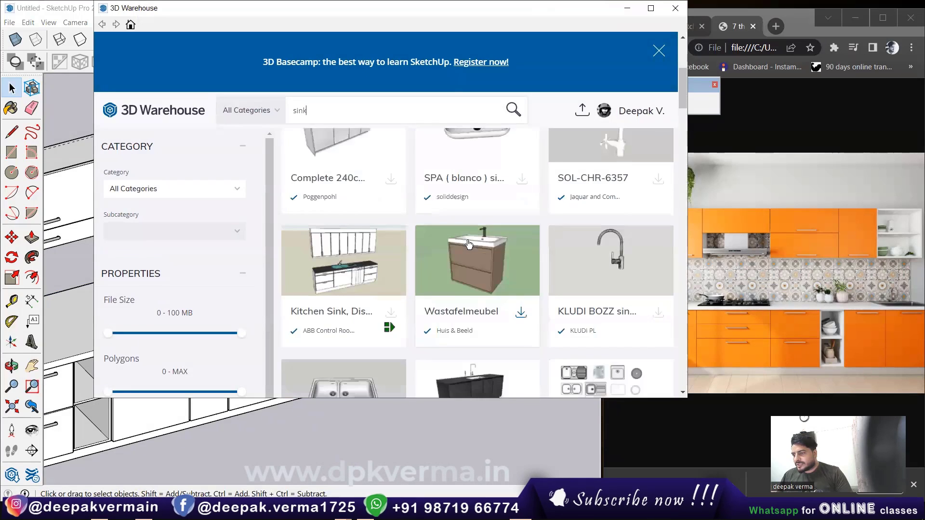
scroll(443, 255, down, 3)
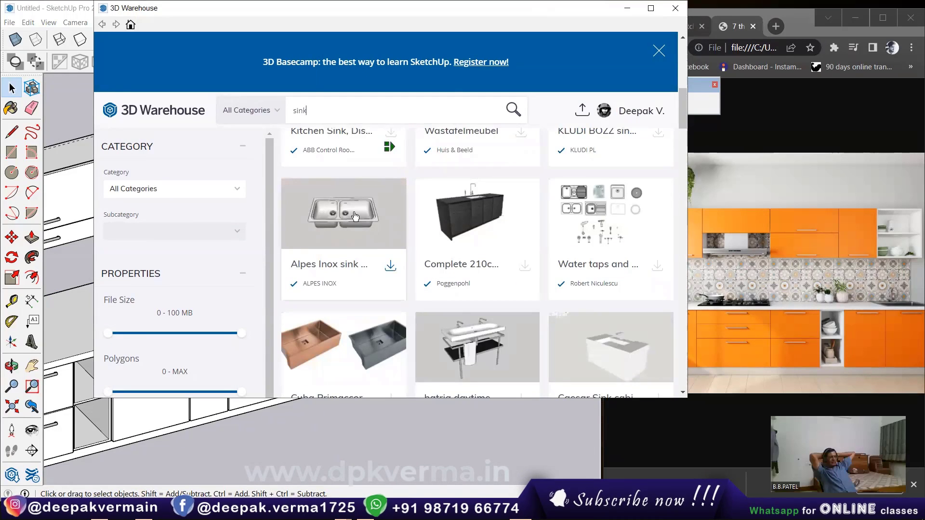
scroll(400, 265, down, 3)
scroll(424, 281, down, 3)
scroll(428, 285, down, 3)
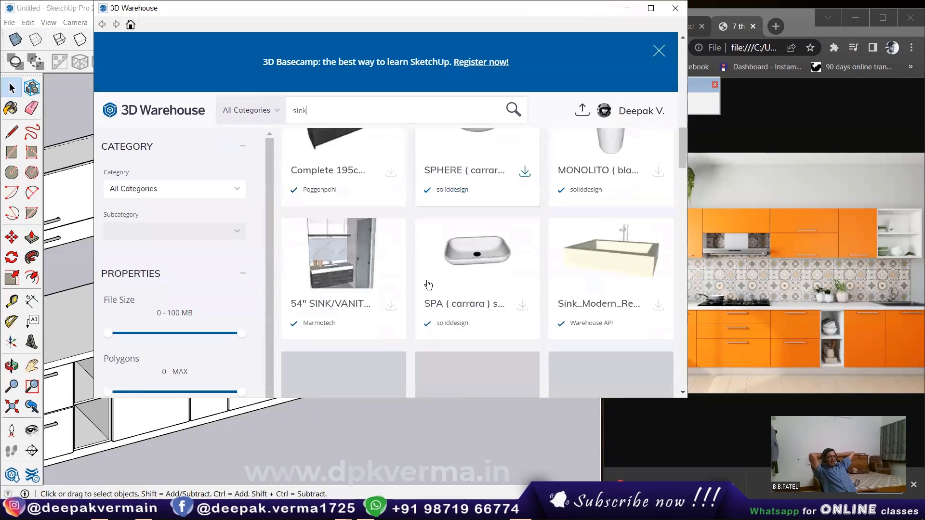
scroll(428, 285, down, 5)
scroll(448, 260, up, 4)
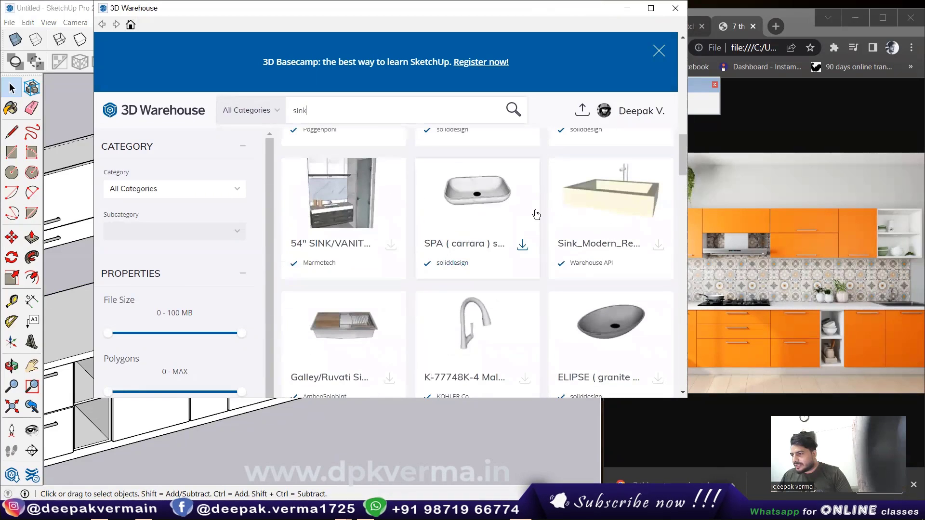
scroll(428, 244, down, 3)
scroll(422, 240, down, 2)
scroll(420, 240, down, 3)
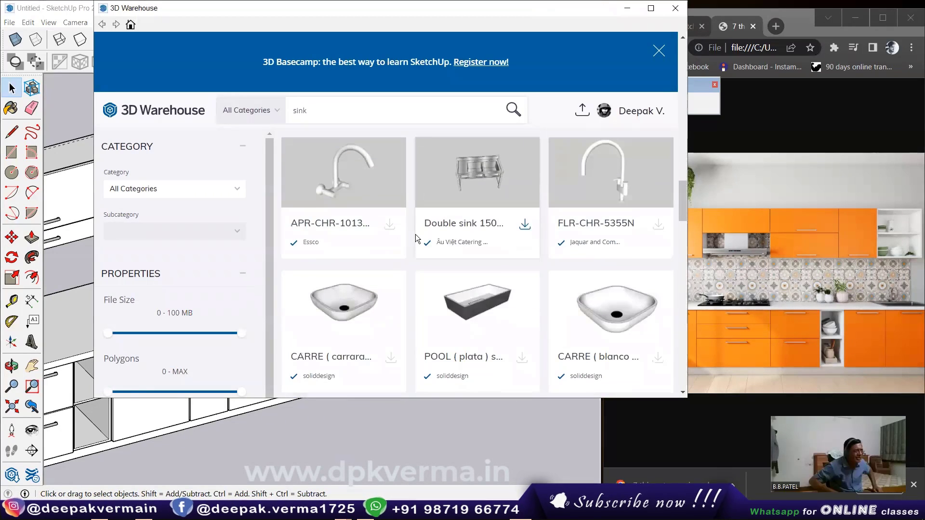
scroll(413, 236, down, 3)
scroll(411, 233, down, 2)
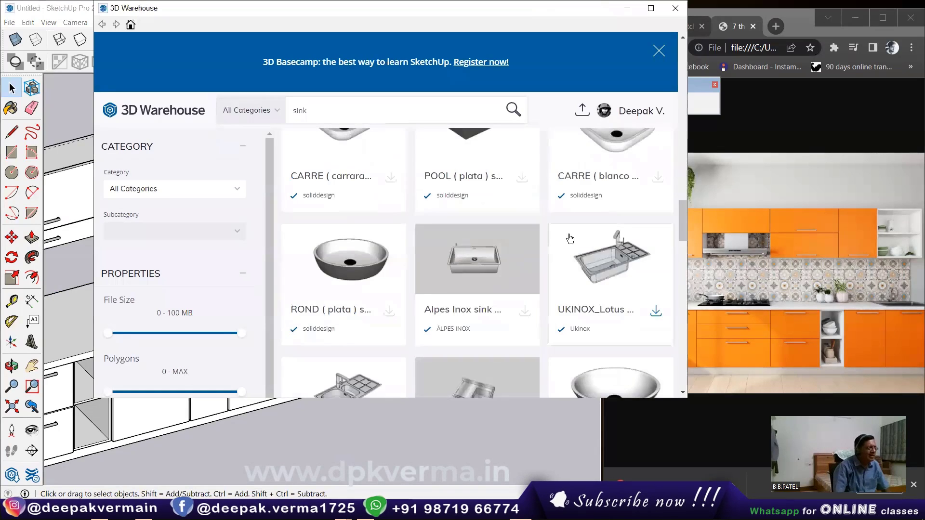
scroll(544, 237, down, 4)
scroll(473, 249, up, 4)
scroll(473, 249, up, 2)
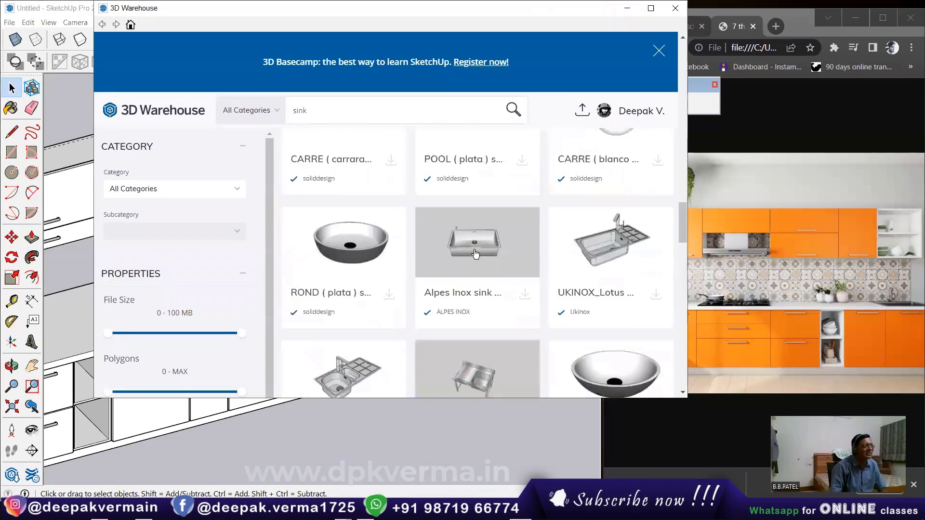
scroll(475, 254, up, 3)
scroll(530, 265, down, 5)
scroll(602, 280, up, 5)
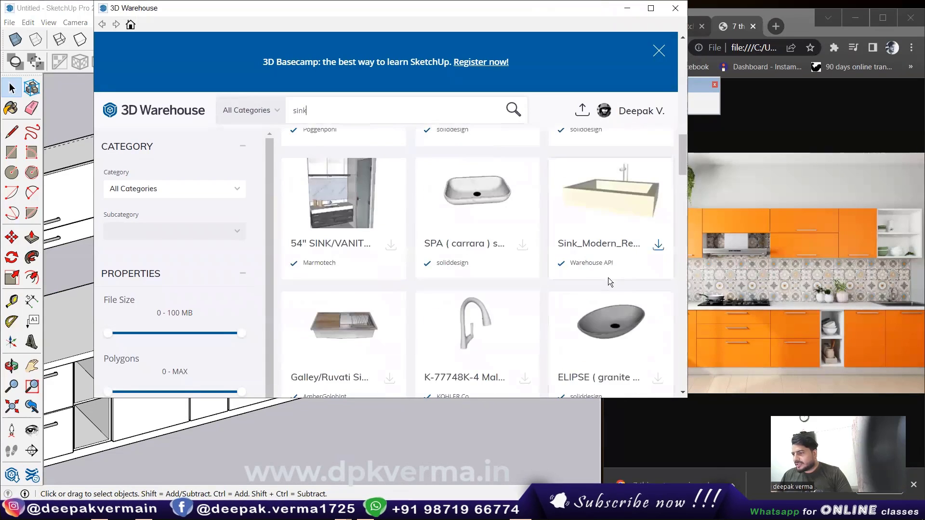
click(658, 246)
- Load the Sink_Modern model and place it near the countertop's right end
click(345, 233)
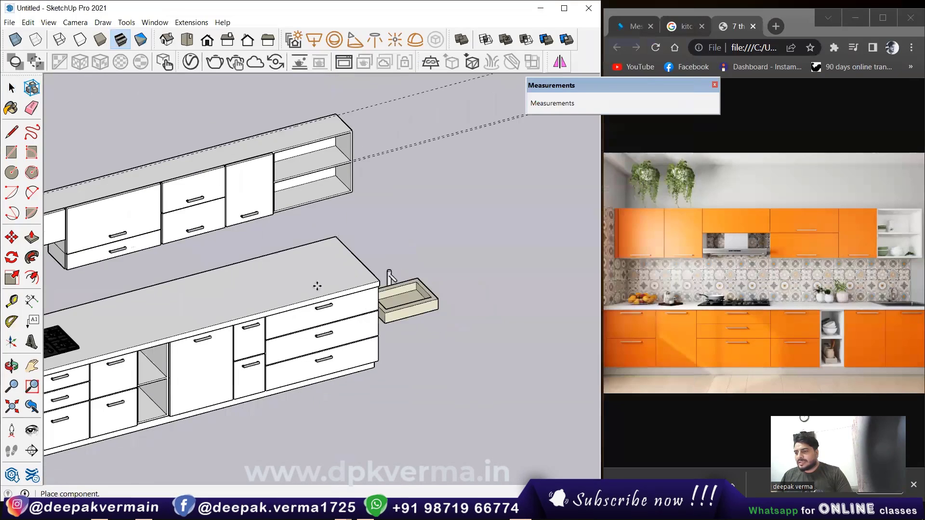
scroll(274, 253, up, 2)
scroll(333, 241, up, 2)
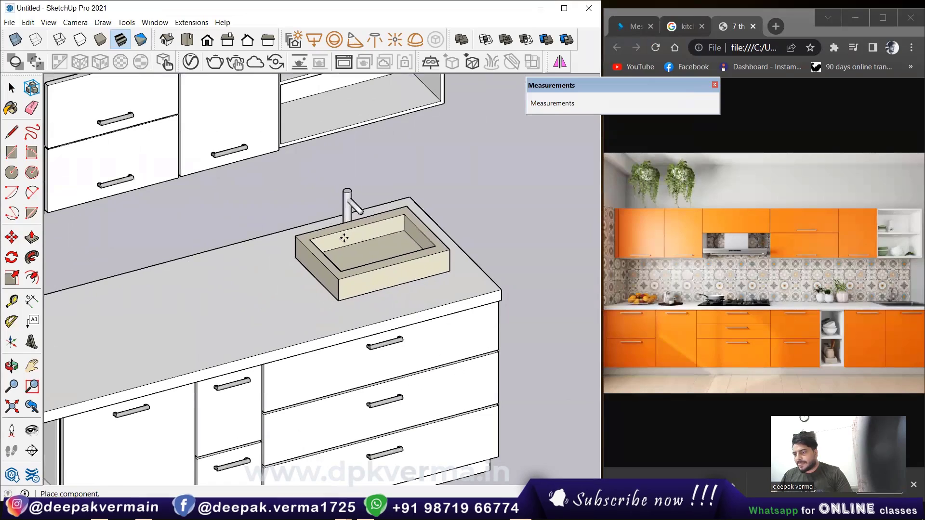
click(343, 265)
scroll(343, 270, up, 1)
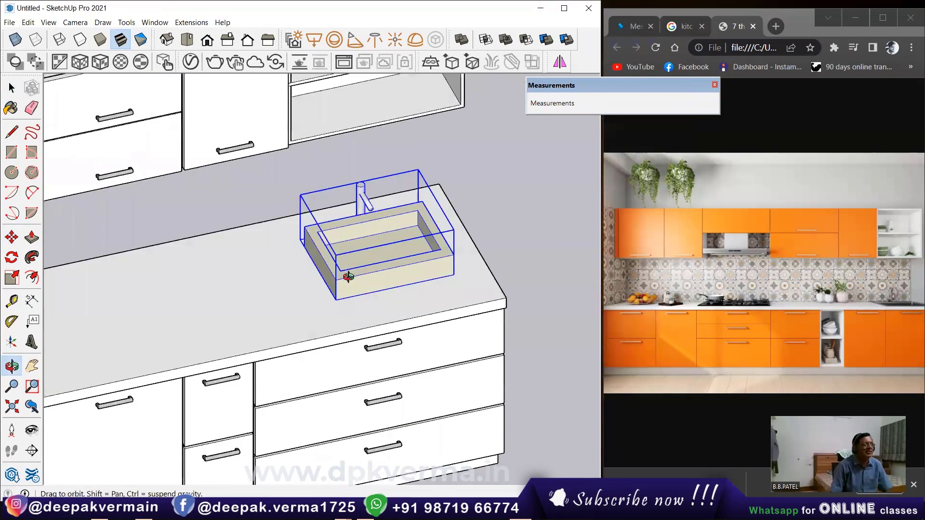
scroll(342, 286, up, 2)
scroll(342, 286, down, 2)
- Scale the sink uniformly to 1.35 from a corner
key(s)
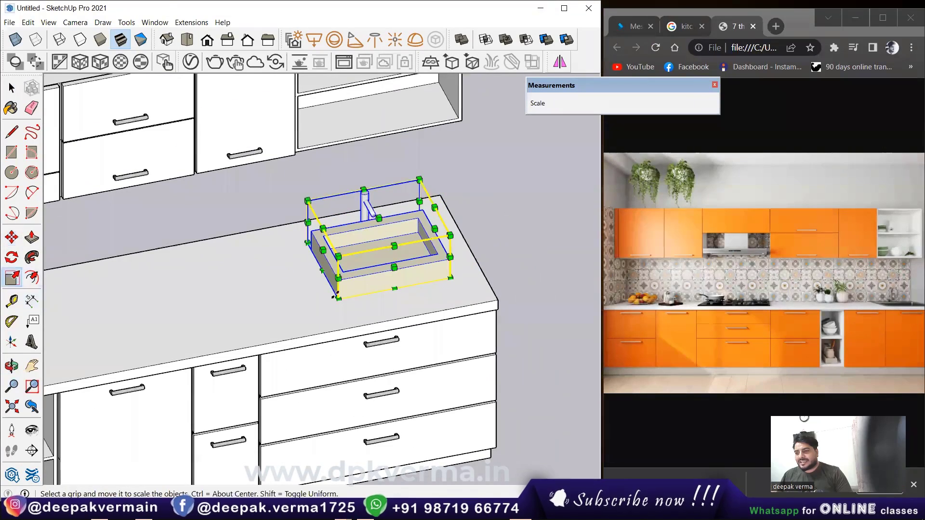
mouse_move(337, 299)
mouse_down()
mouse_move(308, 316)
mouse_move(306, 337)
mouse_up()
middle_drag(308, 338, 460, 324)
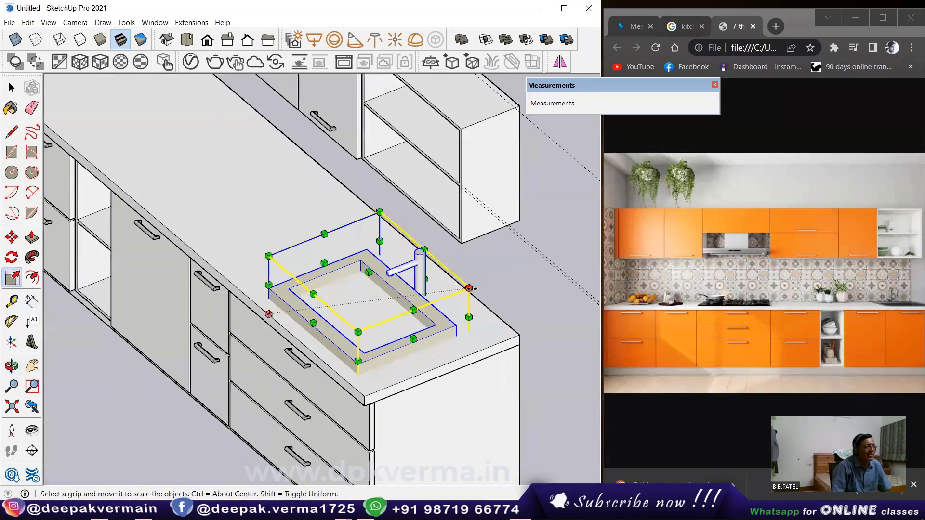
drag(470, 288, 464, 264)
mouse_move(464, 264)
middle_down()
mouse_move(548, 334)
mouse_move(384, 316)
middle_up()
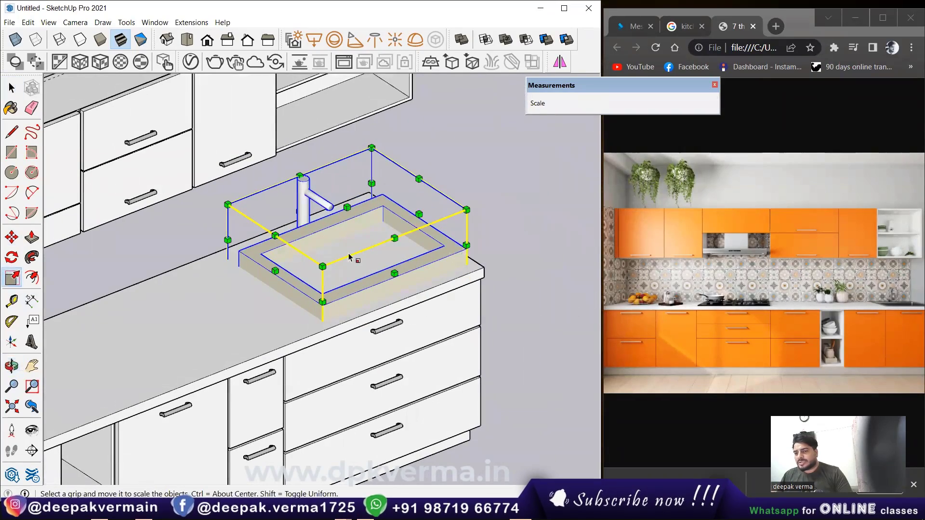
- Move the sink by its front corner down into the countertop
key(m)
scroll(332, 306, up, 2)
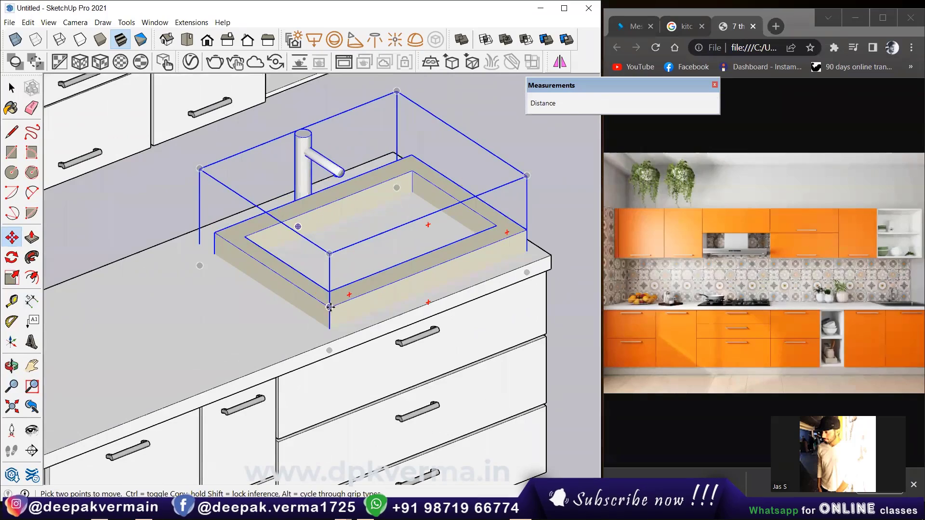
click(330, 307)
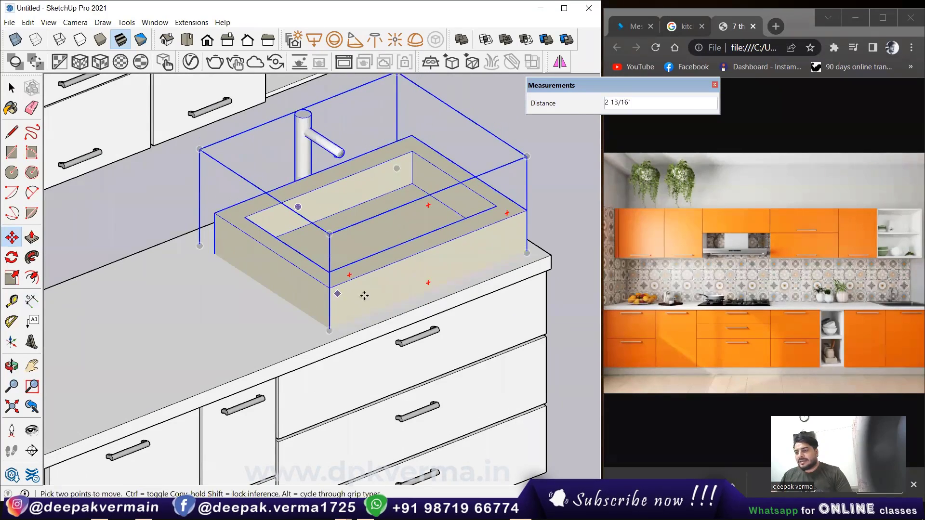
scroll(365, 295, down, 4)
middle_drag(364, 295, 201, 248)
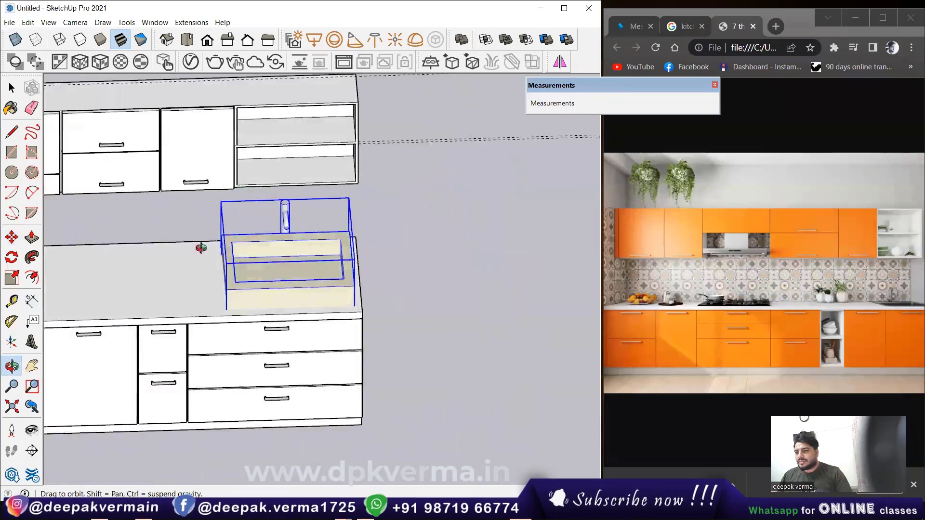
middle_drag(201, 248, 328, 253)
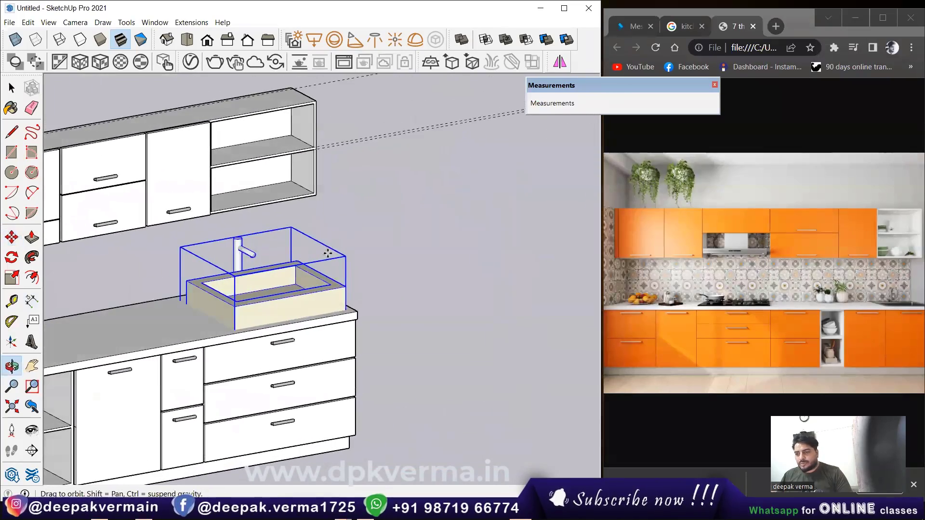
scroll(229, 312, up, 2)
click(247, 259)
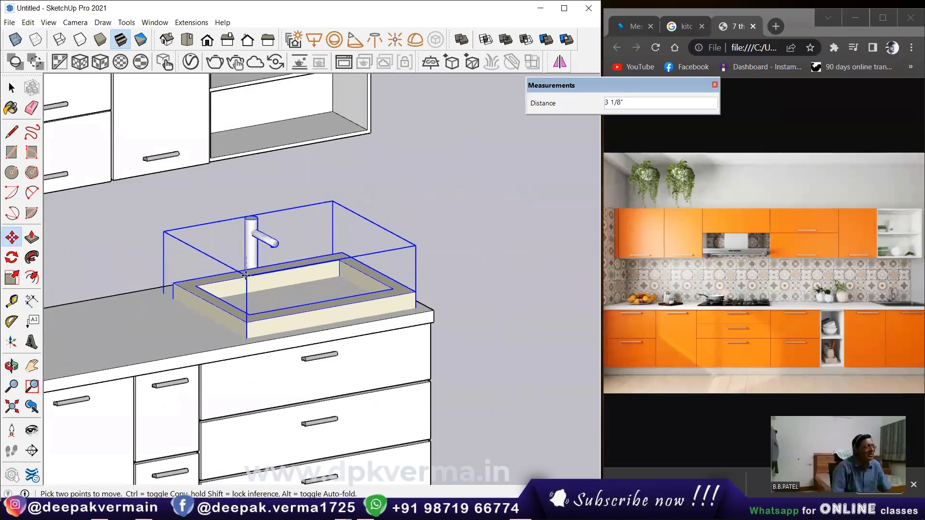
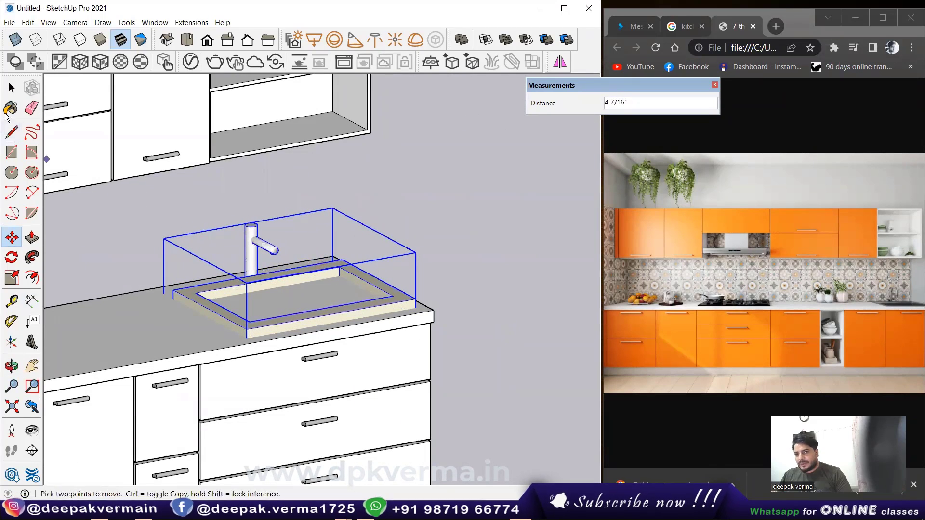
- Deselect the sink and open the countertop group for editing
click(11, 88)
click(415, 192)
scroll(369, 247, down, 2)
click(236, 302)
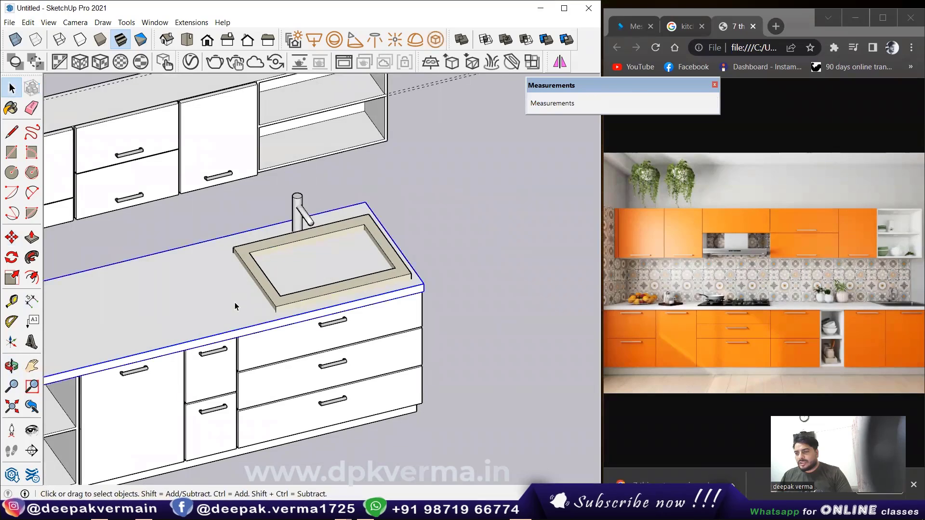
mouse_move(235, 302)
middle_down()
mouse_move(187, 307)
mouse_move(230, 307)
middle_up()
double_click(196, 279)
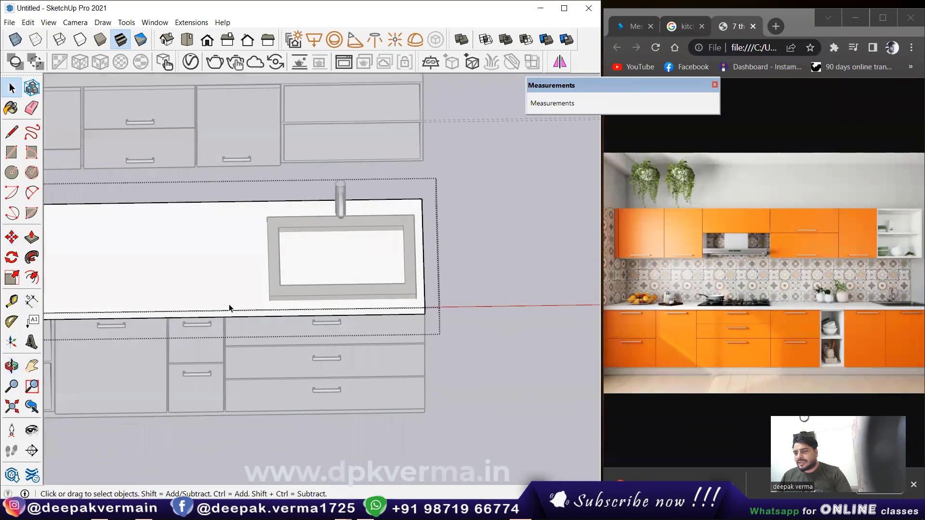
- Draw a rectangle on the countertop's top surface from the sink rim across the sink area
click(12, 152)
scroll(320, 223, up, 1)
scroll(249, 212, up, 1)
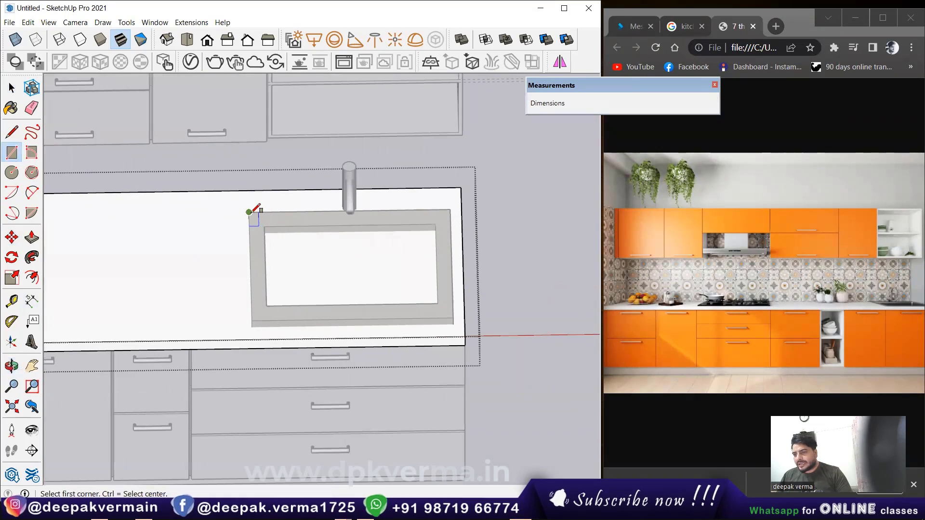
click(264, 226)
click(438, 303)
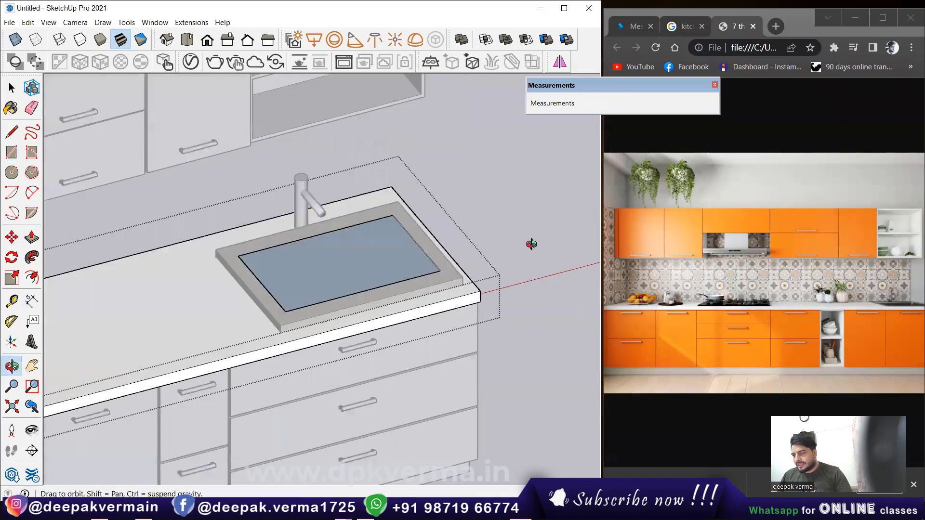
- Orbit to look down over the sink and select the countertop's top face
mouse_move(438, 303)
middle_down()
mouse_move(342, 314)
mouse_move(251, 305)
middle_up()
mouse_move(192, 282)
middle_down()
mouse_move(322, 236)
mouse_move(227, 262)
mouse_move(99, 189)
middle_up()
click(227, 262)
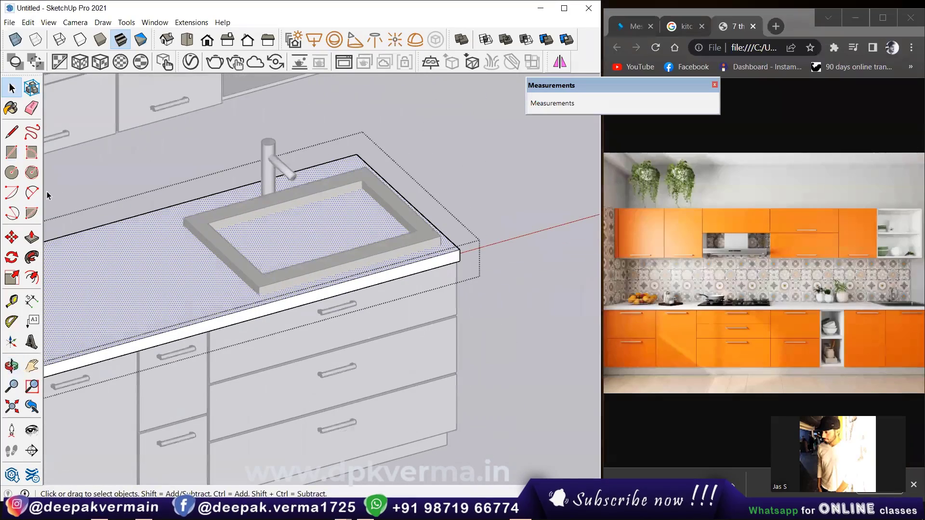
click(12, 301)
- Orbit around the counter and sink from several angles to inspect the sink area
scroll(343, 231, up, 2)
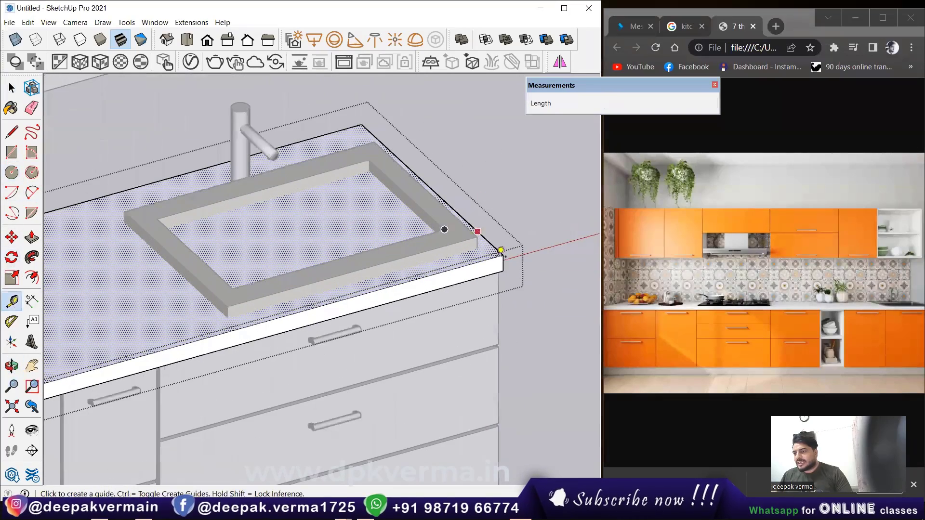
click(497, 246)
middle_drag(227, 248, 208, 258)
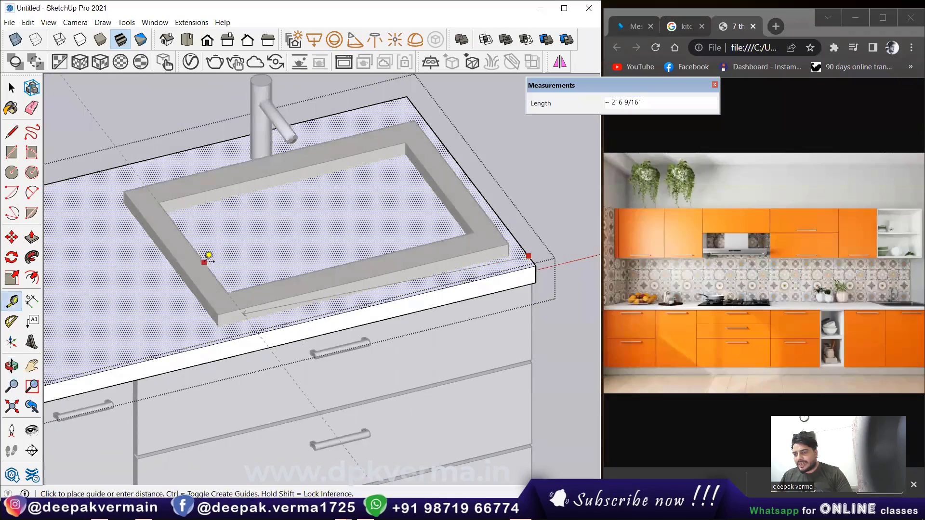
middle_drag(289, 268, 285, 142)
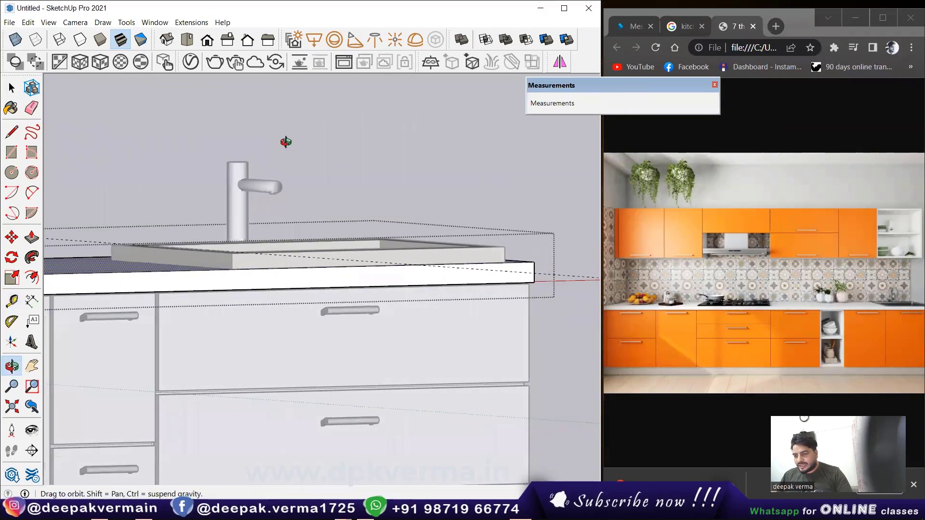
middle_drag(289, 179, 224, 278)
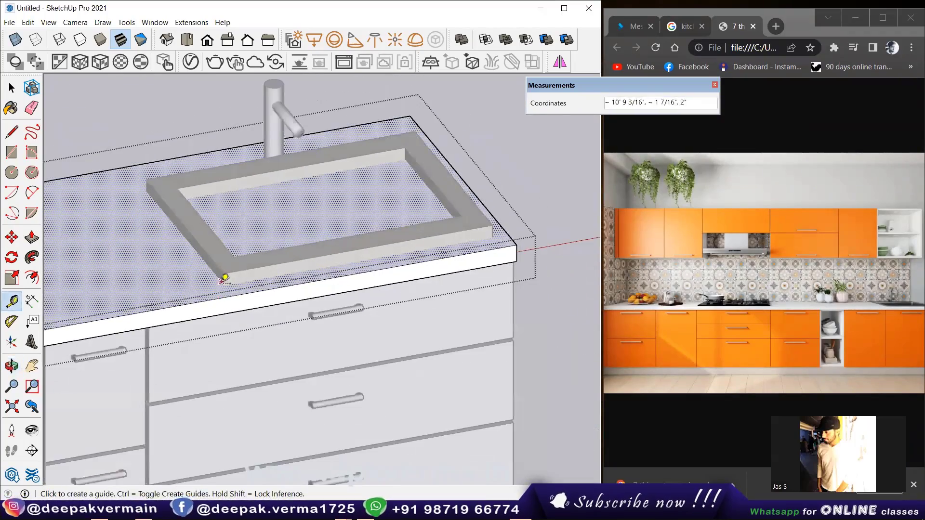
scroll(225, 278, up, 2)
middle_drag(254, 260, 258, 185)
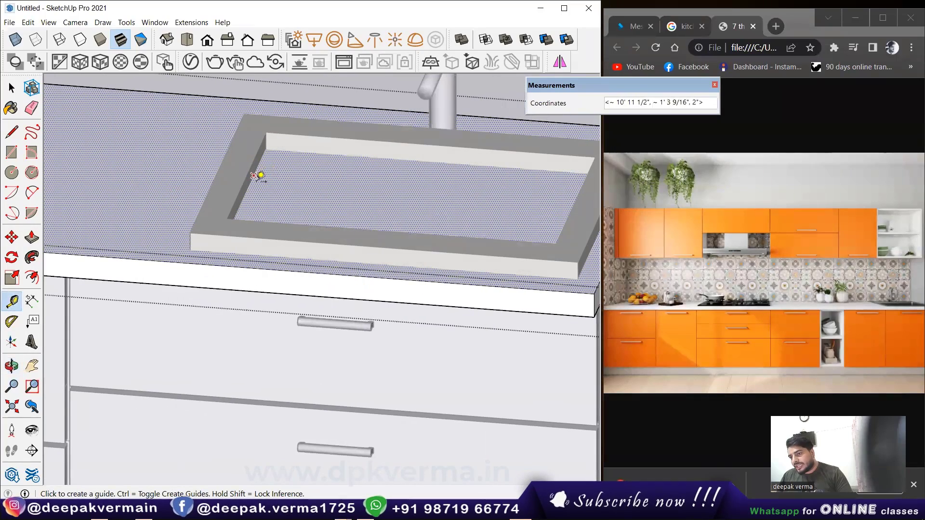
scroll(261, 193, down, 3)
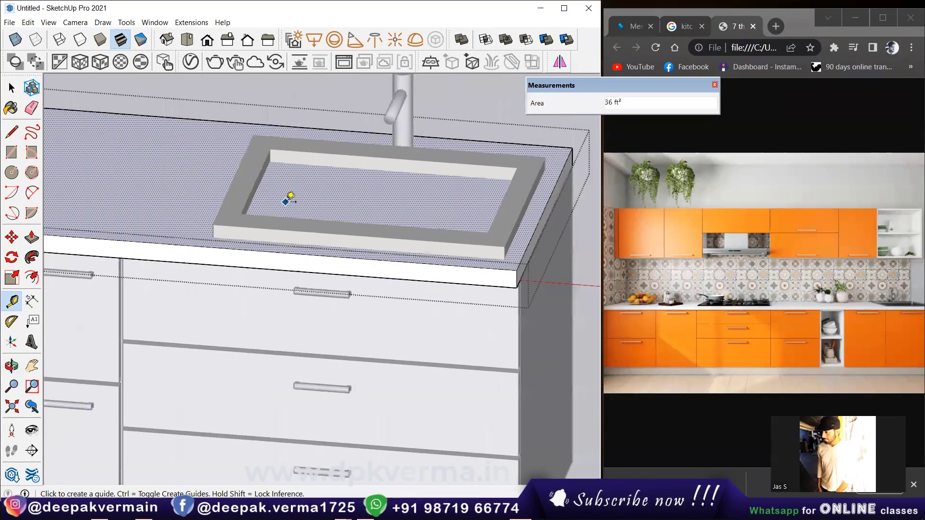
mouse_move(289, 196)
middle_down()
mouse_move(368, 256)
mouse_move(414, 232)
mouse_move(325, 209)
middle_up()
scroll(374, 223, up, 3)
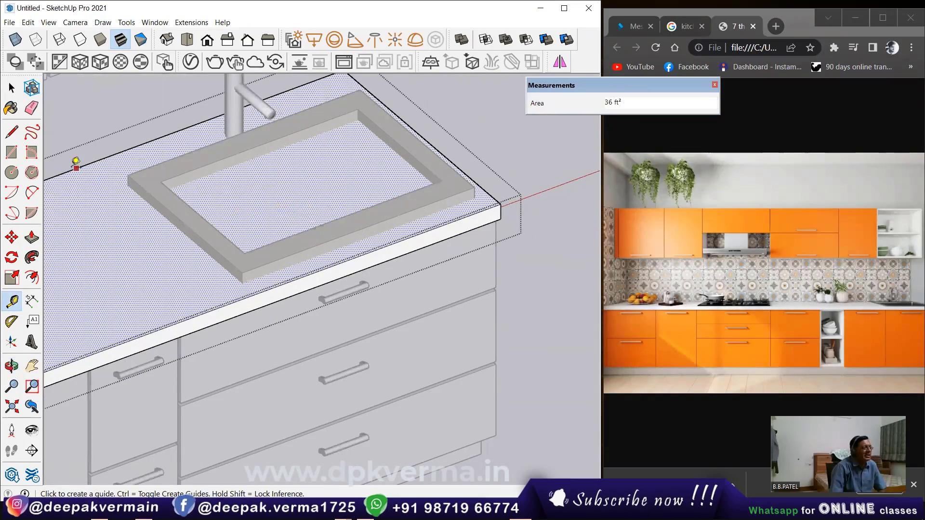
mouse_move(147, 196)
middle_down()
mouse_move(233, 193)
mouse_move(207, 241)
mouse_move(131, 247)
middle_up()
scroll(279, 182, down, 2)
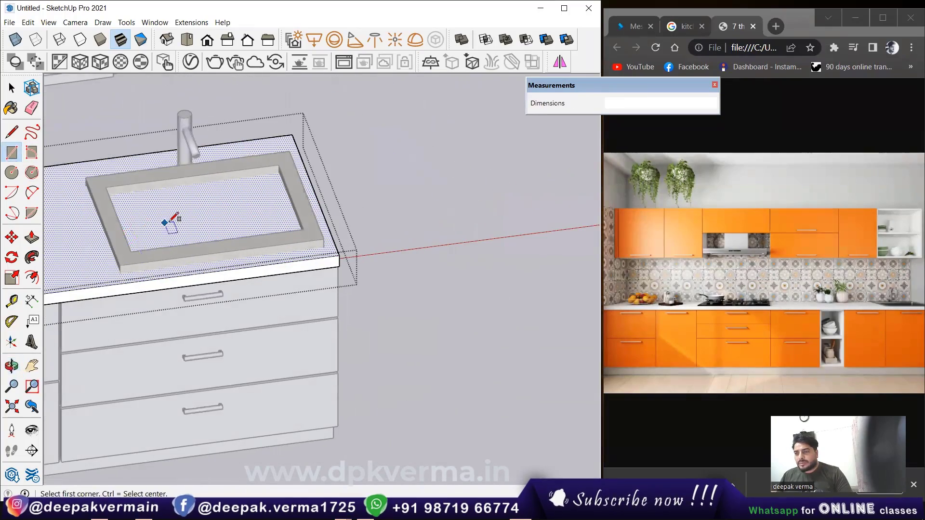
scroll(172, 218, down, 2)
- Clear the sink selection and reorient the view onto the sink
click(9, 90)
click(327, 174)
middle_drag(328, 174, 47, 279)
scroll(47, 280, up, 2)
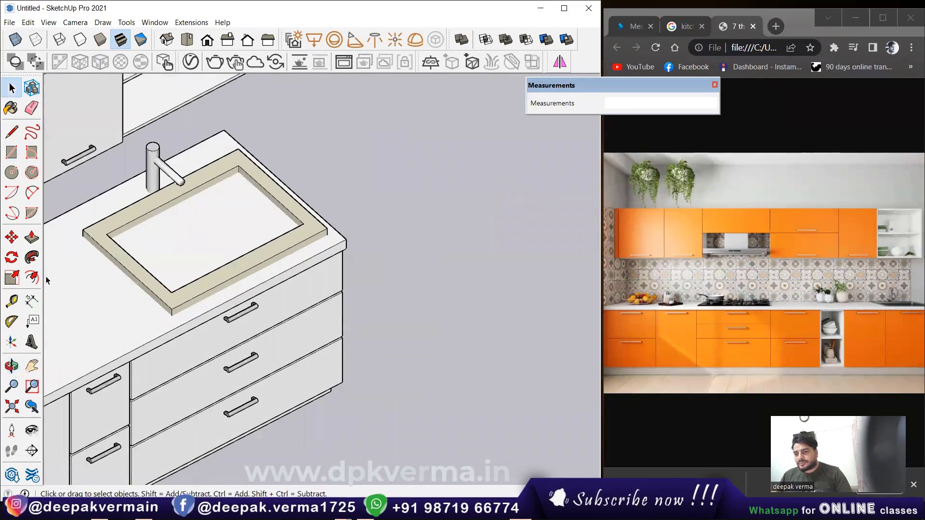
click(10, 238)
scroll(166, 220, up, 2)
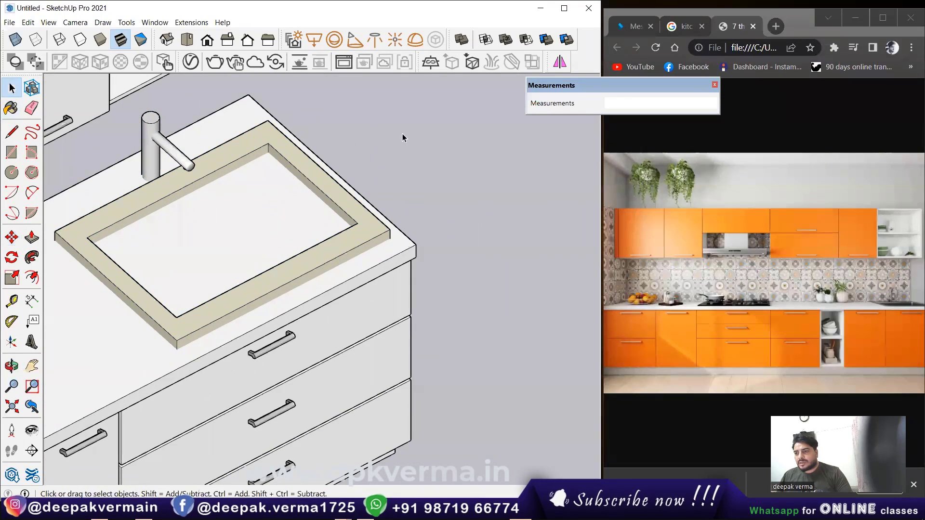
click(11, 301)
scroll(426, 217, up, 2)
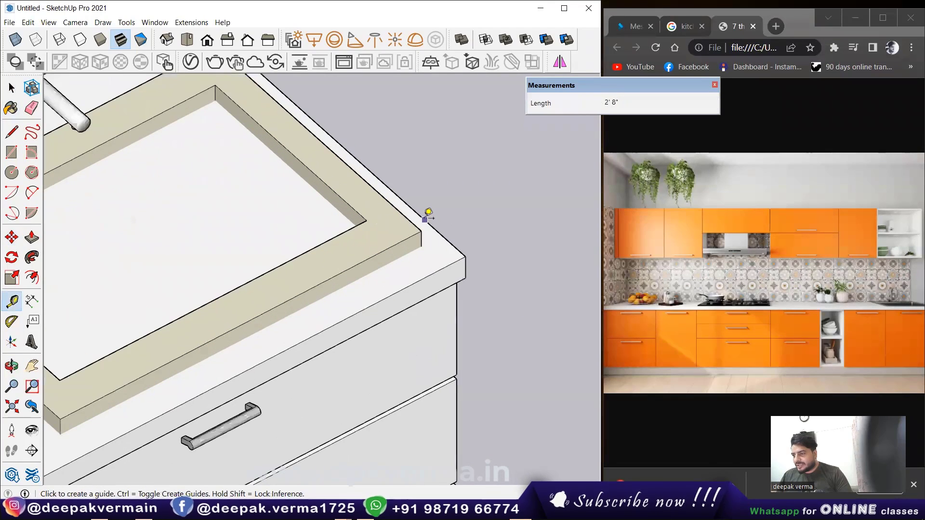
- Place guides offset from the countertop edge and along the sink's front edge
click(420, 215)
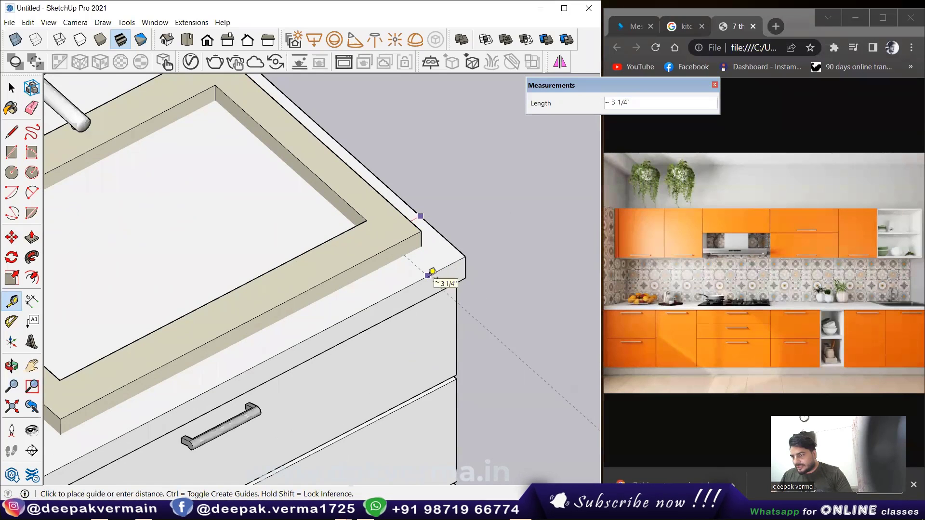
click(435, 271)
scroll(424, 275, down, 3)
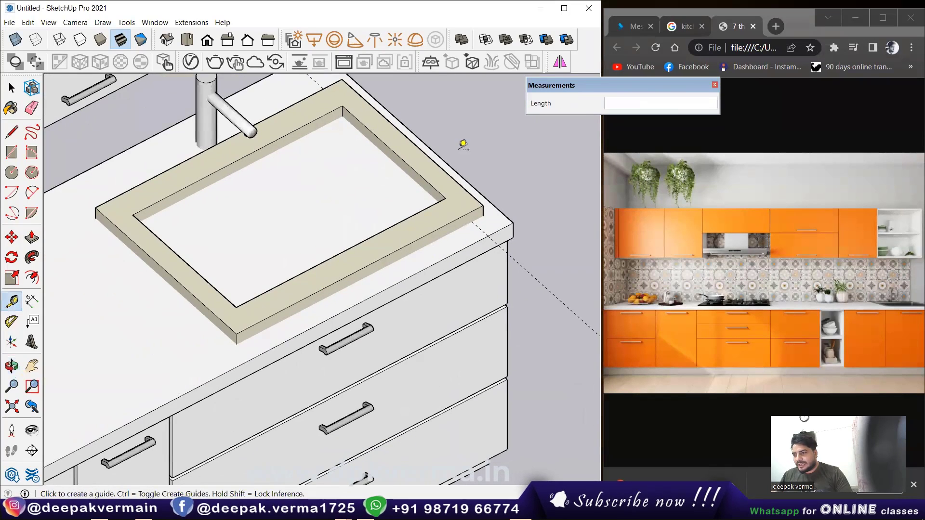
click(487, 218)
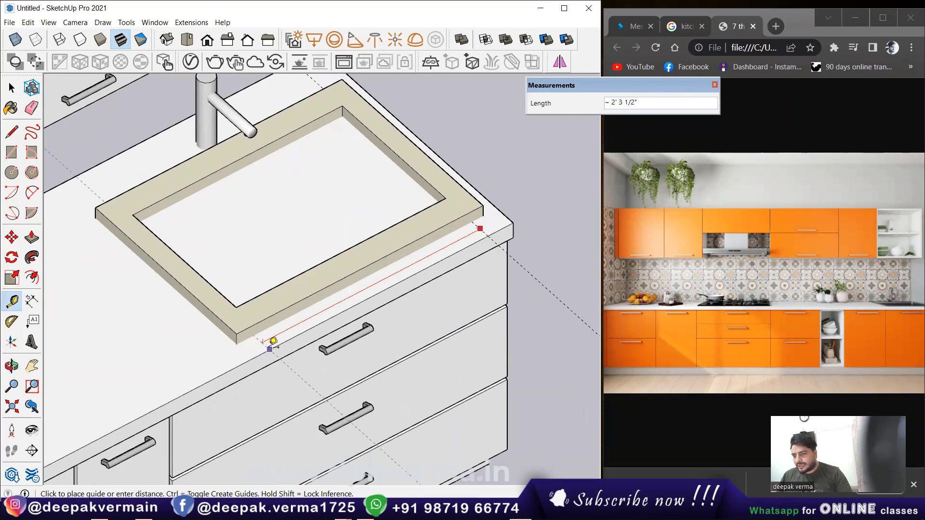
click(273, 341)
middle_drag(273, 340, 294, 301)
- Add another guide from the sink rim toward the faucet and switch to Top view
click(130, 145)
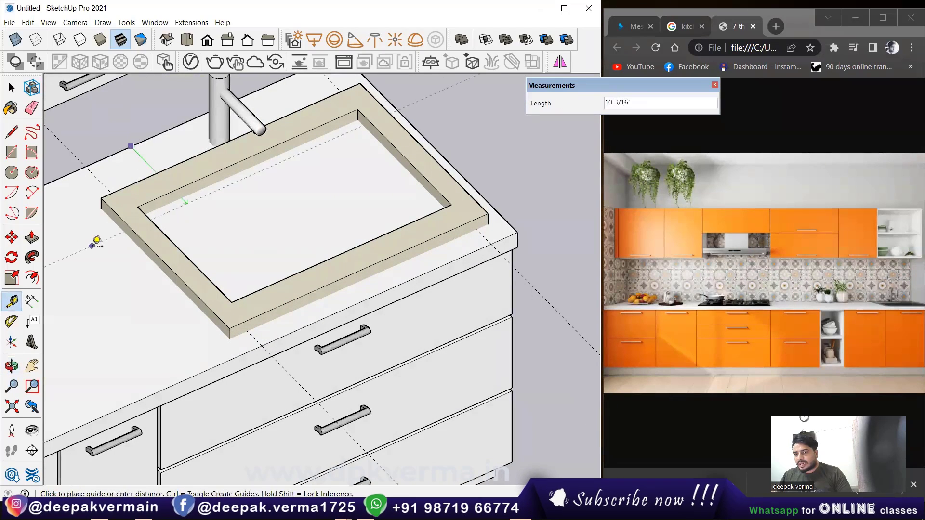
click(387, 85)
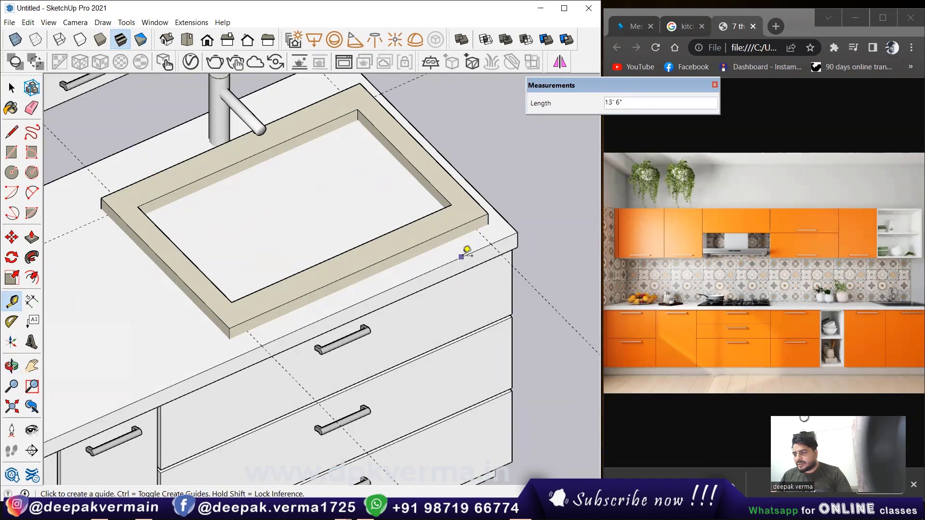
click(463, 256)
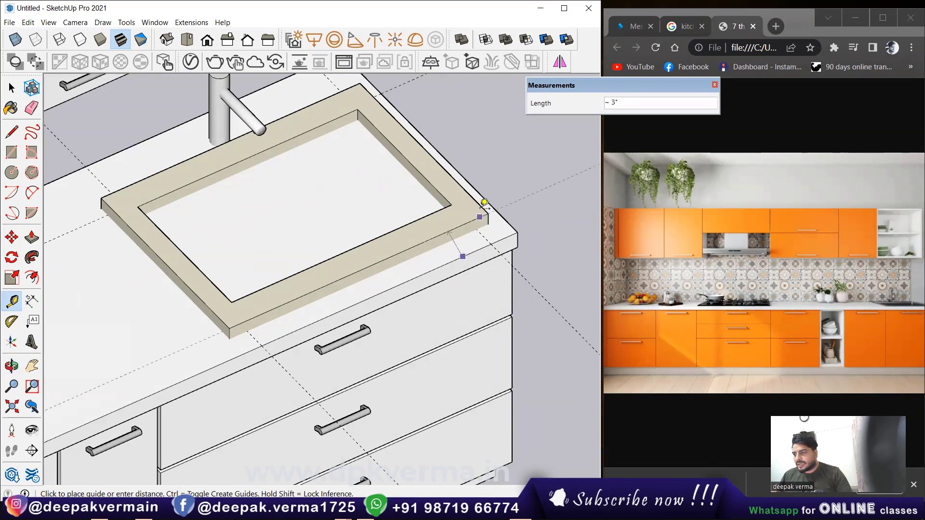
click(447, 140)
click(206, 44)
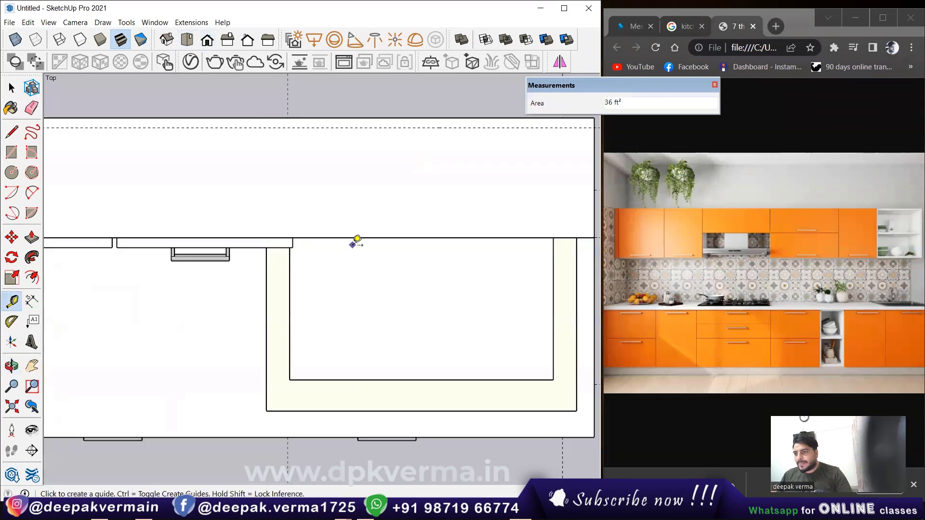
- Turn on X-ray display and measure from the sink corner
scroll(355, 242, down, 3)
click(15, 39)
click(386, 257)
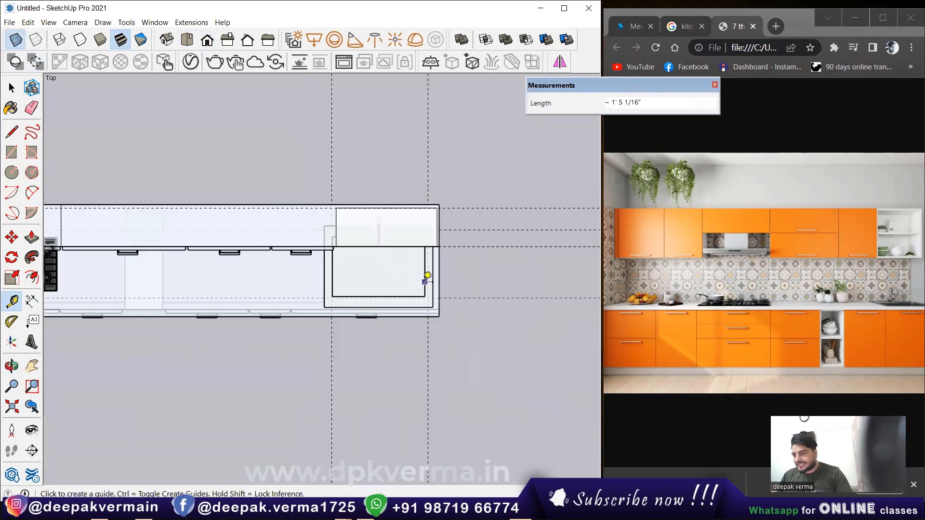
scroll(423, 285, up, 2)
scroll(467, 368, up, 2)
key(space)
- Move the horizontal guide line 15/16" upward toward the sink edge
click(490, 320)
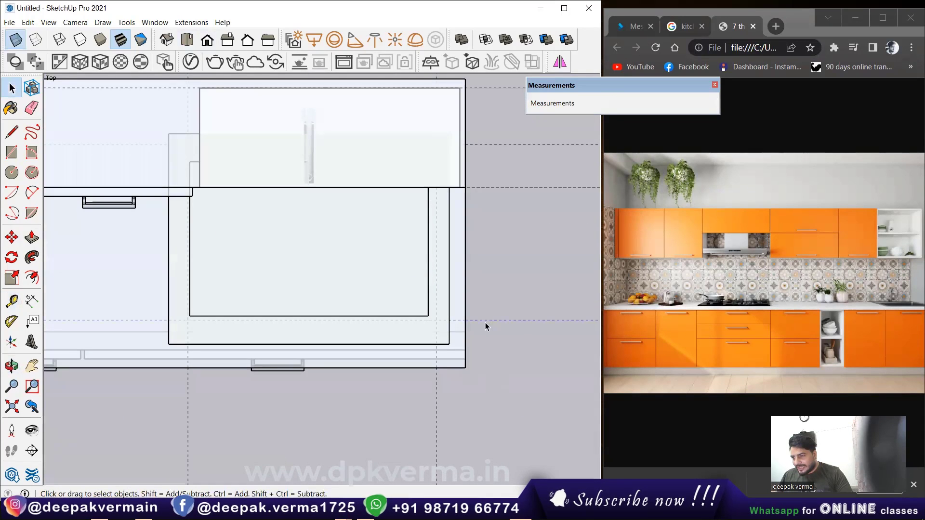
key(m)
scroll(479, 333, up, 1)
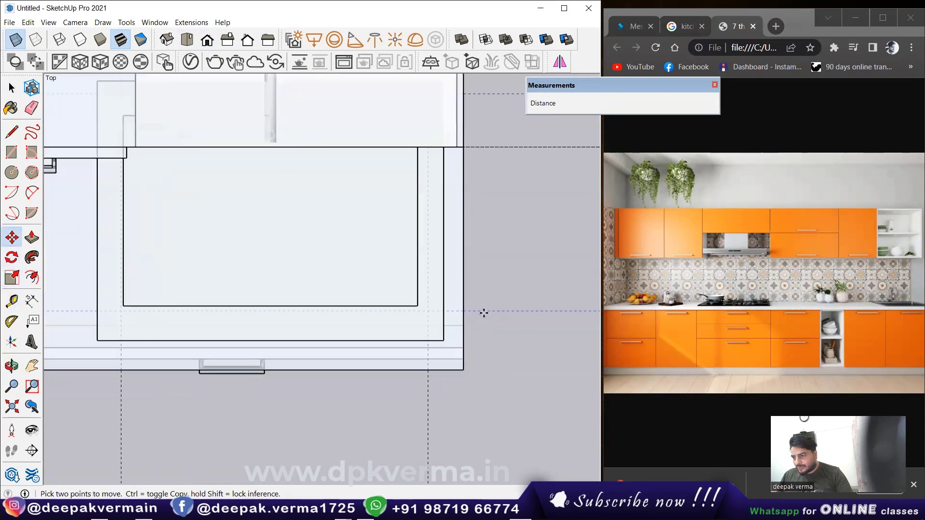
click(484, 311)
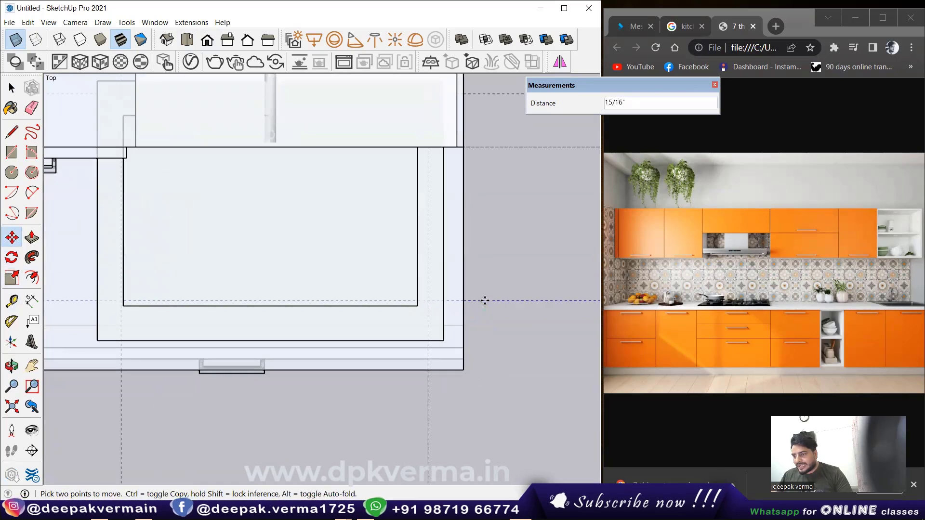
scroll(364, 374, down, 2)
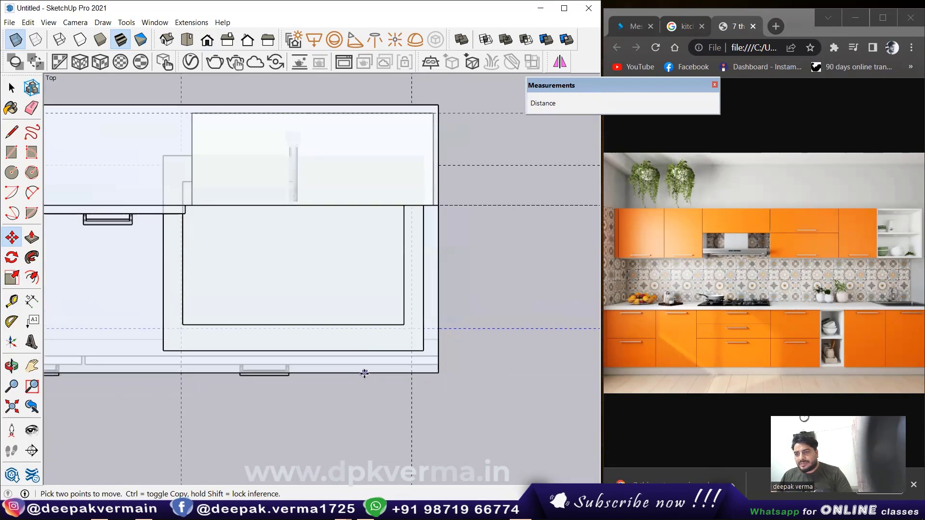
scroll(295, 241, up, 2)
key(space)
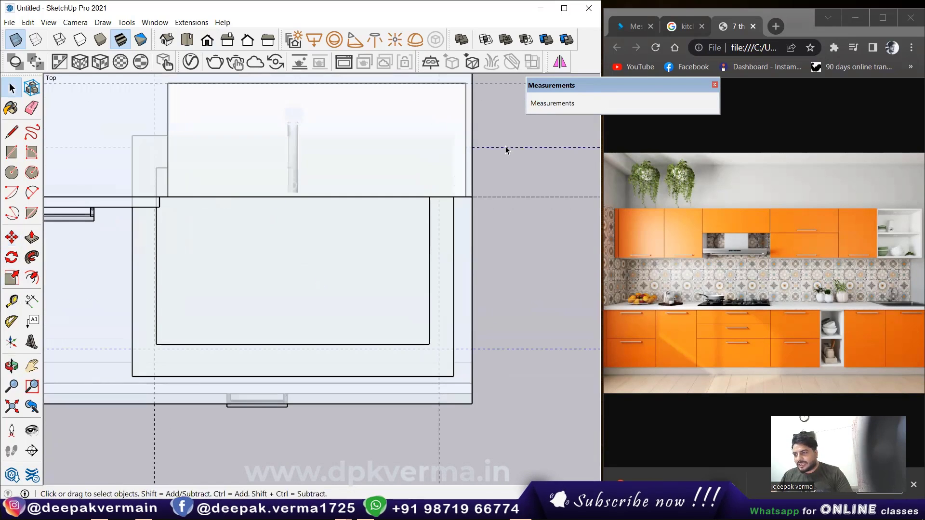
key(m)
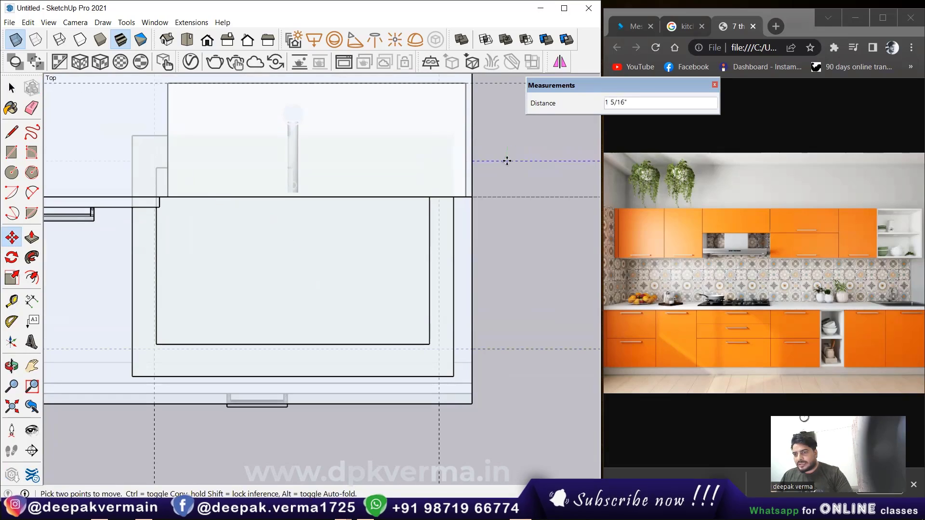
scroll(506, 163, down, 3)
- Orbit into a 3D perspective, turn X-ray off, and select the sink
mouse_move(271, 378)
middle_down()
mouse_move(312, 250)
mouse_move(5, 39)
middle_up()
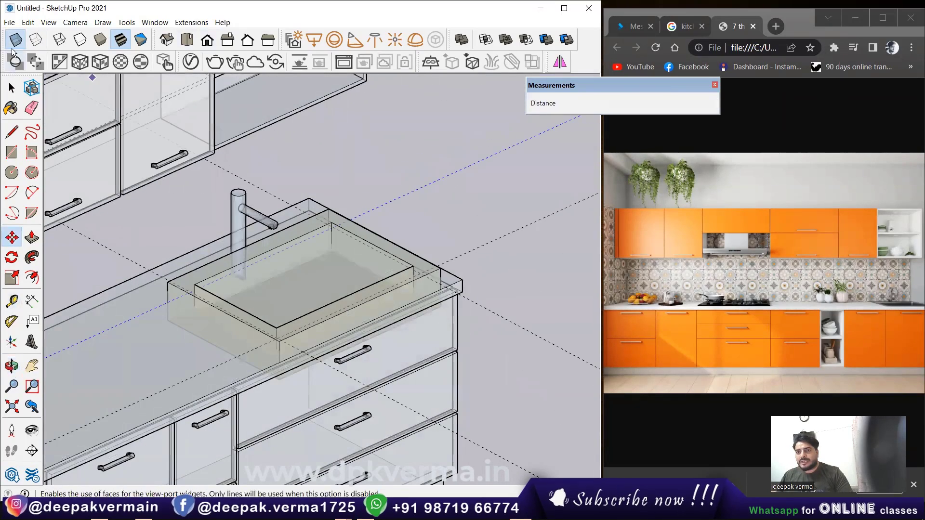
click(15, 45)
key(space)
click(329, 230)
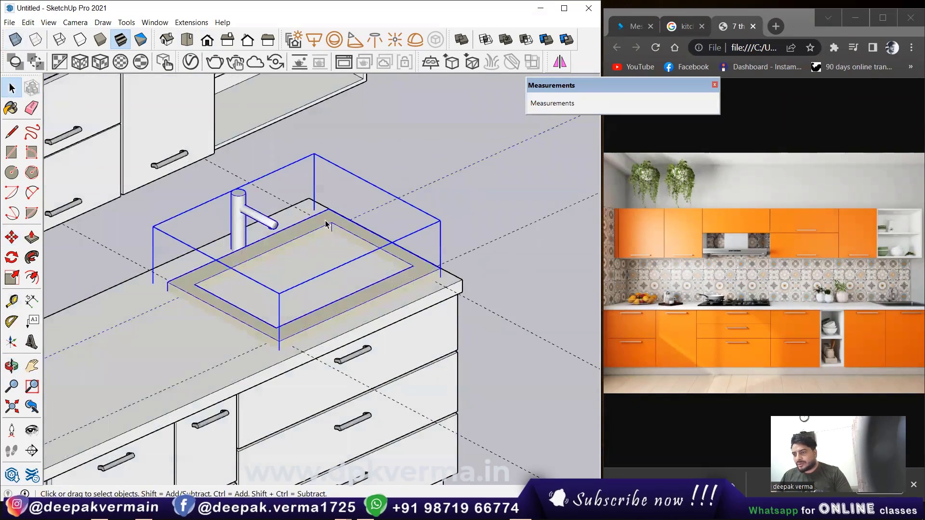
- Hide the sink and draw a rectangle on the countertop where it sat
right_click(326, 225)
click(353, 205)
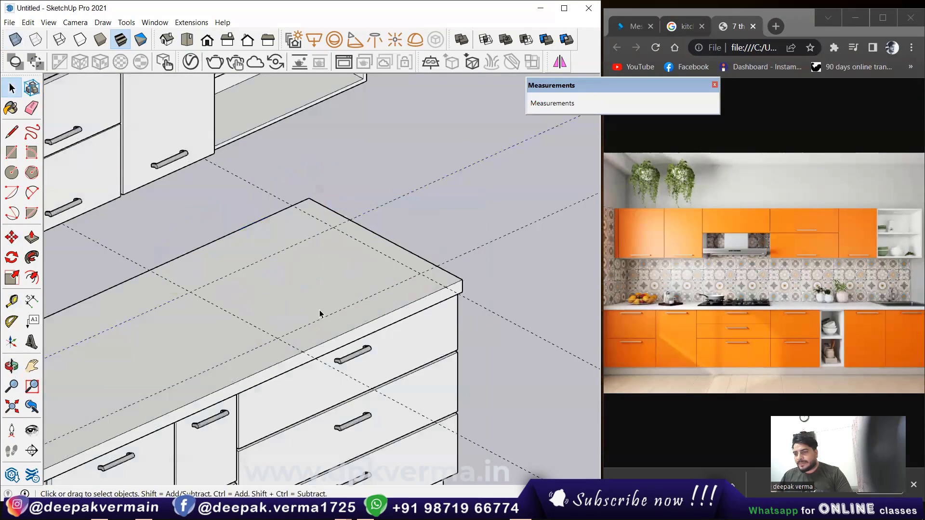
scroll(284, 308, up, 1)
double_click(285, 295)
key(r)
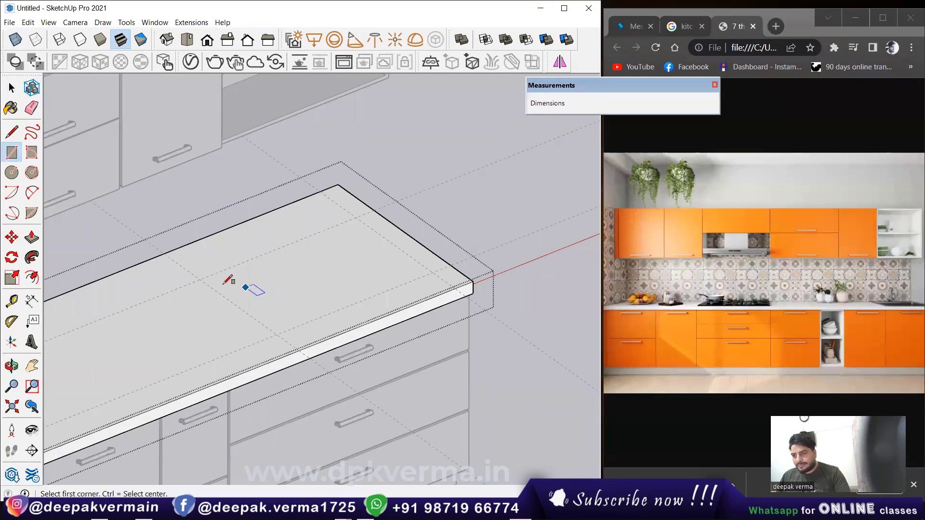
click(200, 280)
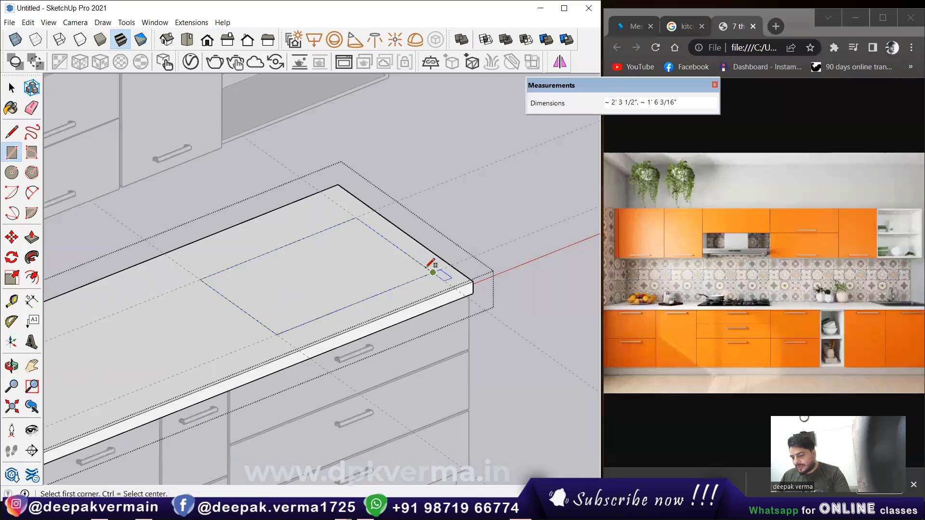
click(432, 272)
- Push the rectangle 2" down into the countertop
key(p)
click(352, 268)
text(2)
key(Return)
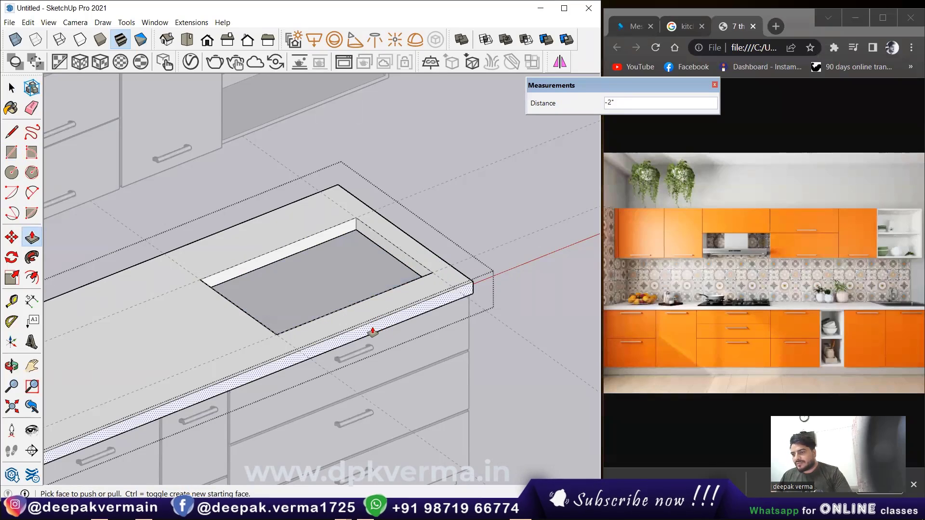
middle_drag(373, 331, 367, 324)
key(space)
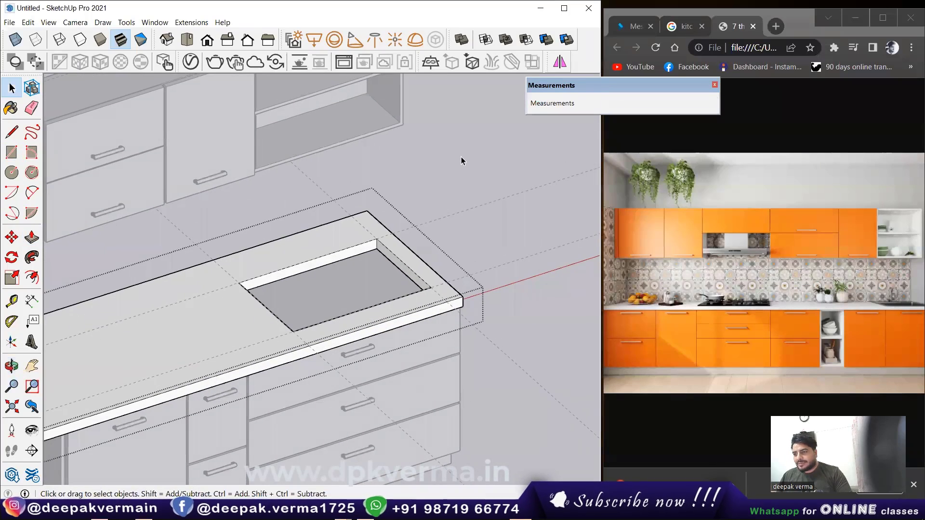
scroll(461, 157, up, 1)
scroll(322, 308, up, 1)
scroll(264, 283, up, 1)
scroll(270, 278, up, 2)
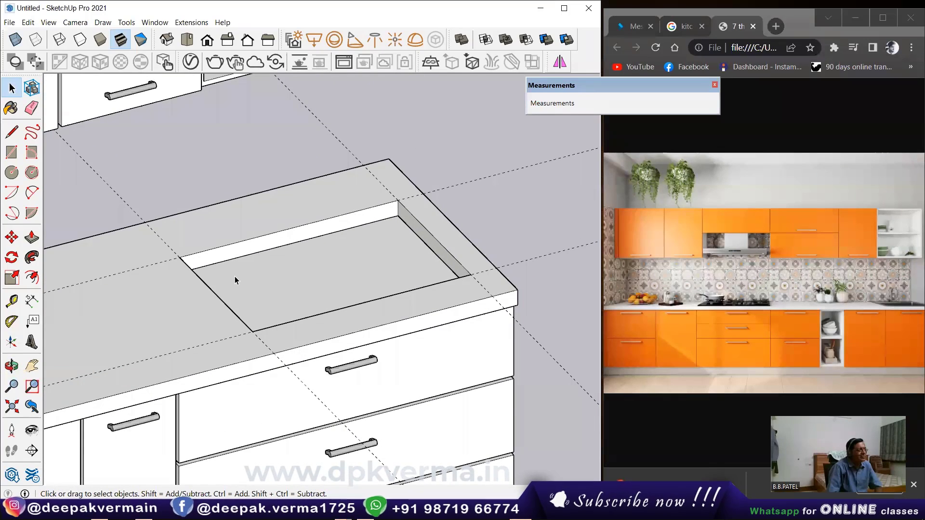
- Draw a rectangle over the recess opening, hide the countertop, and select that face
key(r)
click(179, 257)
click(470, 275)
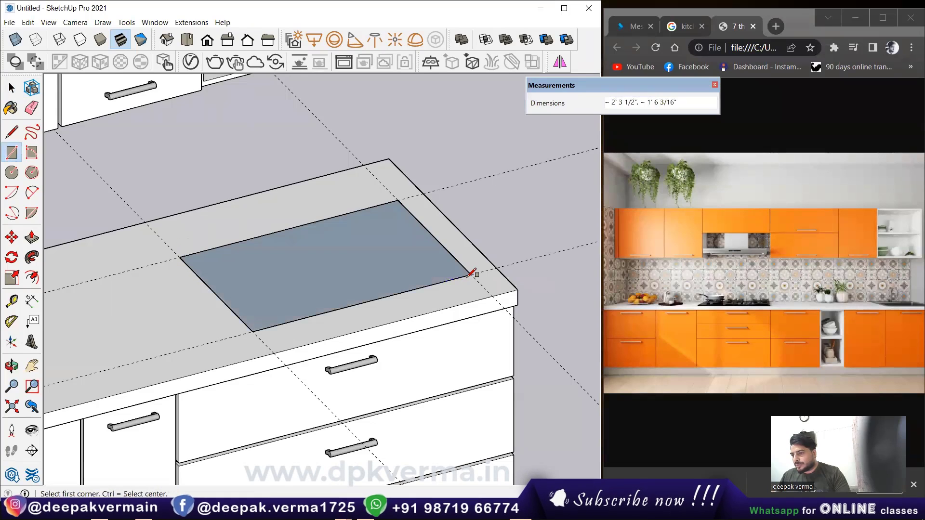
key(space)
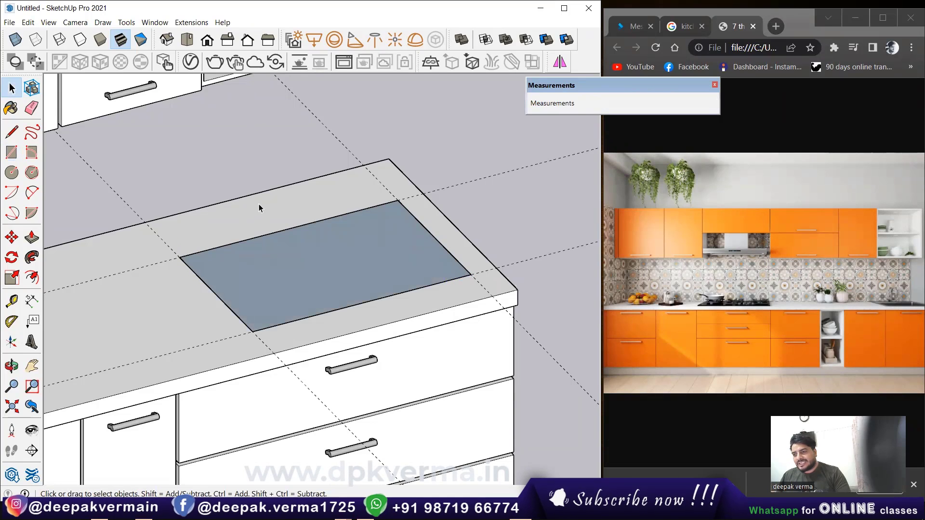
right_click(259, 204)
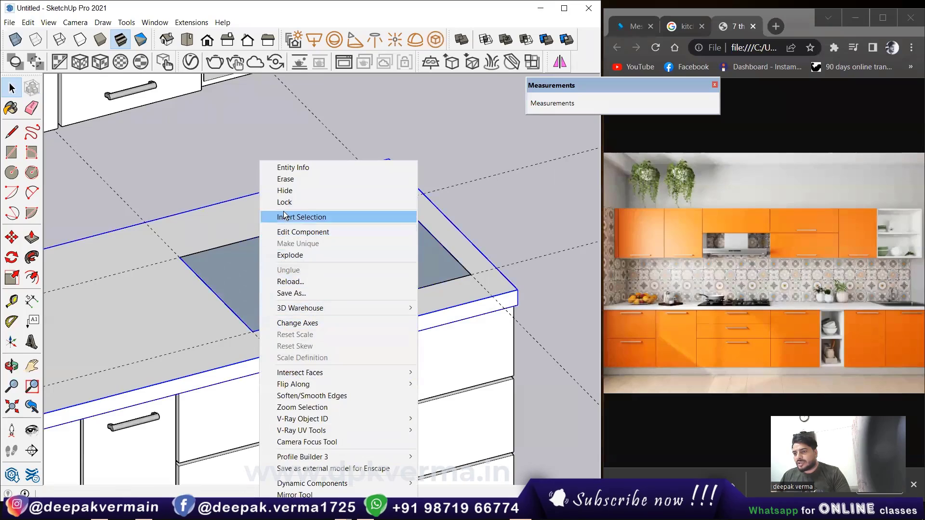
click(282, 190)
click(259, 306)
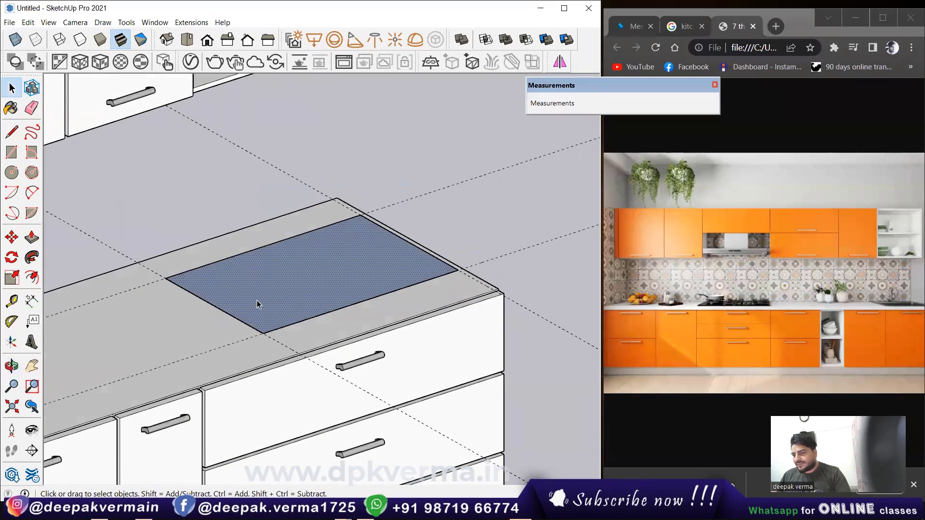
- Try moving the face downward, then cut it out via the Edit menu
scroll(258, 340, up, 2)
scroll(258, 342, up, 3)
key(m)
click(266, 327)
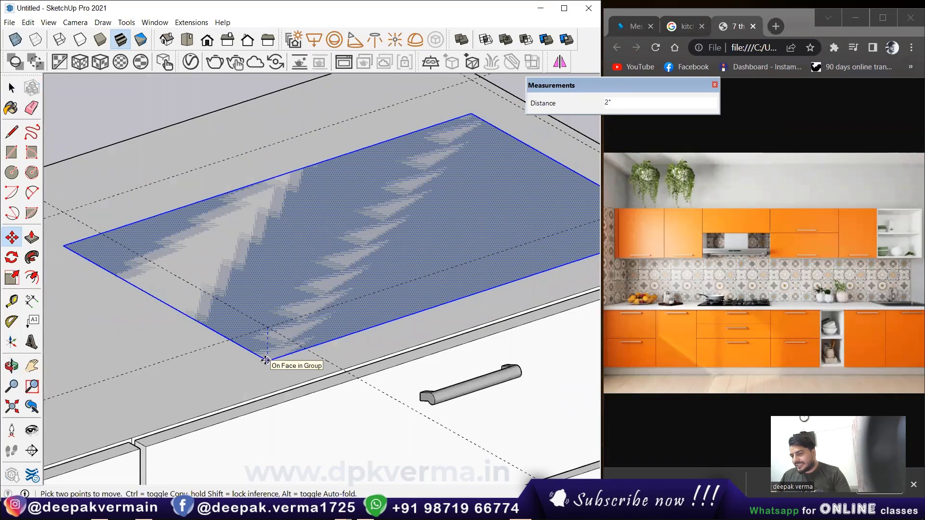
scroll(266, 359, down, 3)
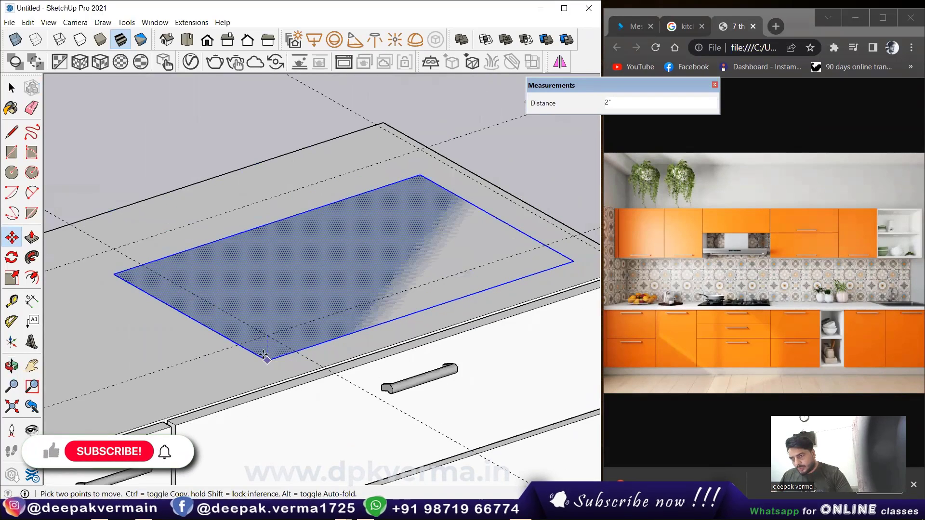
key(Escape)
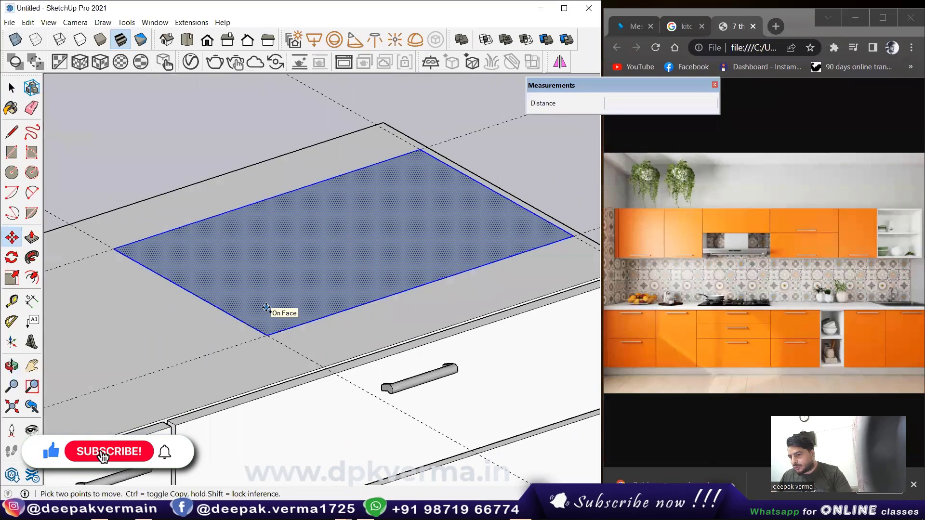
scroll(269, 308, down, 2)
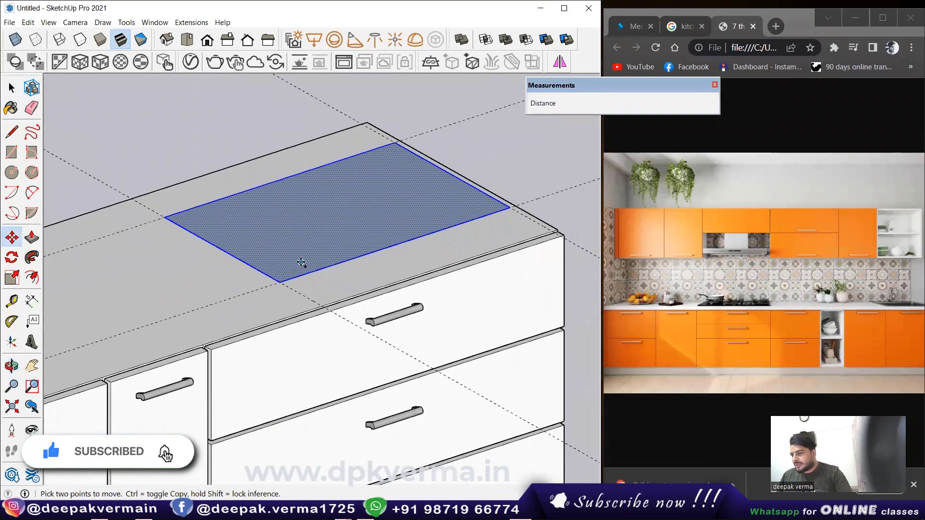
click(28, 22)
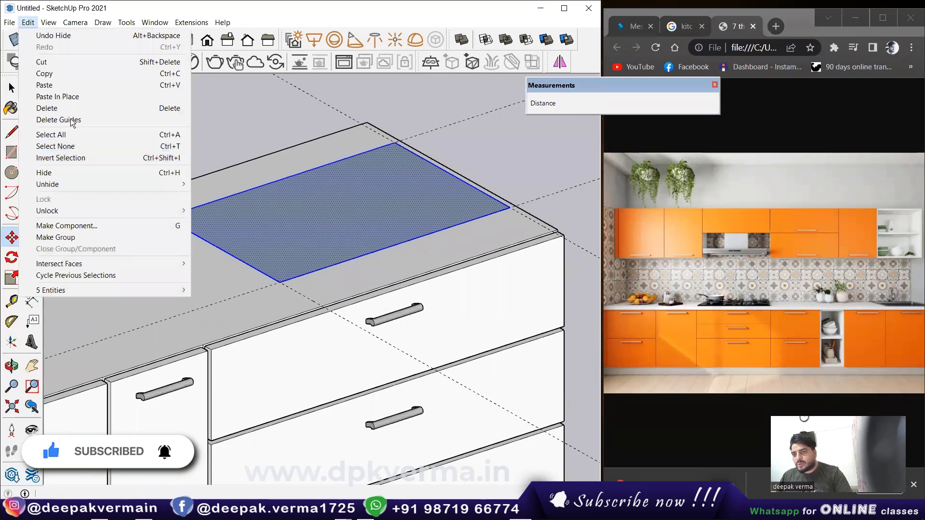
click(42, 62)
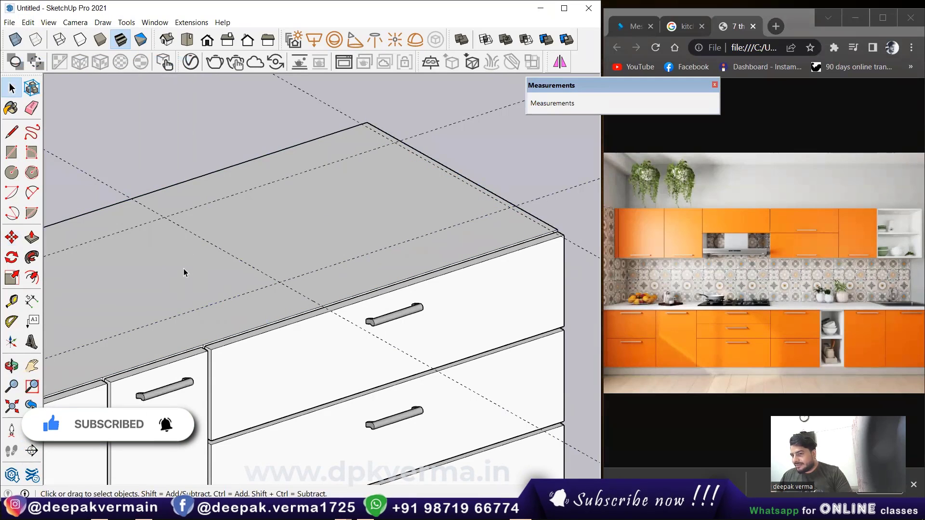
- Paste the cut face back and place it on the countertop
key(ctrl+v)
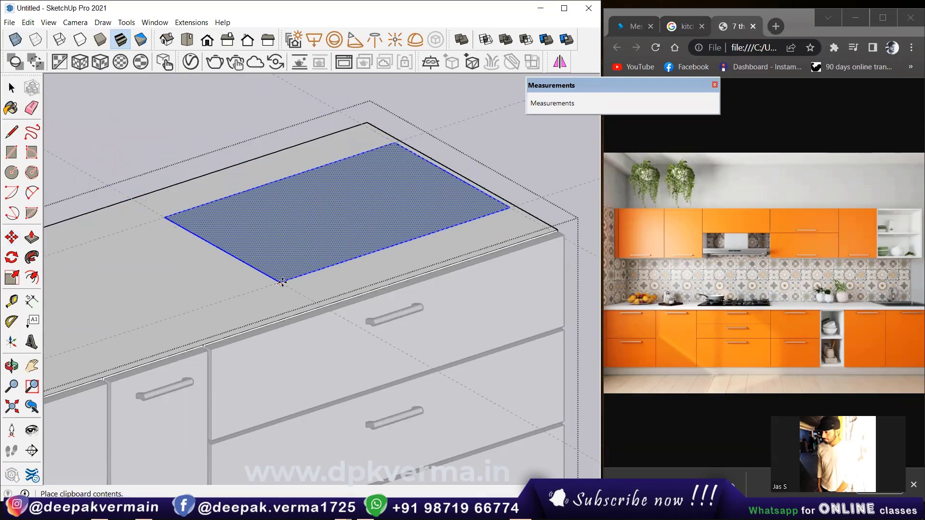
scroll(280, 283, up, 2)
scroll(279, 289, up, 2)
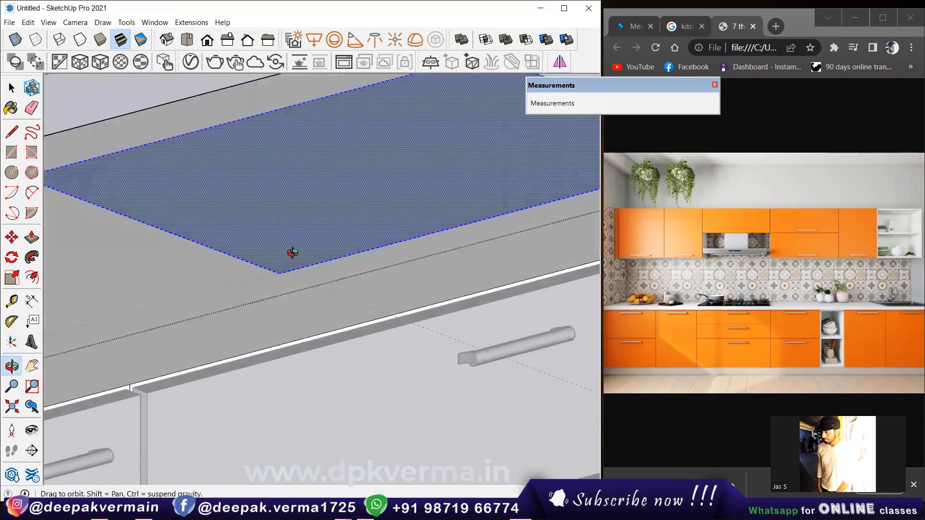
click(280, 277)
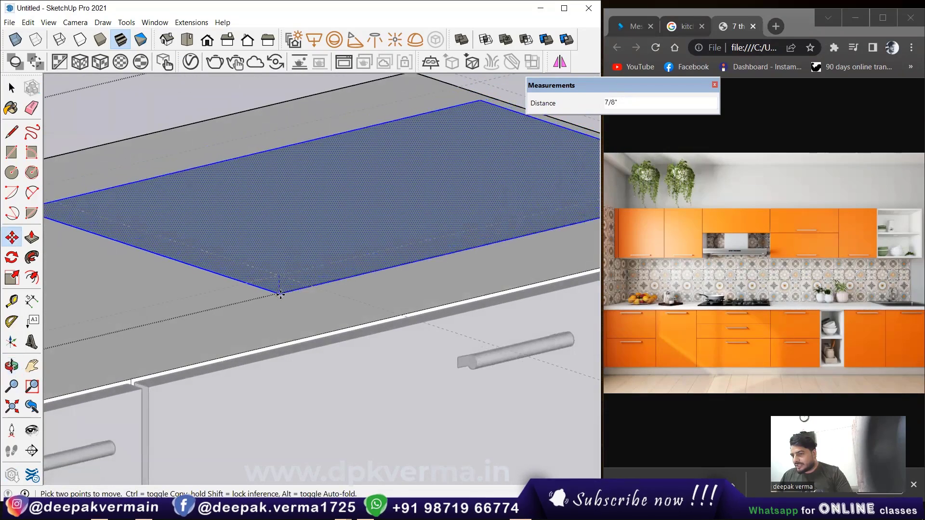
key(Escape)
scroll(276, 327, down, 3)
scroll(308, 338, down, 3)
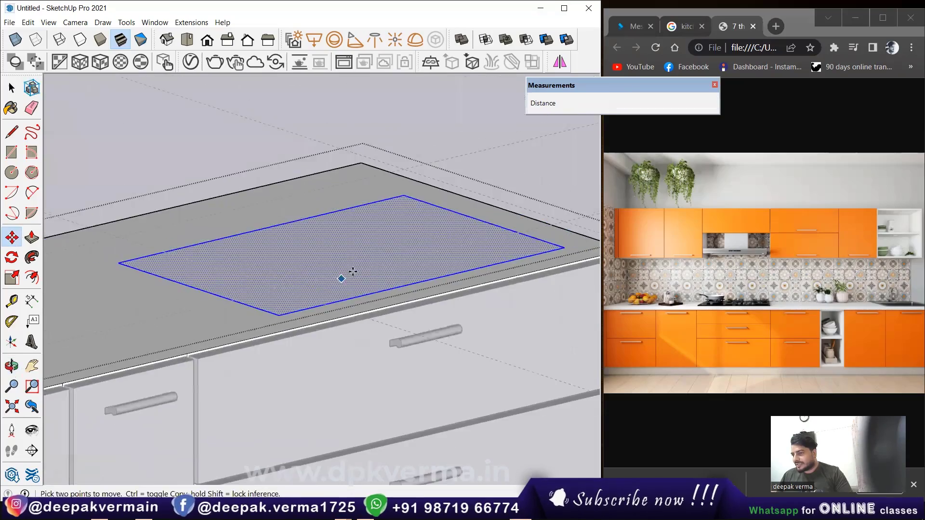
- Push/Pull the pasted face down to form the sink basin cavity
mouse_move(341, 274)
middle_down()
mouse_move(165, 364)
mouse_move(430, 242)
mouse_move(400, 212)
middle_up()
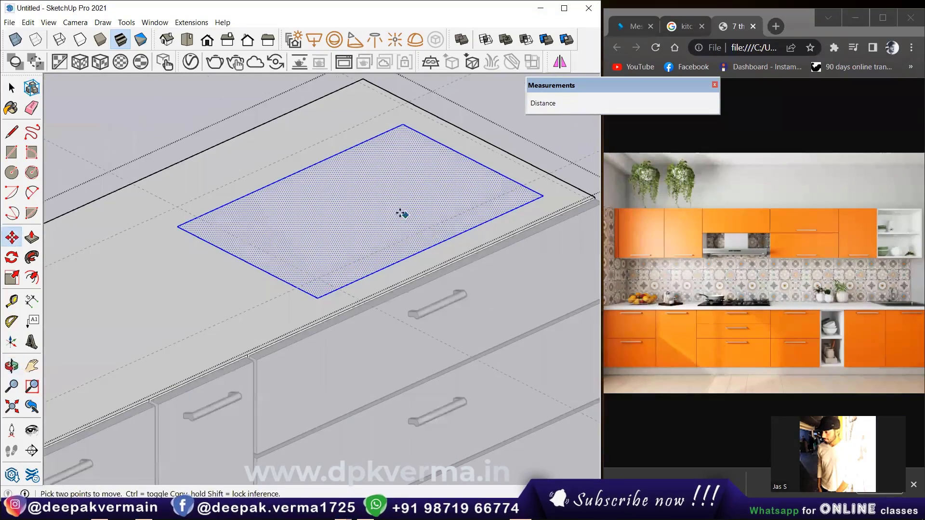
key(space)
key(p)
click(365, 207)
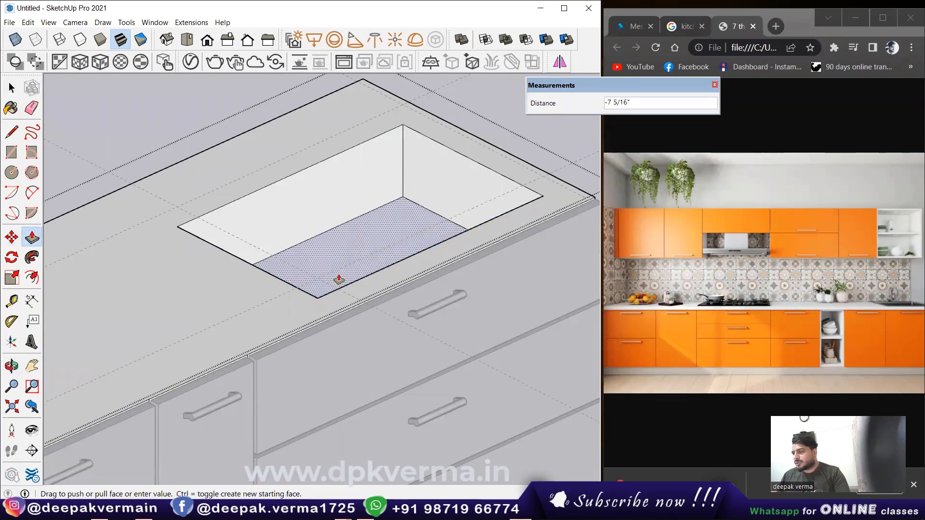
scroll(343, 267, down, 1)
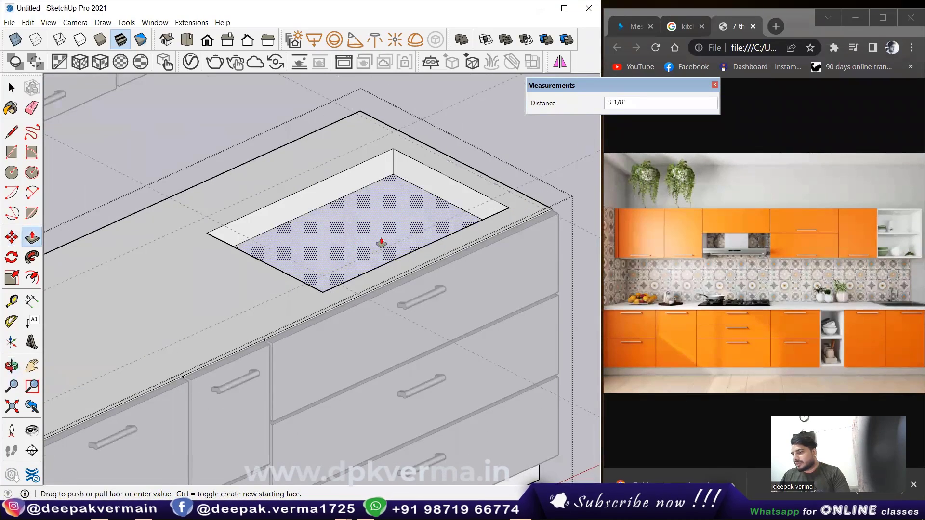
scroll(354, 260, down, 1)
click(356, 253)
key(space)
scroll(479, 141, down, 1)
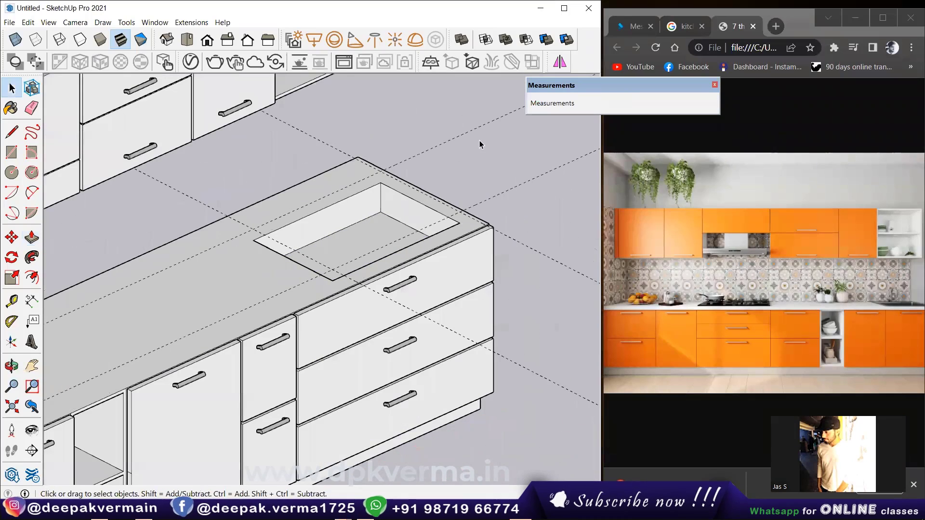
- Unhide all hidden geometry and orbit the view around to the sink
click(30, 23)
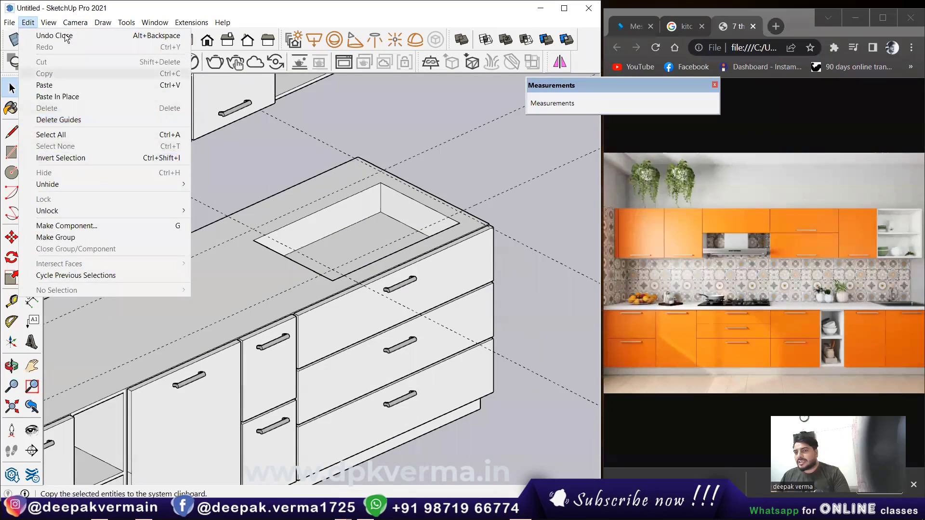
mouse_move(47, 184)
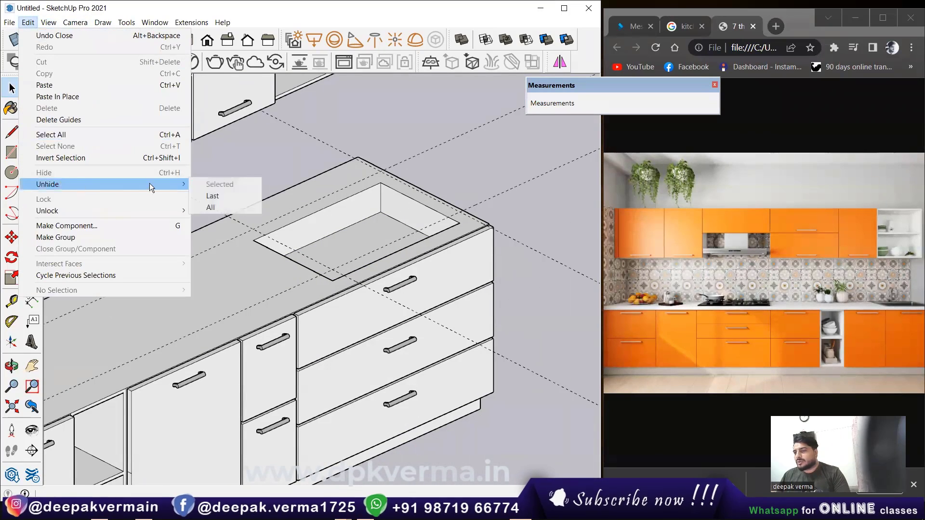
click(214, 202)
middle_drag(270, 222, 372, 239)
scroll(274, 222, up, 2)
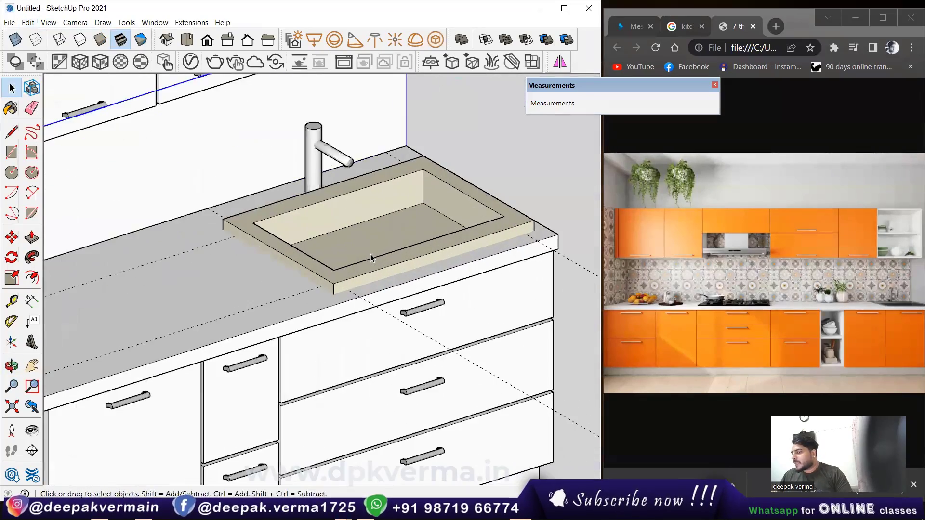
scroll(361, 261, up, 3)
scroll(329, 293, up, 2)
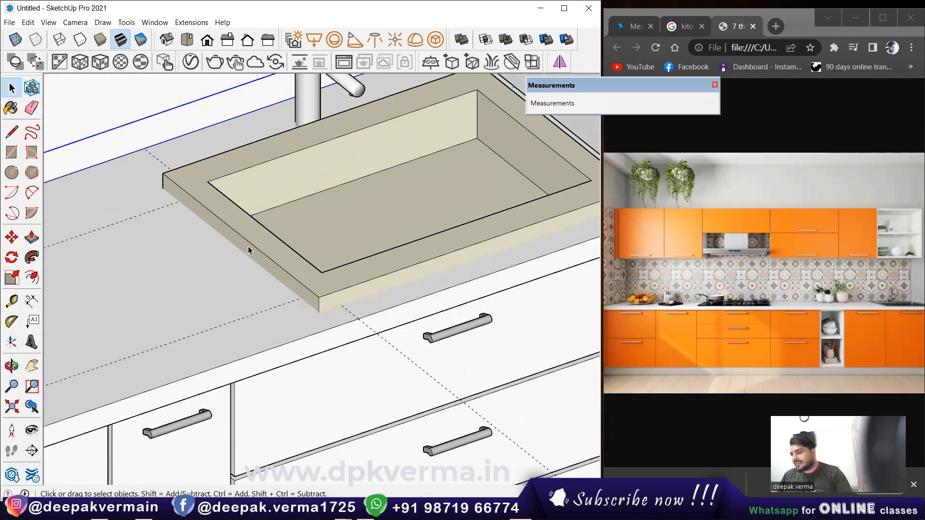
scroll(248, 250, down, 2)
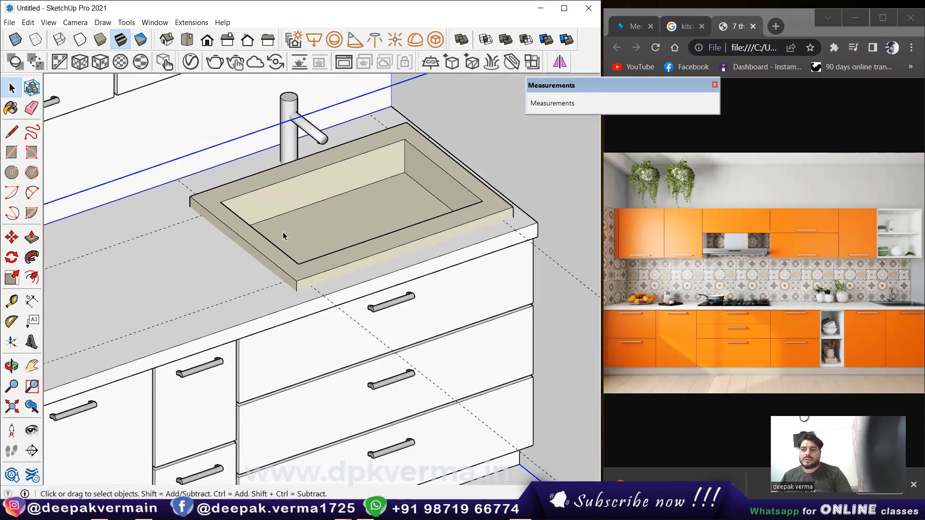
mouse_move(282, 232)
middle_down()
mouse_move(201, 289)
mouse_move(285, 244)
middle_up()
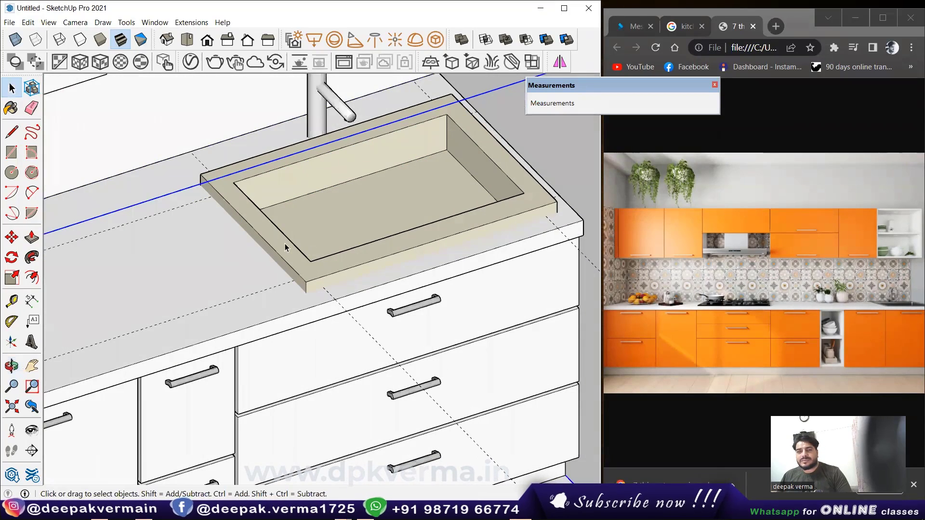
- Select the sink and, with X-ray on, narrow it lengthwise using the Scale grips
click(285, 244)
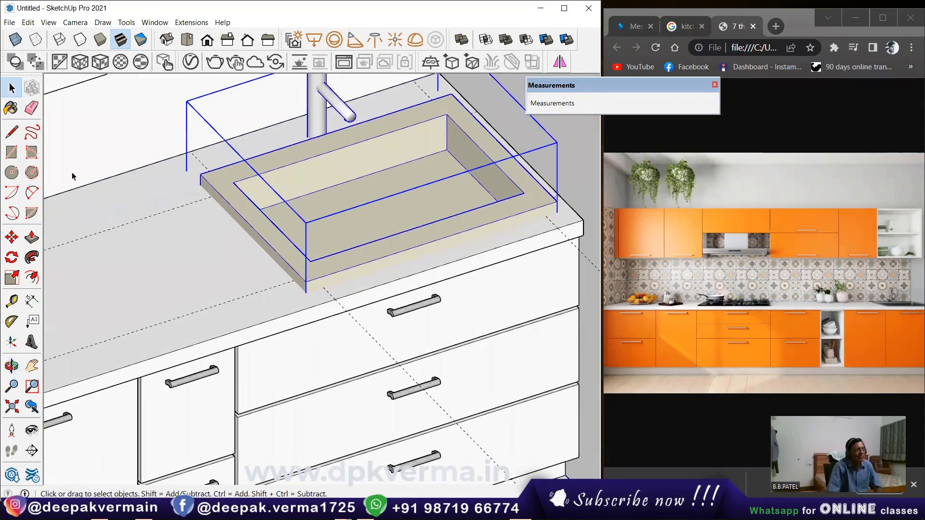
click(19, 281)
scroll(232, 246, up, 3)
click(20, 46)
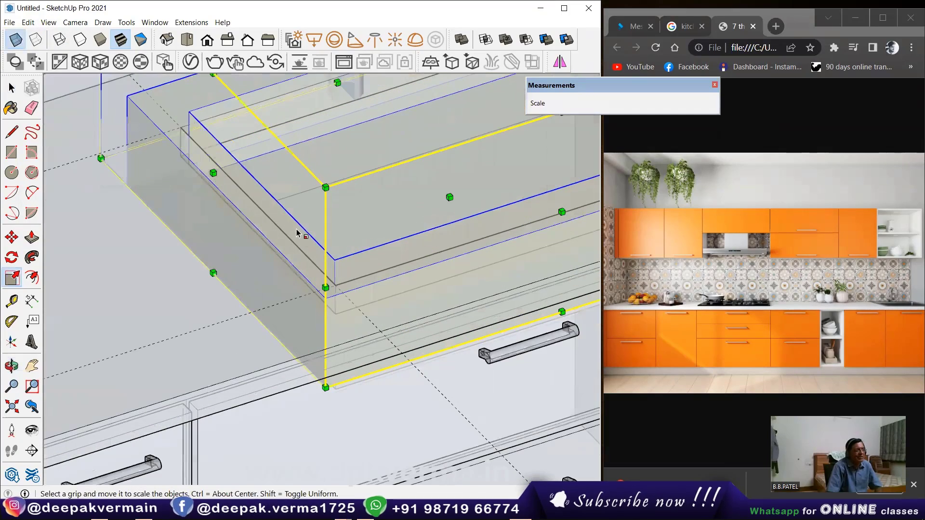
click(213, 172)
click(222, 170)
scroll(307, 245, down, 2)
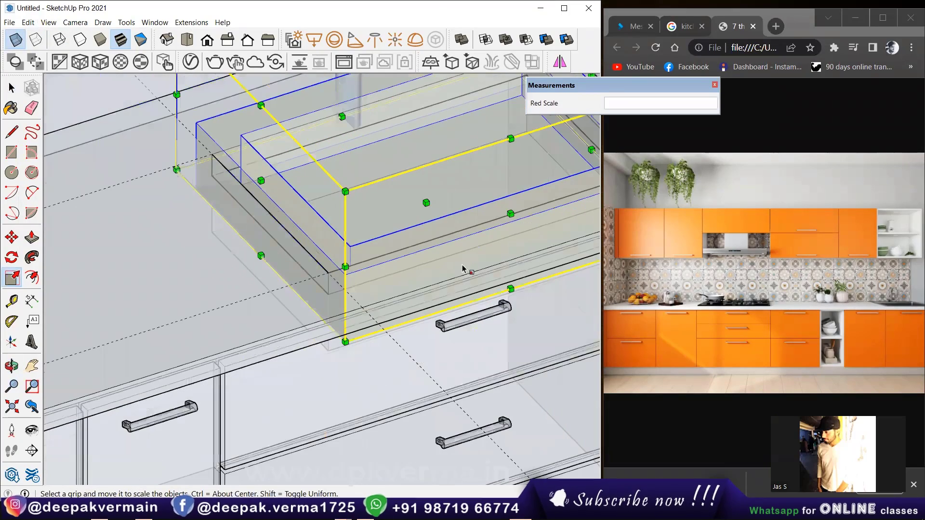
scroll(382, 130, down, 1)
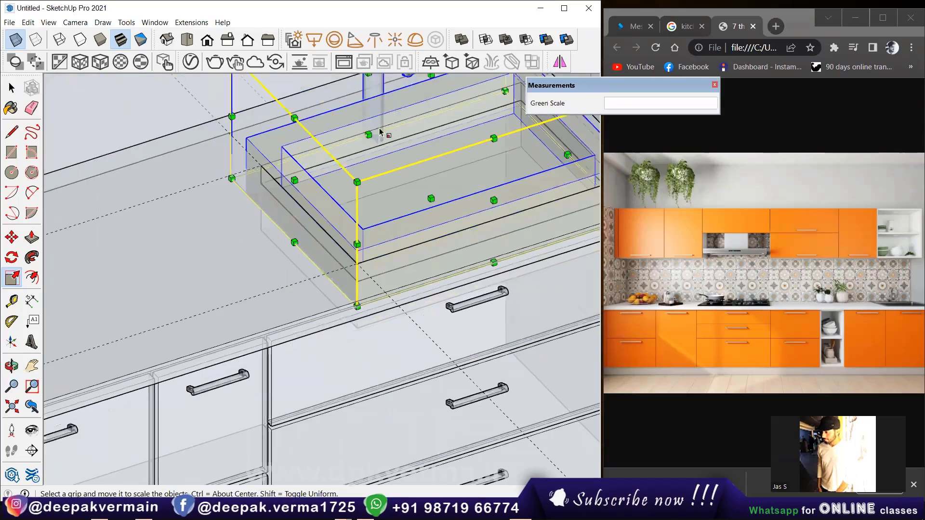
scroll(373, 144, down, 2)
- Shrink the sink's depth and length, turning X-ray back off
middle_drag(373, 144, 264, 210)
click(264, 210)
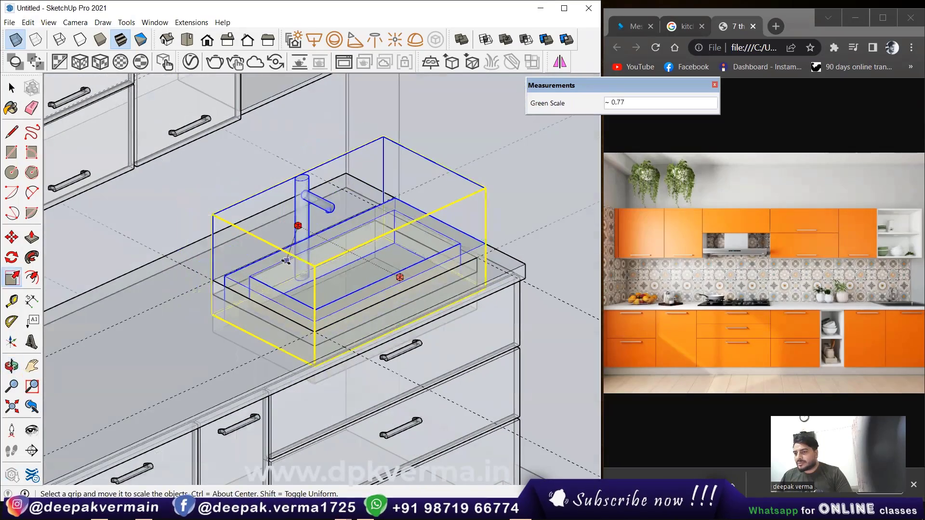
click(287, 260)
middle_drag(286, 261, 448, 226)
click(451, 222)
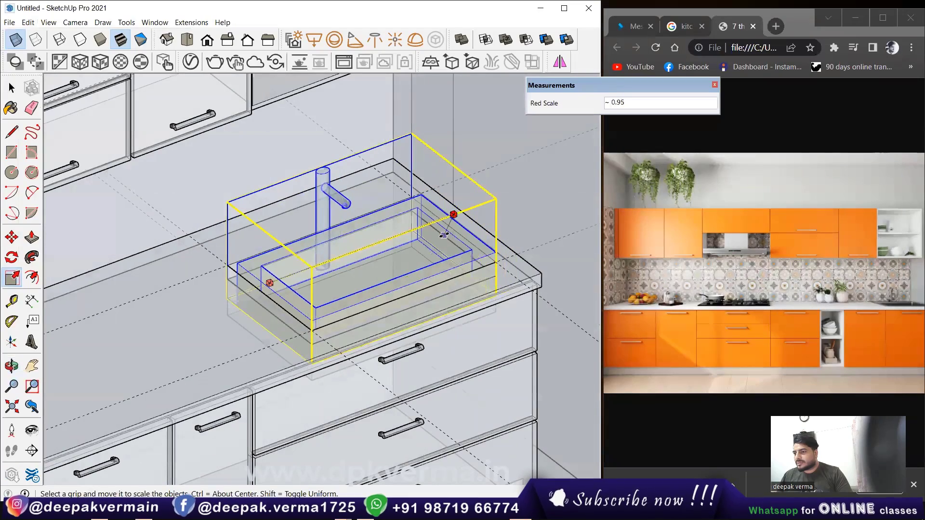
key(x)
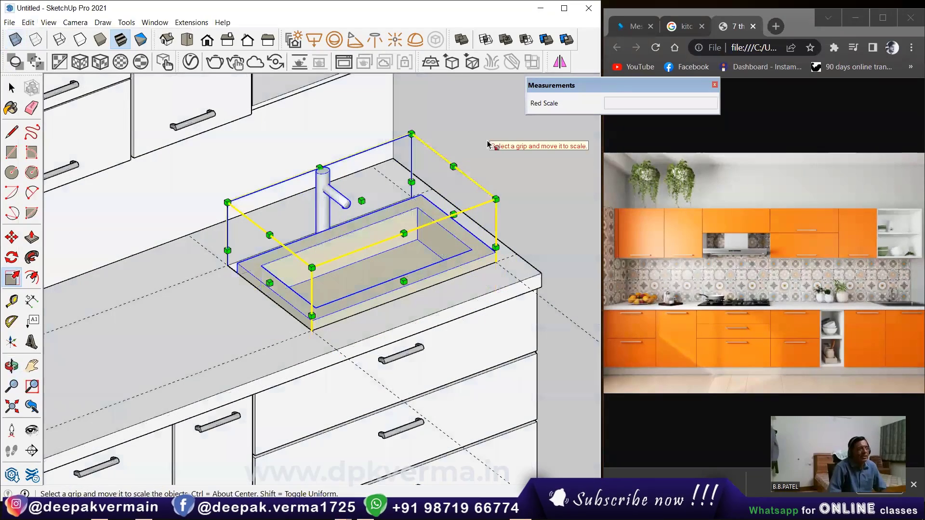
key(o)
mouse_move(394, 215)
mouse_down()
mouse_move(243, 206)
mouse_move(289, 226)
mouse_up()
key(s)
click(290, 231)
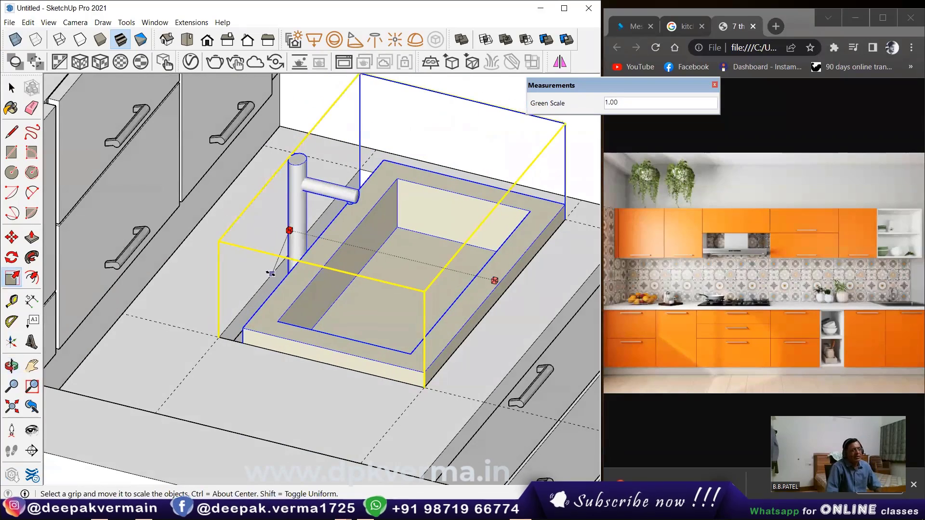
key(space)
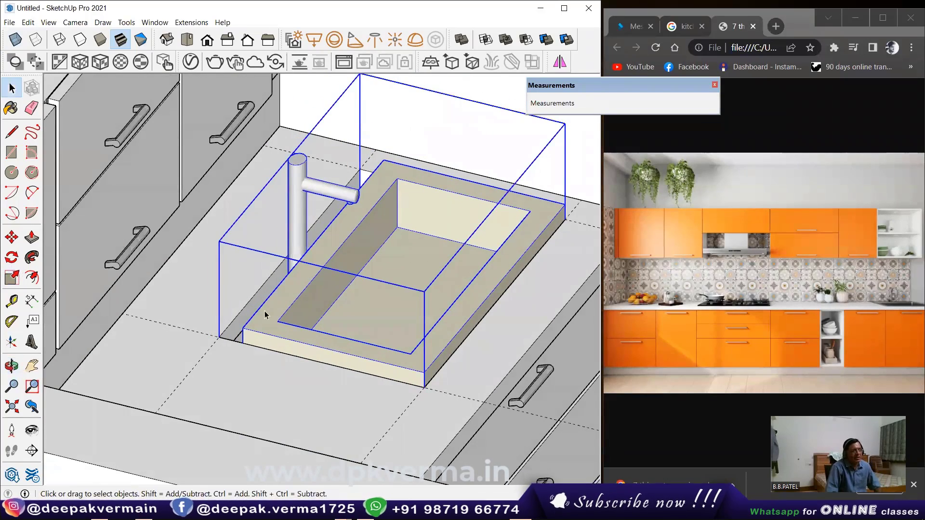
- Move the sink to a new spot on the countertop
scroll(265, 315, up, 2)
click(12, 237)
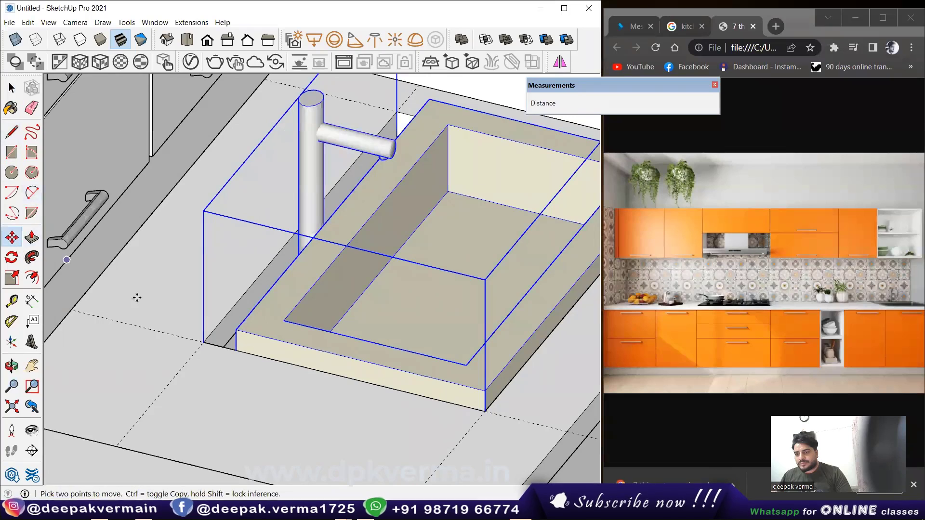
click(236, 331)
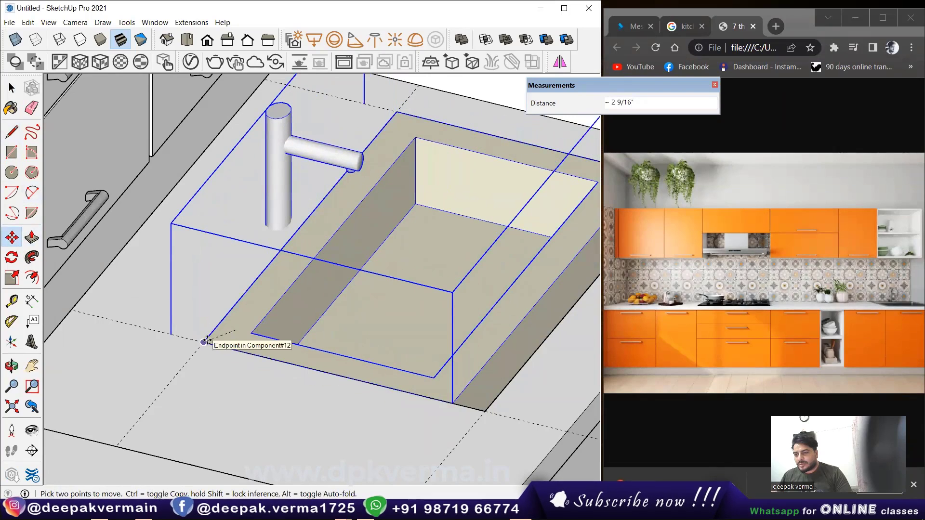
click(204, 341)
scroll(205, 342, down, 3)
scroll(295, 271, up, 2)
- Stretch the sink with the Scale tool so it lines up with the counter
key(s)
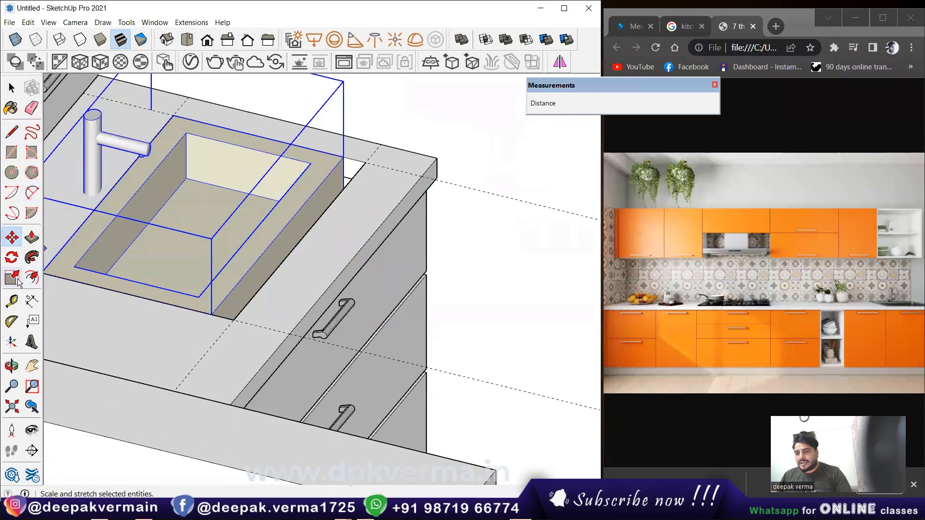
drag(277, 228, 310, 243)
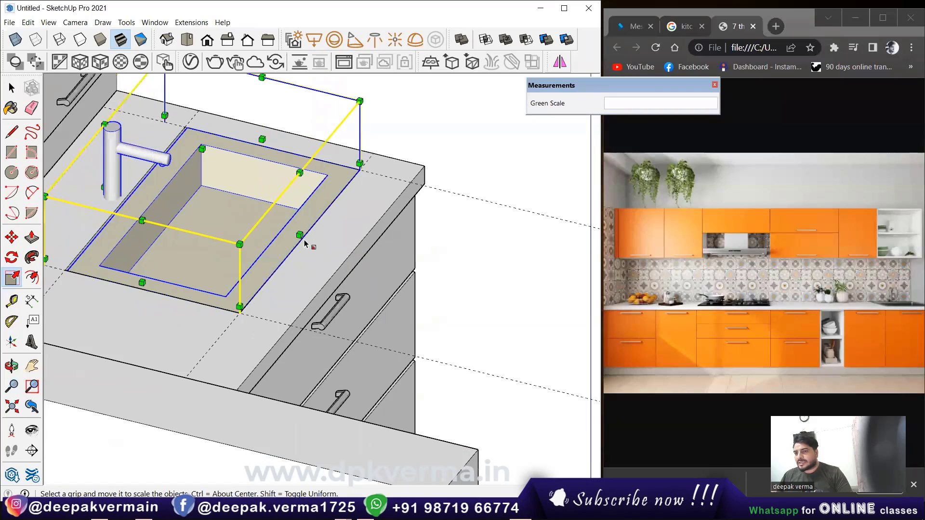
scroll(223, 229, up, 3)
scroll(107, 269, up, 2)
scroll(107, 269, up, 2)
key(space)
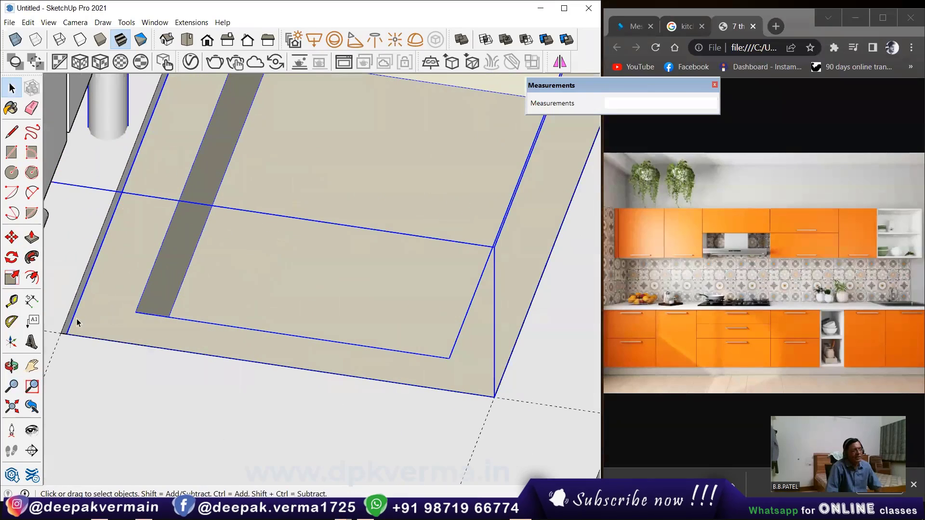
- Reposition the sink by its lower-left corner and nudge its depth slightly
click(12, 237)
scroll(68, 332, up, 2)
click(58, 337)
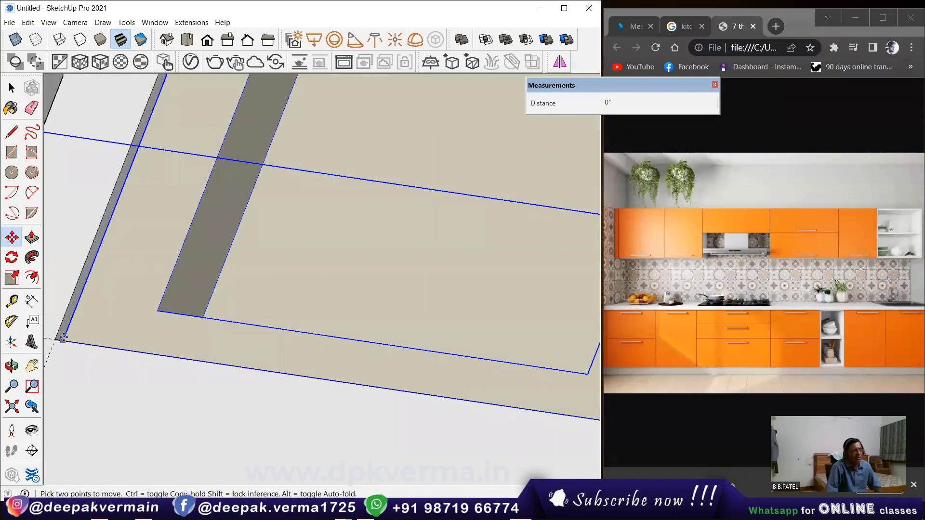
scroll(231, 265, down, 3)
shift+middle_drag(231, 265, 313, 255)
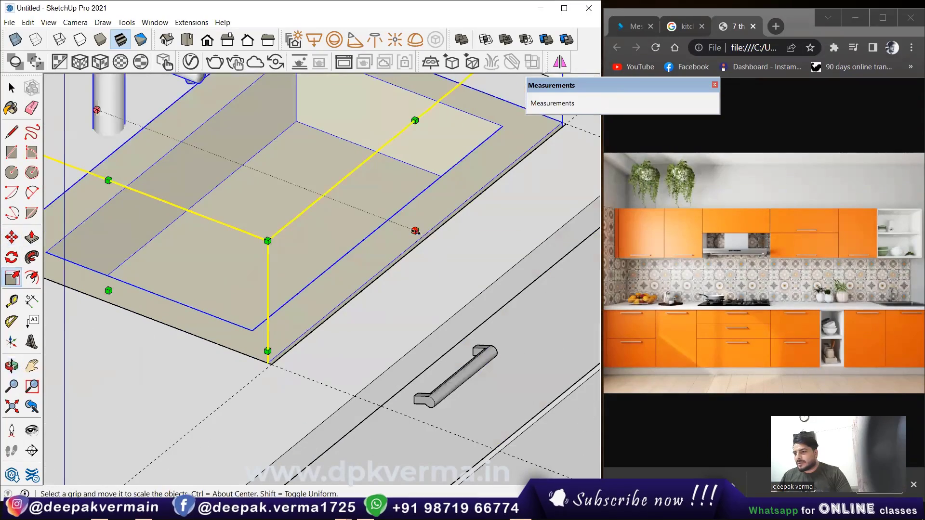
click(418, 232)
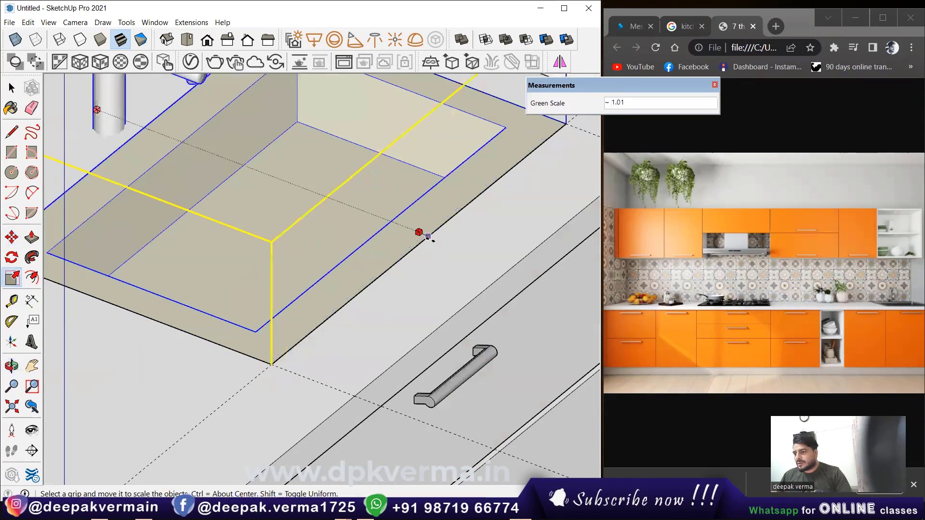
scroll(430, 245, down, 5)
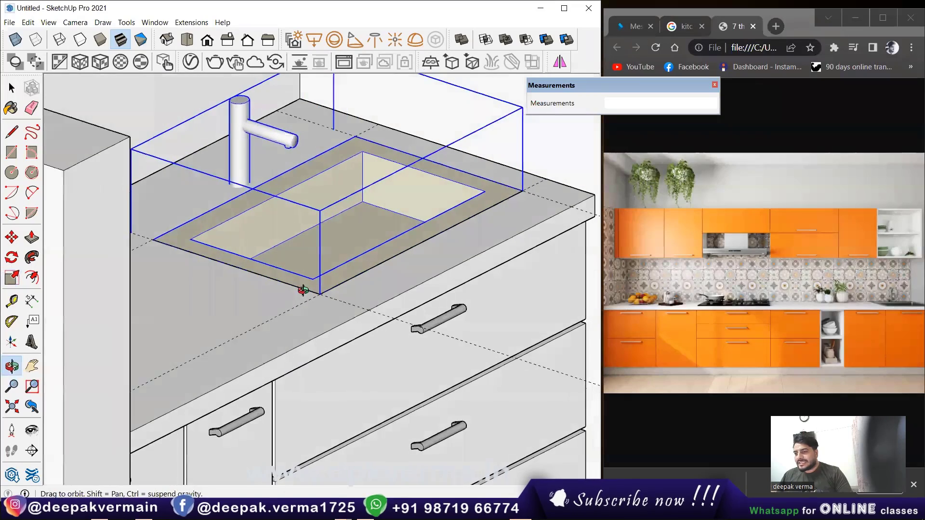
- Lower the sink 3/4" down into the countertop surface
key(m)
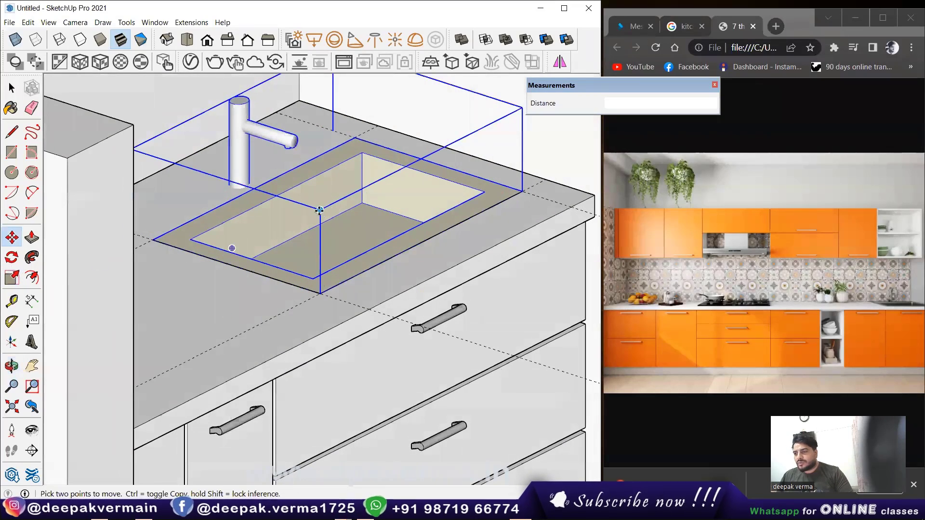
click(319, 210)
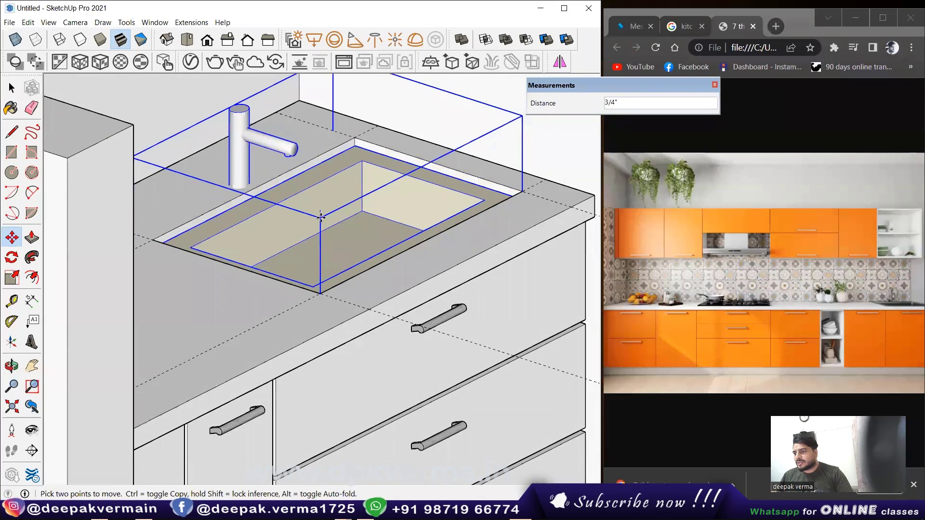
click(320, 218)
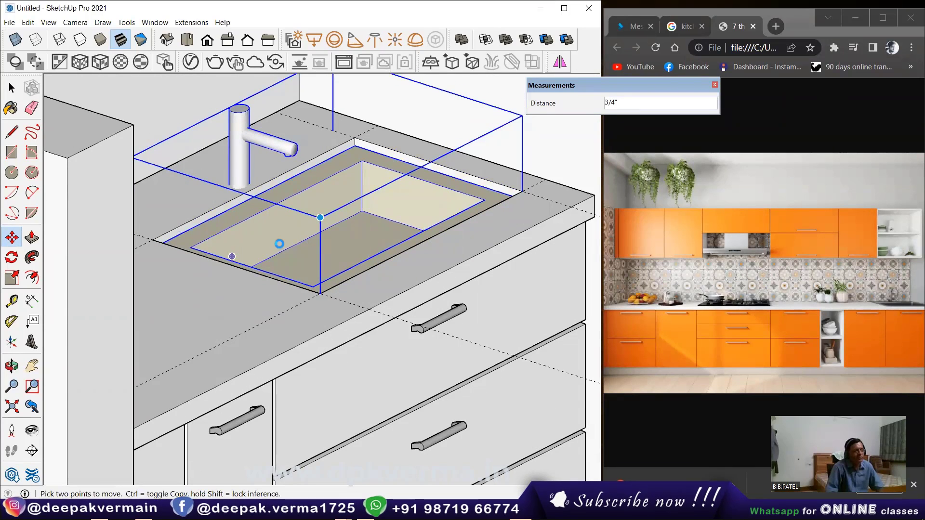
scroll(289, 212, down, 3)
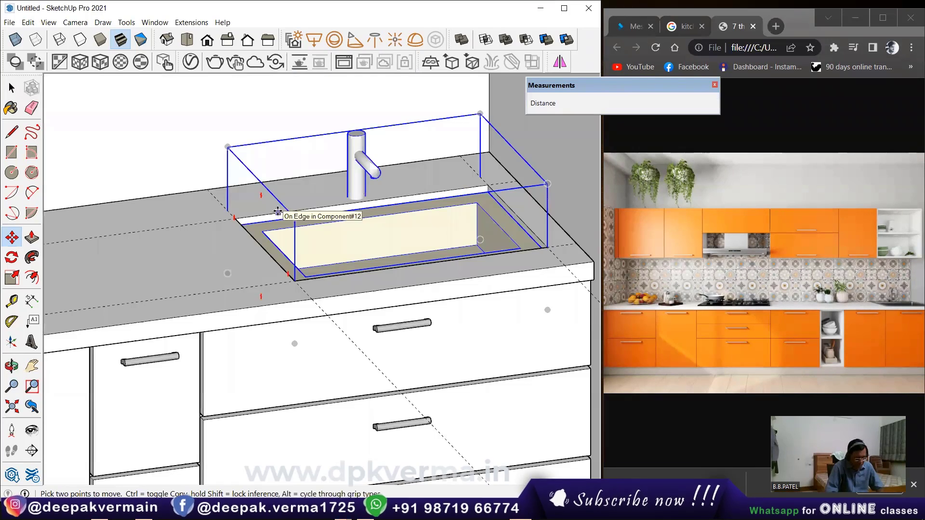
scroll(308, 207, down, 3)
- Orbit to a frontal kitchen view showing the left wall and open Window > 3D Warehouse
scroll(309, 202, down, 2)
key(space)
scroll(380, 229, down, 3)
scroll(380, 230, down, 3)
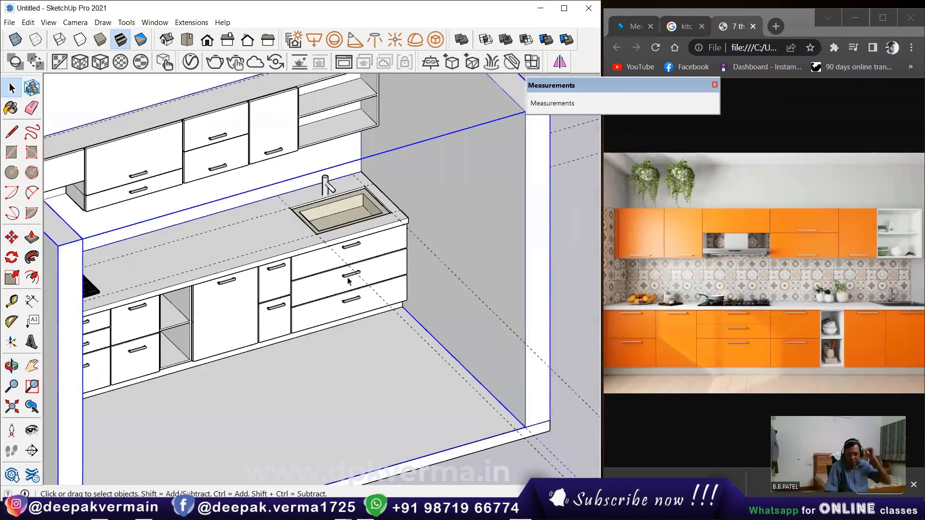
mouse_move(289, 241)
middle_down()
mouse_move(172, 274)
mouse_move(248, 201)
middle_up()
scroll(248, 269, up, 4)
middle_drag(249, 269, 172, 271)
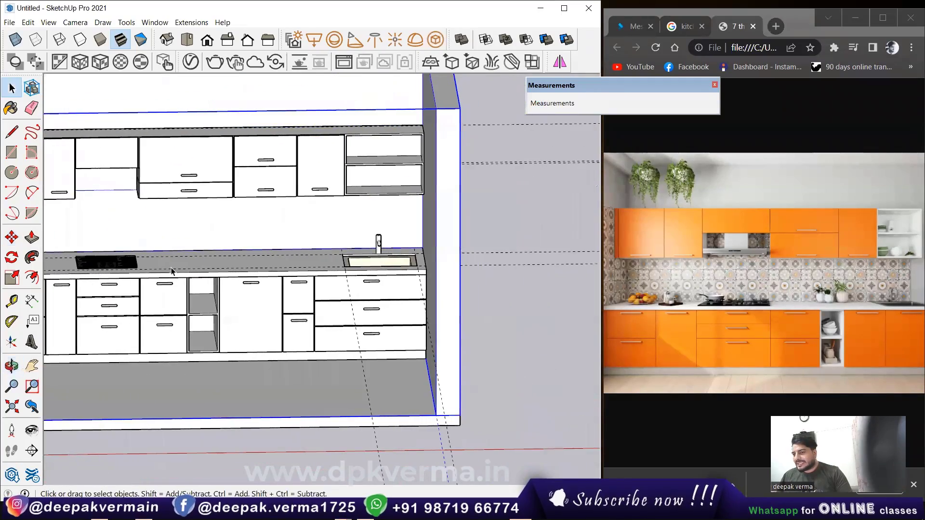
middle_drag(192, 233, 179, 193)
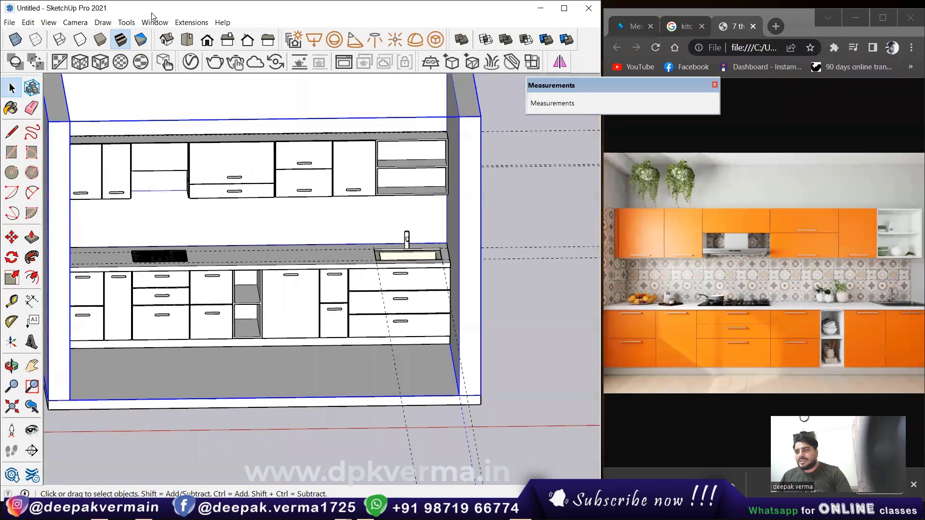
click(154, 22)
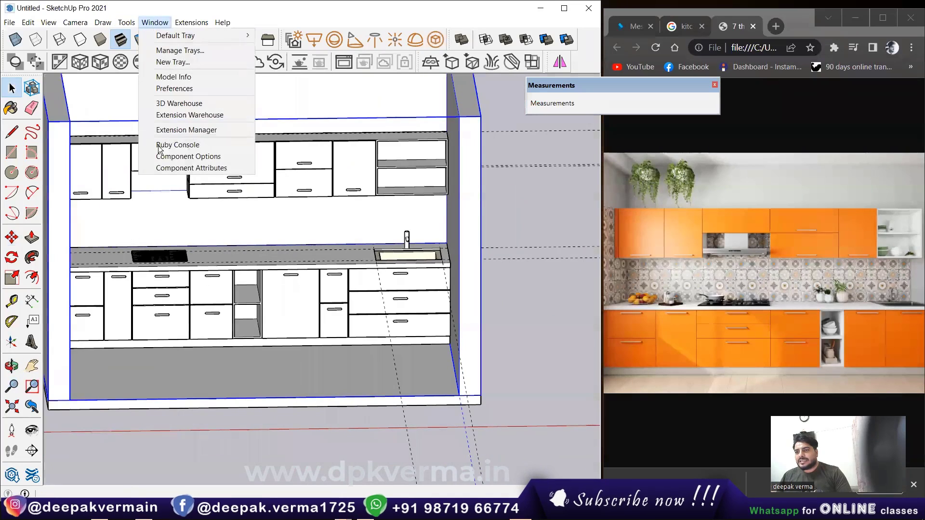
click(171, 103)
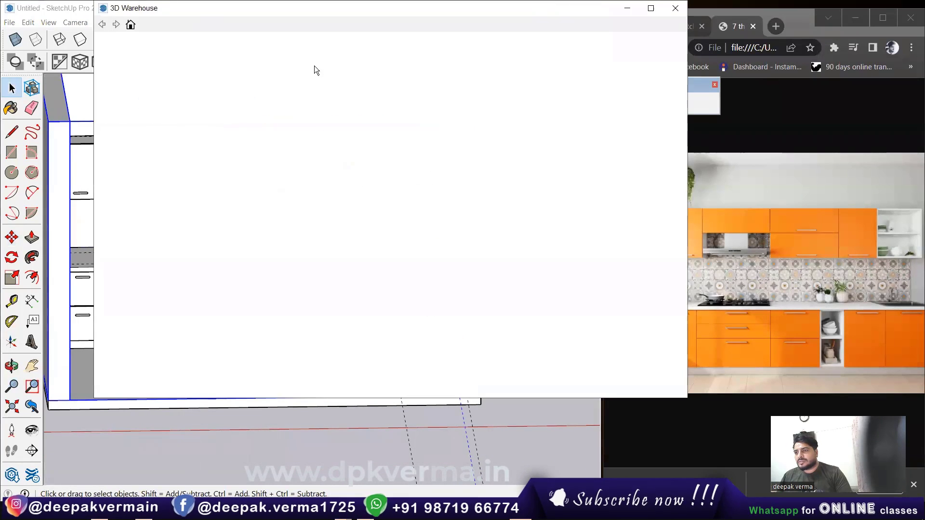
- Search 3D Warehouse for 'chimney' and load the first hood result into the model
text(chim)
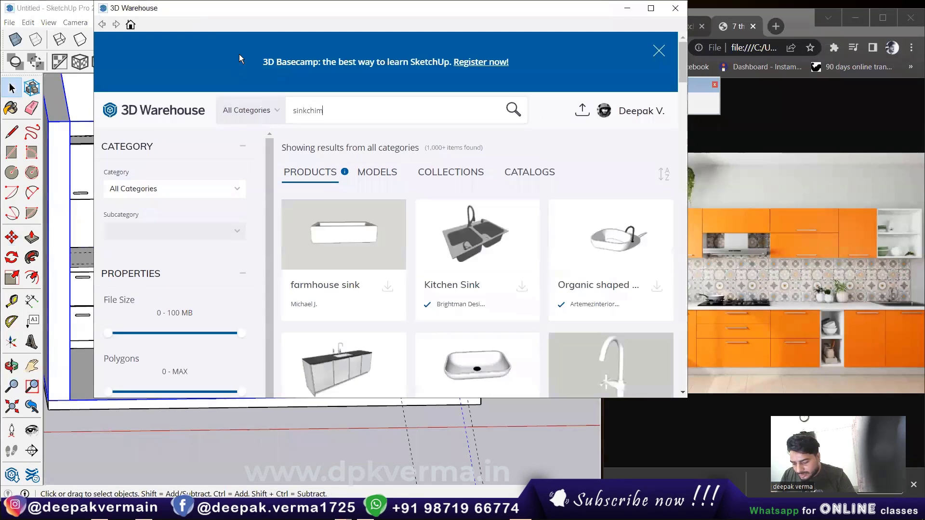
text(ney)
key(Return)
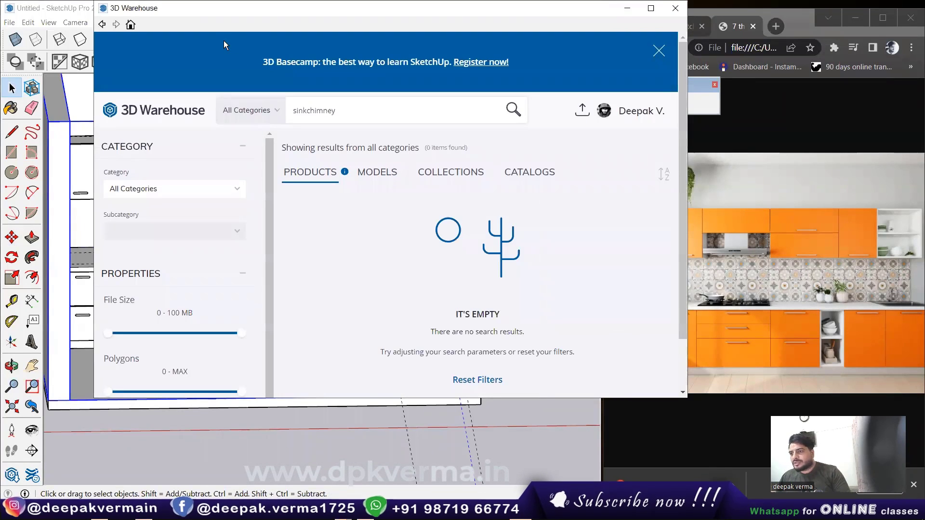
drag(310, 111, 292, 114)
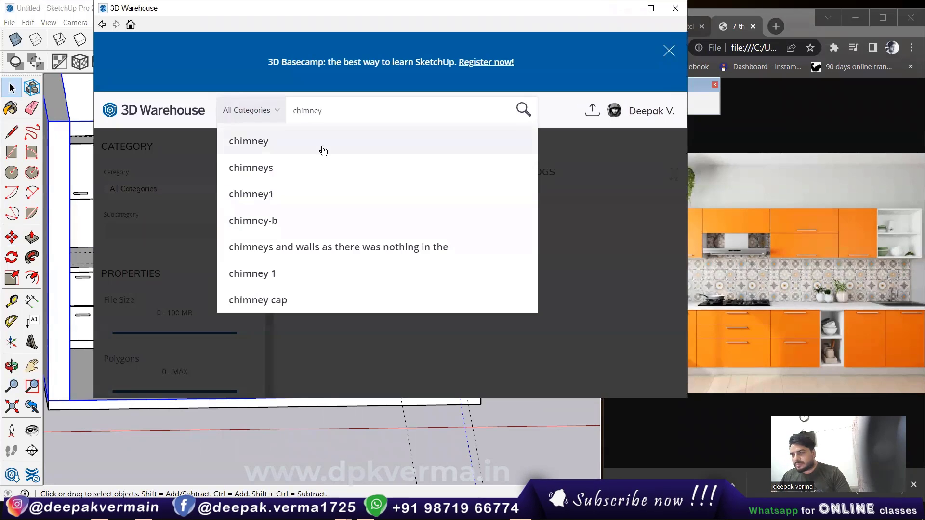
click(299, 145)
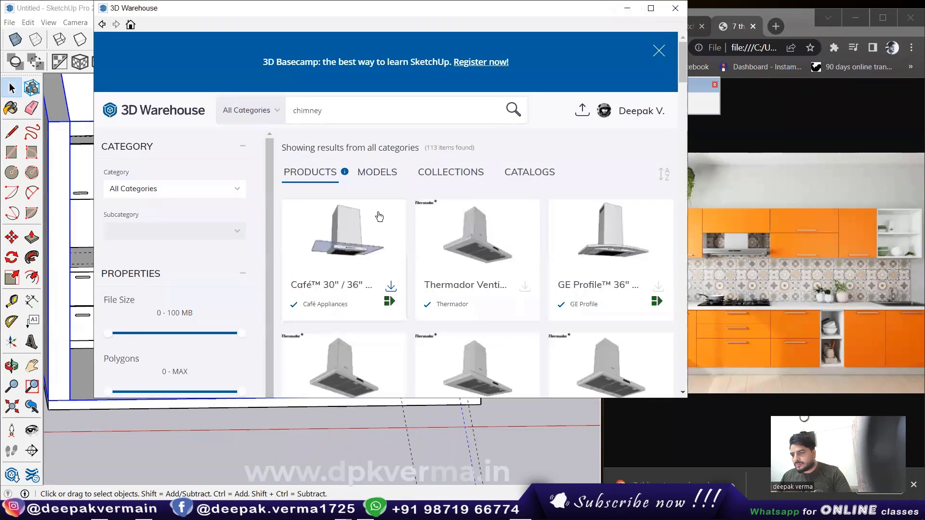
scroll(378, 217, down, 1)
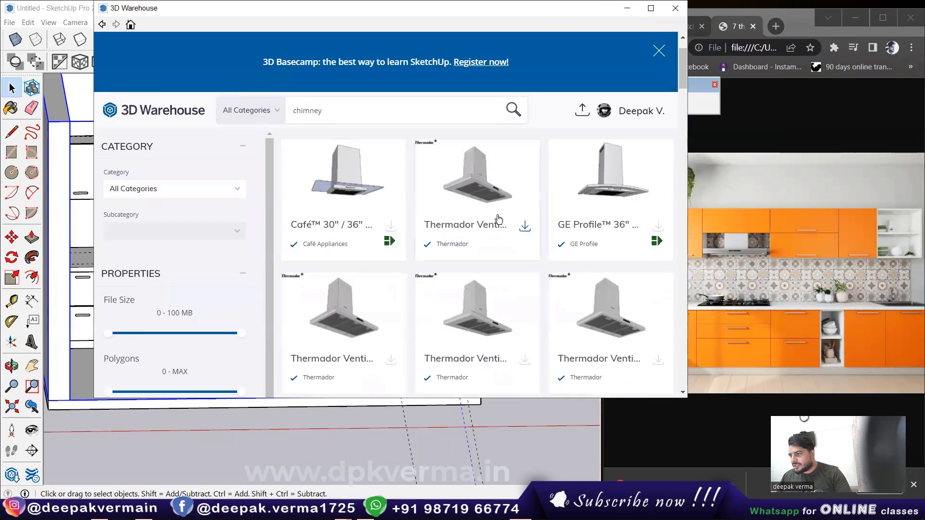
click(391, 225)
click(342, 233)
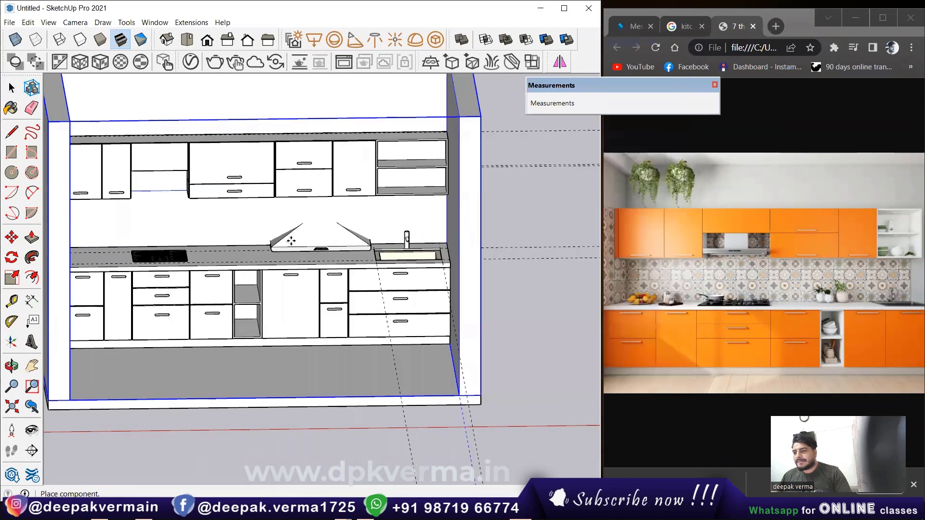
- Place the hood above the countertop and, in Front view, lift it 1' 1/4" along blue
scroll(139, 266, up, 2)
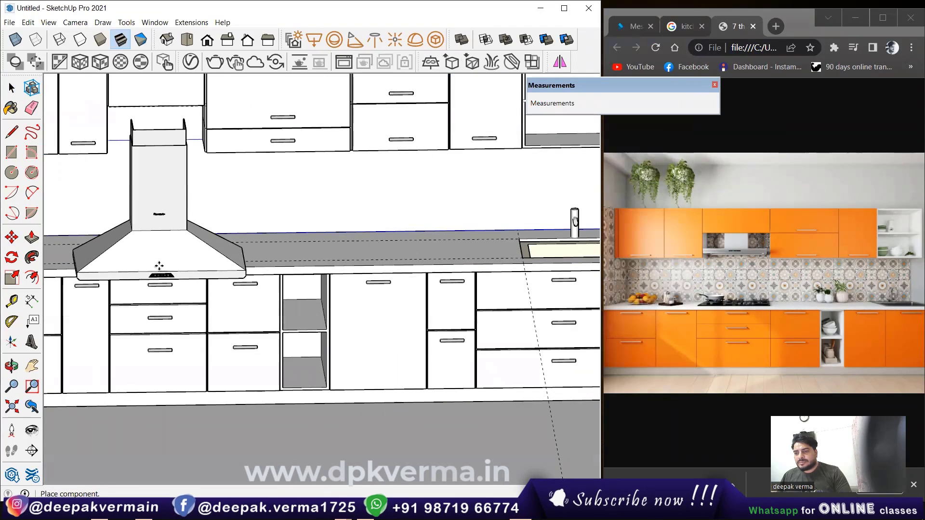
click(162, 257)
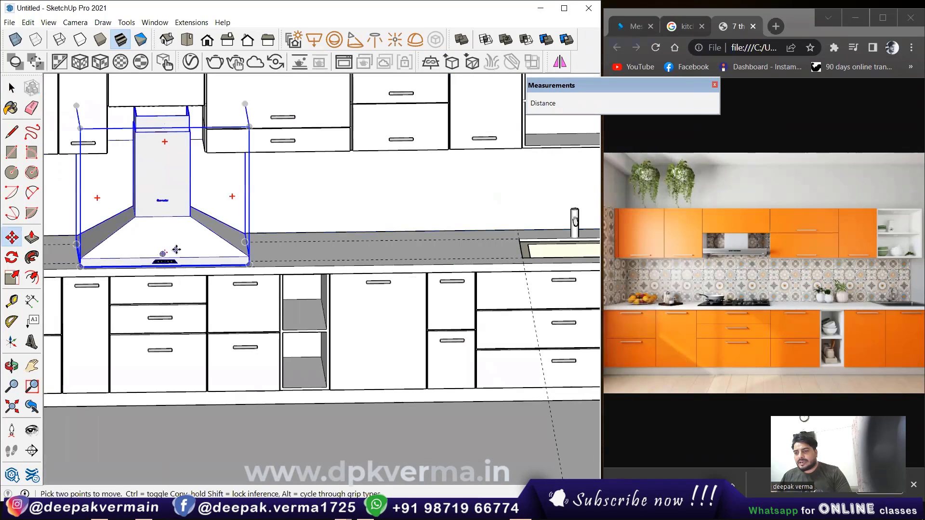
click(207, 41)
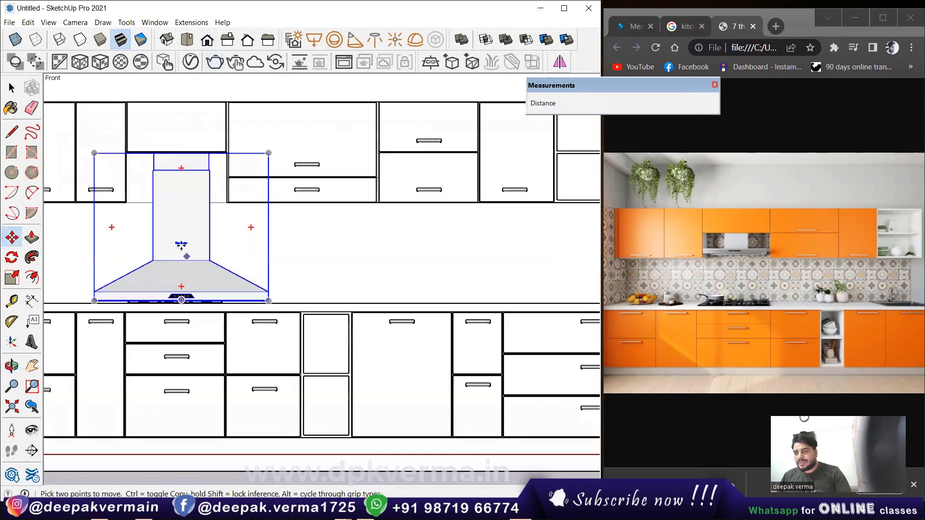
shift+middle_drag(138, 233, 181, 257)
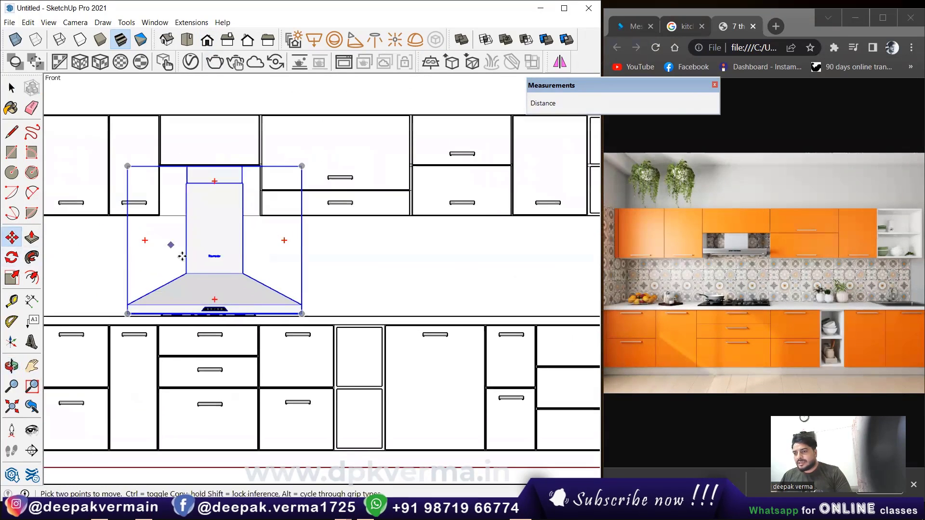
click(213, 257)
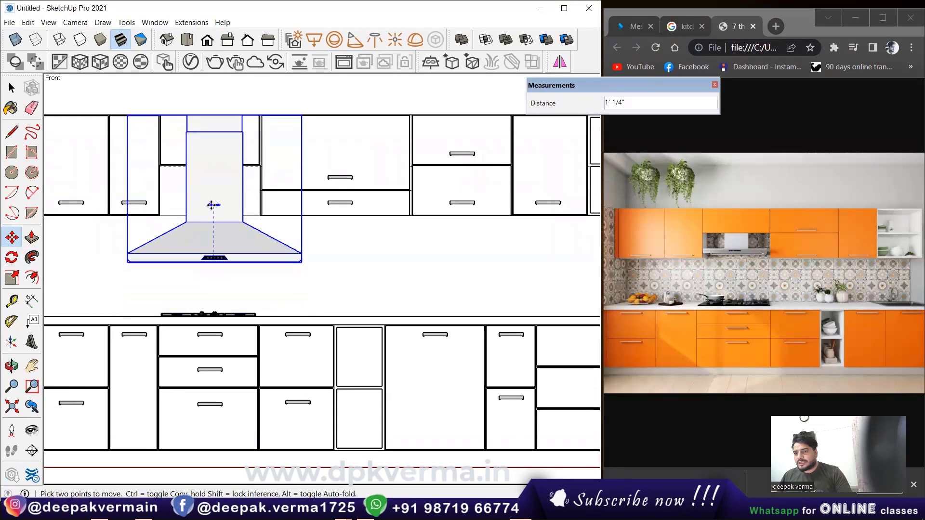
click(211, 205)
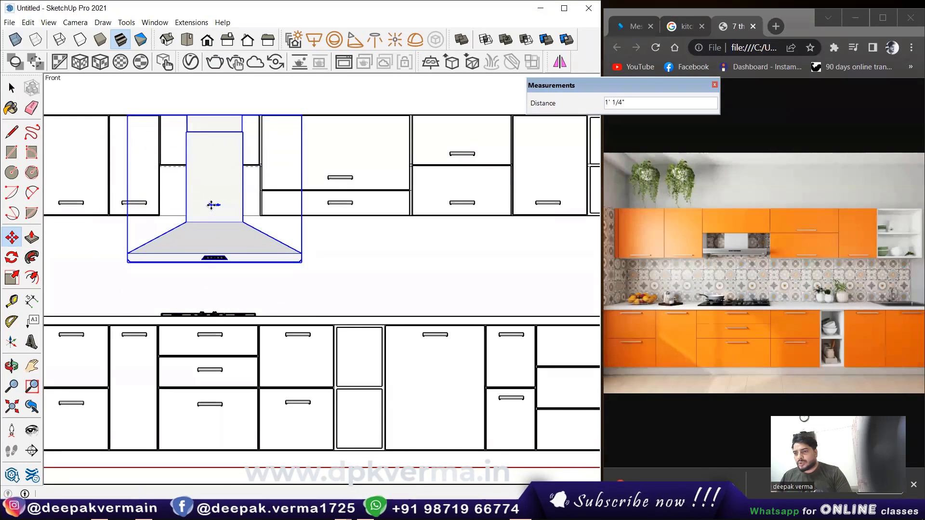
- Scale the hood uniformly to 0.70 and move it 2 3/4" to the right
click(13, 279)
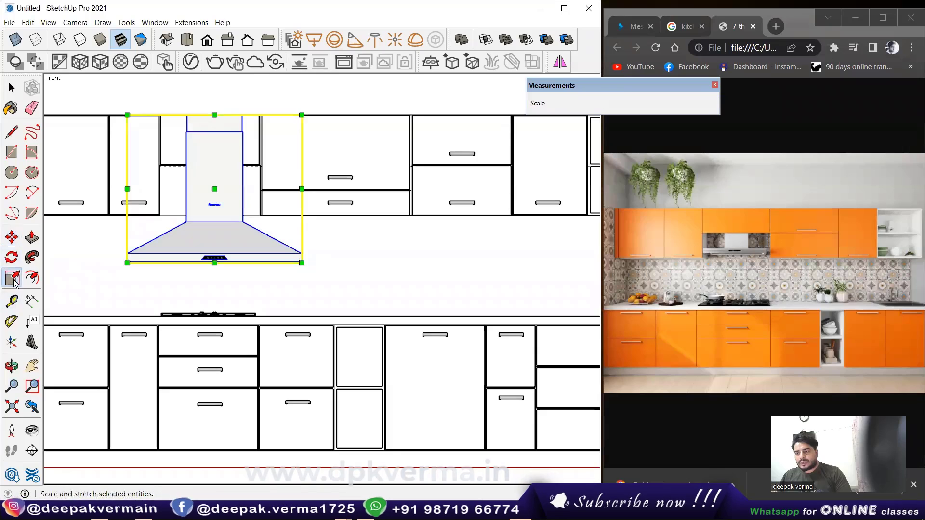
middle_drag(268, 278, 294, 251)
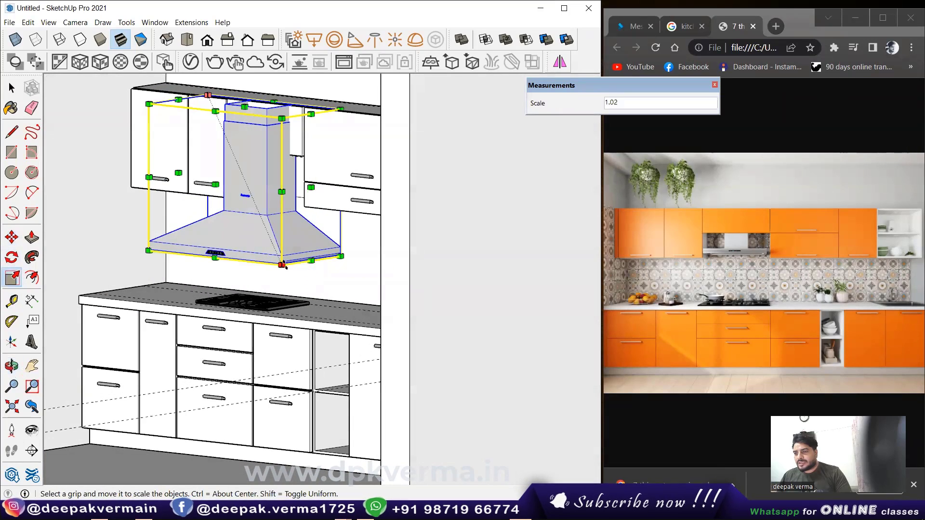
mouse_move(294, 250)
mouse_down()
mouse_move(268, 234)
mouse_move(260, 209)
mouse_up()
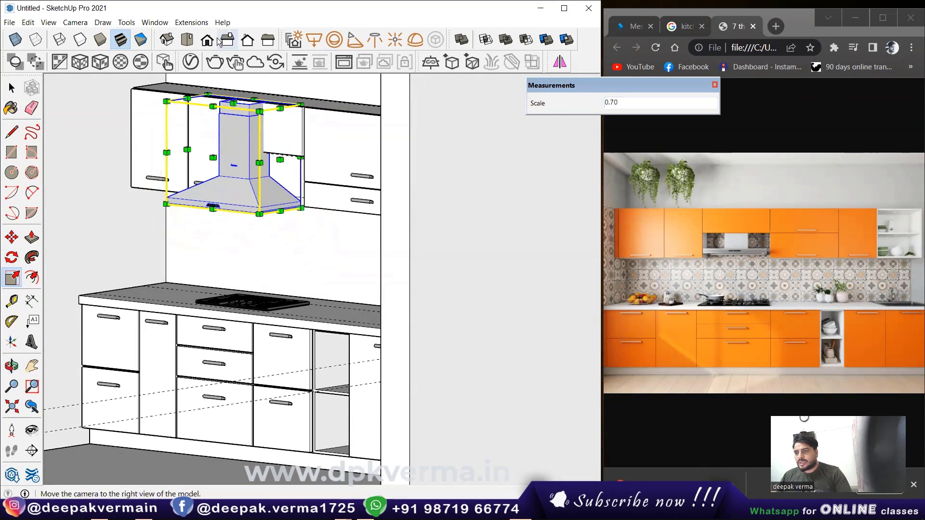
click(208, 40)
click(12, 237)
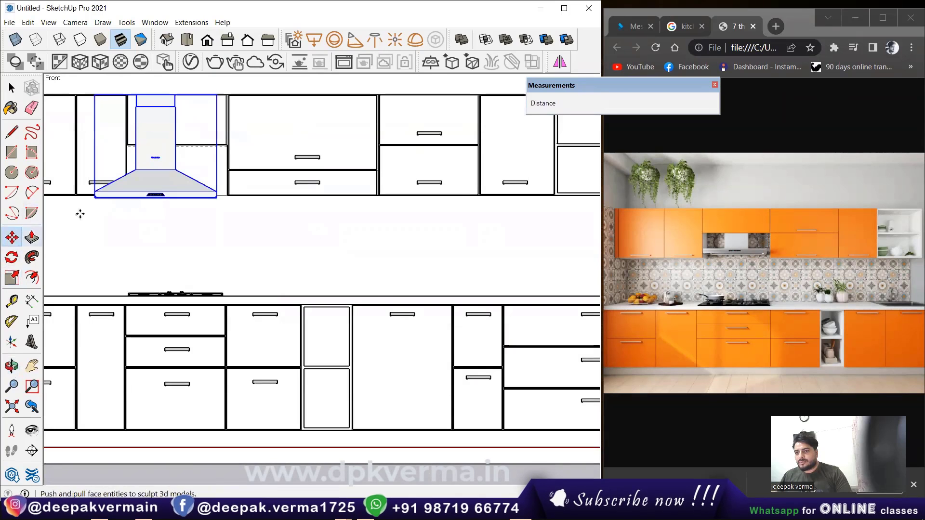
scroll(254, 219, up, 1)
scroll(255, 219, up, 2)
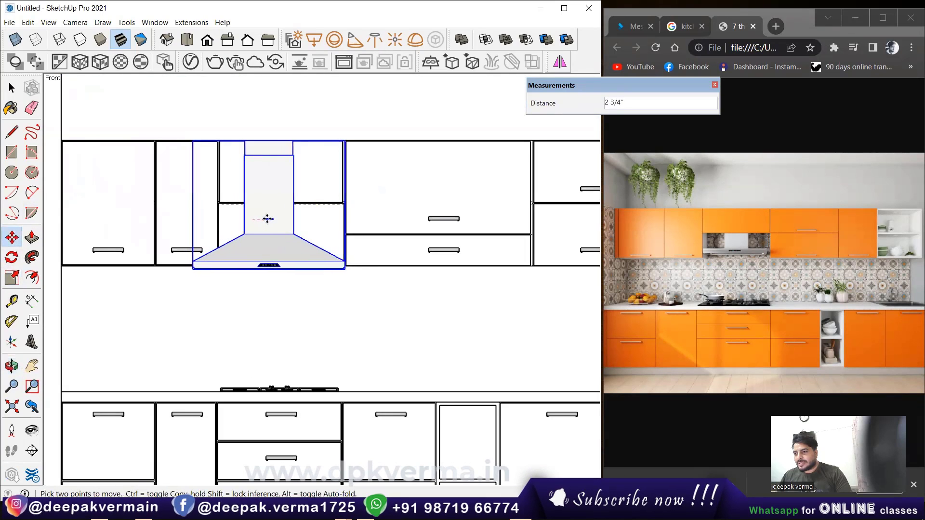
click(268, 220)
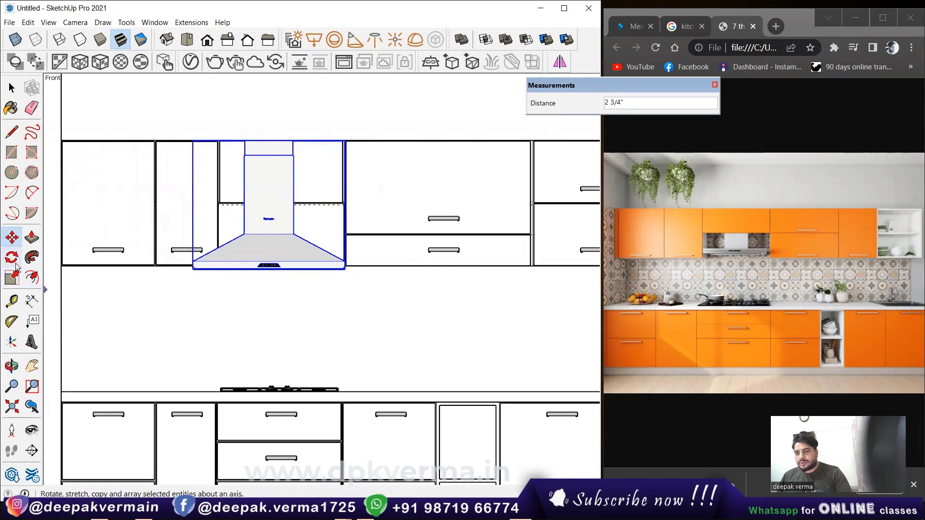
- Non-uniformly resize the hood from its corners to narrow it between the wall cabinets
click(12, 278)
middle_drag(201, 276, 198, 270)
click(195, 266)
drag(198, 267, 225, 254)
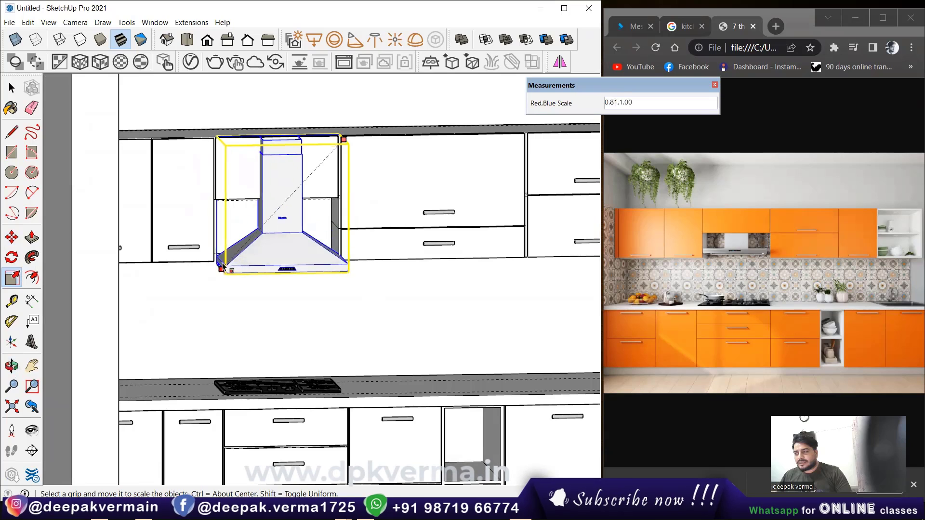
middle_drag(226, 255, 233, 286)
mouse_move(233, 287)
mouse_down()
mouse_move(220, 269)
mouse_move(196, 274)
mouse_up()
middle_drag(195, 274, 191, 279)
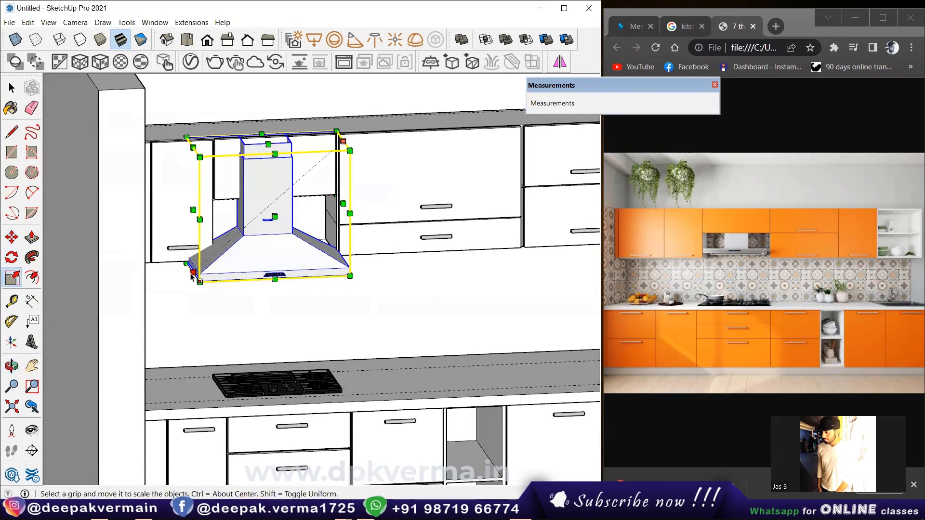
mouse_move(192, 279)
mouse_down()
mouse_move(223, 256)
mouse_move(244, 258)
mouse_up()
middle_drag(243, 258, 368, 264)
drag(340, 248, 340, 250)
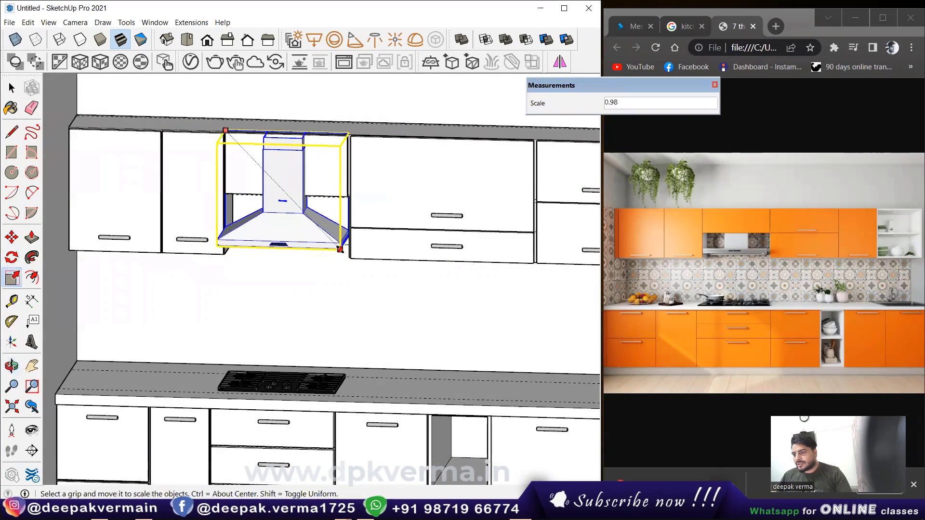
click(340, 249)
- Check the hood in Front view and reselect it
click(207, 39)
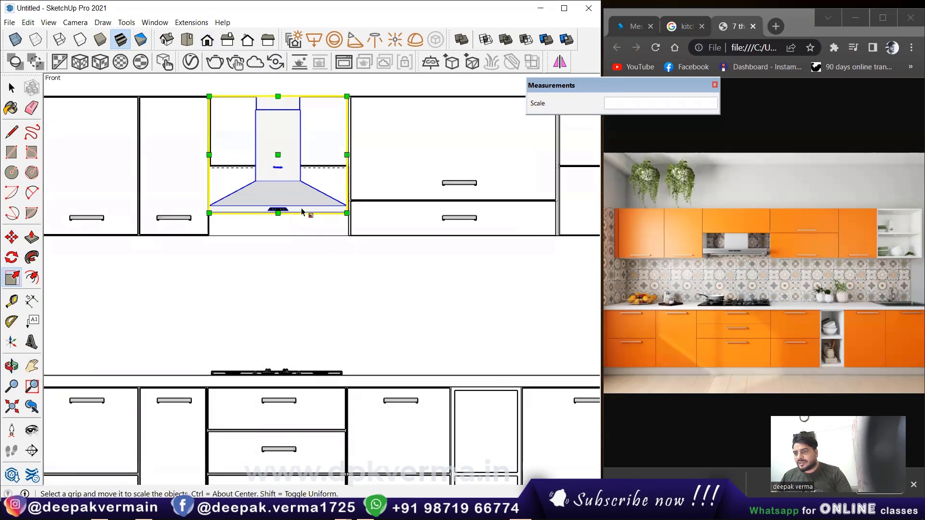
shift+middle_drag(301, 212, 295, 252)
scroll(292, 251, up, 1)
click(12, 88)
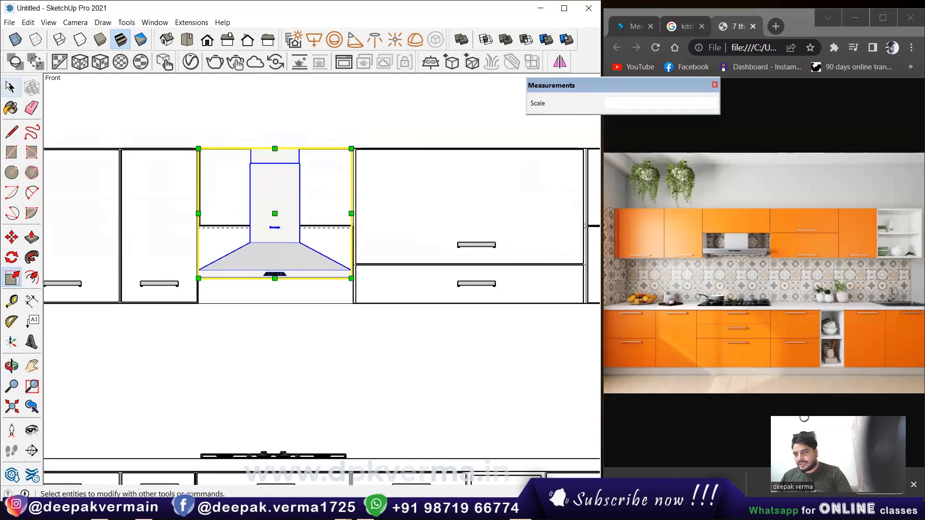
click(285, 241)
- Move the hood slightly lower
key(m)
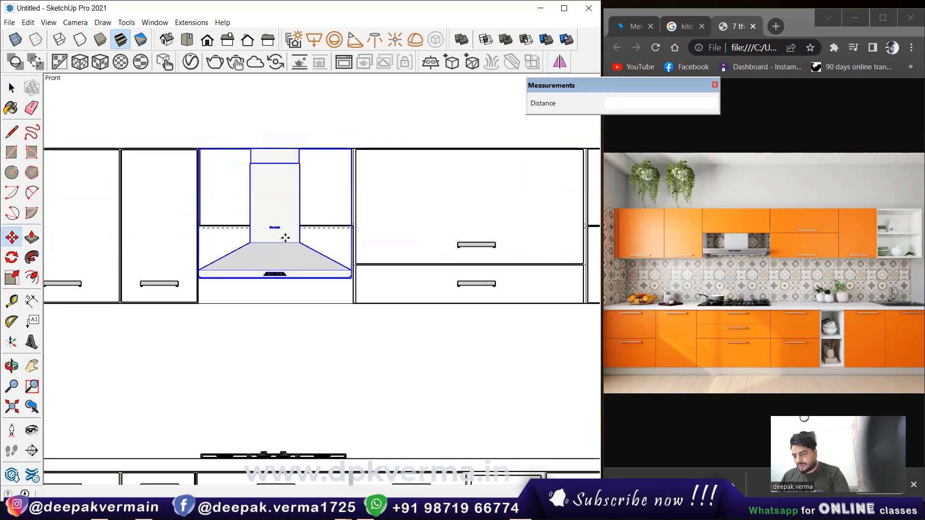
click(273, 228)
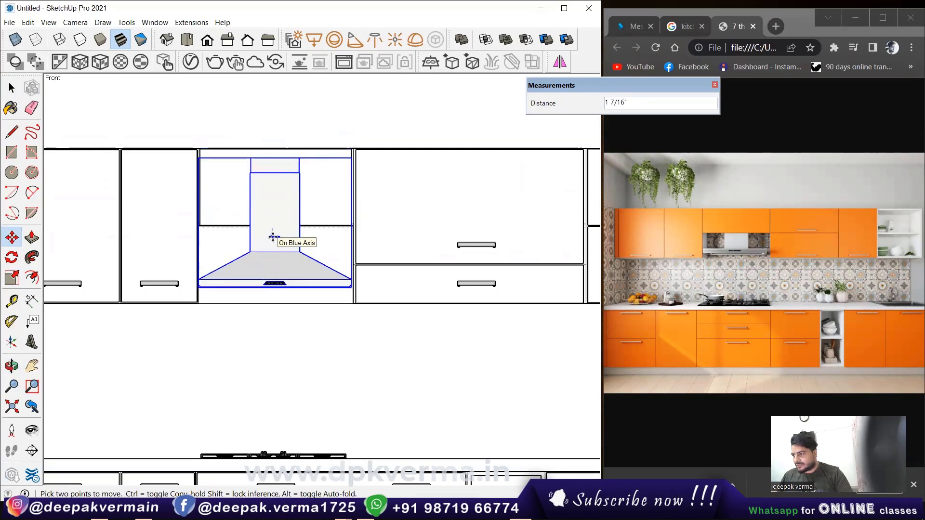
click(273, 237)
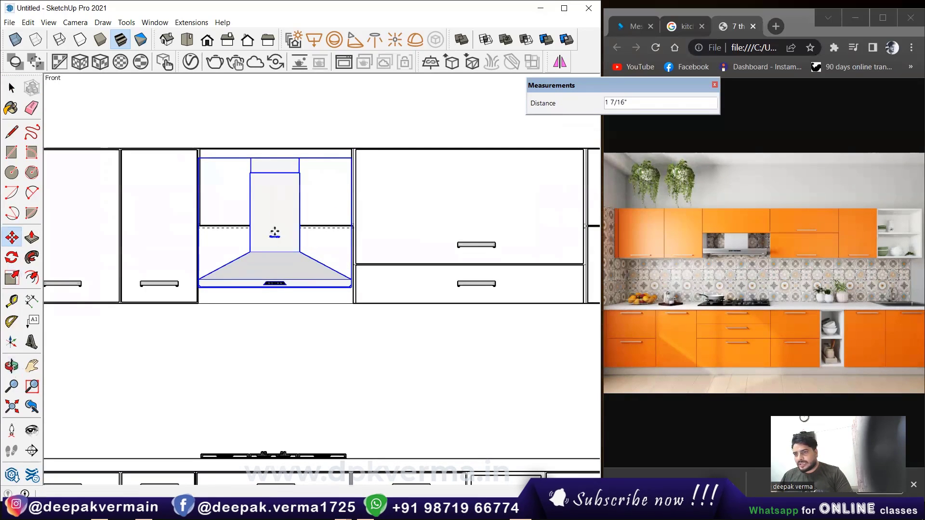
- In Top view with X-ray, move the hood by its corner to sit above the stove
click(187, 40)
click(16, 40)
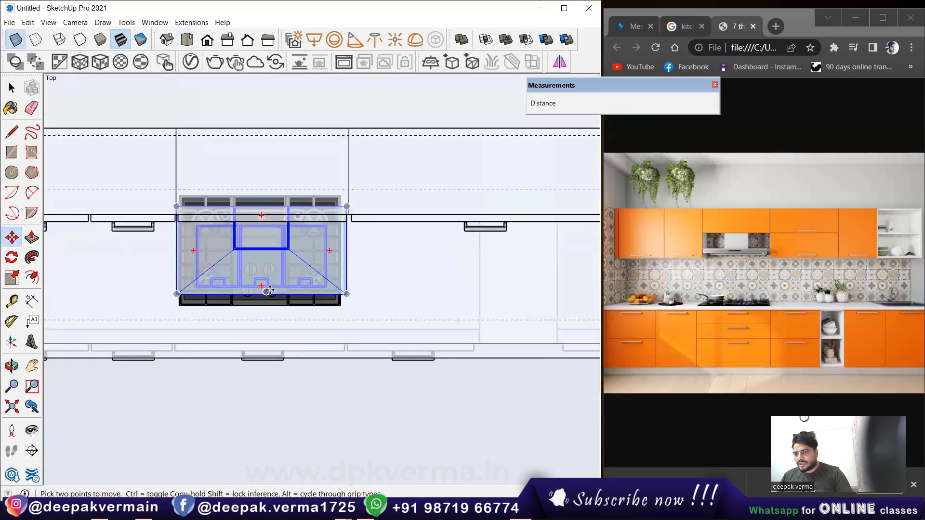
scroll(263, 270, up, 3)
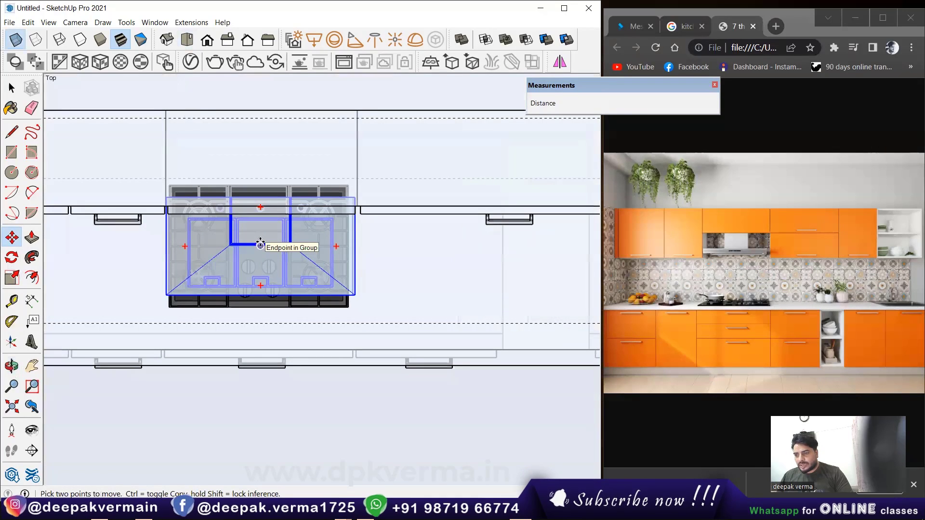
click(260, 245)
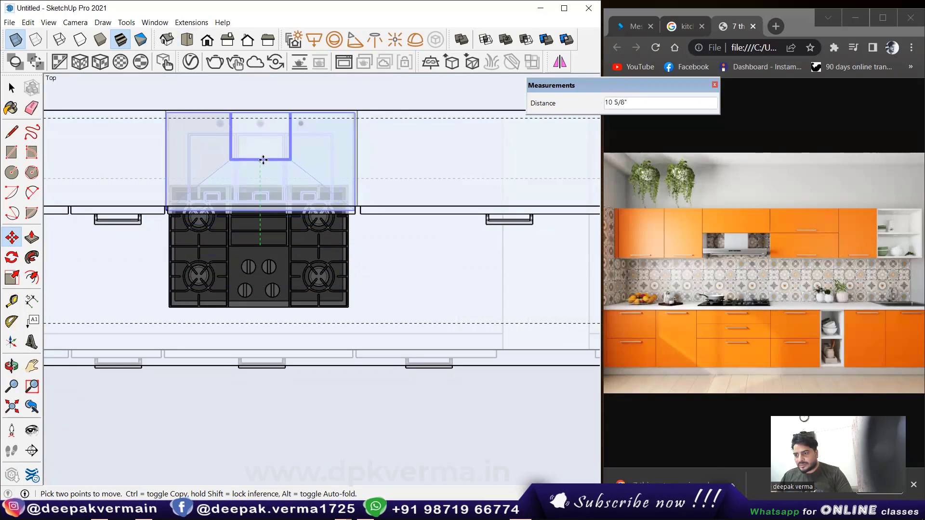
click(264, 158)
scroll(272, 222, down, 2)
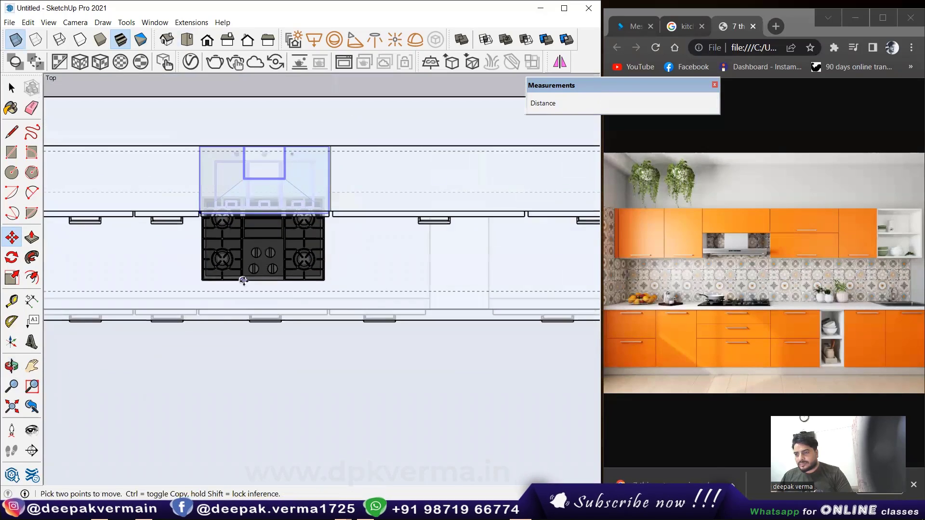
click(16, 38)
middle_drag(120, 265, 155, 119)
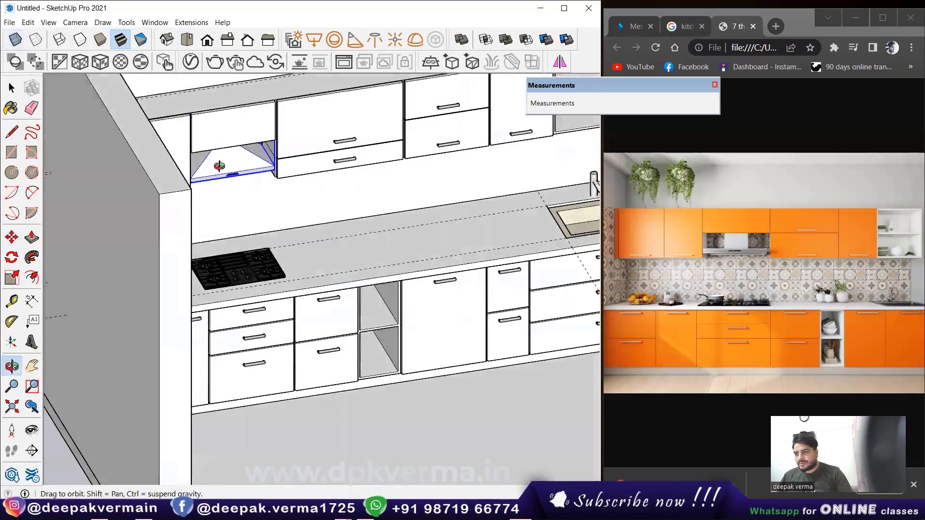
scroll(289, 200, down, 2)
scroll(382, 218, up, 2)
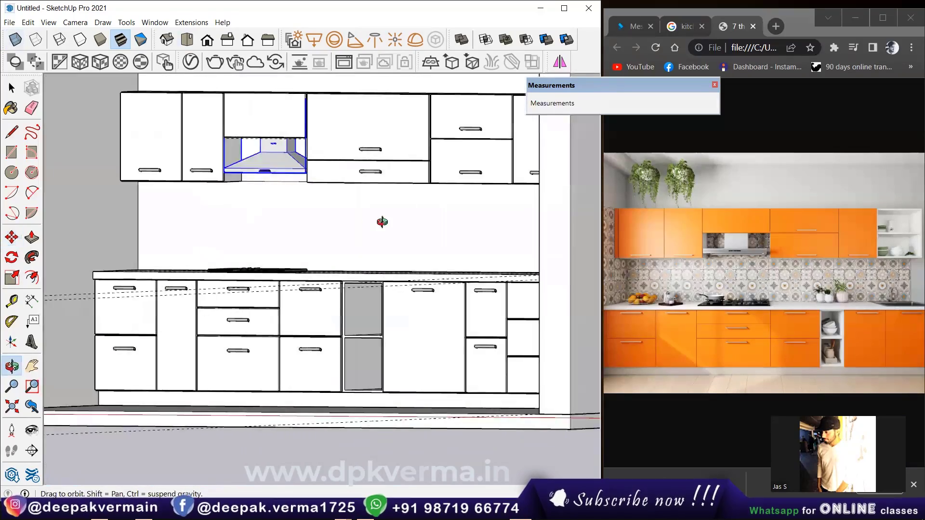
scroll(388, 235, up, 2)
middle_drag(388, 236, 321, 238)
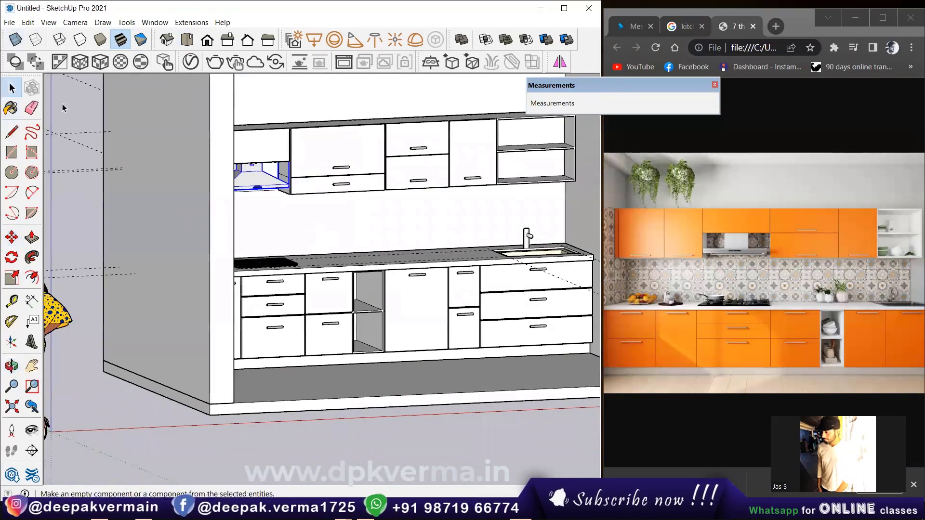
click(11, 87)
scroll(256, 278, up, 3)
scroll(274, 265, down, 3)
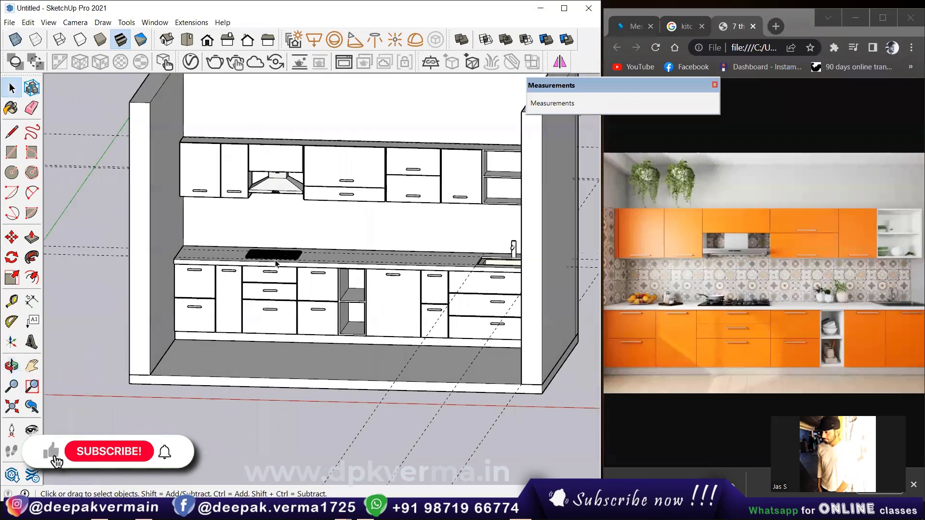
scroll(277, 260, up, 3)
scroll(314, 259, up, 2)
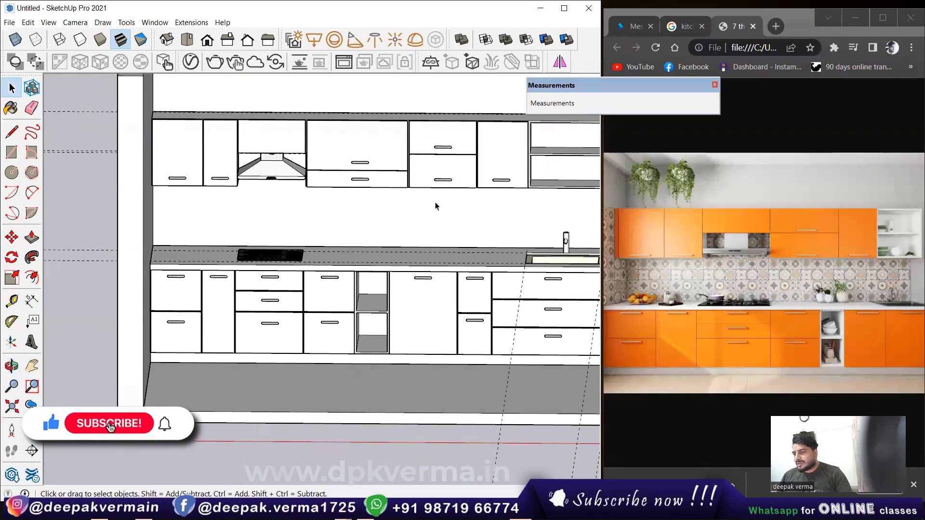
scroll(375, 272, down, 3)
middle_drag(376, 273, 384, 332)
scroll(385, 332, down, 1)
scroll(337, 304, down, 1)
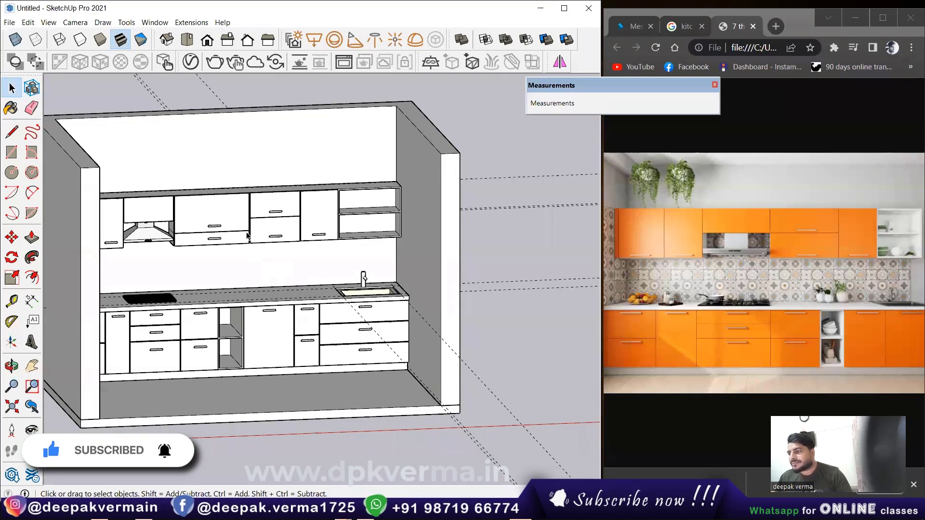
mouse_move(285, 268)
middle_down()
mouse_move(218, 264)
mouse_move(247, 317)
mouse_move(355, 259)
mouse_move(430, 318)
middle_up()
scroll(238, 284, up, 3)
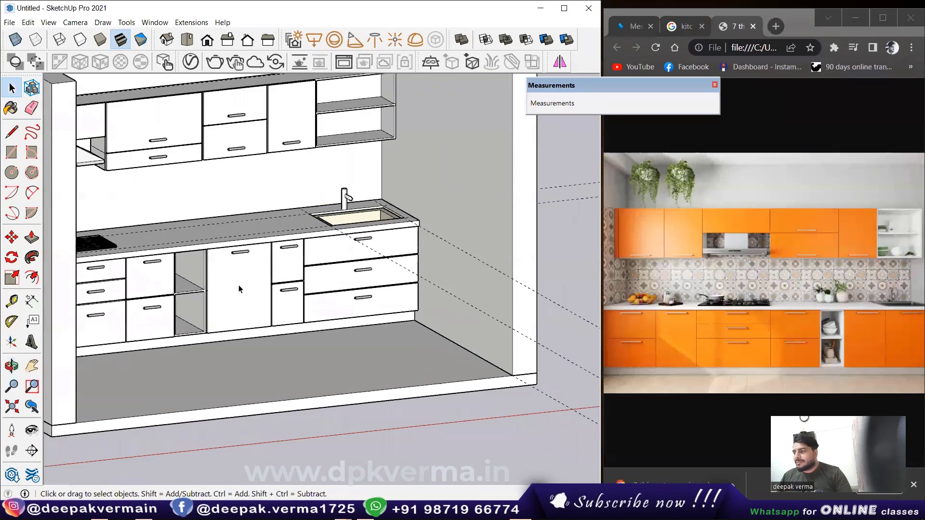
scroll(215, 299, up, 3)
scroll(145, 241, up, 2)
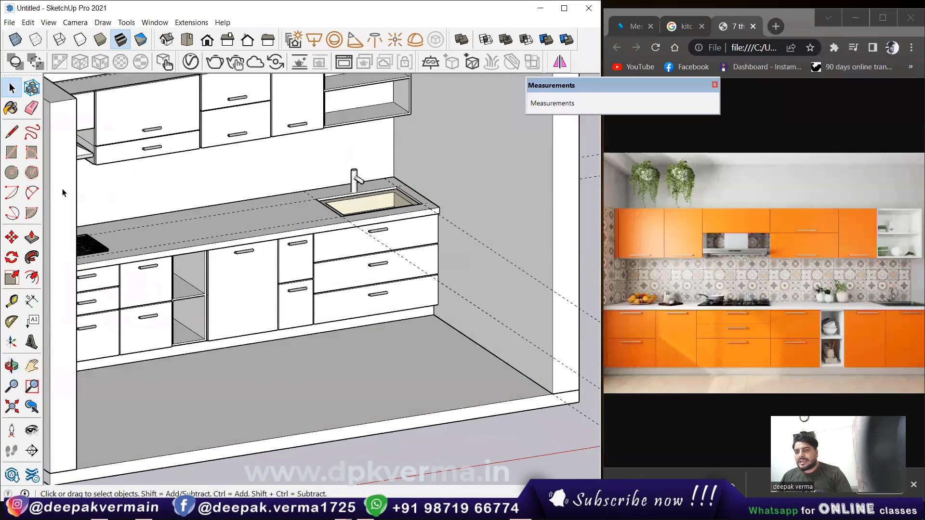
- Activate Paint Bucket with the Materials tray and pan to show the left cabinets and hob
click(11, 108)
scroll(279, 248, up, 1)
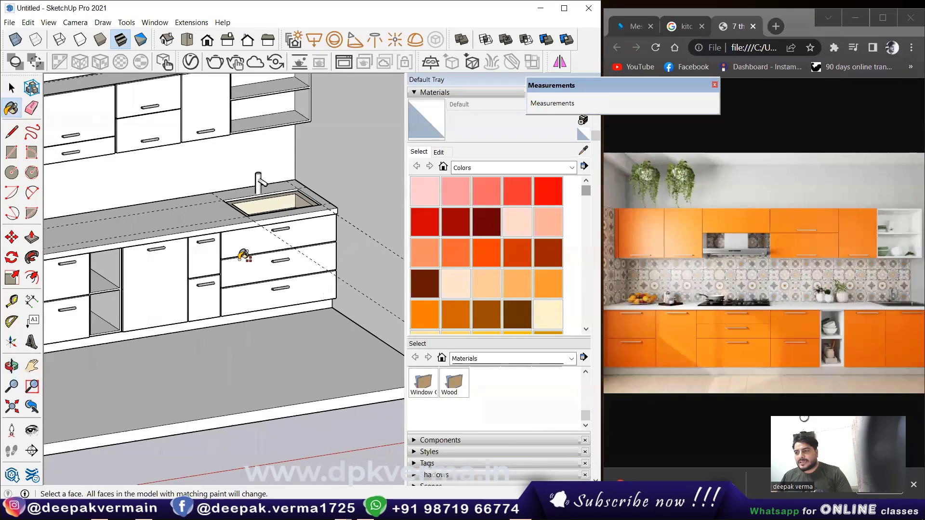
scroll(245, 255, up, 1)
drag(570, 89, 644, 94)
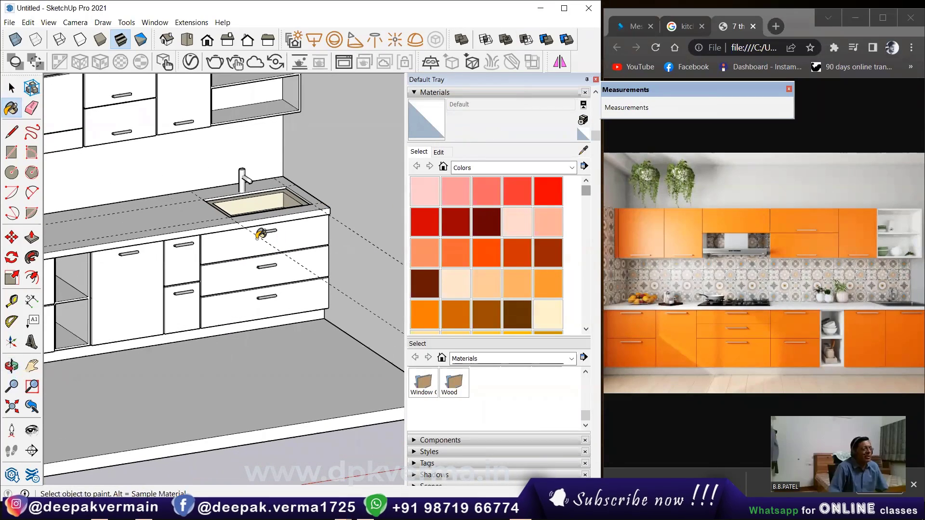
shift+middle_drag(216, 229, 278, 228)
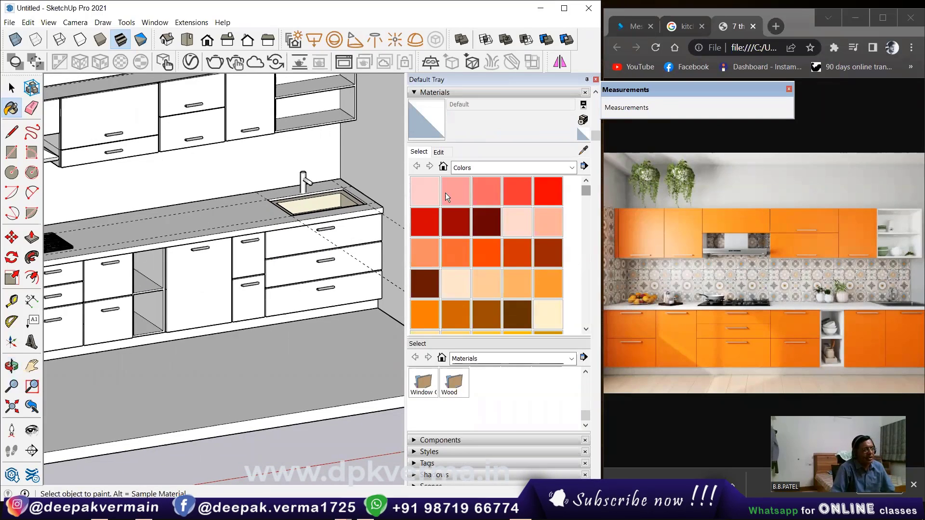
shift+middle_drag(284, 241, 306, 241)
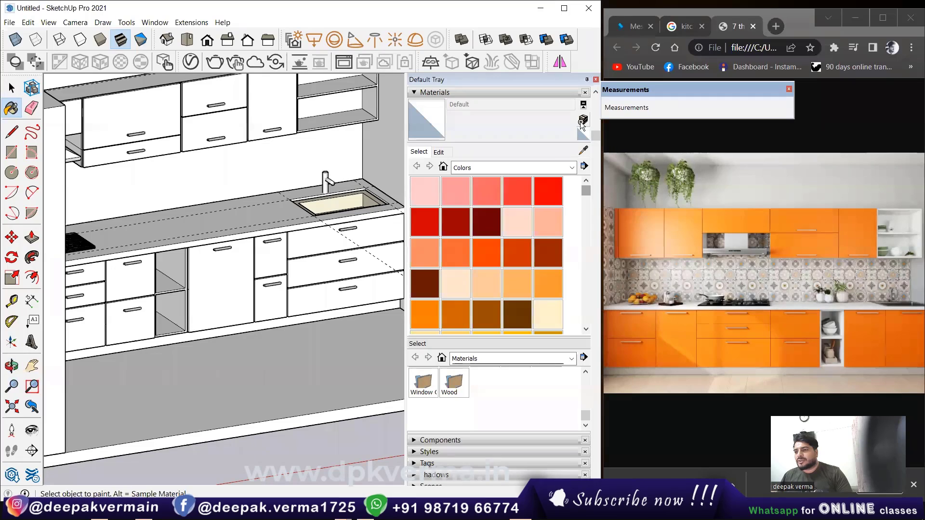
- Create a material named 'orange' with a saturated orange from the colour wheel
click(582, 119)
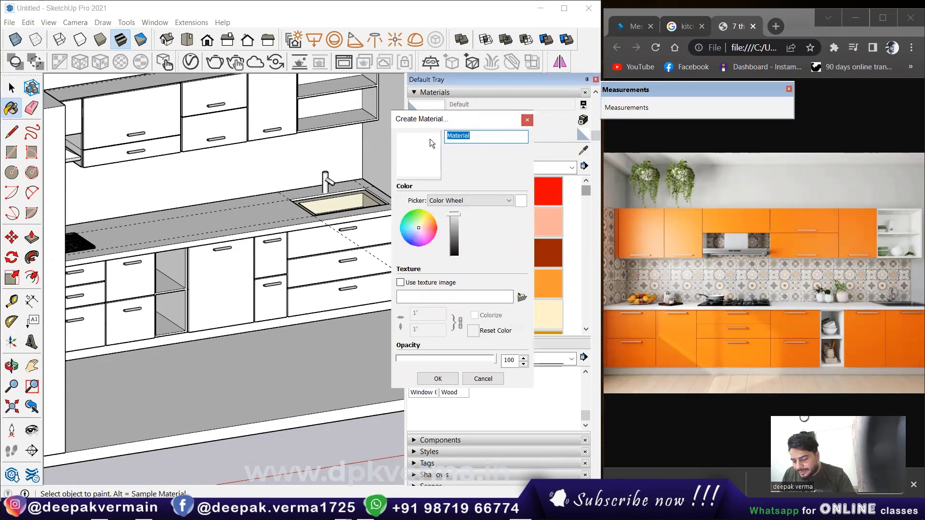
text(orange)
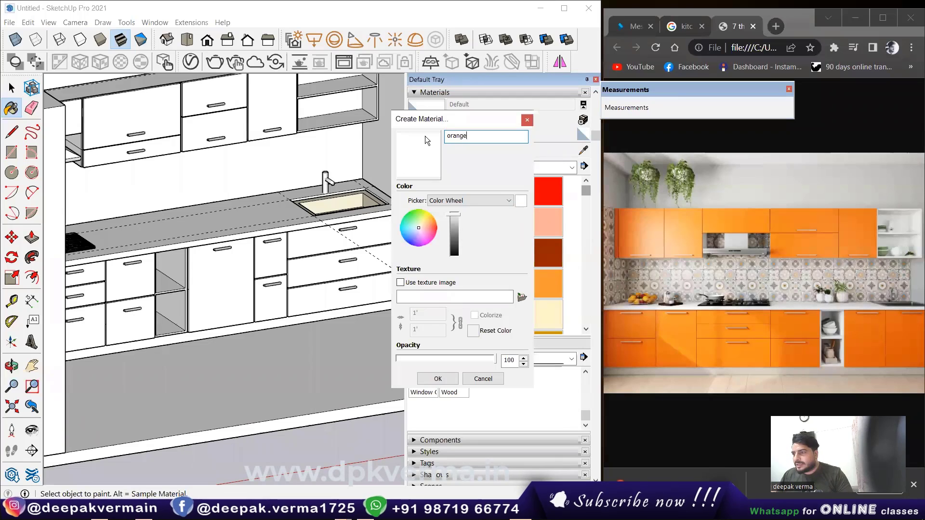
drag(425, 225, 455, 213)
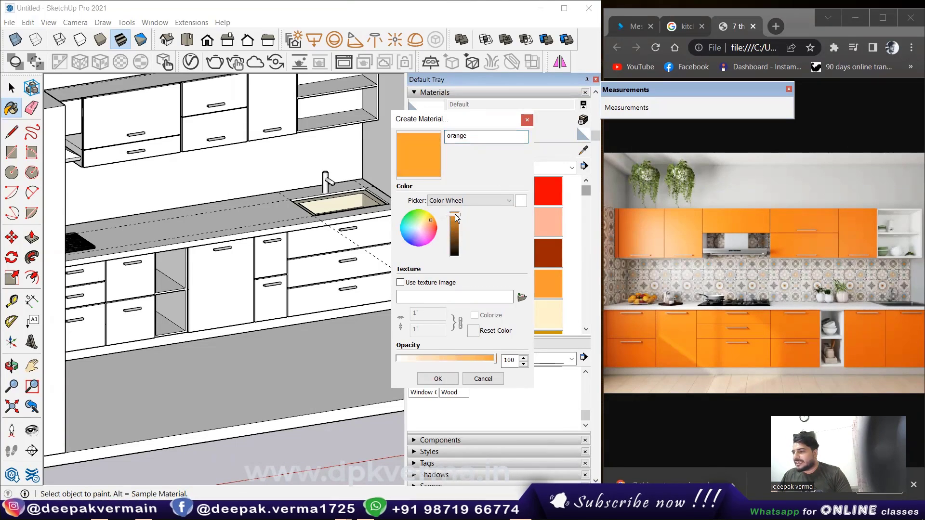
click(432, 220)
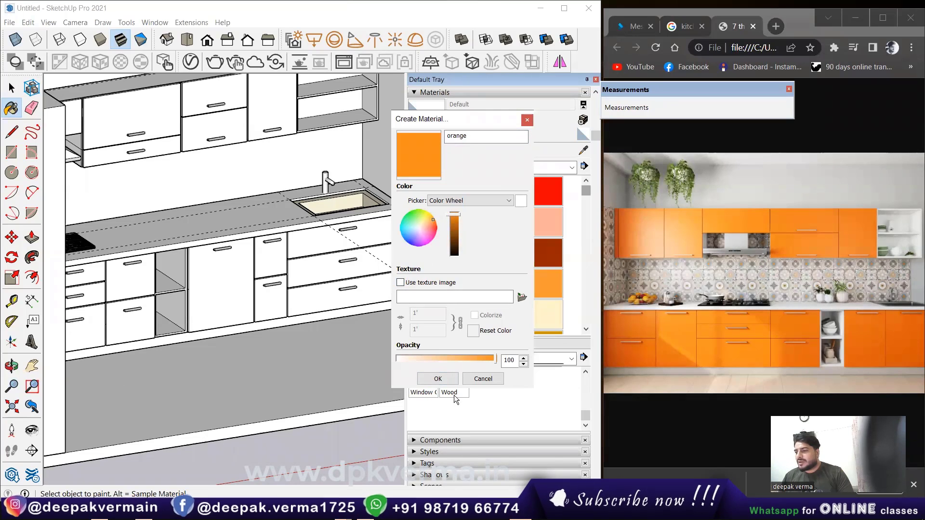
click(435, 376)
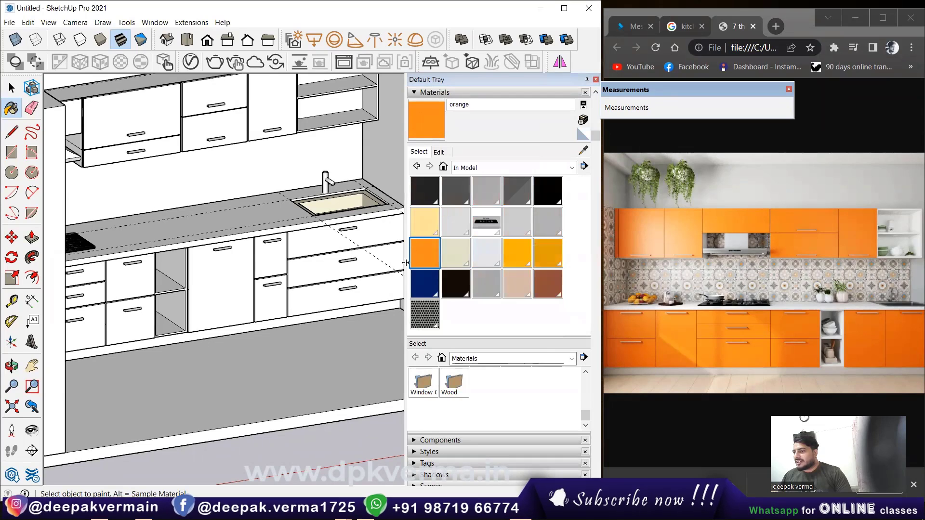
- Paint the central and right lower cabinet doors and drawers orange
click(233, 271)
click(268, 260)
click(271, 295)
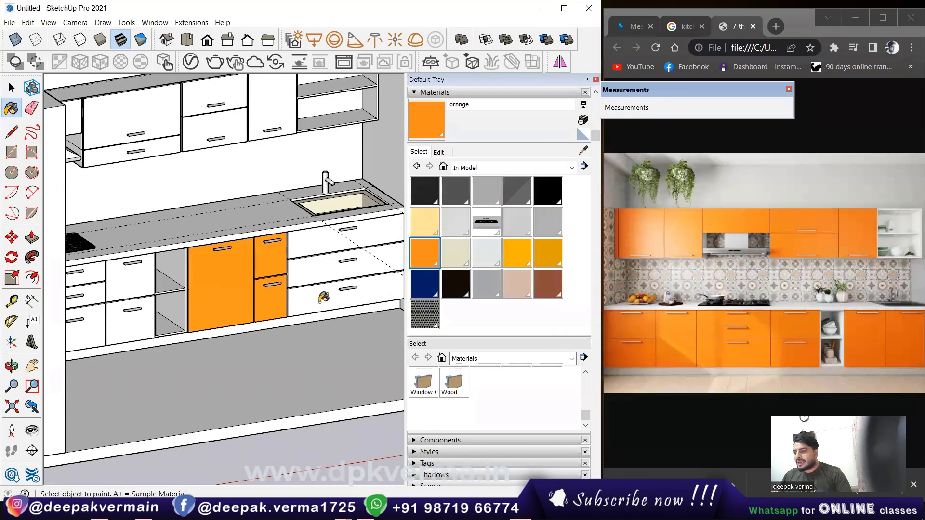
click(323, 299)
click(322, 274)
click(316, 243)
middle_drag(316, 242, 249, 281)
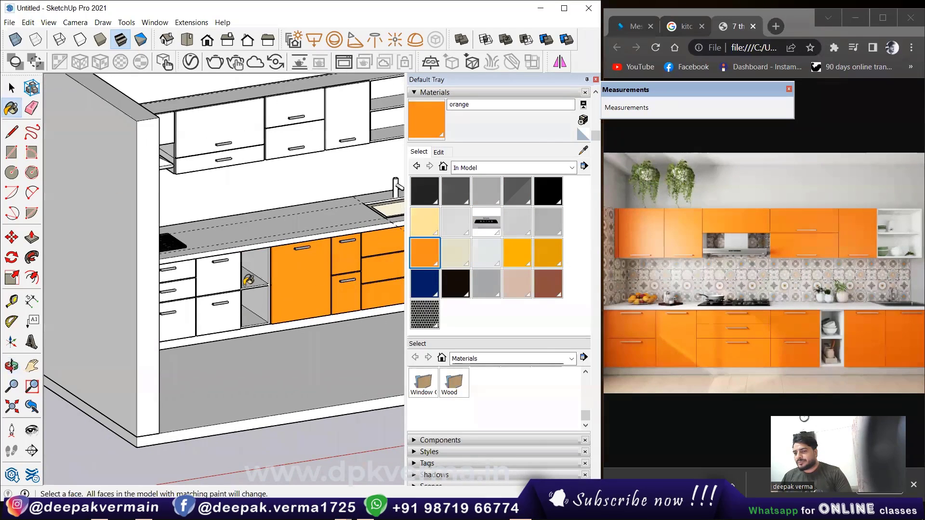
click(218, 273)
click(214, 313)
- Paint the left-end lower drawers and end panel orange
mouse_move(214, 313)
middle_down()
mouse_move(159, 289)
mouse_move(179, 307)
middle_up()
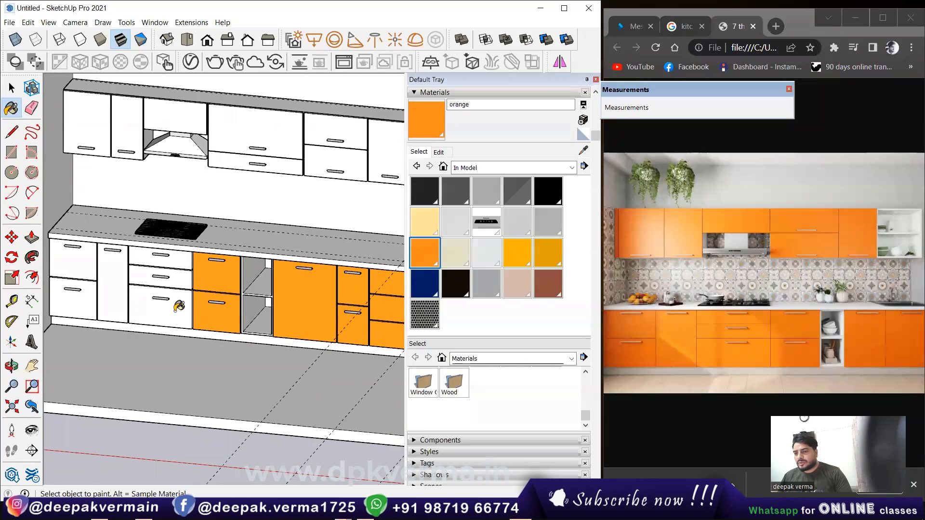
click(147, 313)
click(118, 277)
click(73, 261)
click(77, 295)
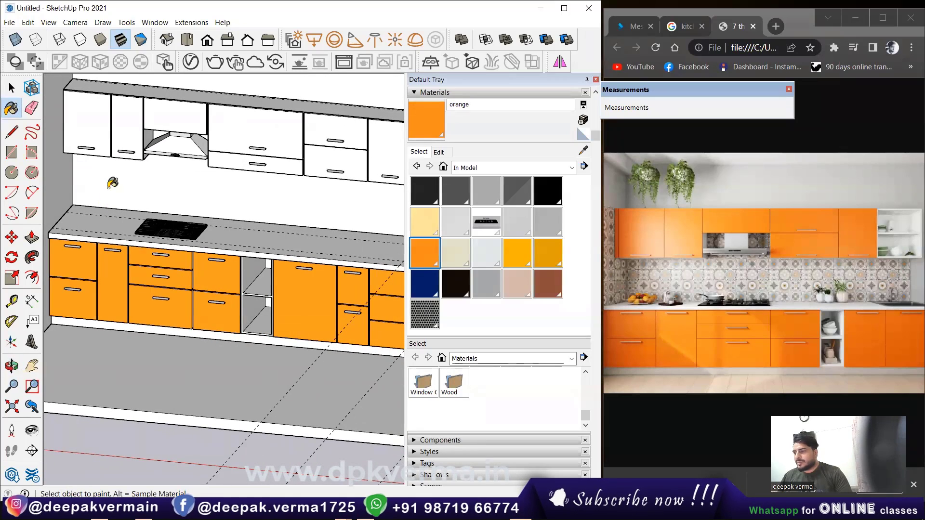
- Paint all upper cabinet doors, the hood panel and upper drawer orange
click(105, 142)
click(135, 115)
click(179, 113)
click(255, 117)
click(282, 165)
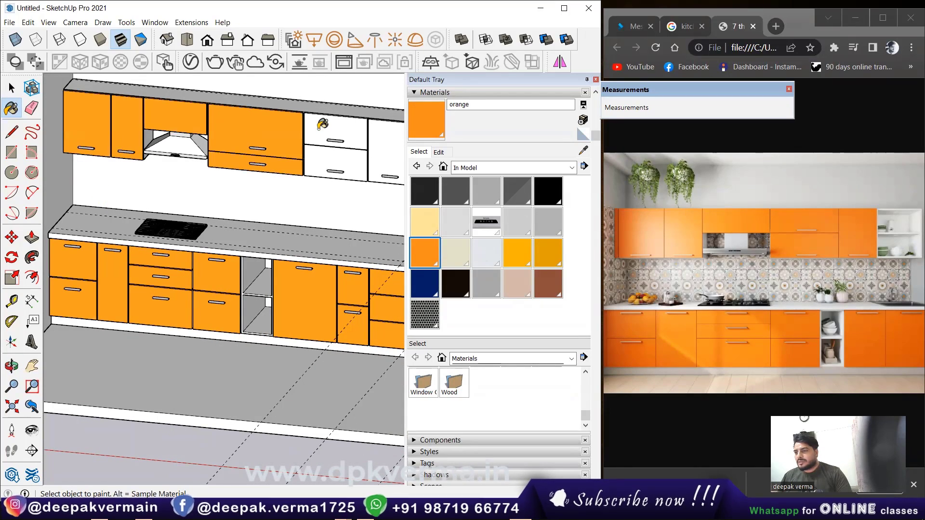
click(319, 129)
click(333, 161)
click(388, 145)
- Orbit to the sink end and bring up the V-Ray Asset Editor
scroll(338, 159, down, 3)
mouse_move(337, 159)
middle_down()
mouse_move(270, 183)
mouse_move(275, 191)
mouse_move(209, 184)
mouse_move(246, 177)
middle_up()
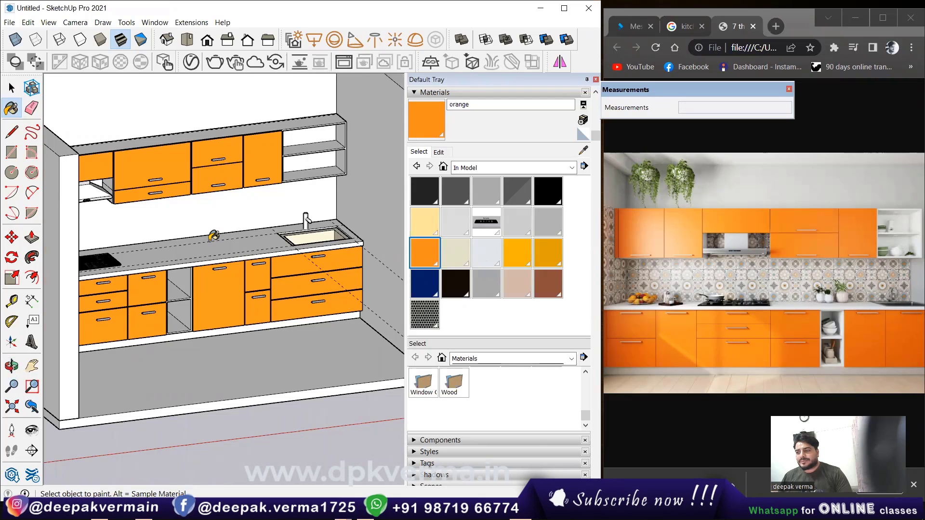
click(209, 239)
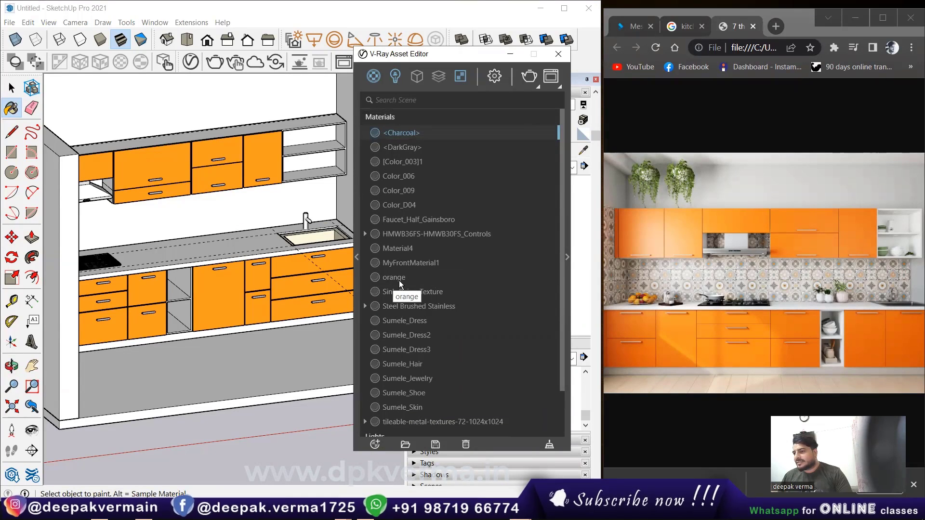
- Purge unused materials from the V-Ray scene material list
scroll(402, 285, down, 1)
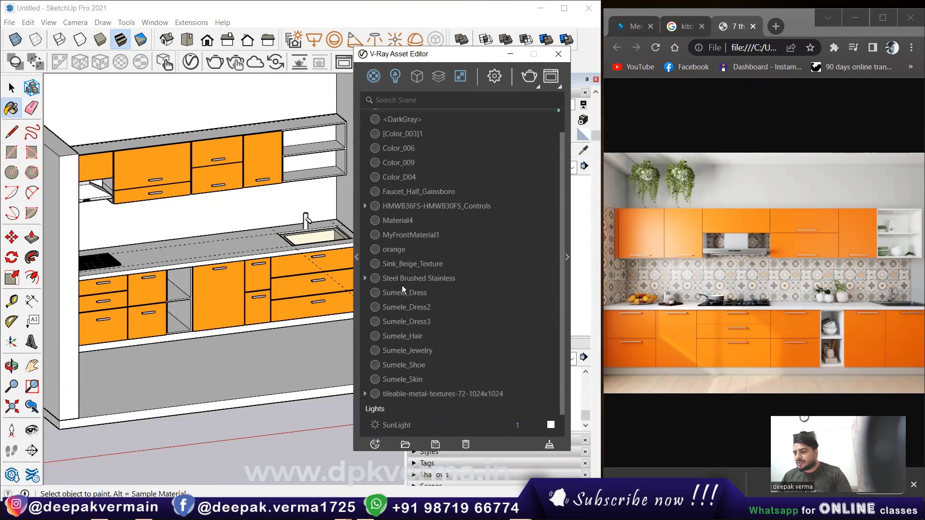
scroll(402, 285, down, 1)
click(550, 446)
click(493, 256)
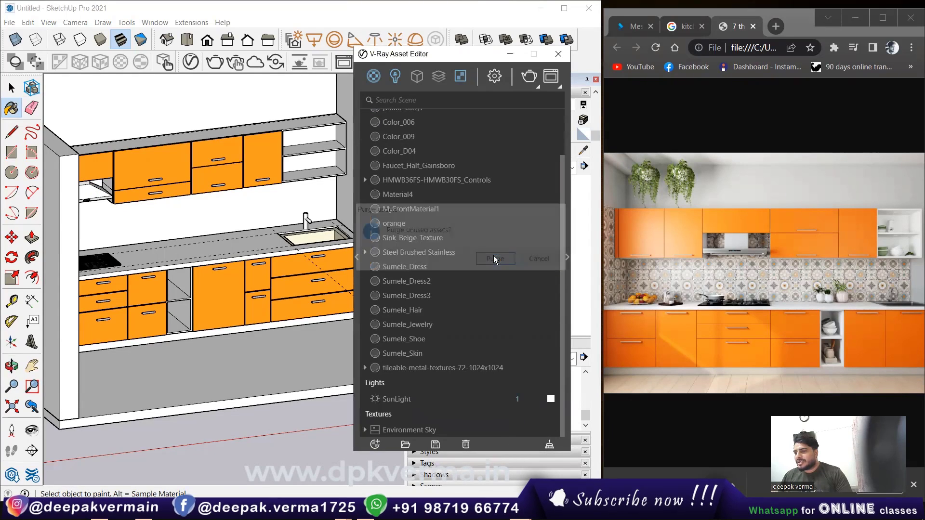
scroll(437, 256, up, 1)
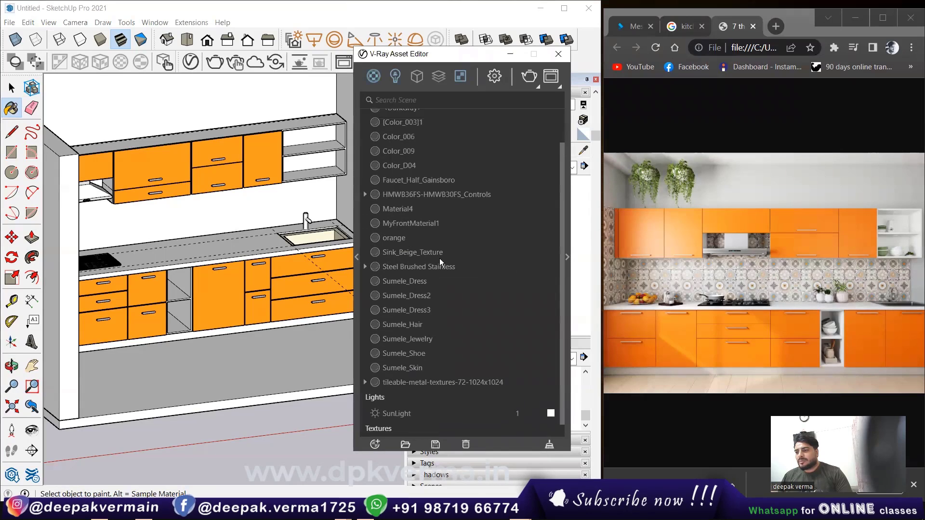
scroll(437, 257, up, 1)
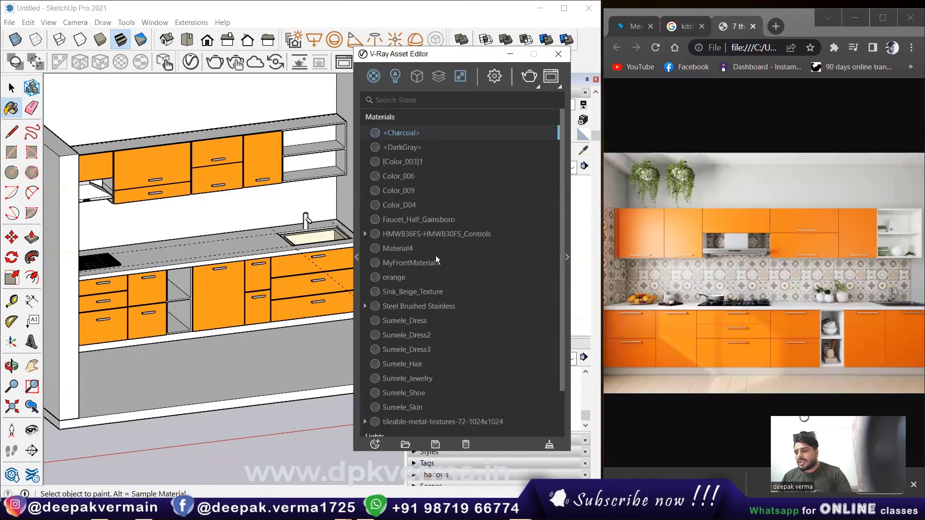
- Rename the orange material to '01 orange' and open its settings
right_click(392, 280)
click(417, 356)
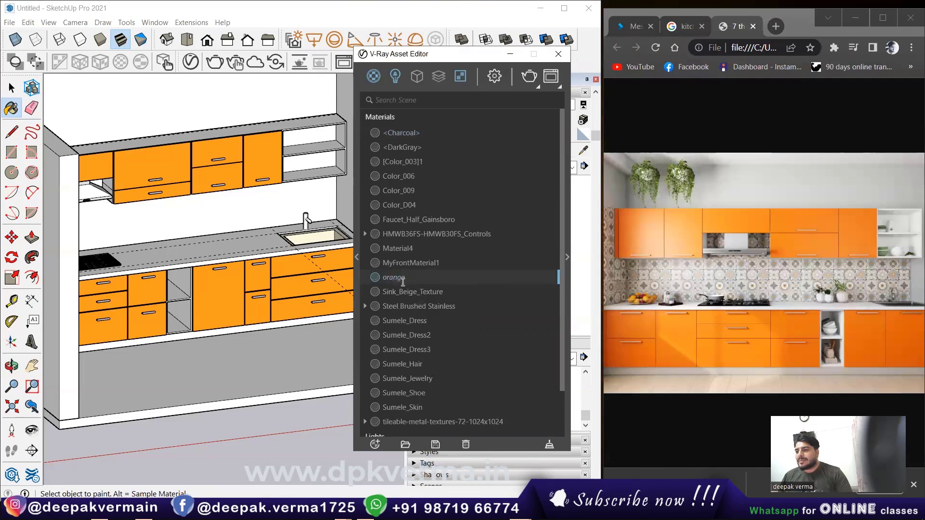
drag(393, 279, 384, 278)
text(01)
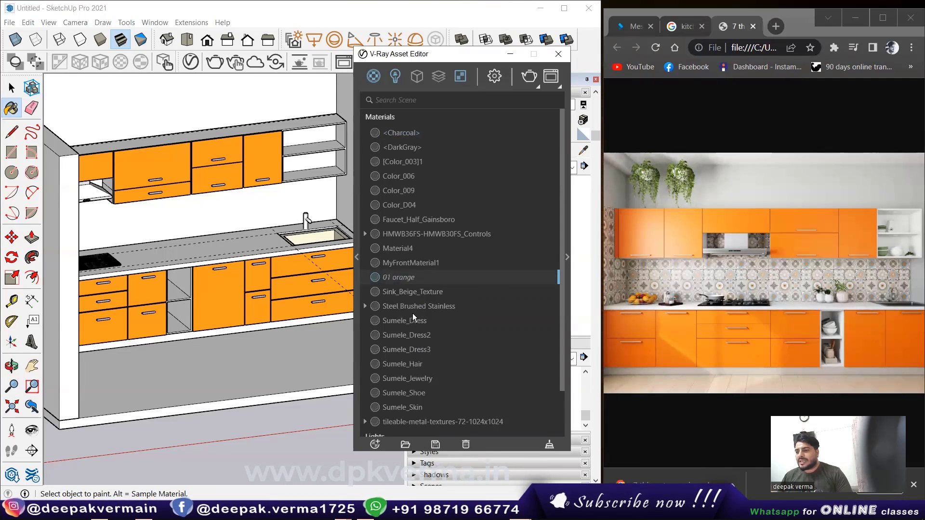
key(Return)
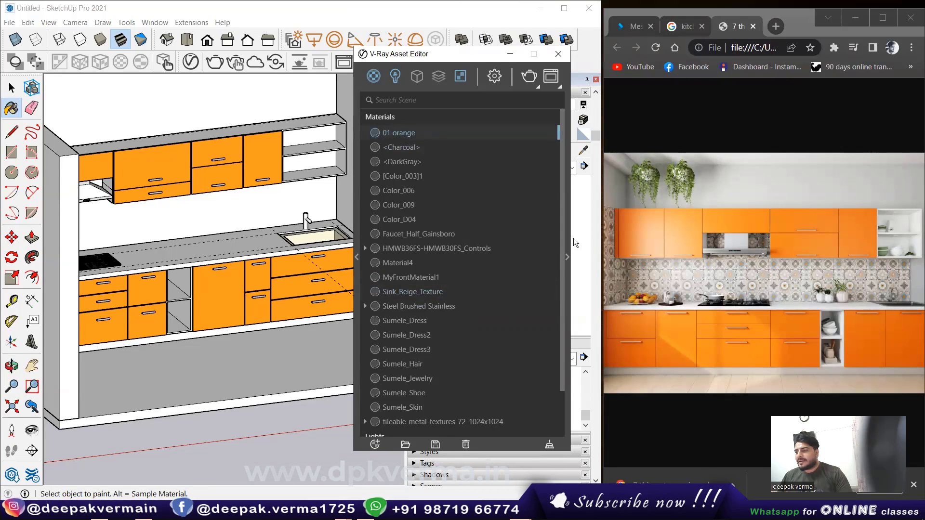
click(569, 246)
- Lighten 01 orange's reflection colour to grey and set reflection glossiness to 0.9
drag(481, 54, 300, 53)
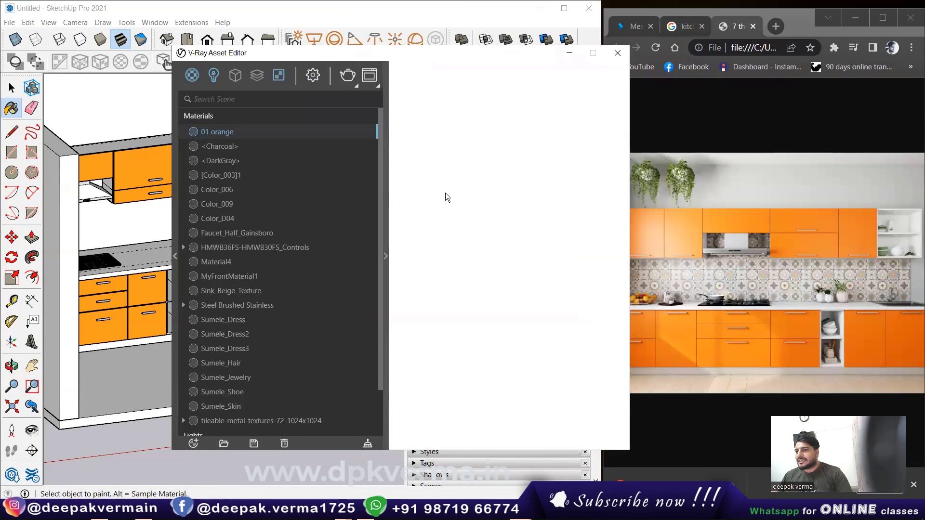
drag(389, 57, 409, 59)
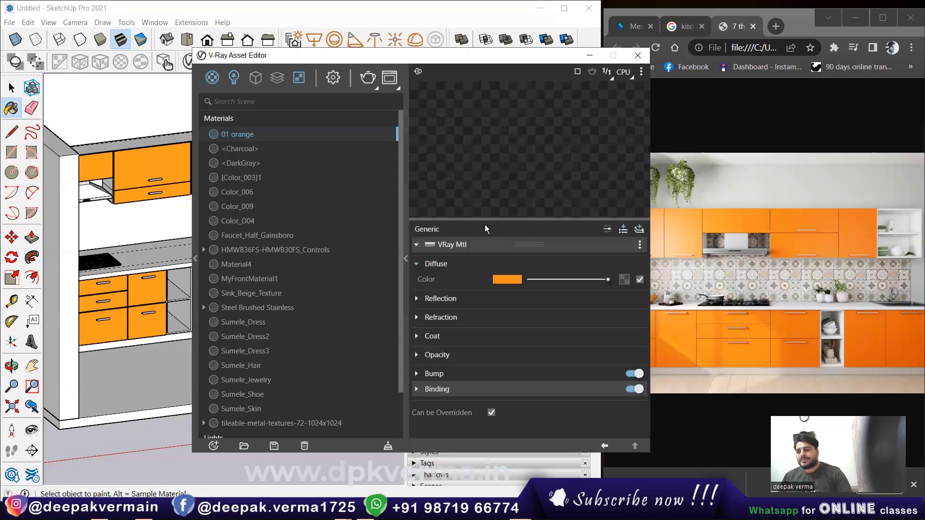
click(417, 299)
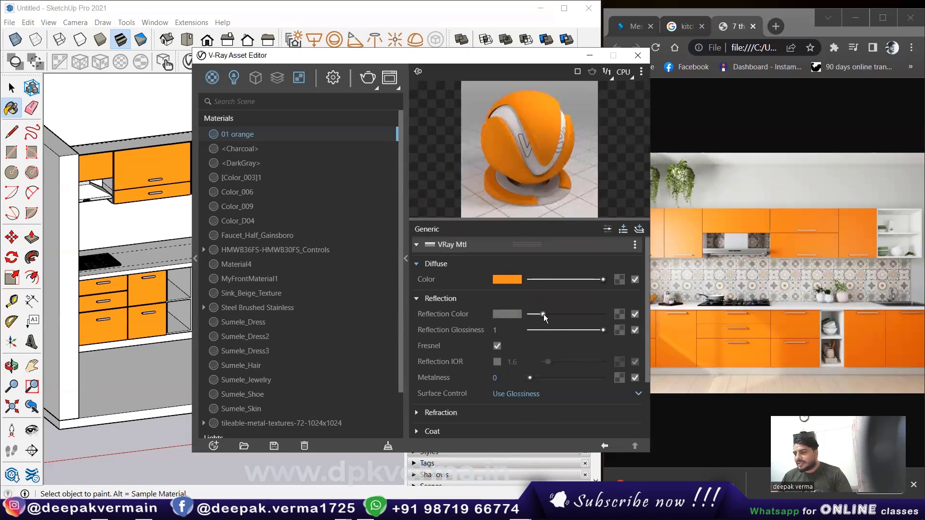
drag(543, 315, 550, 314)
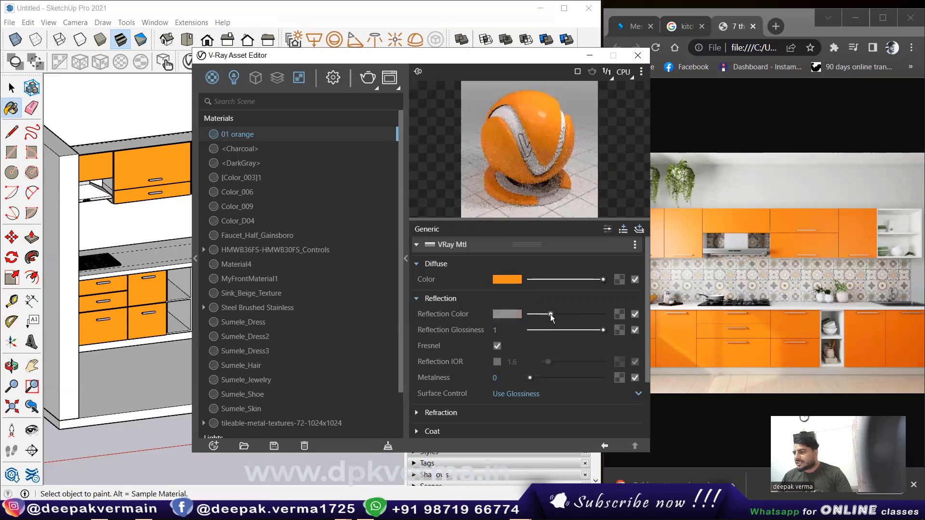
drag(603, 330, 598, 330)
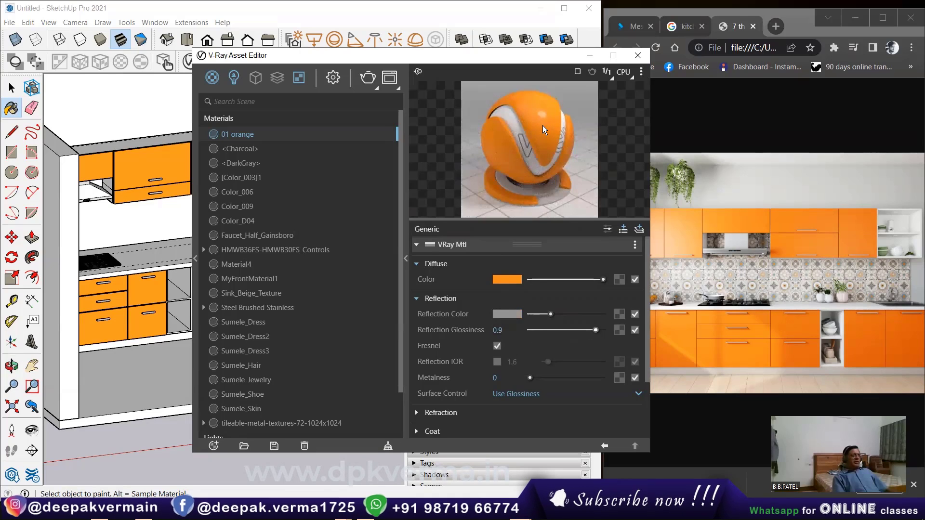
scroll(420, 375, down, 3)
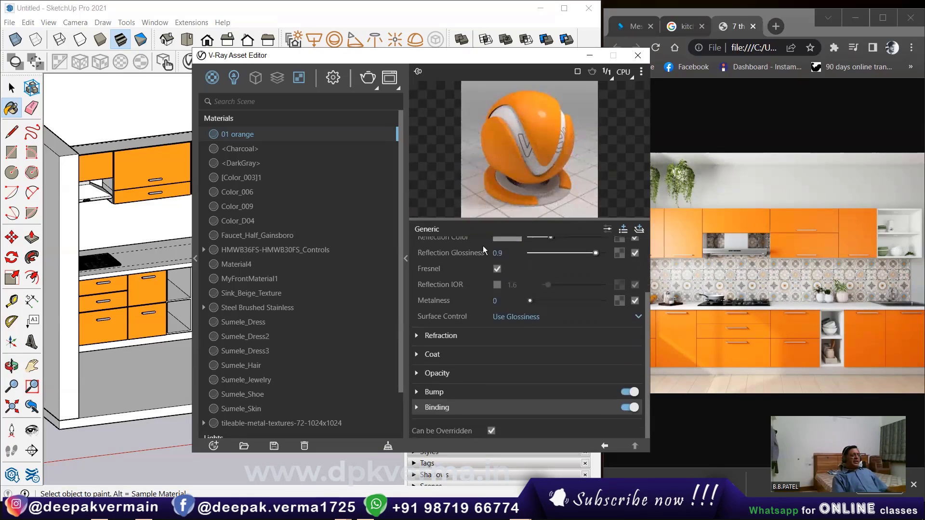
- Minimise the V-Ray editor and zoom back in on the kitchen
click(600, 59)
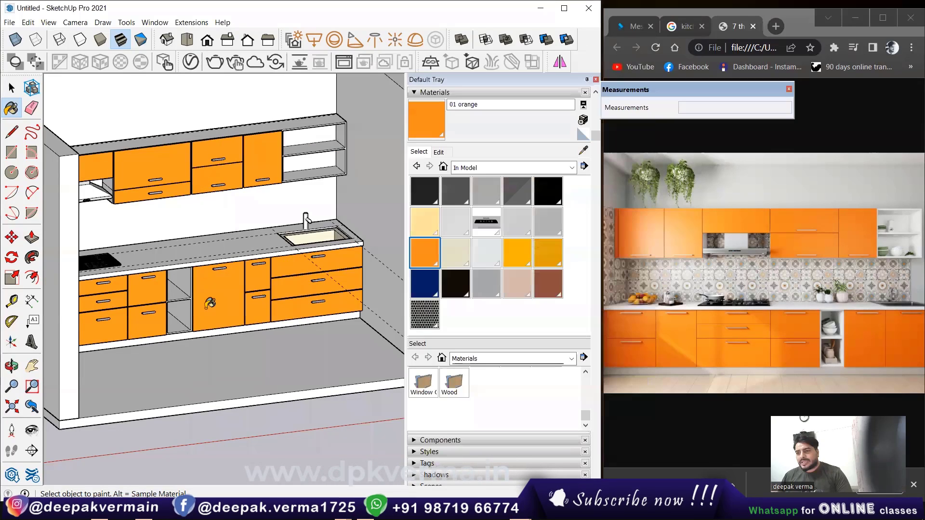
scroll(265, 219, up, 2)
scroll(258, 223, up, 1)
scroll(262, 215, up, 2)
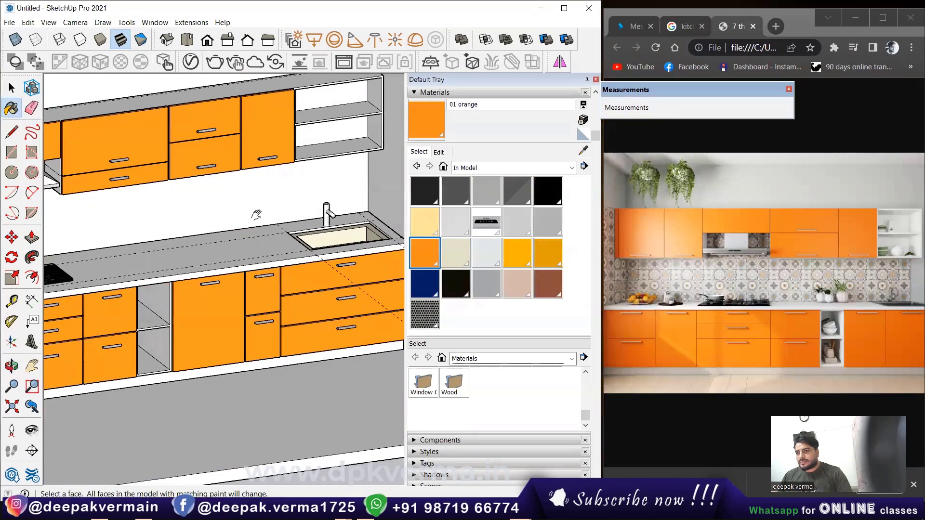
scroll(229, 225, up, 2)
scroll(229, 224, up, 2)
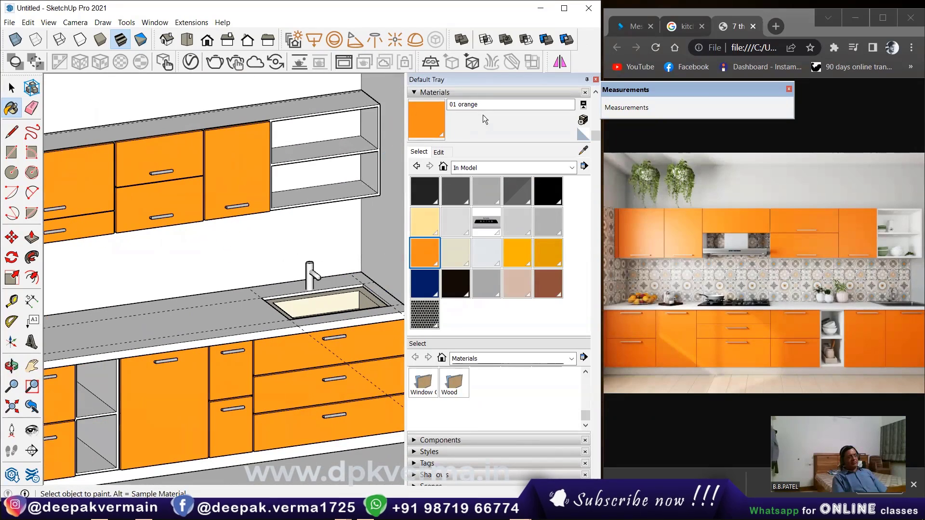
- Create a pale green '02 glass' material and paint the large upper cabinet door
click(583, 120)
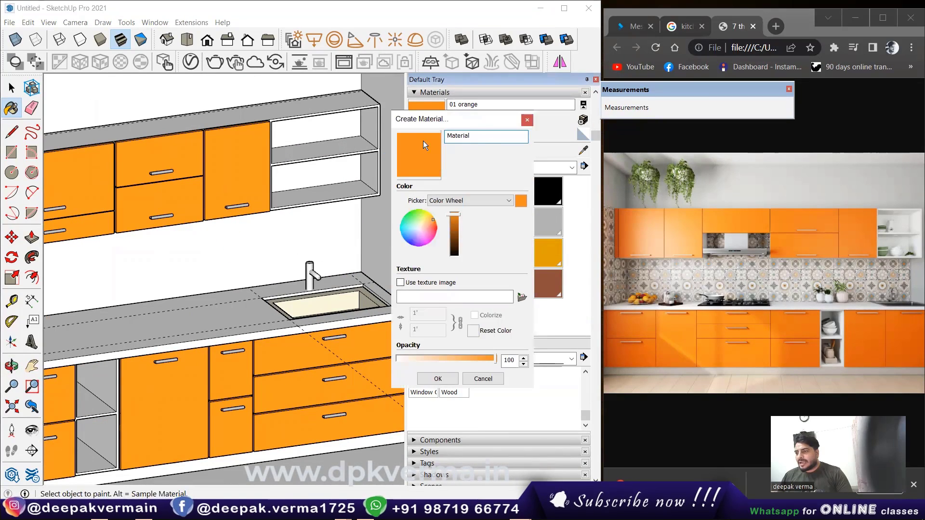
text(02 gl)
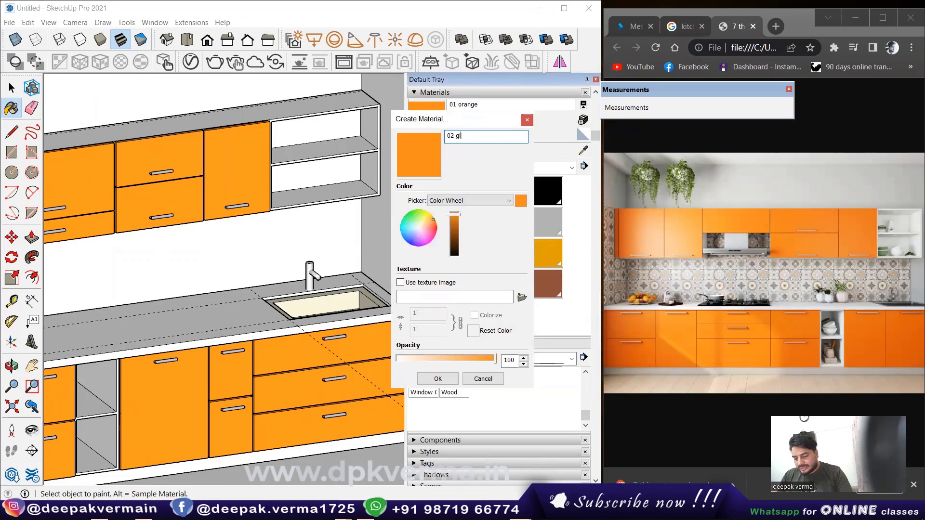
text(ass)
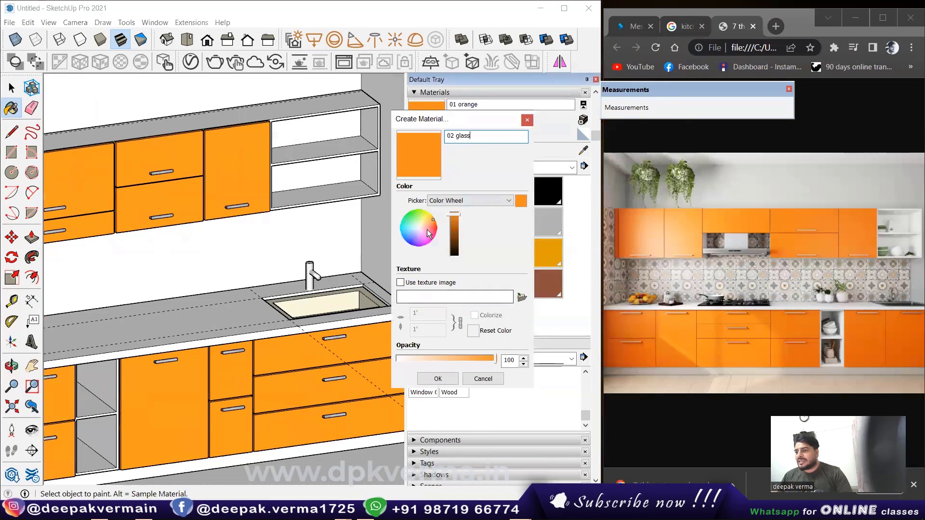
click(418, 217)
drag(419, 219, 419, 227)
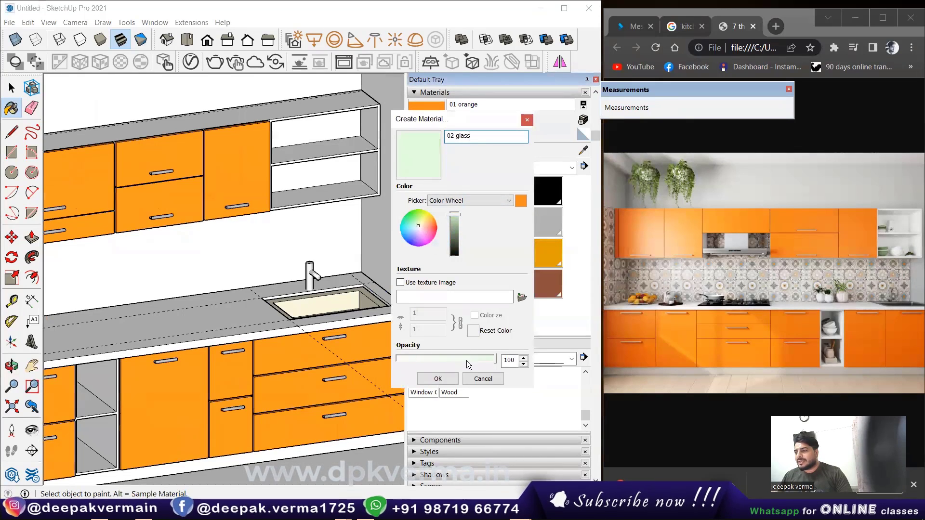
click(438, 379)
click(247, 173)
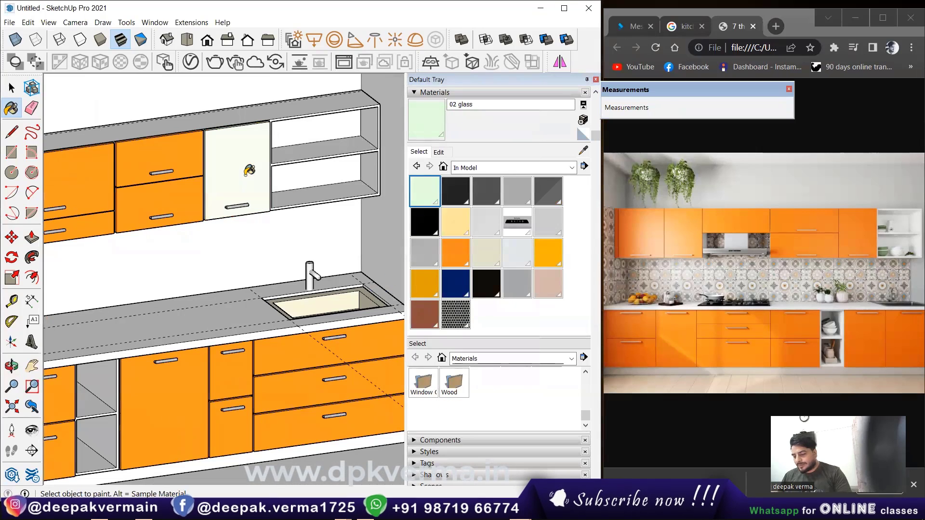
- Give 02 glass a fully white refraction colour and refraction IOR 1.3
key(m)
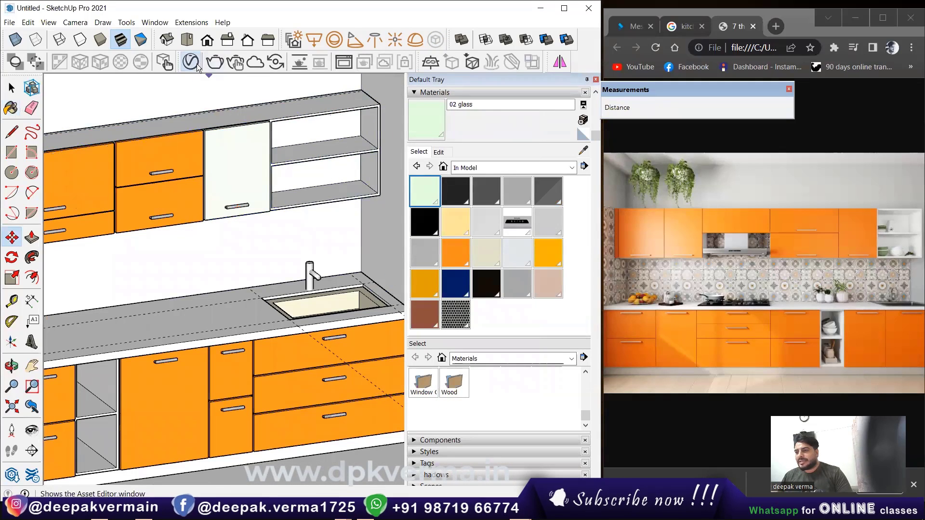
click(190, 62)
click(236, 152)
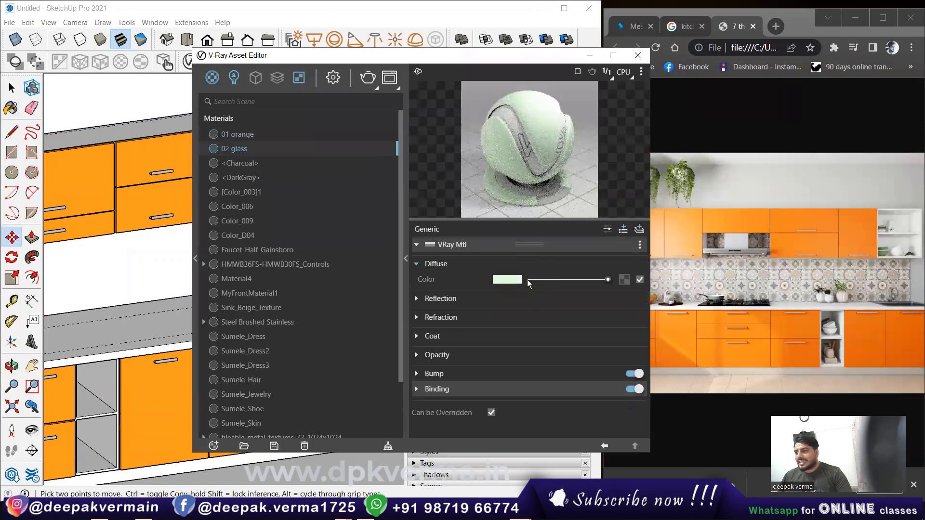
click(417, 317)
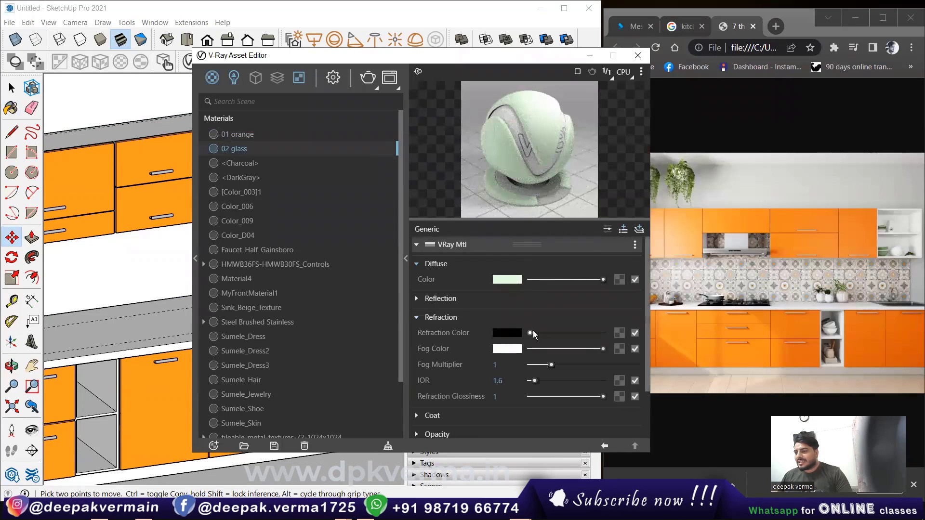
drag(530, 333, 602, 333)
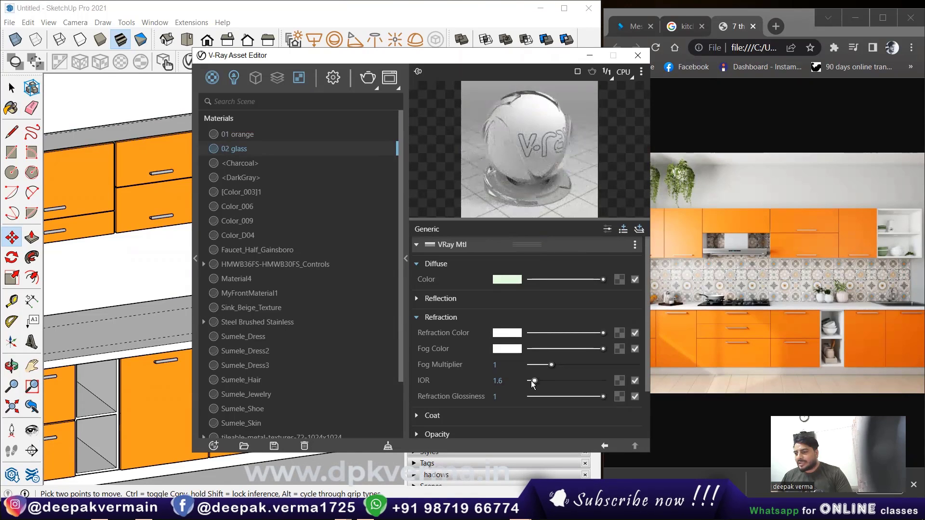
drag(532, 384, 484, 383)
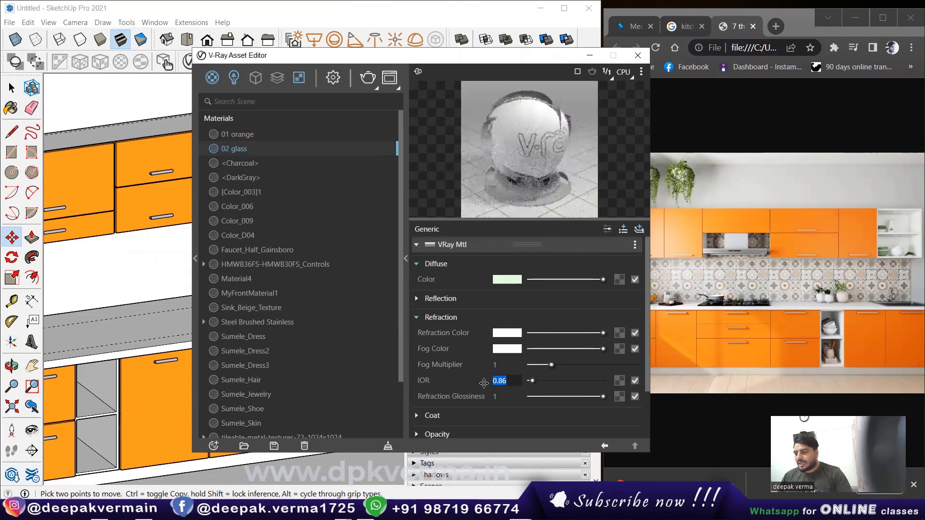
text(1.3)
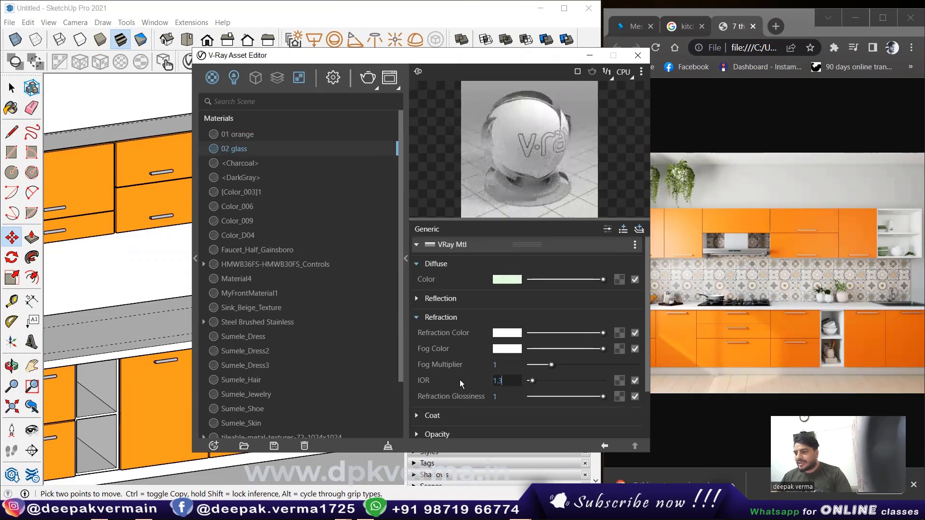
- Recheck the IOR, slightly darken the glass diffuse, and view the door at an angle
click(530, 316)
click(498, 318)
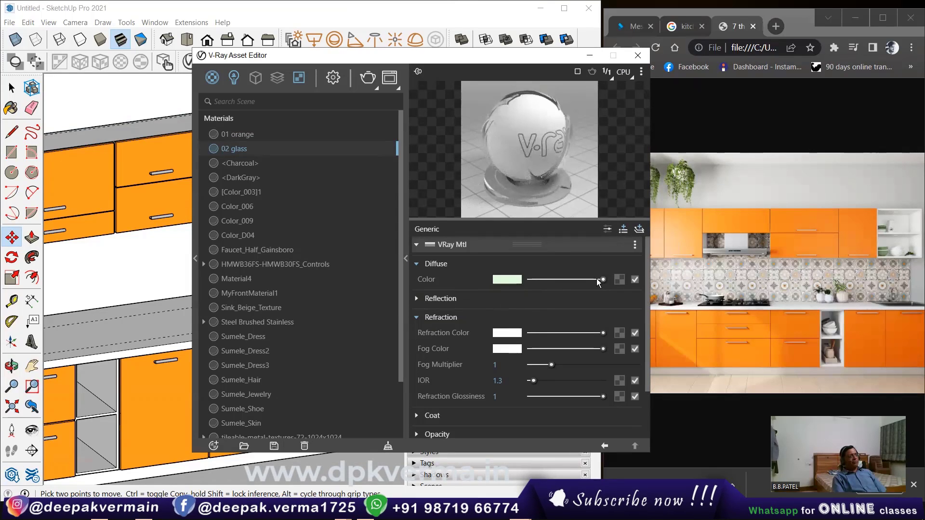
drag(598, 280, 578, 279)
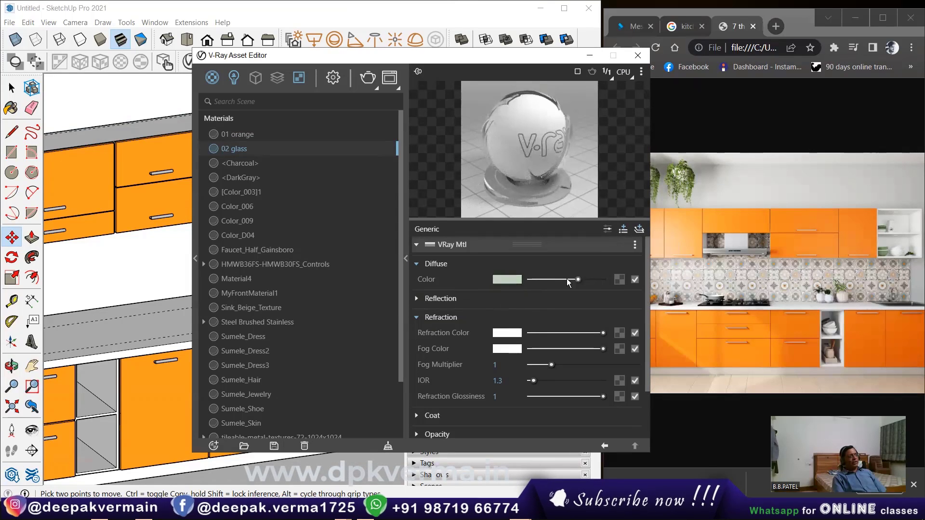
click(592, 59)
scroll(241, 183, up, 2)
scroll(236, 182, up, 2)
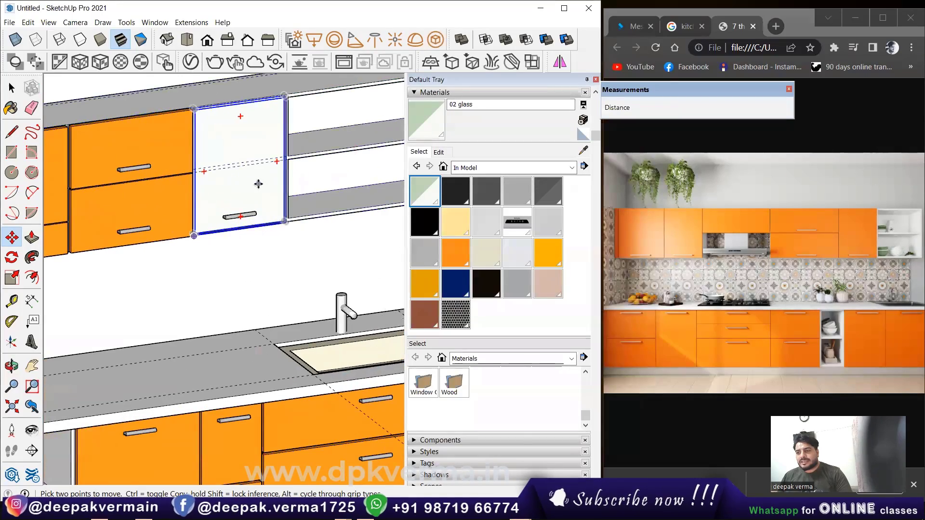
middle_drag(258, 184, 278, 167)
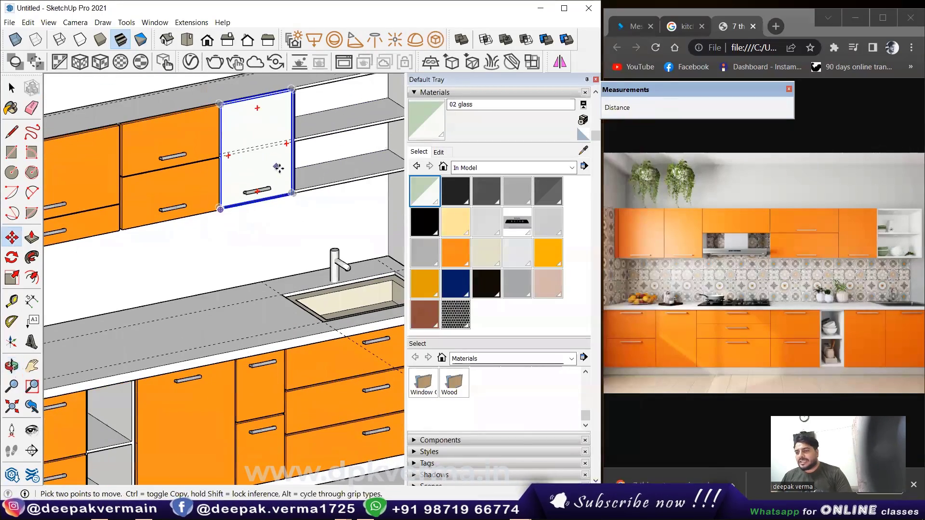
- Reopen the V-Ray editor and use the 02 glass material's context menu
click(191, 61)
right_click(238, 149)
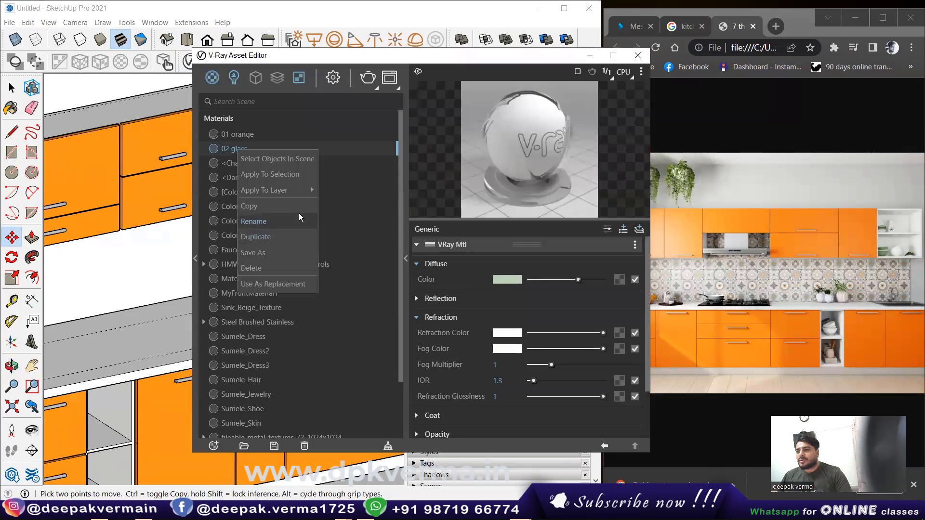
click(268, 178)
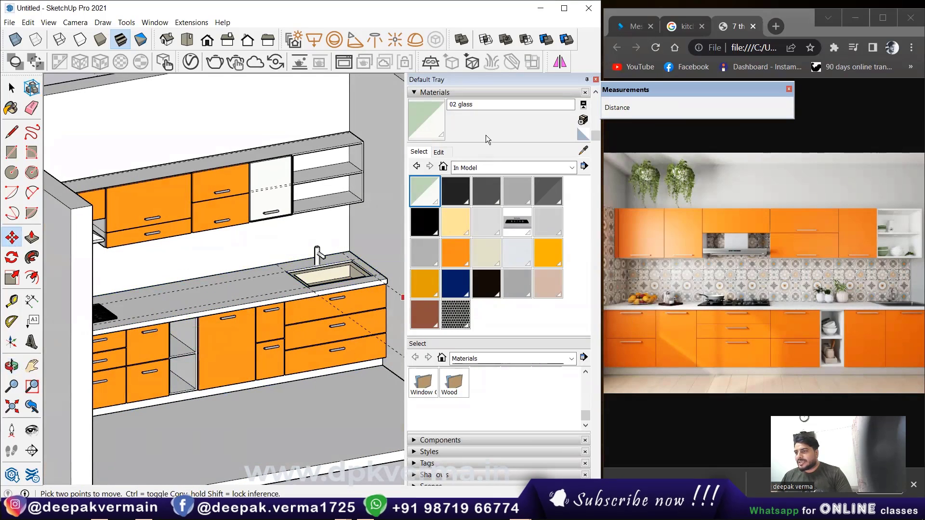
- Add a new Generic V-Ray material named '03 white'
click(191, 61)
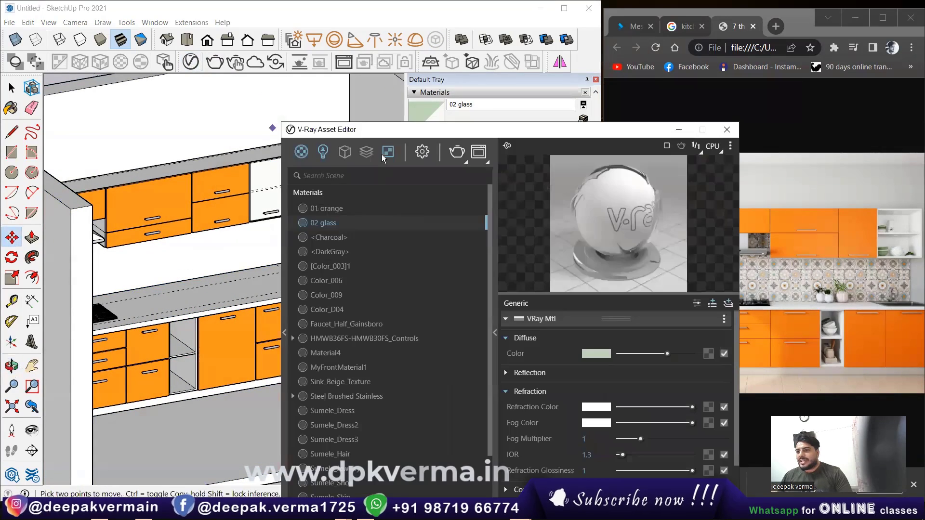
drag(377, 129, 376, 24)
click(302, 413)
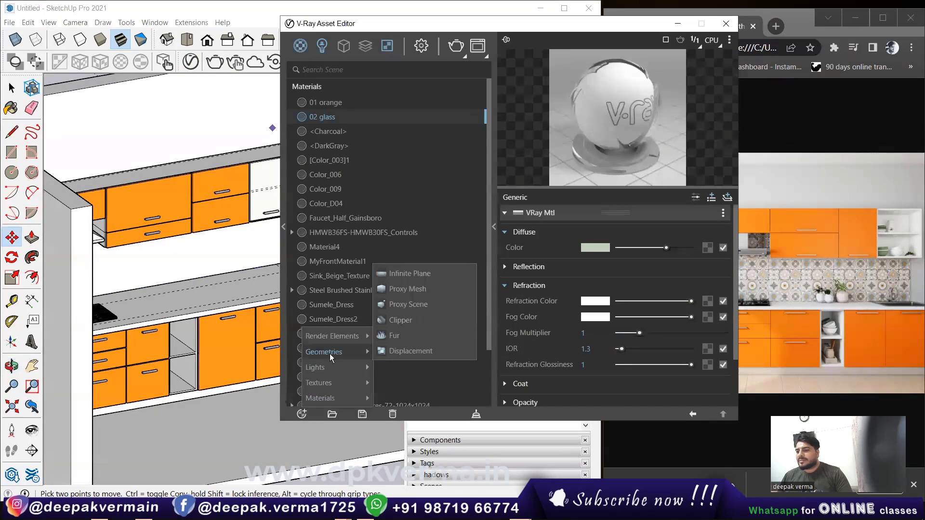
mouse_move(320, 398)
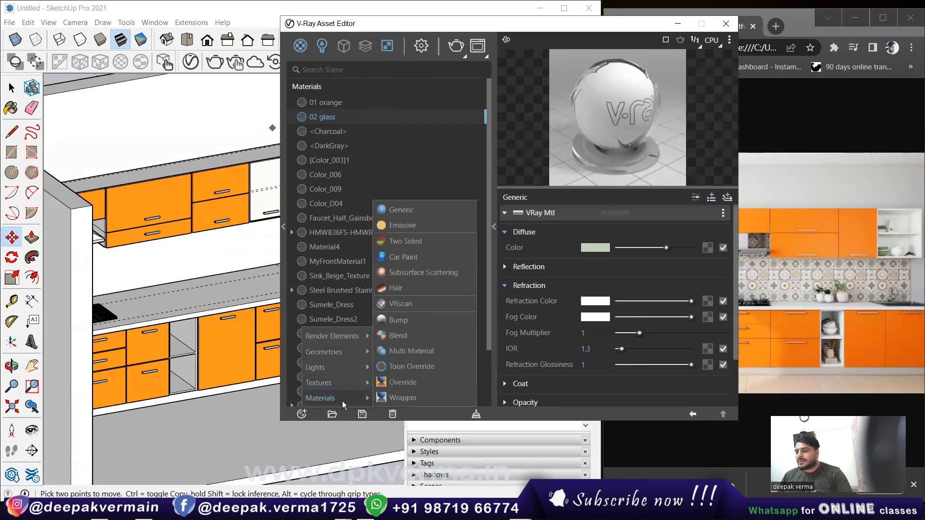
click(400, 210)
right_click(323, 232)
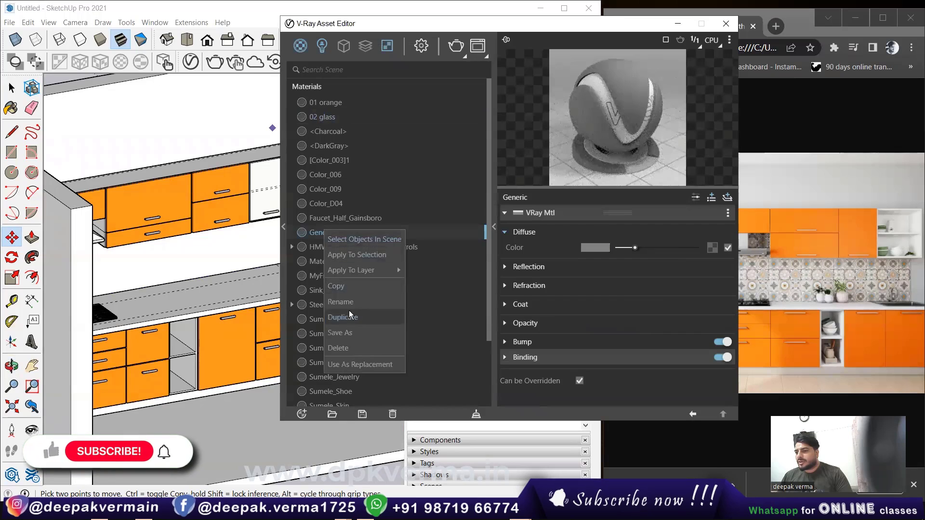
click(340, 302)
text(0)
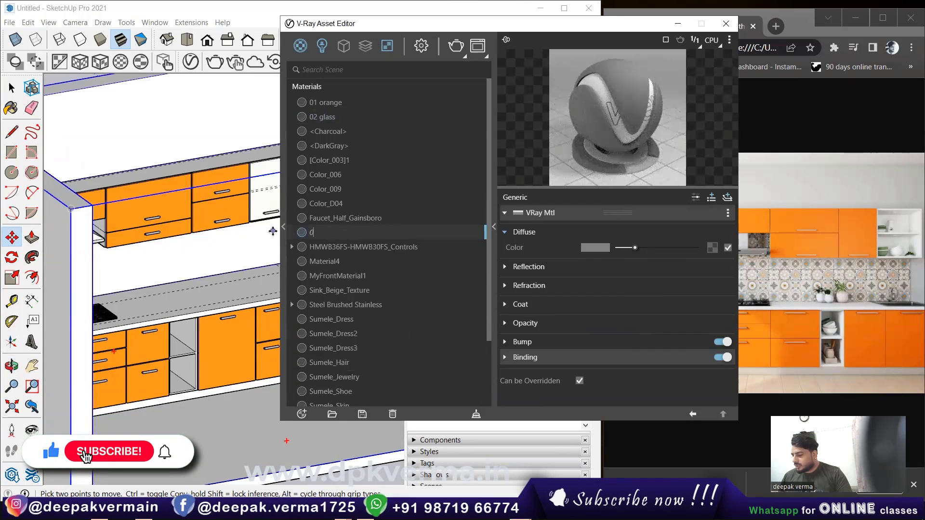
text(3 whitw)
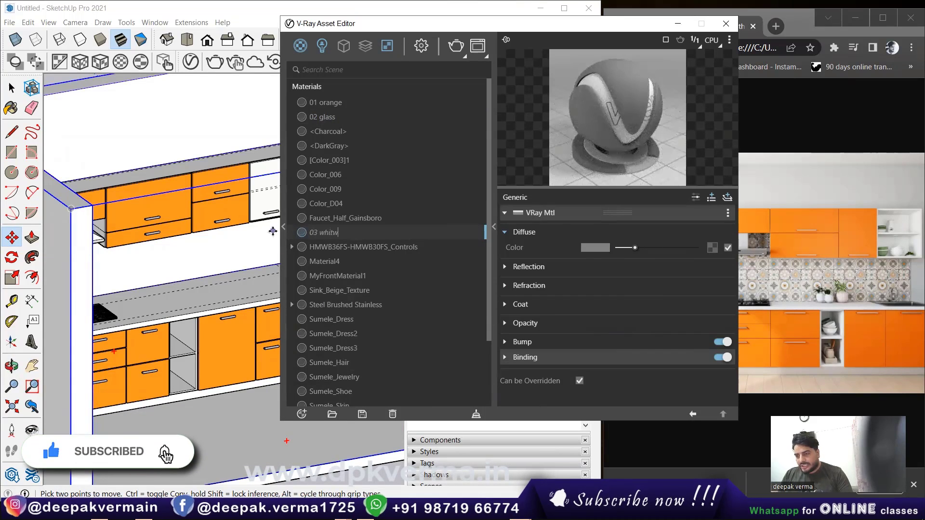
key(BackSpace)
text(e)
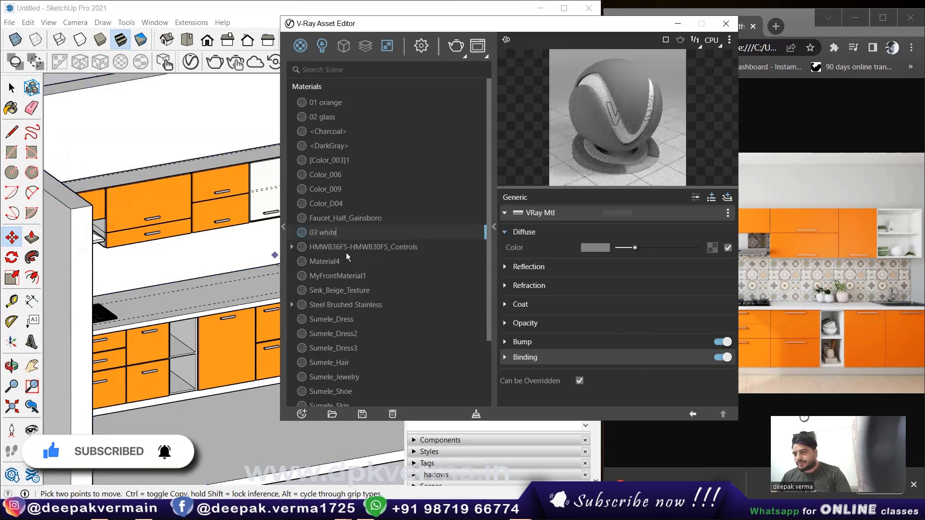
click(349, 253)
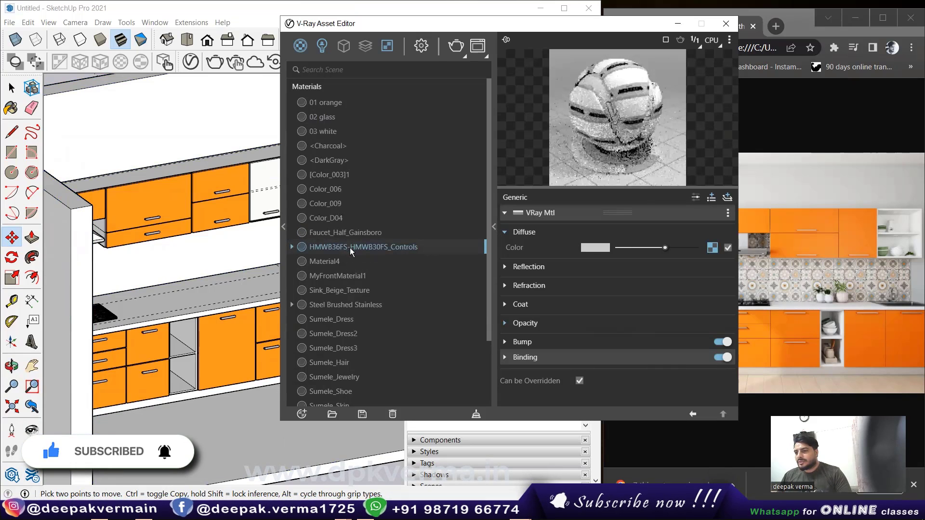
- Set 03 white's diffuse to pure white and add a slight reflection
click(327, 131)
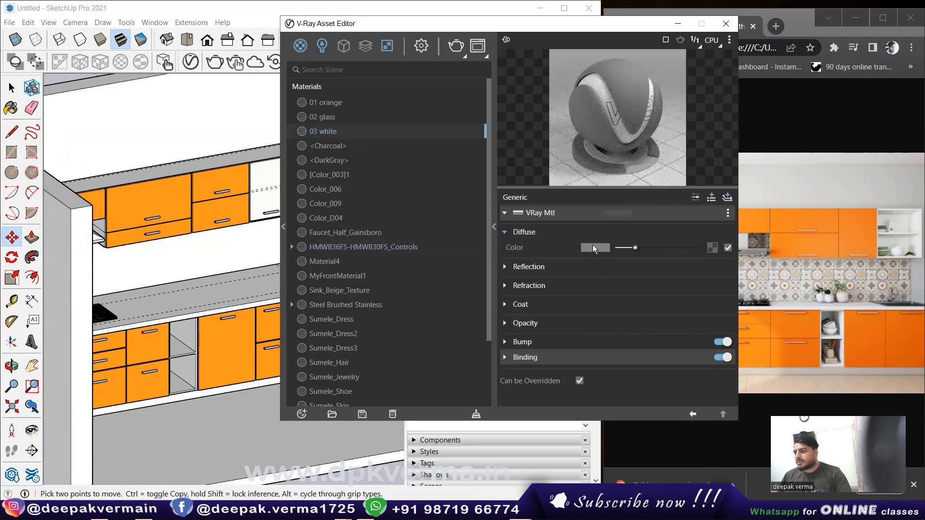
click(593, 247)
drag(306, 201, 270, 161)
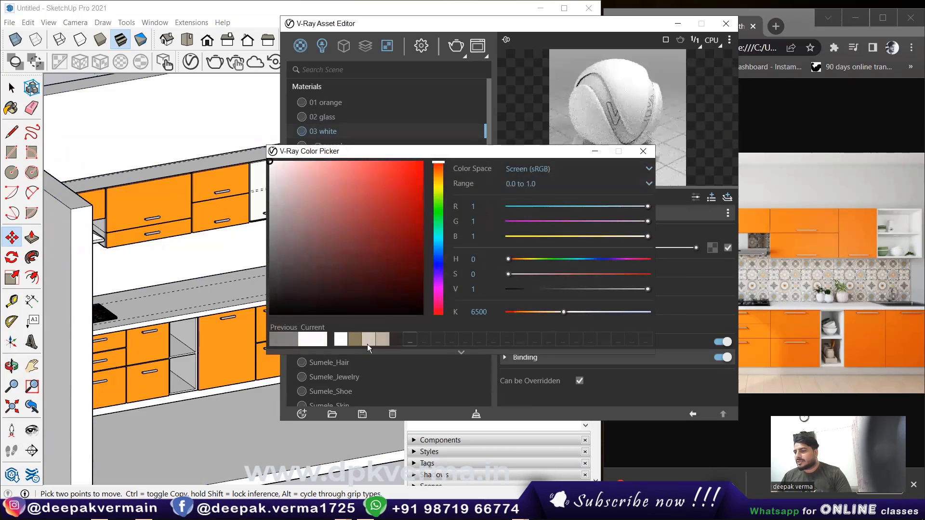
click(313, 340)
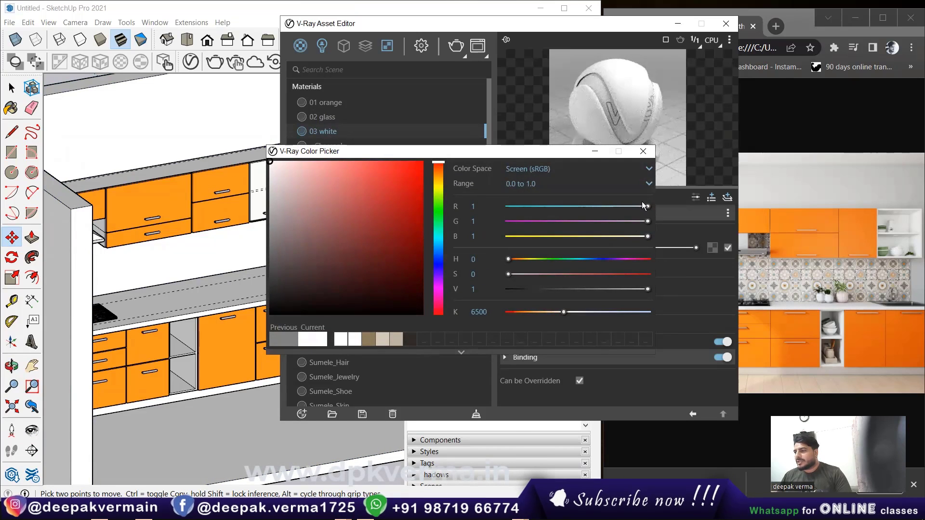
click(643, 151)
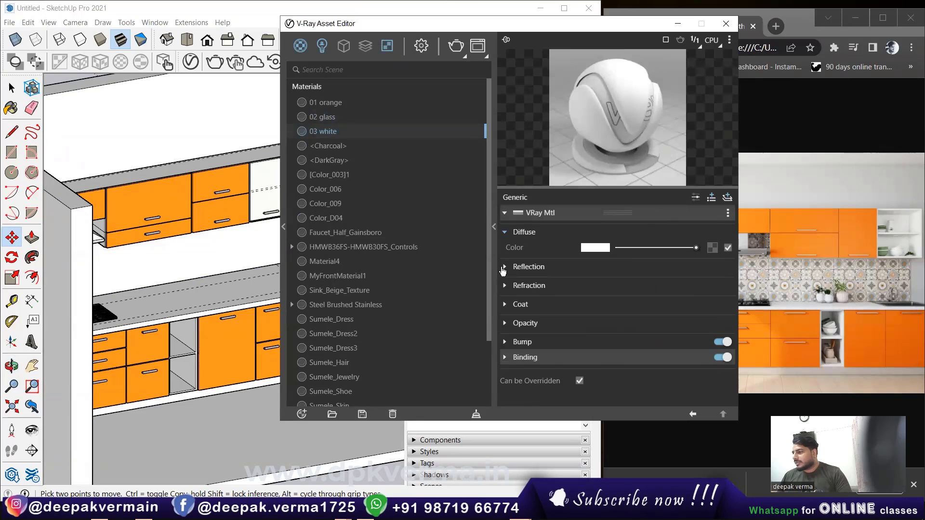
click(504, 267)
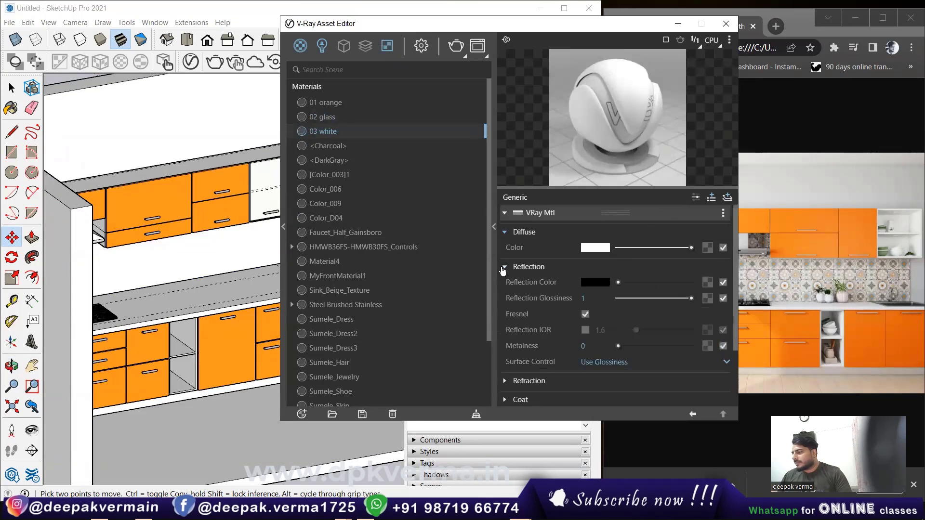
click(620, 283)
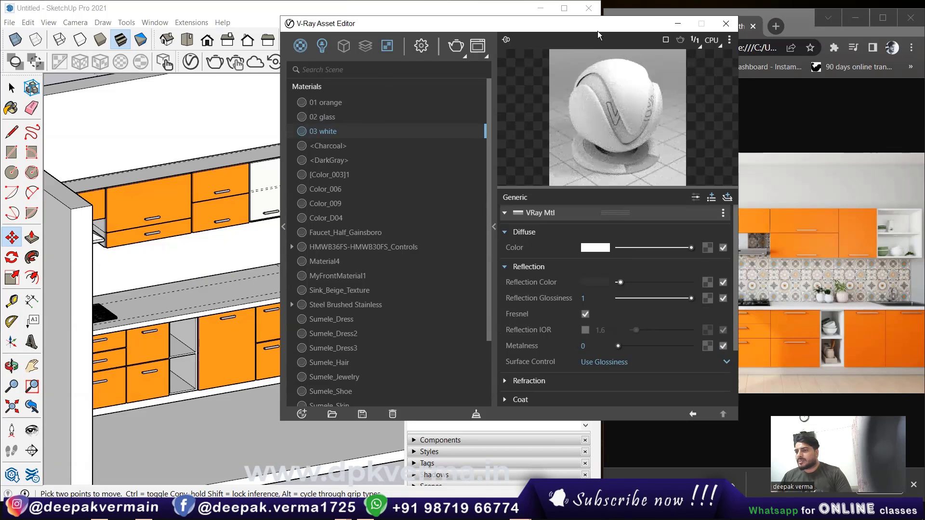
drag(598, 31, 599, 46)
- Paint an upper cabinet door with the 03 white material
click(12, 112)
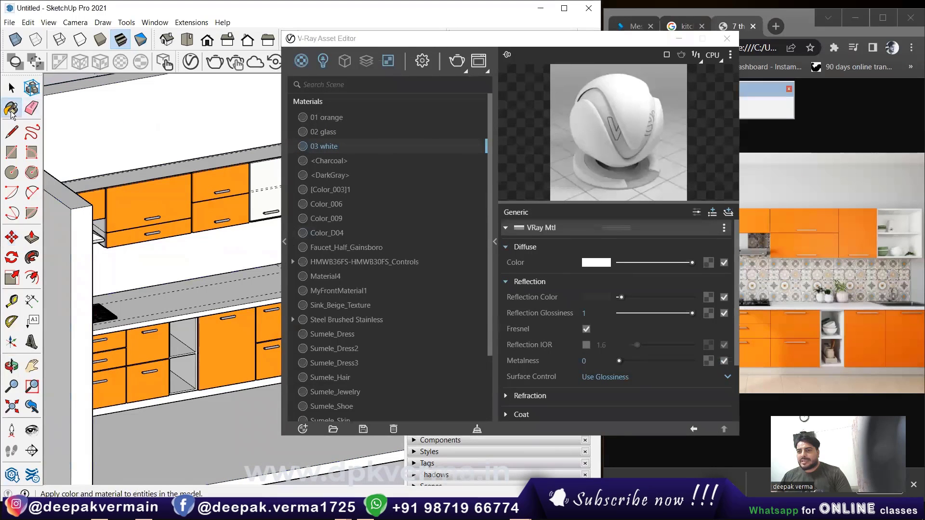
click(594, 47)
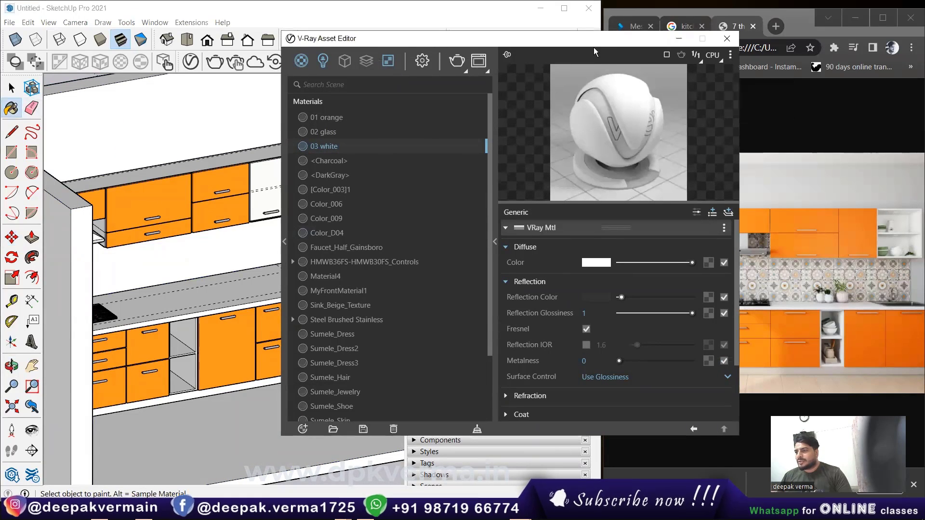
drag(594, 47, 514, 295)
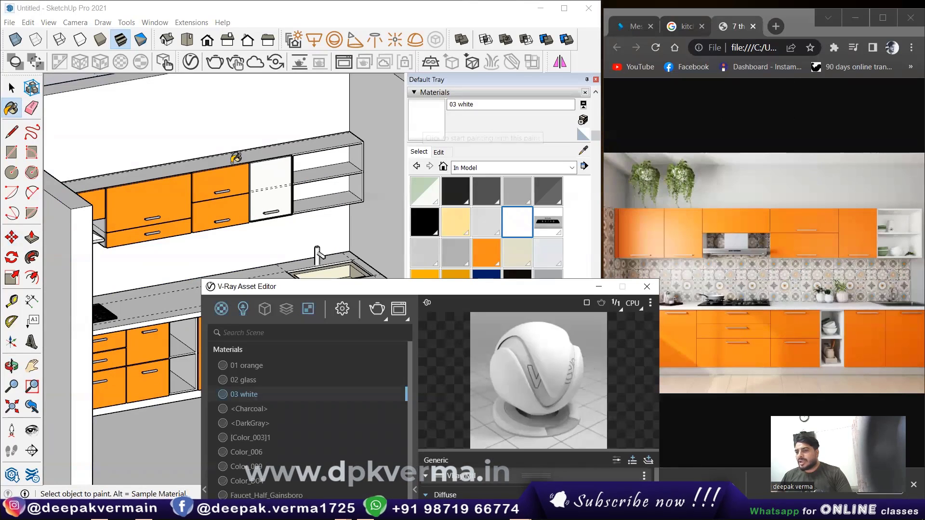
click(230, 113)
scroll(231, 114, down, 2)
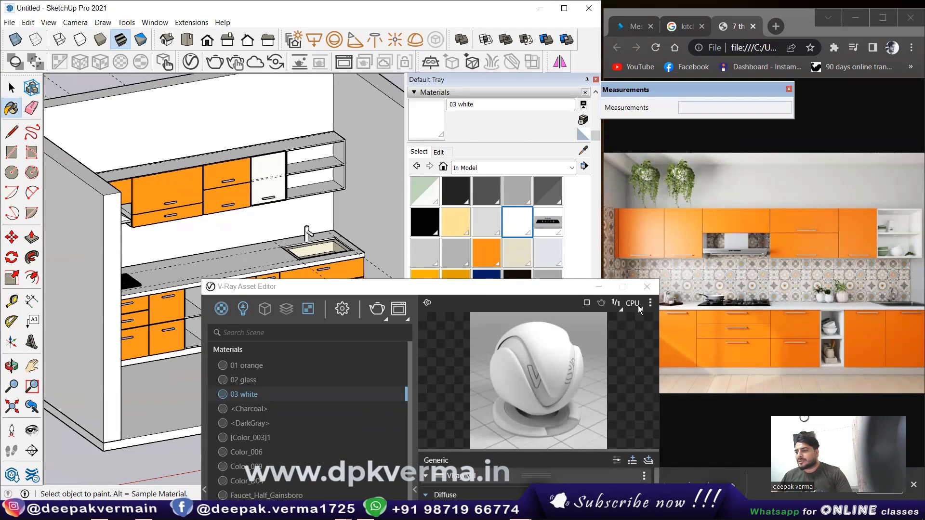
click(647, 286)
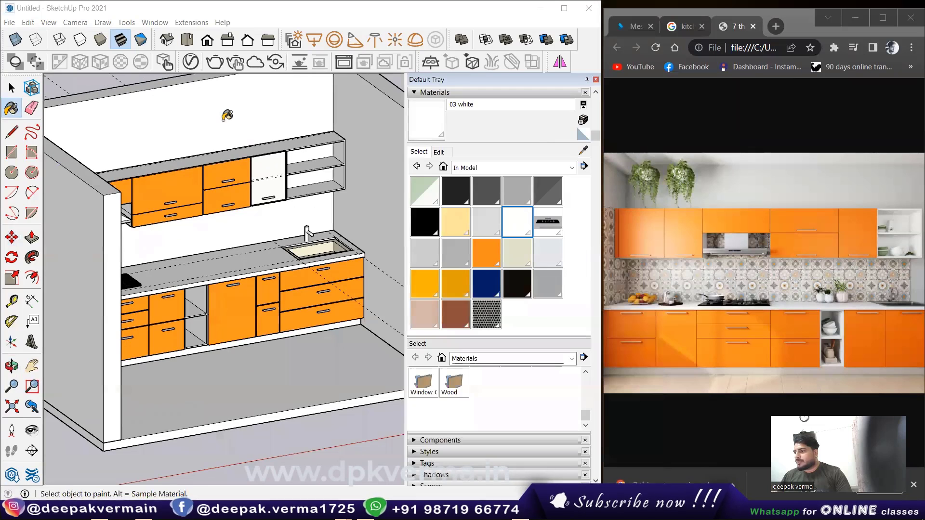
click(269, 302)
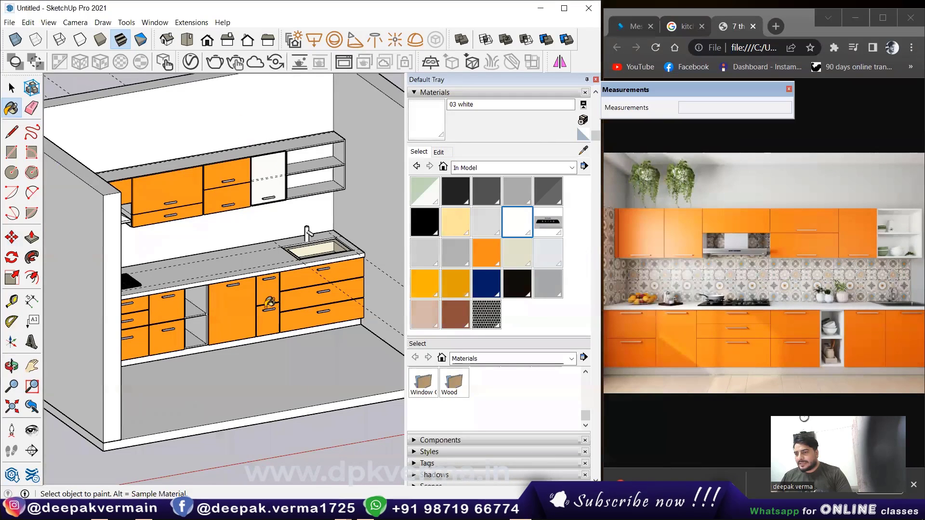
scroll(266, 291, down, 2)
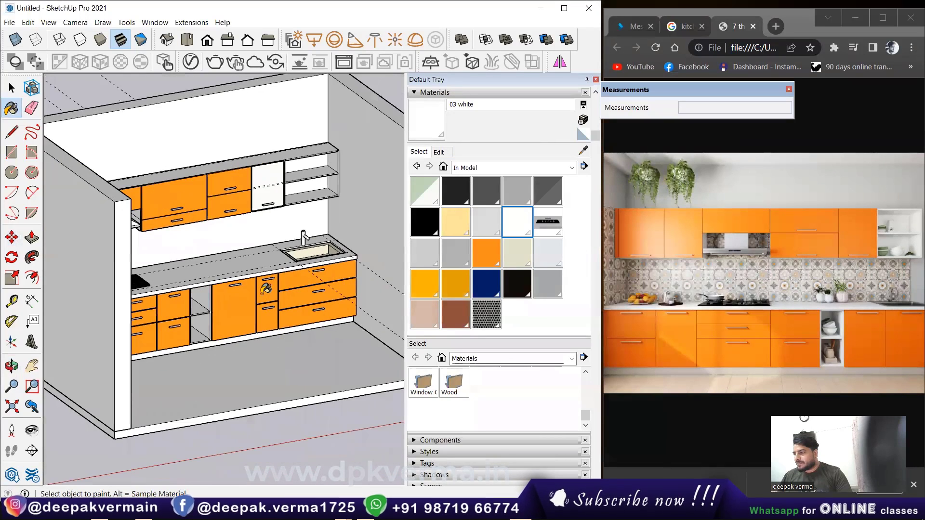
scroll(240, 289, up, 2)
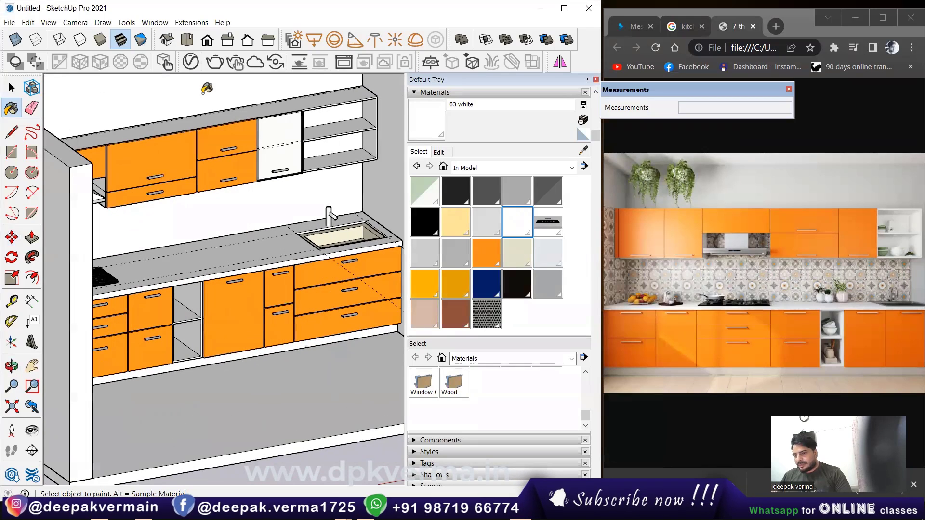
- Tint 03 white's diffuse to off-white (R 0.878, G 0.85, B 0.85)
click(191, 67)
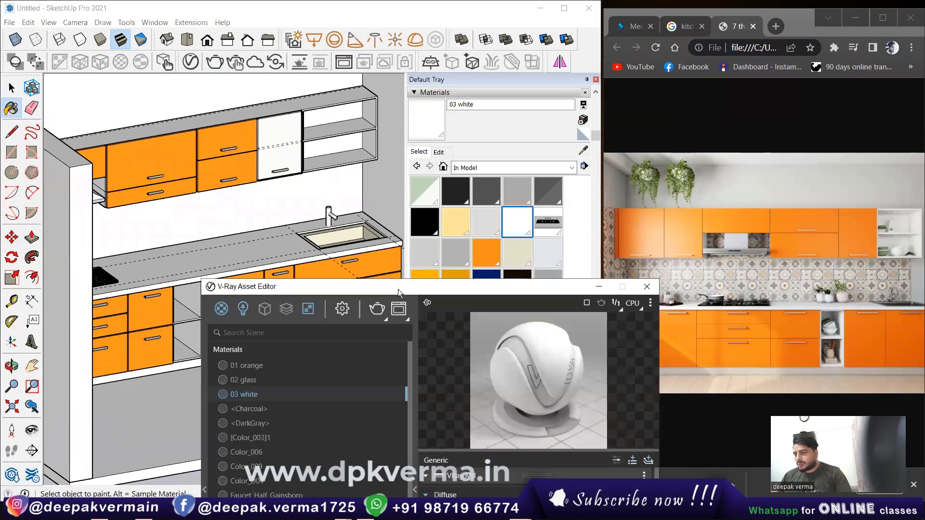
drag(399, 289, 489, 136)
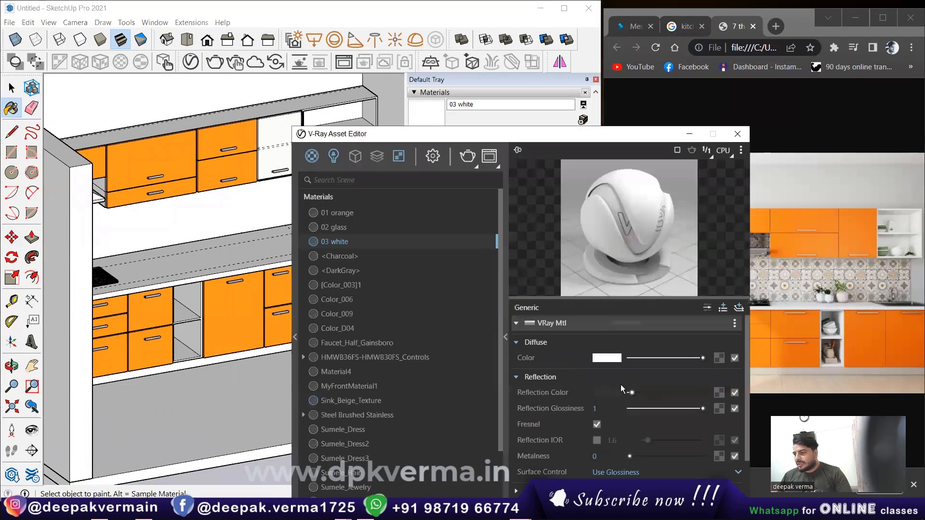
click(606, 358)
click(275, 179)
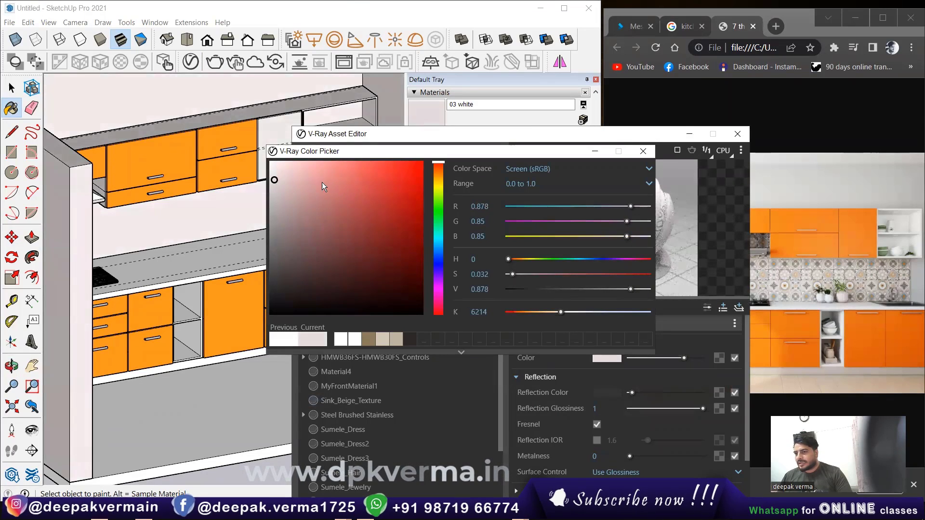
click(734, 138)
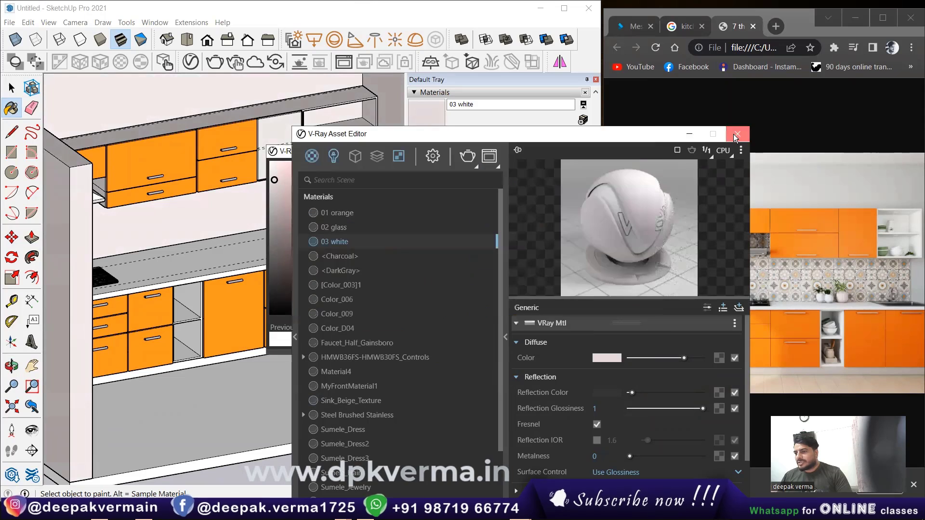
click(643, 151)
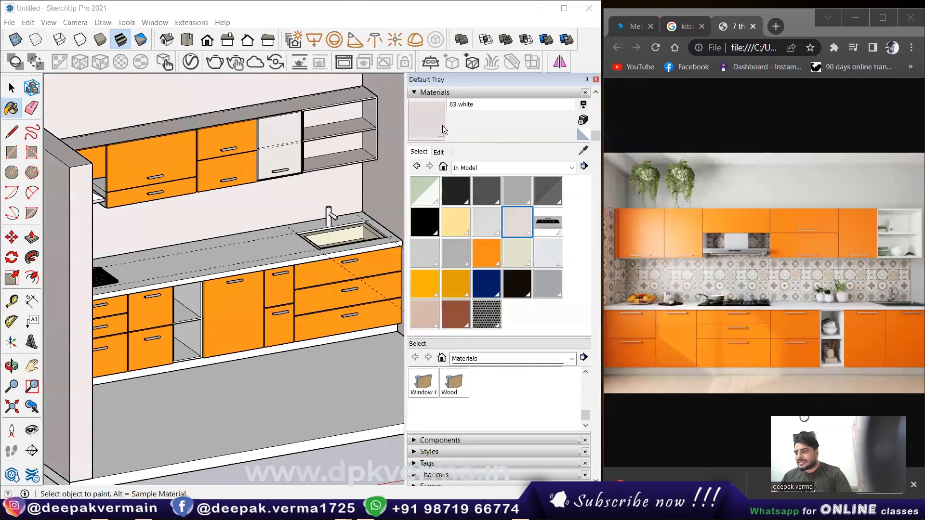
click(192, 69)
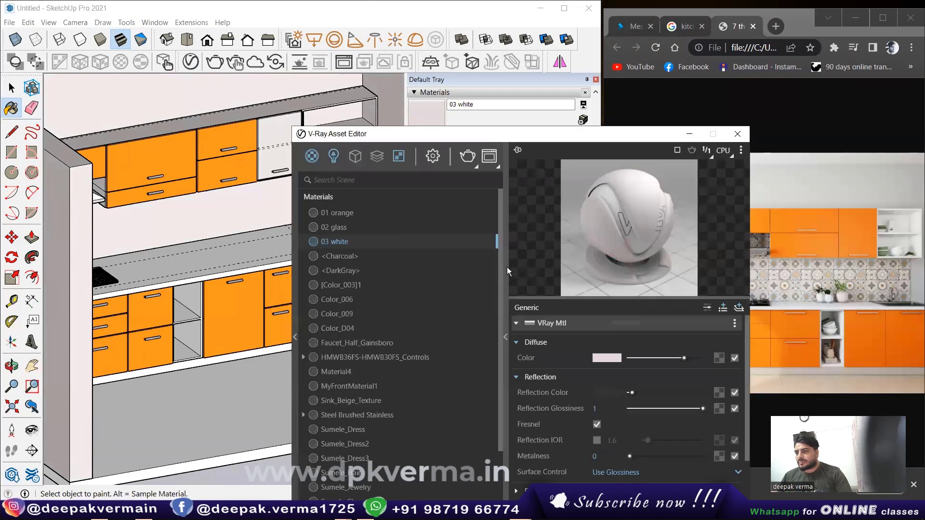
- Add a new Generic V-Ray material named '04 slab'
drag(450, 138, 453, 40)
click(316, 425)
mouse_move(334, 409)
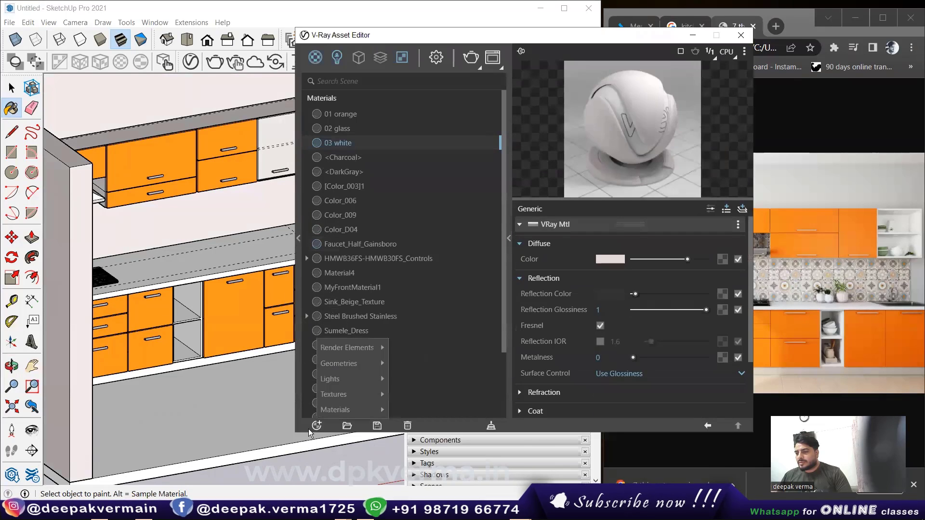
click(418, 222)
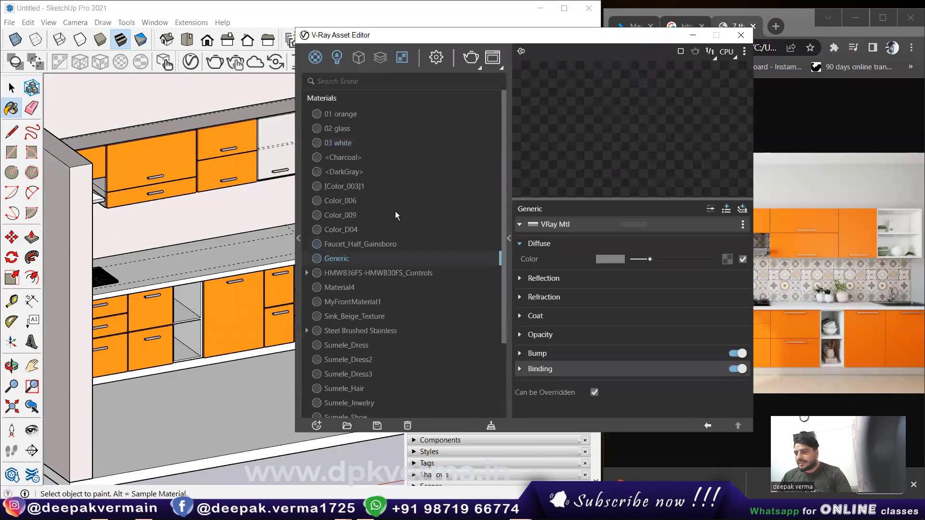
right_click(337, 259)
click(360, 331)
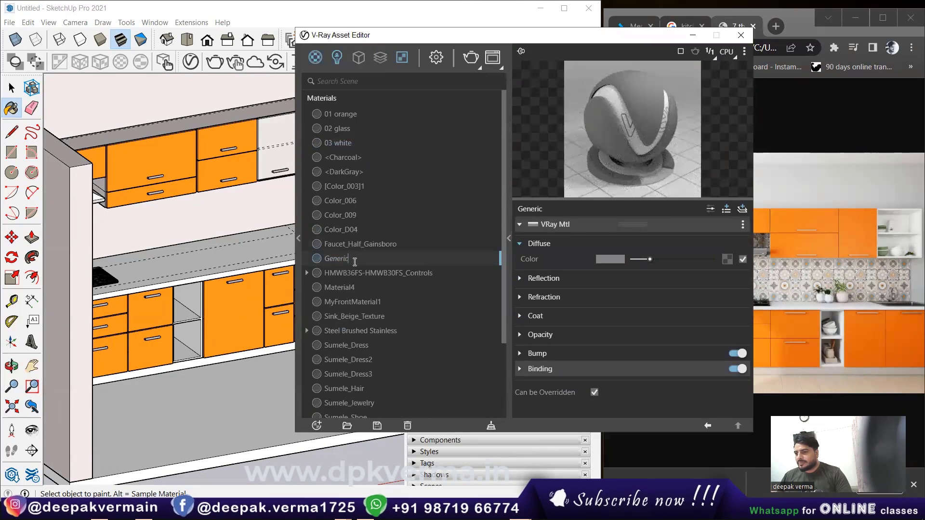
text(04)
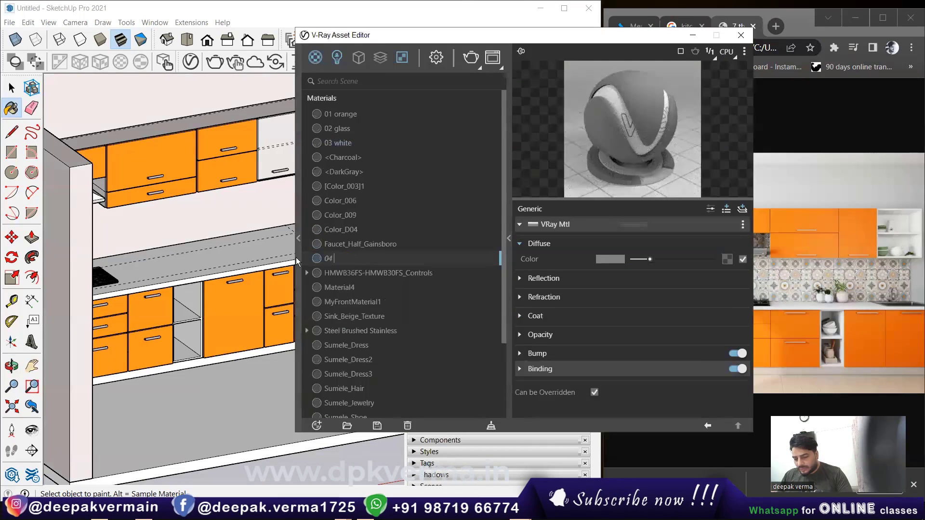
text( slab)
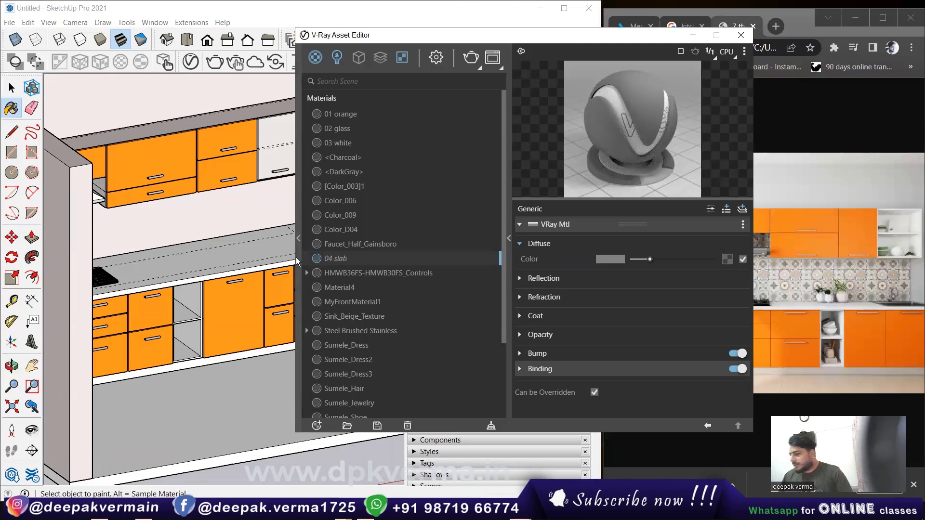
click(353, 287)
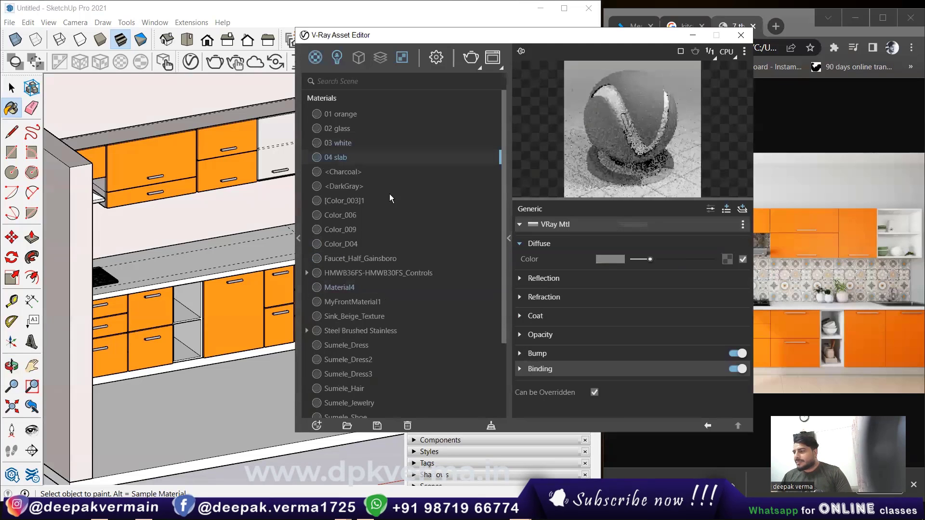
- Give 04 slab a white diffuse and faint reflection, then close the editor
click(609, 260)
click(340, 339)
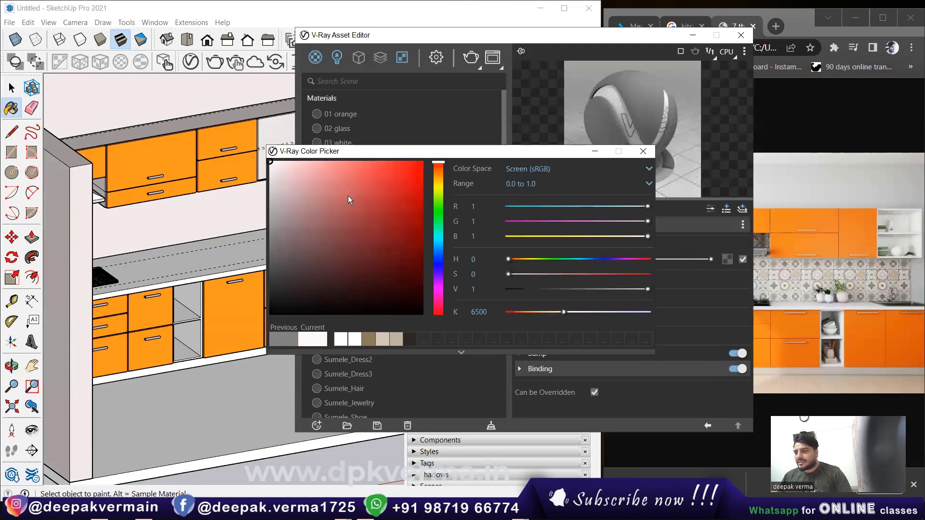
click(352, 341)
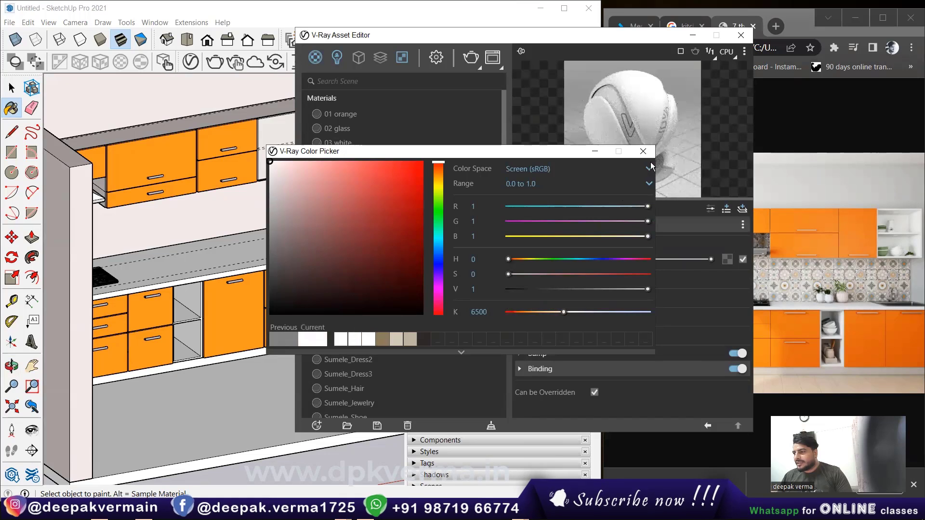
click(643, 151)
click(534, 279)
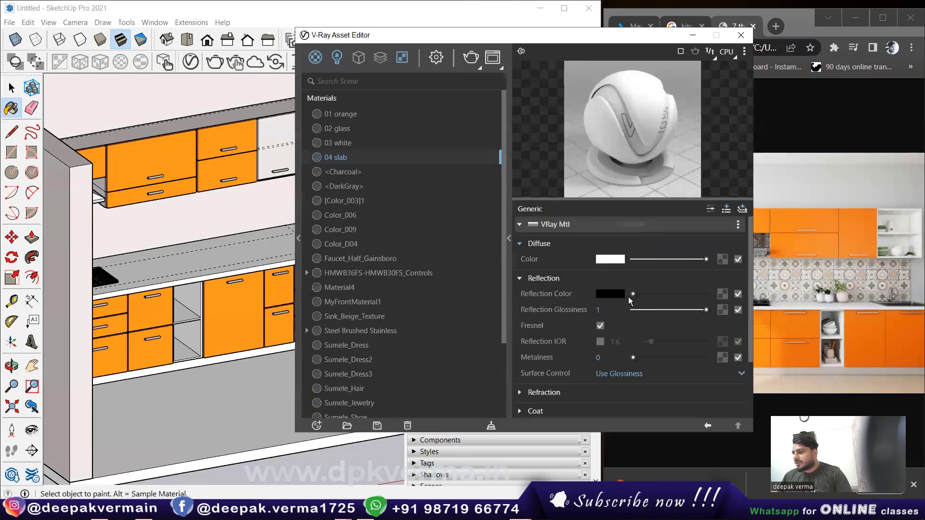
drag(637, 295, 635, 294)
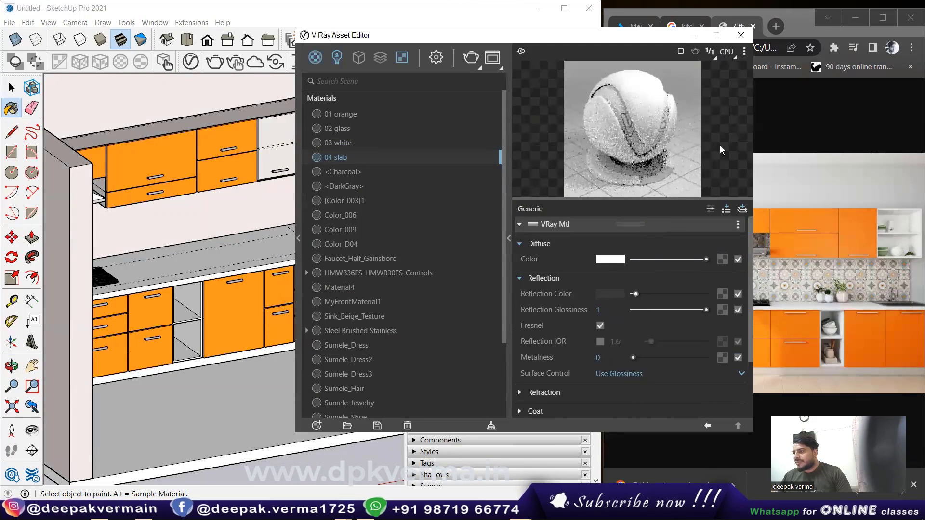
click(743, 39)
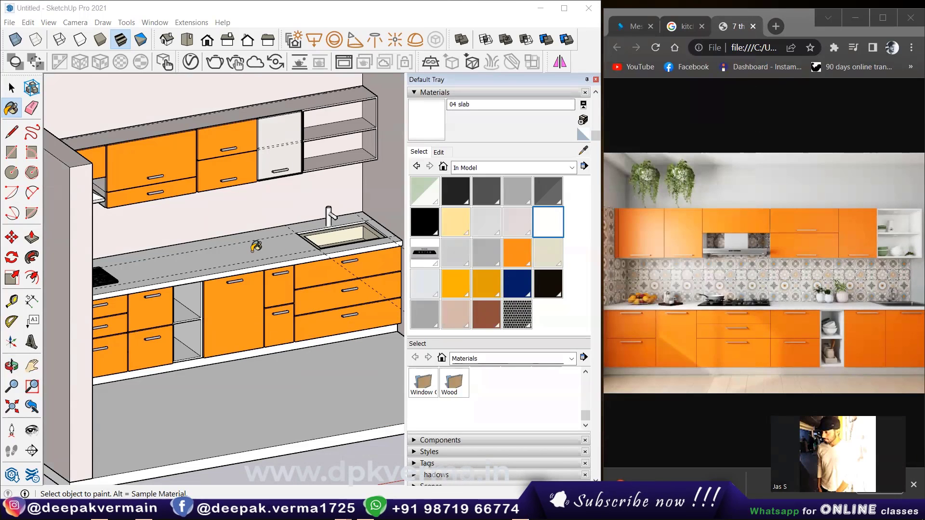
- Turn the view to face the back wall and open the kitchen group for editing
middle_drag(256, 246, 345, 276)
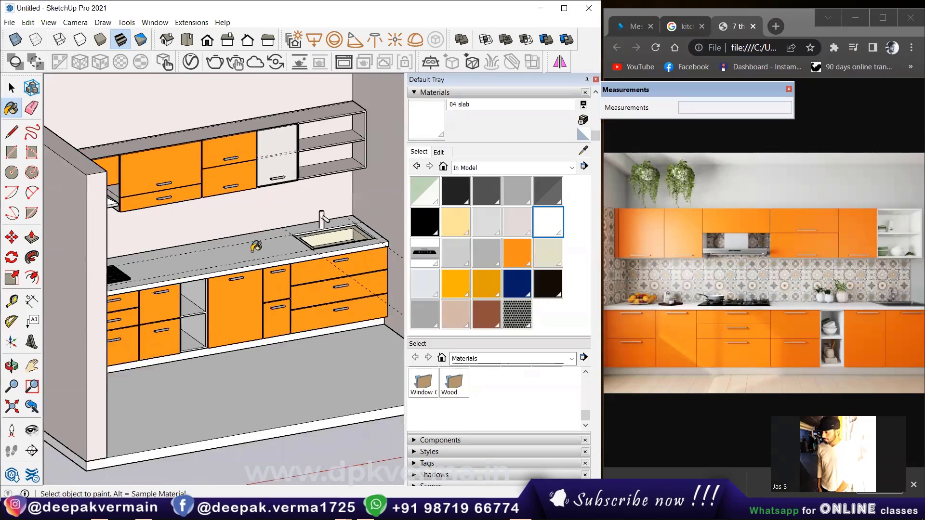
drag(345, 276, 294, 166)
key(space)
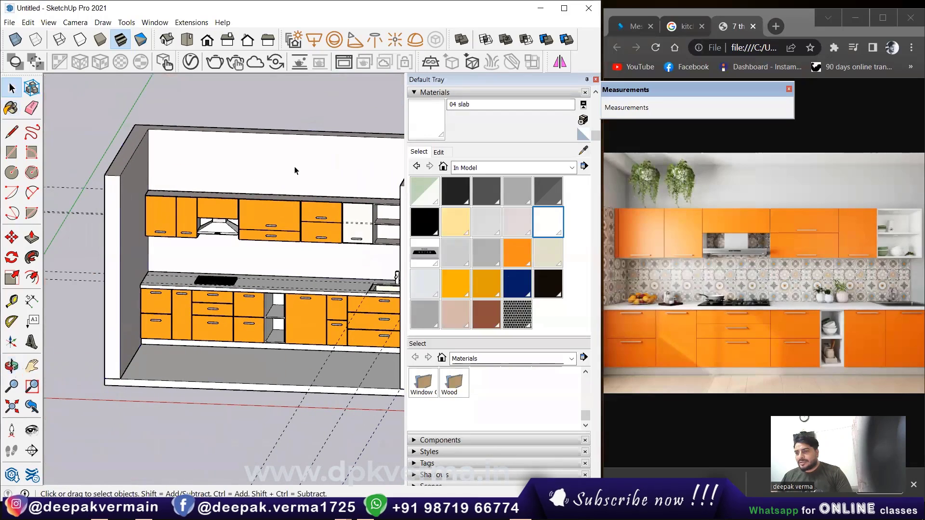
double_click(294, 166)
click(286, 265)
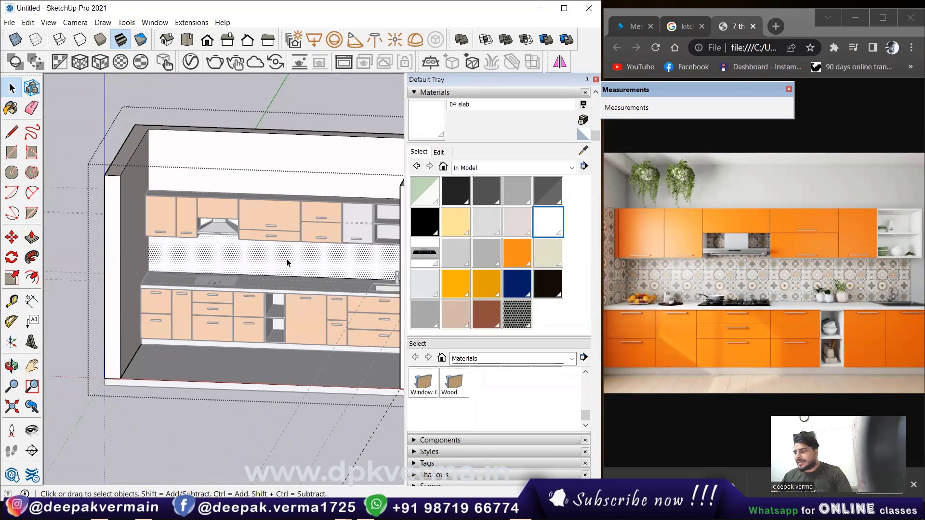
- Copy the wall's top edge 4' down to the countertop, splitting off the backsplash
mouse_move(282, 267)
middle_down()
mouse_move(156, 260)
mouse_move(130, 213)
middle_up()
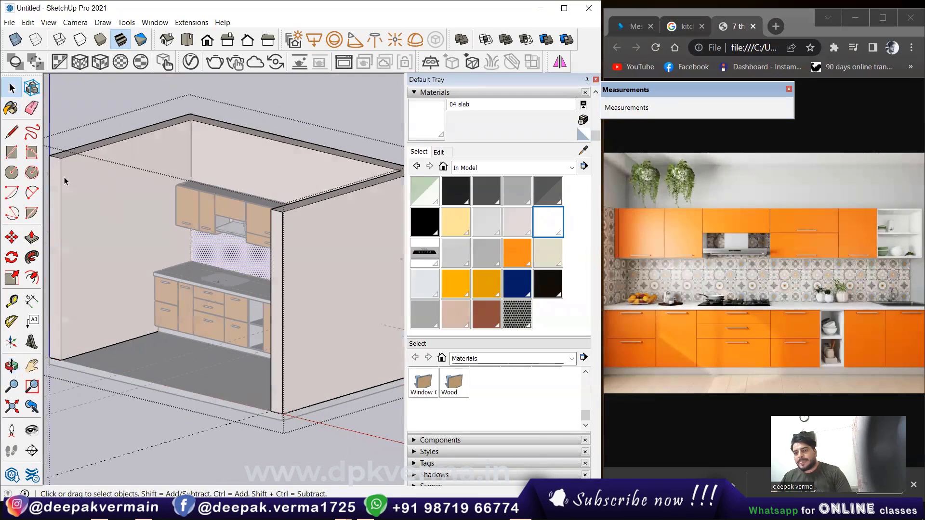
click(68, 160)
key(m)
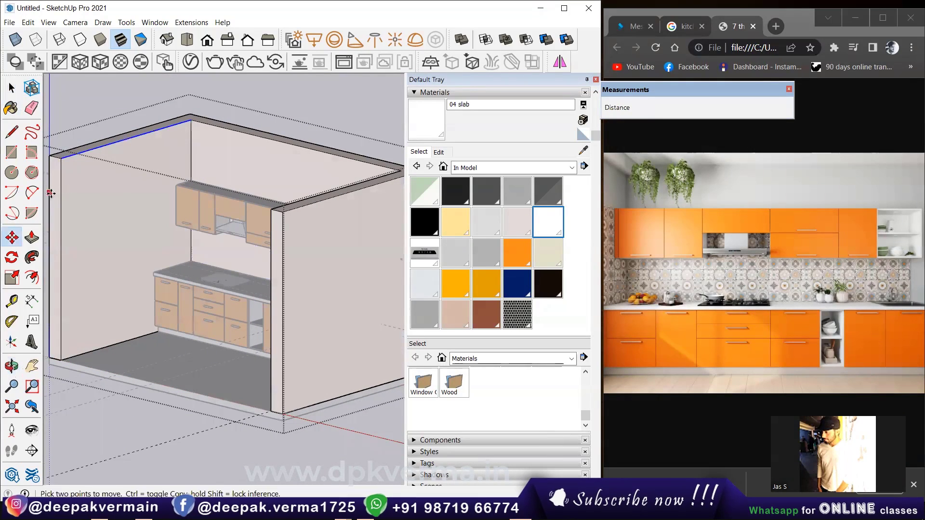
scroll(188, 118, up, 2)
key(ctrl)
click(187, 115)
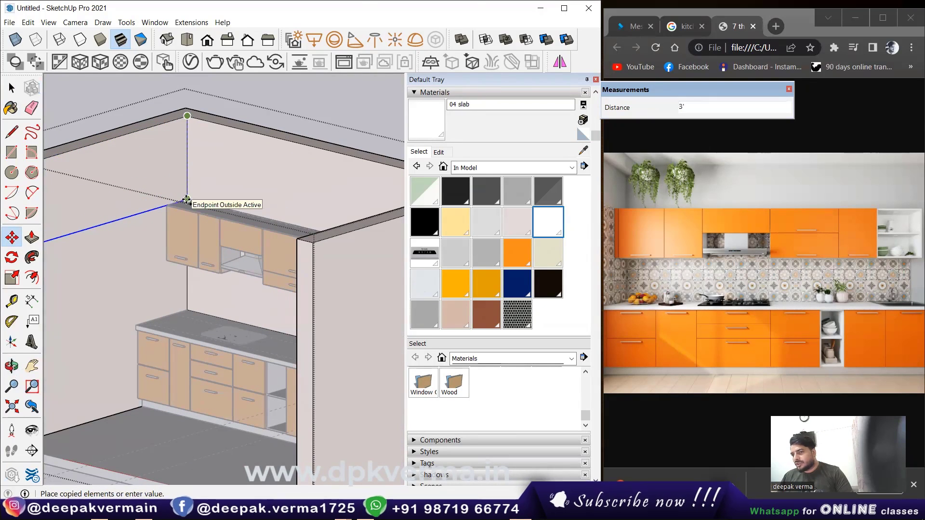
scroll(187, 200, down, 3)
mouse_move(154, 313)
shift+middle_down()
mouse_move(147, 269)
mouse_move(174, 266)
shift+middle_up()
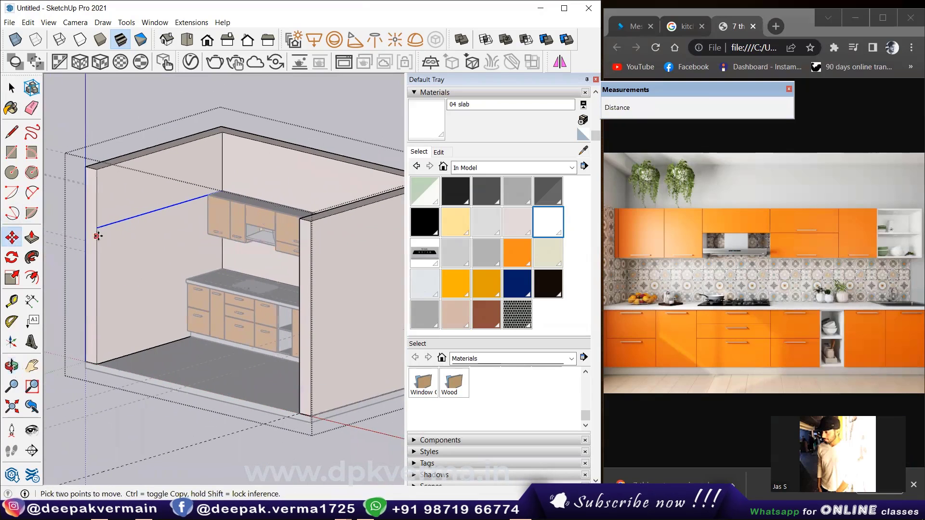
scroll(98, 236, up, 2)
scroll(198, 258, up, 1)
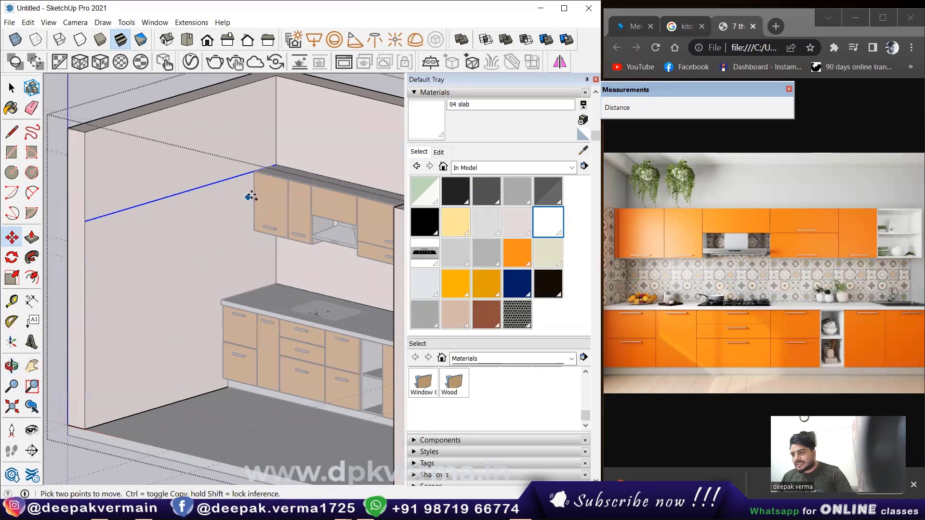
click(280, 224)
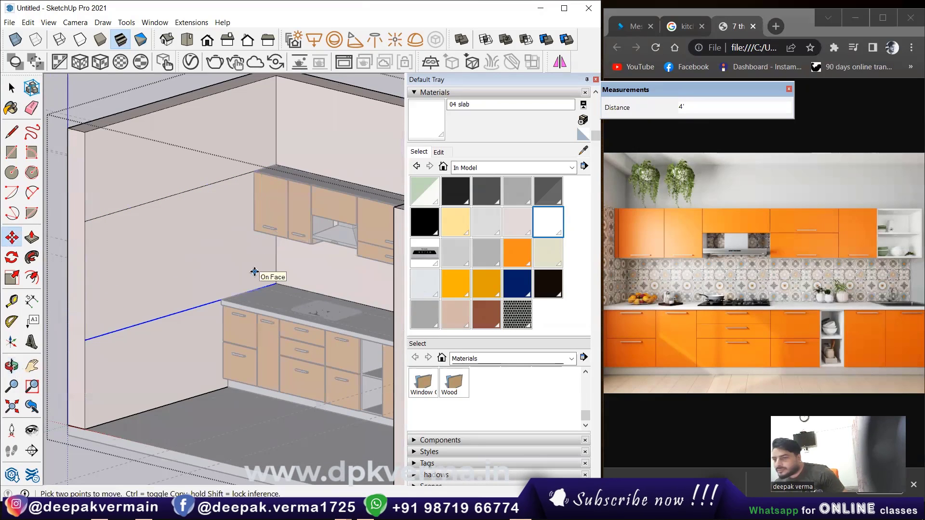
- Select the new backsplash face above the countertop
scroll(254, 272, down, 1)
scroll(255, 272, down, 1)
scroll(253, 273, down, 2)
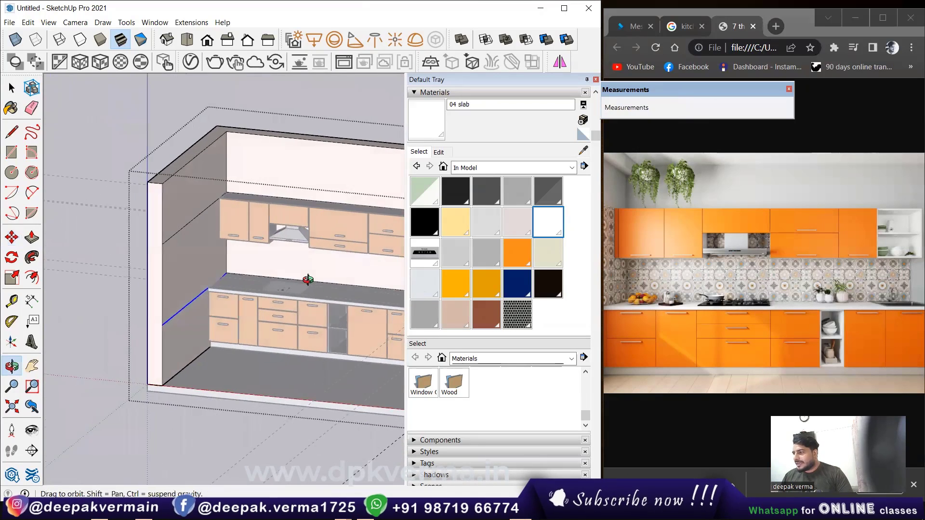
scroll(253, 273, down, 1)
scroll(253, 272, up, 2)
scroll(238, 271, up, 1)
key(space)
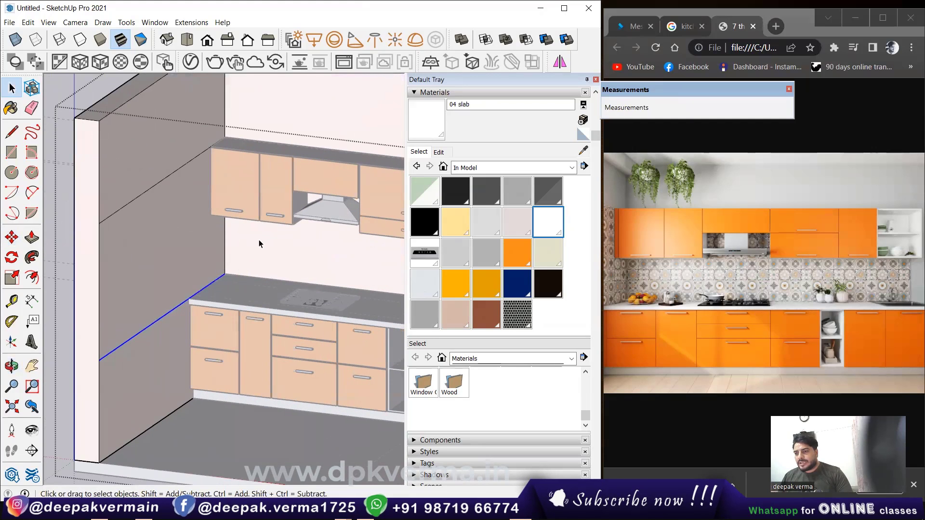
click(259, 239)
shift+middle_drag(268, 252, 230, 249)
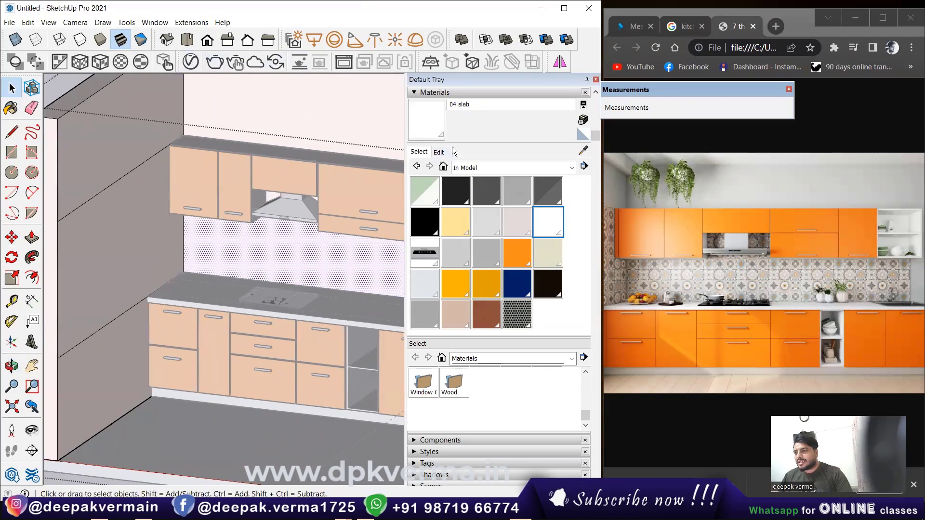
- Keep the In Model materials list and reopen the V-Ray Asset Editor's new-asset menu
click(479, 168)
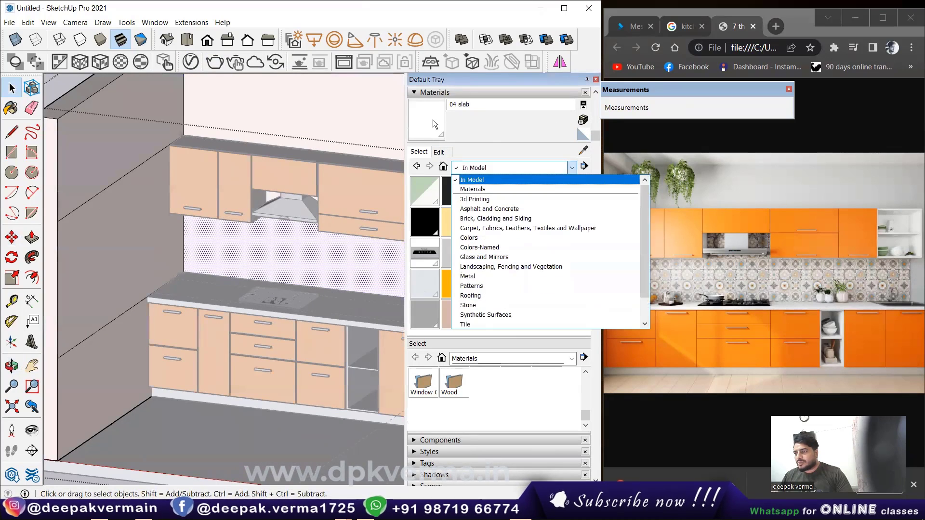
click(482, 178)
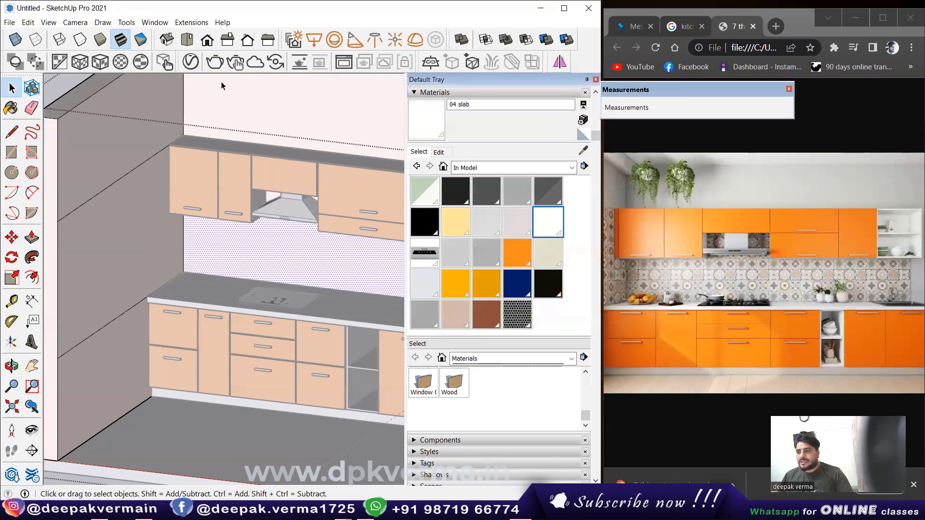
click(191, 62)
click(317, 425)
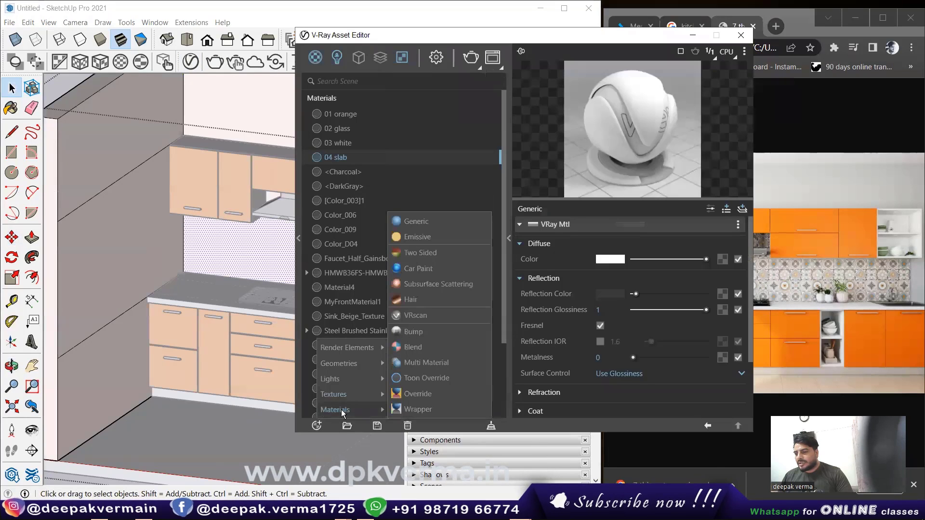
- Add a generic V-Ray material named '05 wall tile', then switch to the reference photo
click(424, 220)
right_click(338, 273)
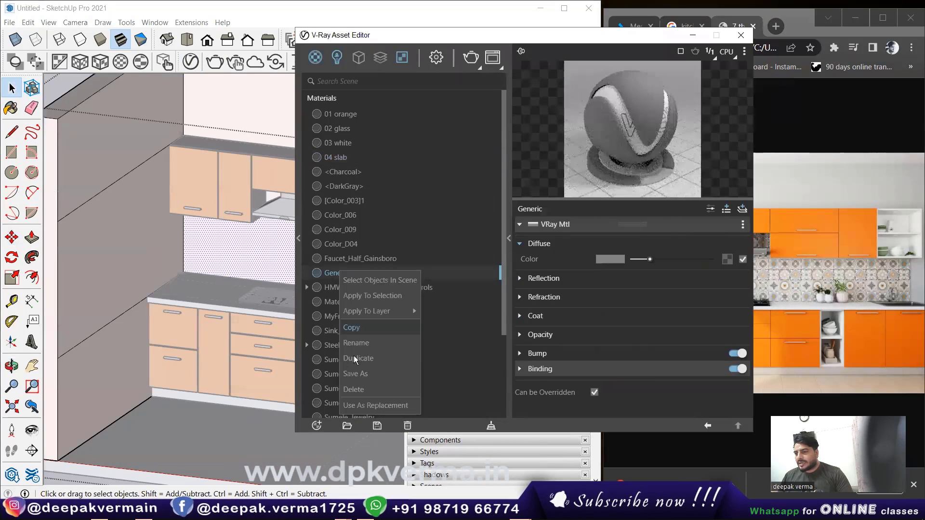
click(369, 344)
text(05 wall tile)
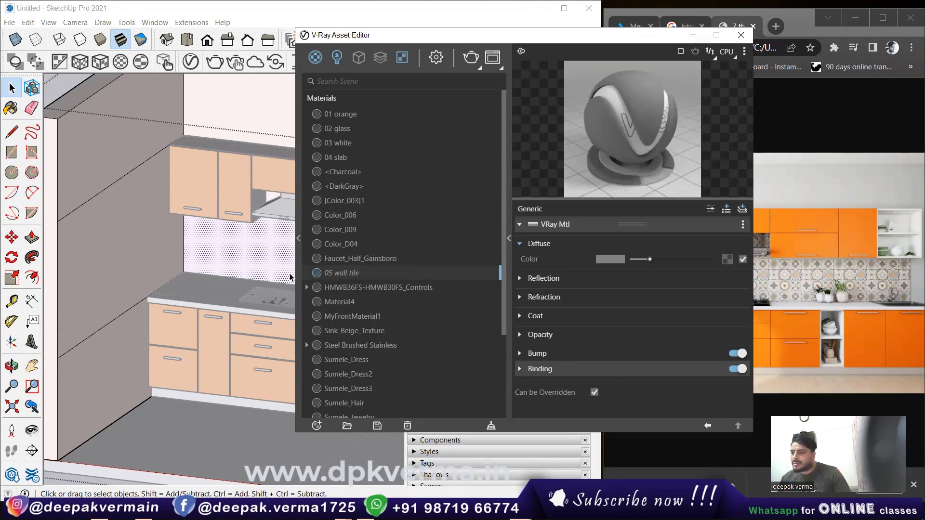
key(Return)
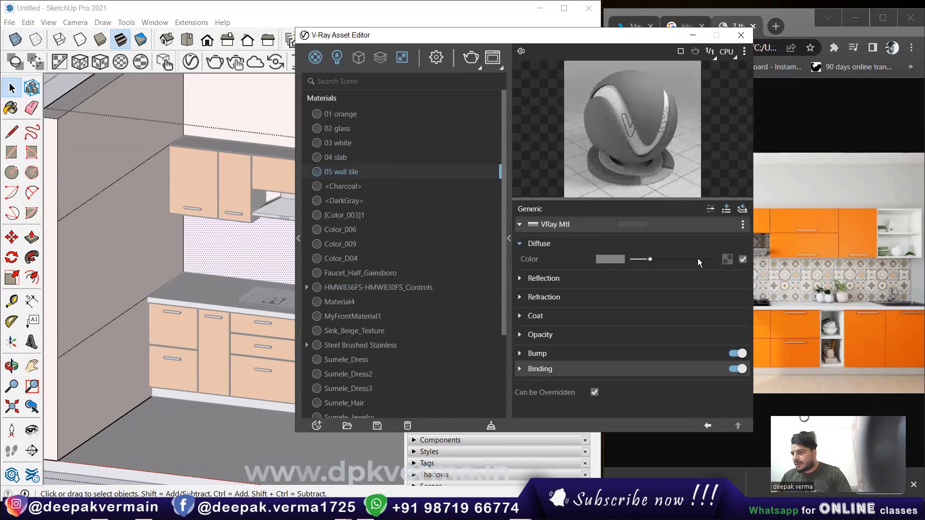
key(alt+Tab)
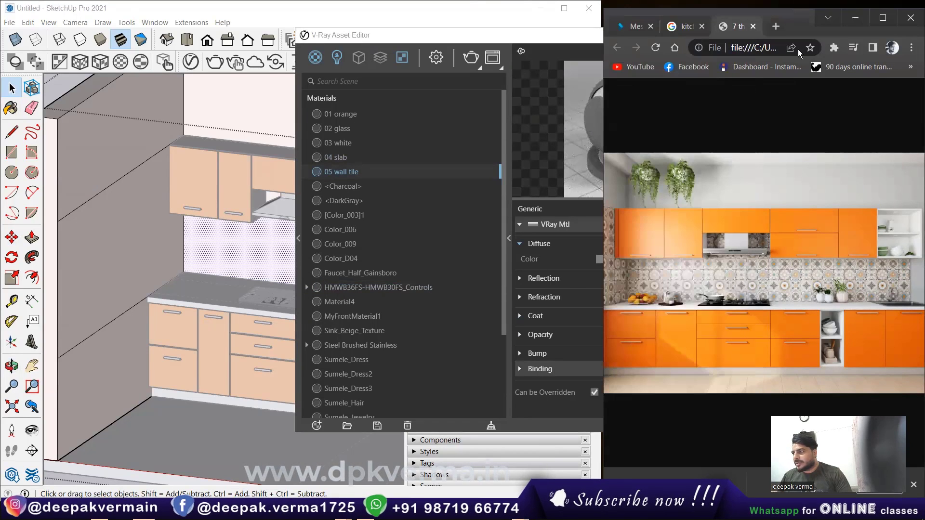
- Search Google Images for 'wall tile texture for kitchen' in a new maximized tab
click(883, 18)
key(ctrl+t)
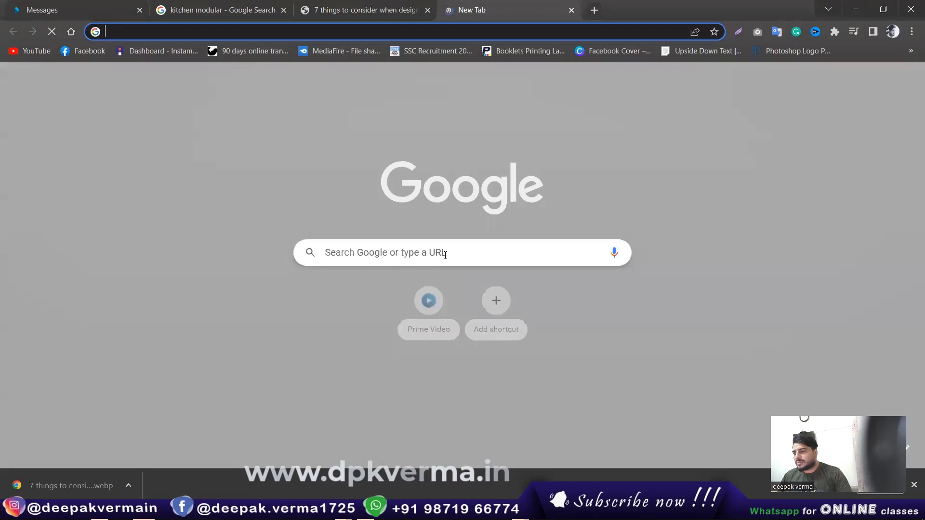
text(wall tile)
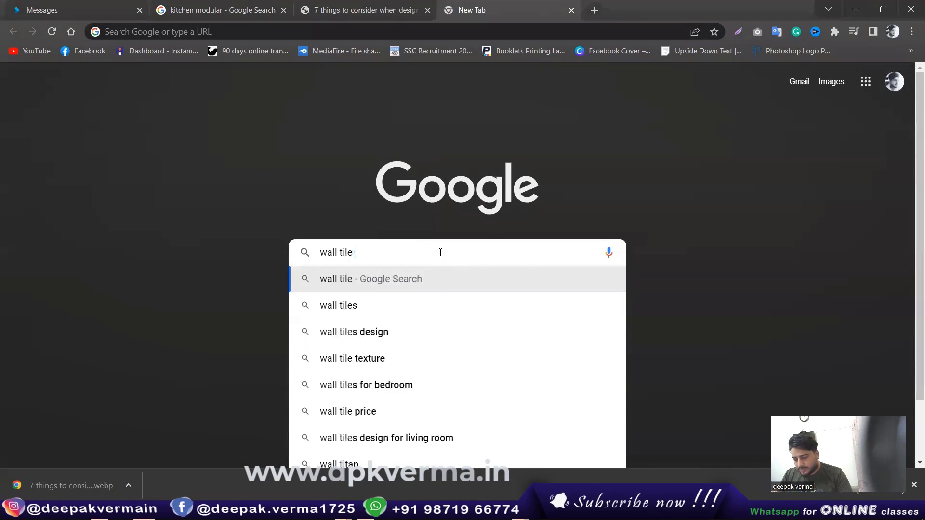
text( texture)
key(Return)
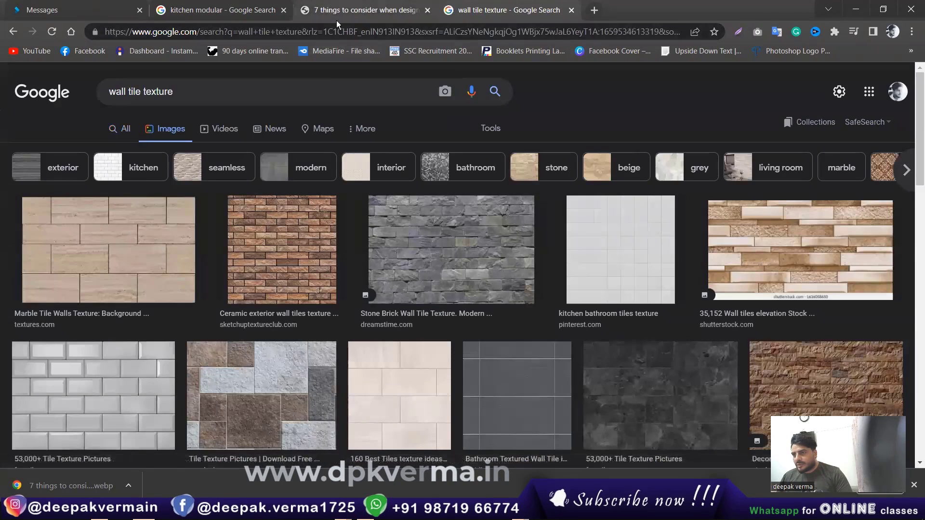
click(336, 20)
key(ctrl+Tab)
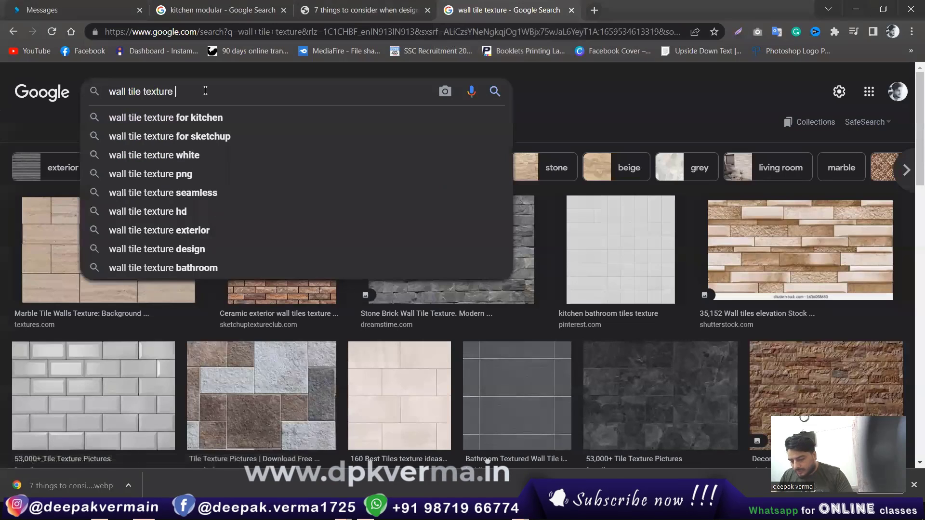
text(for kitc)
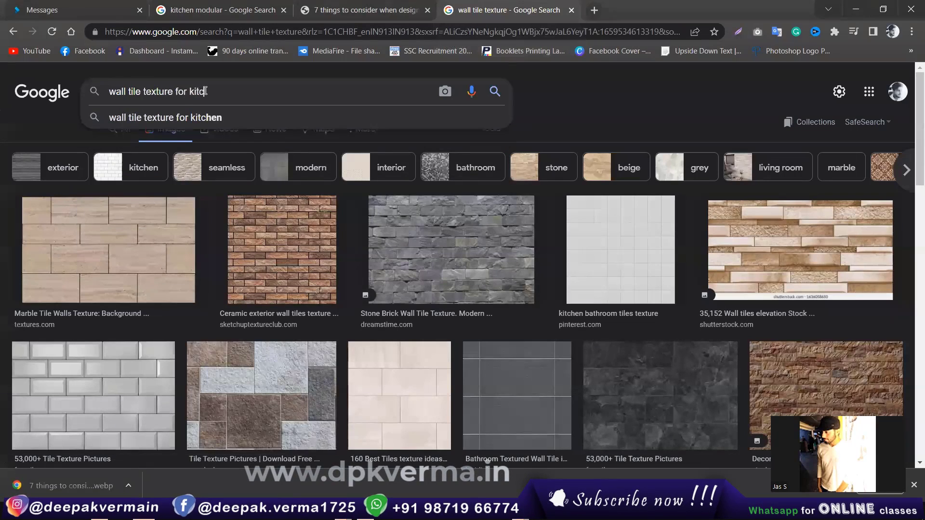
text(hen)
key(Return)
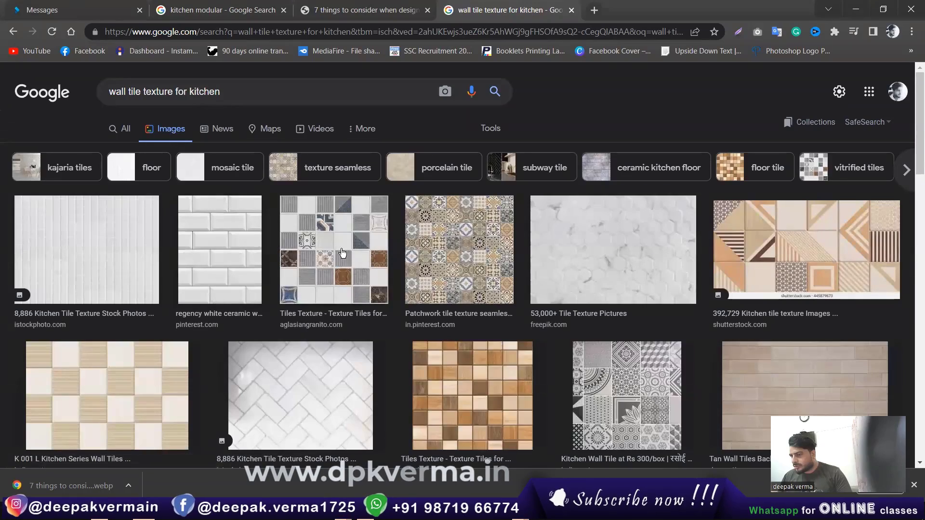
- Save the patterned square tile image to the Desktop as Blog_may_13_2021_05.jpg
click(344, 253)
right_click(699, 201)
click(750, 328)
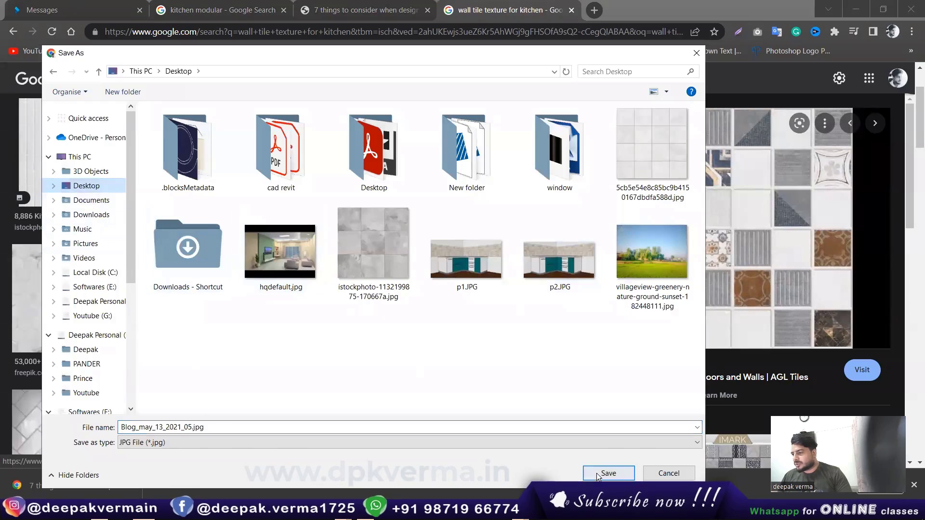
click(597, 473)
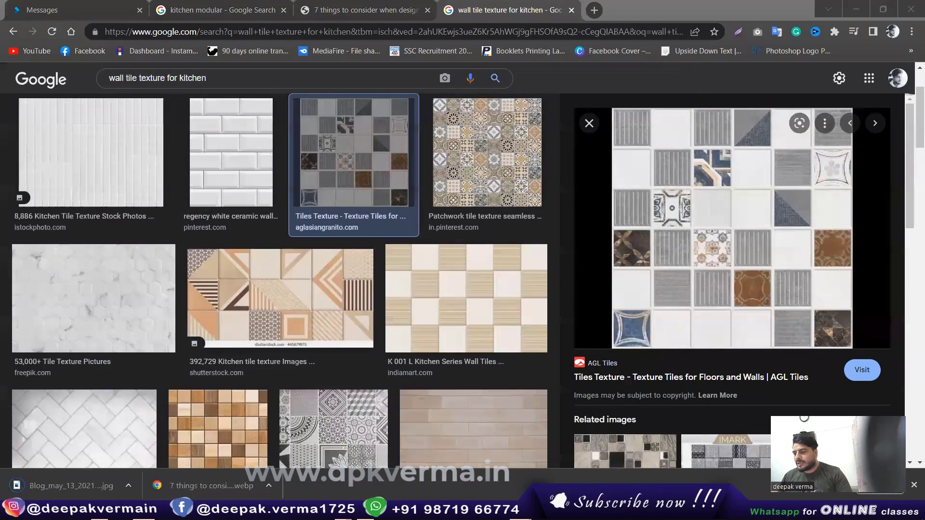
click(462, 457)
- Load Desktop's Blog_may_13_2021_05.jpg as the 05 wall tile diffuse bitmap texture
click(726, 259)
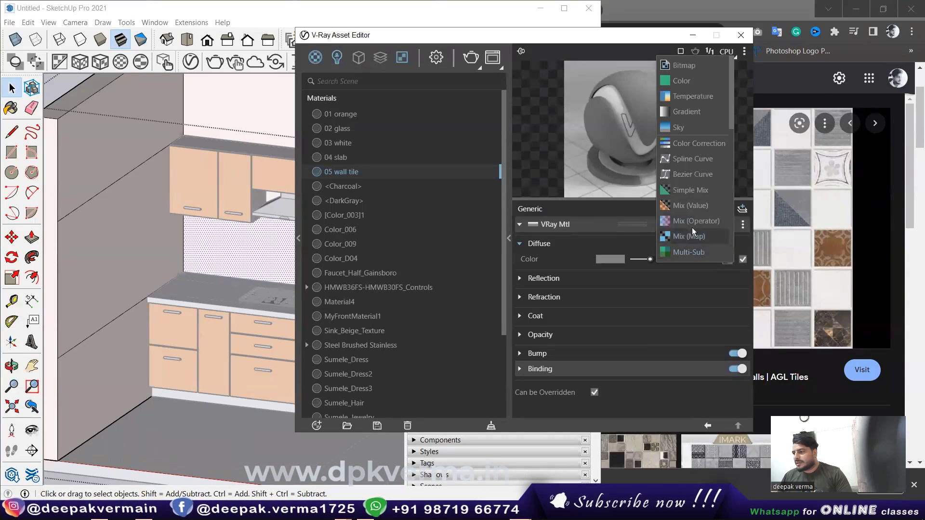
click(699, 80)
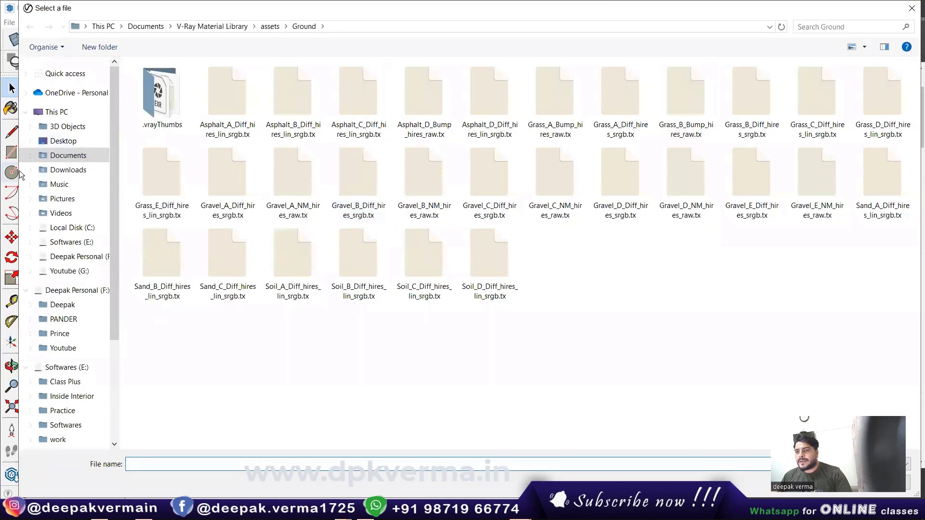
click(65, 142)
click(761, 116)
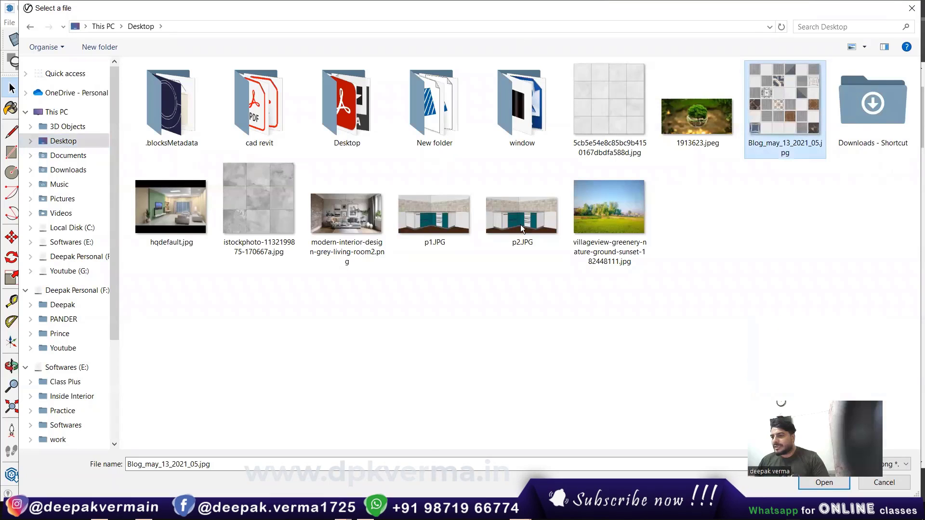
key(Return)
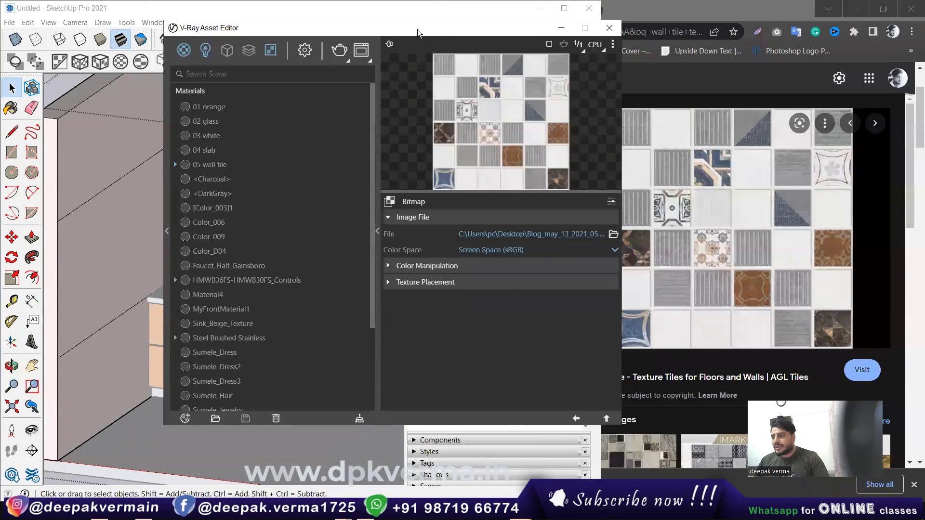
- Paint the backsplash and left wall with the 05 wall tile material
drag(419, 29, 605, 84)
click(11, 108)
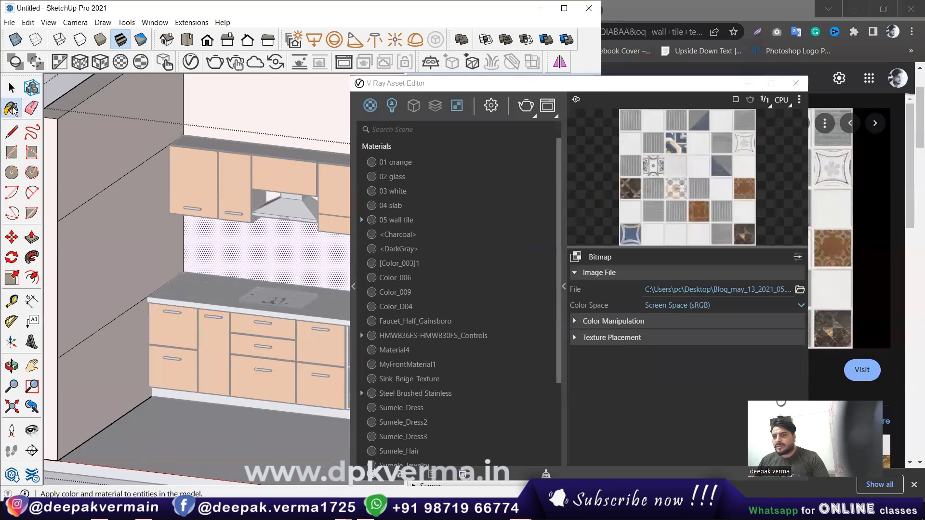
click(252, 243)
click(159, 234)
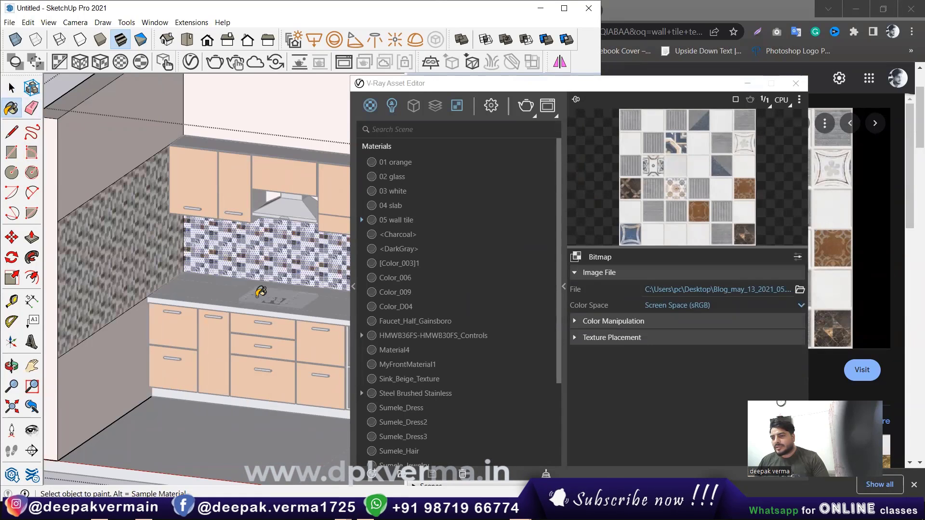
click(796, 83)
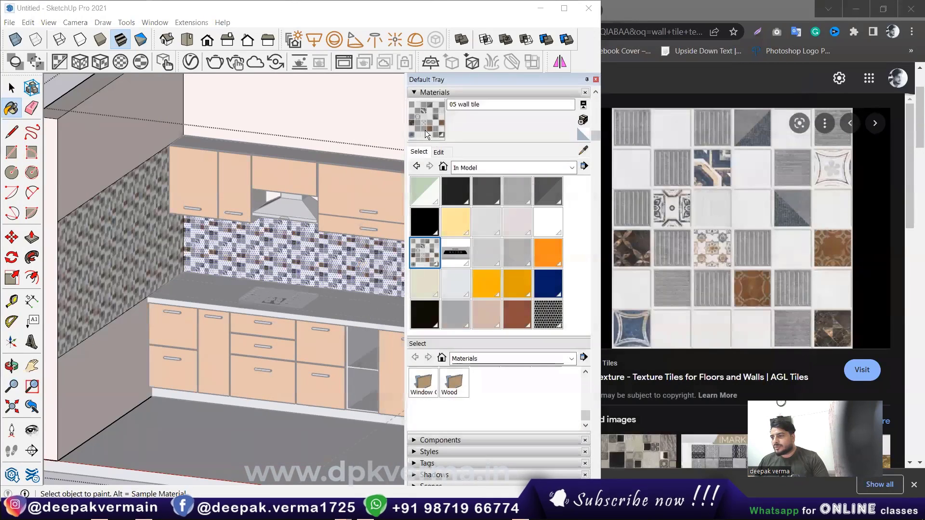
- Set the 05 wall tile texture width to 4' so it repeats at 4' by 4'
click(438, 152)
key(shift+Tab)
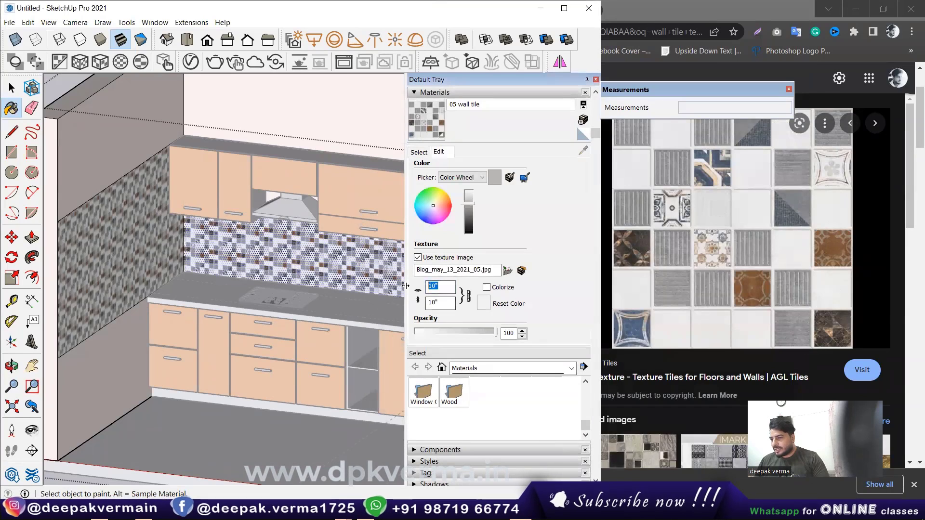
text(2')
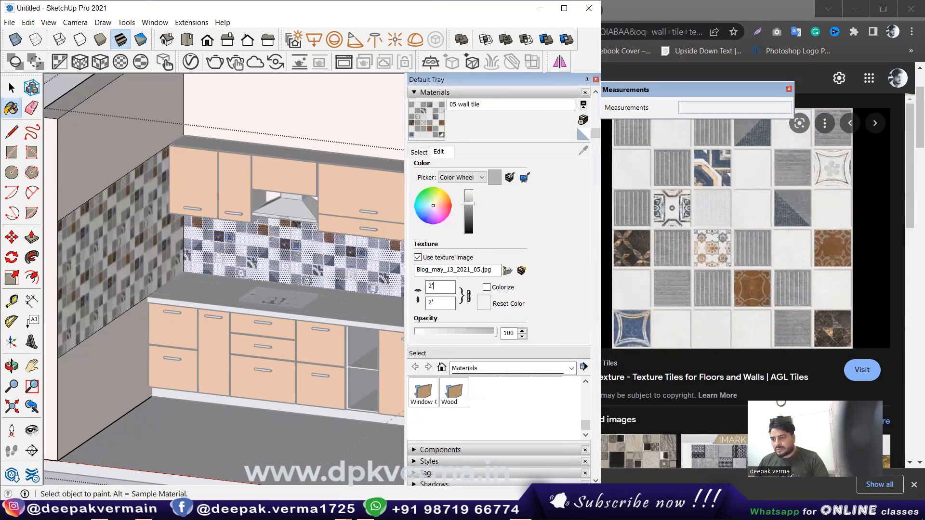
text(3')
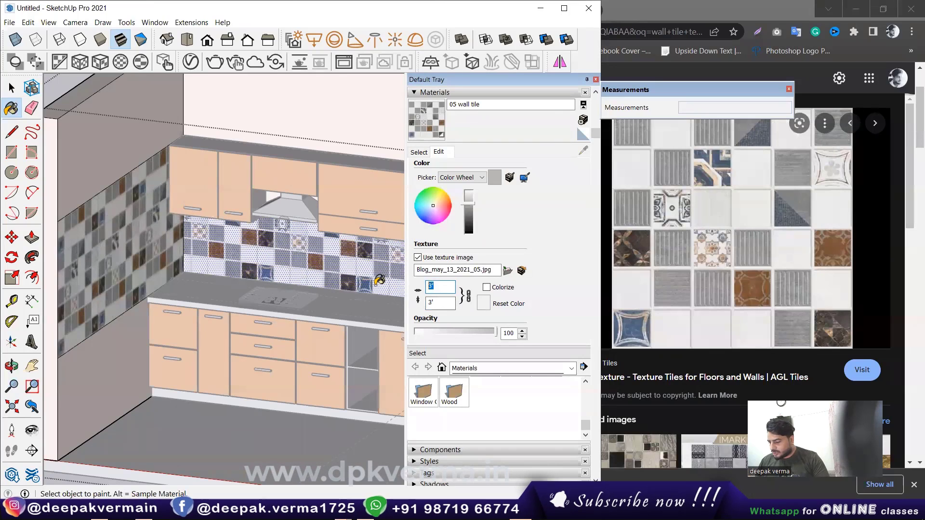
text(4')
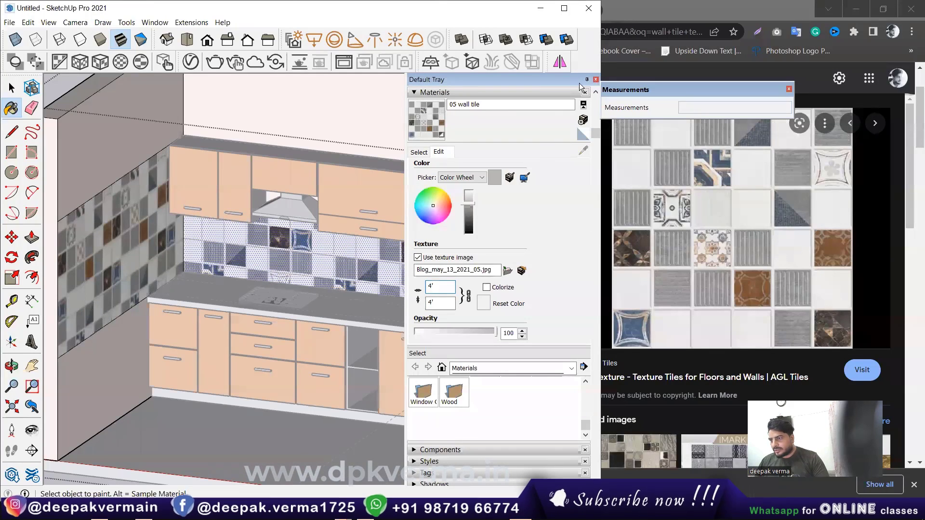
click(11, 87)
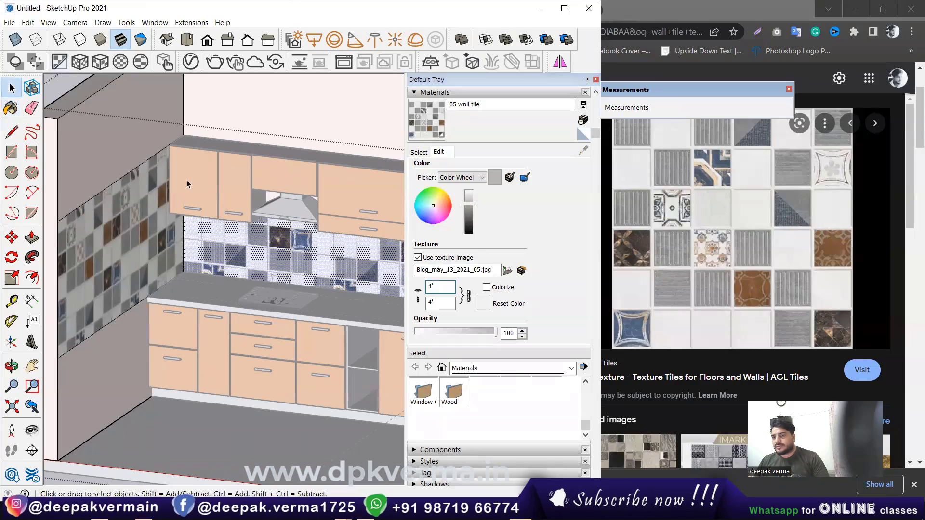
scroll(313, 279, down, 2)
scroll(313, 280, down, 3)
scroll(313, 279, down, 2)
click(124, 131)
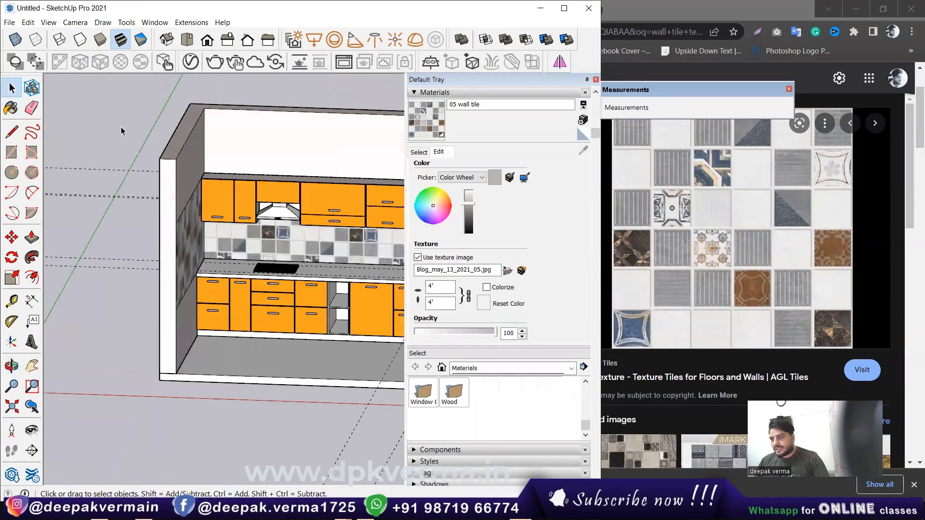
- Orbit to check the tiled kitchen, then compare with the orange reference photo
middle_drag(123, 130, 289, 273)
scroll(324, 309, up, 3)
mouse_move(324, 309)
middle_down()
mouse_move(251, 336)
mouse_move(252, 264)
mouse_move(277, 466)
middle_up()
middle_drag(278, 358, 655, 280)
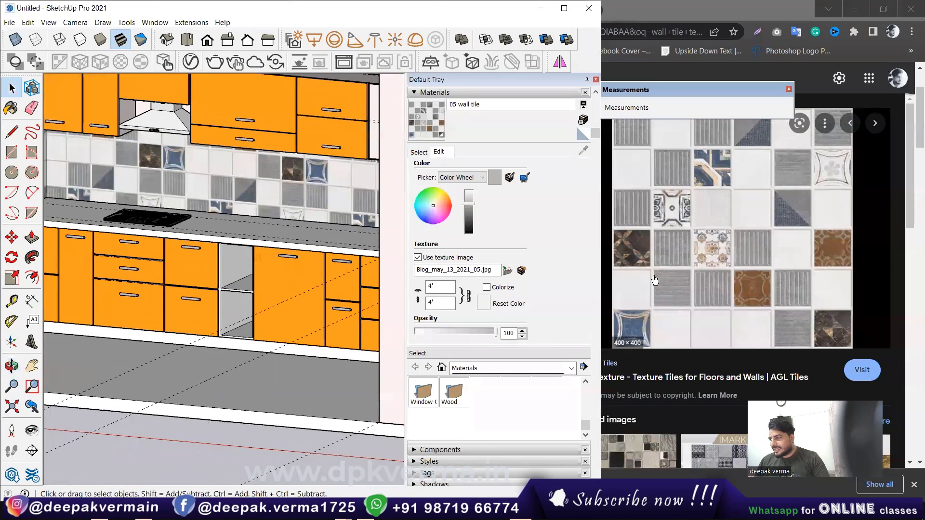
click(729, 25)
click(322, 14)
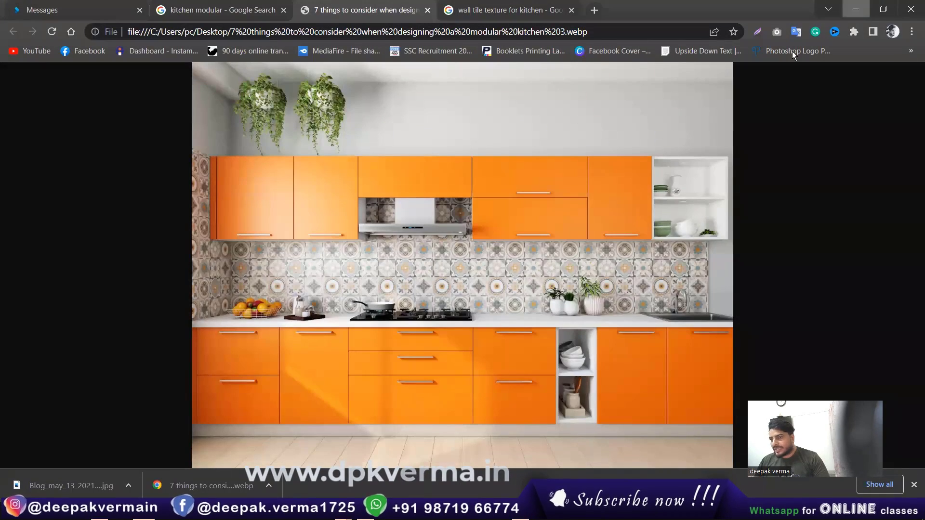
- Back in the model, zoom to the base cabinets and select the plinth face for painting
click(856, 8)
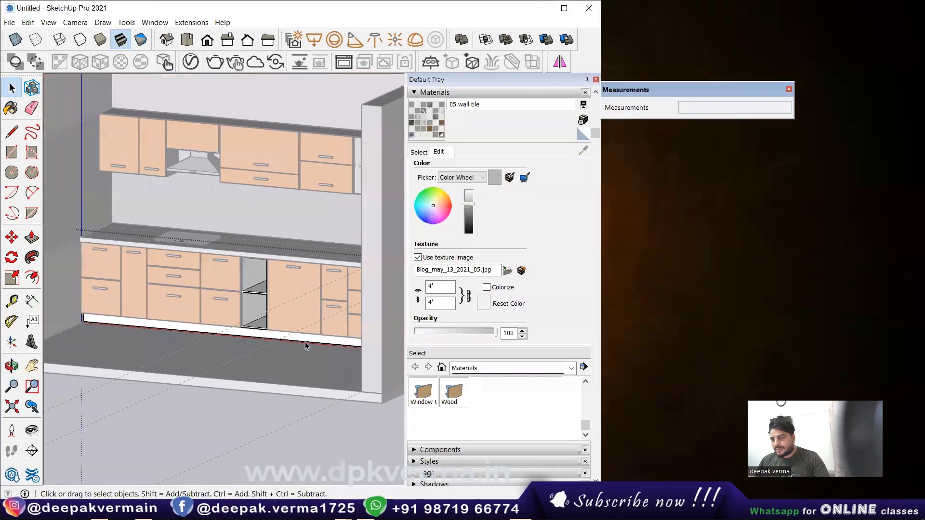
scroll(296, 342, up, 3)
click(301, 342)
click(12, 108)
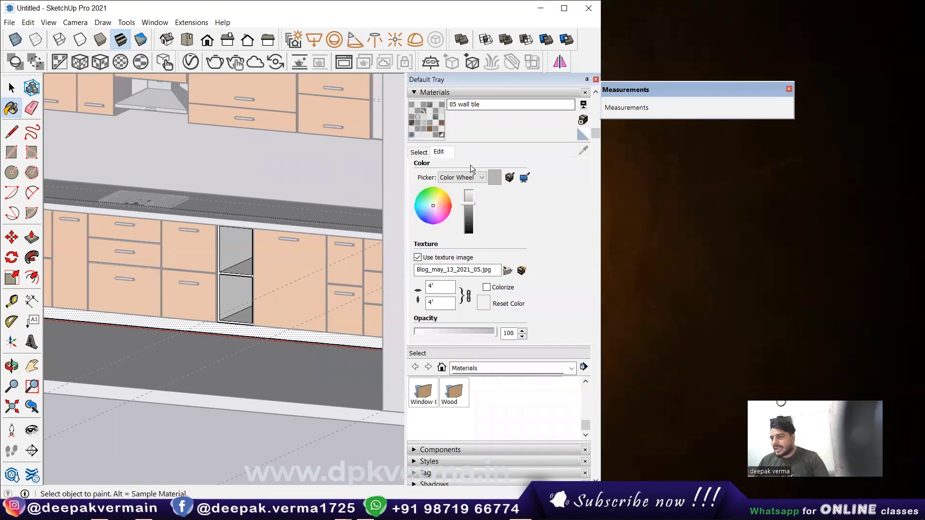
- Show the swatches of the In Model materials collection
click(419, 152)
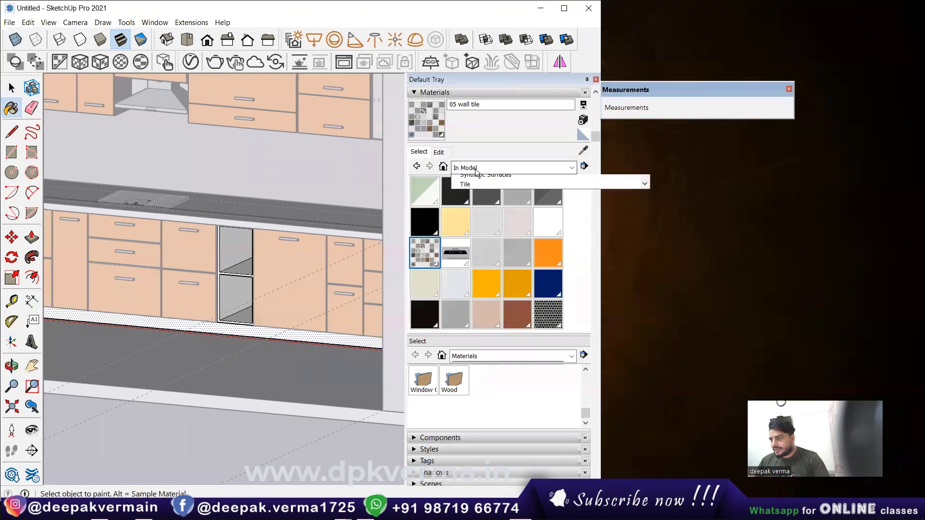
click(477, 168)
click(495, 166)
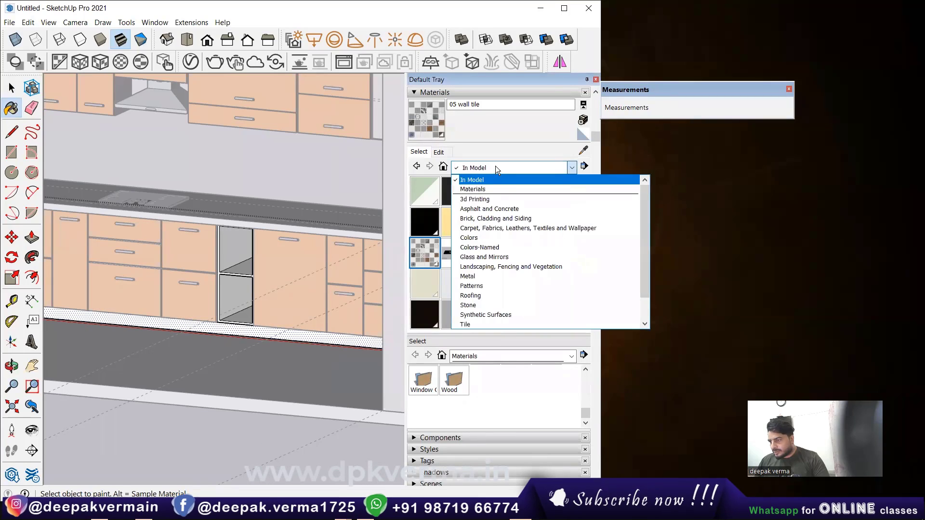
click(497, 164)
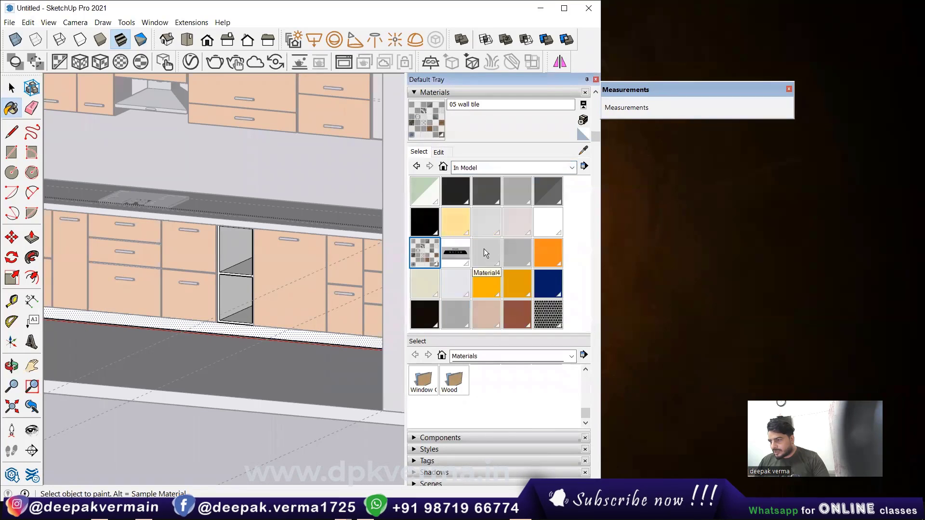
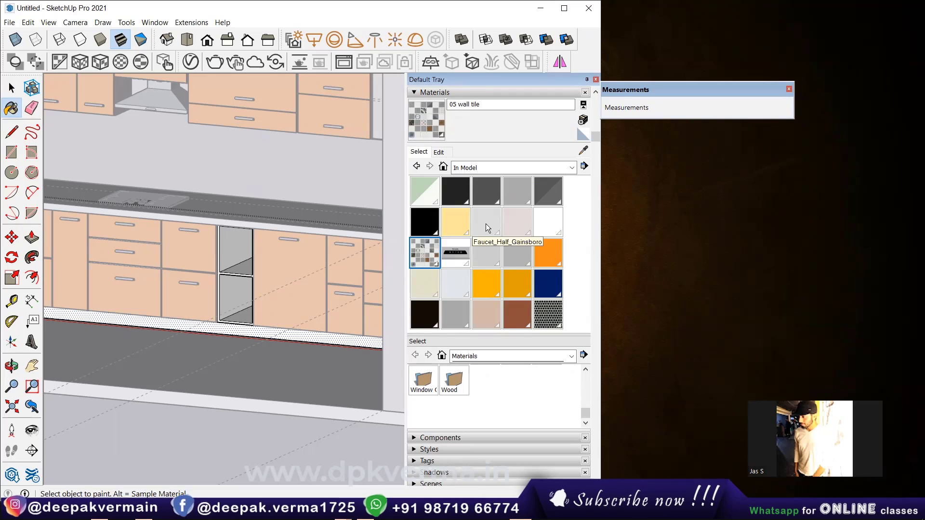
- Make 03 white the current V-Ray material and minimize the V-Ray material editor
click(192, 67)
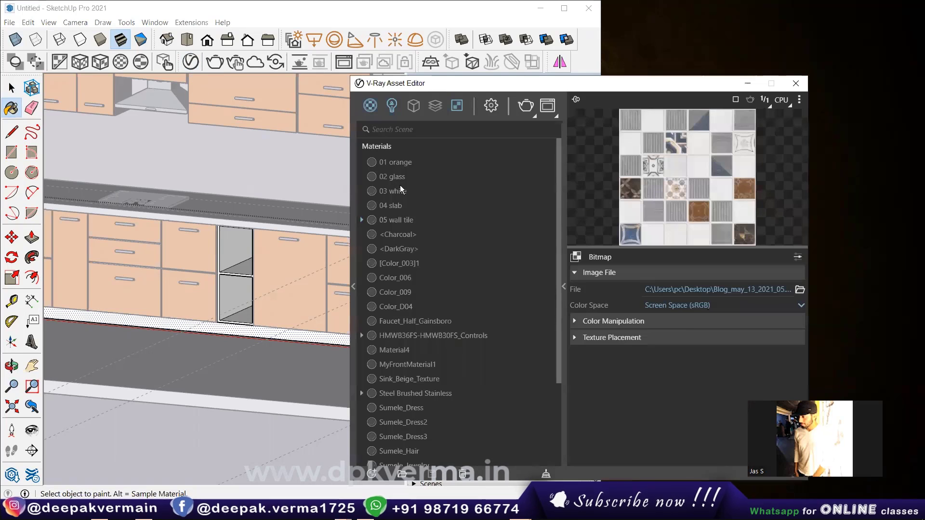
click(400, 191)
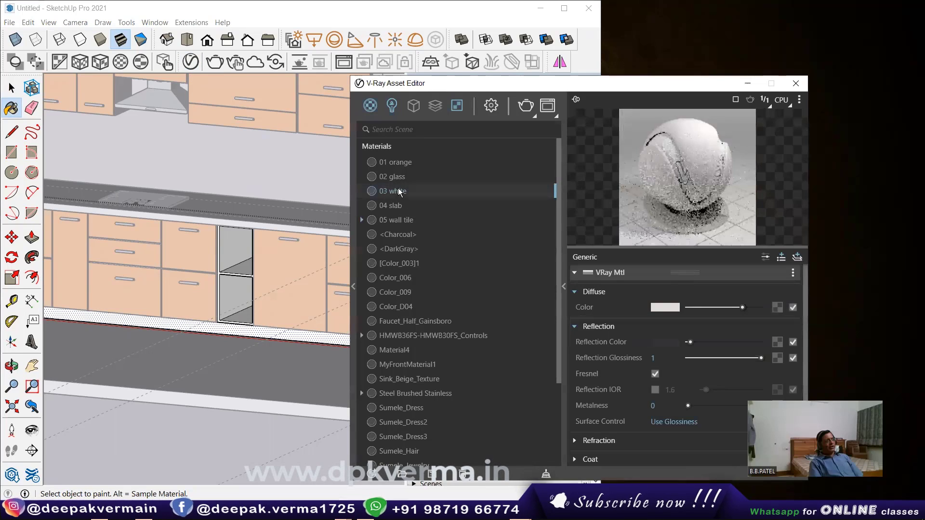
click(203, 322)
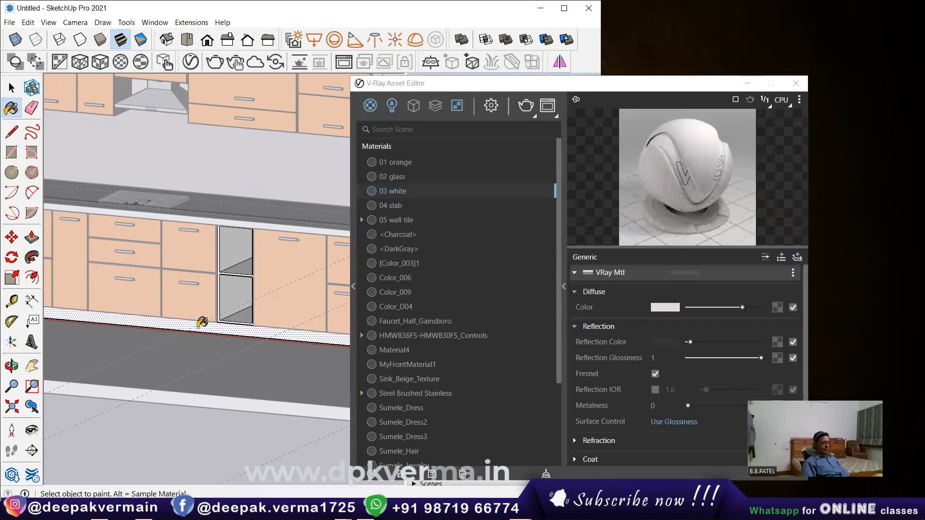
click(741, 81)
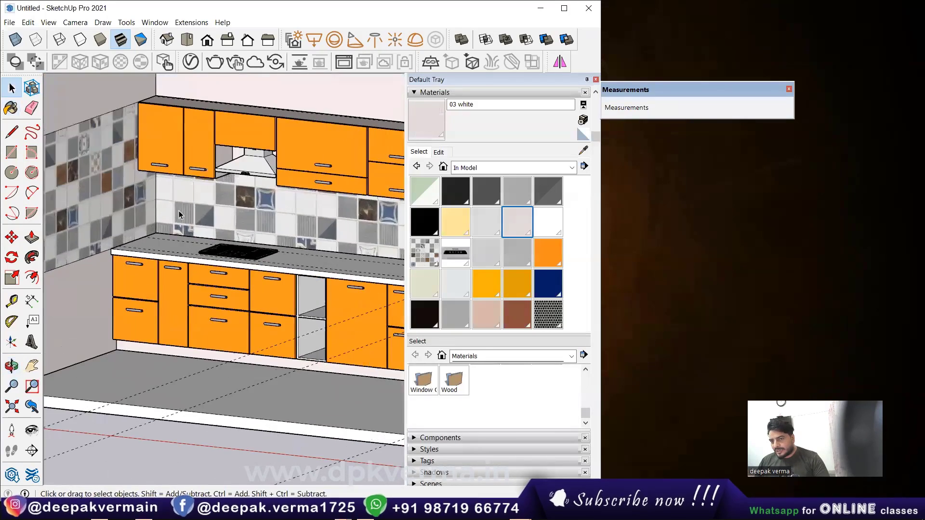
- Maximize the SketchUp window so the kitchen model fills the screen
scroll(139, 215, down, 2)
scroll(140, 215, down, 1)
scroll(140, 216, down, 1)
scroll(309, 252, down, 2)
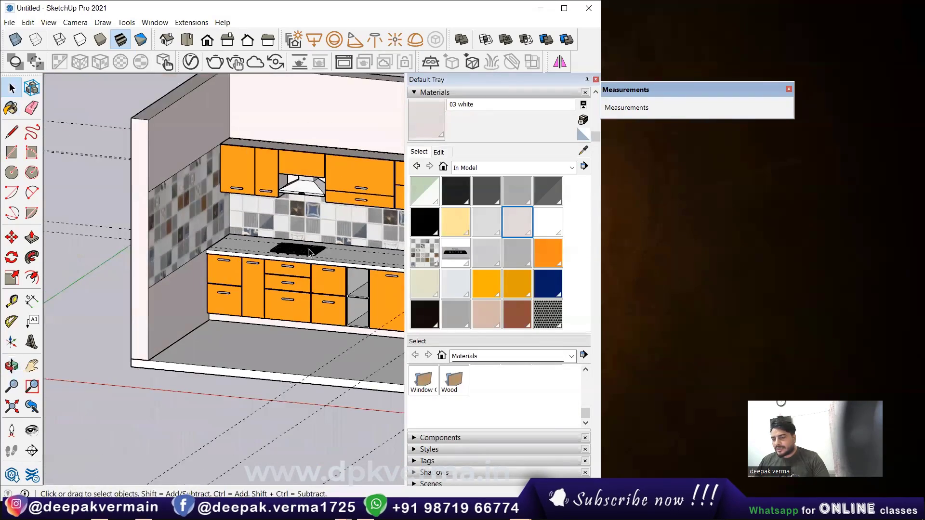
scroll(309, 252, down, 1)
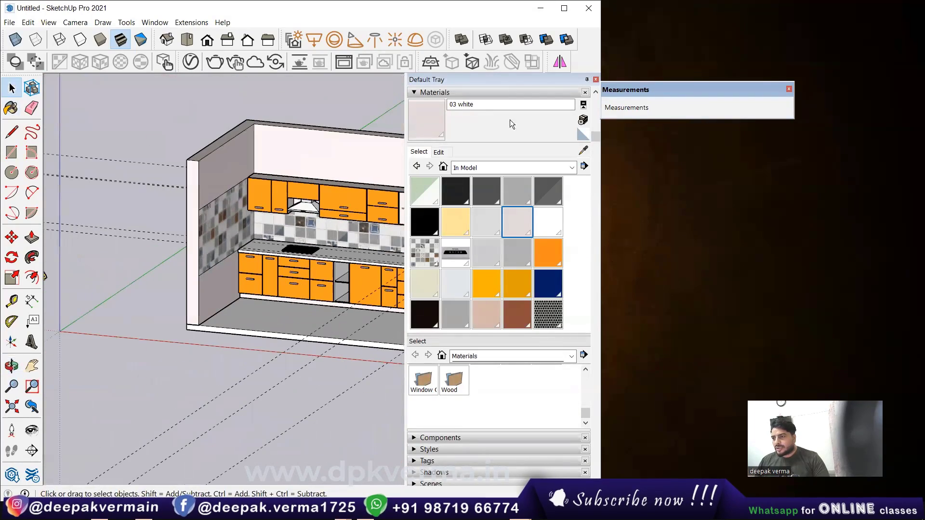
double_click(496, 8)
scroll(527, 217, up, 2)
scroll(527, 217, up, 1)
- Draw a 15' by 10' rectangle across the top of the kitchen walls
scroll(304, 286, down, 2)
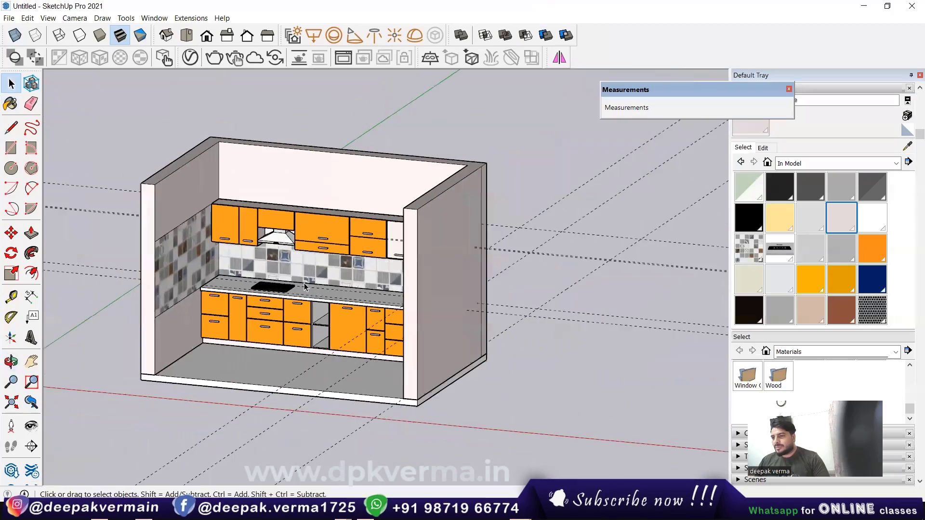
mouse_move(305, 286)
middle_down()
mouse_move(267, 274)
mouse_move(252, 249)
middle_up()
scroll(252, 245, up, 1)
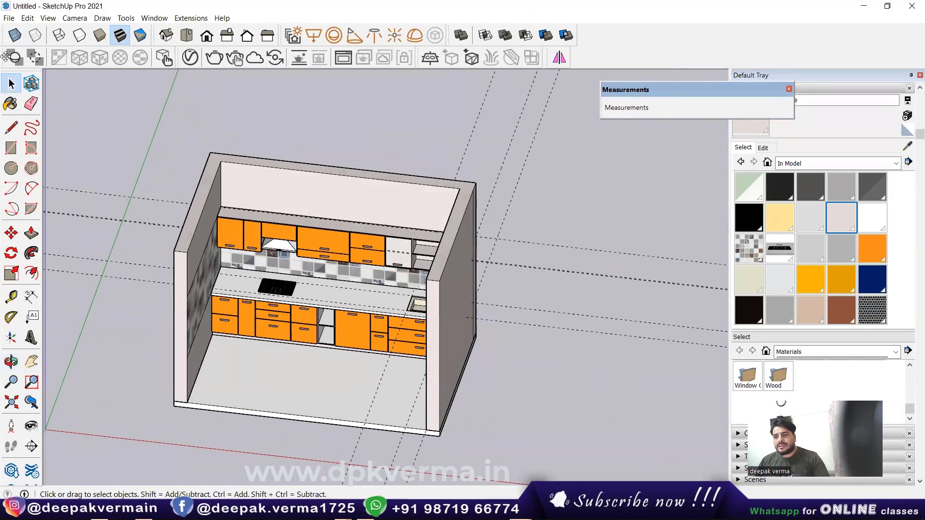
click(18, 152)
scroll(255, 152, up, 2)
click(187, 154)
text(15',10')
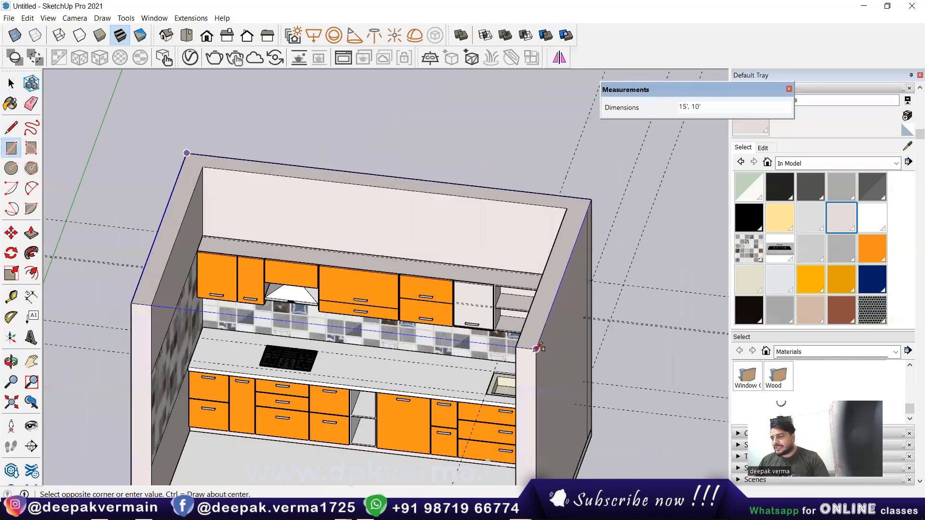
key(Return)
- Push/Pull the rectangle 4" into a slab and make it a group
key(p)
click(435, 286)
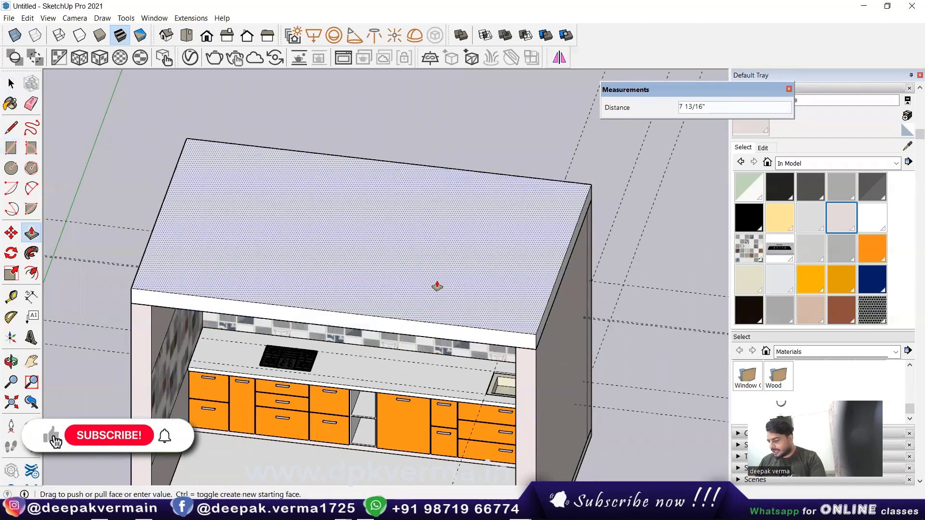
text(4)
key(Return)
key(space)
triple_click(406, 248)
right_click(406, 248)
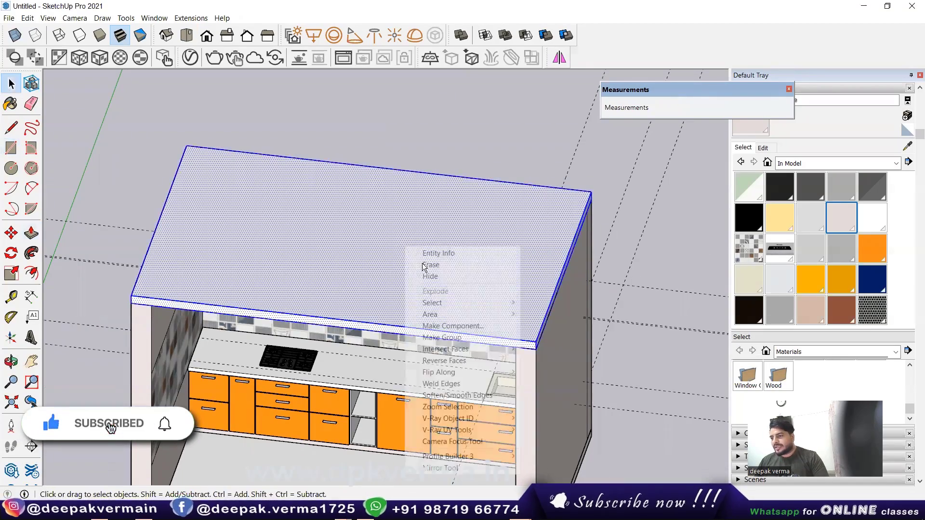
click(442, 337)
- From an elevated corner view, open the room box group for editing
scroll(448, 317, down, 5)
middle_drag(427, 262, 463, 203)
scroll(470, 183, up, 2)
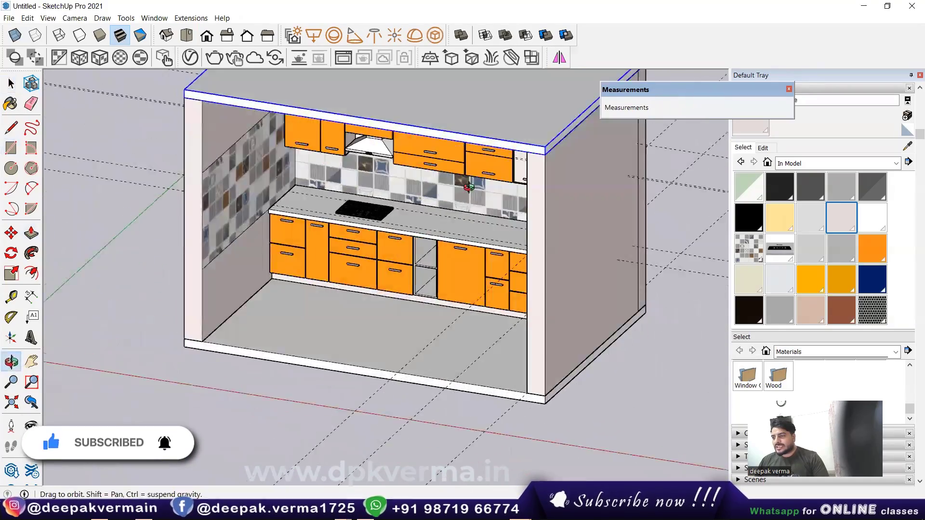
scroll(474, 174, up, 3)
scroll(476, 169, up, 3)
scroll(476, 170, down, 4)
middle_drag(476, 169, 409, 202)
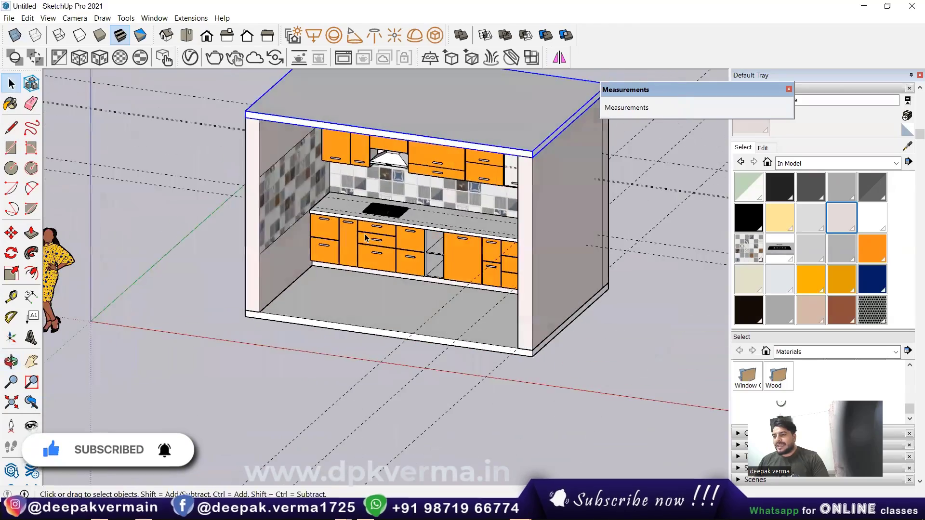
scroll(395, 226, down, 2)
scroll(383, 243, up, 3)
middle_drag(383, 243, 337, 275)
scroll(333, 284, up, 3)
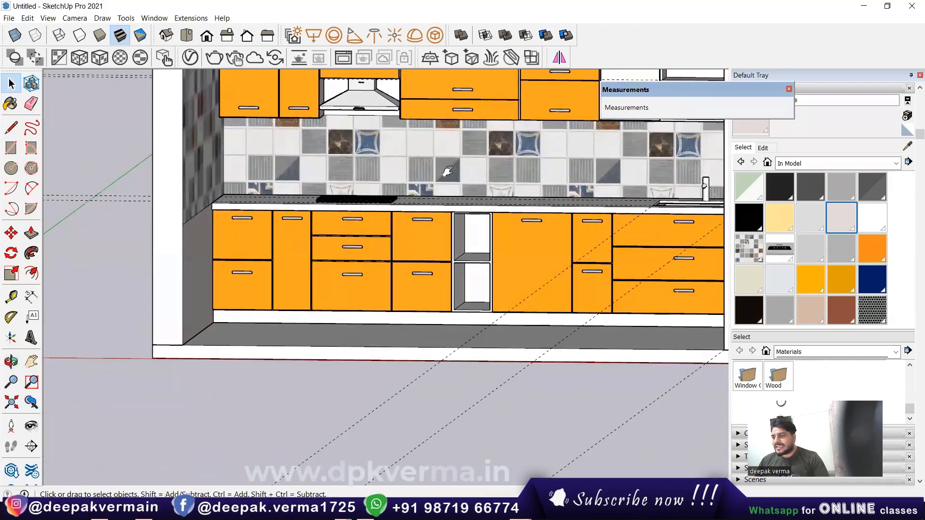
scroll(316, 303, up, 3)
scroll(313, 301, up, 2)
scroll(314, 299, down, 4)
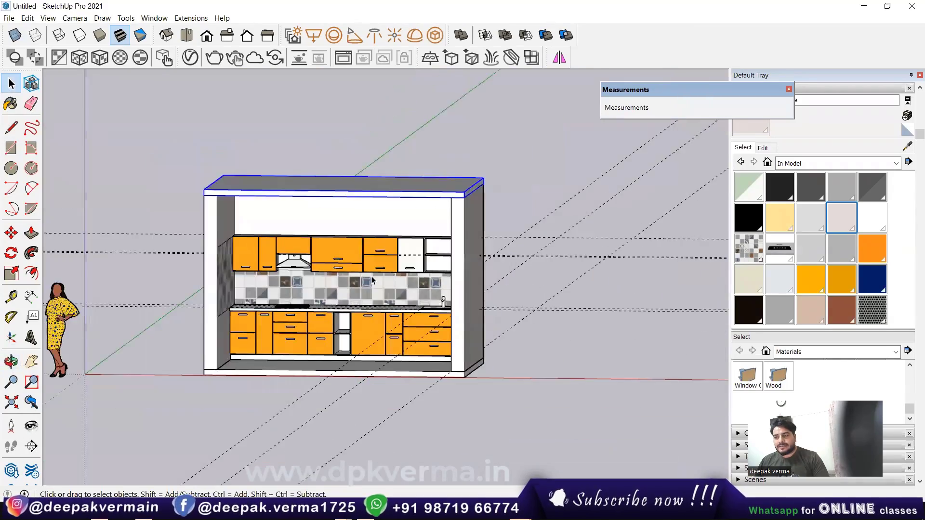
middle_drag(372, 276, 260, 308)
scroll(257, 308, up, 3)
double_click(233, 308)
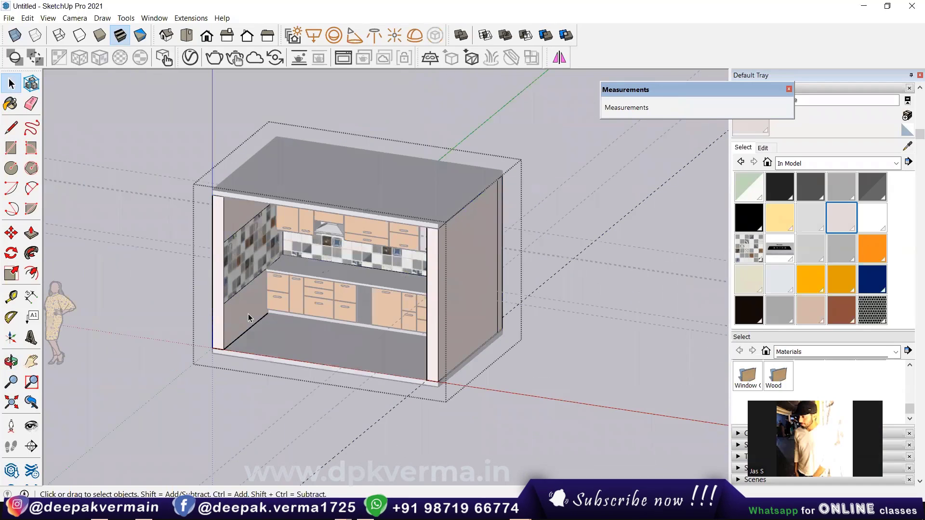
- Push/Pull the left and right side walls forward about 9', then leave the box group
key(p)
click(214, 300)
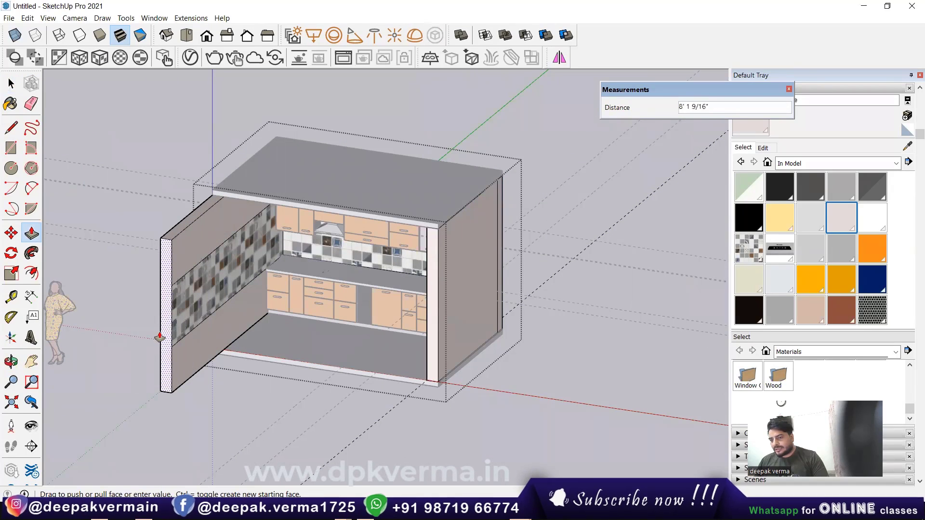
click(155, 336)
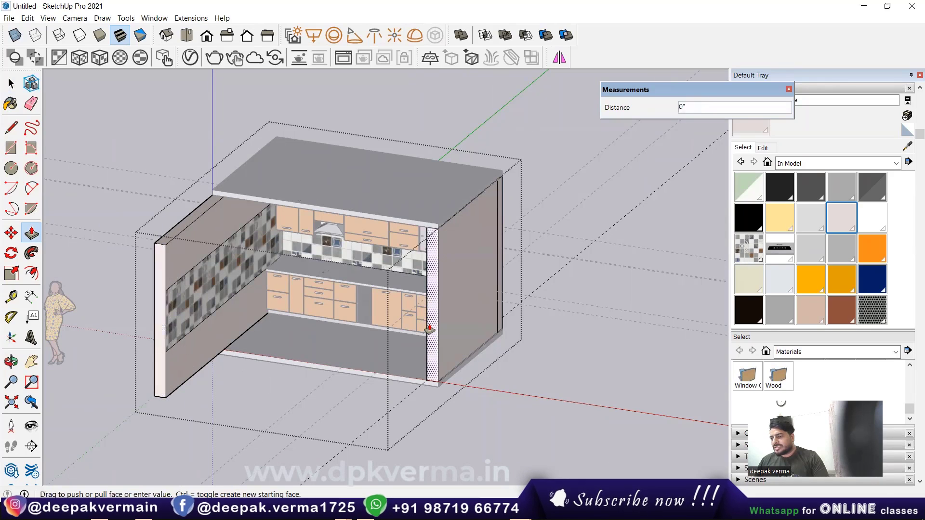
click(429, 330)
click(376, 332)
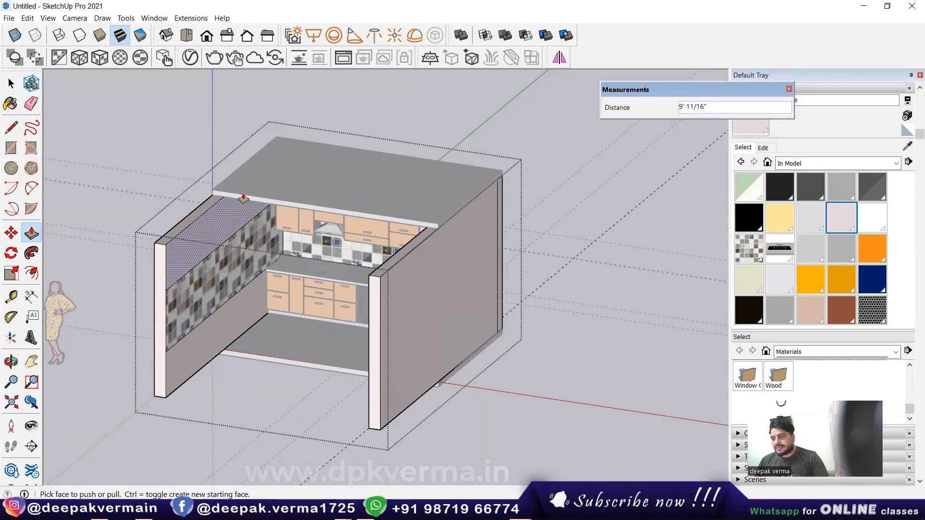
key(space)
double_click(187, 181)
- Extend the ceiling slab's front face forward to the walls' front edge
double_click(289, 181)
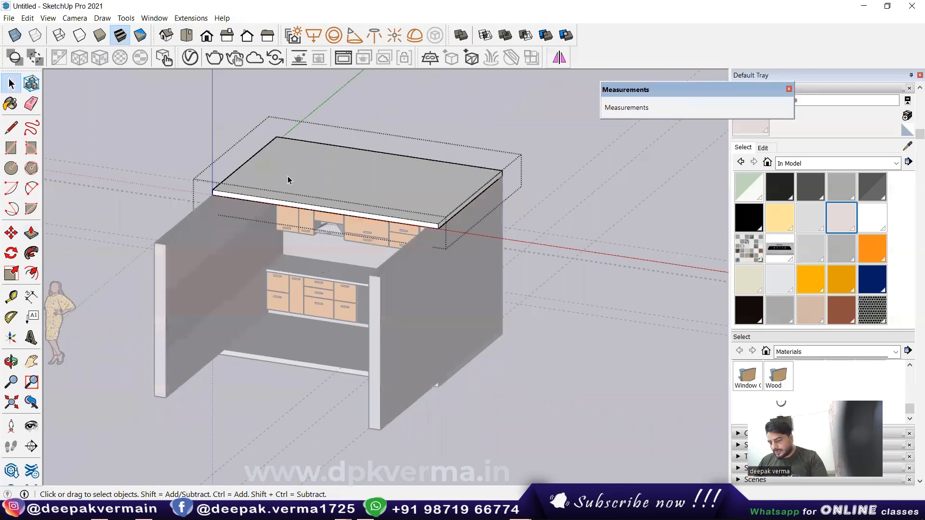
key(p)
click(290, 181)
key(Escape)
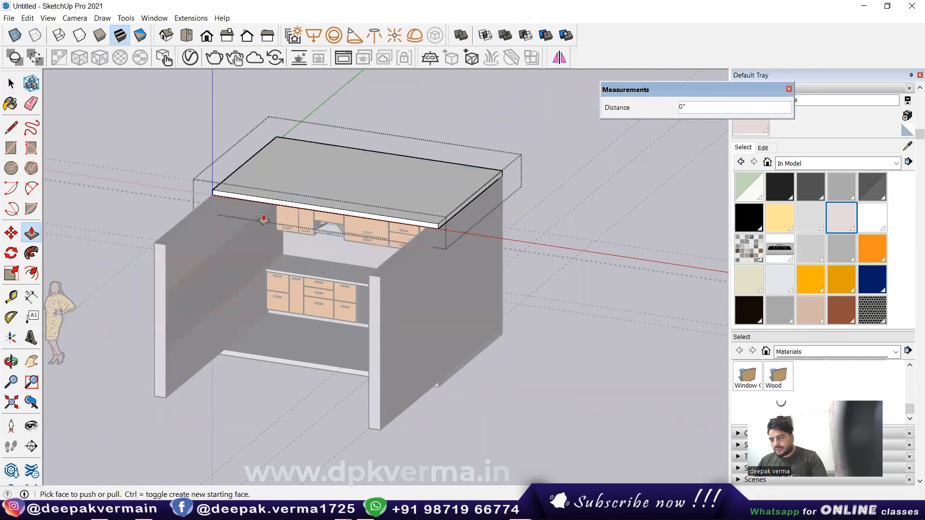
click(265, 212)
click(165, 247)
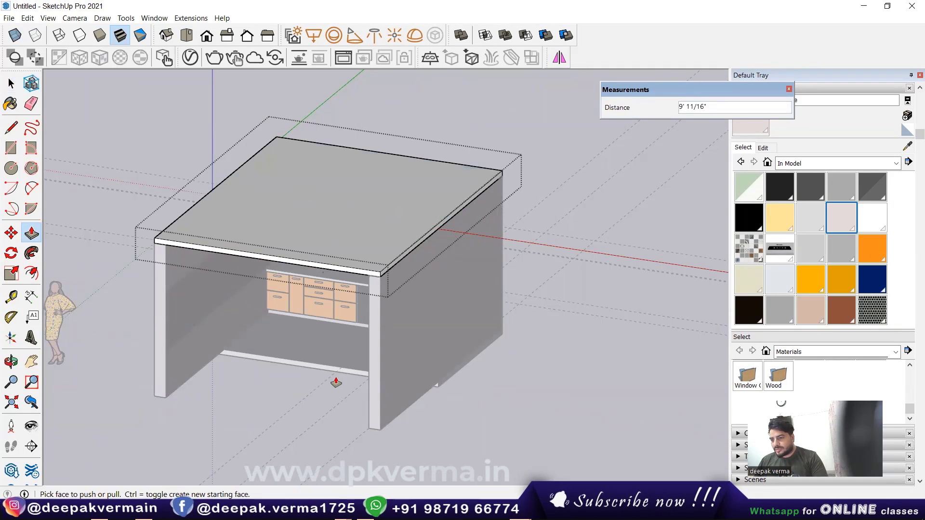
key(space)
- Extend the floor slab's front face forward flush with the walls
double_click(320, 345)
key(p)
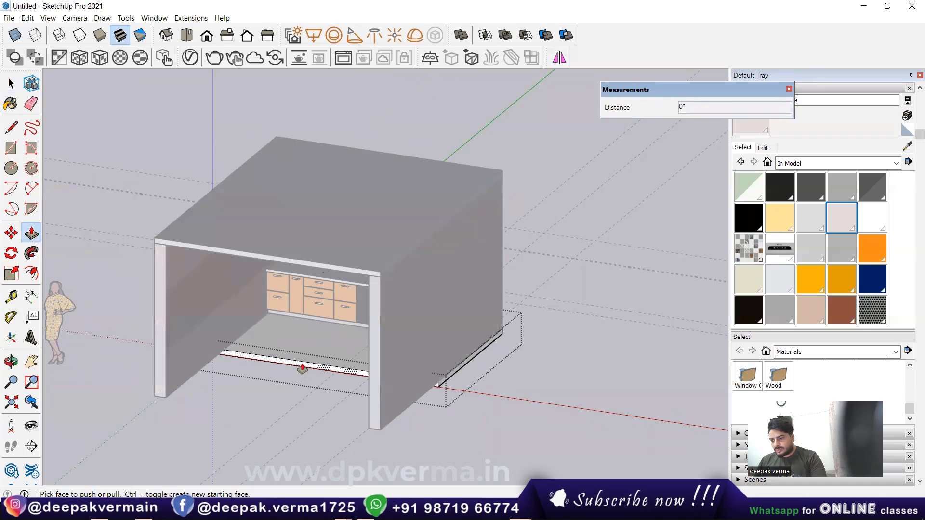
click(311, 369)
click(166, 397)
key(Escape)
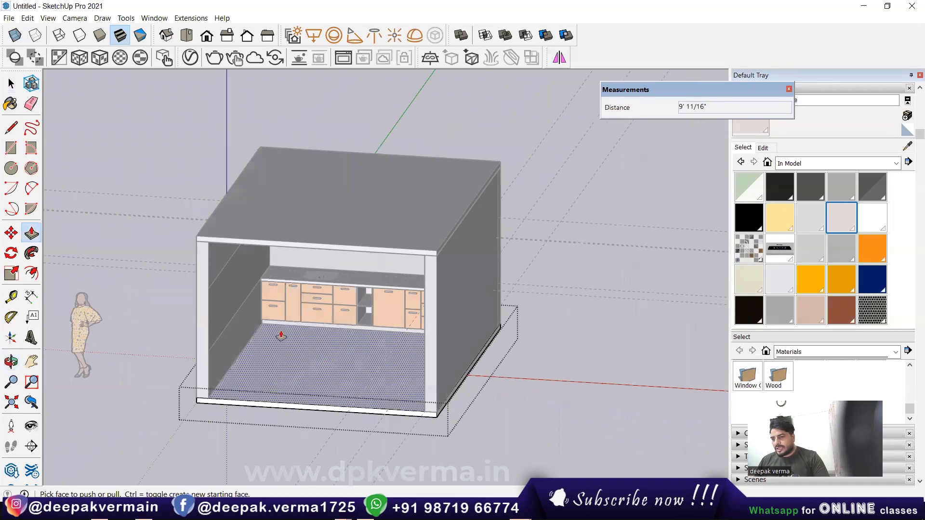
key(space)
middle_drag(327, 358, 252, 384)
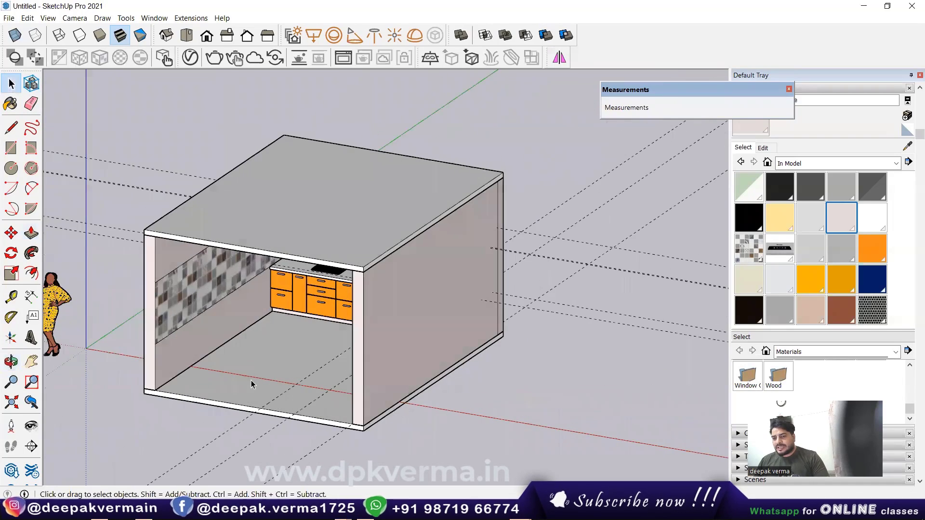
- Place the camera at eye level inside the room and look around
click(15, 429)
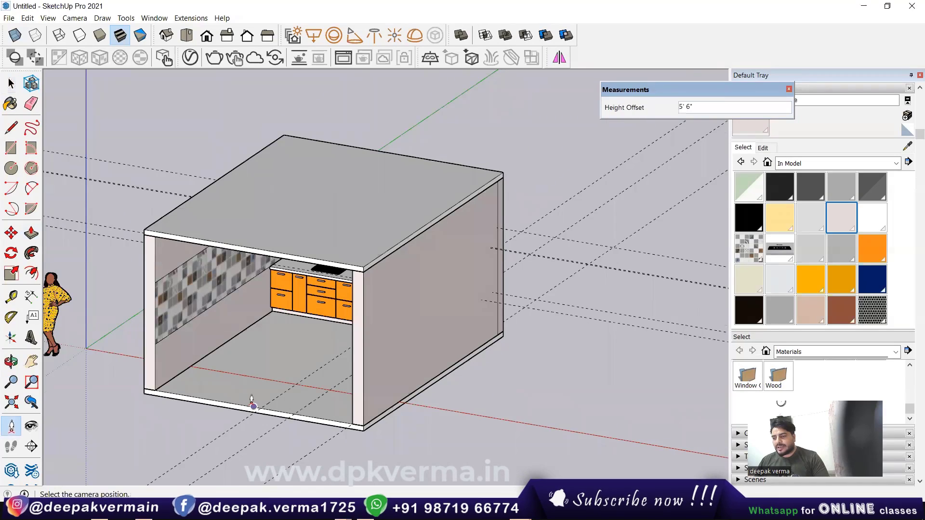
click(252, 400)
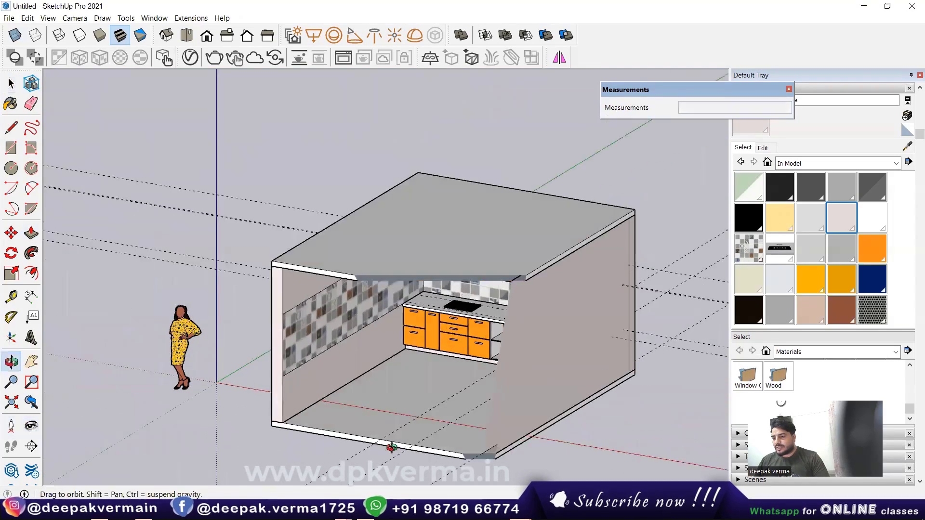
middle_drag(391, 448, 383, 444)
mouse_move(380, 449)
mouse_down()
mouse_move(456, 405)
mouse_move(399, 400)
mouse_up()
click(32, 401)
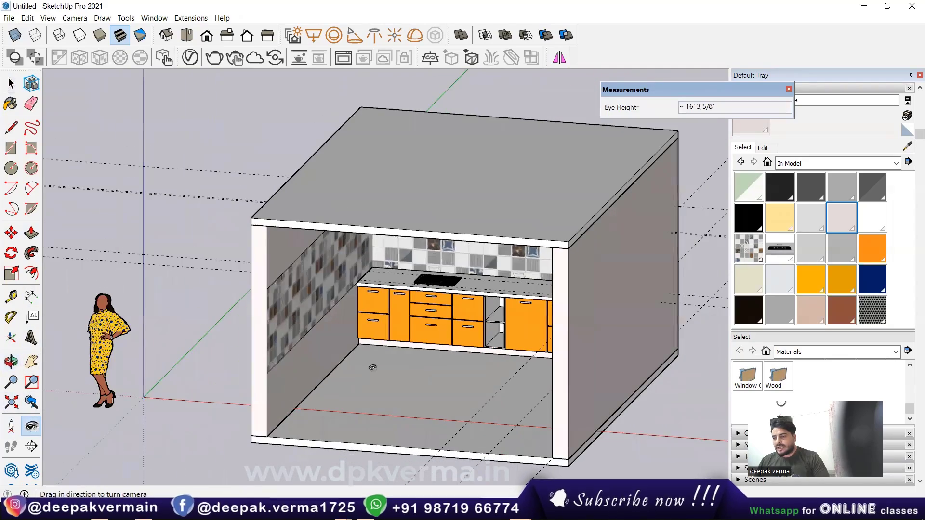
- Switch to Top then Iso view, and position the camera facing the kitchen cabinets
click(187, 42)
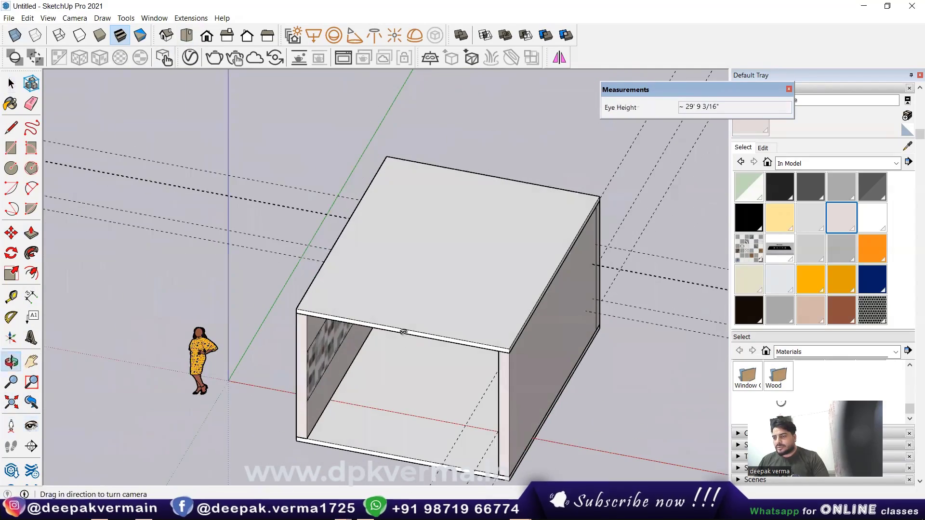
click(187, 42)
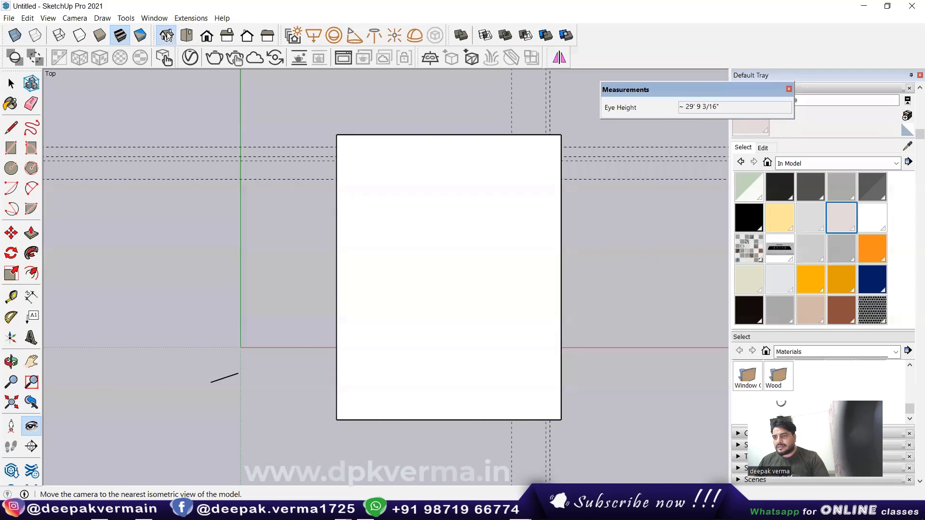
click(167, 35)
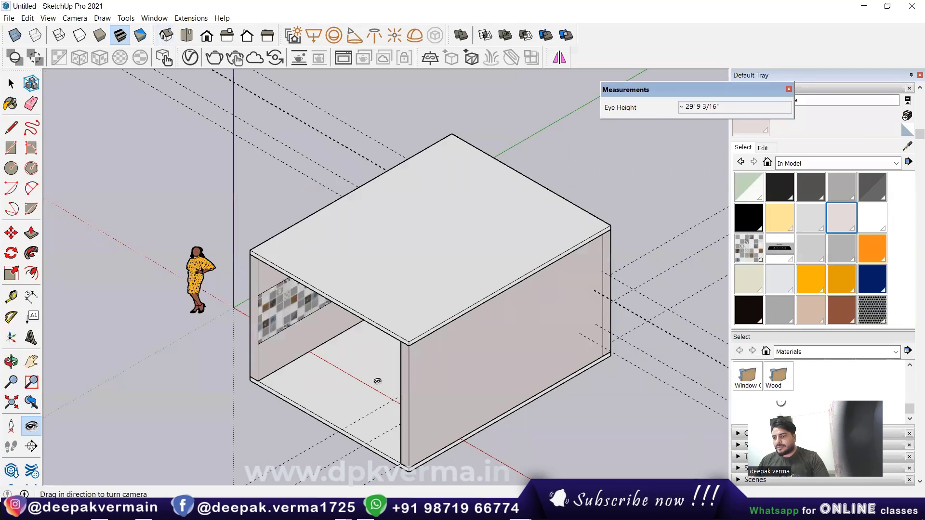
click(21, 433)
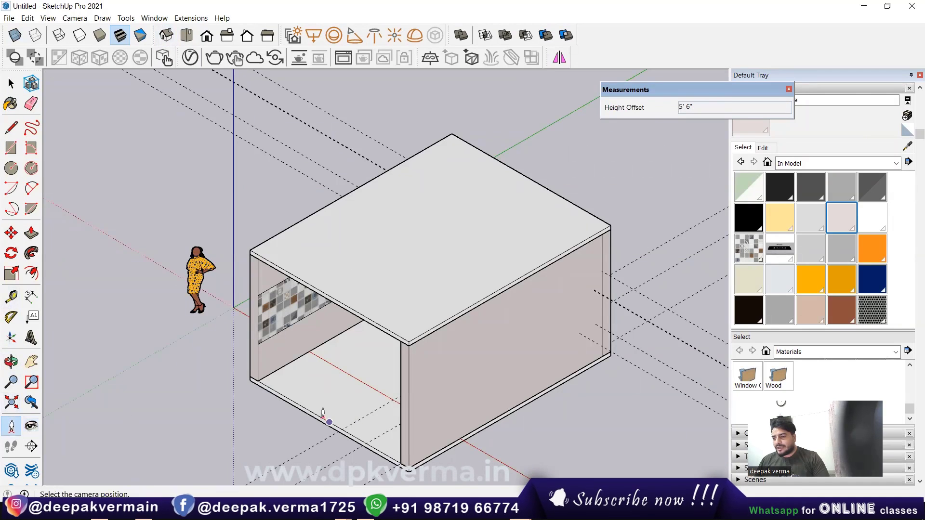
click(391, 385)
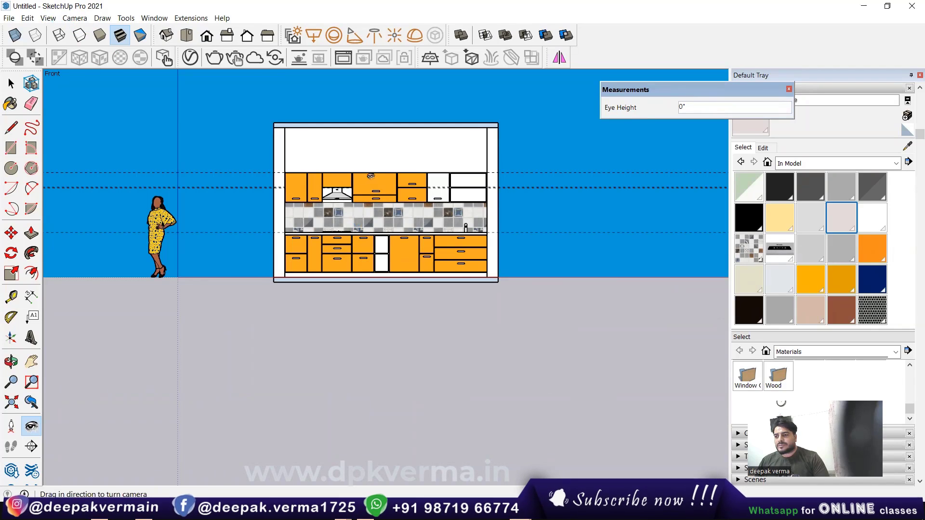
- Switch to Perspective with a 5' 5" eye height and pan to frame the kitchen wall
click(48, 18)
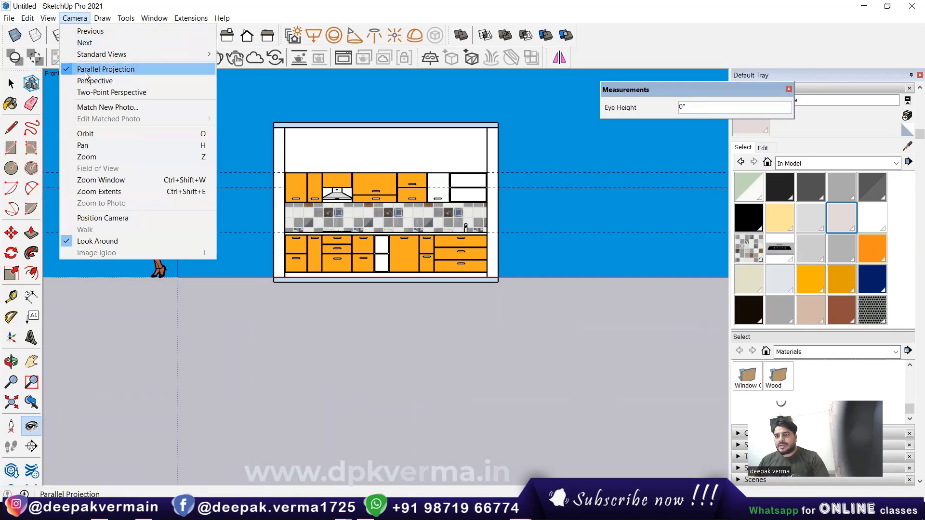
click(84, 80)
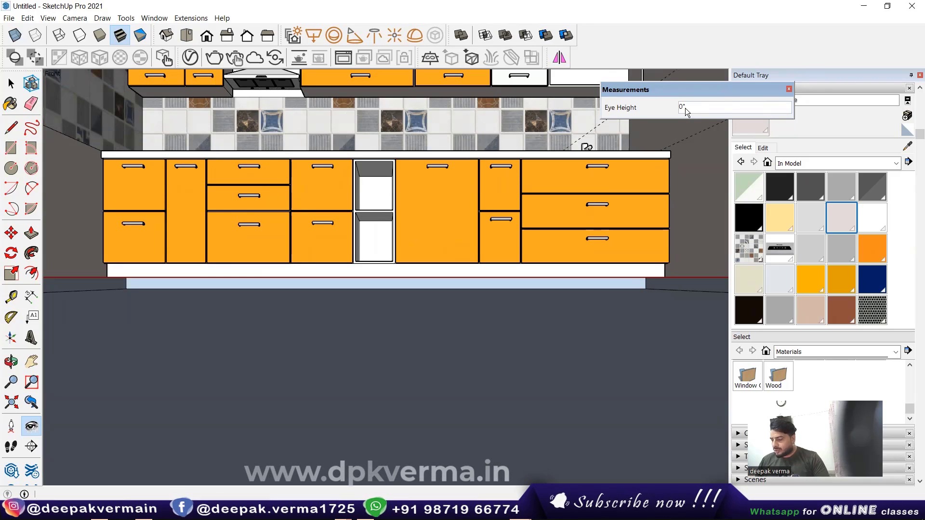
text(5'5)
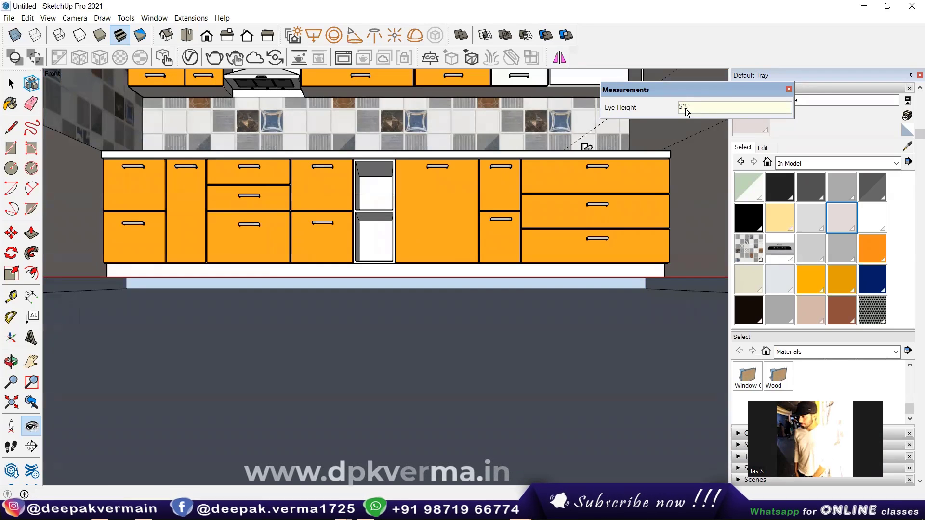
key(Return)
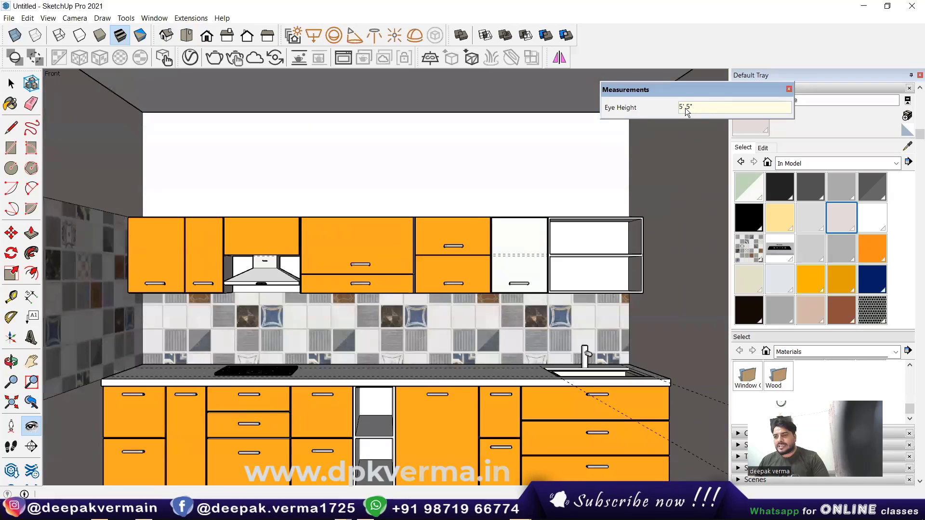
click(32, 362)
drag(310, 328, 313, 265)
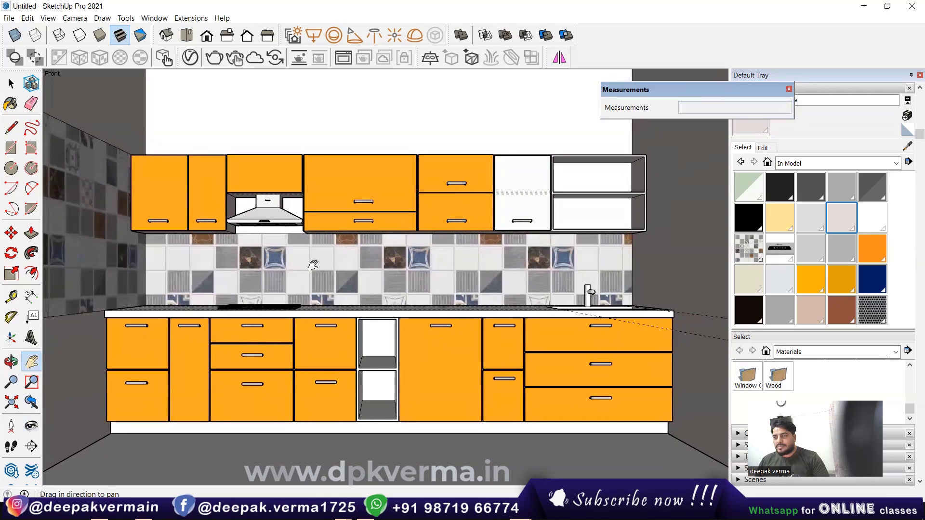
drag(313, 265, 313, 264)
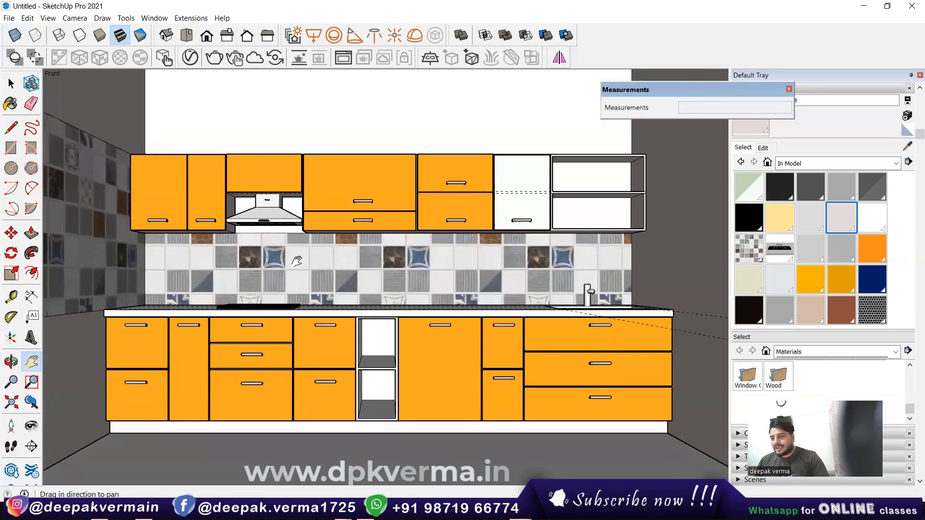
- Save the view as Scene 1, then shift the view so base cabinets sit higher
click(48, 18)
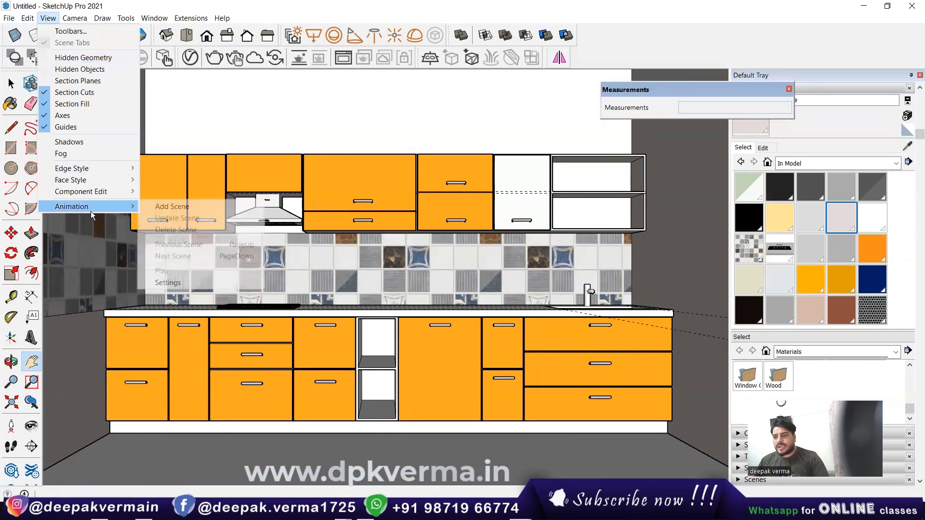
click(176, 205)
scroll(332, 254, down, 5)
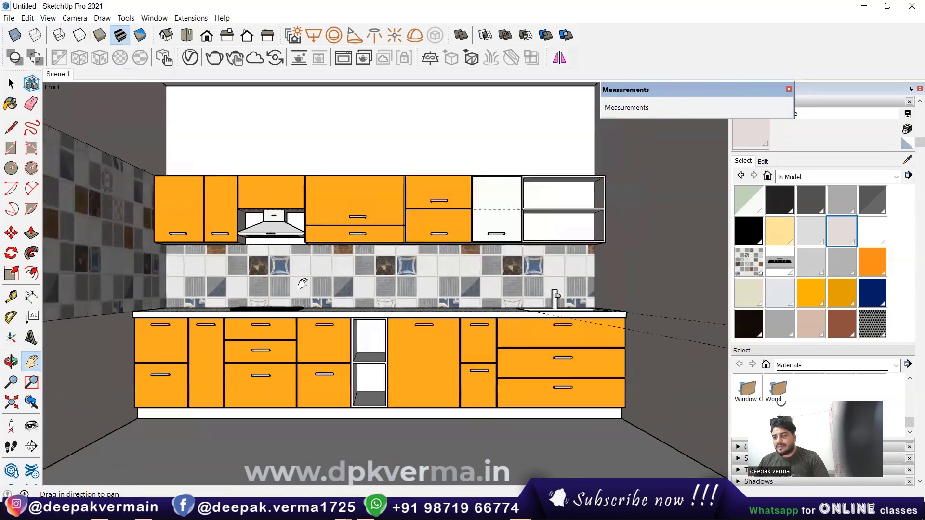
middle_drag(332, 254, 332, 254)
scroll(332, 255, up, 4)
scroll(332, 254, up, 5)
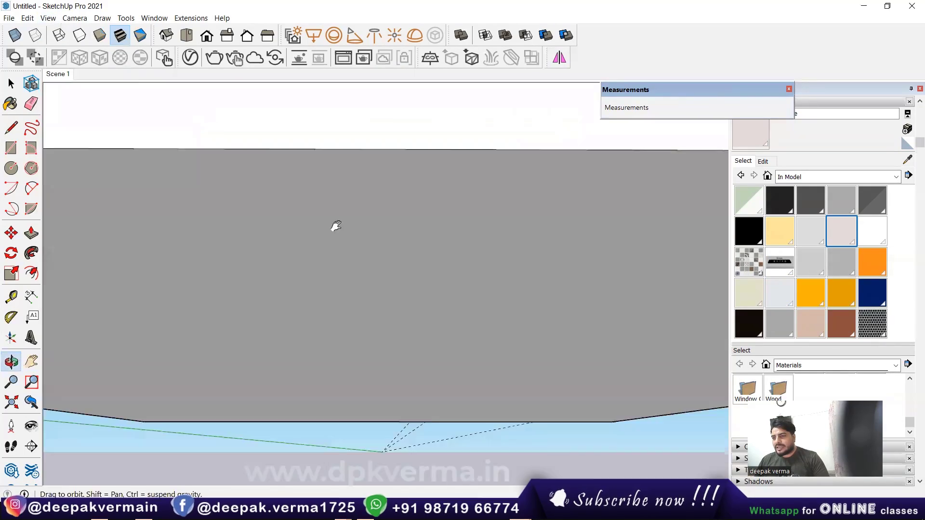
shift+middle_drag(331, 223, 343, 241)
scroll(344, 241, down, 4)
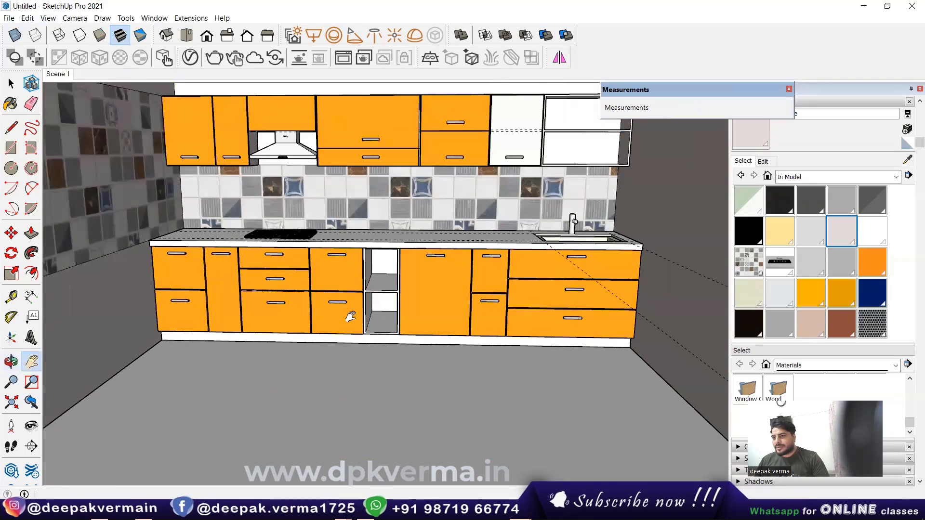
scroll(350, 316, up, 2)
middle_drag(354, 191, 355, 124)
shift+middle_drag(365, 213, 365, 214)
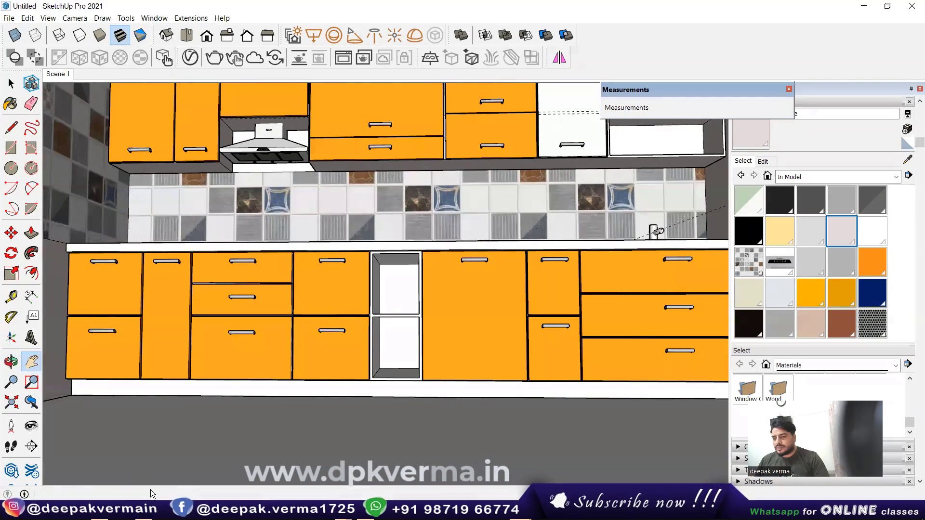
key(alt+Tab)
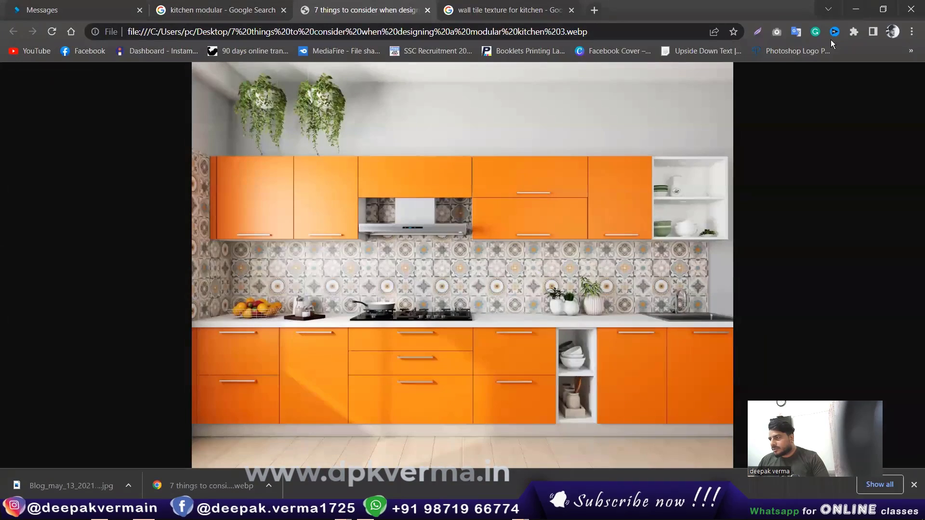
click(856, 9)
scroll(364, 297, up, 2)
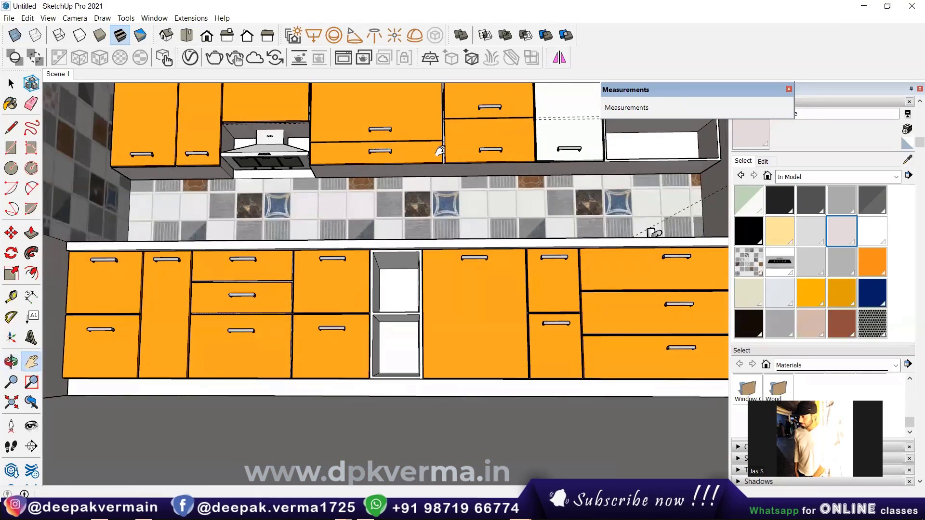
scroll(366, 251, up, 2)
scroll(369, 192, up, 2)
scroll(370, 192, down, 1)
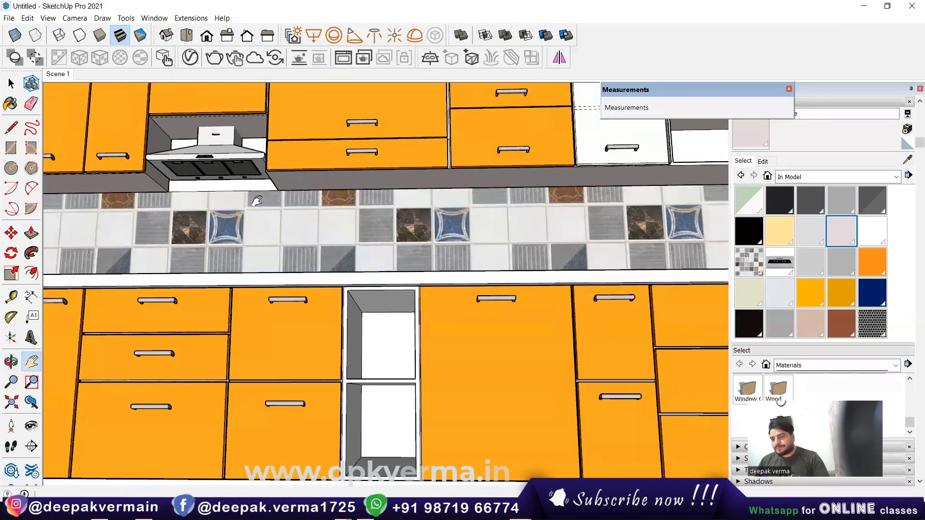
drag(233, 203, 274, 195)
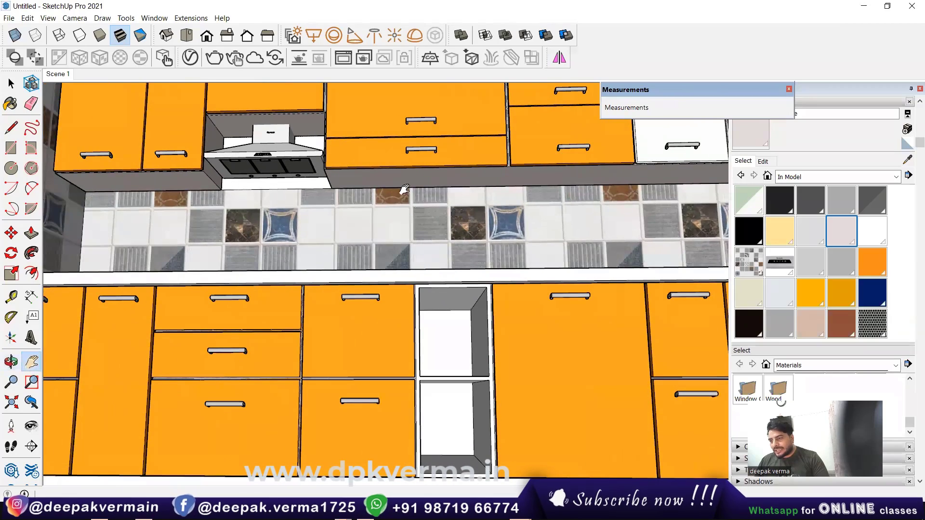
scroll(196, 200, up, 1)
scroll(200, 200, up, 1)
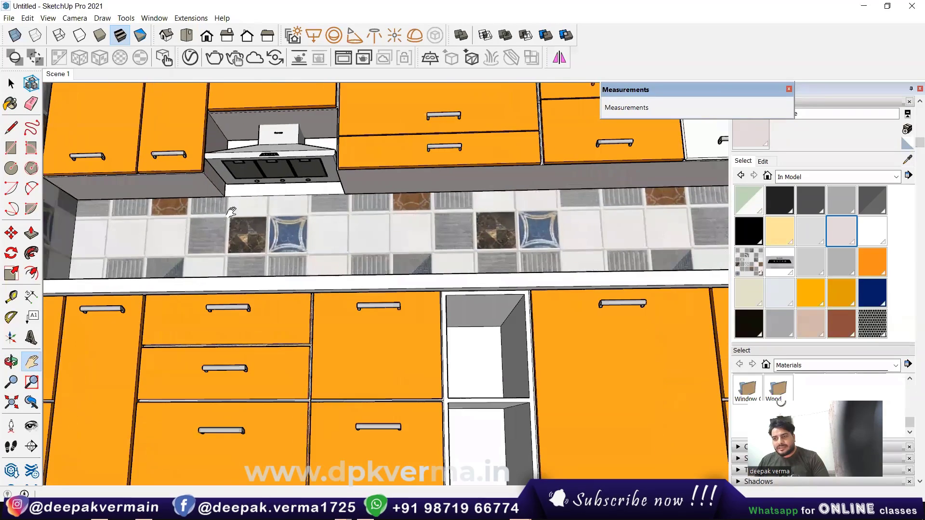
scroll(207, 199, up, 1)
scroll(213, 198, up, 1)
scroll(214, 203, down, 1)
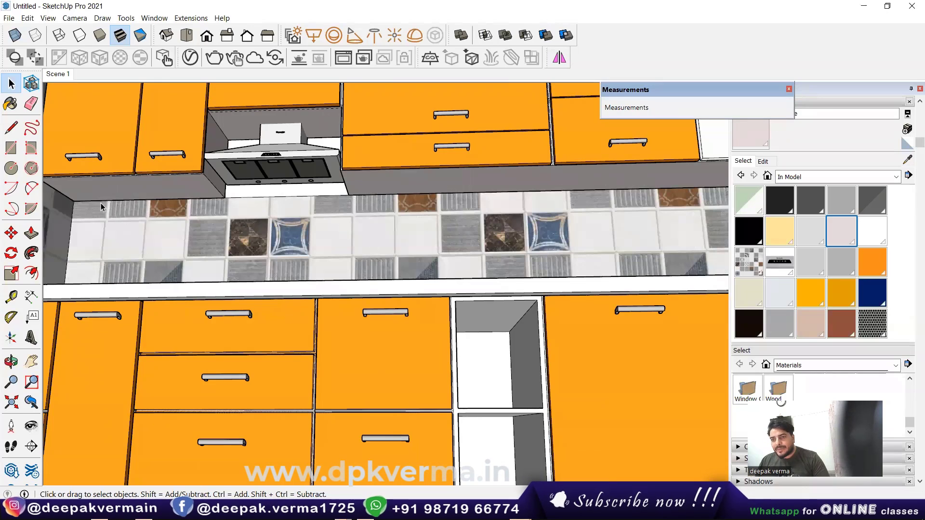
scroll(97, 204, up, 1)
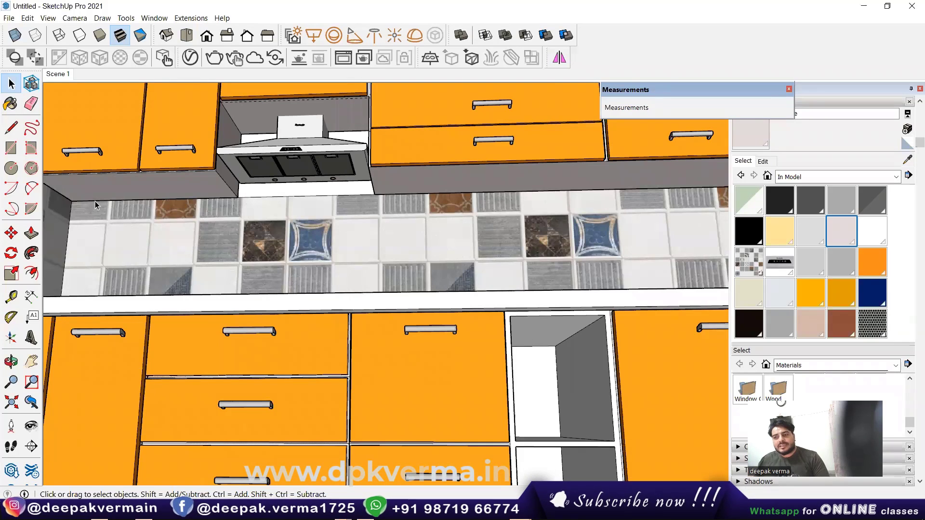
scroll(96, 201, down, 2)
middle_drag(126, 201, 172, 199)
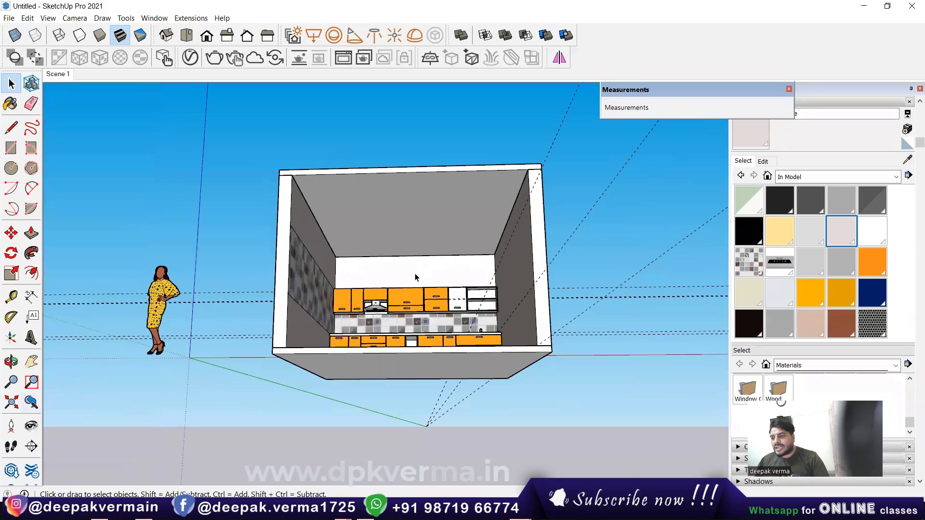
- Hide the room walls, ceiling slab and floor slab groups
middle_drag(416, 277, 506, 331)
scroll(506, 331, up, 2)
scroll(482, 289, down, 3)
scroll(420, 243, up, 2)
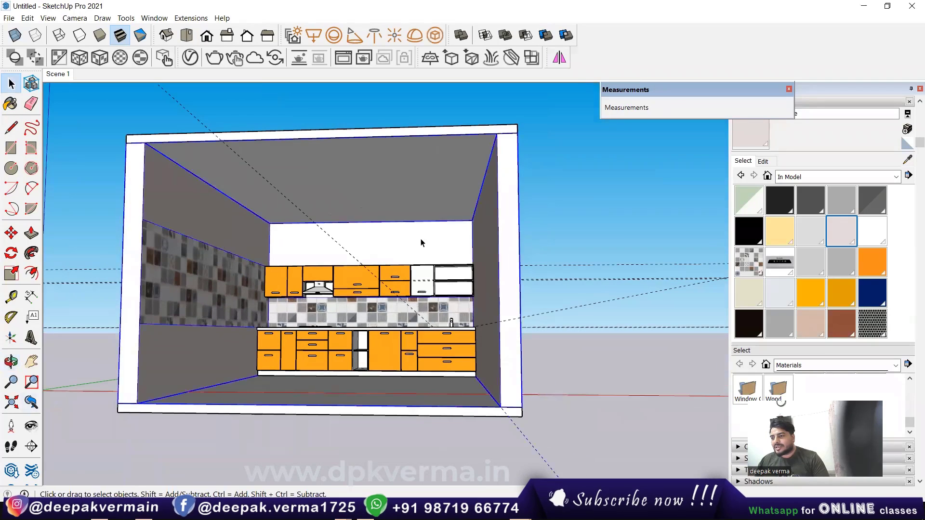
right_click(418, 238)
click(448, 269)
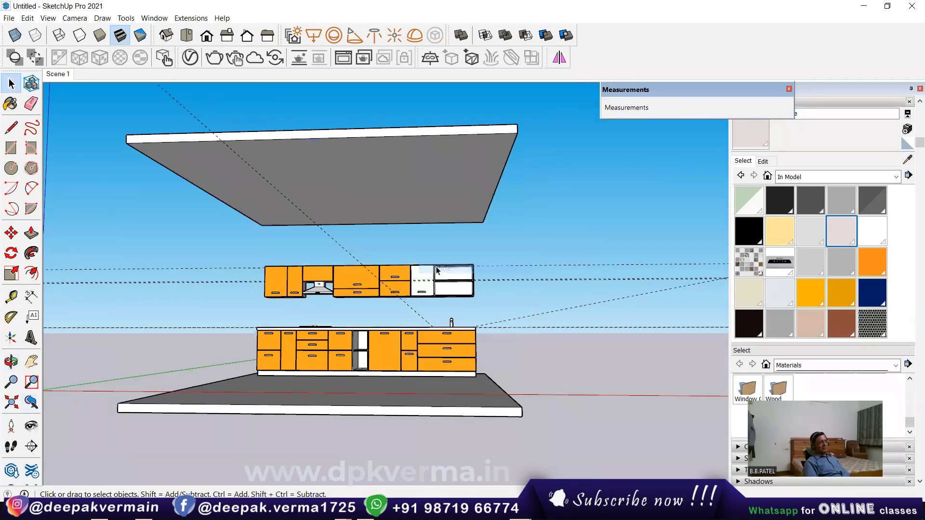
right_click(375, 186)
click(400, 218)
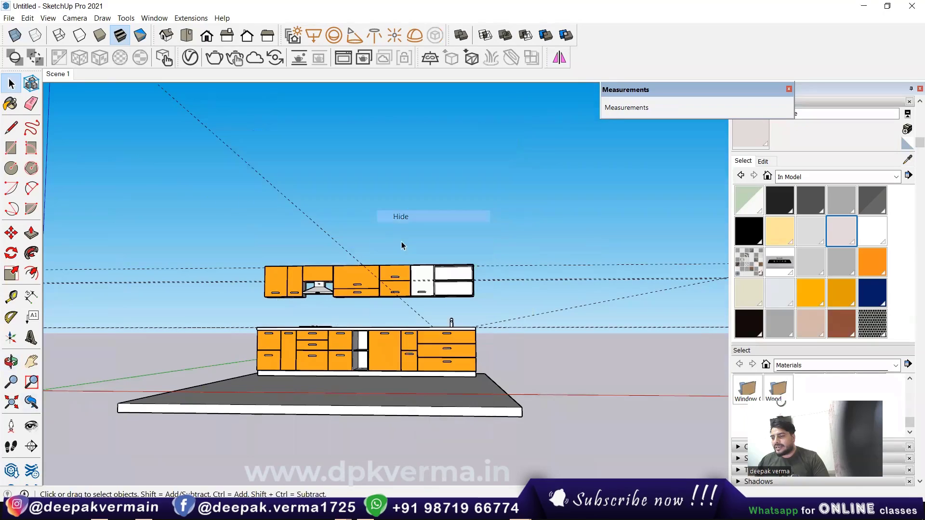
click(396, 386)
right_click(396, 387)
click(424, 173)
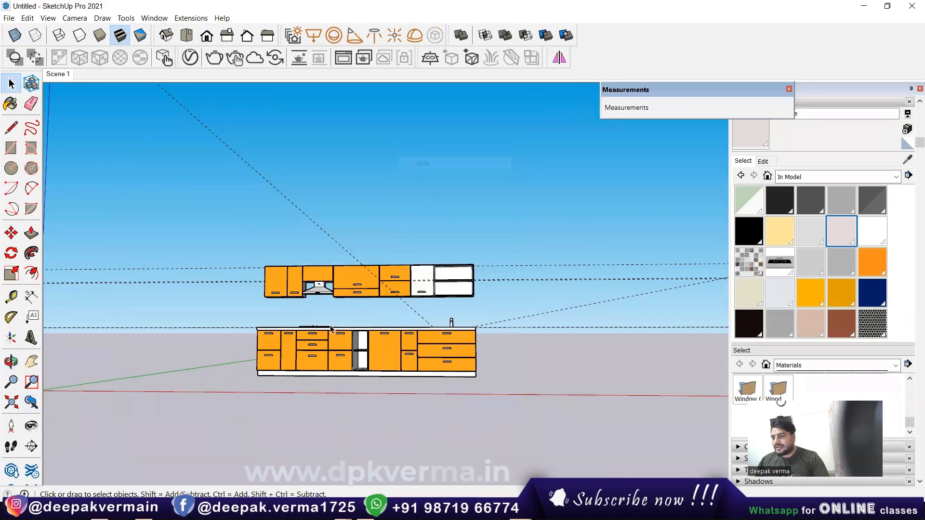
- Open the ceiling beam group and place a Tape Measure guide 2" from its edge
scroll(286, 312, up, 3)
mouse_move(286, 312)
middle_down()
mouse_move(516, 237)
mouse_move(510, 285)
middle_up()
scroll(510, 284, up, 2)
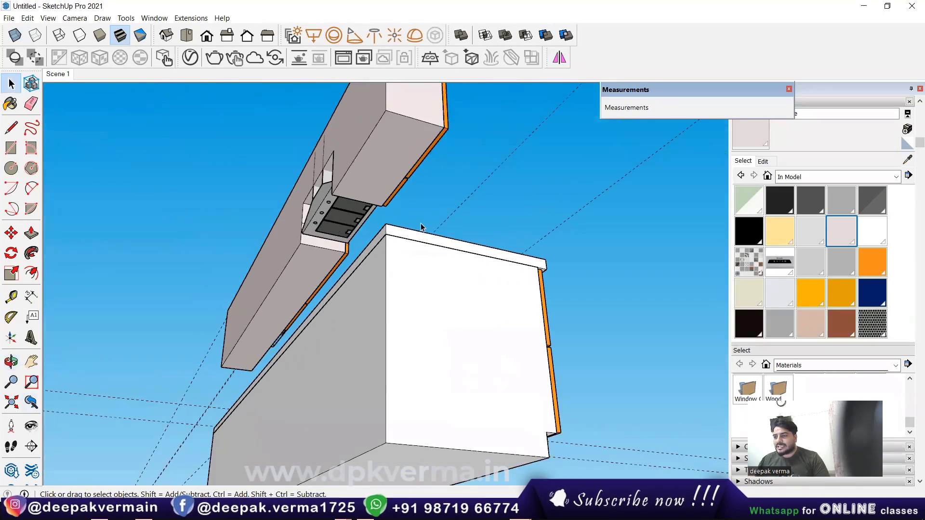
scroll(337, 178, up, 2)
shift+middle_drag(336, 175, 372, 224)
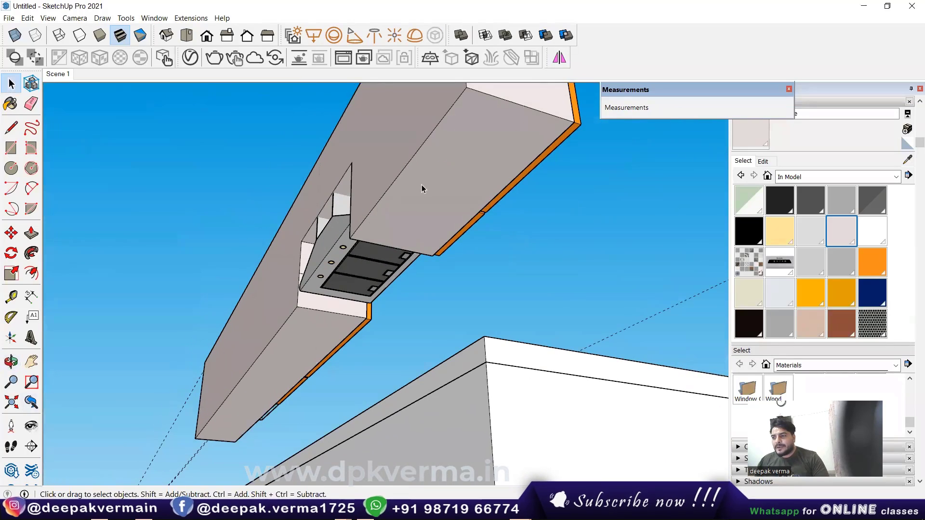
middle_drag(425, 171, 363, 179)
double_click(369, 160)
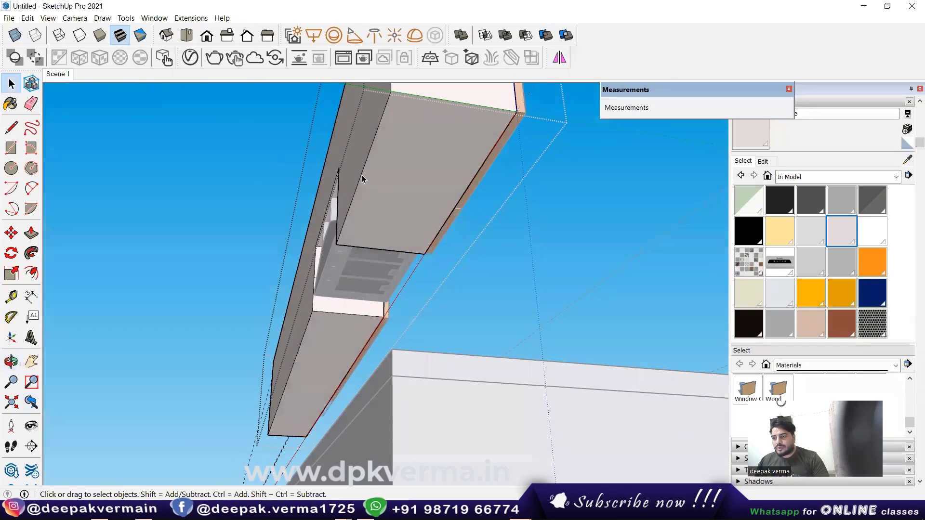
click(11, 296)
scroll(355, 205, up, 2)
text(2)
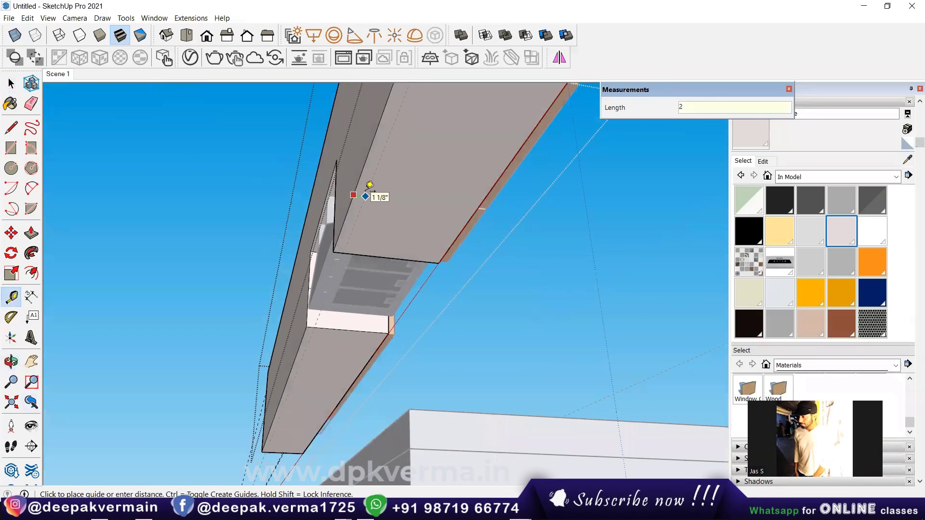
text(")
key(Return)
mouse_move(359, 220)
middle_down()
mouse_move(380, 222)
mouse_move(412, 125)
middle_up()
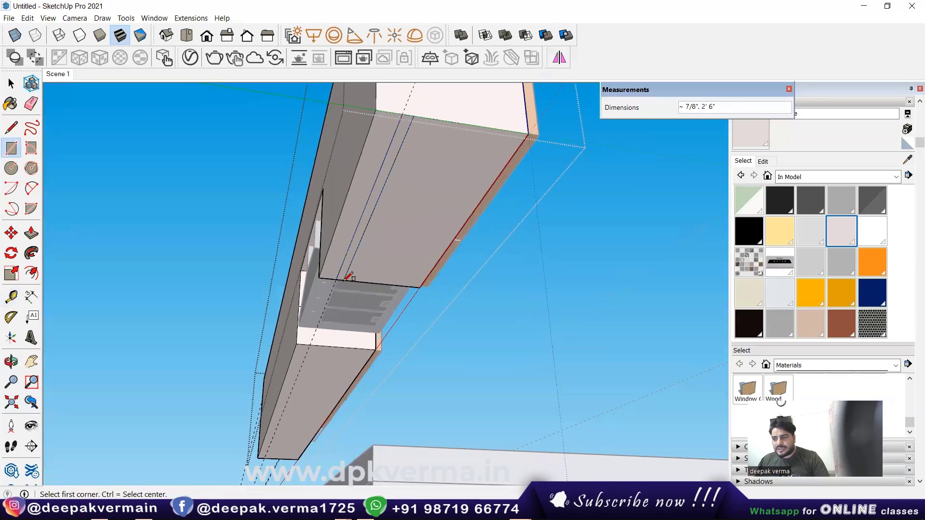
- Finish the thin strip rectangle and Push/Pull it 1 3/16"
click(349, 277)
key(p)
click(360, 236)
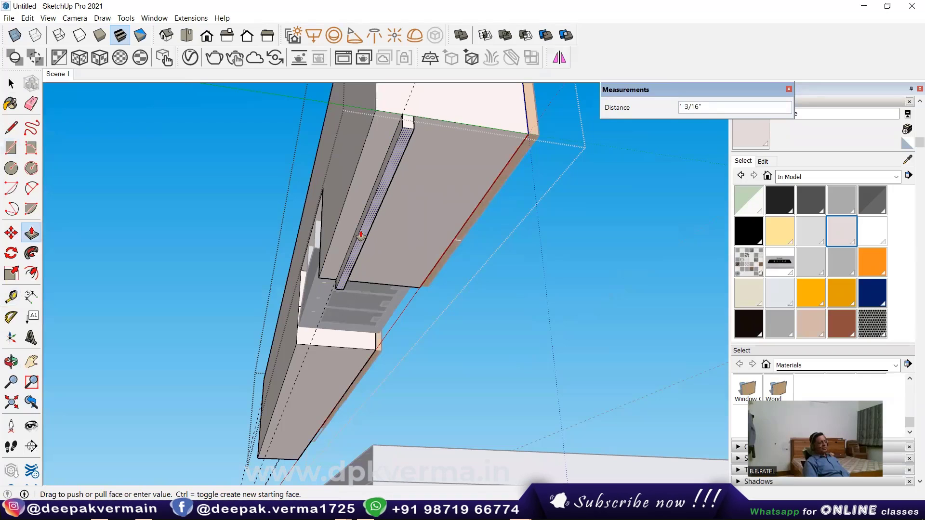
click(360, 236)
middle_drag(361, 236, 326, 326)
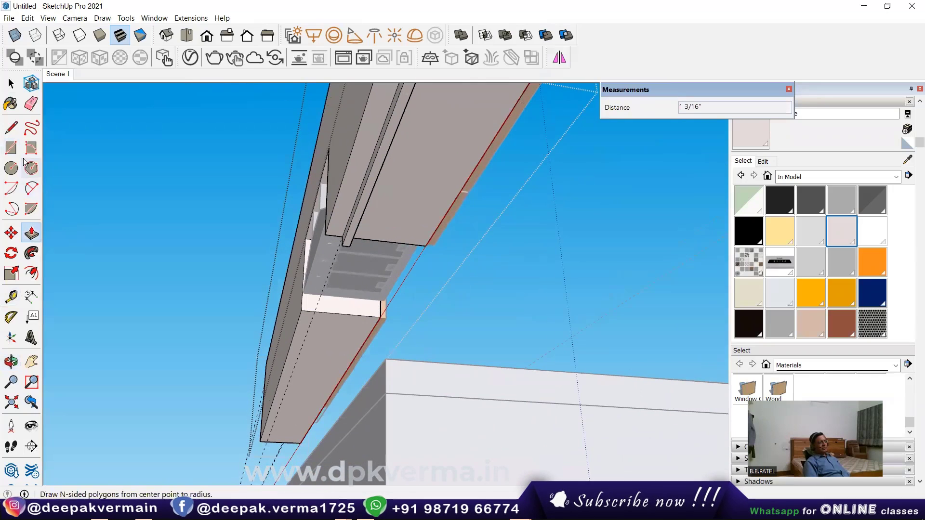
- Draw a thin rectangle along the beam underside and Push/Pull it 3 9/16"
click(11, 147)
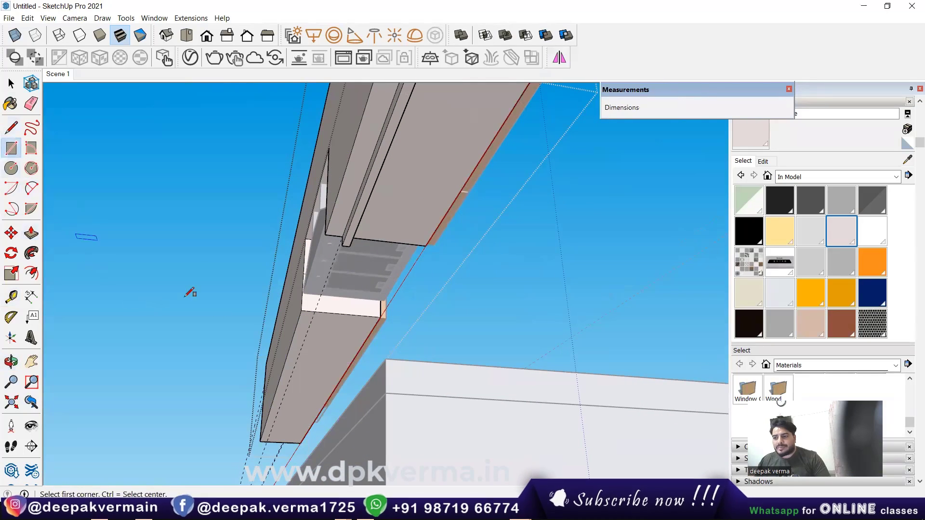
mouse_move(190, 289)
middle_down()
mouse_move(310, 268)
mouse_move(296, 262)
middle_up()
click(320, 208)
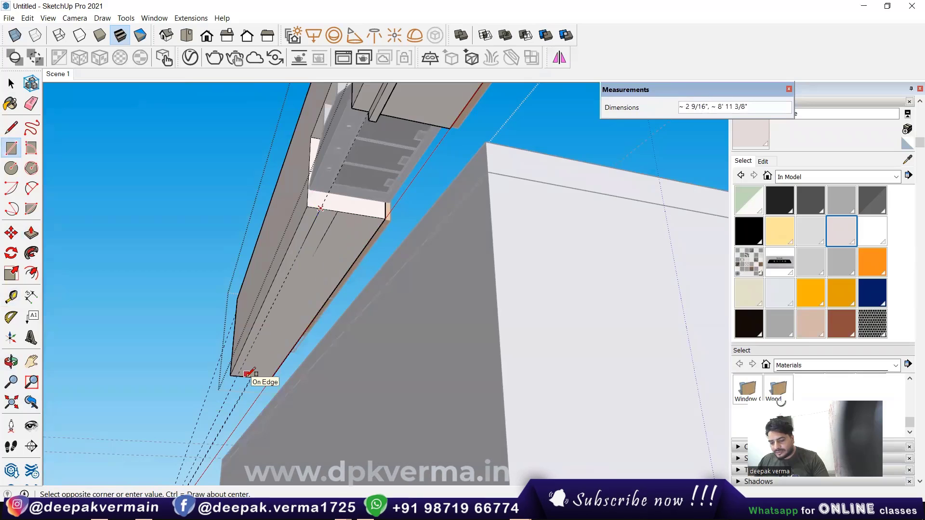
key(Escape)
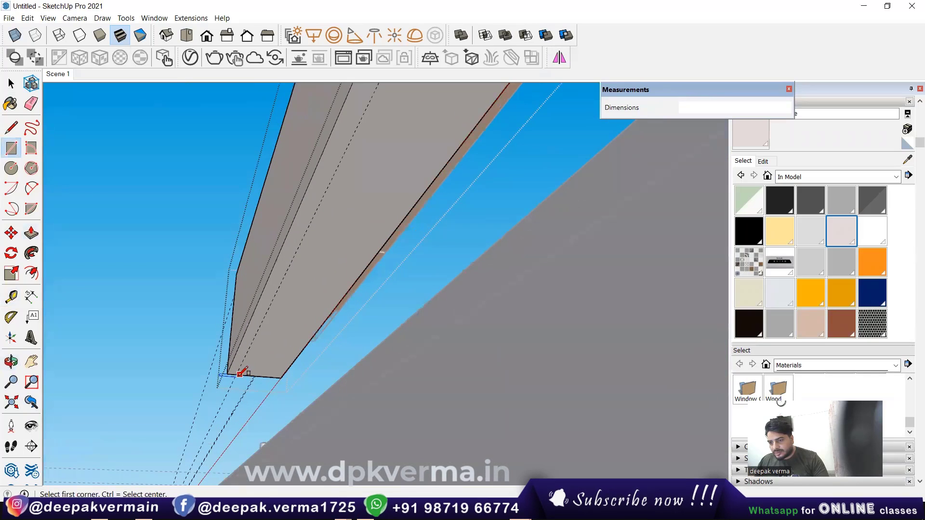
click(239, 375)
middle_drag(362, 238, 398, 153)
click(393, 124)
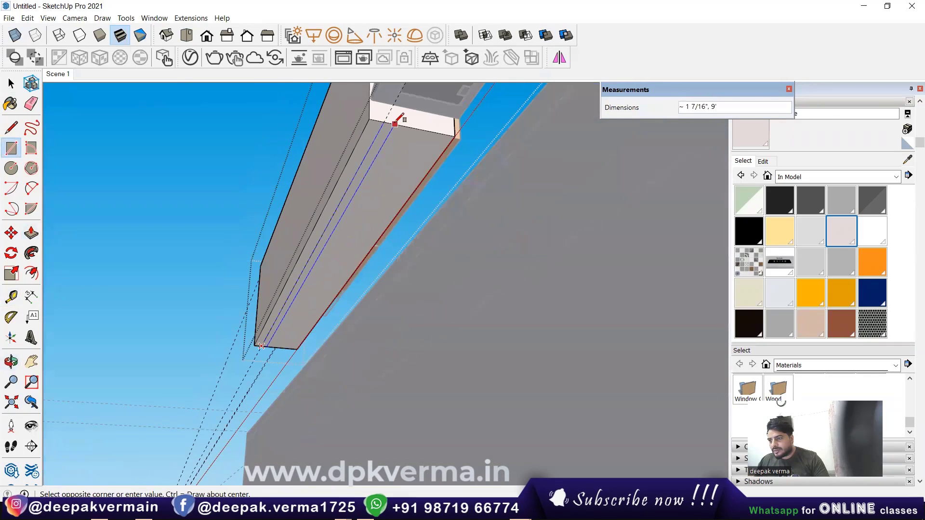
key(p)
drag(376, 147, 374, 169)
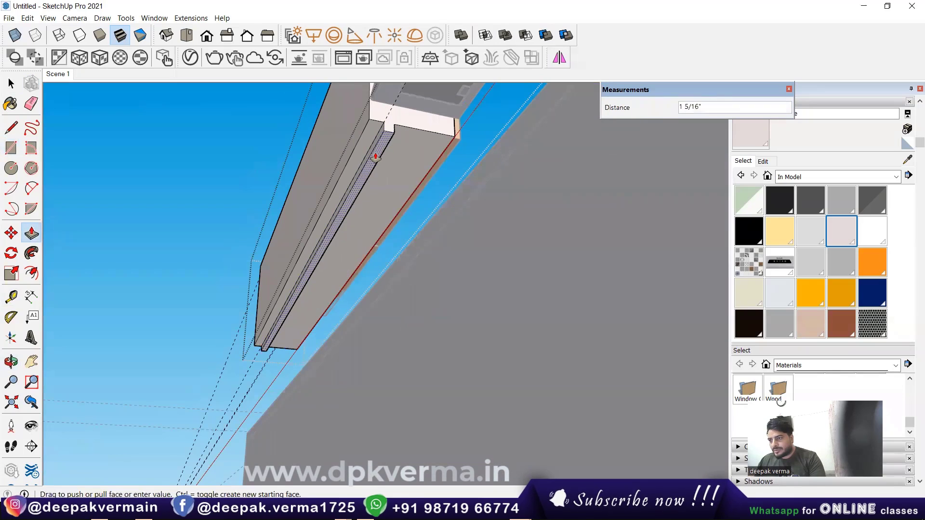
scroll(373, 169, up, 1)
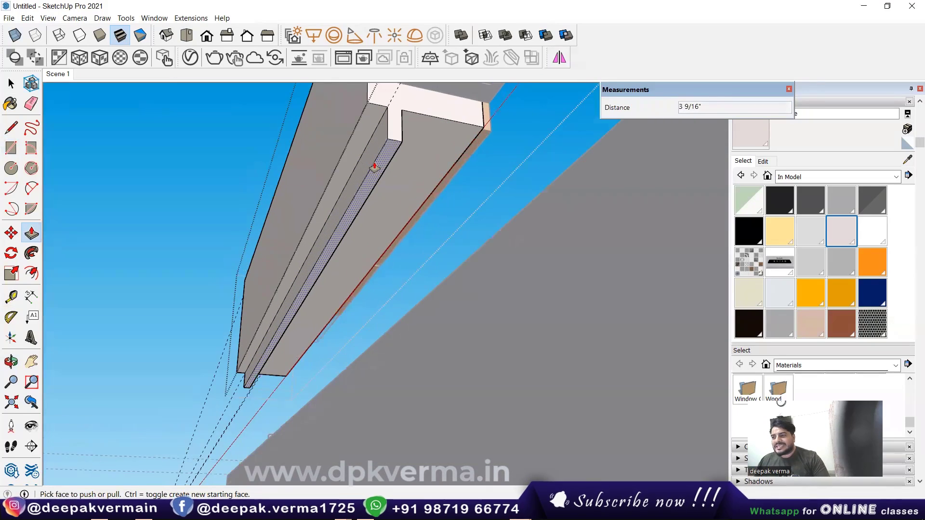
scroll(375, 174, up, 1)
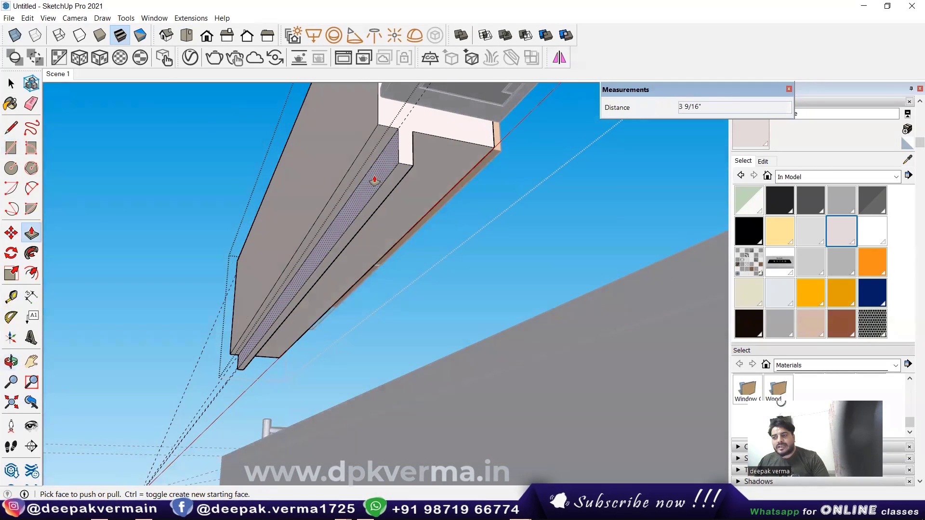
scroll(364, 196, down, 1)
key(space)
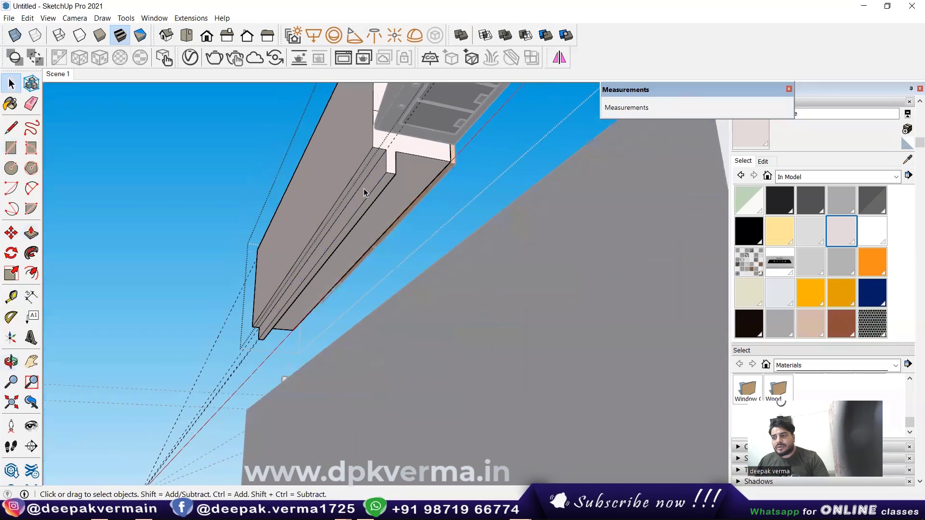
- Create a new V-Ray Emissive material named '06 Emissive'
click(191, 57)
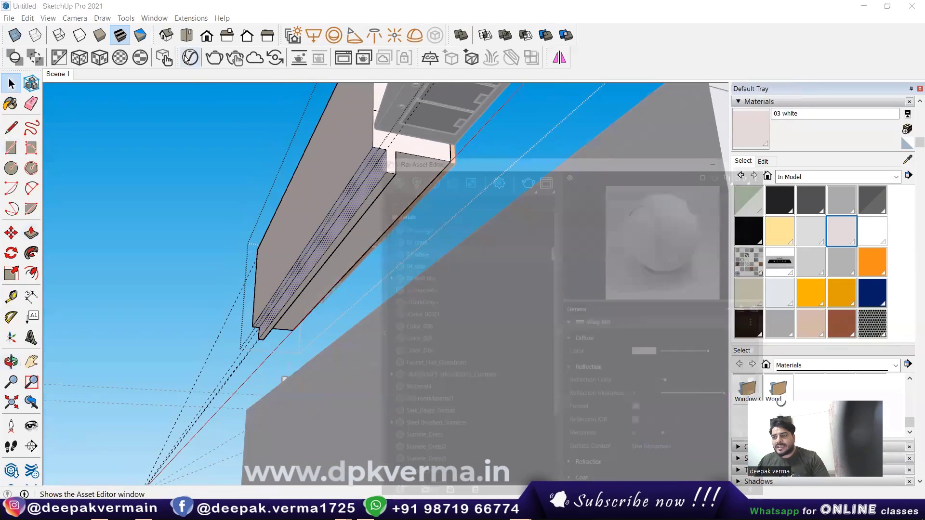
click(371, 474)
mouse_move(390, 457)
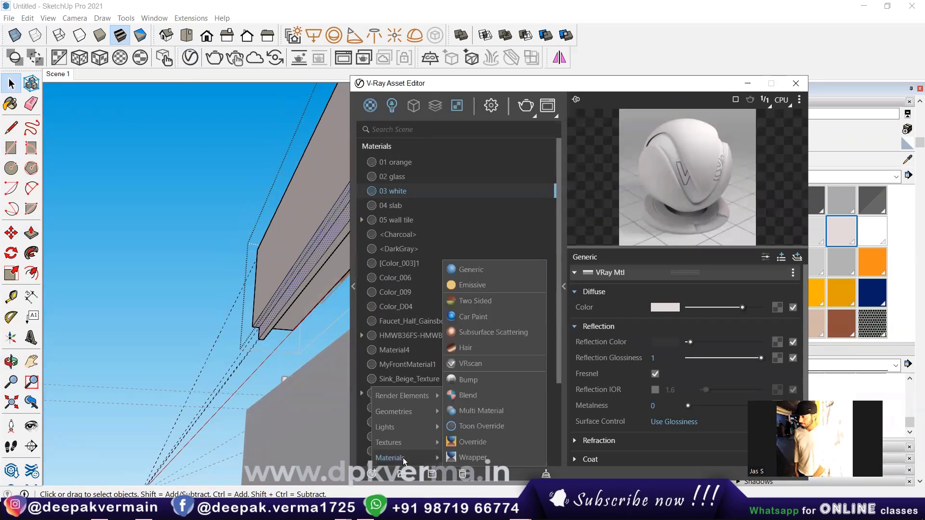
click(469, 287)
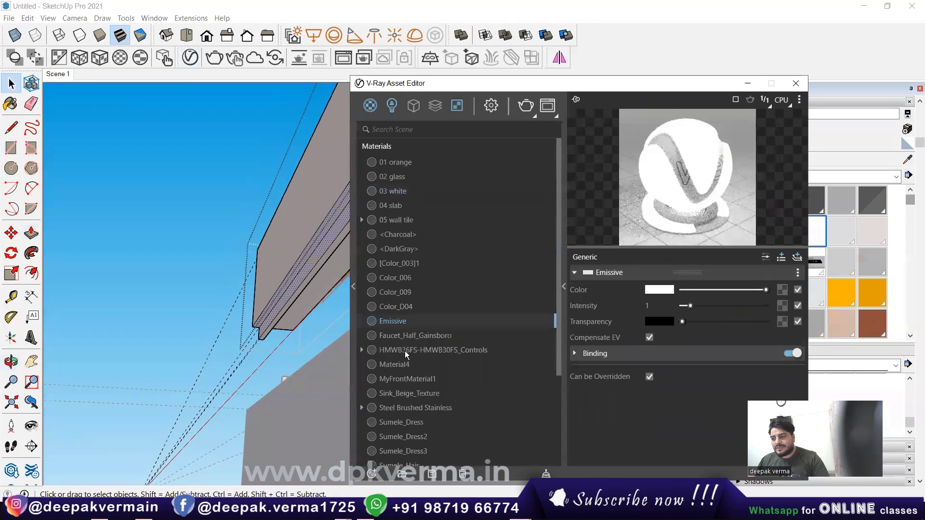
right_click(389, 319)
click(406, 390)
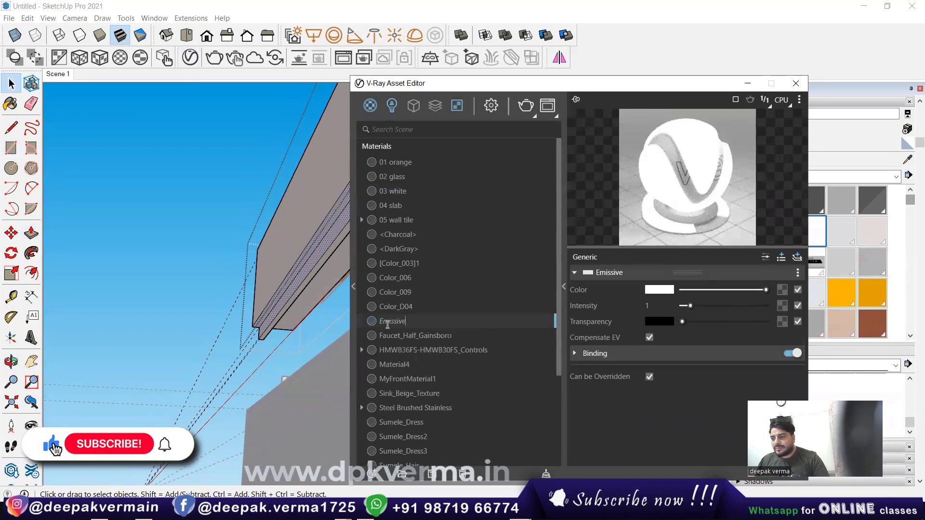
text(06 Emissive)
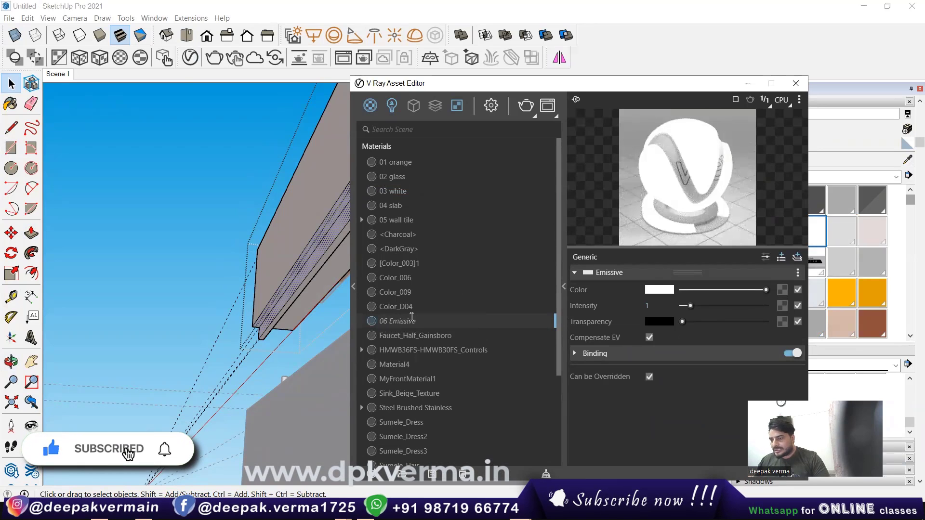
key(Return)
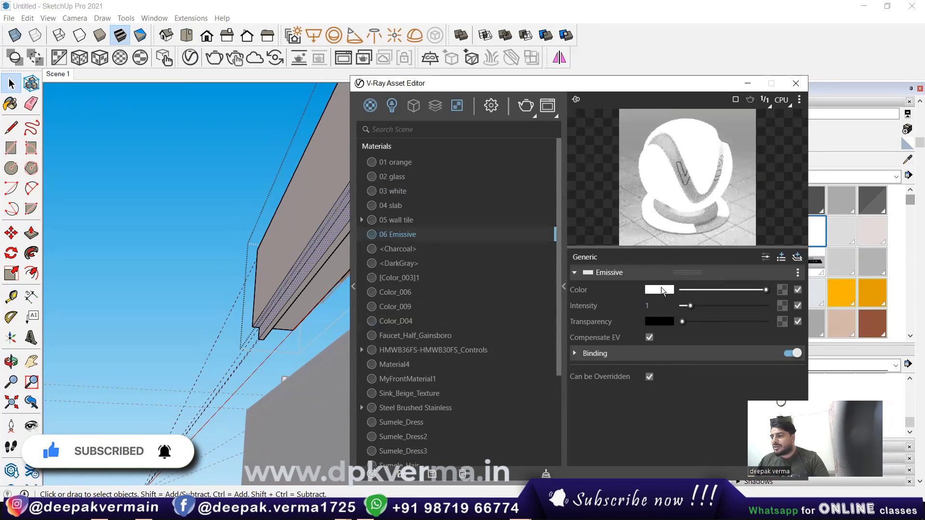
- Give 06 Emissive a pale warm beige emission colour at intensity 30
click(661, 288)
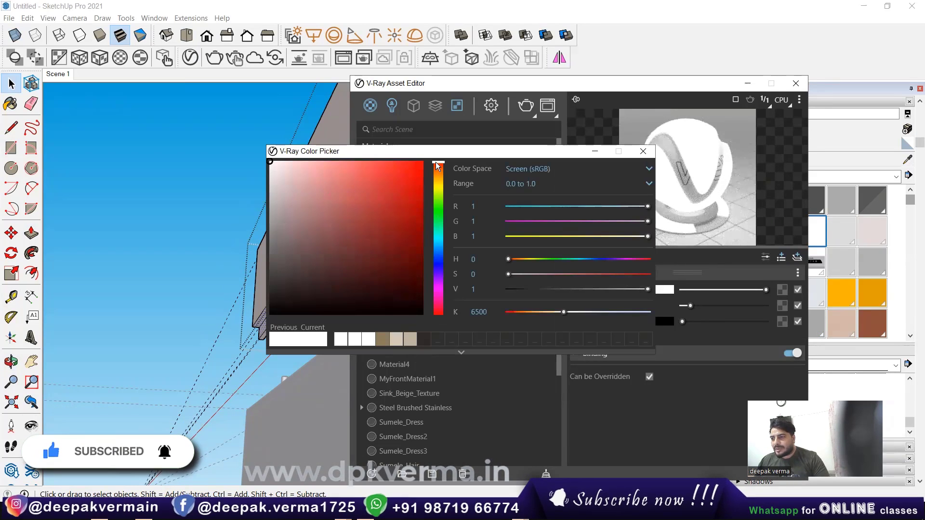
click(439, 178)
click(302, 168)
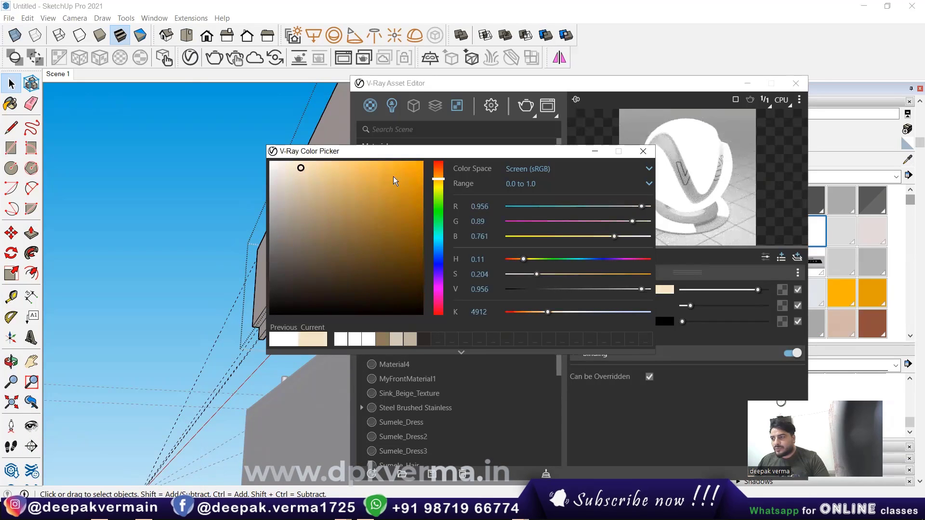
click(643, 151)
drag(691, 307, 779, 305)
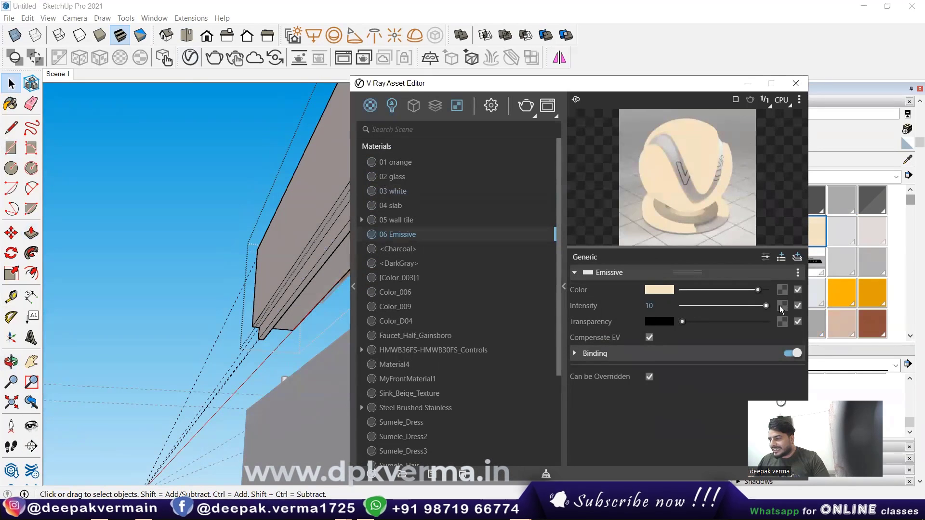
text(30)
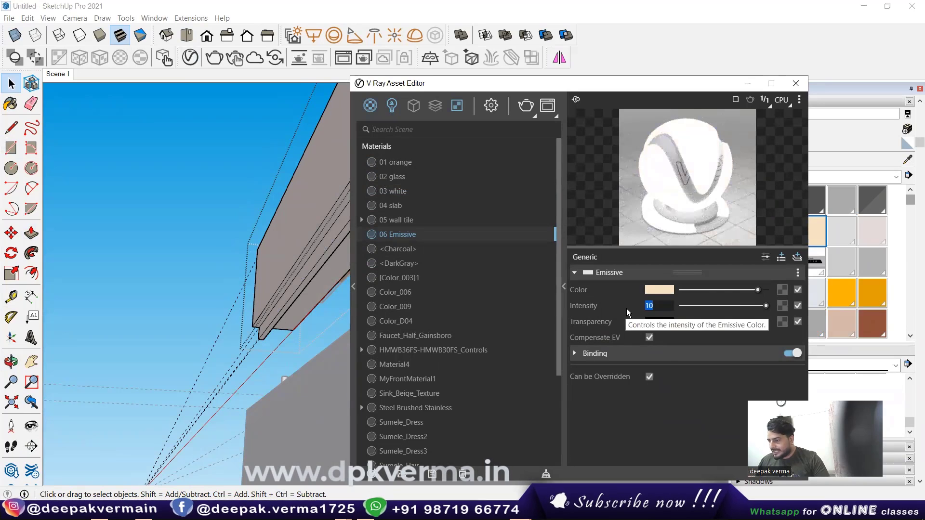
key(Return)
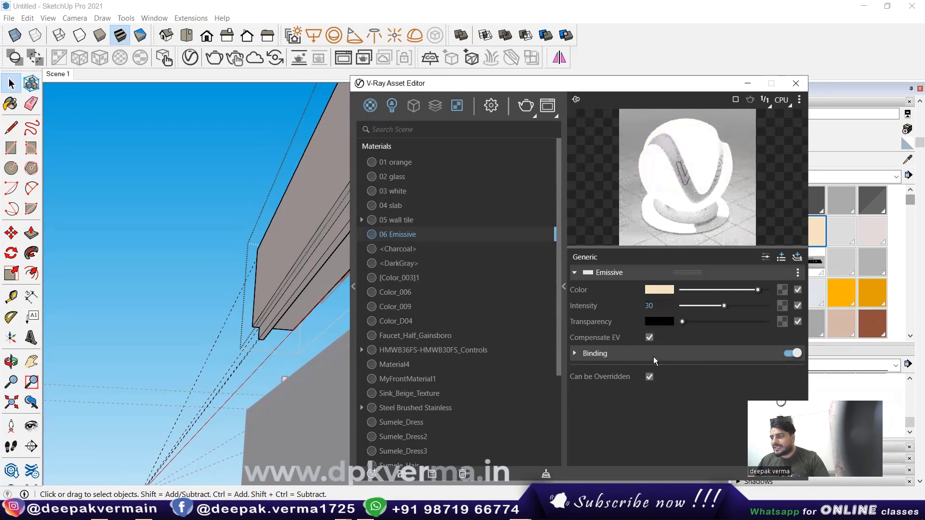
click(748, 83)
- Select the narrow strip along the beam and inspect its underside
click(356, 187)
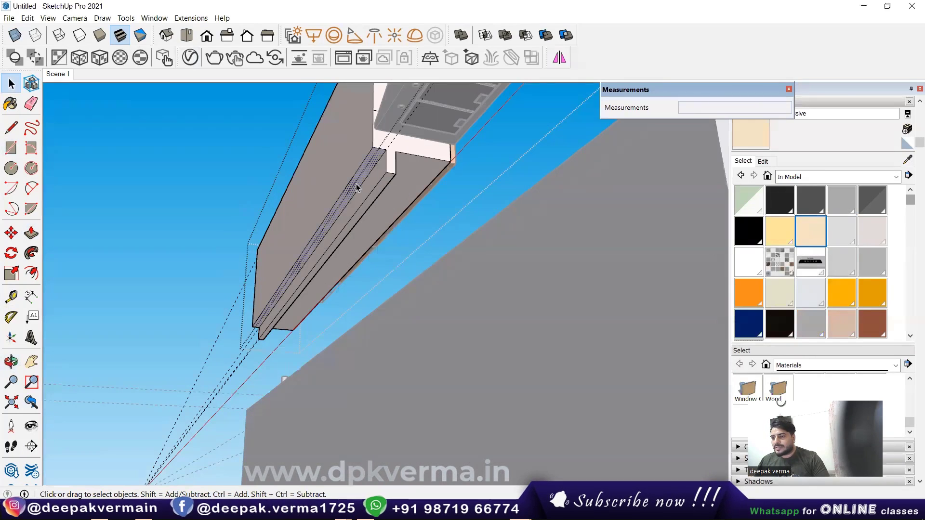
click(12, 102)
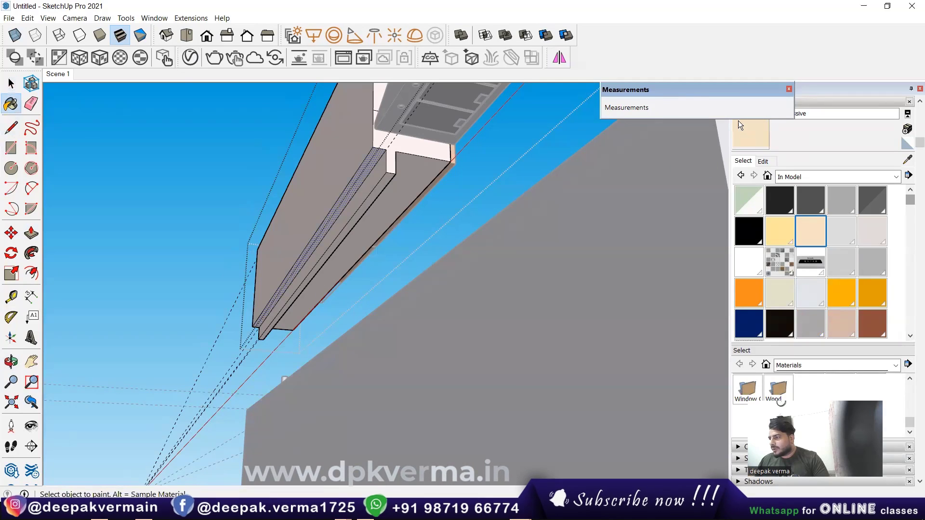
drag(739, 89, 717, 55)
scroll(371, 186, up, 2)
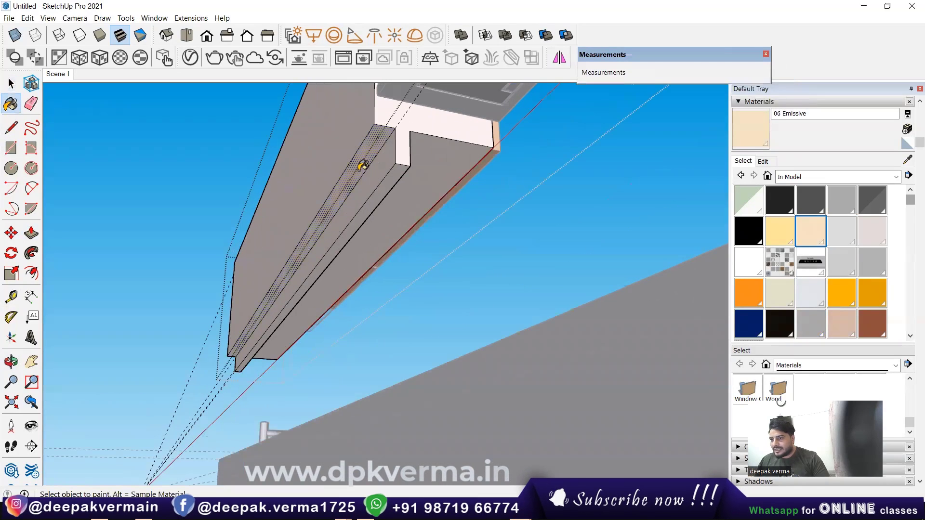
middle_drag(376, 178, 419, 205)
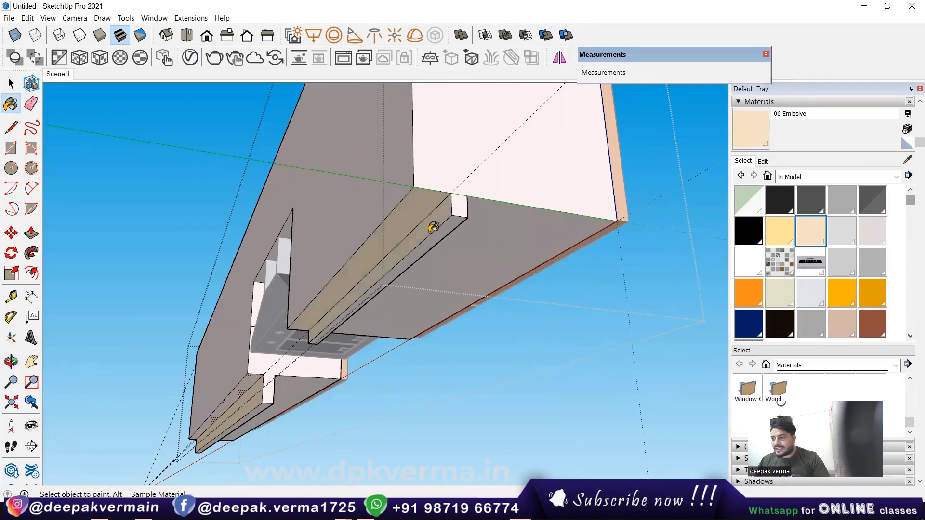
scroll(433, 227, down, 3)
scroll(424, 227, down, 2)
middle_drag(424, 227, 192, 231)
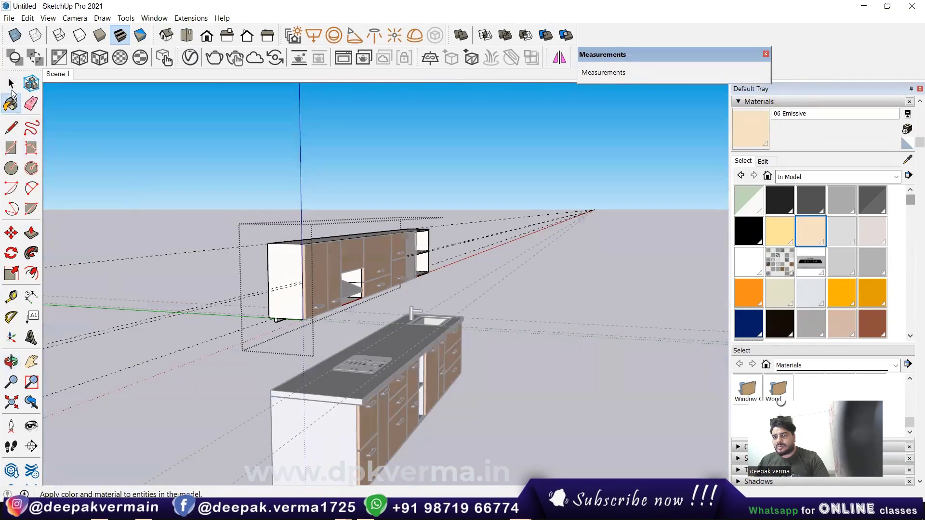
- Return to selection and zoom into a front view of the kitchen cabinets
click(12, 85)
mouse_move(201, 165)
middle_down()
mouse_move(287, 284)
mouse_move(244, 268)
middle_up()
scroll(244, 267, up, 5)
scroll(244, 268, up, 3)
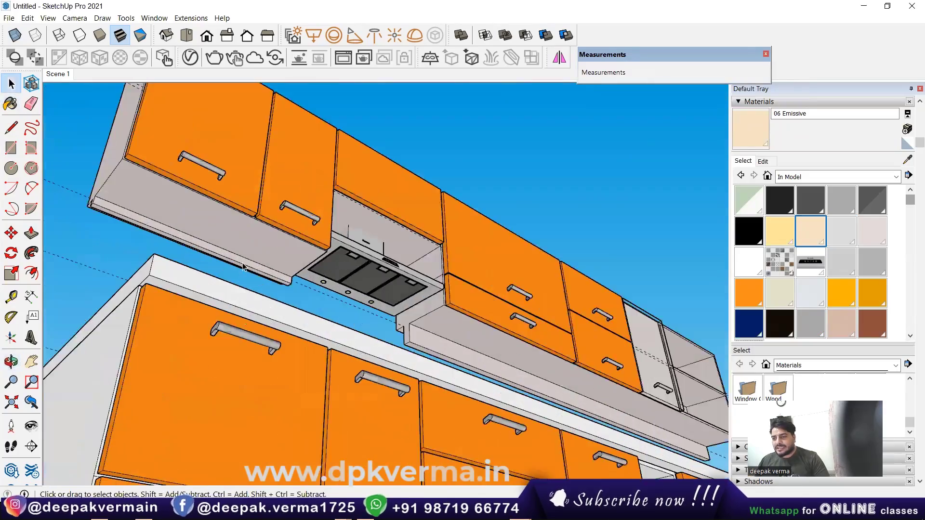
scroll(243, 267, up, 3)
scroll(255, 277, up, 2)
scroll(268, 289, up, 2)
- With X-ray on, push the thin strip under the wall cabinets in 2 9/16"
key(p)
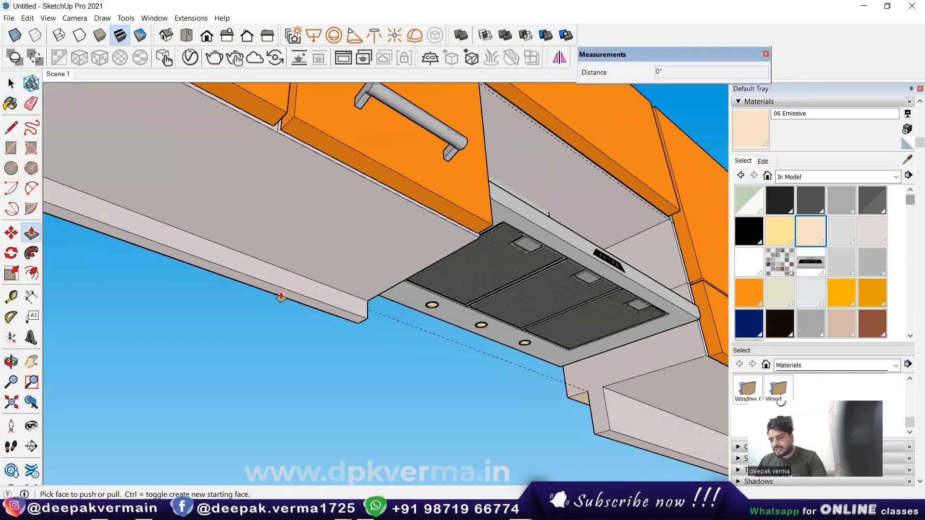
key(x)
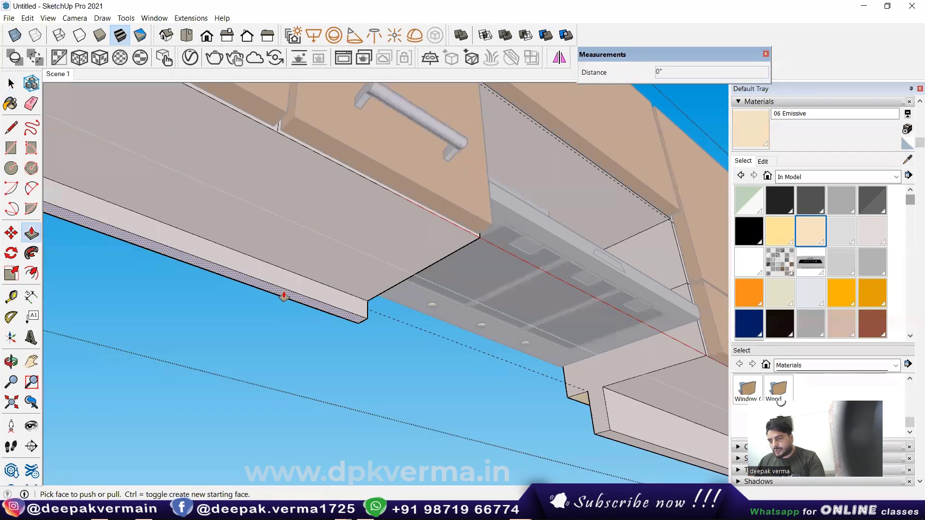
click(284, 296)
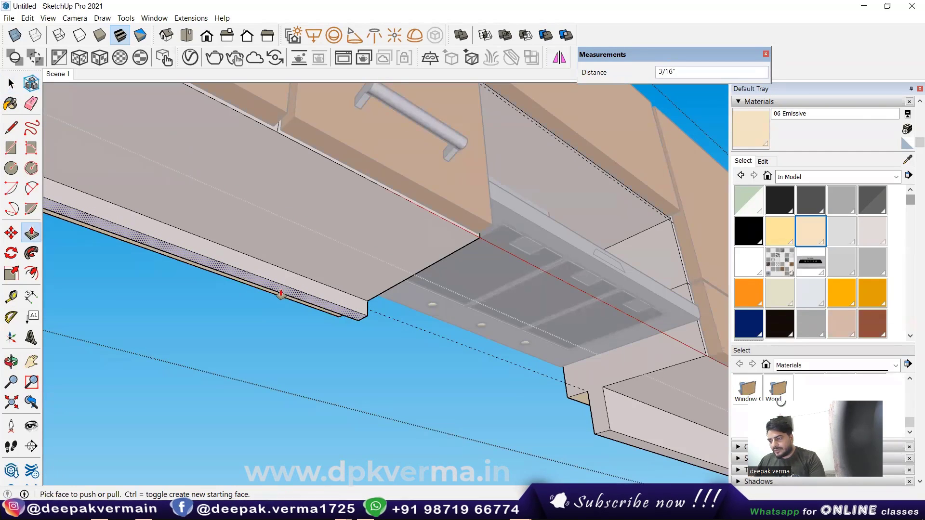
click(338, 307)
scroll(338, 307, down, 5)
key(space)
scroll(510, 165, down, 3)
key(x)
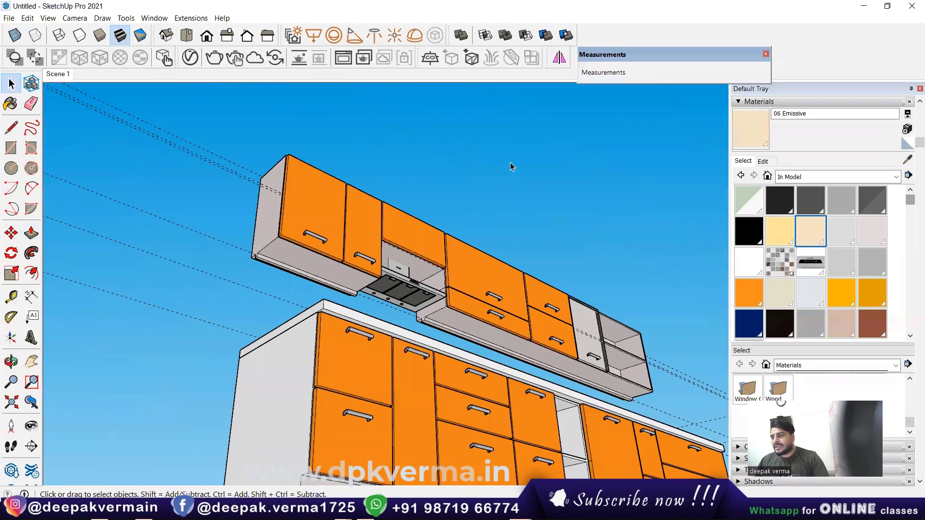
click(48, 18)
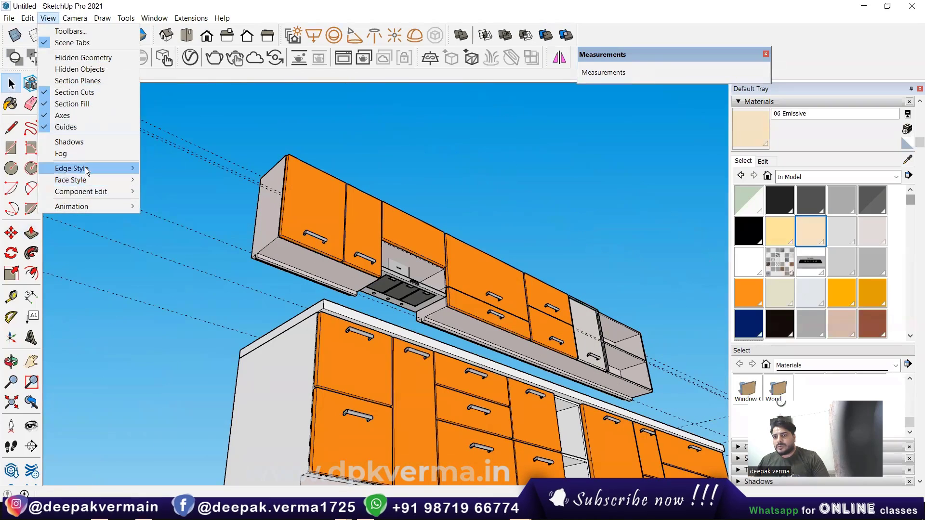
- Run a V-Ray test render, shift the Frame Buffer left, and open the Asset Editor
click(28, 18)
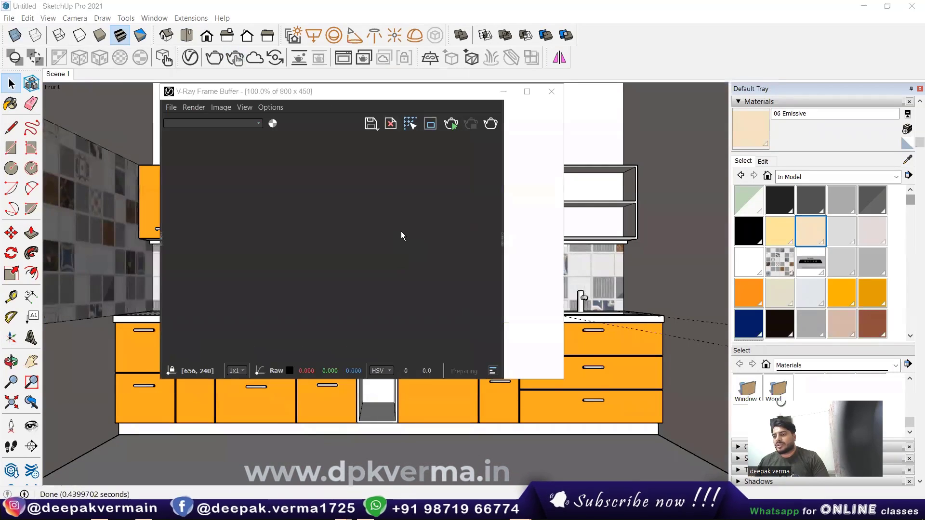
drag(359, 95, 233, 98)
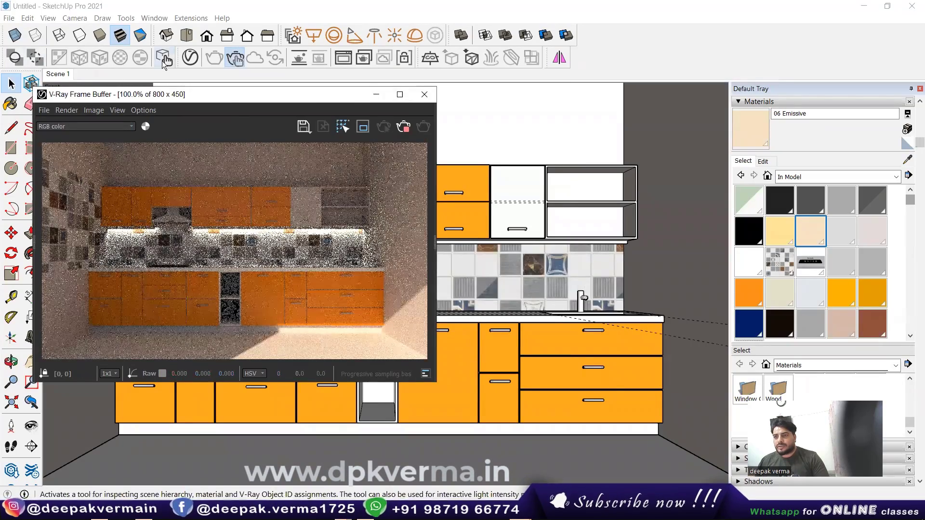
click(548, 177)
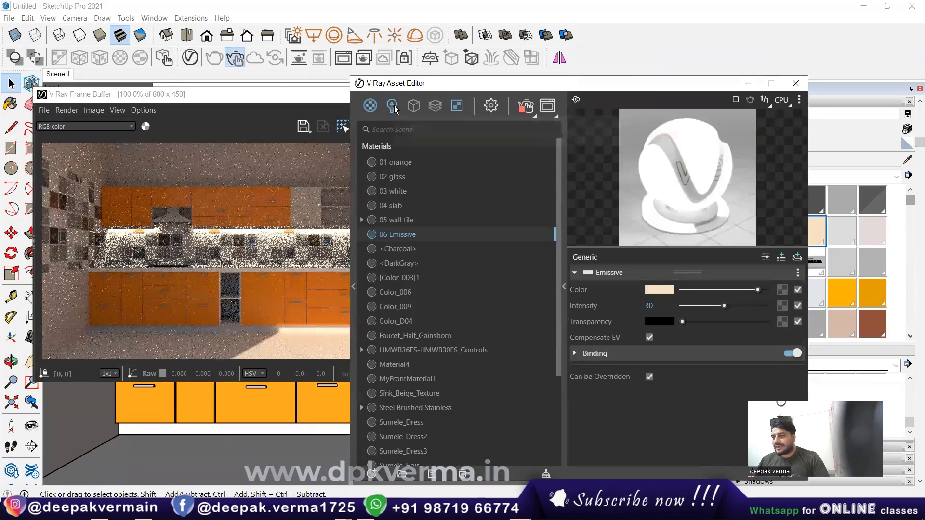
- Bring the Asset Editor forward and set 06 Emissive's intensity to 10
click(395, 105)
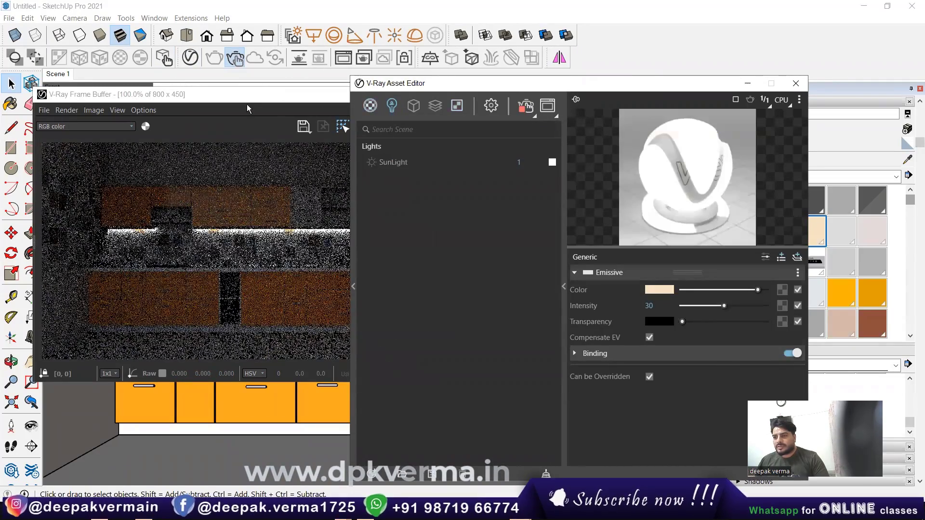
drag(214, 92, 175, 87)
click(482, 87)
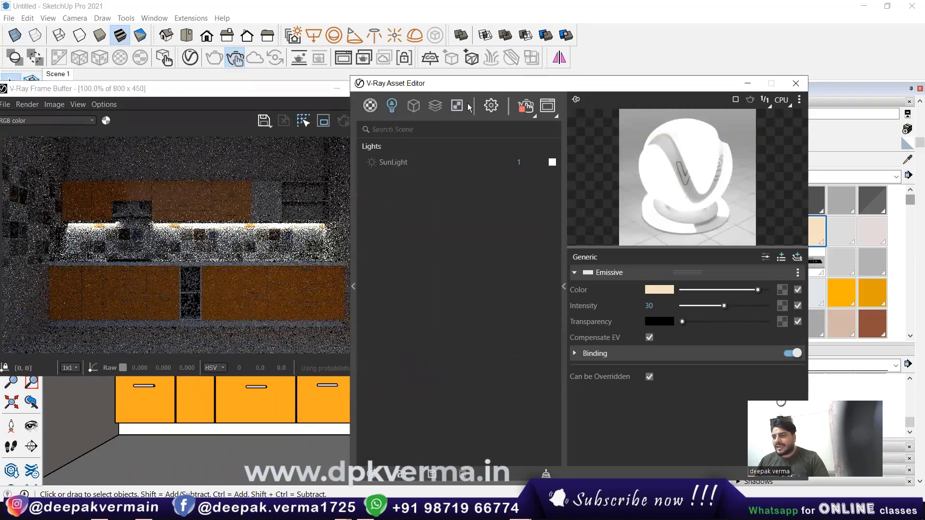
click(370, 106)
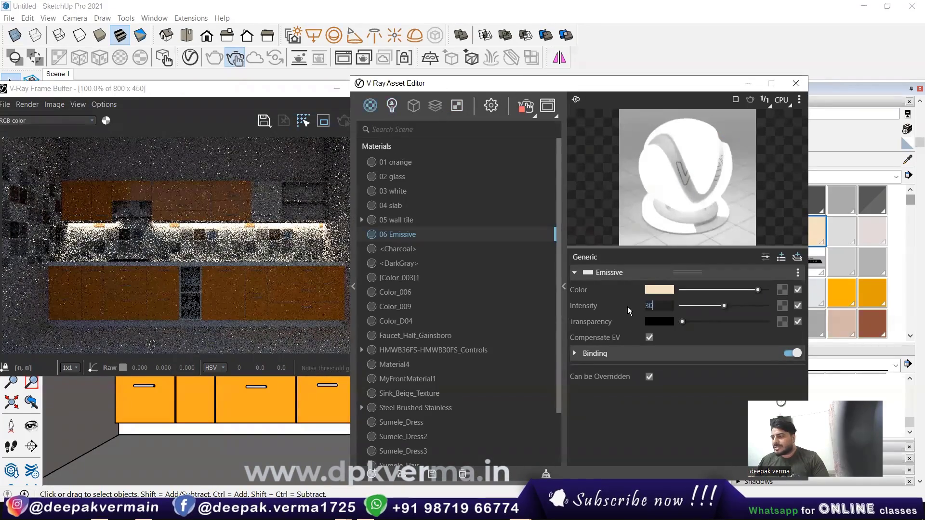
text(10)
key(Return)
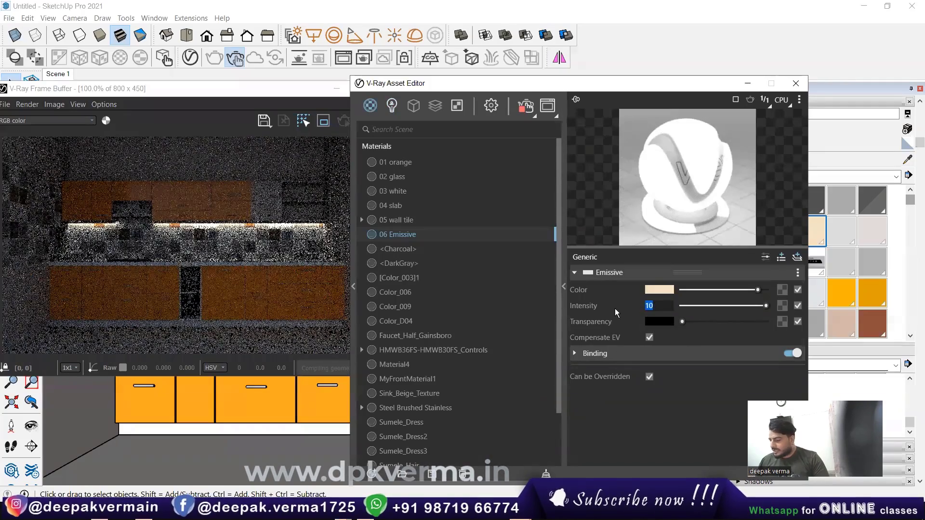
- Try intensities 5 and 1, settle on 2, then close both V-Ray windows
text(5)
key(Return)
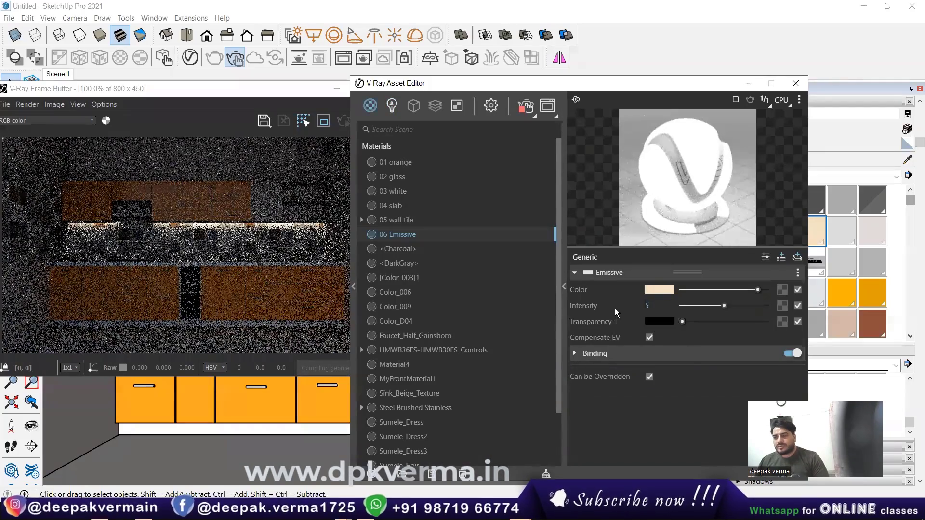
text(1)
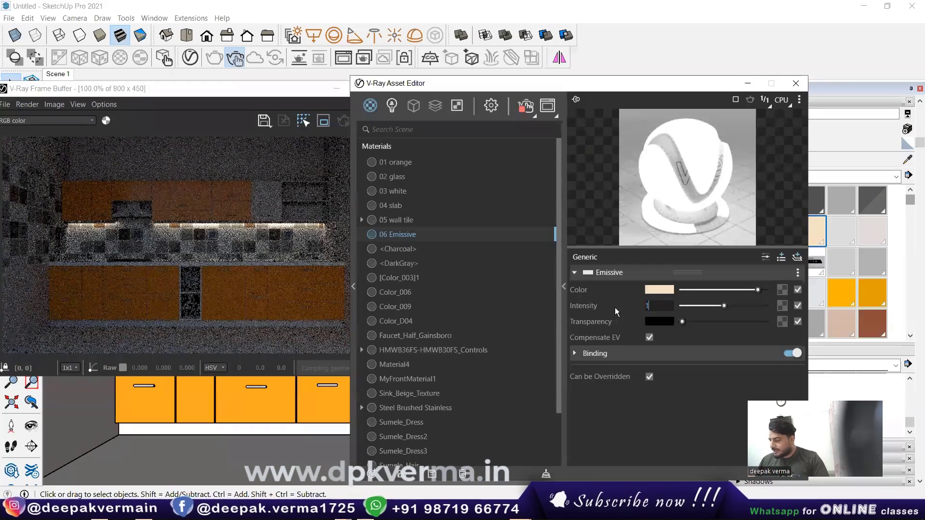
key(Return)
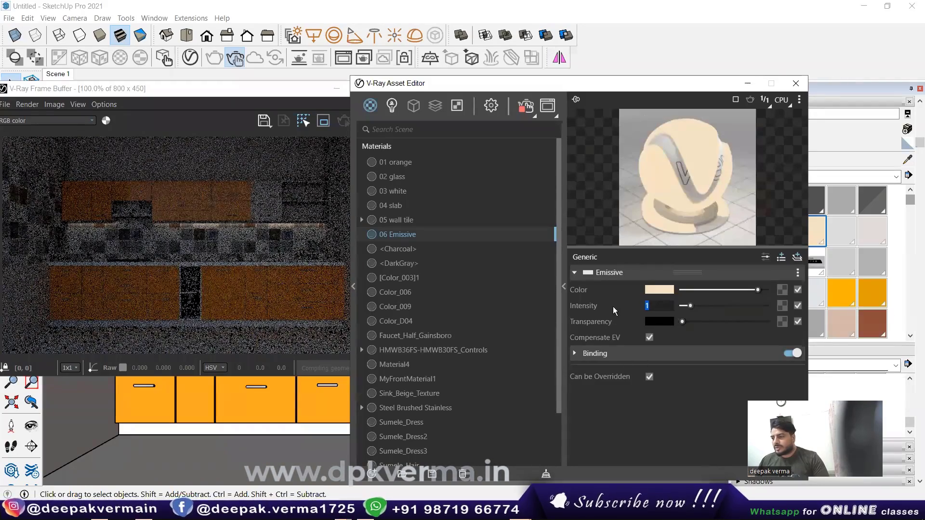
text(2)
key(Return)
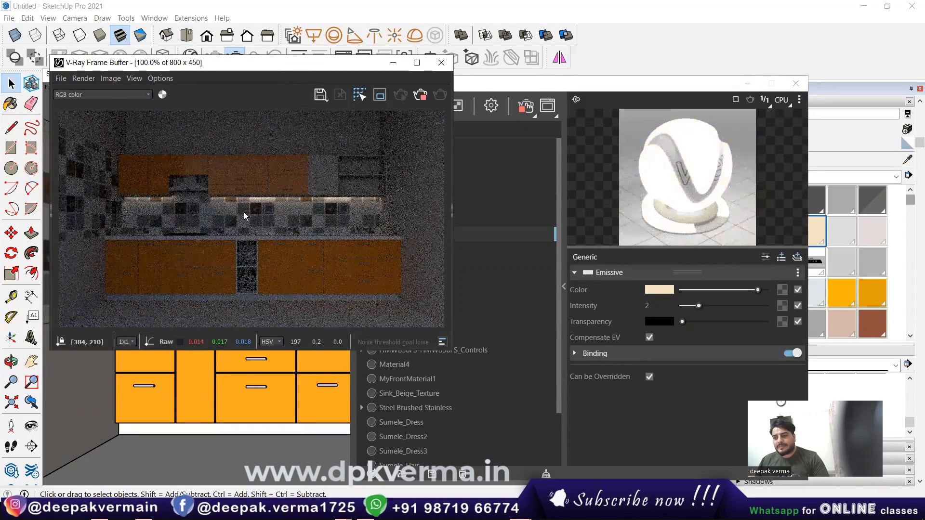
click(393, 62)
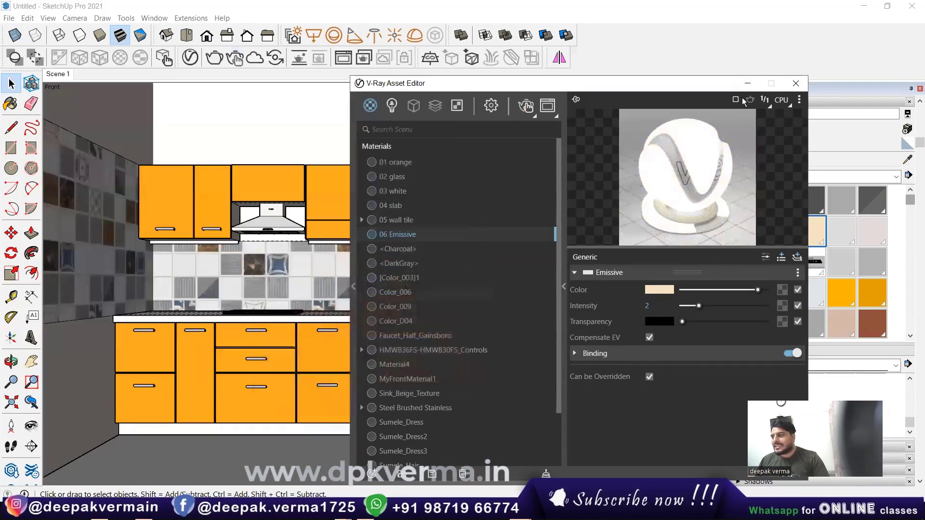
click(748, 82)
- Return to Scene 1 and start, then cancel, placing a rectangular V-Ray light
click(58, 73)
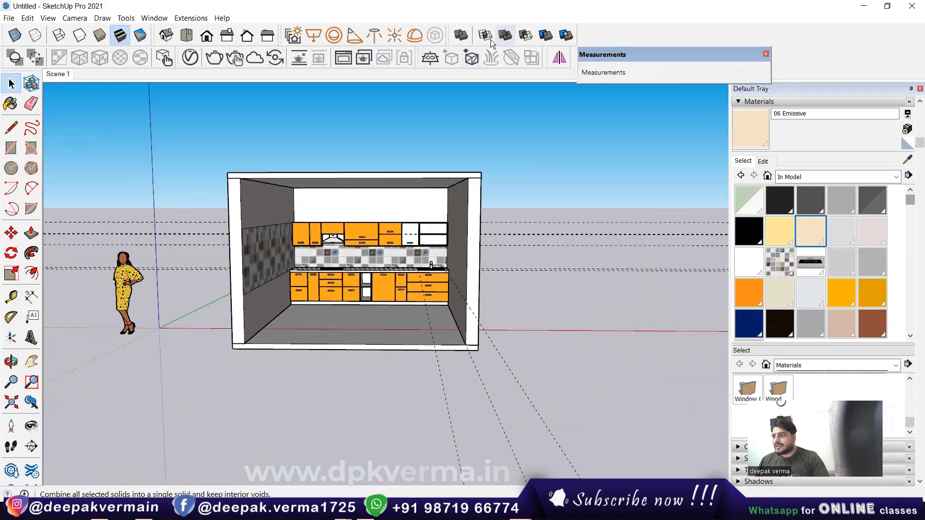
right_click(387, 58)
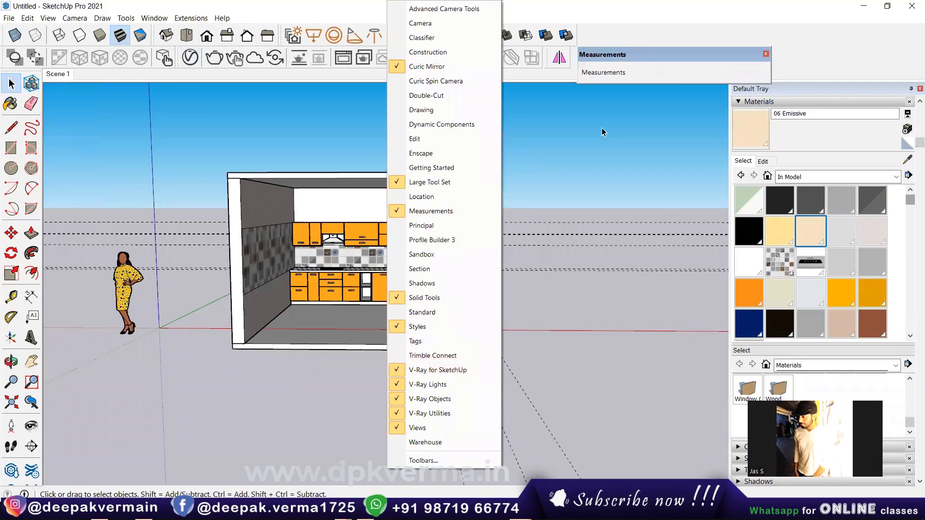
click(615, 37)
click(315, 36)
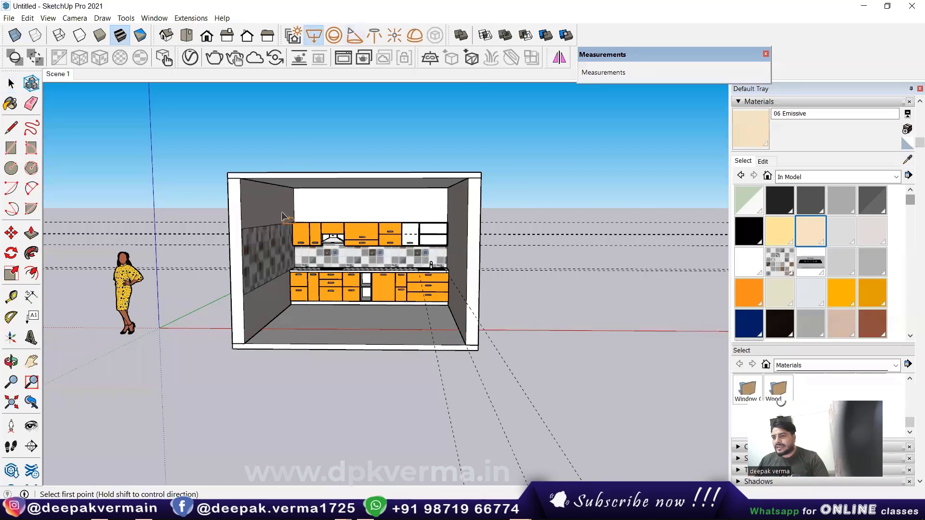
middle_drag(289, 193, 267, 188)
click(213, 186)
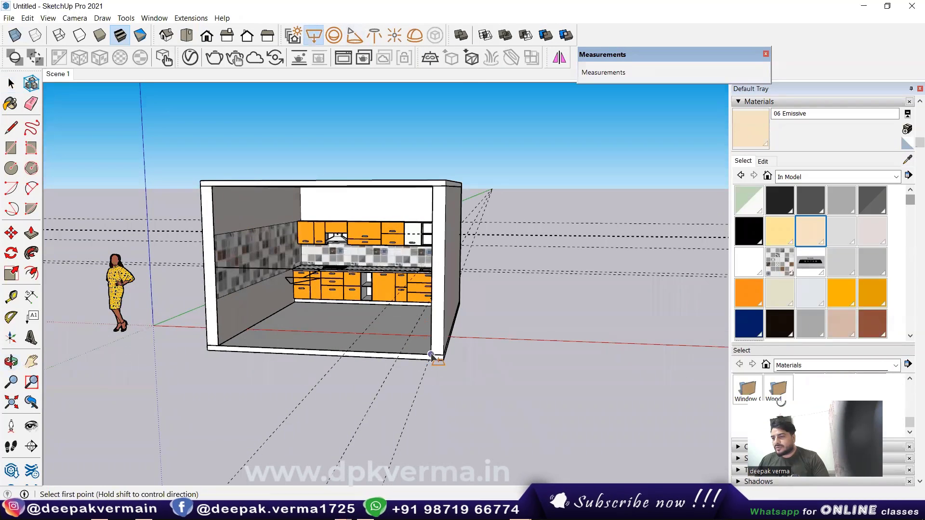
middle_drag(464, 328, 233, 307)
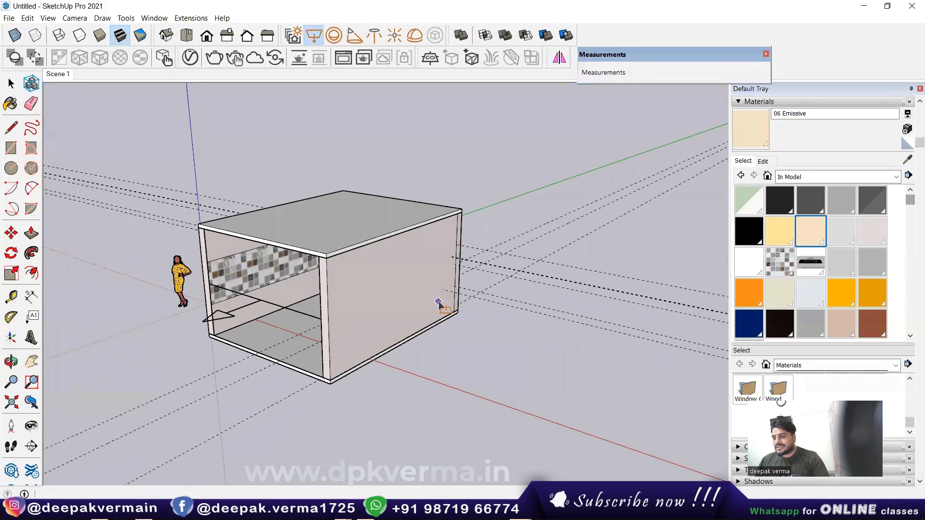
key(space)
- Select the V-Ray light and mirror it with a -1 scale
click(277, 312)
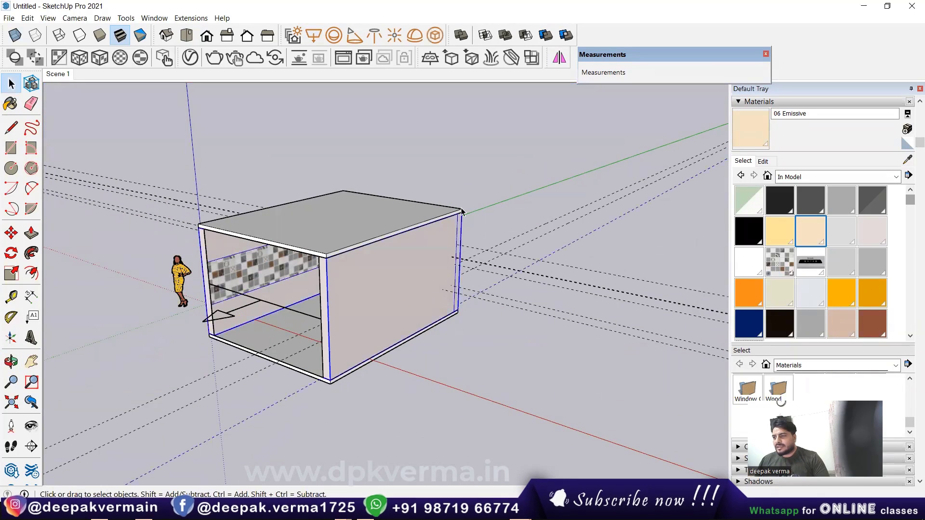
click(230, 317)
click(565, 60)
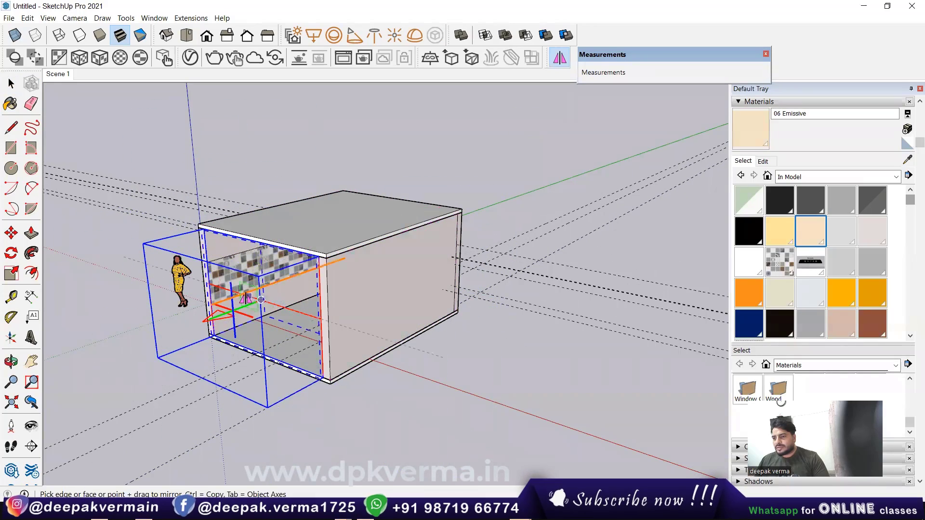
scroll(243, 344, up, 2)
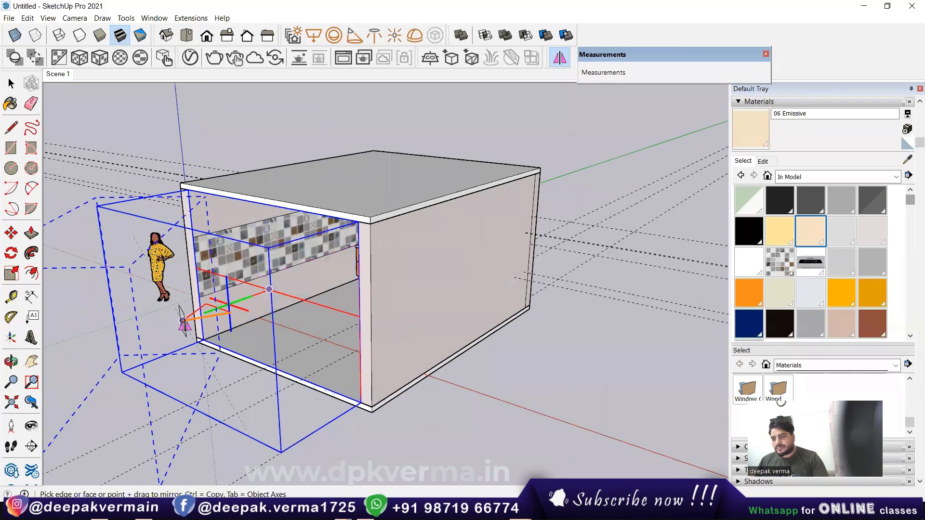
key(s)
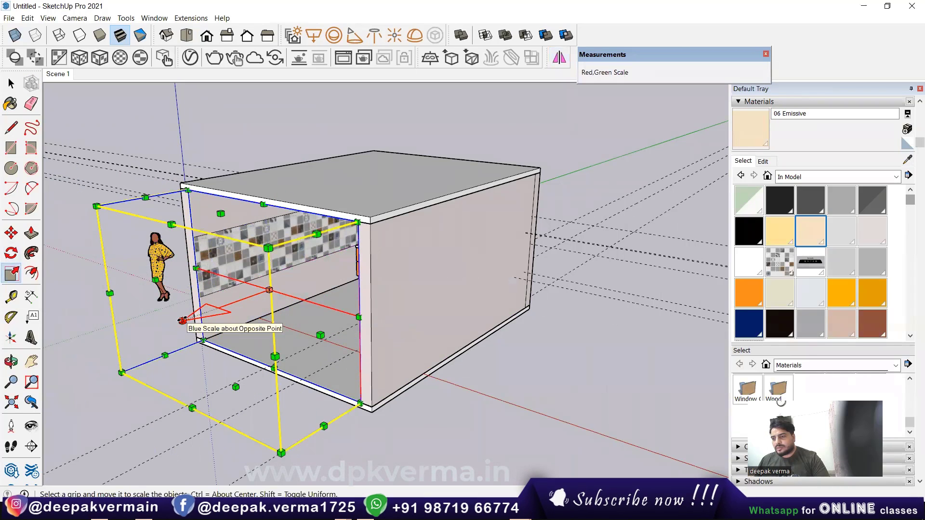
drag(182, 320, 322, 270)
text(-)
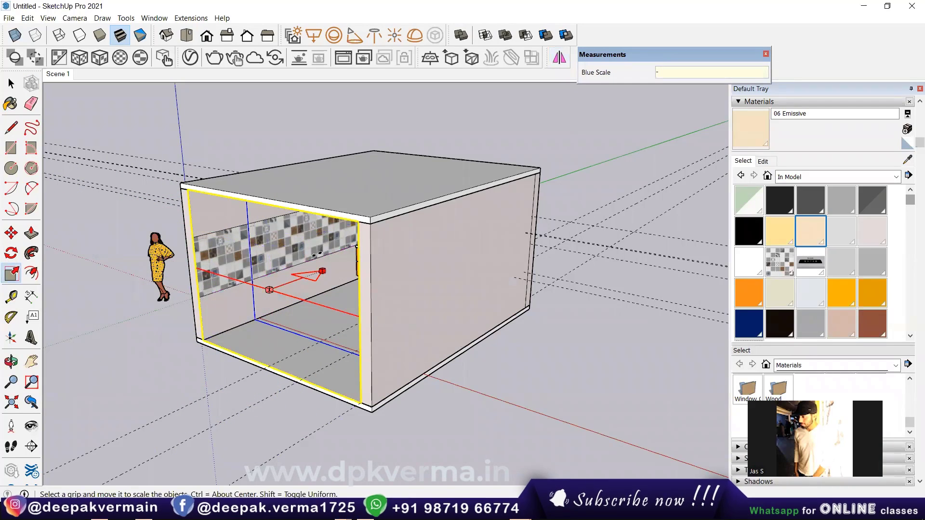
text(1)
key(Return)
- Cancel the accidental resize and move the group slightly left
middle_drag(316, 255, 381, 243)
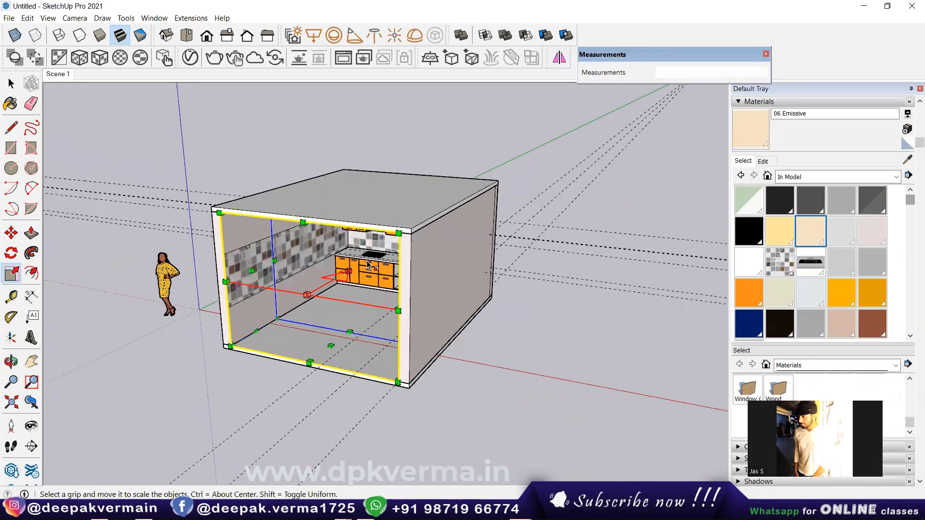
drag(394, 236, 378, 247)
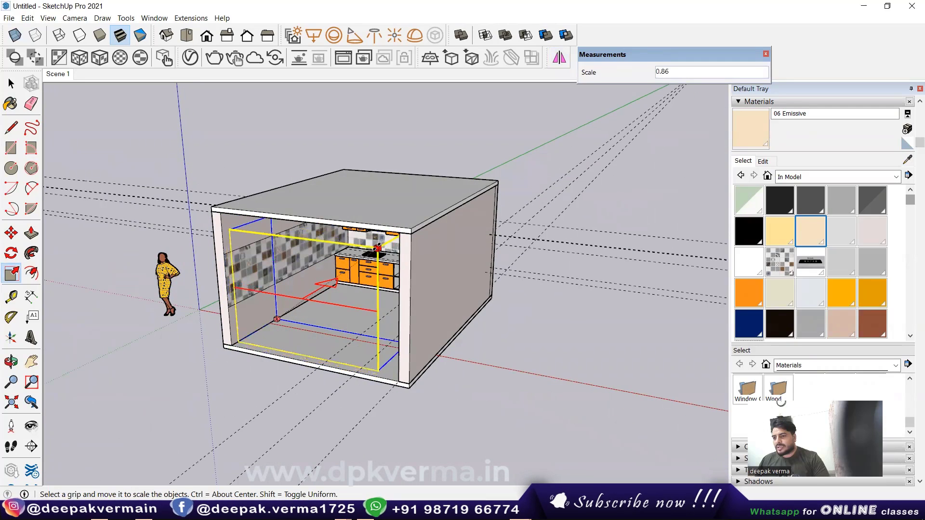
key(Escape)
middle_drag(308, 289, 298, 306)
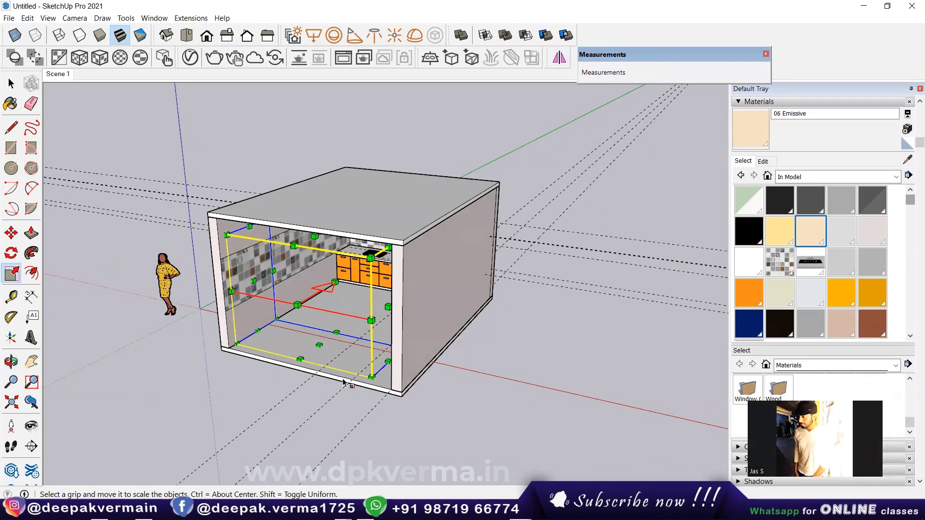
key(m)
click(298, 304)
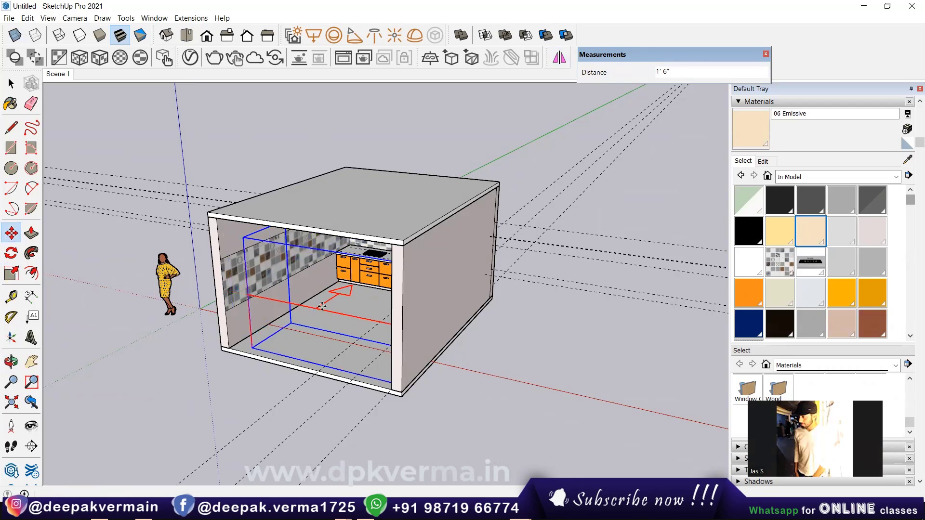
click(305, 304)
key(space)
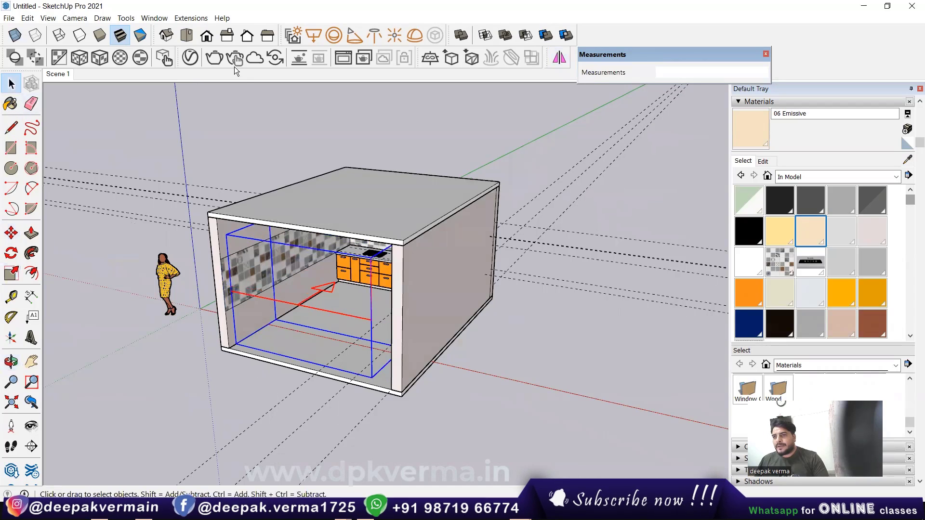
- Make the rectangle light invisible and raise its intensity from 30 to 45.3
click(189, 58)
click(396, 103)
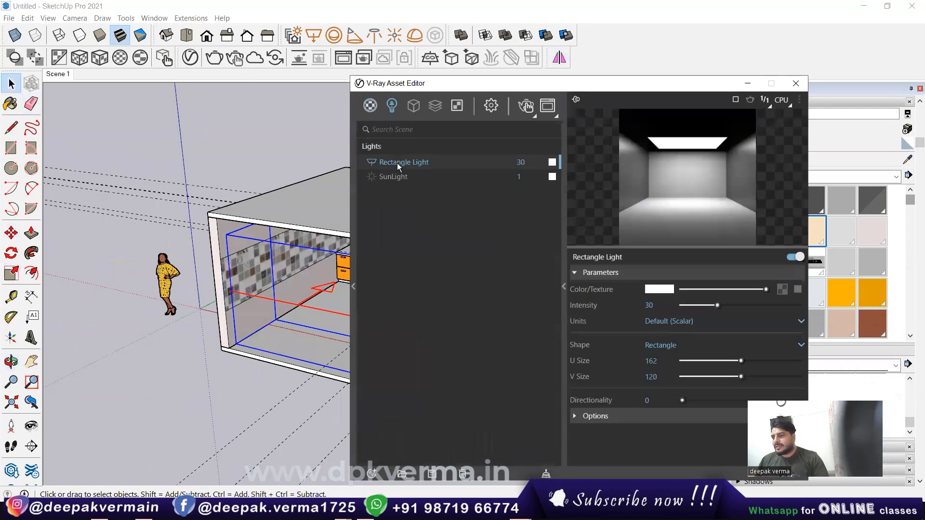
click(607, 416)
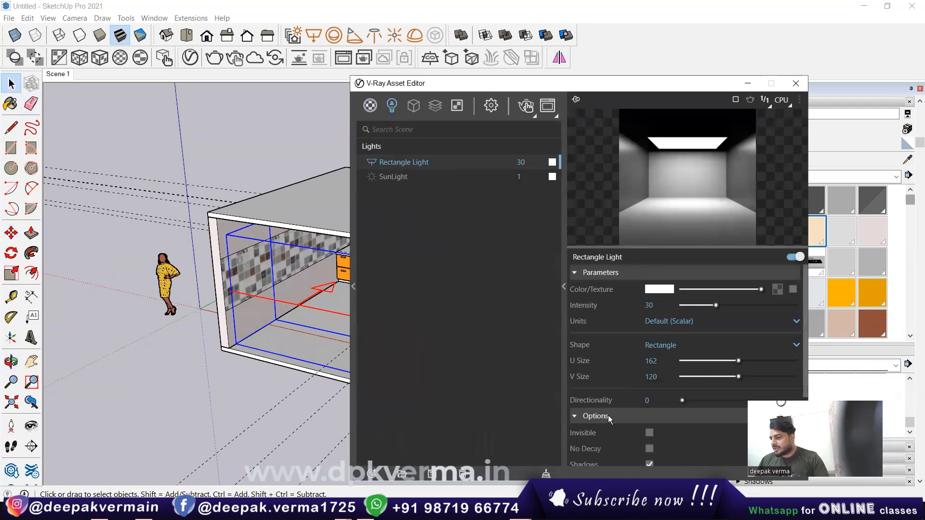
scroll(608, 415, down, 2)
click(649, 325)
scroll(675, 345, up, 2)
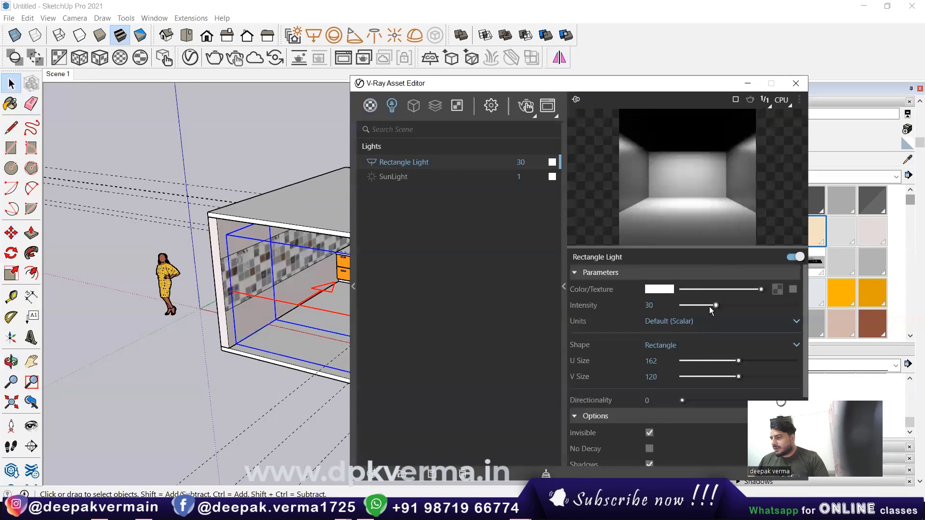
drag(716, 305, 733, 306)
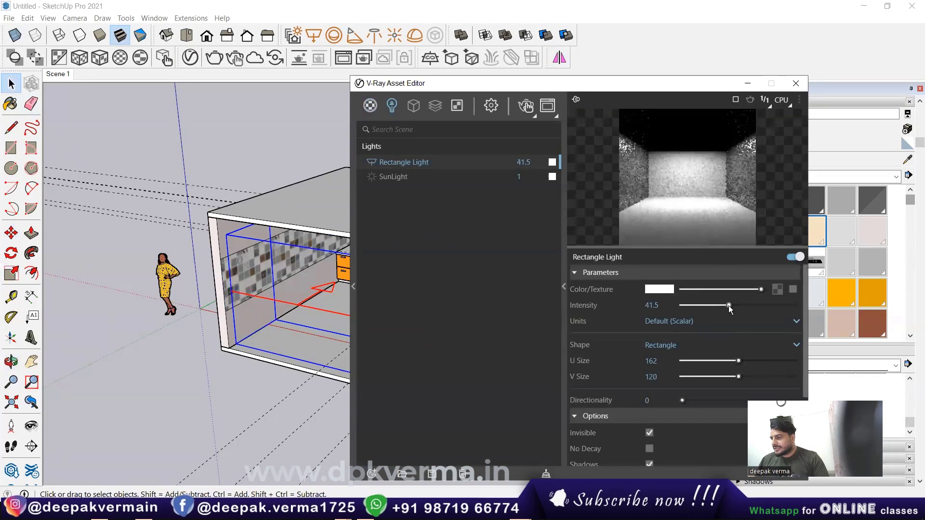
click(748, 84)
- Test-render the Scene 1 kitchen view and raise the light intensity to 69.2
click(57, 75)
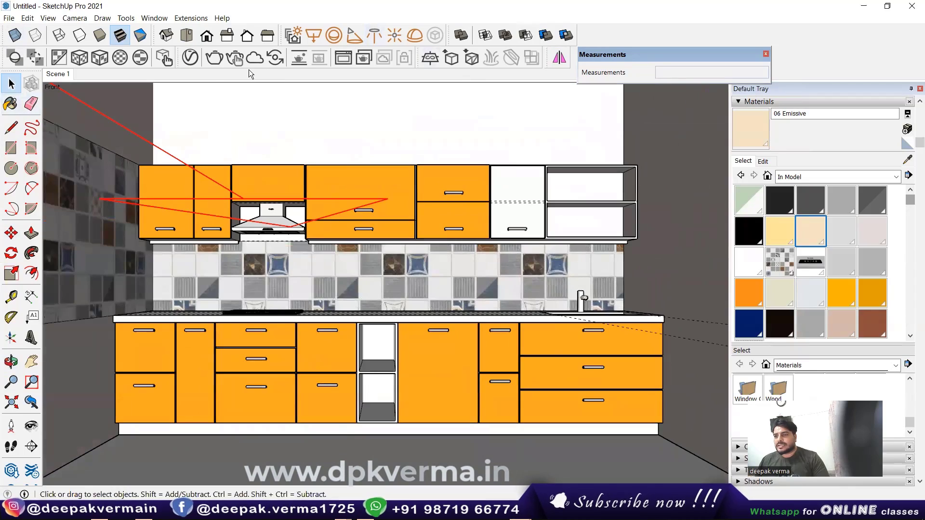
click(234, 58)
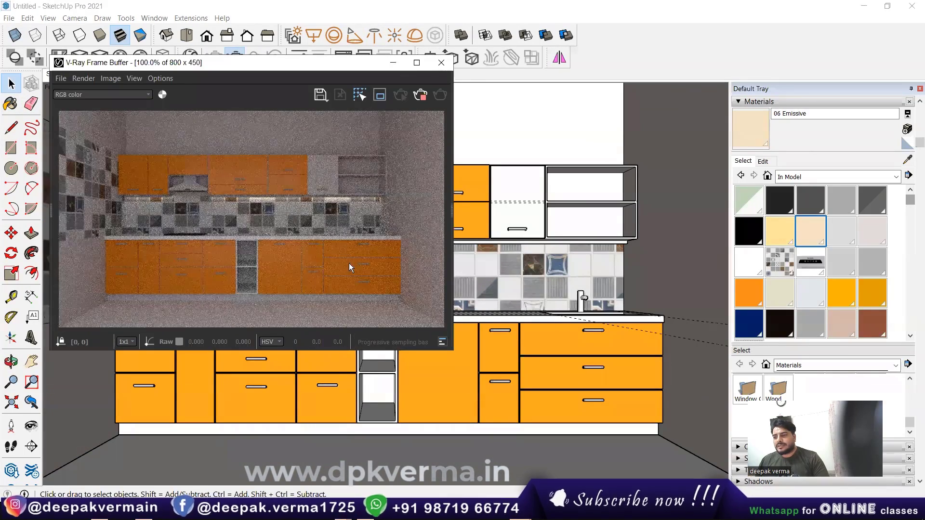
drag(197, 68, 169, 97)
click(191, 57)
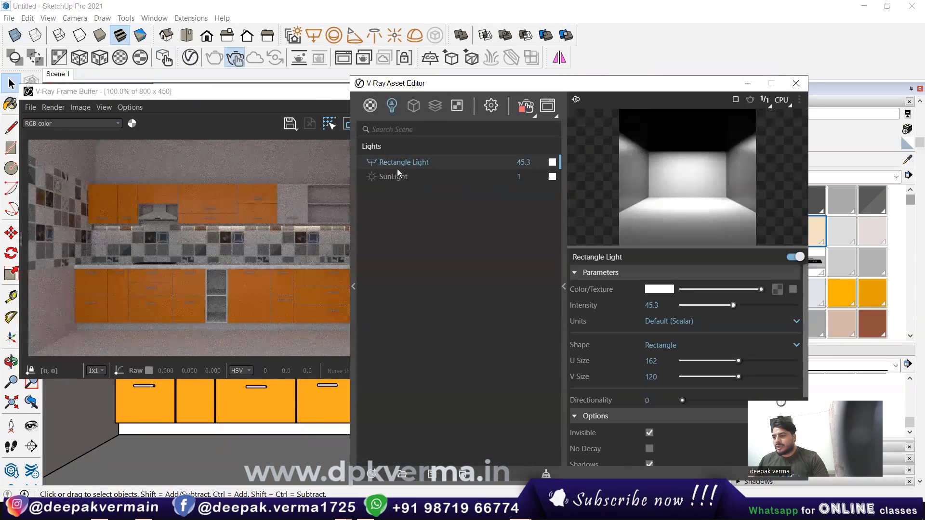
drag(733, 306, 760, 306)
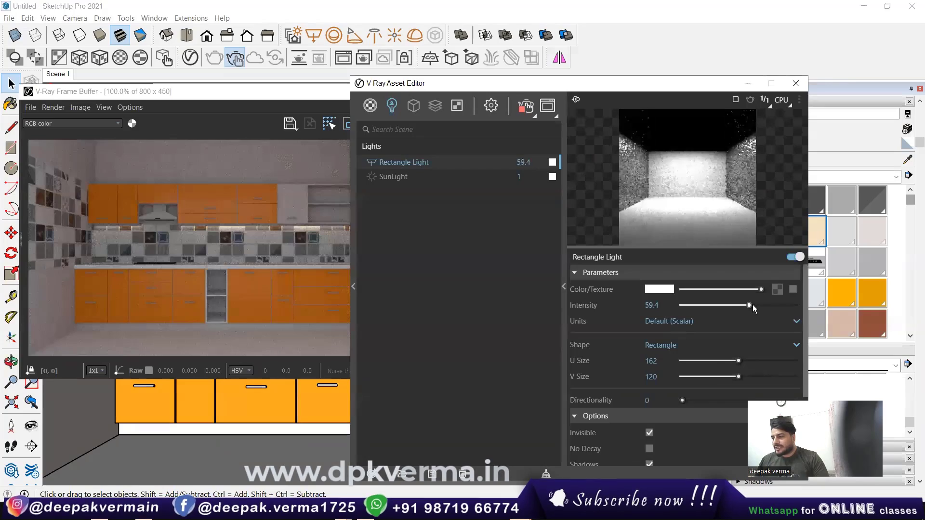
- Set 06 Emissive intensity to 5, hide the Asset Editor, and switch to the reference photo
click(370, 105)
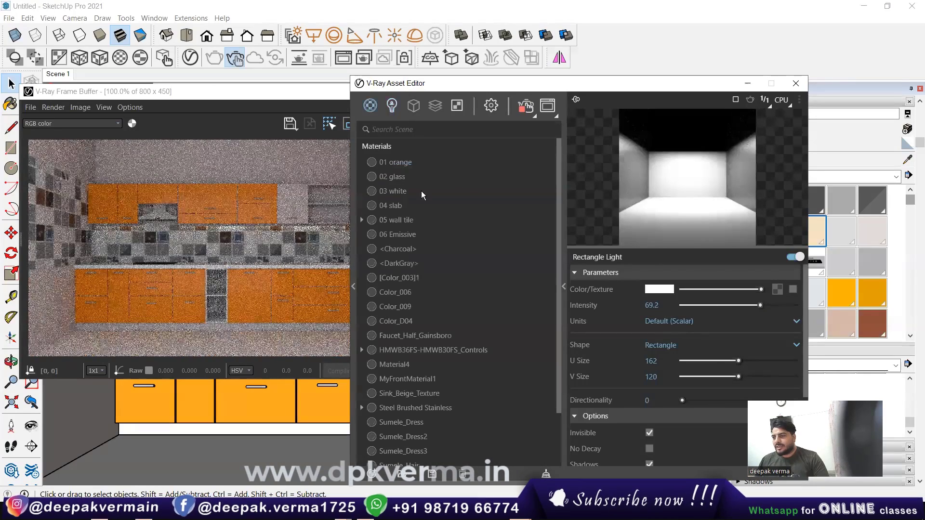
click(436, 235)
drag(680, 304, 697, 305)
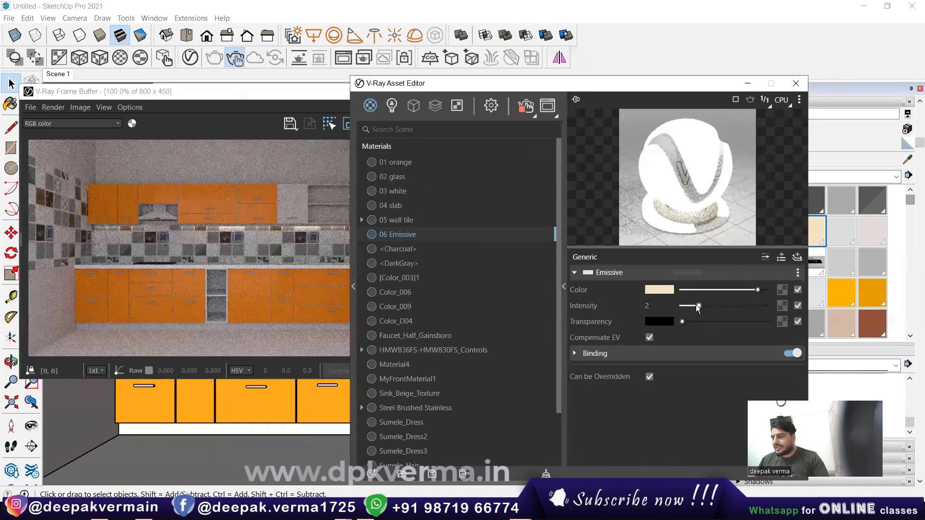
text(5)
key(Return)
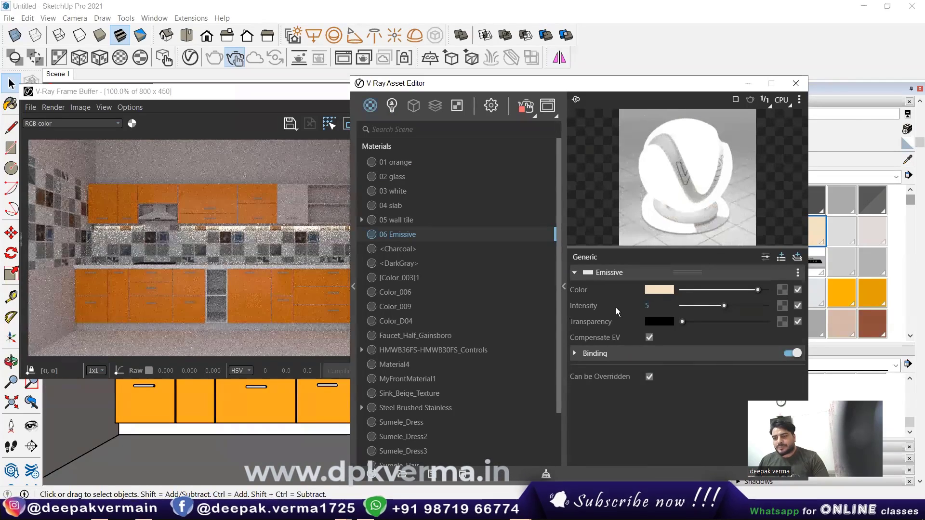
click(747, 84)
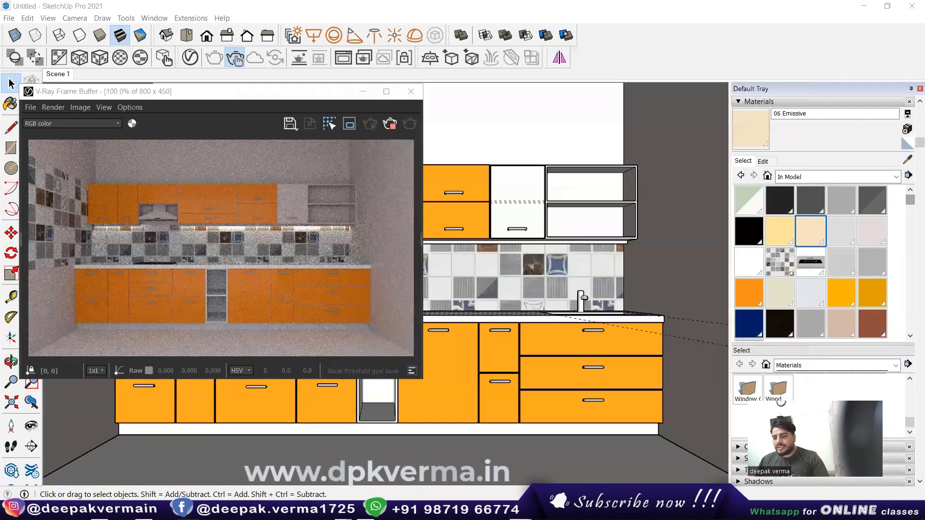
key(alt+Tab)
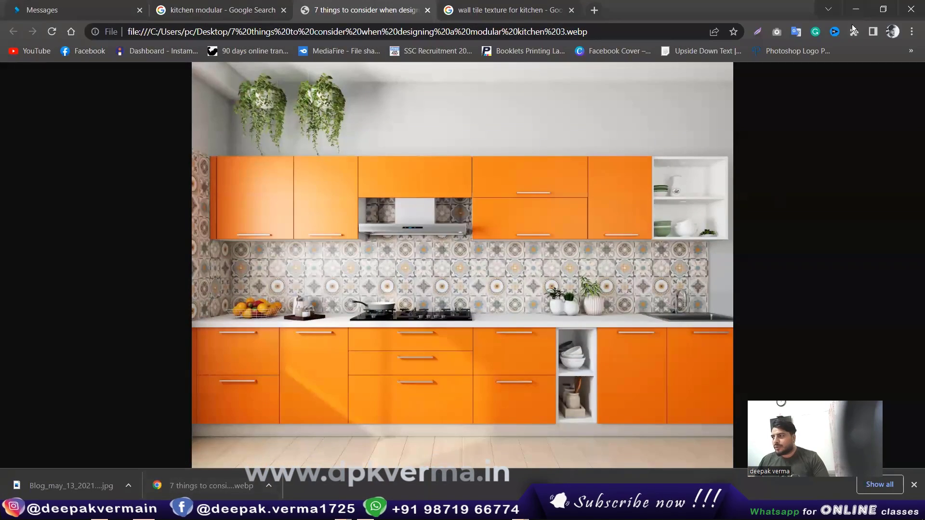
- Minimize the Chrome reference photo window to reveal the V-Ray render
click(855, 9)
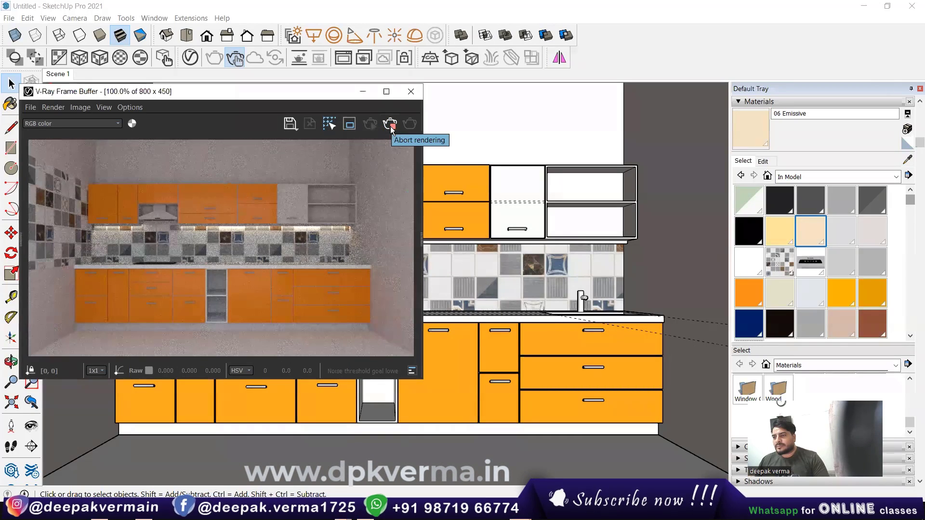
- Abort the render, orbit out to a 3D room view, and list new-material types
click(392, 129)
scroll(458, 289, down, 5)
mouse_move(433, 289)
middle_down()
mouse_move(458, 370)
mouse_move(403, 371)
mouse_move(361, 340)
mouse_move(377, 336)
middle_up()
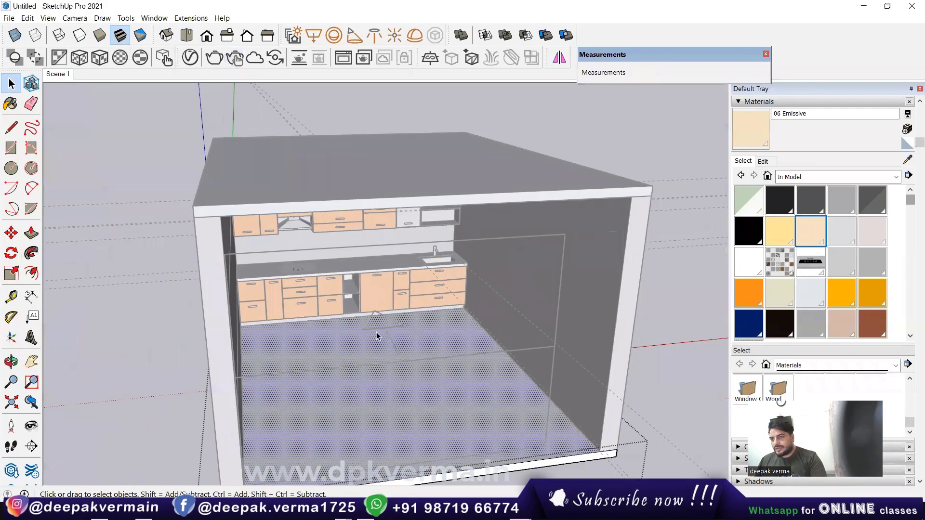
click(192, 57)
click(371, 473)
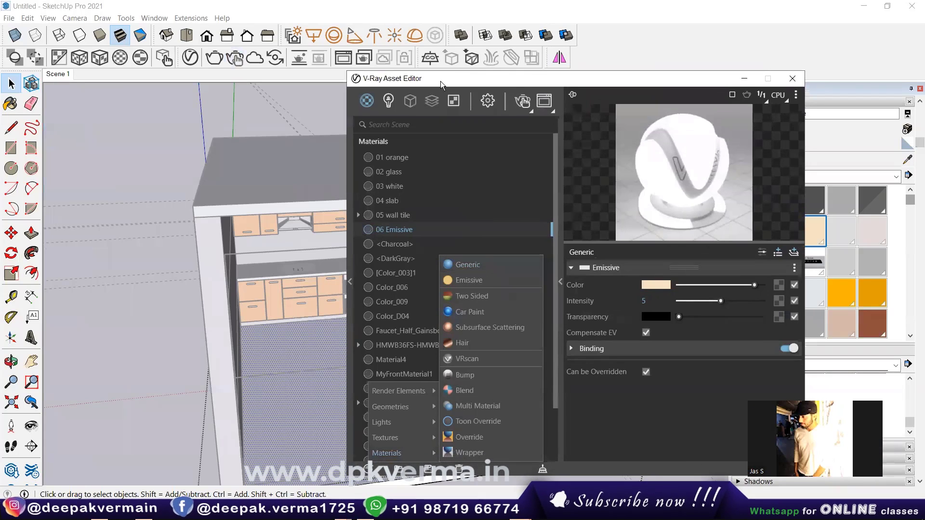
- Open the V-Ray material library and show the Tiles category
drag(440, 81, 402, 65)
click(317, 268)
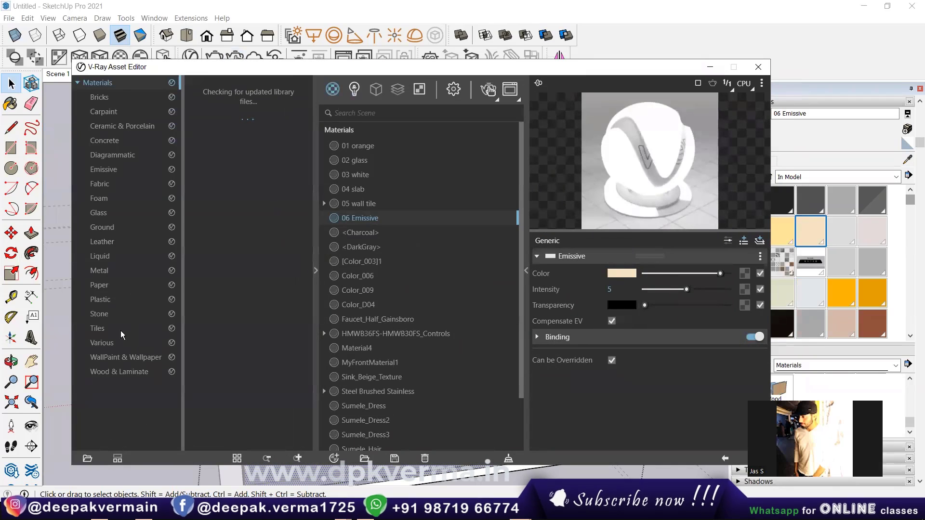
click(120, 331)
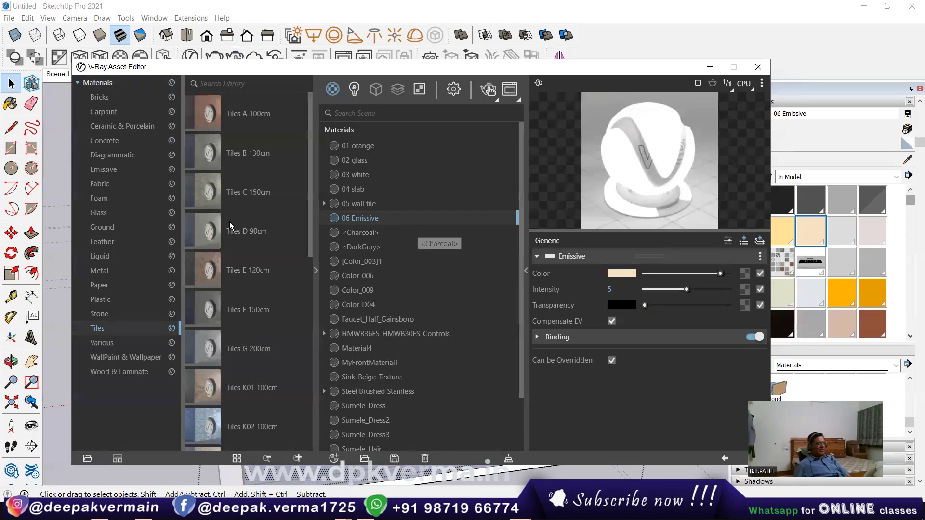
drag(287, 70, 314, 70)
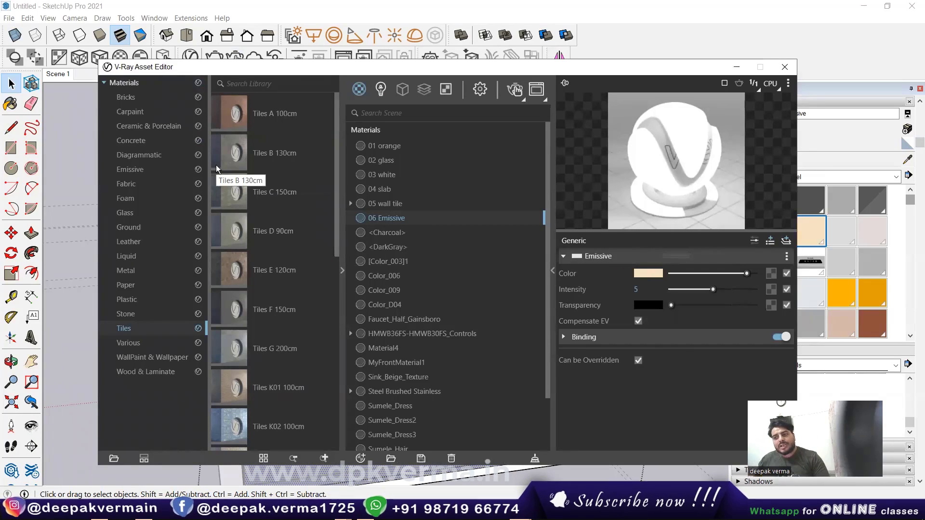
- In Wood & Laminate, bring up options for Flooring Parquet Geometric A01
scroll(220, 298, down, 3)
scroll(248, 321, down, 2)
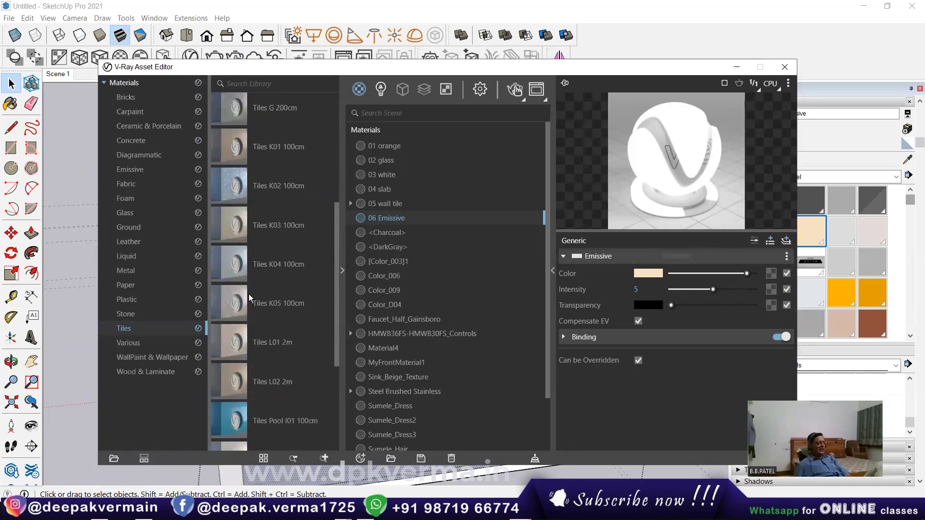
scroll(249, 294, down, 2)
scroll(247, 289, down, 3)
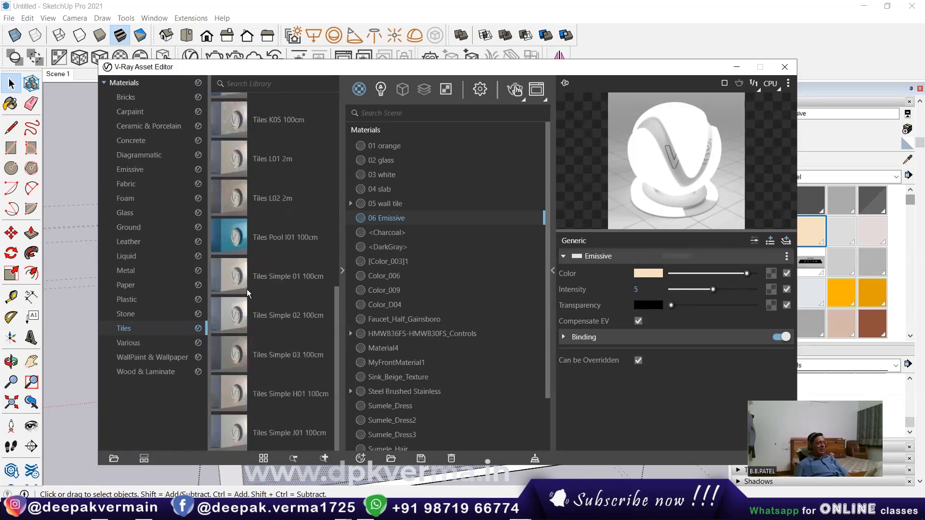
click(159, 372)
scroll(268, 295, down, 2)
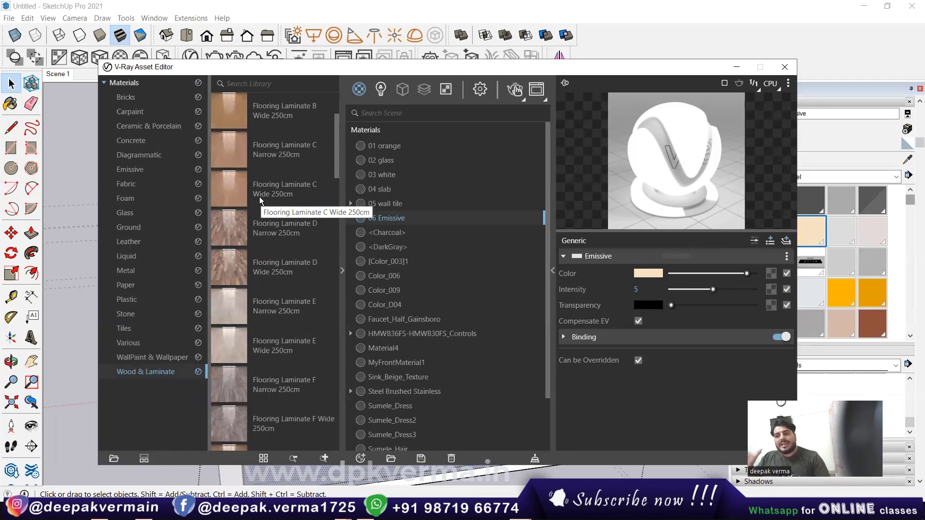
scroll(255, 224, down, 1)
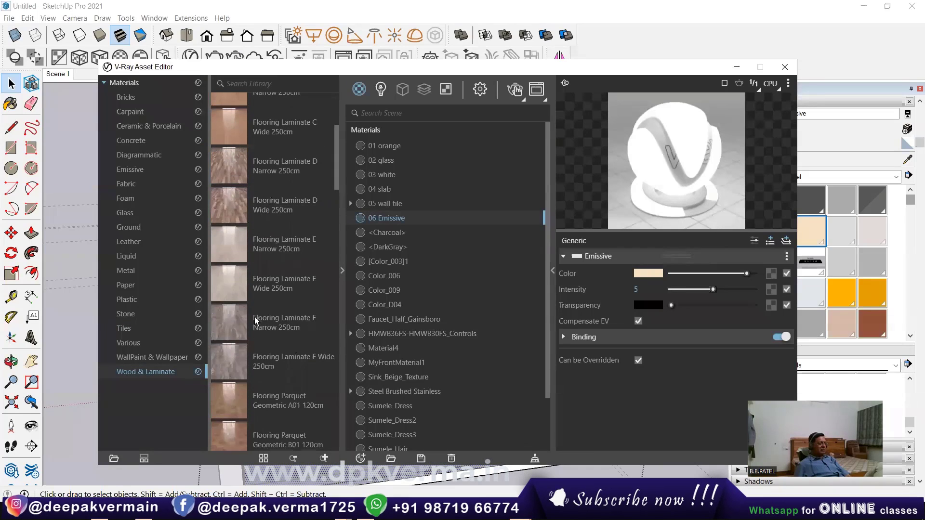
scroll(255, 318, down, 1)
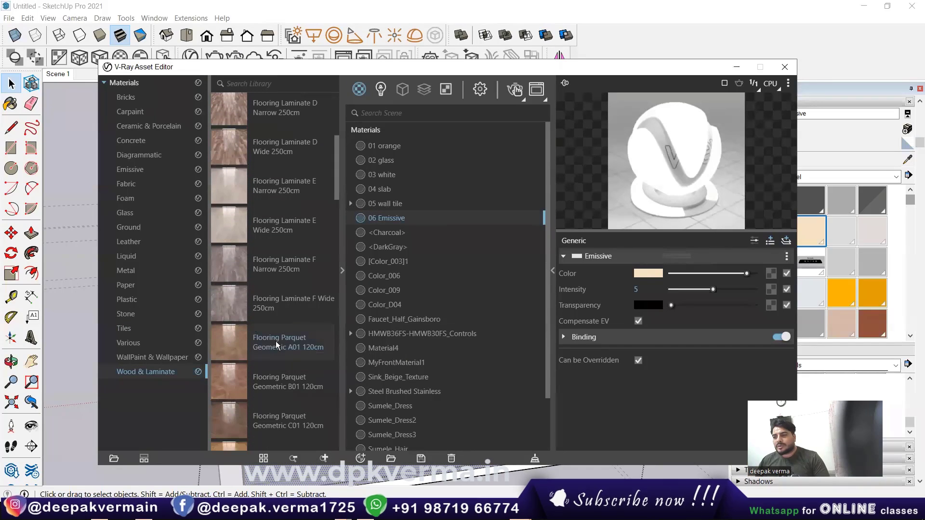
right_click(275, 341)
- Add Flooring Parquet Geometric A01 to the scene and apply it to the selected floor
click(304, 351)
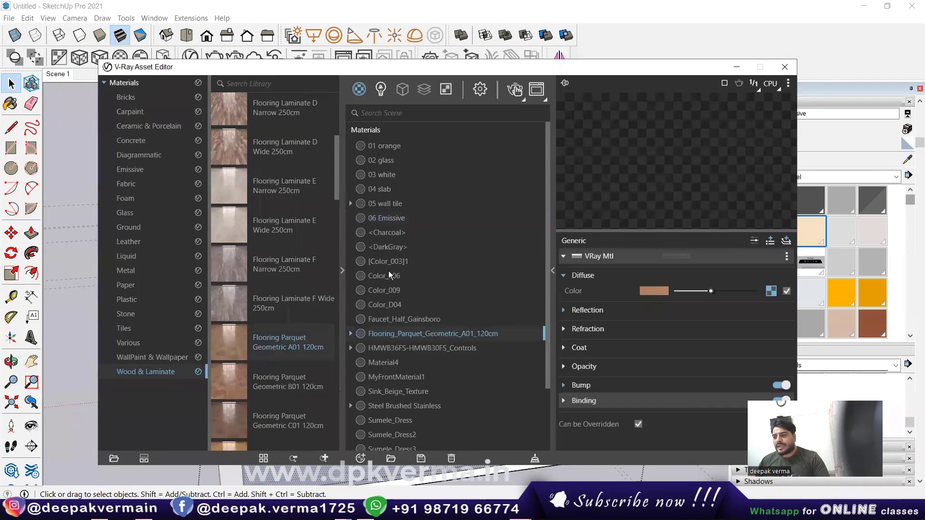
right_click(425, 333)
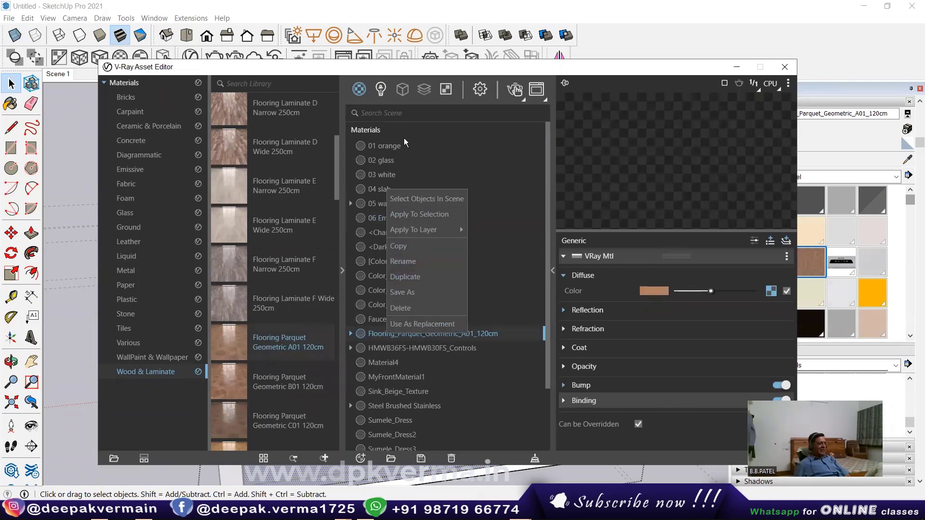
click(516, 118)
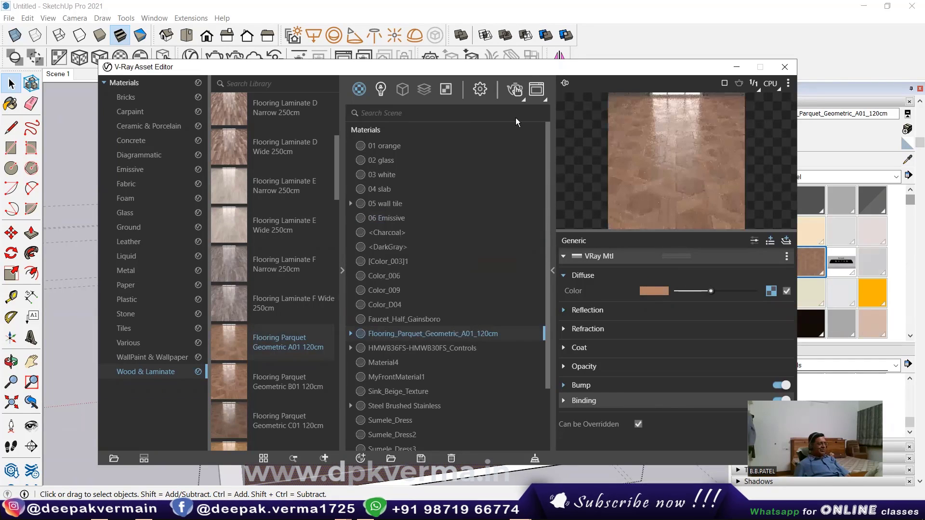
drag(515, 67, 415, 405)
scroll(412, 371, up, 2)
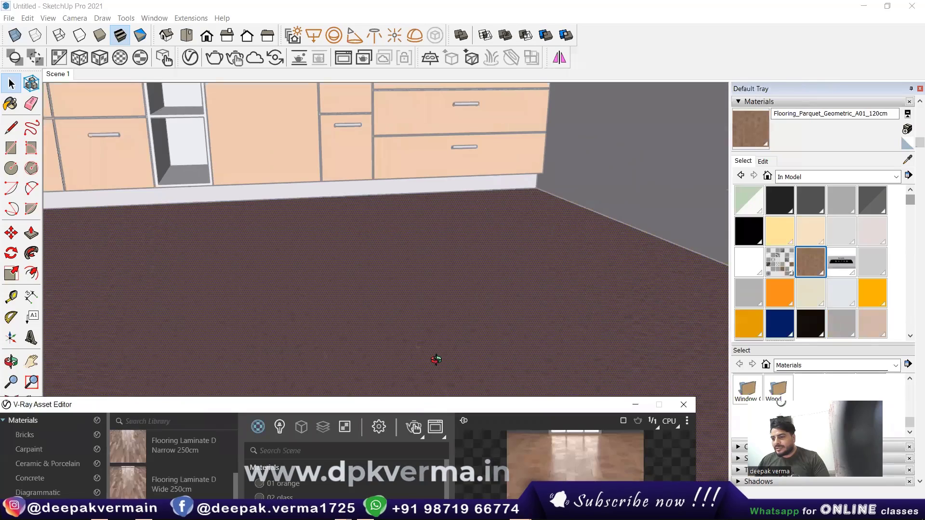
scroll(436, 362, up, 3)
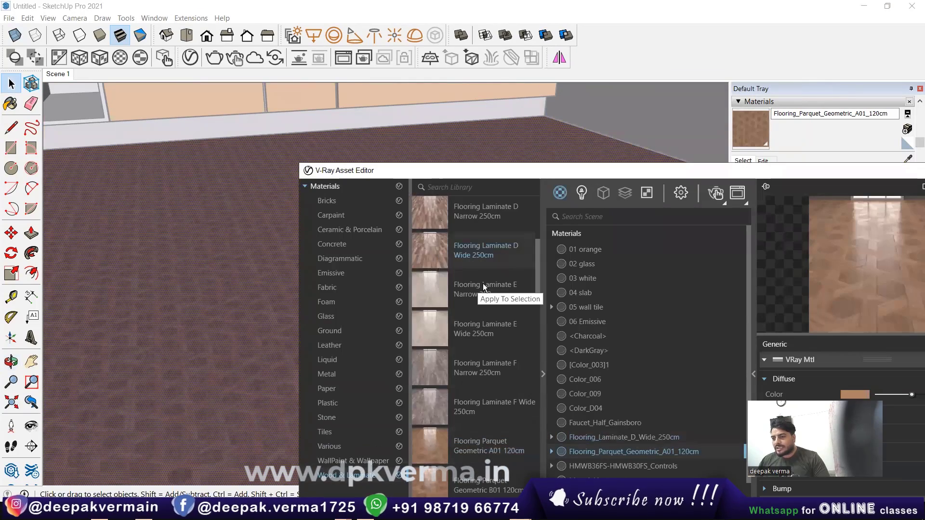
- Add Flooring Laminate D Wide 250cm, paint it onto the floor, then minimize the editor
drag(483, 283, 611, 461)
right_click(619, 454)
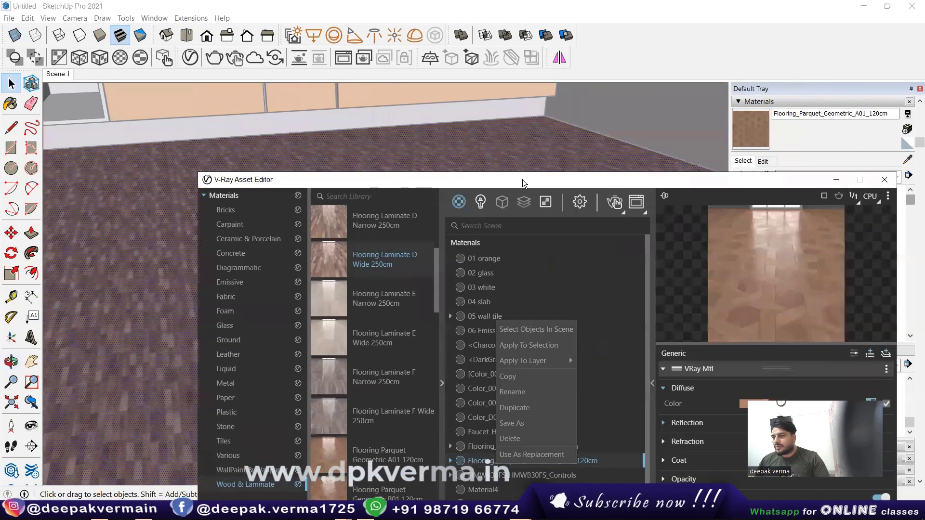
drag(589, 173, 446, 186)
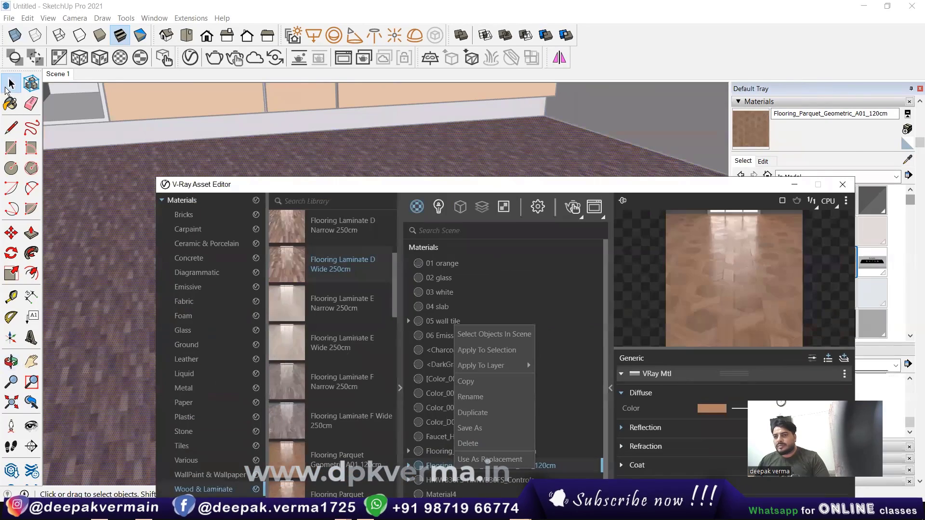
click(750, 129)
drag(640, 183, 300, 162)
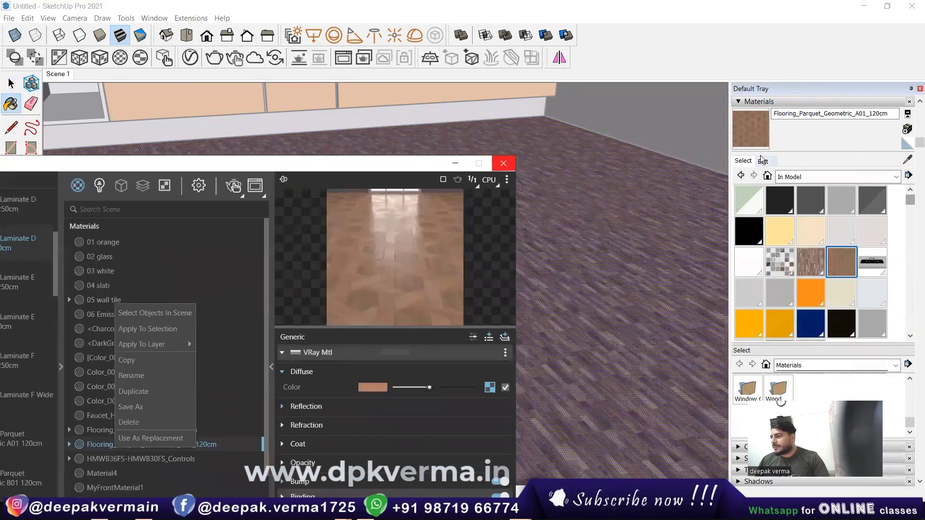
click(762, 160)
click(455, 164)
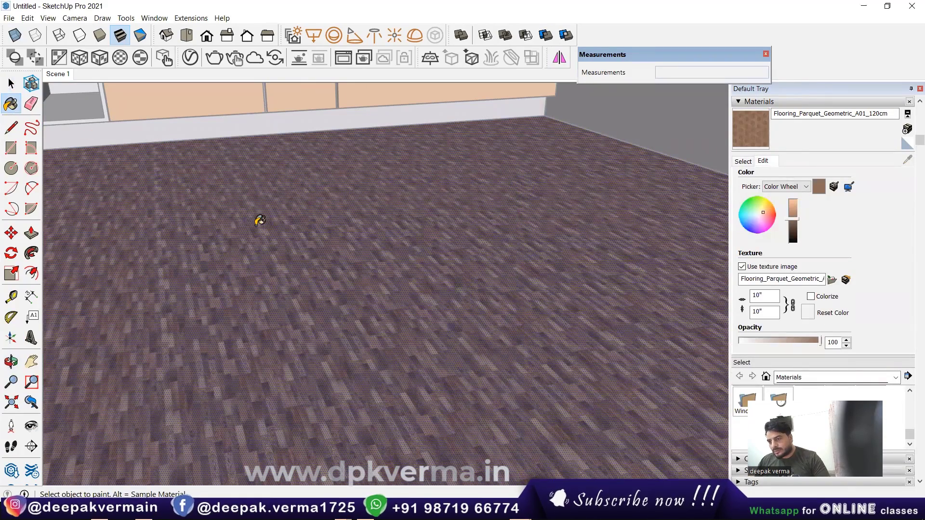
- Rescale the floor's Flooring_Laminate_D_Wide_250cm texture to 6' wide and return to Scene 1
alt+click(259, 219)
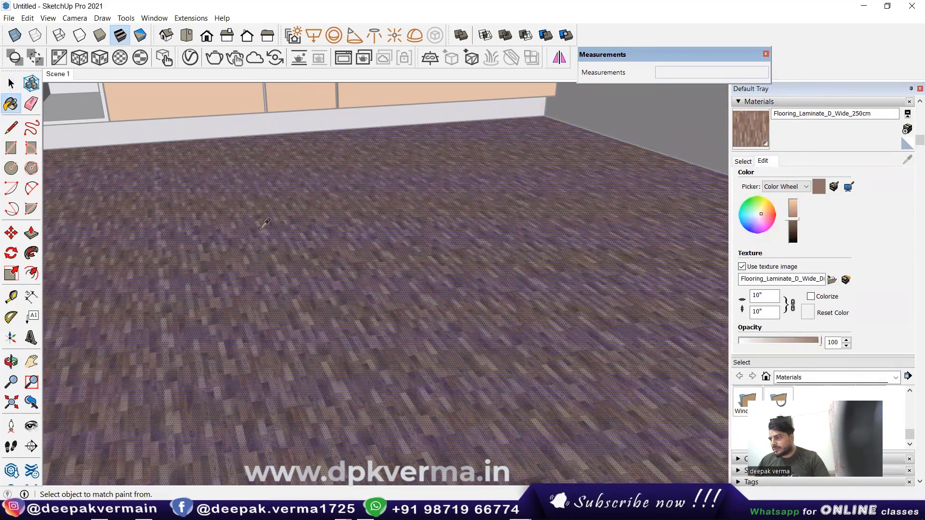
double_click(765, 295)
text(5')
key(Return)
key(BackSpace)
key(BackSpace)
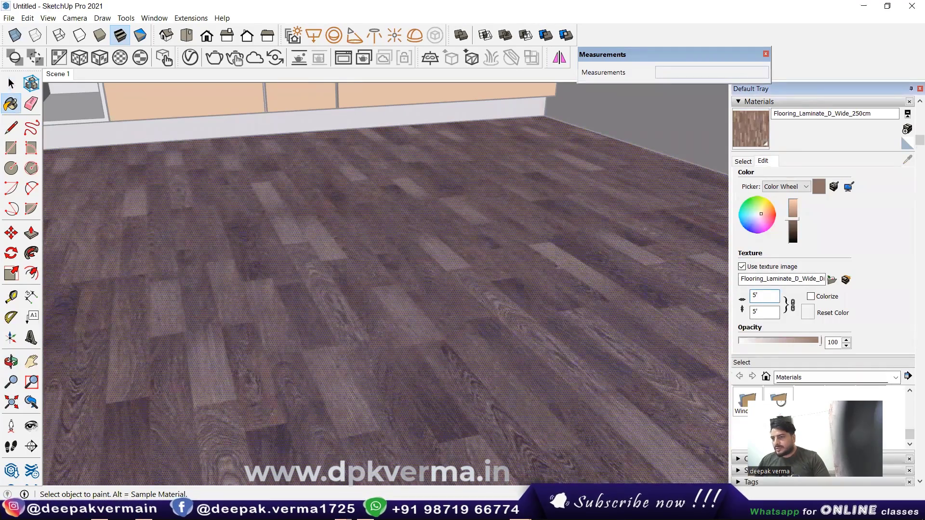
text(6)
key(Return)
text(')
key(Return)
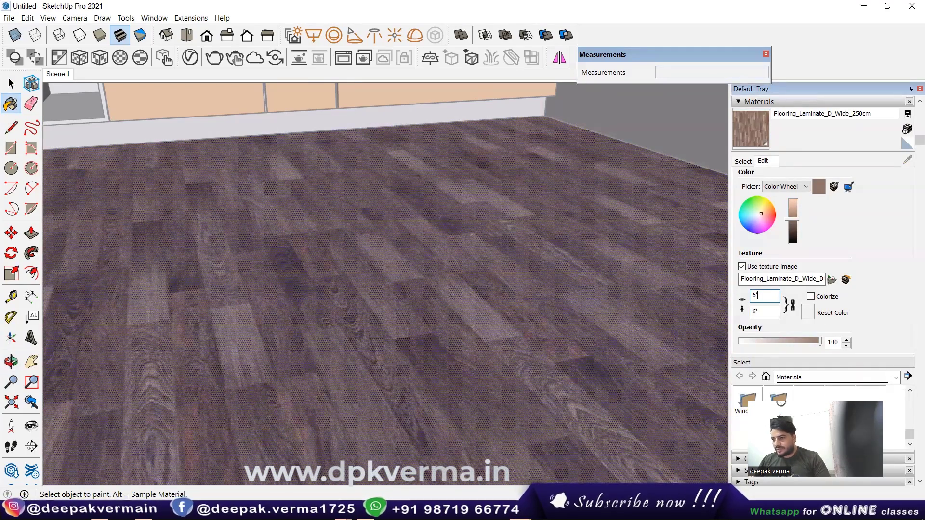
scroll(402, 266, down, 3)
click(70, 75)
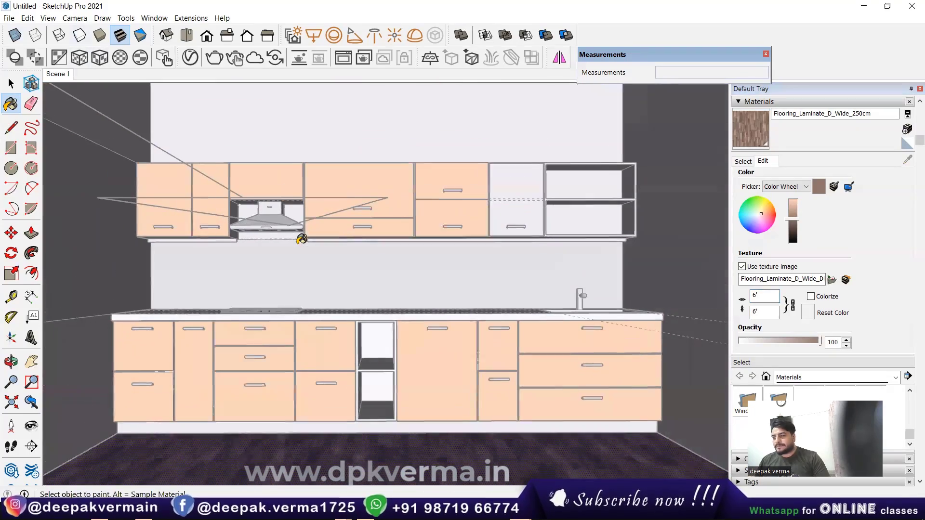
- Start a V-Ray interactive test render of the laminate-floored kitchen
click(242, 58)
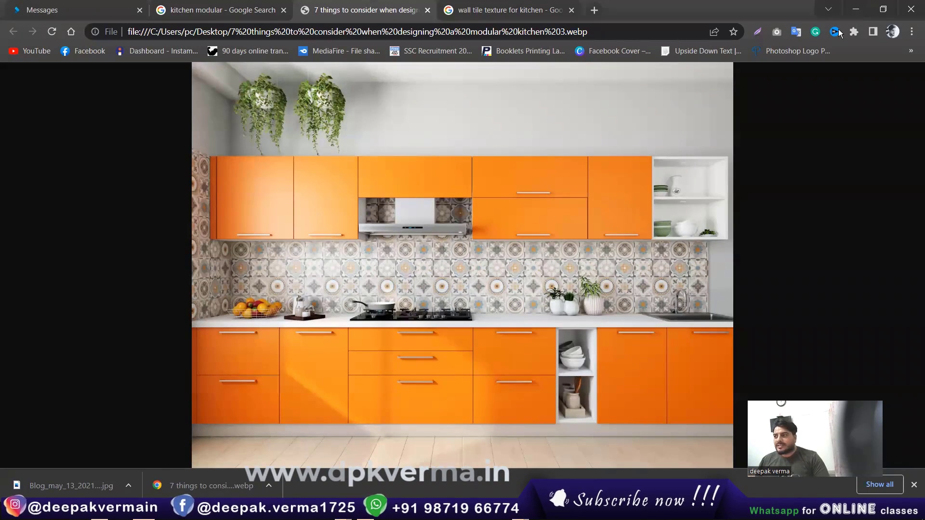
- Close the V-Ray Frame Buffer, switch to the Select tool and collapse the Materials panel
click(855, 9)
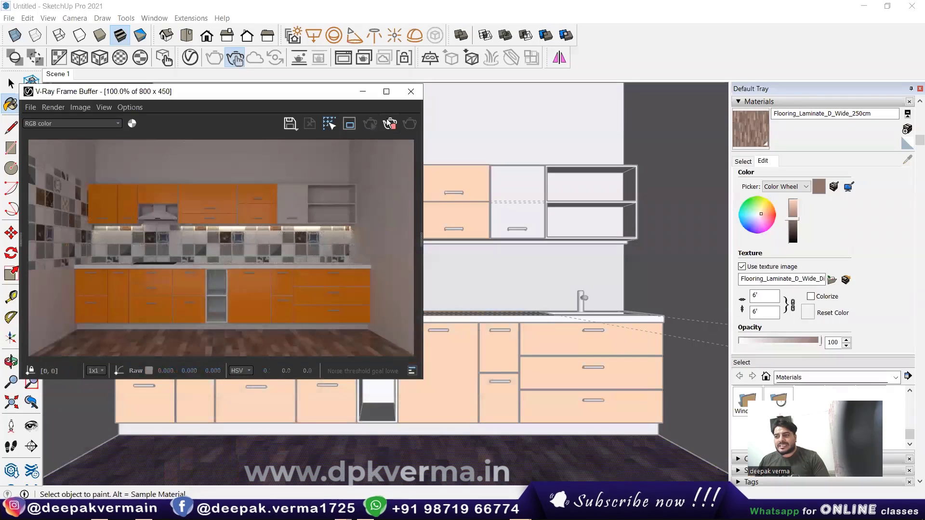
click(411, 92)
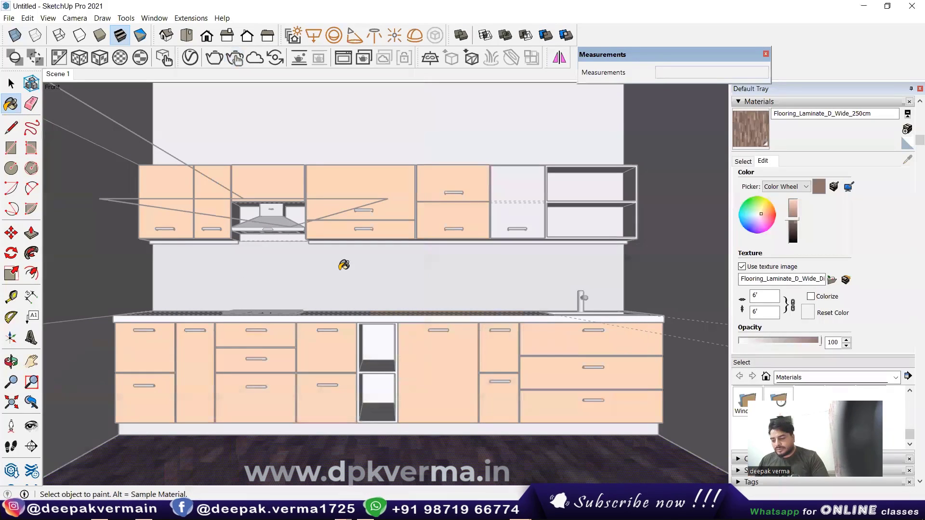
click(11, 84)
click(58, 74)
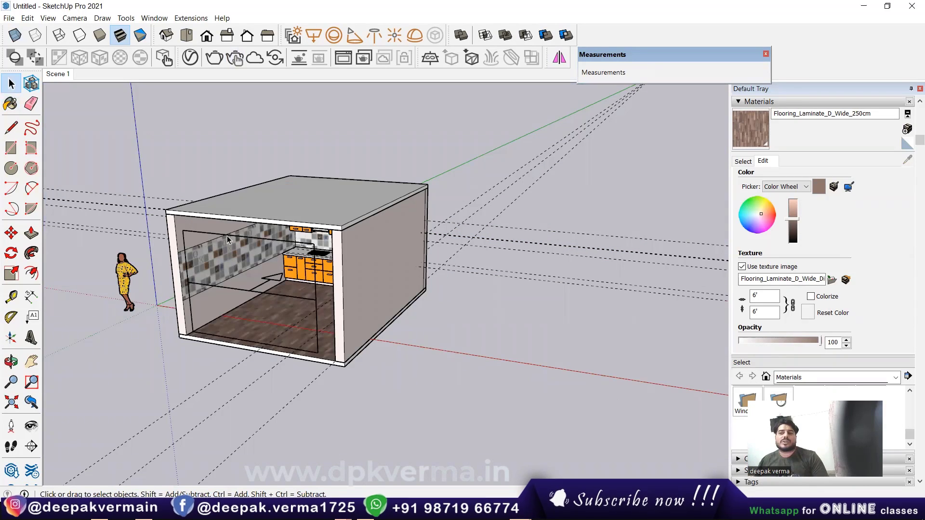
click(762, 101)
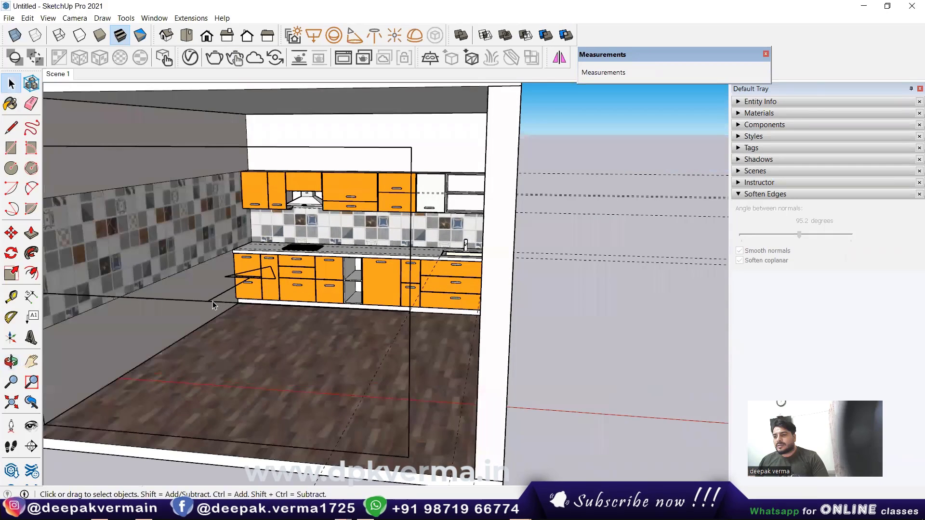
- Hide the V-Ray light widgets and view the room from its right side
click(212, 301)
click(227, 207)
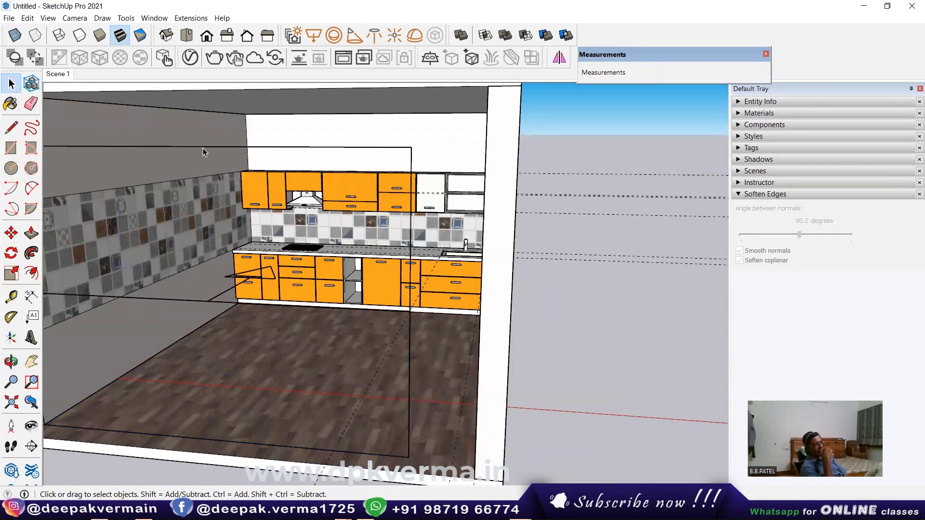
click(35, 56)
scroll(171, 154, down, 5)
middle_drag(203, 159, 145, 192)
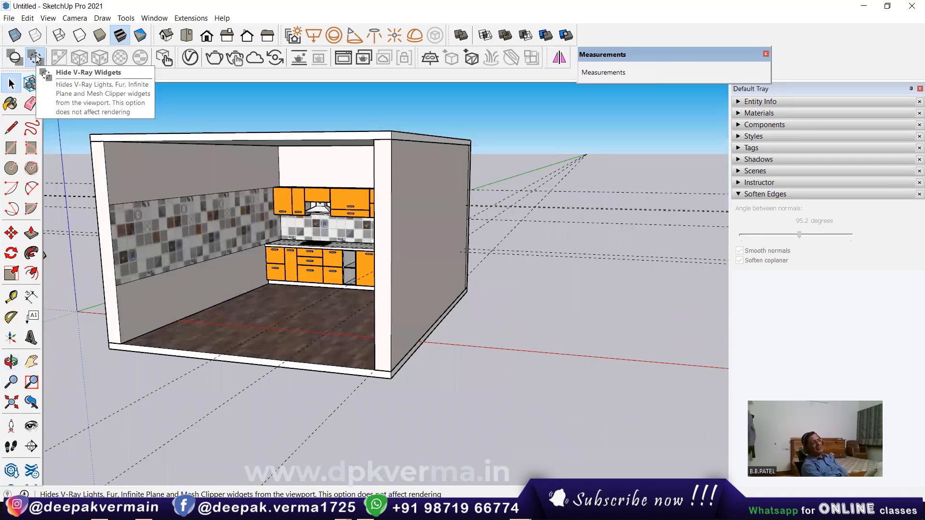
scroll(299, 282, up, 3)
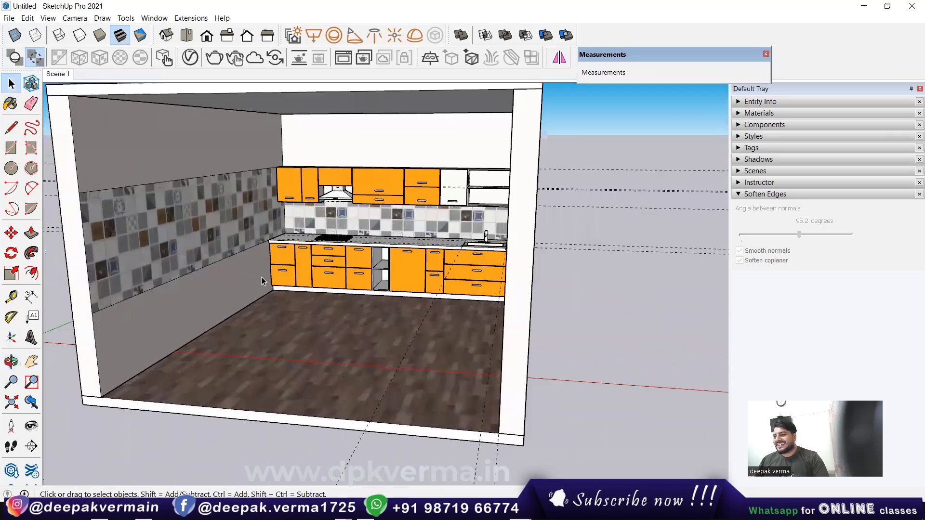
scroll(289, 270, up, 2)
scroll(295, 248, up, 2)
scroll(295, 250, down, 2)
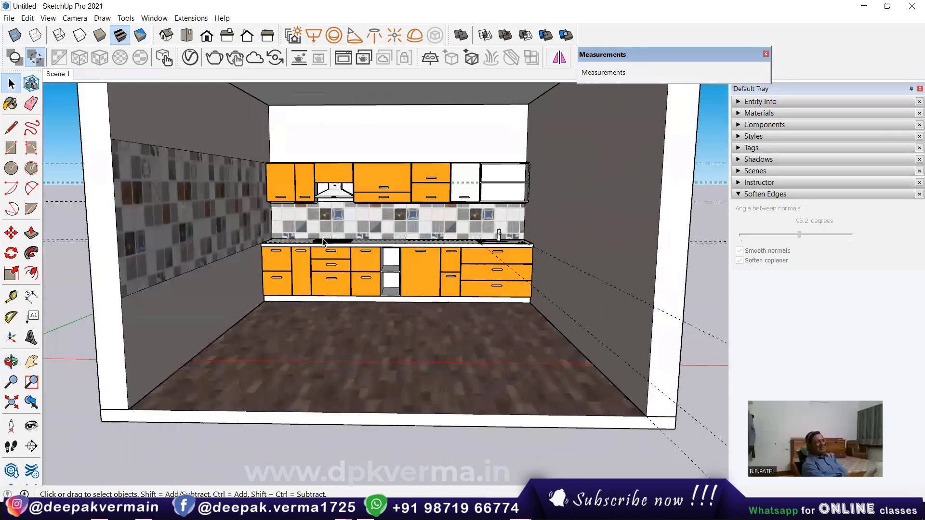
scroll(295, 249, down, 2)
scroll(313, 241, down, 2)
scroll(383, 228, up, 5)
scroll(382, 228, up, 2)
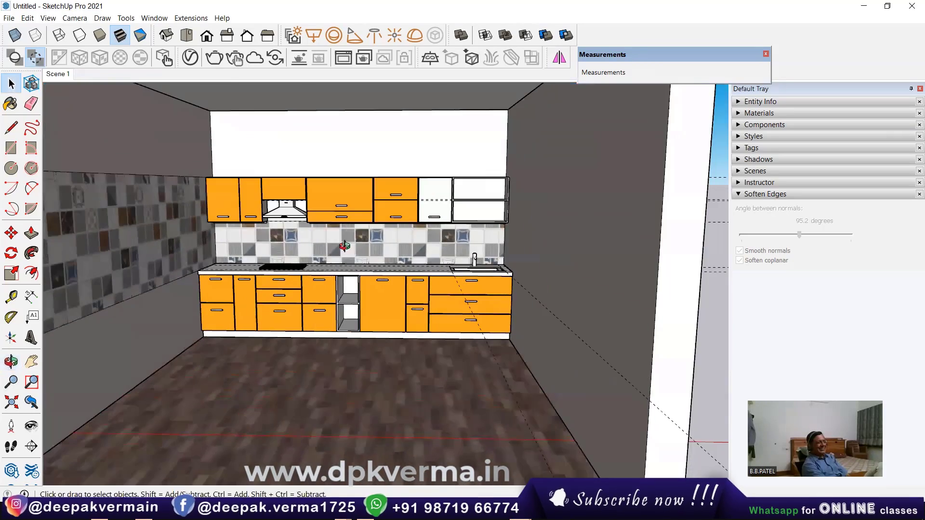
scroll(331, 241, up, 2)
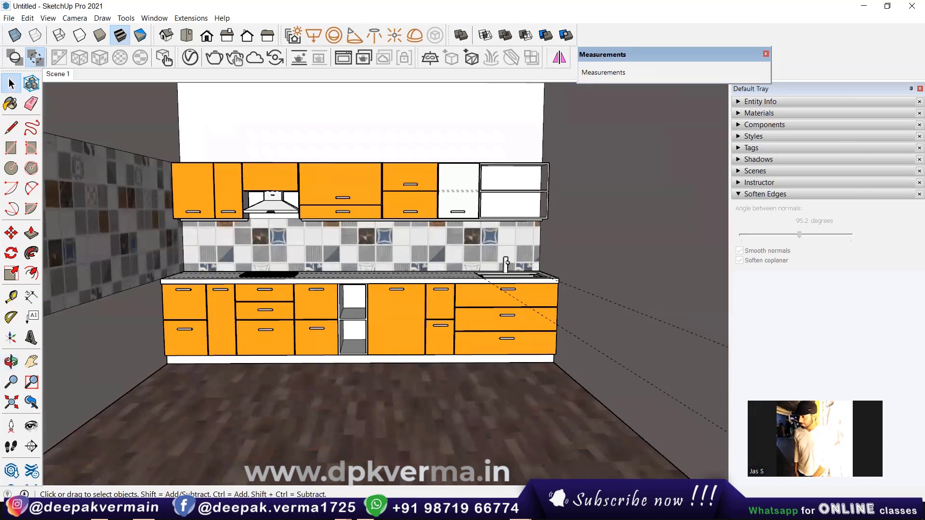
- Compare against the orange kitchen reference photo, then orbit to a frontal kitchen view
key(alt+Tab)
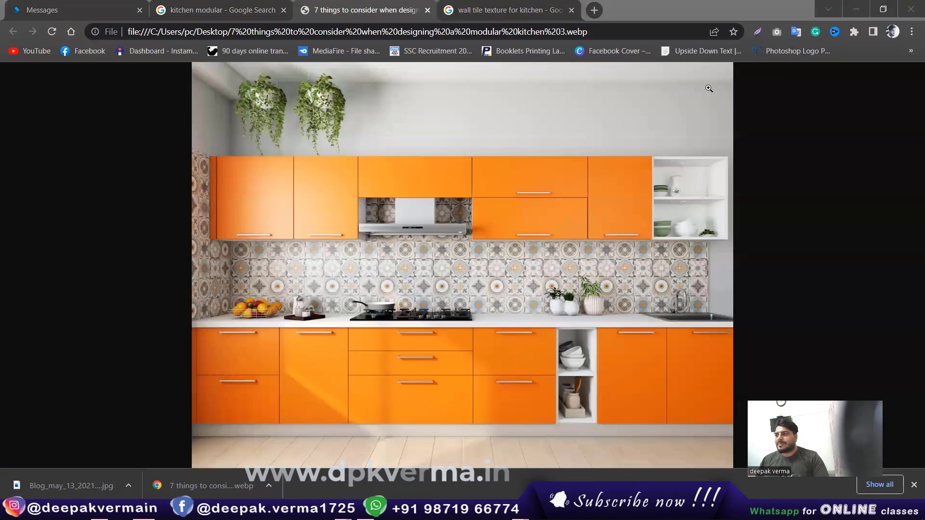
key(alt+Tab)
scroll(348, 250, up, 2)
middle_drag(348, 260, 383, 277)
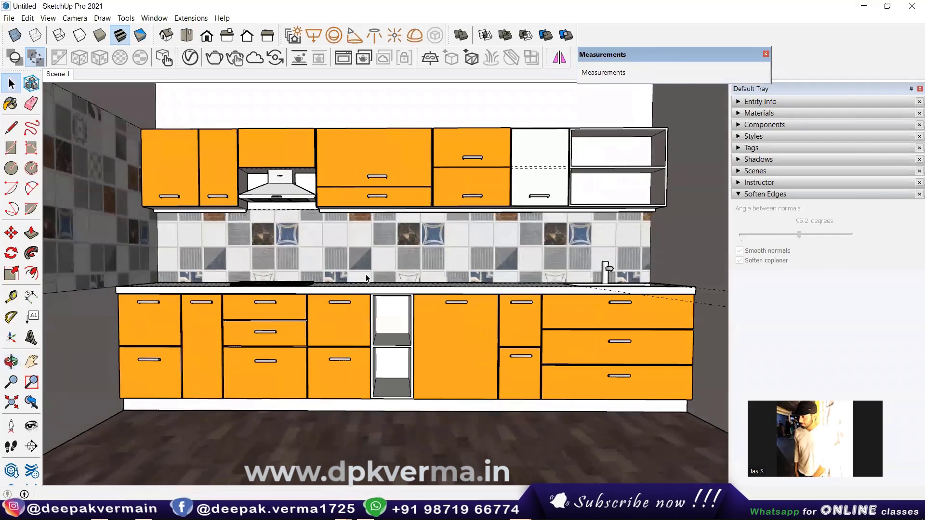
scroll(366, 278, up, 1)
scroll(366, 278, down, 2)
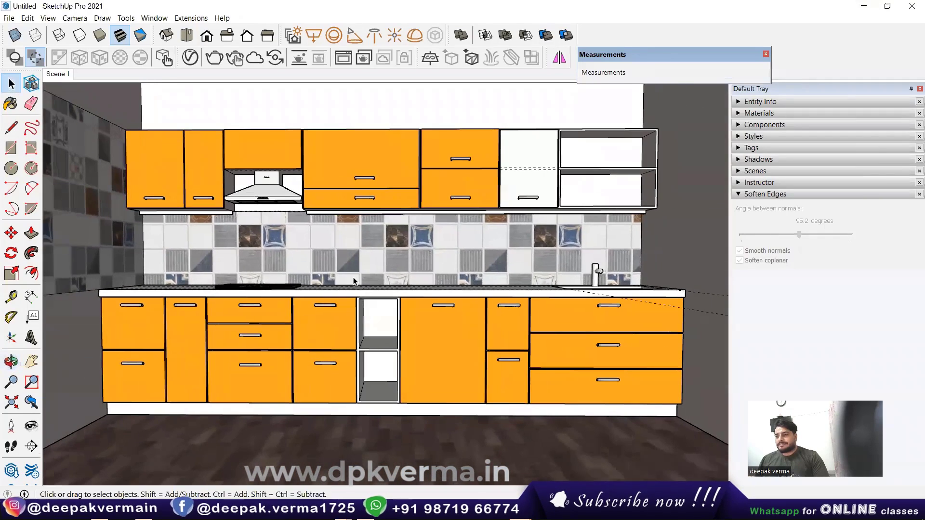